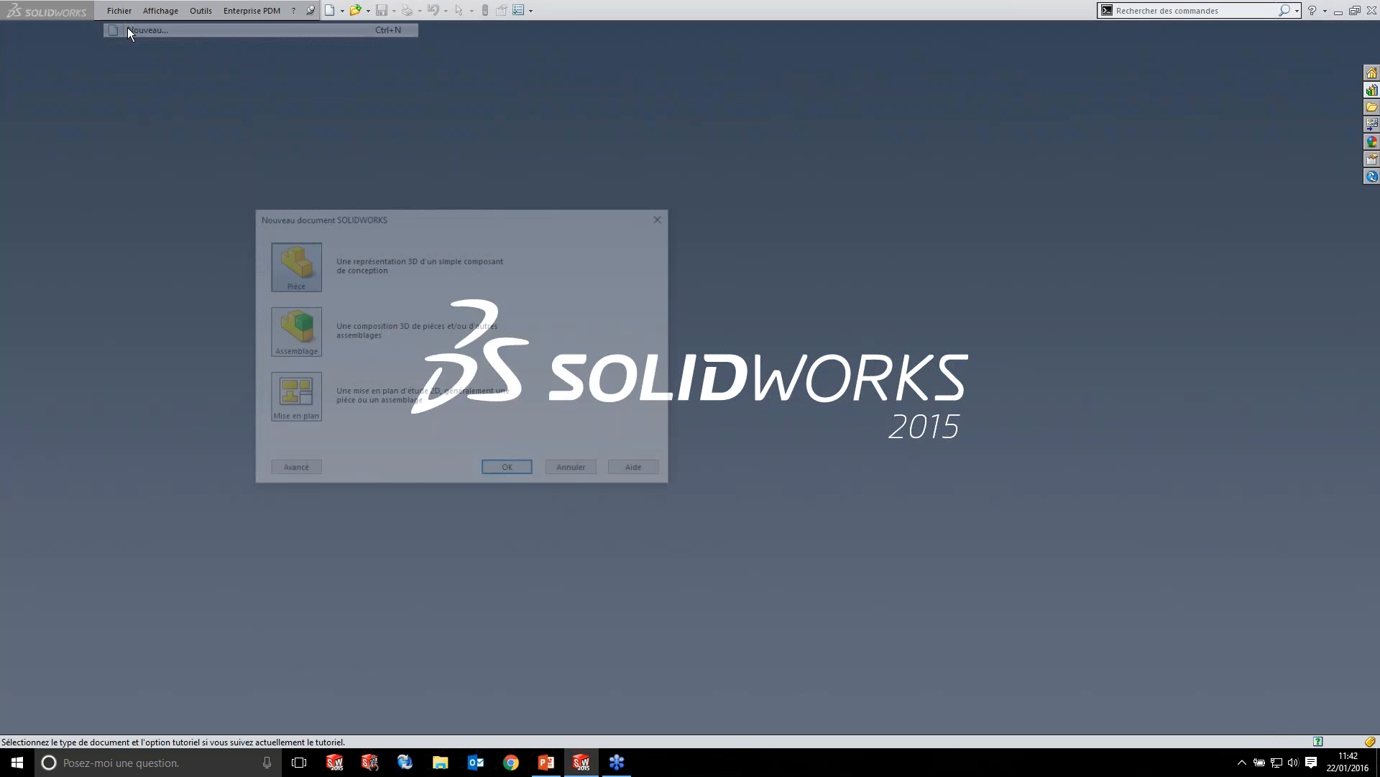
- Create a new part and start a sketch on the front plane (Plan de face)
left_click(516, 476)
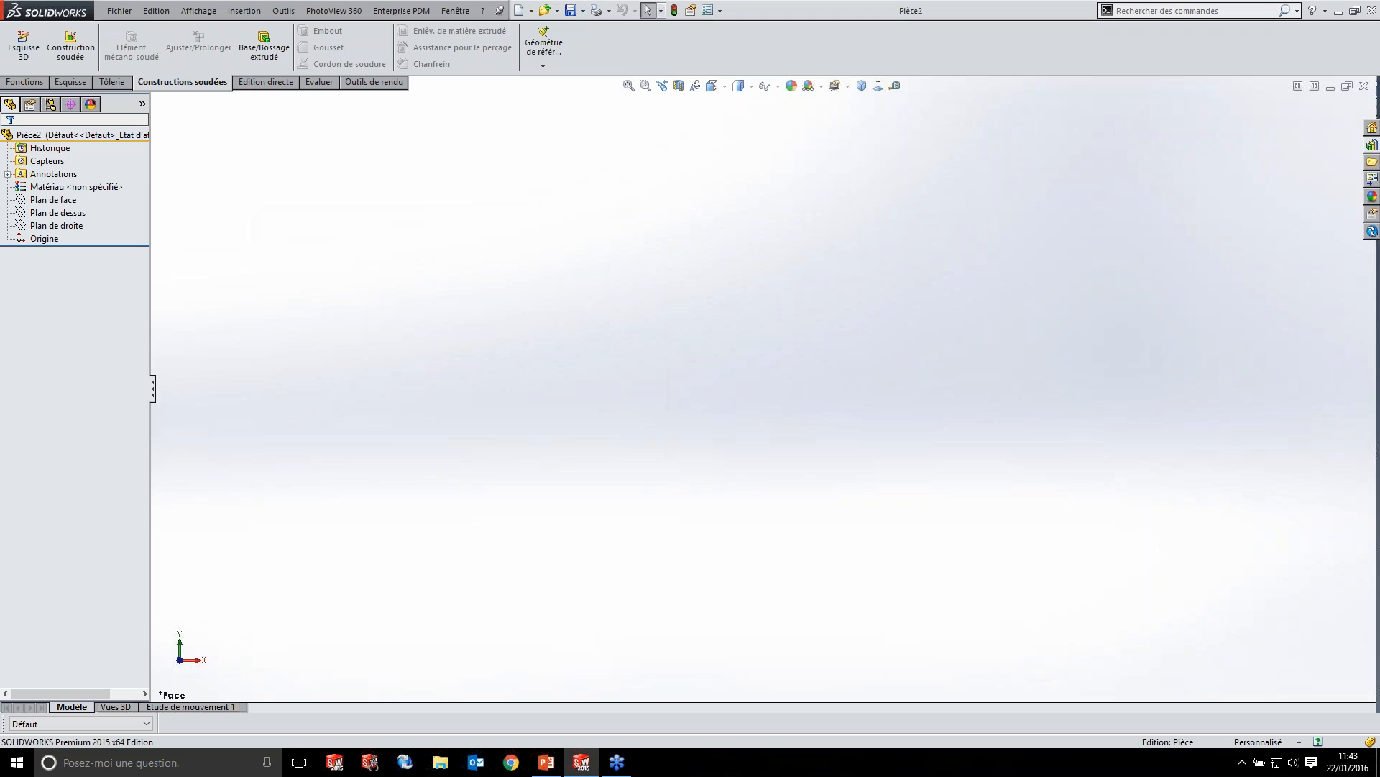
left_click(54, 200)
left_click(63, 183)
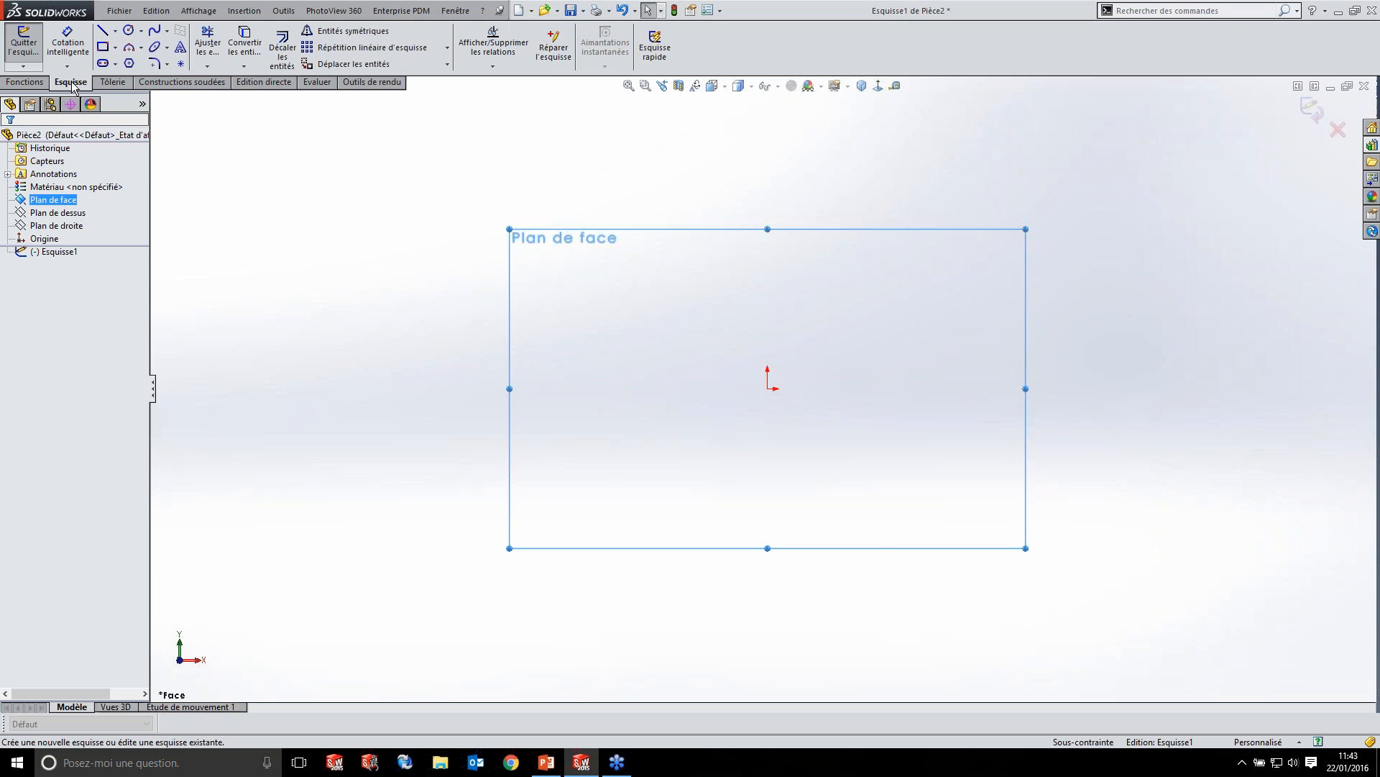
- Draw a corner rectangle from the origin, 6000 mm wide and 200 mm high
left_click(103, 48)
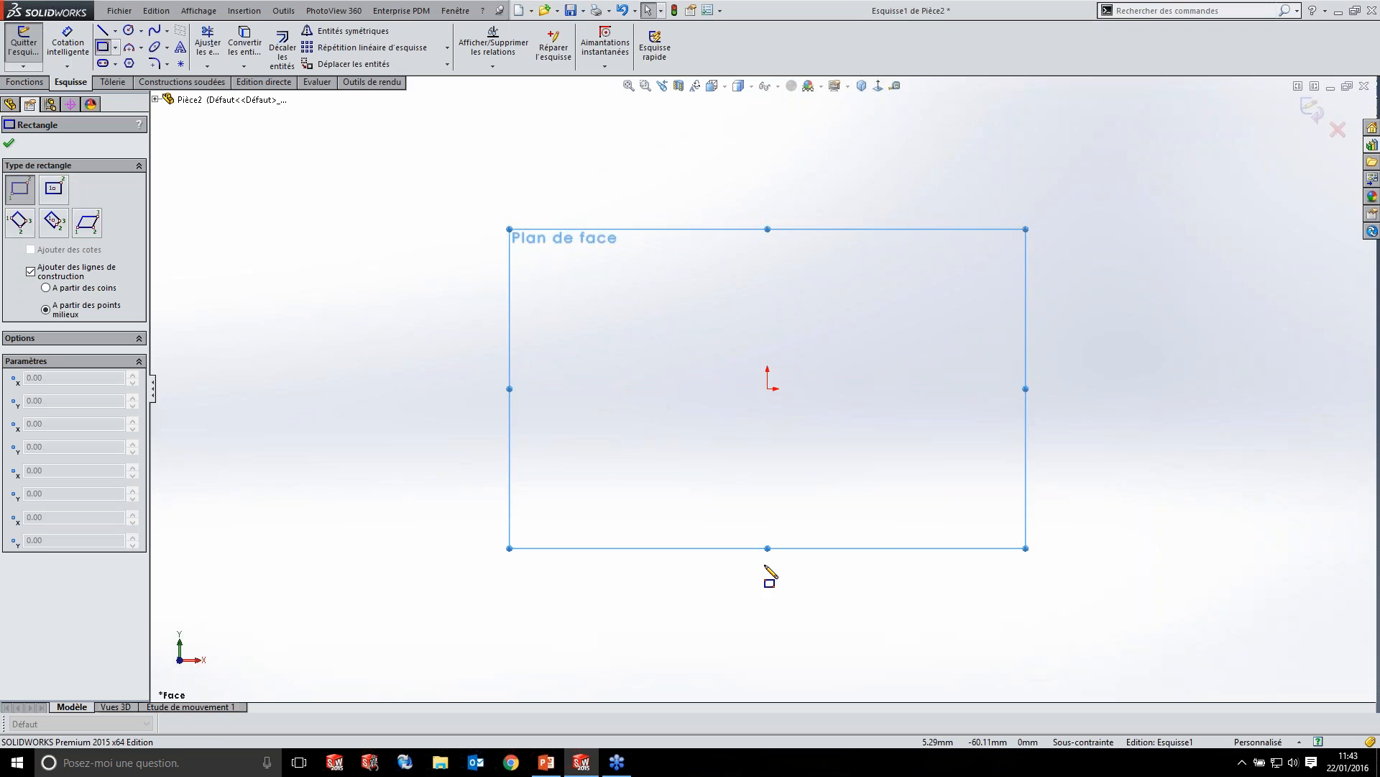
left_click(767, 388)
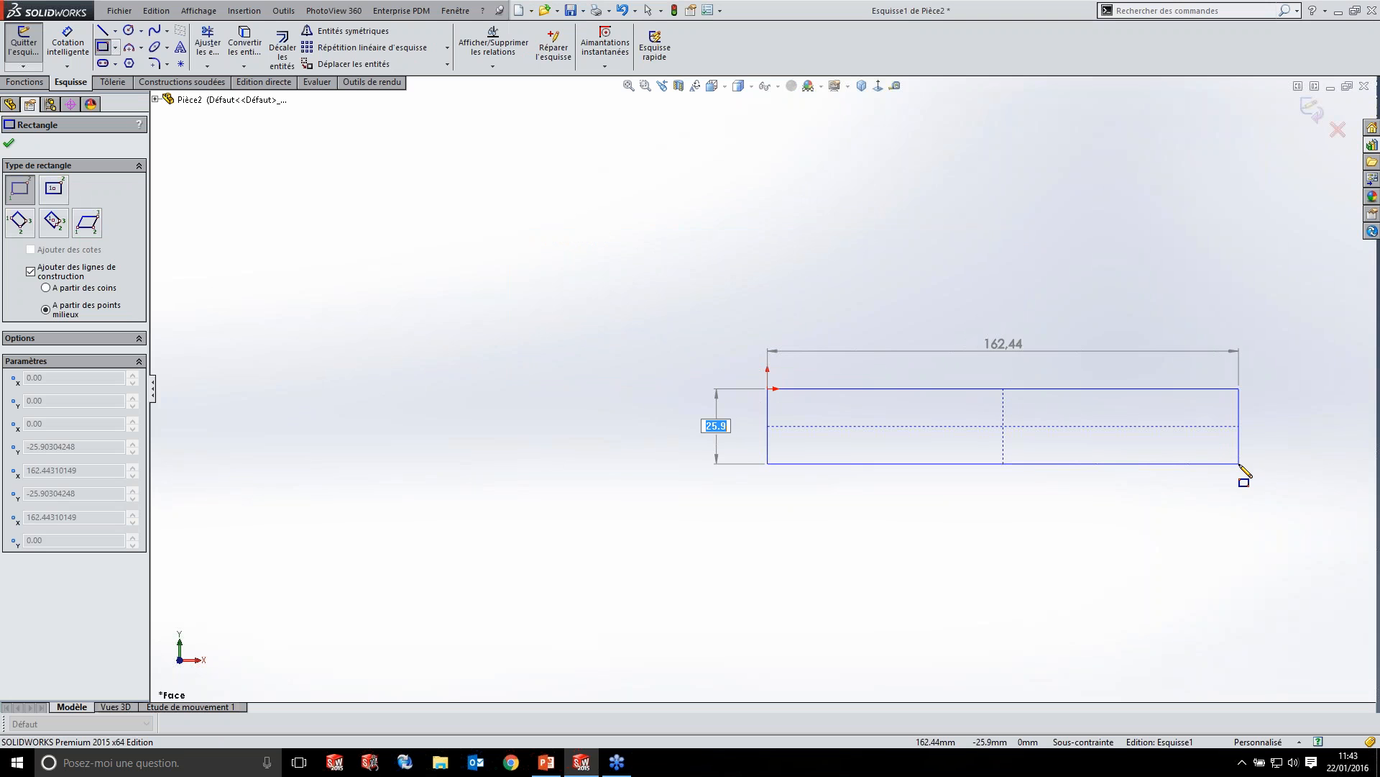
type("200")
key("Tab")
type("60")
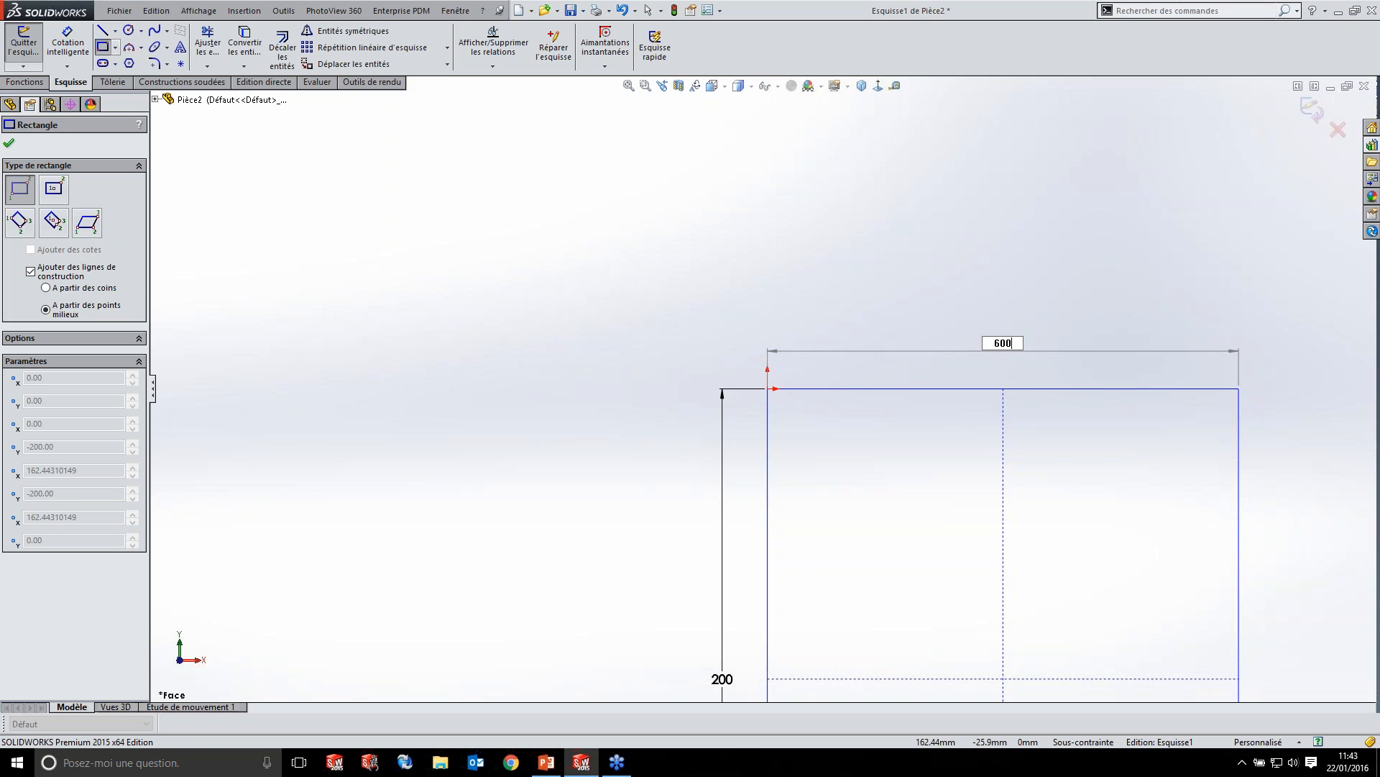
key("Return")
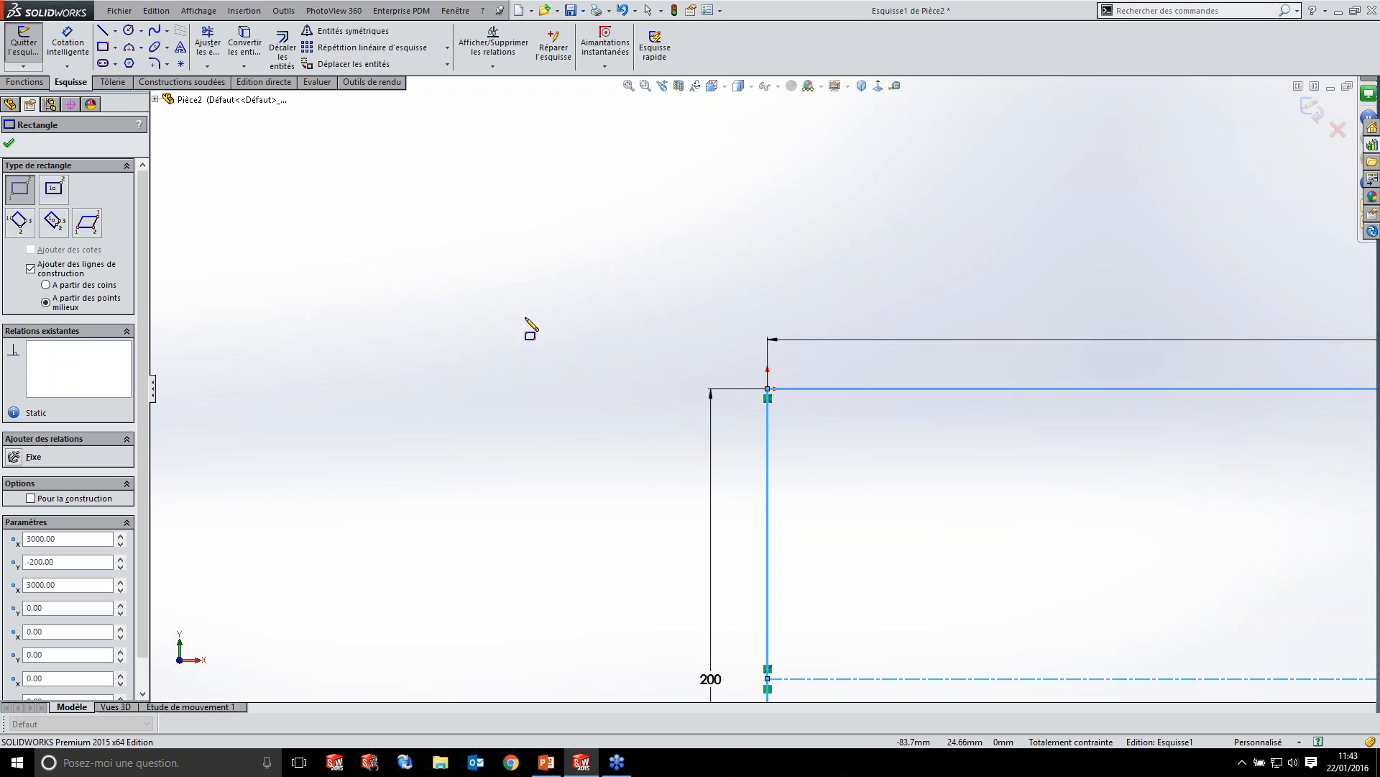
key("f")
scroll(863, 363, "up", 2)
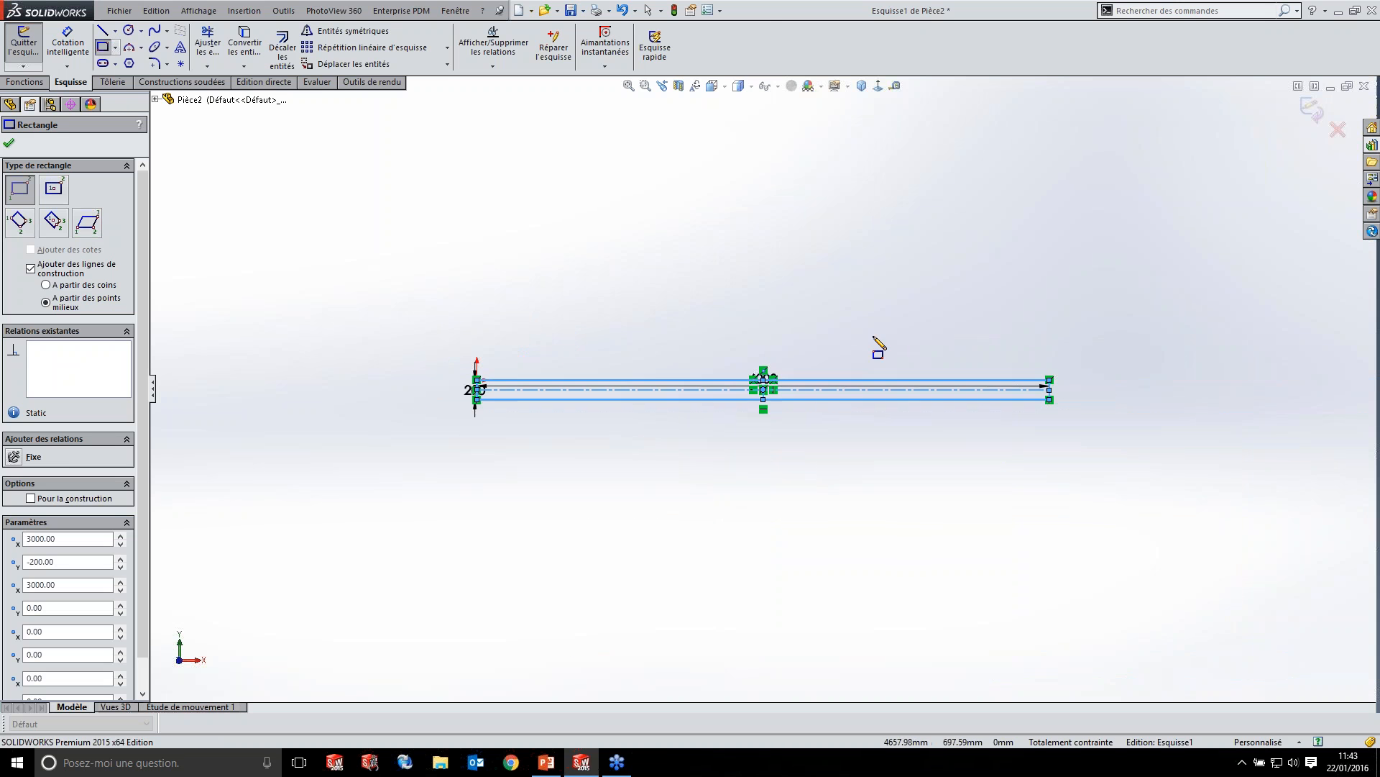
- Draw a second corner rectangle, 1000 mm wide and 200 mm high, above the long one near its right end
left_click(824, 217)
type("200")
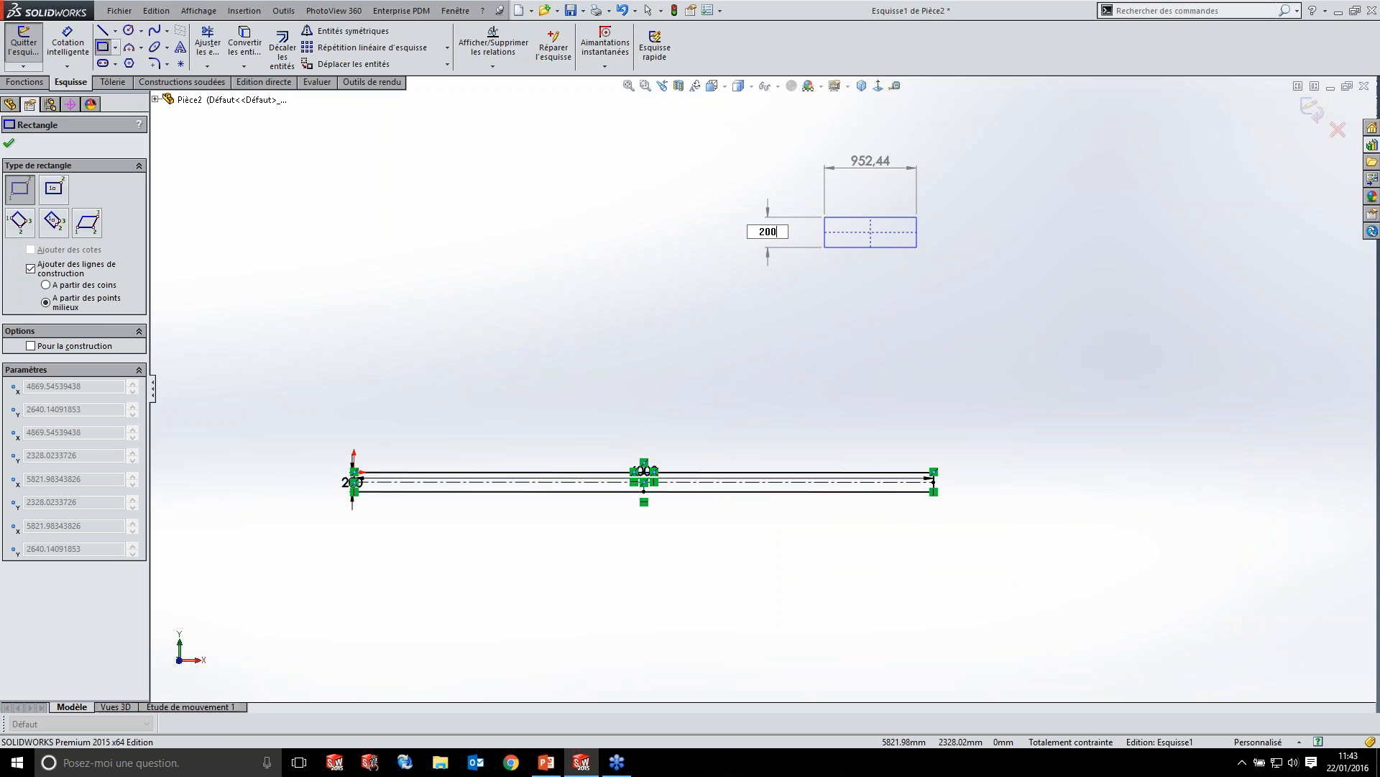
key("Tab")
type("1")
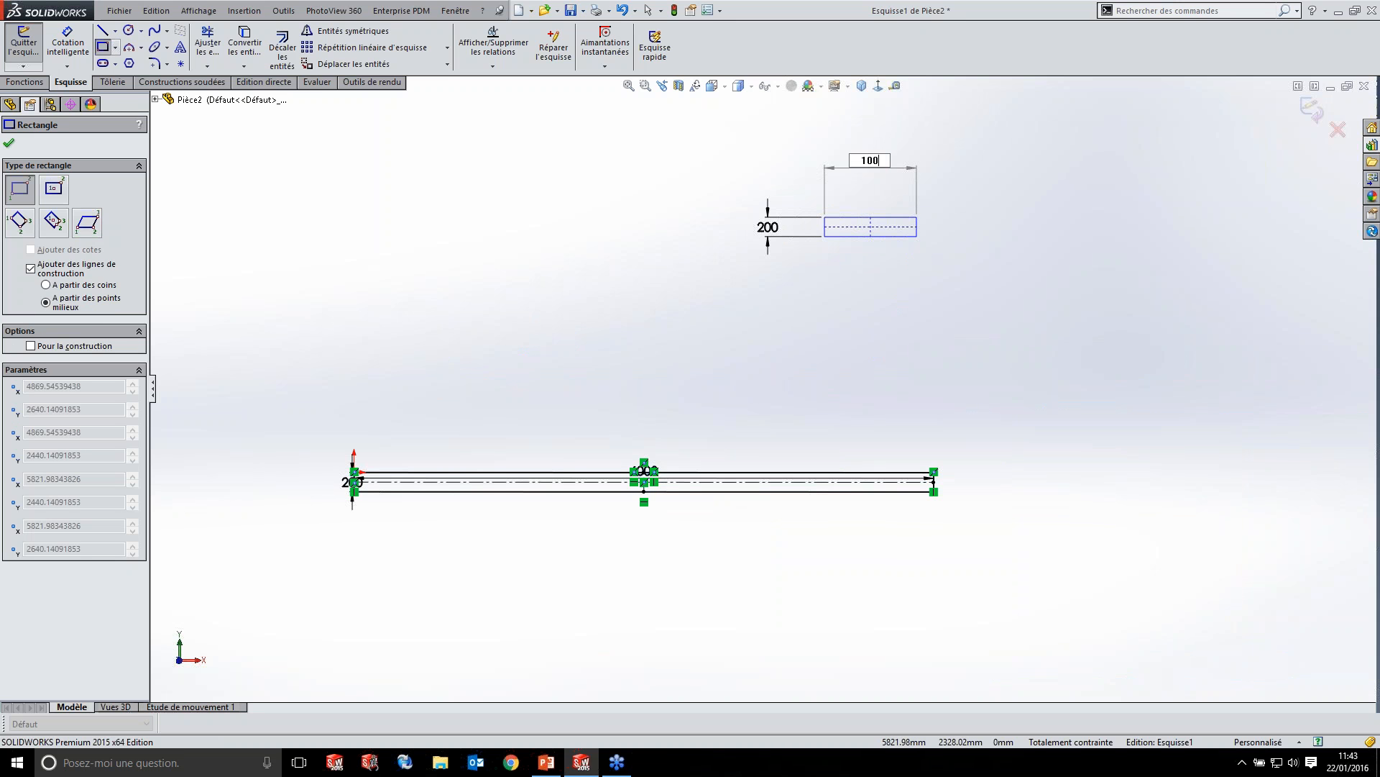
type("000")
key("Return")
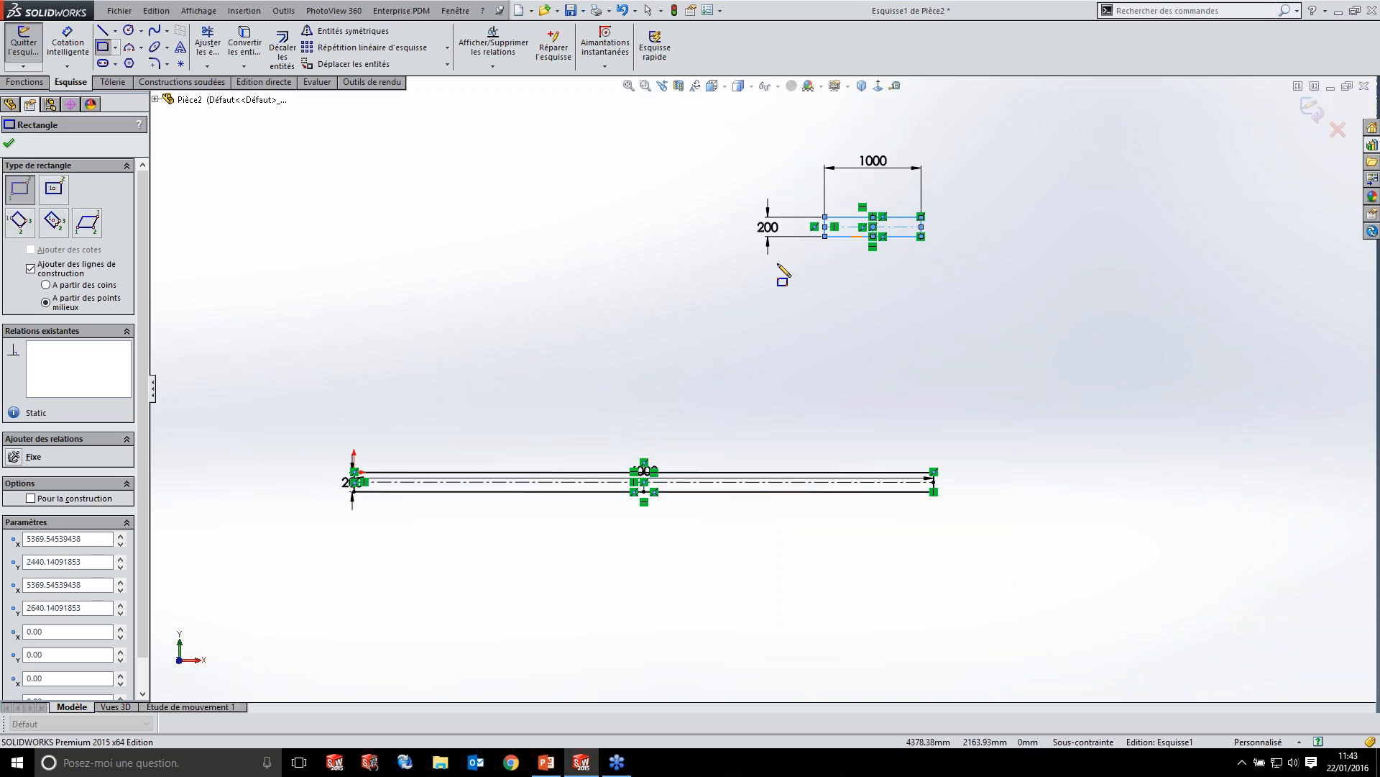
key("Escape")
- Dimension the vertical distance between the top edges of the two rectangles at 2700 mm
left_click(67, 44)
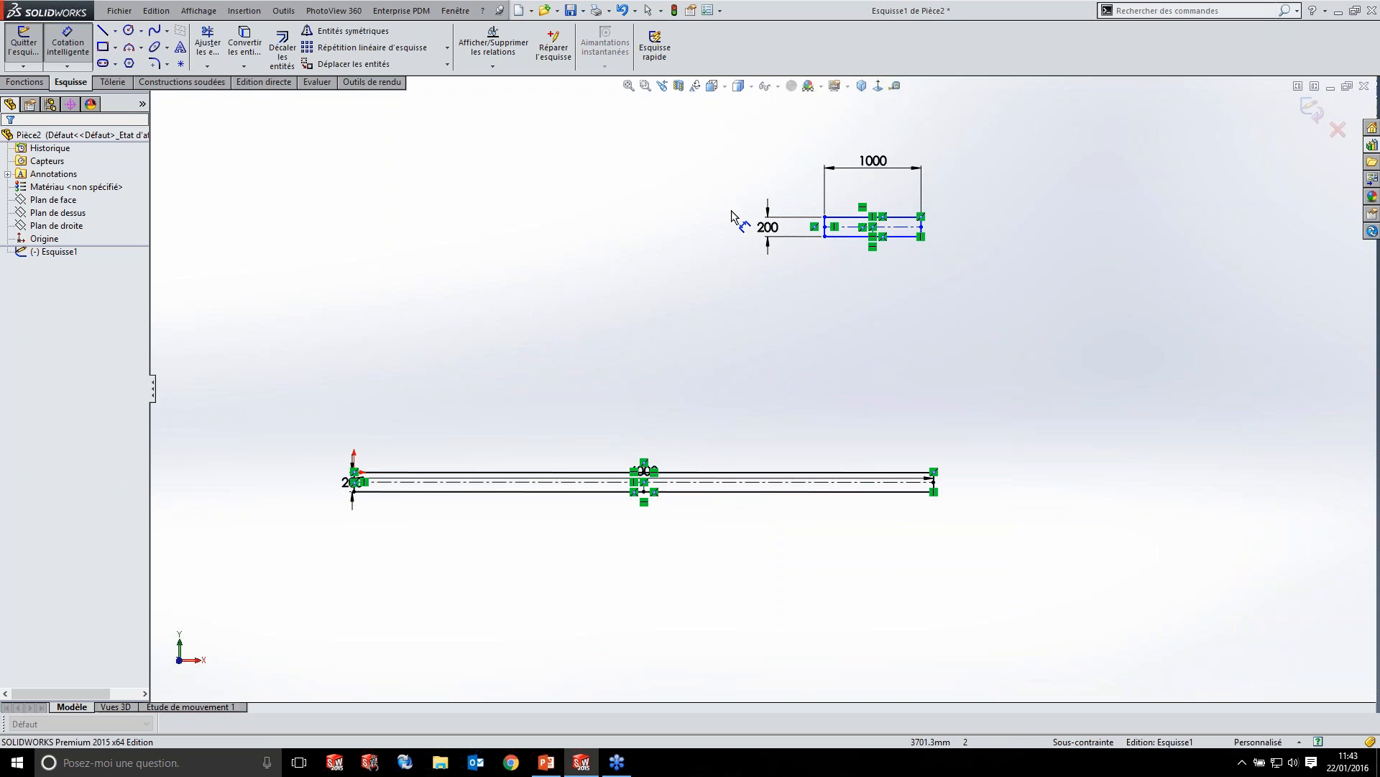
left_click(840, 217)
left_click(712, 472)
left_click(1052, 386)
type("2700")
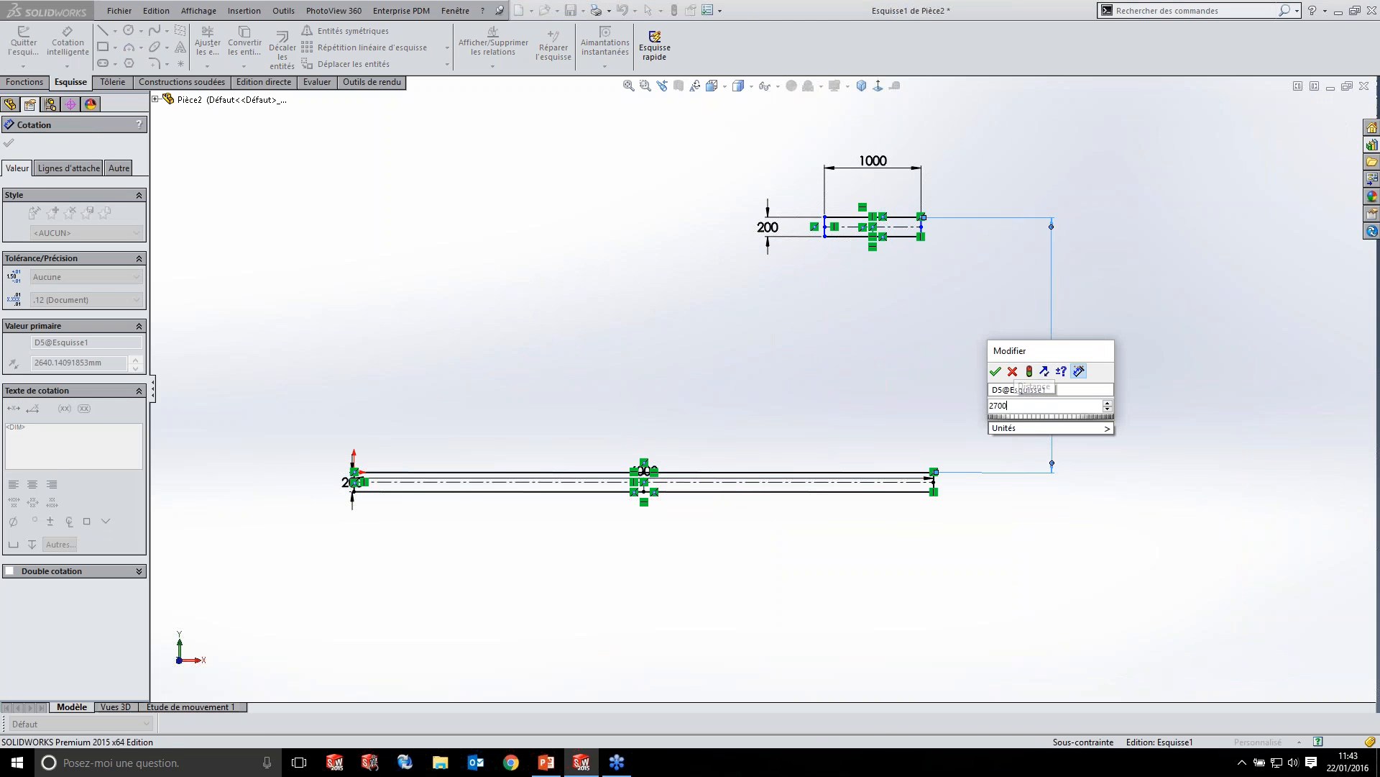
key("Return")
- Move the long rectangle's width dimension above its outline and its height dimension further out to the left
scroll(648, 475, "down", 3)
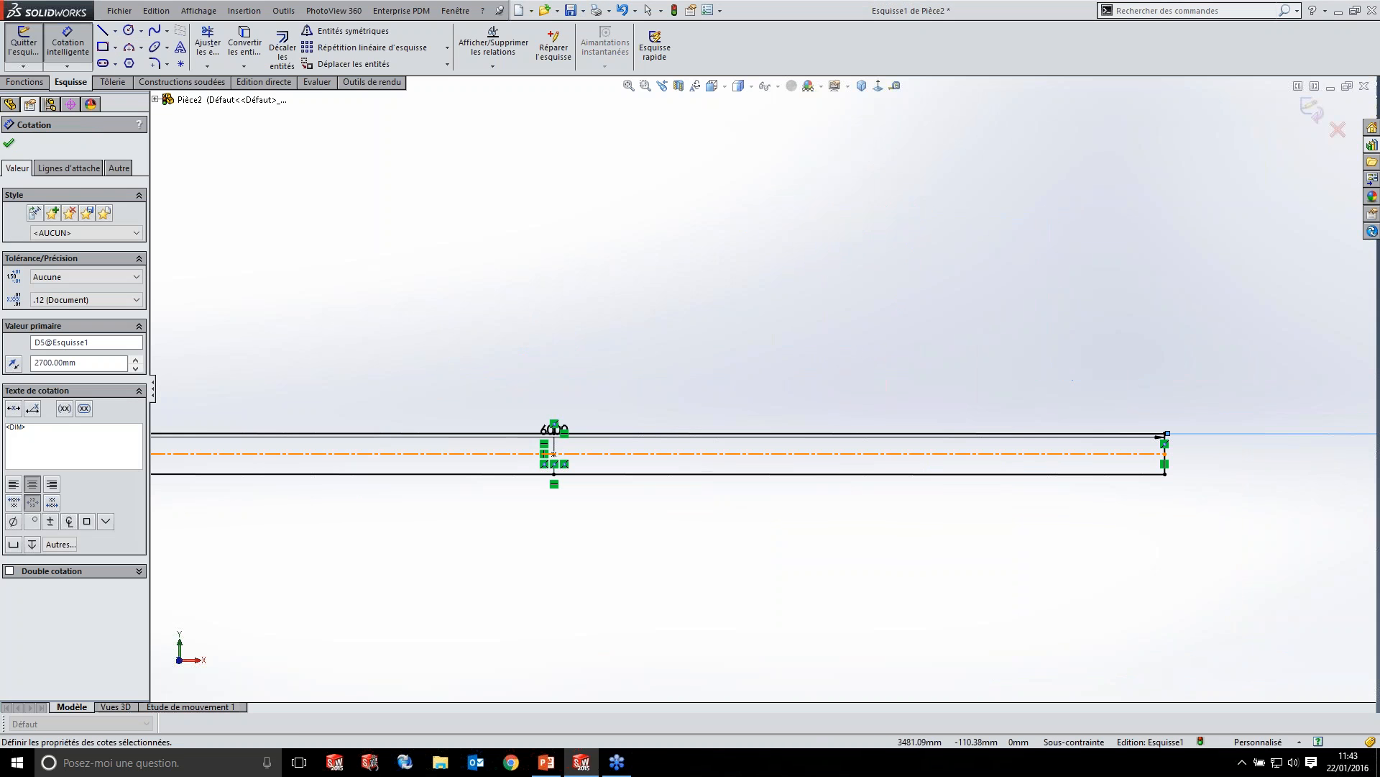
scroll(518, 427, "down", 3)
left_click_drag(584, 432, 581, 269)
scroll(548, 392, "up", 8)
scroll(546, 406, "down", 3)
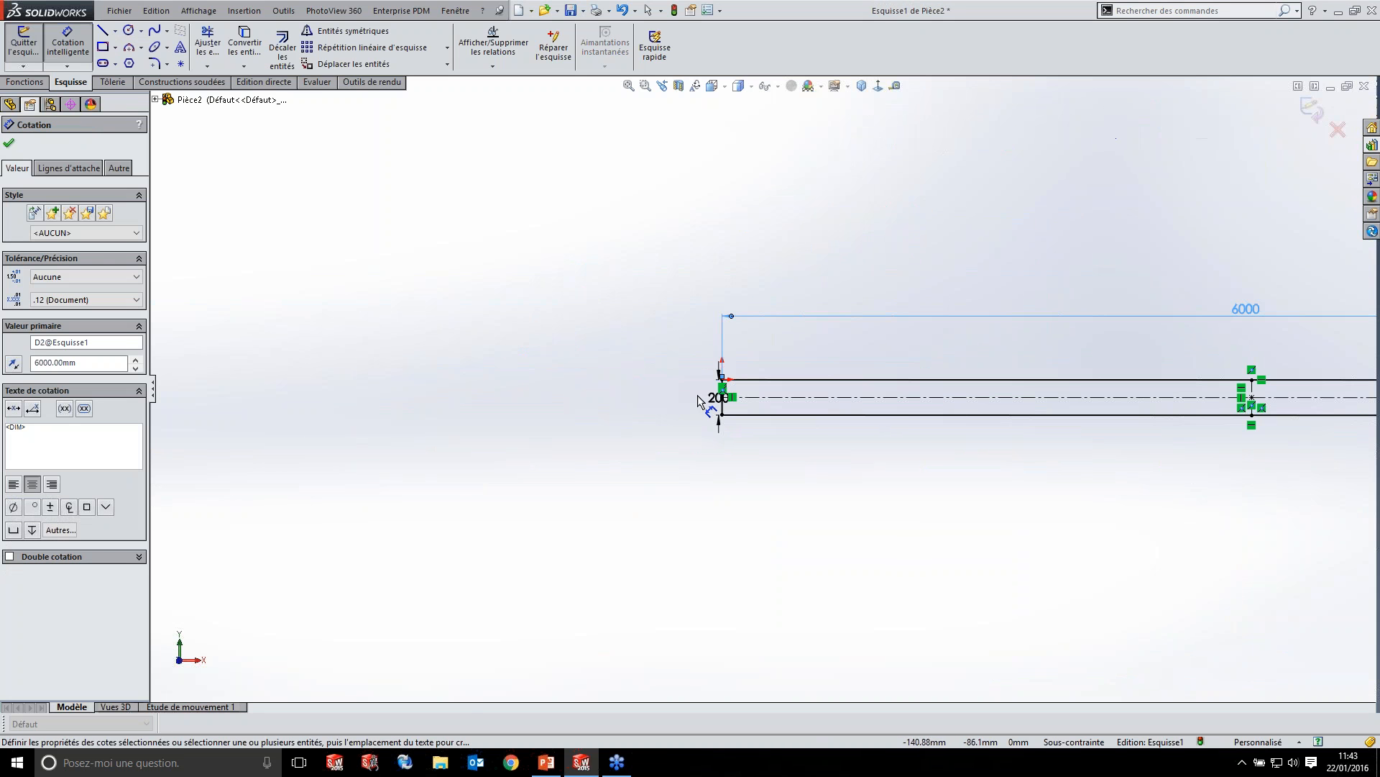
left_click_drag(706, 396, 585, 403)
key("f")
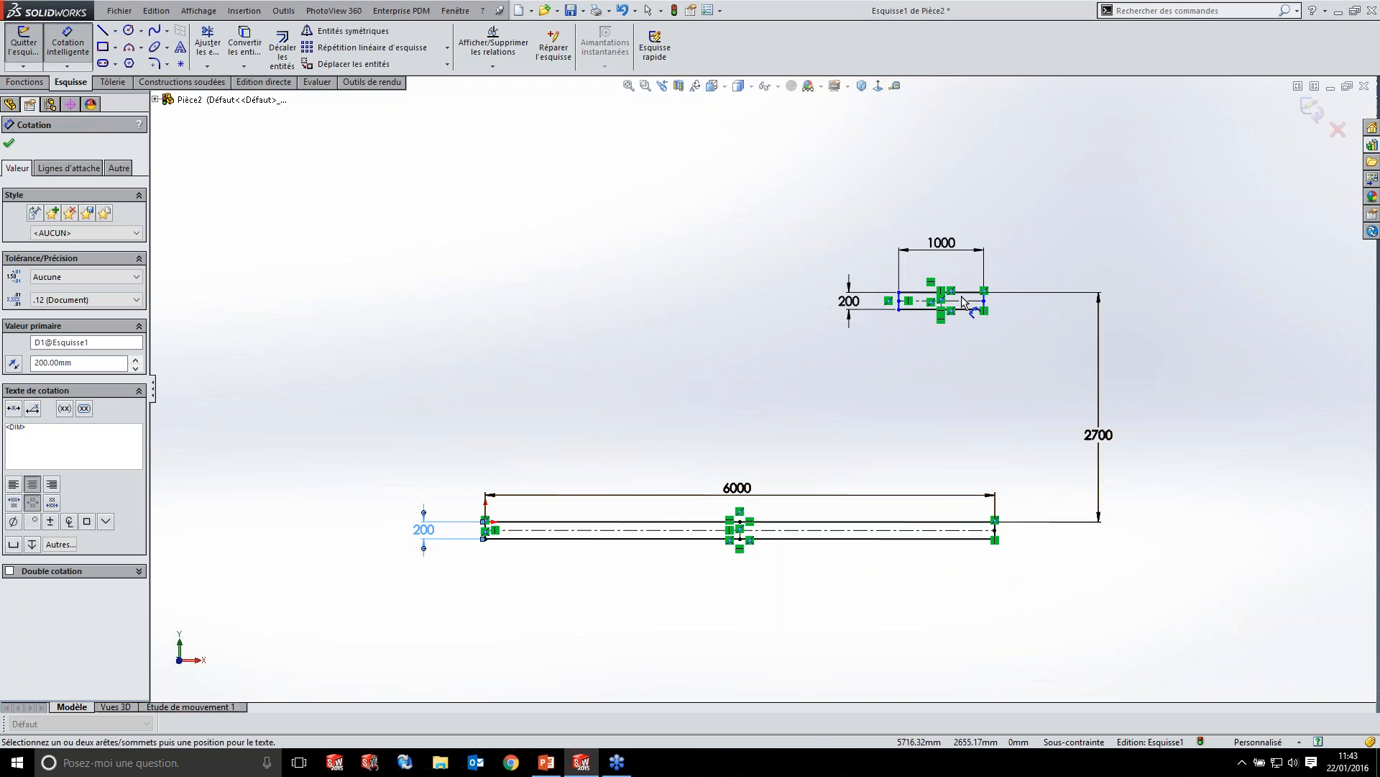
- Make the right end edges of the two rectangles collinear
scroll(1021, 324, "down", 1)
key("Escape")
scroll(1043, 302, "down", 3)
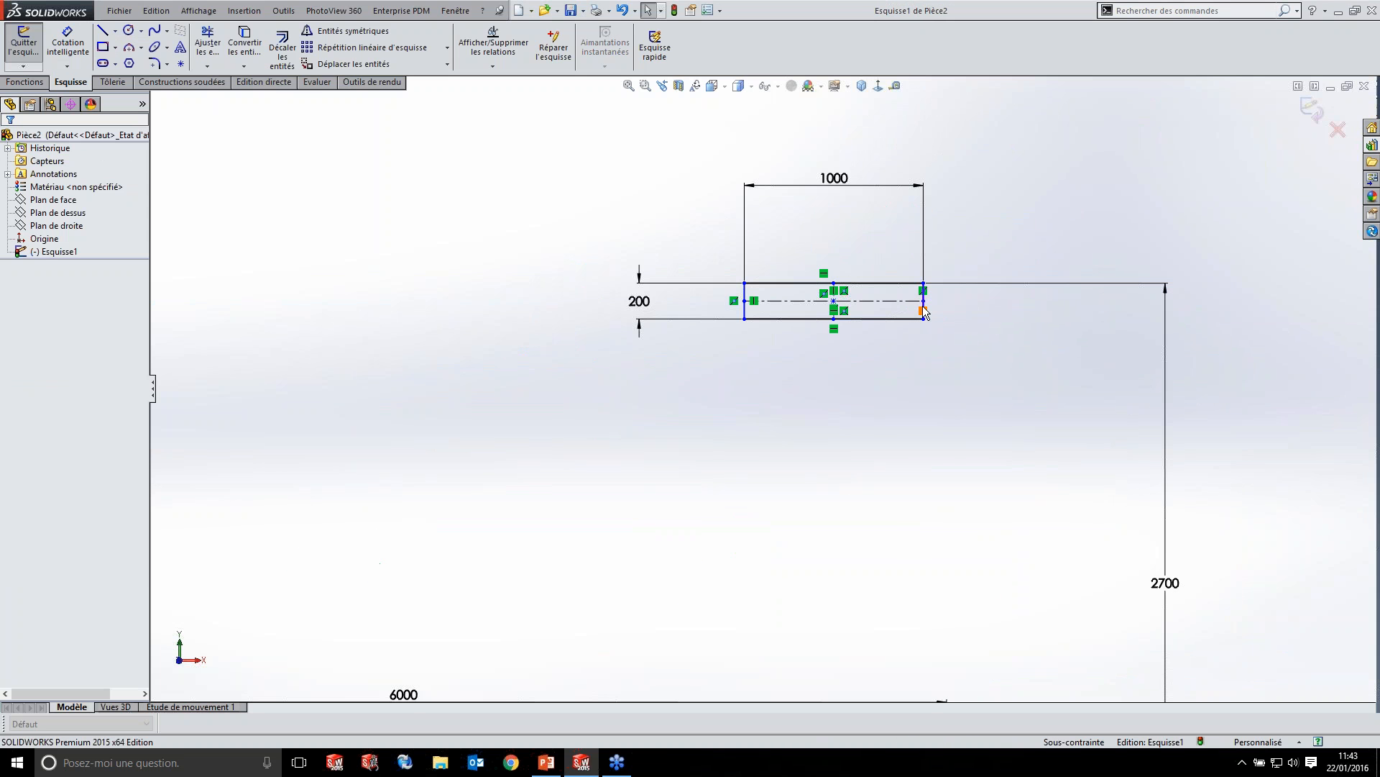
scroll(978, 564, "up", 3)
scroll(853, 539, "down", 2)
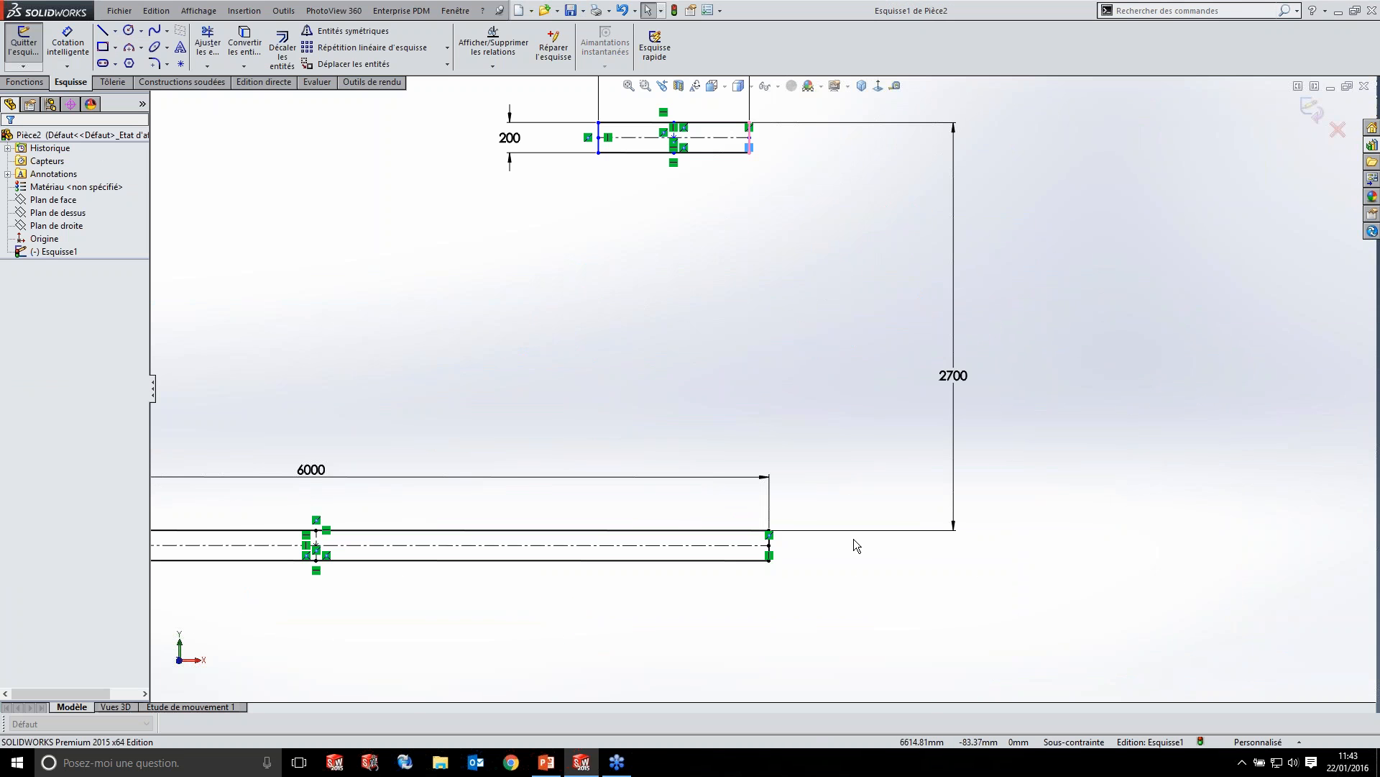
left_click(769, 546)
scroll(774, 538, "down", 3)
left_click(709, 438)
scroll(784, 209, "up", 3)
scroll(783, 204, "down", 4)
scroll(690, 439, "down", 6)
left_click(707, 439)
left_click(707, 439, "ctrl")
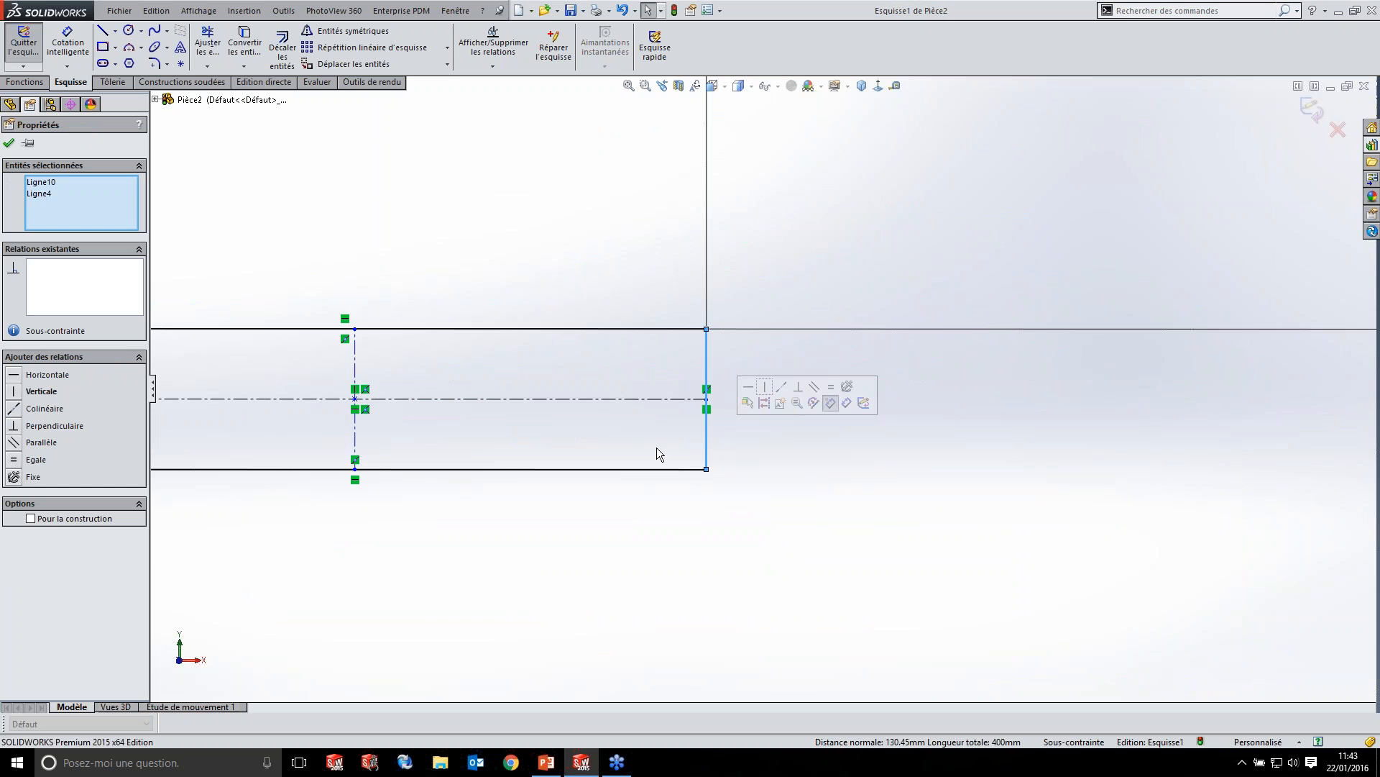
left_click(49, 394)
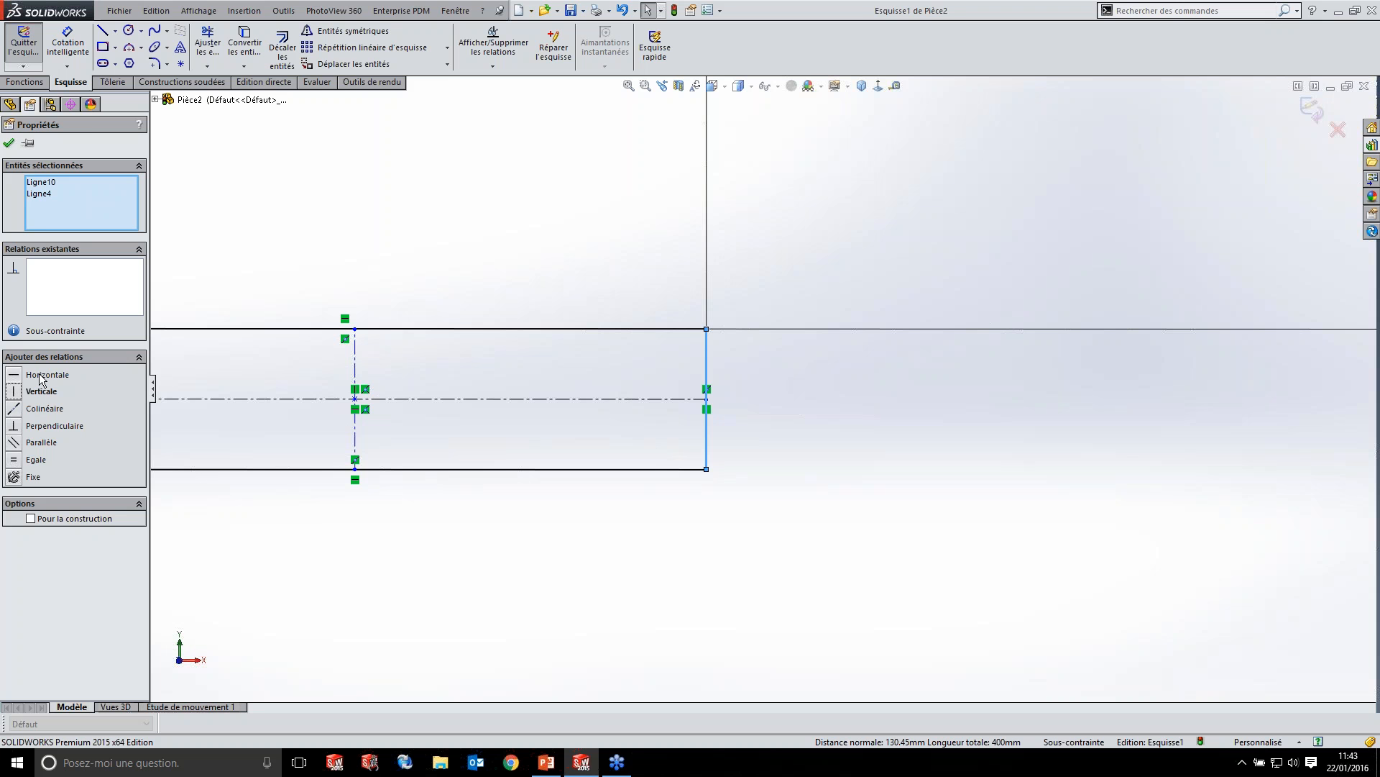
left_click(43, 409)
left_click(842, 563)
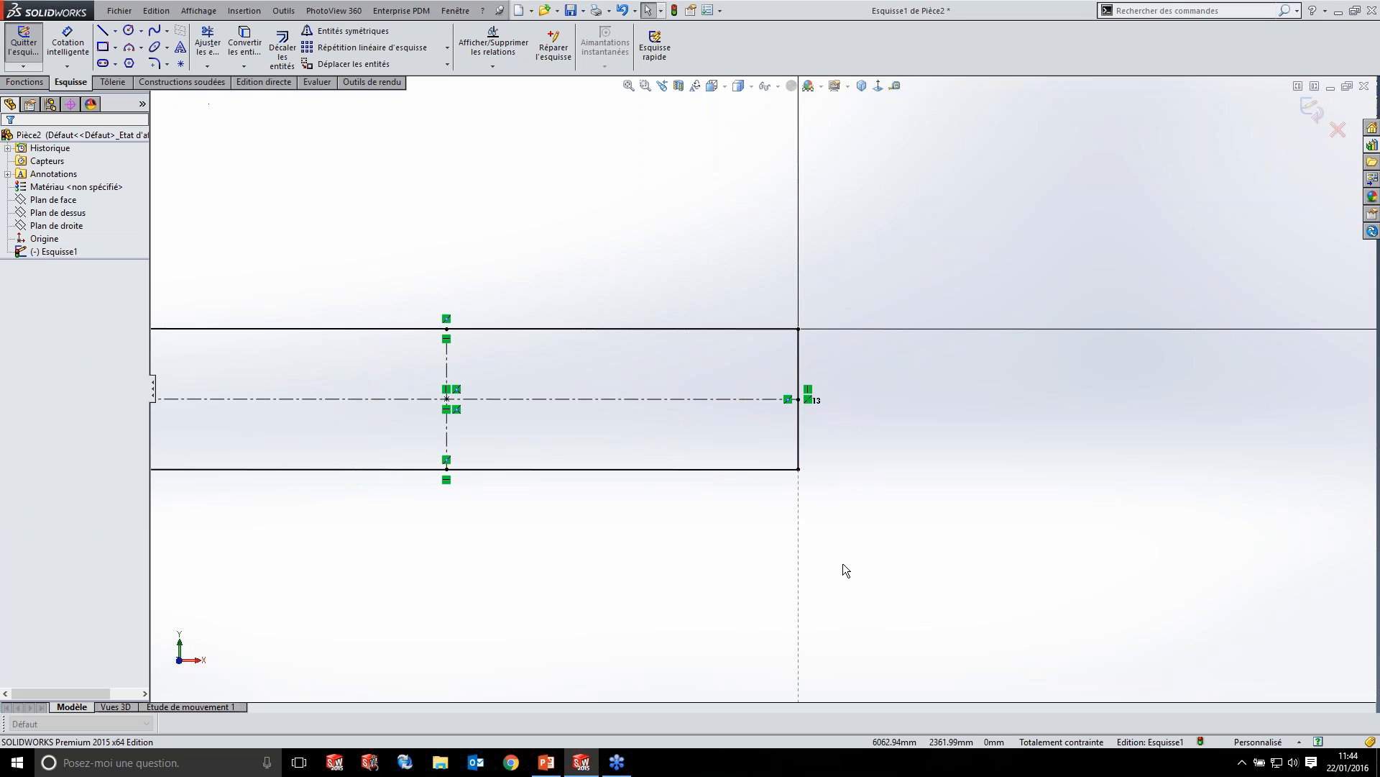
key("f")
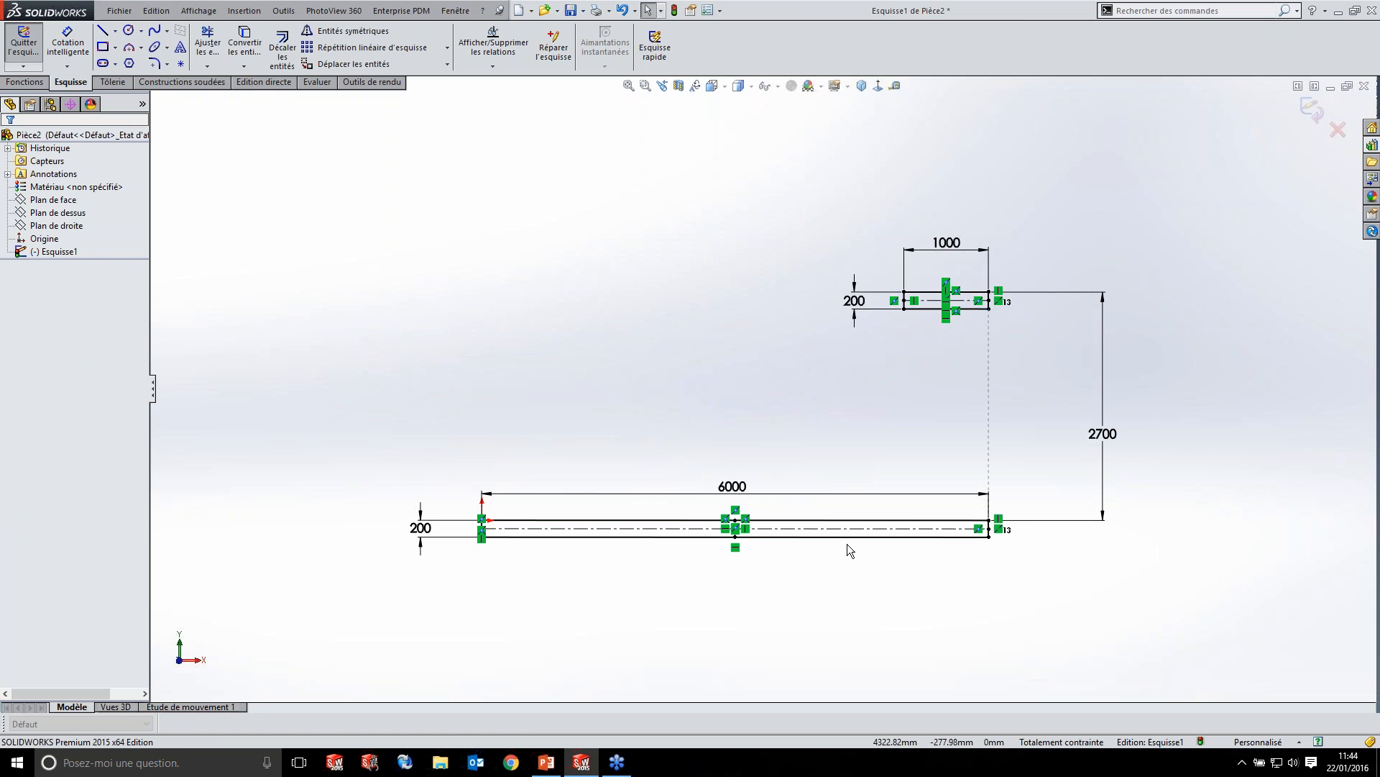
left_click(36, 83)
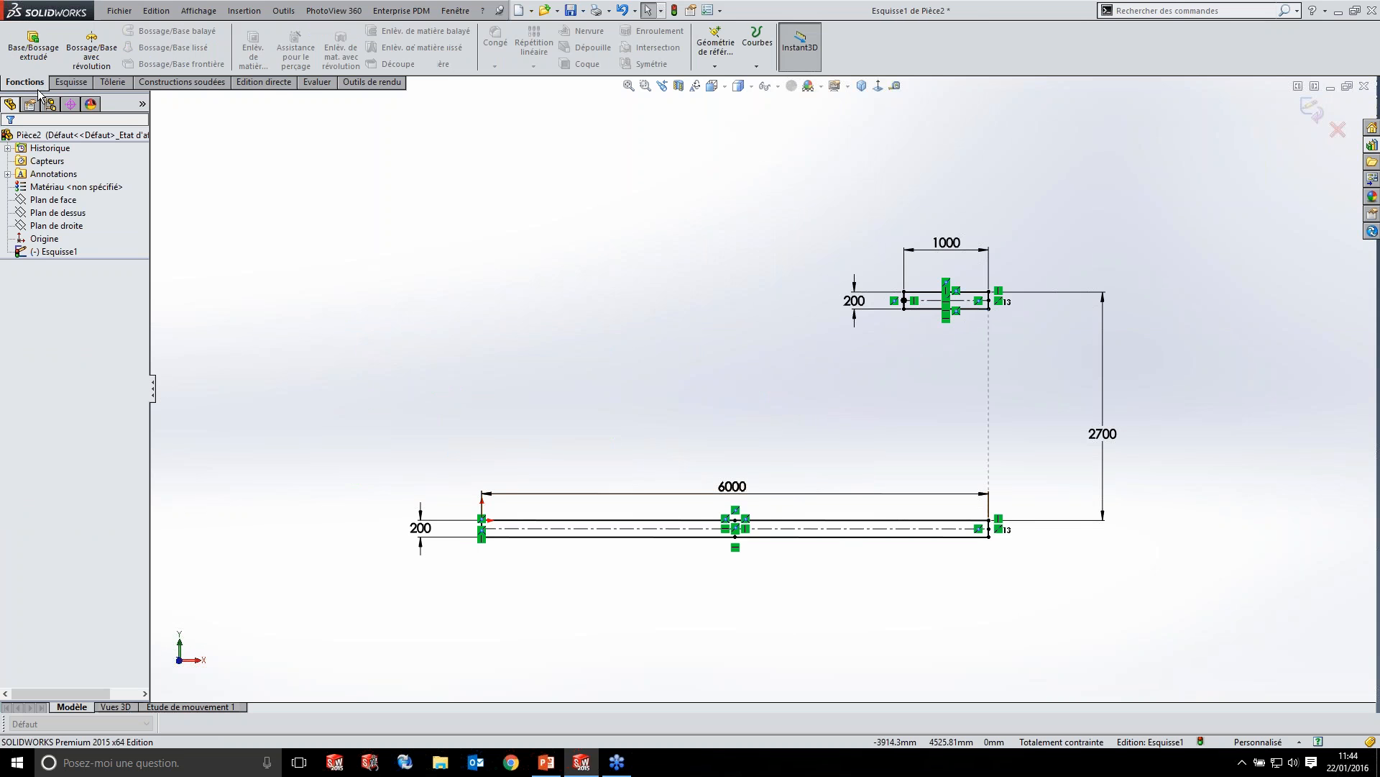
left_click(33, 44)
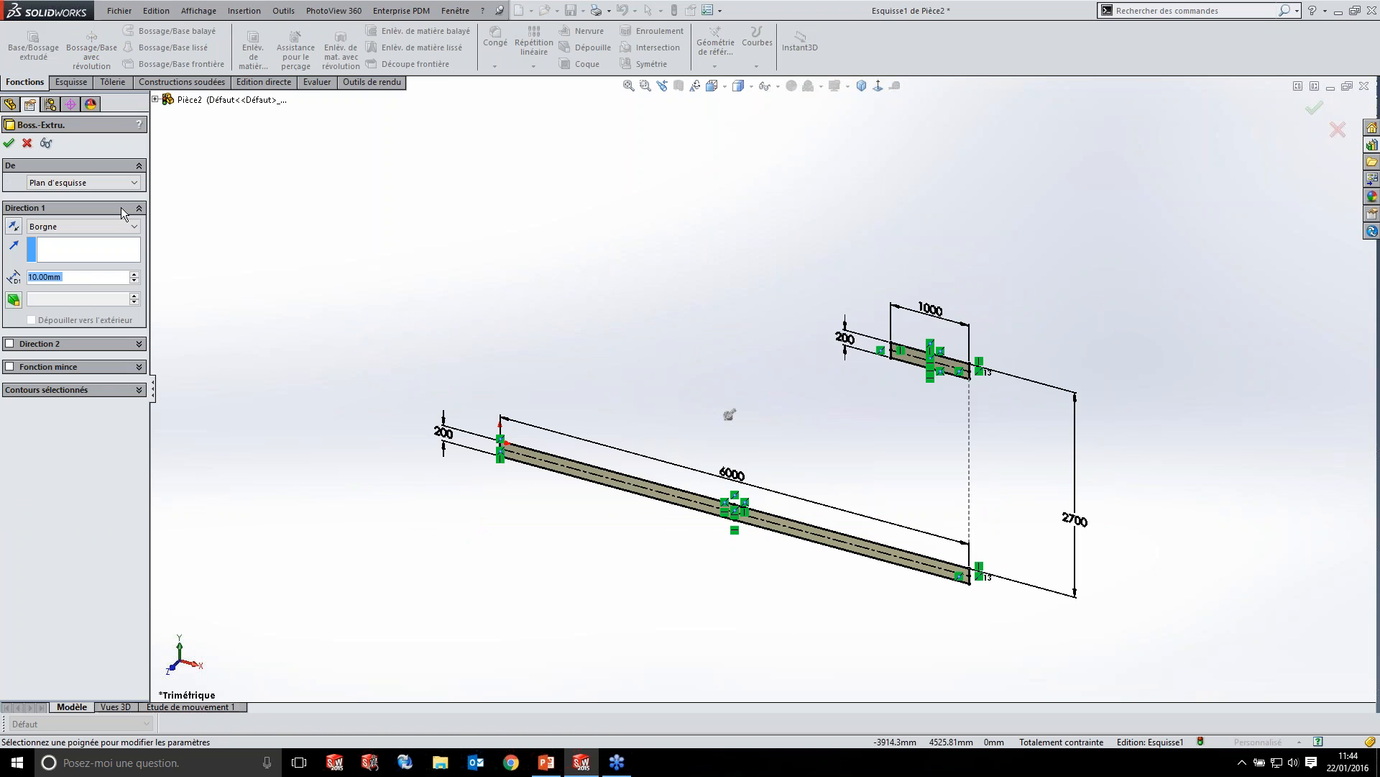
left_click(27, 143)
- Exit the sketch in isometric view and change its sketch plane to the right plane (Plan de droite)
left_click(863, 87)
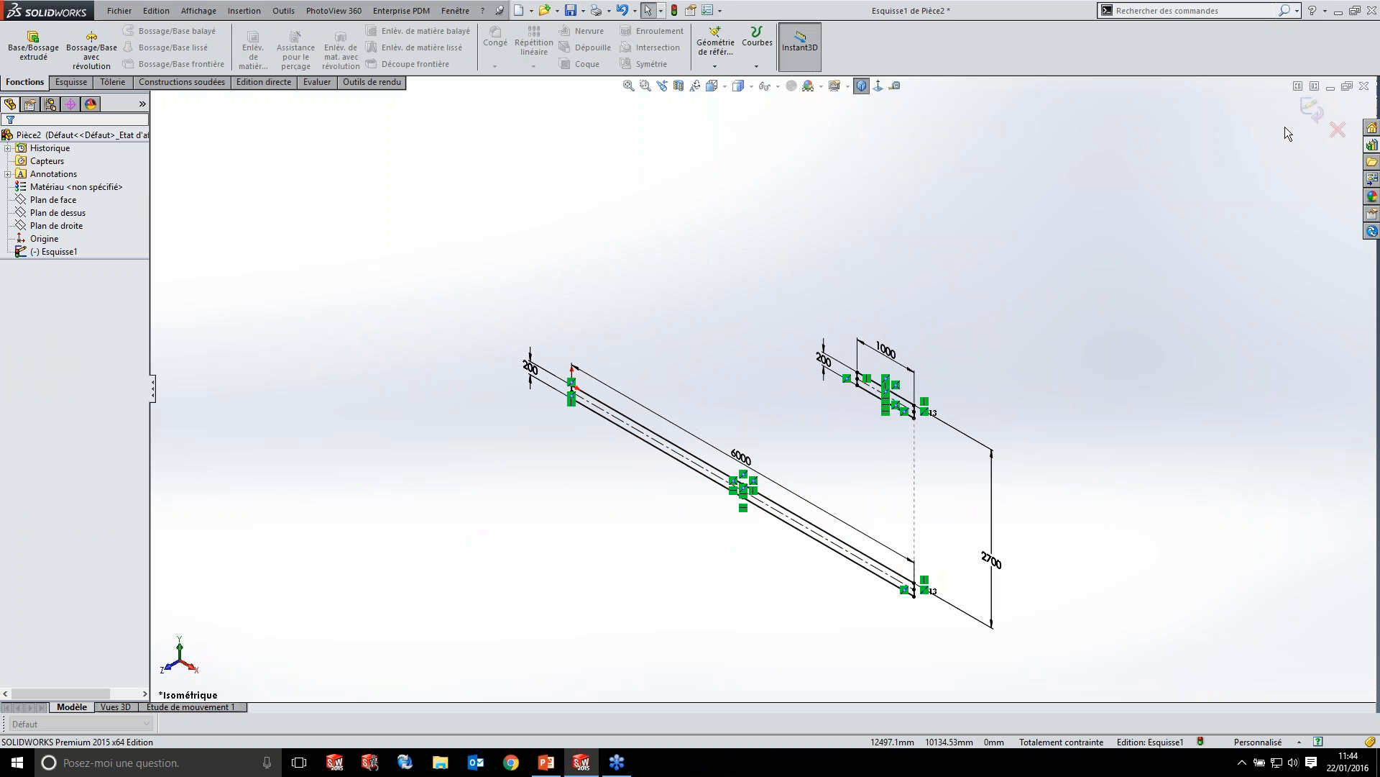
left_click(1311, 110)
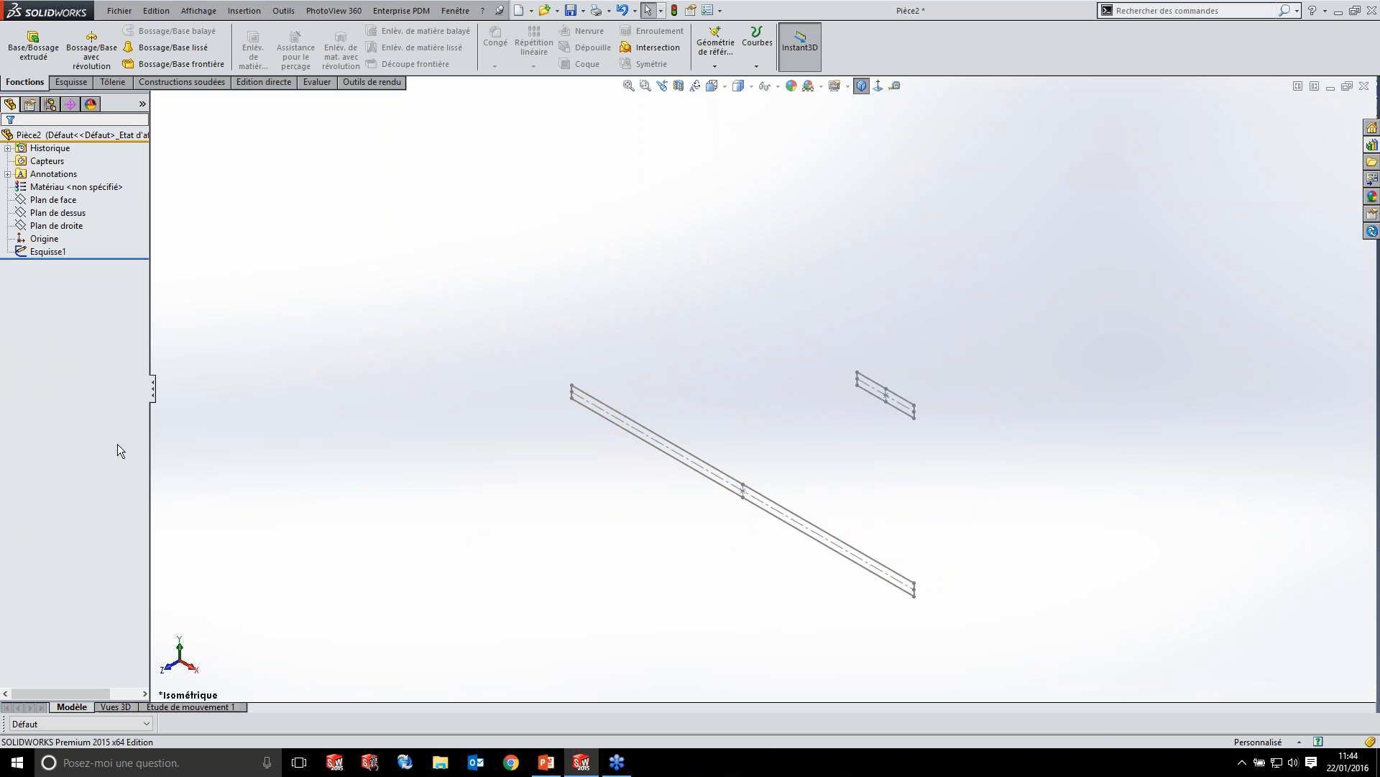
right_click(60, 258)
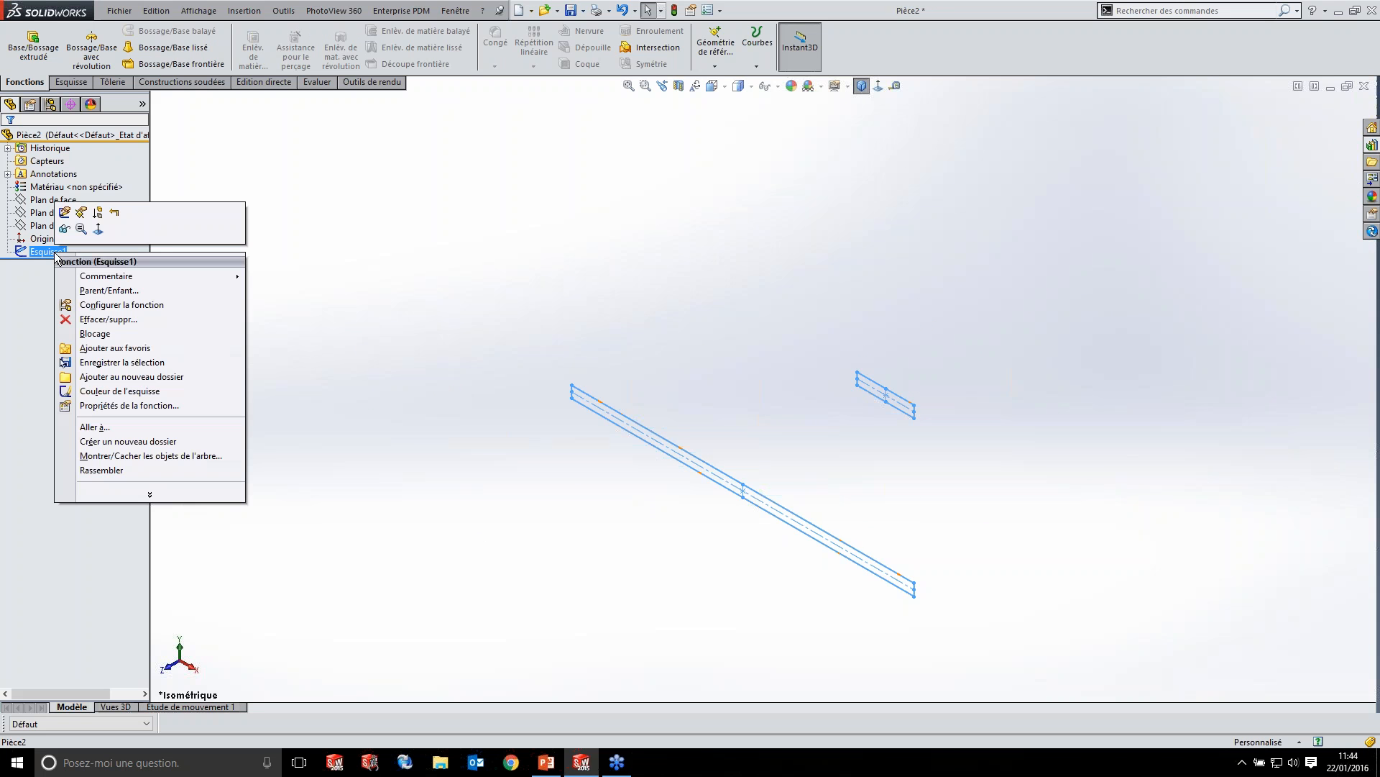
left_click(81, 213)
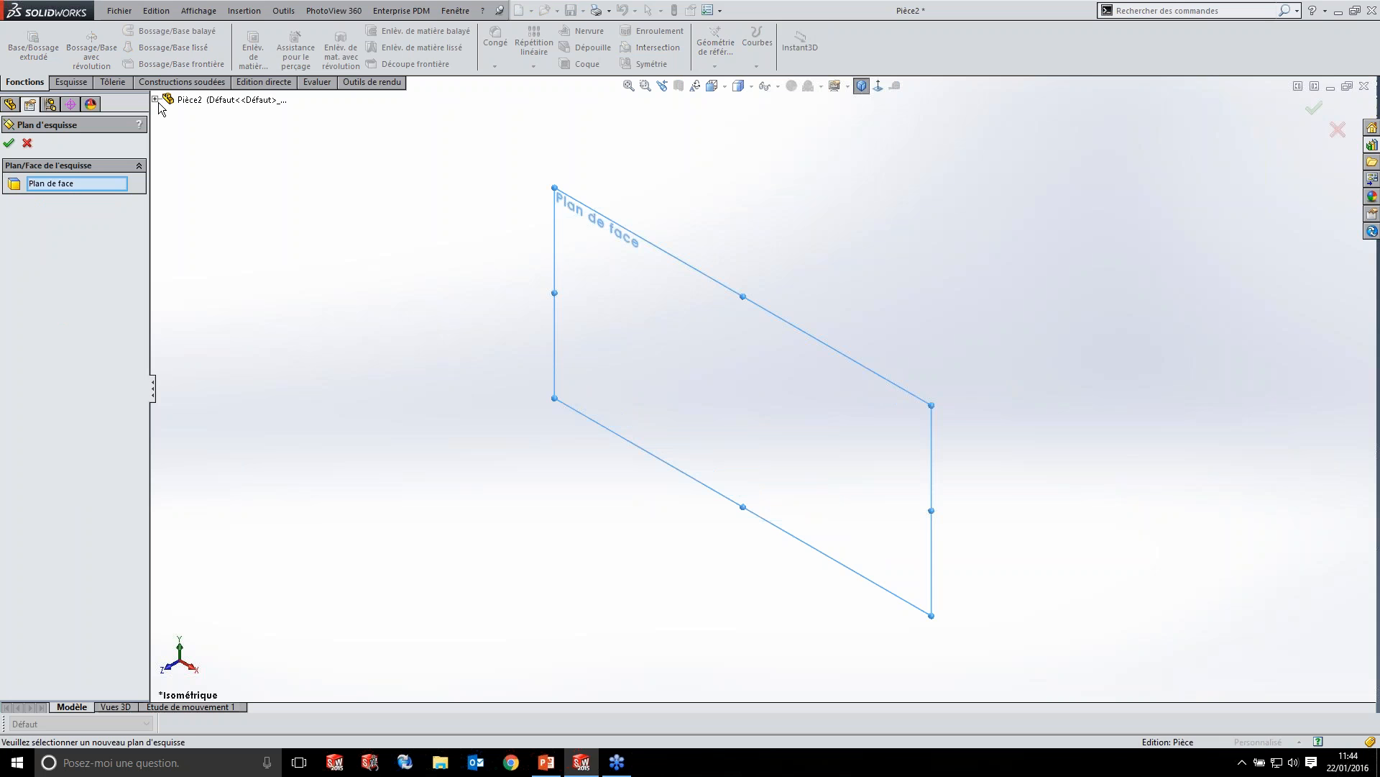
left_click(155, 99)
left_click(216, 190)
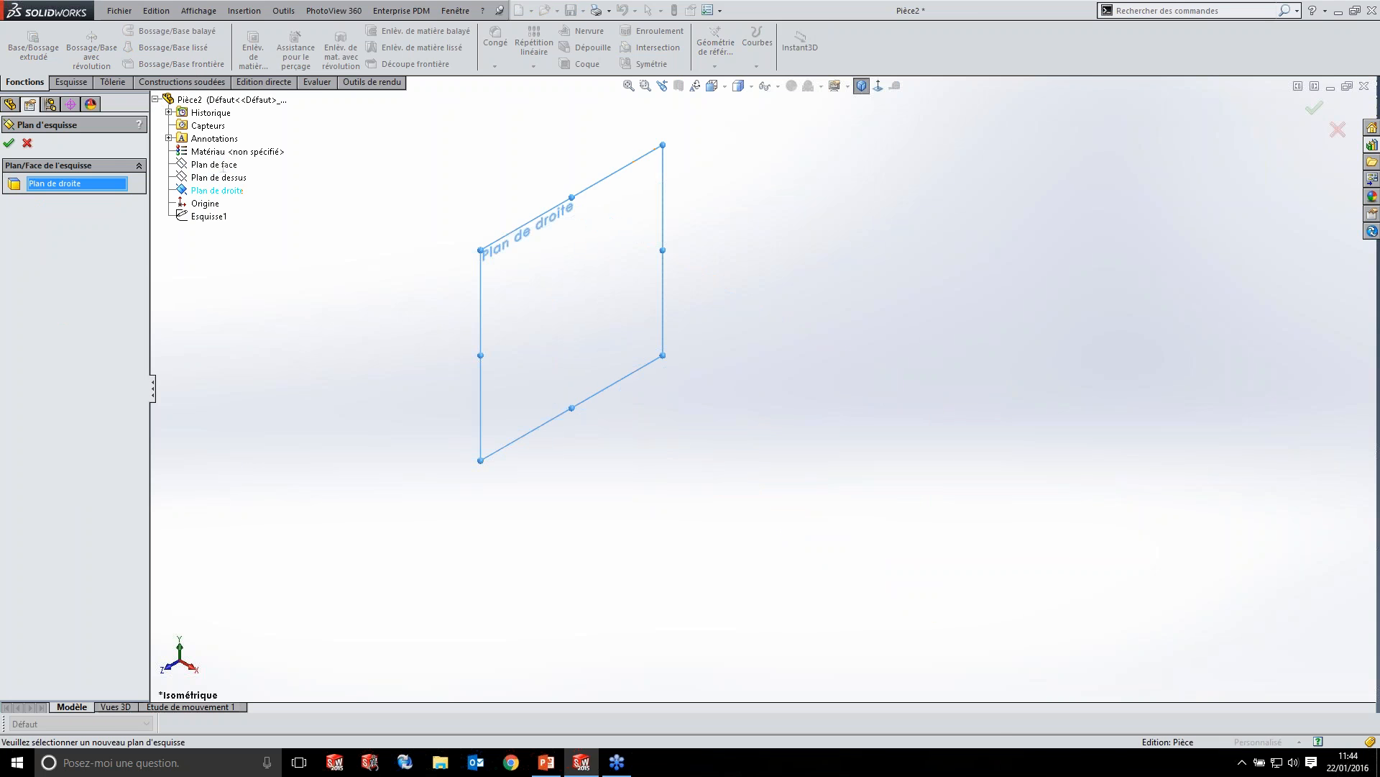
left_click(9, 143)
scroll(798, 225, "up", 2)
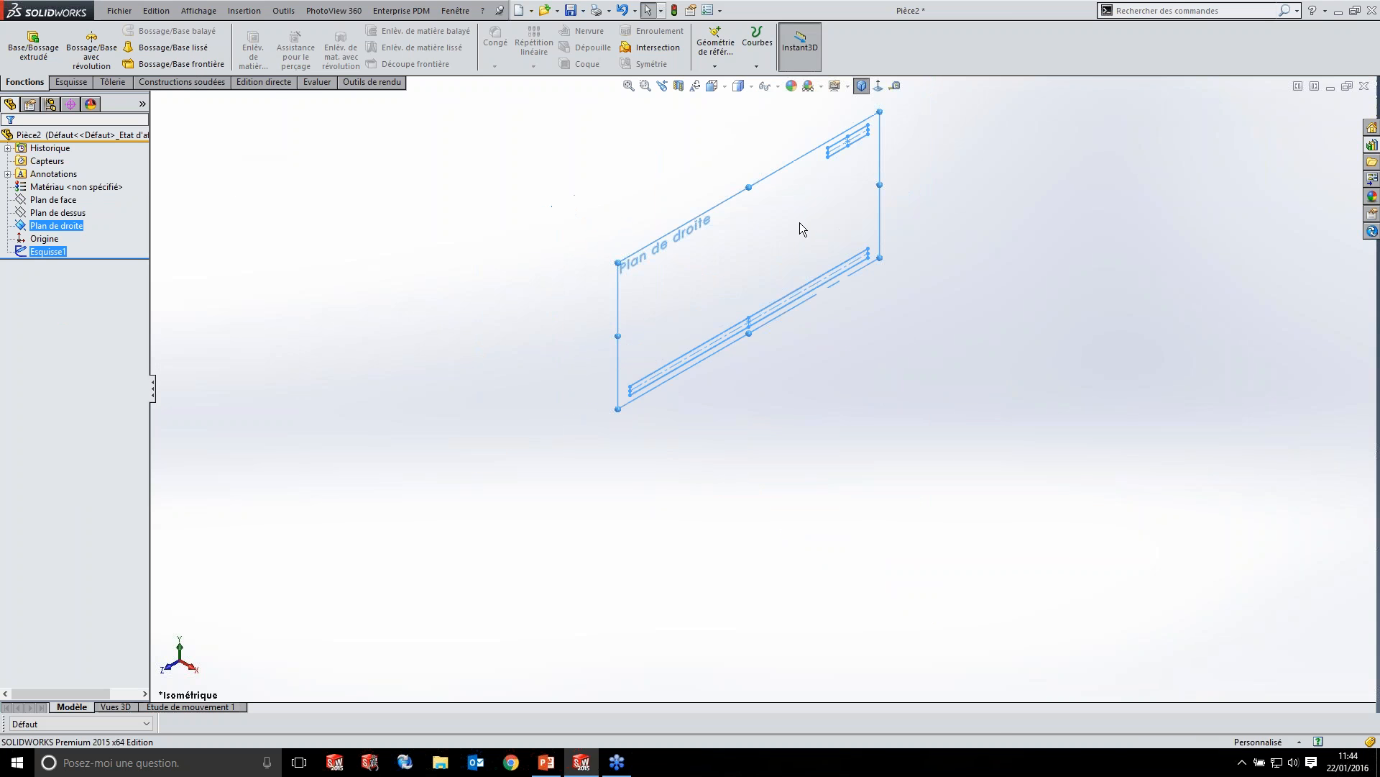
key("f")
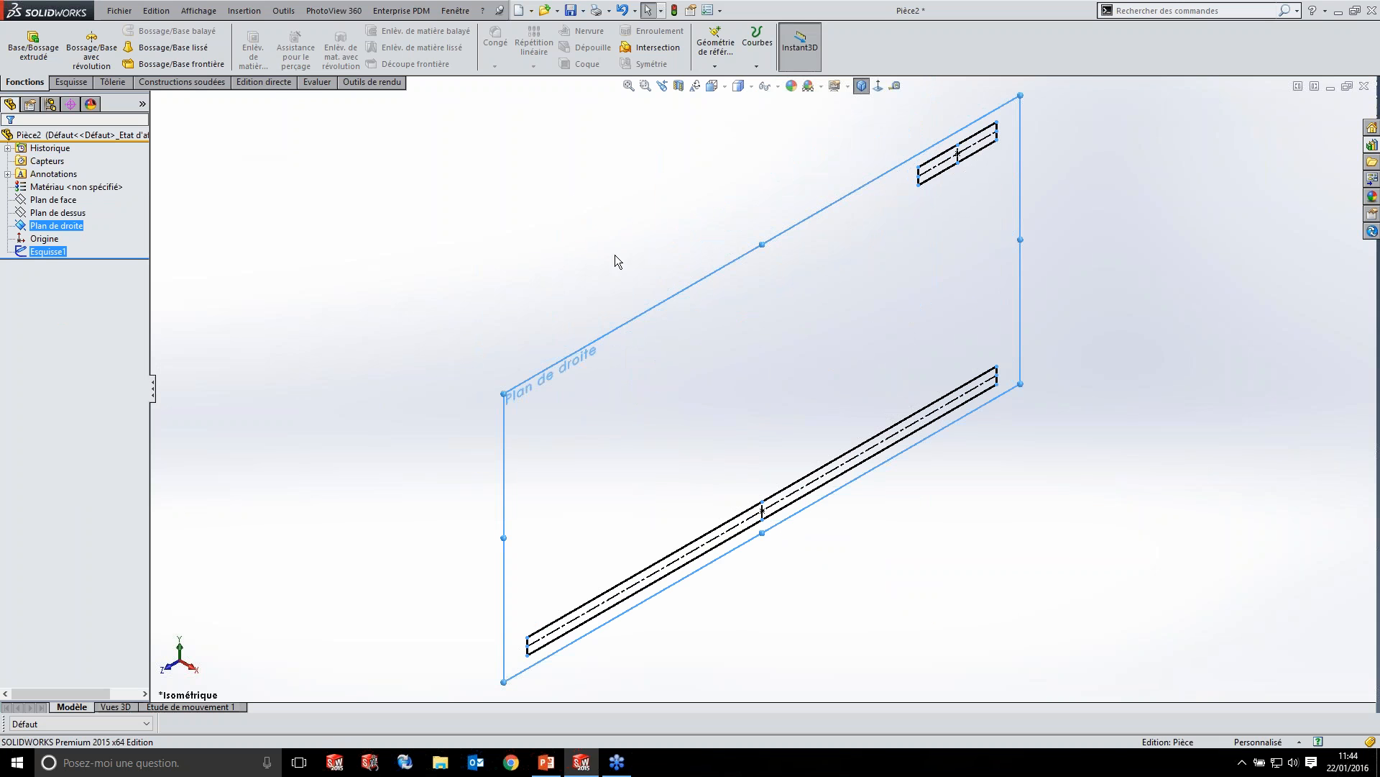
left_click(85, 305)
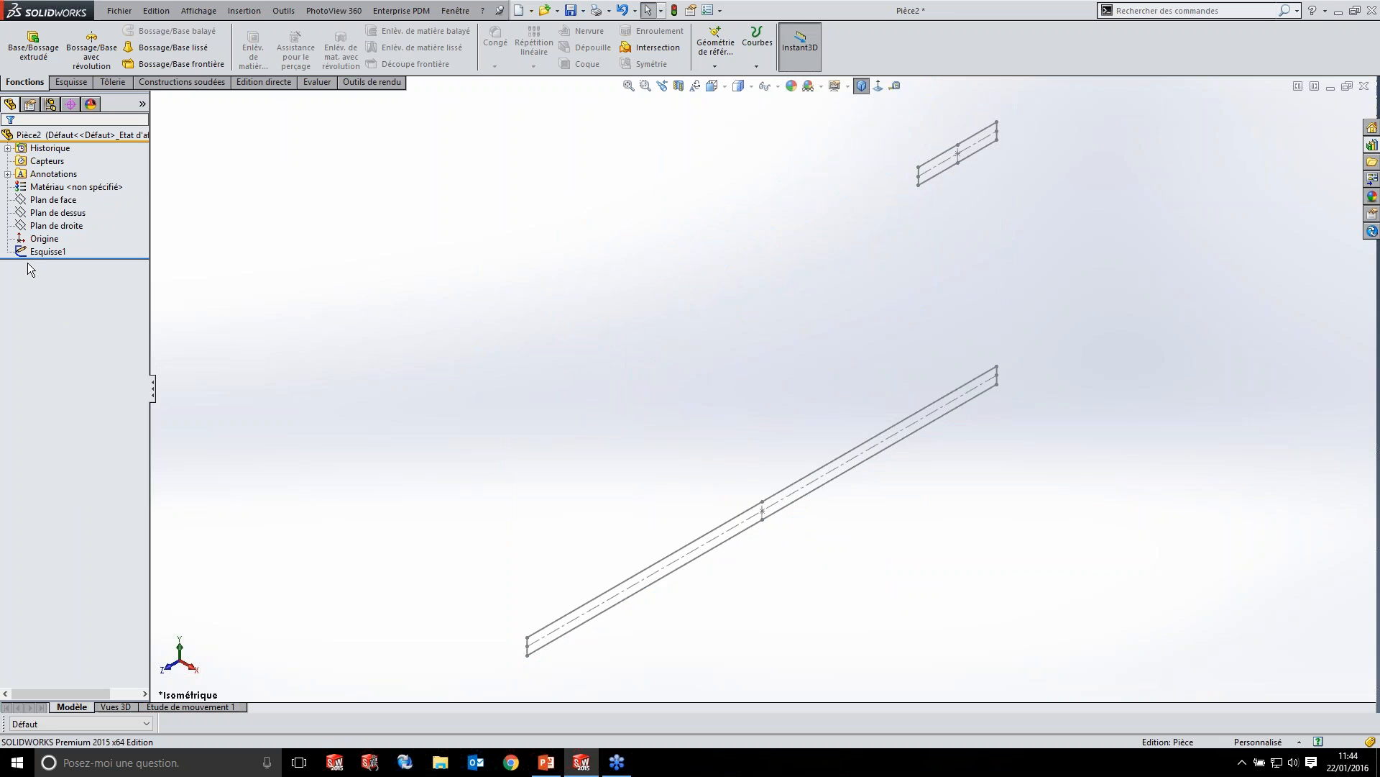
- Extrude the two-rectangle sketch 1000 mm with the mid-plane (Plan milieu) end condition
left_click(43, 251)
left_click(33, 43)
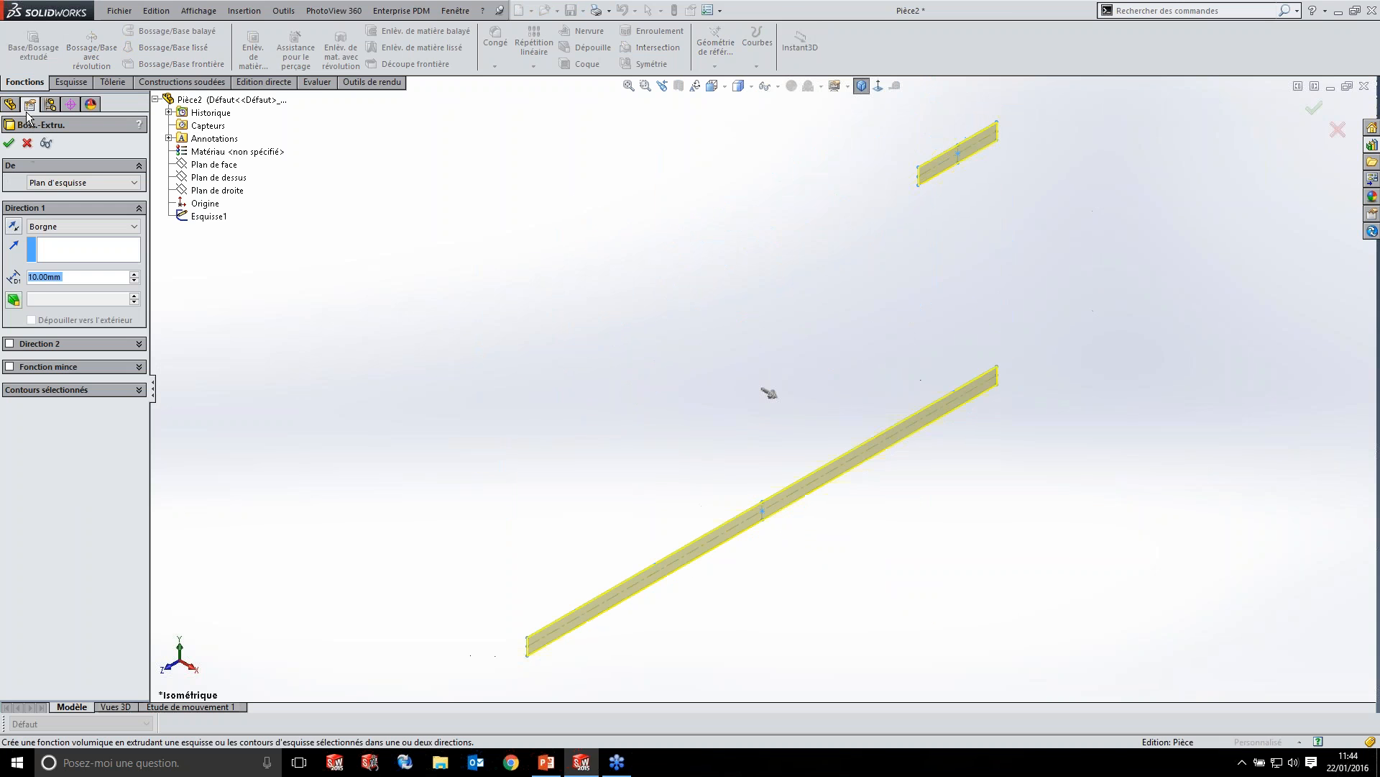
type("1000")
key("Return")
left_click(69, 227)
left_click(68, 287)
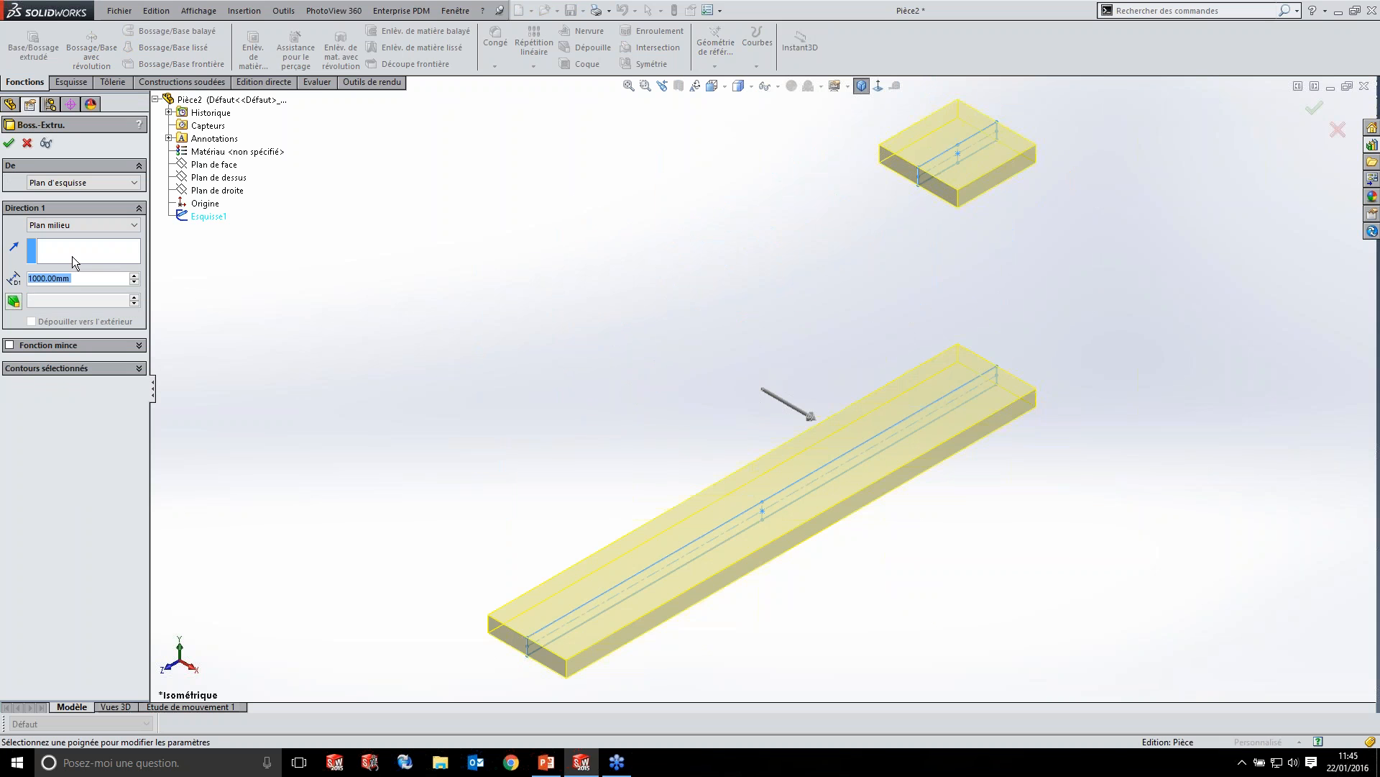
left_click(8, 142)
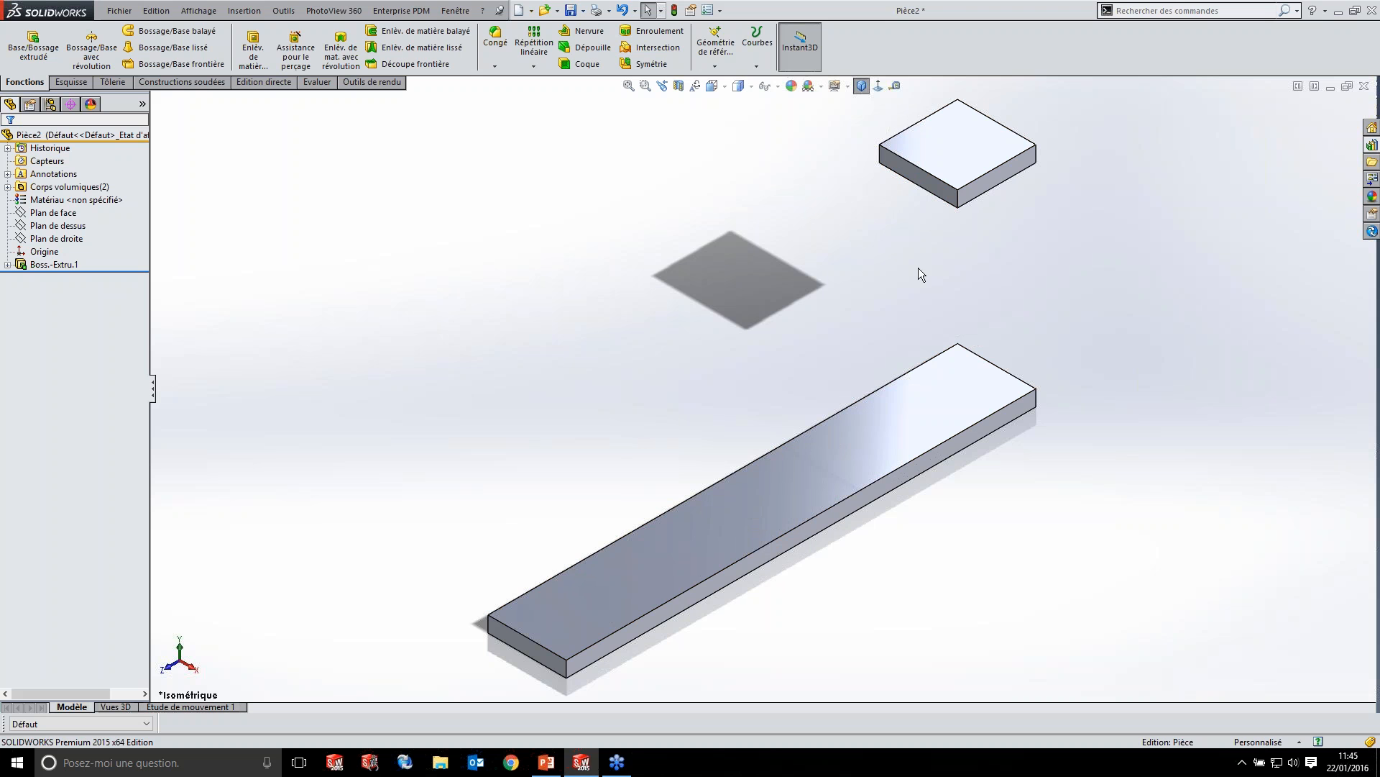
- Open a sketch on the right plane and draw a five-line, open-bottomed profile with inward returns, starting against the upper slab's left end and top corner
left_click(58, 238)
left_click(69, 221)
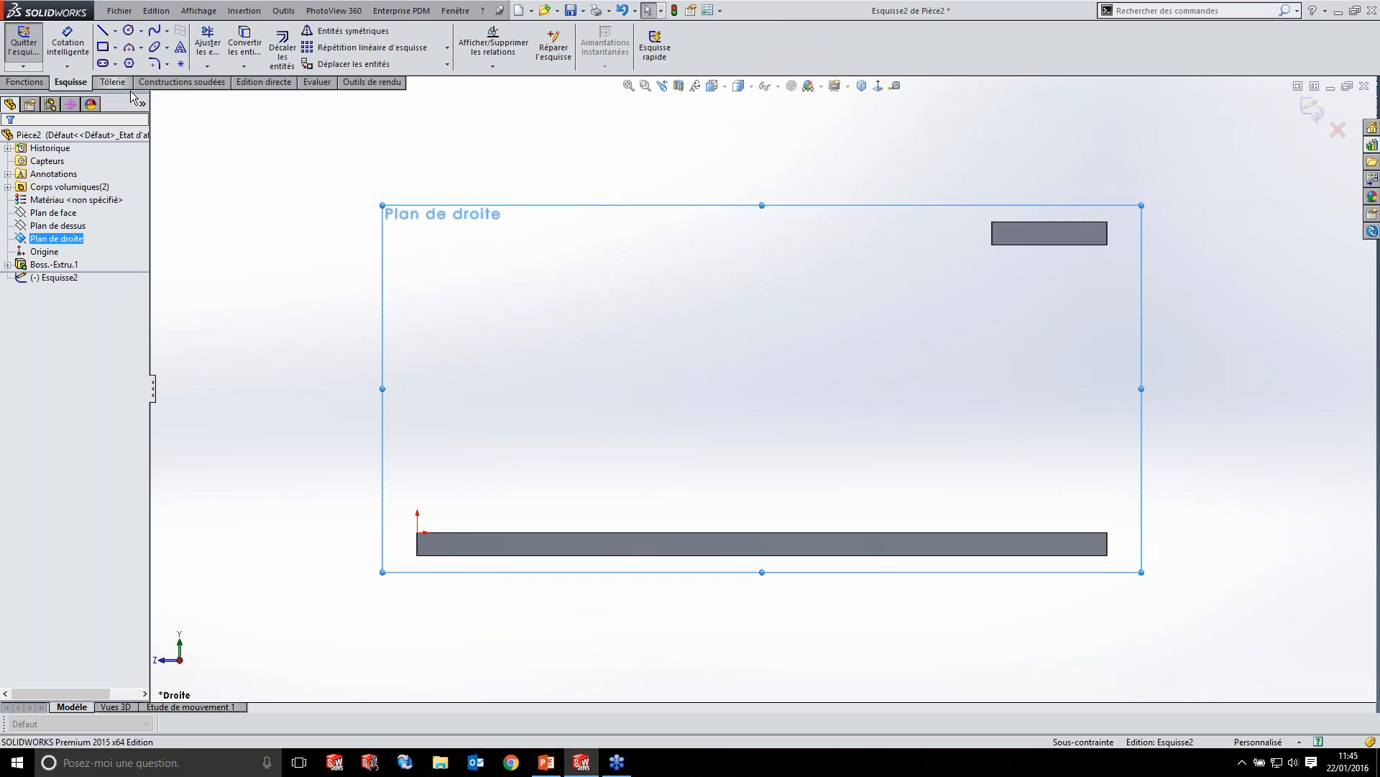
left_click(103, 31)
scroll(949, 308, "down", 6)
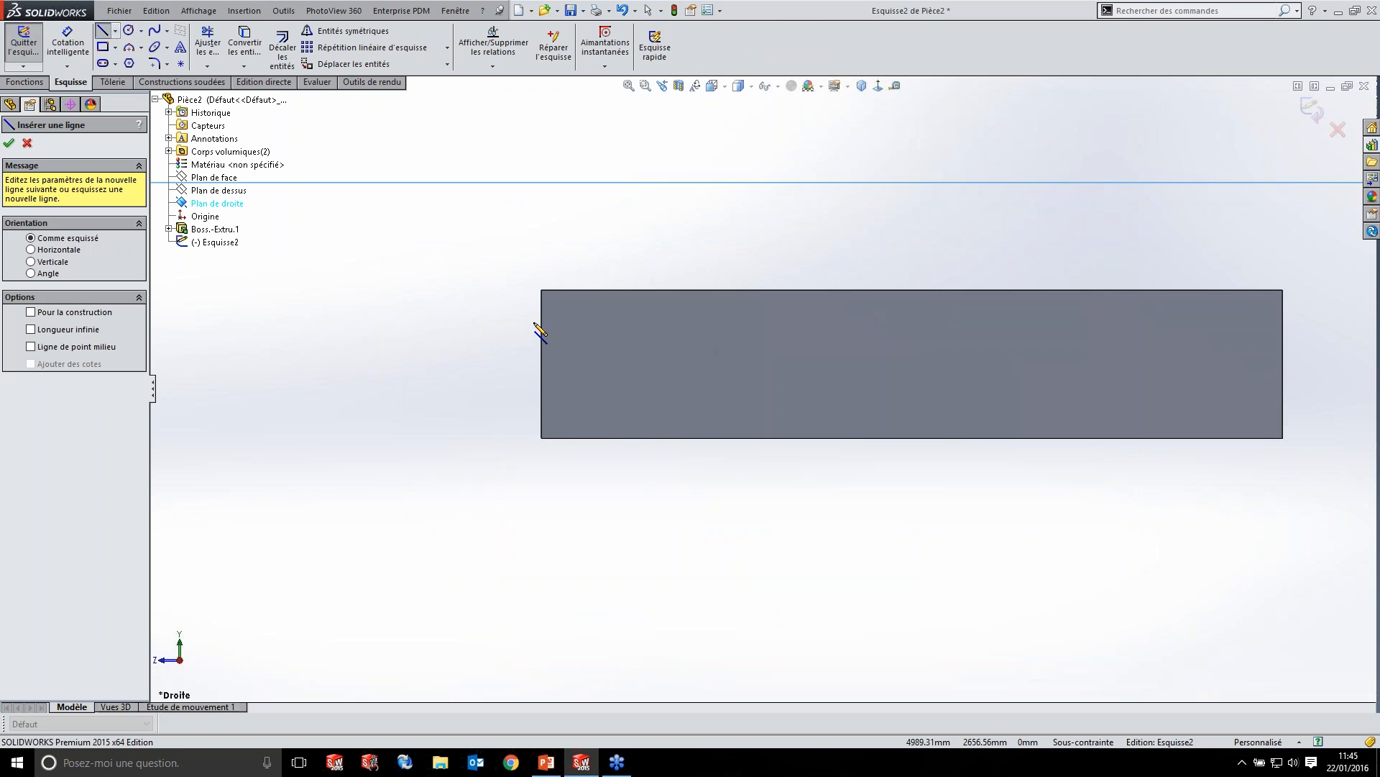
left_click(501, 325)
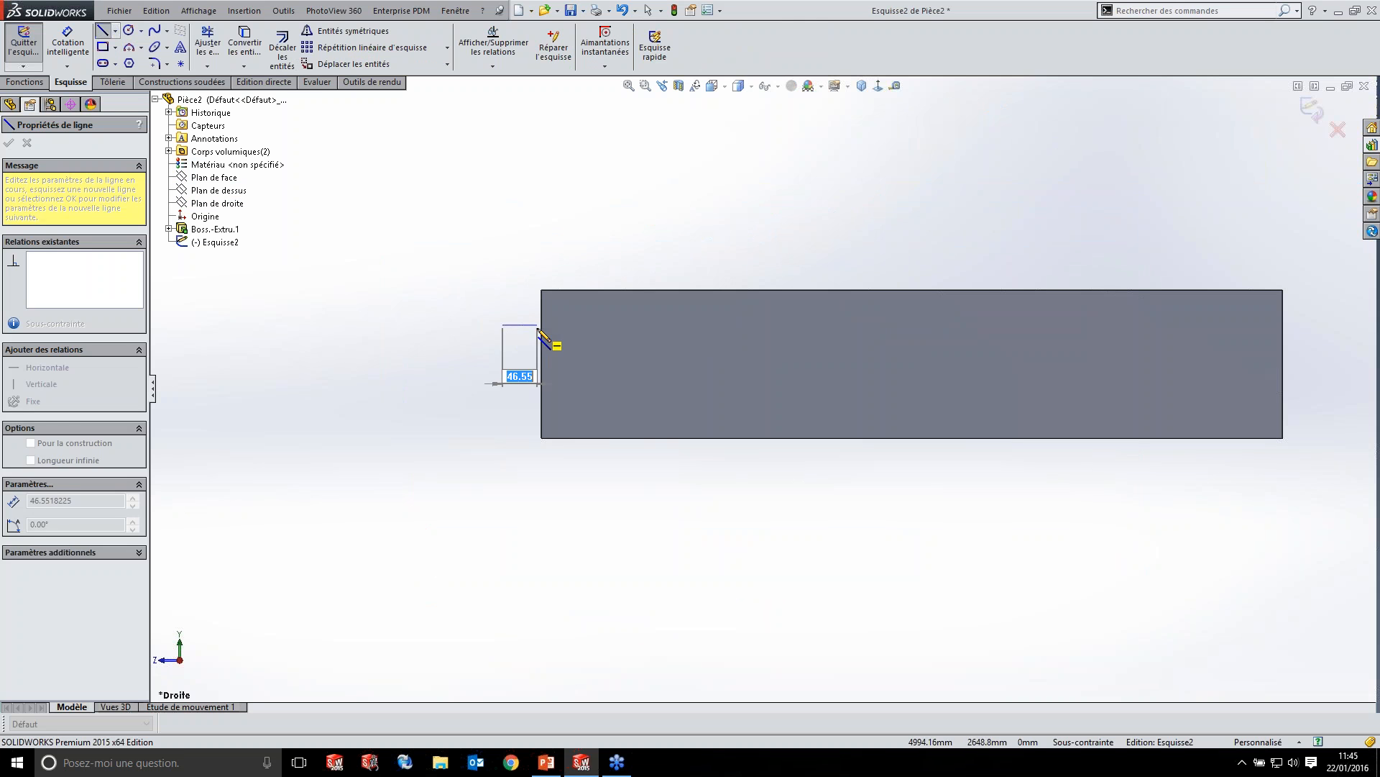
left_click(541, 325)
left_click(542, 291)
scroll(503, 300, "up", 2)
scroll(503, 309, "up", 3)
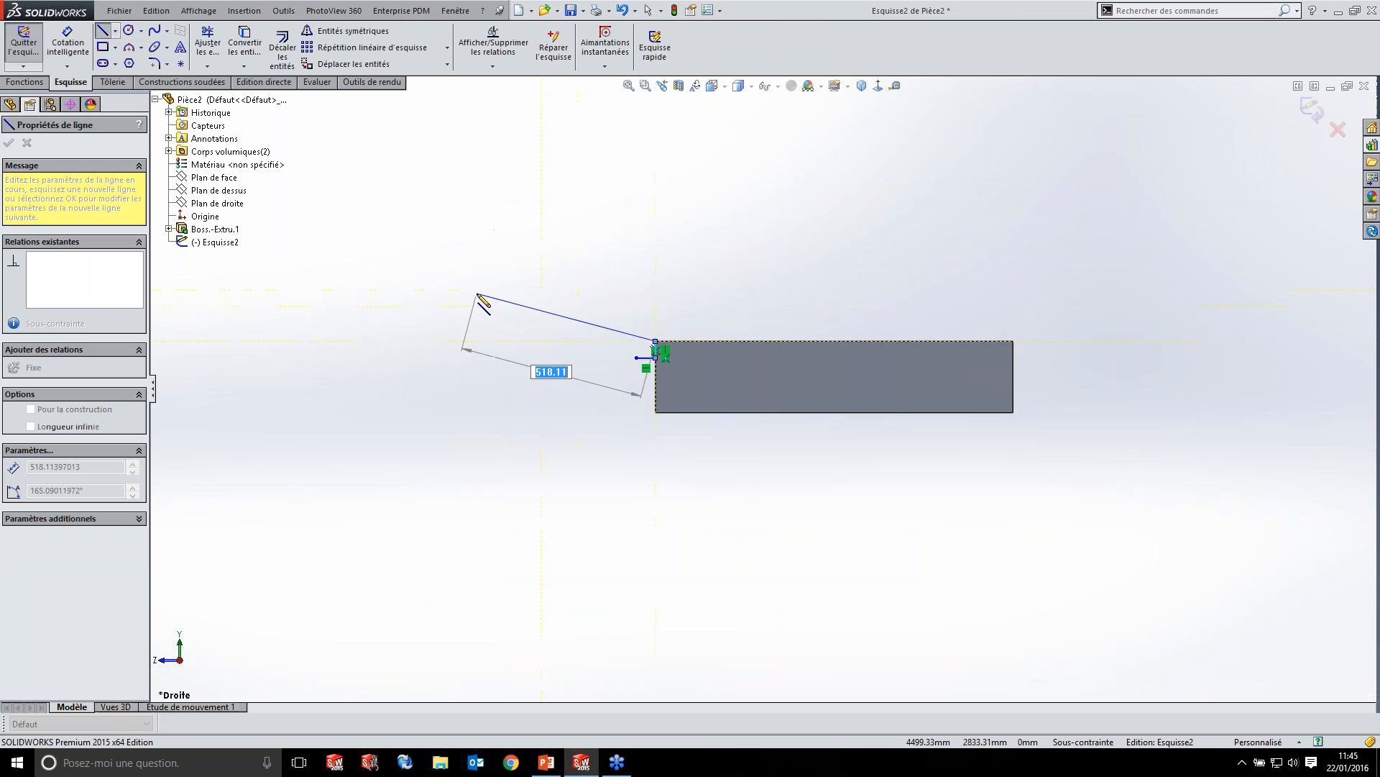
left_click(527, 341)
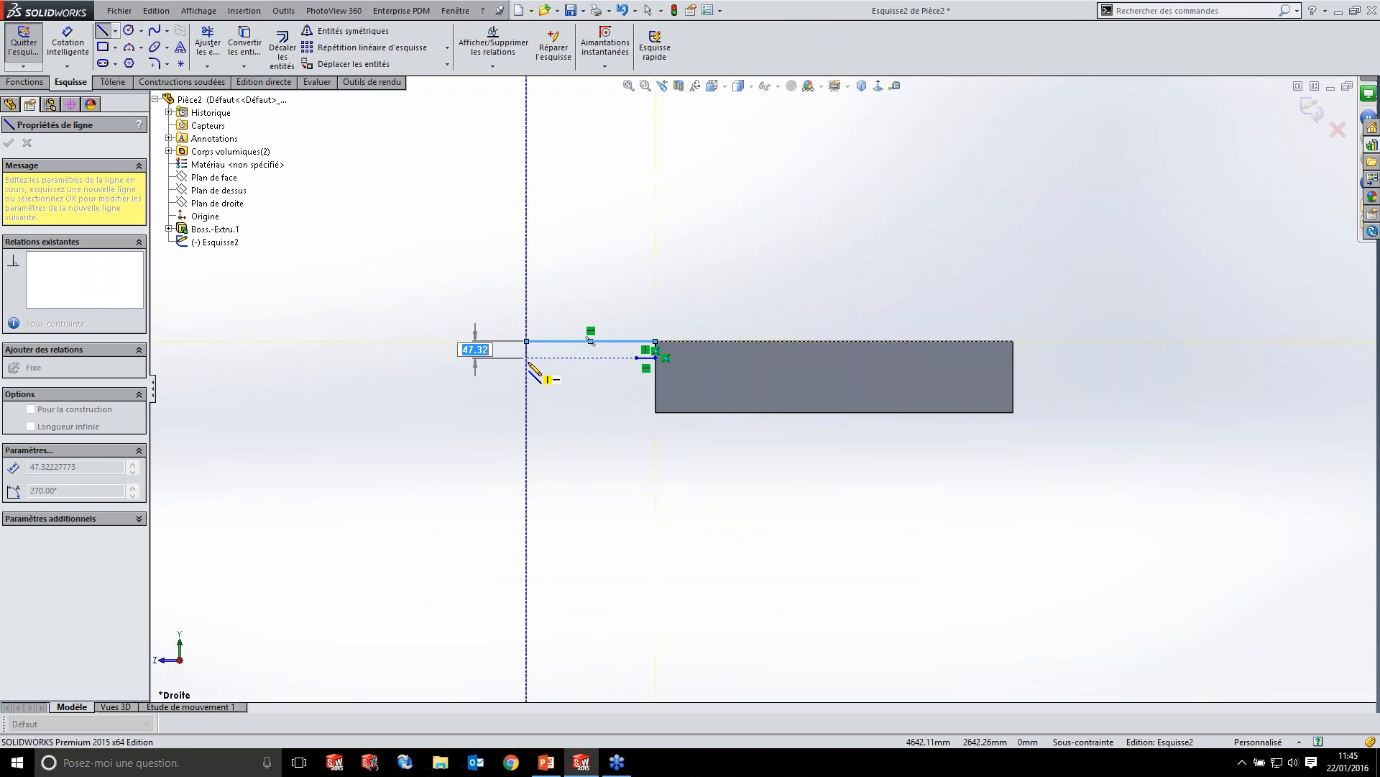
left_click(526, 357)
left_click(558, 357)
key("Escape")
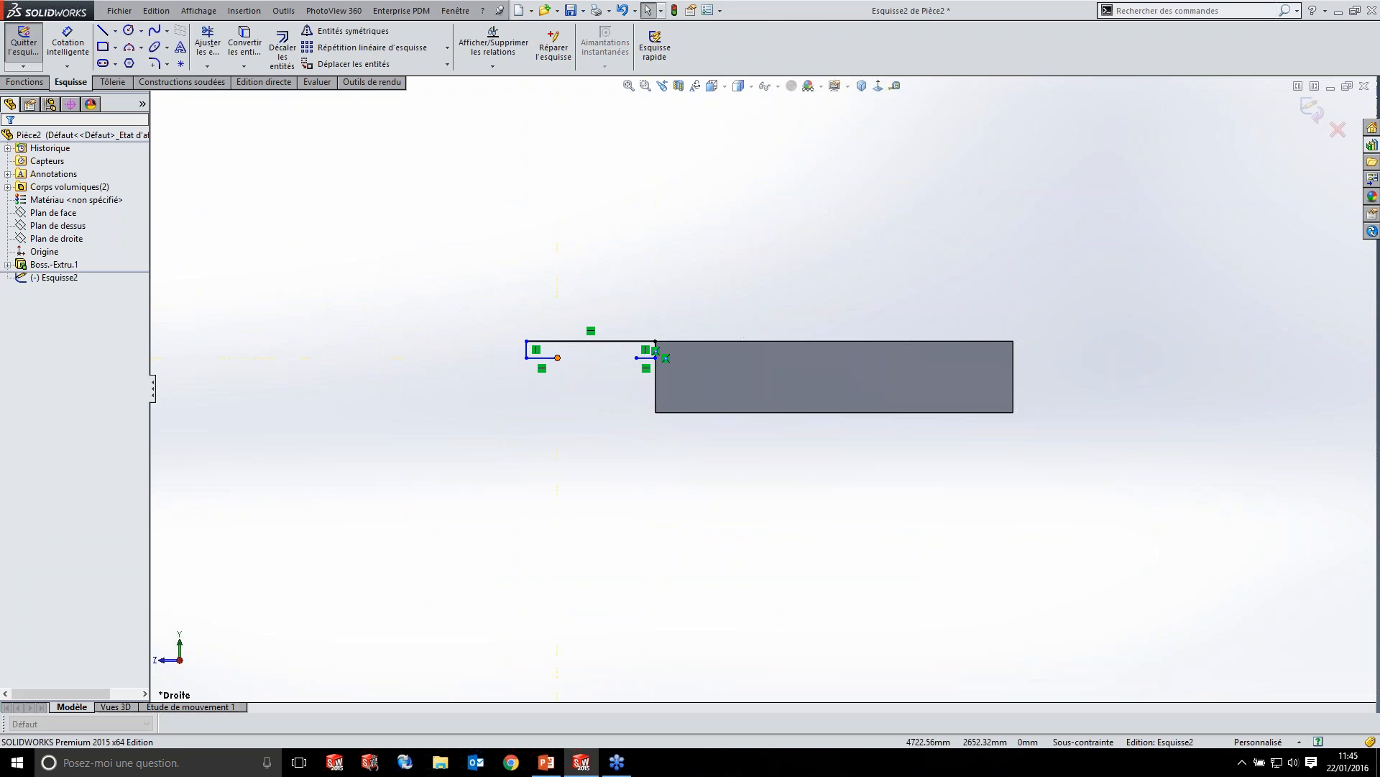
- Dimension the profile's upper horizontal line to 280 mm
left_click(67, 43)
scroll(570, 317, "down", 4)
left_click(615, 368)
left_click(616, 298)
type("280")
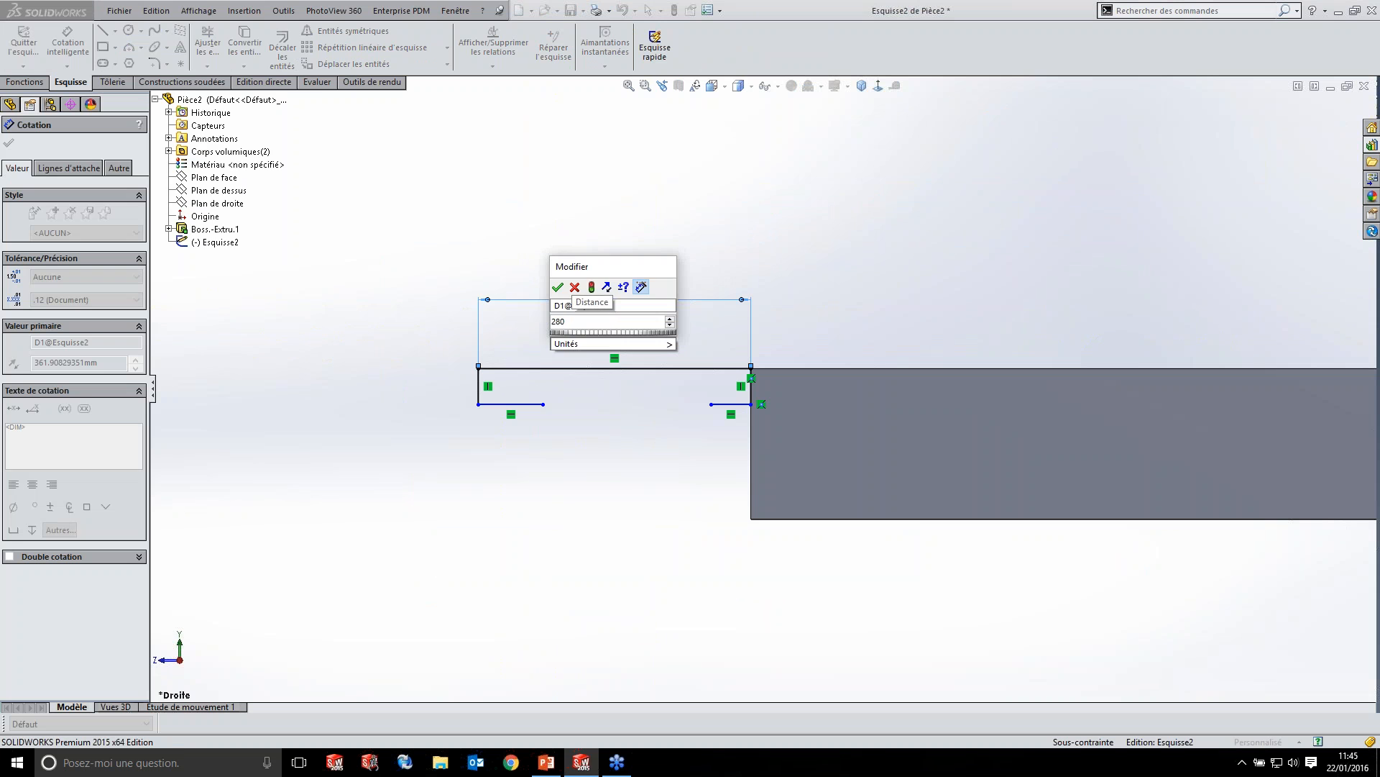
key("Return")
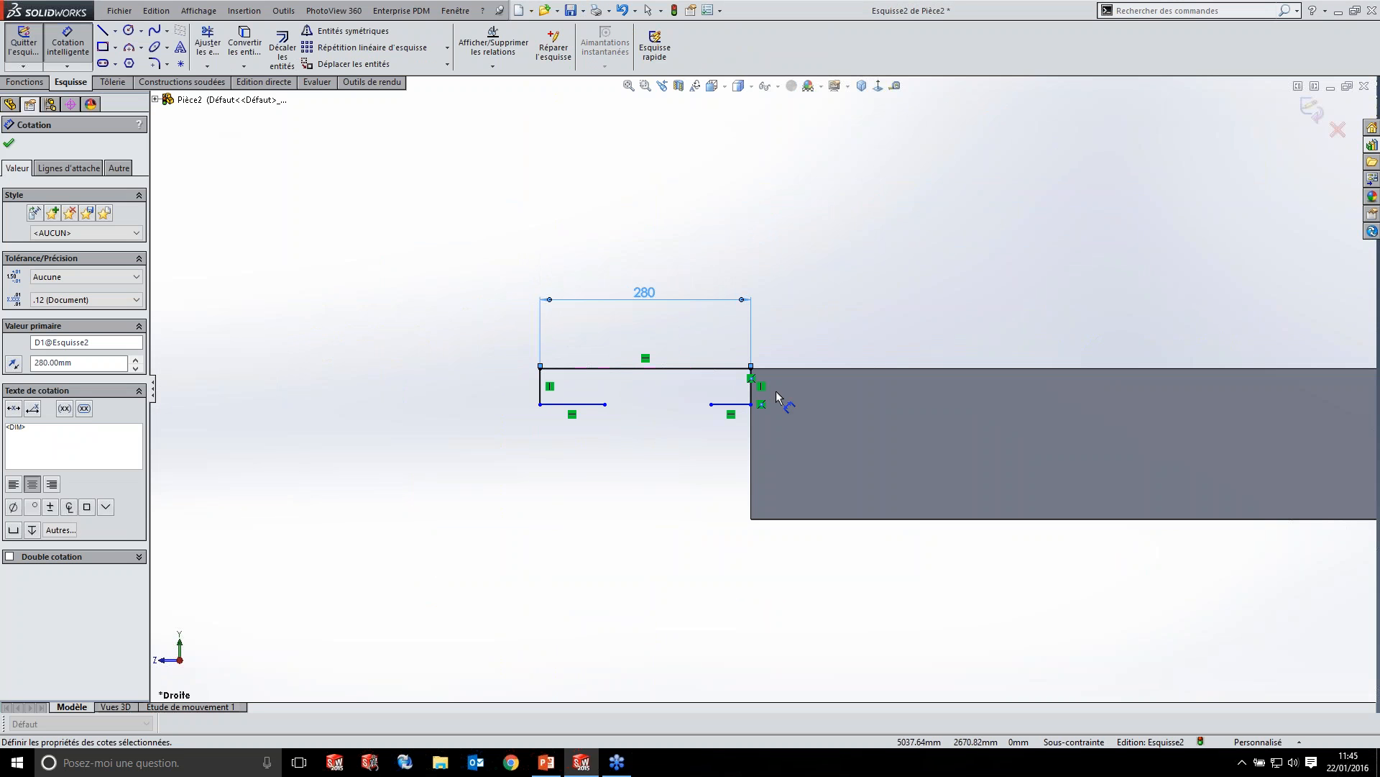
- Dimension the profile's vertical line against the slab to 30 mm
left_click(752, 386)
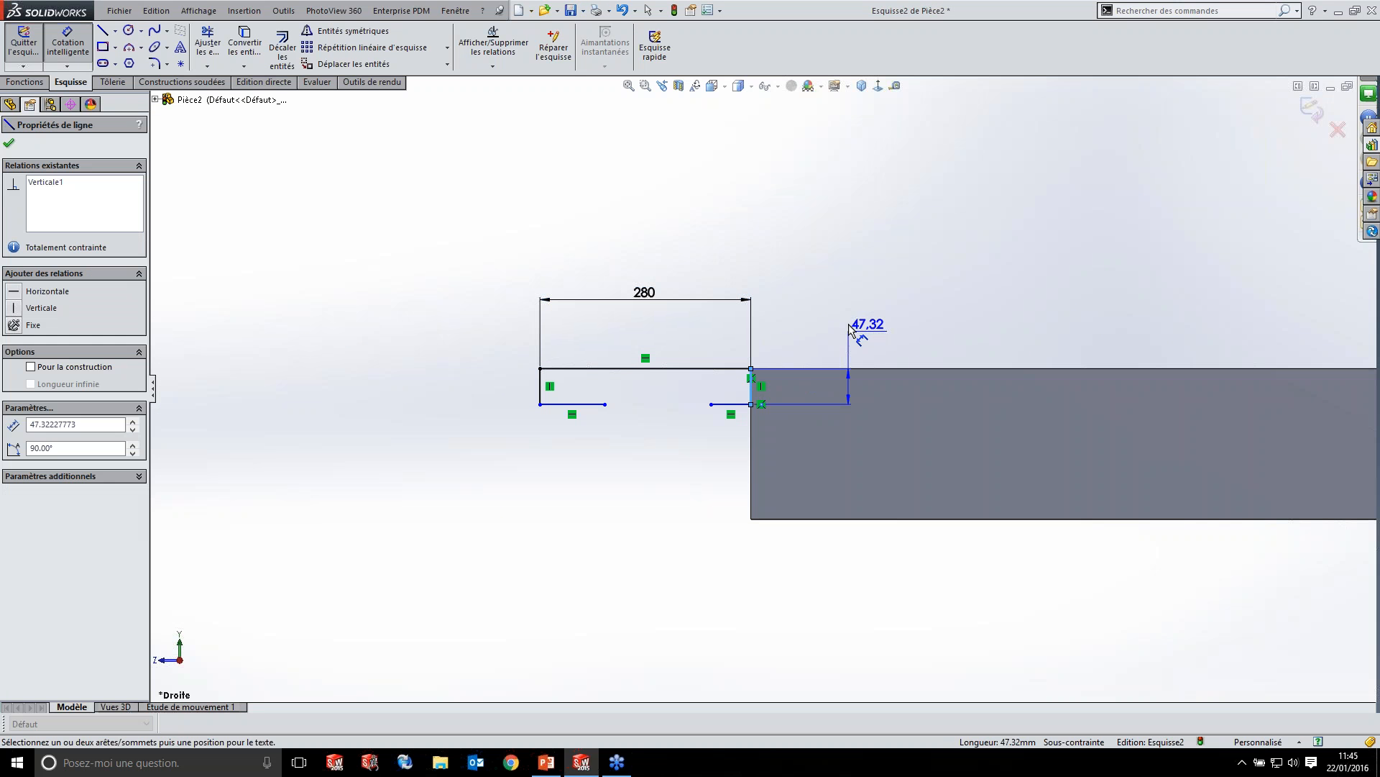
left_click(850, 328)
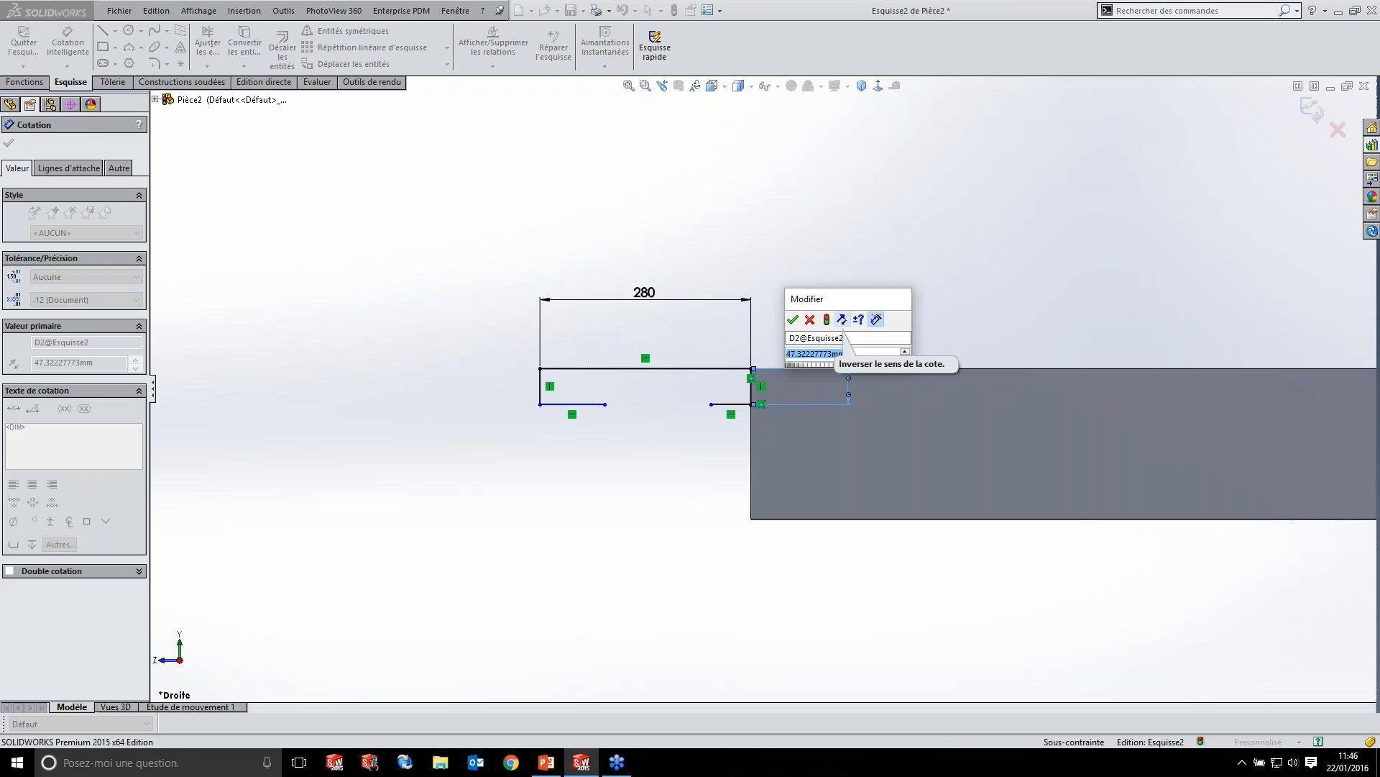
type("30")
key("Return")
key("Escape")
- Make the profile's two vertical lines equal in length
scroll(607, 394, "down", 5)
left_click(983, 372)
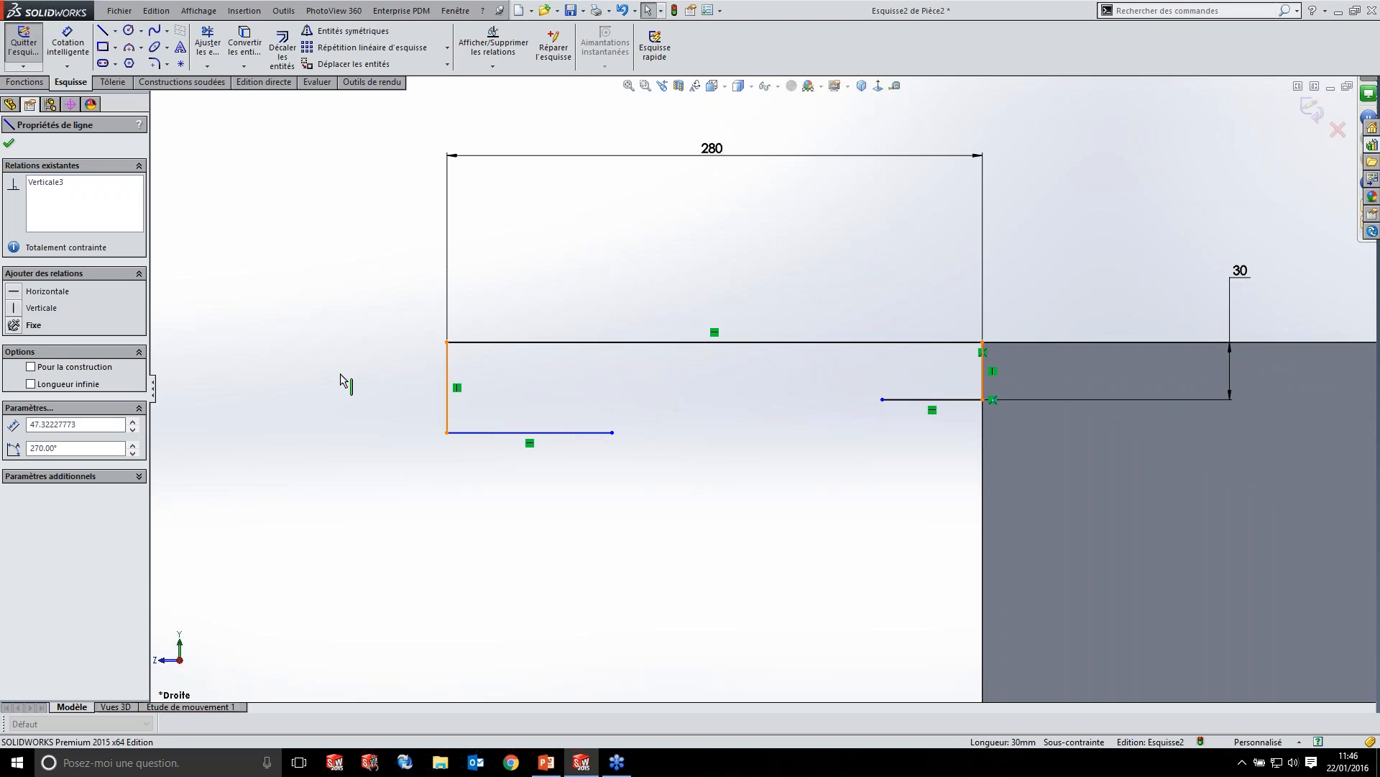
left_click(447, 377, "ctrl")
left_click(26, 460)
left_click(272, 457)
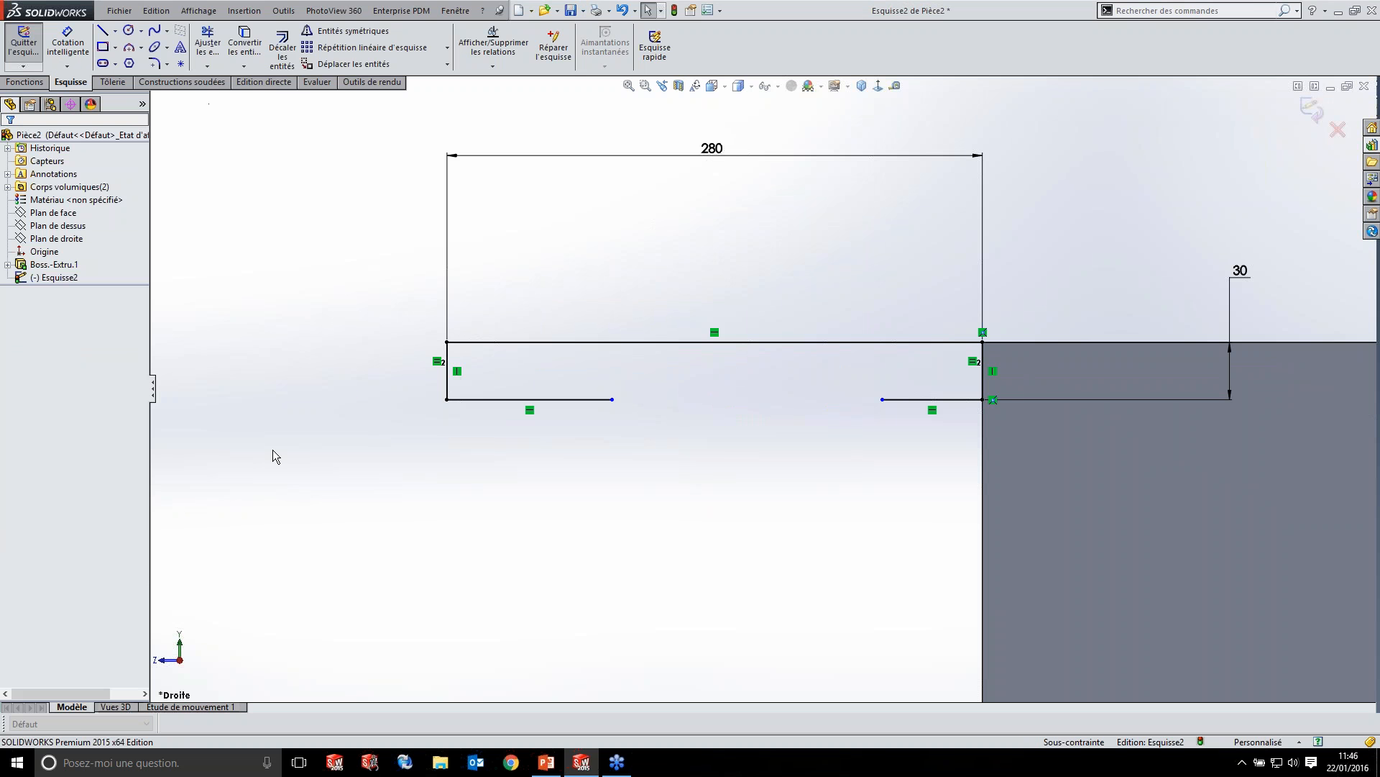
- Dimension both short horizontal return lines of the profile to 25 mm each
left_click(67, 44)
left_click(536, 398)
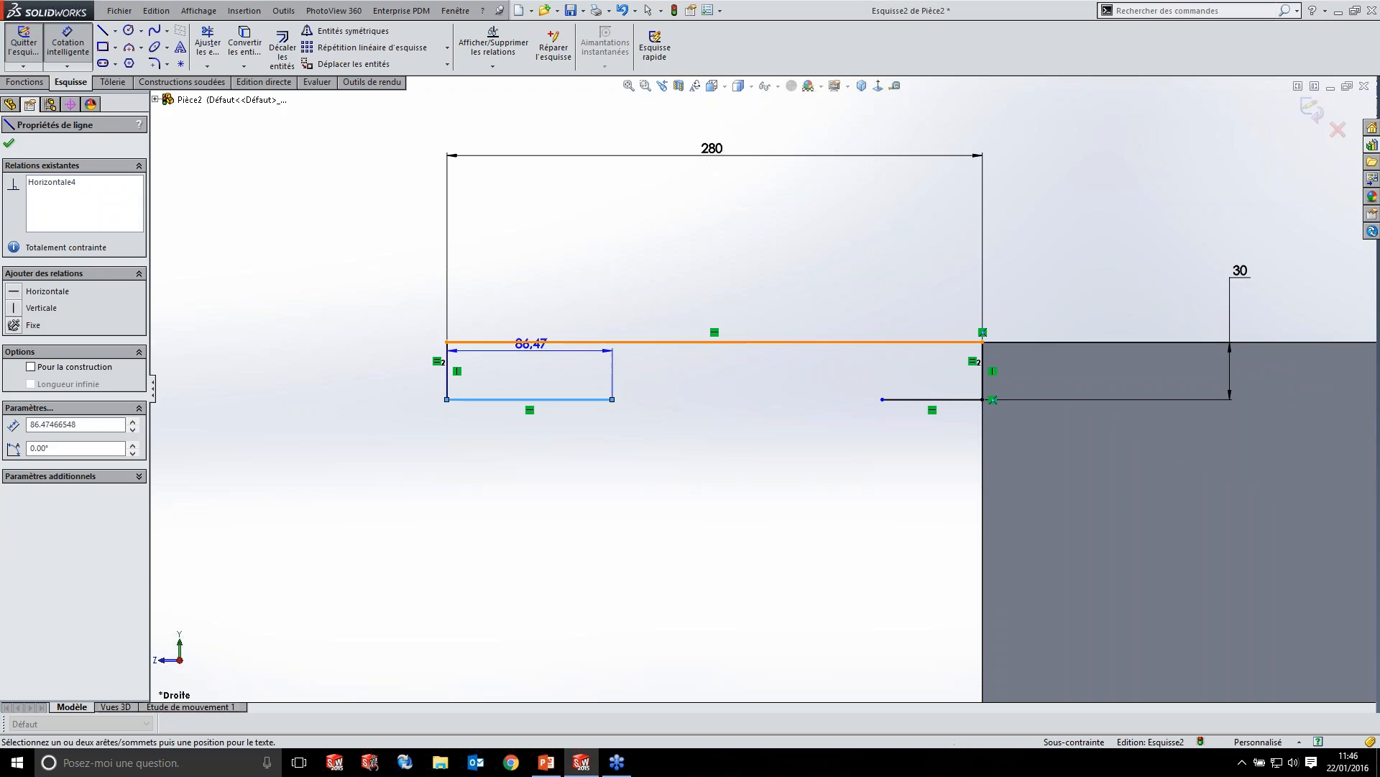
left_click(529, 272)
type("25")
key("Return")
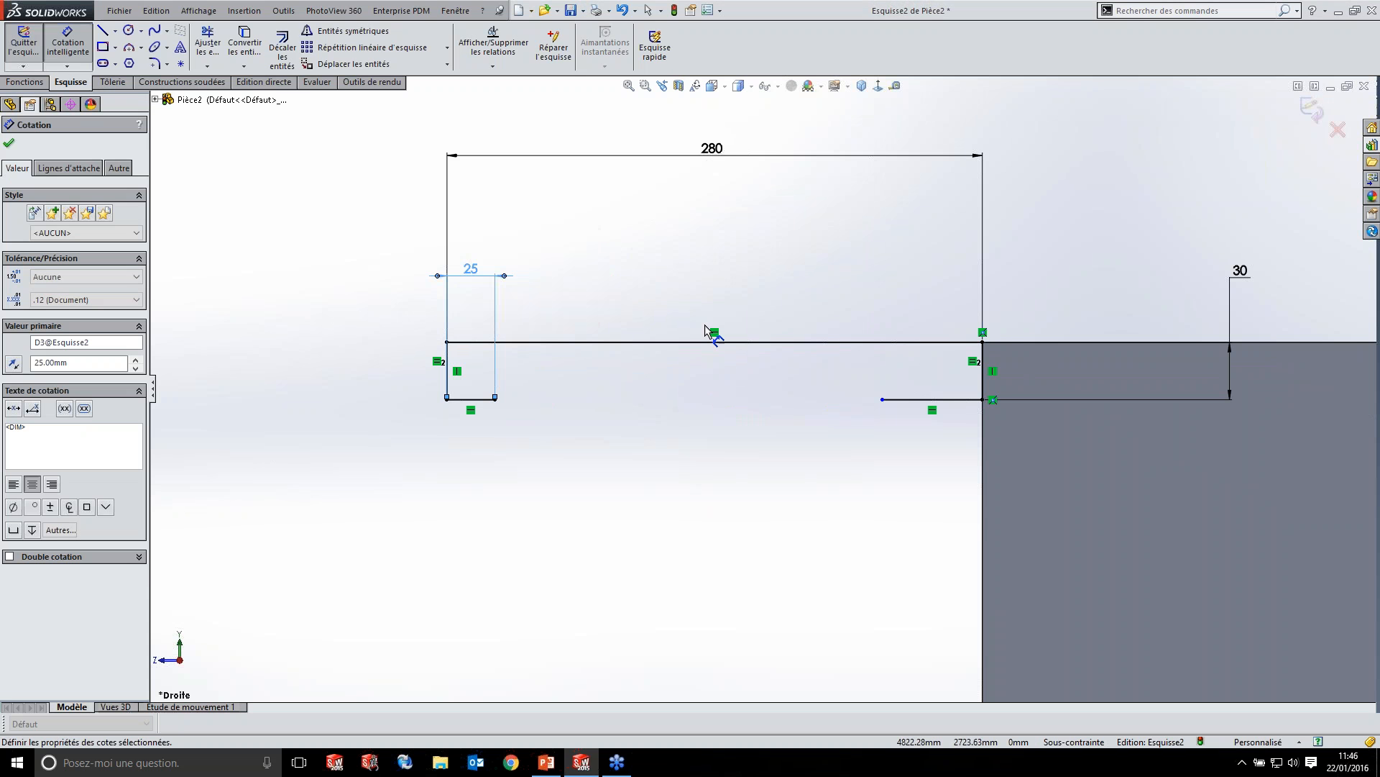
left_click(932, 399)
left_click(933, 293)
type("25")
key("Return")
key("Escape")
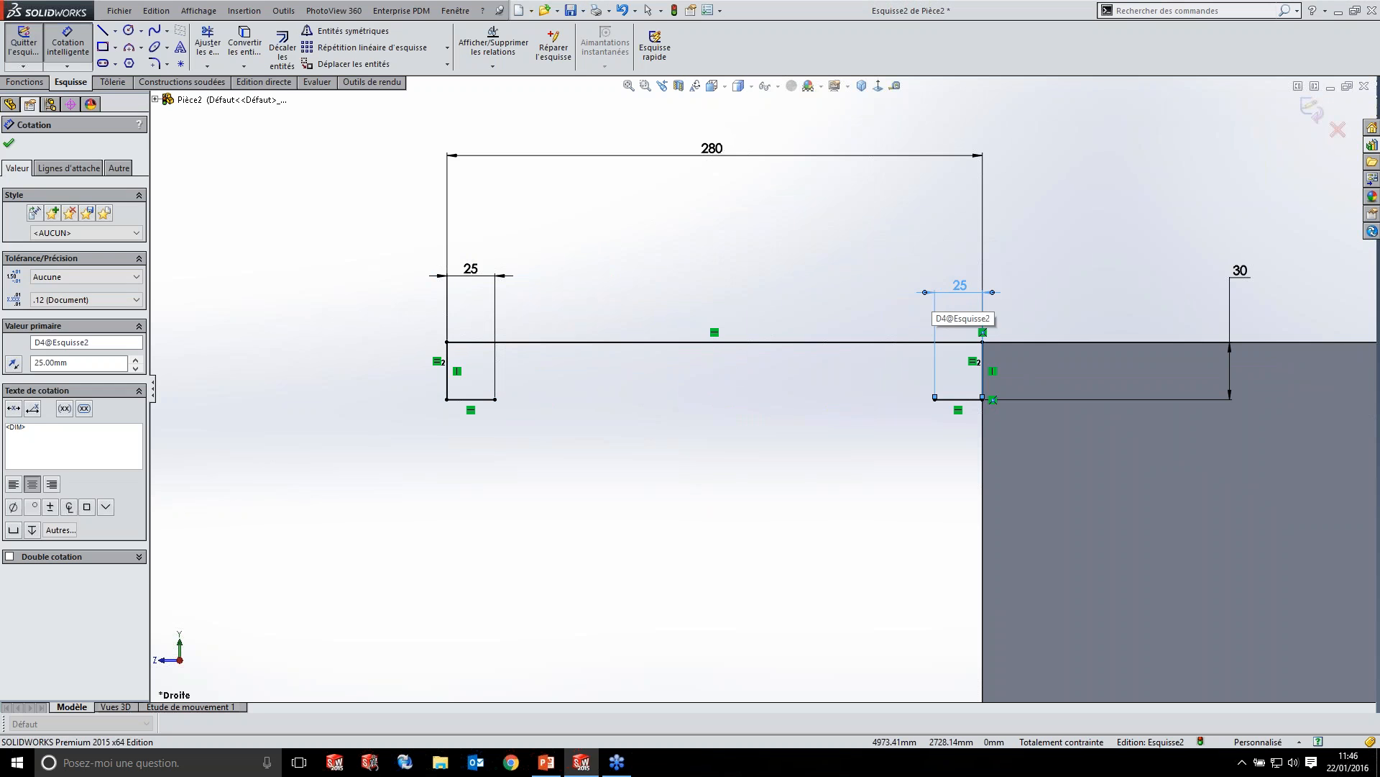
- Sketch a sloping construction line about 4963 mm long from the profile's upper left corner to the lower slab's top edge
scroll(933, 296, "up", 6)
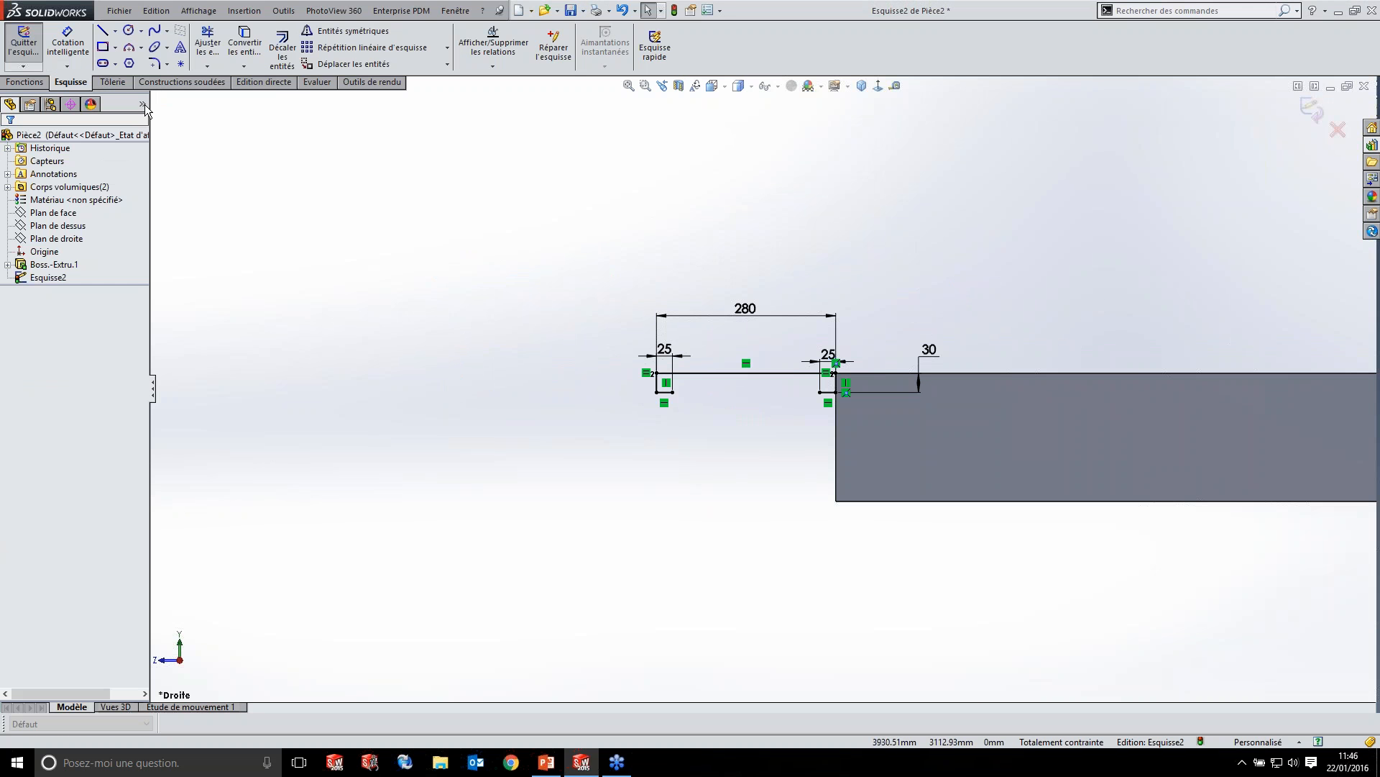
left_click(115, 30)
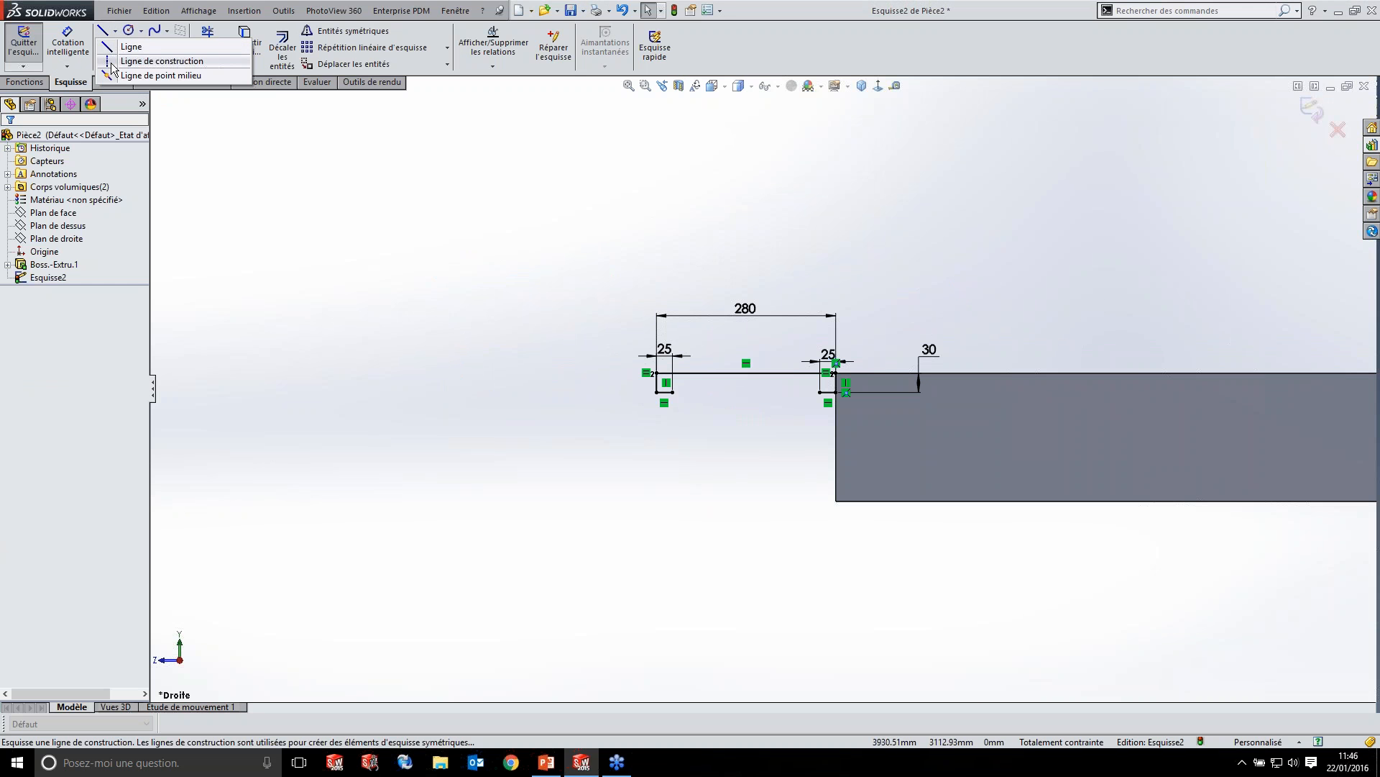
left_click(137, 59)
left_click(656, 373)
left_click(658, 374)
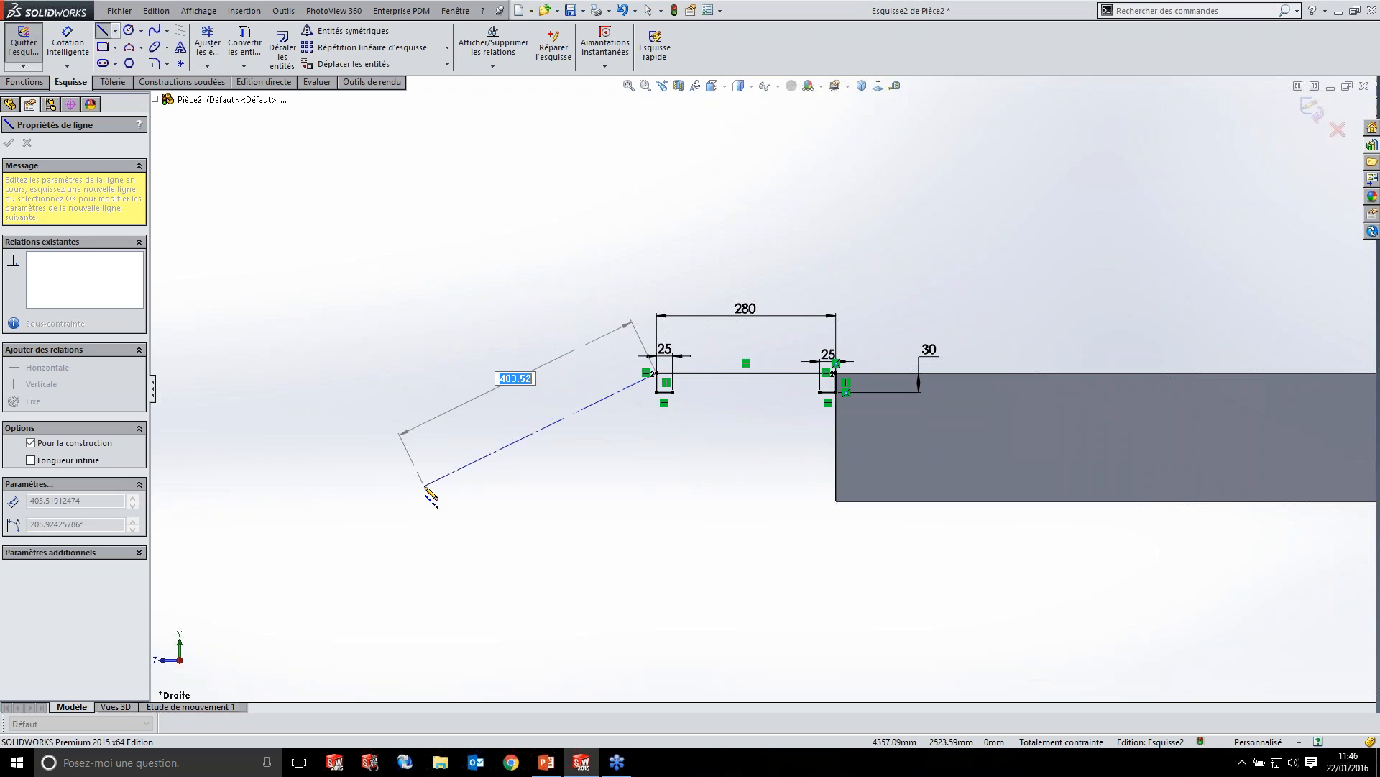
scroll(611, 419, "up", 11)
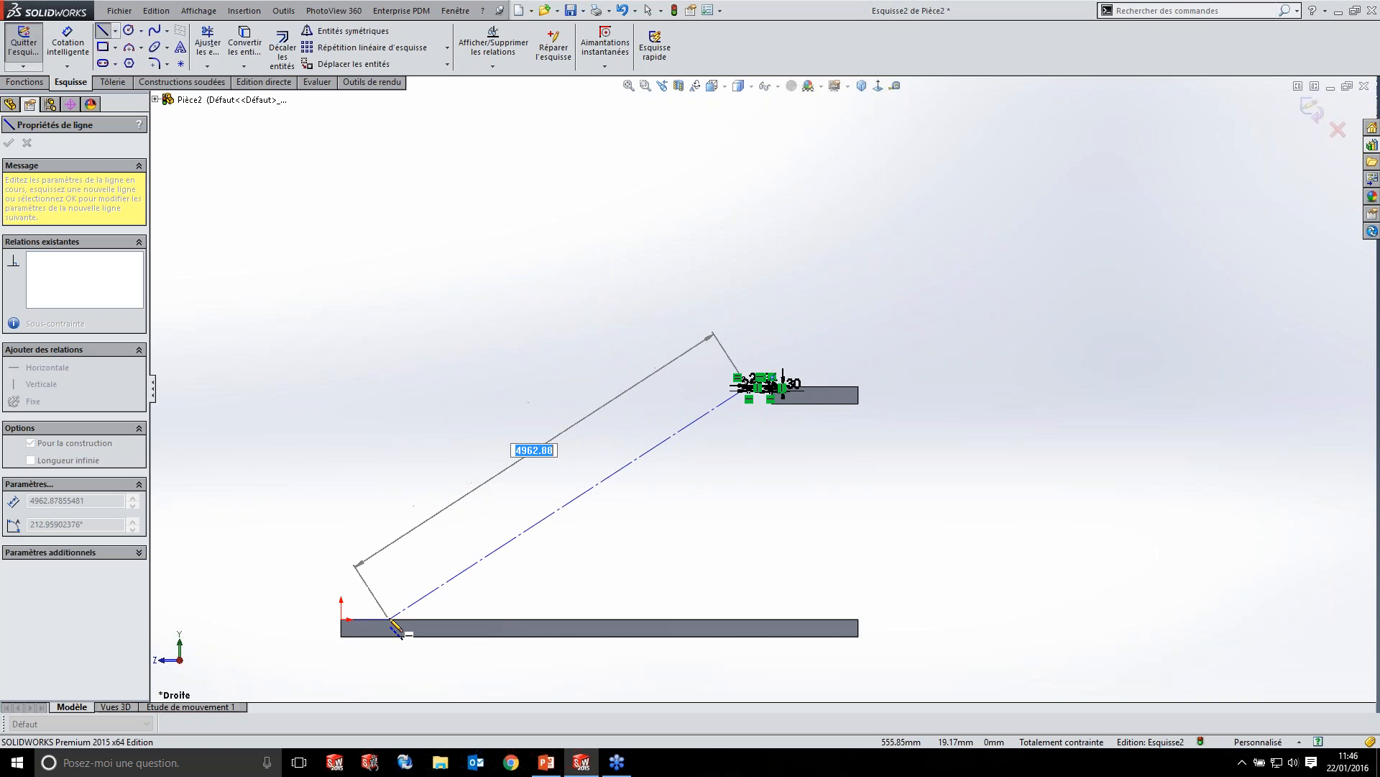
left_click(390, 619)
key("Escape")
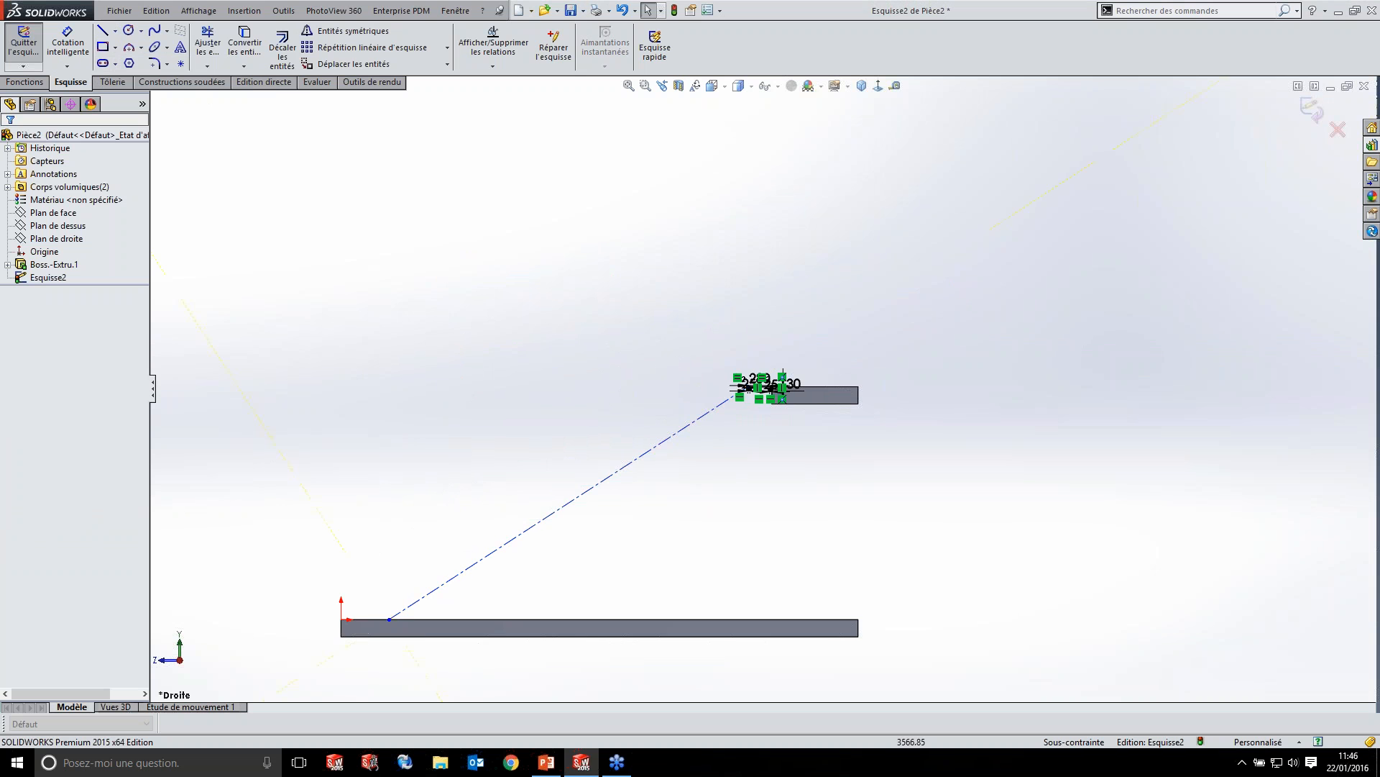
- Sketch a 330 mm by 30 mm rectangle as construction geometry with its upper left corner on the sloping construction line
scroll(748, 404, "down", 5)
scroll(750, 397, "down", 3)
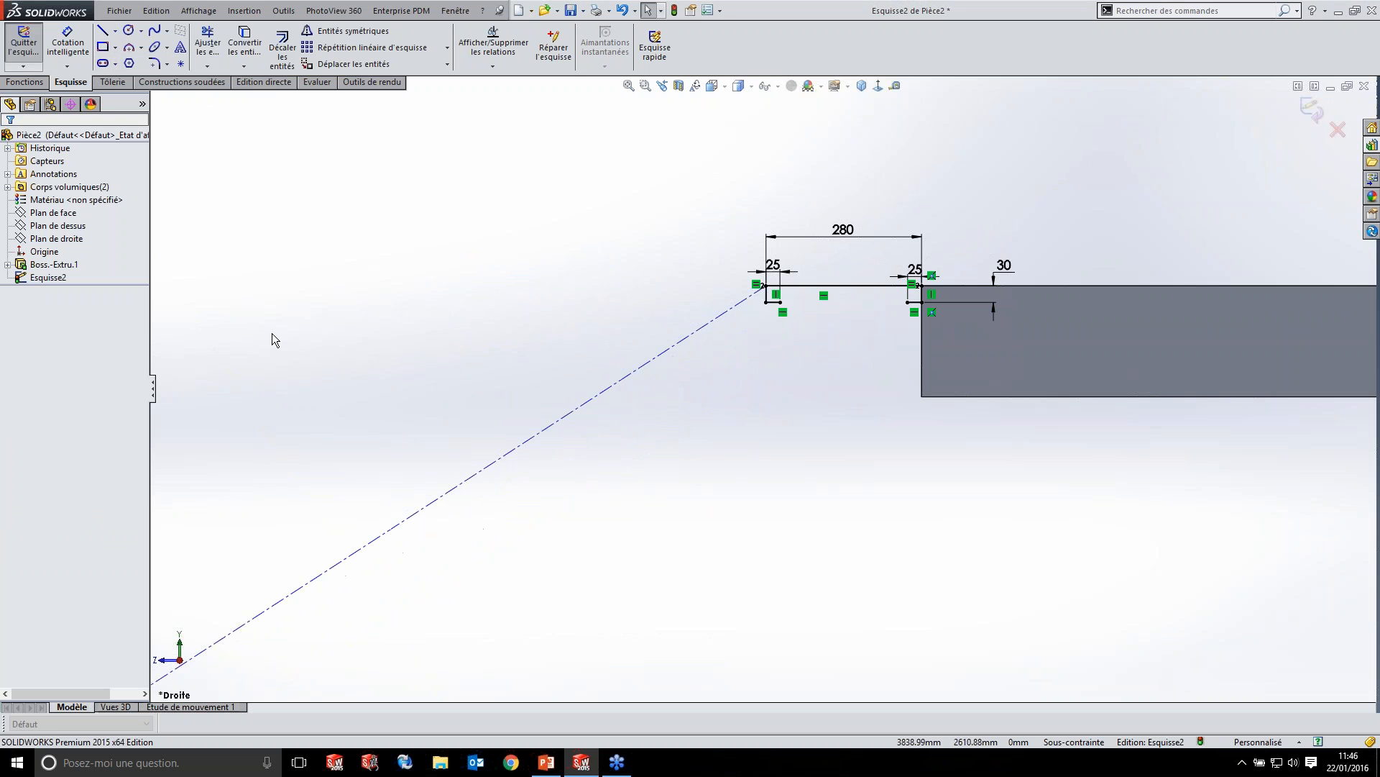
left_click(103, 46)
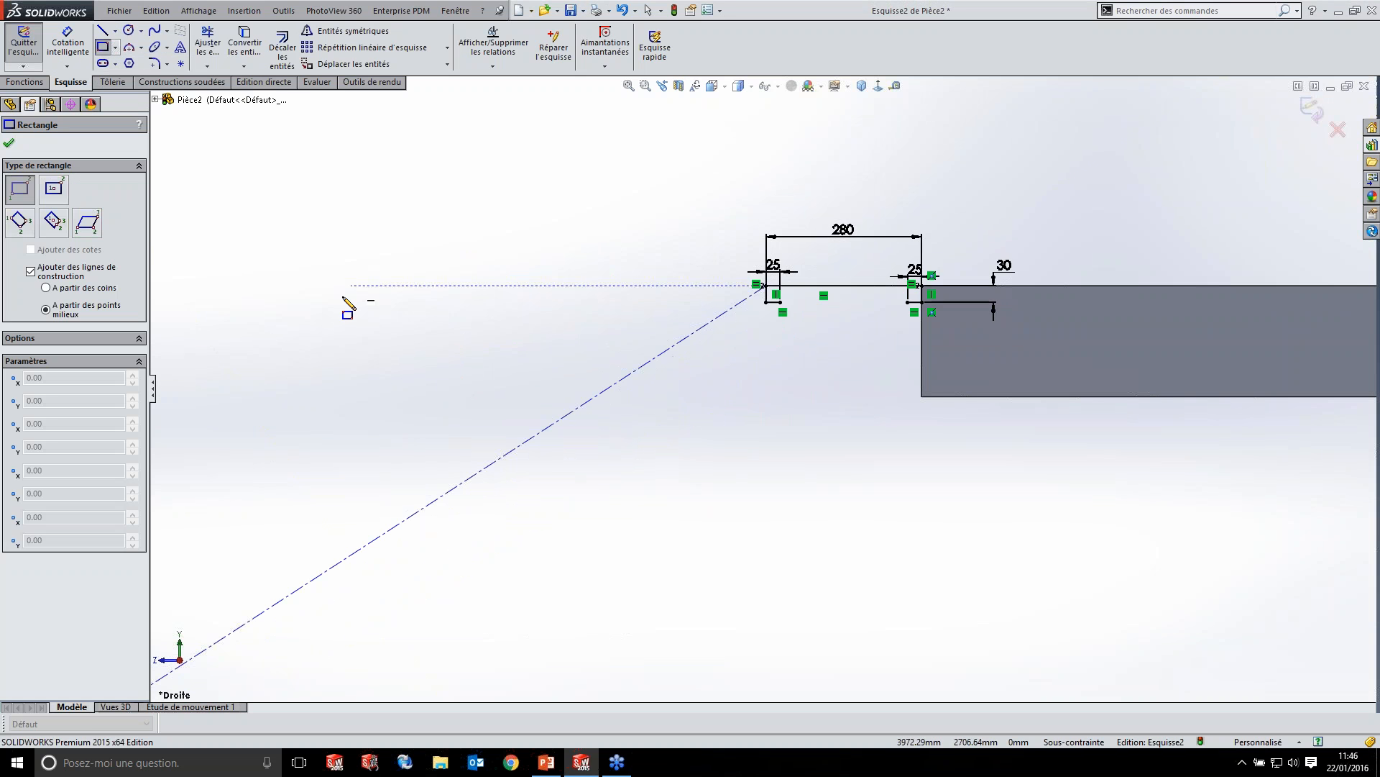
left_click(573, 411)
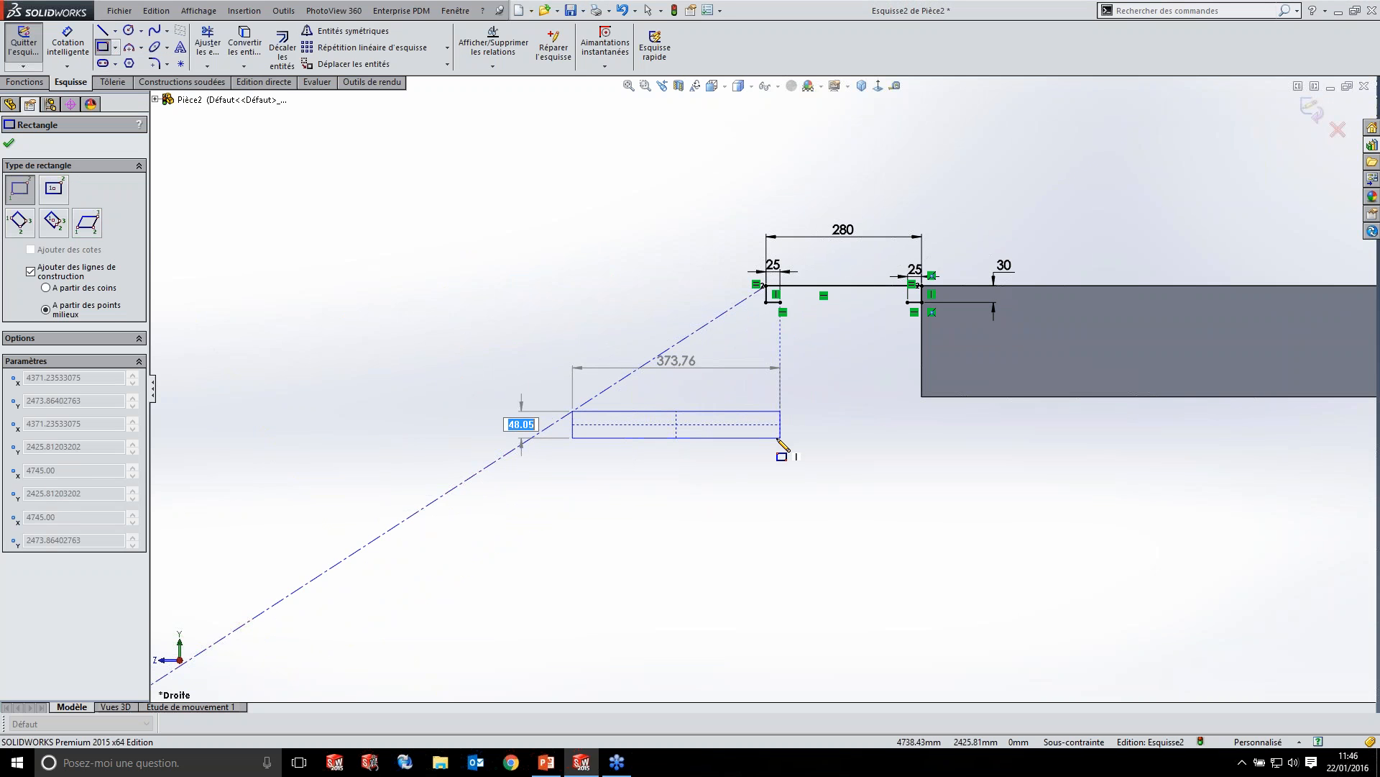
type("30")
key("Tab")
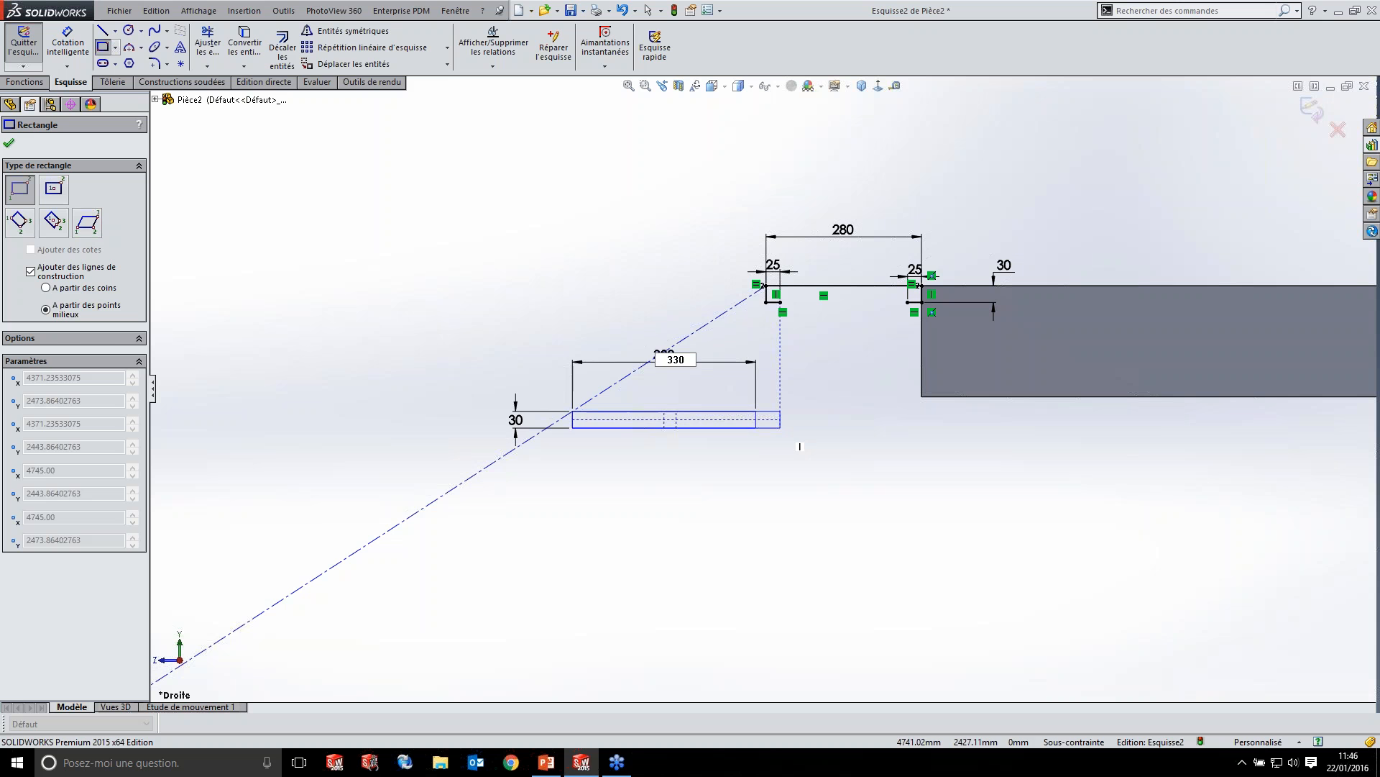
key("Return")
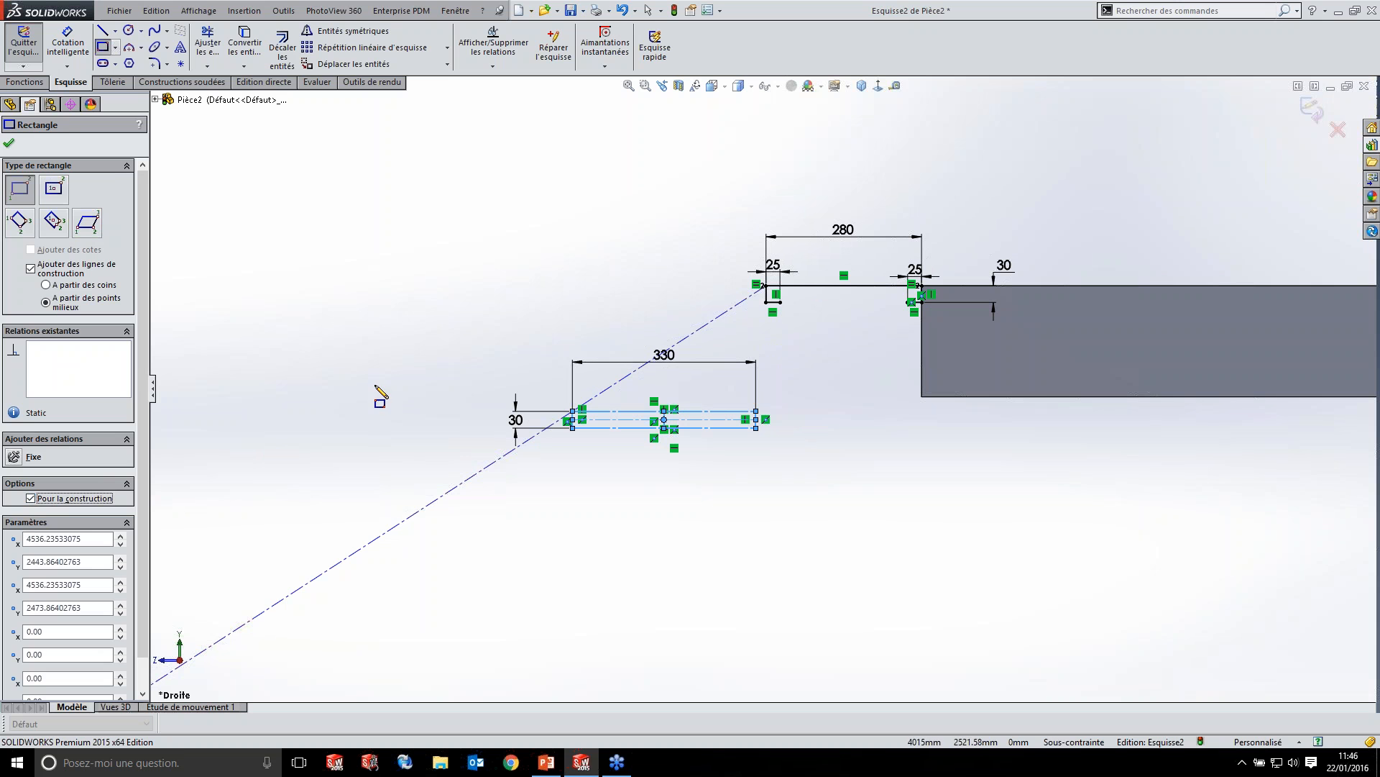
key("Escape")
- Set the vertical distance between the profile's upper line and the rectangle's upper edge to 168.75 mm
scroll(744, 407, "down", 4)
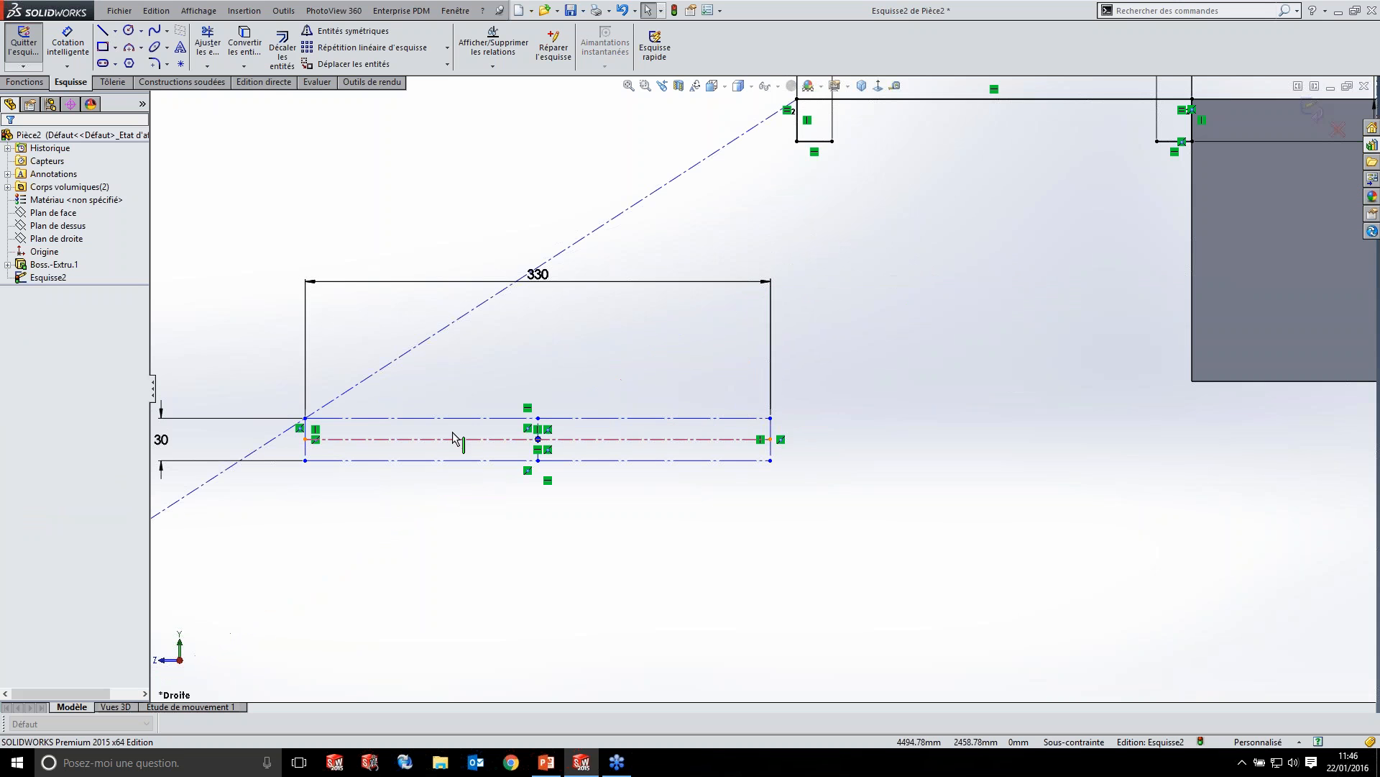
scroll(763, 360, "up", 2)
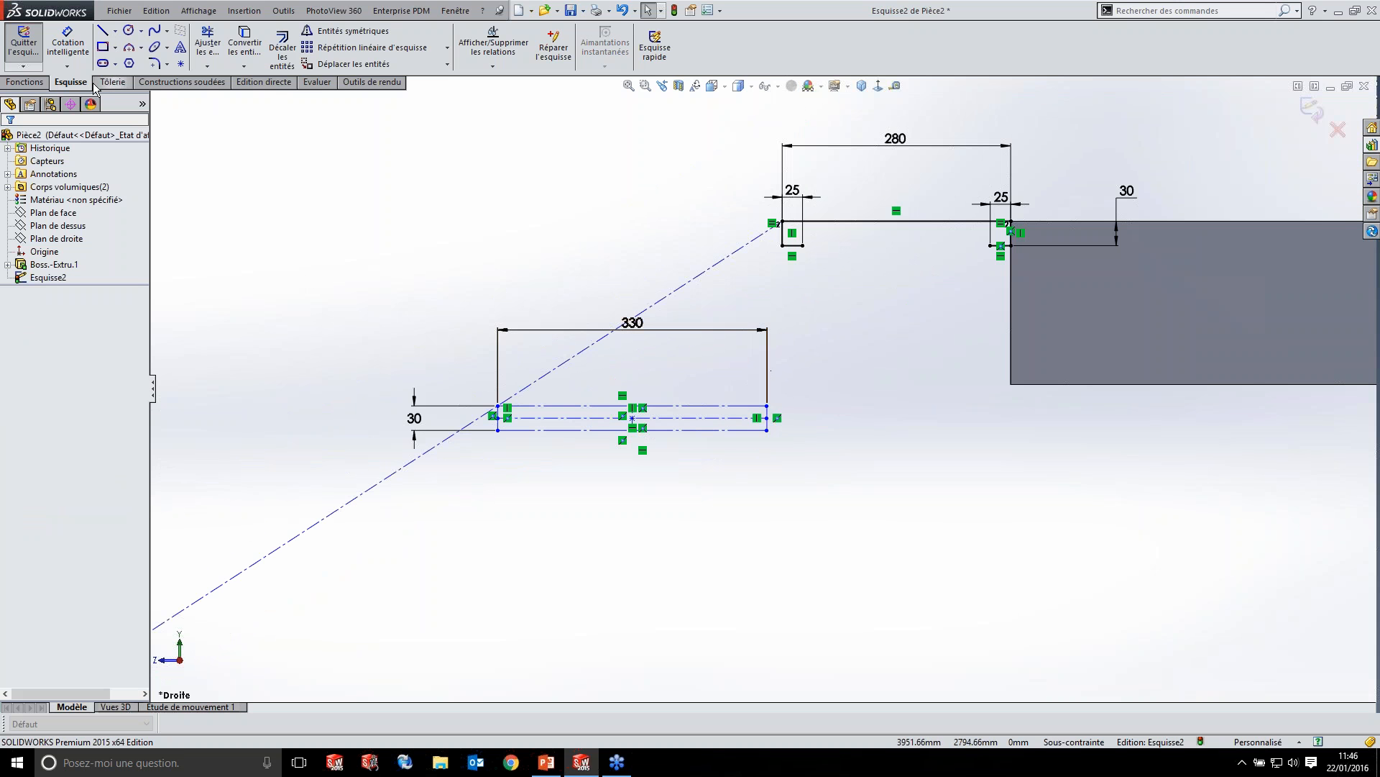
left_click(67, 49)
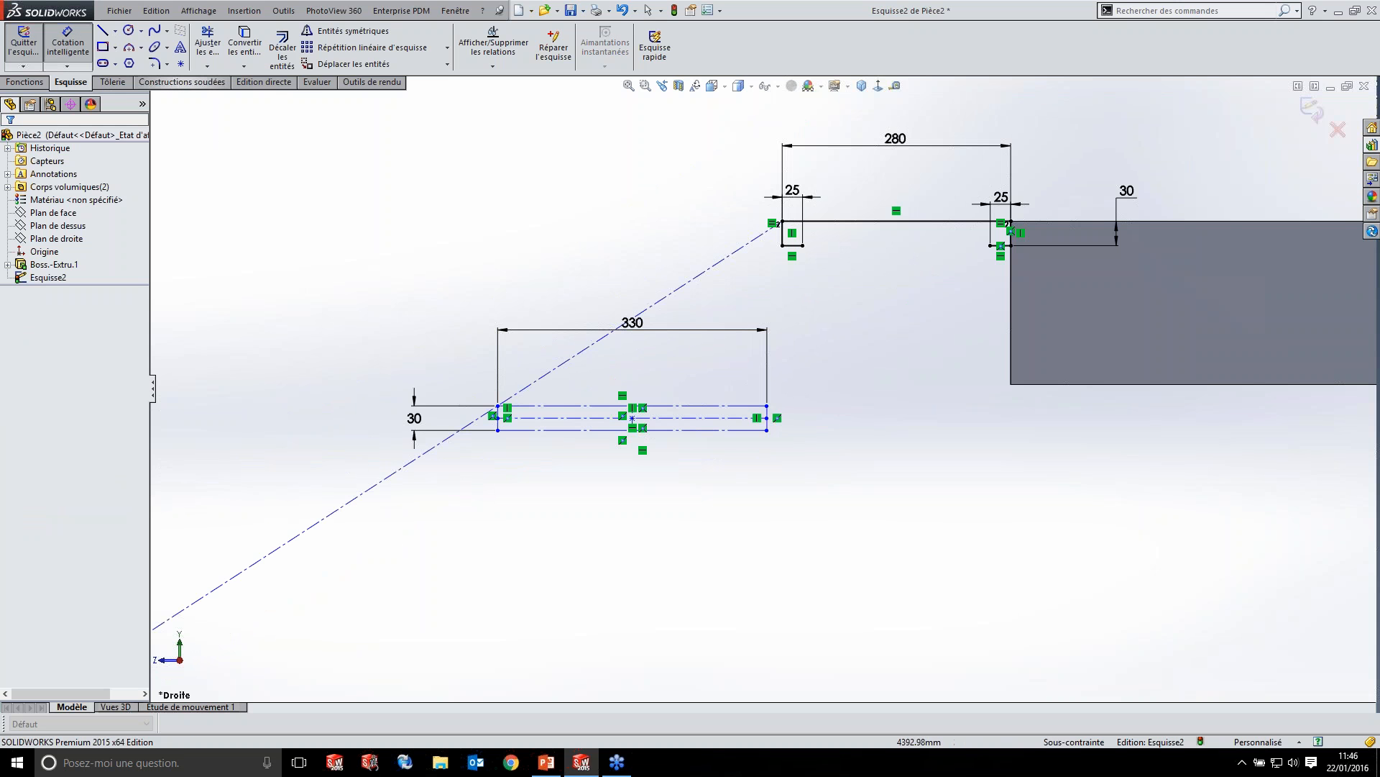
left_click(885, 221)
left_click(651, 405)
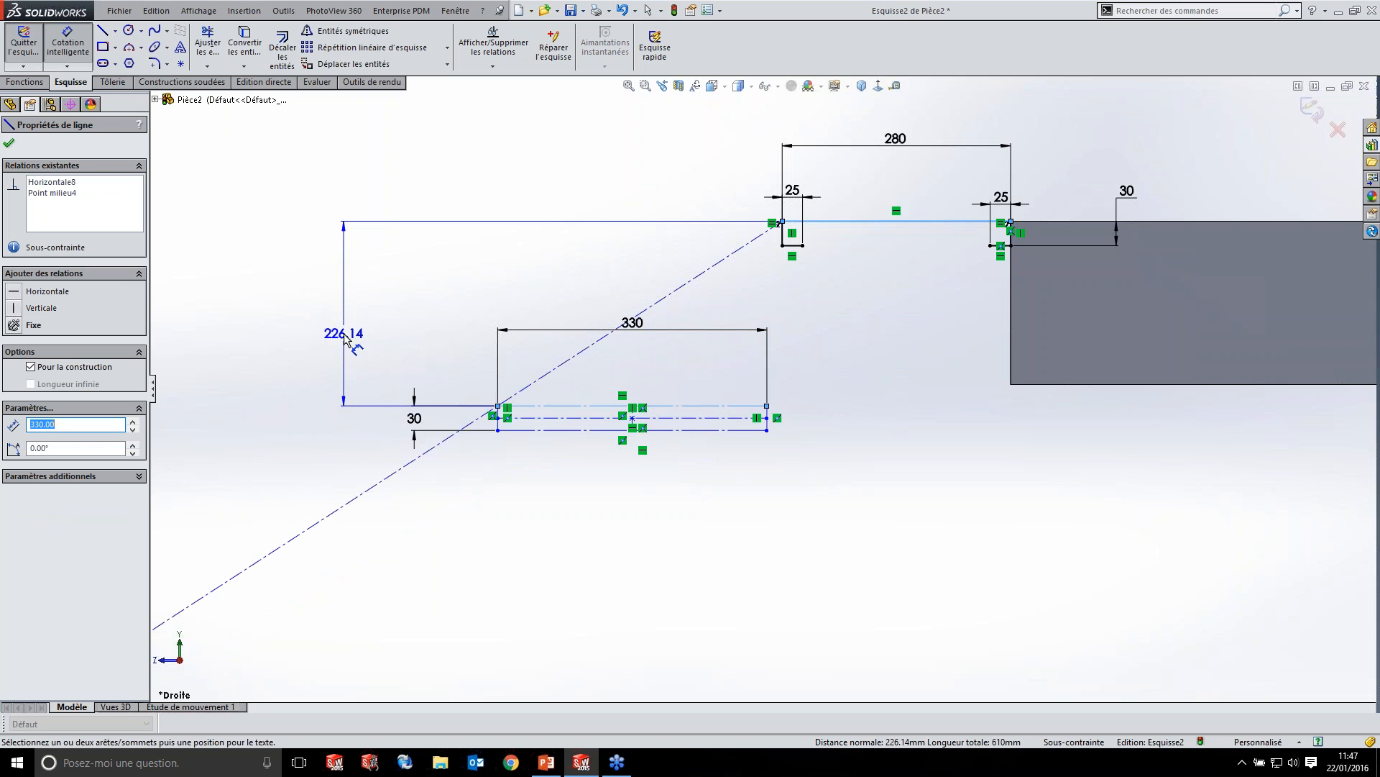
left_click(345, 338)
type("168.75")
key("Return")
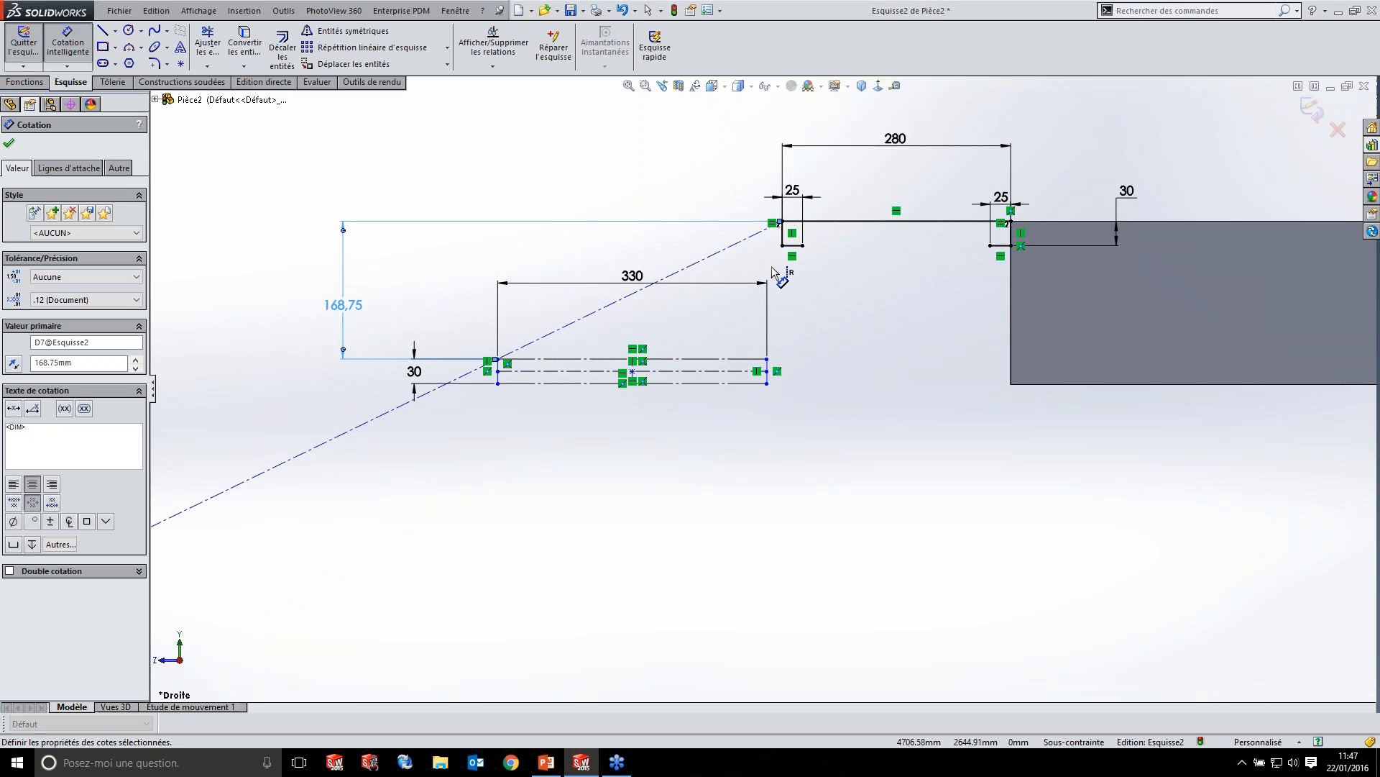
- Dimension the horizontal distance between the profile's left vertical line and the construction rectangle's right edge to 50 mm
scroll(773, 352, "down", 4)
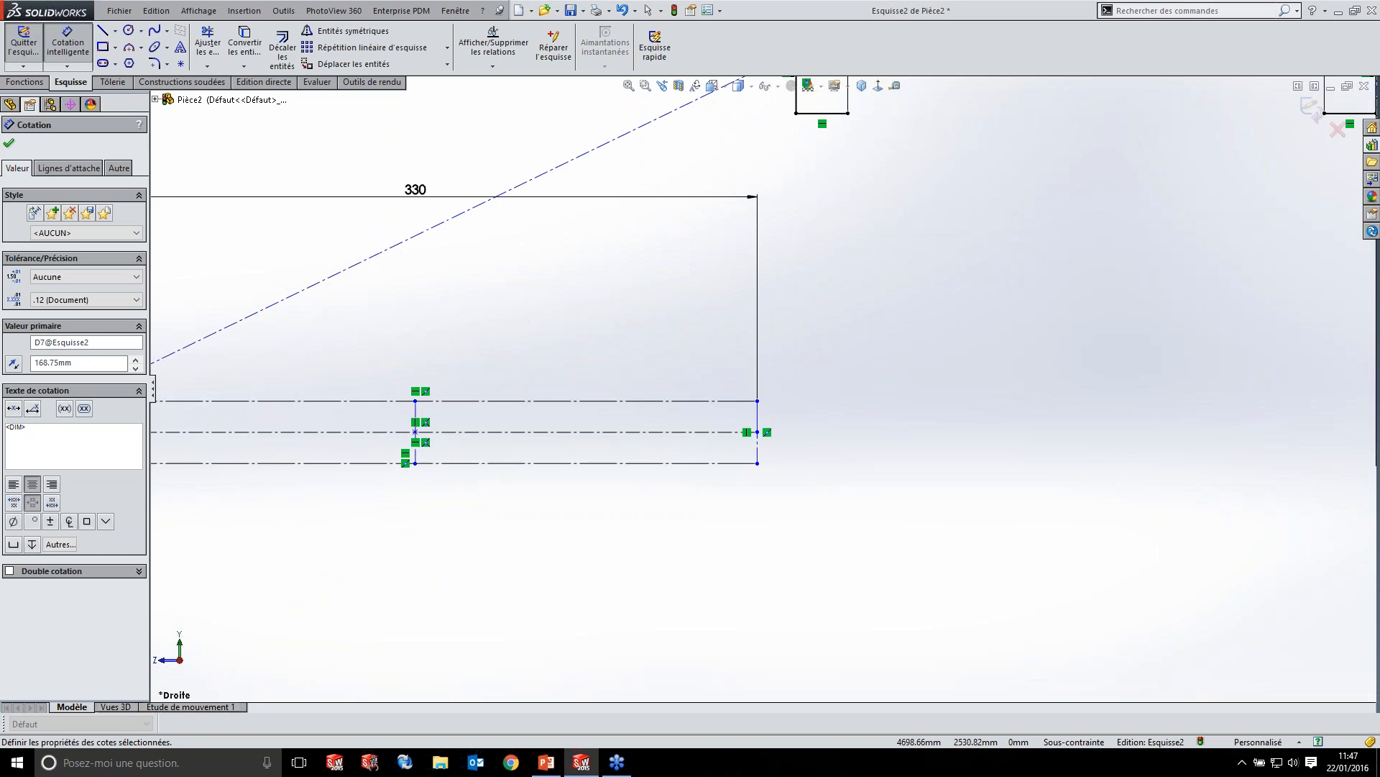
scroll(778, 257, "up", 2)
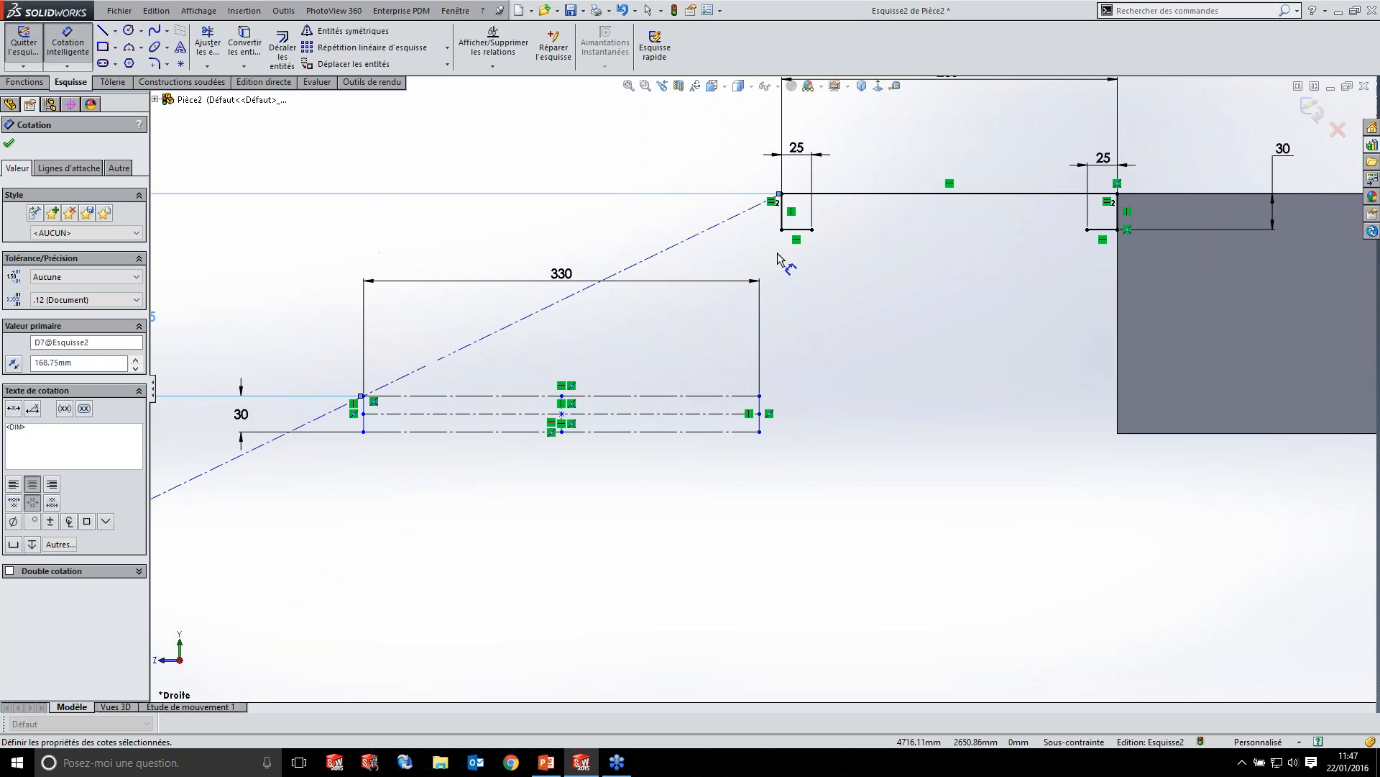
left_click(782, 212)
scroll(760, 389, "down", 4)
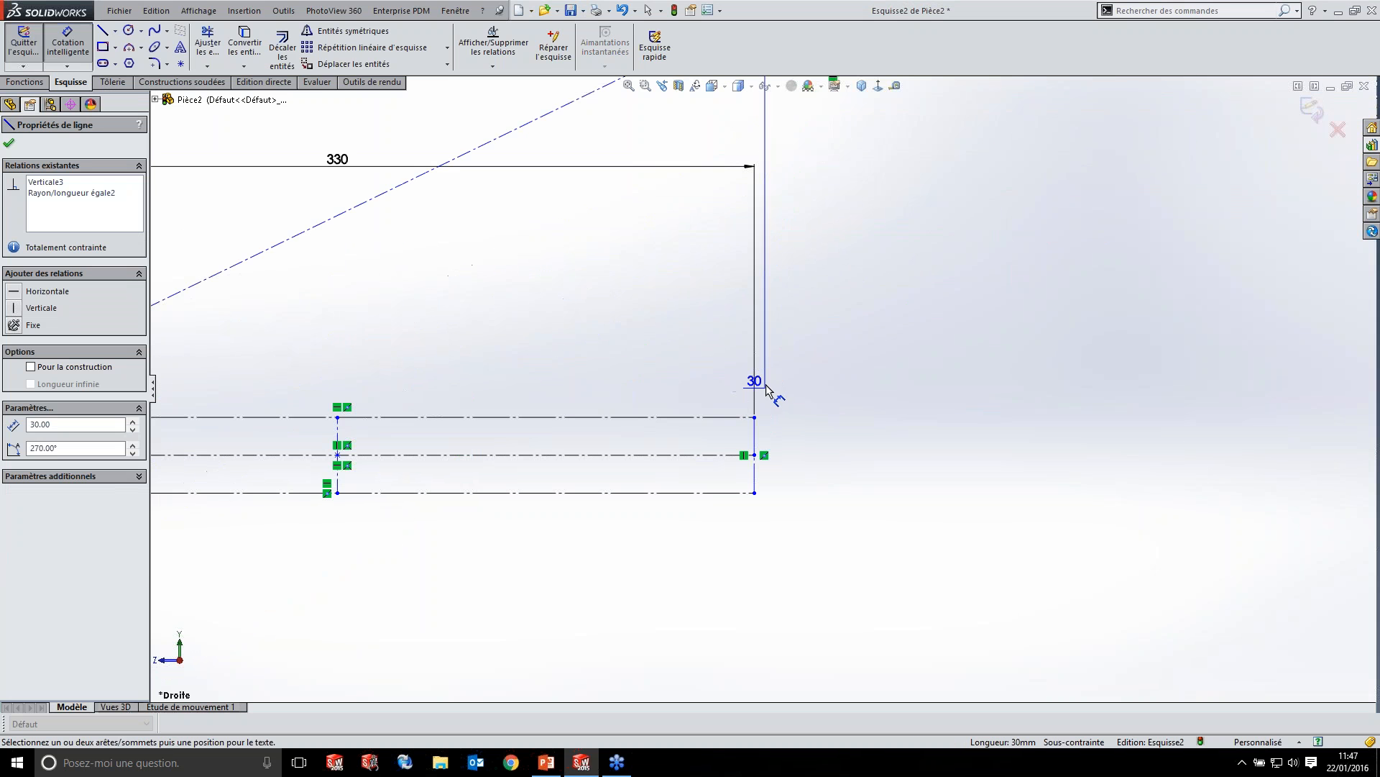
scroll(755, 194, "up", 5)
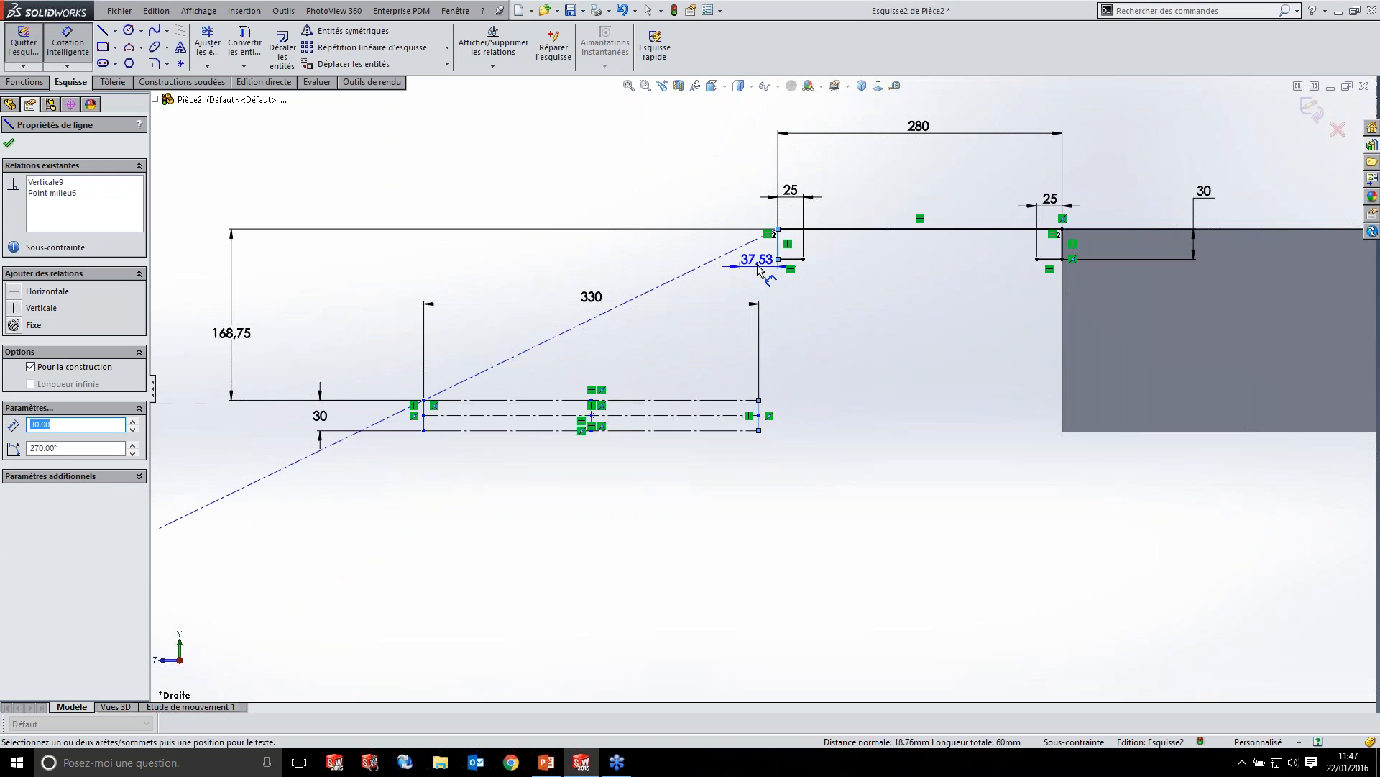
left_click(770, 368)
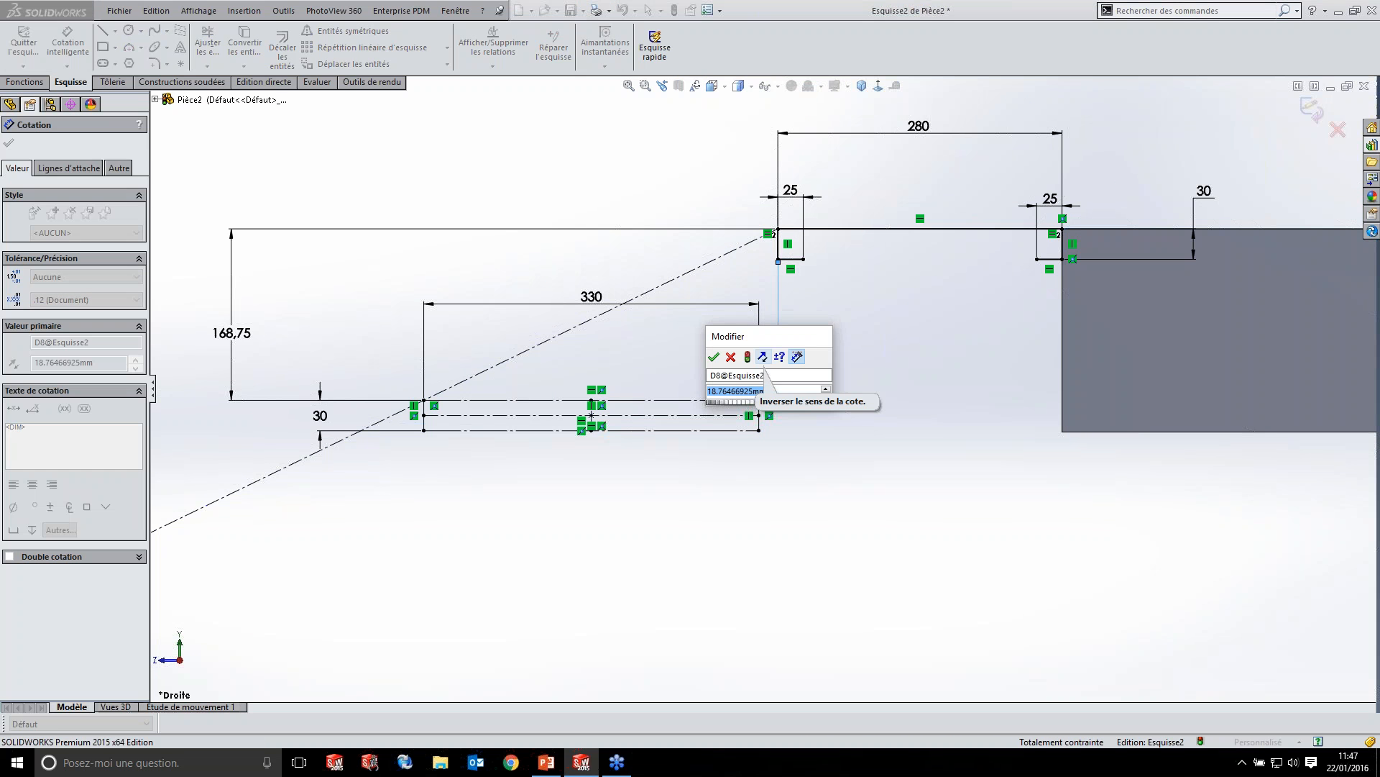
type("50")
key("Return")
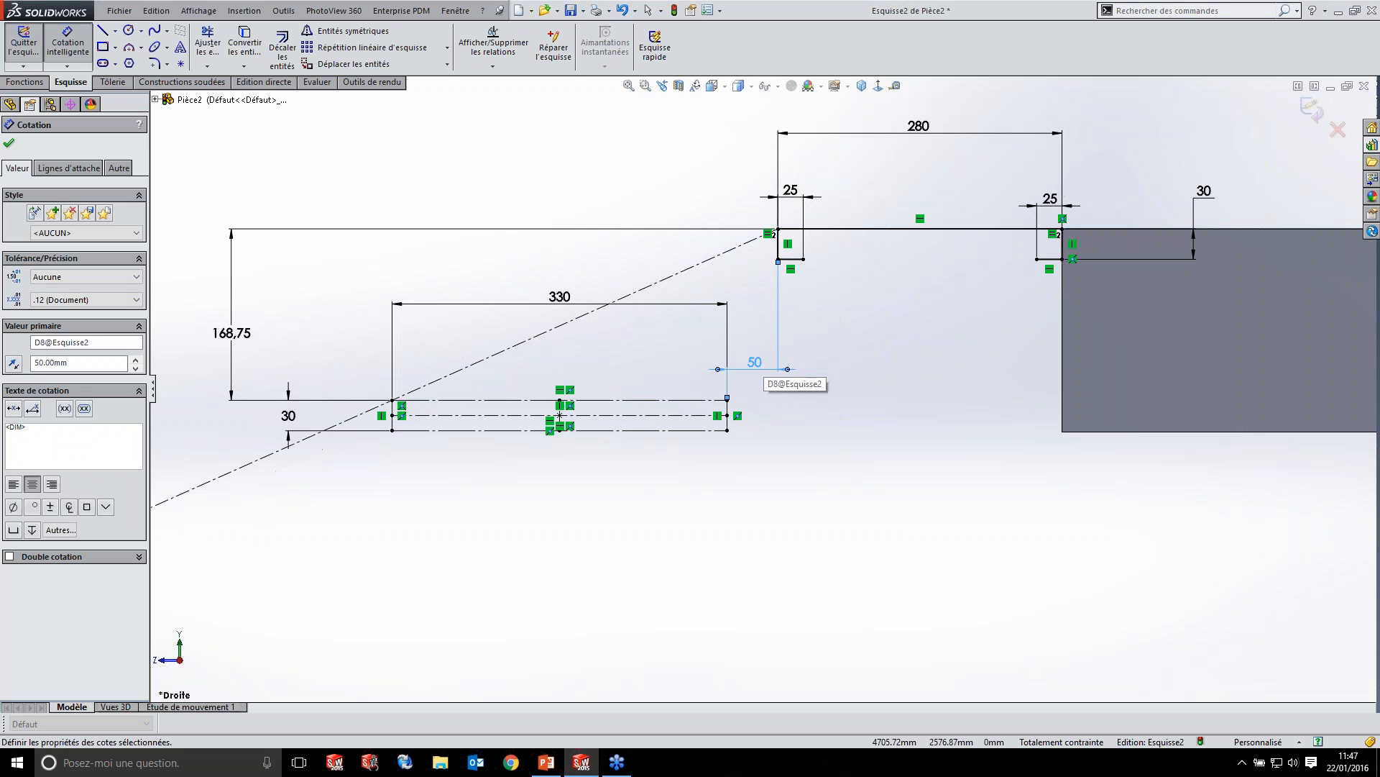
- Reverse the 50 mm dimension's direction so the rectangle extends under the profile, and reposition the 168.75 mm dimension nearer the sketch
double_click(754, 362)
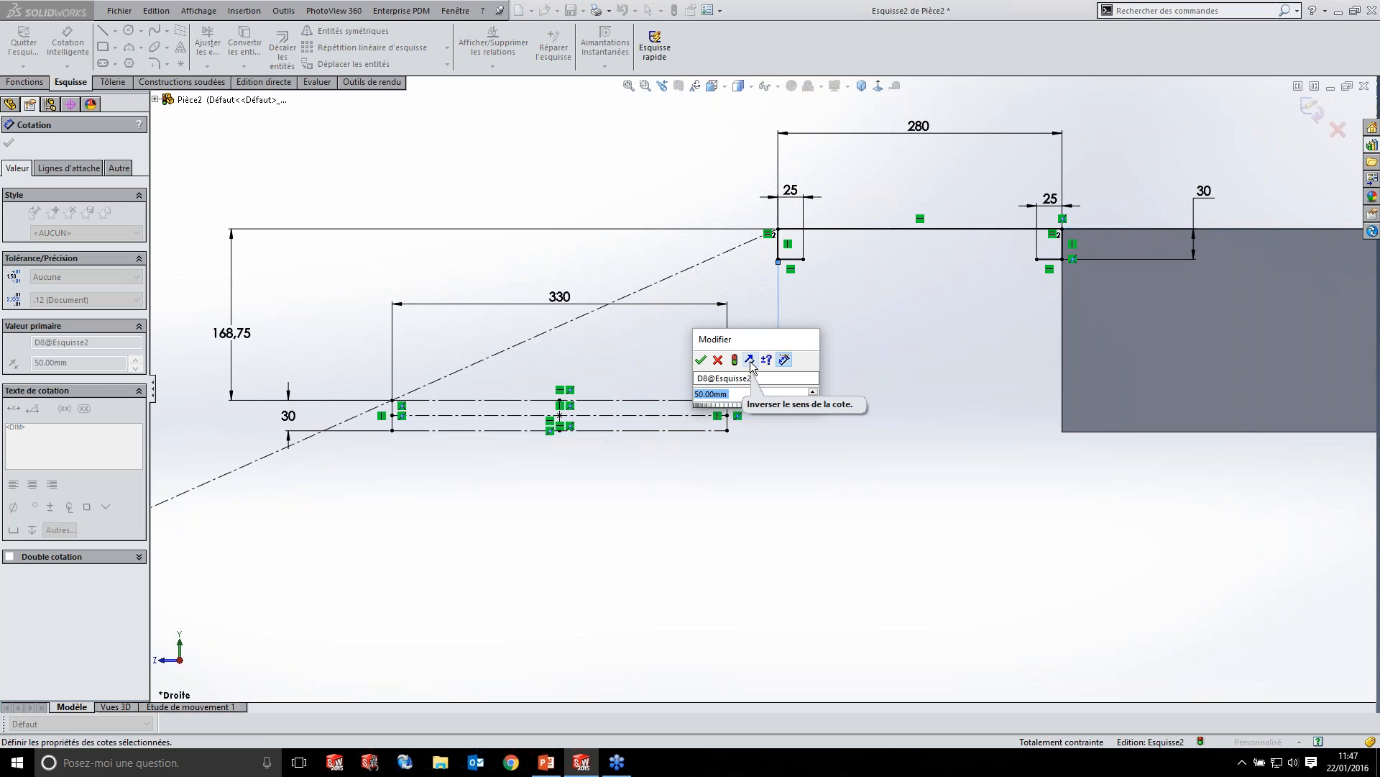
left_click(750, 360)
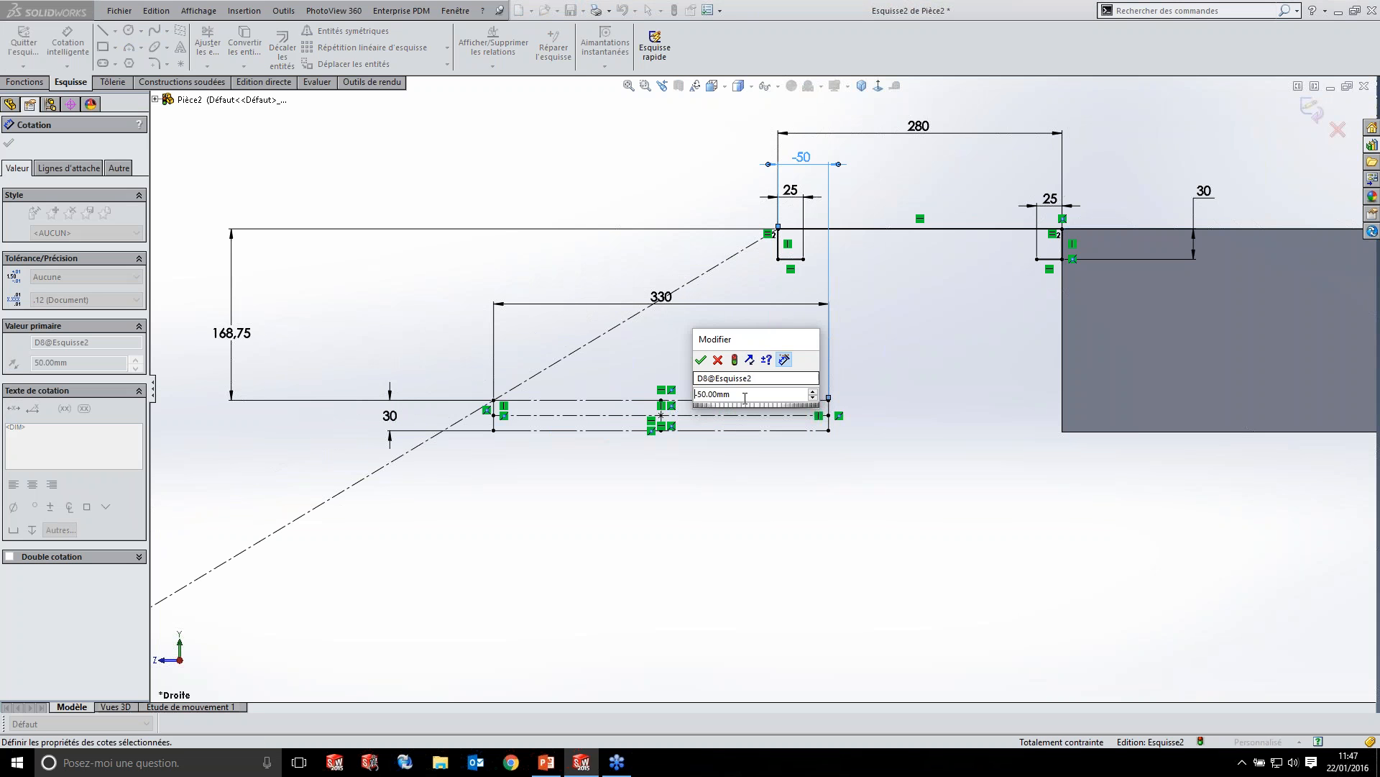
left_click(701, 359)
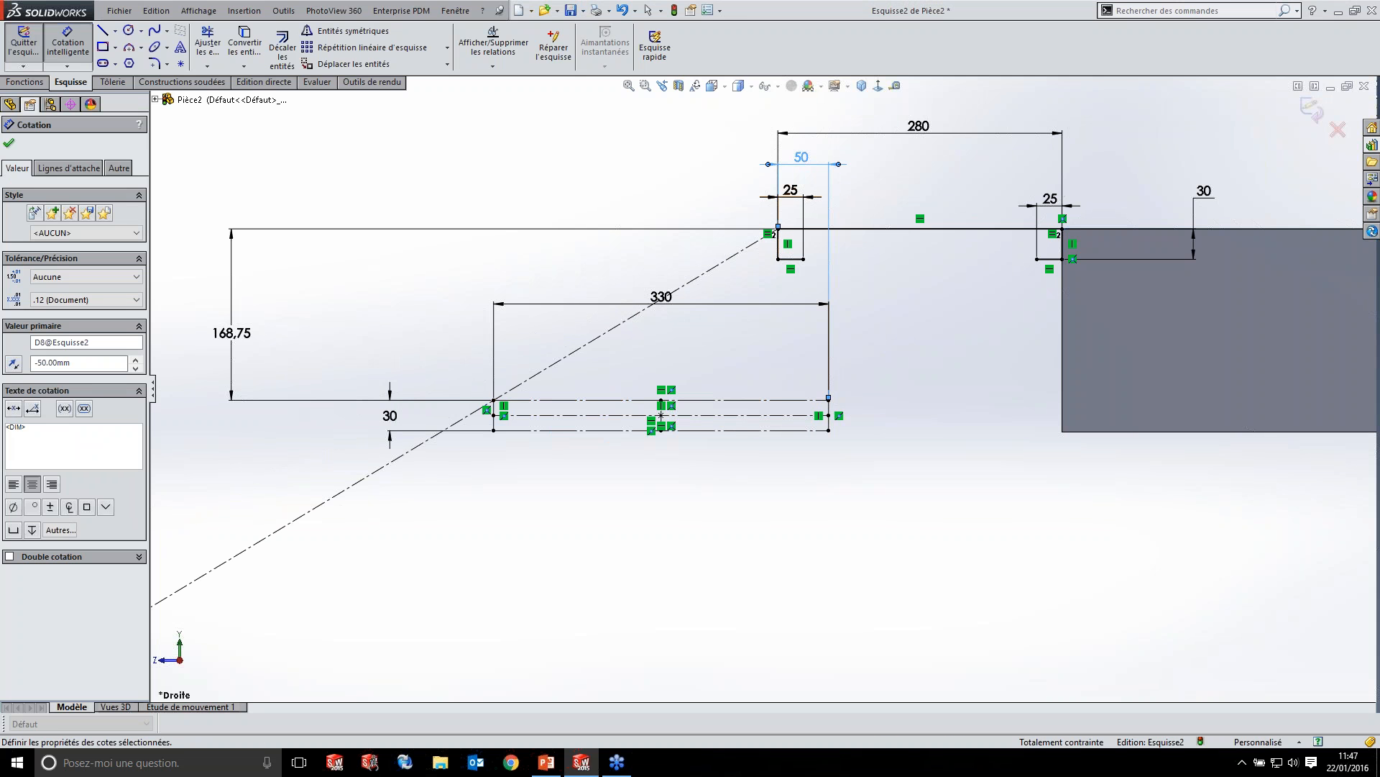
mouse_move(231, 333)
left_mouse_down()
mouse_move(245, 295)
mouse_move(241, 319)
left_mouse_up()
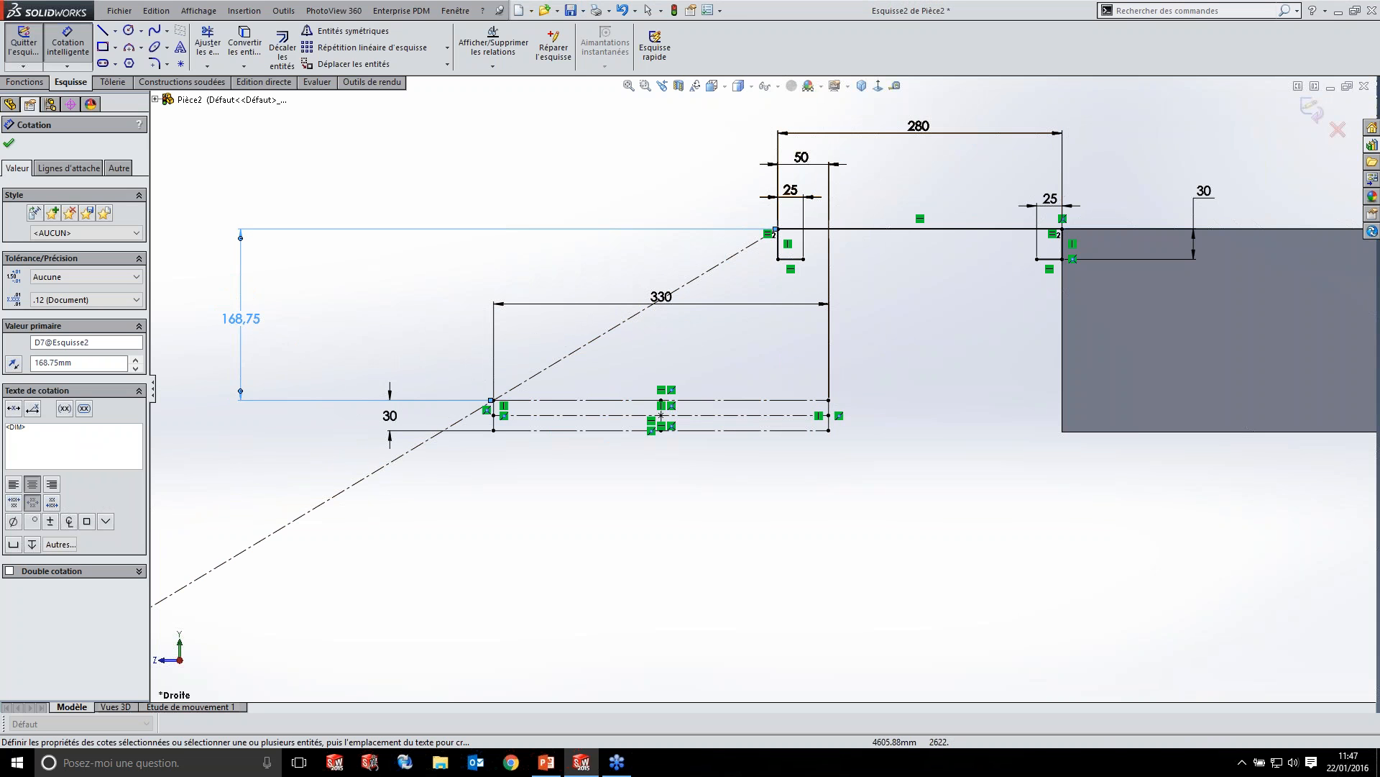
- Make the sloping construction line's lower endpoint coincident with the lower slab's top edge
scroll(727, 348, "up", 4)
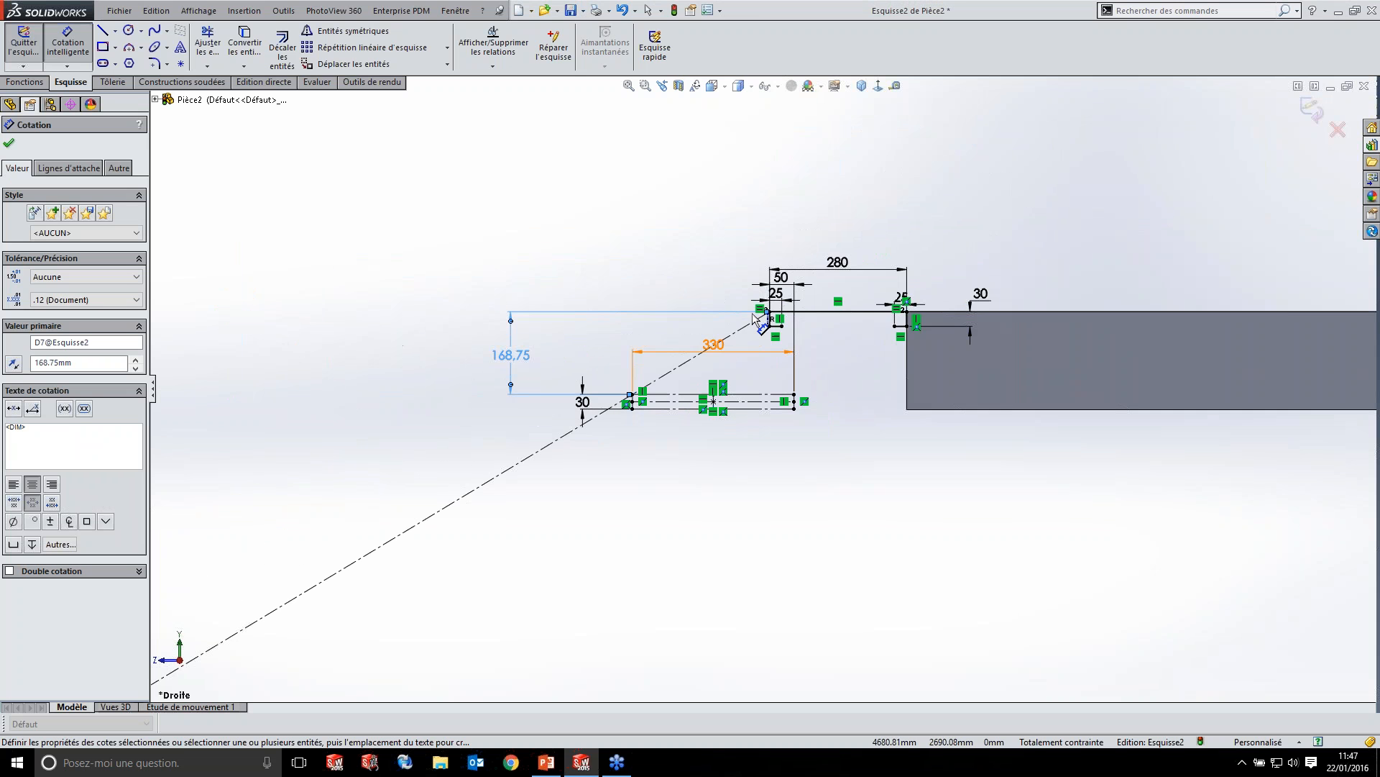
scroll(674, 377, "up", 5)
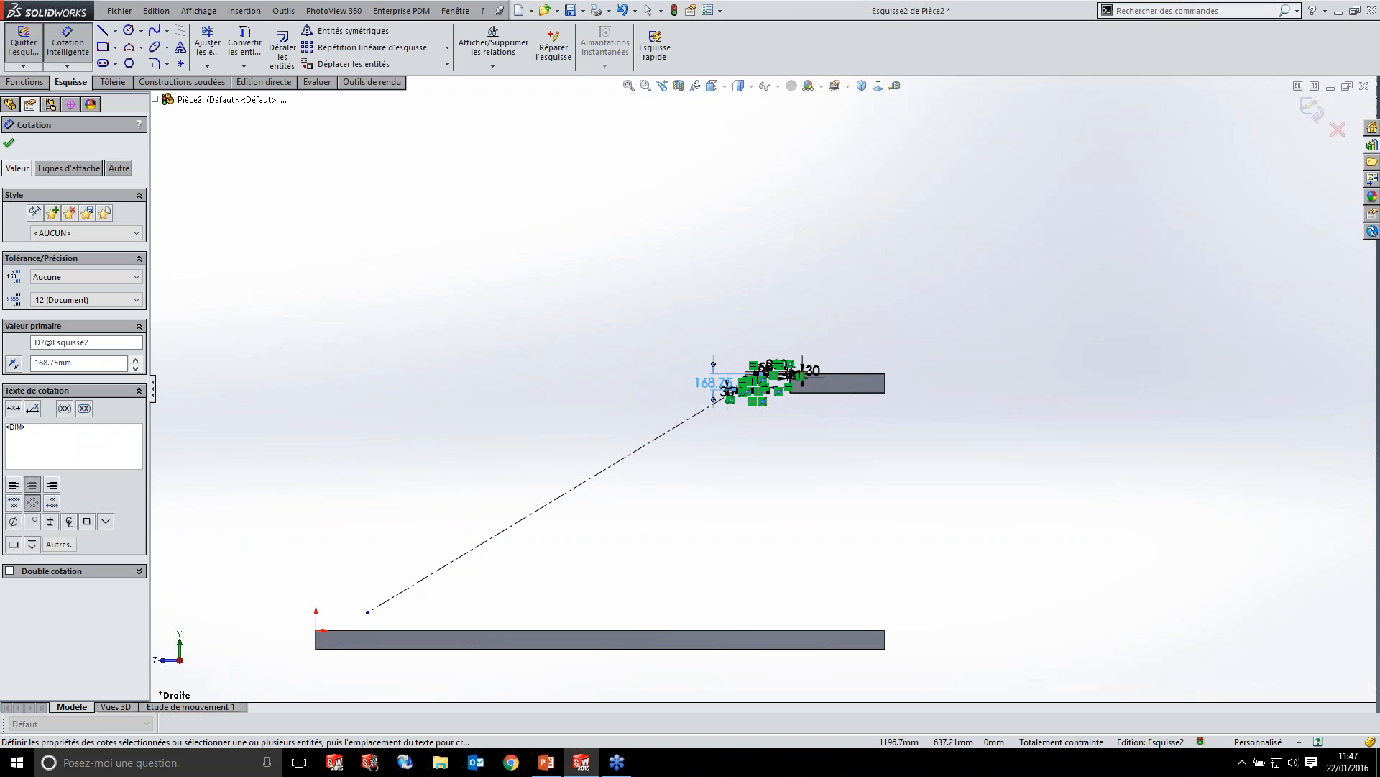
scroll(424, 568, "down", 3)
scroll(403, 619, "down", 3)
key("Escape")
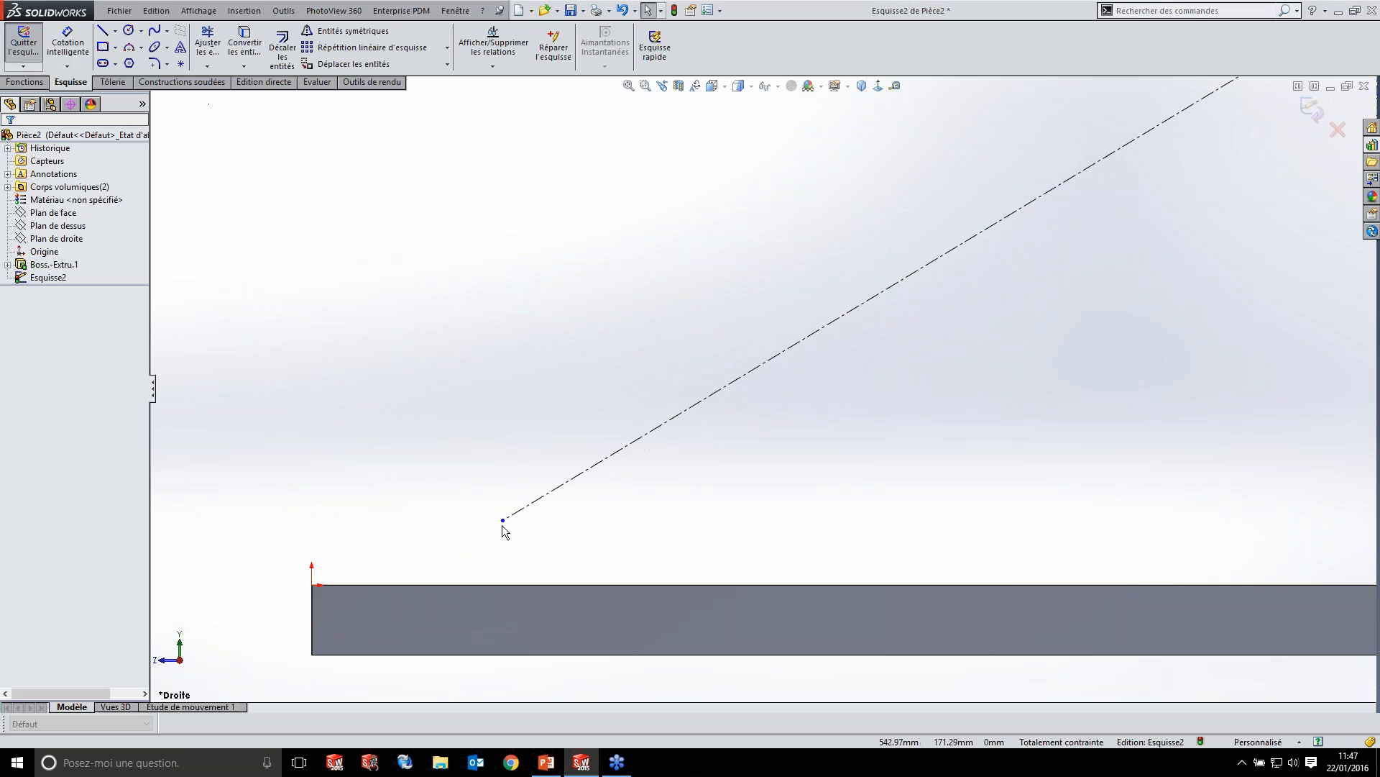
left_click_drag(502, 525, 457, 558)
left_click(433, 586, "ctrl")
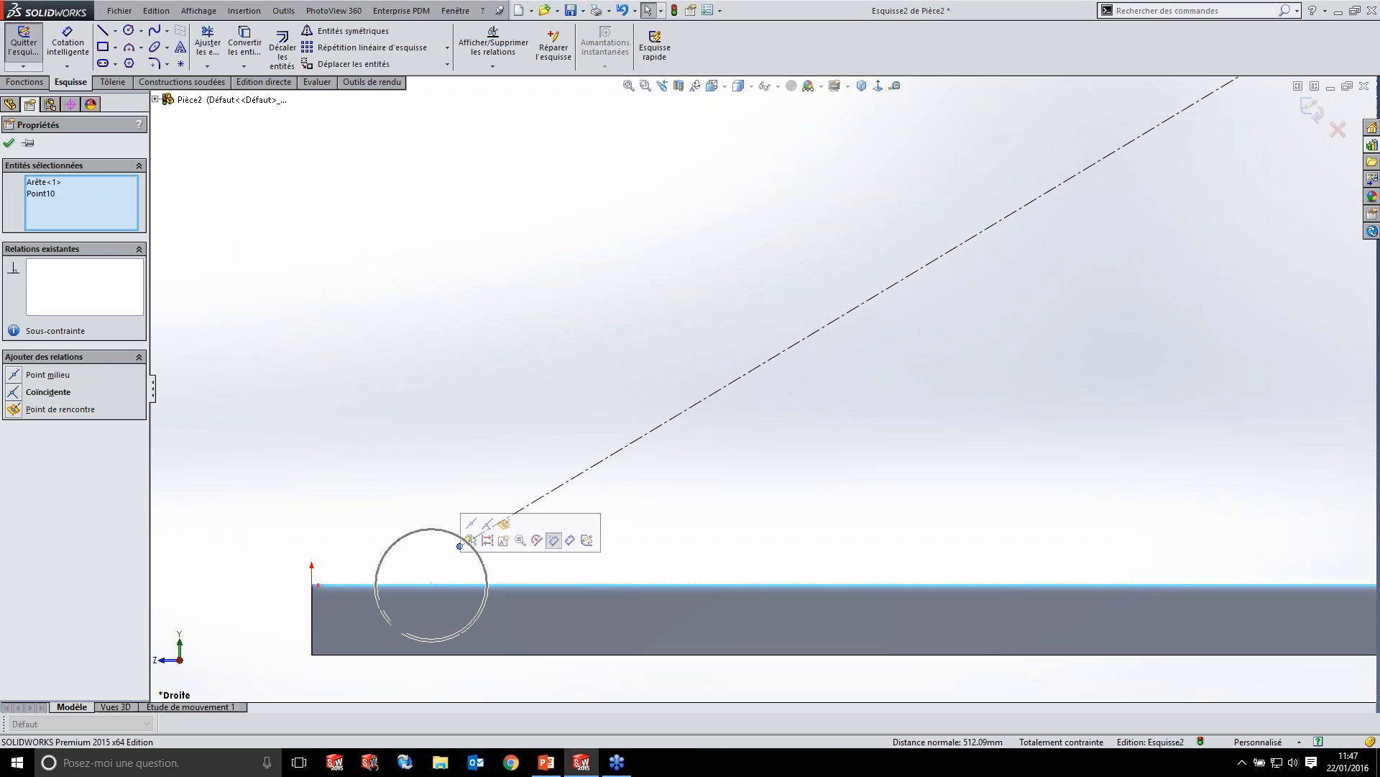
left_click(52, 394)
key("Escape")
scroll(667, 367, "up", 5)
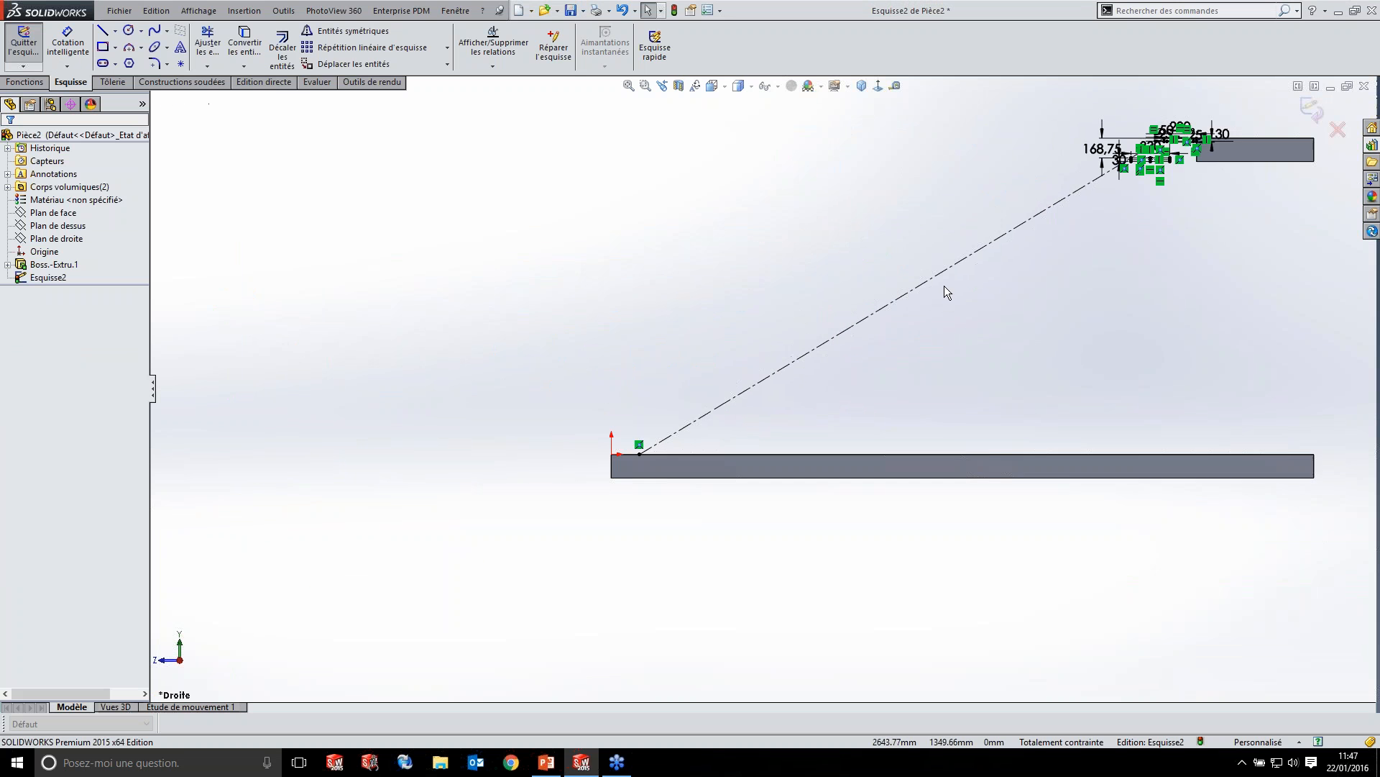
- Add a driven angle dimension between the sloping construction line and the lower slab's top edge, placing its text clear of both
scroll(1006, 254, "down", 5)
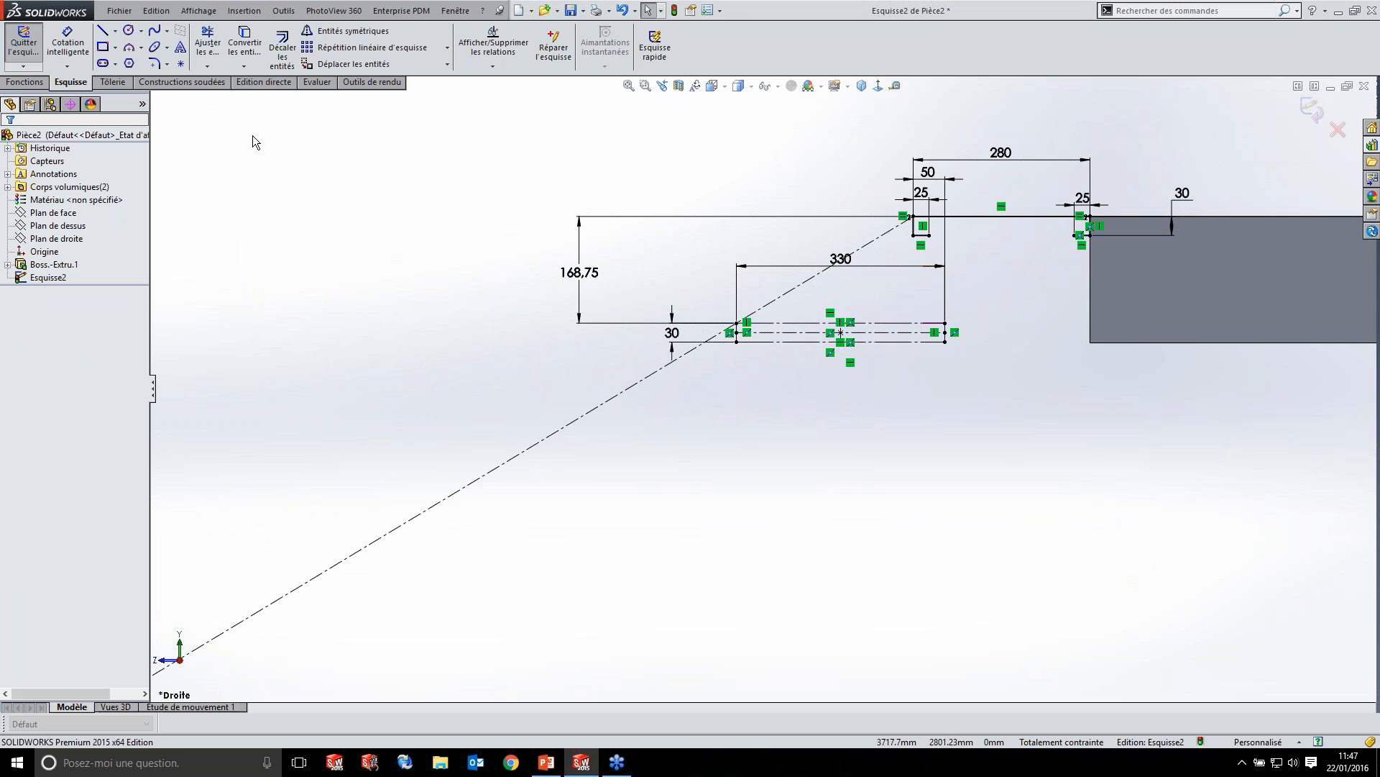
left_click(68, 47)
scroll(566, 624, "up", 7)
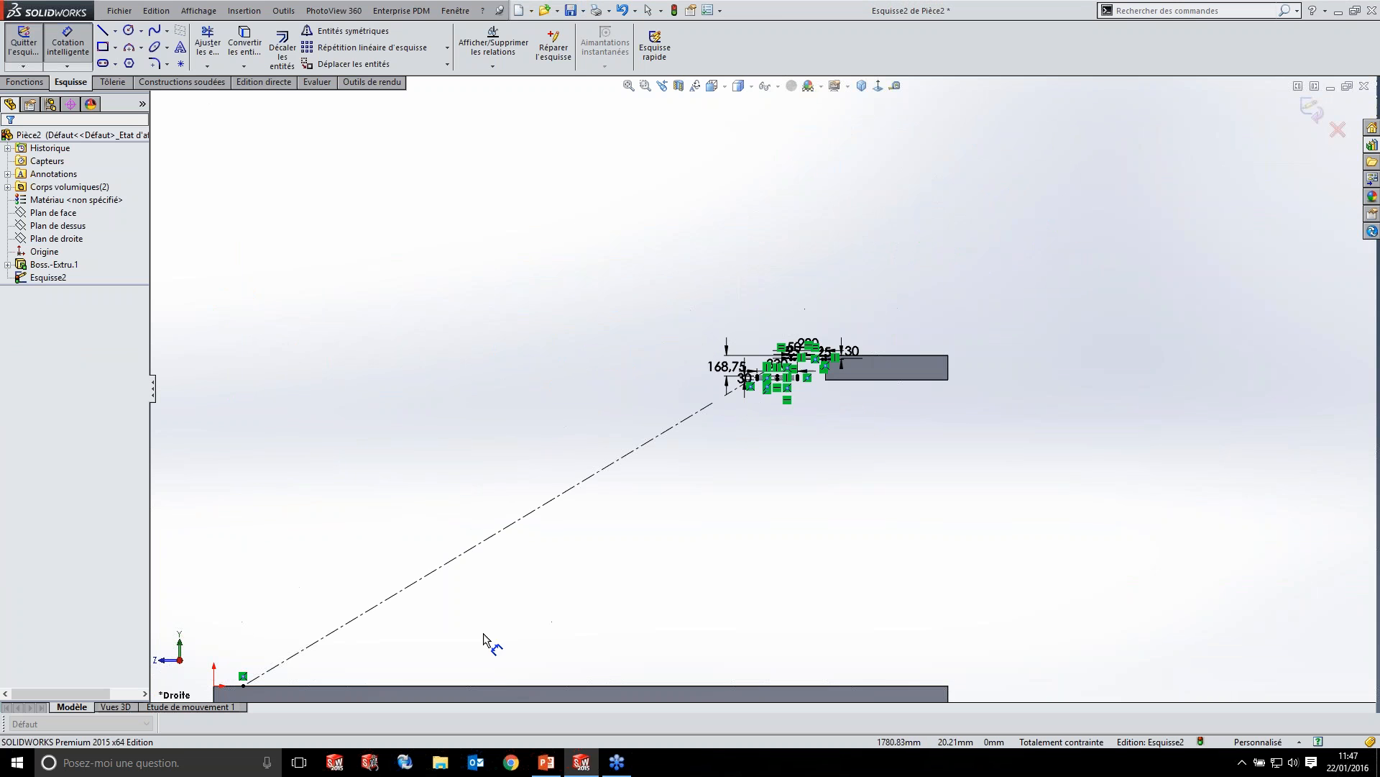
left_click(402, 591)
left_click(610, 635)
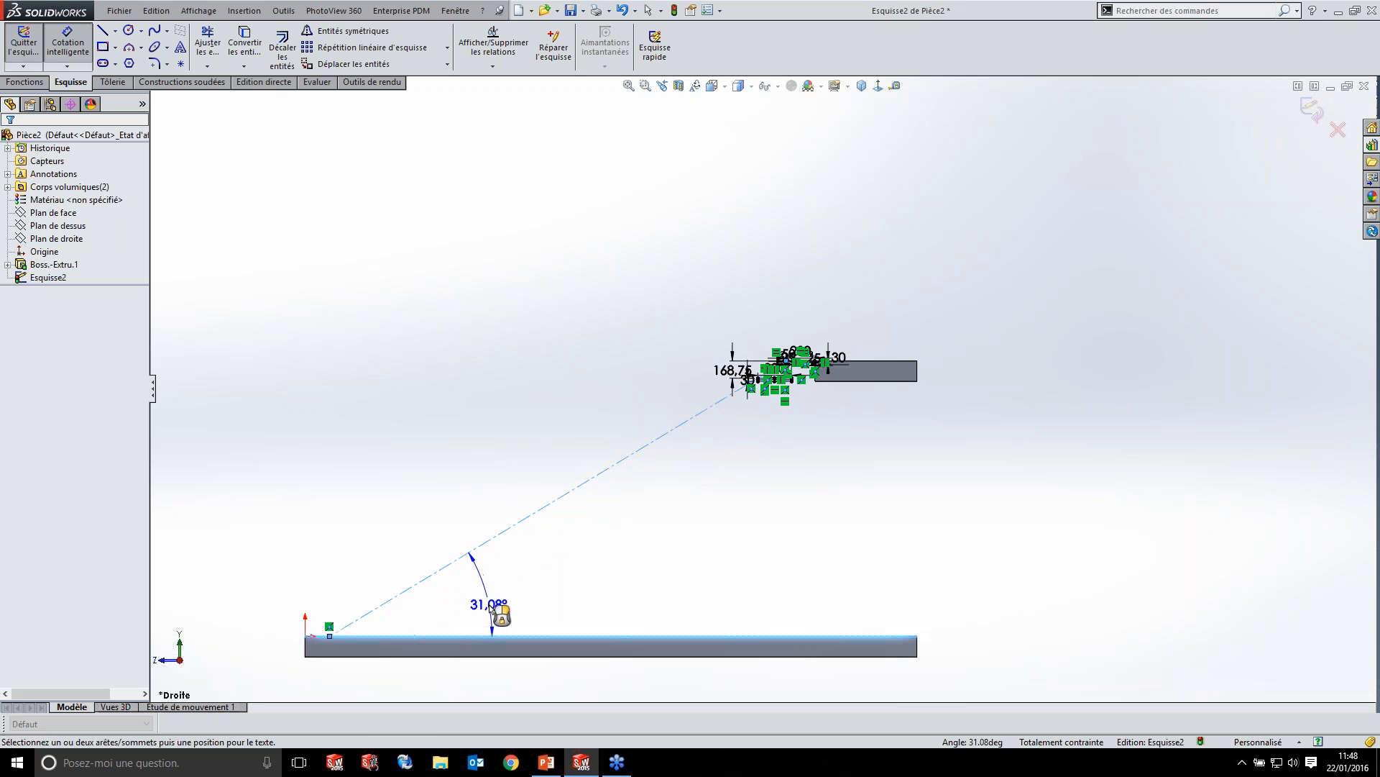
left_click(487, 600)
left_click(752, 345)
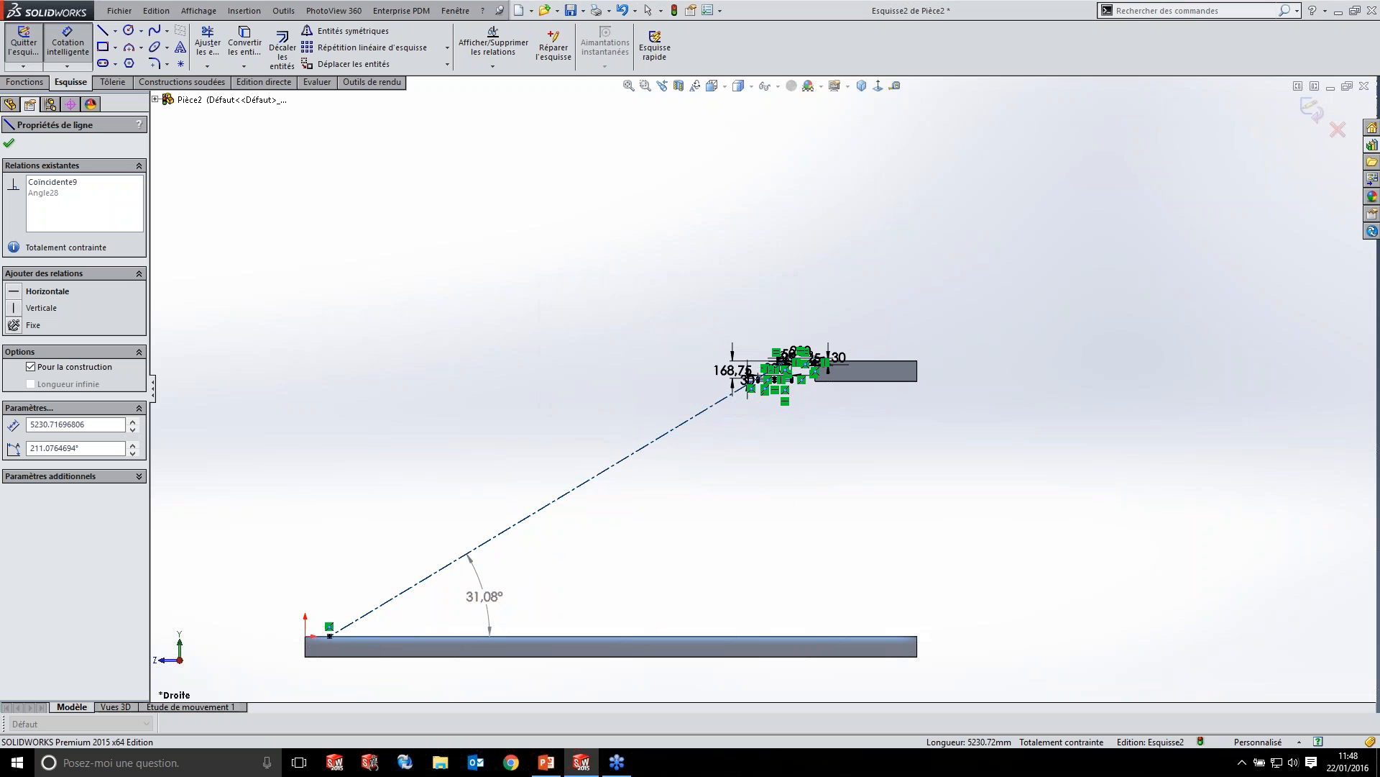
scroll(528, 575, "down", 4)
left_click_drag(530, 563, 633, 512)
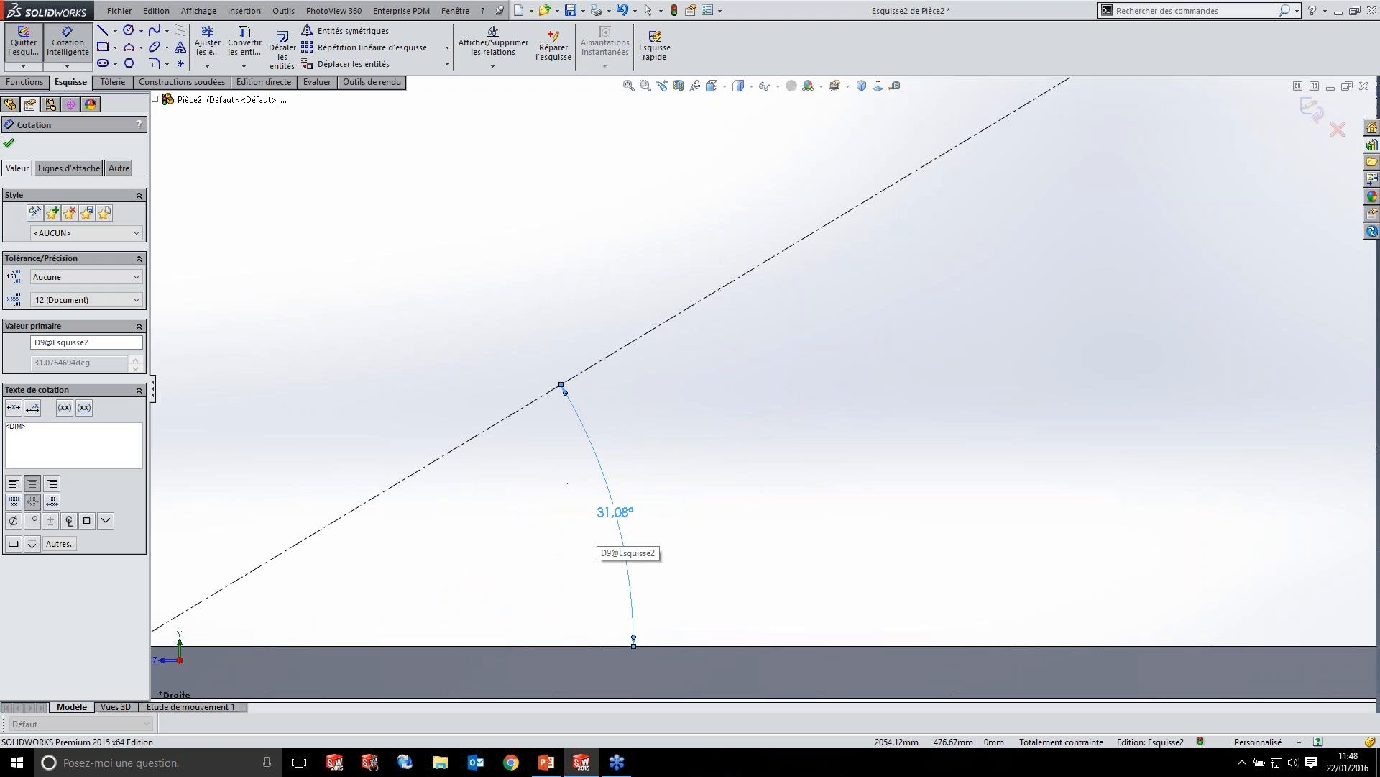
- Start a sheet-metal base flange from the dimensioned step profile sketch
scroll(1054, 345, "up", 5)
scroll(856, 247, "down", 4)
scroll(908, 288, "down", 6)
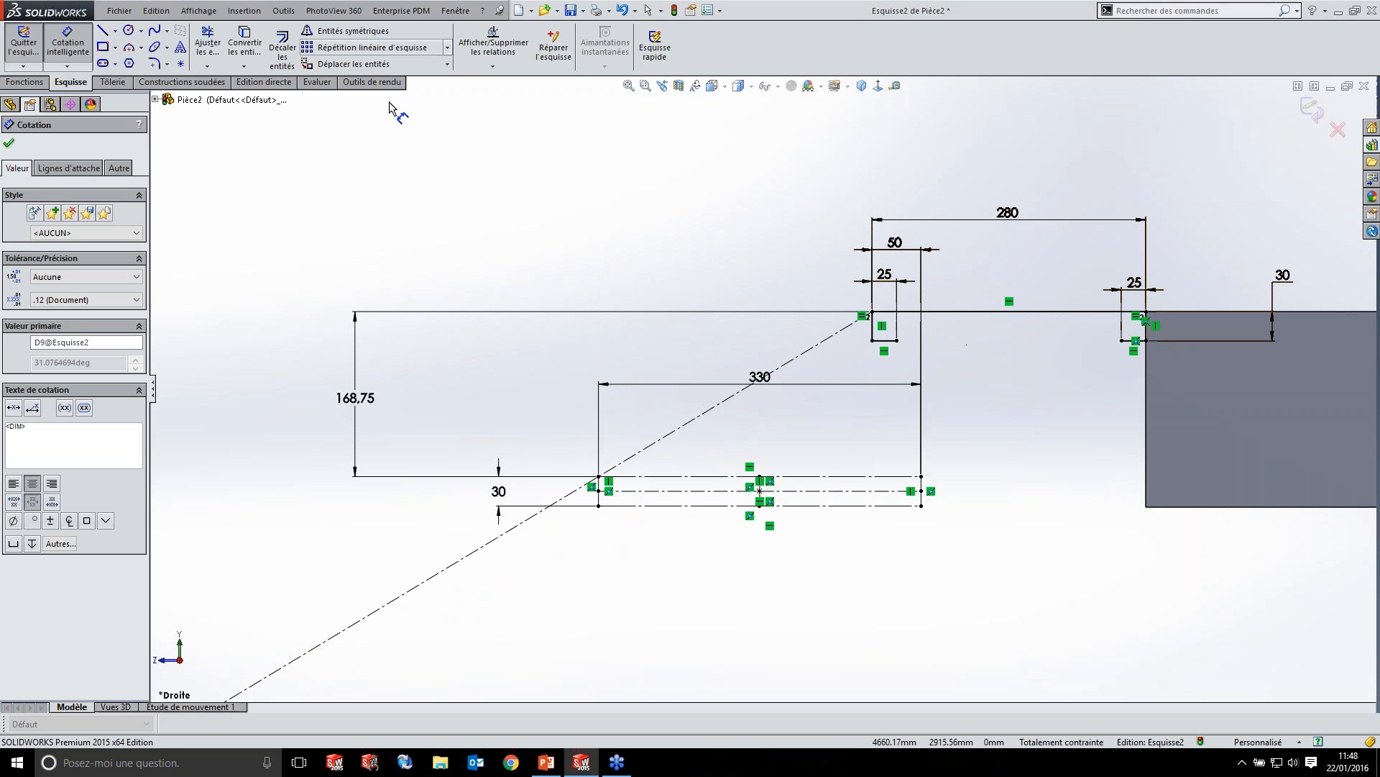
left_click(119, 84)
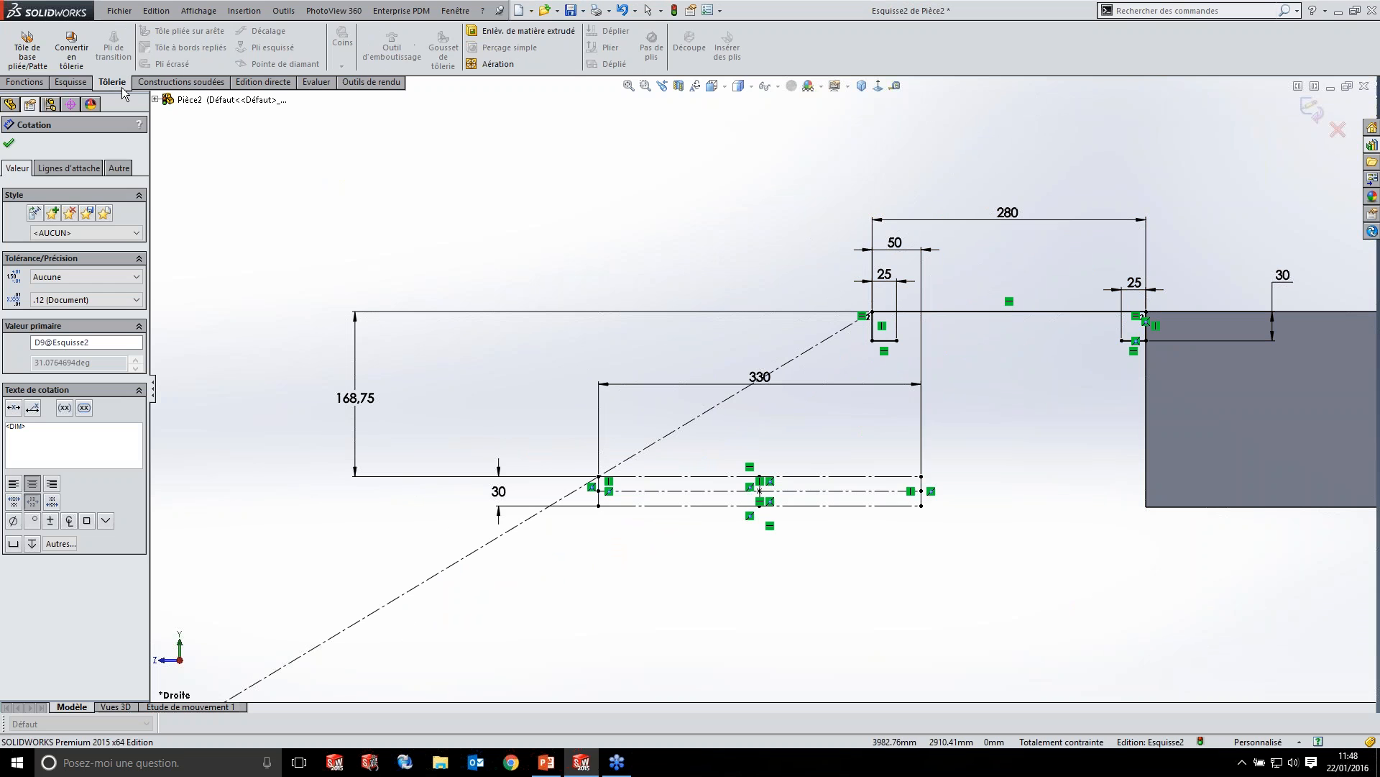
left_click(16, 50)
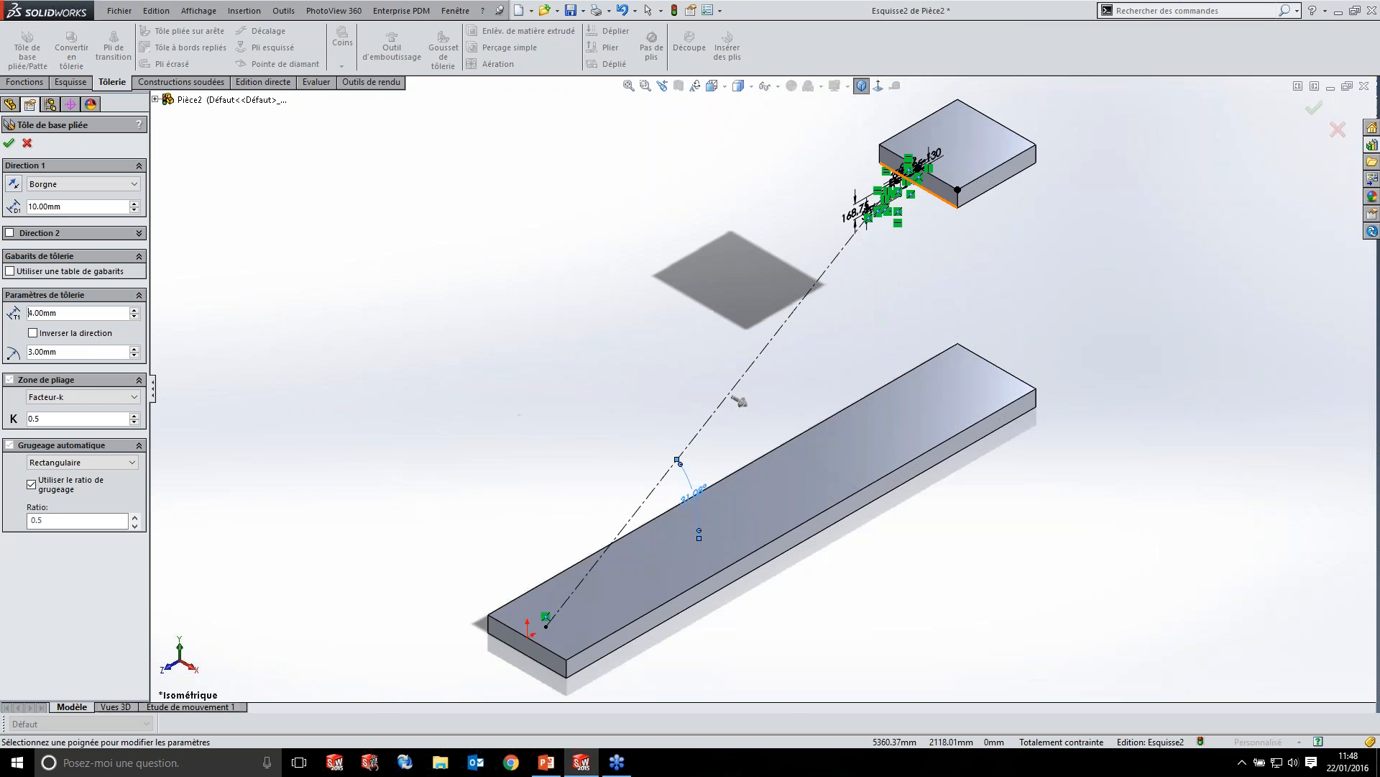
scroll(858, 160, "down", 3)
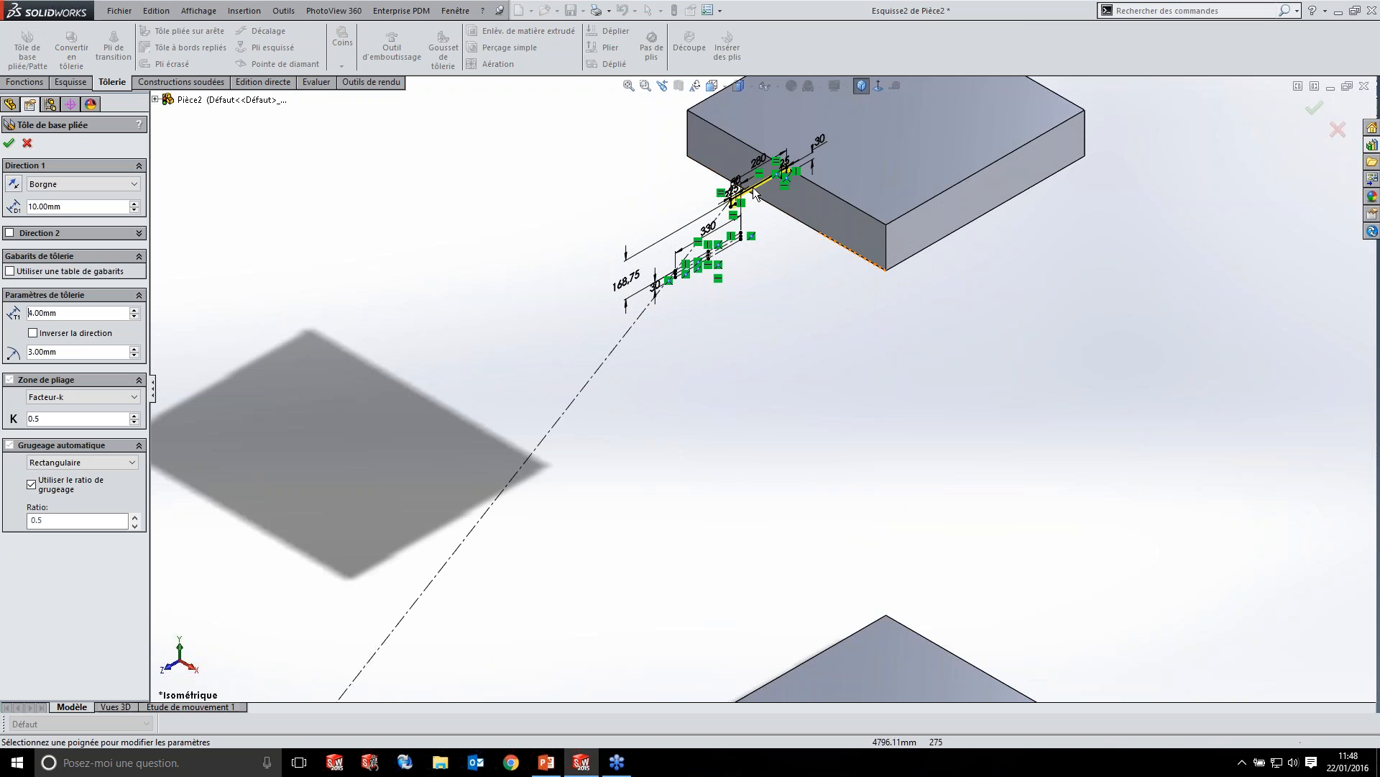
scroll(773, 223, "down", 3)
scroll(705, 115, "down", 3)
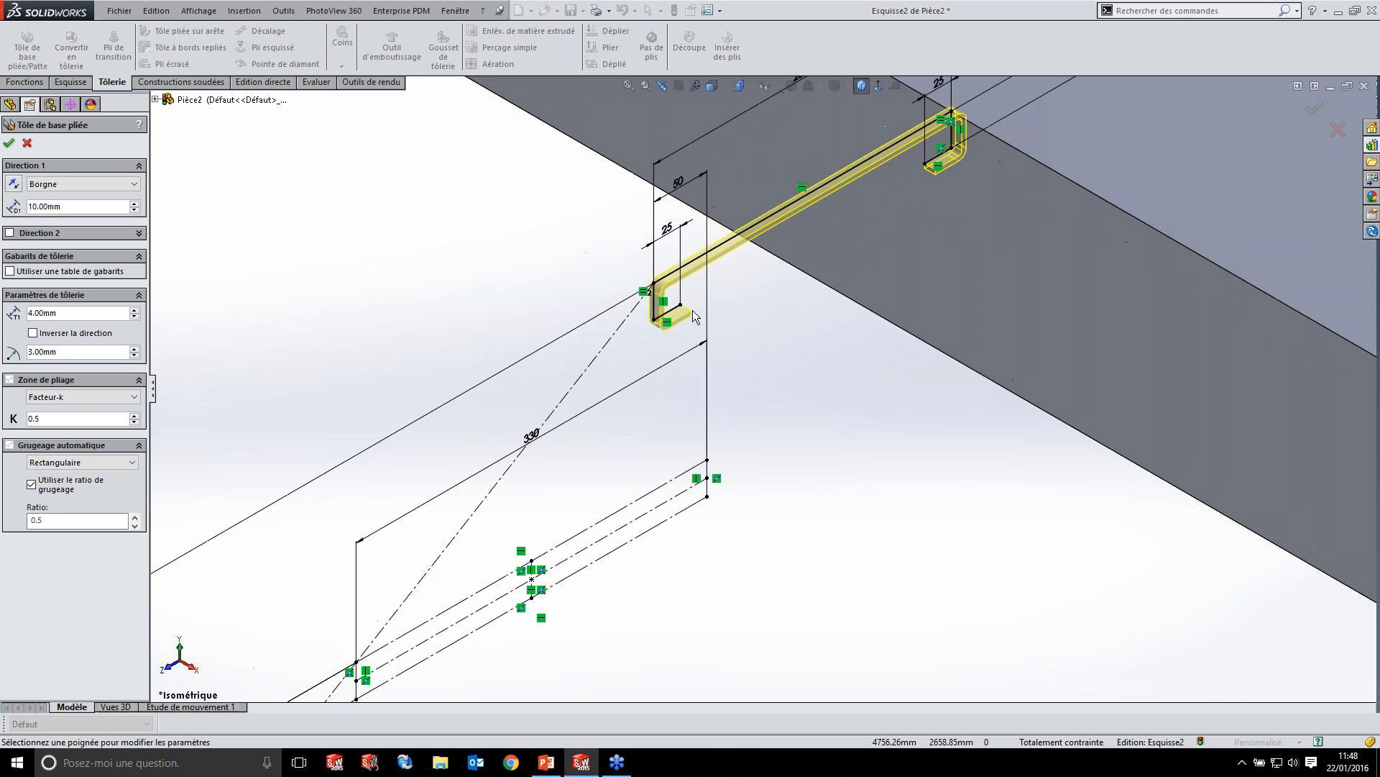
- Set the base flange's depth to 3 mm
double_click(76, 208)
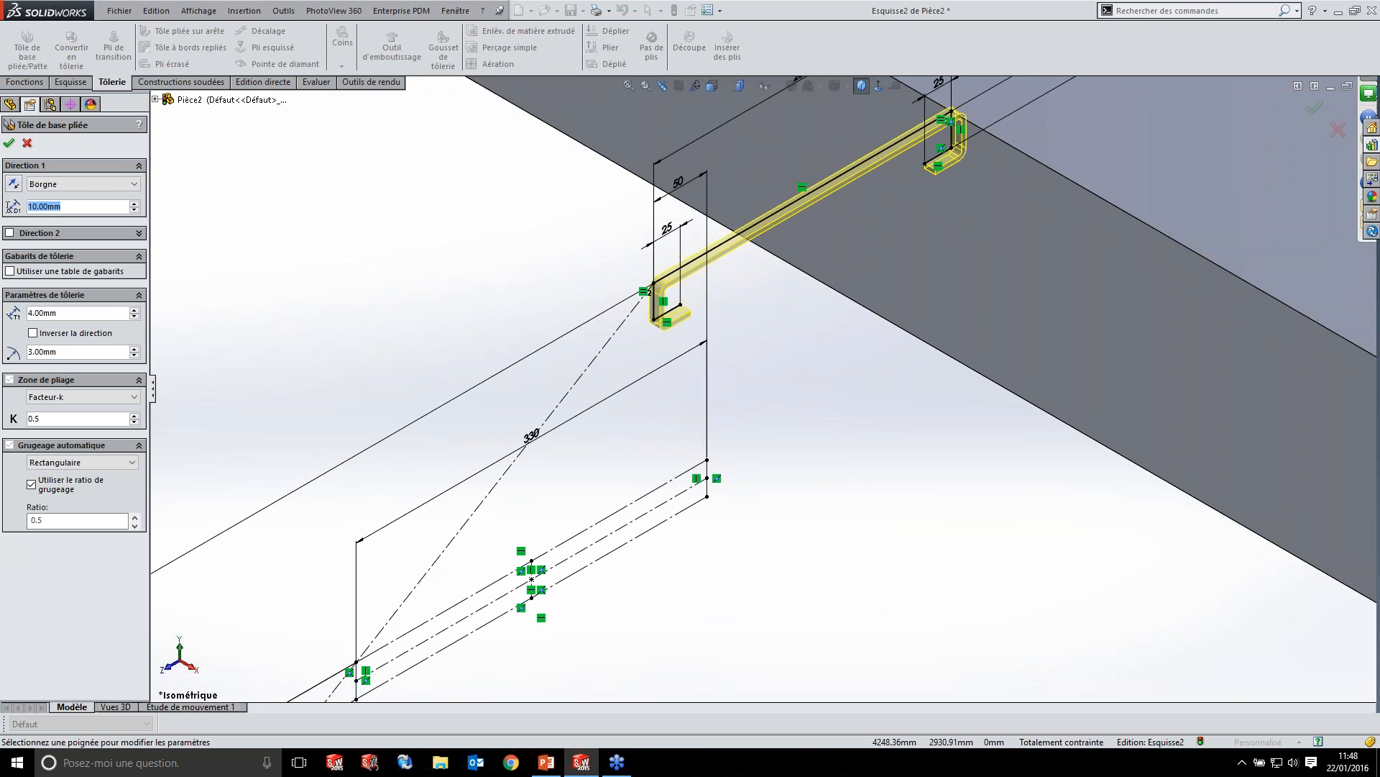
type("3")
key("Return")
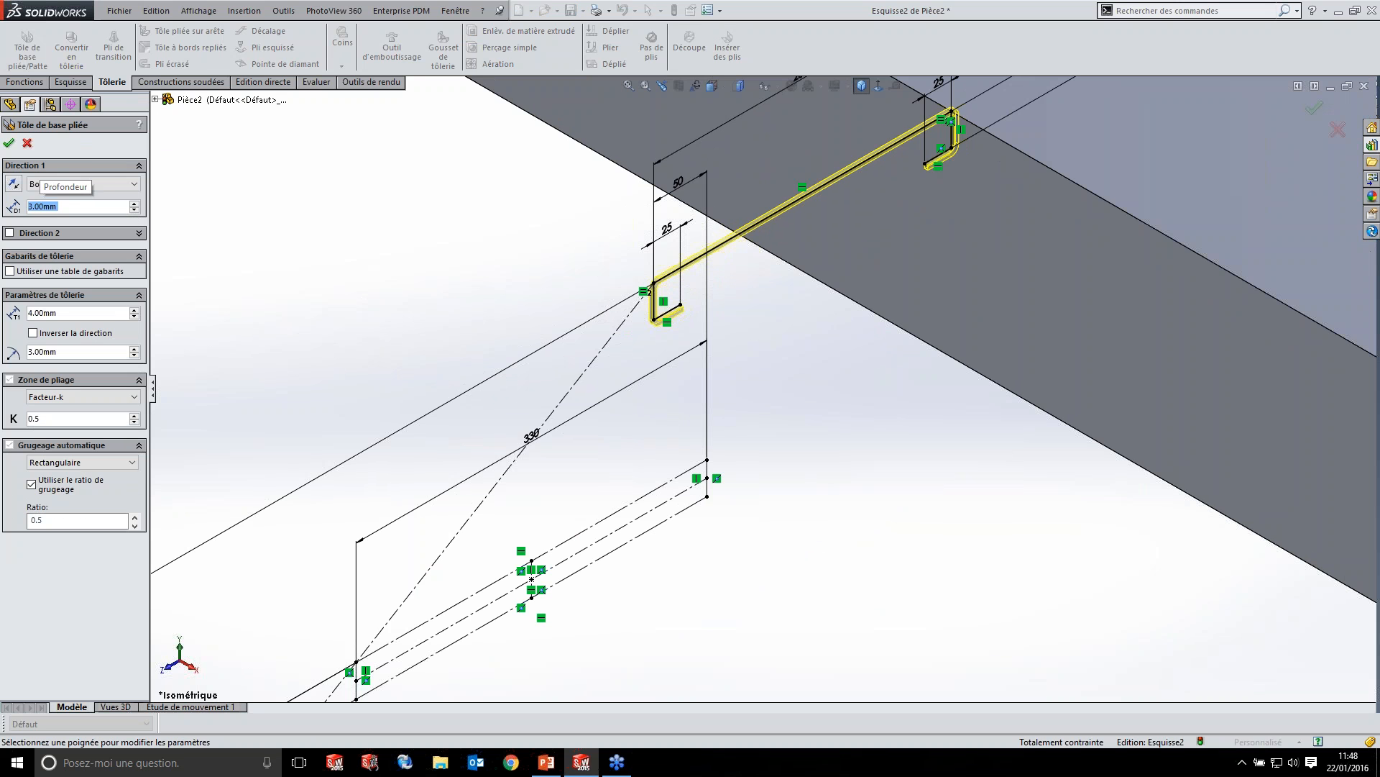
middle_click_drag(856, 499, 807, 447)
scroll(886, 483, "up", 6)
scroll(706, 305, "down", 5)
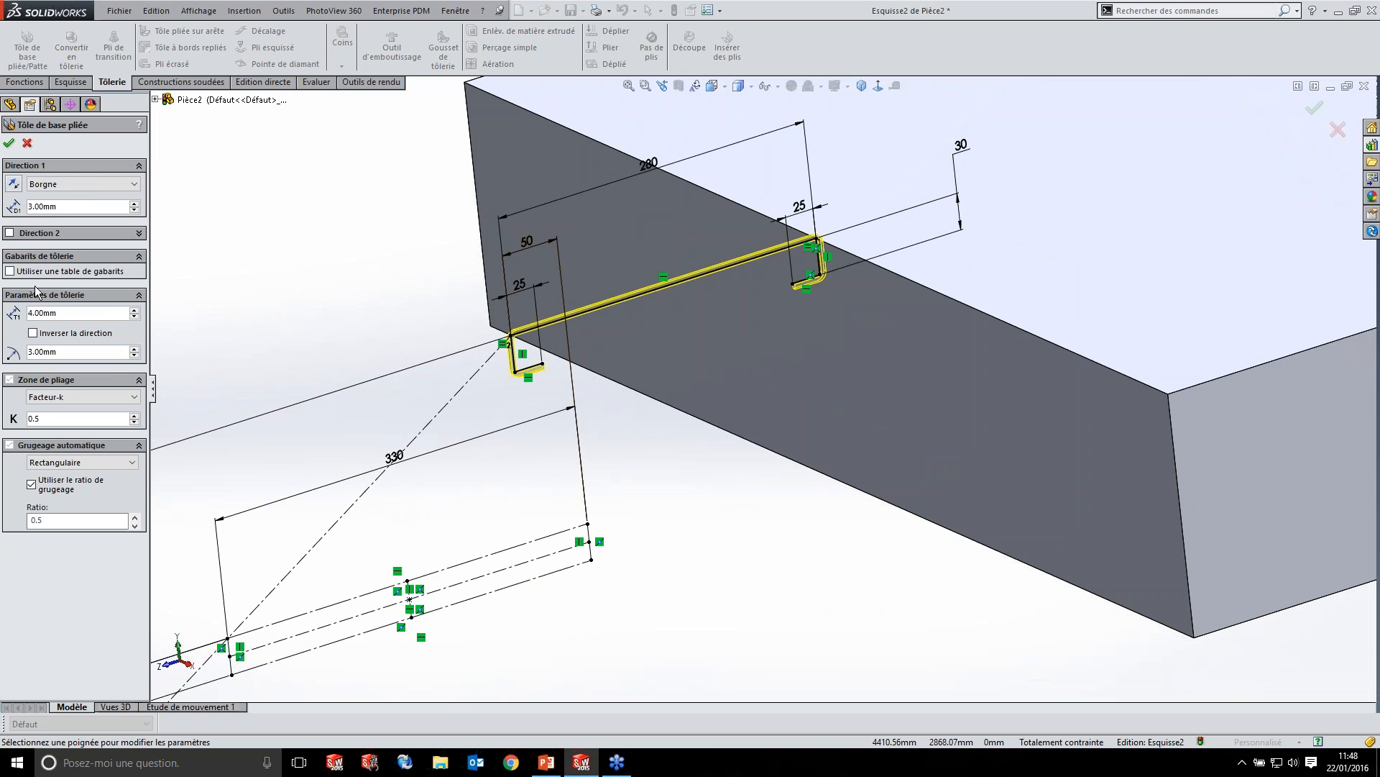
- Give the base flange a 3 mm sheet thickness and a depth of 980 mm with the Mid Plane end condition
type("3")
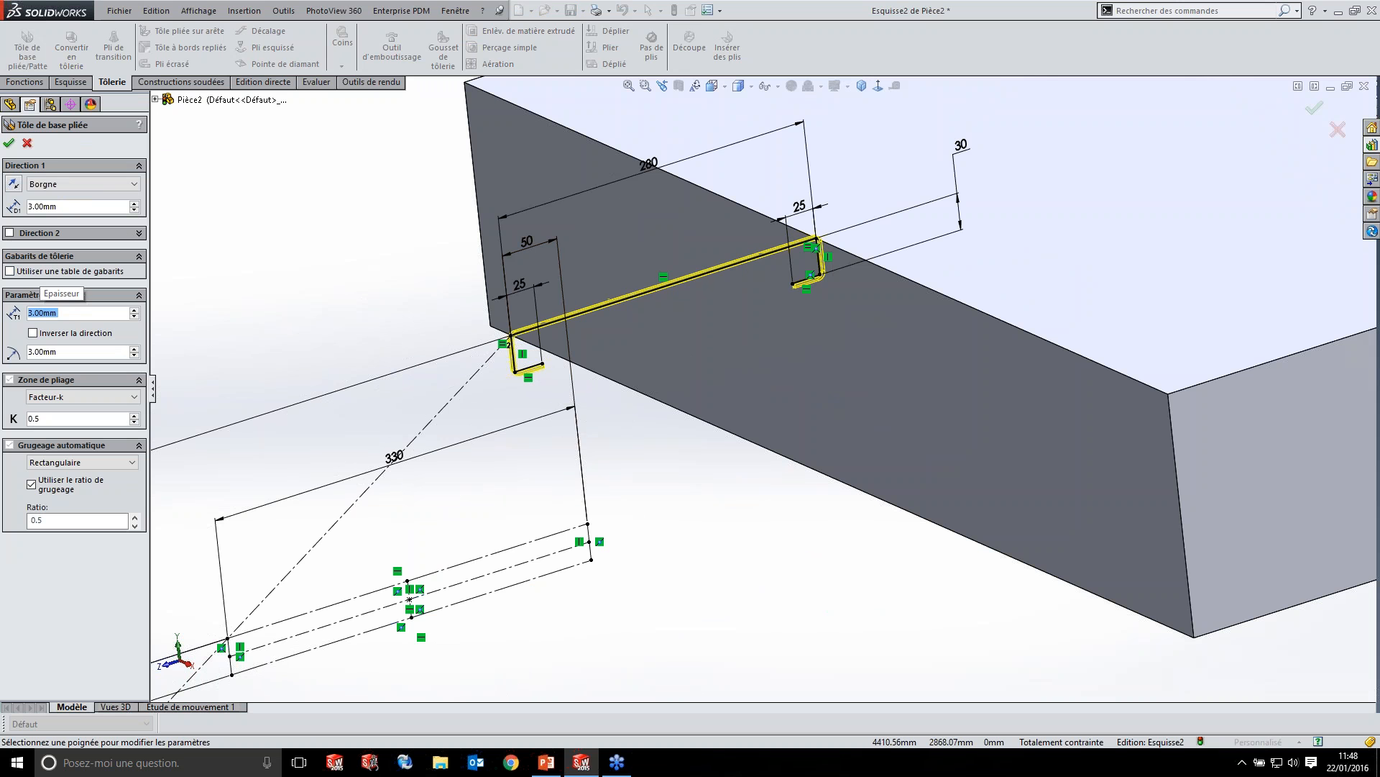
key("Tab")
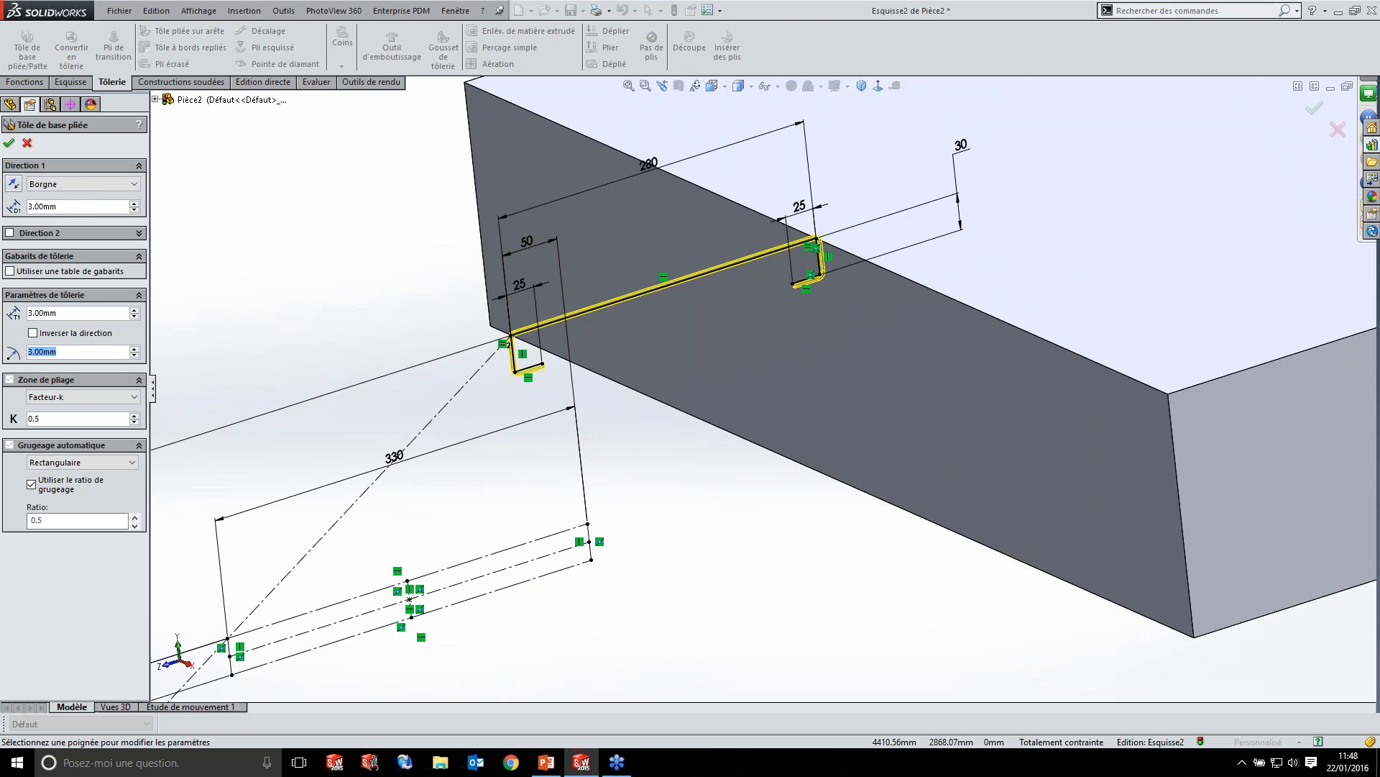
left_click(72, 205)
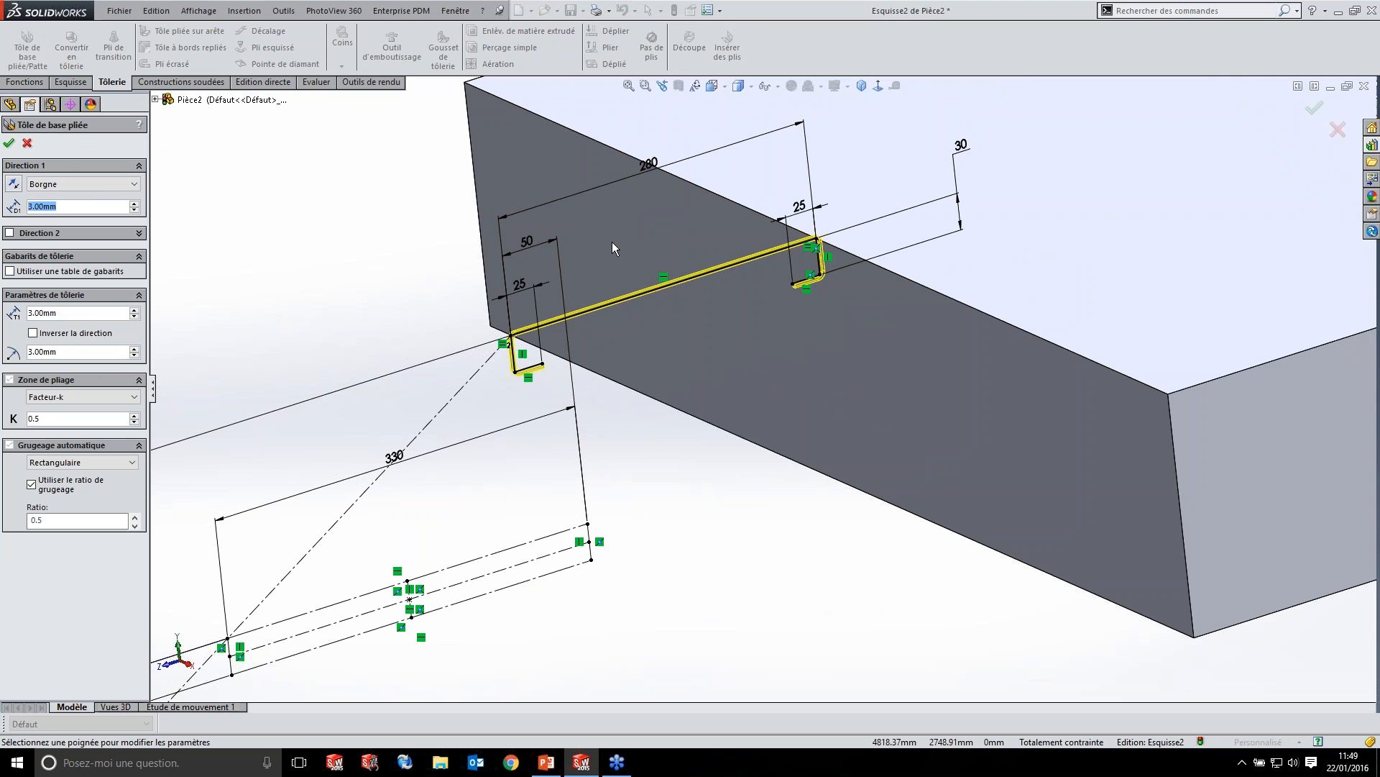
type("980")
key("Return")
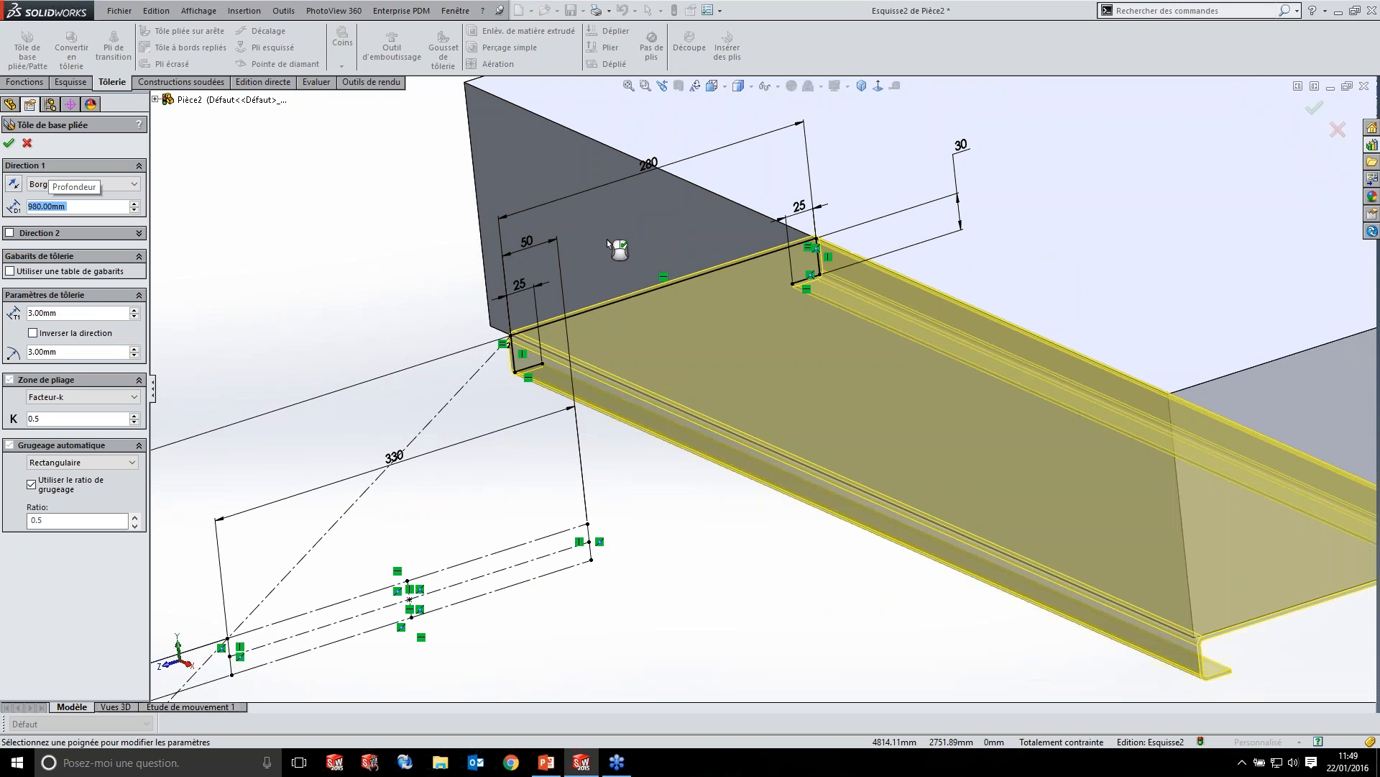
left_click(100, 184)
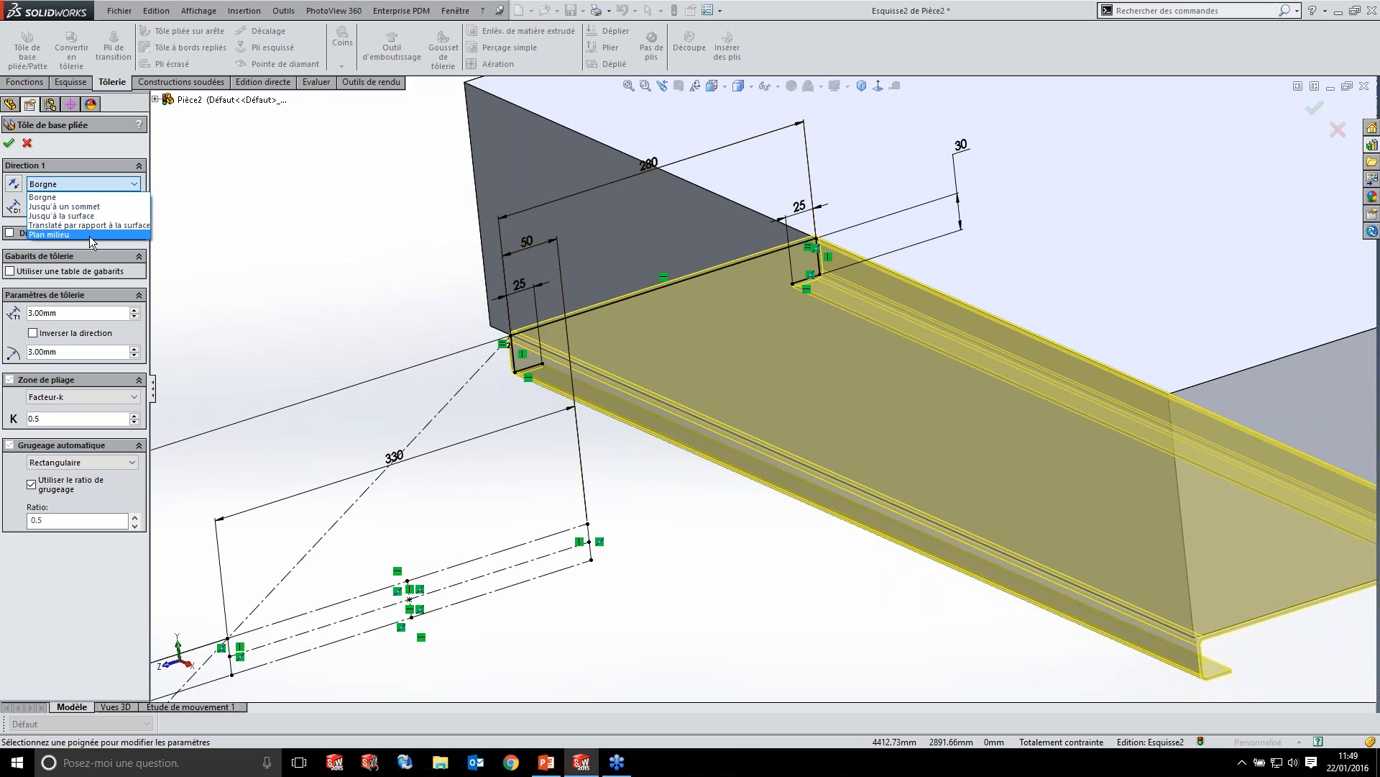
left_click(92, 235)
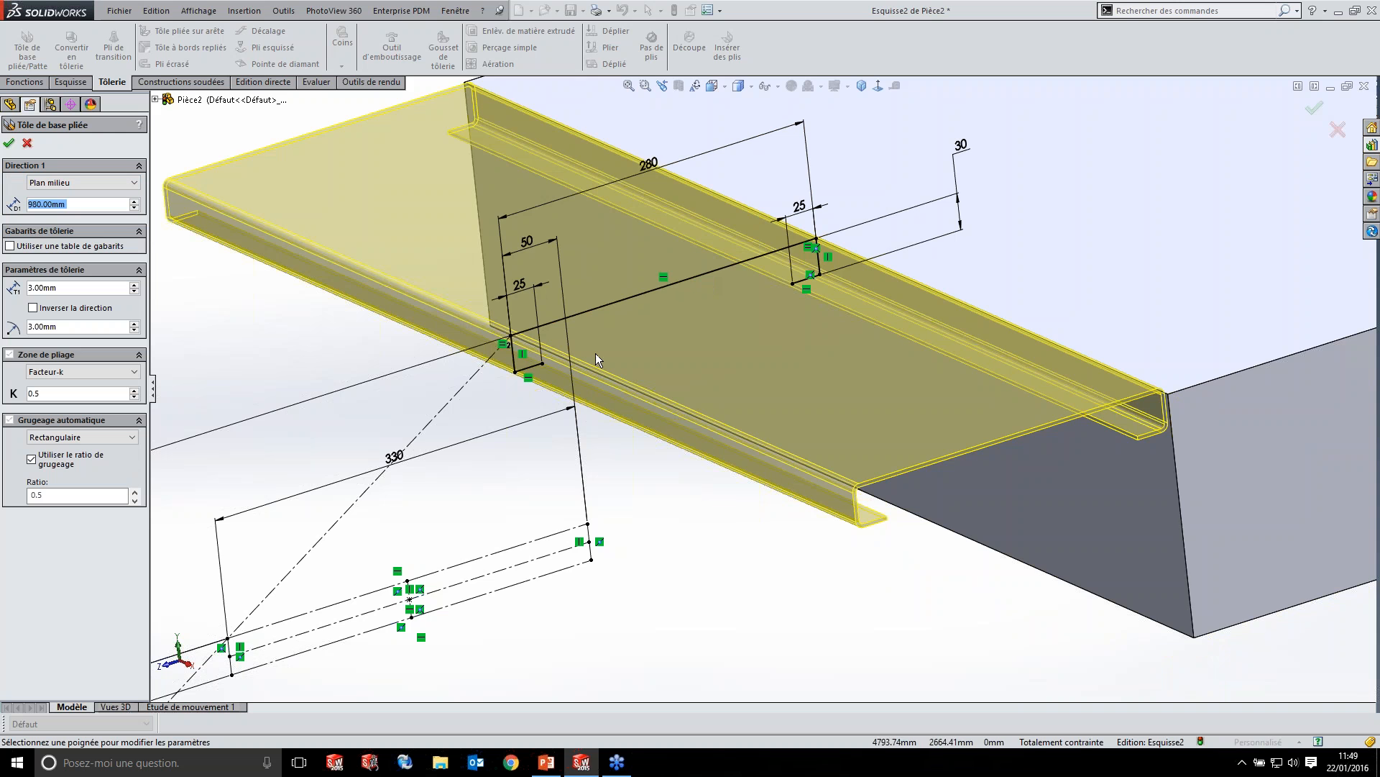
- Reverse the base flange's thickness direction so the sheet lies inside the step profile, and complete the flange
scroll(558, 348, "down", 3)
middle_click_drag(564, 360, 682, 239)
left_click(878, 87)
key("f")
scroll(935, 240, "down", 8)
scroll(929, 292, "down", 3)
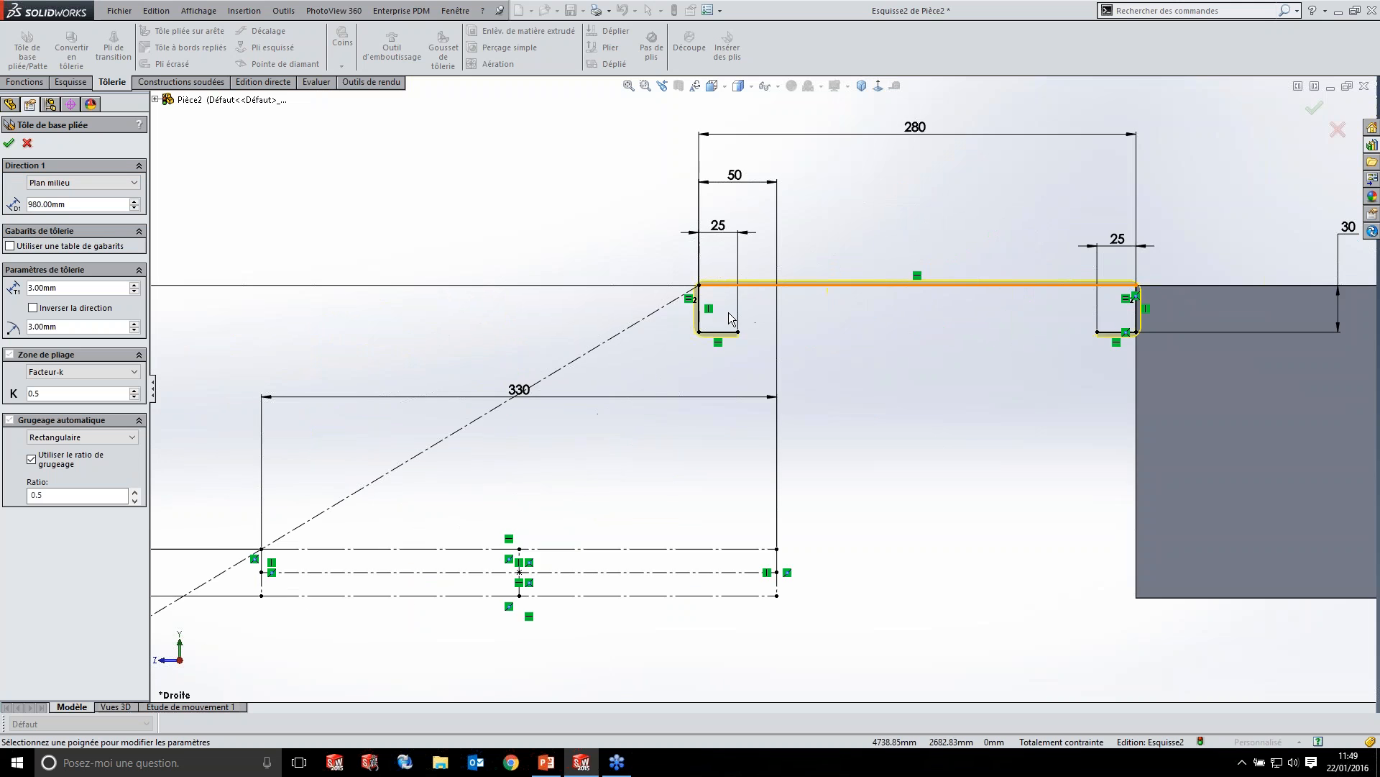
scroll(729, 301, "down", 3)
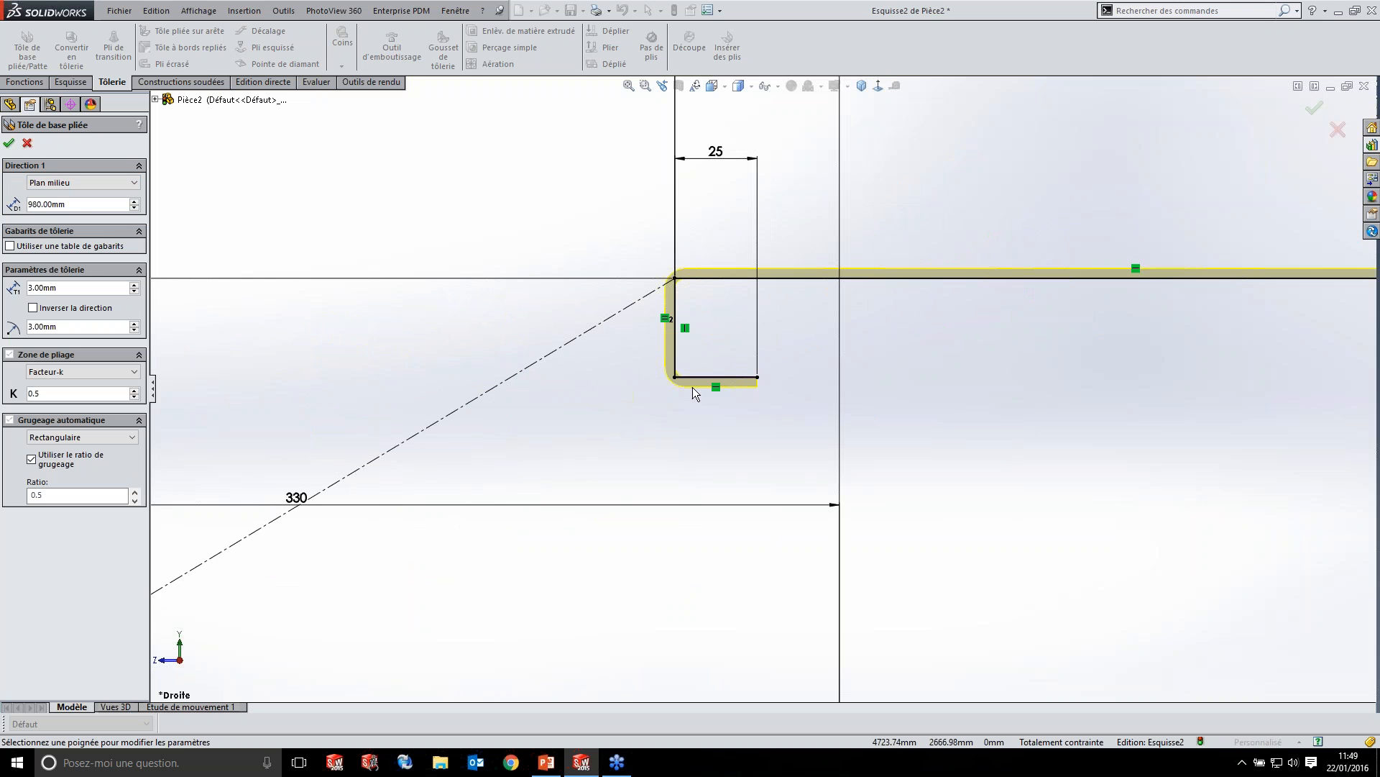
left_click(33, 308)
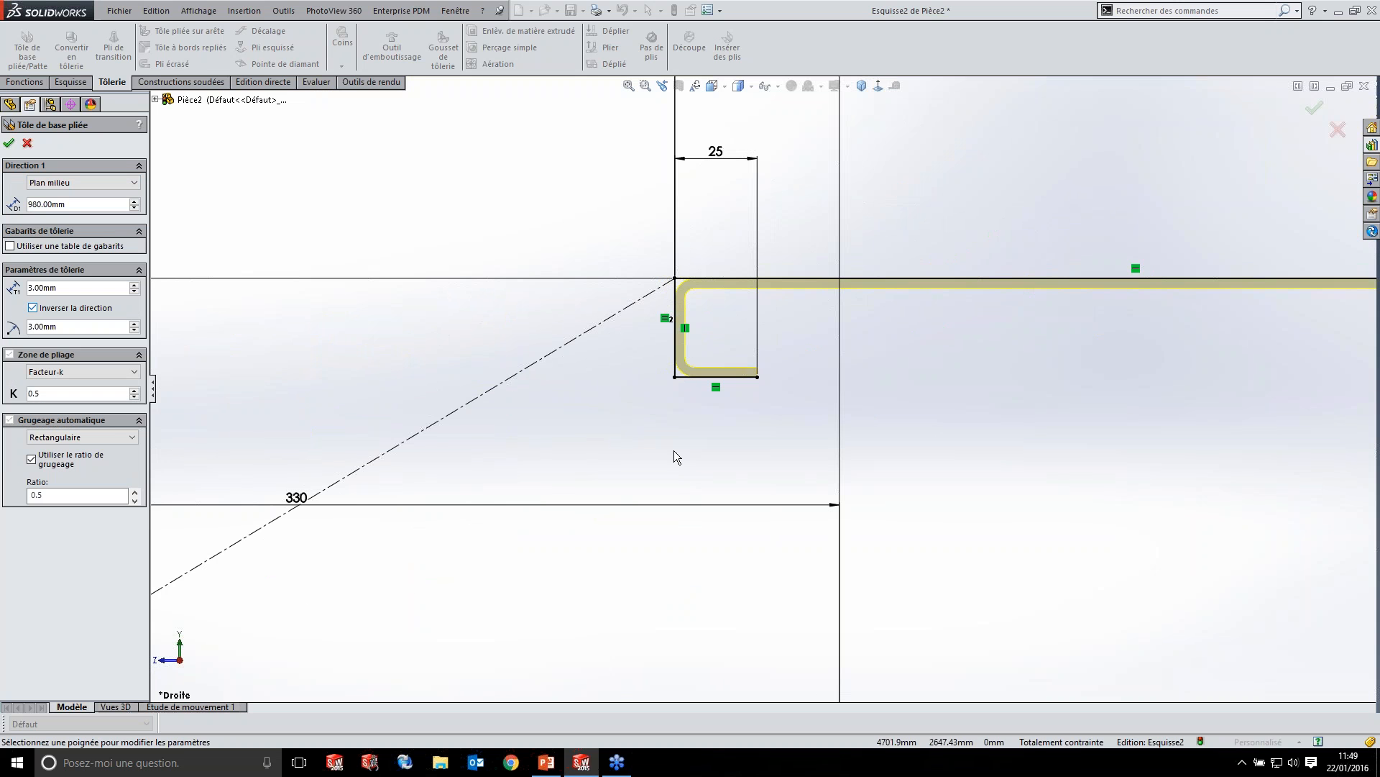
scroll(763, 388, "up", 3)
middle_click_drag(840, 439, 881, 476)
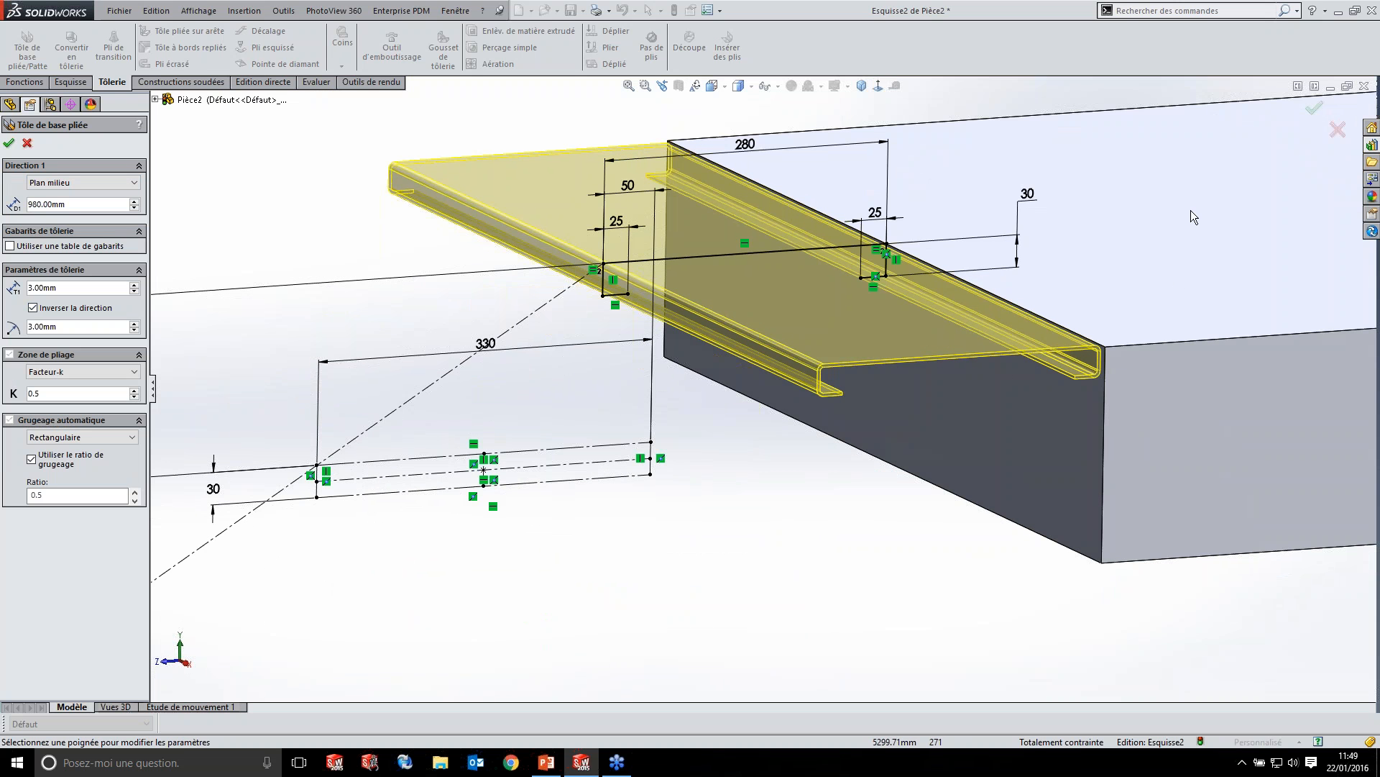
left_click(1313, 108)
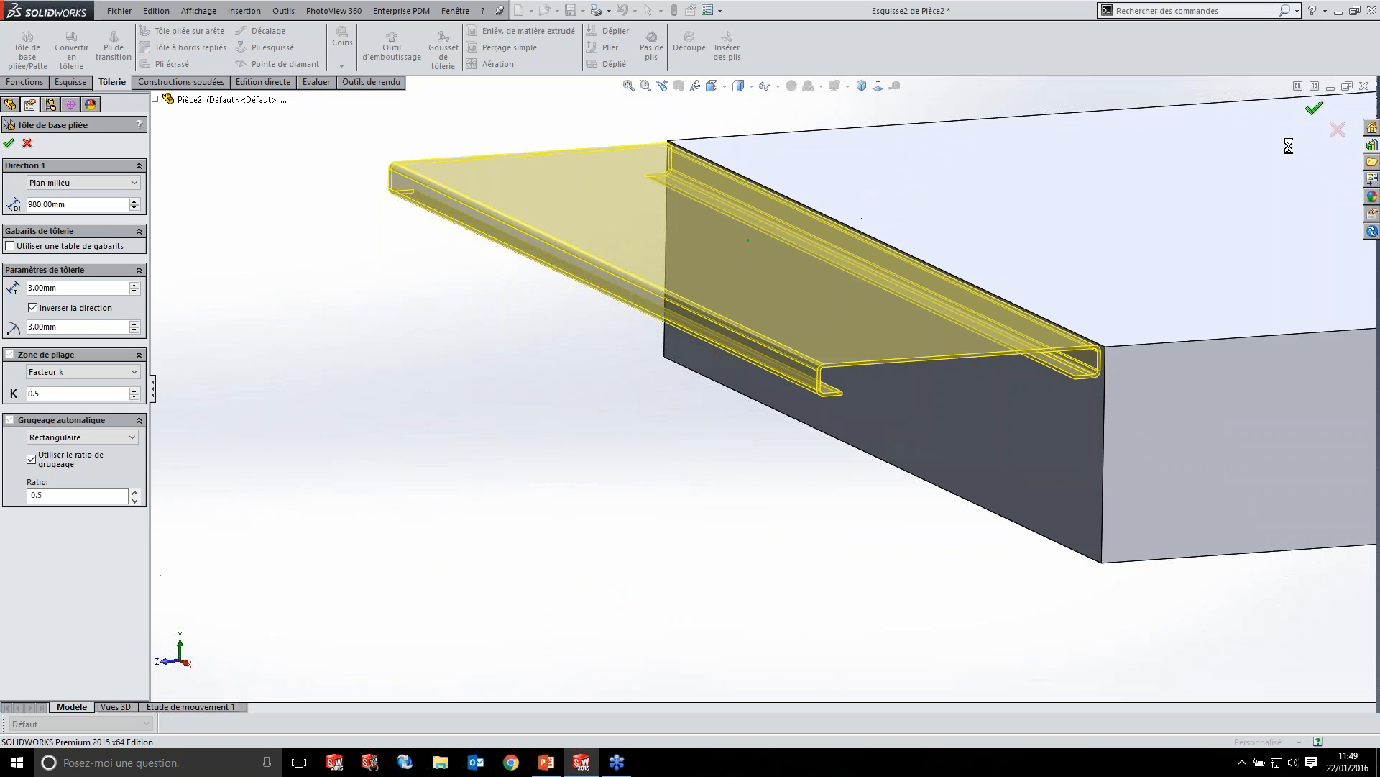
scroll(792, 401, "up", 3)
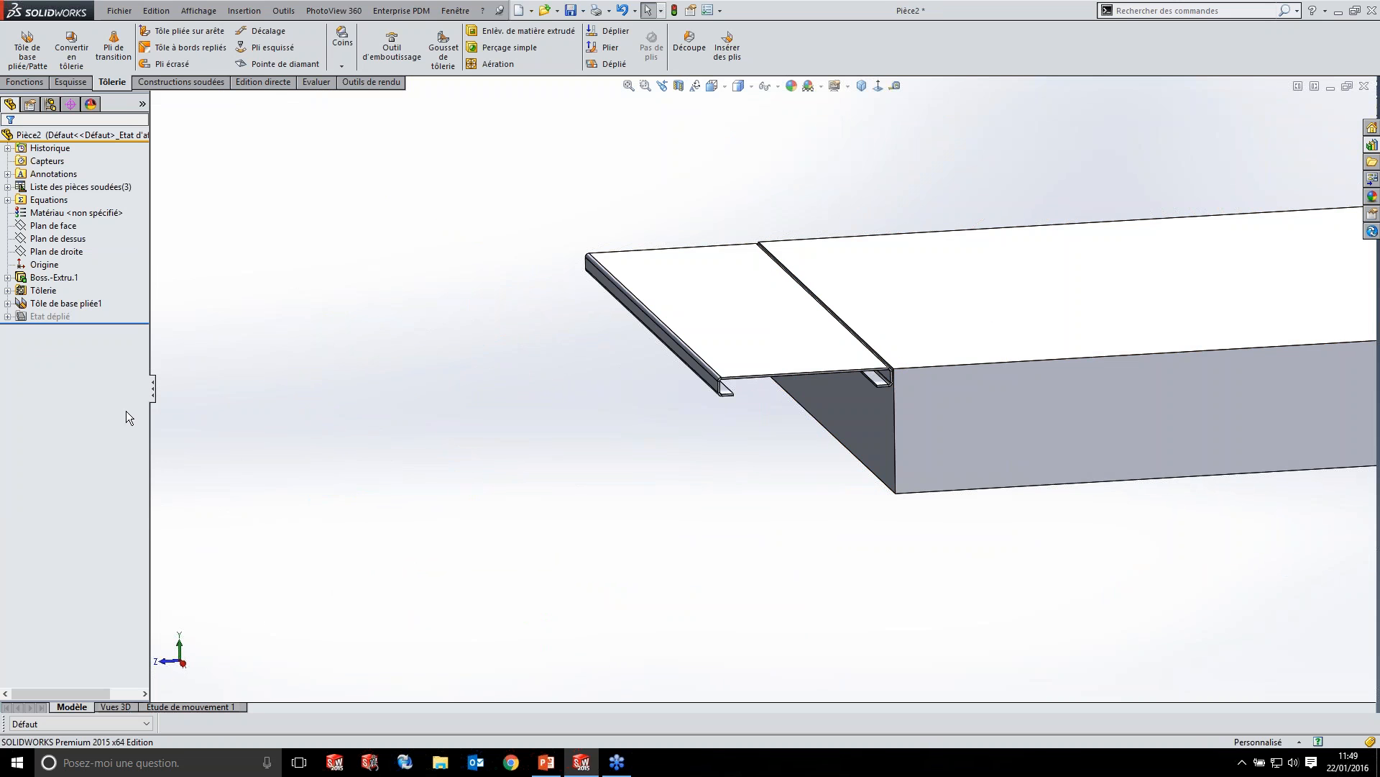
- Edit the base flange's sketch, adding a driven aligned dimension along the slope from the step profile's front corner to the construction rectangle's upper front corner
left_click(8, 304)
left_click(41, 316)
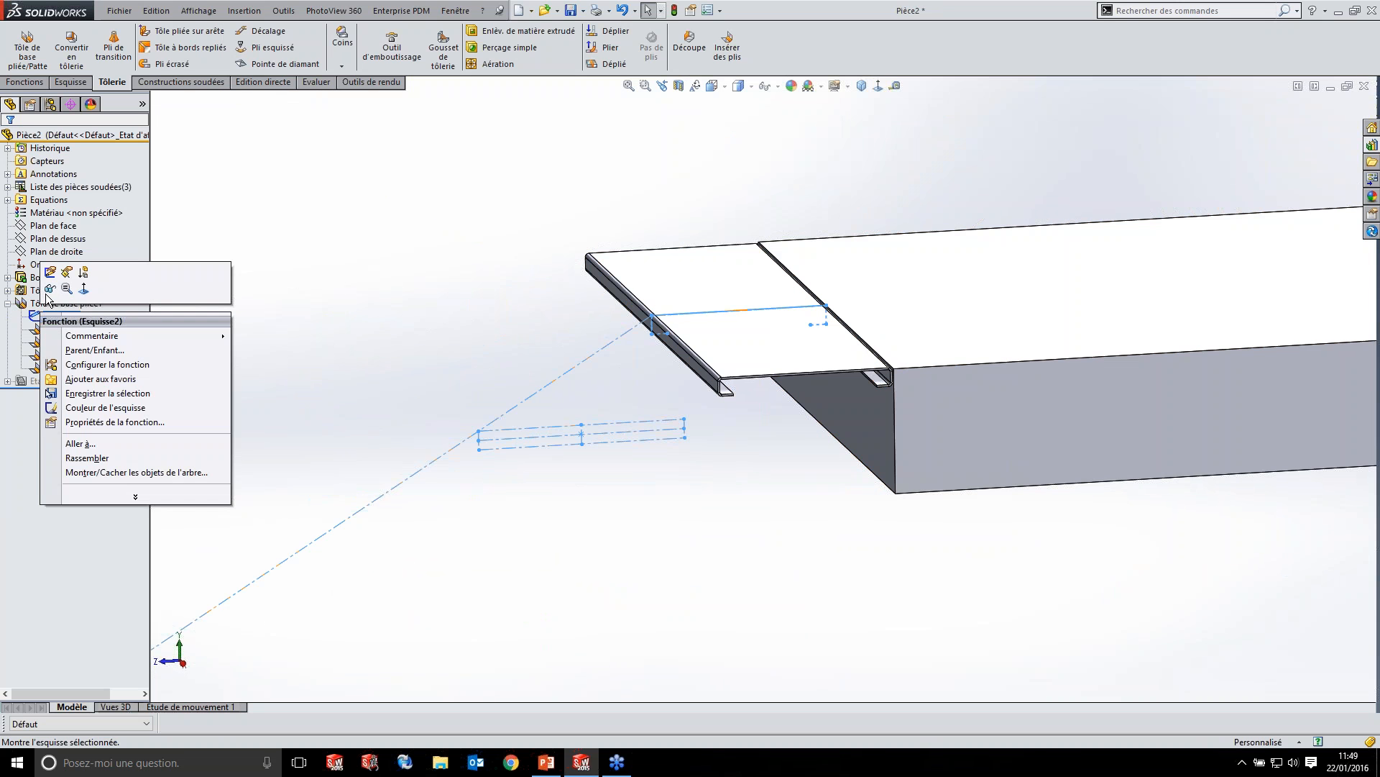
left_click(51, 276)
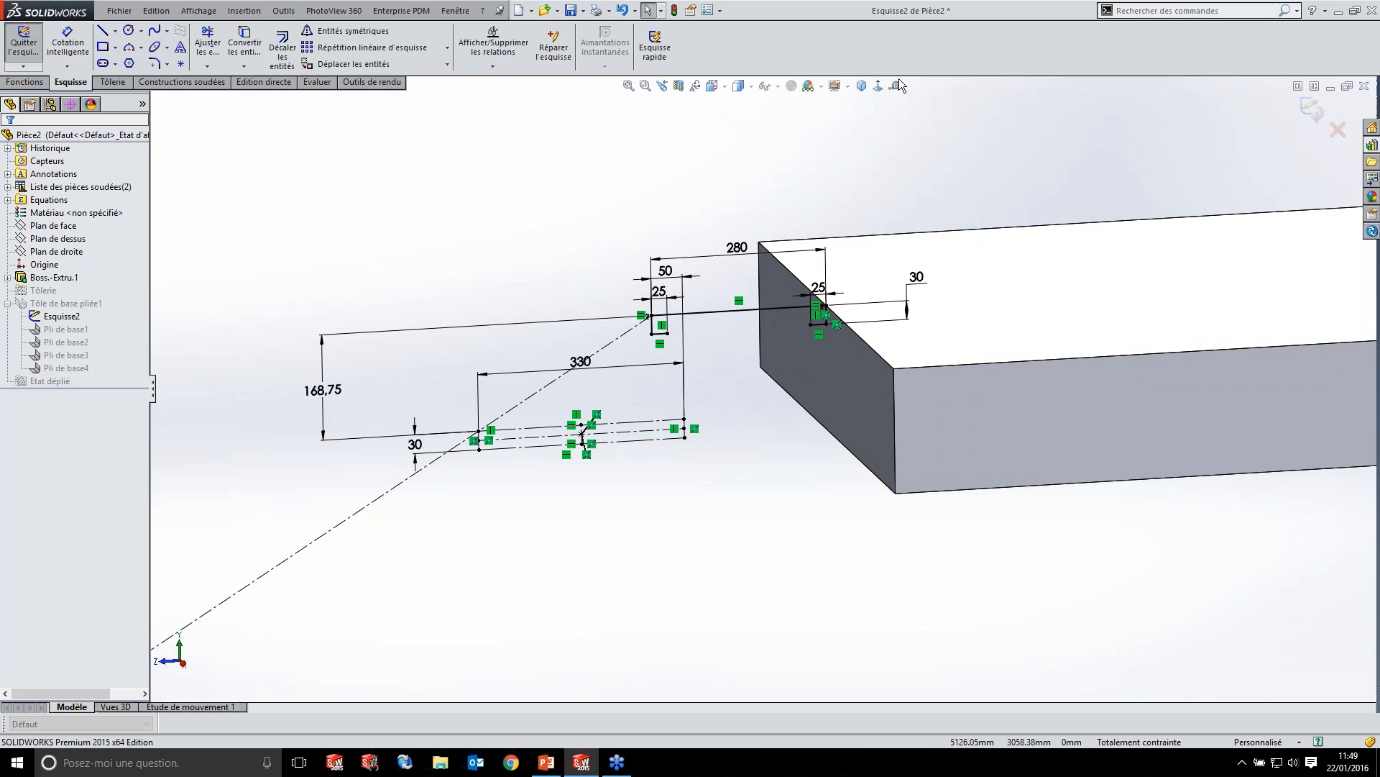
left_click(880, 83)
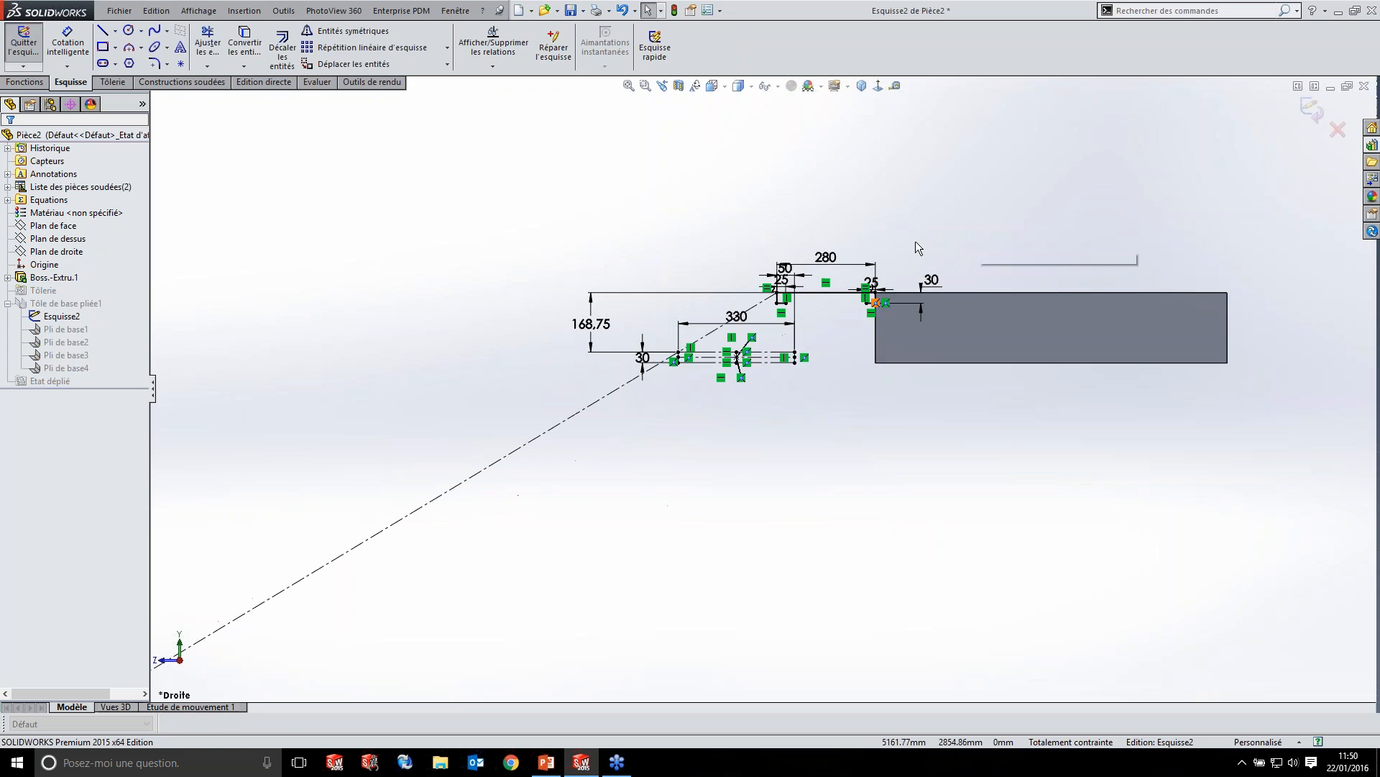
scroll(934, 230, "down", 3)
left_click(68, 43)
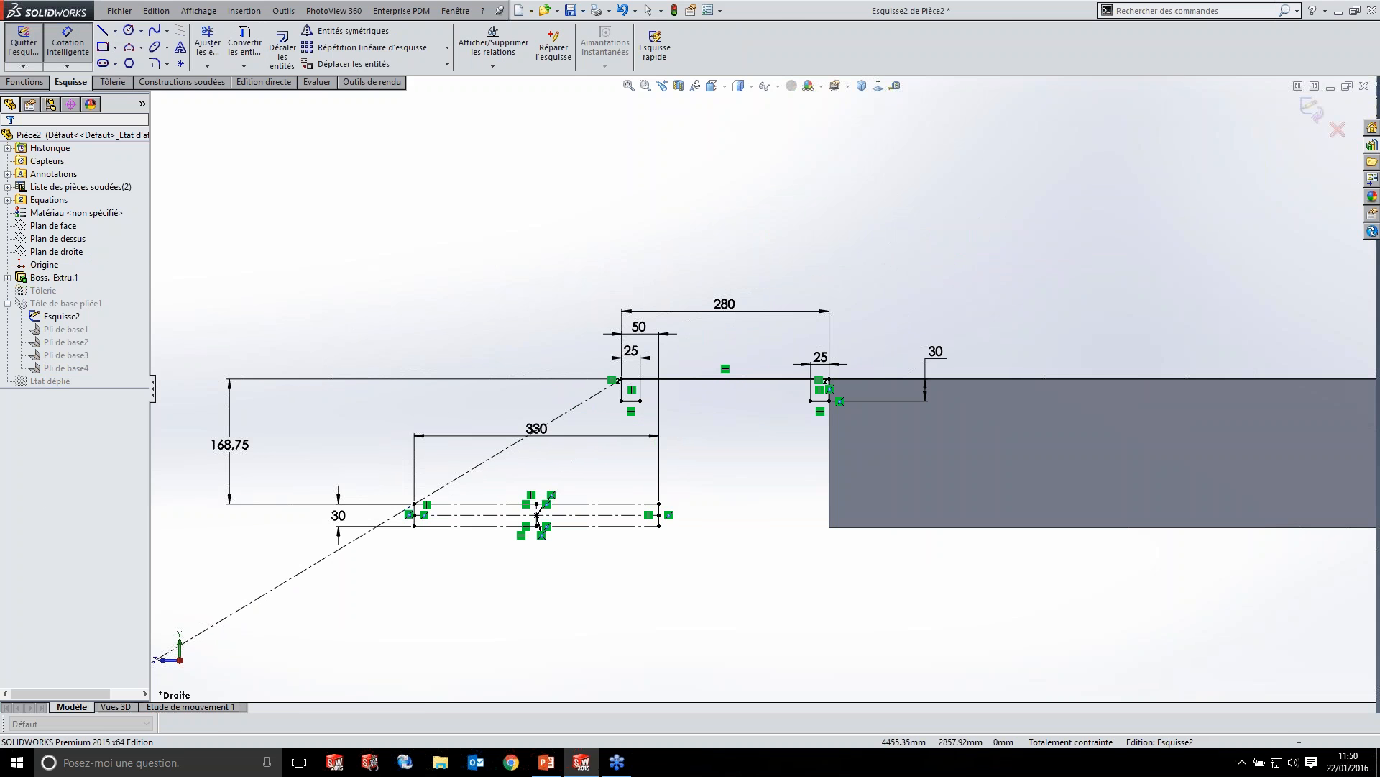
left_click(621, 379)
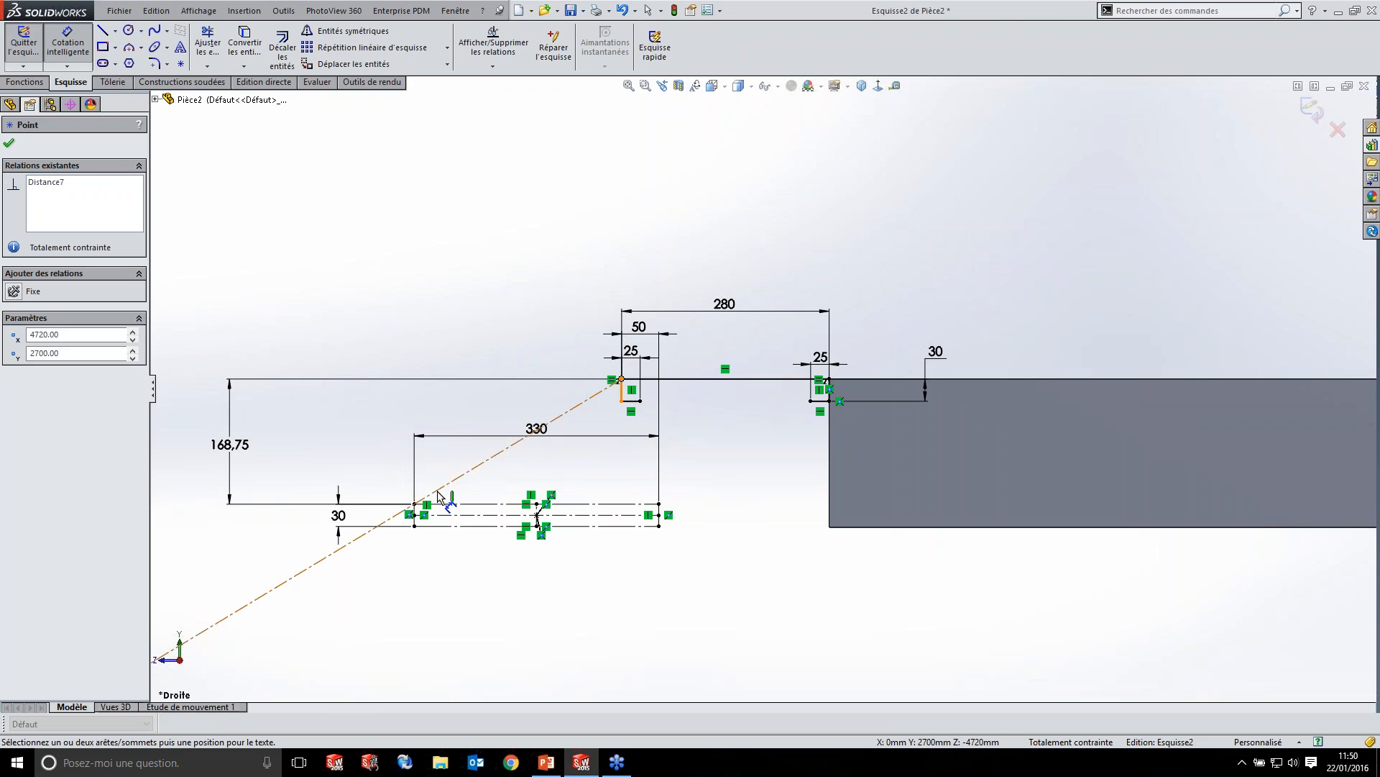
left_click(415, 503)
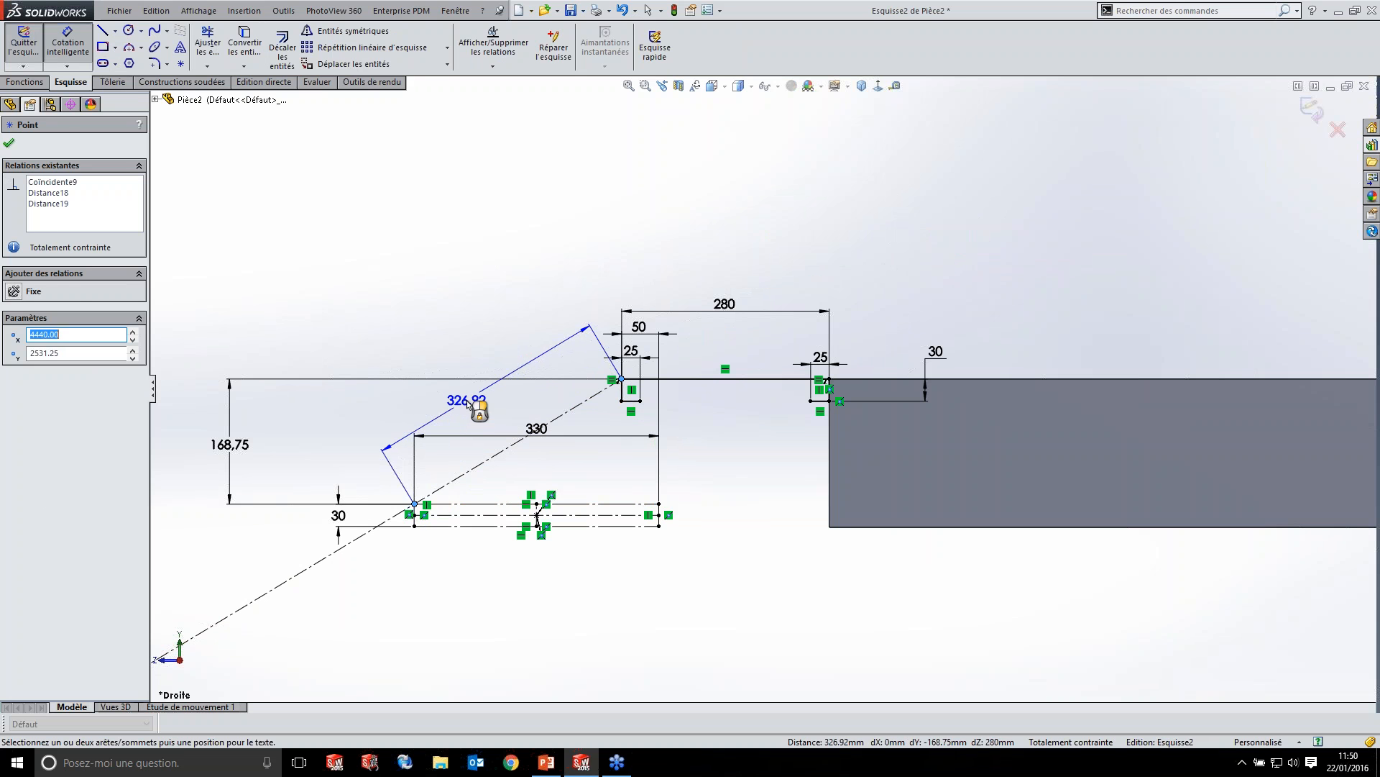
left_click(468, 404)
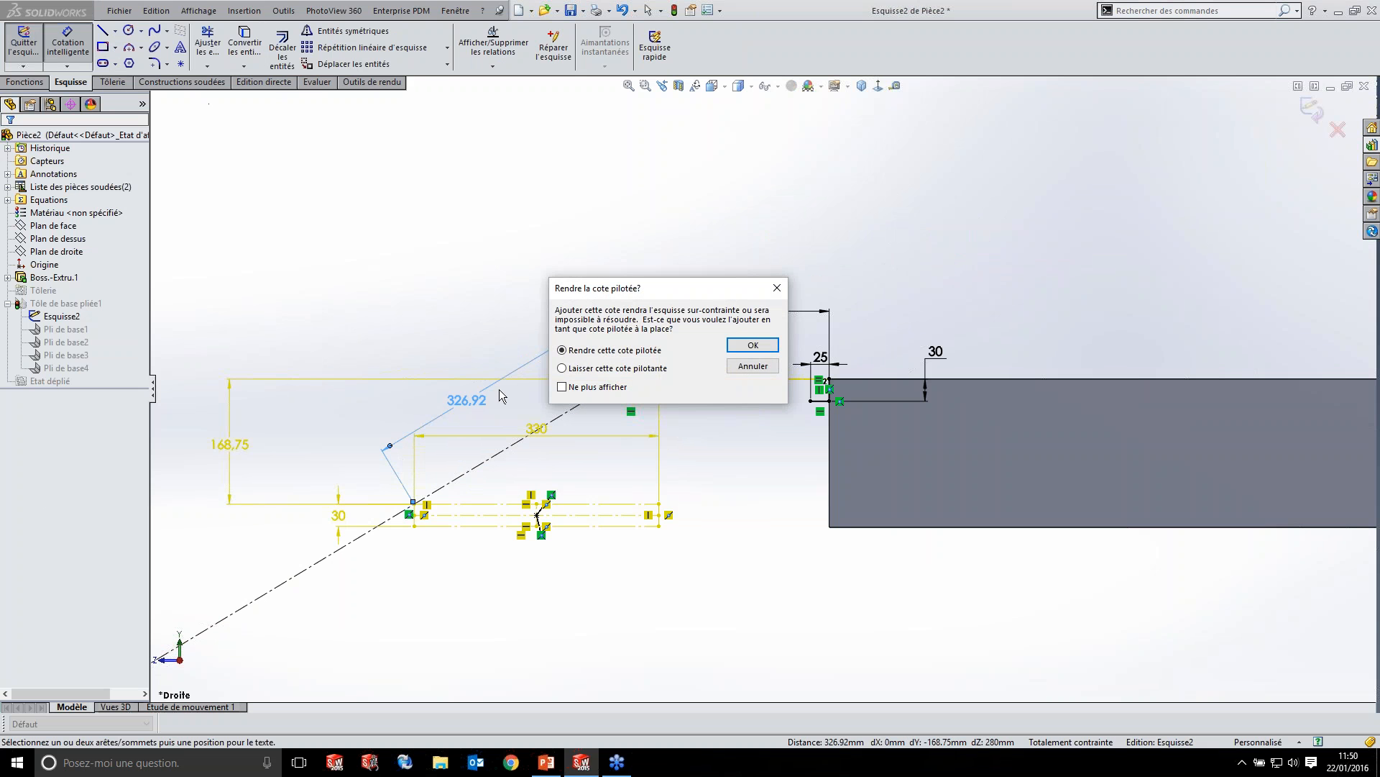
left_click(750, 348)
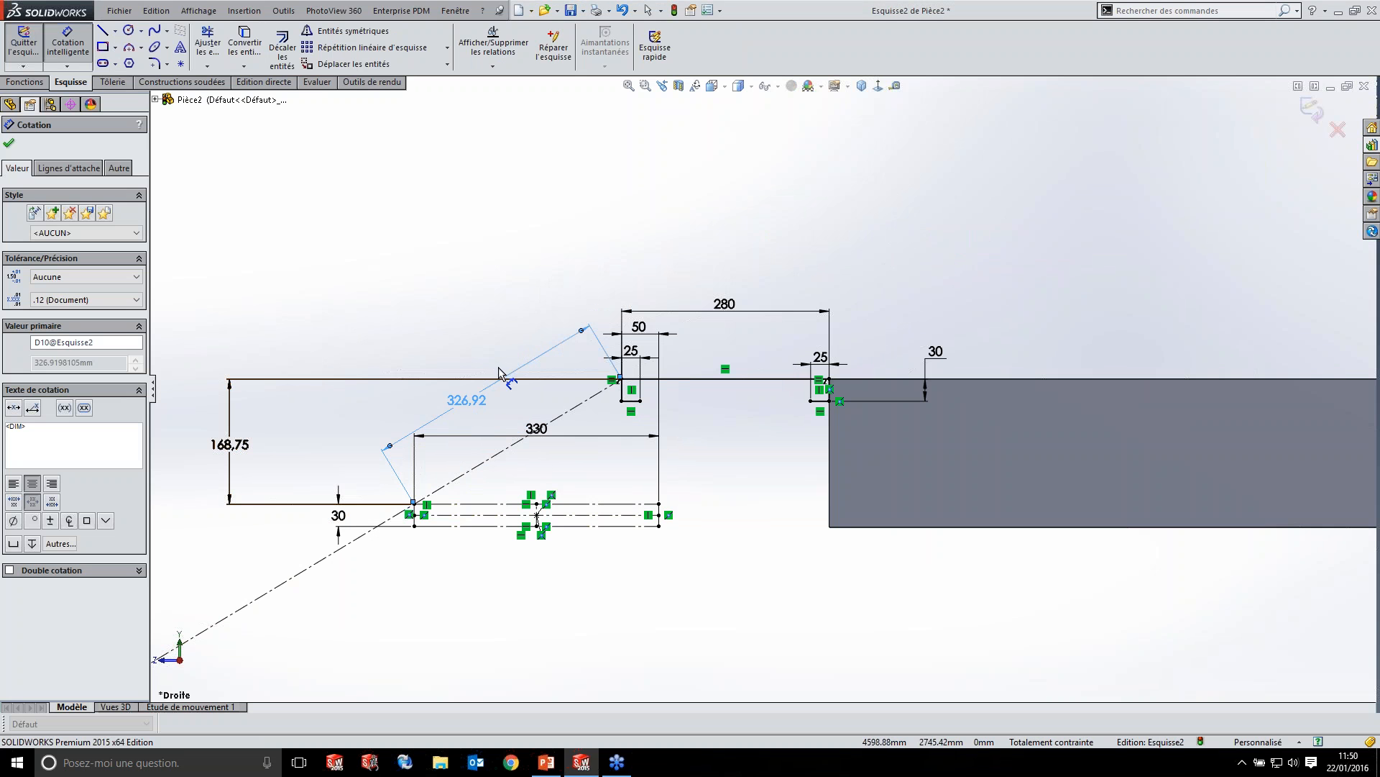
left_click(1071, 186)
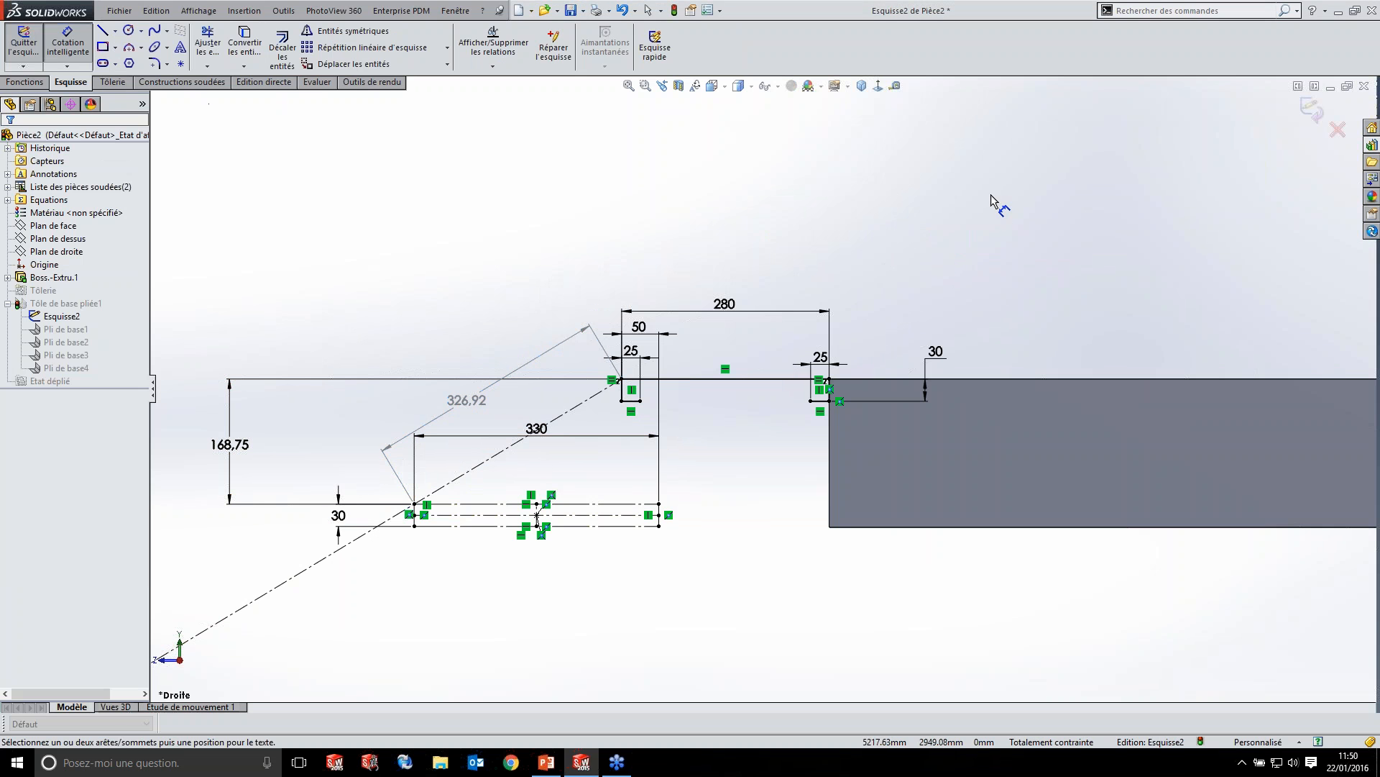
key("ctrl+b")
left_click(48, 317)
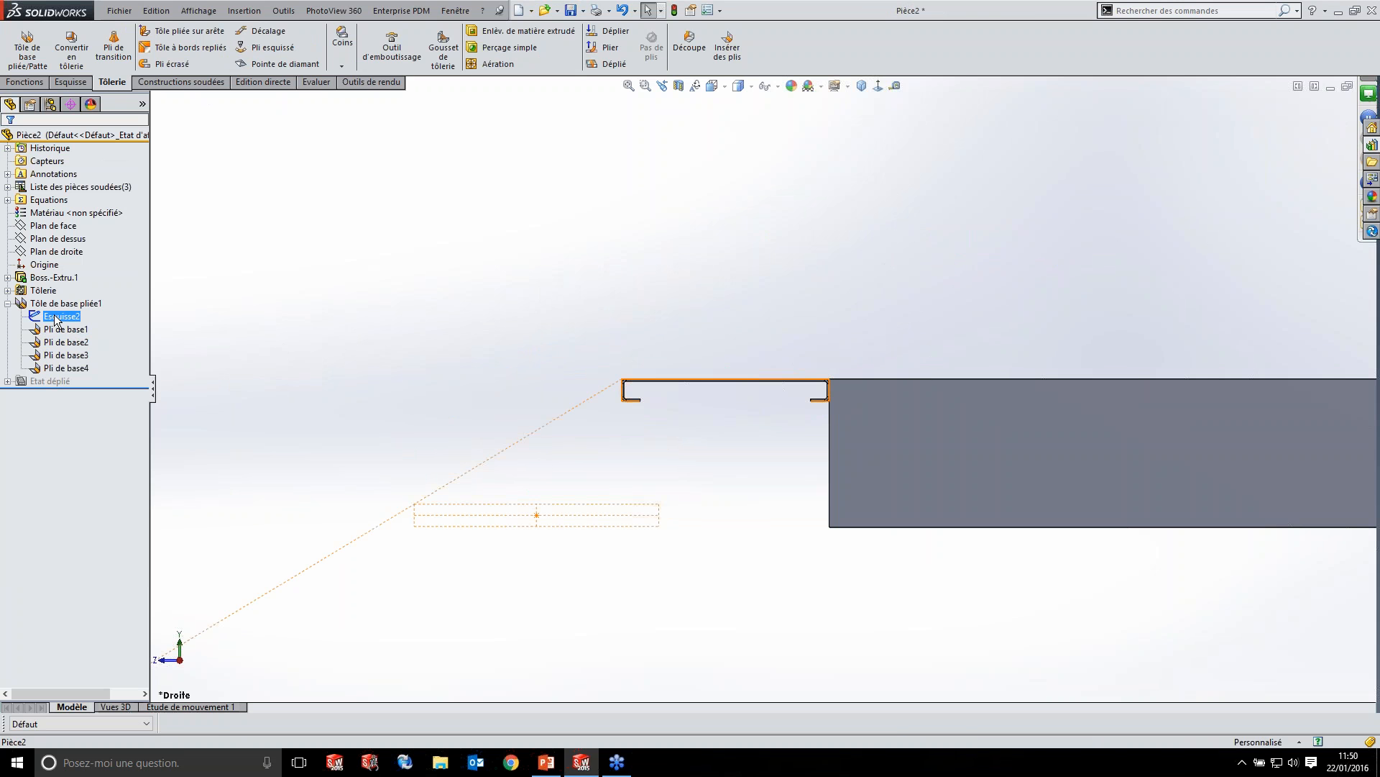
right_click(50, 320)
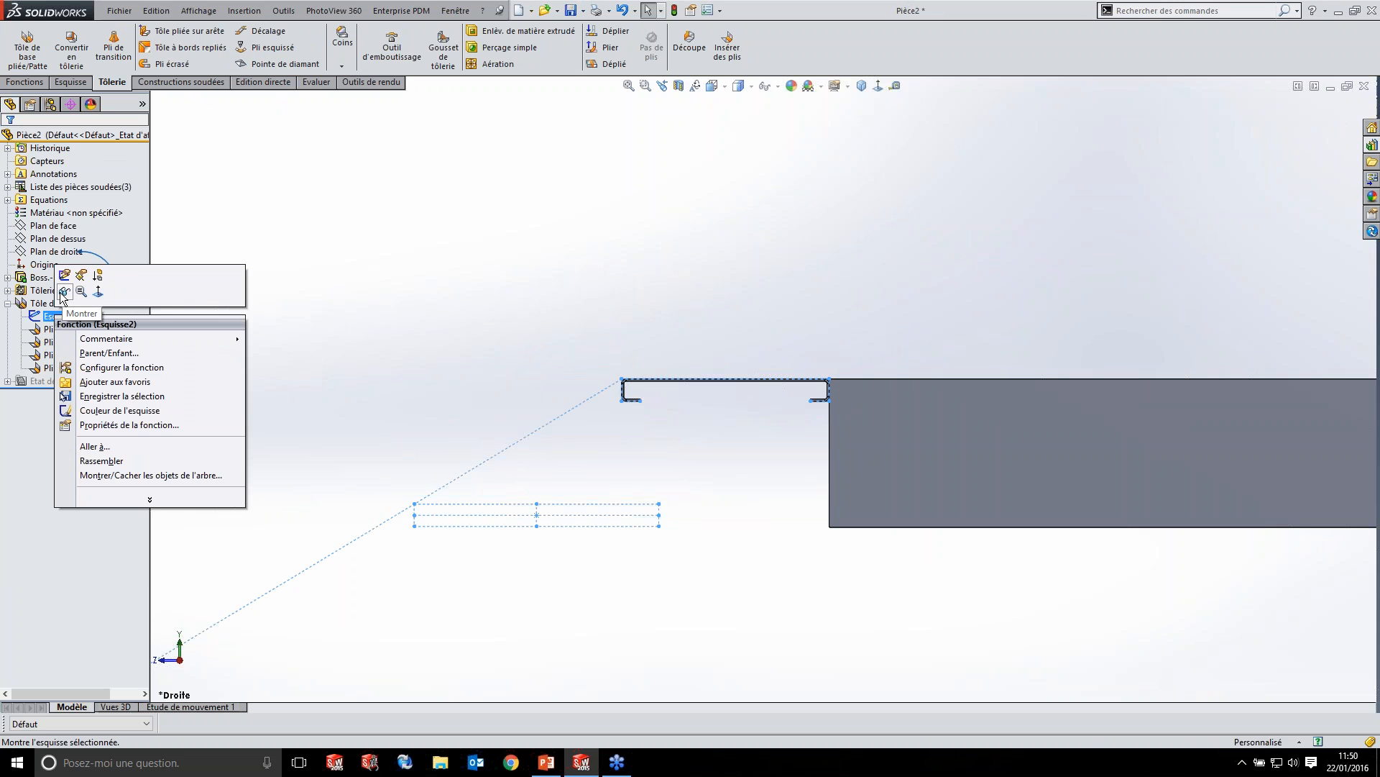
left_click(199, 216)
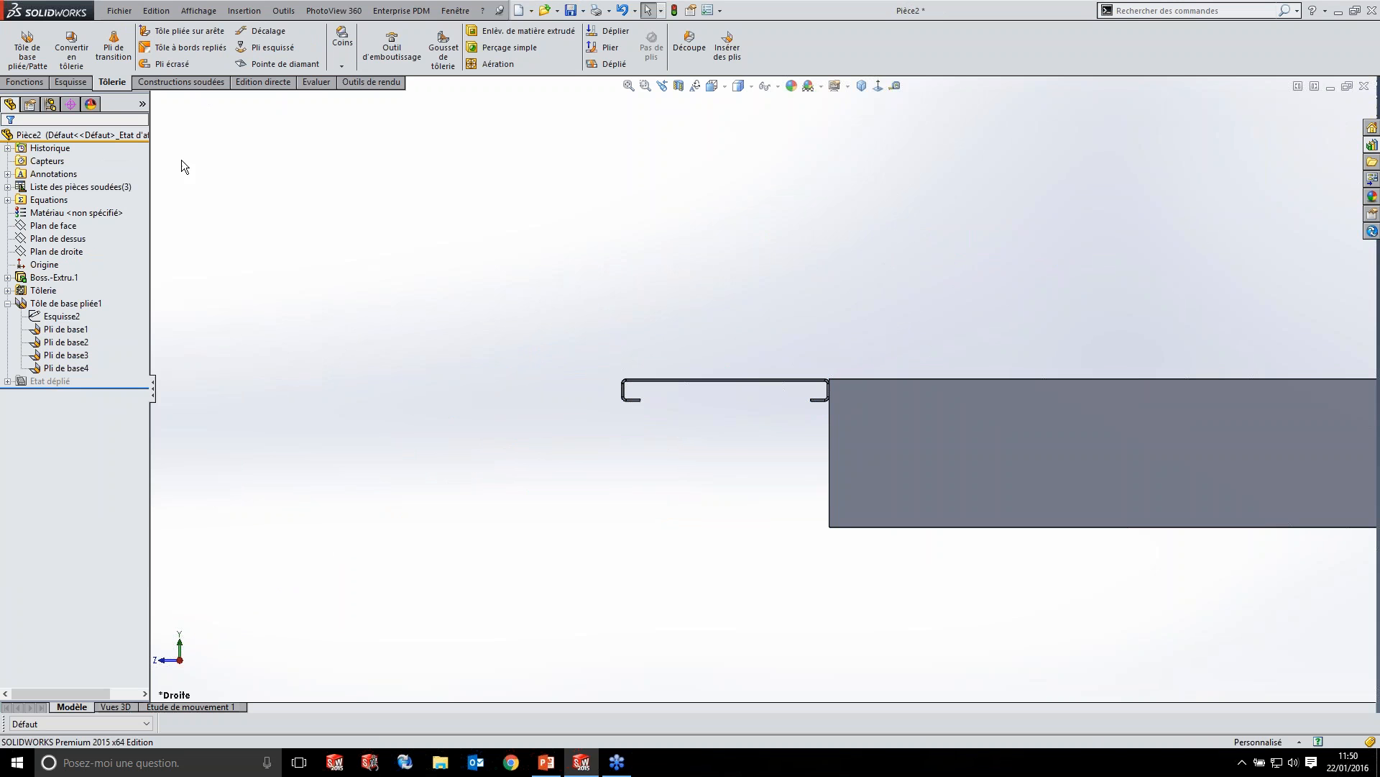
- Expand the visibility states of the planes, bodies and sketches beside the feature tree
left_click(143, 104)
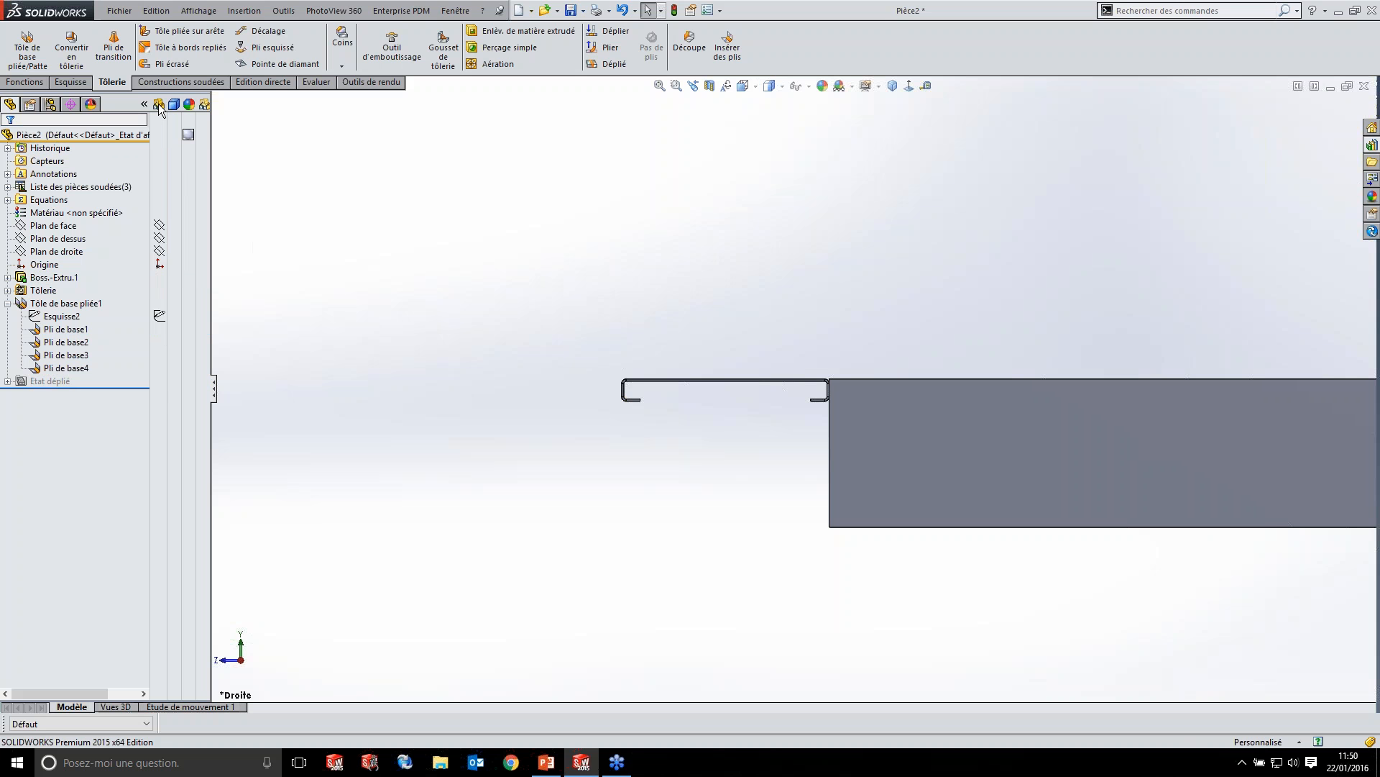
left_click(56, 251)
left_click(159, 316)
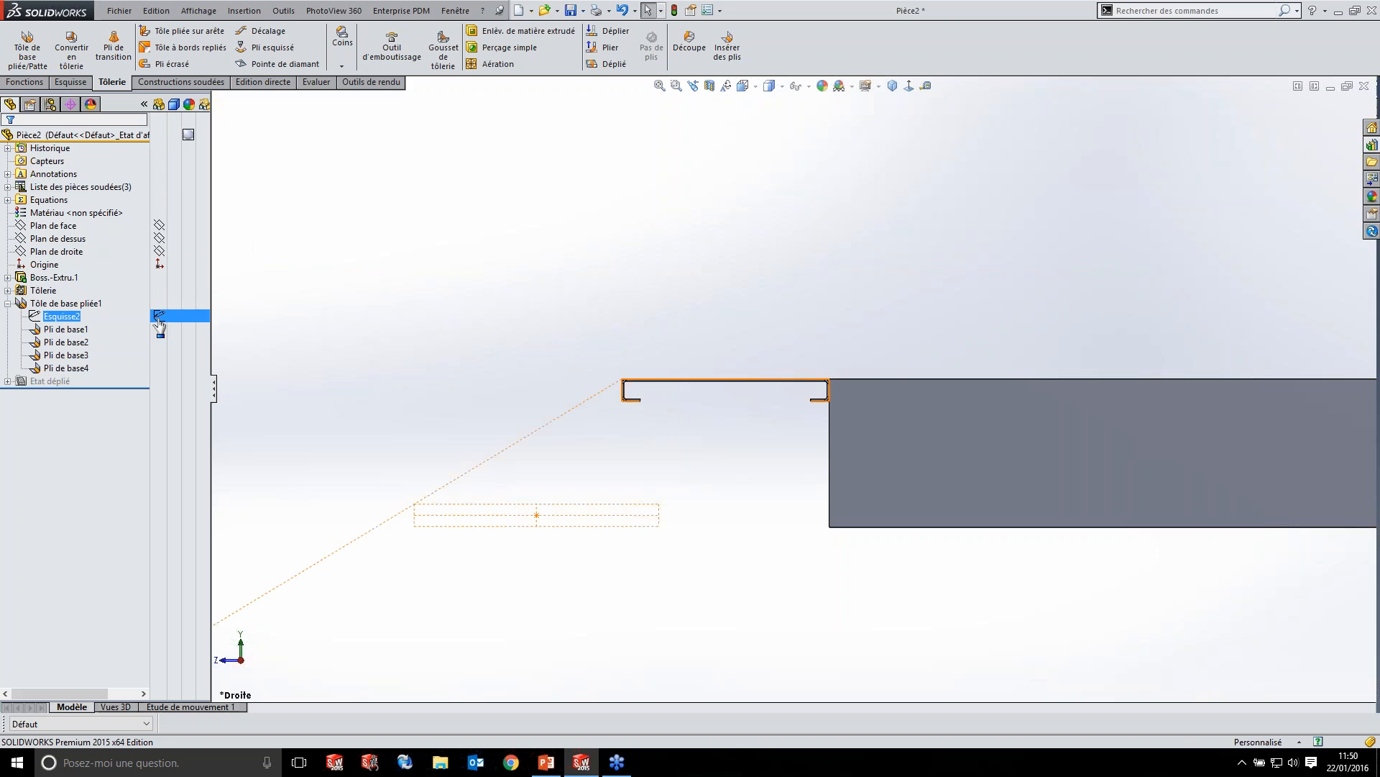
left_click(165, 368)
left_click(159, 318)
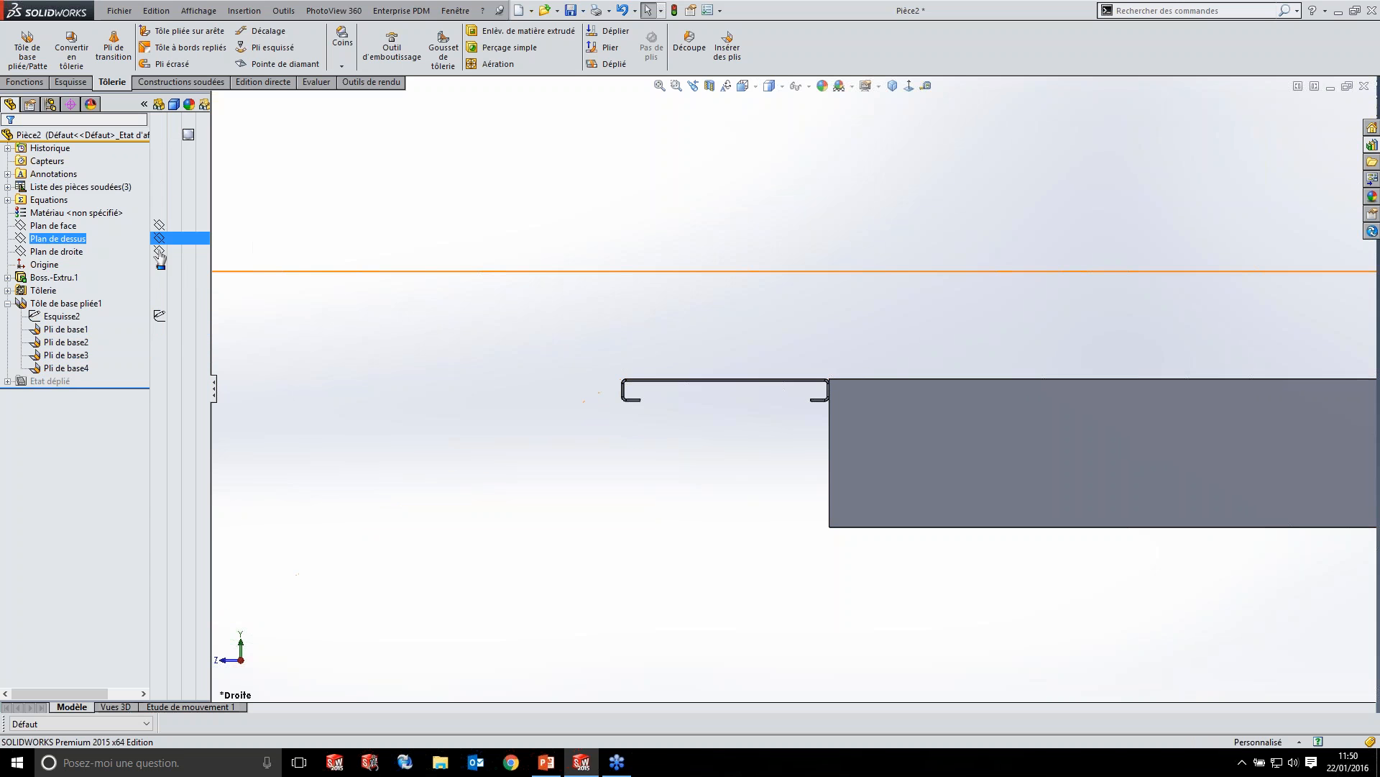
- Expand the cut list, try hiding and showing the lower and upper slab bodies, and collapse the list again
left_click(8, 187)
left_click(21, 201)
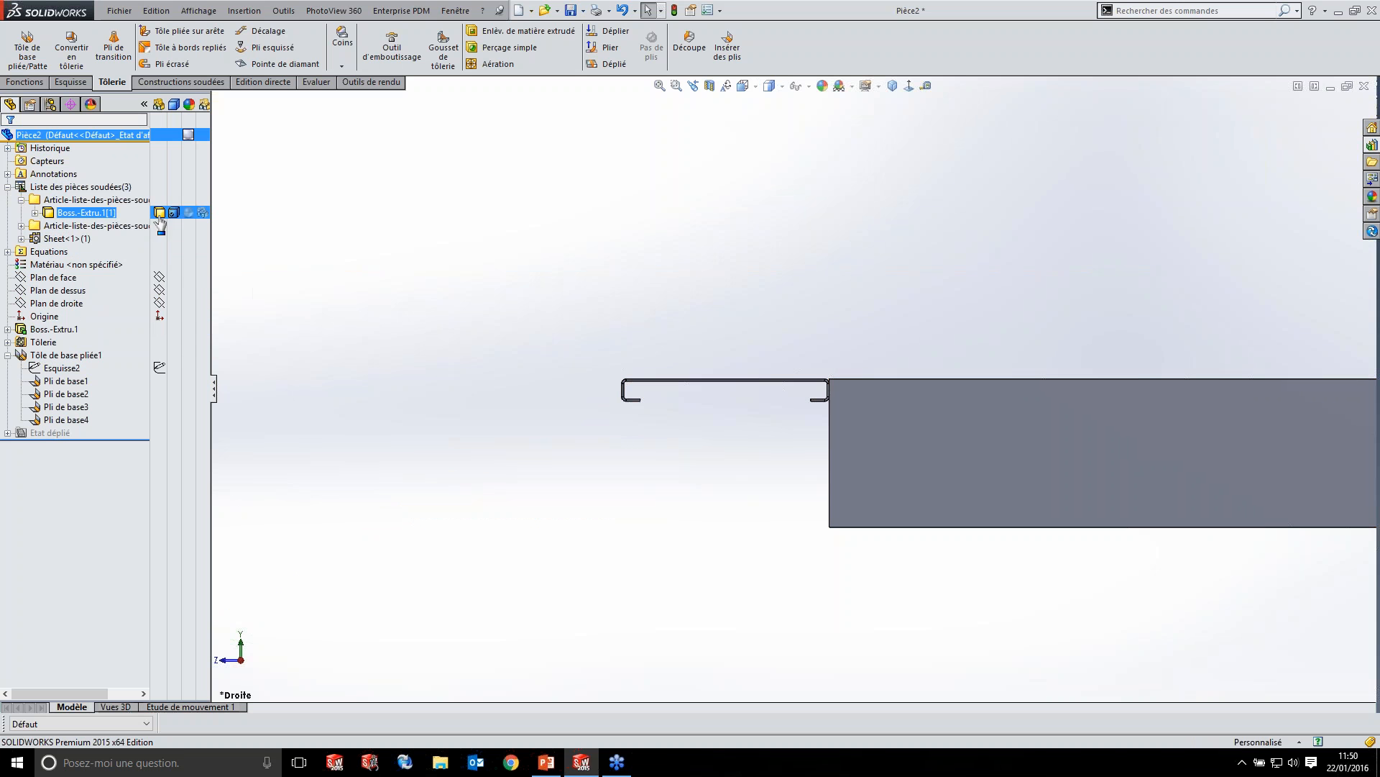
left_click(159, 214)
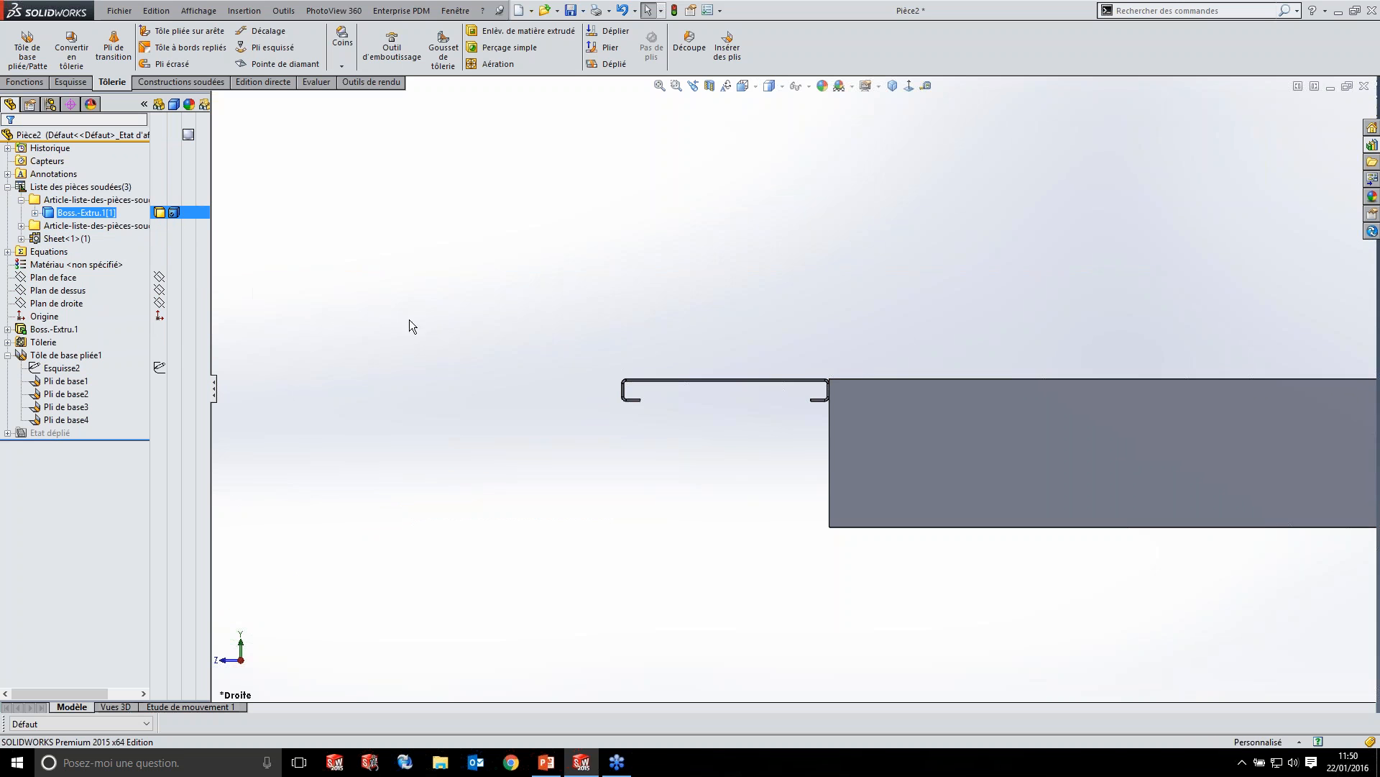
scroll(560, 445, "up", 6)
scroll(559, 606, "up", 3)
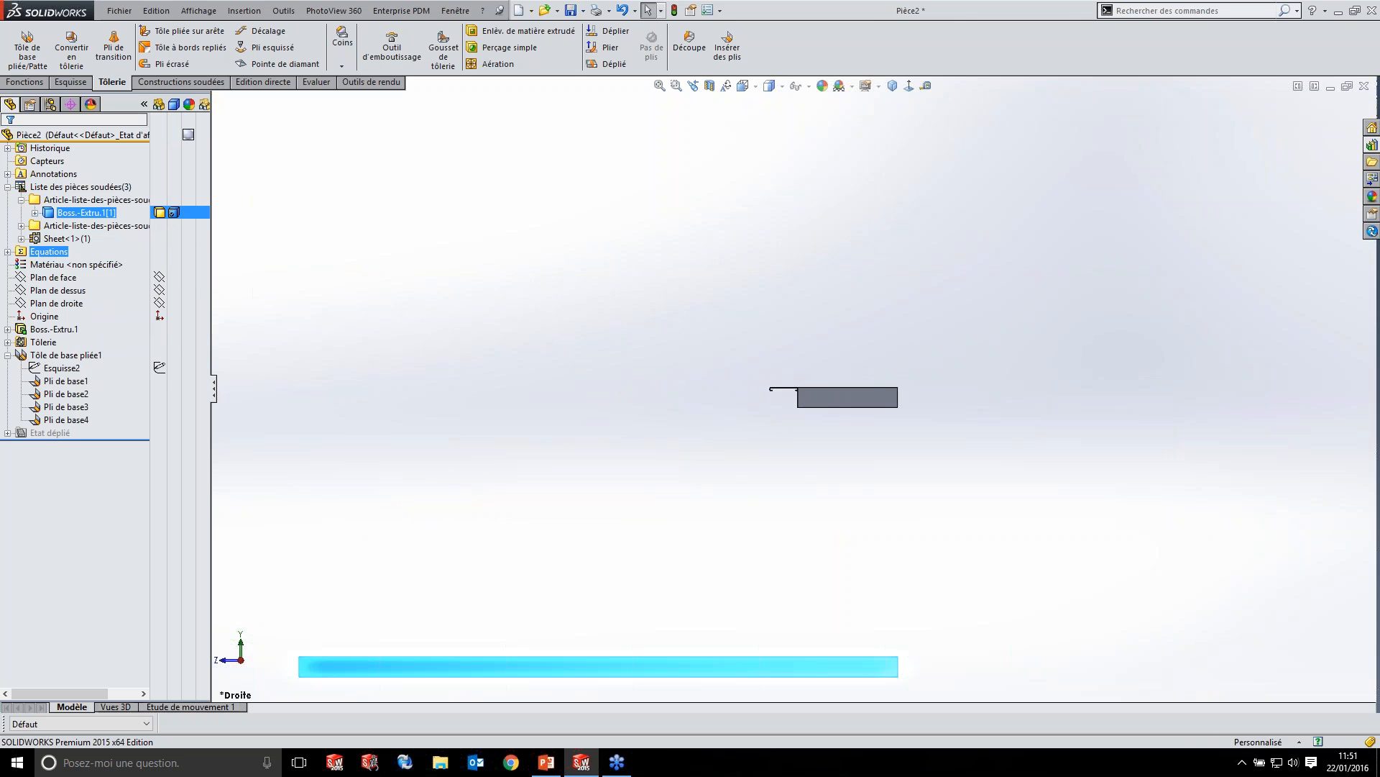
left_click(21, 226)
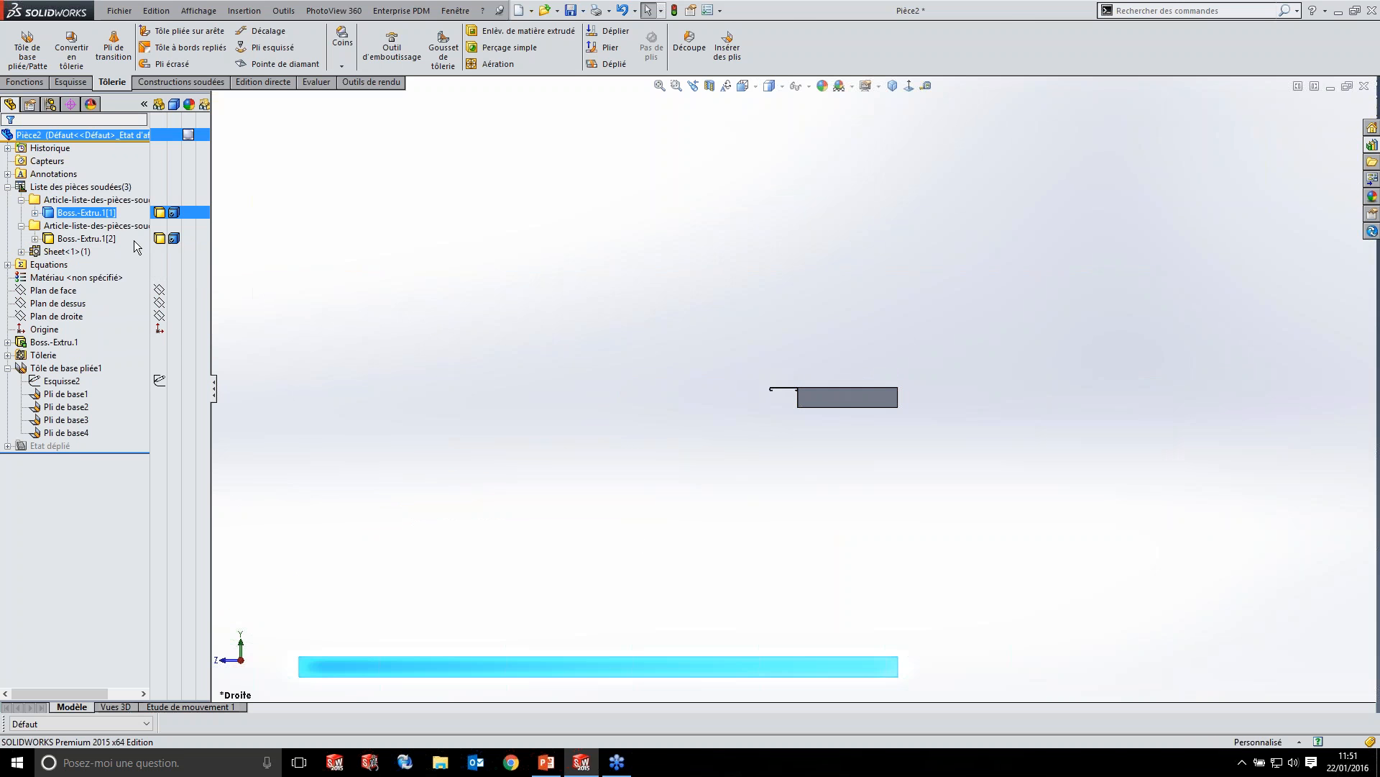
left_click(159, 239)
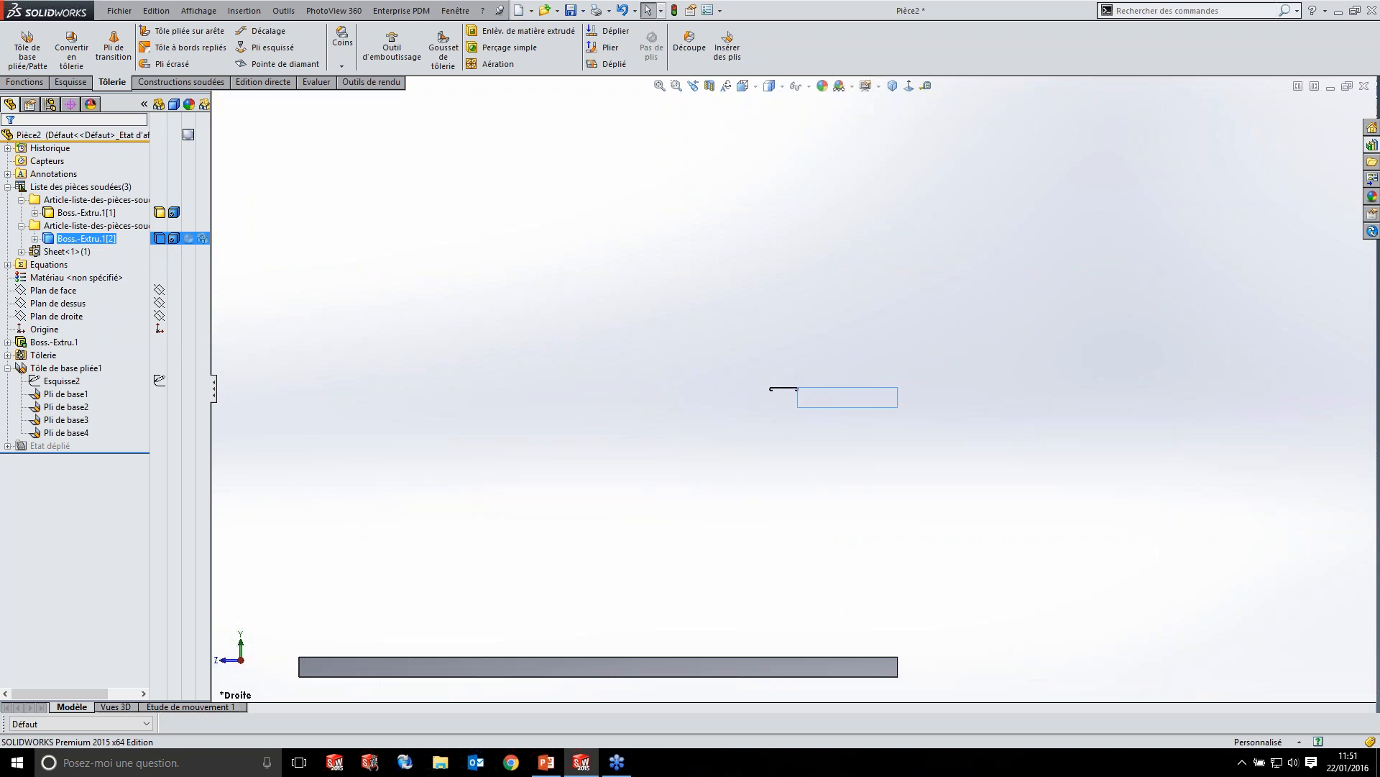
left_click(159, 239)
left_click(159, 214)
left_click(160, 214)
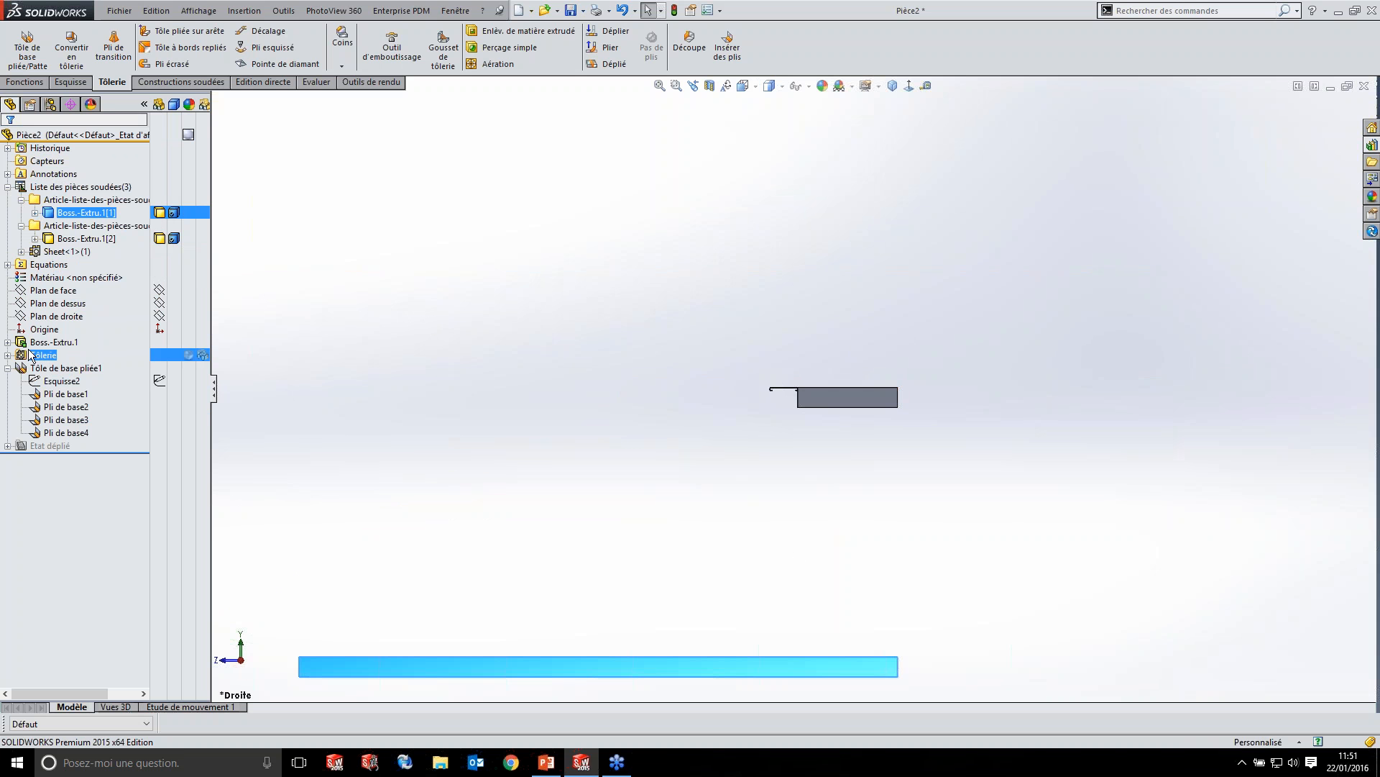
left_click(22, 225)
left_click(22, 201)
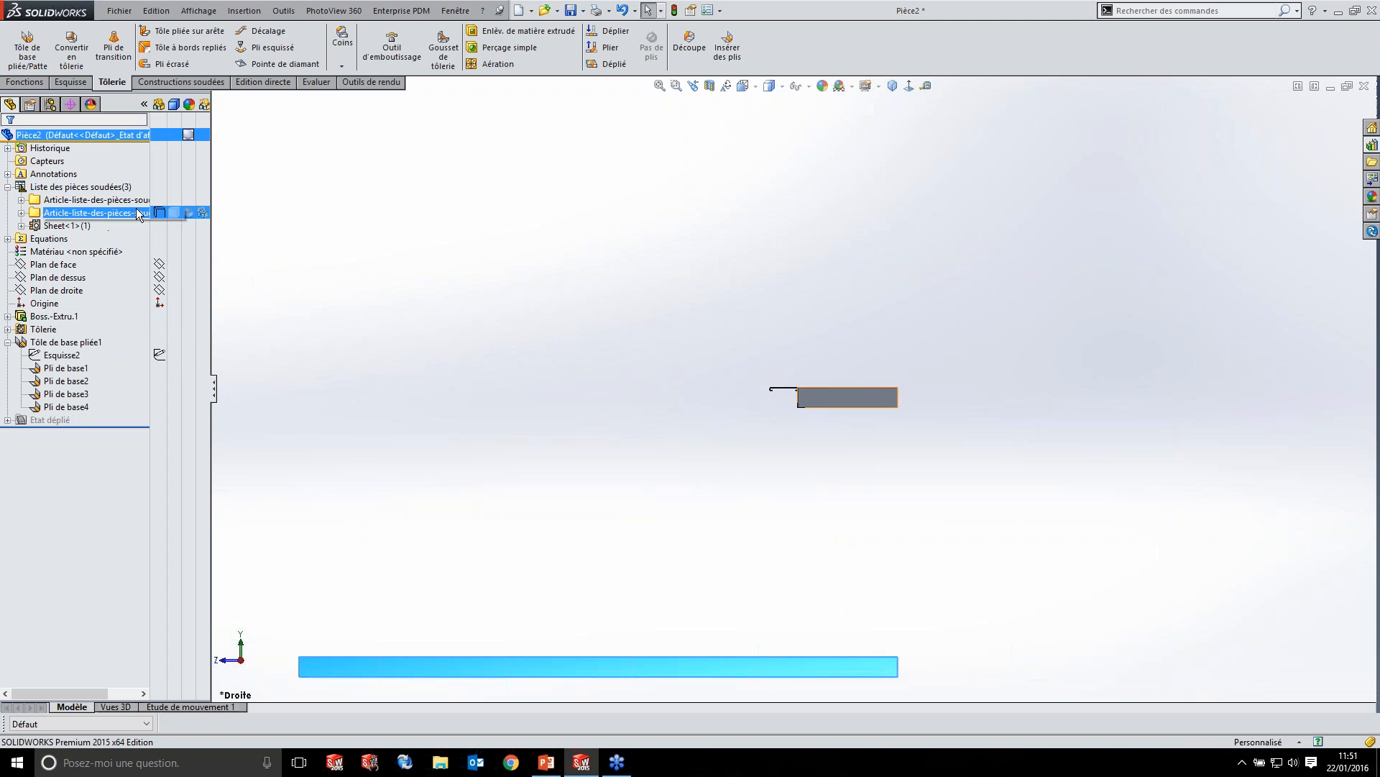
left_click(583, 424)
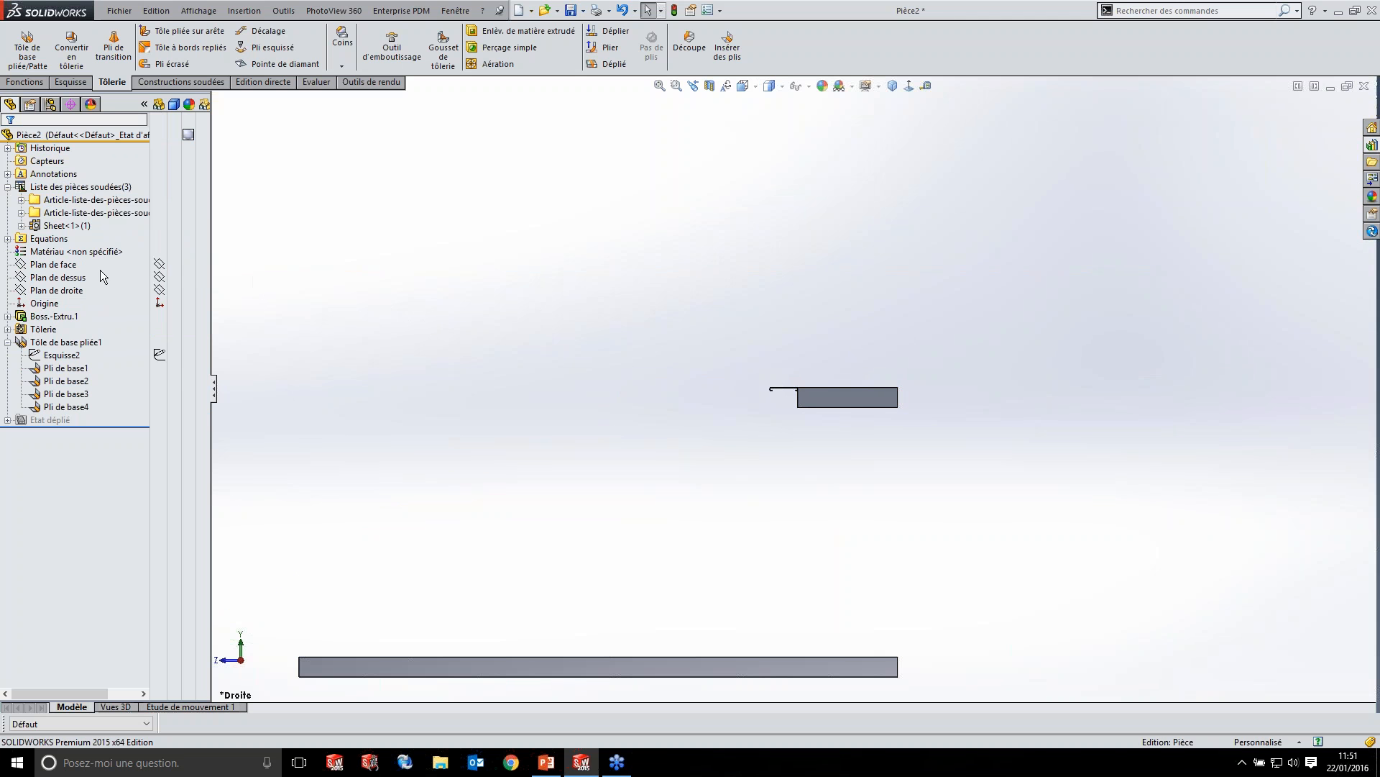
left_click(7, 187)
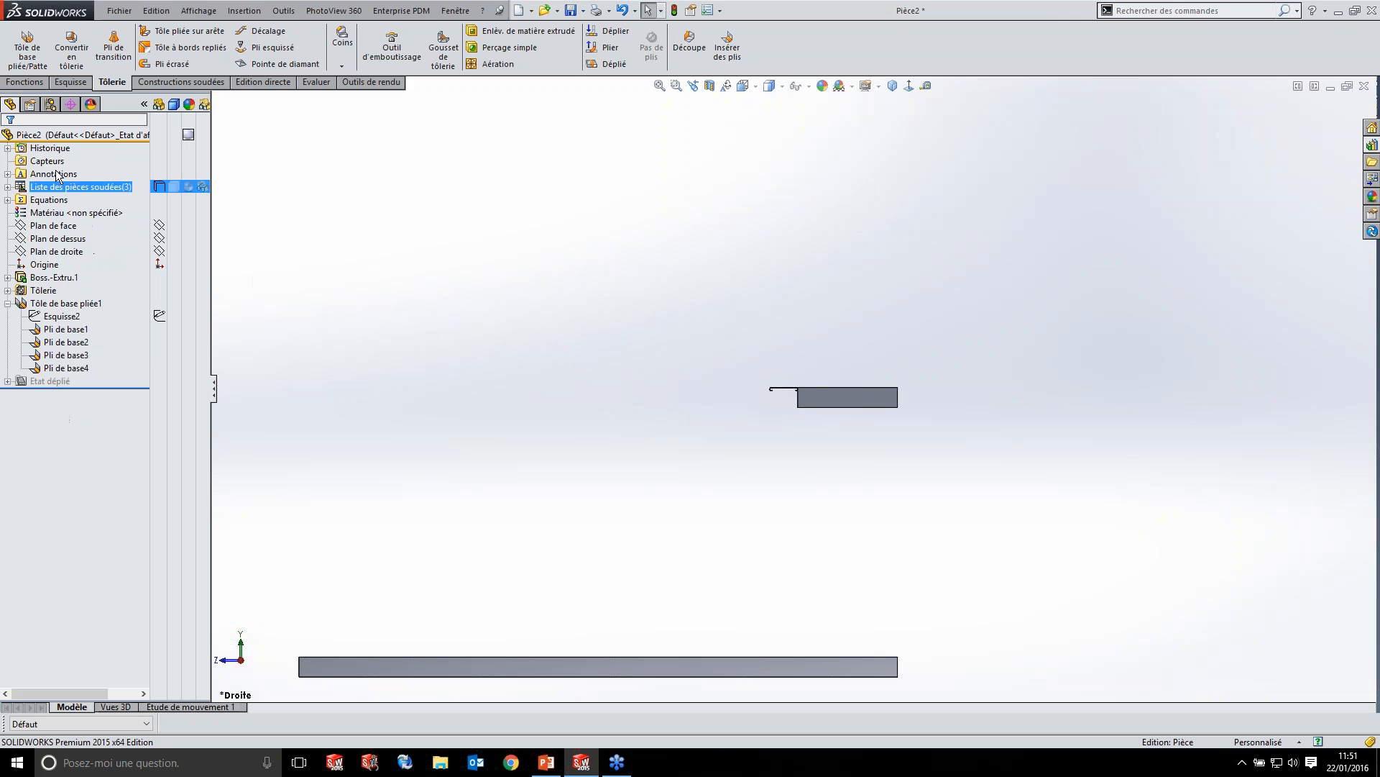
- Show the base flange's sketch in the model and bring up the sketch tools
left_click(158, 330)
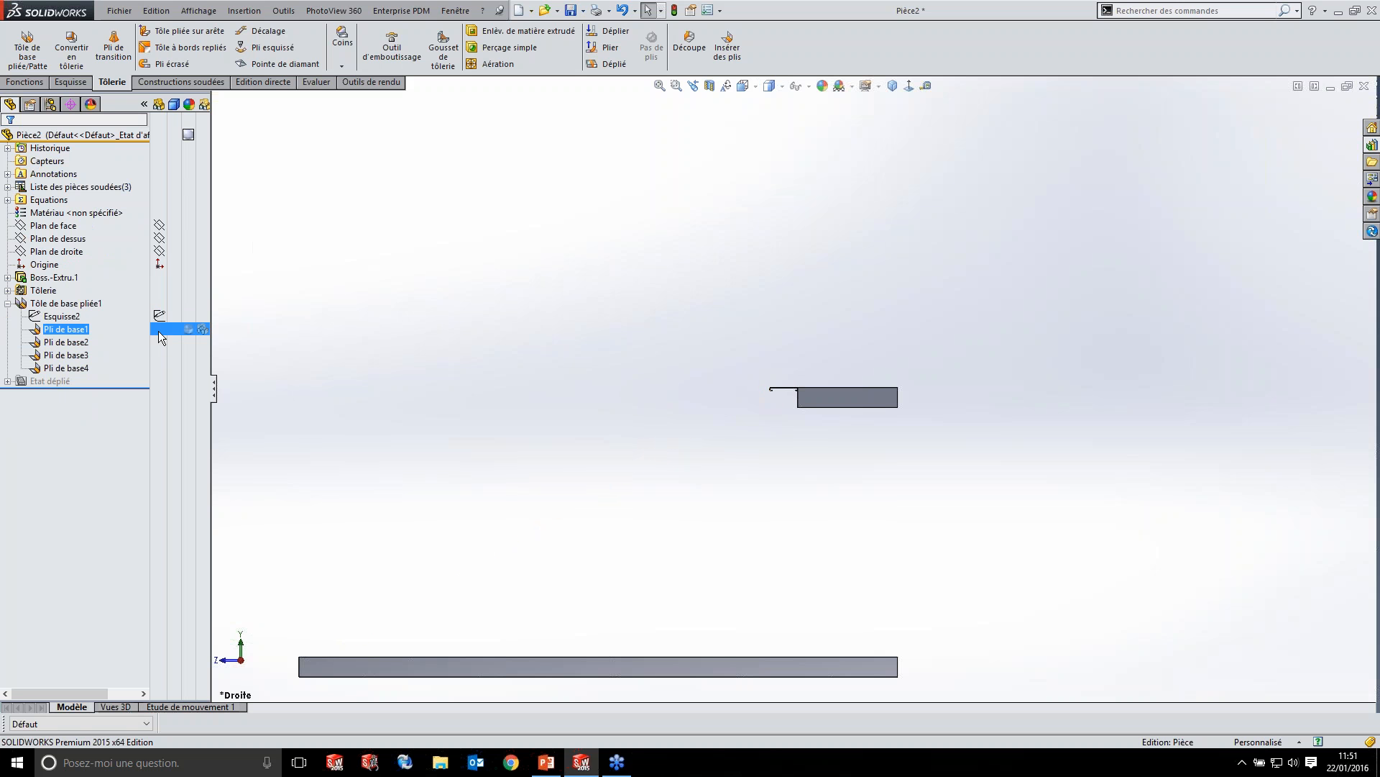
left_click(7, 304)
left_click(7, 304)
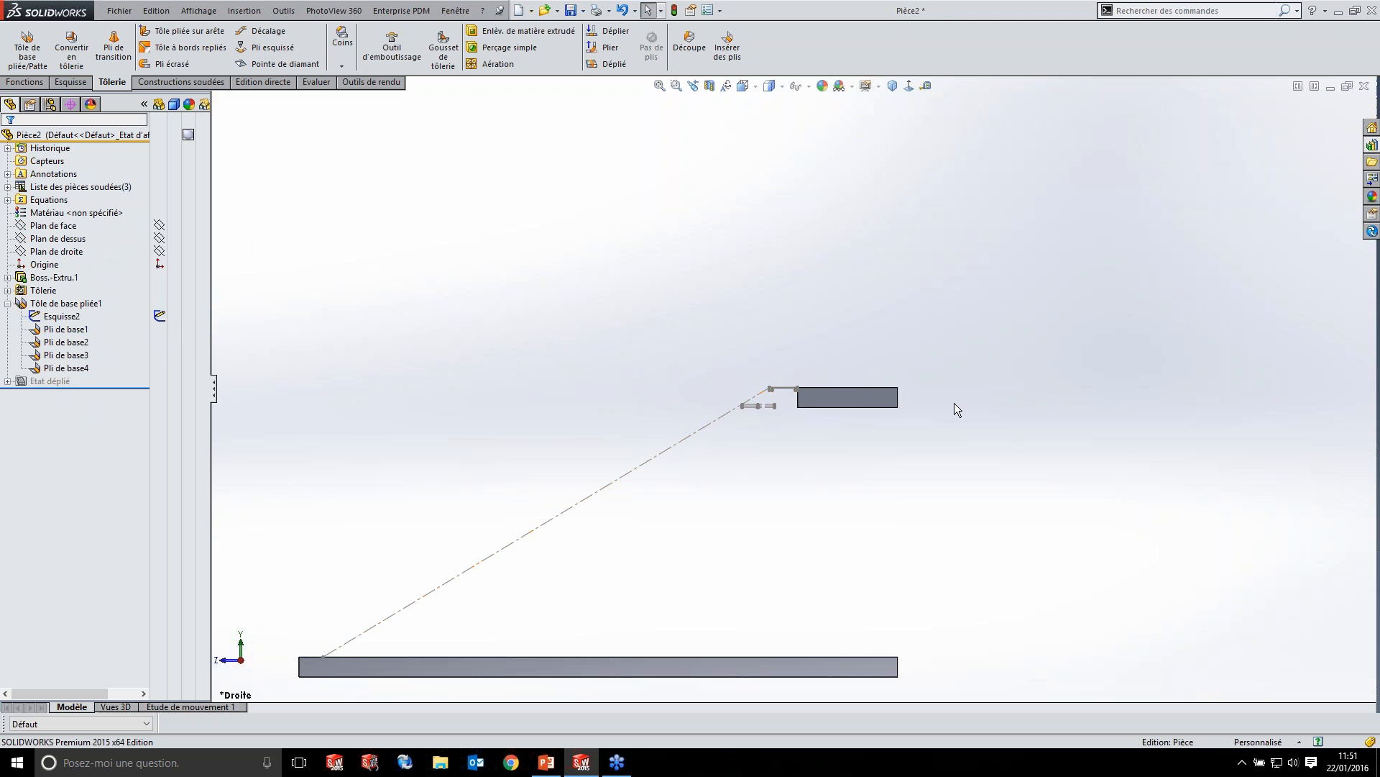
scroll(955, 410, "down", 5)
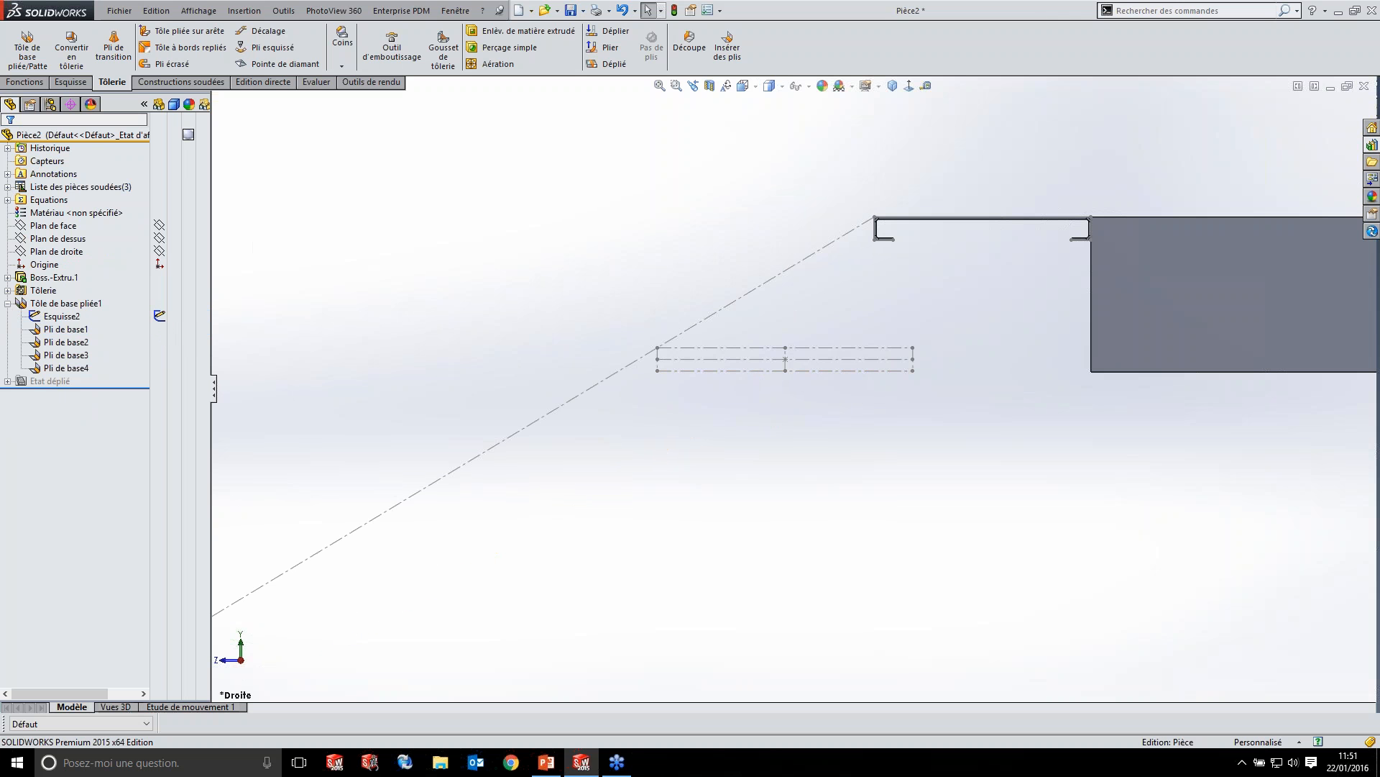
scroll(838, 364, "down", 3)
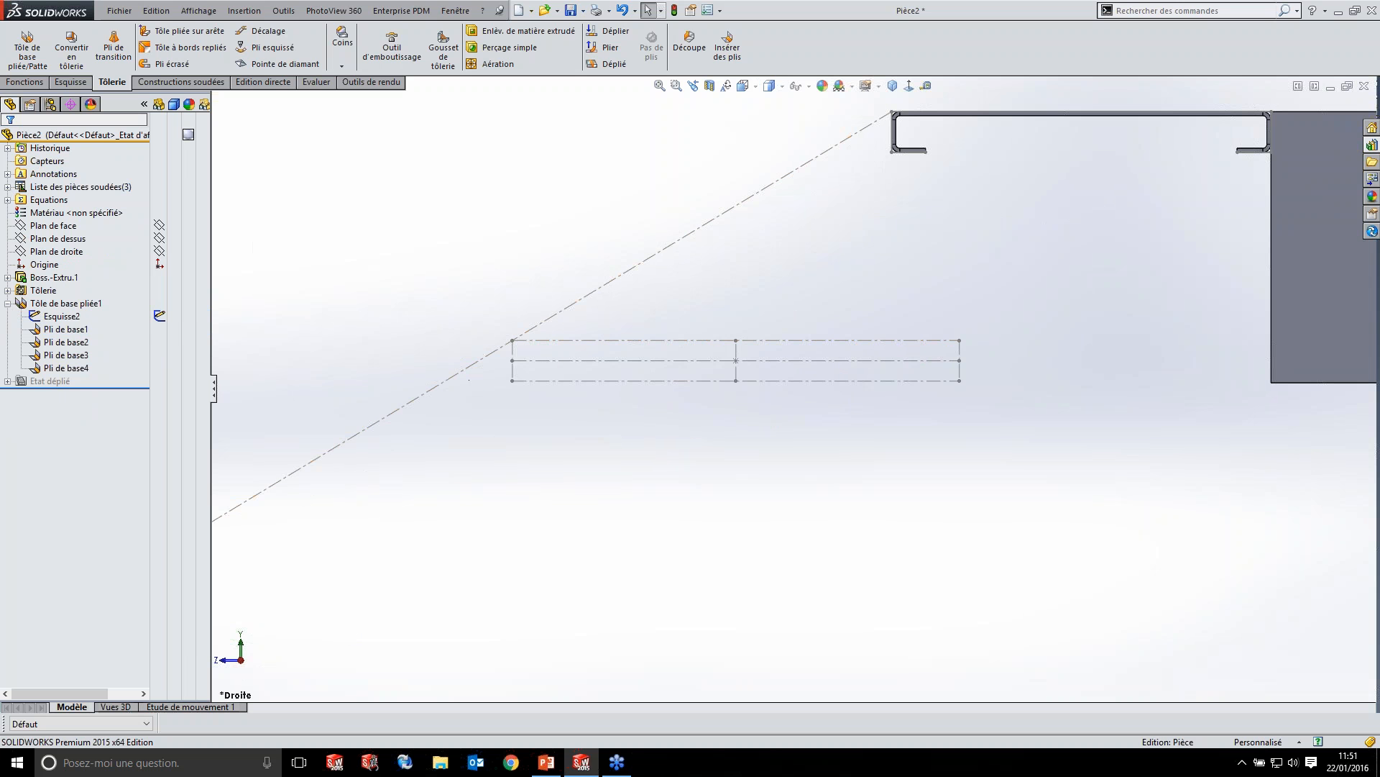
left_click(71, 83)
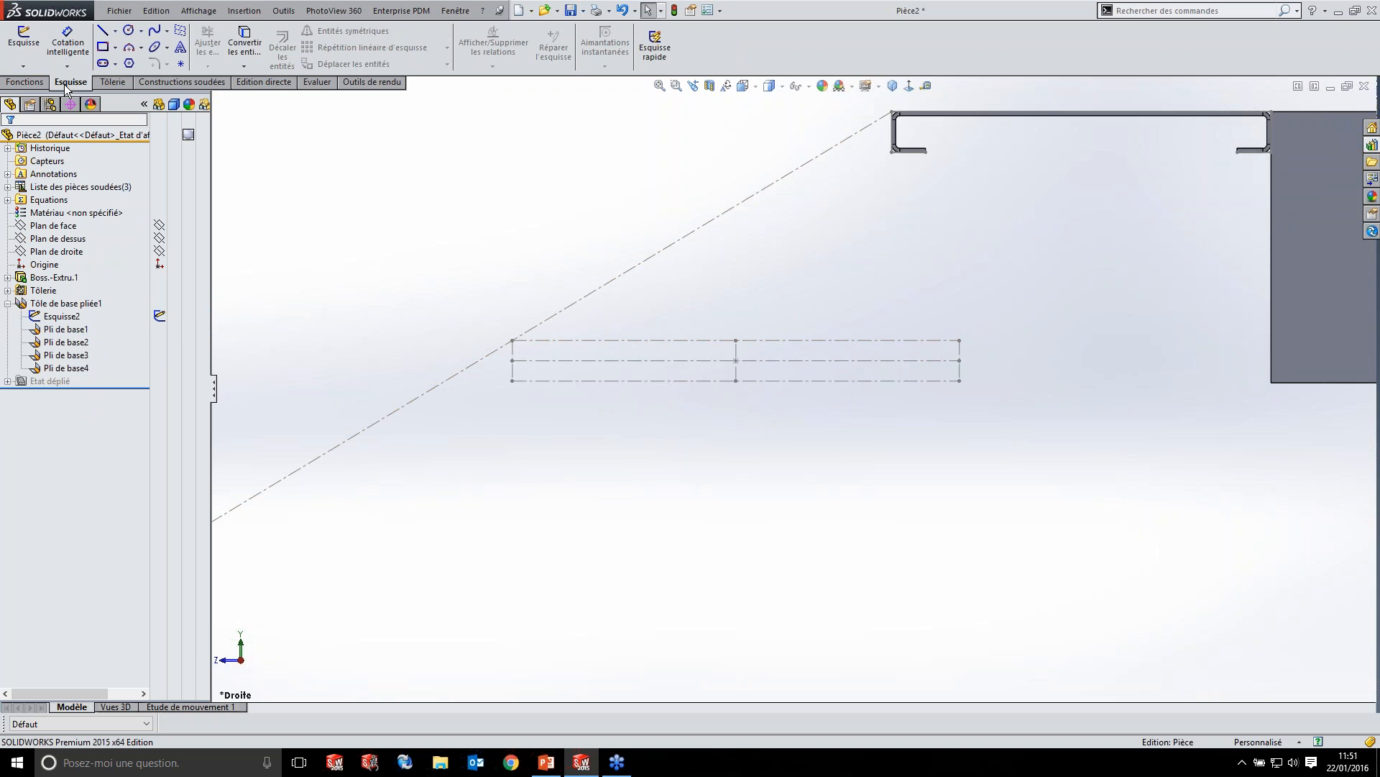
- Start a sketch on the right plane and convert the construction rectangle's front, top and rear edges into sketch lines
left_click(58, 251)
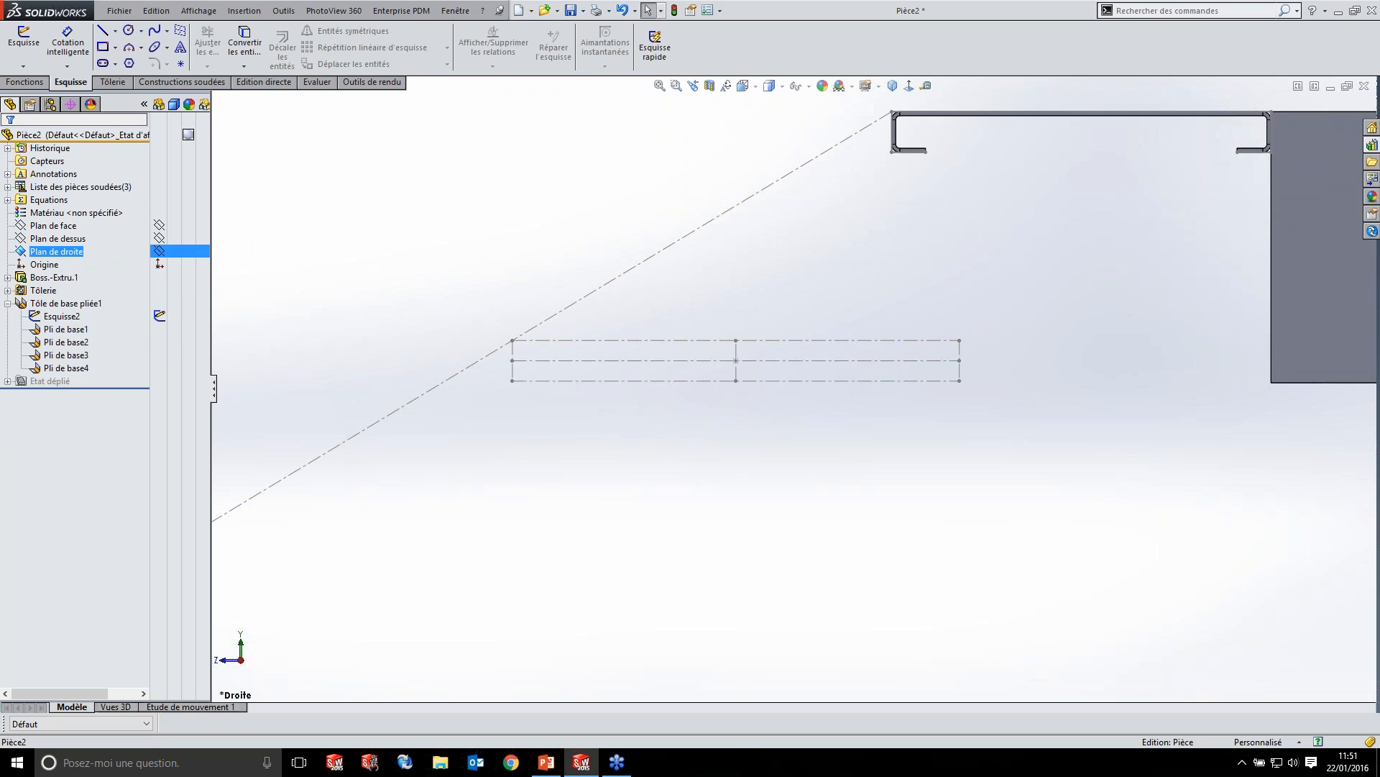
scroll(398, 268, "up", 11)
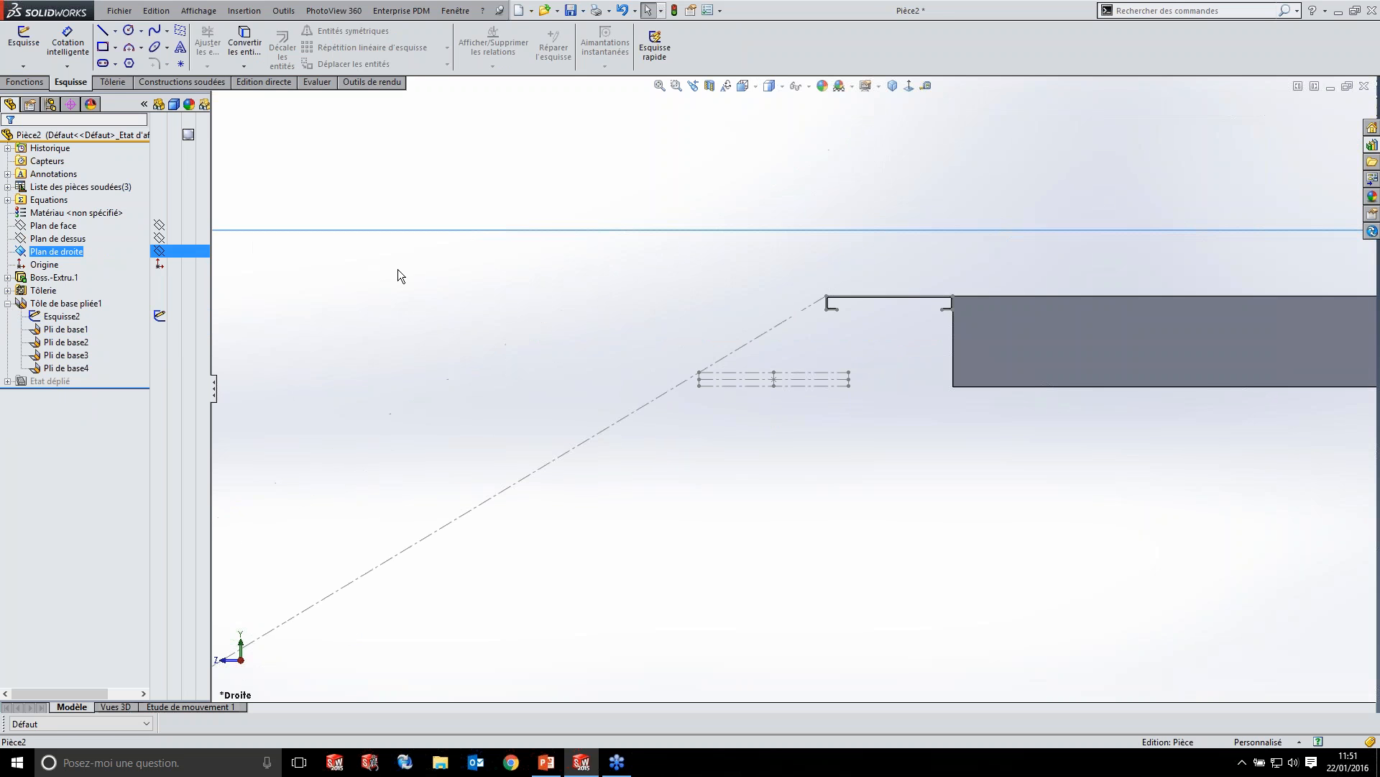
left_click(24, 43)
scroll(724, 354, "down", 5)
scroll(789, 331, "down", 5)
left_click(384, 400)
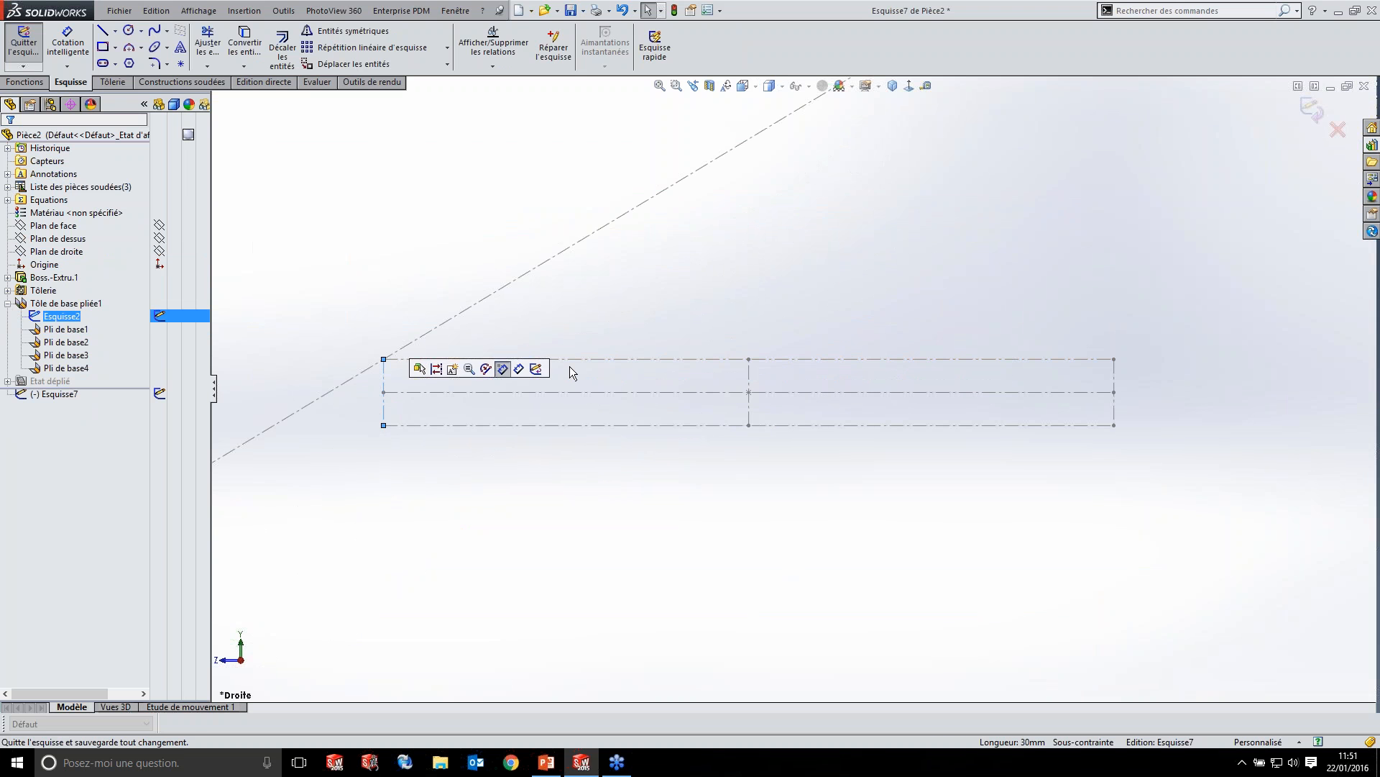
left_click(624, 359, "ctrl")
left_click(1112, 412, "ctrl")
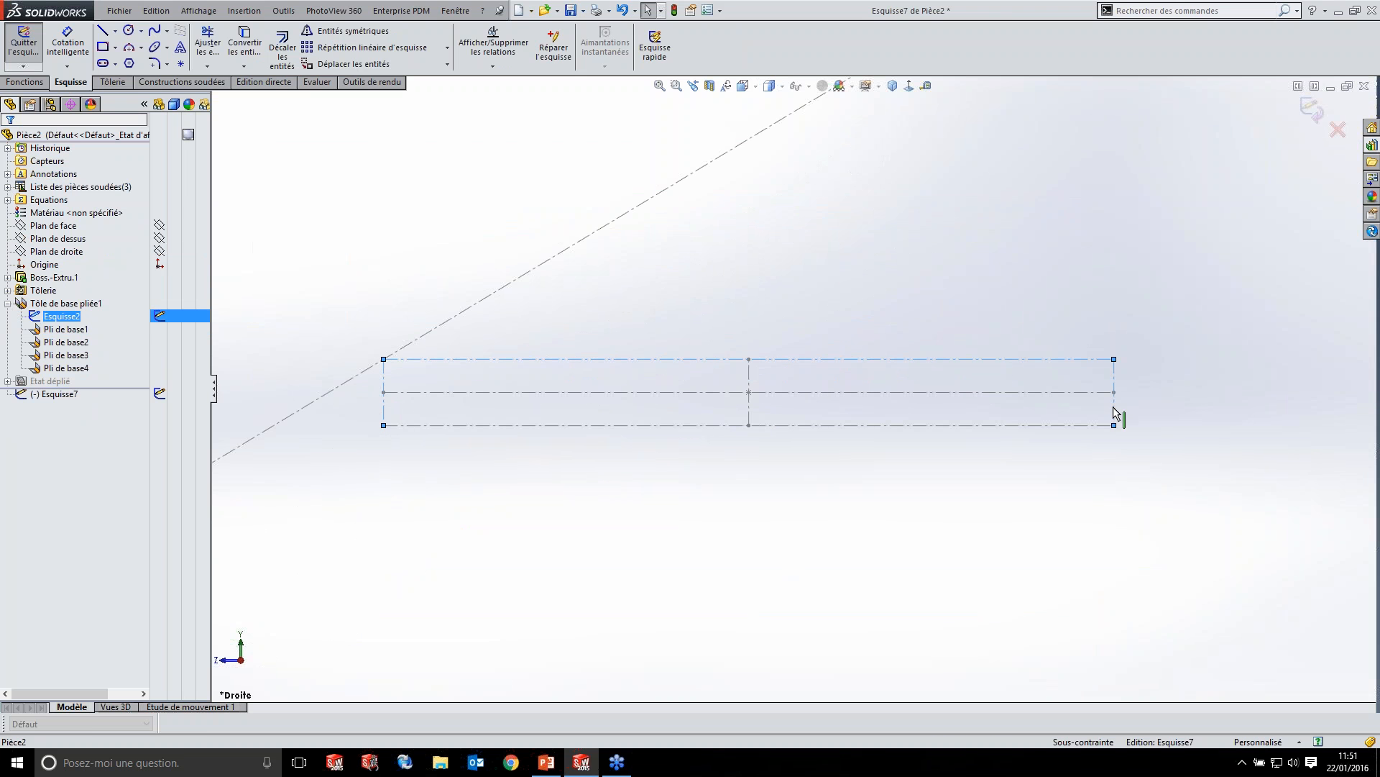
left_click(249, 58)
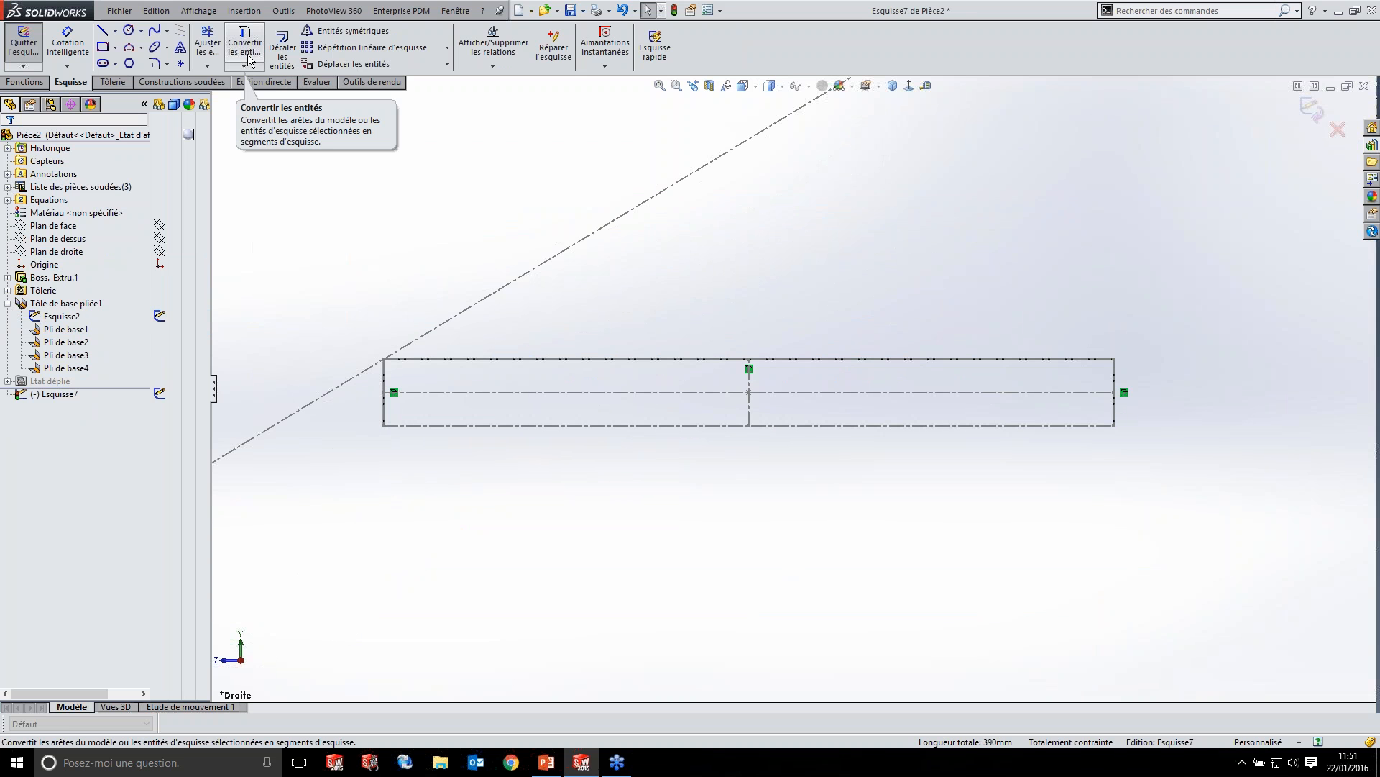
- Draw a 25 mm horizontal line inward from the profile's lower front corner
left_click(103, 31)
left_click(383, 425)
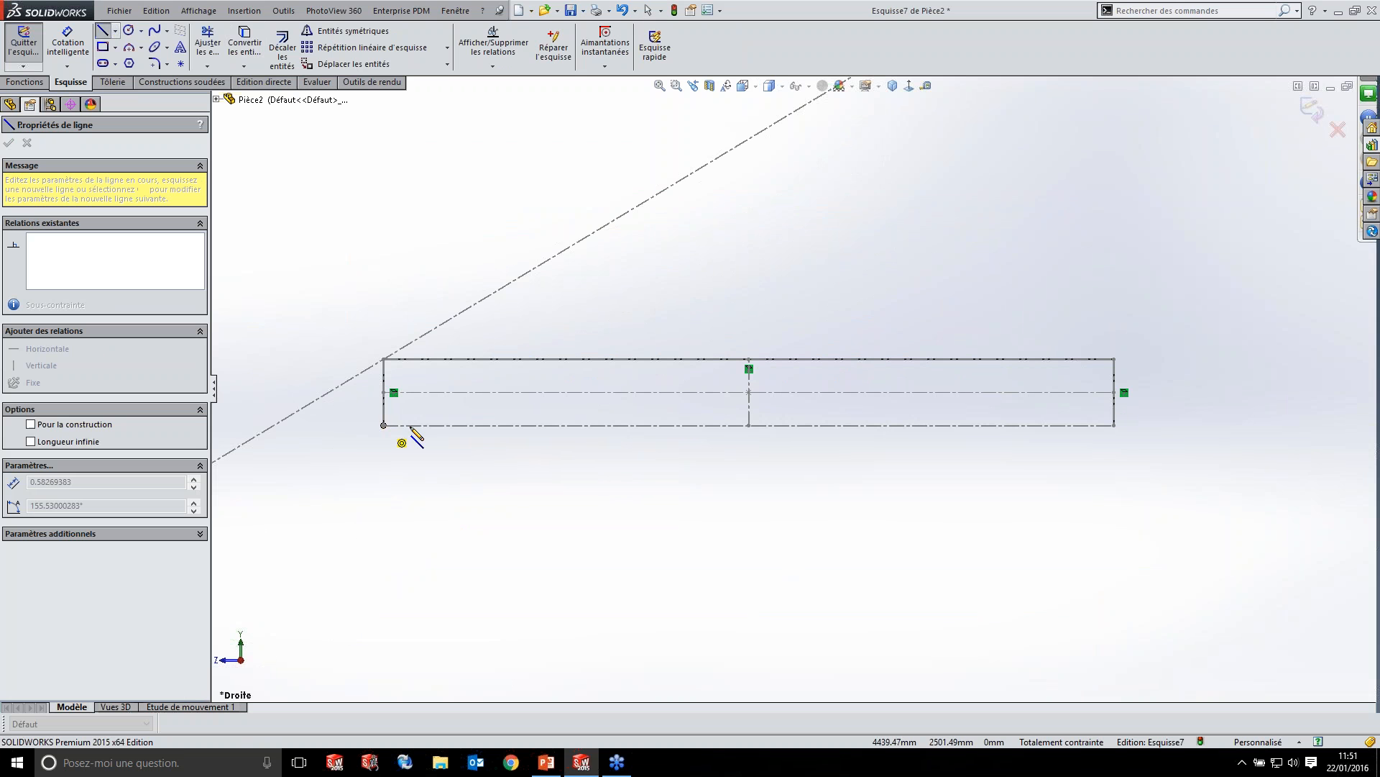
type("25")
key("Return")
key("Escape")
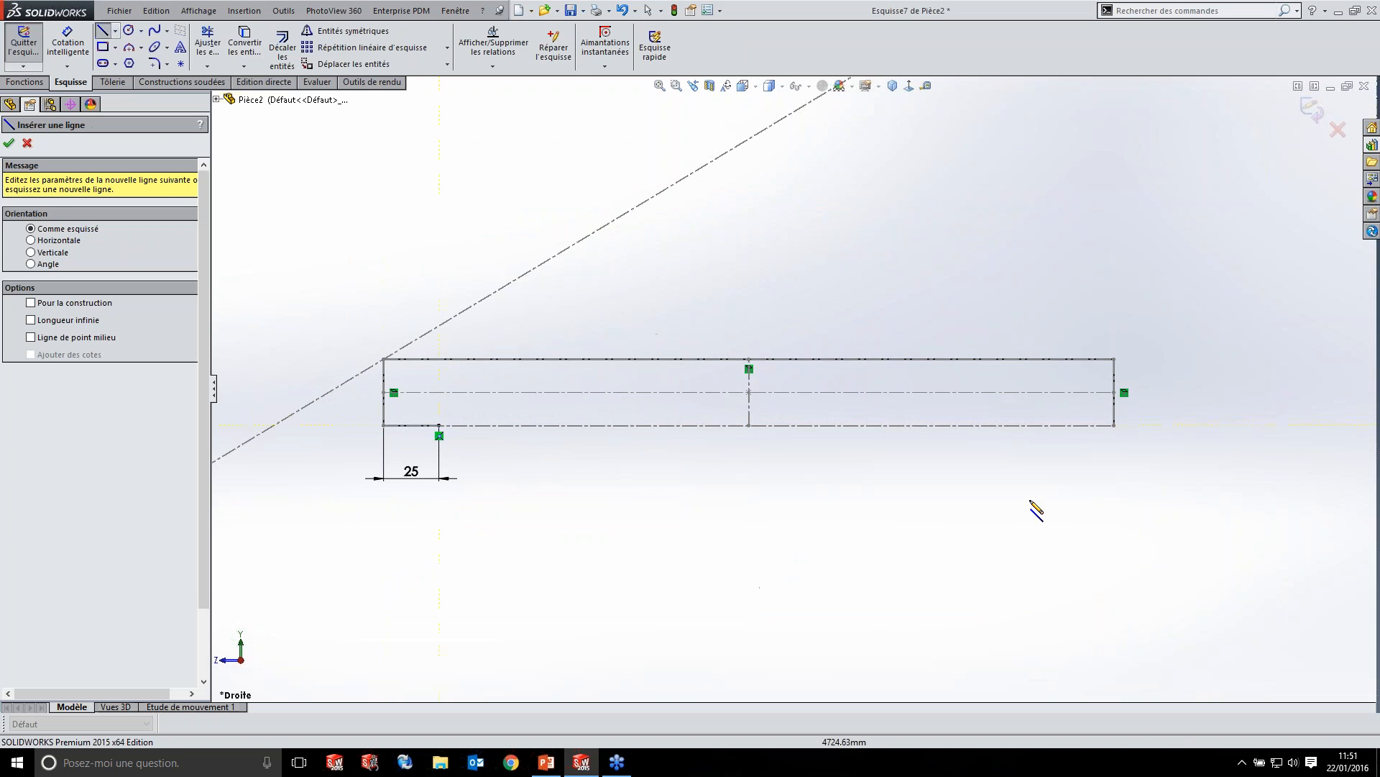
- Try a 25 mm horizontal line inward from the profile's lower rear corner, and delete it
left_click(1114, 426)
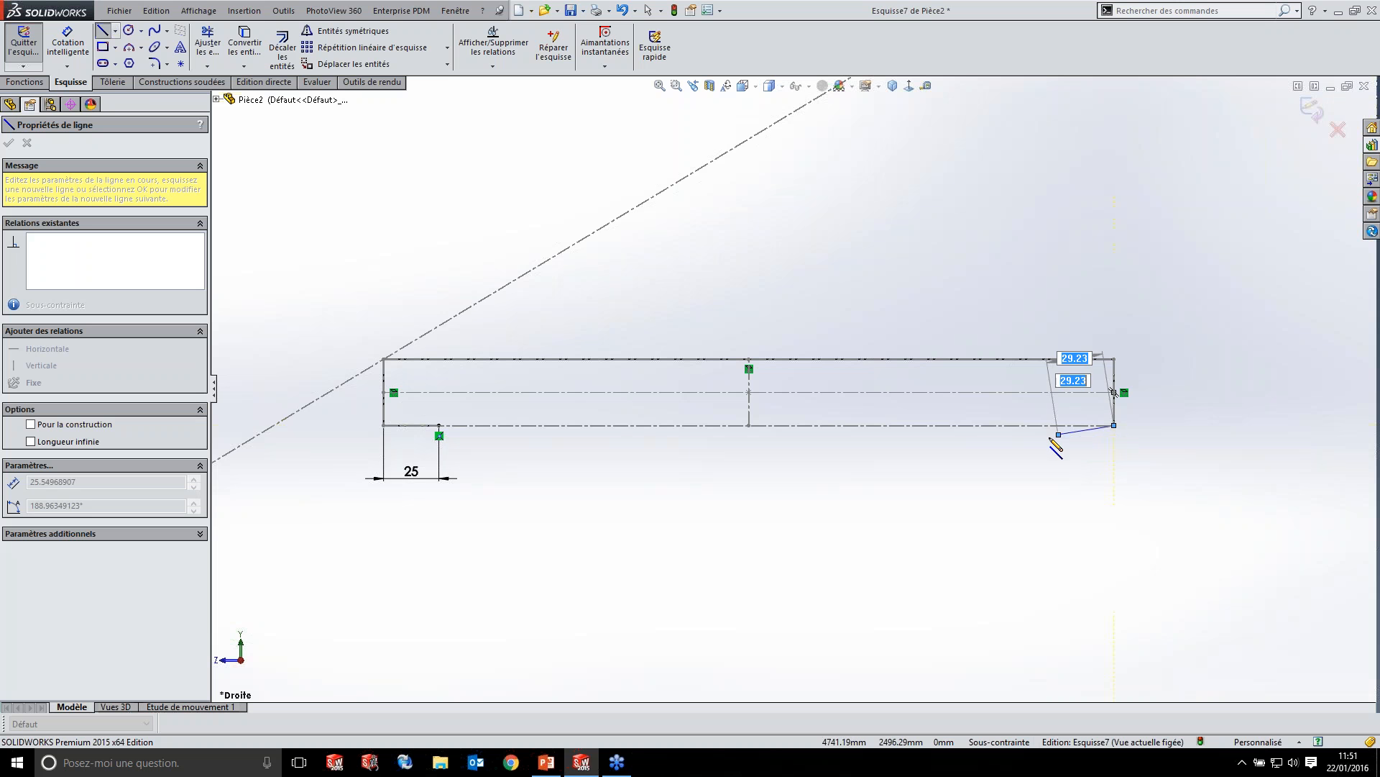
type("25")
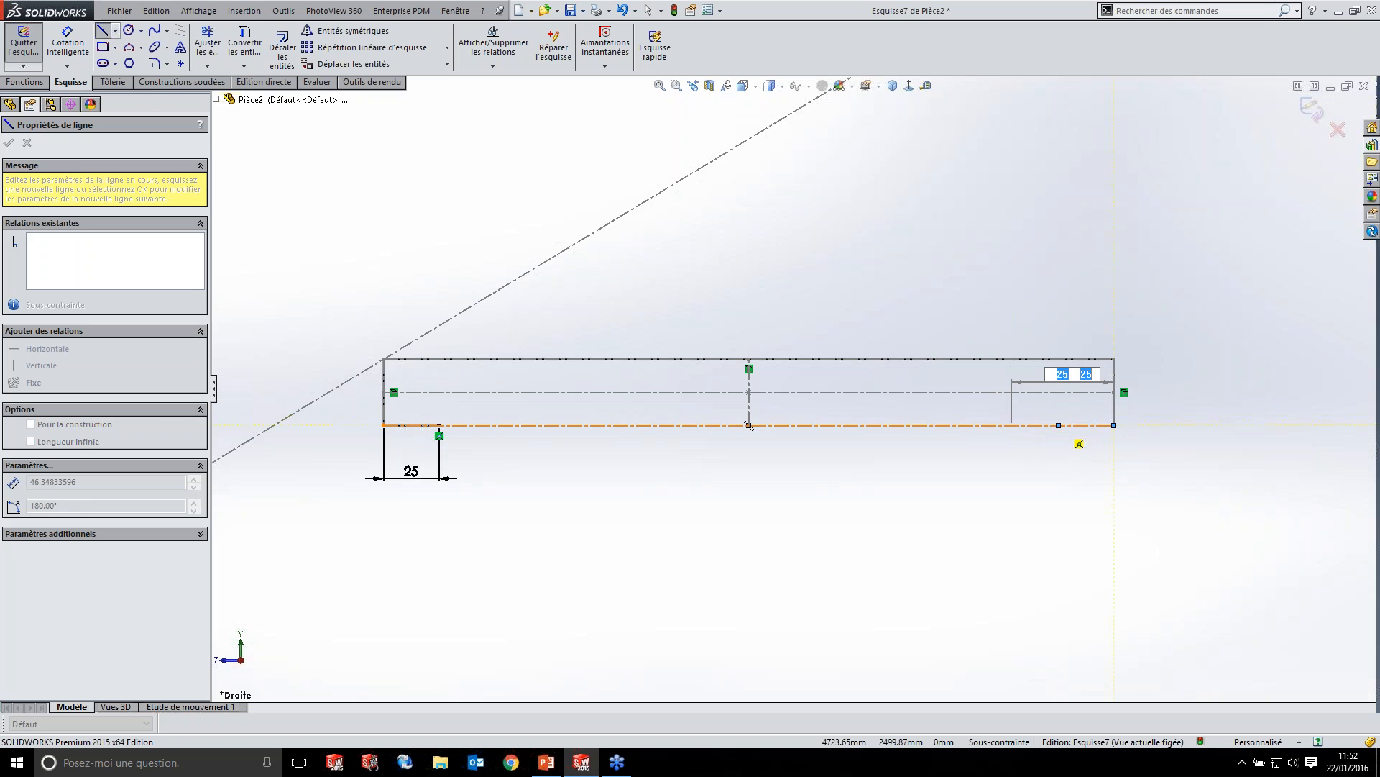
key("Return")
key("Escape")
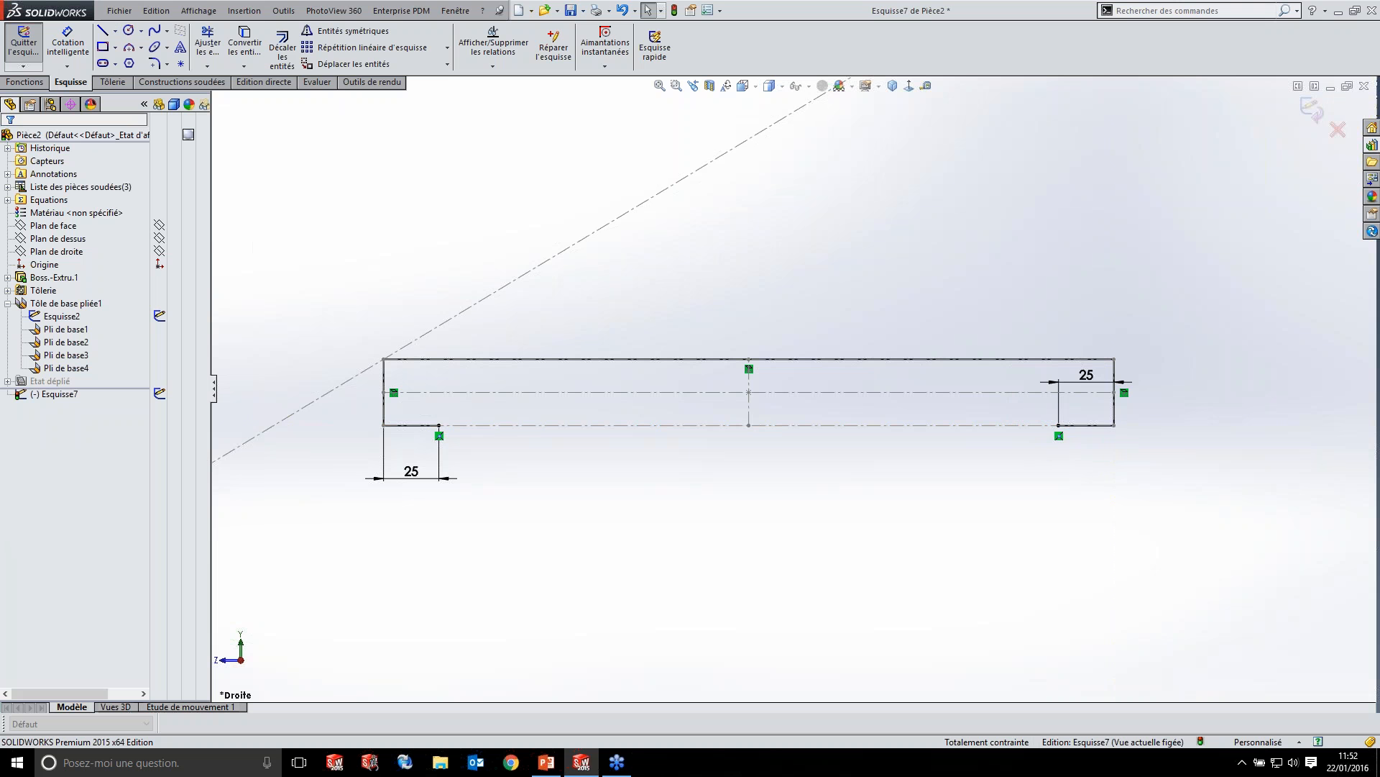
left_click_drag(1093, 440, 1006, 399)
key("Delete")
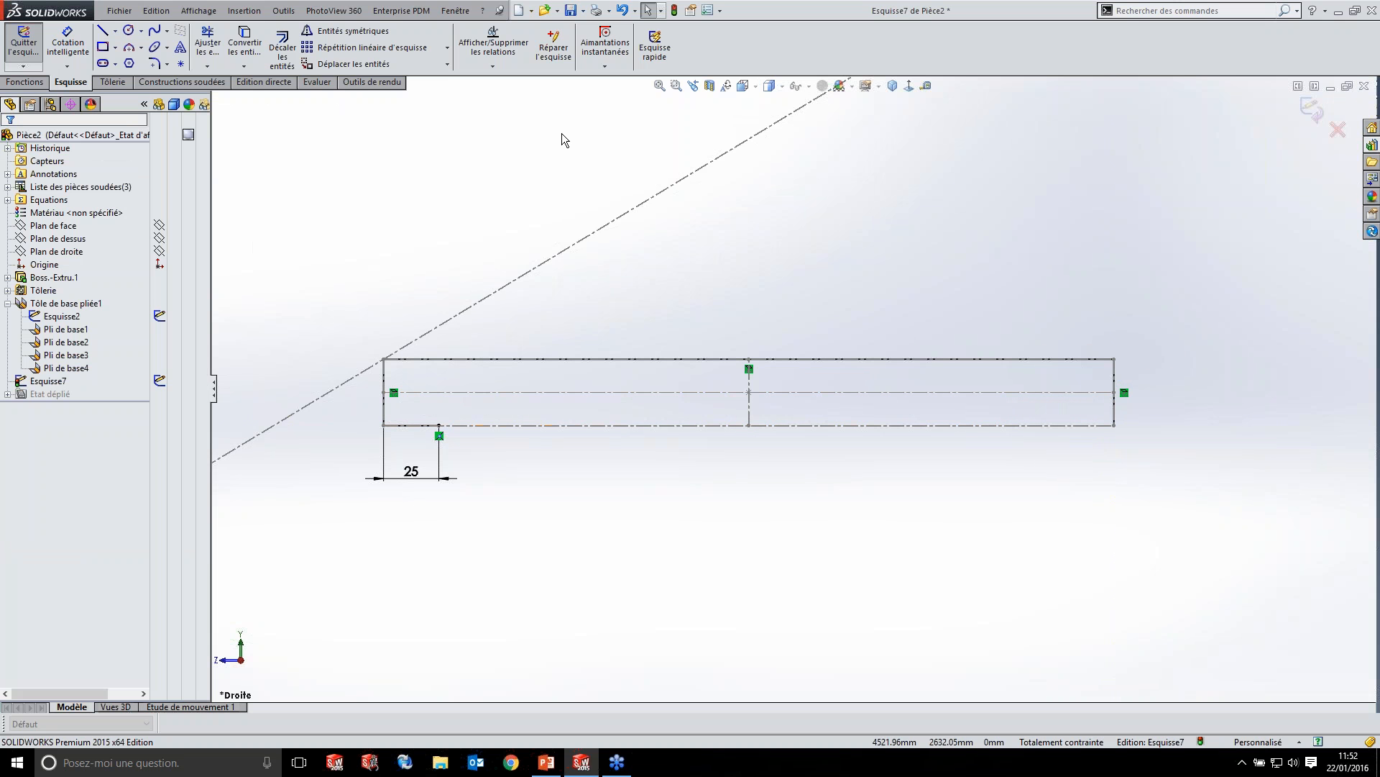
left_click(351, 31)
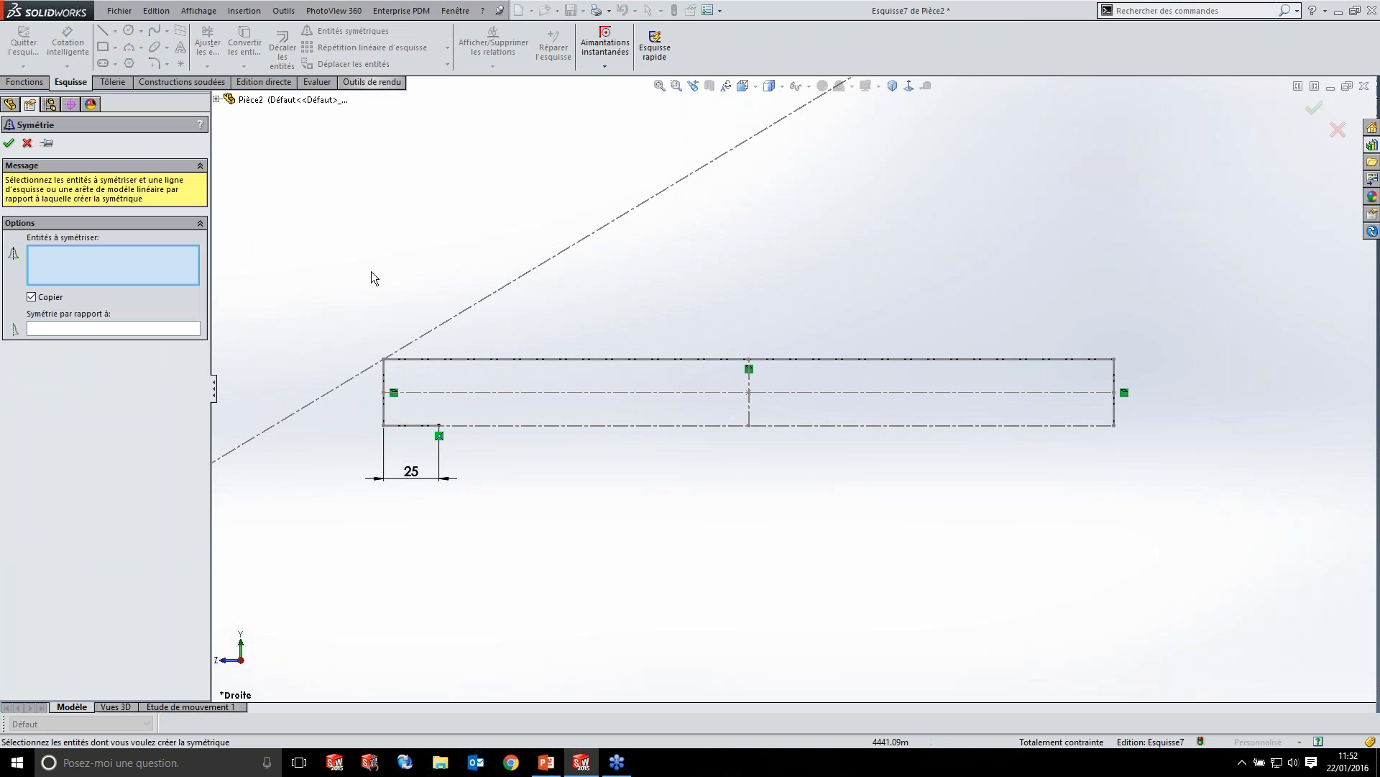
left_click(406, 425)
left_click(179, 333)
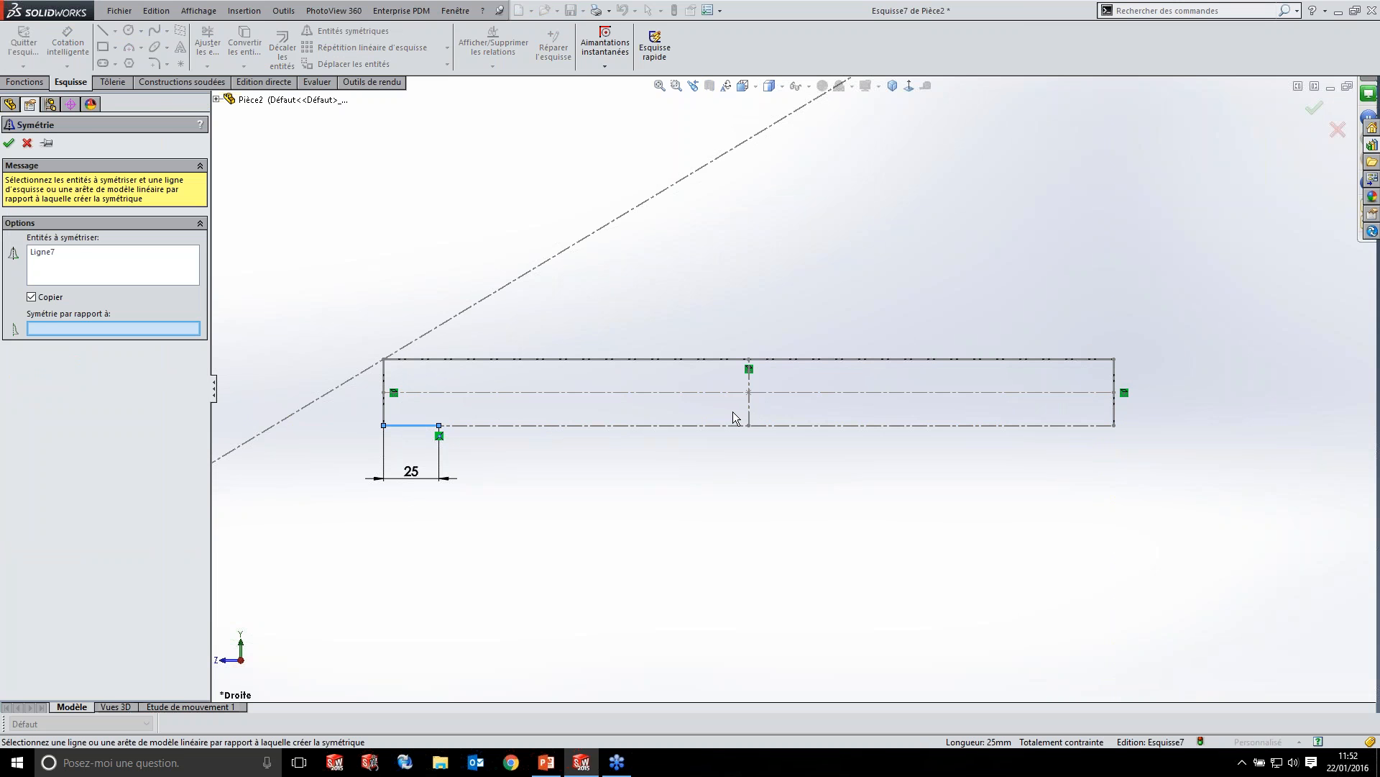
key("Escape")
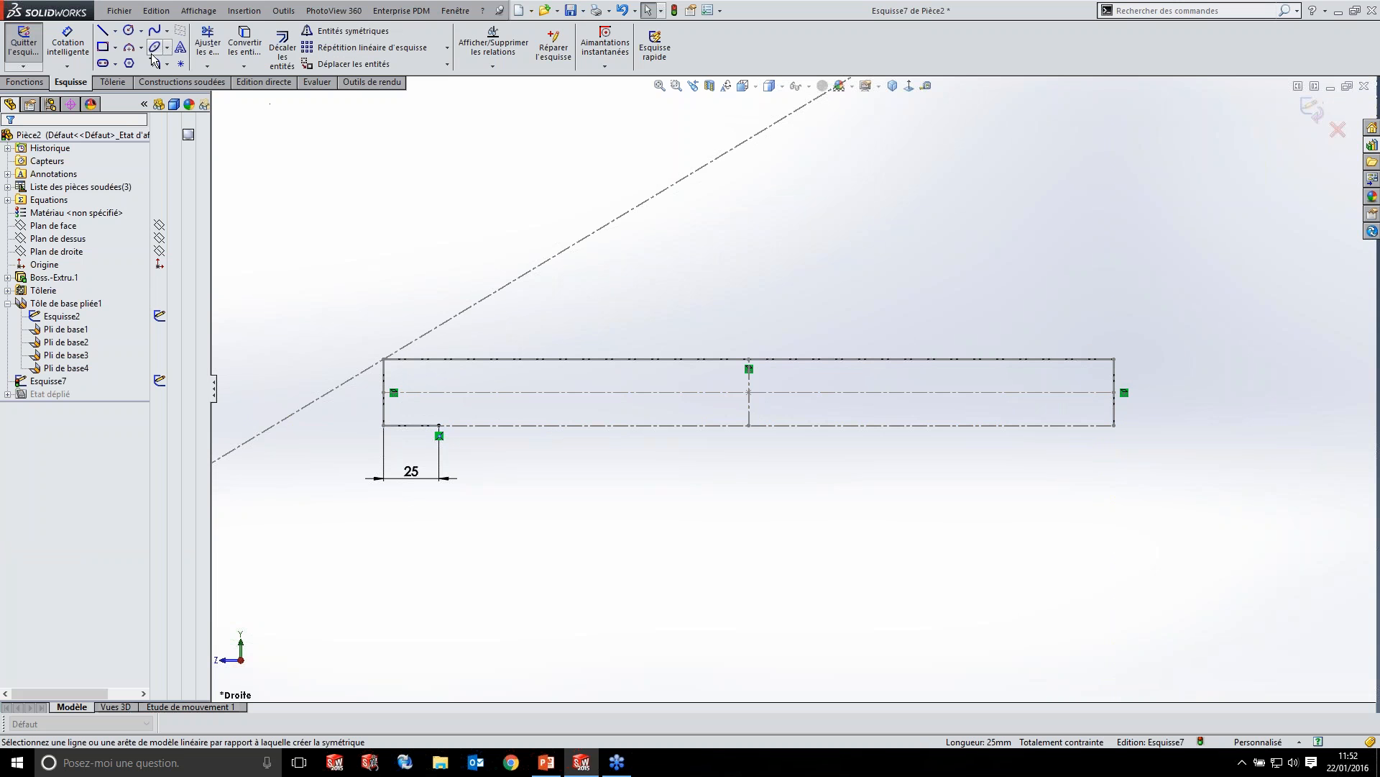
- Draw a vertical centerline from the midpoint of the profile's top edge to the midpoint of the construction rectangle's bottom edge
left_click(115, 31)
left_click(143, 55)
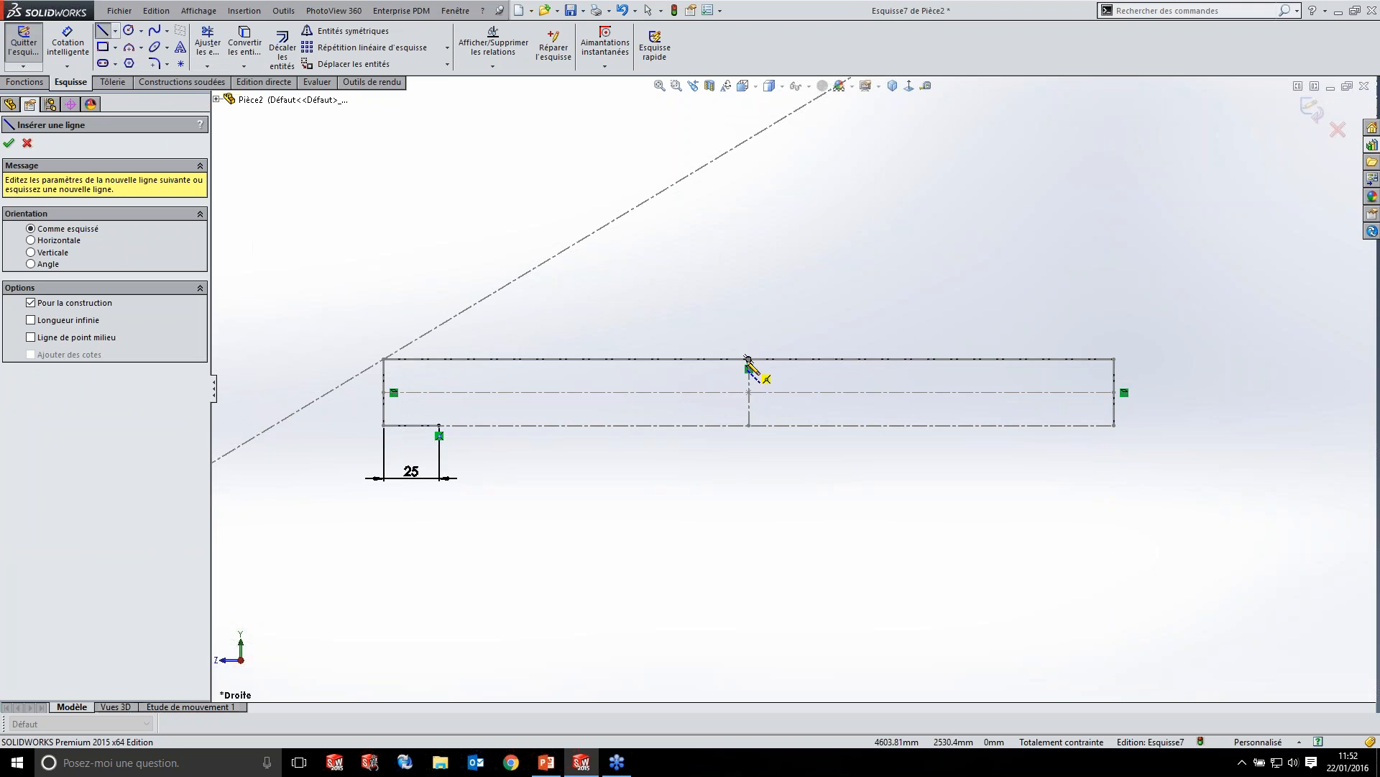
left_click(749, 359)
left_click(749, 426)
key("Escape")
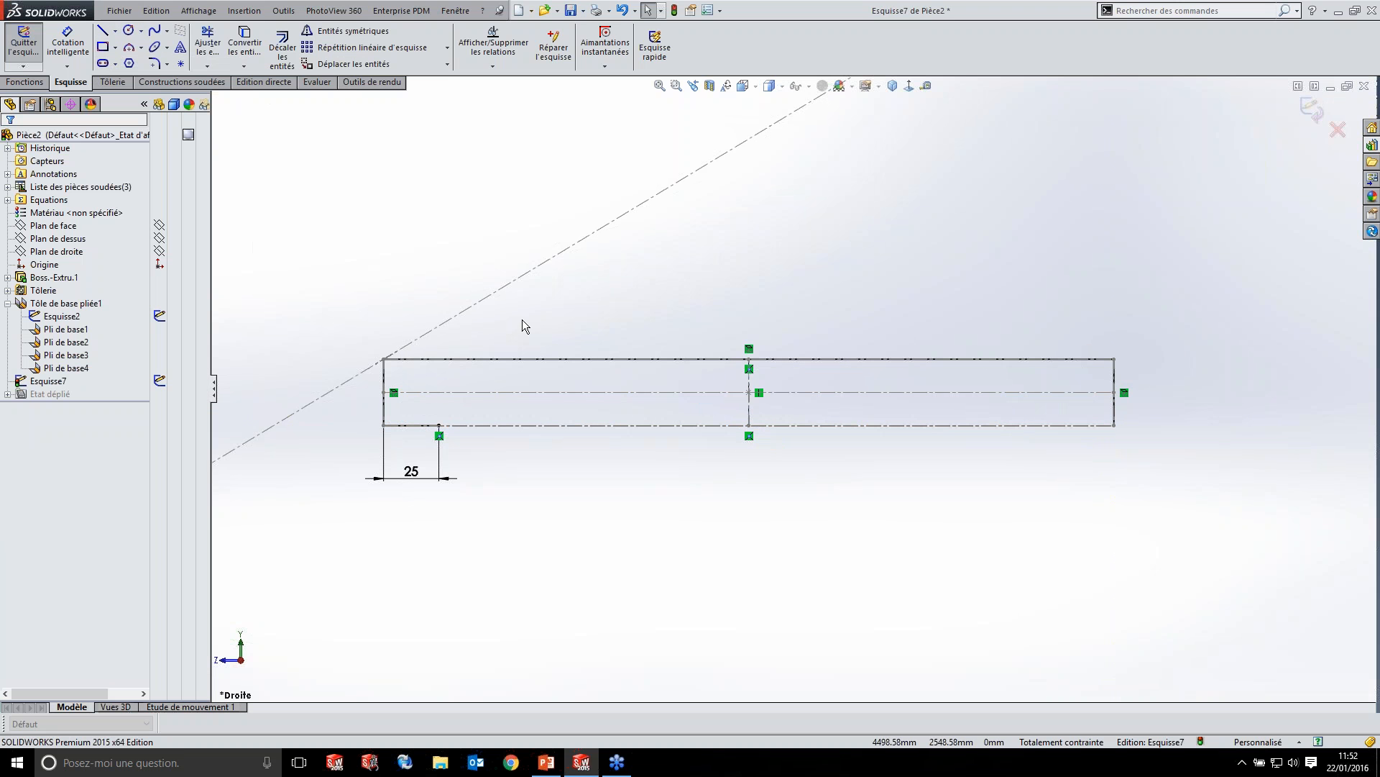
- Mirror the 25 mm bottom line about the vertical centerline, keeping the original
left_click(345, 31)
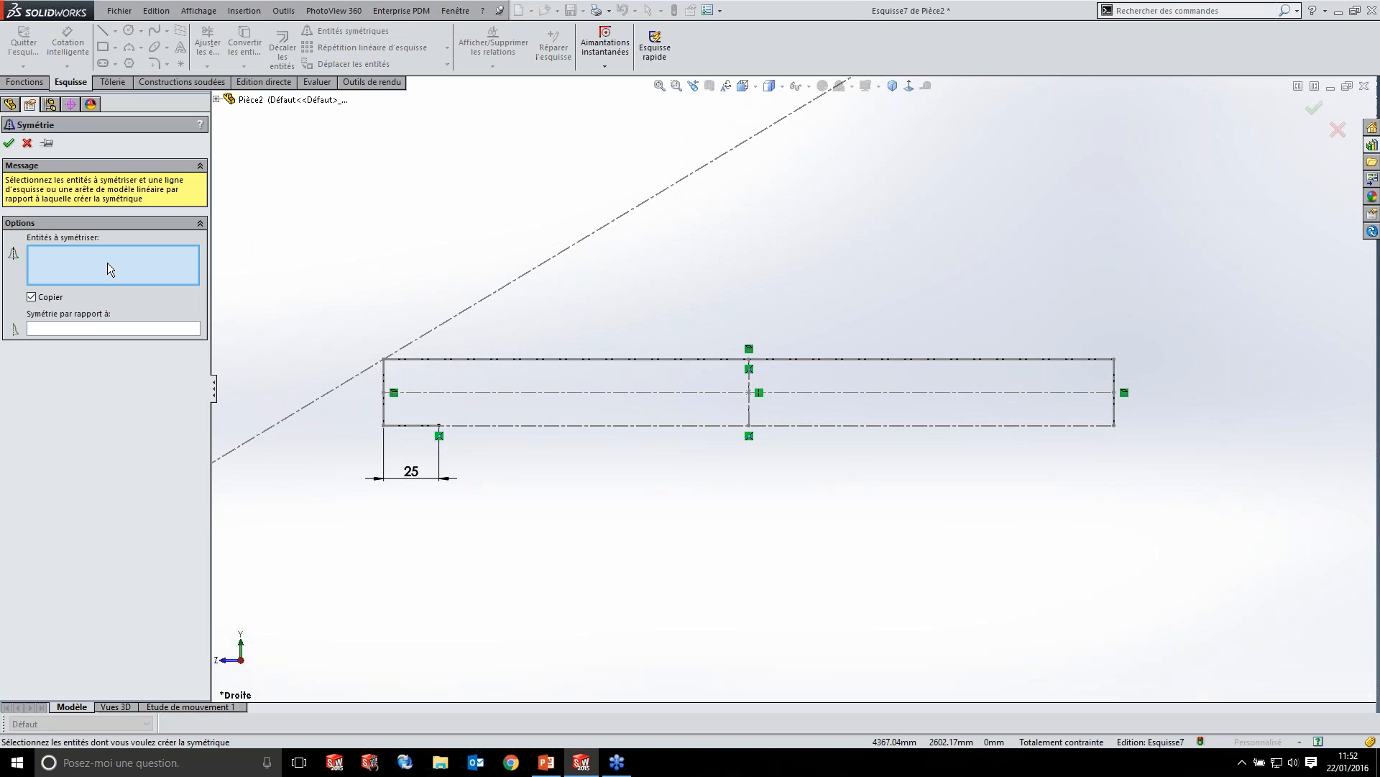
left_click(408, 426)
left_click(141, 328)
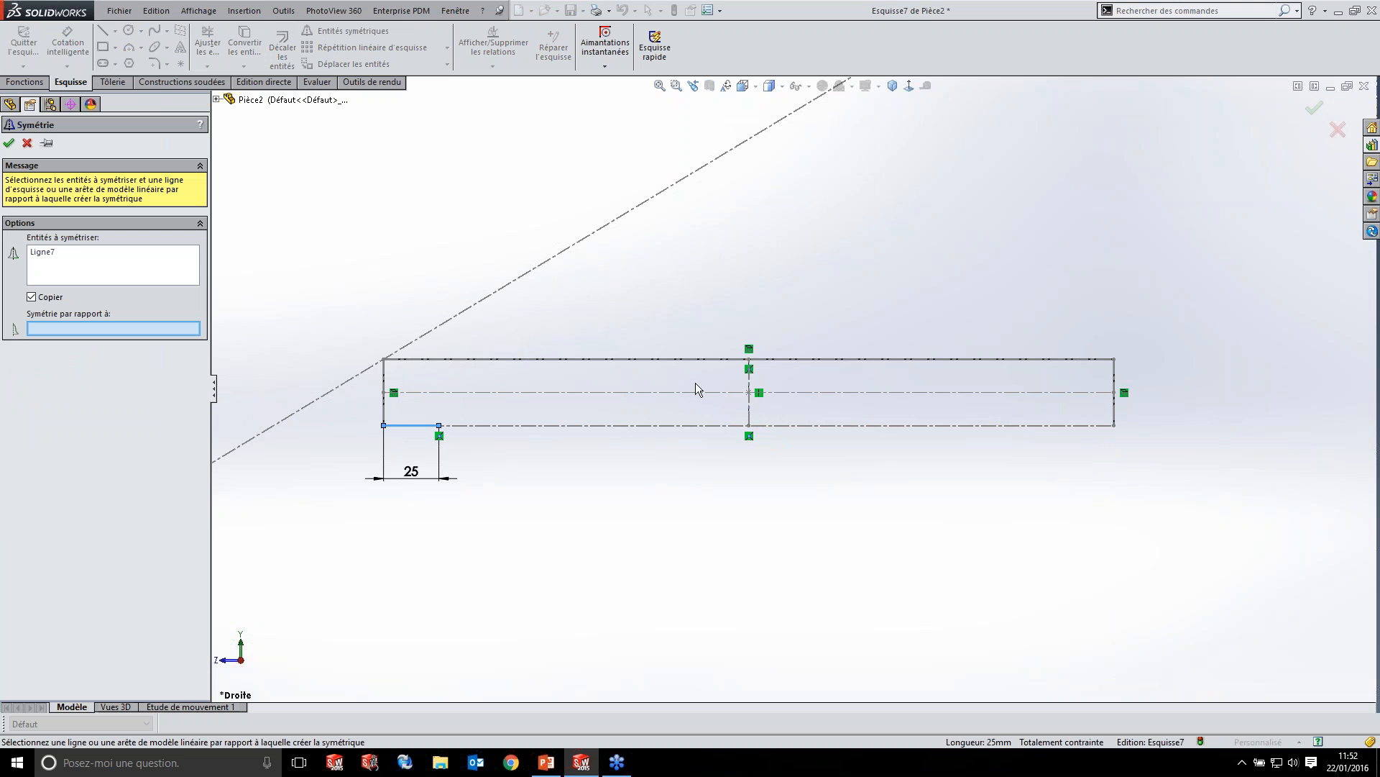
left_click(750, 403)
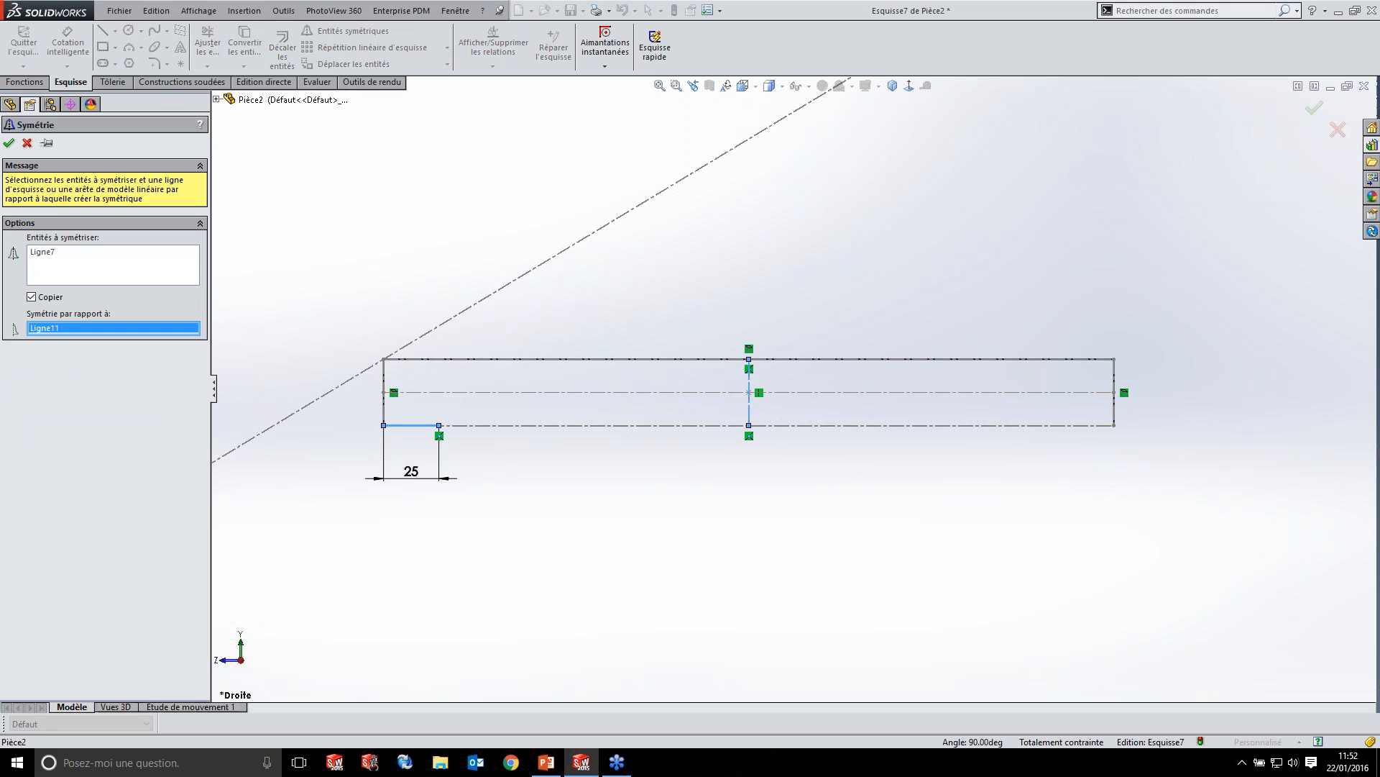
left_click(10, 143)
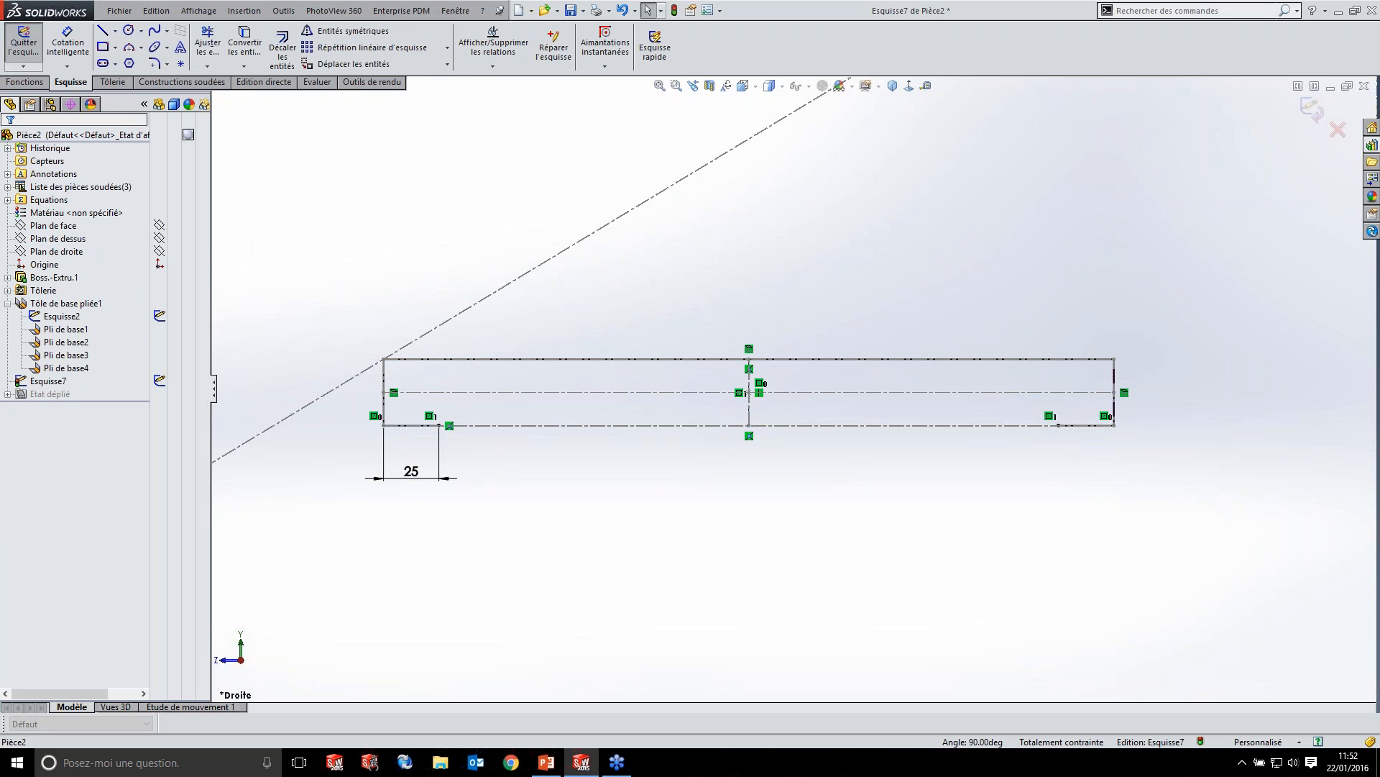
- Create a sheet-metal base flange from the new step profile with a mid-plane depth of 980 mm
left_click(112, 81)
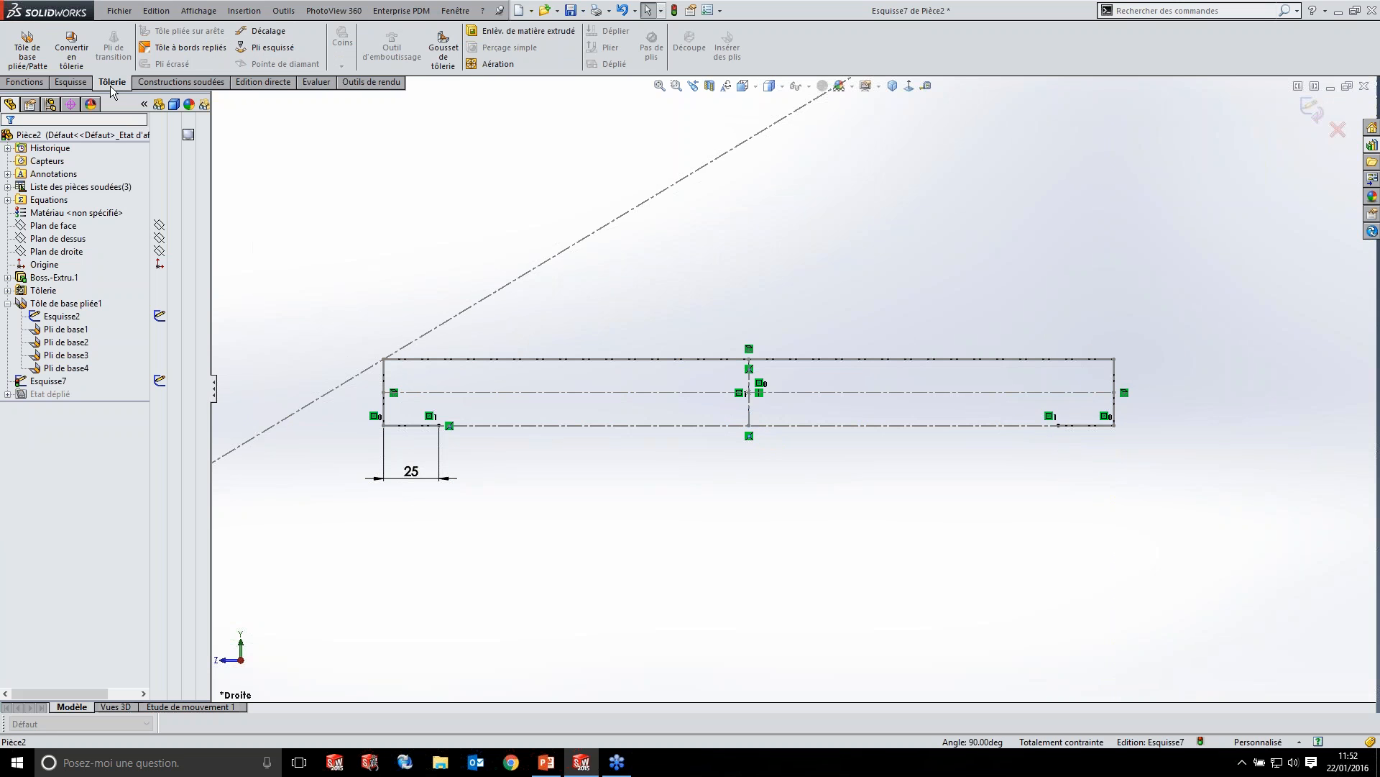
left_click(13, 44)
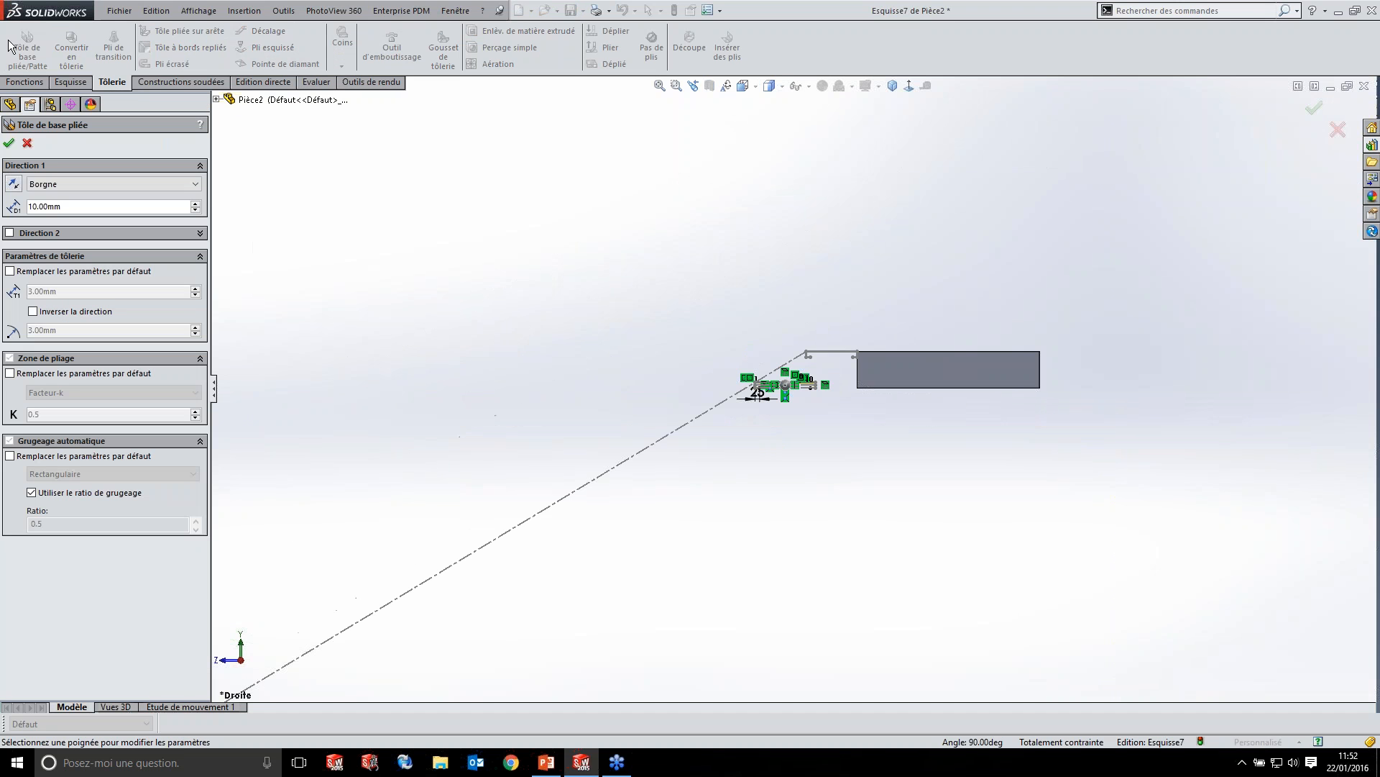
scroll(844, 384, "down", 6)
mouse_move(732, 352)
middle_mouse_down()
mouse_move(756, 356)
mouse_move(594, 314)
middle_mouse_up()
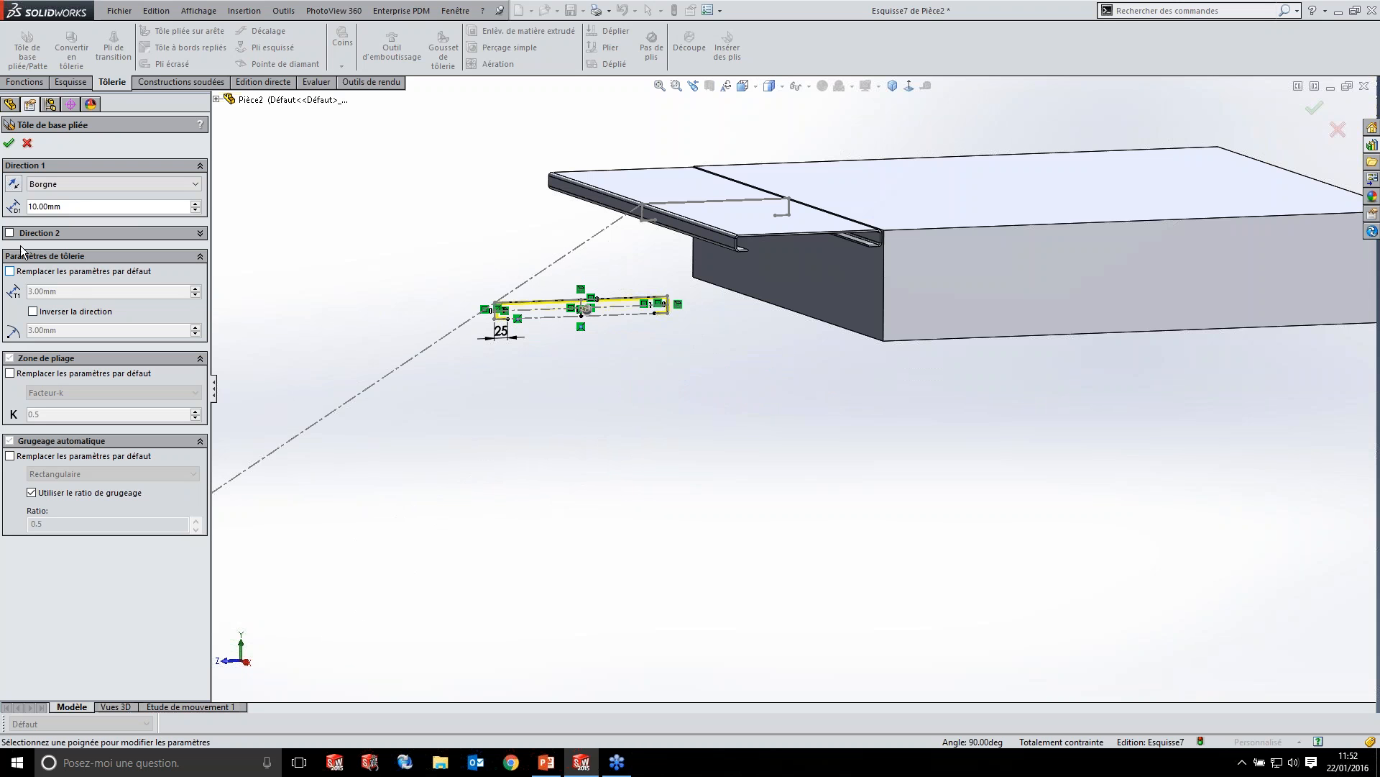
double_click(79, 207)
type("980")
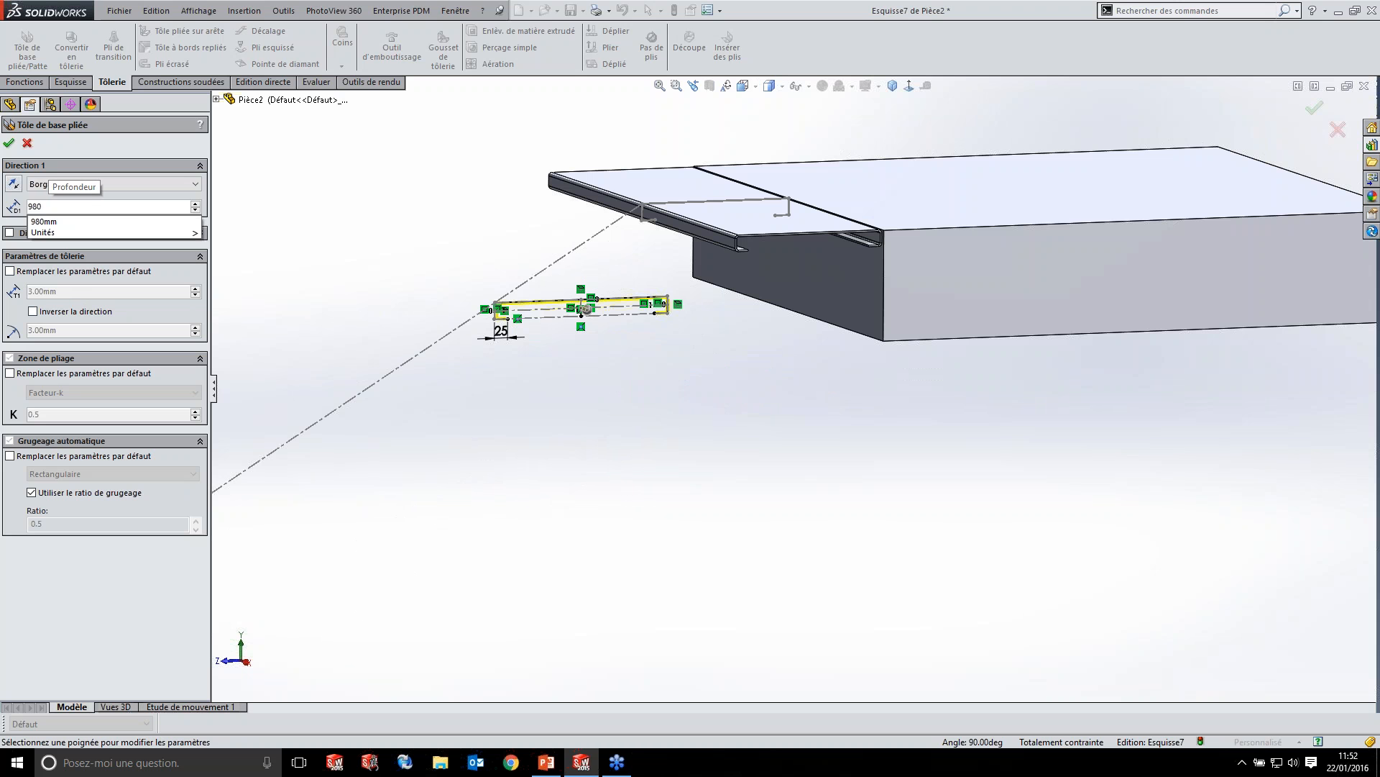
key("Return")
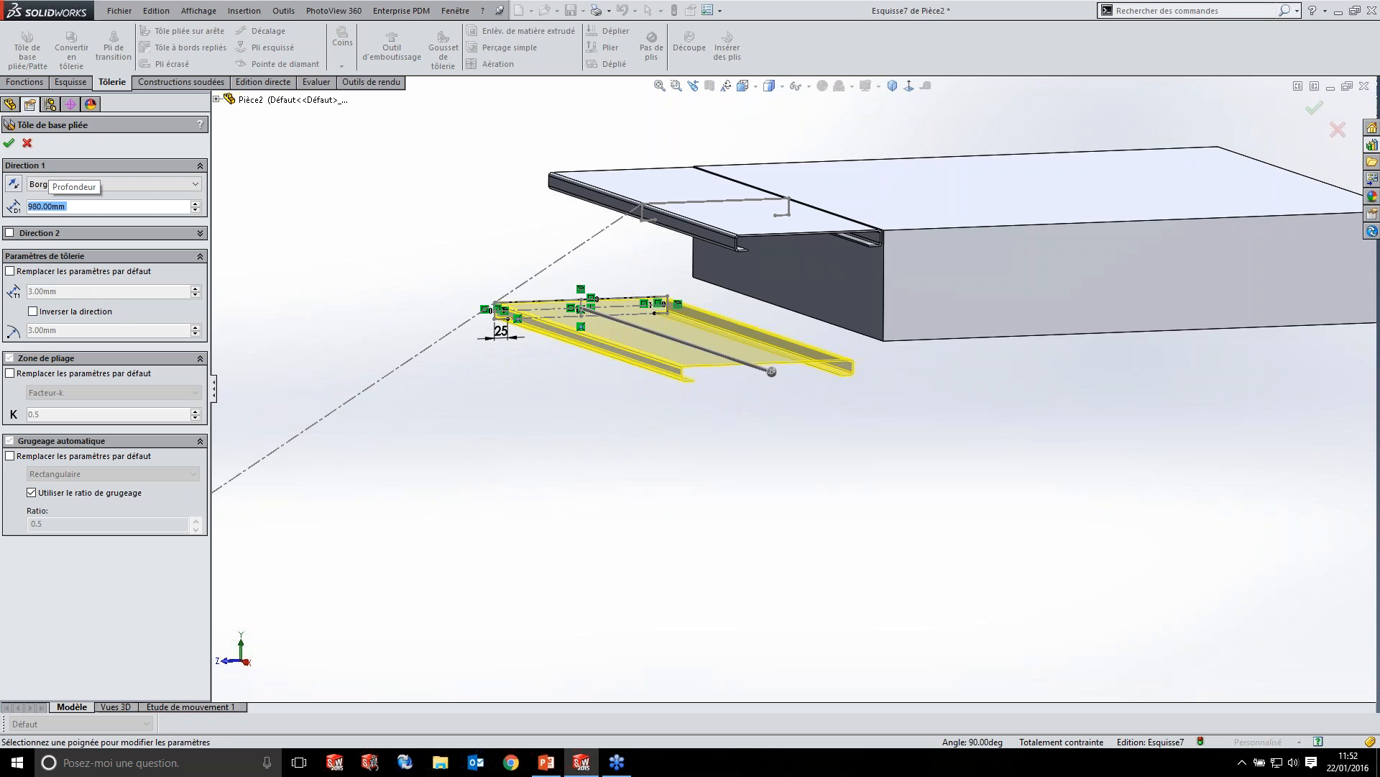
left_click(151, 184)
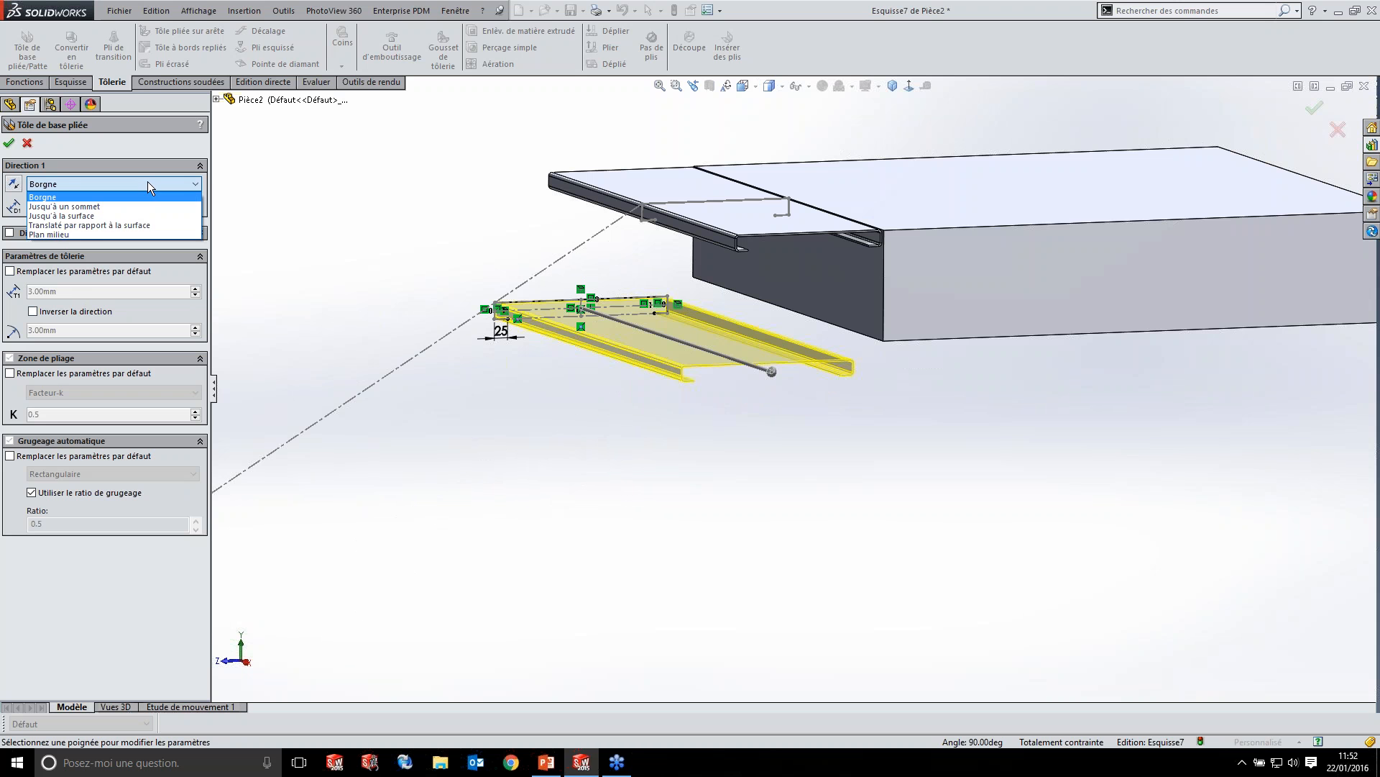
left_click(93, 234)
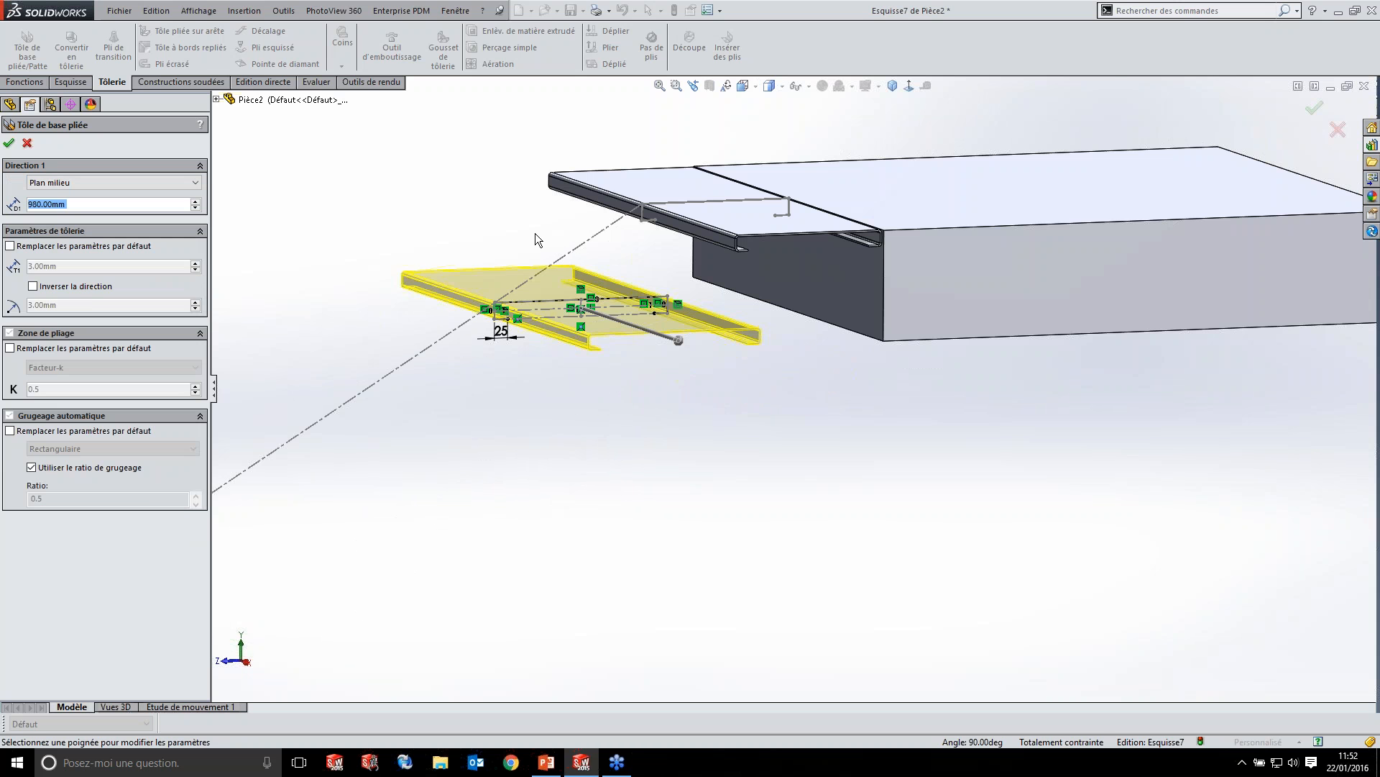
left_click(9, 144)
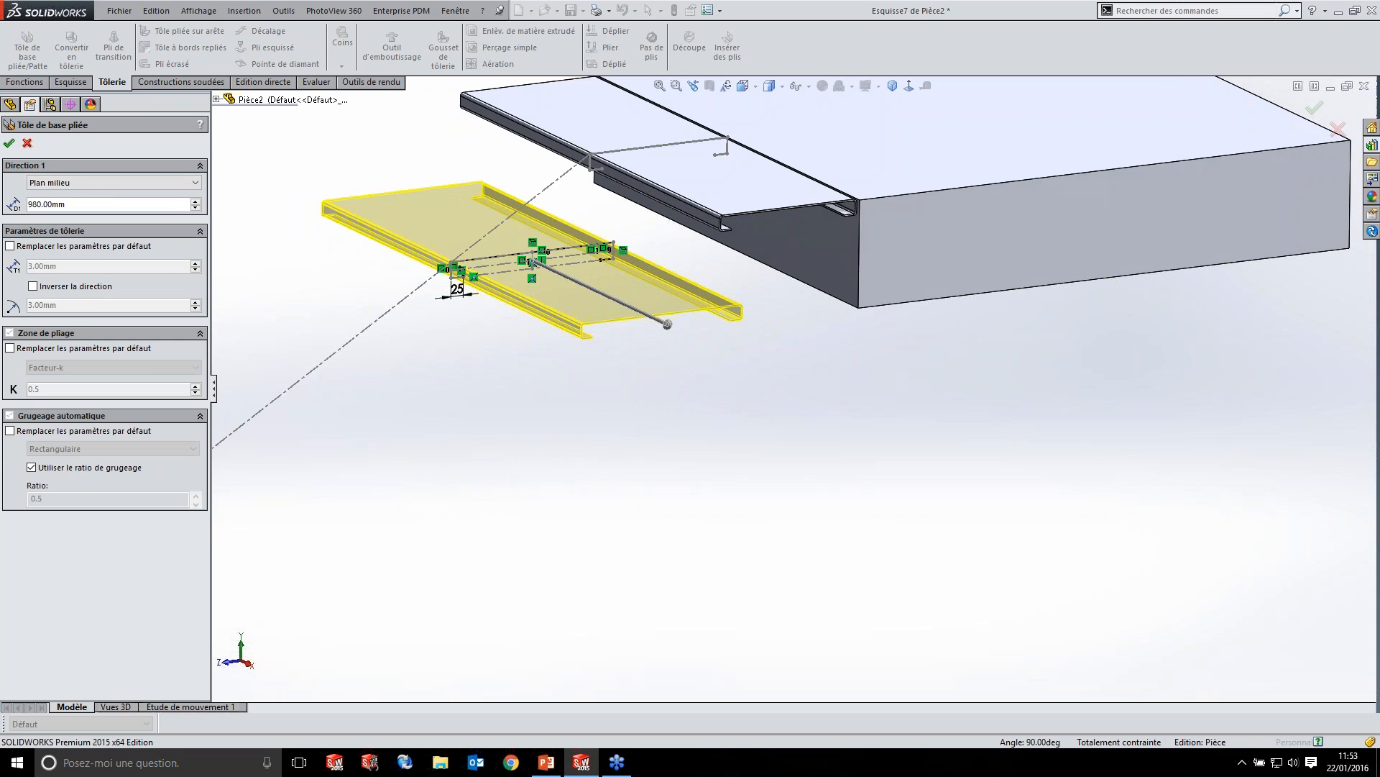
- Examine the new step's shape and position below the top step from several angles
left_click(432, 397)
scroll(504, 415, "up", 5)
mouse_move(733, 495)
middle_mouse_down()
mouse_move(657, 463)
mouse_move(721, 487)
middle_mouse_up()
scroll(755, 317, "down", 8)
scroll(741, 299, "down", 2)
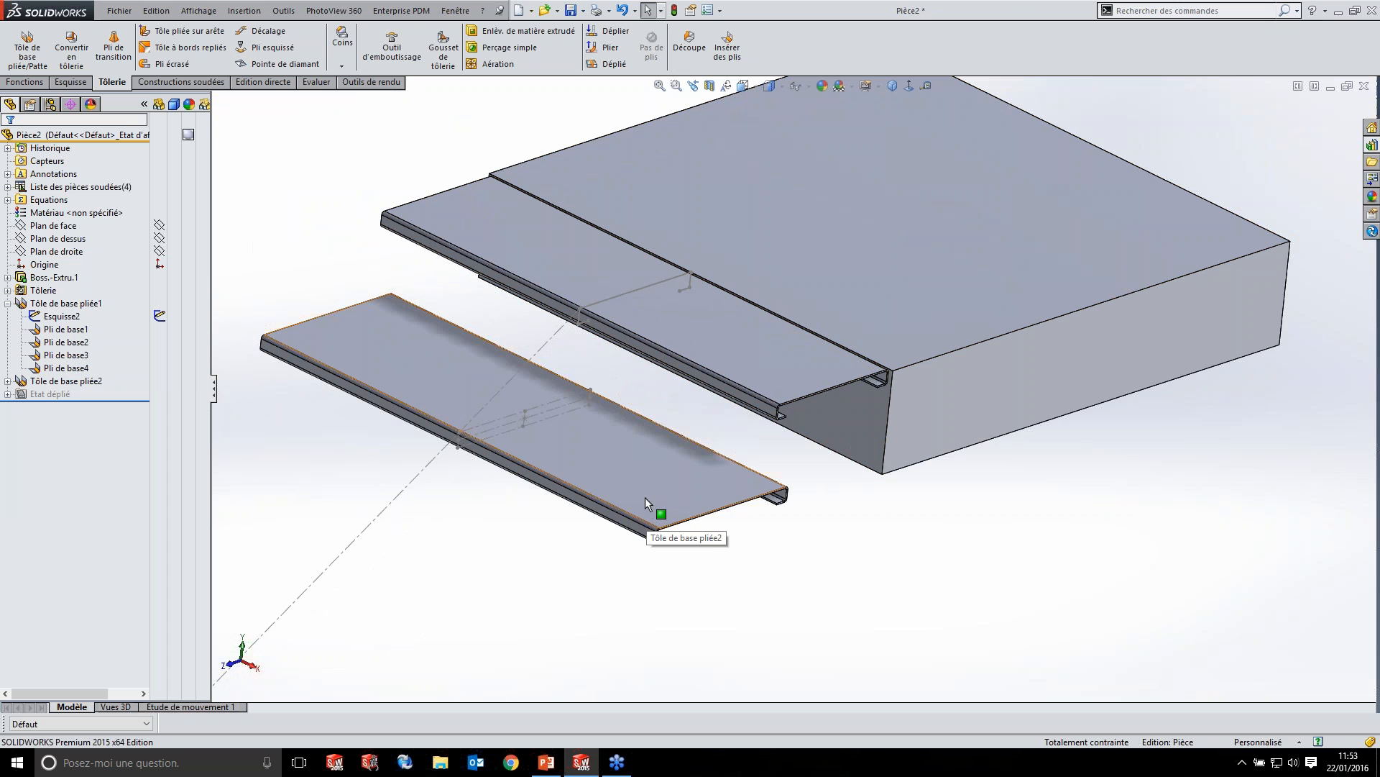
left_click(664, 433)
middle_click_drag(665, 433, 641, 394)
left_click(641, 402)
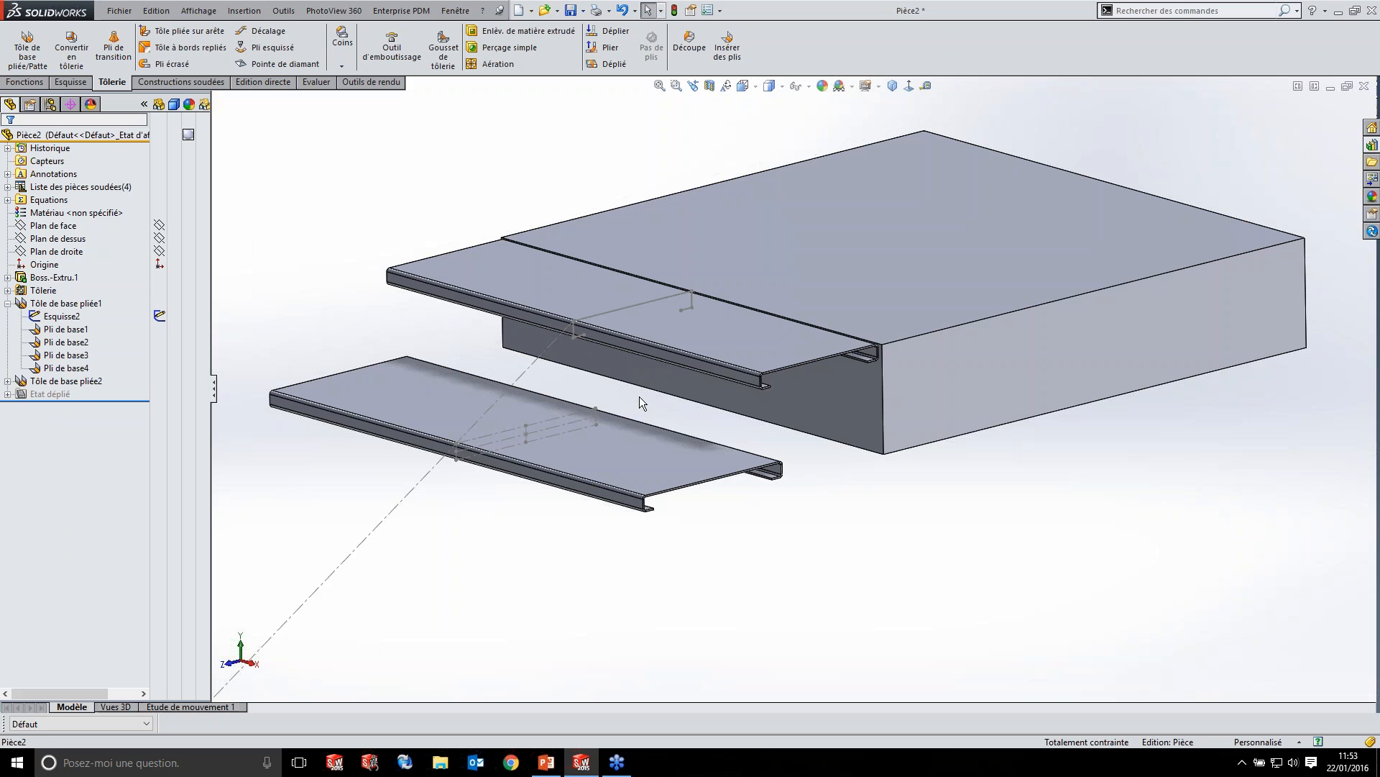
scroll(640, 397, "up", 5)
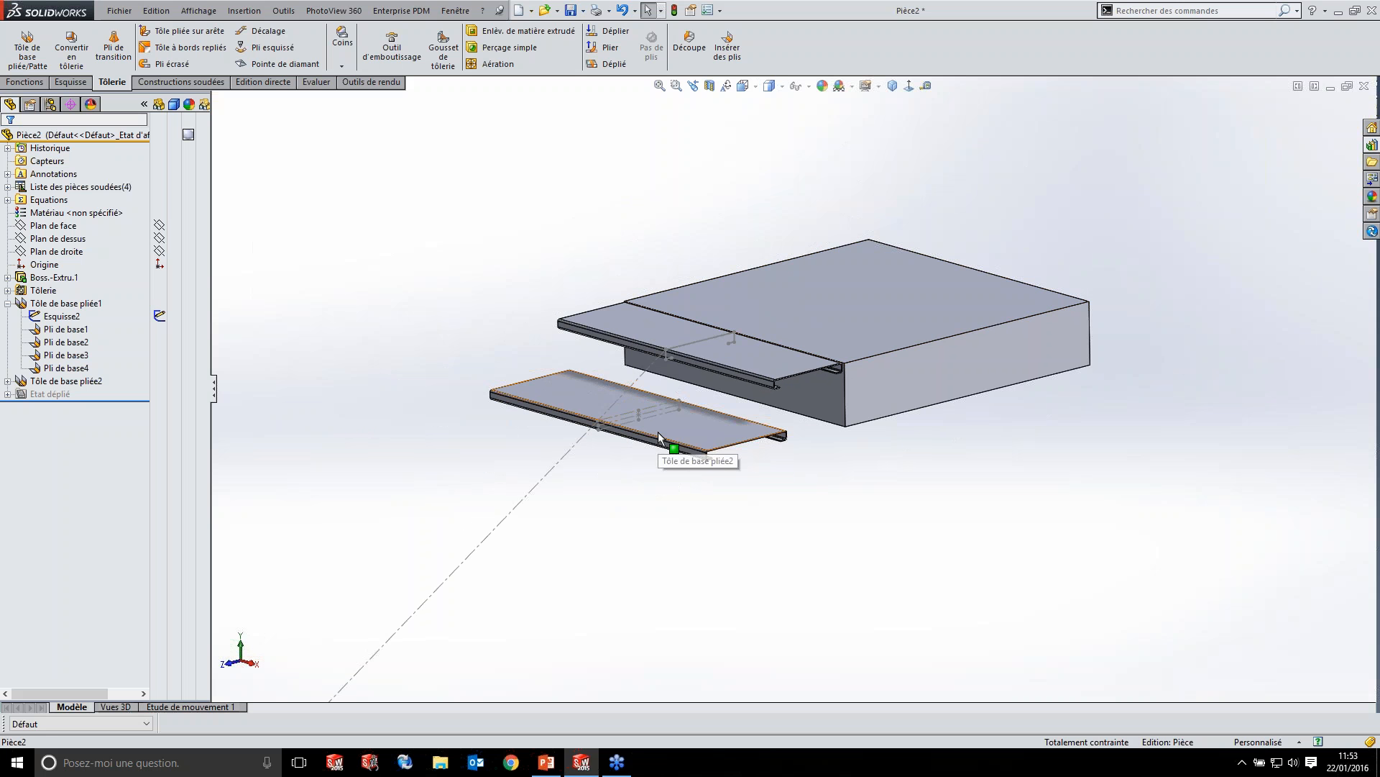
middle_click_drag(654, 433, 620, 391)
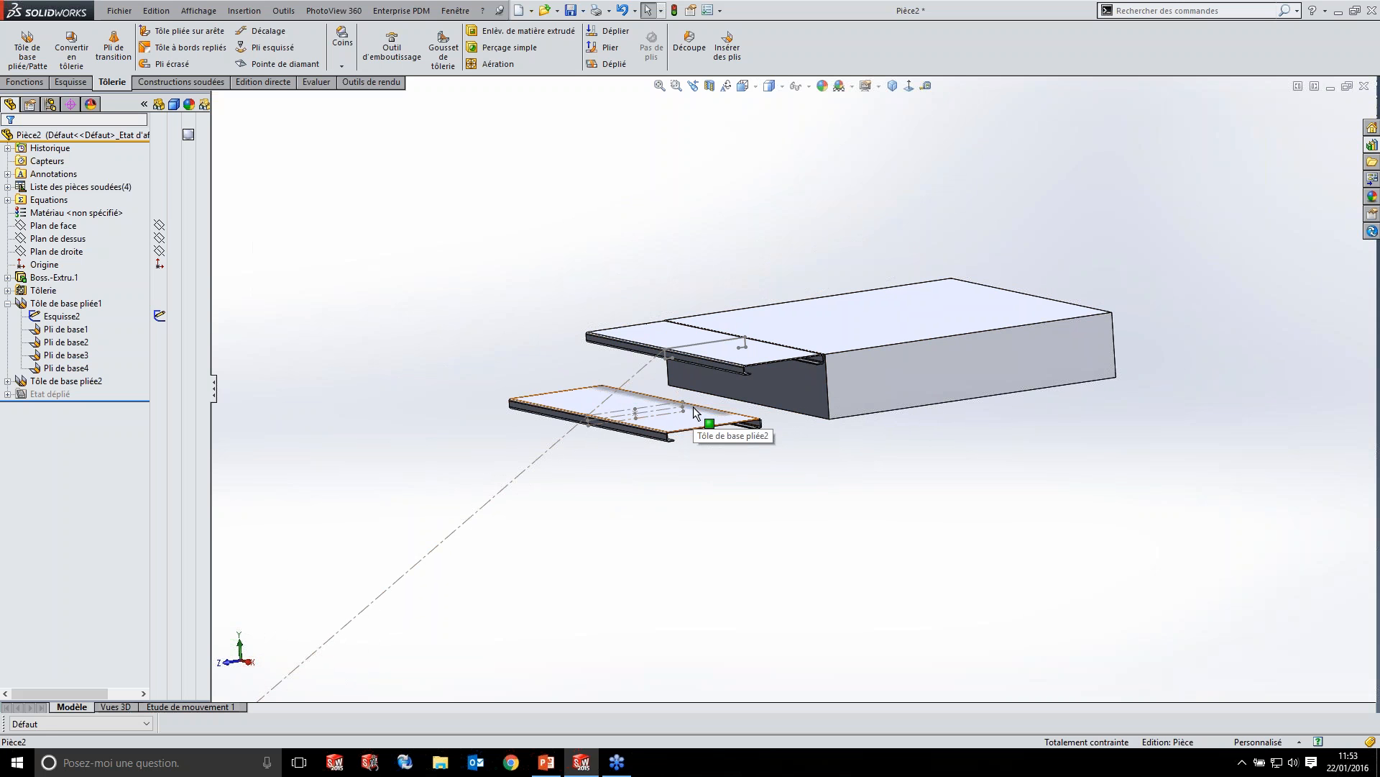
- Display the model's annotations and move the driven slope dimension up, clear of the two steps
left_click(54, 225)
left_click(40, 175)
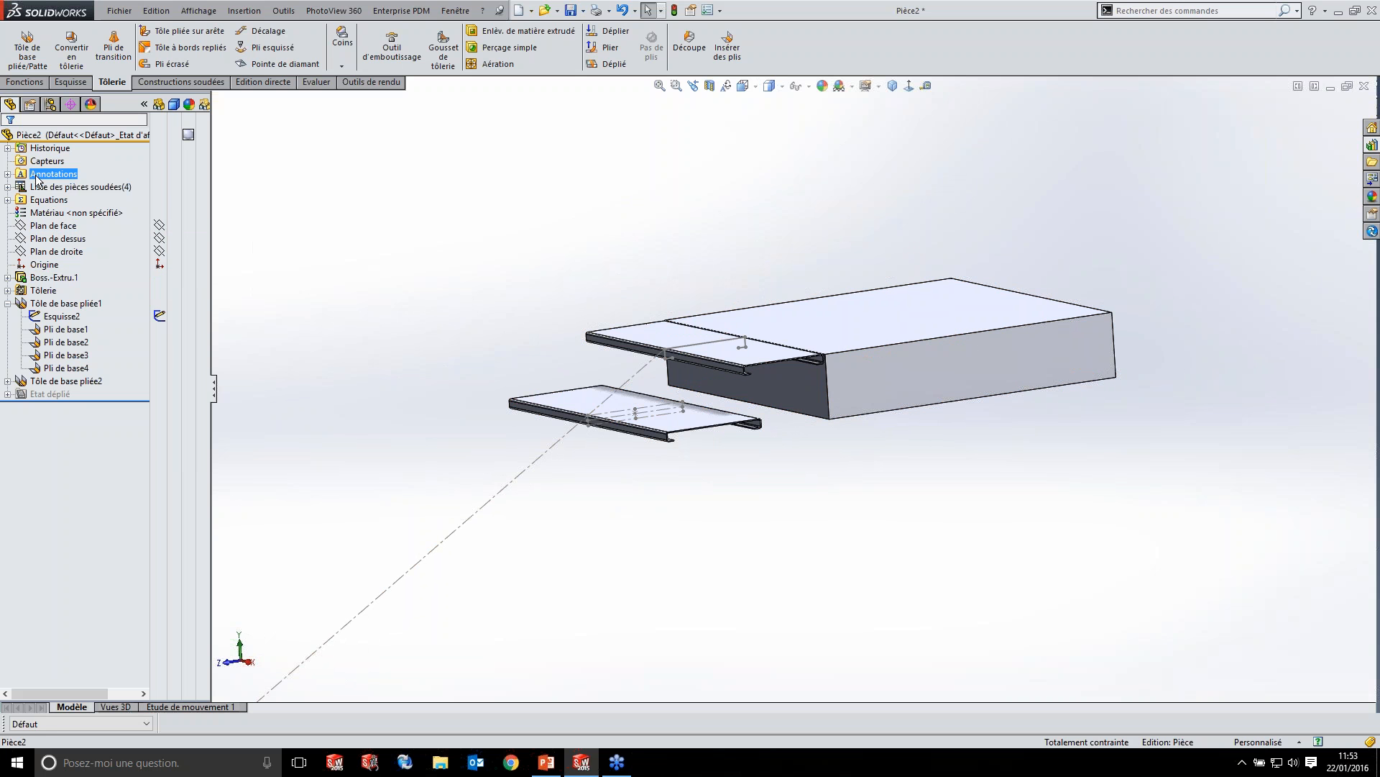
right_click(35, 175)
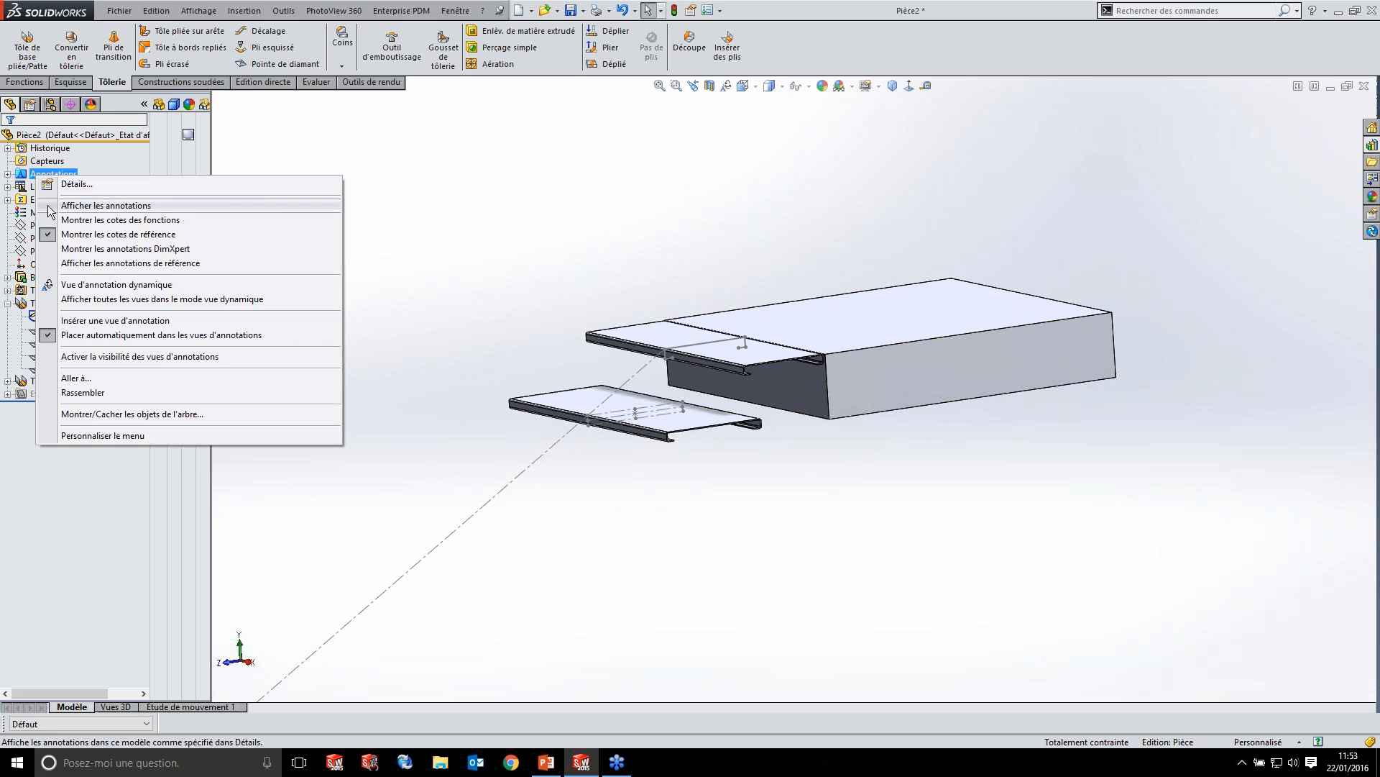
left_click(49, 207)
mouse_move(391, 257)
middle_mouse_down()
mouse_move(321, 228)
mouse_move(369, 240)
middle_mouse_up()
left_click_drag(603, 379, 644, 287)
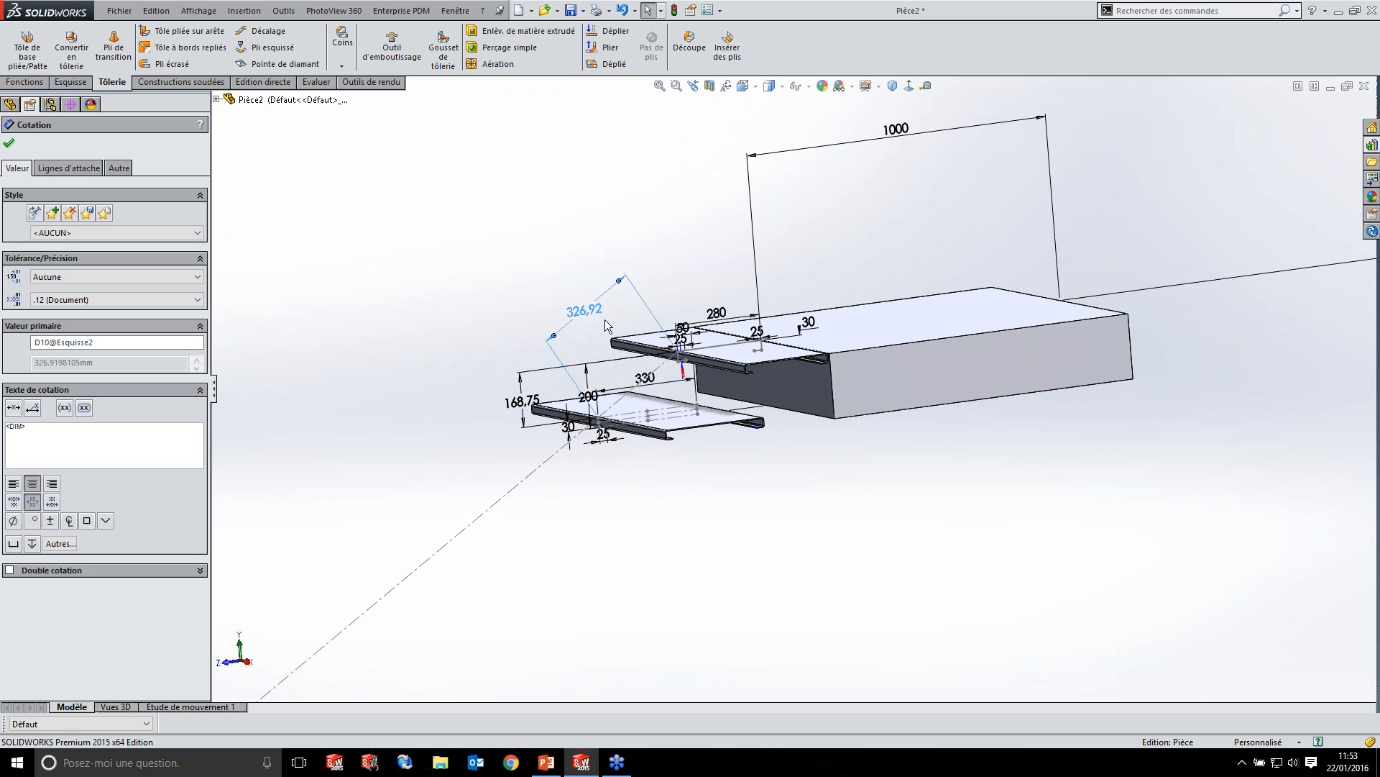
- Set up a linear pattern of the lower step body along the slope construction line, using the driven slope dimension as spacing and 16 instances
left_click(424, 210)
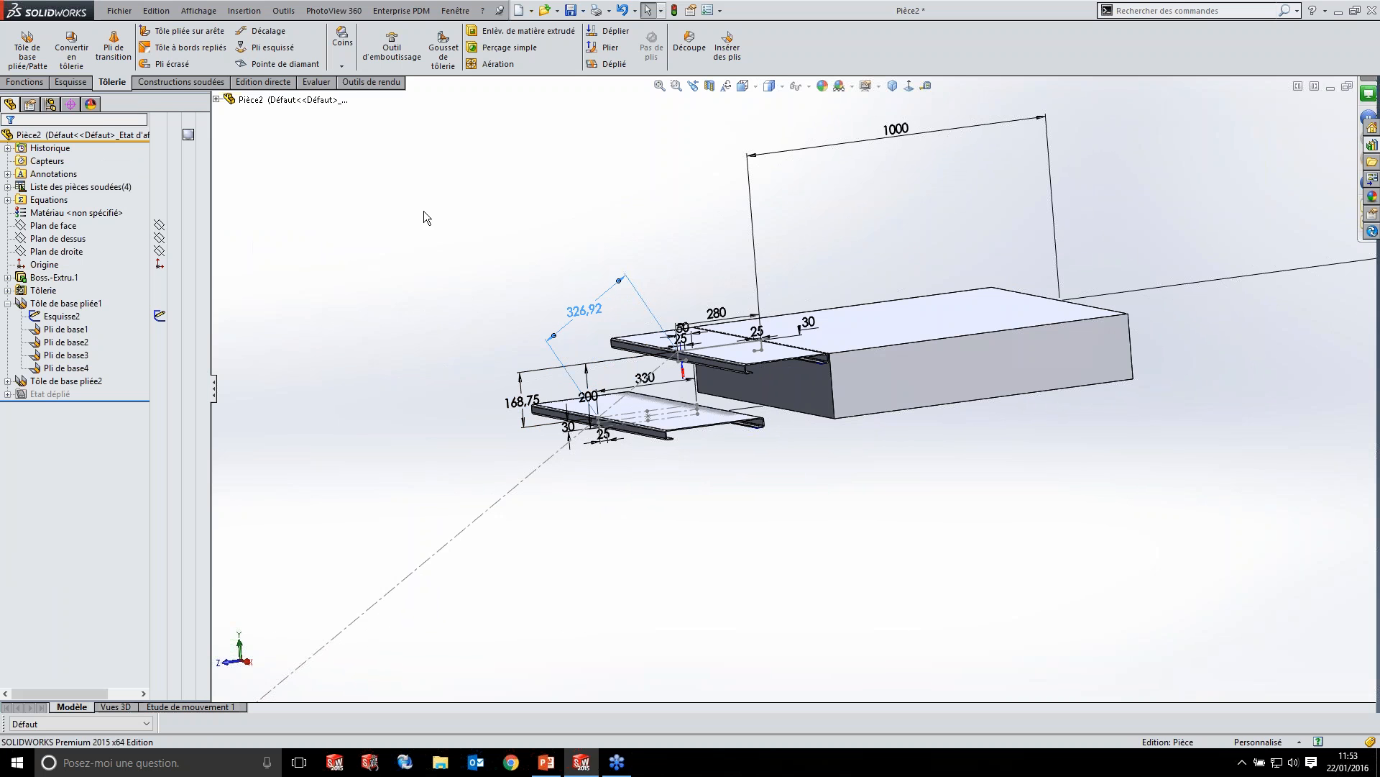
left_click(24, 82)
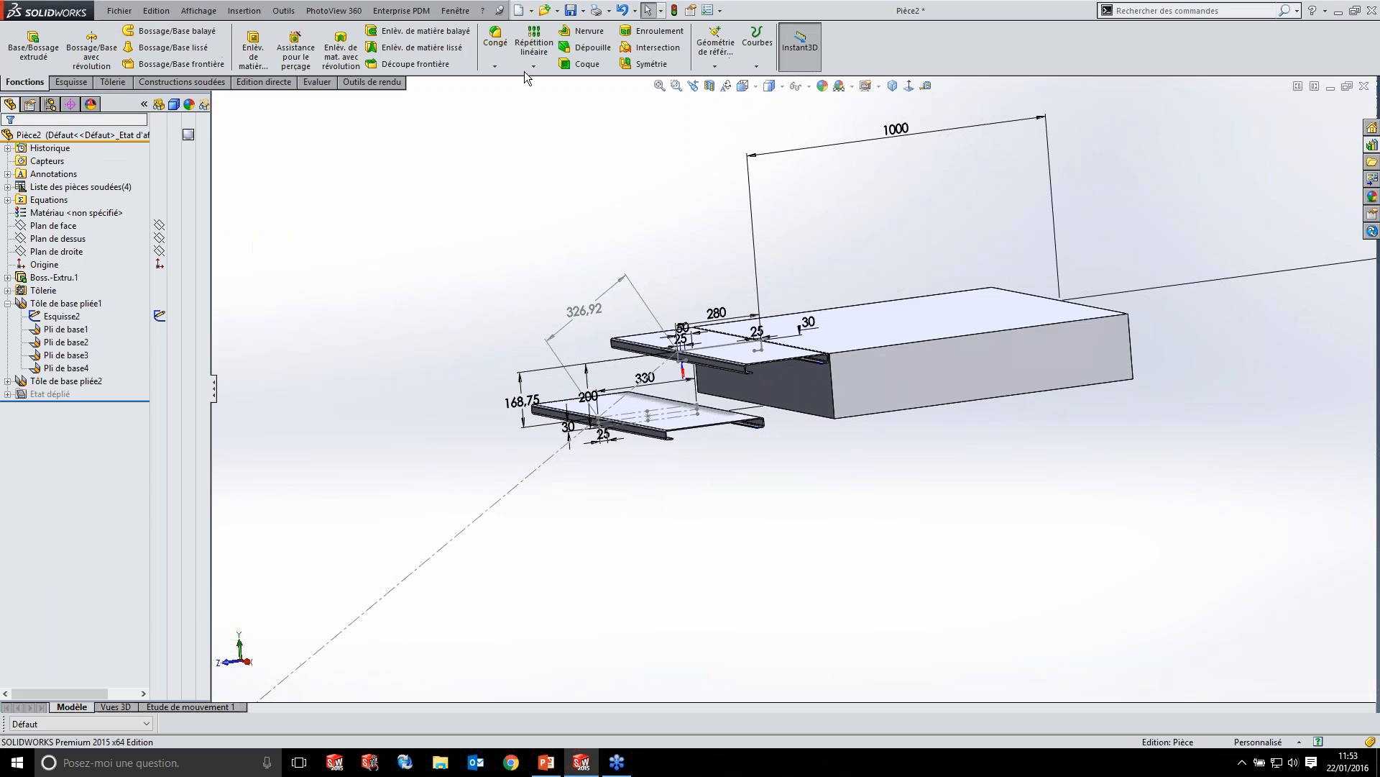
left_click(533, 47)
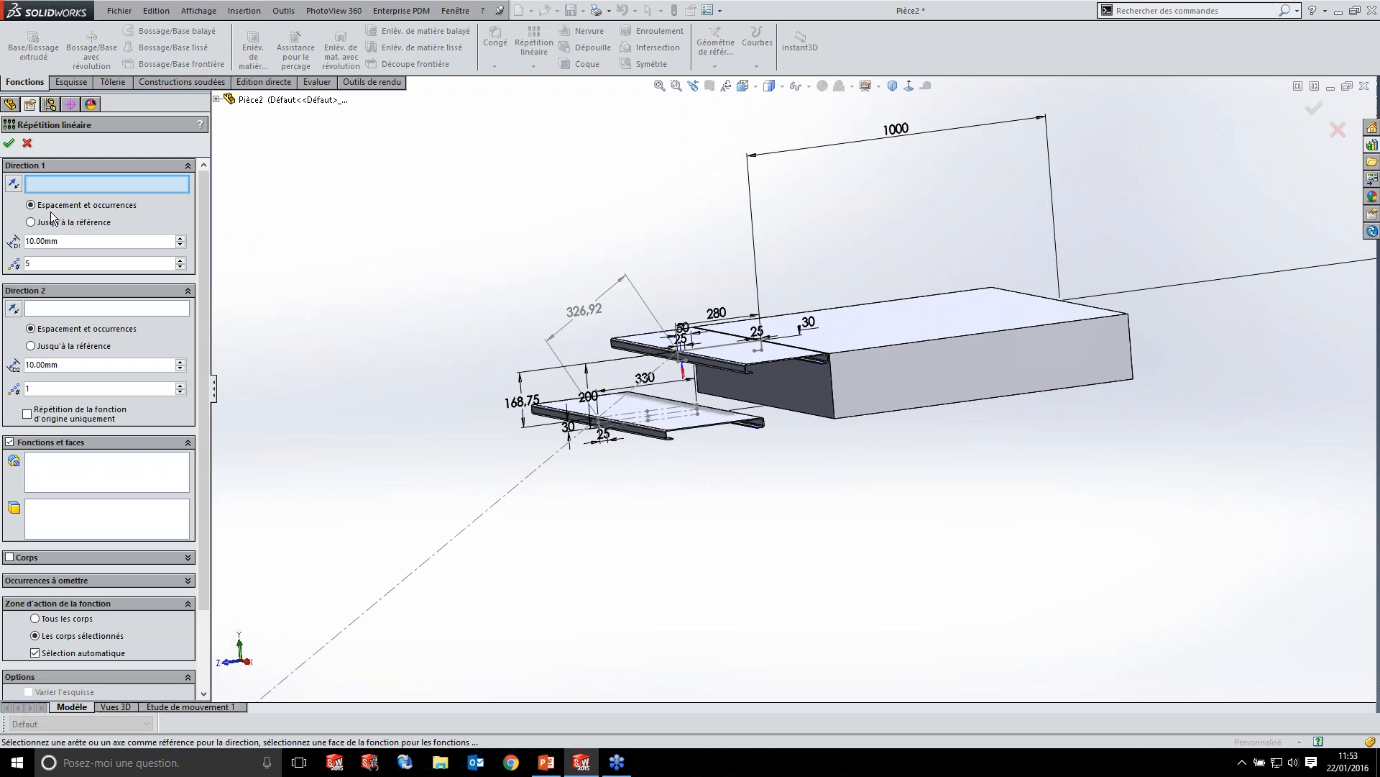
left_click(487, 511)
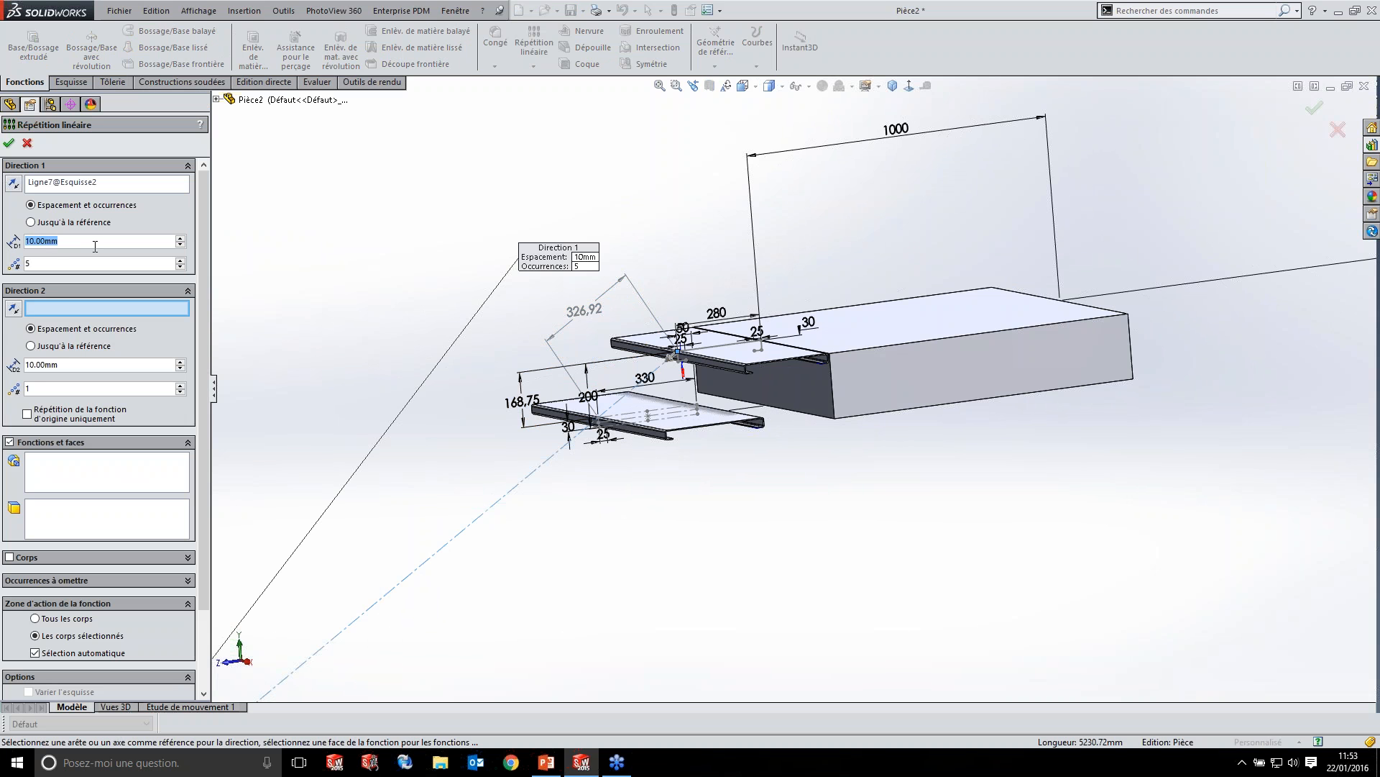
left_click(578, 318)
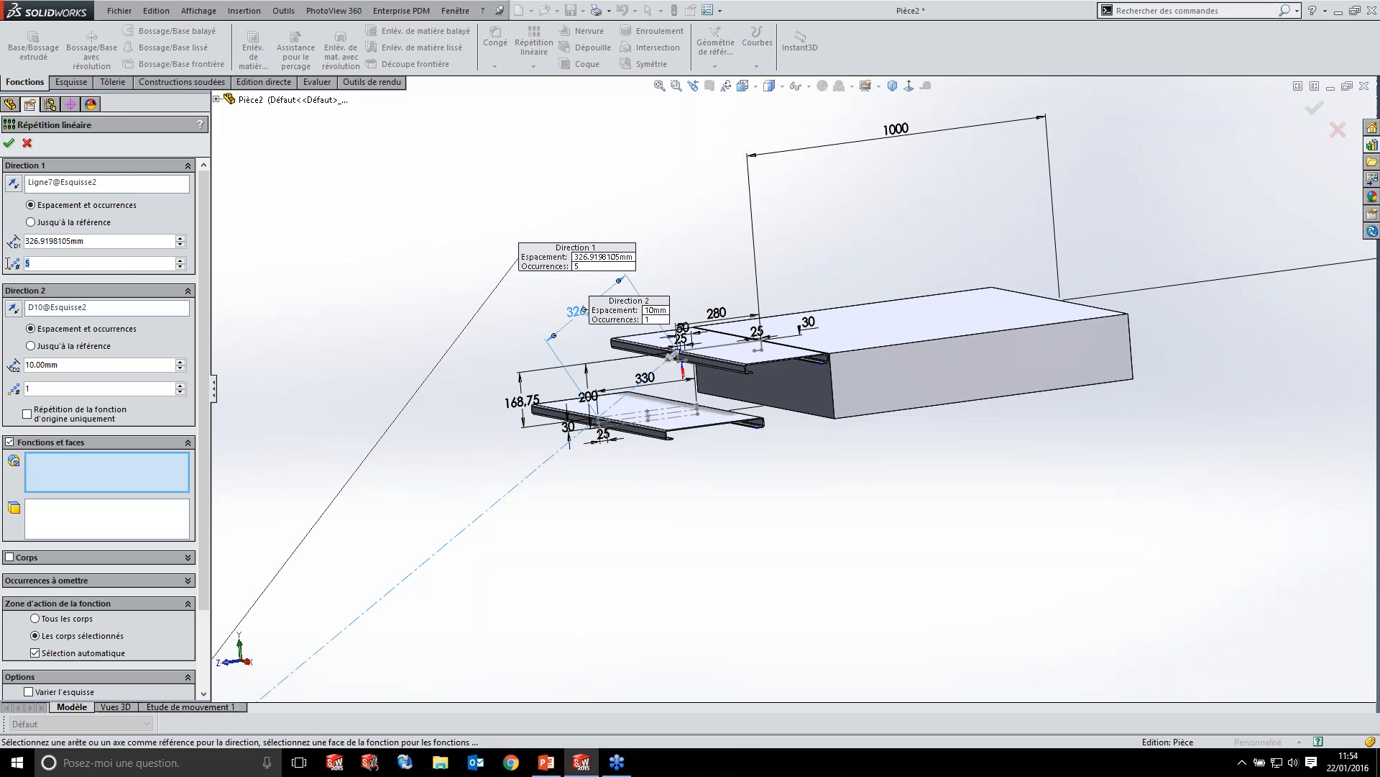
type("16")
left_click(9, 558)
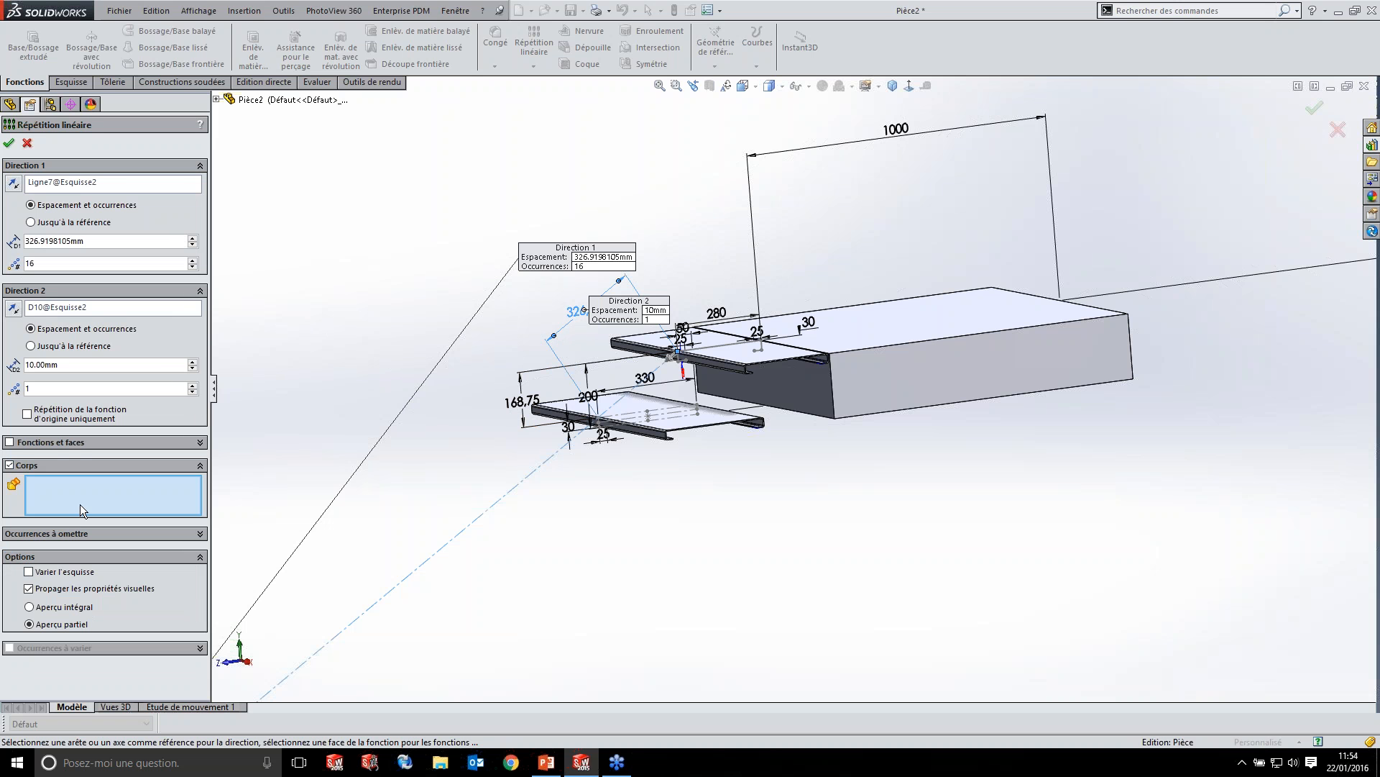
left_click(645, 430)
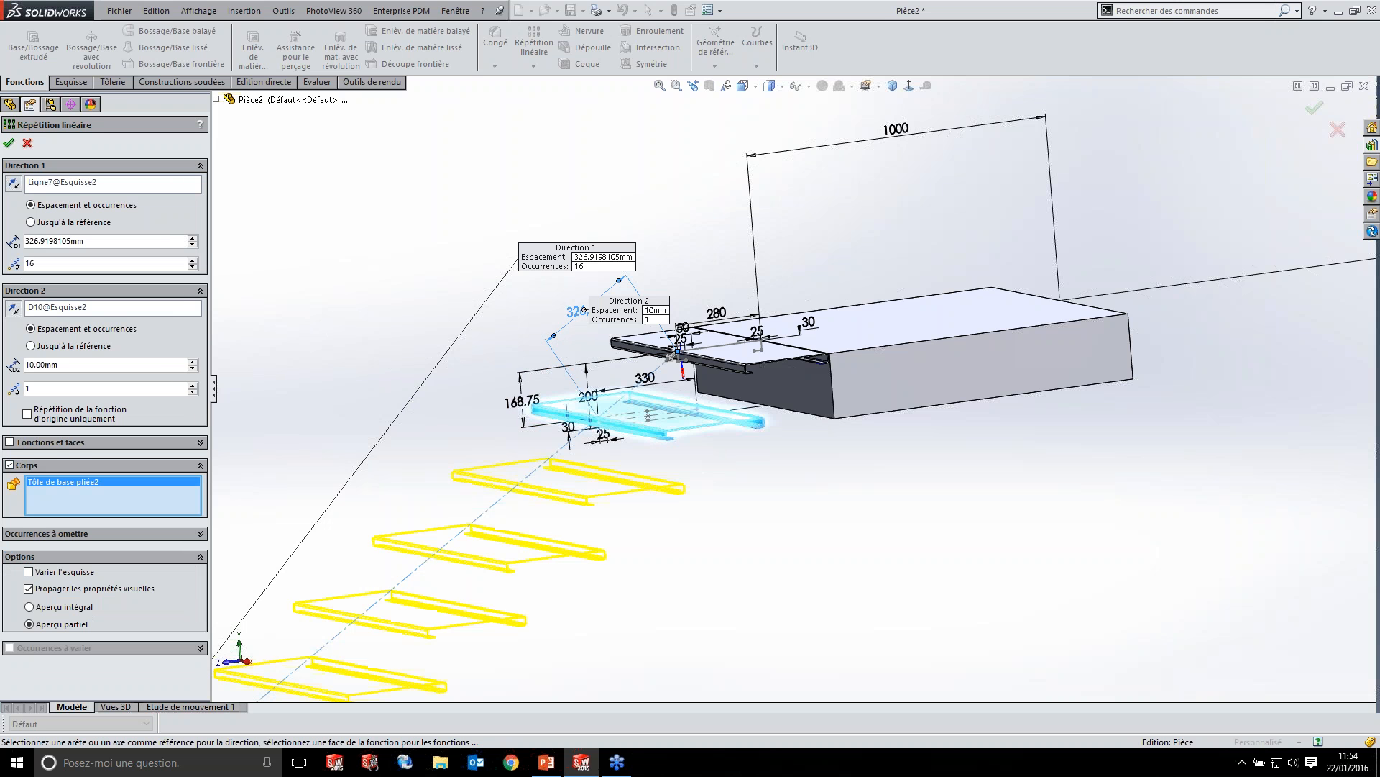
- Reduce the step pattern to 15 instances using the expression 16-1 and create it
scroll(623, 516, "up", 5)
scroll(597, 580, "down", 2)
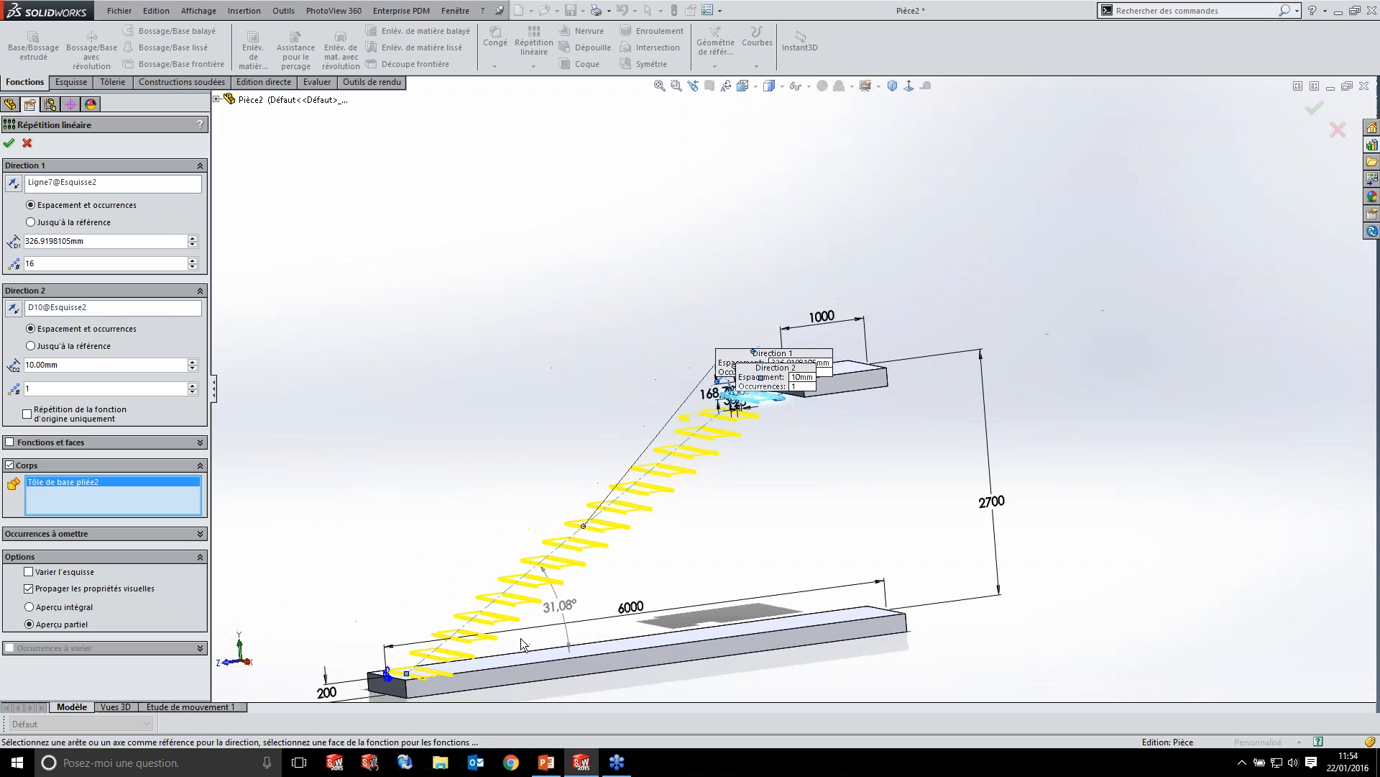
middle_click_drag(496, 645, 481, 616)
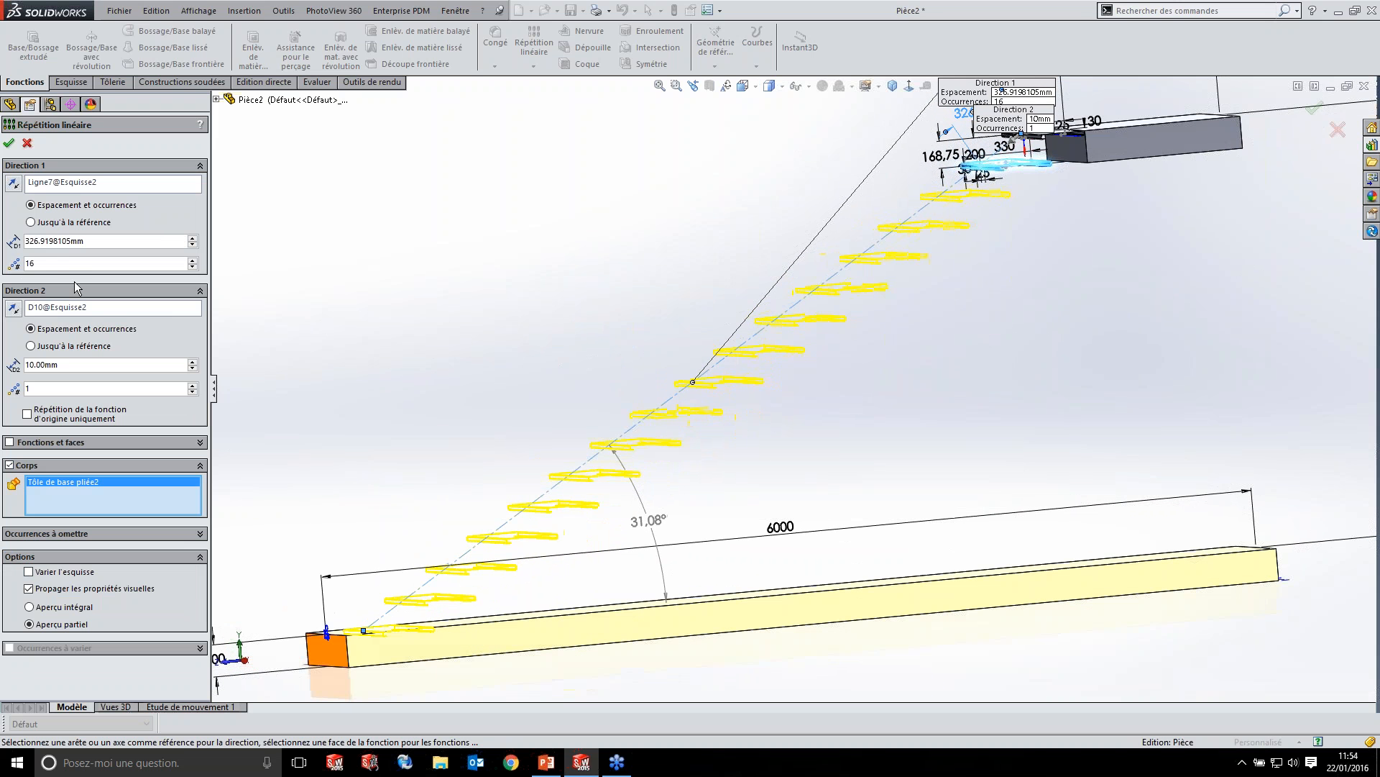
left_click(63, 263)
type("-1")
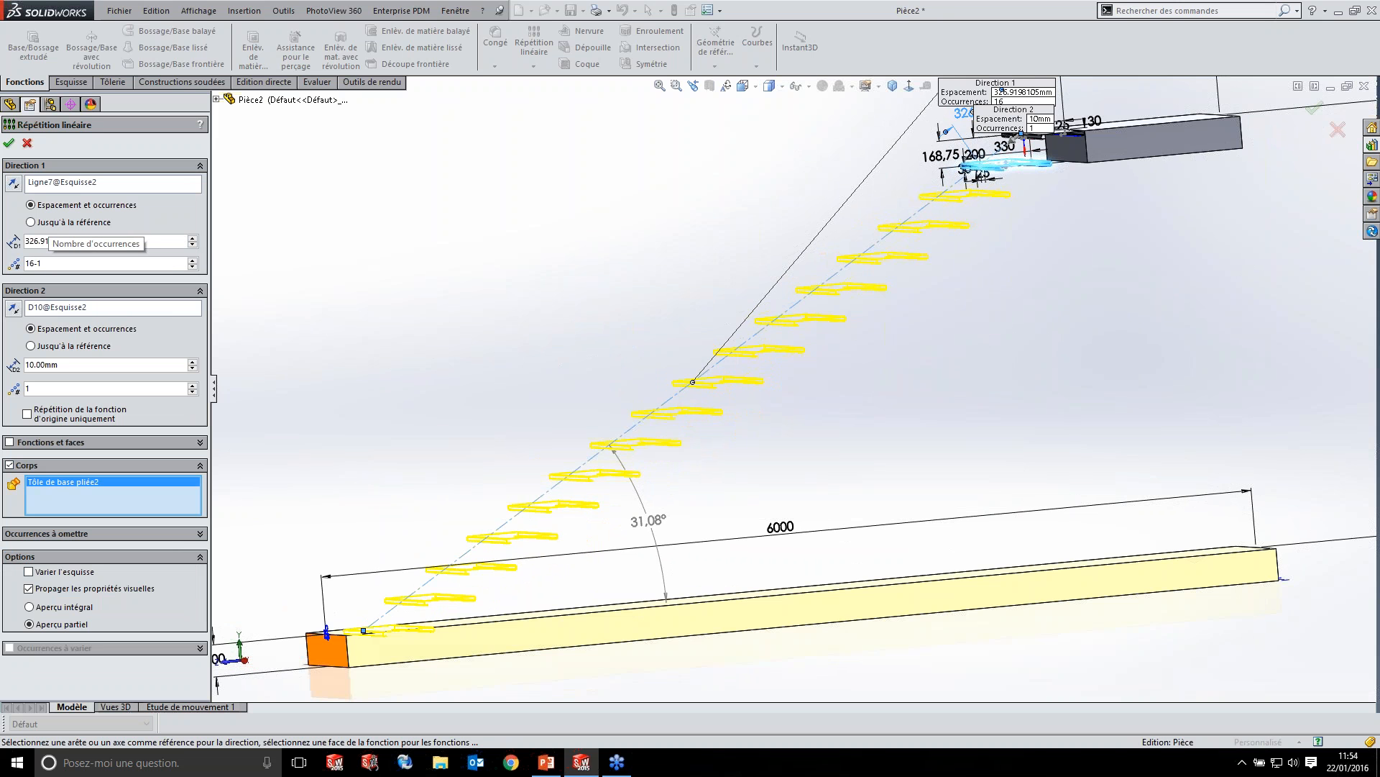
key("Return")
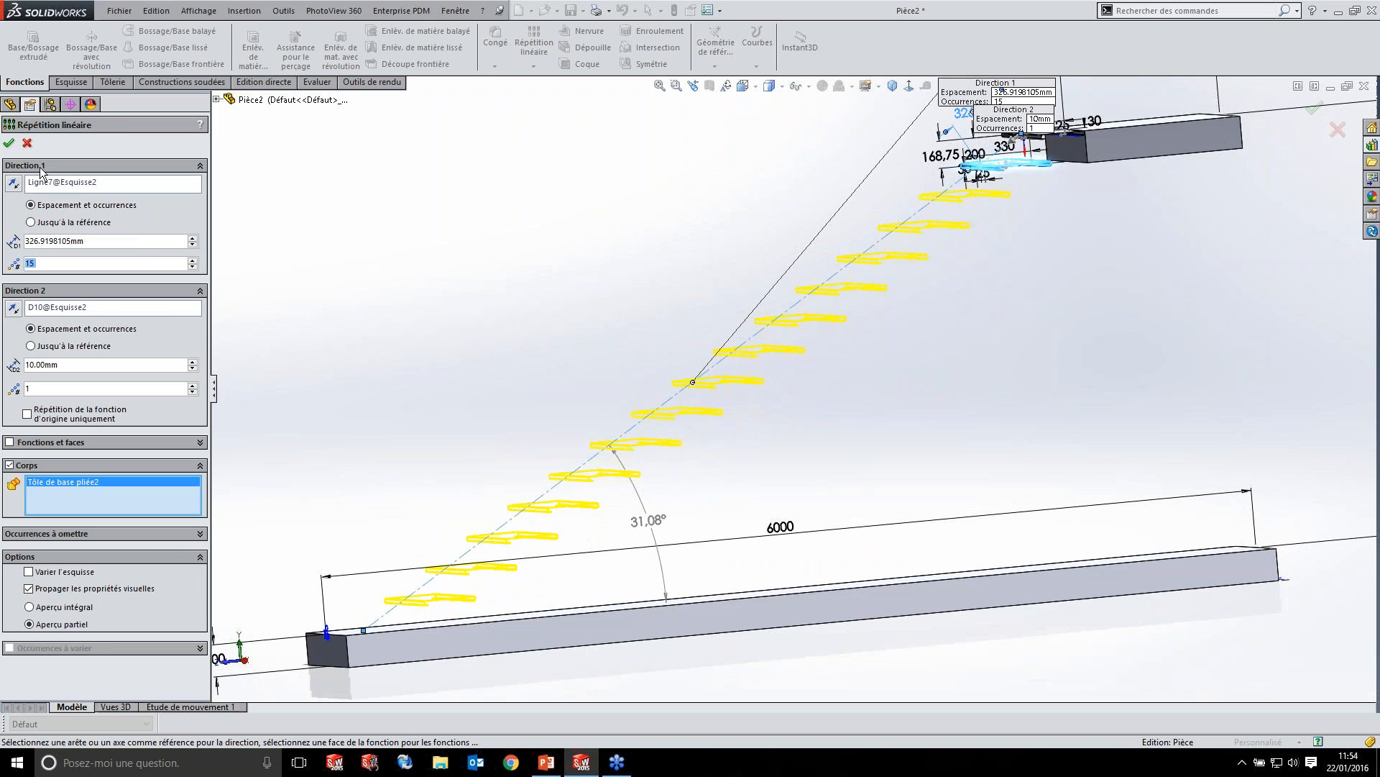
left_click(9, 146)
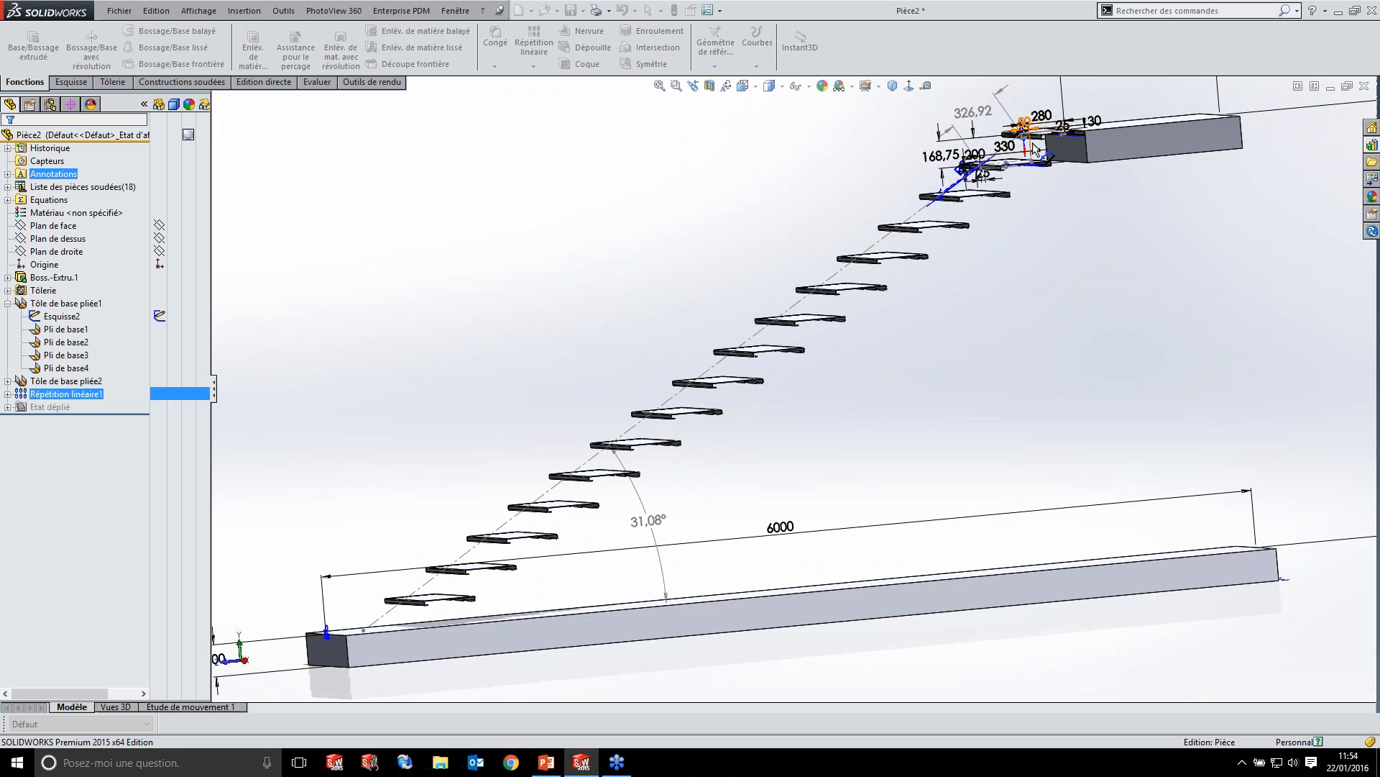
- Examine the patterned steps between the two slabs from several distances
middle_click_drag(536, 320, 550, 348)
mouse_move(667, 500)
middle_mouse_down()
mouse_move(709, 468)
mouse_move(669, 478)
middle_mouse_up()
middle_click_drag(938, 323, 912, 311)
scroll(1015, 165, "down", 2)
scroll(1015, 165, "down", 2)
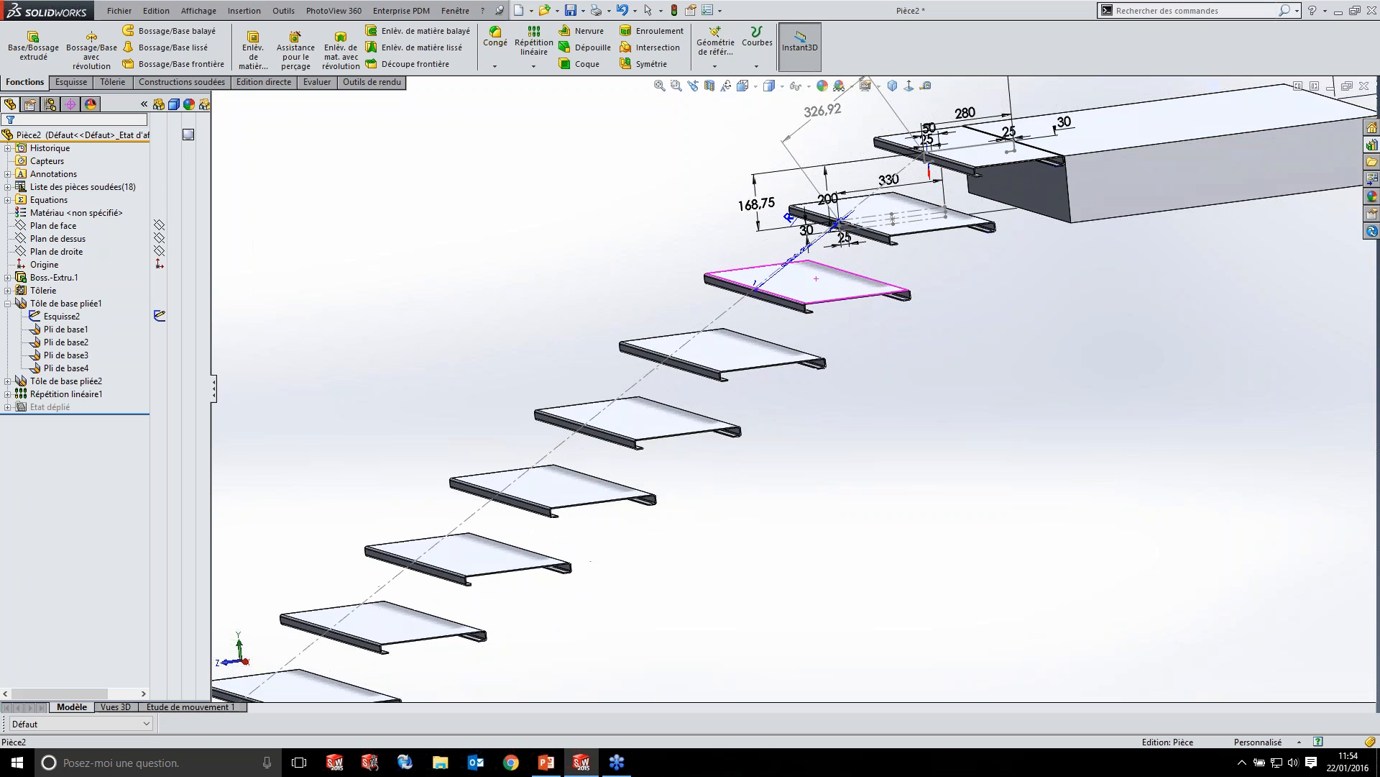
scroll(834, 222, "down", 2)
scroll(792, 394, "up", 2)
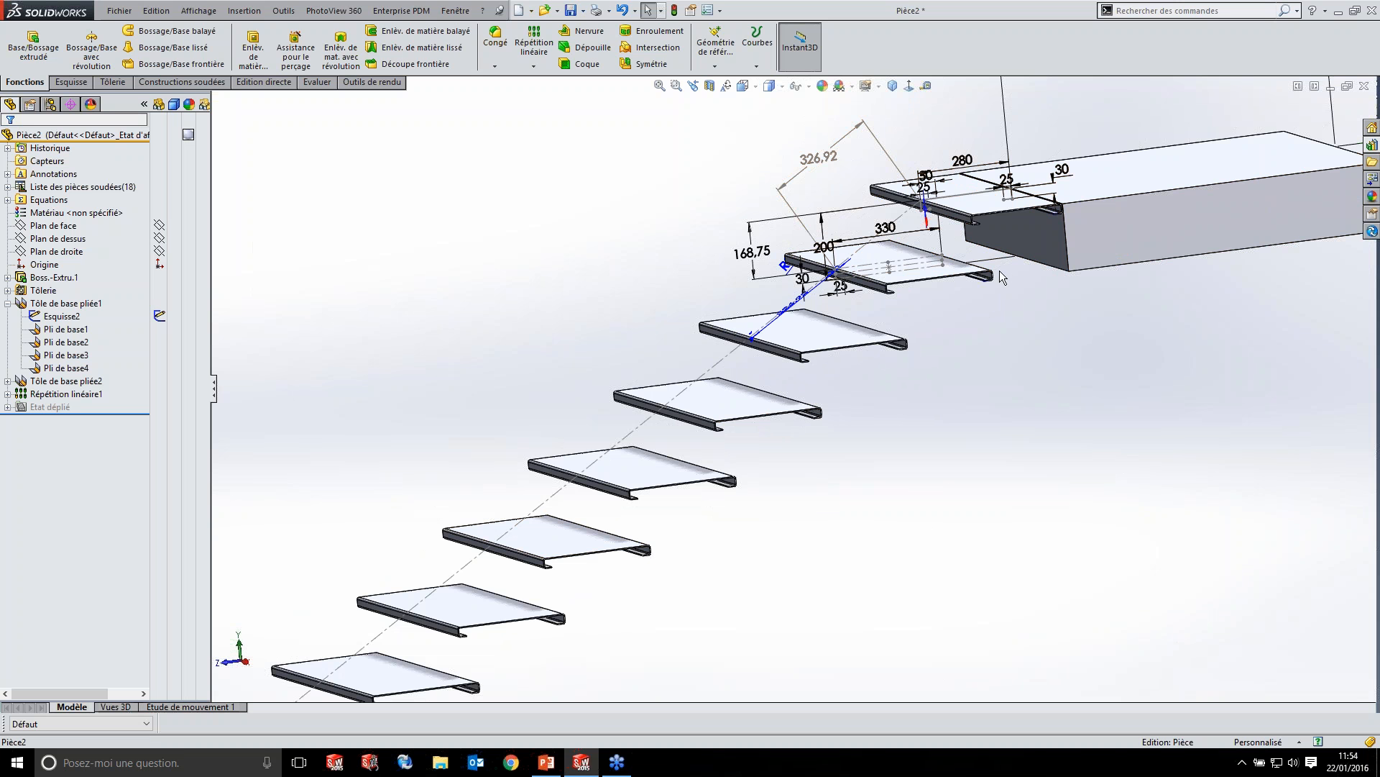
- Open a new sketch on the narrow side face of the top step's sheet
scroll(1018, 230, "down", 8)
scroll(676, 283, "down", 8)
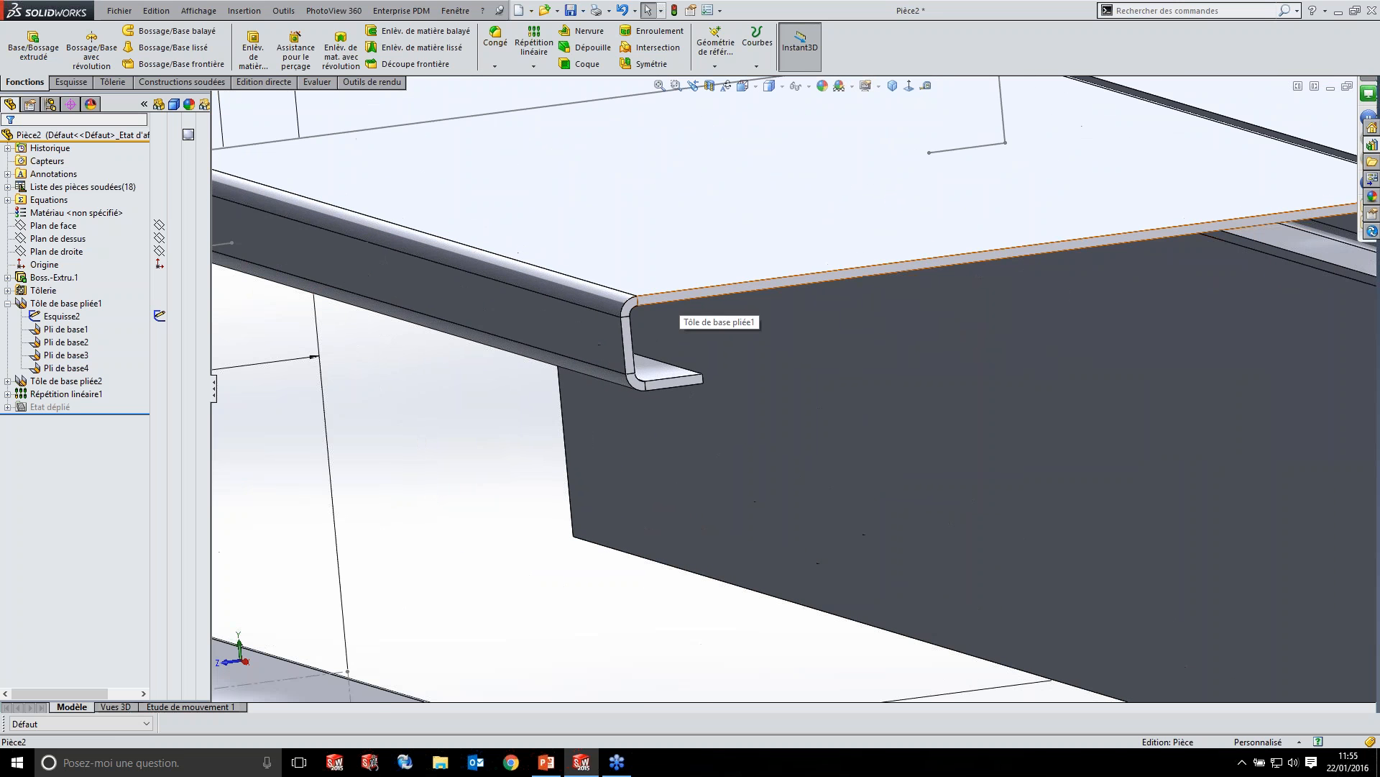
left_click(675, 300)
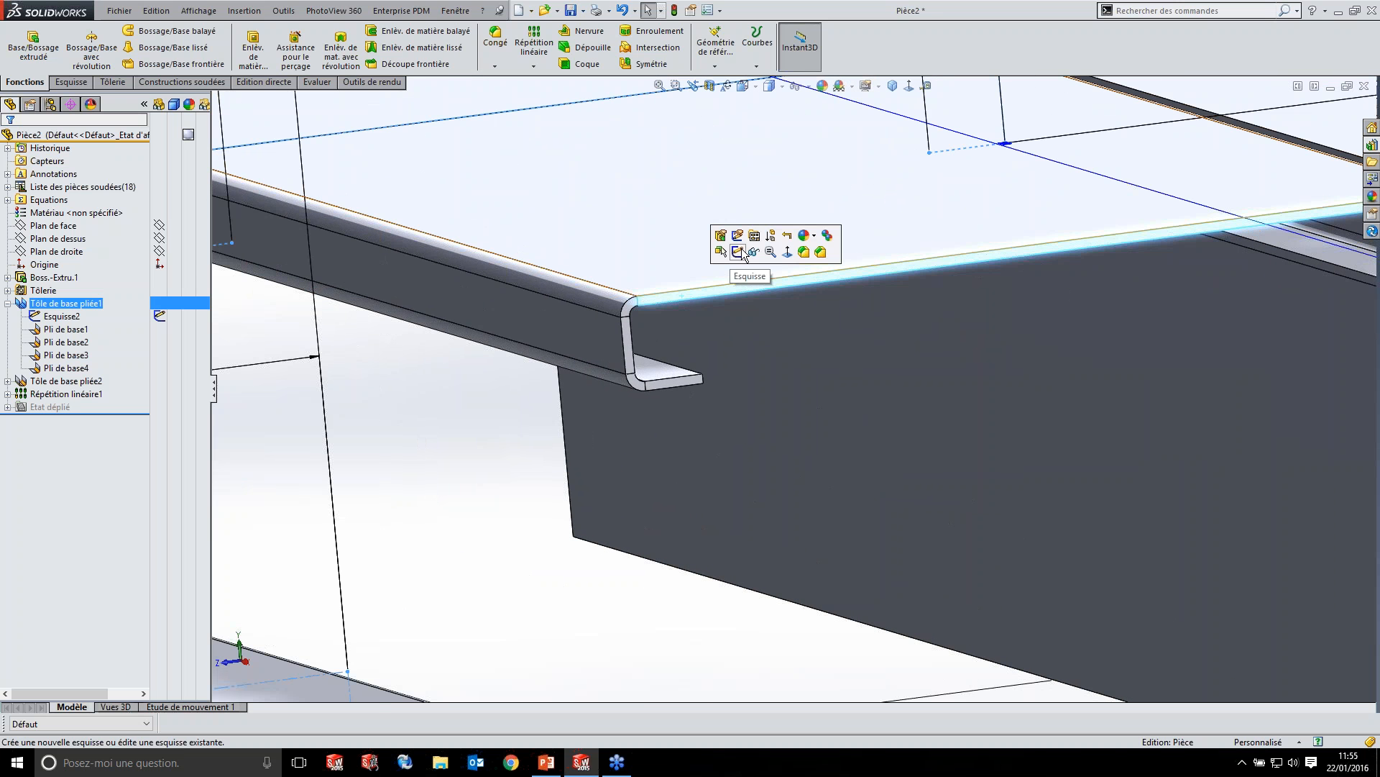
left_click(739, 252)
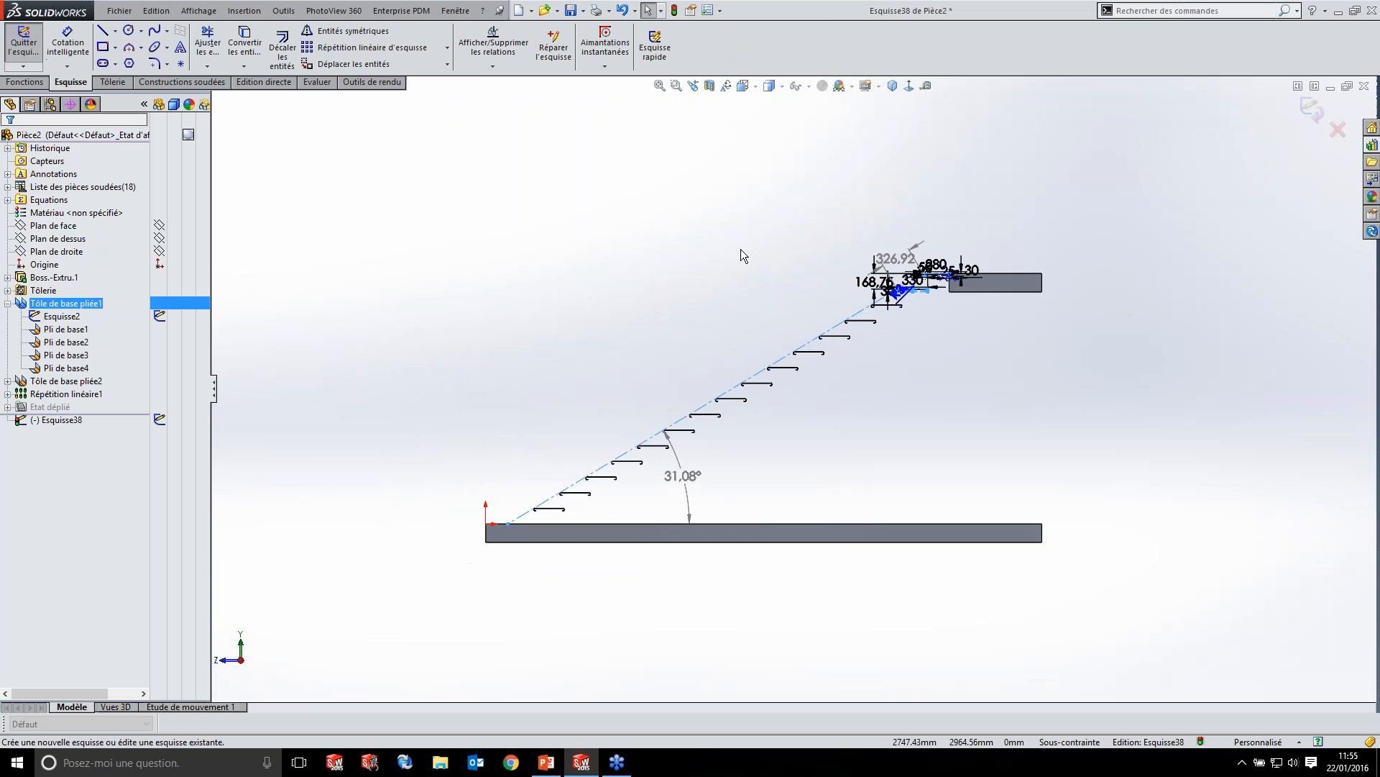
- Sketch a horizontal line about 420 mm long from the upper slab's top corner, running over the top step and past its front edge
scroll(1007, 263, "down", 5)
scroll(826, 301, "down", 6)
left_click(112, 36)
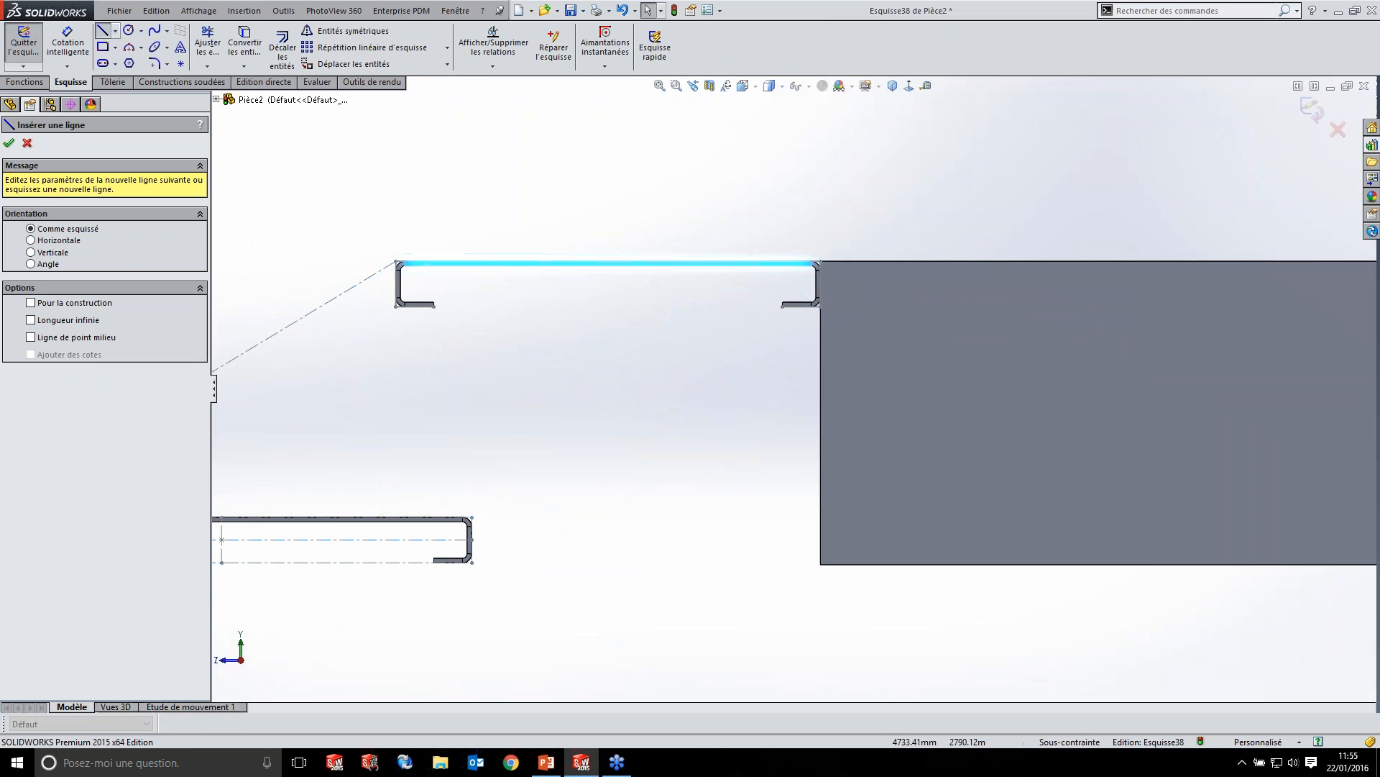
left_click(819, 264)
scroll(791, 386, "up", 3)
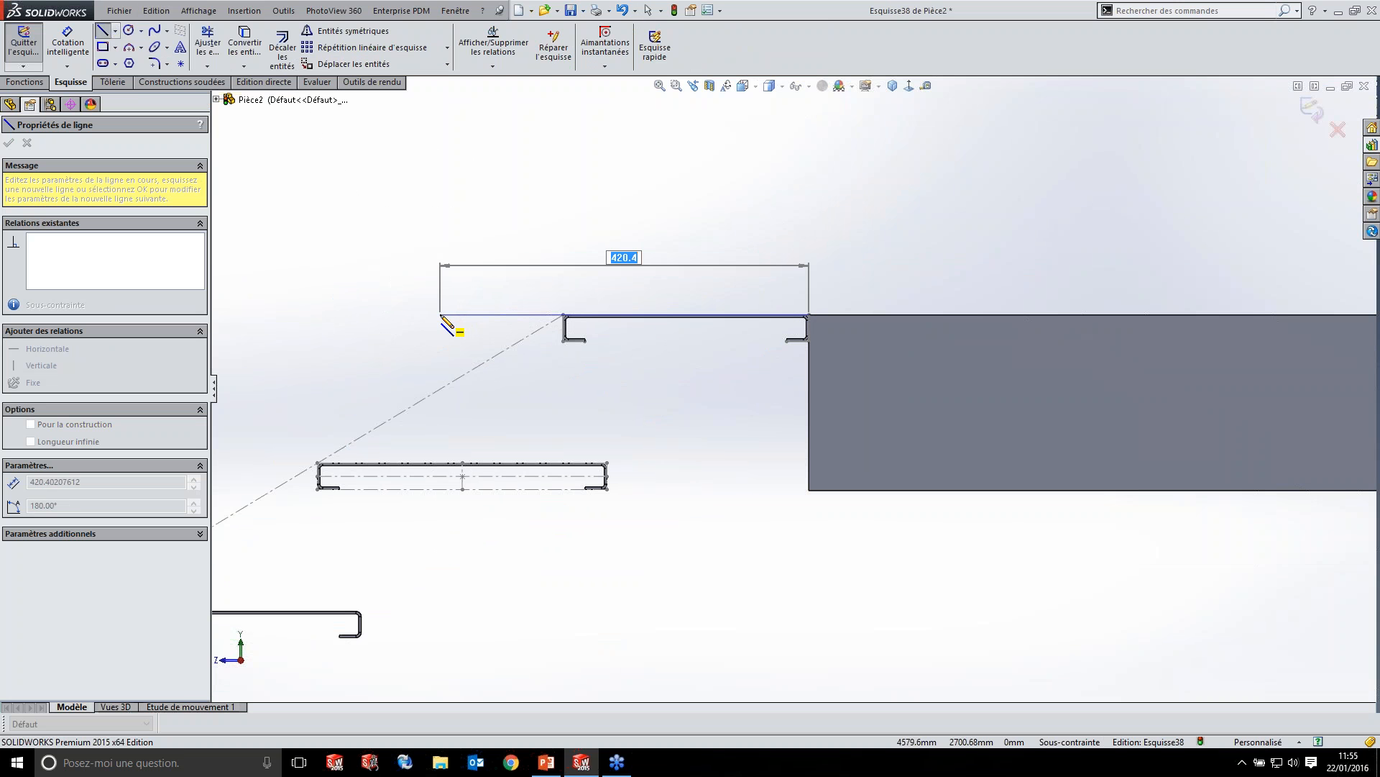
left_click(441, 314)
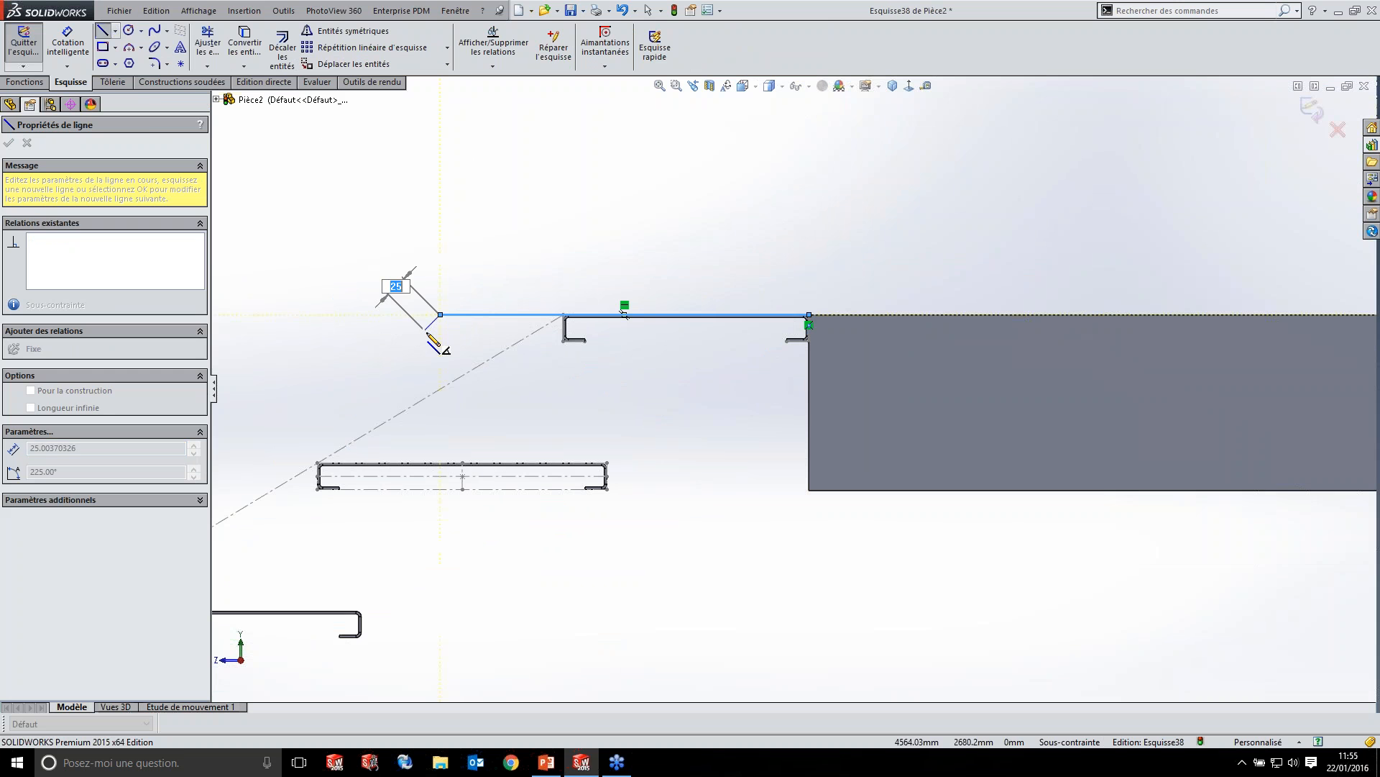
key("Escape")
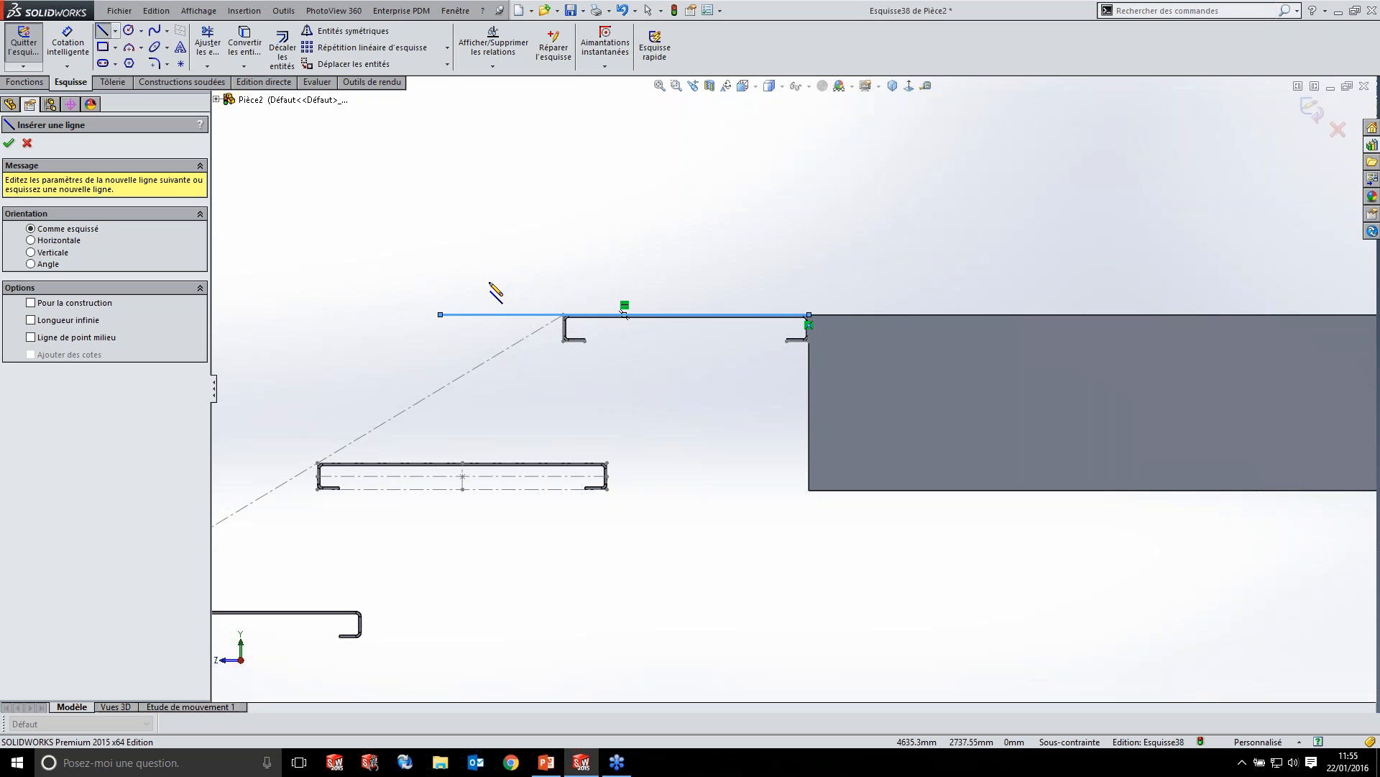
- Sketch a sloped line from the horizontal line's free end to above the lowest step, then a vertical line about 219 mm down to the lower slab
left_click(440, 314)
scroll(403, 374, "up", 6)
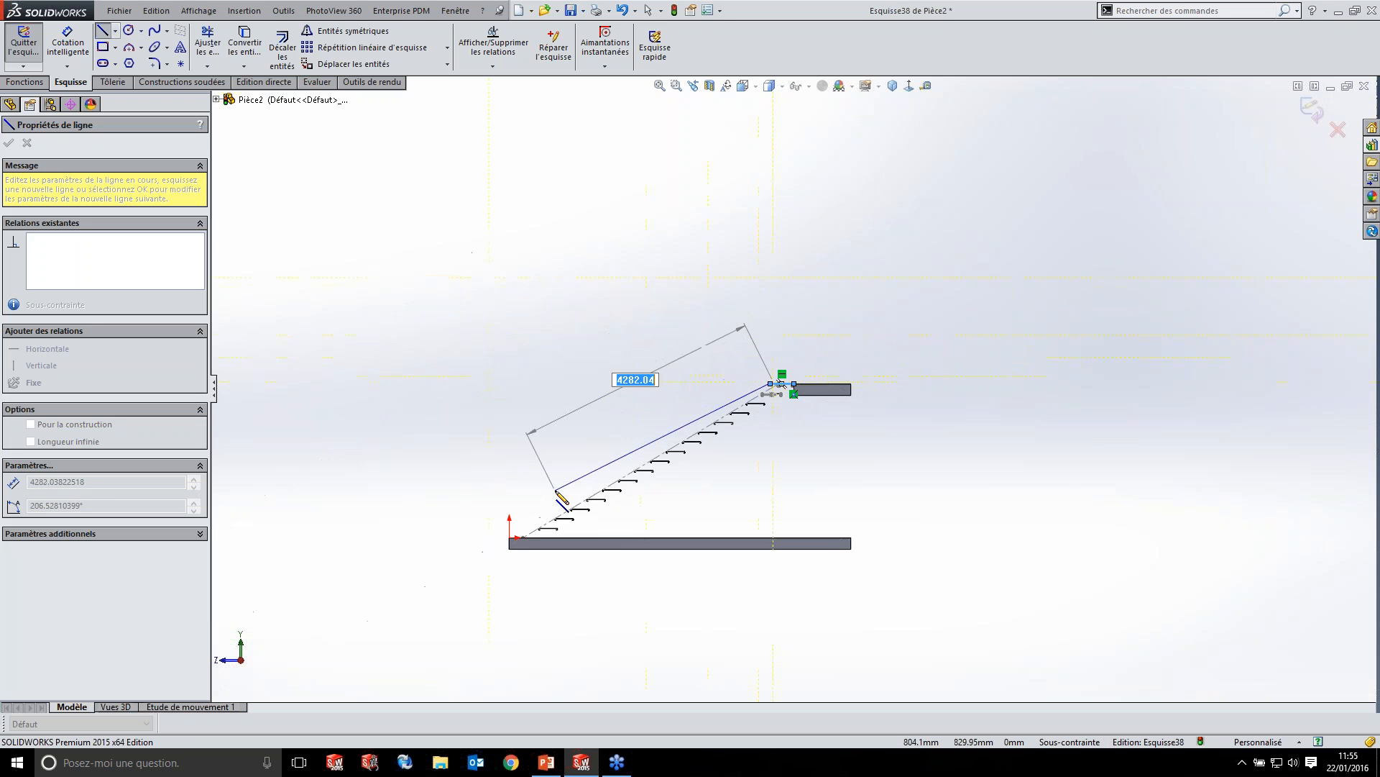
scroll(608, 527, "down", 5)
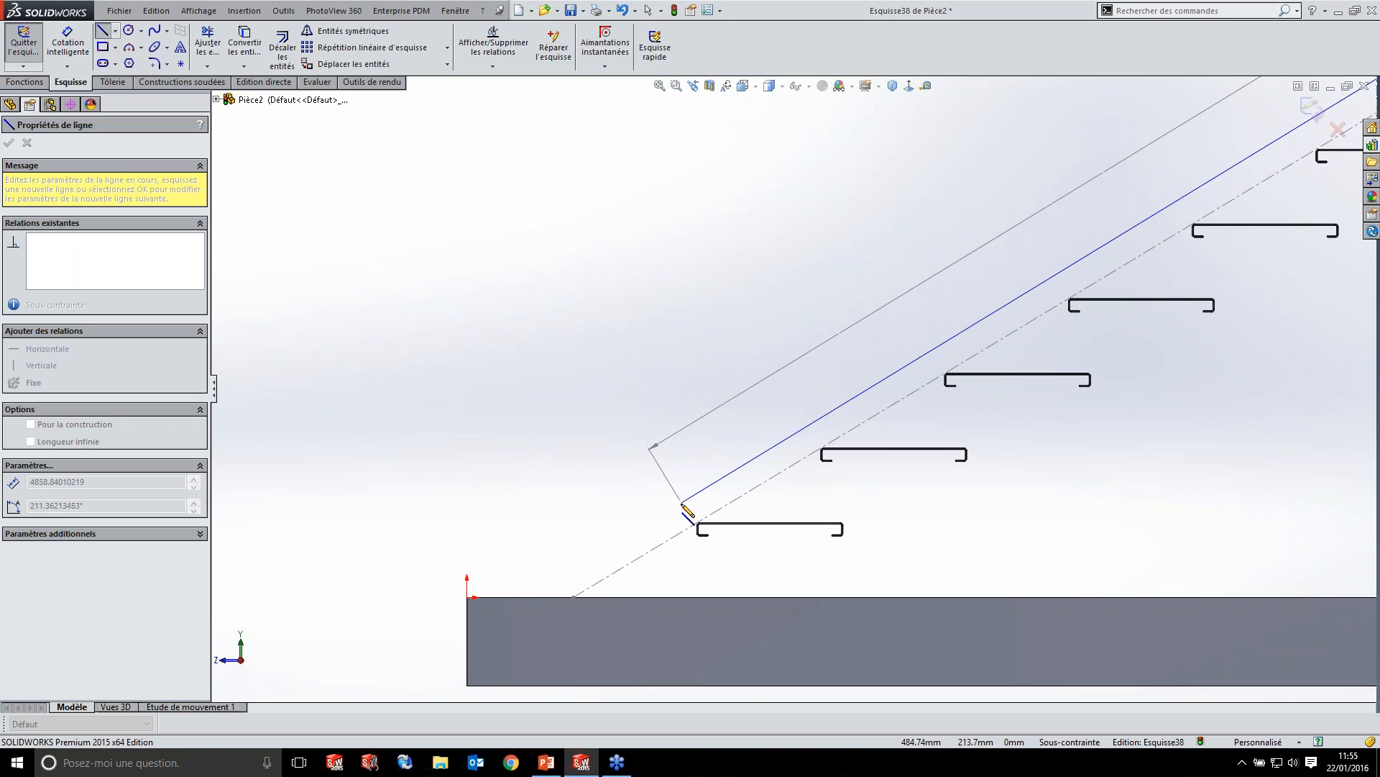
left_click(694, 499)
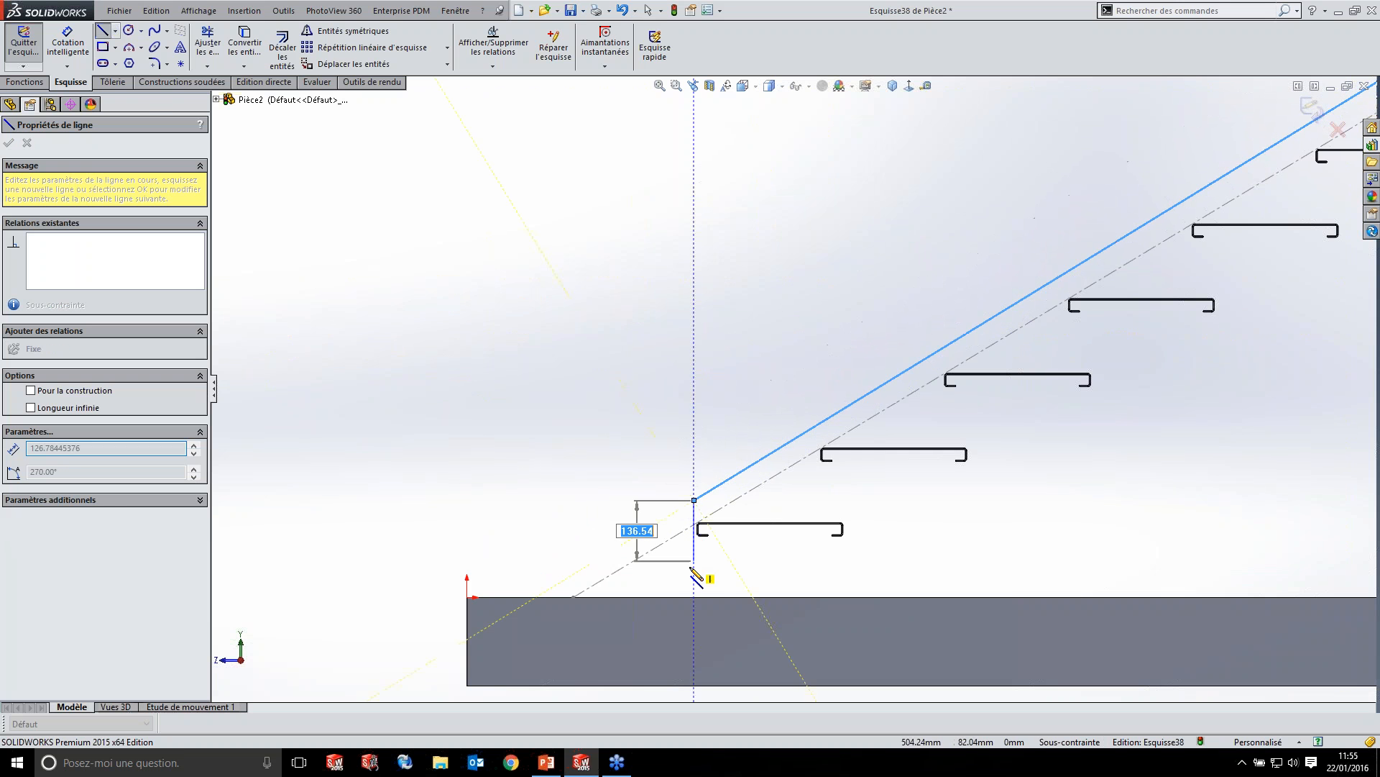
left_click(694, 597)
key("Escape")
- Make the vertical line collinear with the front edge of the lowest step
scroll(698, 532, "down", 8)
left_click(657, 536)
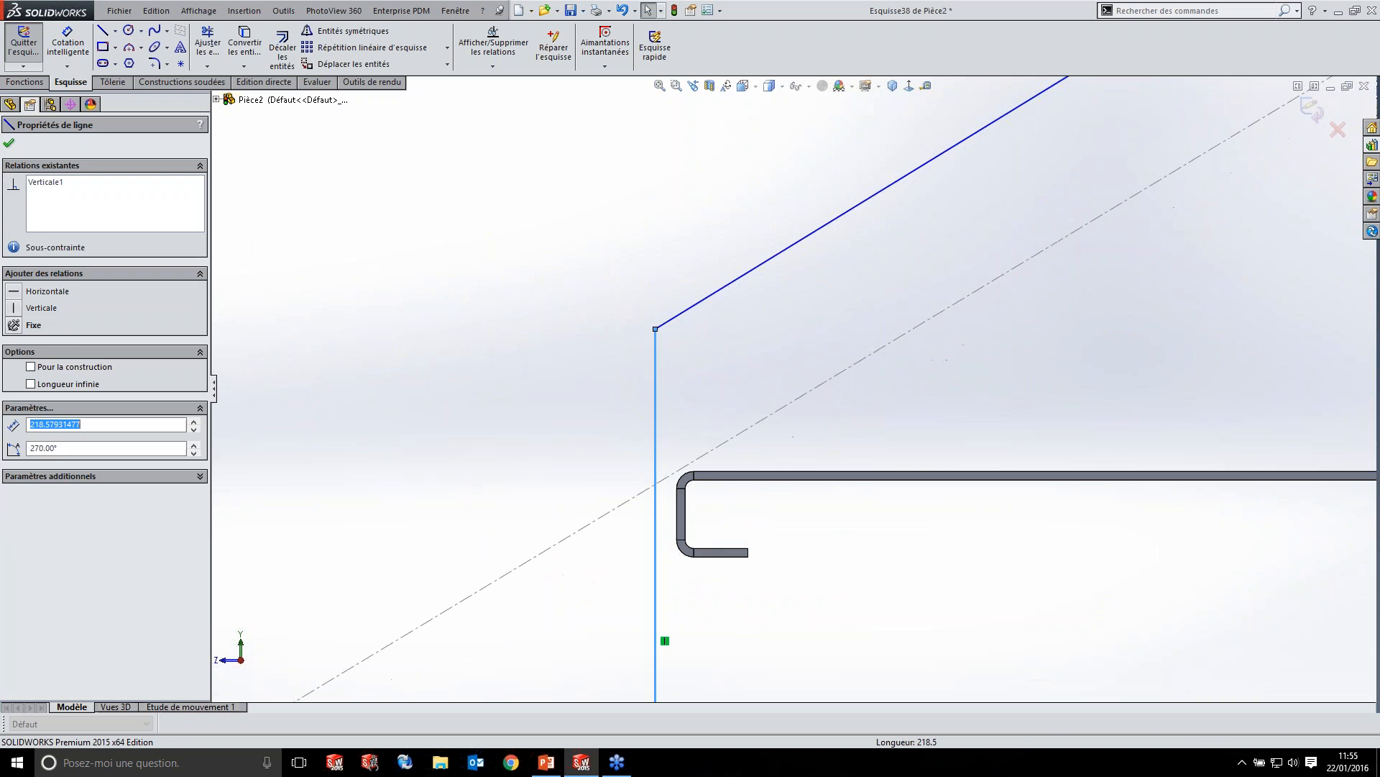
left_click(678, 515, "ctrl")
left_click(41, 375)
left_click(391, 350)
- Dimension the vertical line's upper endpoint 50 mm above the top face of the lowest step
scroll(791, 252, "up", 6)
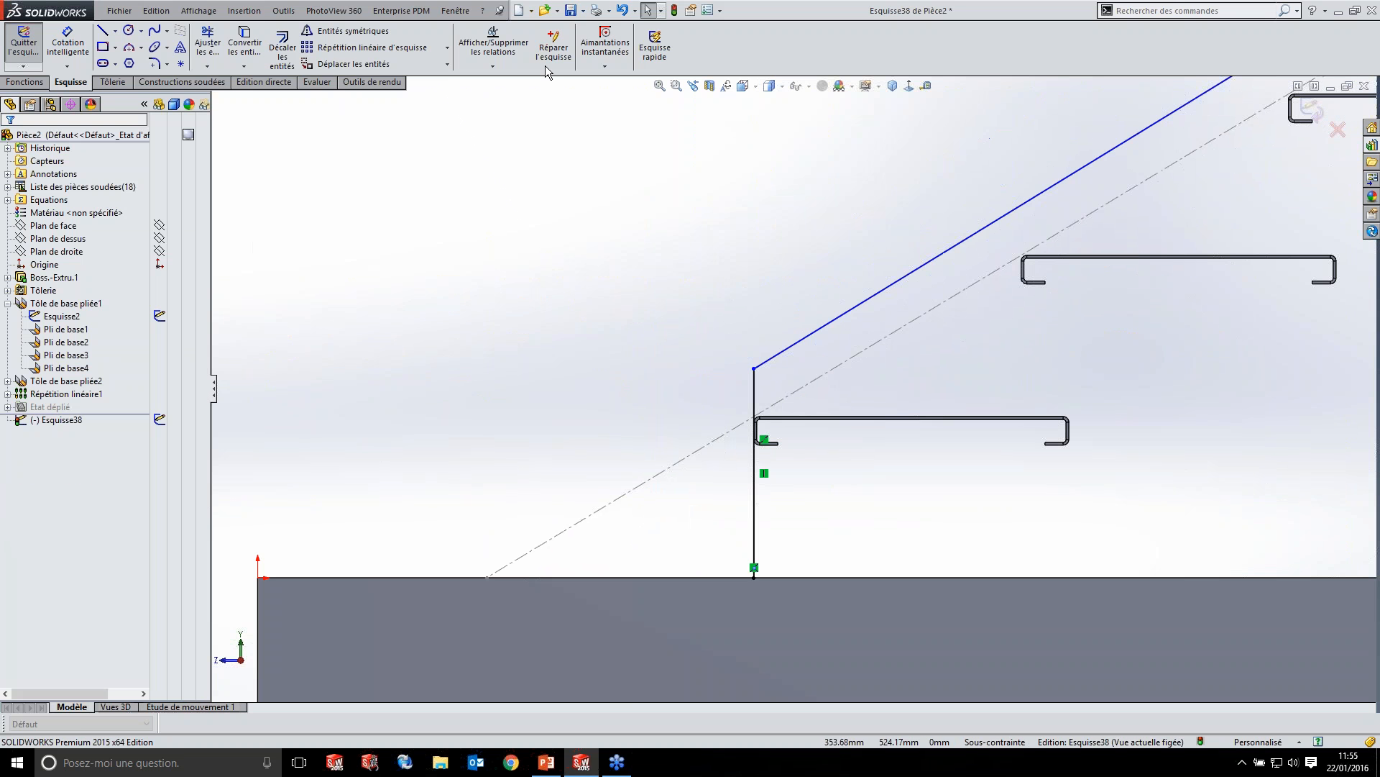
left_click(68, 43)
scroll(783, 374, "down", 5)
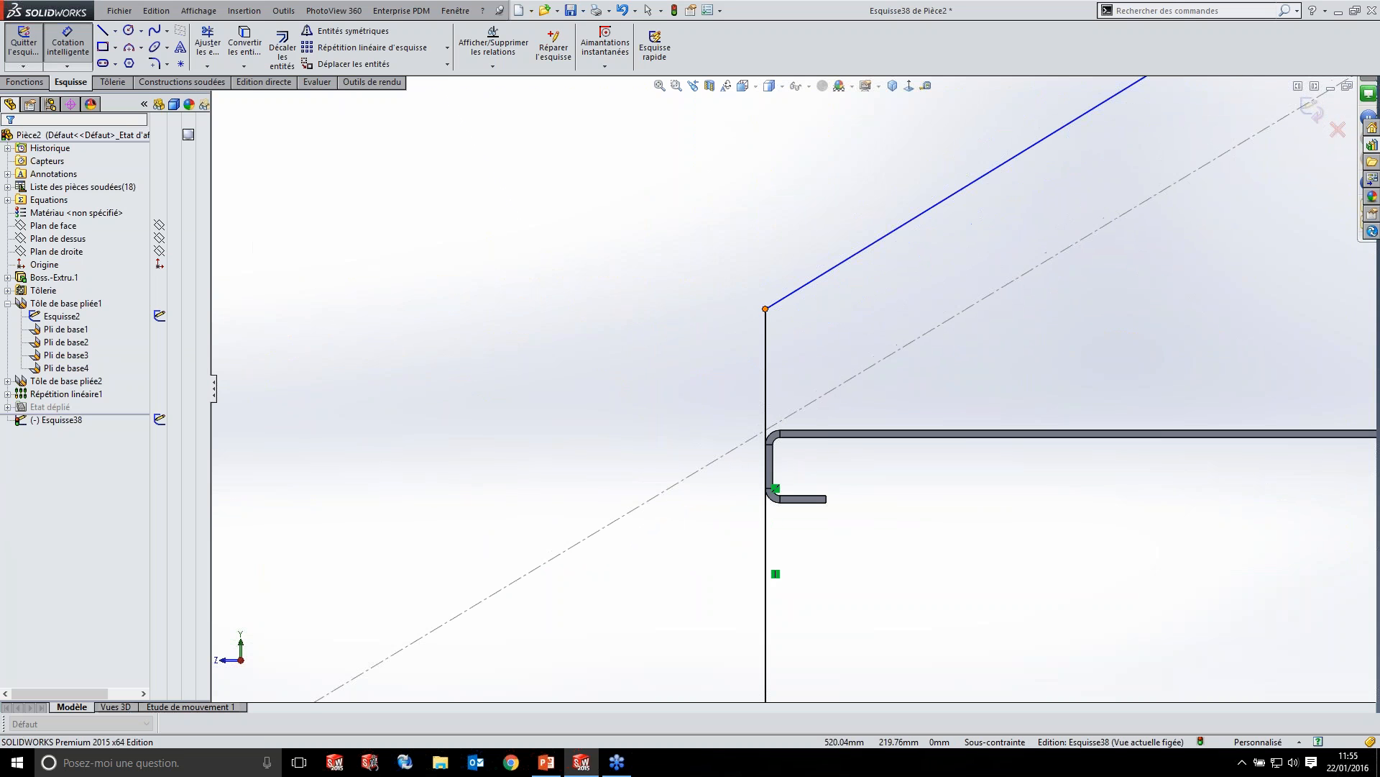
left_click(766, 309)
left_click(838, 434)
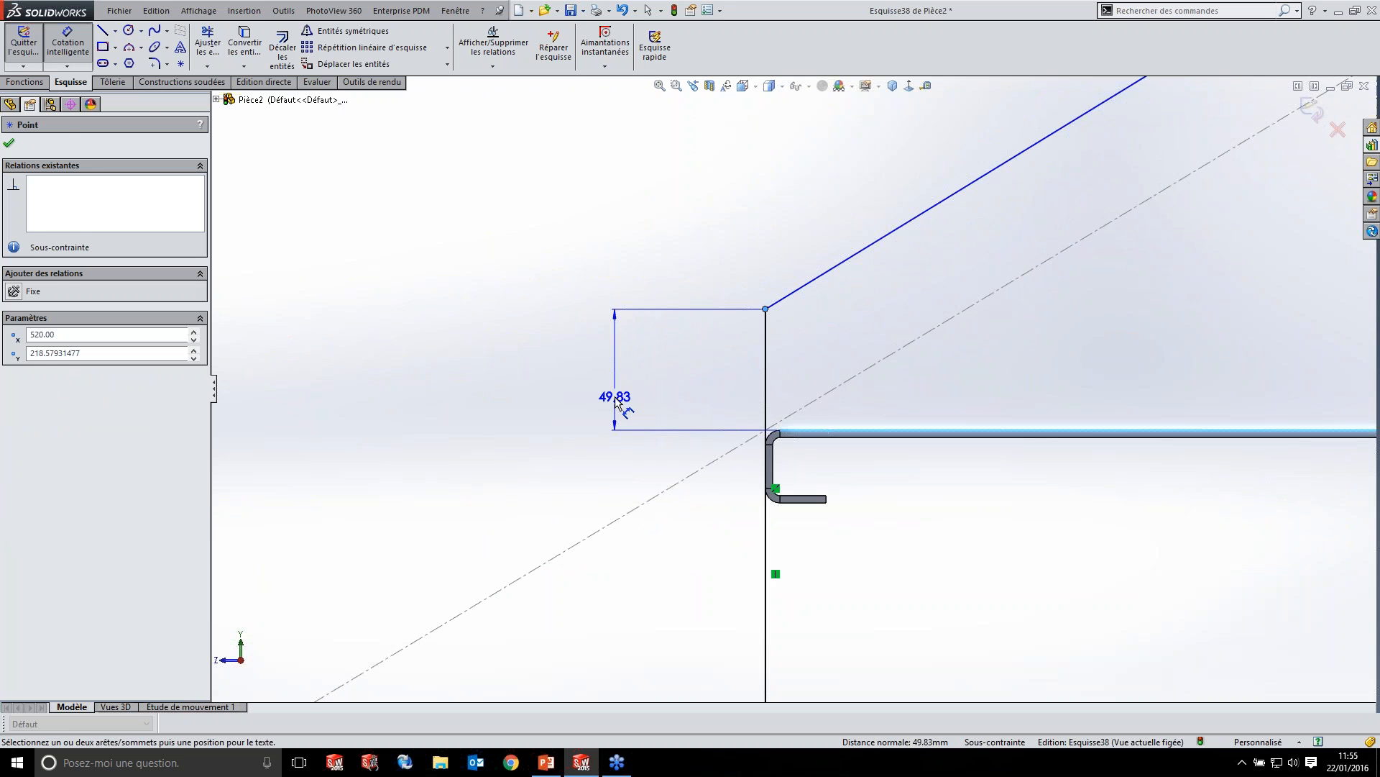
left_click(614, 394)
type("50")
key("Return")
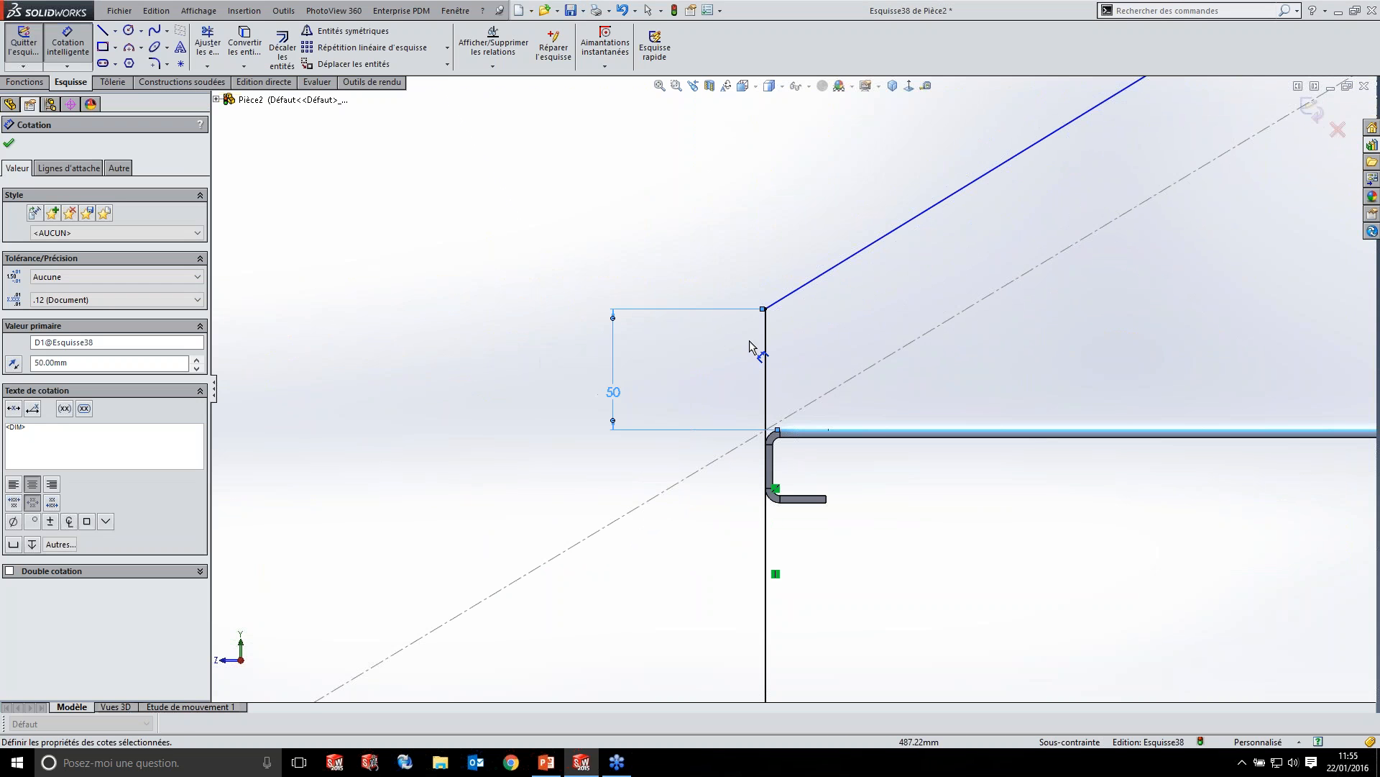
- Draw a vertical construction line from the upper front corner of the step below the top one up to the sloped line
scroll(924, 324, "up", 6)
scroll(971, 308, "down", 5)
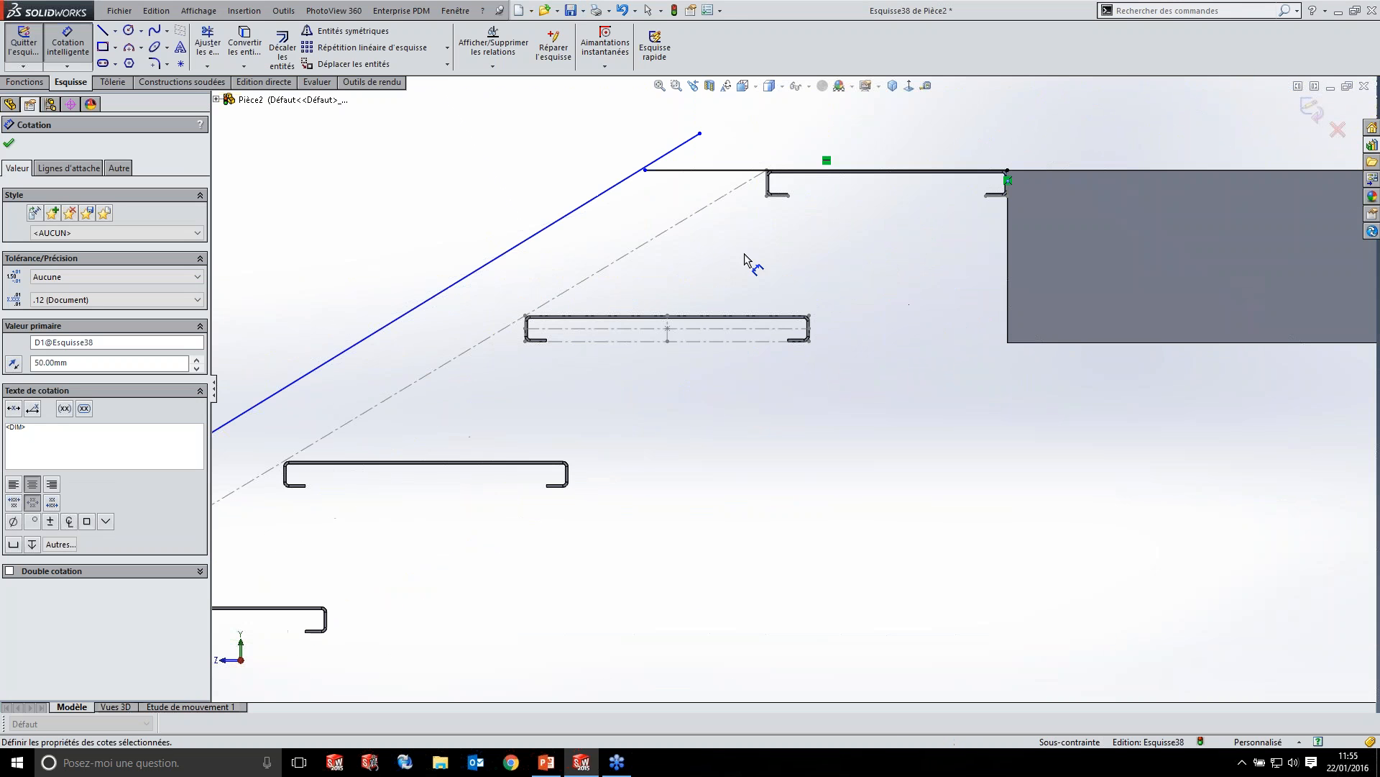
left_click(115, 30)
left_click(113, 61)
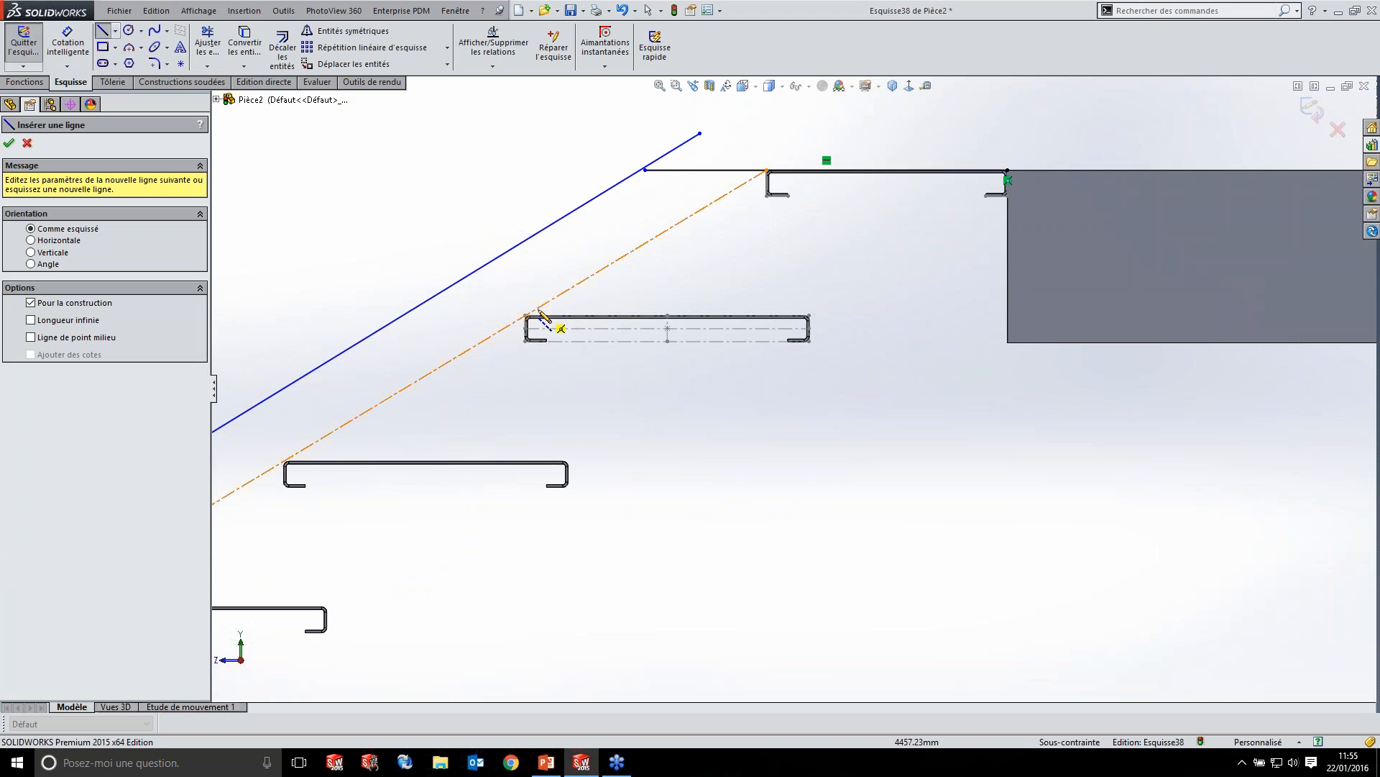
scroll(553, 316, "down", 4)
left_click(654, 384)
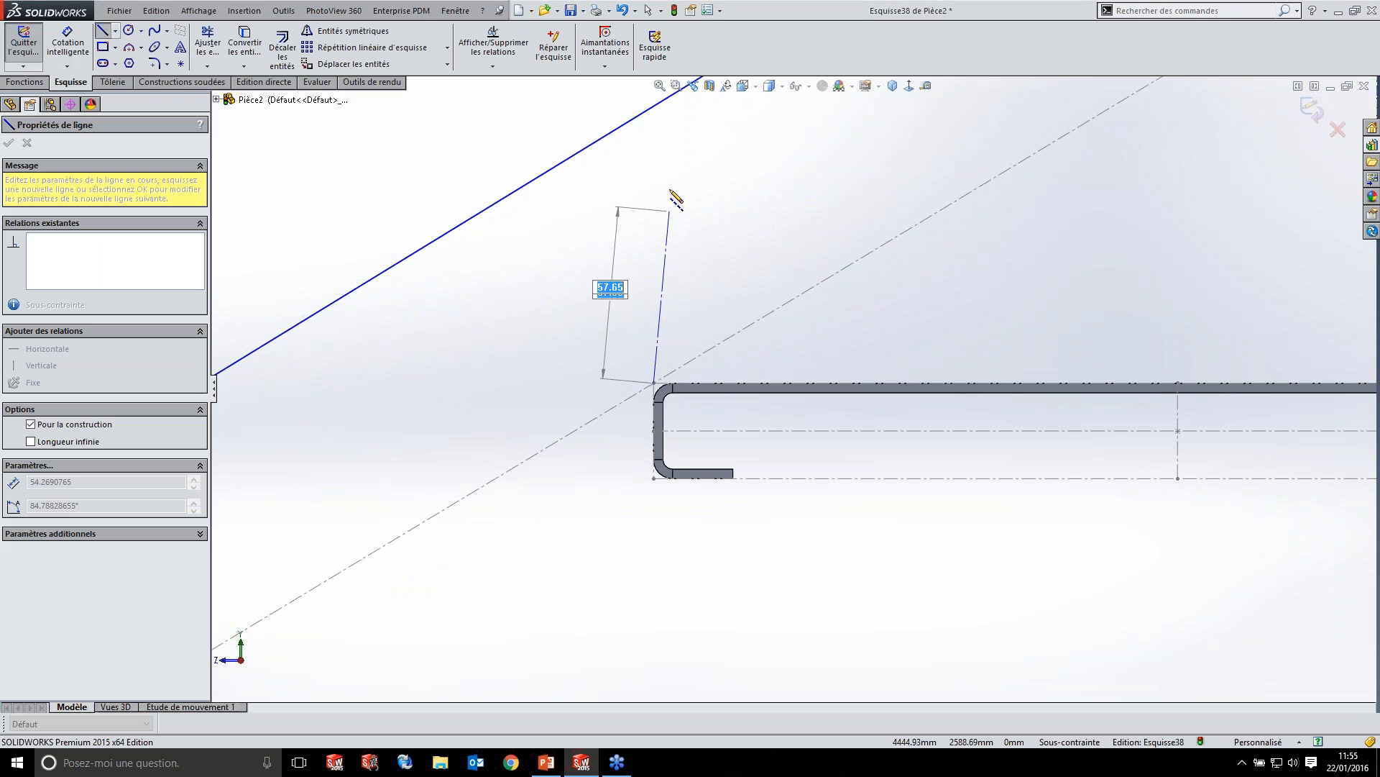
left_click(654, 108)
key("Escape")
- Dimension the vertical construction line to 50 mm
left_click(79, 45)
left_click(654, 316)
left_click(568, 299)
type("50")
key("Return")
key("Escape")
key("z")
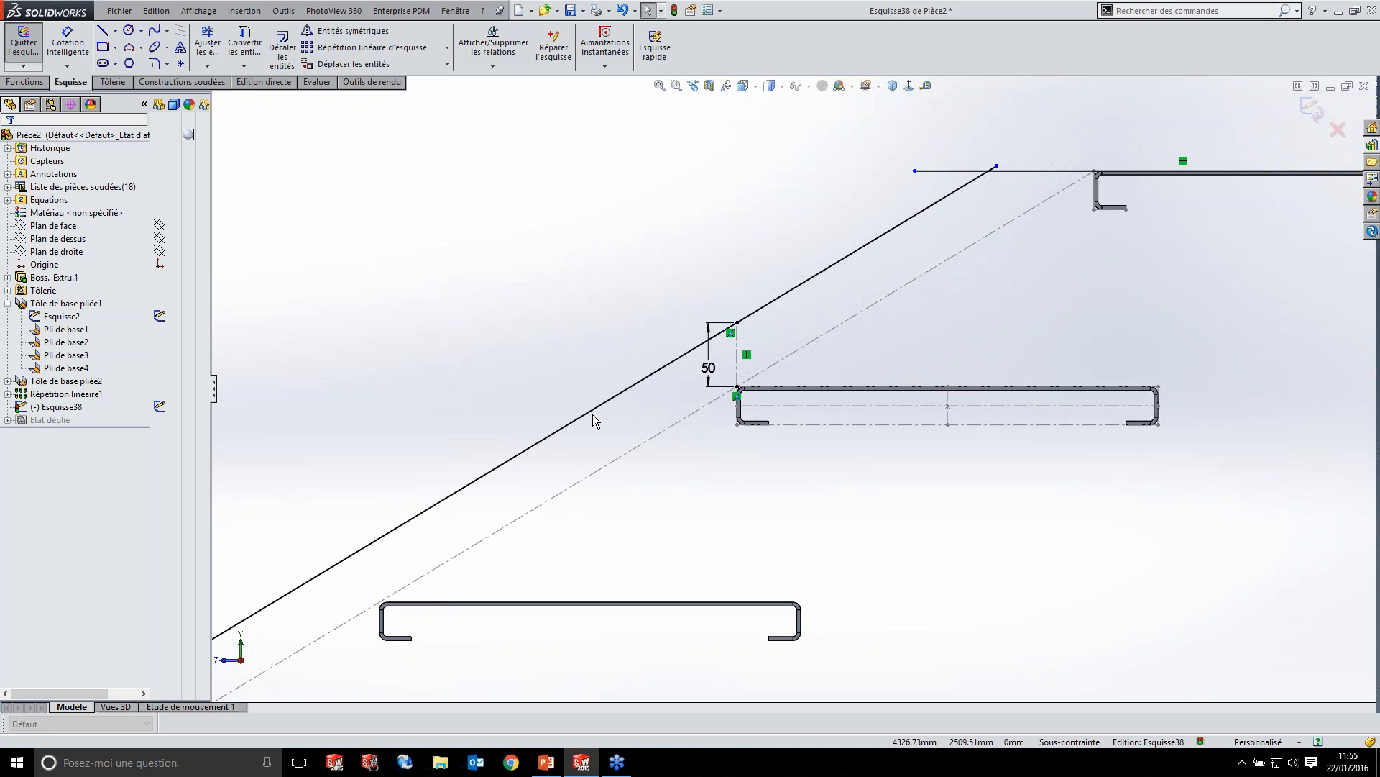
- Move the free end of the horizontal top line onto the sloped line so the two coincide
scroll(934, 266, "down", 5)
scroll(643, 253, "down", 3)
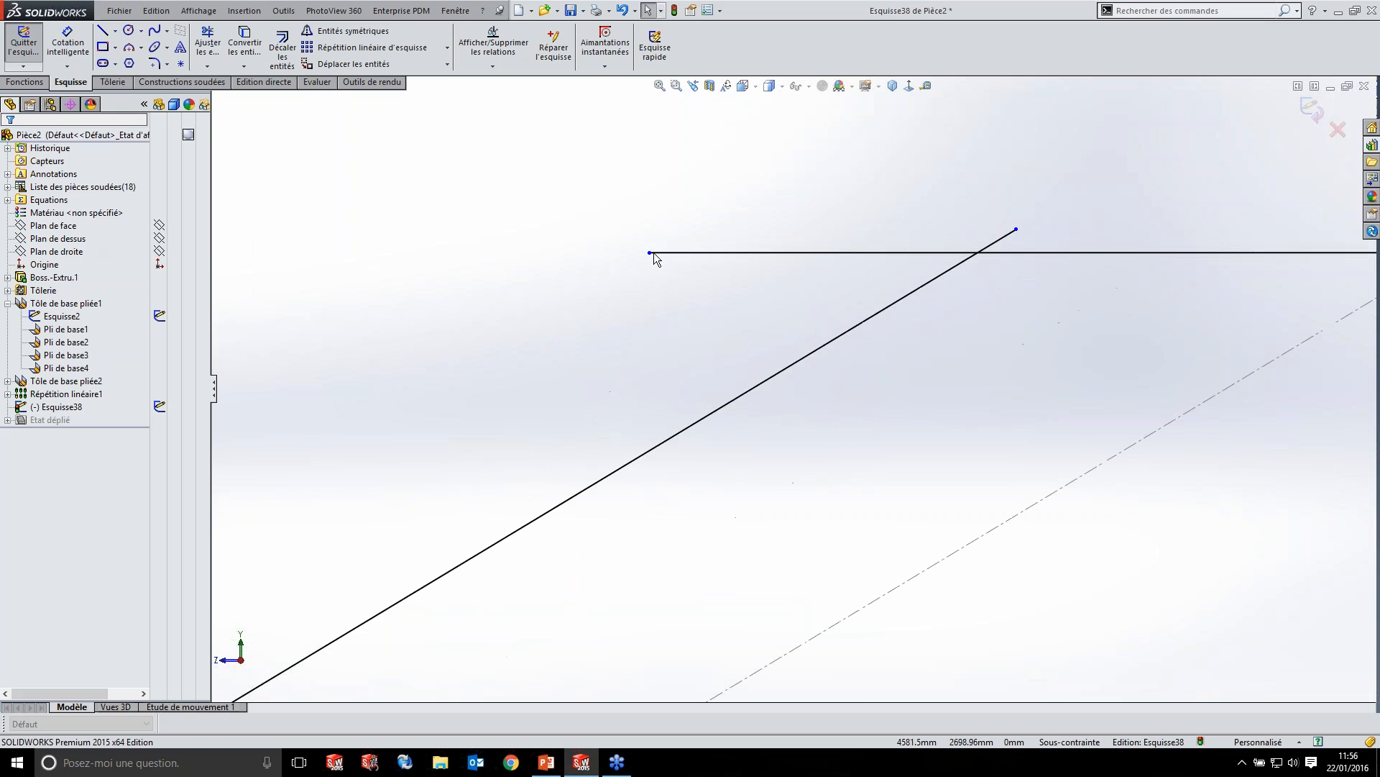
left_click_drag(650, 252, 979, 273)
scroll(944, 311, "up", 3)
key("Escape")
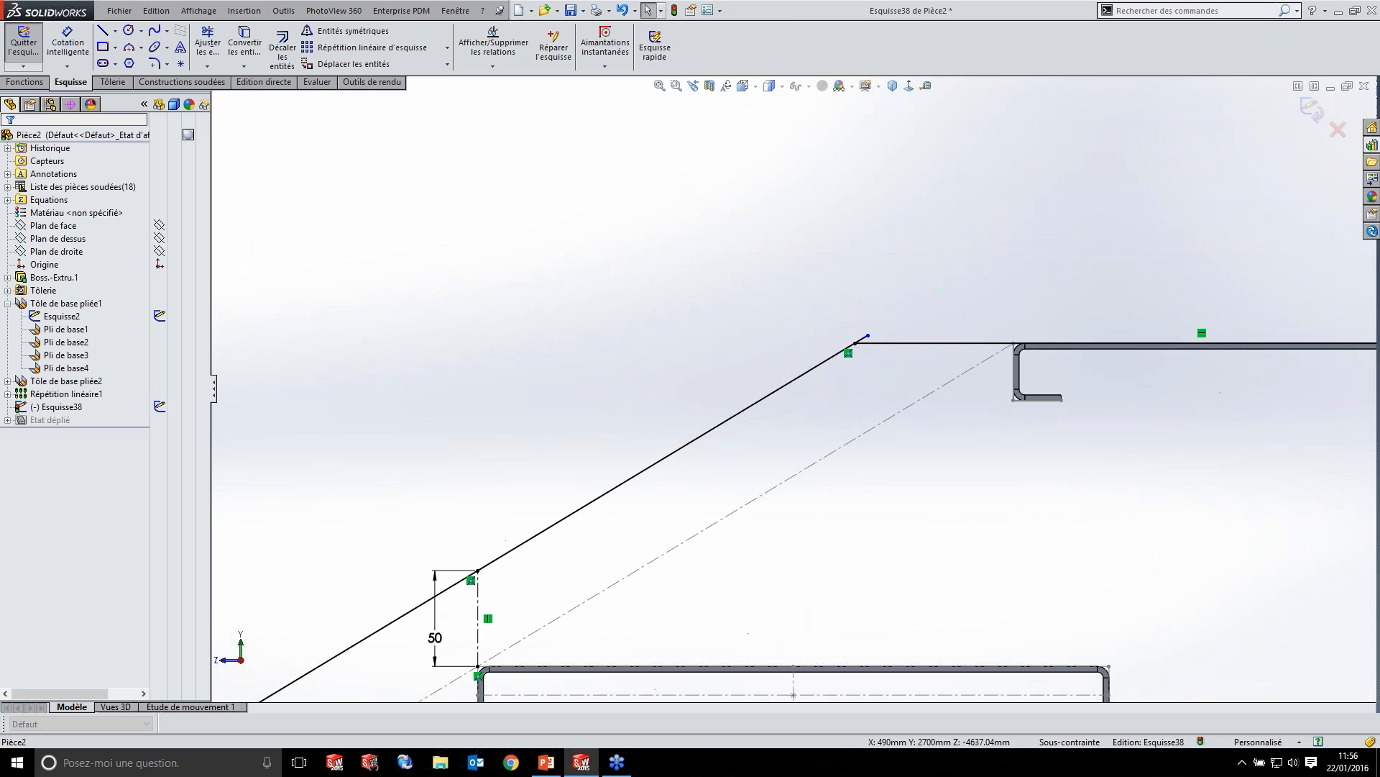
left_click(116, 31)
left_click(161, 61)
scroll(960, 417, "down", 2)
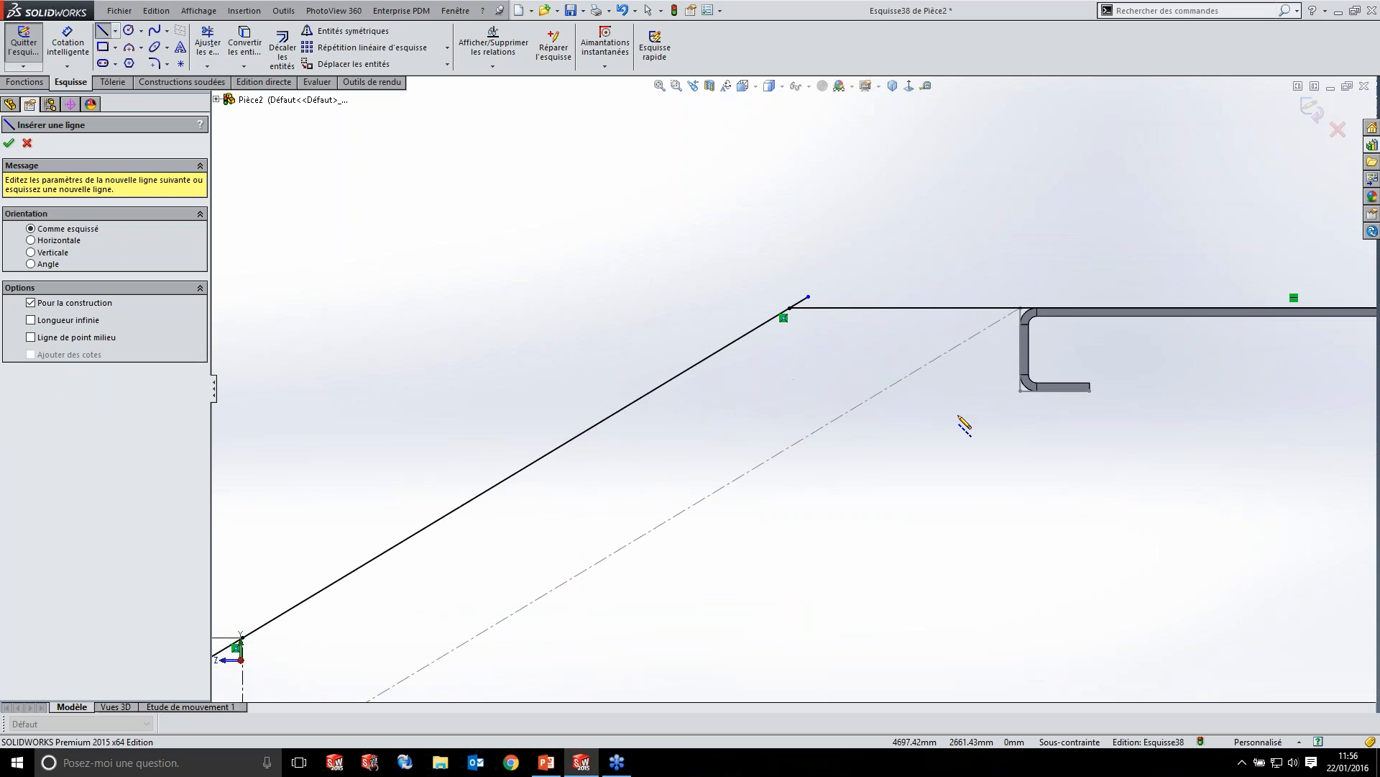
scroll(999, 425, "down", 1)
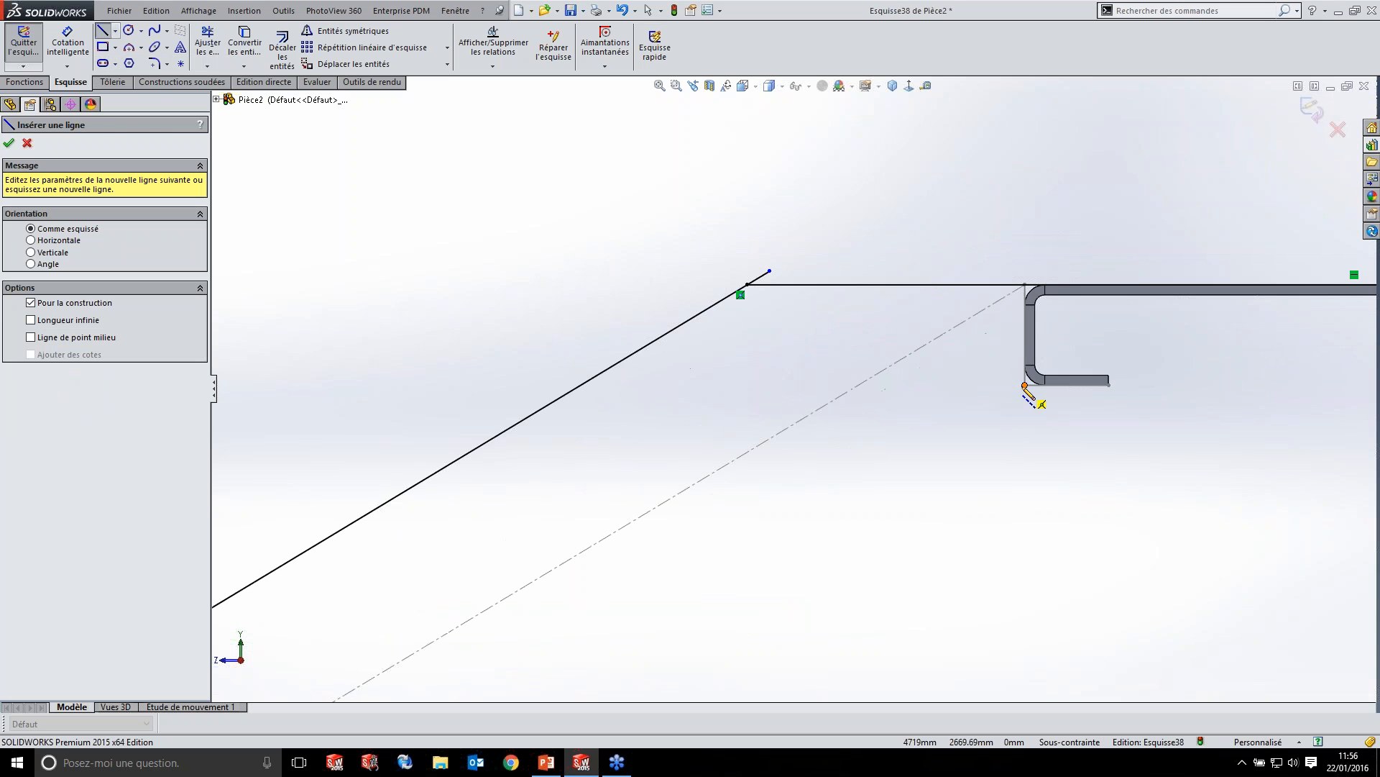
left_click(1025, 385)
key("Escape")
scroll(983, 441, "up", 2)
- Draw construction lines from the upper slab's lower corner across to beneath the step, and up to the junction of the horizontal and sloped lines
left_click(114, 31)
left_click(144, 62)
scroll(1010, 489, "down", 5)
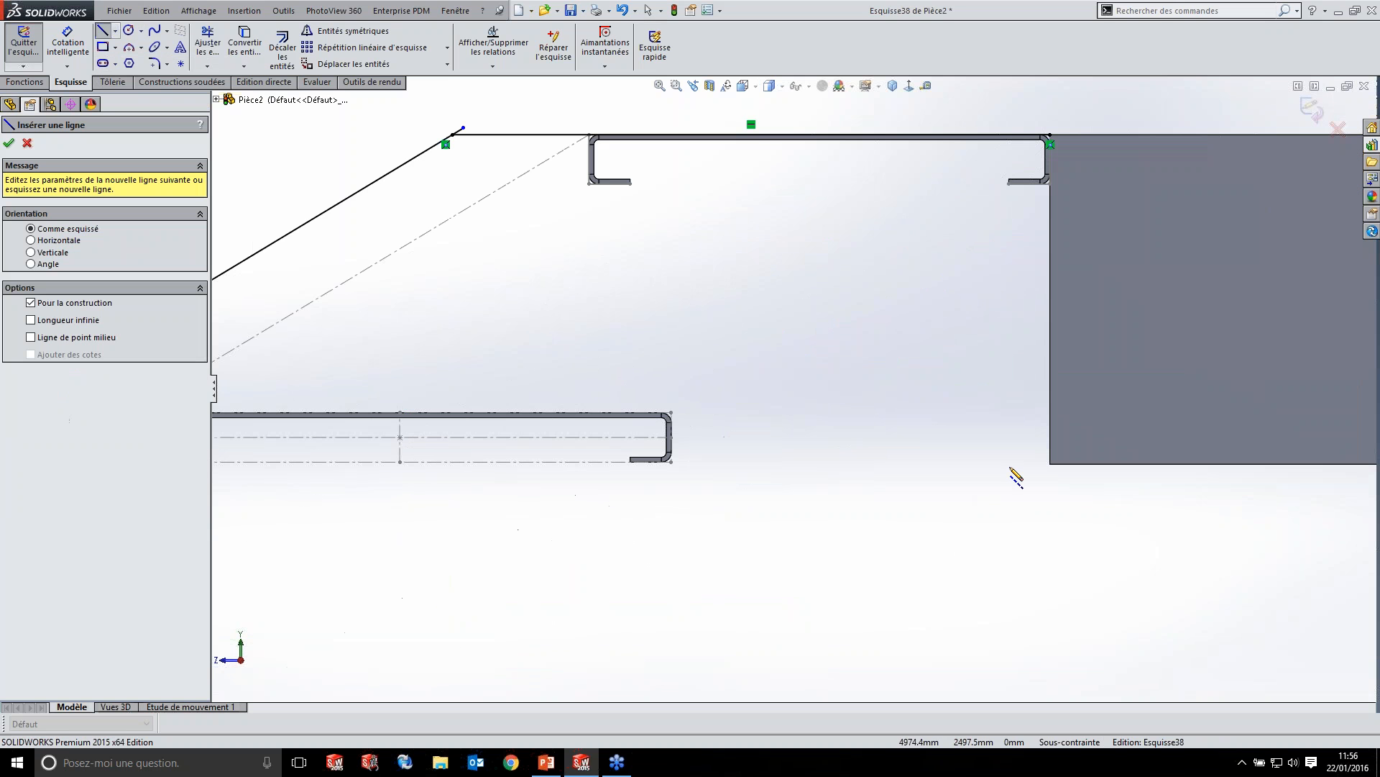
left_click(1049, 464)
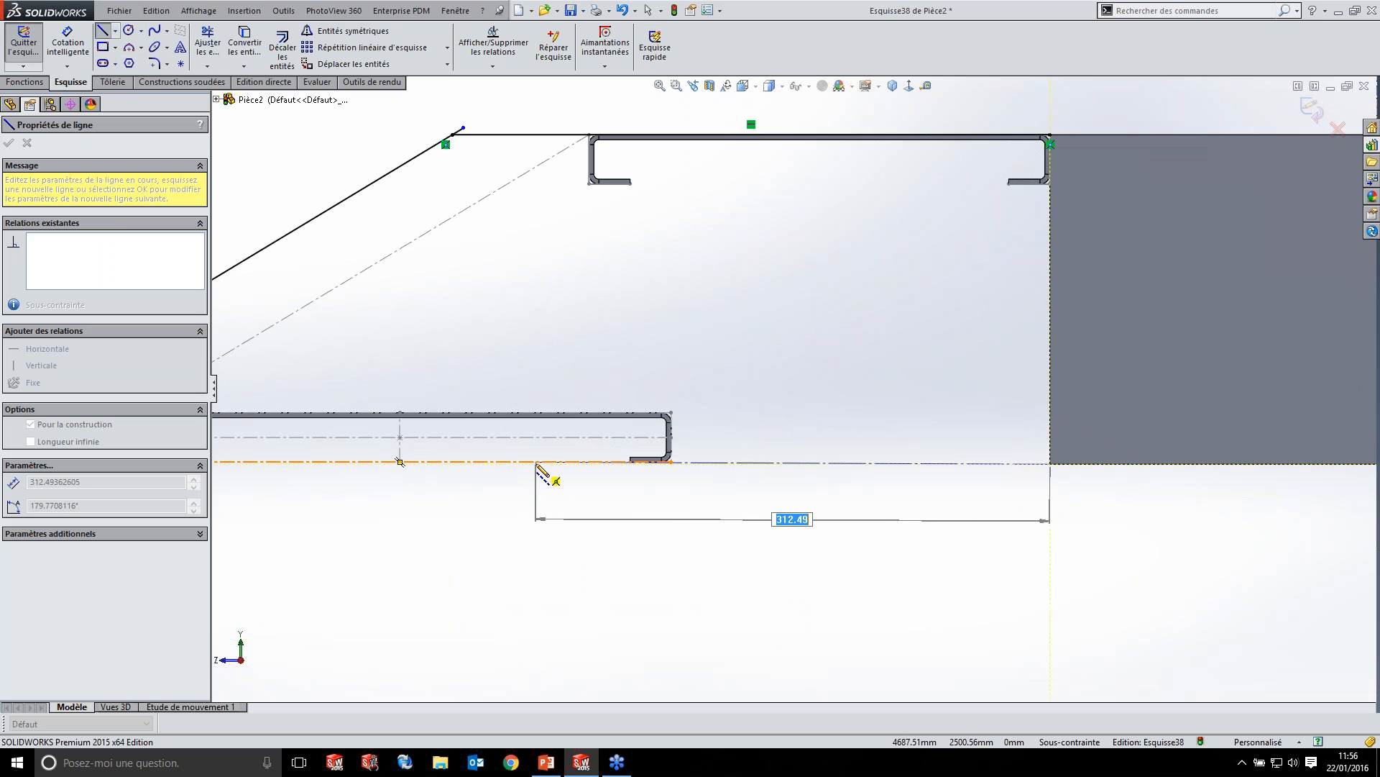
left_click(584, 462)
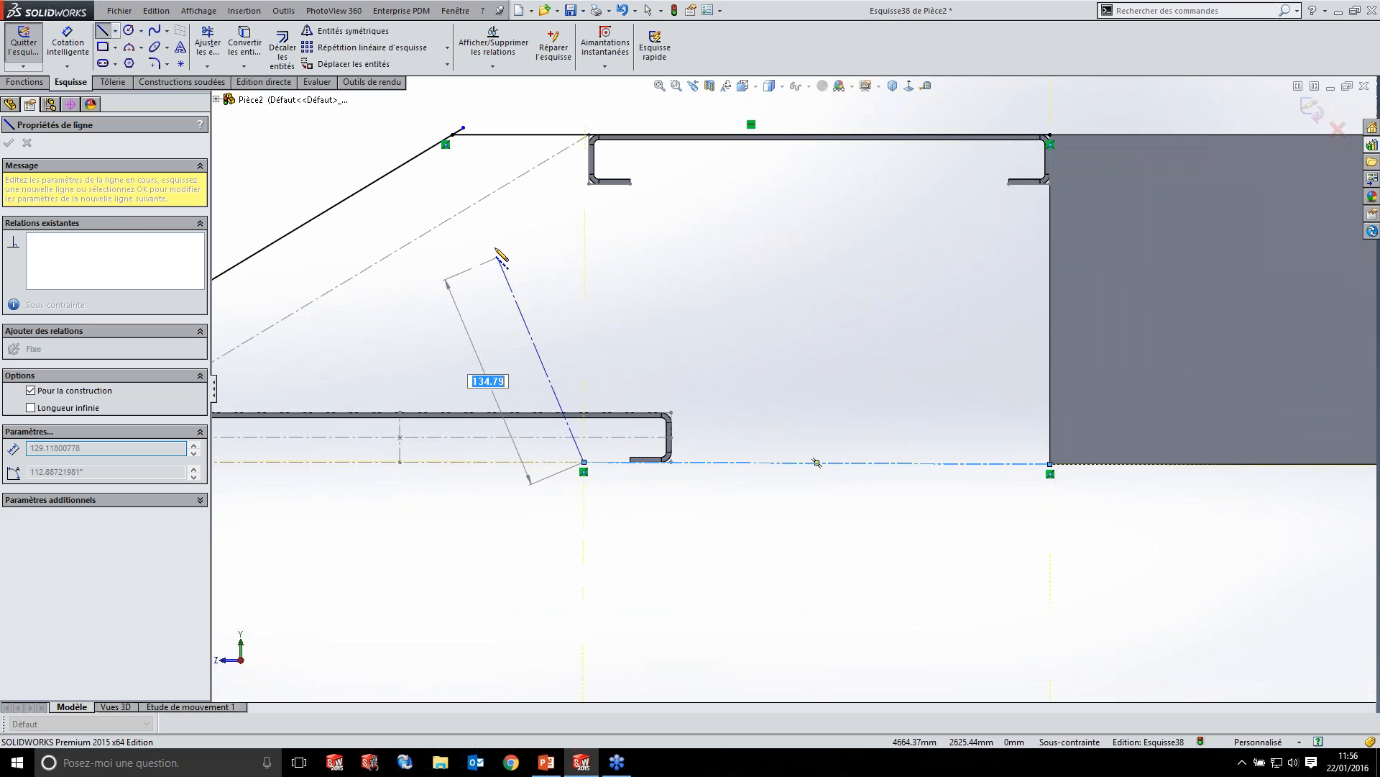
left_click(452, 134)
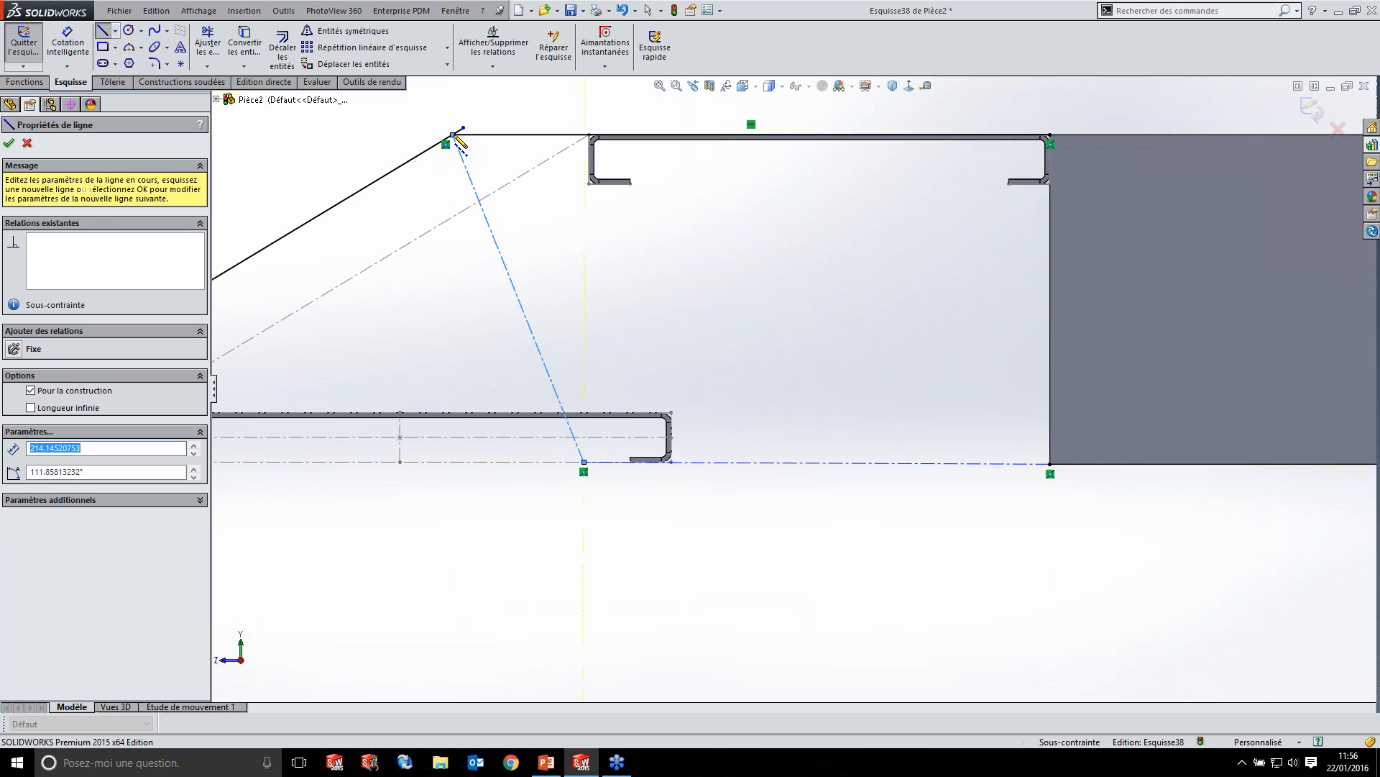
key("Escape")
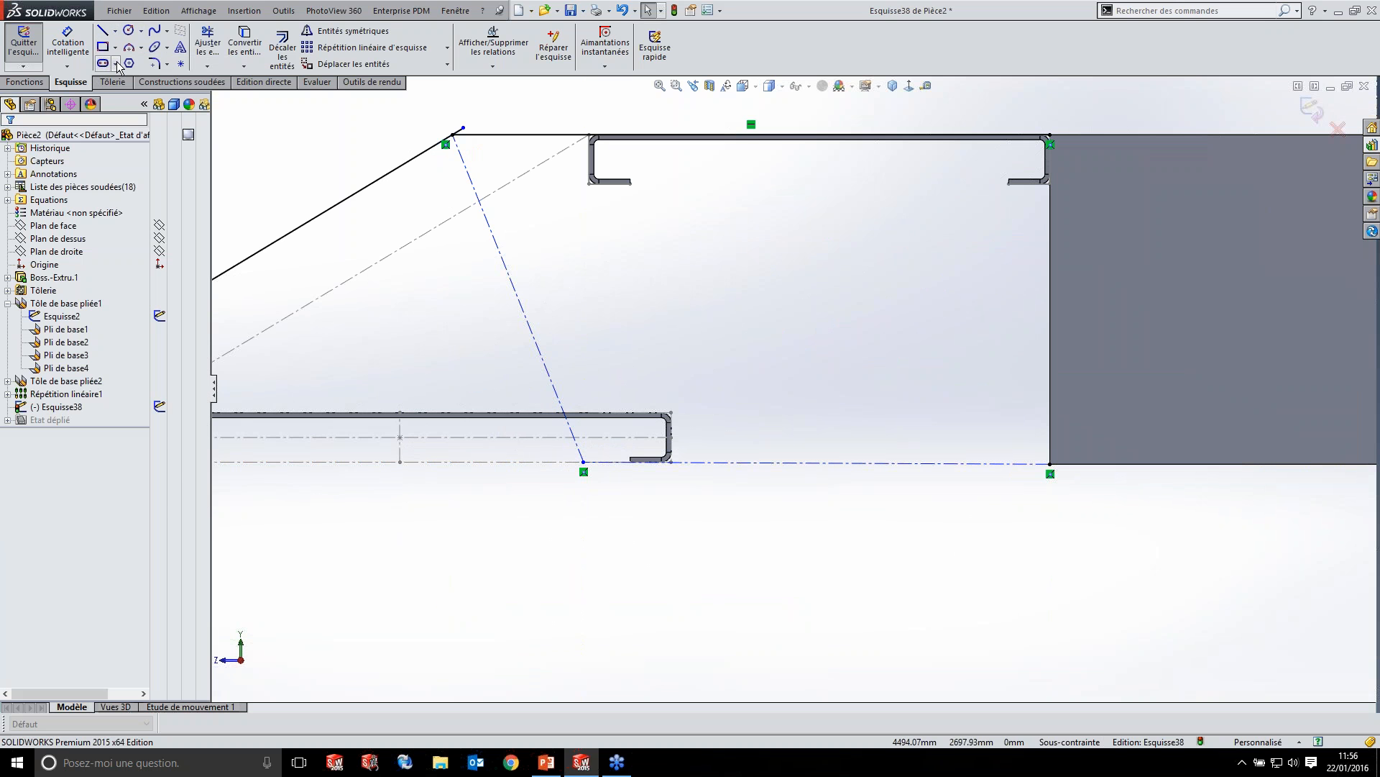
- Draw a construction line from that lower junction down beneath the steps to just behind the lowest one, ending with a vertical segment to the lower slab
left_click(115, 31)
left_click(158, 59)
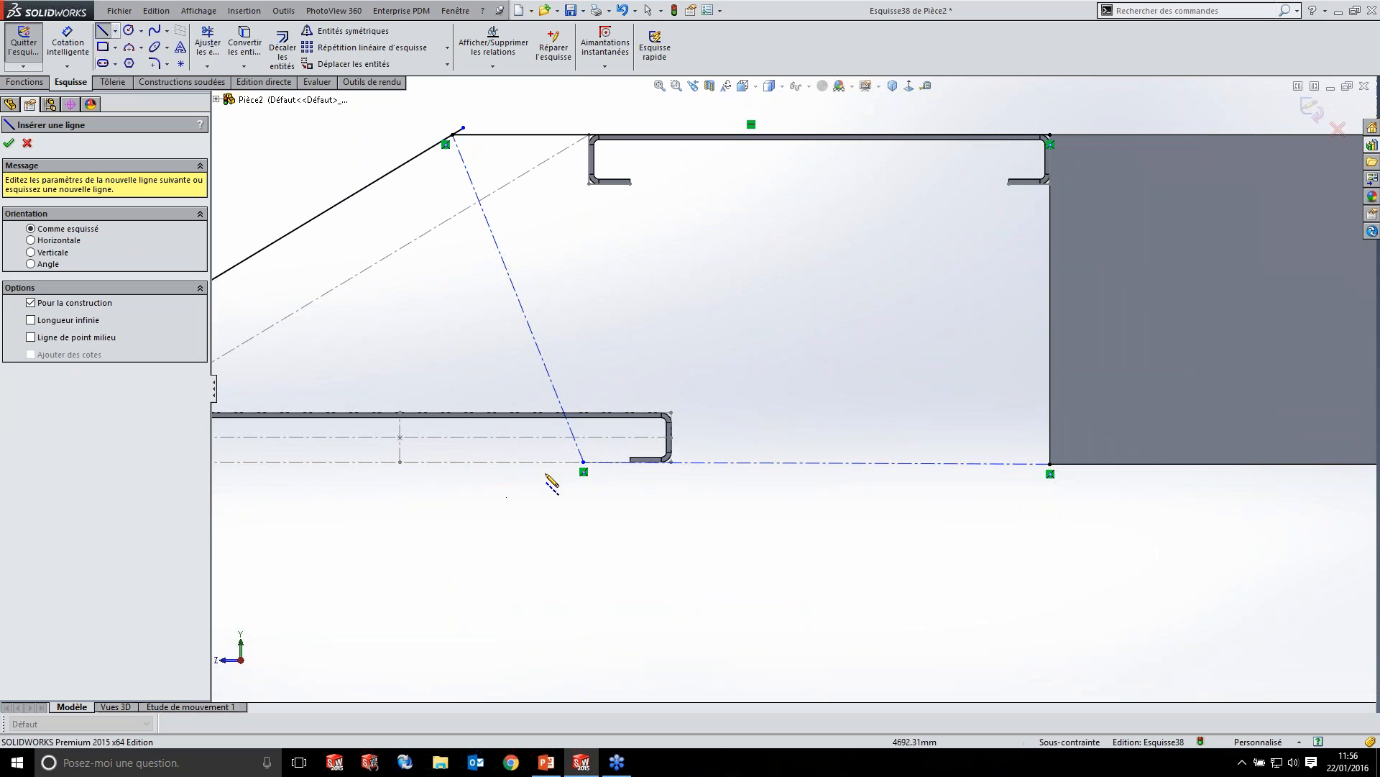
left_click(584, 461)
scroll(461, 525, "up", 10)
scroll(601, 529, "up", 2)
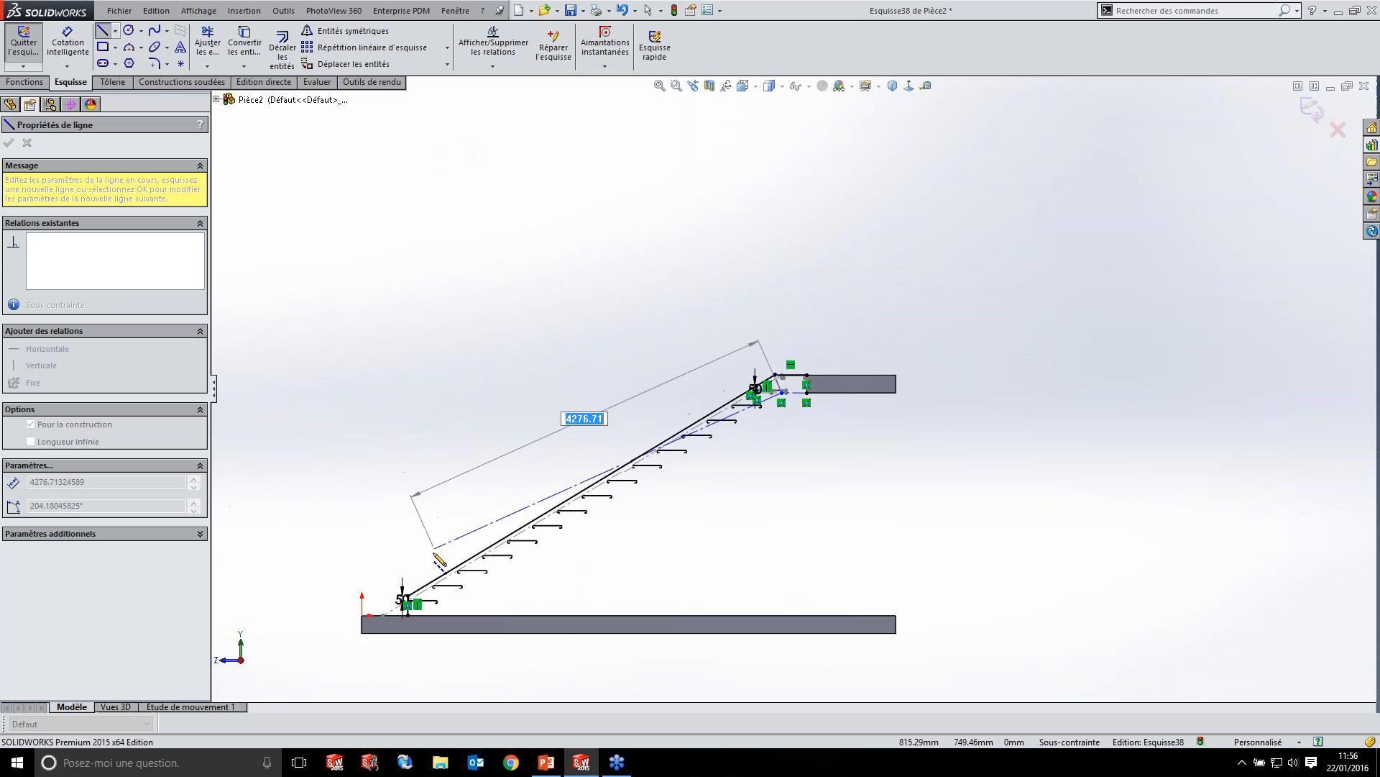
scroll(625, 478, "down", 8)
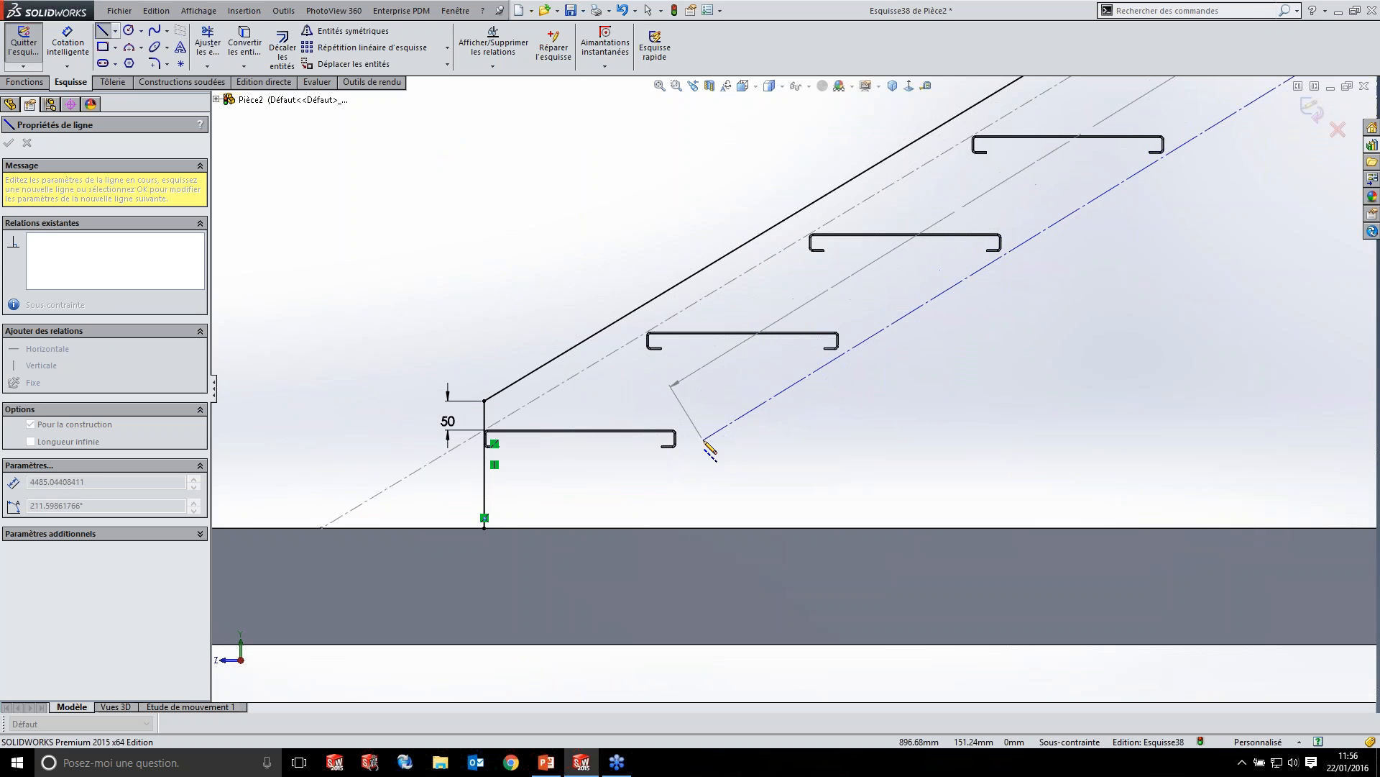
left_click(706, 428)
key("Escape")
- Draw a construction line joining the sloped outline's lower corner to the bottom end of the sloped construction line at the lowest step
left_click(116, 32)
left_click(119, 58)
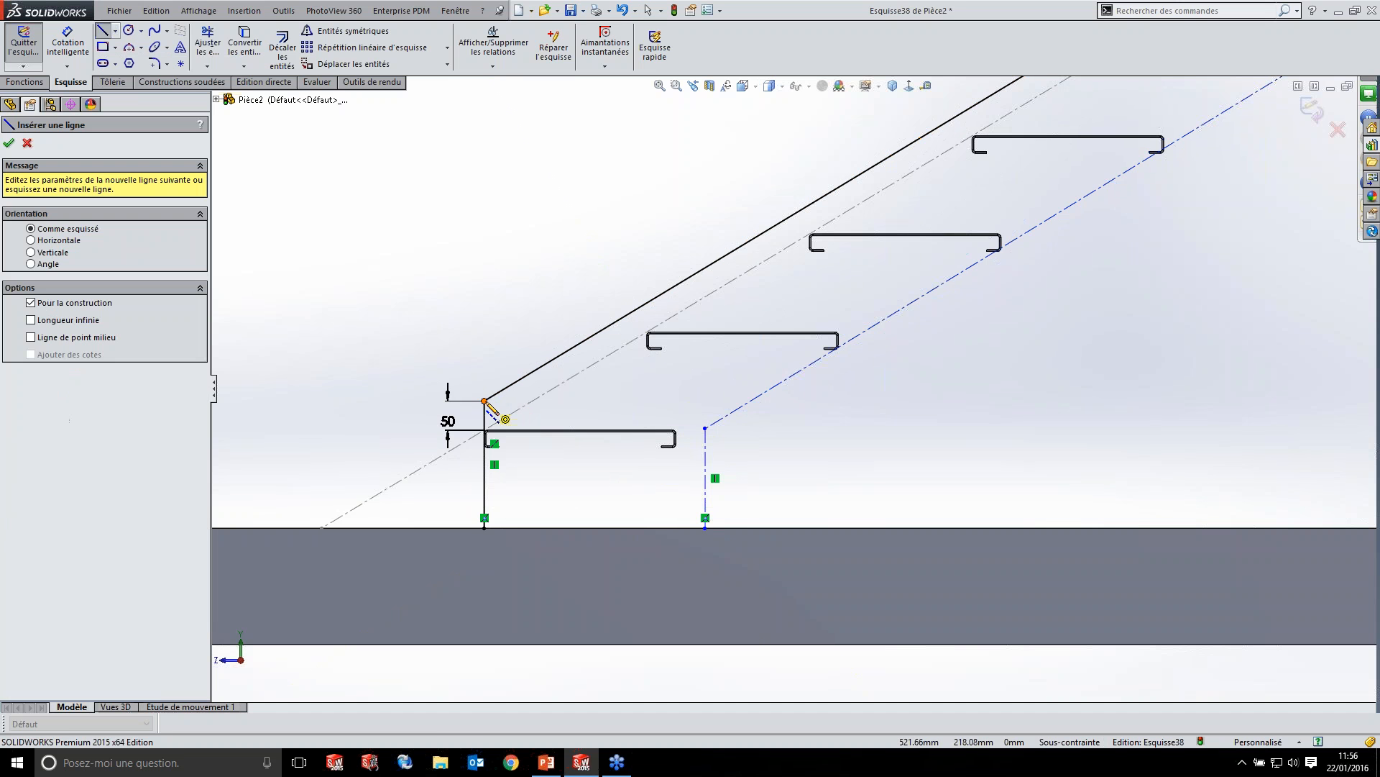
left_click(486, 401)
left_click(705, 428)
key("Escape")
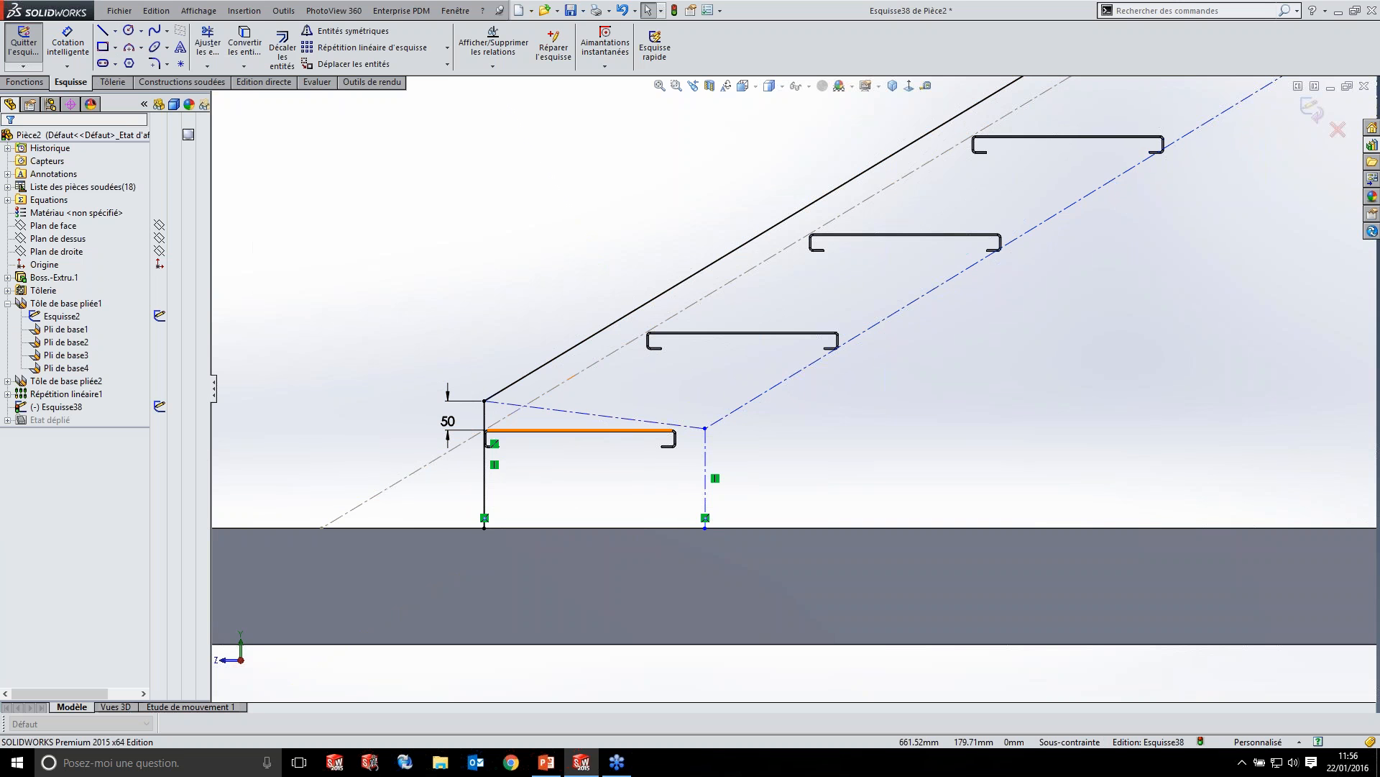
- Dimension the distance between the two vertical lines at the lowest step to 320 mm
left_click(704, 489)
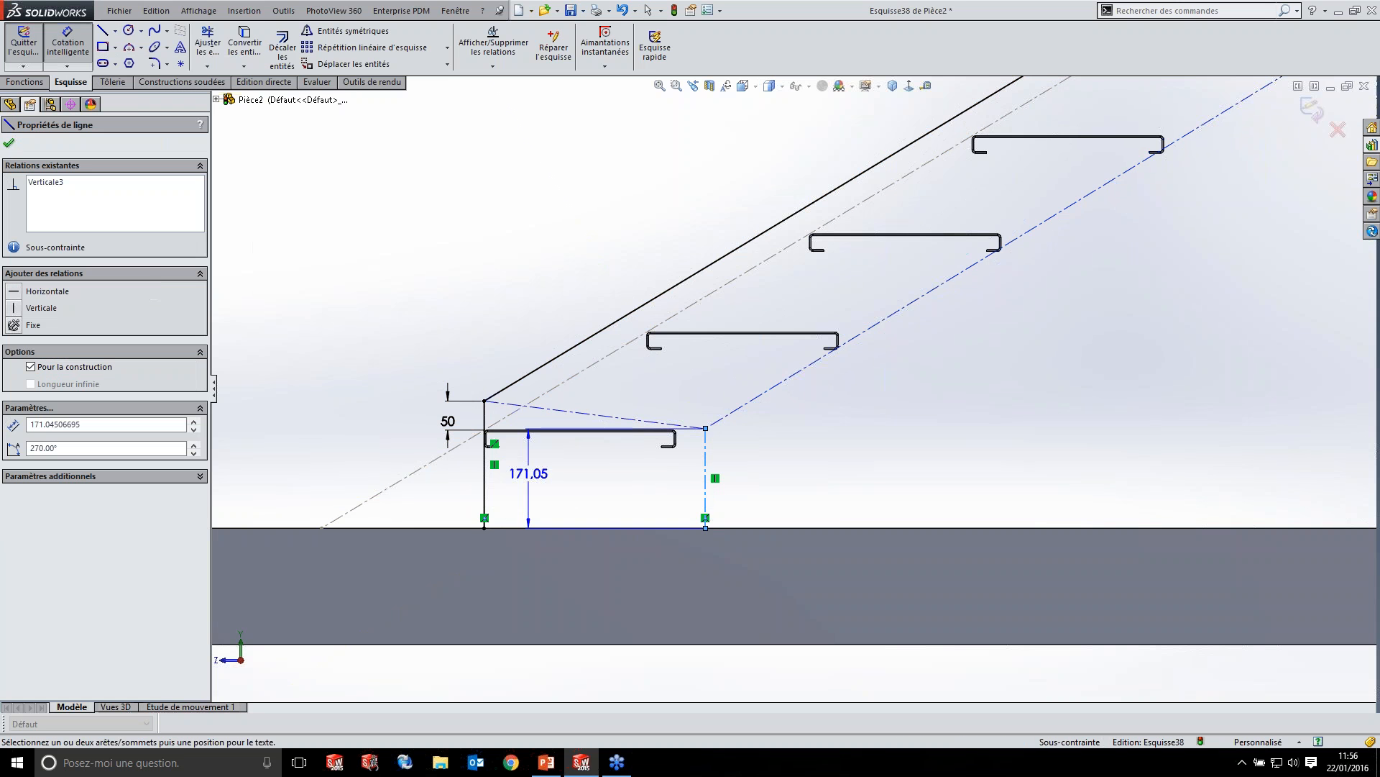
left_click(484, 478)
left_click(582, 588)
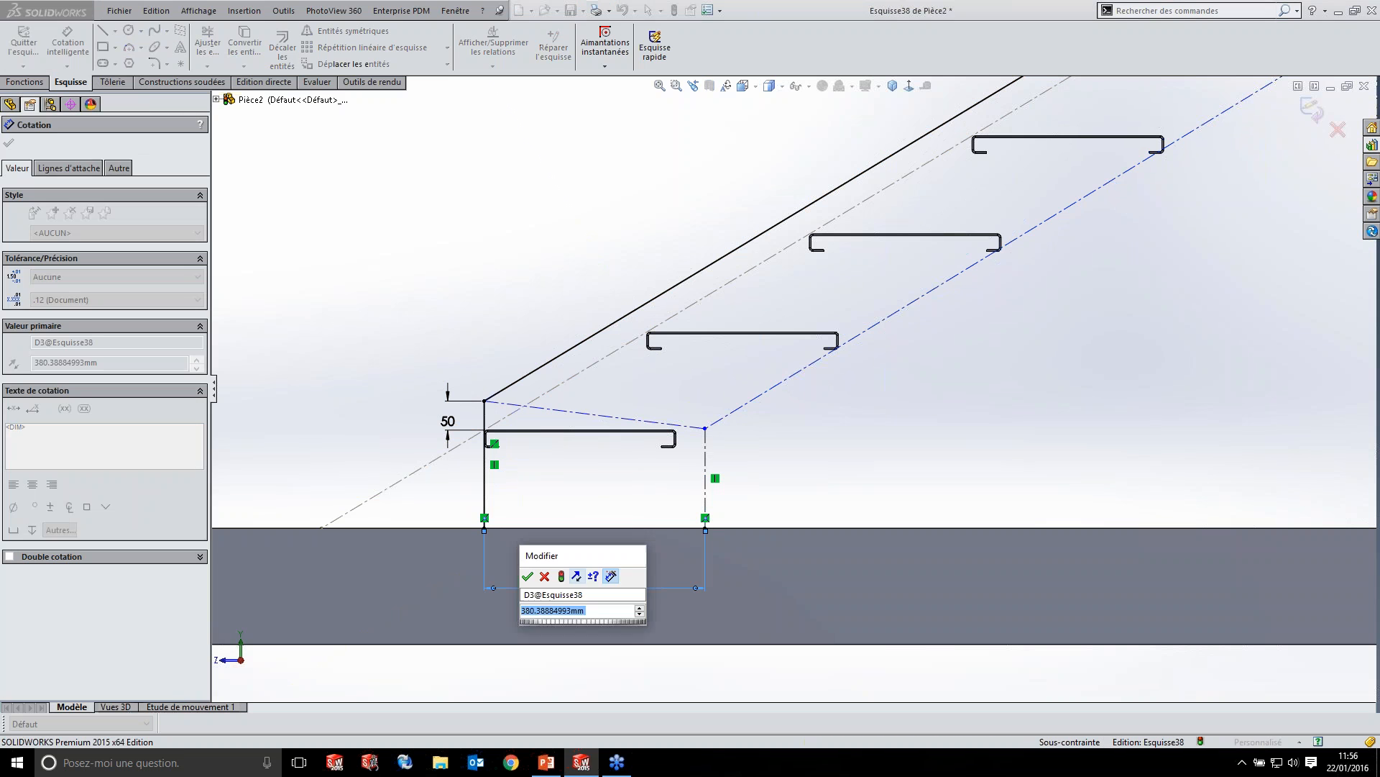
type("320")
key("Return")
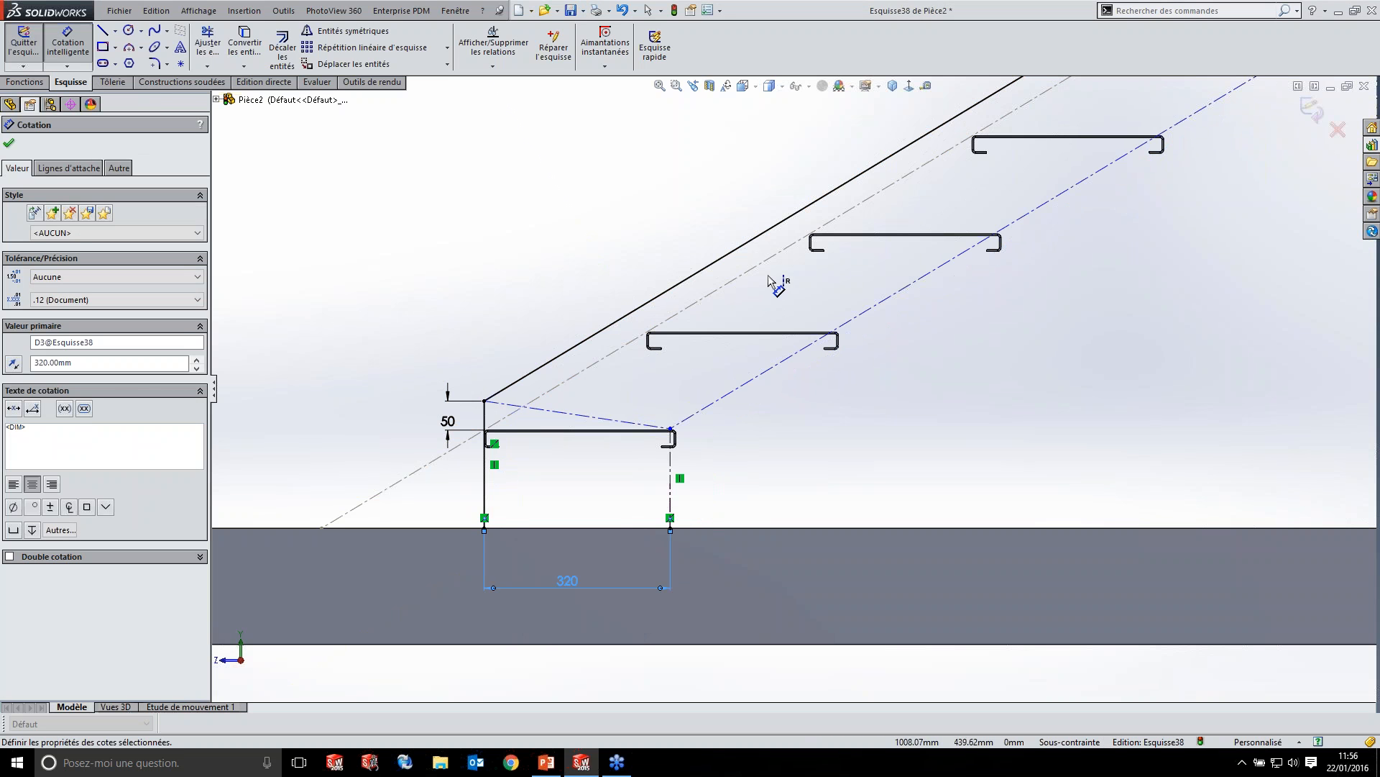
key("Escape")
- Make the sloped construction line beneath the steps parallel to the upper sloped line
left_click(861, 315)
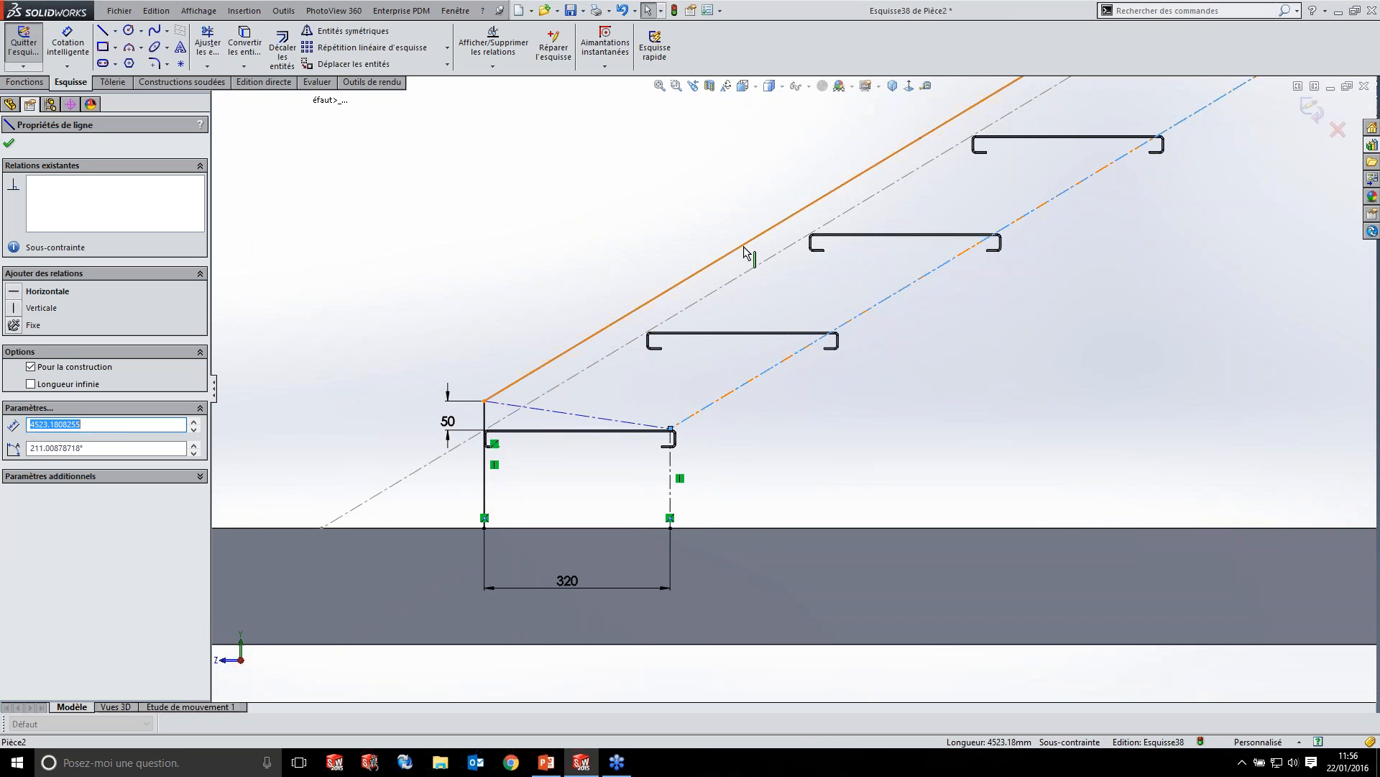
left_click(662, 294, "ctrl")
left_click(17, 445)
- Dimension the distance between the two parallel sloped lines to 250 mm
left_click(81, 44)
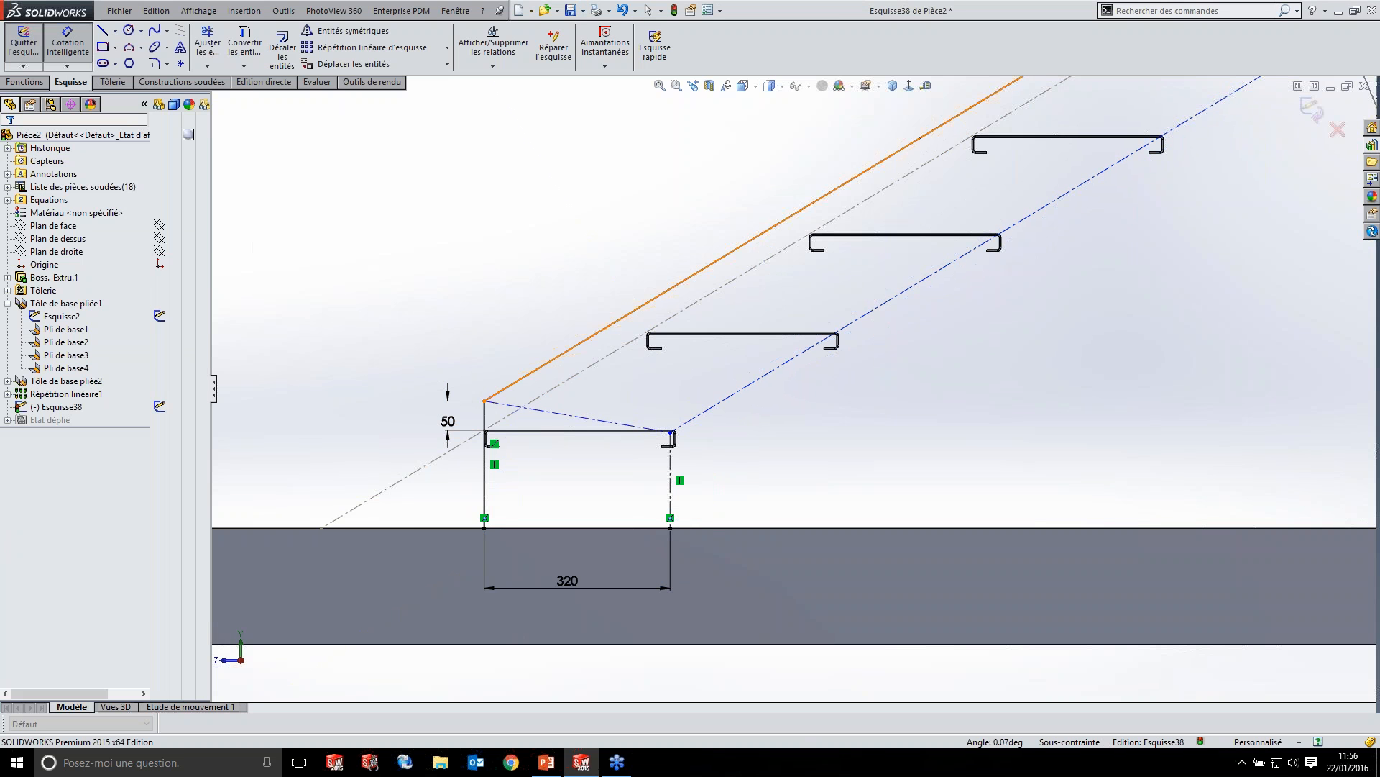
left_click(798, 355)
left_click(784, 223)
left_click(805, 284)
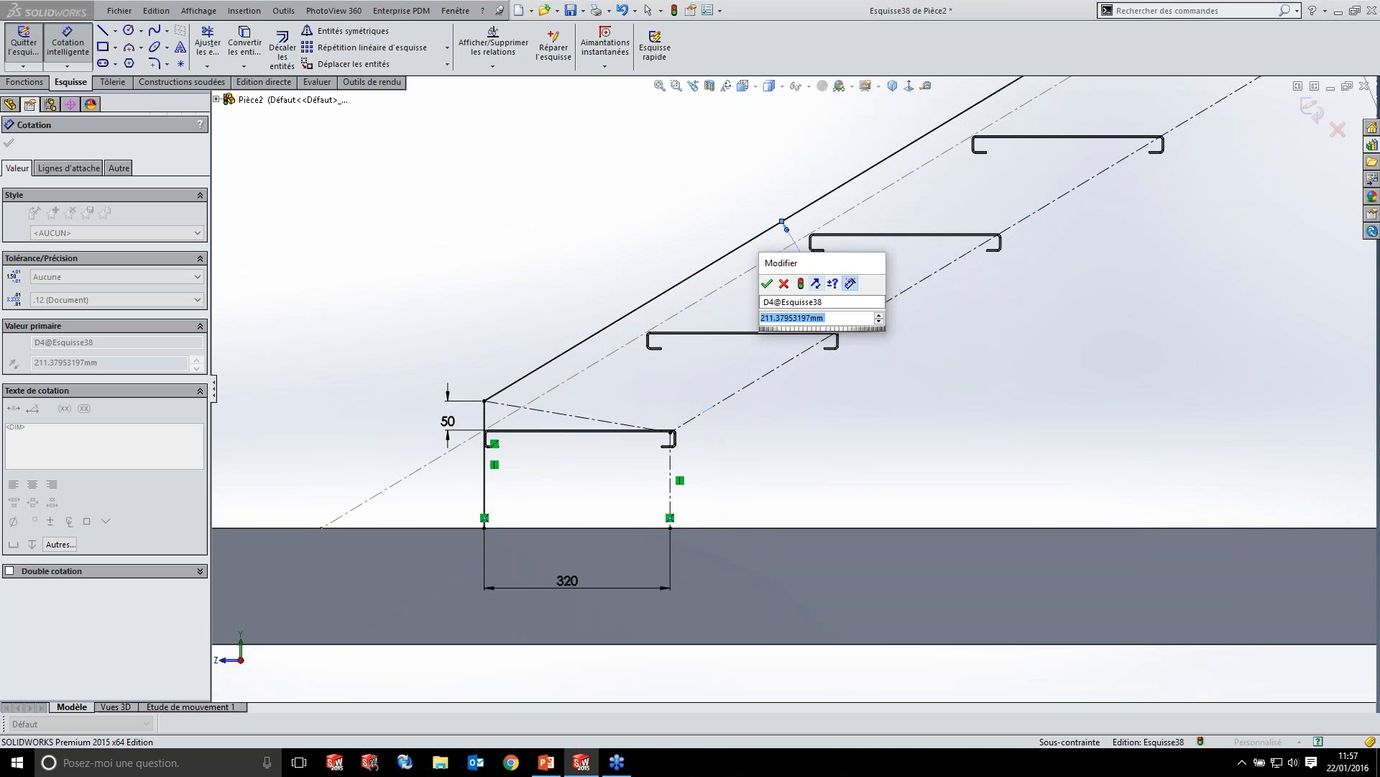
type("250")
key("Return")
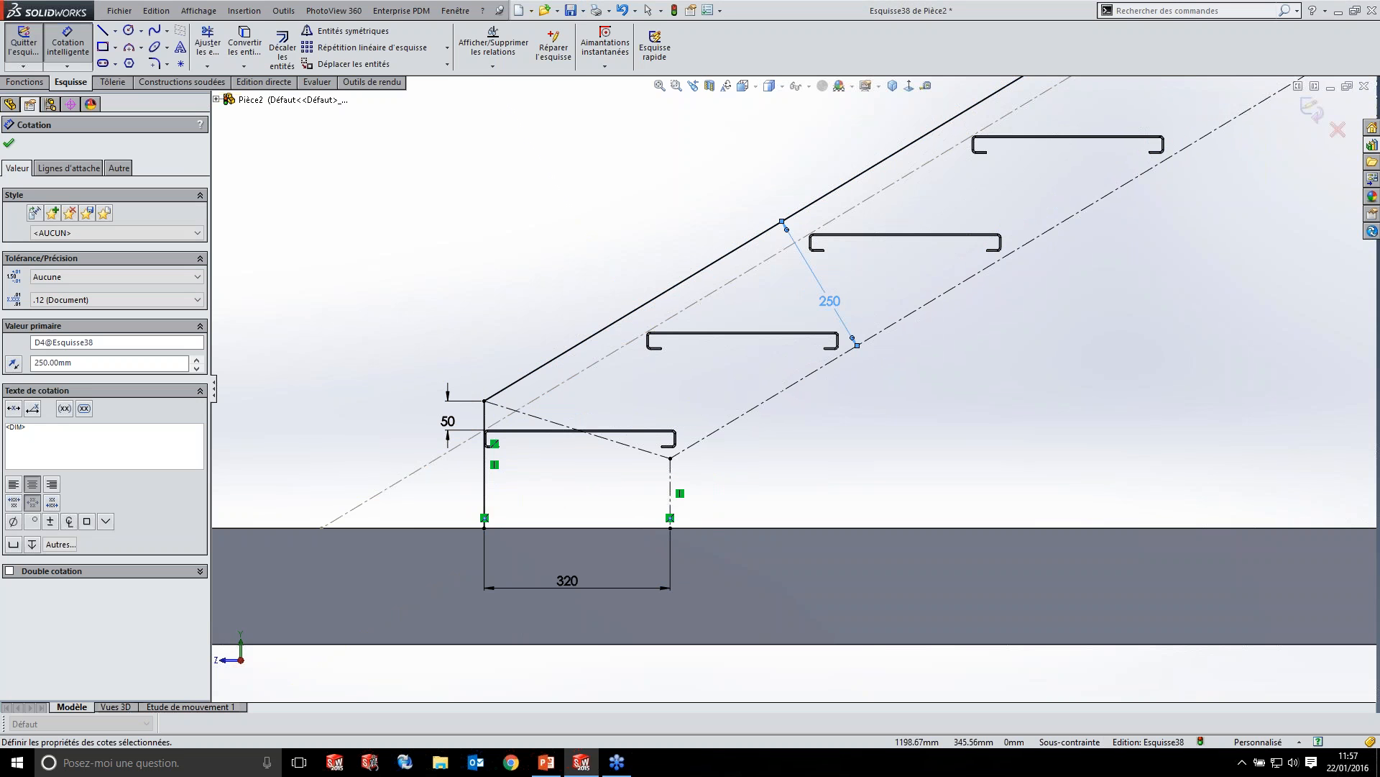
- Extend the free upper end of the sloped line farther past the horizontal top line
scroll(791, 388, "down", 5)
scroll(1122, 284, "up", 4)
scroll(1000, 271, "down", 8)
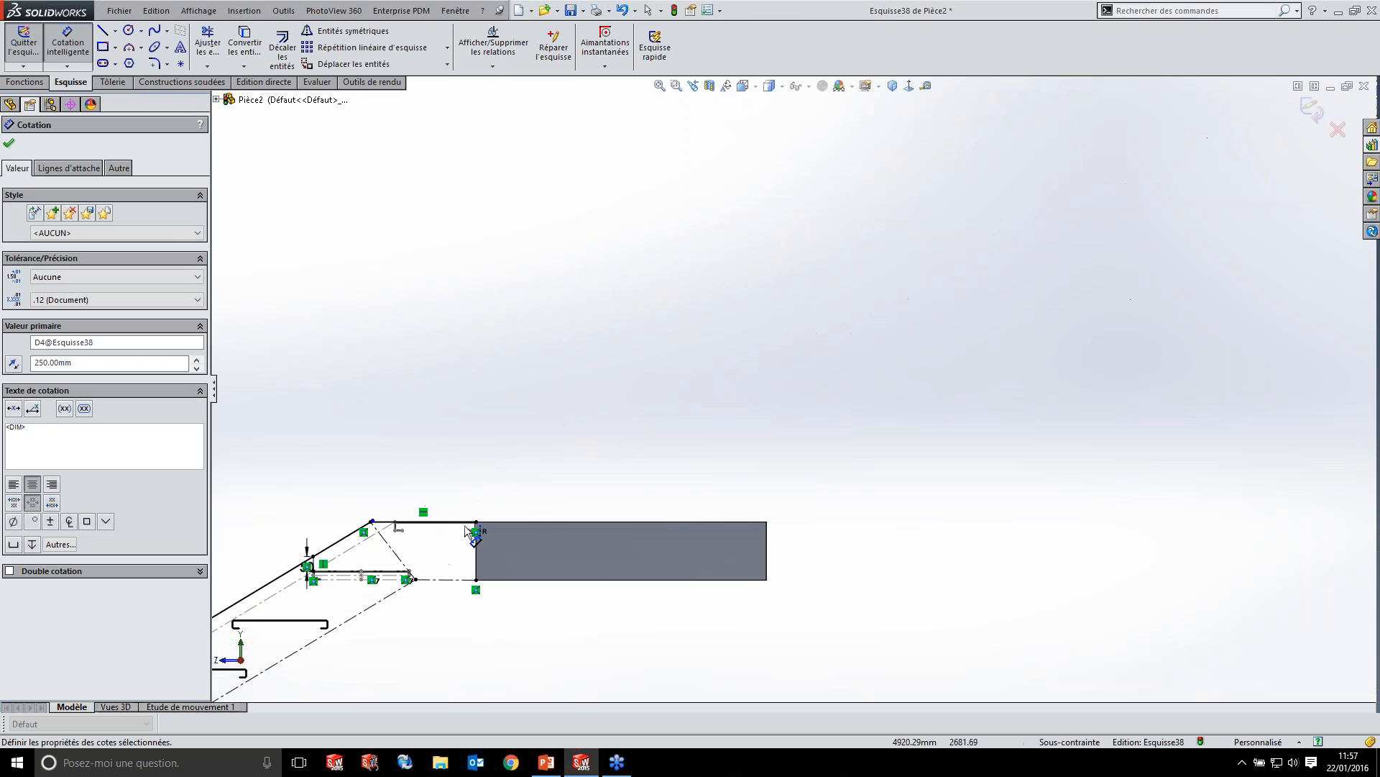
scroll(506, 555, "down", 1)
scroll(479, 538, "down", 3)
scroll(650, 508, "down", 3)
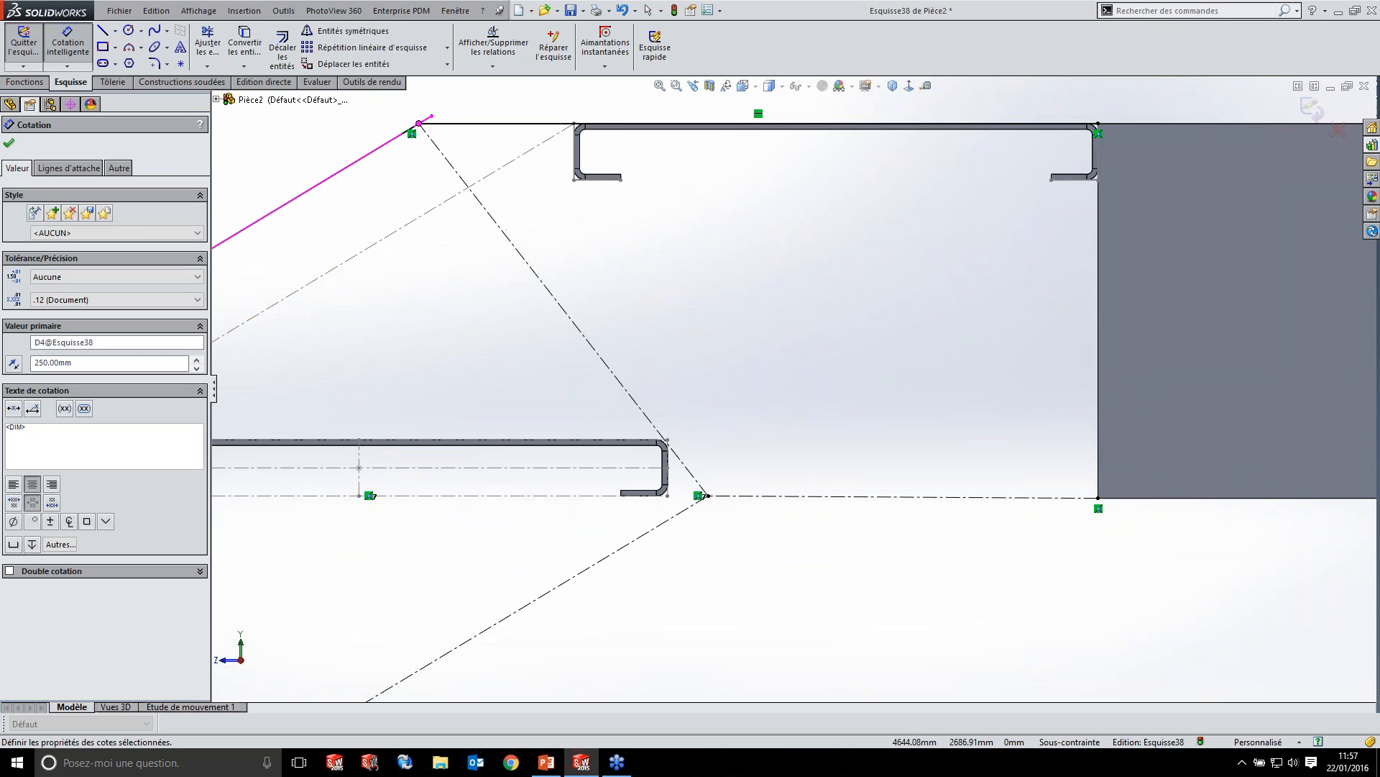
left_click(115, 31)
left_click(155, 61)
key("Escape")
left_click_drag(432, 116, 466, 94)
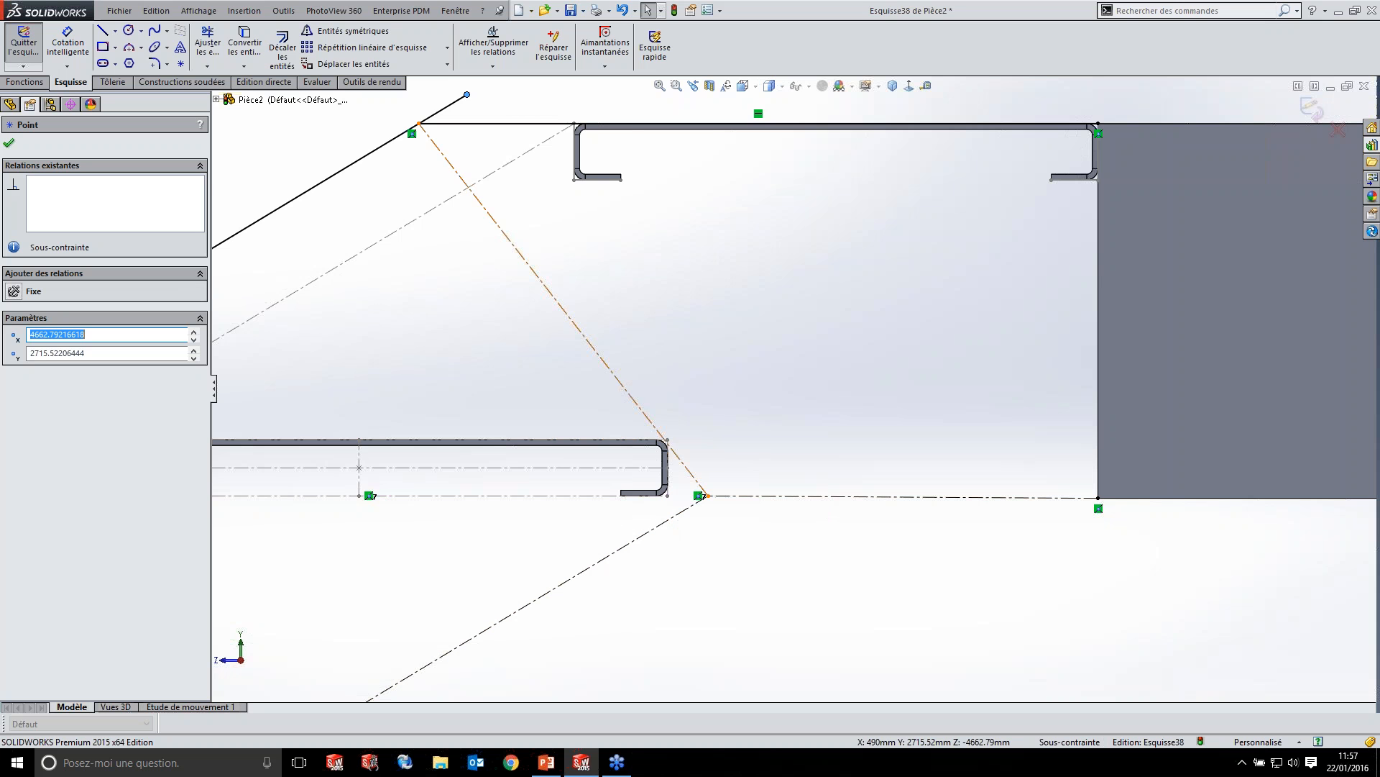
- Draw a construction line about 250 mm long down from the sloped line's upper end, and a short segment back to the lower junction
left_click(115, 31)
left_click(110, 49)
left_click(467, 94)
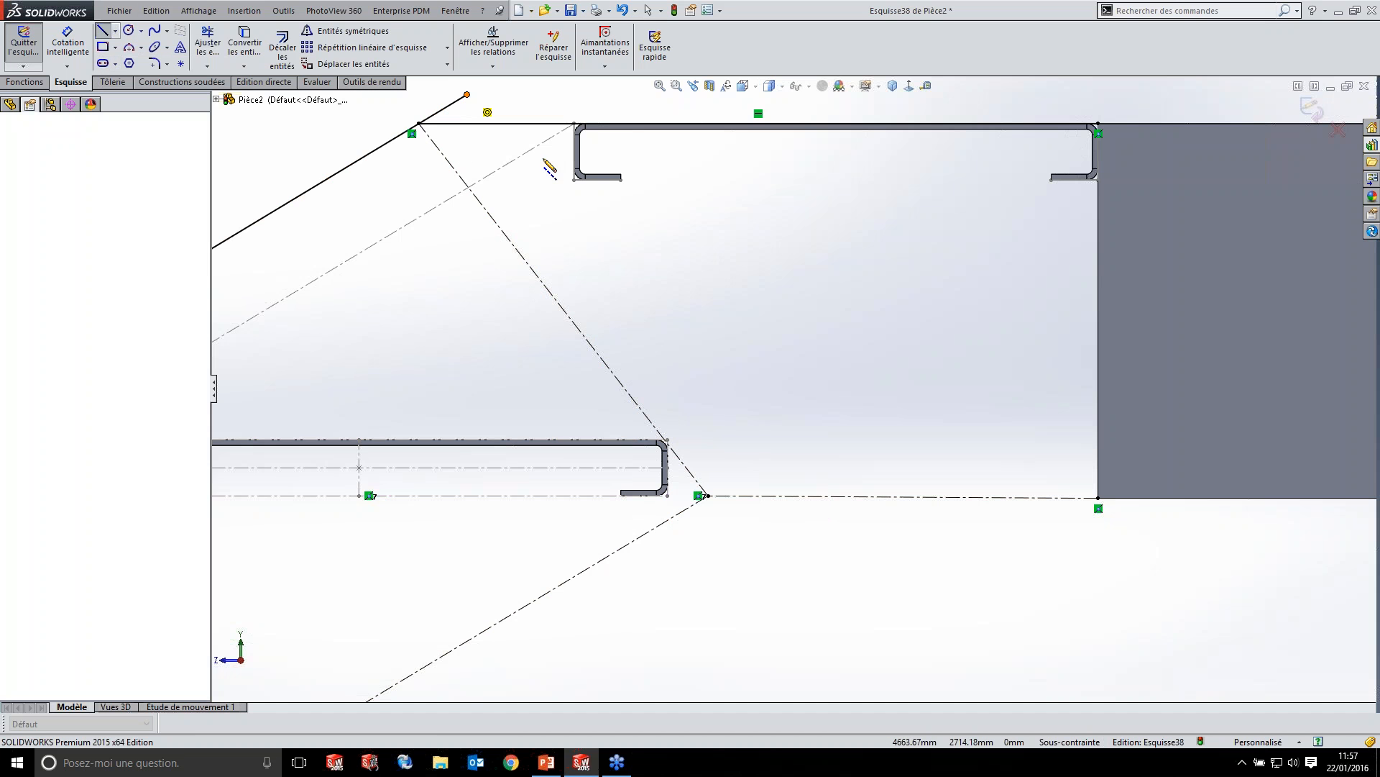
left_click(750, 467)
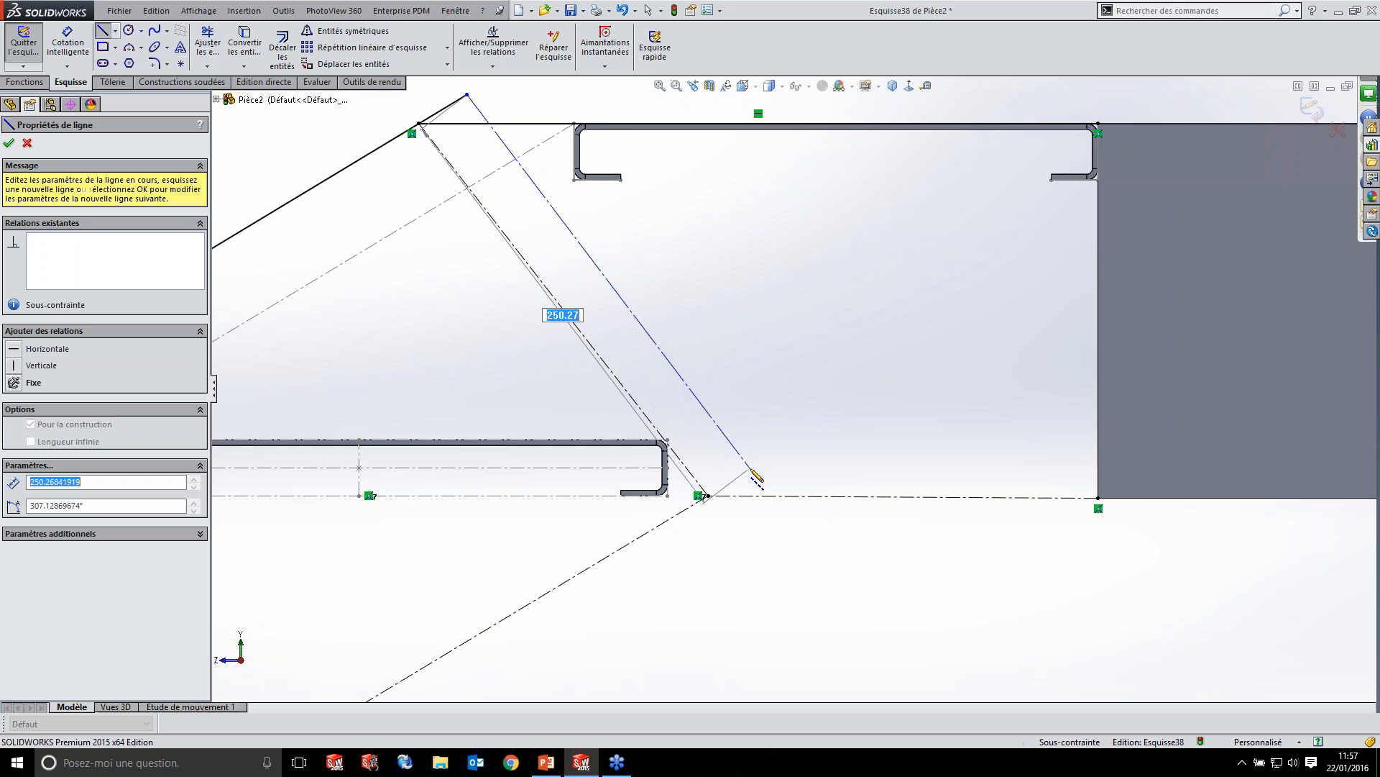
left_click(709, 496)
key("Escape")
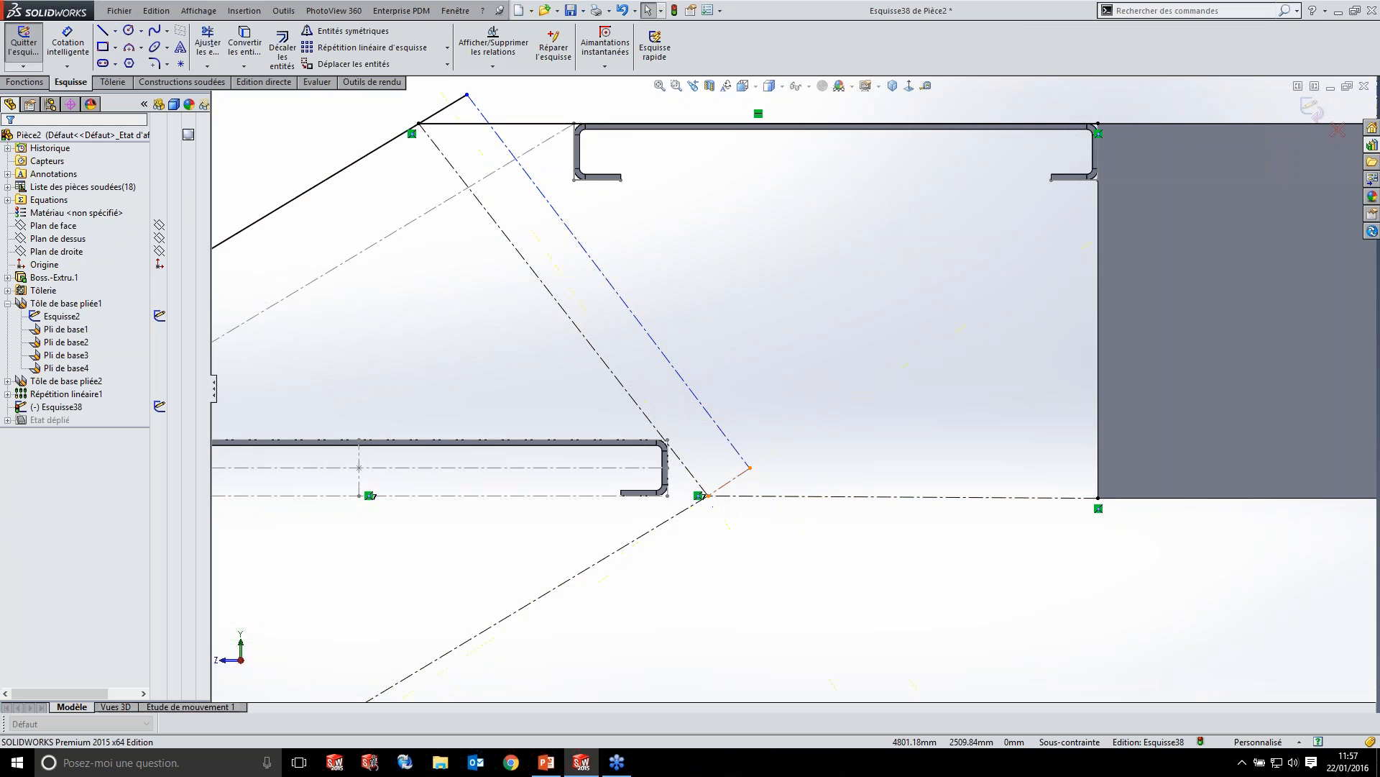
- Make the short construction segment collinear with the sloped construction line beneath the steps
left_click(729, 482)
left_click(683, 510, "ctrl")
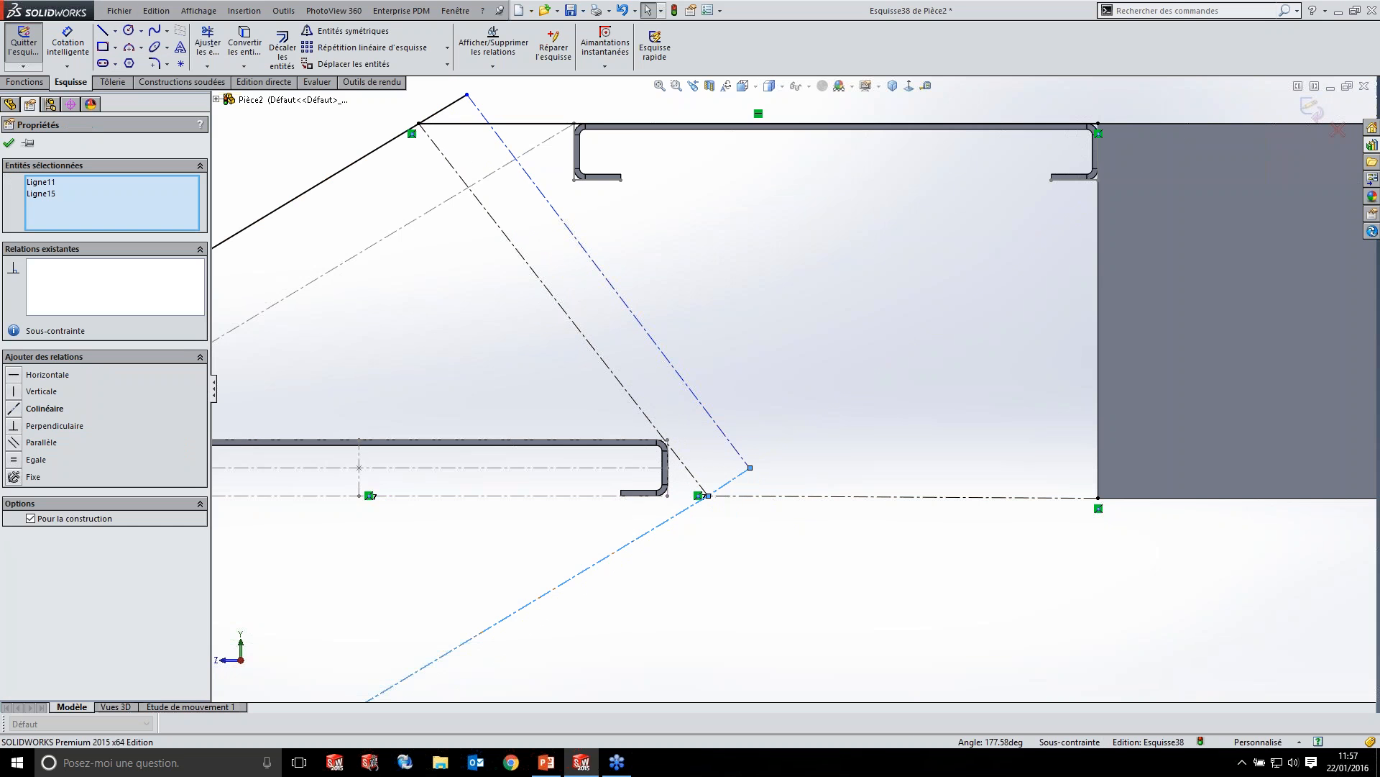
left_click(15, 425)
key("Escape")
- Make the long construction line at the upper end perpendicular to the upper sloped line
scroll(589, 187, "up", 2)
scroll(593, 195, "down", 3)
left_click(672, 327)
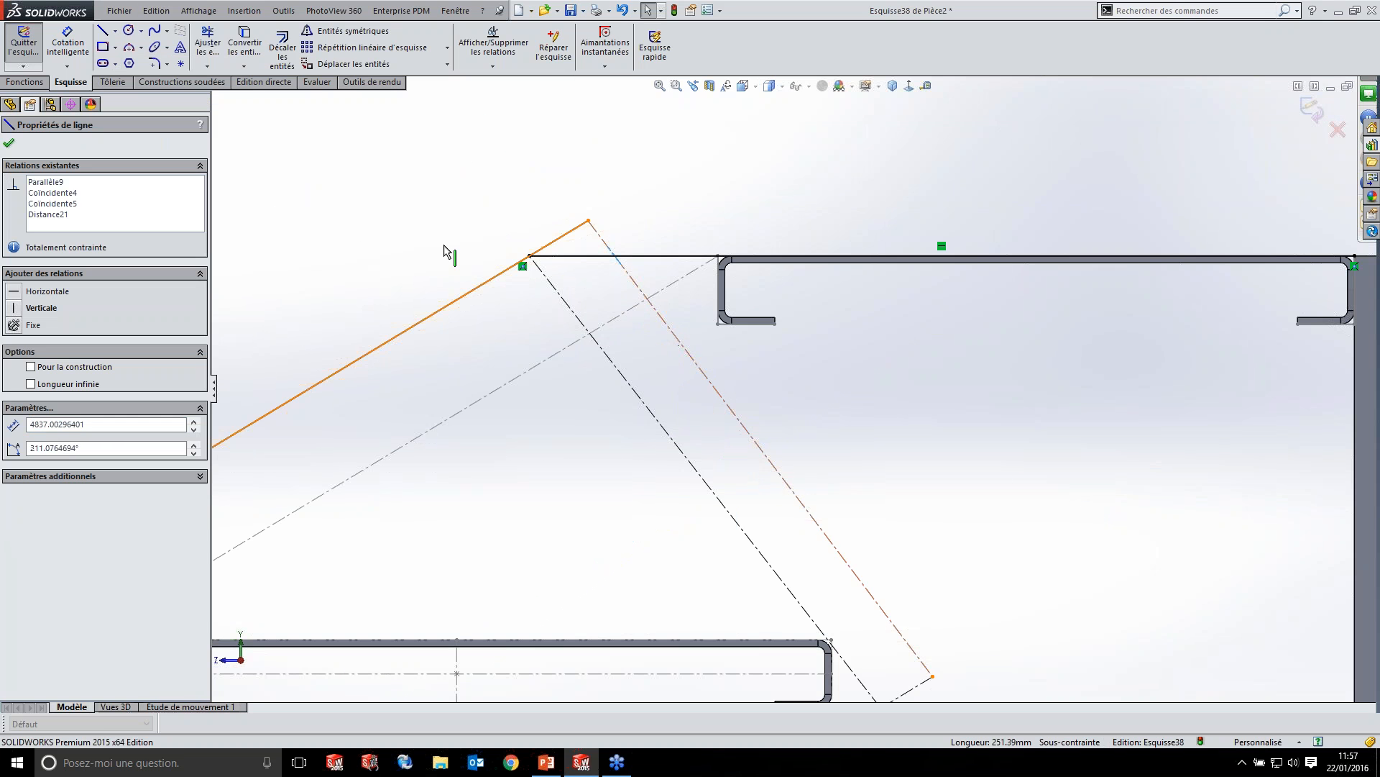
left_click(288, 401, "ctrl")
left_click(13, 429)
key("Escape")
- Pull the perpendicular construction line away from the lower junction and try to drop its lower end back onto that point
scroll(774, 352, "up", 5)
scroll(827, 478, "down", 3)
scroll(830, 478, "down", 4)
left_click(783, 506)
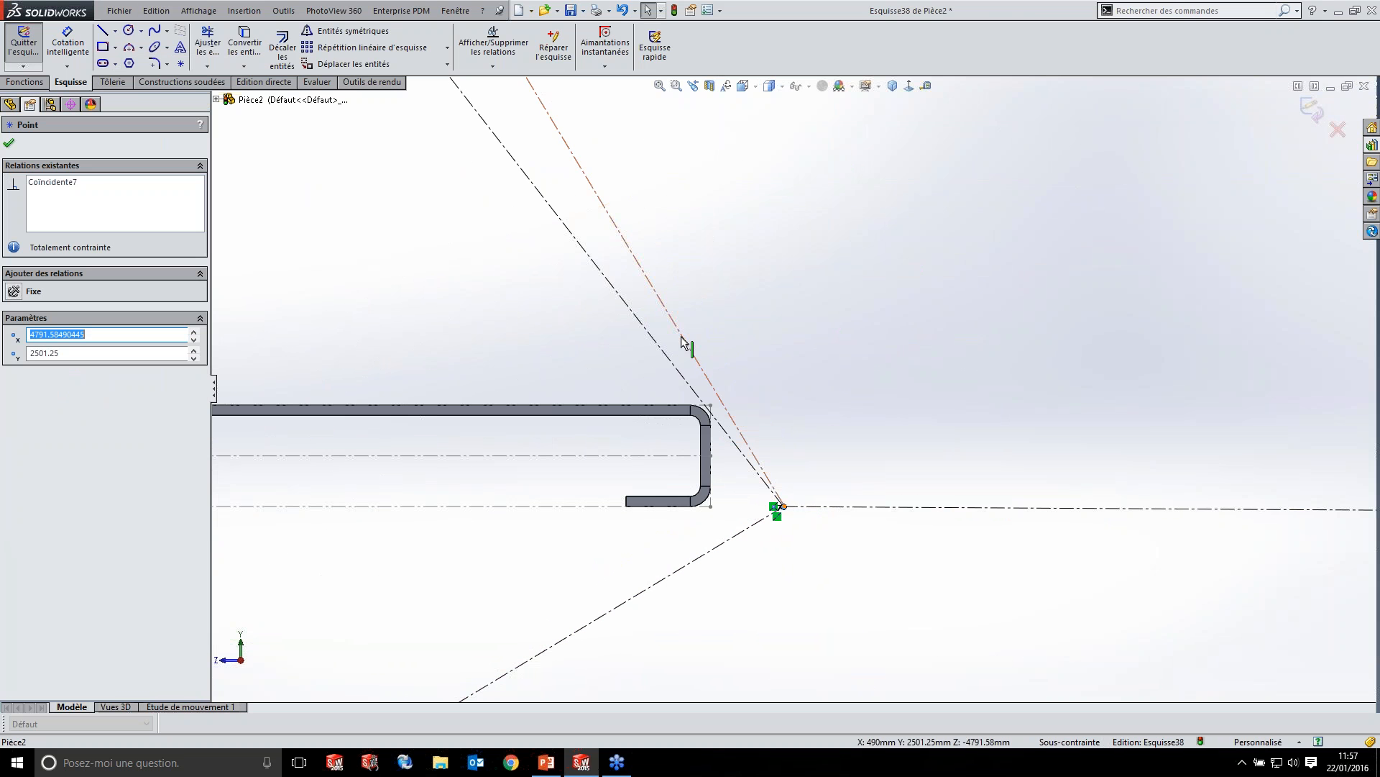
left_click_drag(696, 361, 776, 312)
left_click_drag(865, 458, 783, 506)
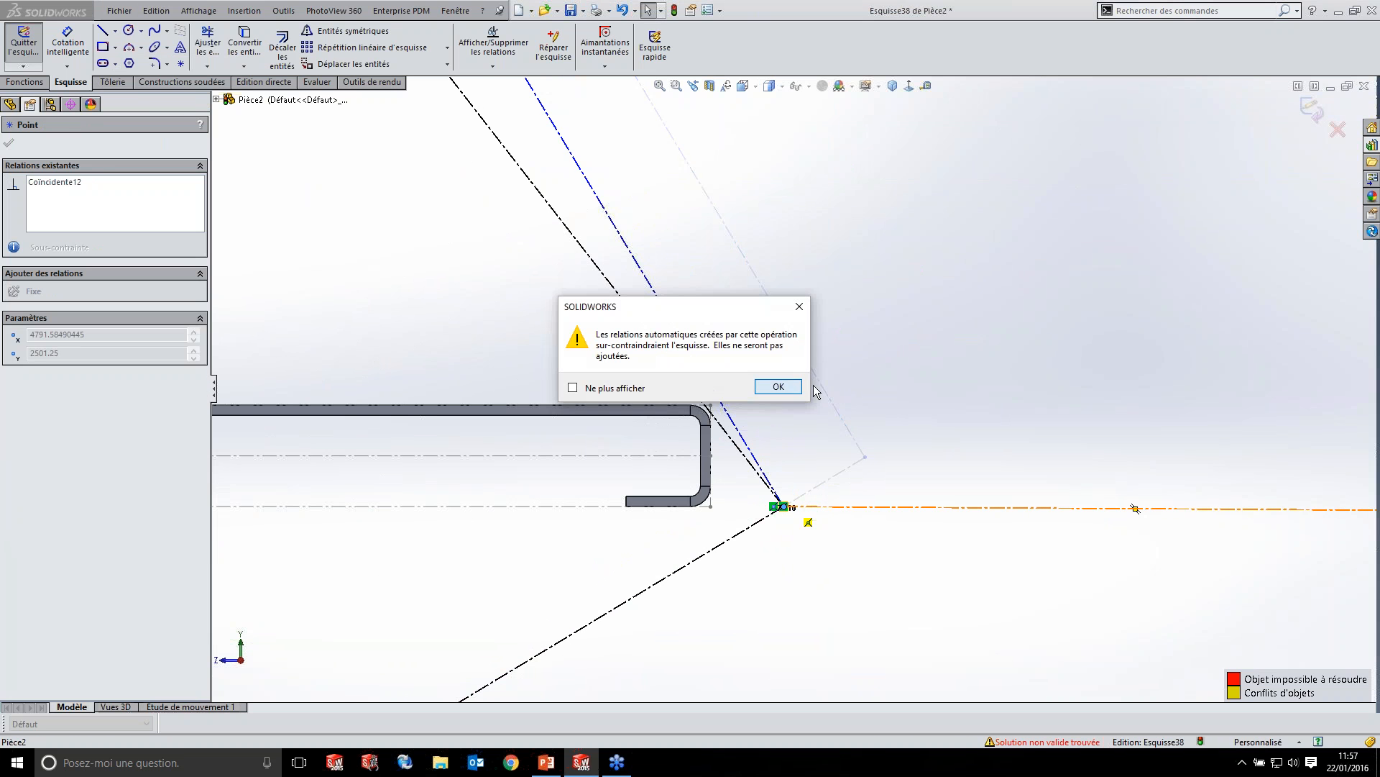
left_click(778, 387)
- Try to merge the perpendicular line's lower endpoint with the lower junction point
scroll(788, 388, "up", 2)
left_click(842, 436)
left_click(786, 470, "ctrl")
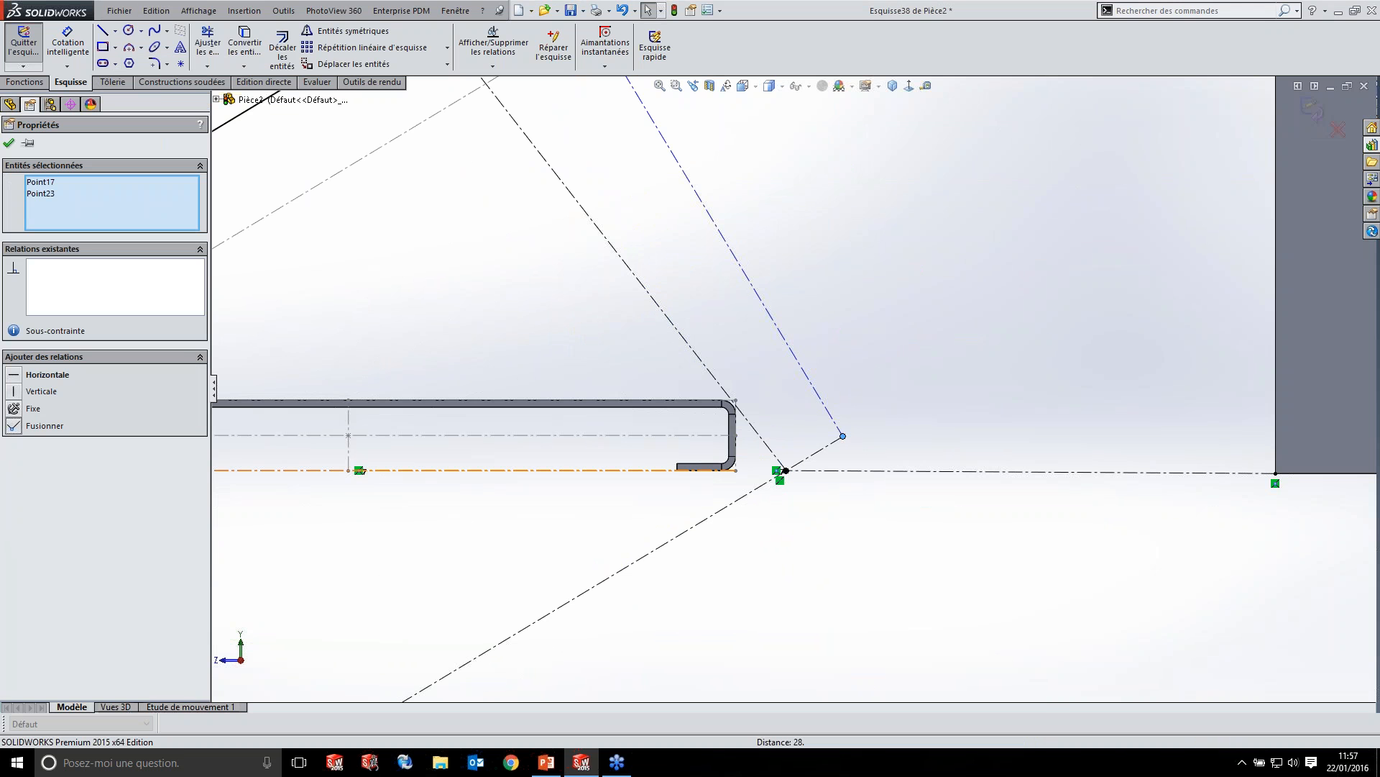
left_click(14, 426)
left_click(776, 376)
scroll(795, 360, "up", 3)
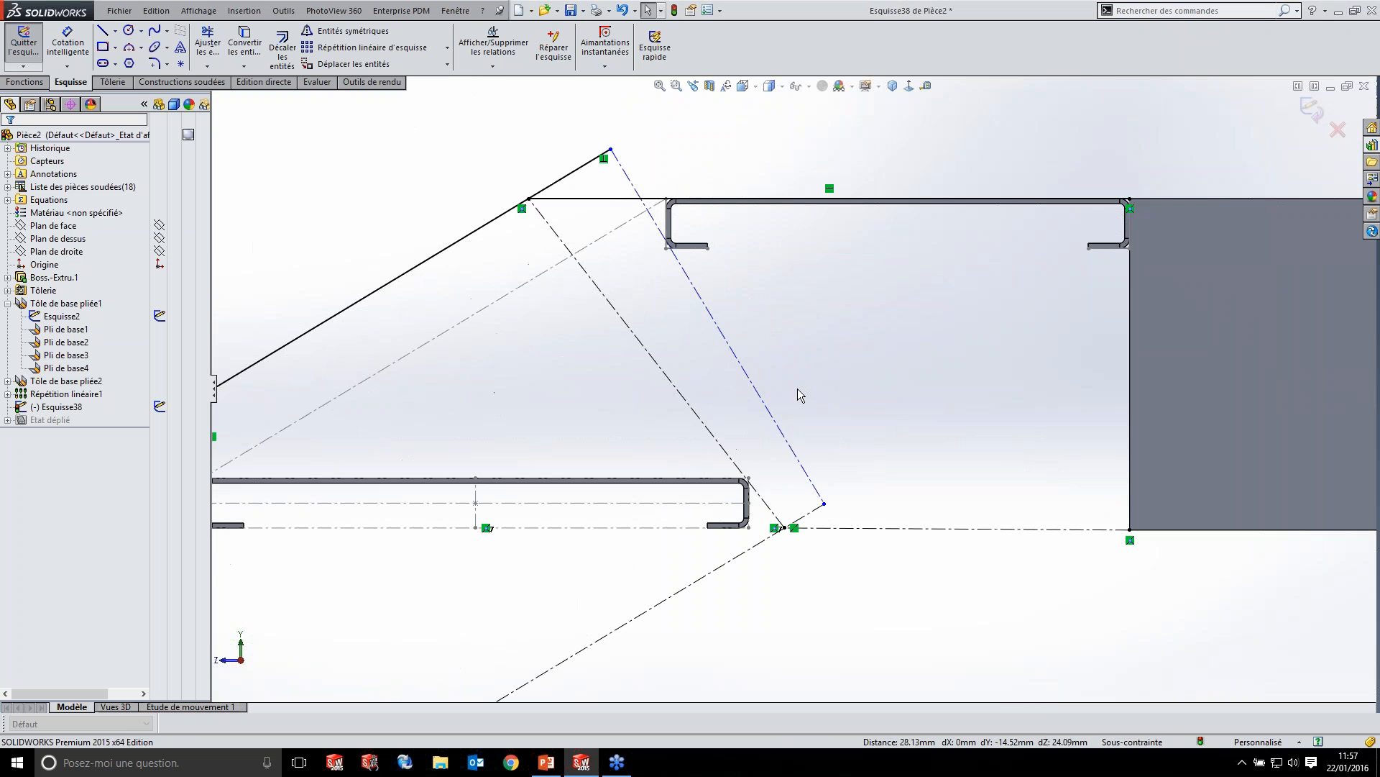
- Make the perpendicular construction line coincident with the lower front corner of the top step
left_click(785, 441)
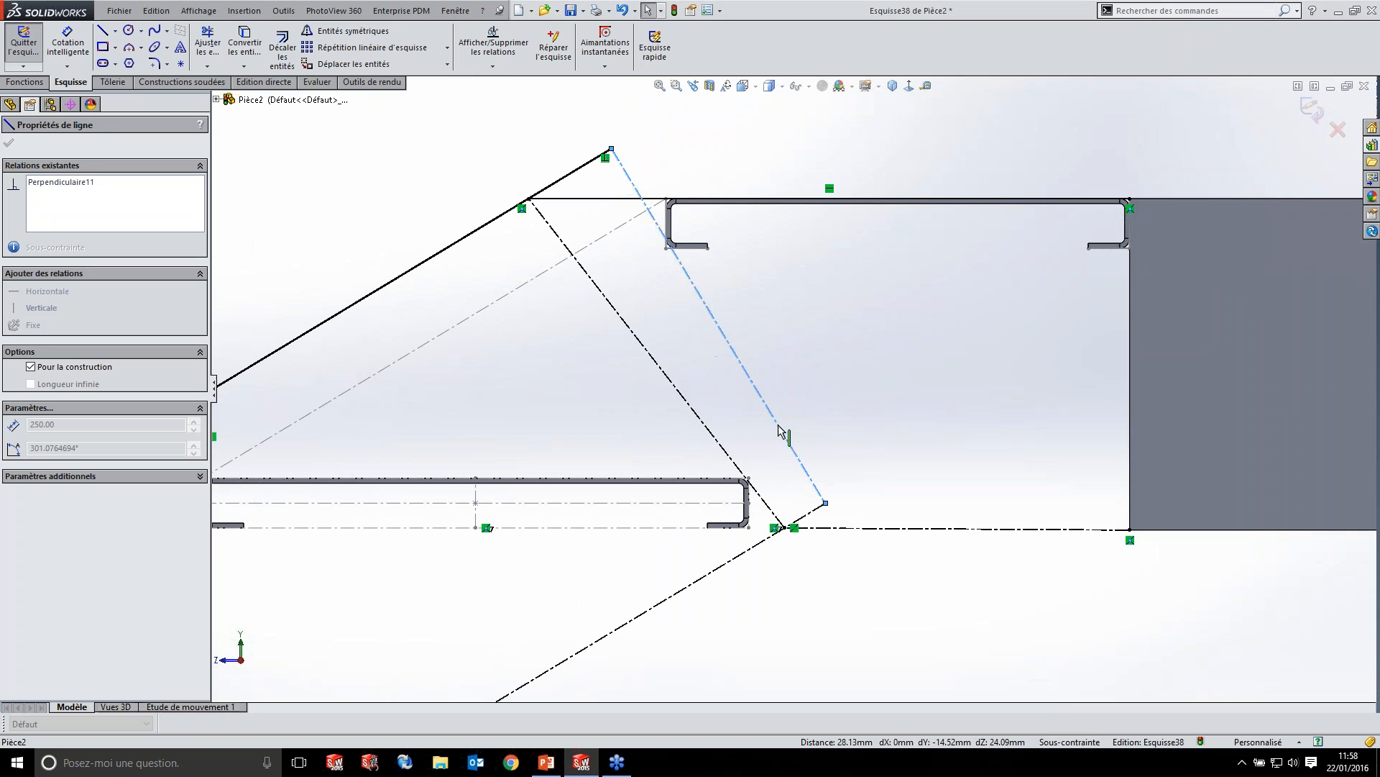
left_click_drag(779, 431, 775, 430)
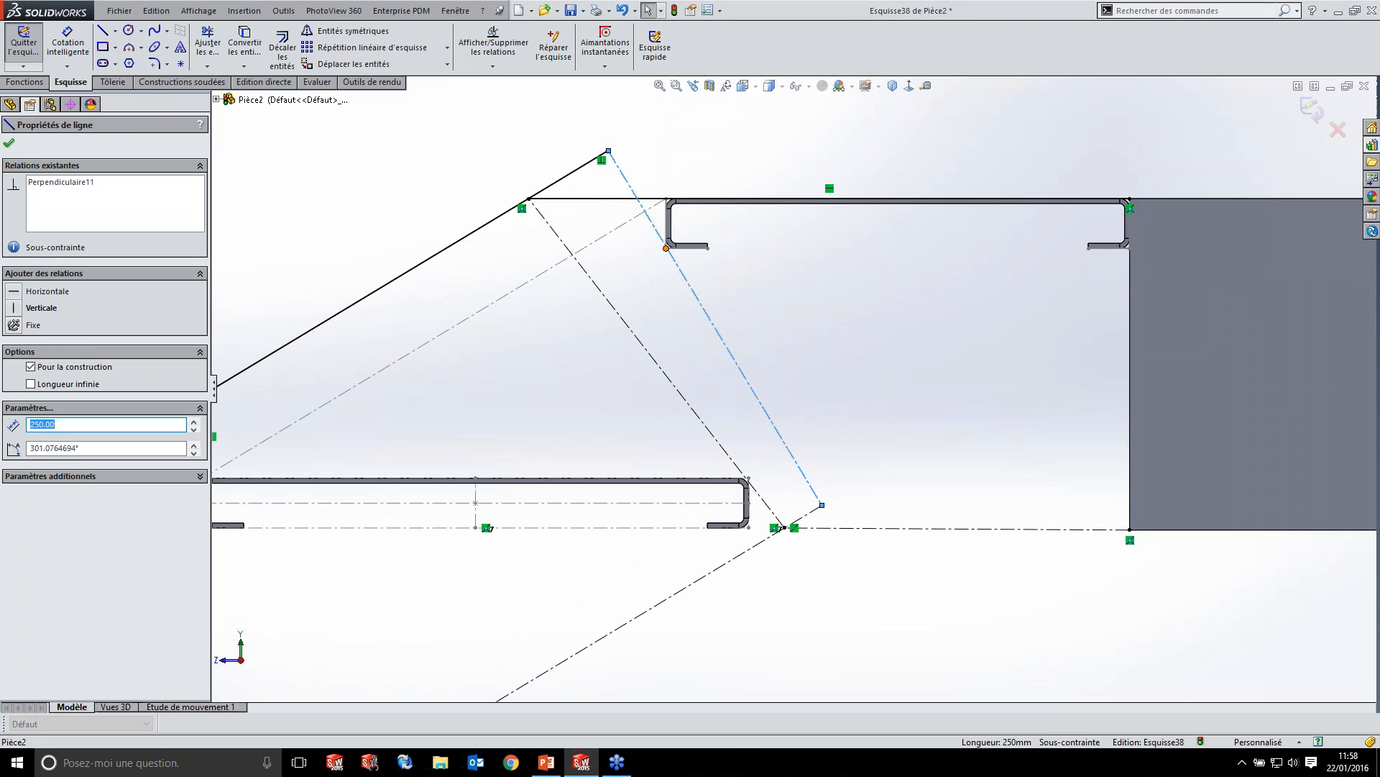
left_click(667, 248, "ctrl")
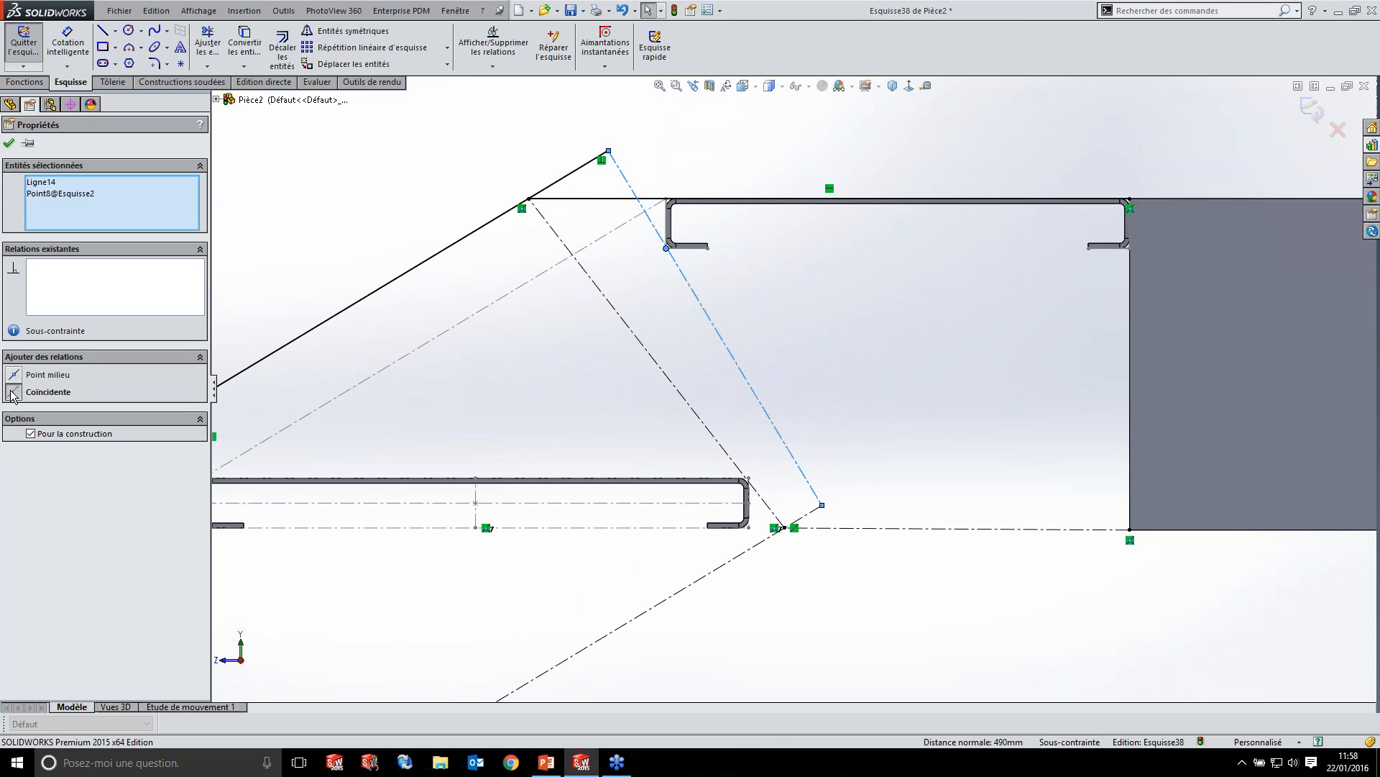
left_click(13, 392)
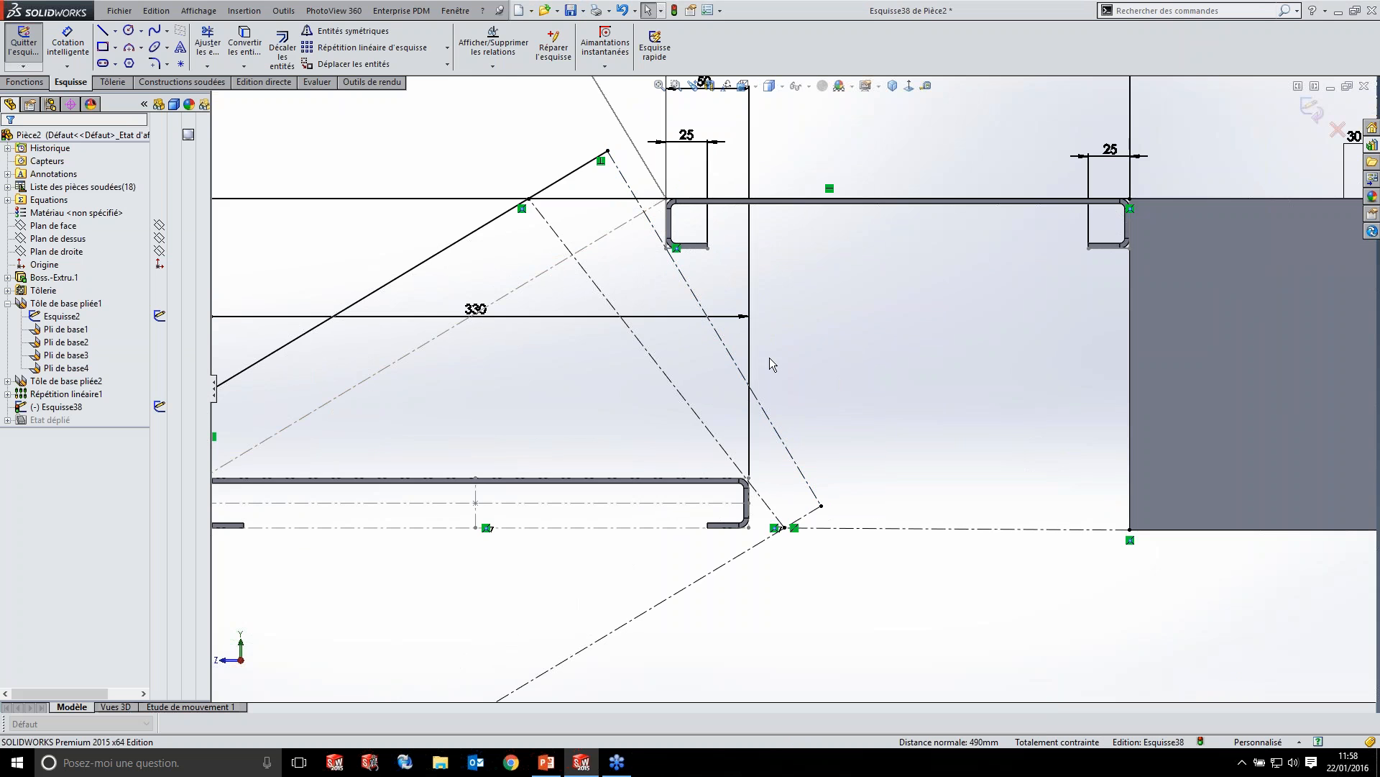
- Finish and exit the stringer outline sketch
scroll(838, 378, "up", 2)
scroll(773, 604, "up", 5)
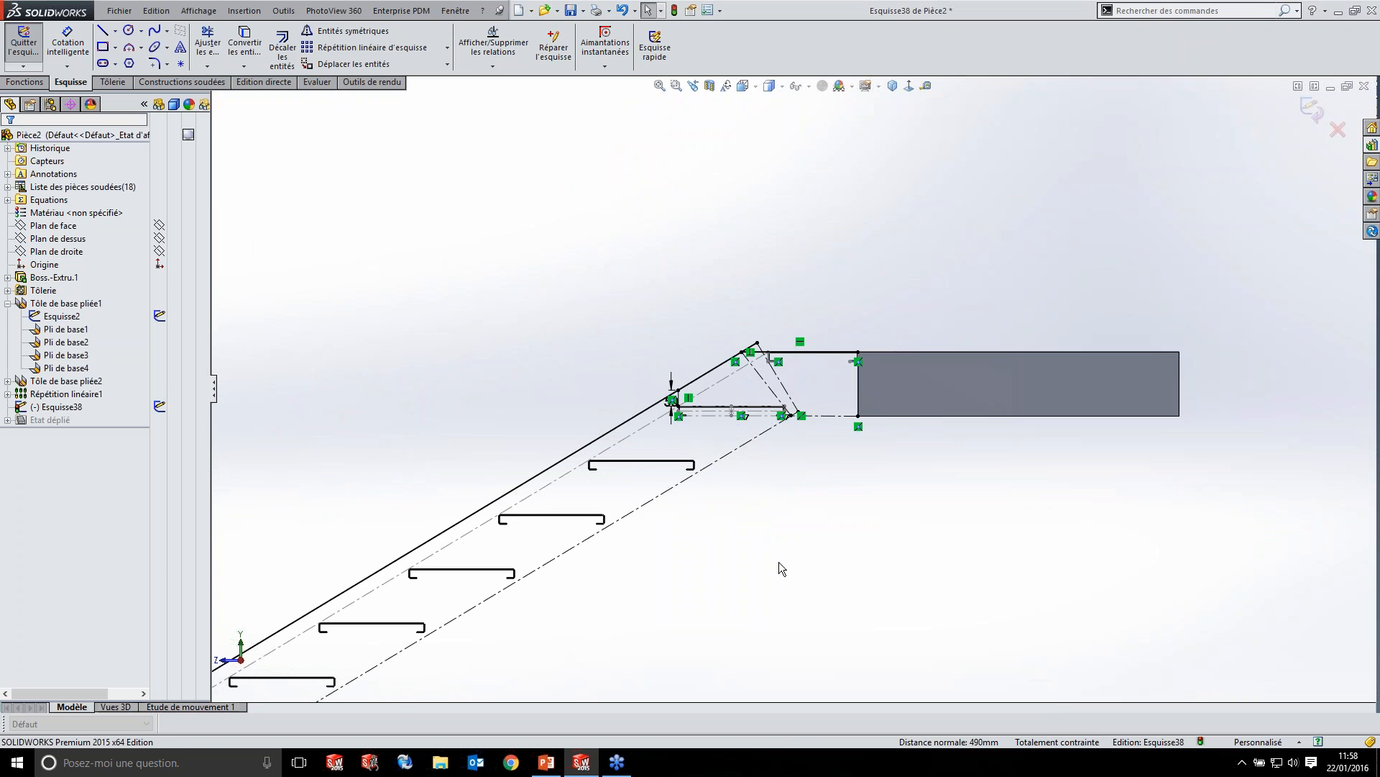
left_click(1312, 110)
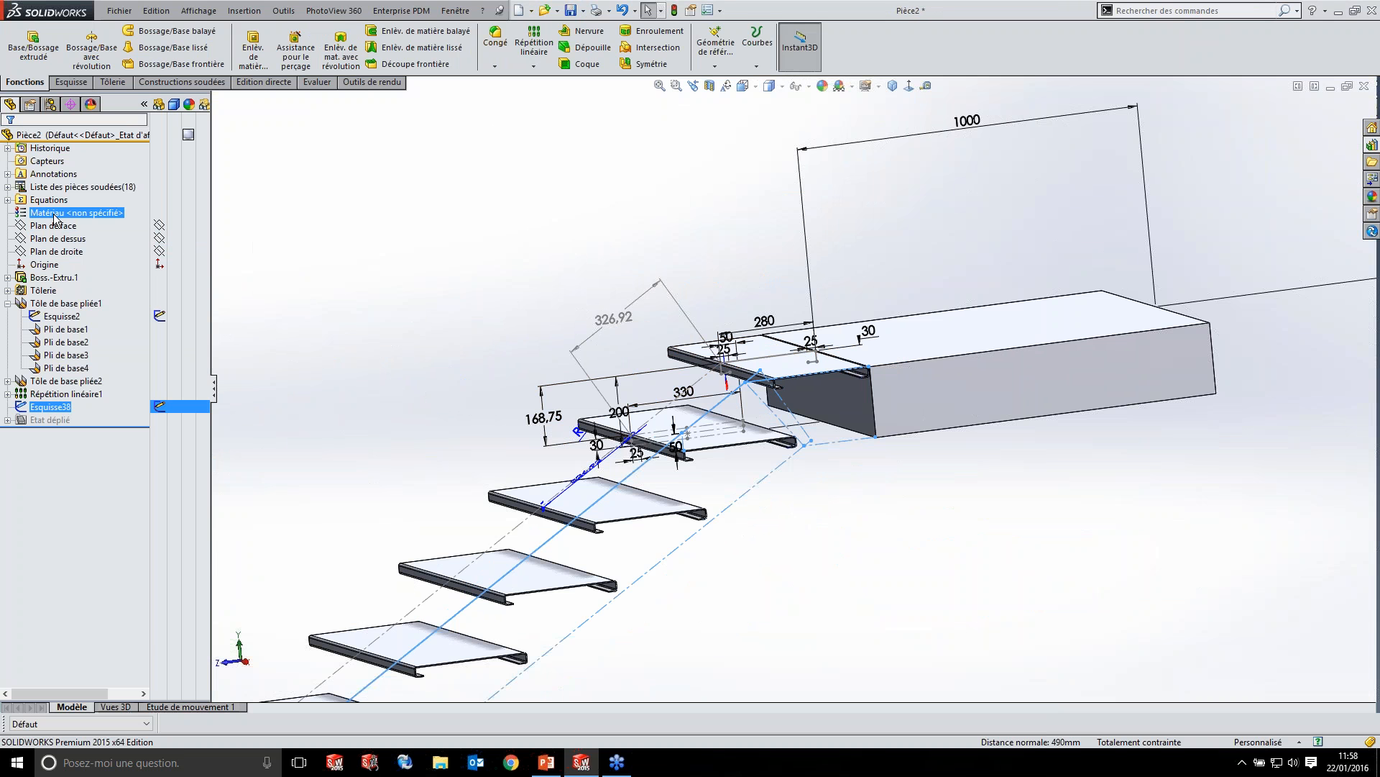
- Turn off the display of feature dimensions and hide the step's base sketch Esquisse2
right_click(47, 173)
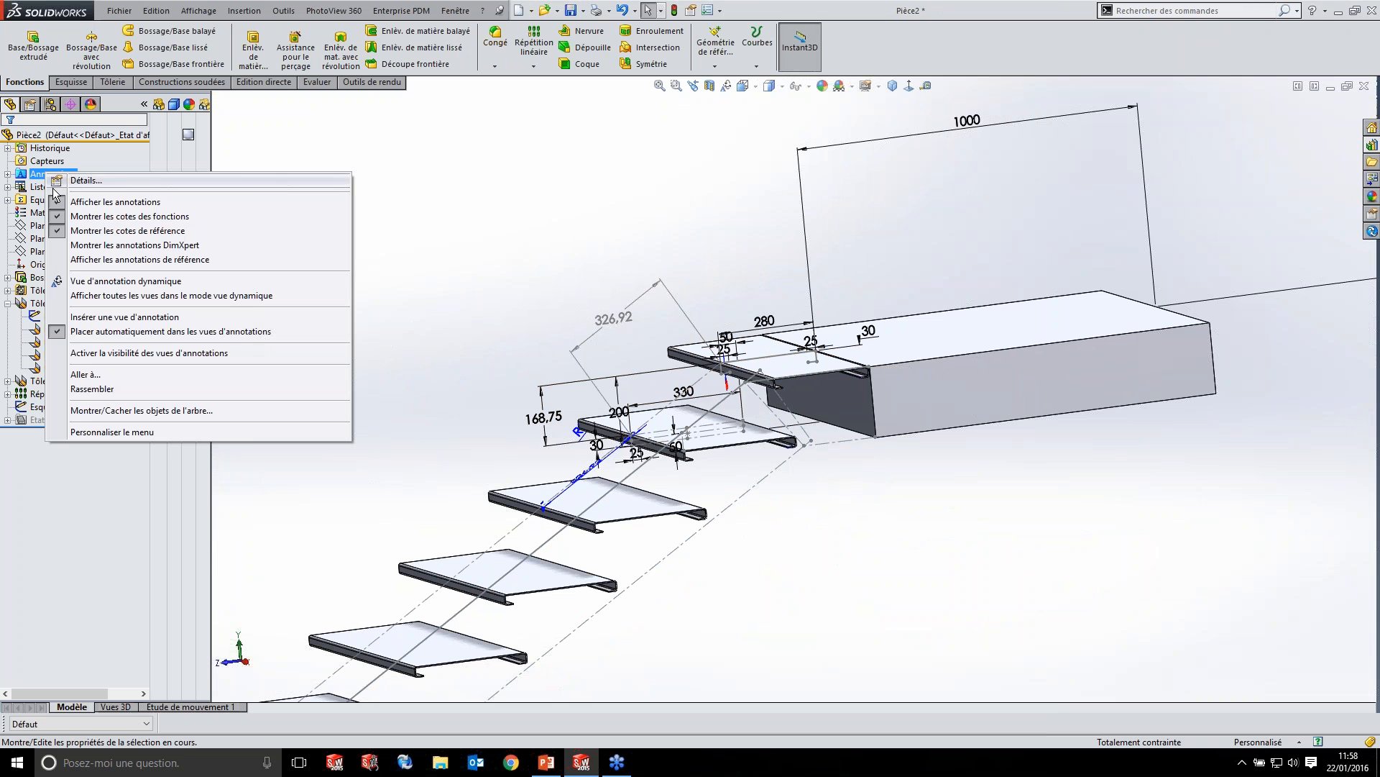
left_click(74, 217)
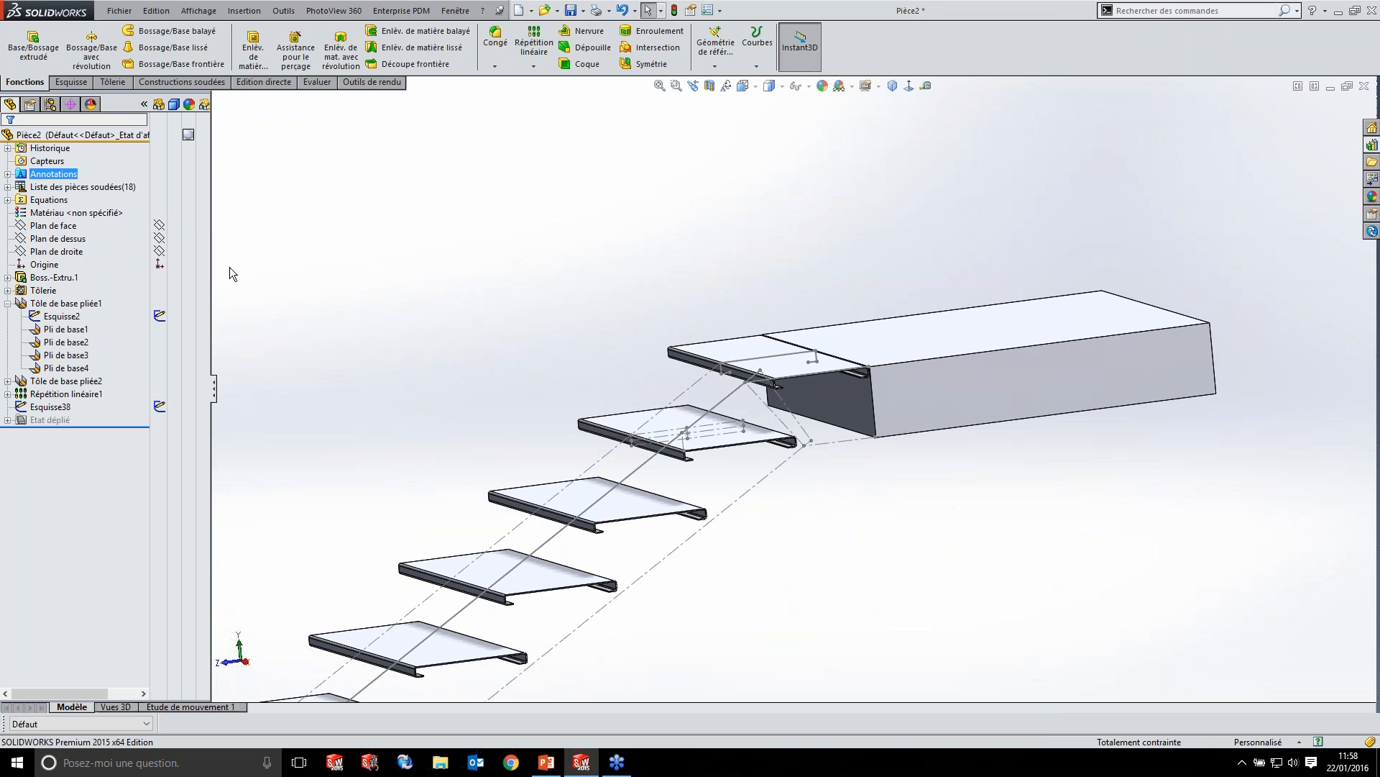
left_click(58, 318)
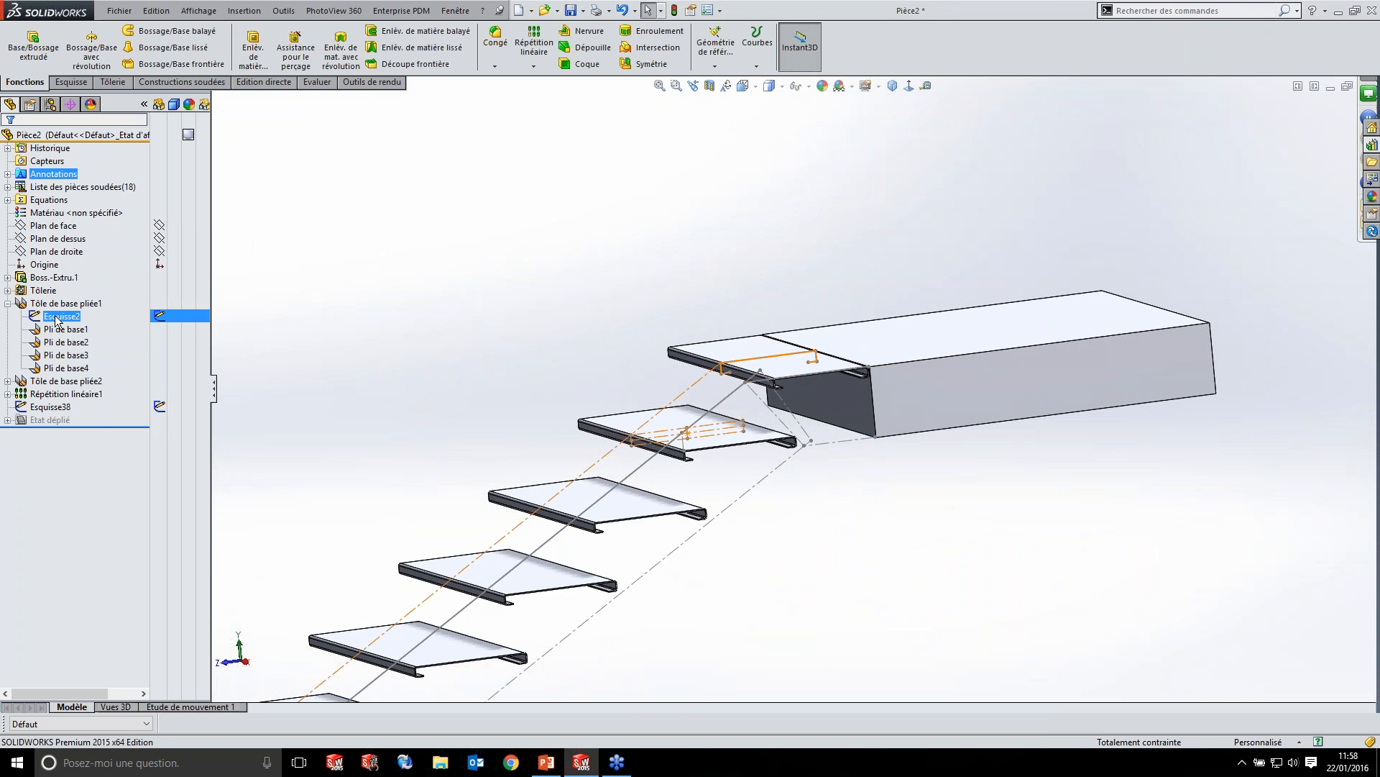
right_click(58, 320)
left_click(419, 313)
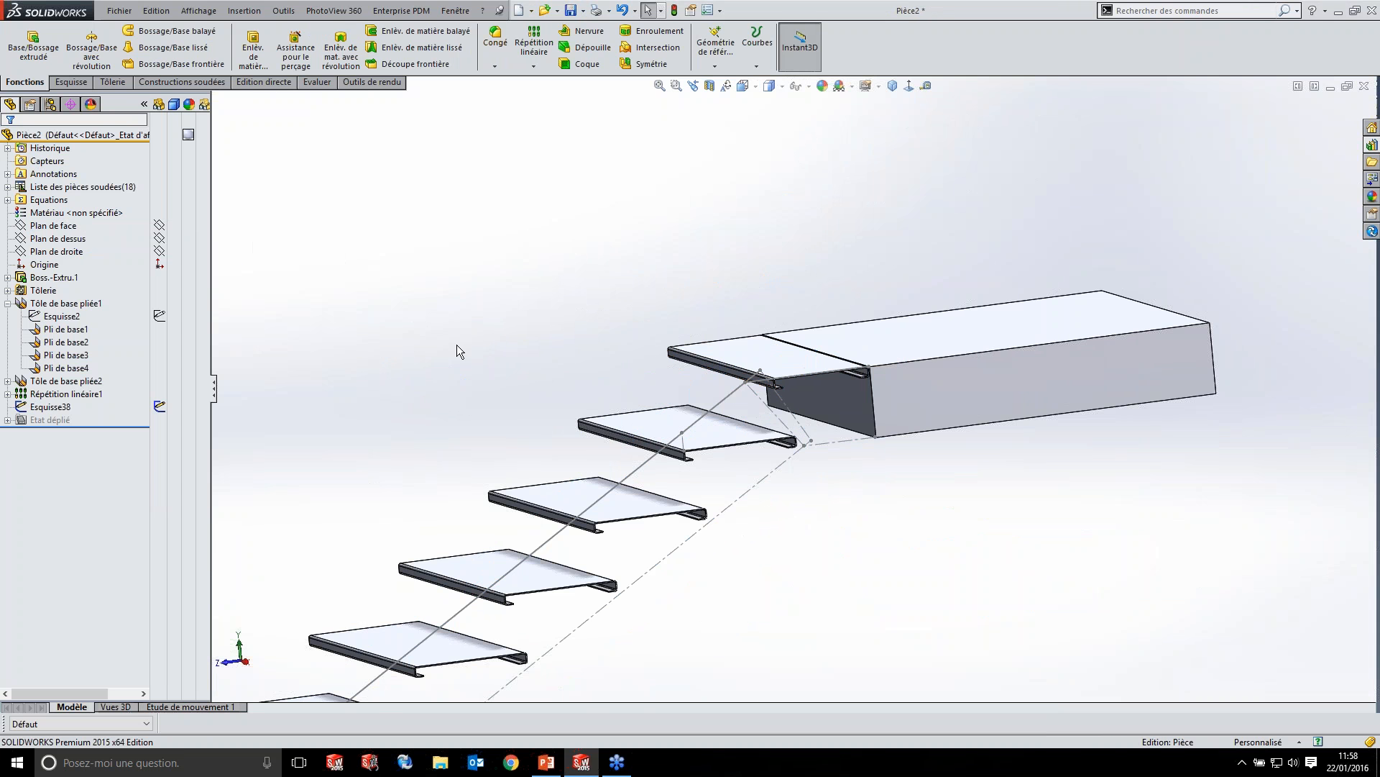
- Set up an ISO Jérémy flat-bar structural member, size 200x10, along the horizontal sketch line beside the top step
scroll(418, 313, "up", 4)
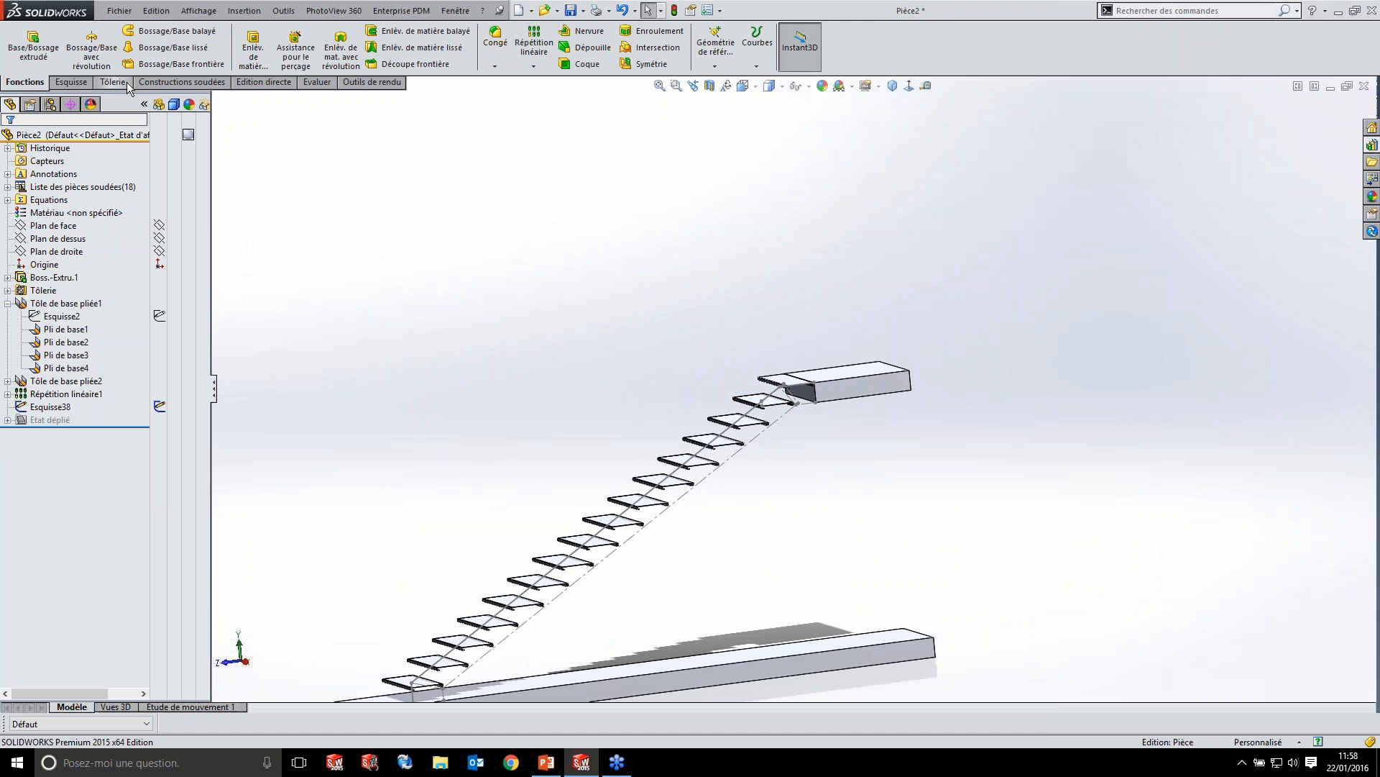
left_click(152, 82)
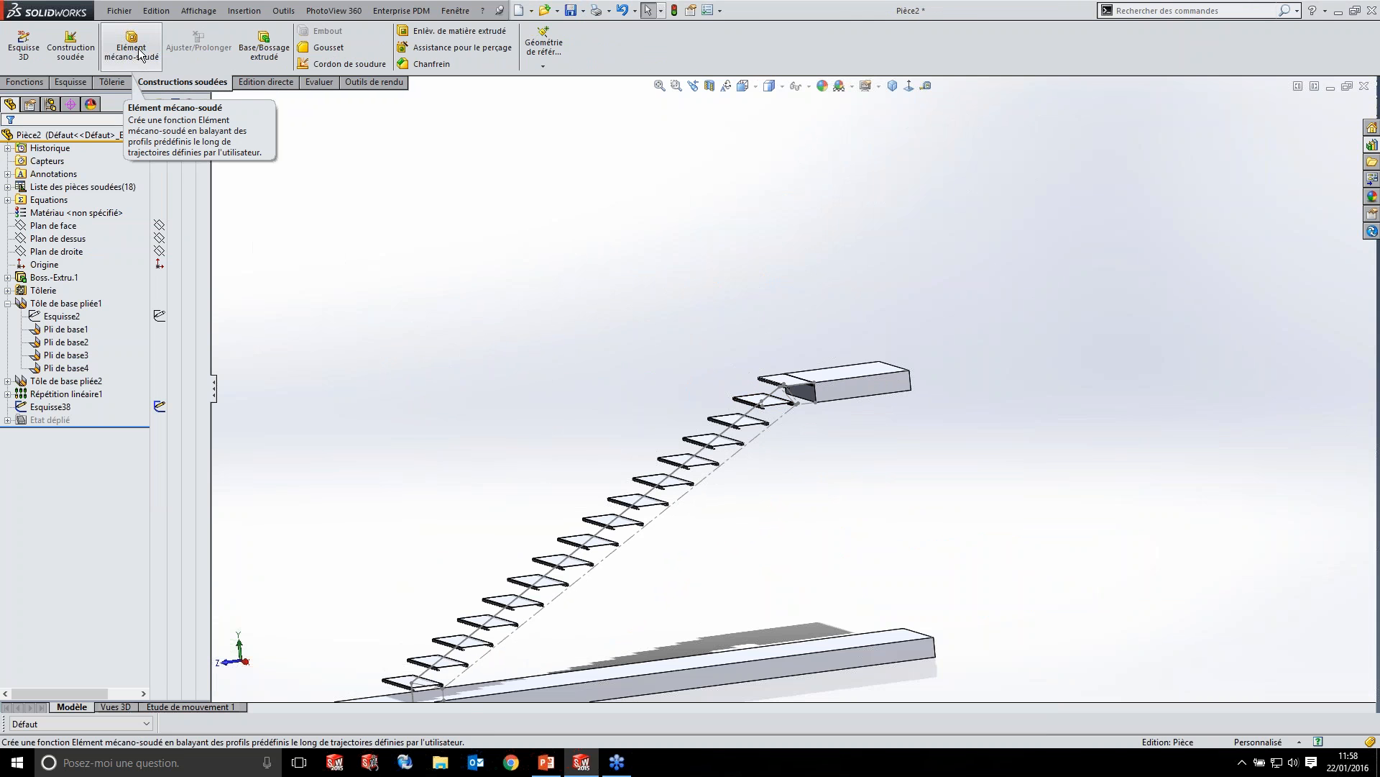
left_click(132, 48)
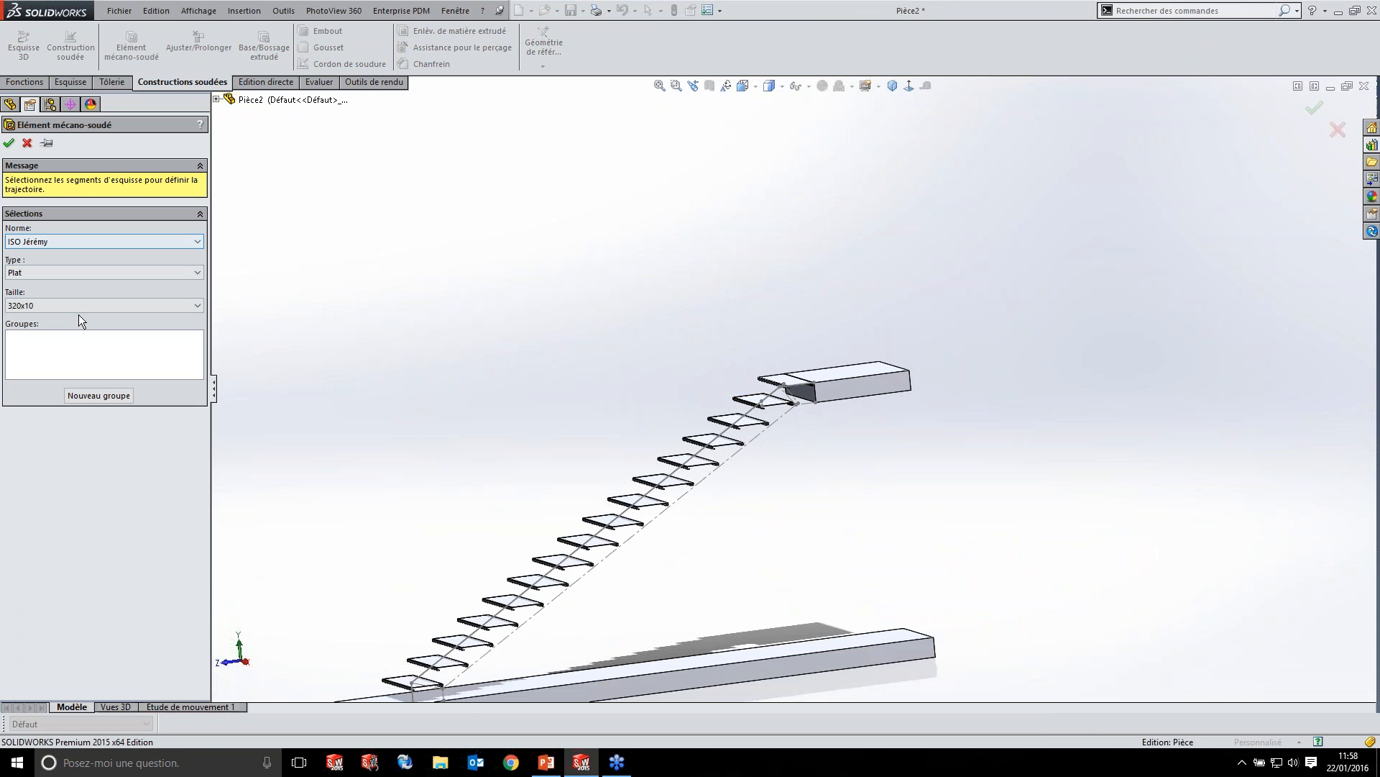
left_click(105, 305)
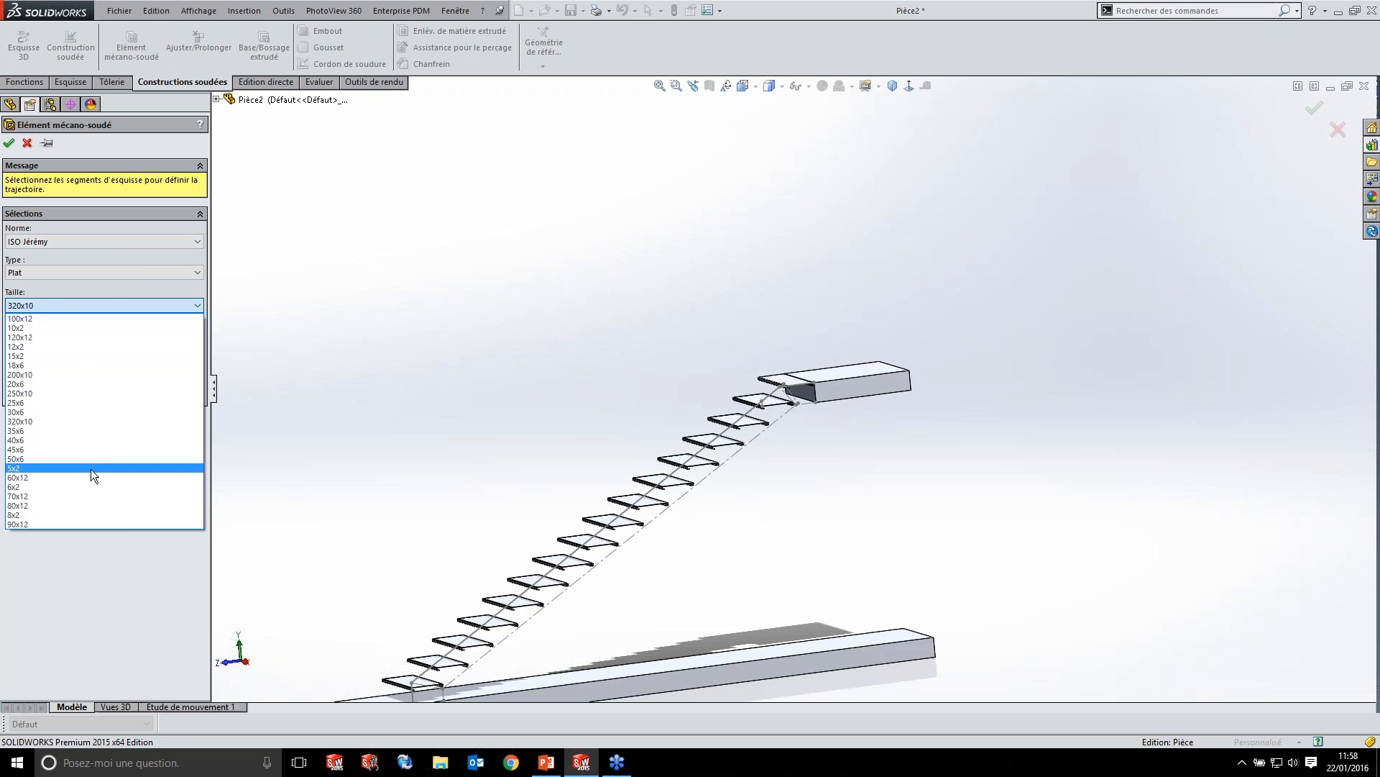
left_click(69, 375)
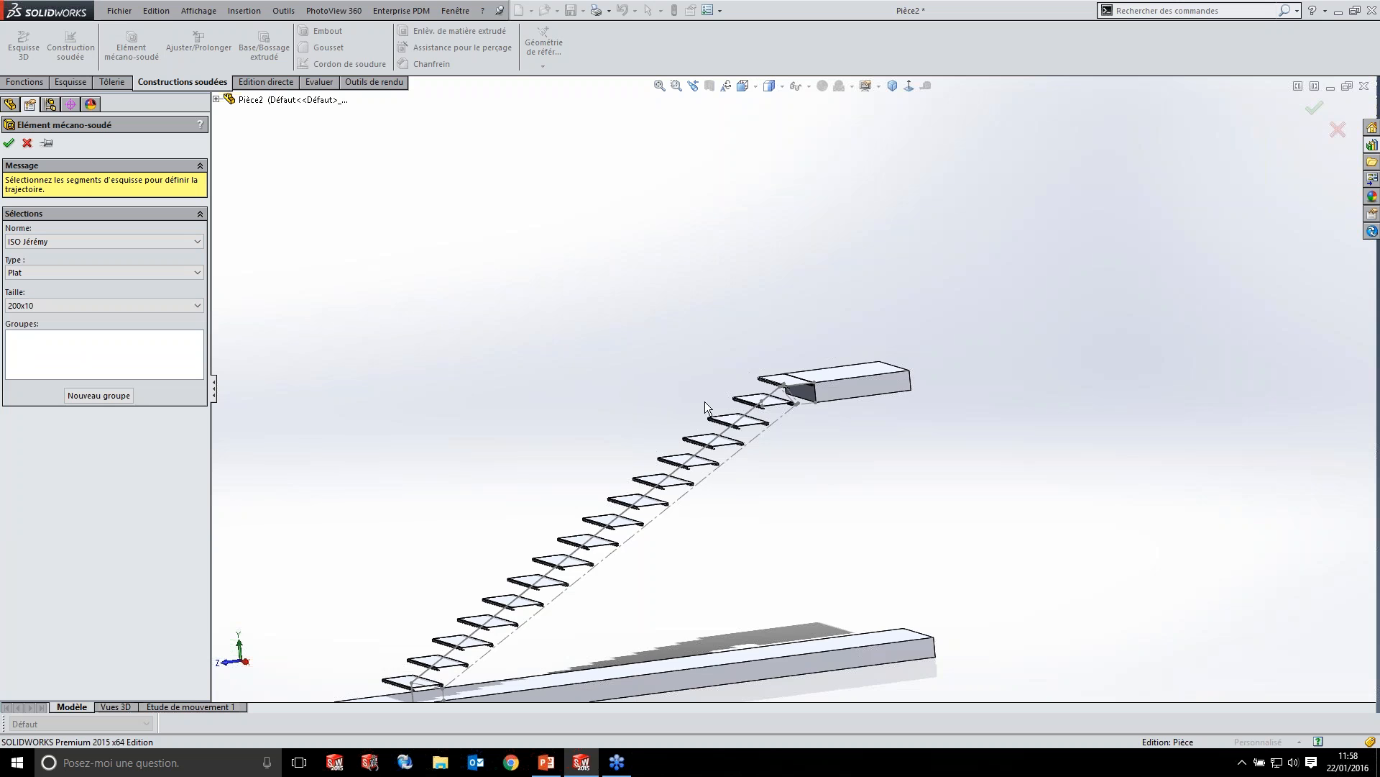
scroll(874, 360, "down", 6)
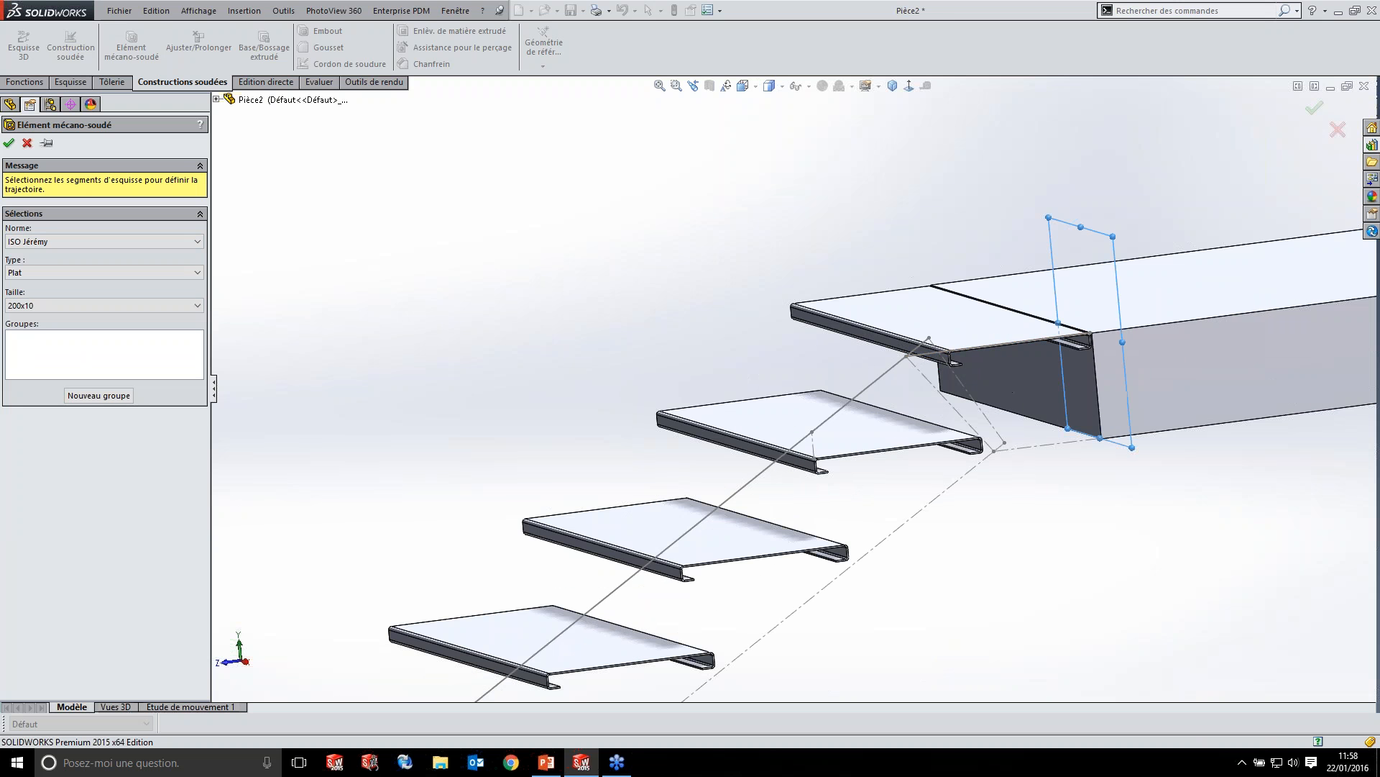
left_click(931, 352)
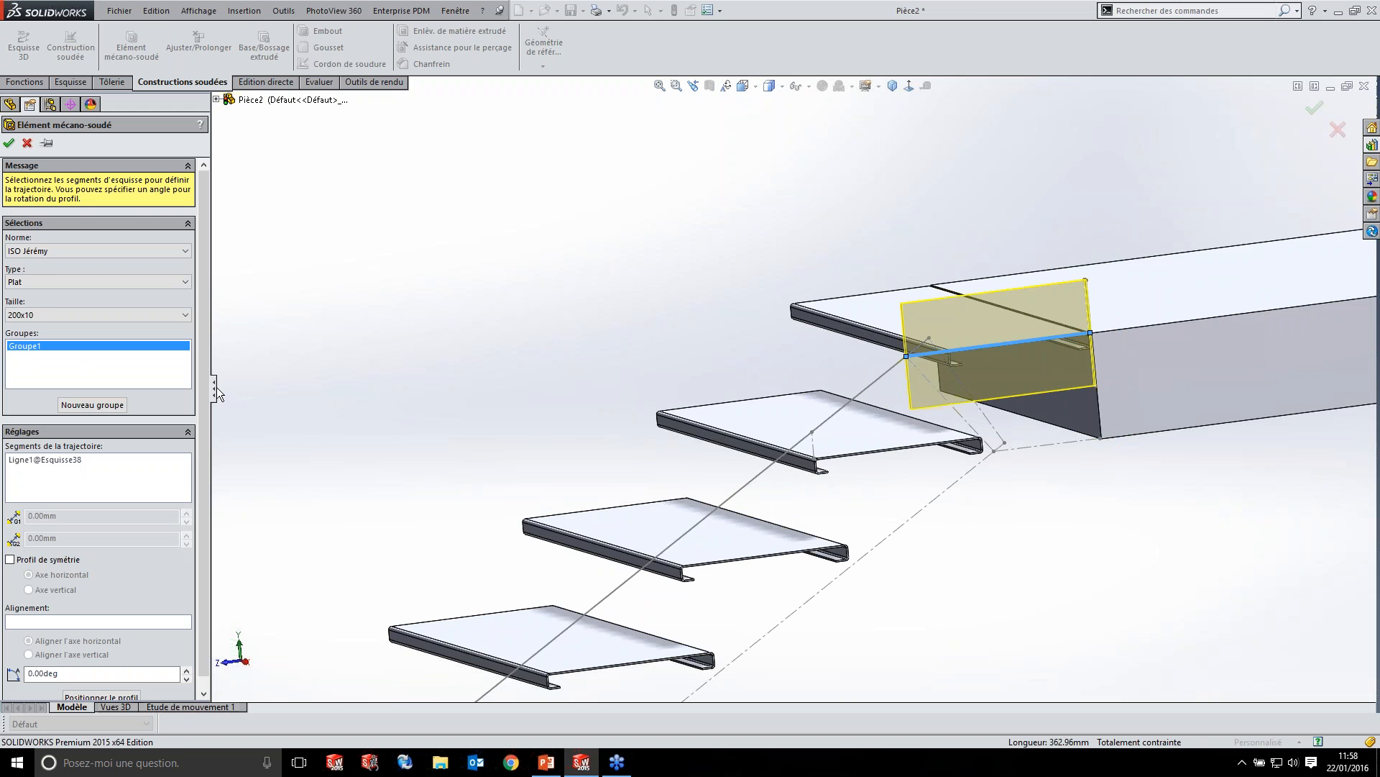
- Locate the 200x10 profile by its upper inner corner so the flat hangs below the path line, and create the member
scroll(206, 369, "down", 2)
left_click(101, 684)
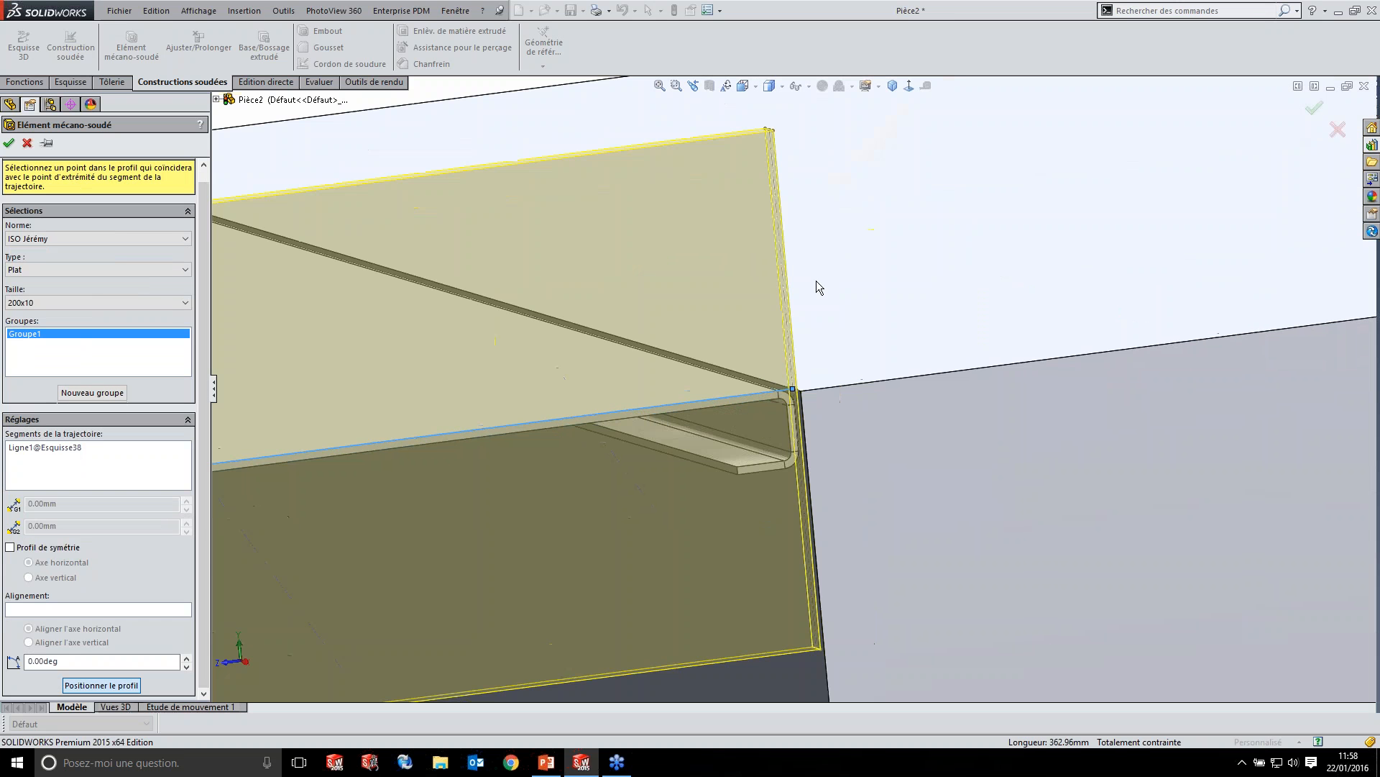
middle_click_drag(817, 281, 870, 315)
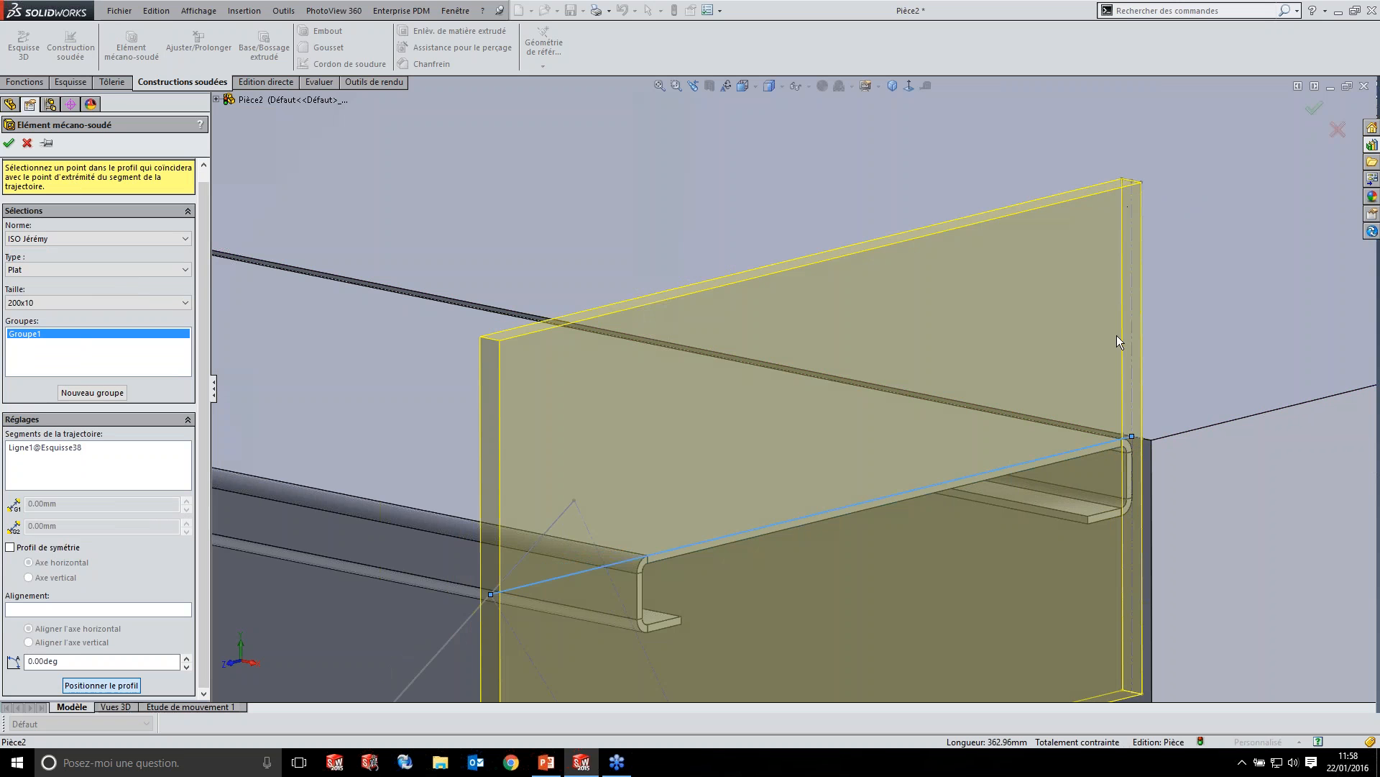
left_click(1120, 178)
scroll(961, 473, "up", 6)
left_click(1313, 109)
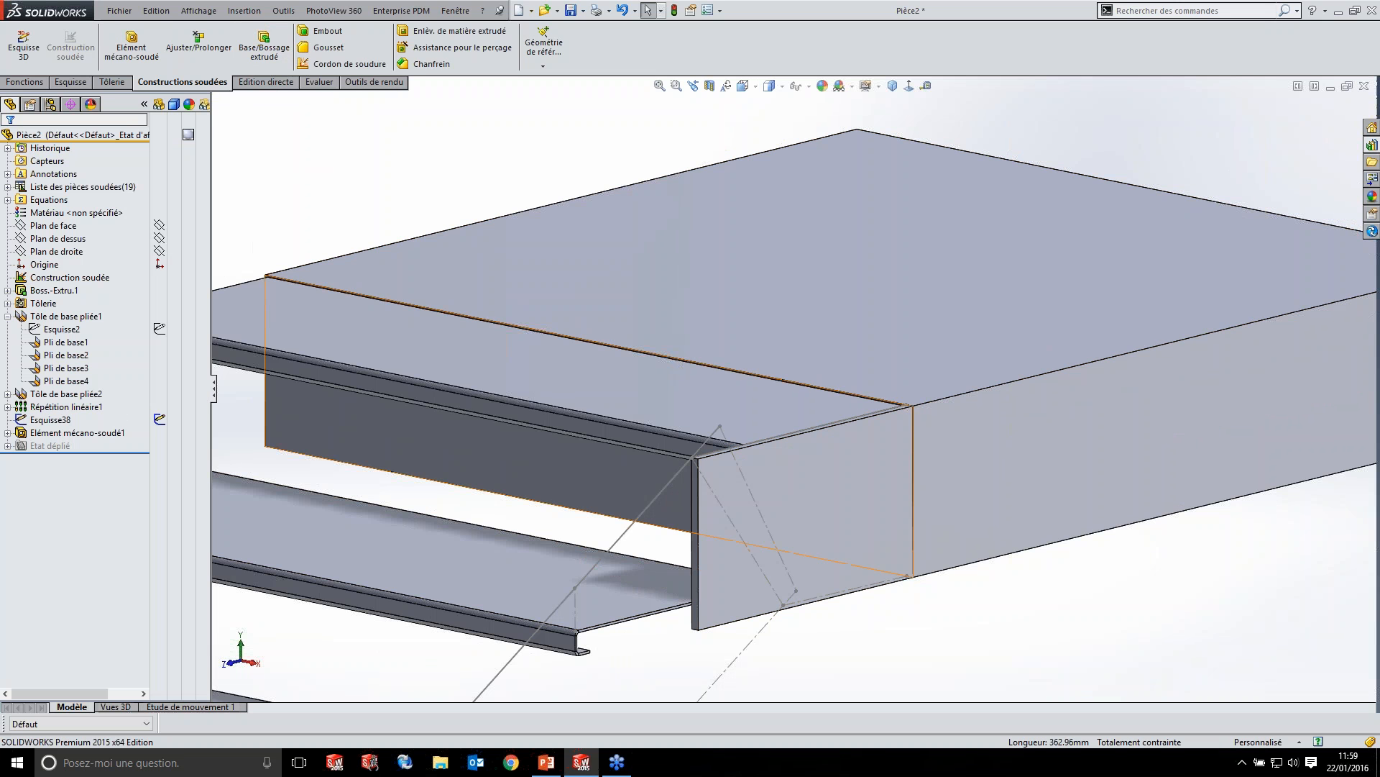
- Set up a second flat-bar structural member, size 250x10, along the long sloped sketch line
left_click(132, 44)
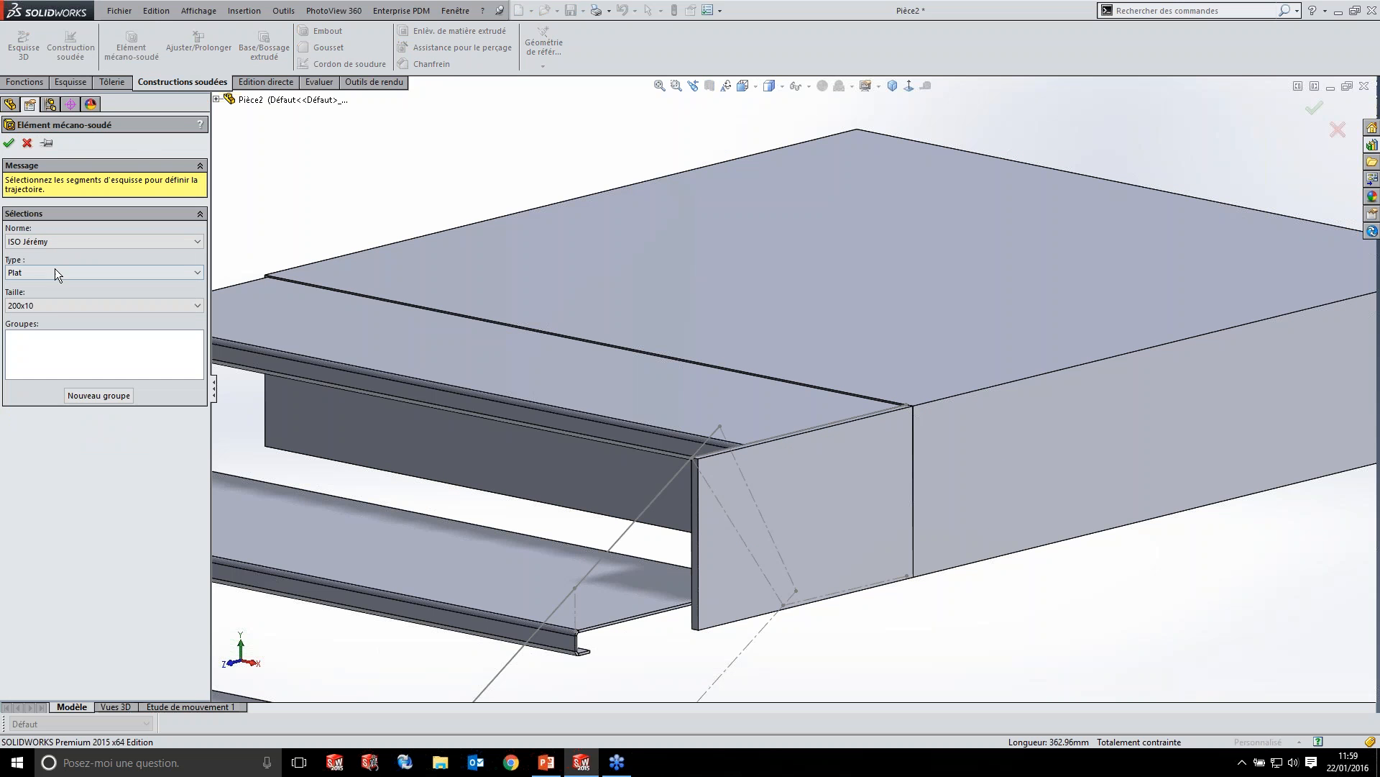
left_click(59, 304)
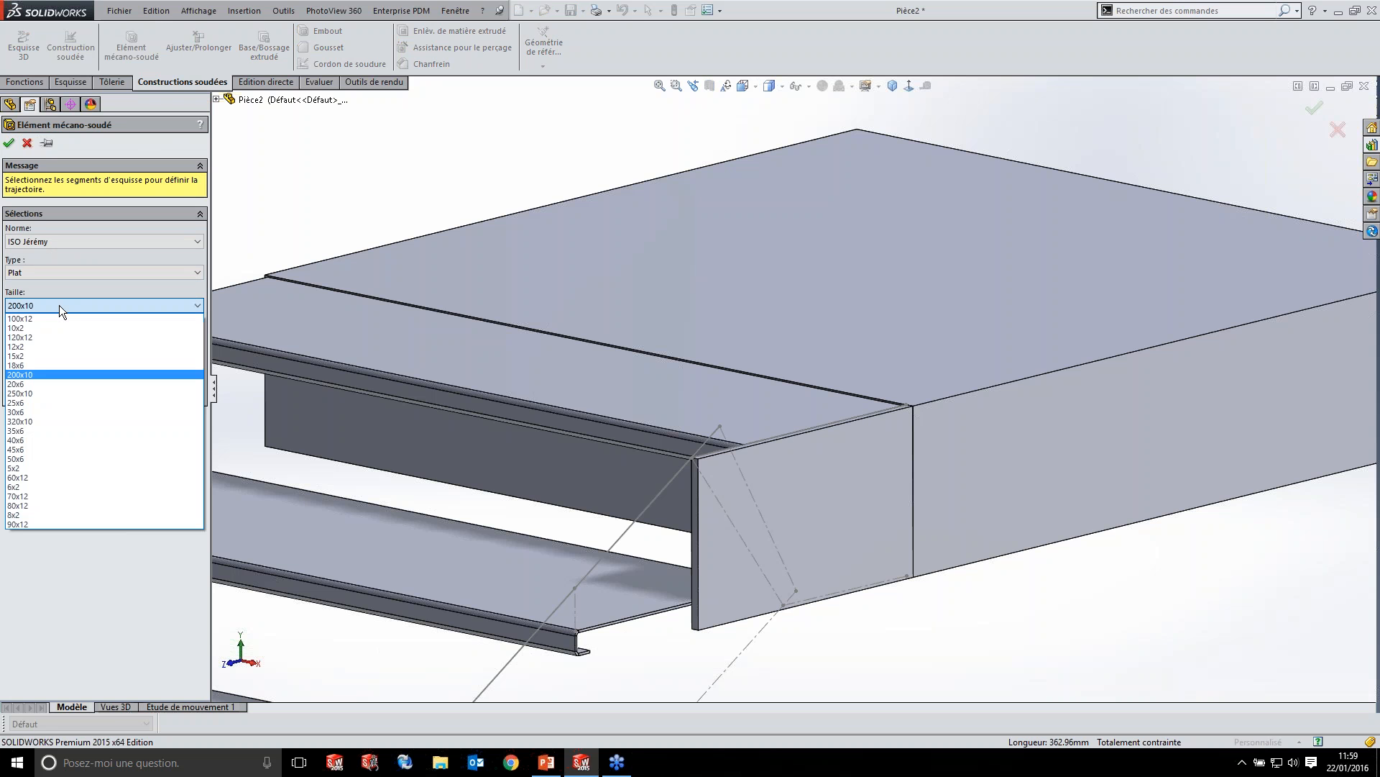
left_click(40, 393)
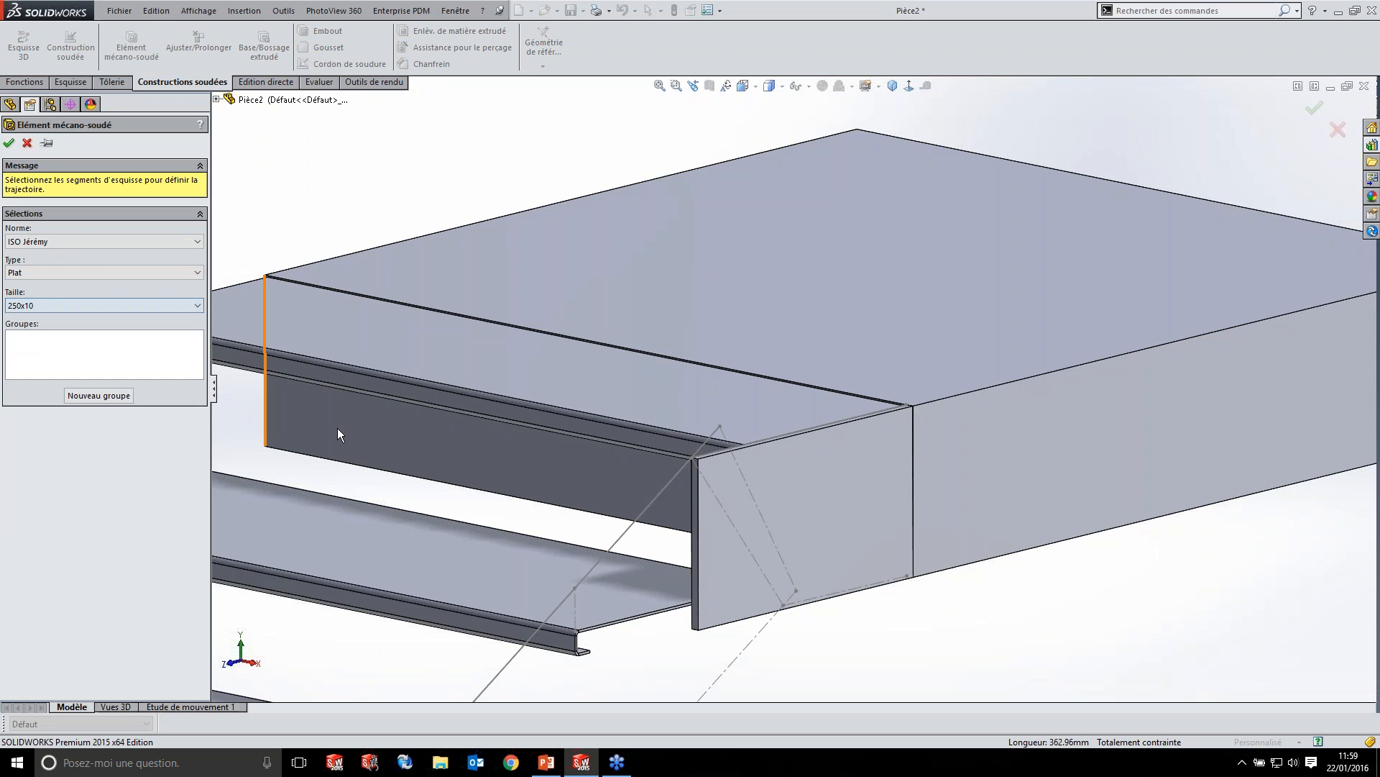
left_click(645, 513)
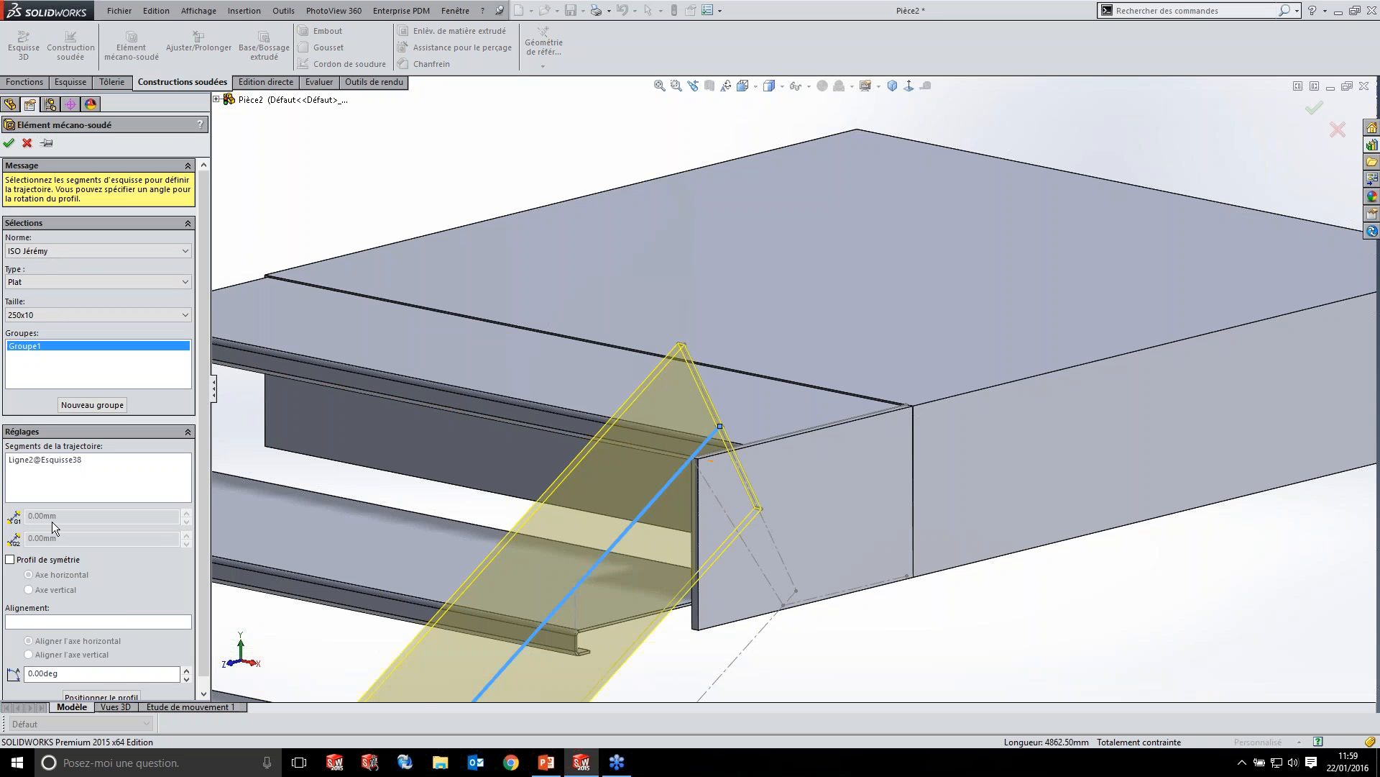
- Locate the 250x10 profile by its upper inner corner so the stringer lies below the sloped line, and create the member
left_click(100, 685)
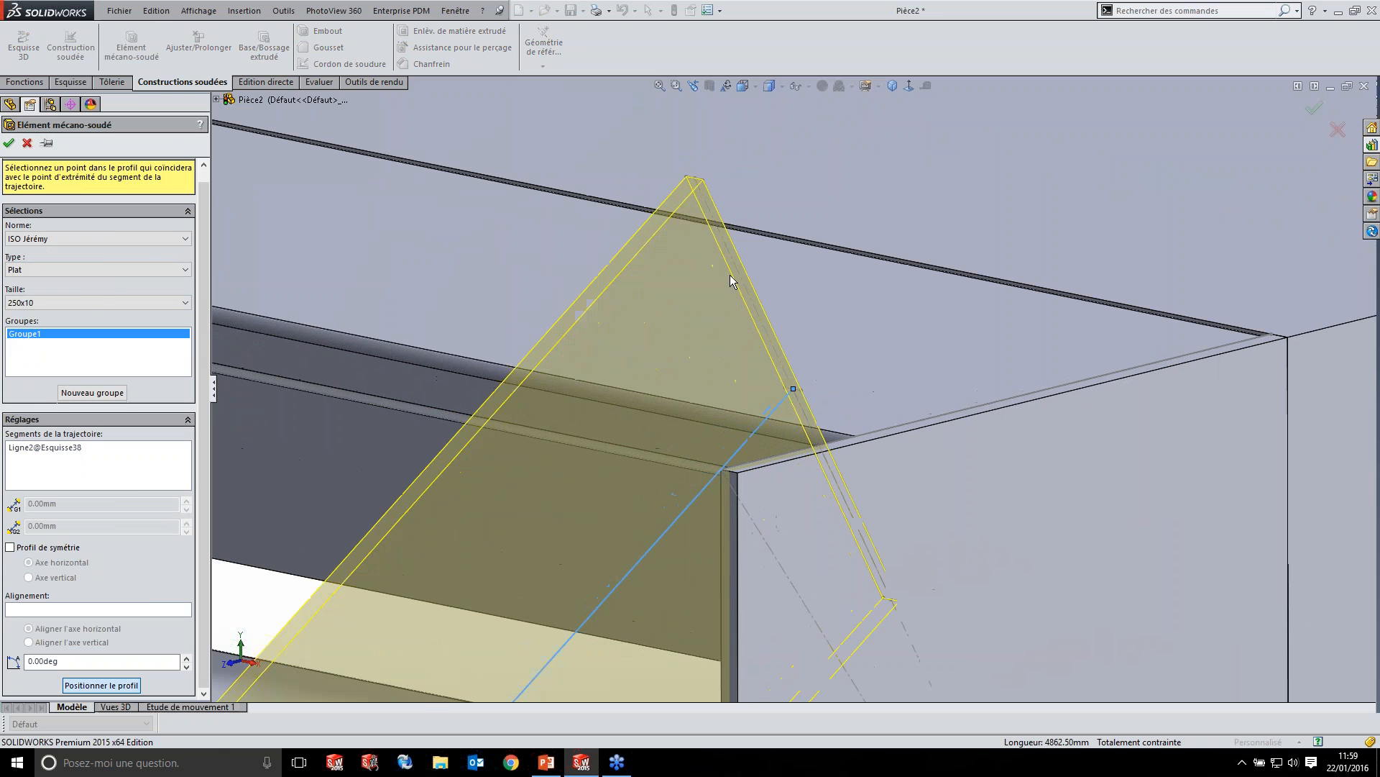
left_click(686, 179)
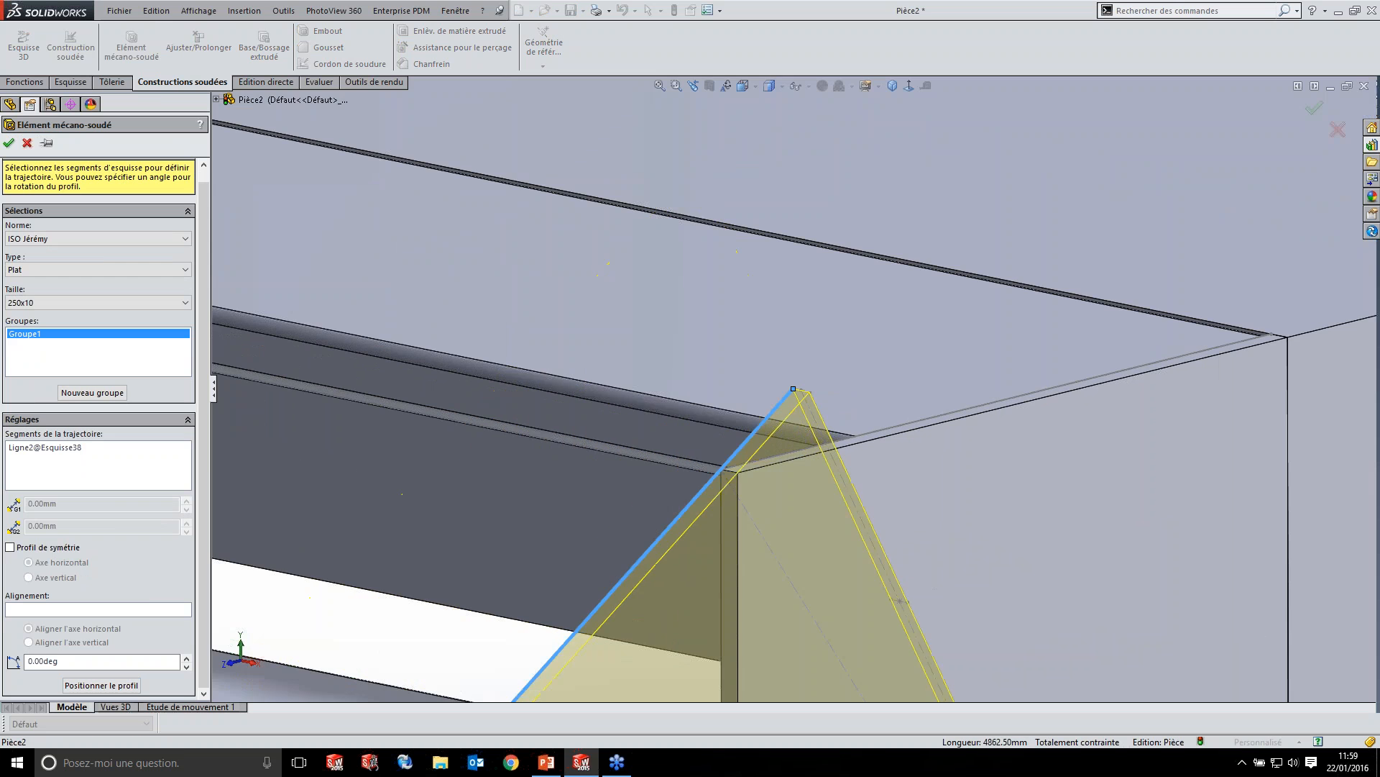
scroll(830, 439, "down", 5)
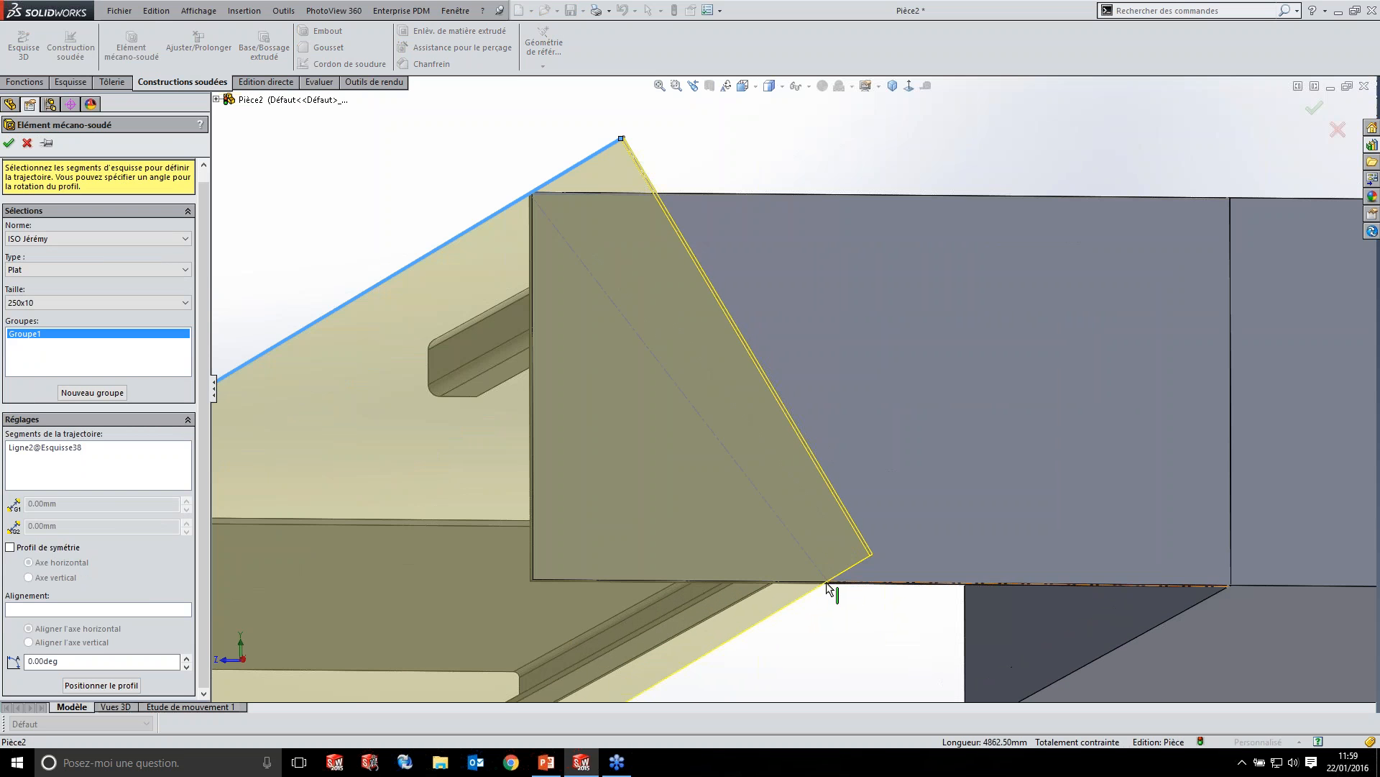
scroll(597, 626, "up", 5)
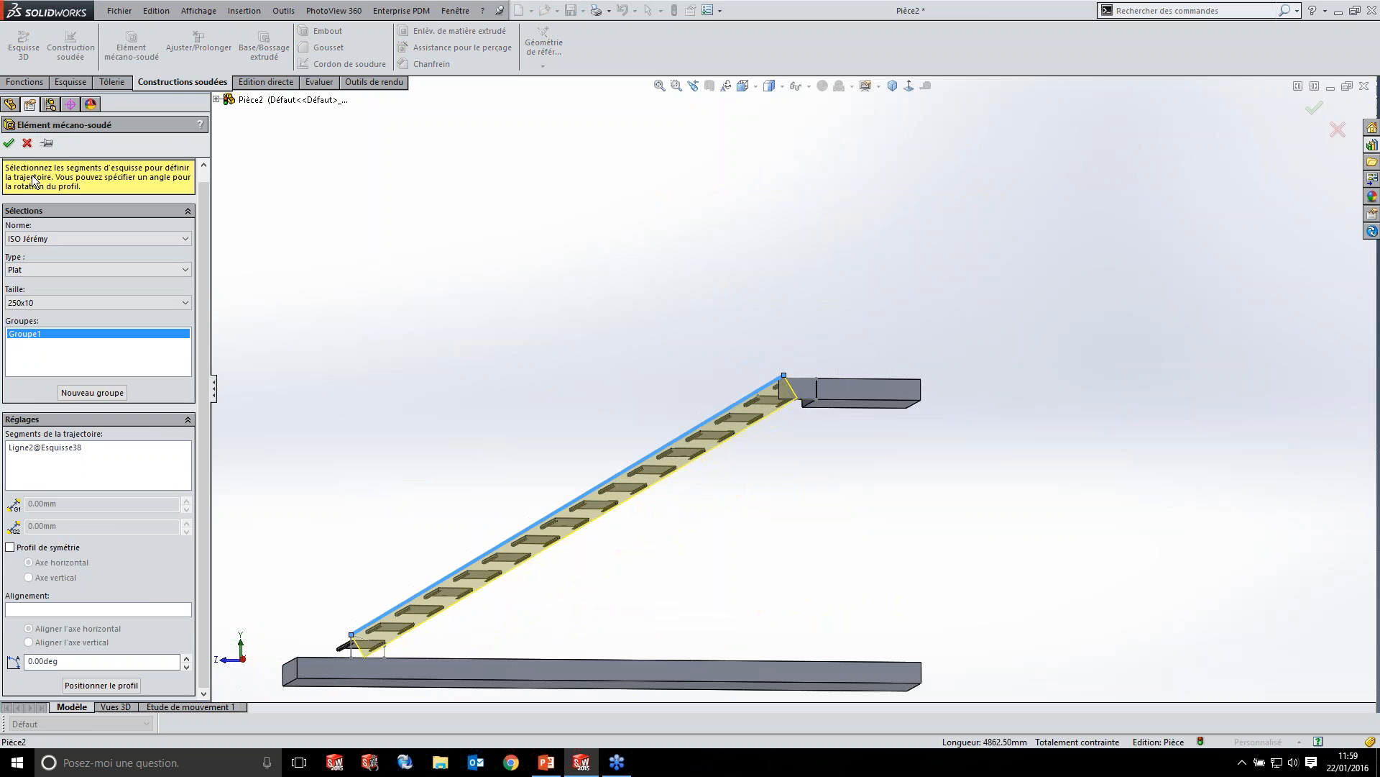
left_click(8, 143)
scroll(432, 561, "down", 1)
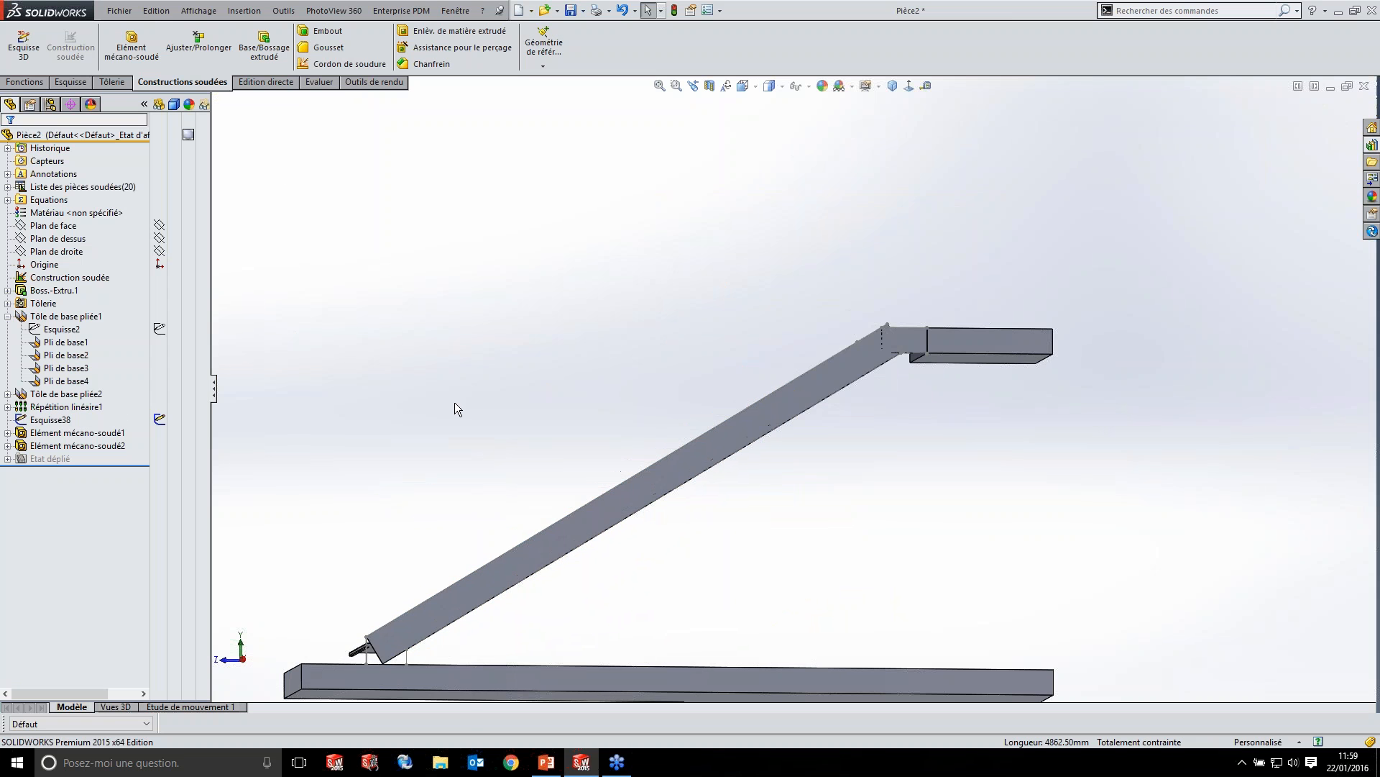
- Set up a third flat-bar structural member along the short vertical sketch line at the foot of the stair
left_click(131, 44)
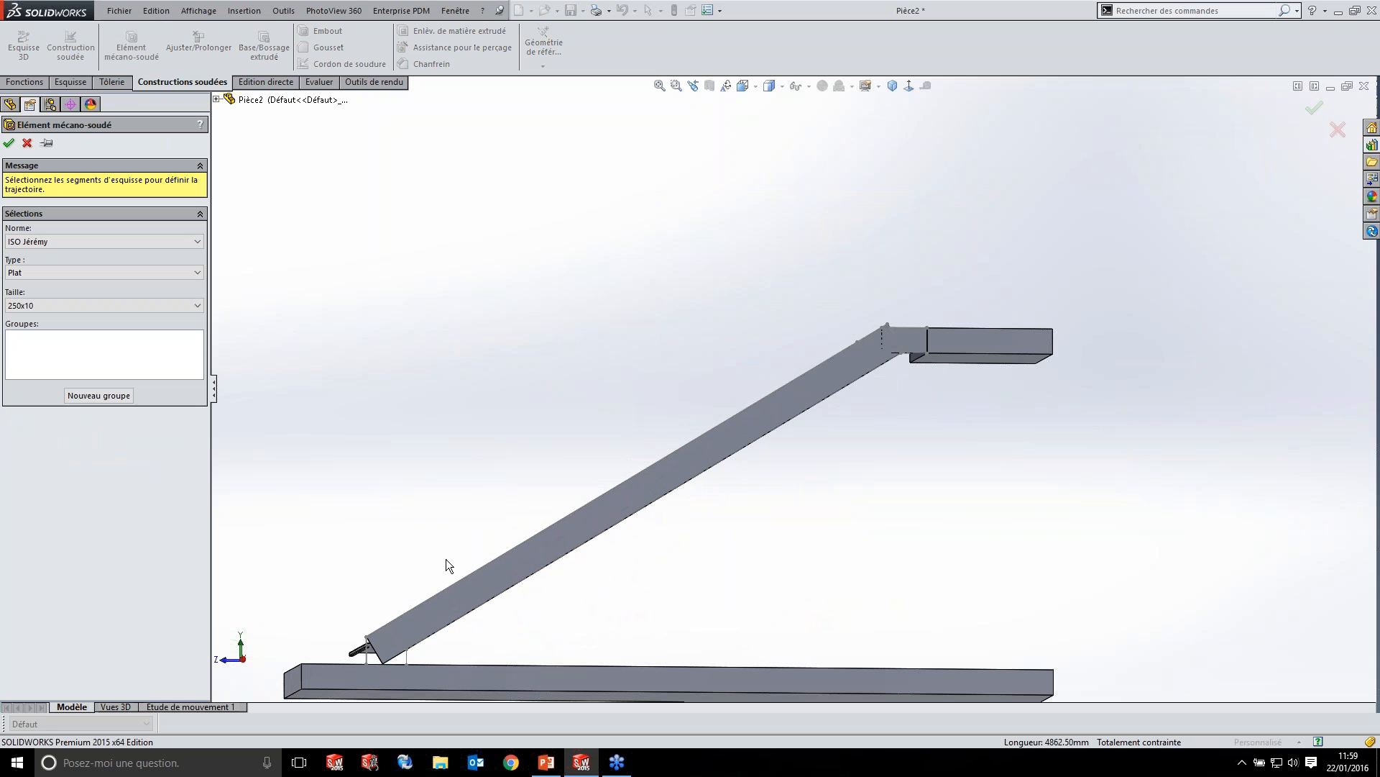
scroll(317, 691, "down", 2)
scroll(419, 622, "down", 3)
middle_click_drag(417, 598, 519, 575)
scroll(489, 547, "down", 5)
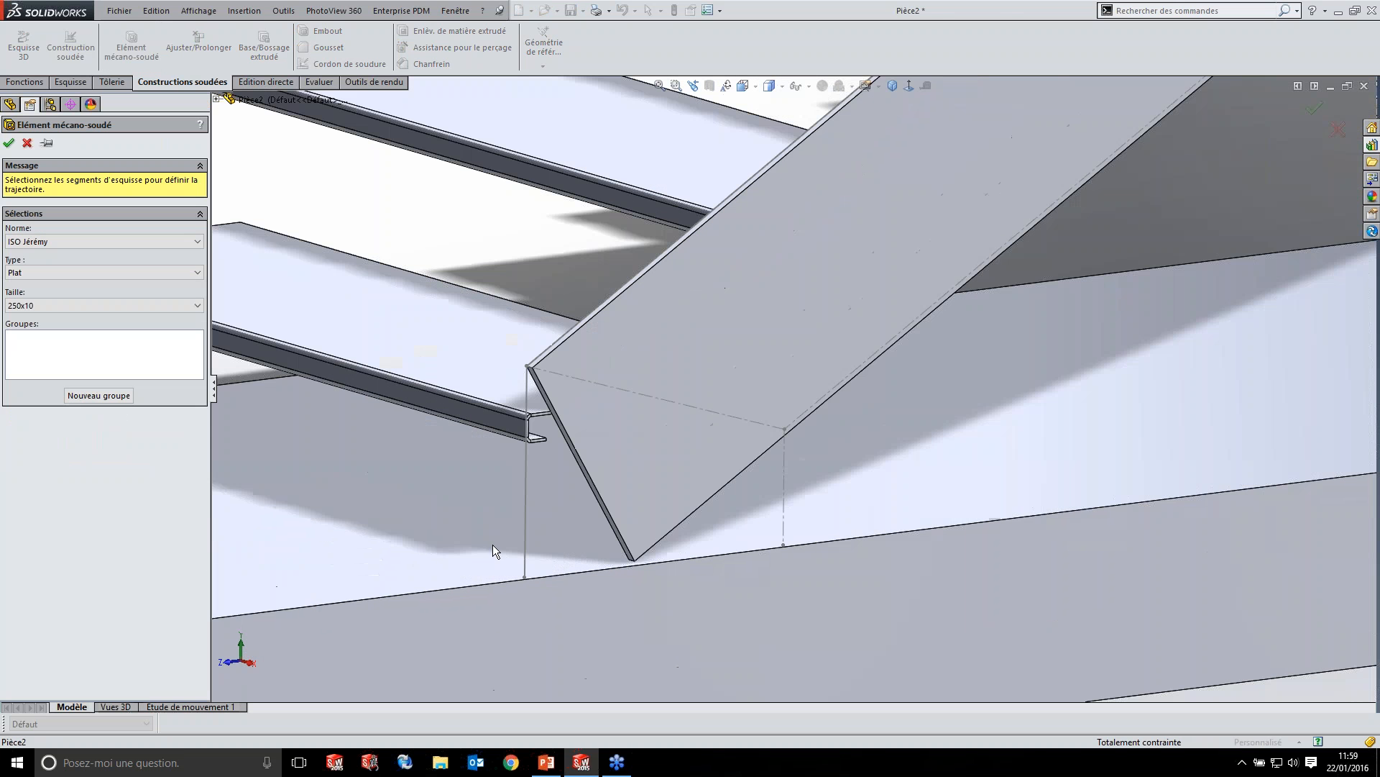
left_click(519, 530)
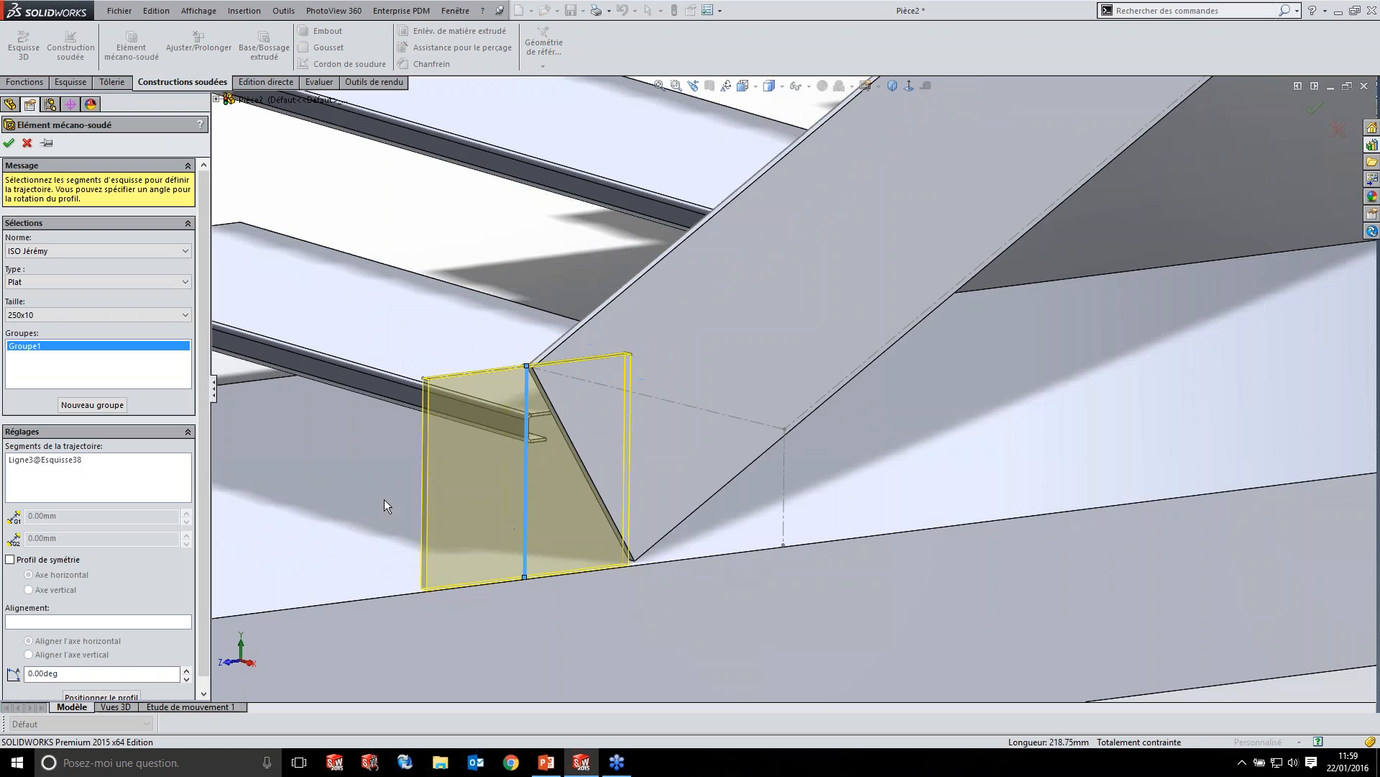
- Locate the vertical member's profile by its front inner corner so the flat extends from the line toward the sloped stringer
scroll(118, 658, "down", 1)
left_click(112, 685)
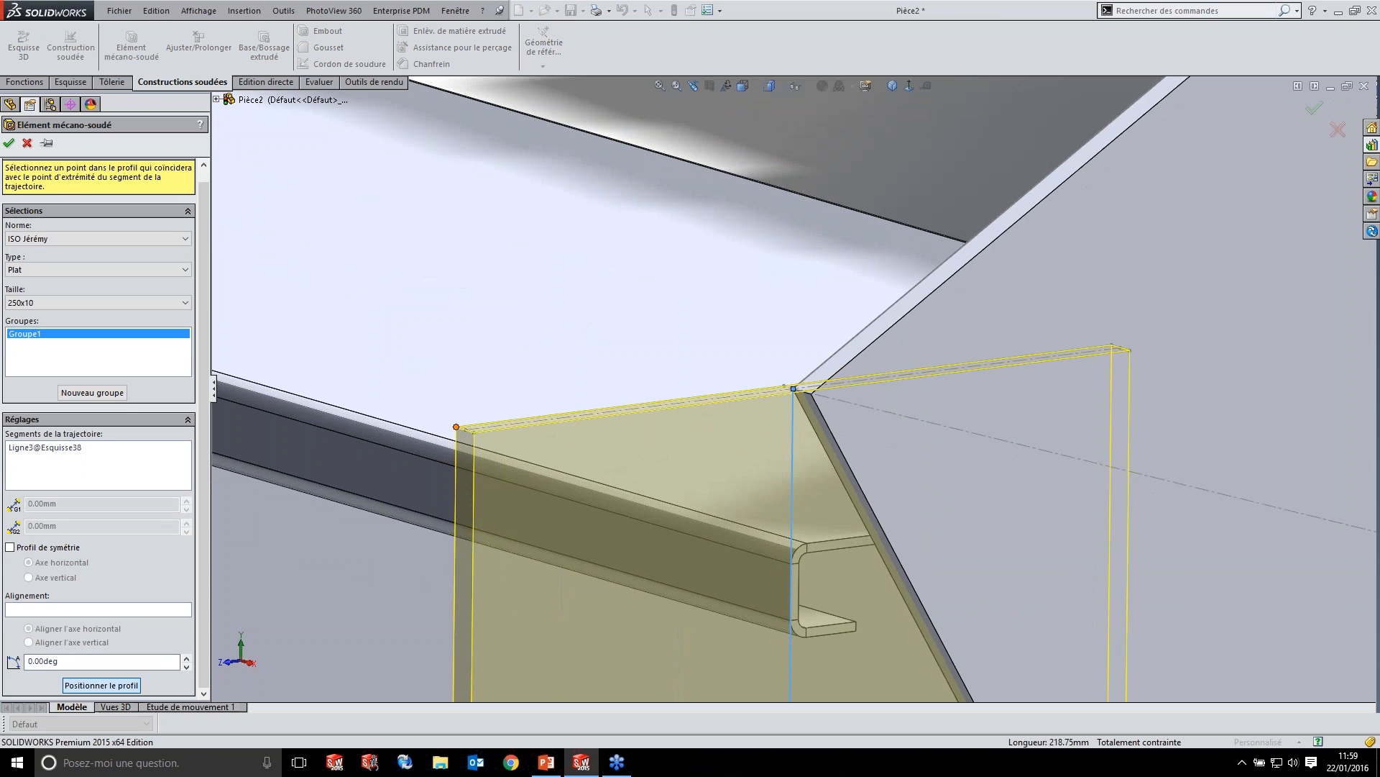
left_click(456, 426)
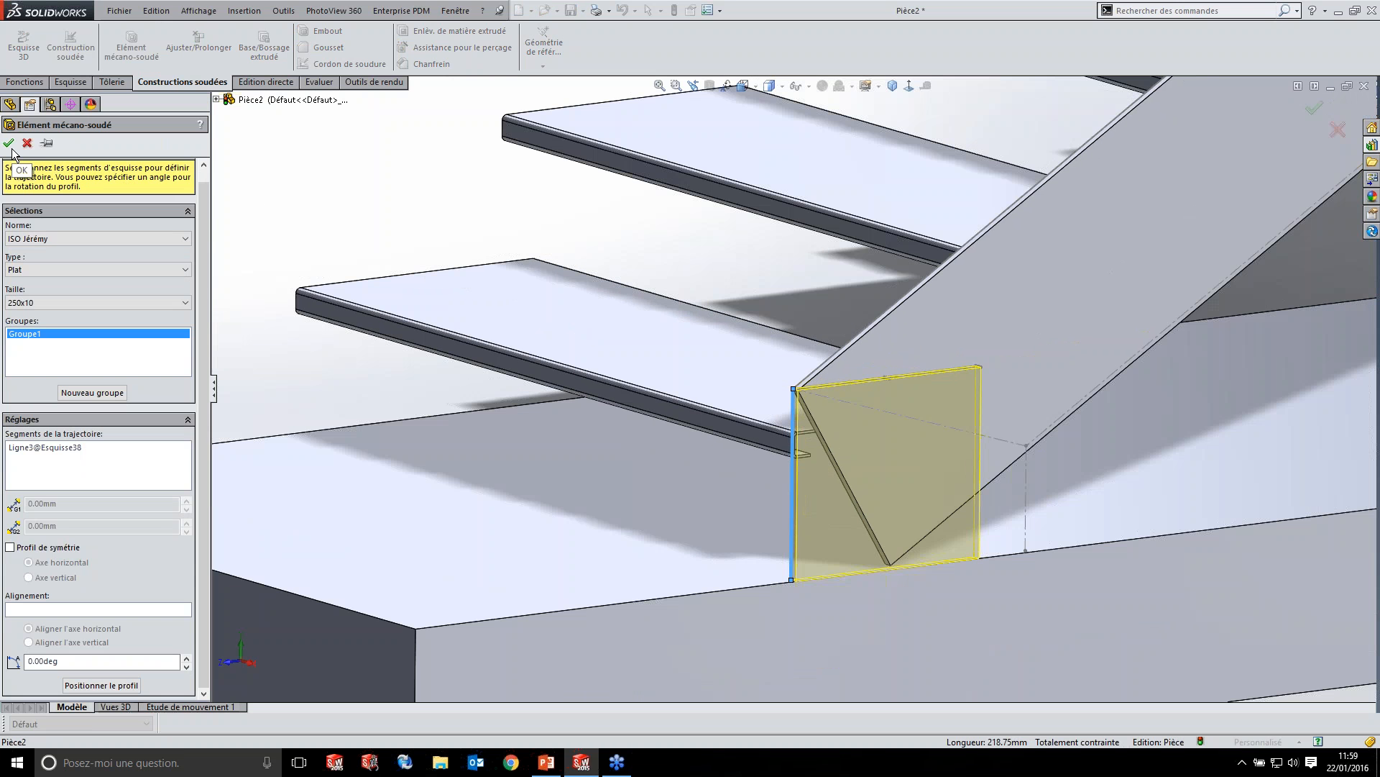
- Set the vertical member's profile size to 320x10 and create the member
left_click(60, 302)
left_click(46, 417)
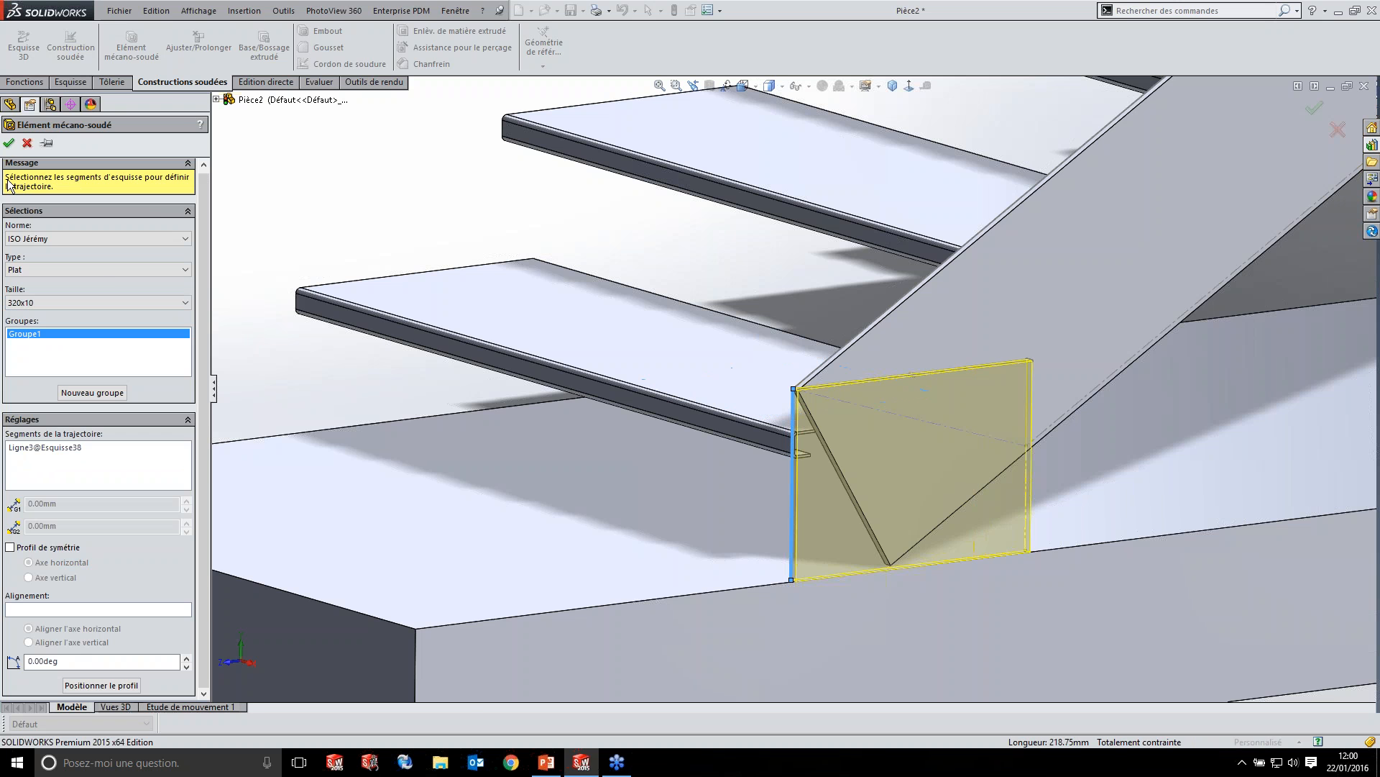
left_click(8, 144)
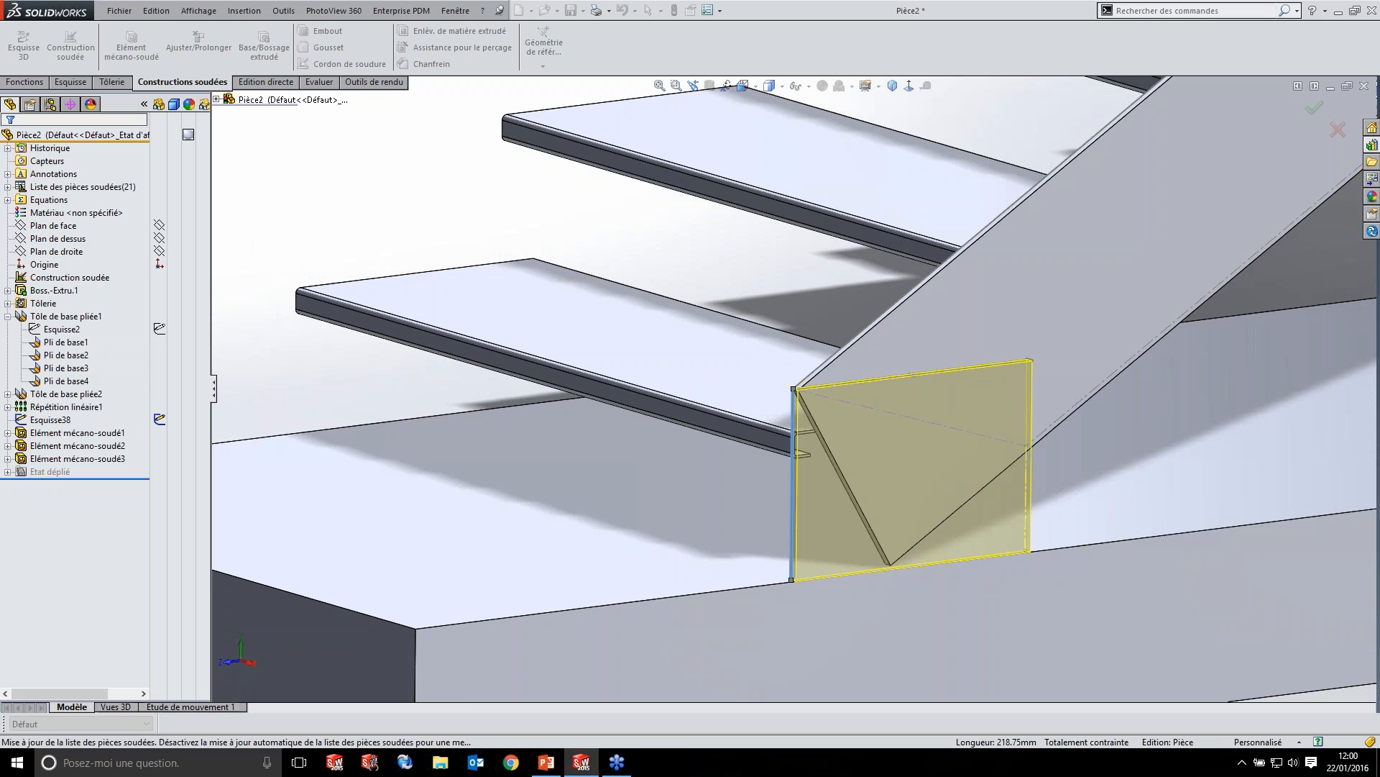
- Start a sketch on the side face of the horizontal flat at the landing and convert the diagonal joint line into it
scroll(748, 288, "up", 10)
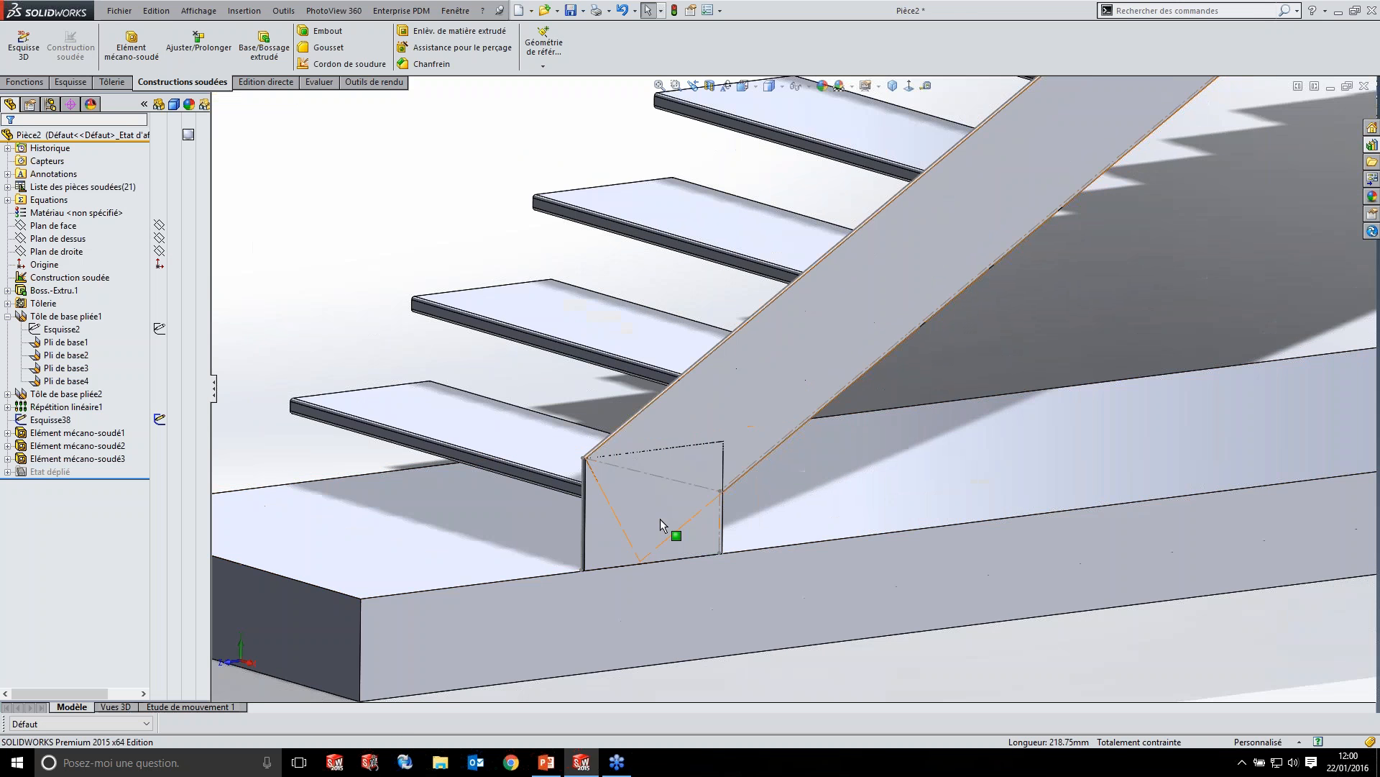
scroll(766, 335, "up", 5)
scroll(1032, 184, "down", 10)
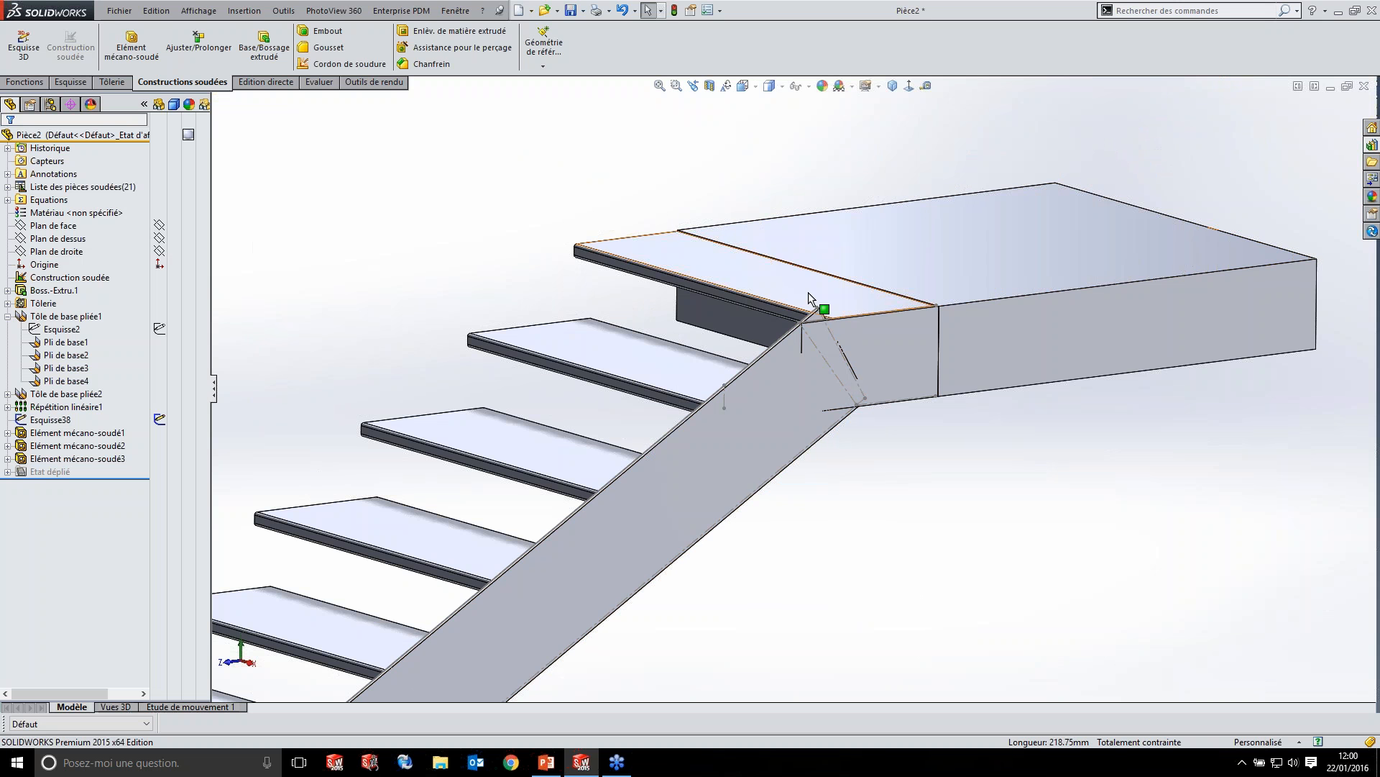
left_click(900, 356)
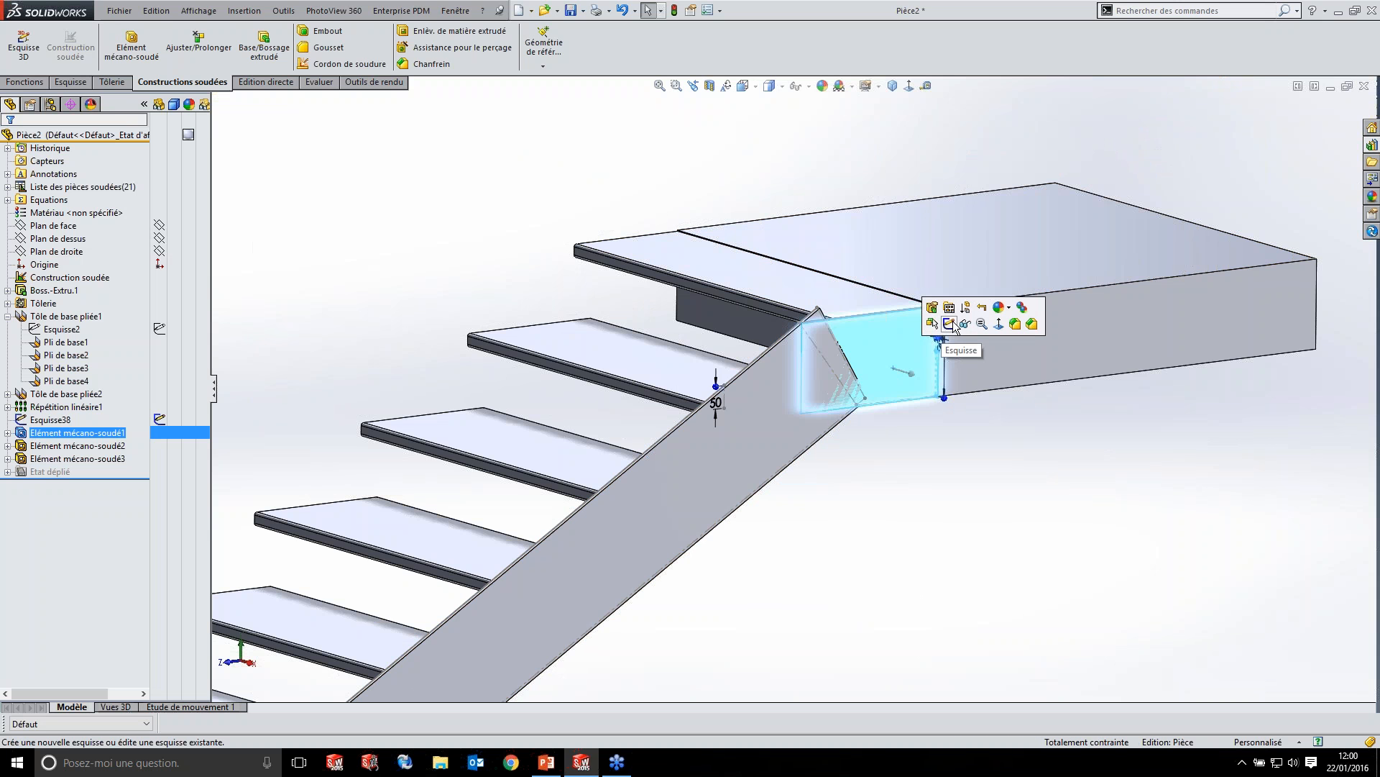
left_click(949, 324)
scroll(877, 309, "down", 10)
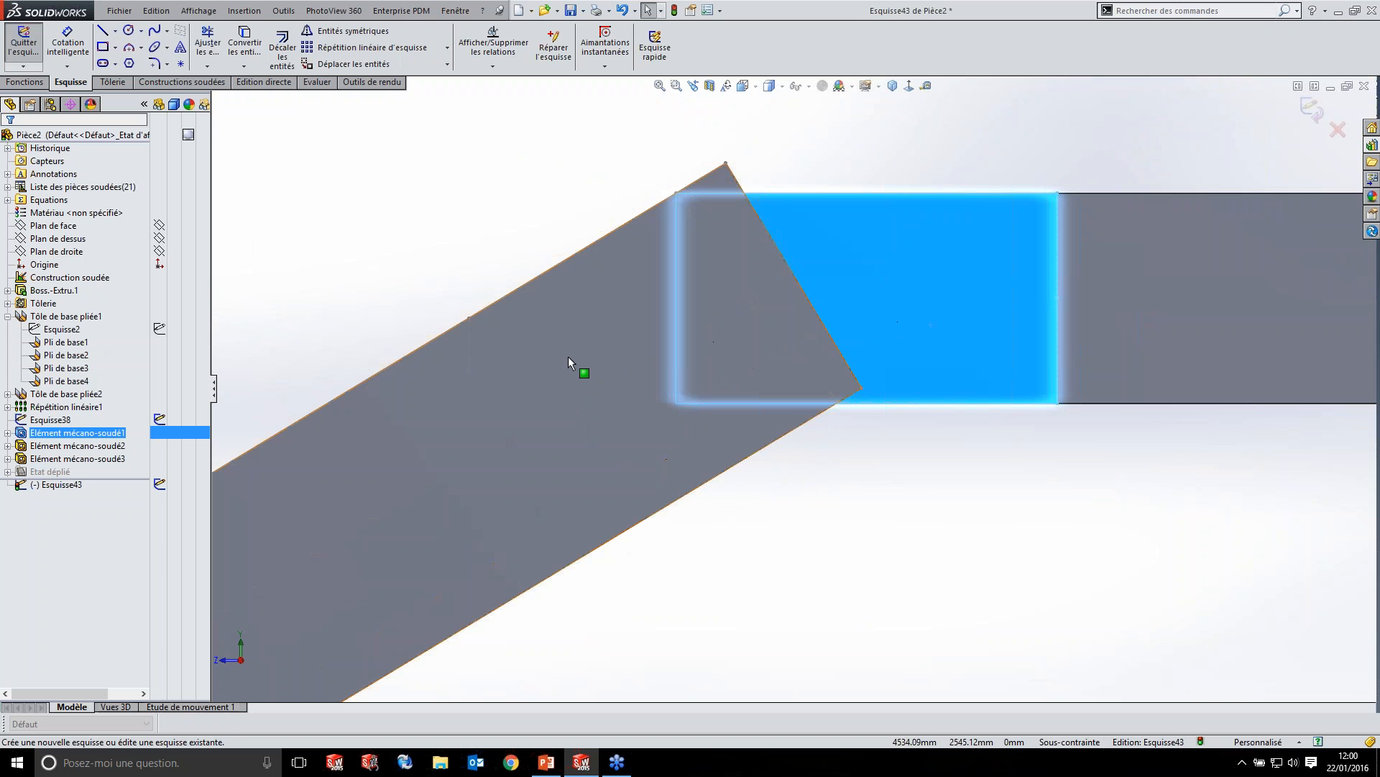
left_click(422, 217)
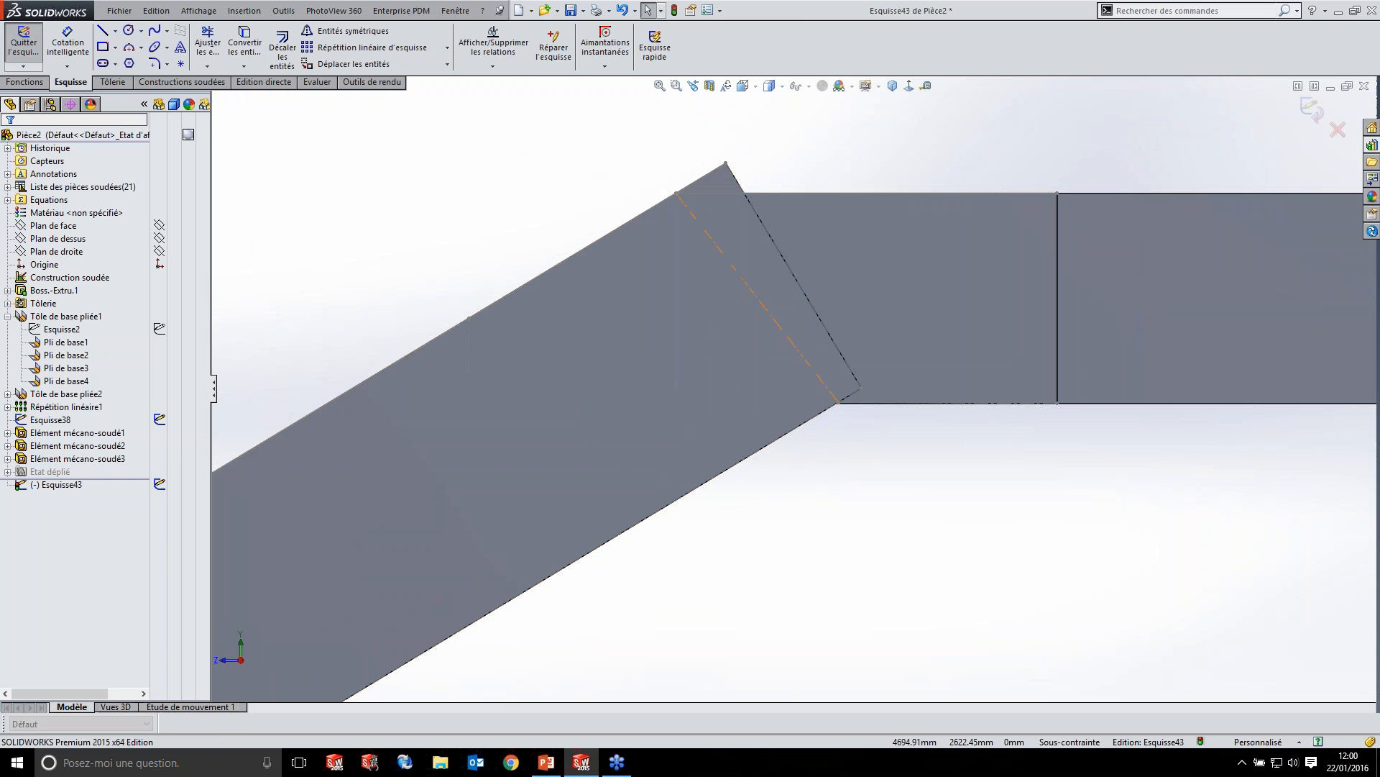
left_click(754, 294)
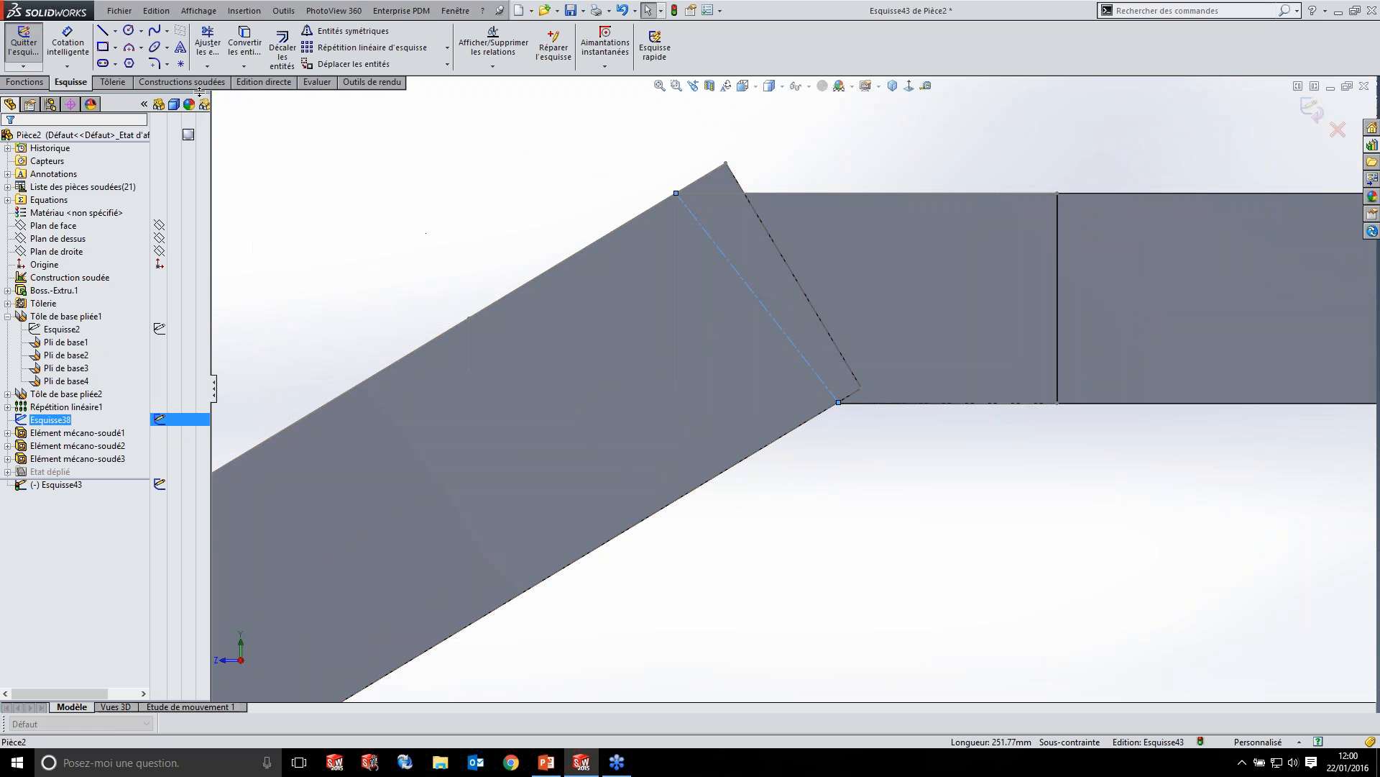
left_click(238, 57)
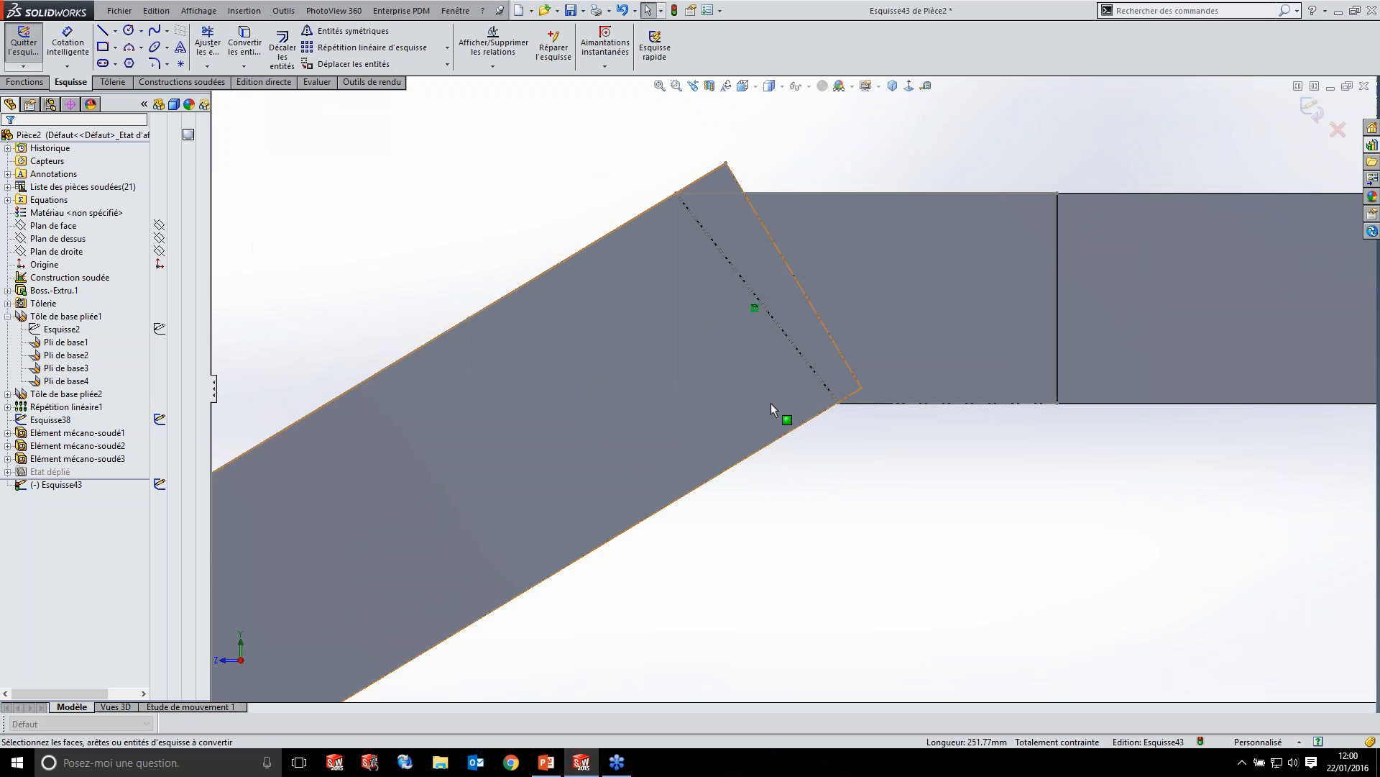
mouse_move(757, 411)
middle_mouse_down()
mouse_move(730, 403)
mouse_move(797, 476)
middle_mouse_up()
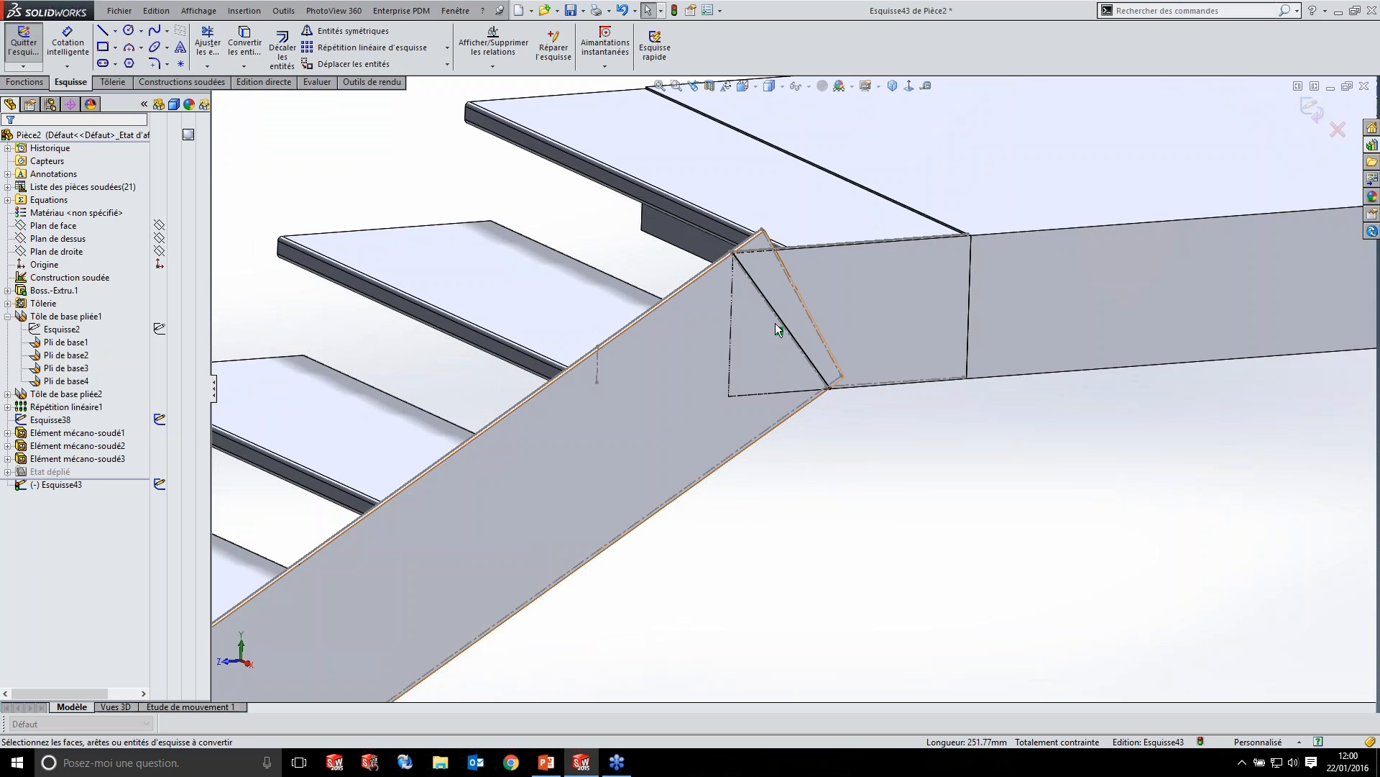
- Set up an extruded cut from the converted diagonal line with the removal side flipped and the end condition "A travers tout"
left_click(217, 83)
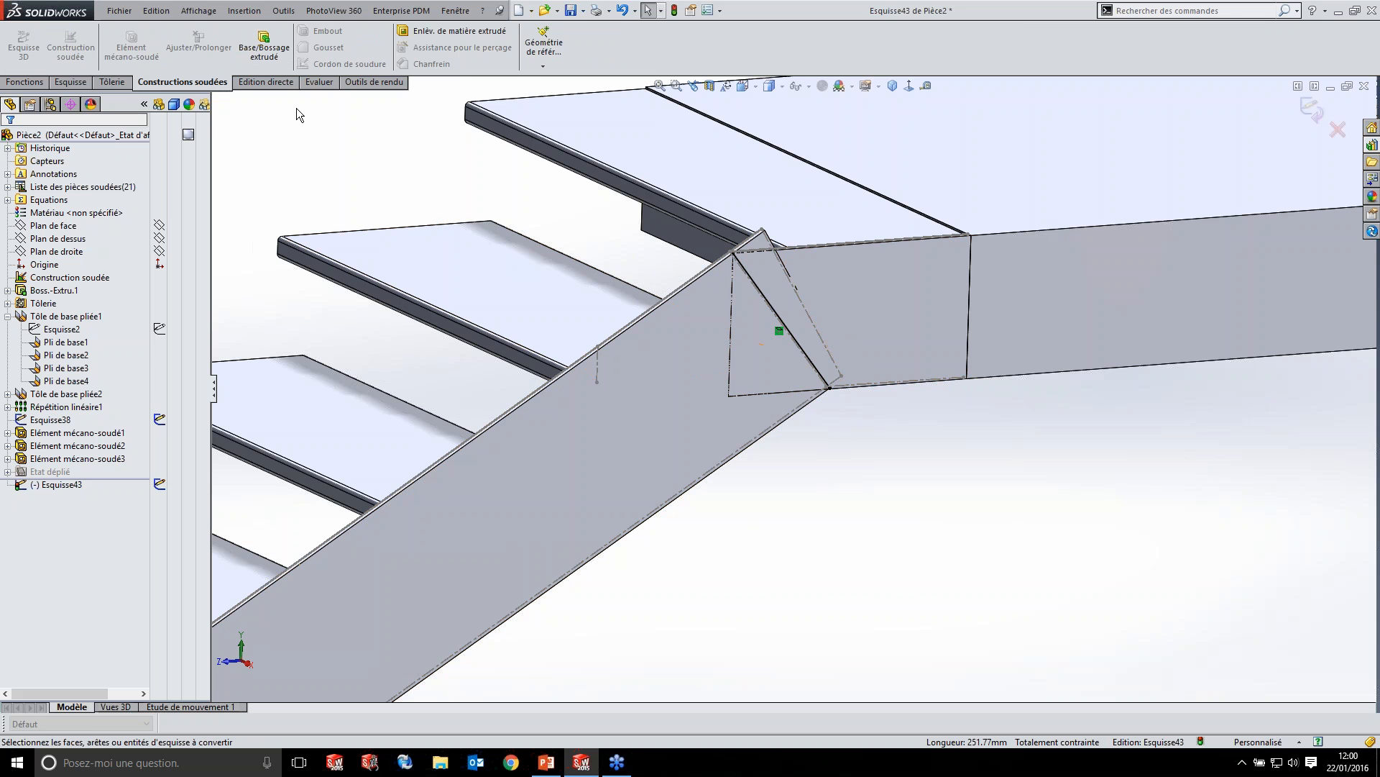
left_click(464, 33)
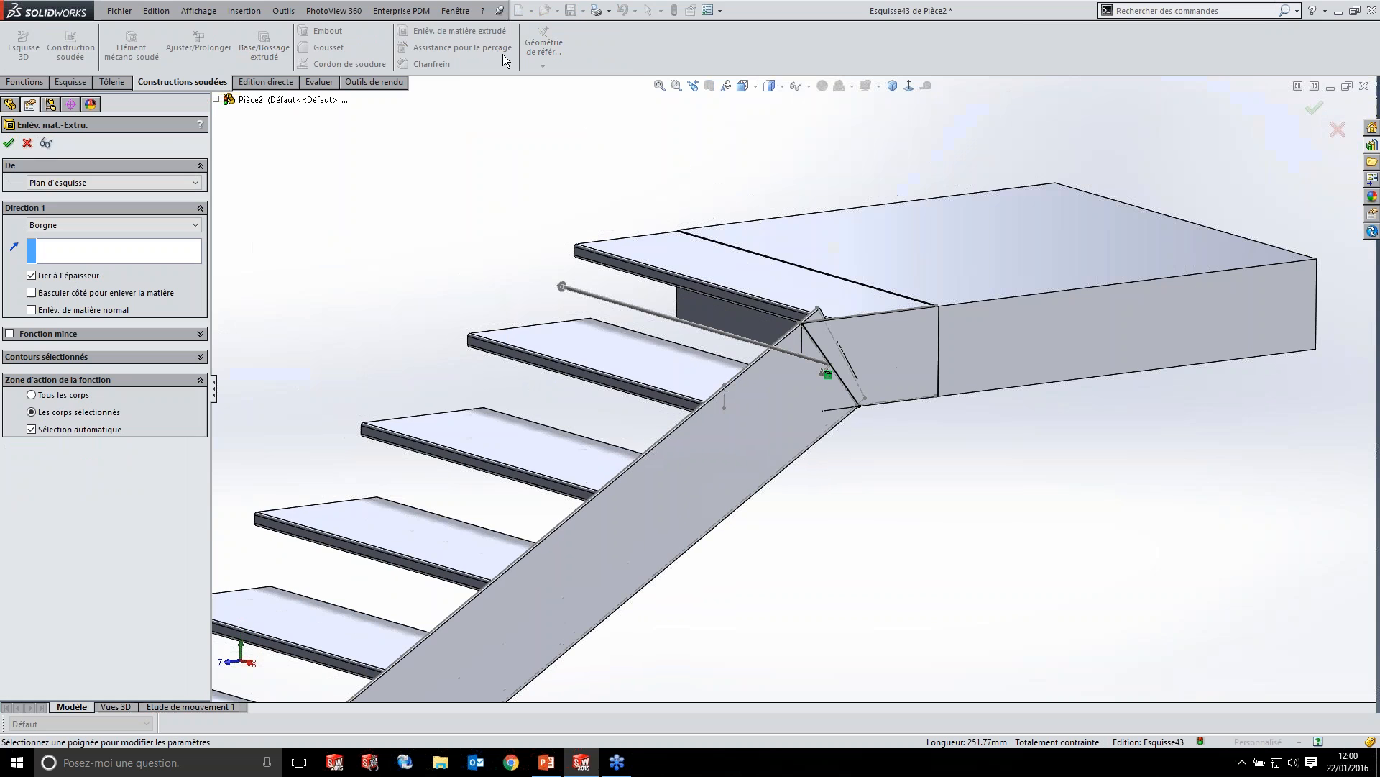
left_click(29, 82)
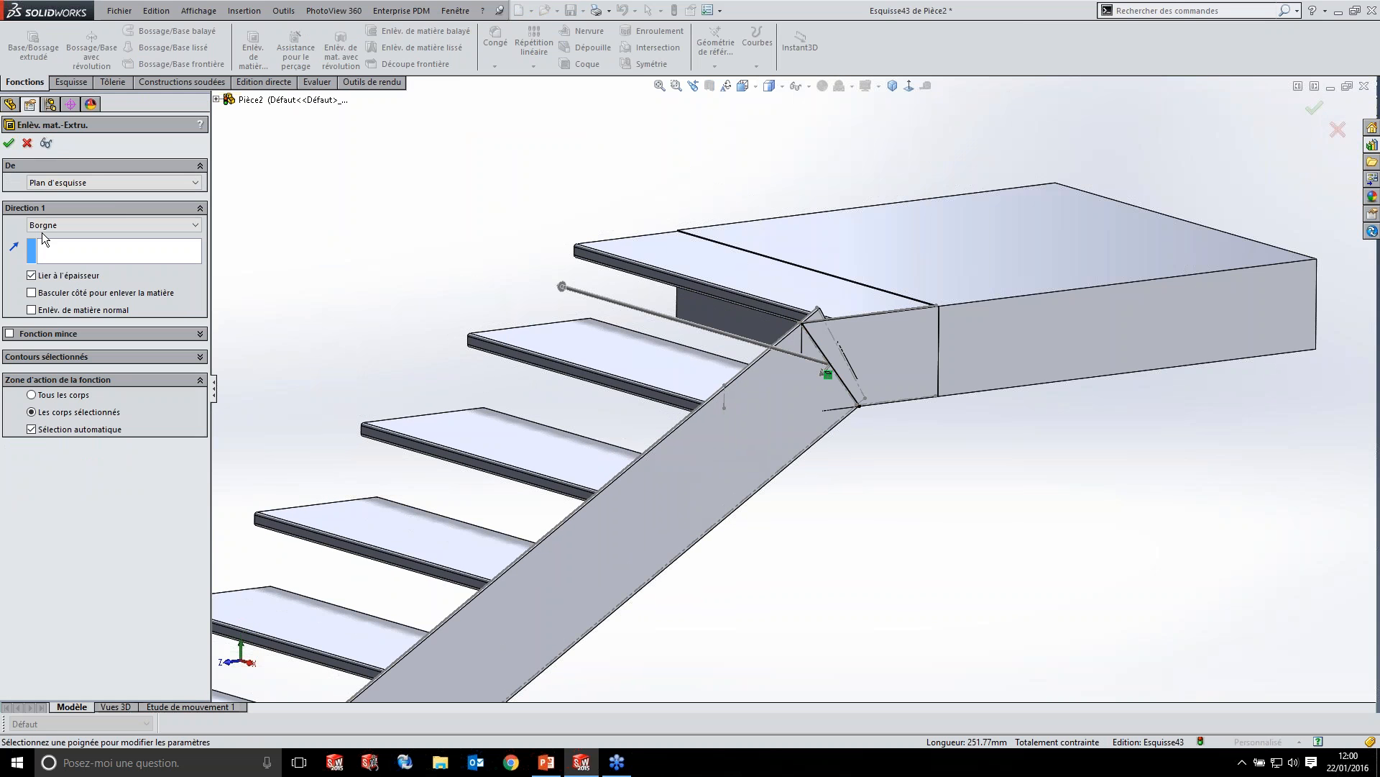
scroll(758, 409, "down", 5)
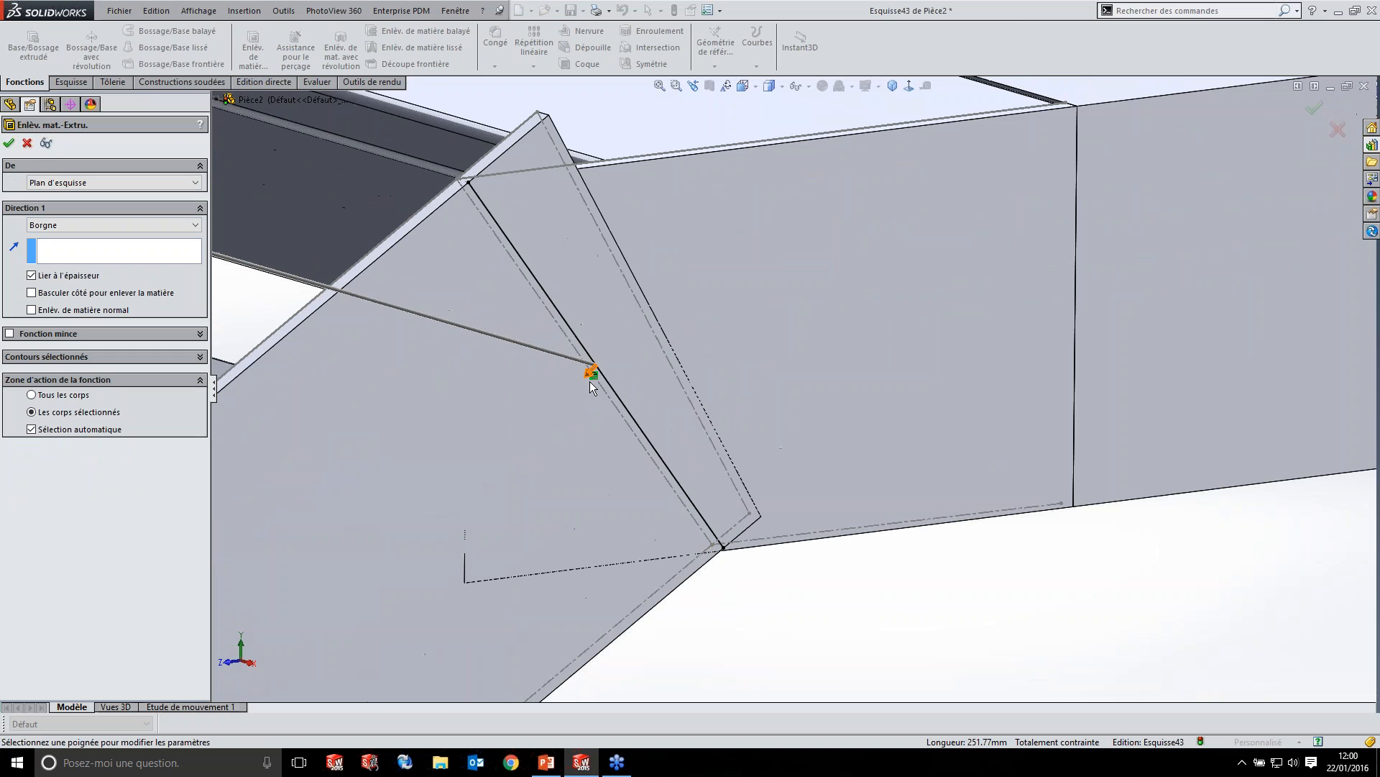
left_click(590, 370)
middle_click_drag(558, 338, 613, 375)
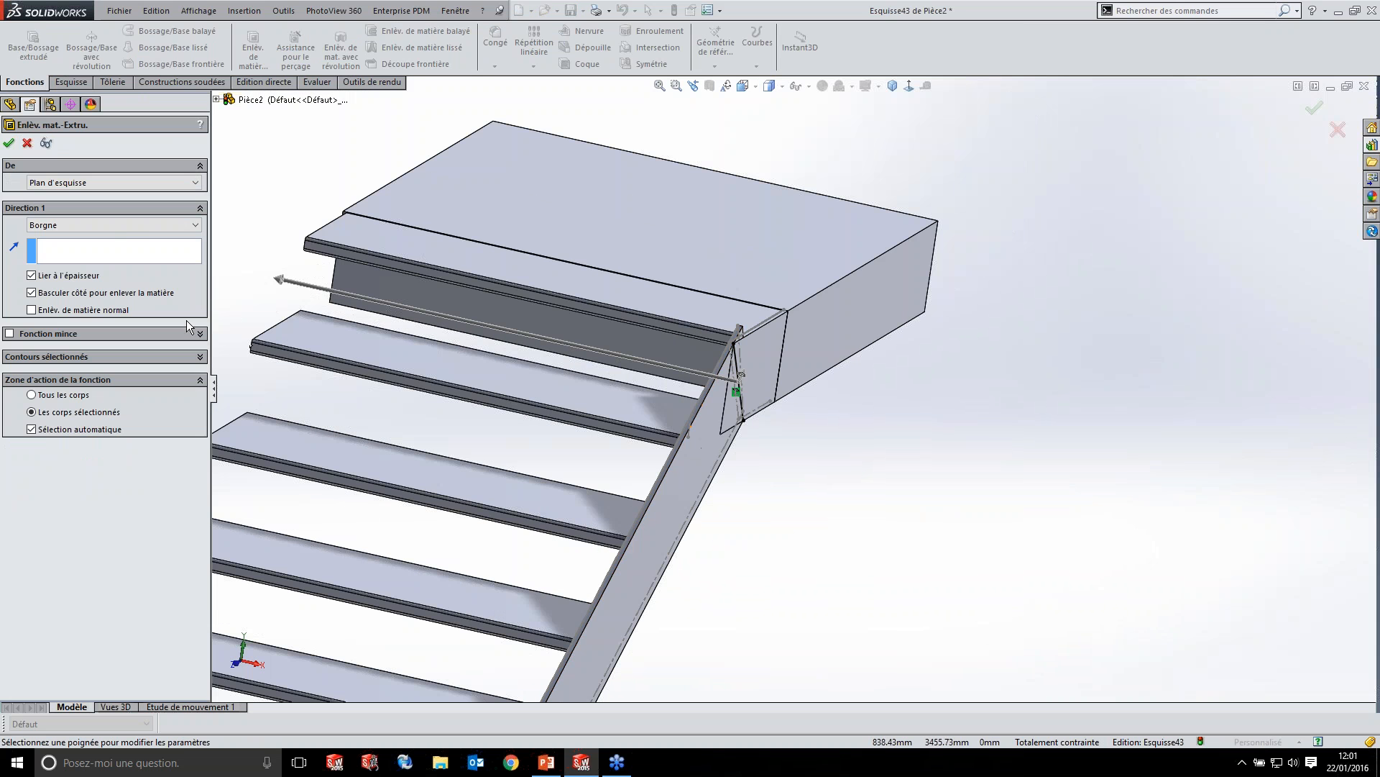
left_click(124, 230)
left_click(118, 243)
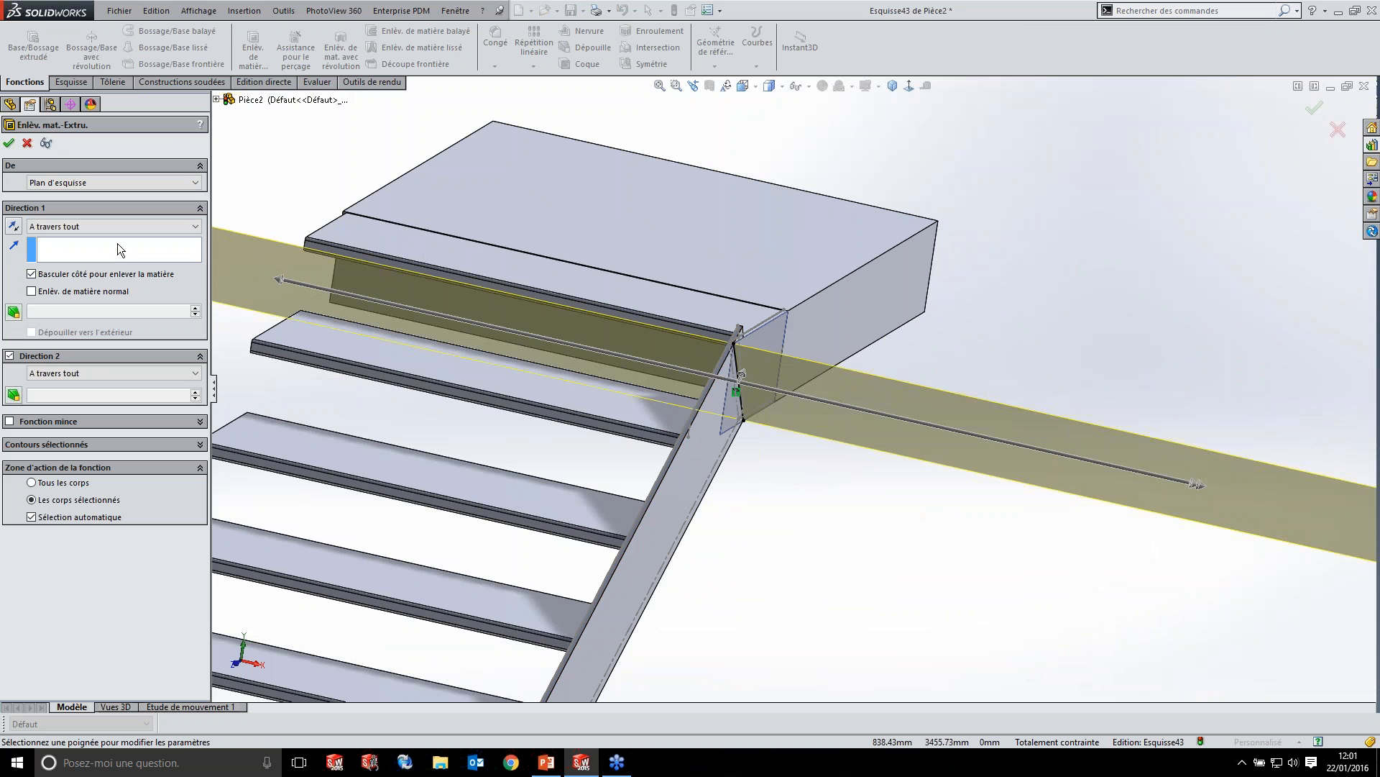
middle_click_drag(804, 426, 695, 438)
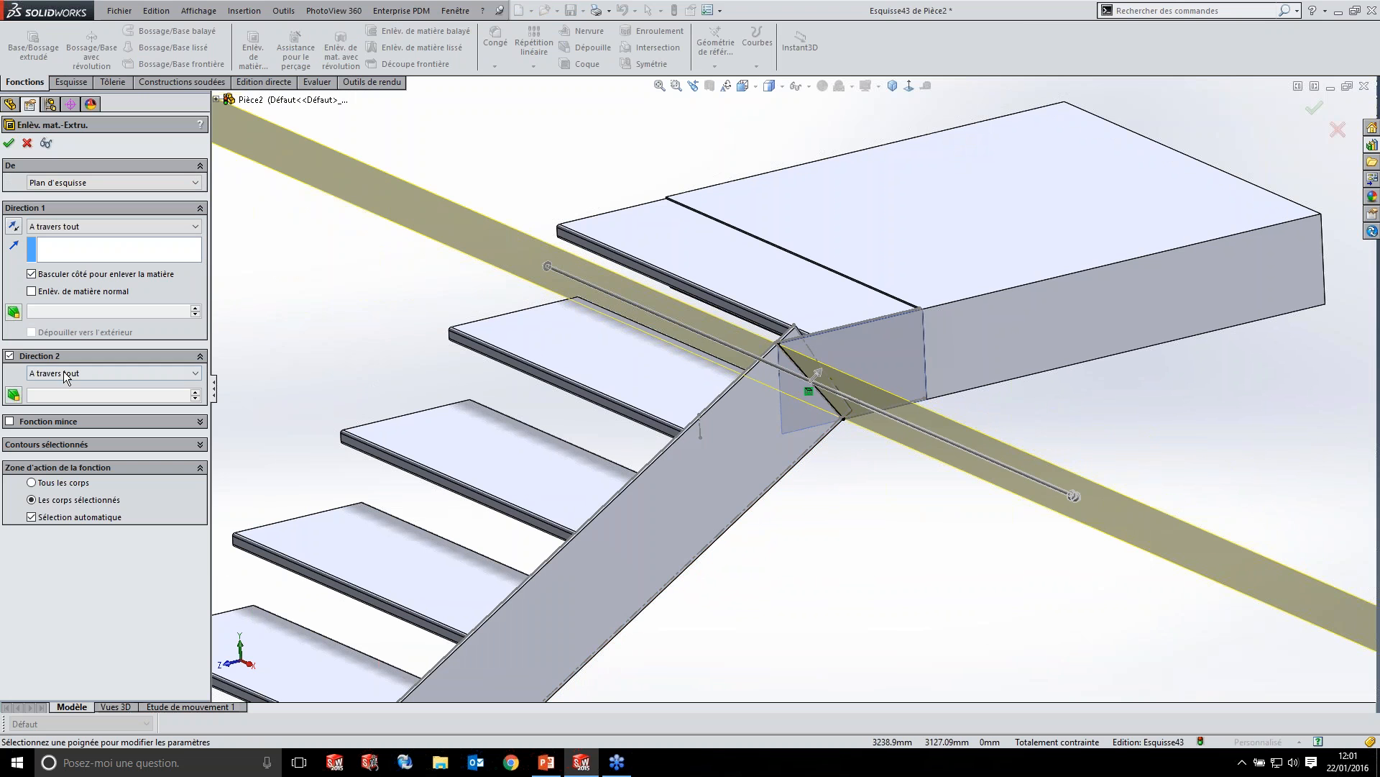
- Turn off the cut's second direction, restrict it to the sloped stringer instead of automatic body selection, and create it
left_click(9, 356)
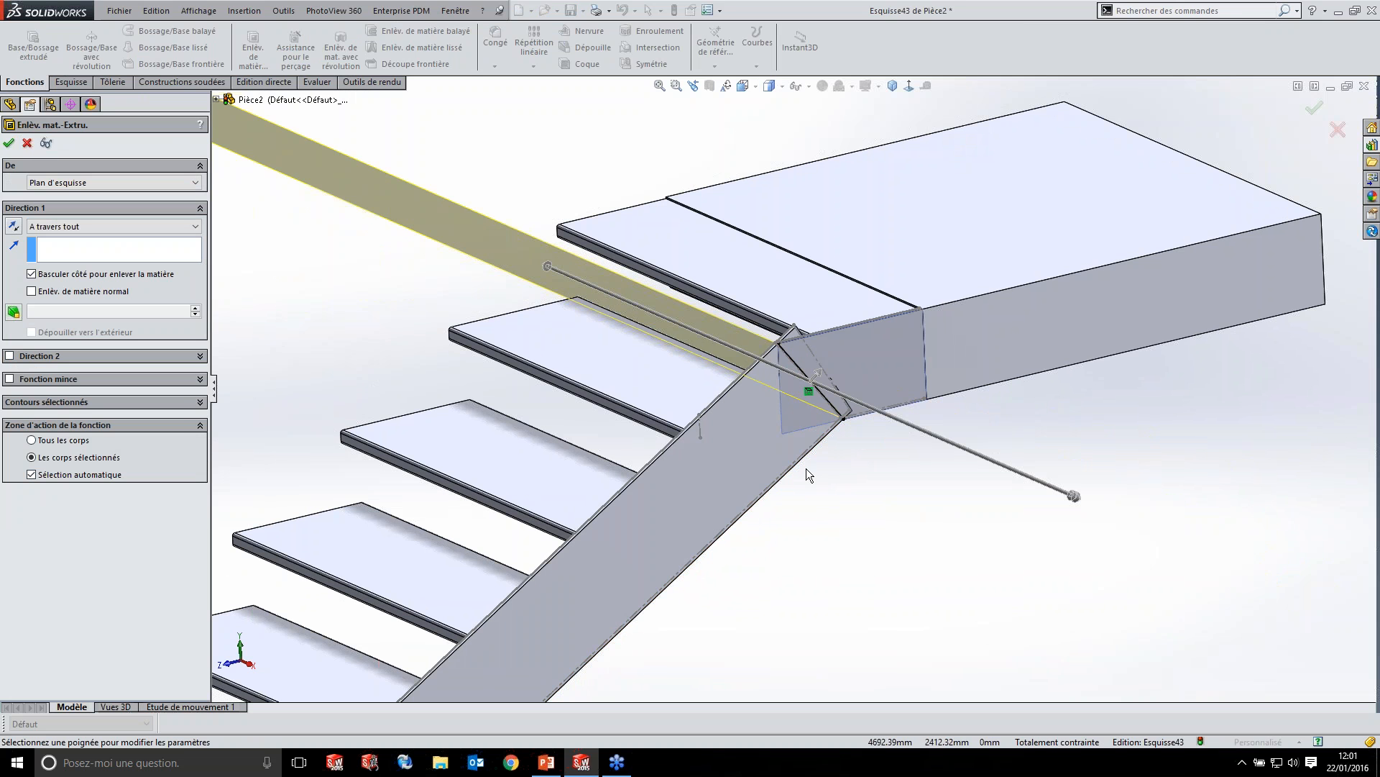
left_click(71, 477)
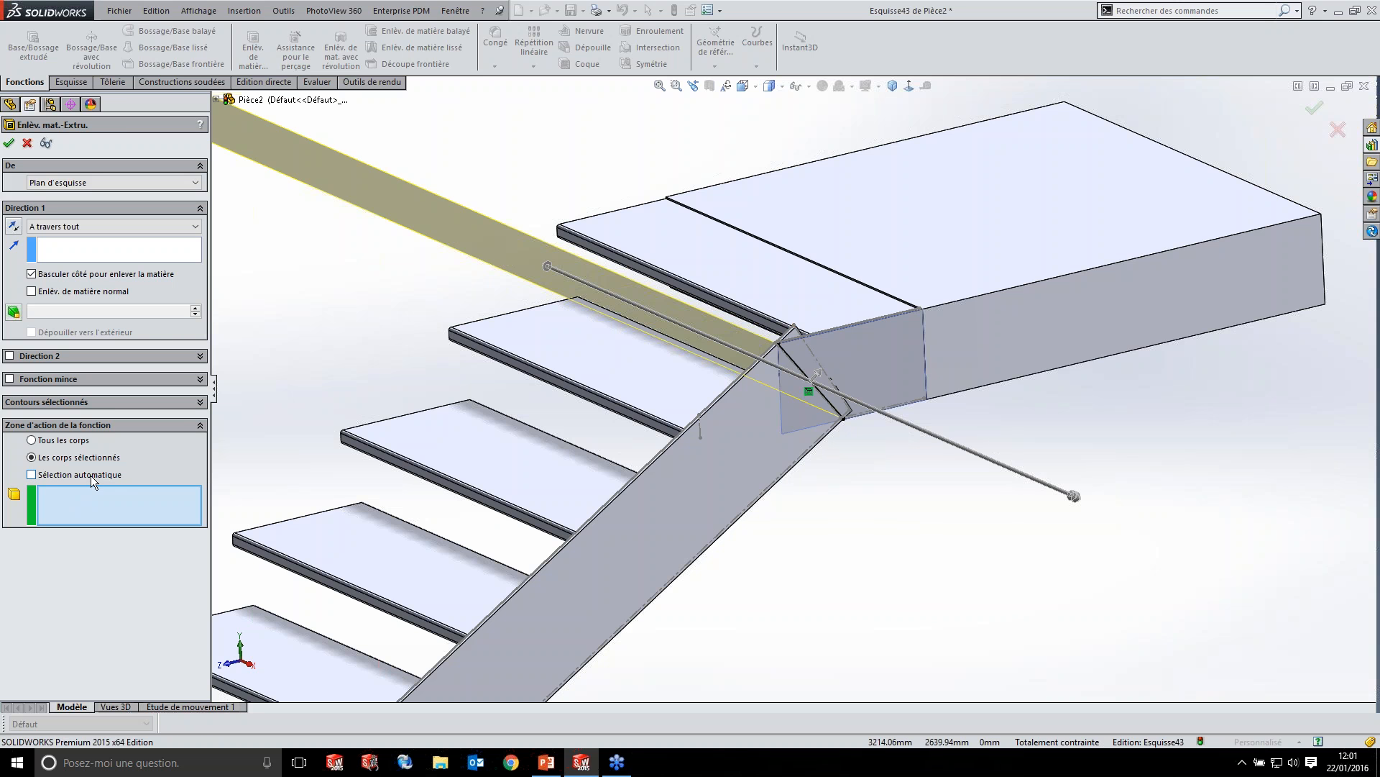
left_click(741, 469)
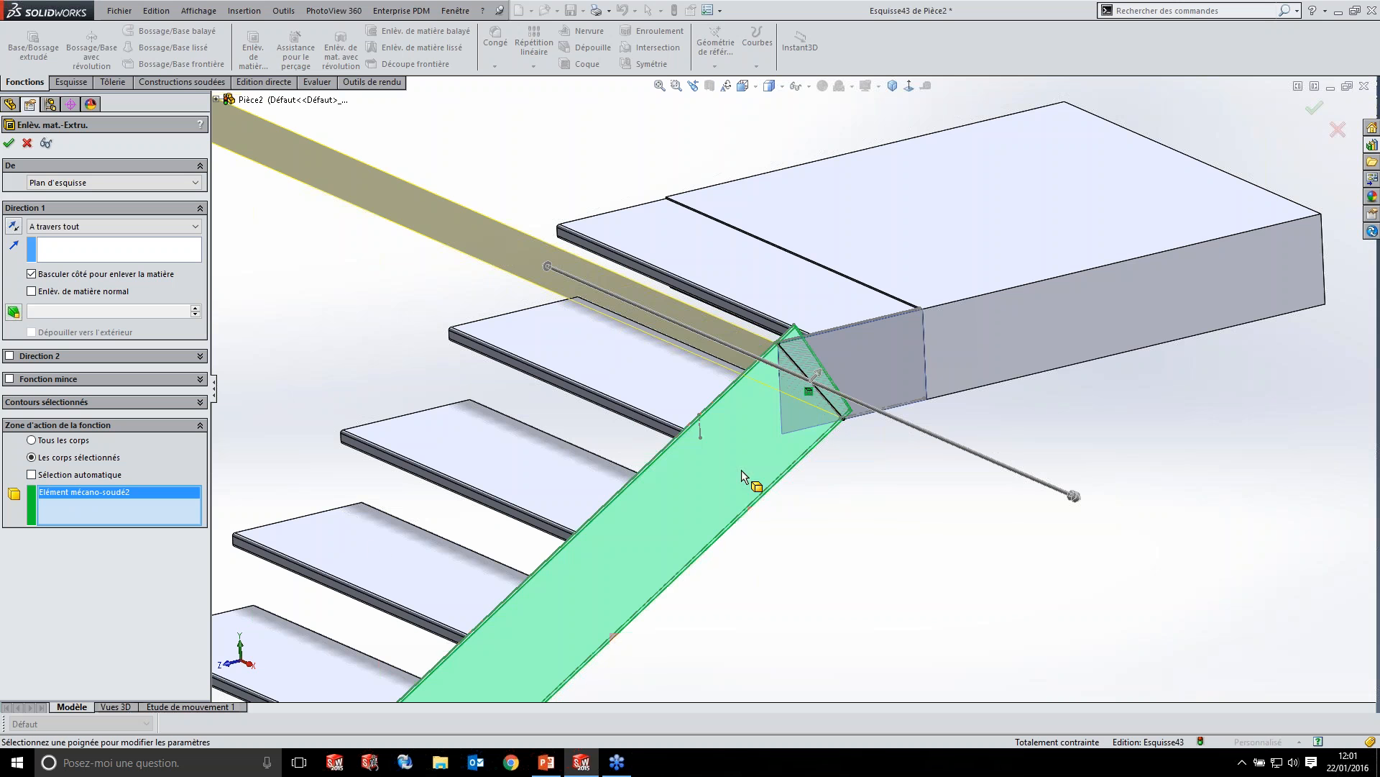
left_click(10, 143)
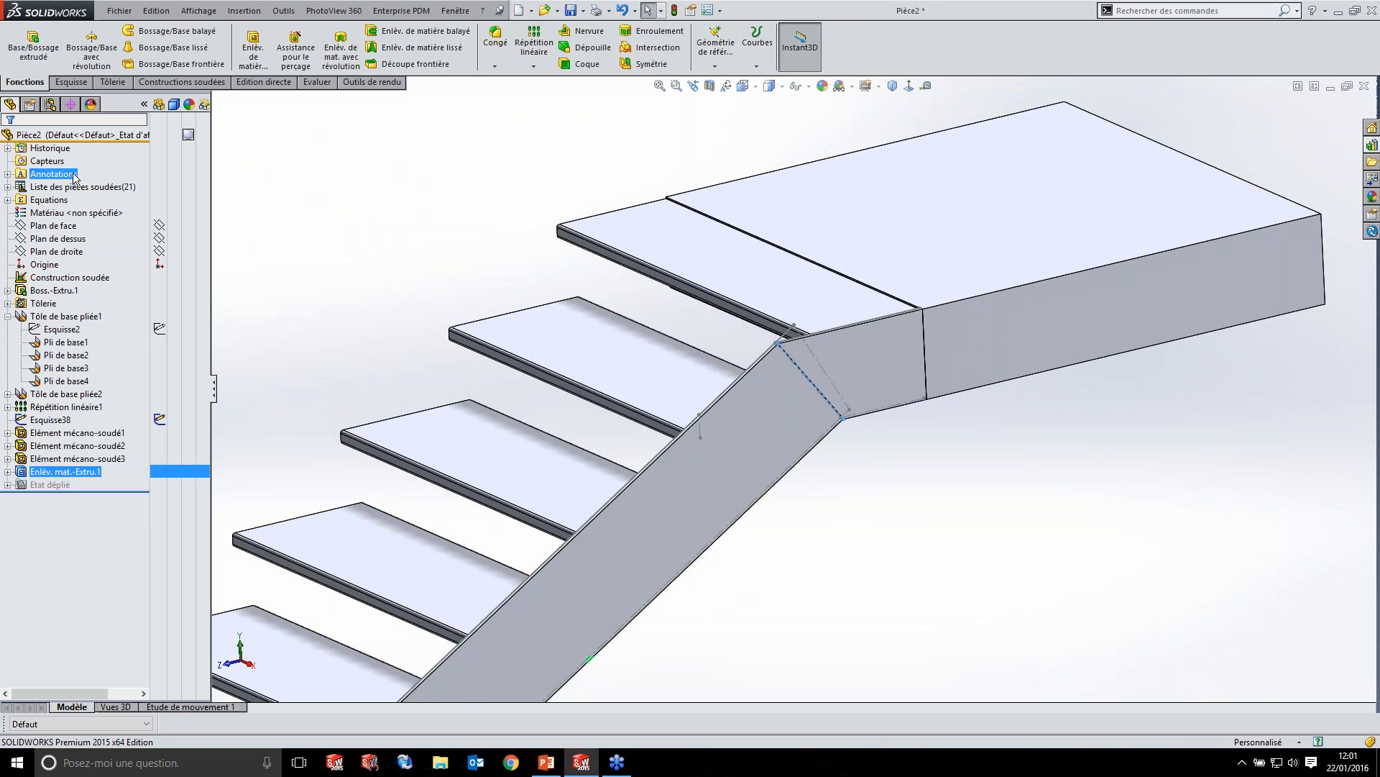
- Set up a second extruded cut reusing the first cut's diagonal sketch, with the end condition "A travers tout"
scroll(790, 325, "down", 4)
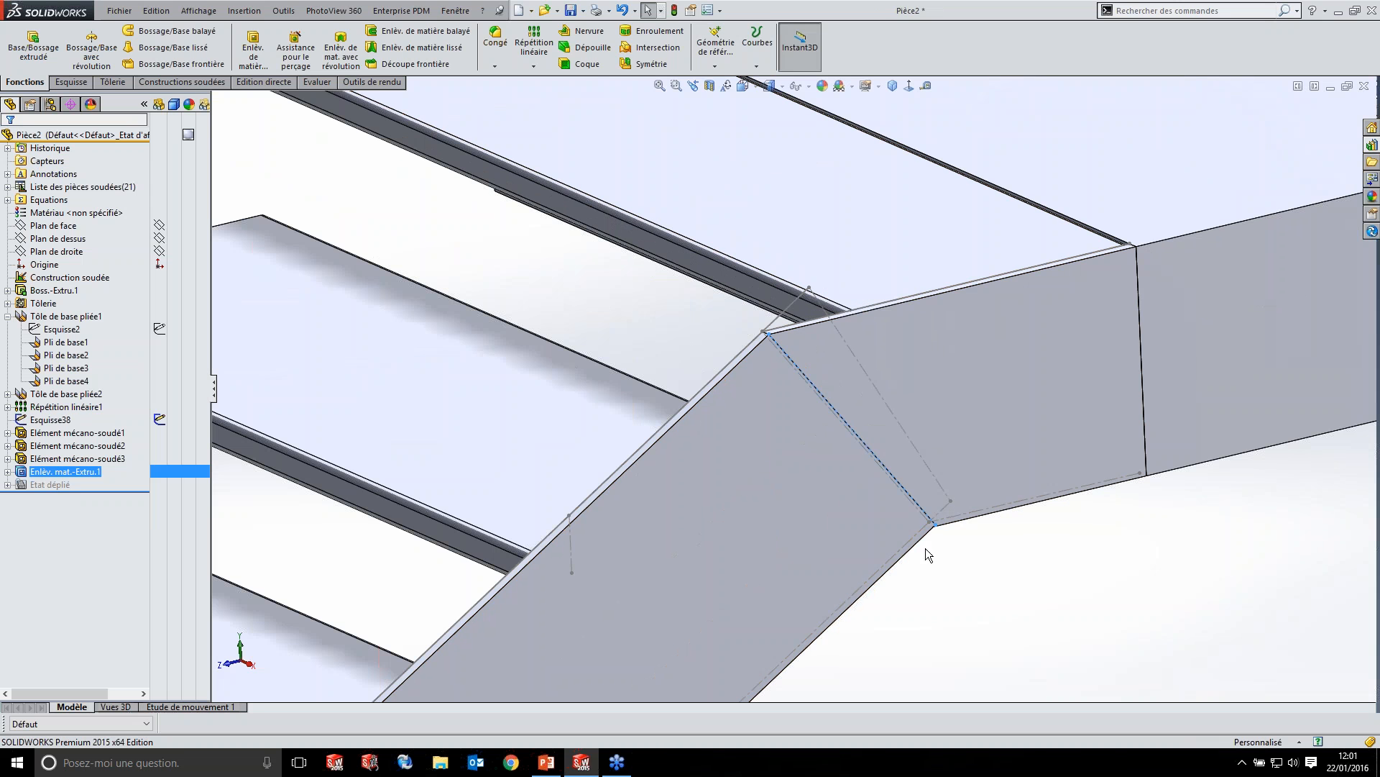
left_click(901, 503)
left_click(8, 472)
left_click(58, 484)
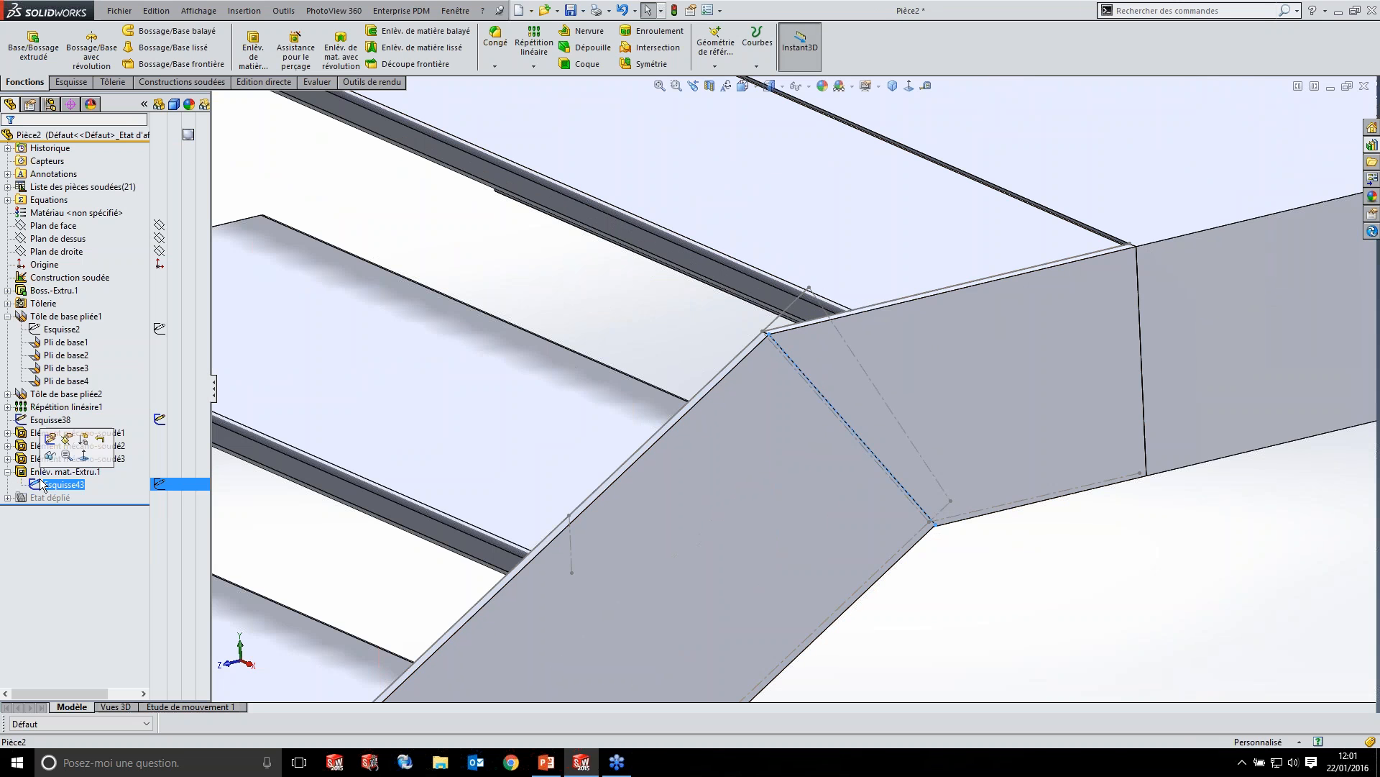
left_click(253, 49)
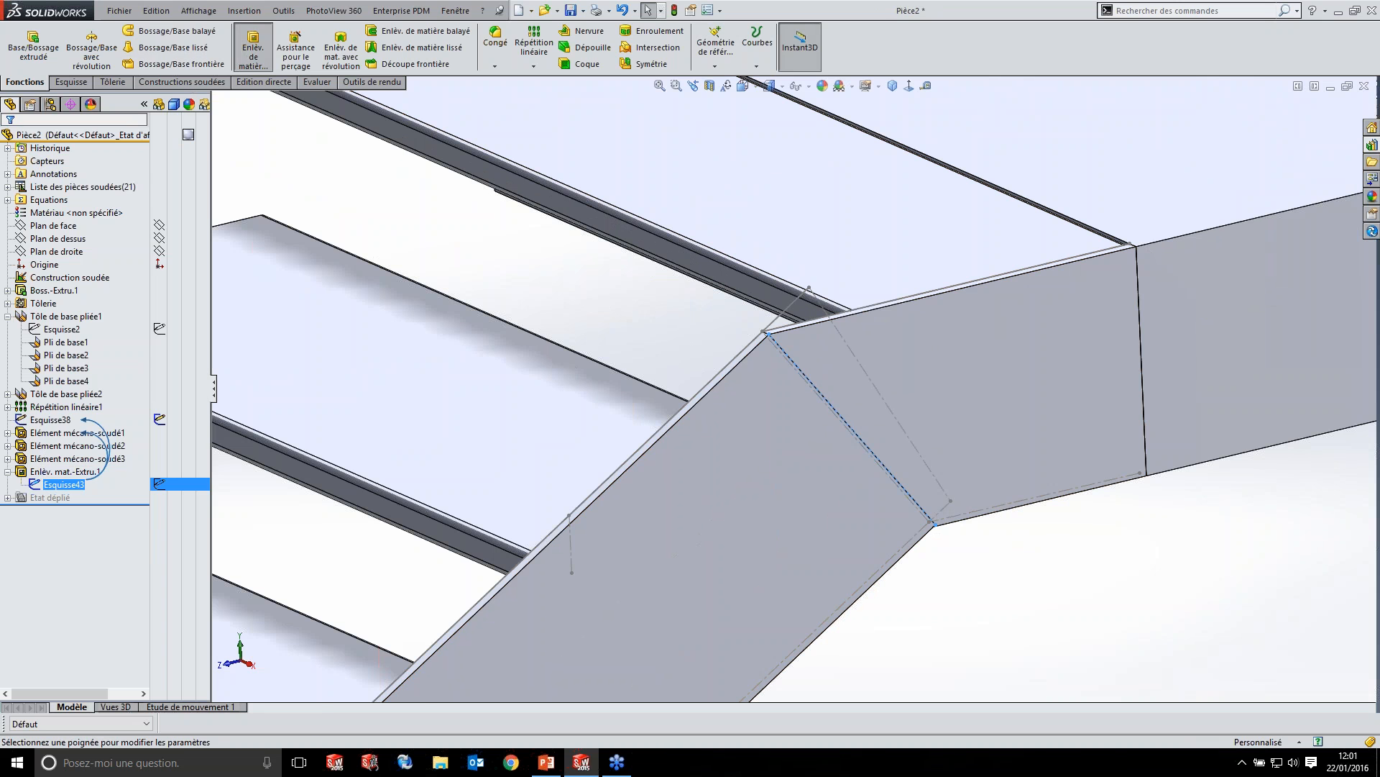
scroll(845, 422, "up", 3)
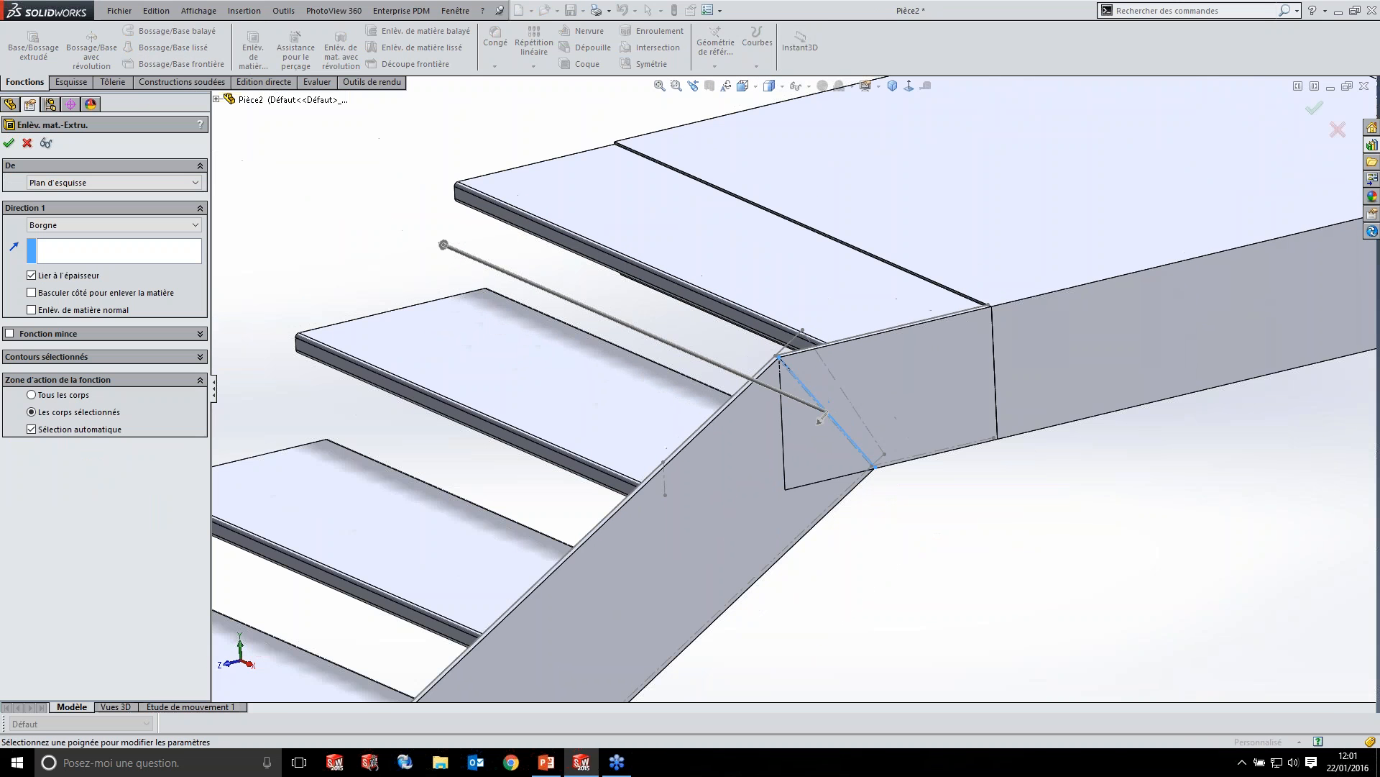
left_click(54, 224)
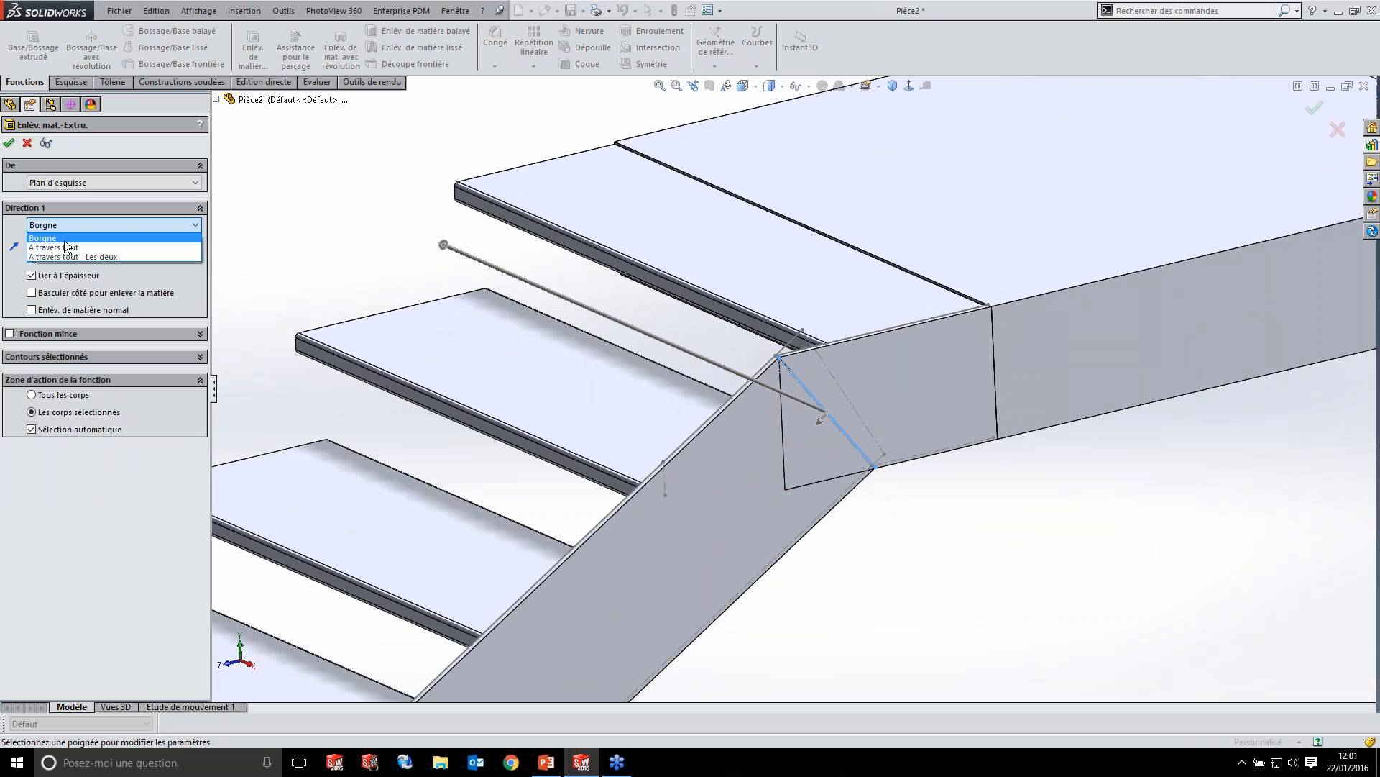
left_click(65, 244)
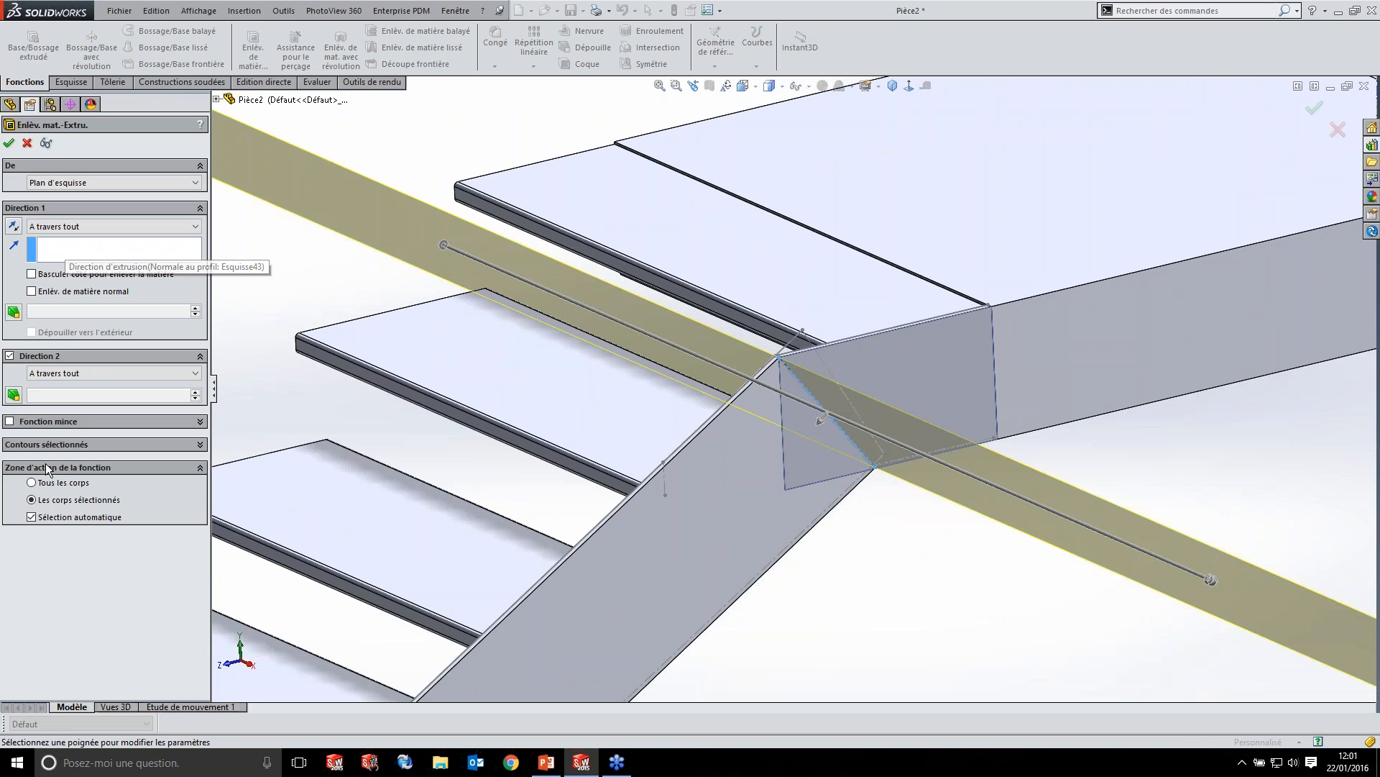
- Try to apply the second cut only to the horizontal flat at the landing, inspect the joint's lower corner, and leave the command
left_click(46, 517)
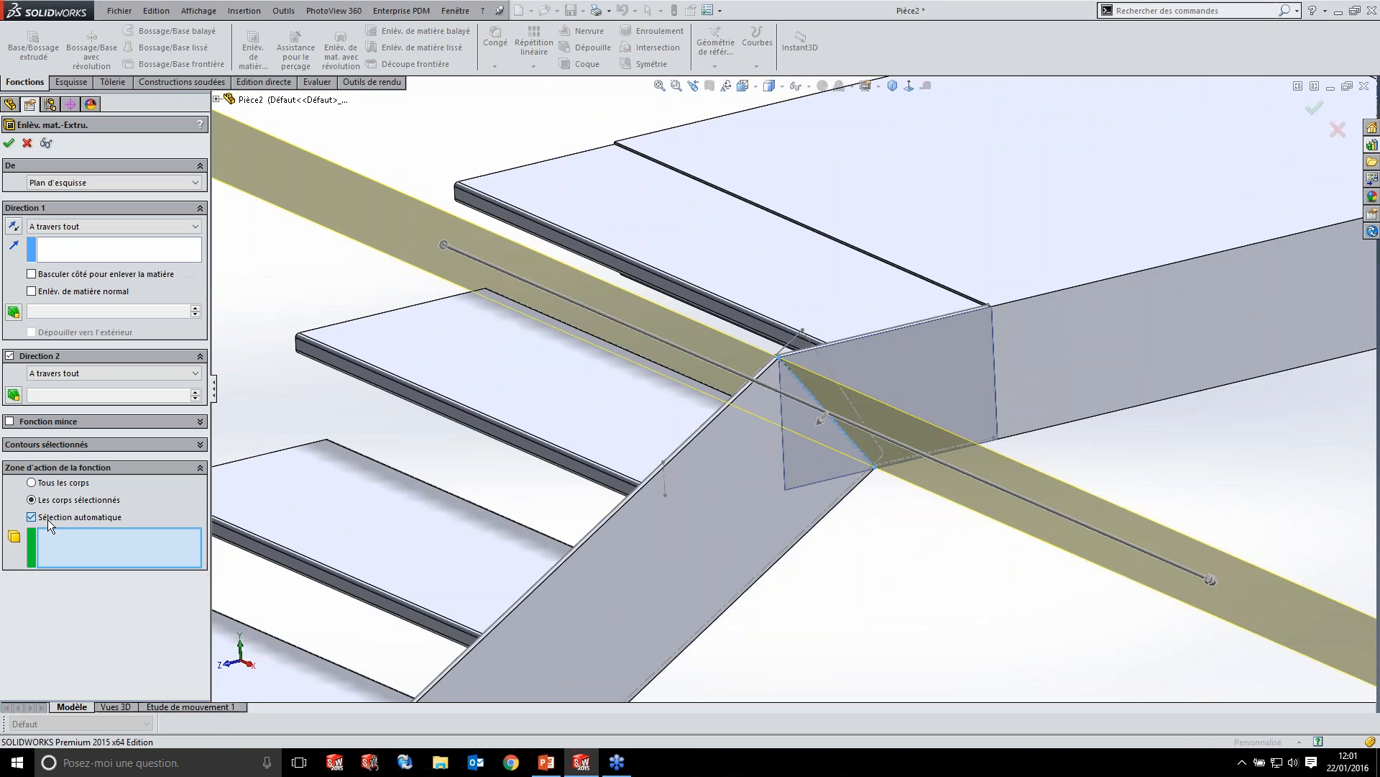
left_click(934, 383)
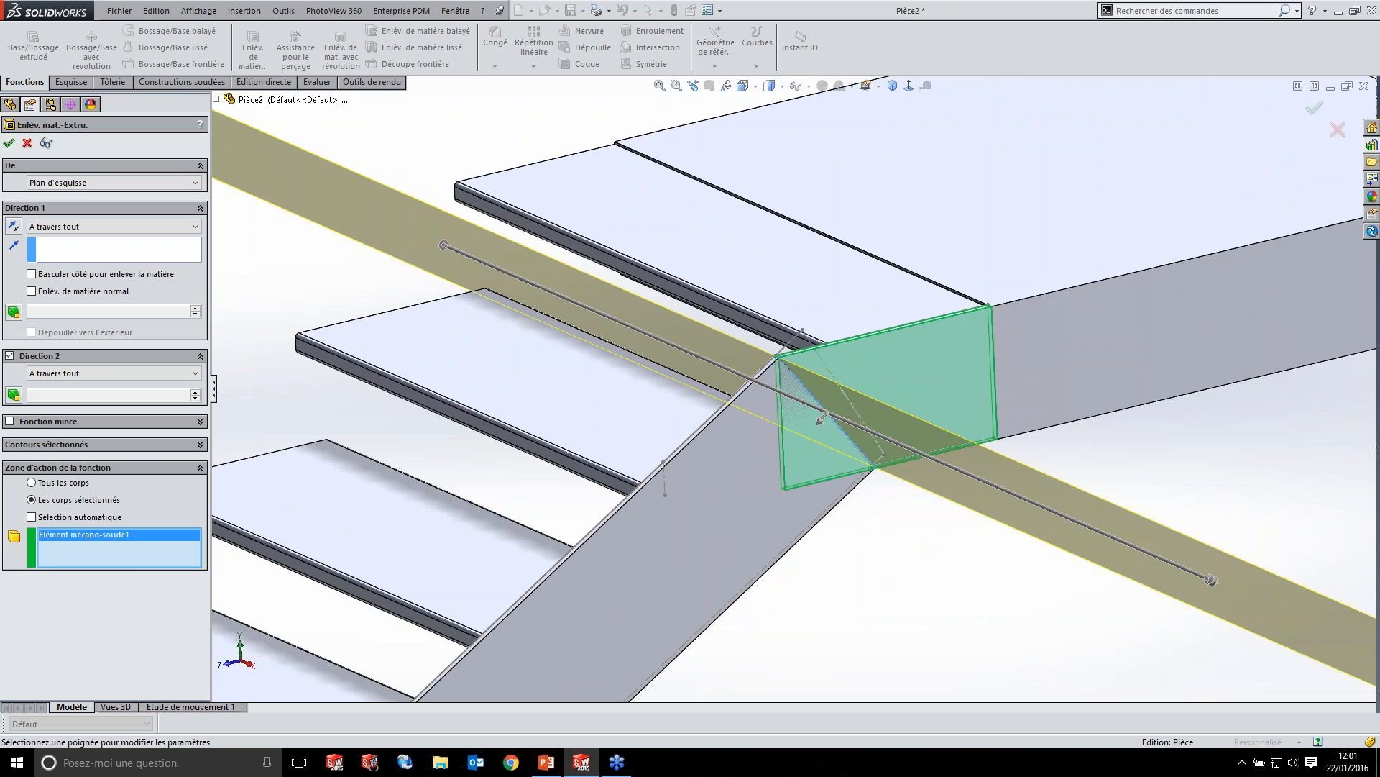
left_click(9, 143)
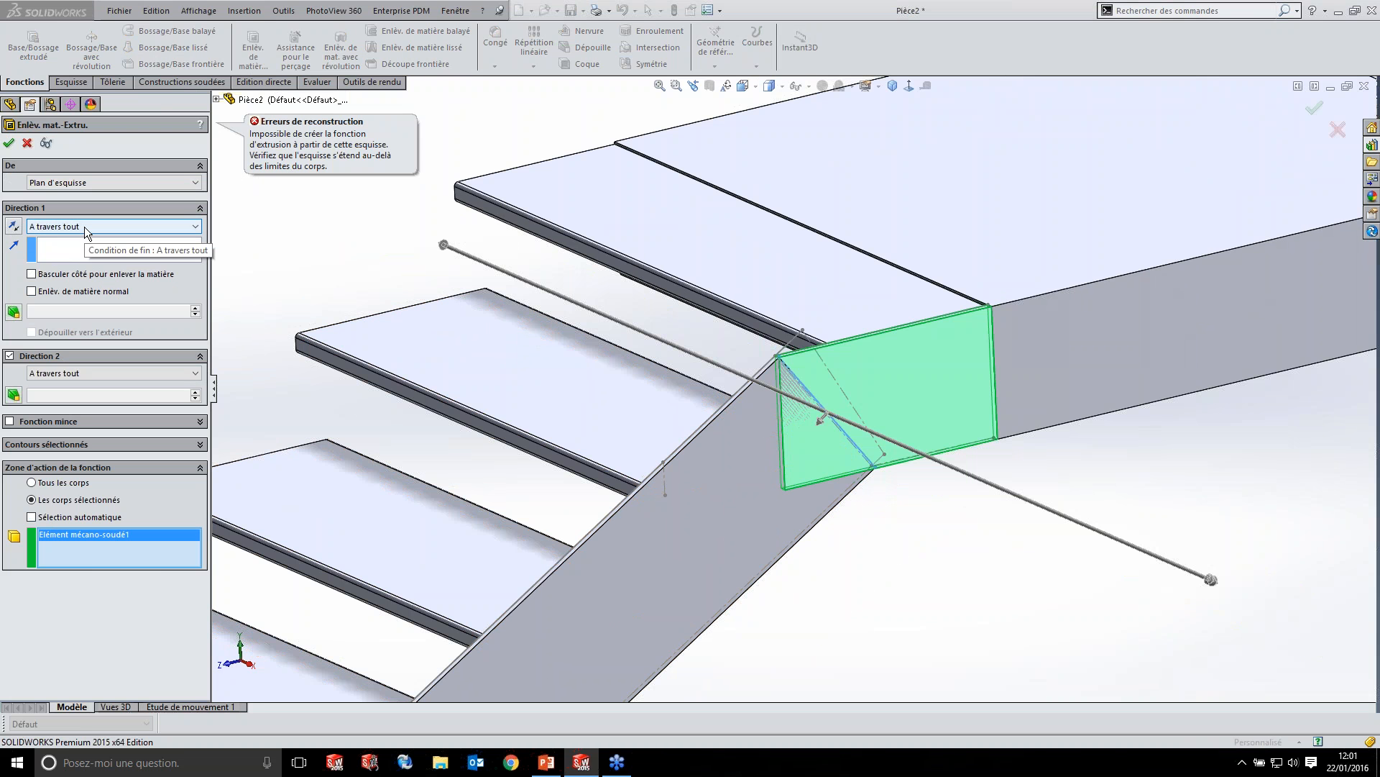
middle_click_drag(841, 480, 791, 450)
scroll(870, 468, "down", 8)
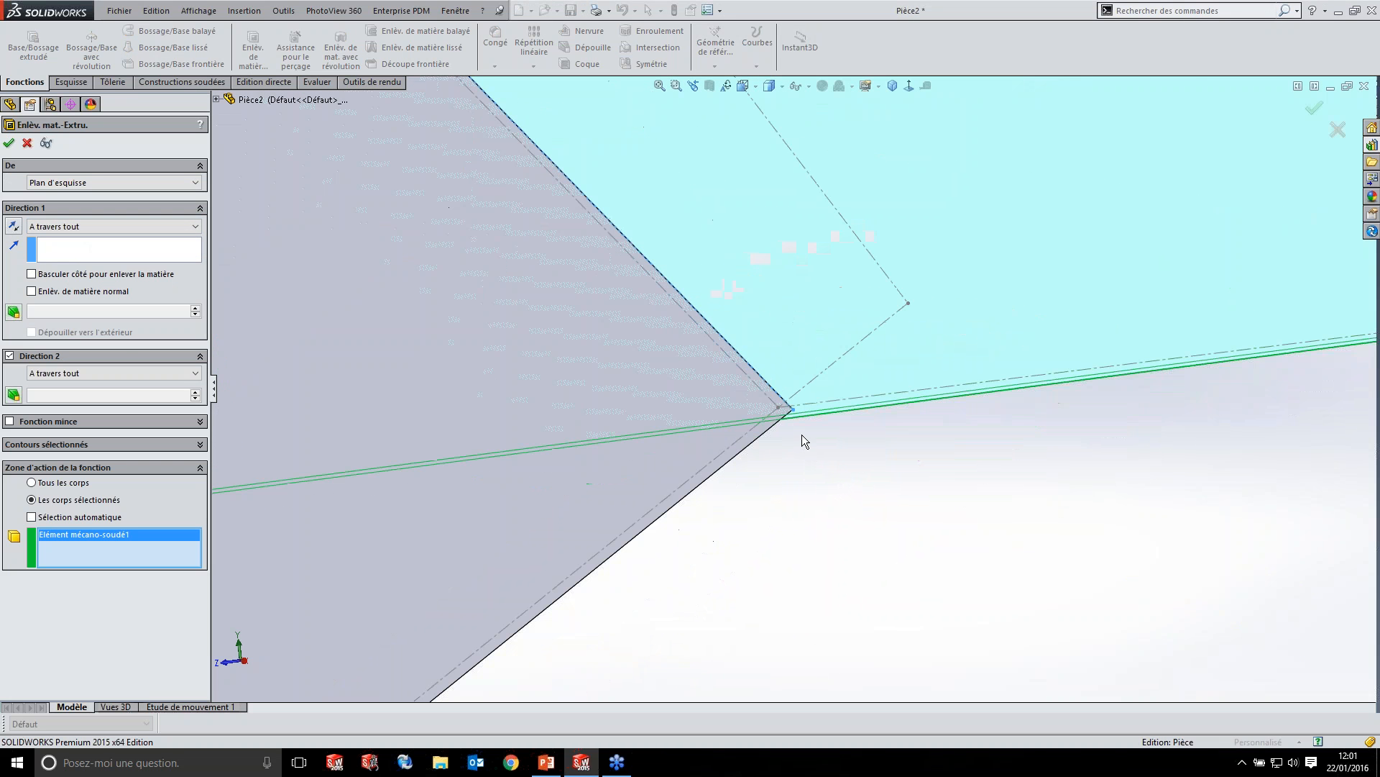
scroll(799, 432, "up", 6)
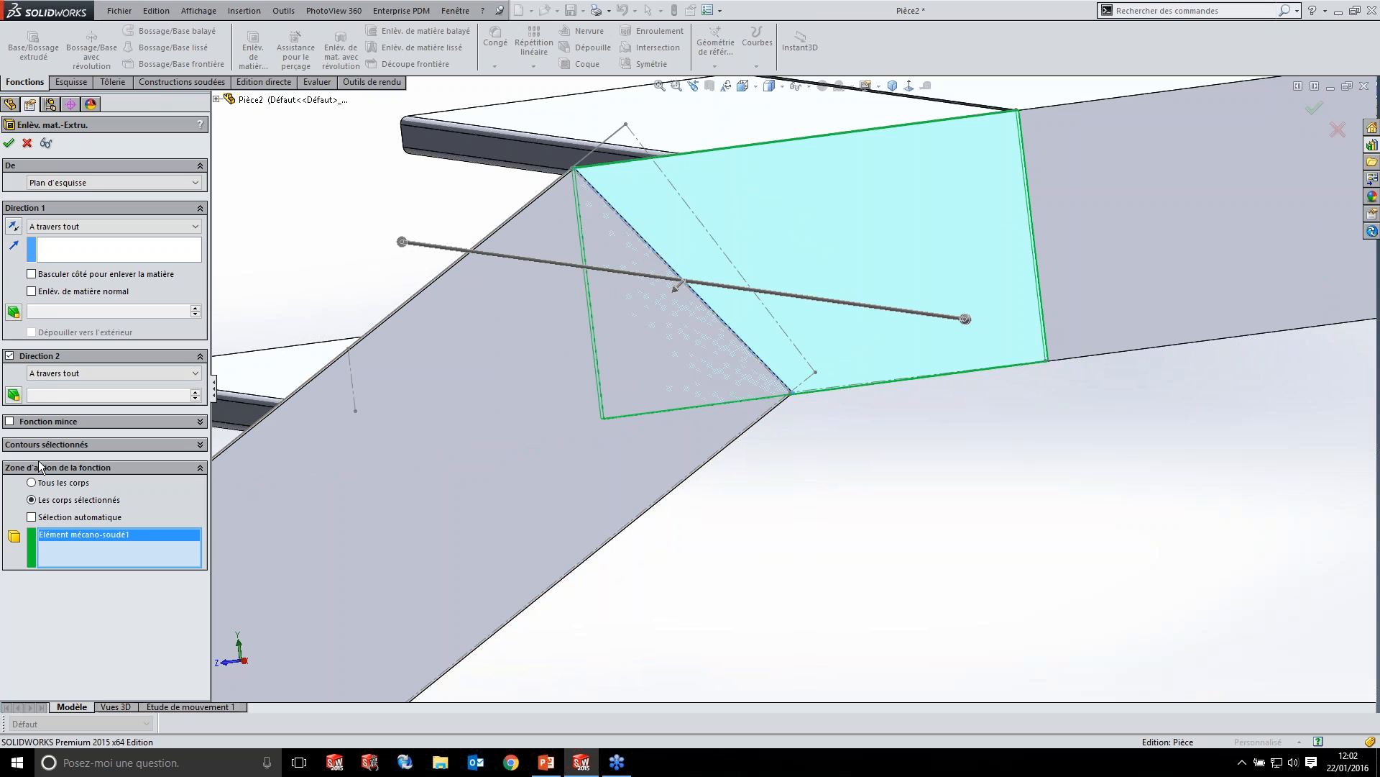
key("Return")
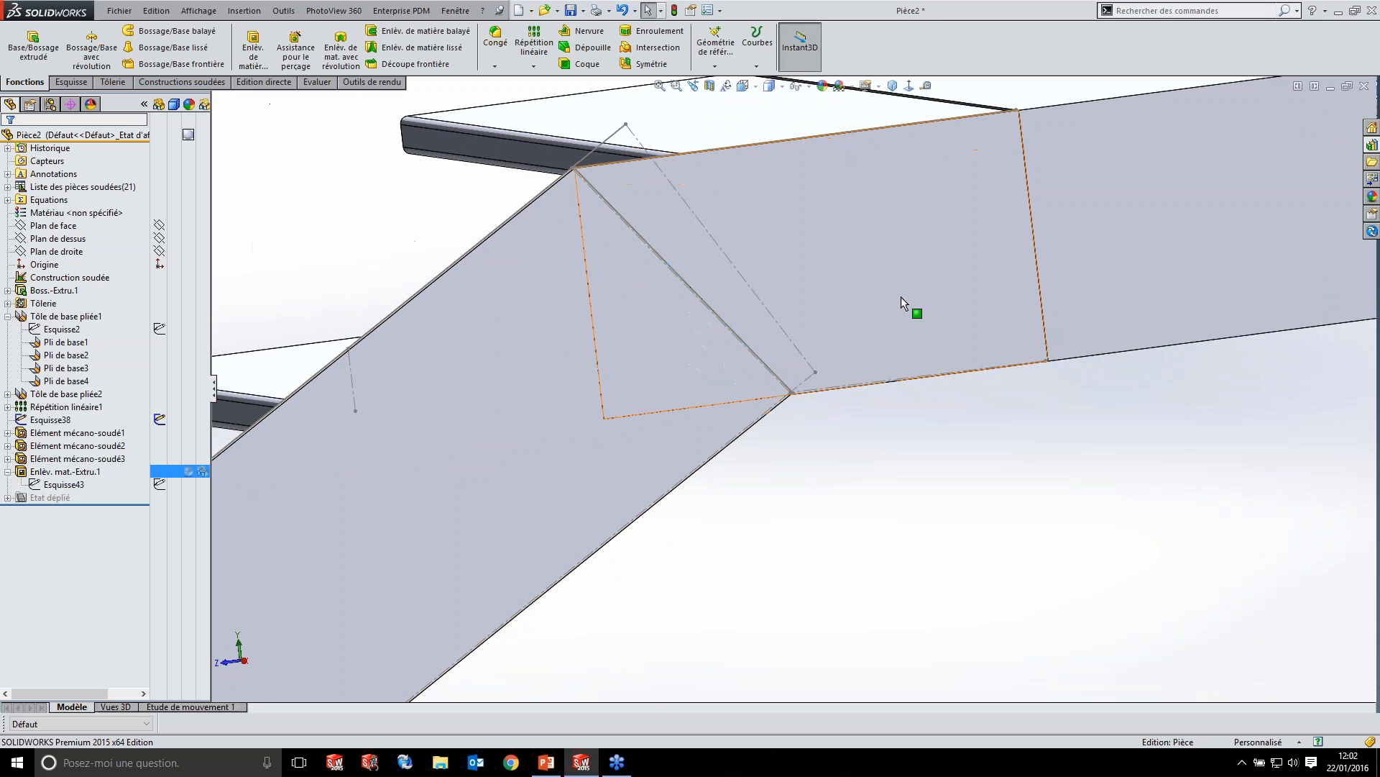
- Examine the lower corner of the joint between the sloped and horizontal flats, and check the length of the horizontal flat's vertical end edge
scroll(797, 397, "down", 8)
middle_click_drag(797, 396, 727, 459)
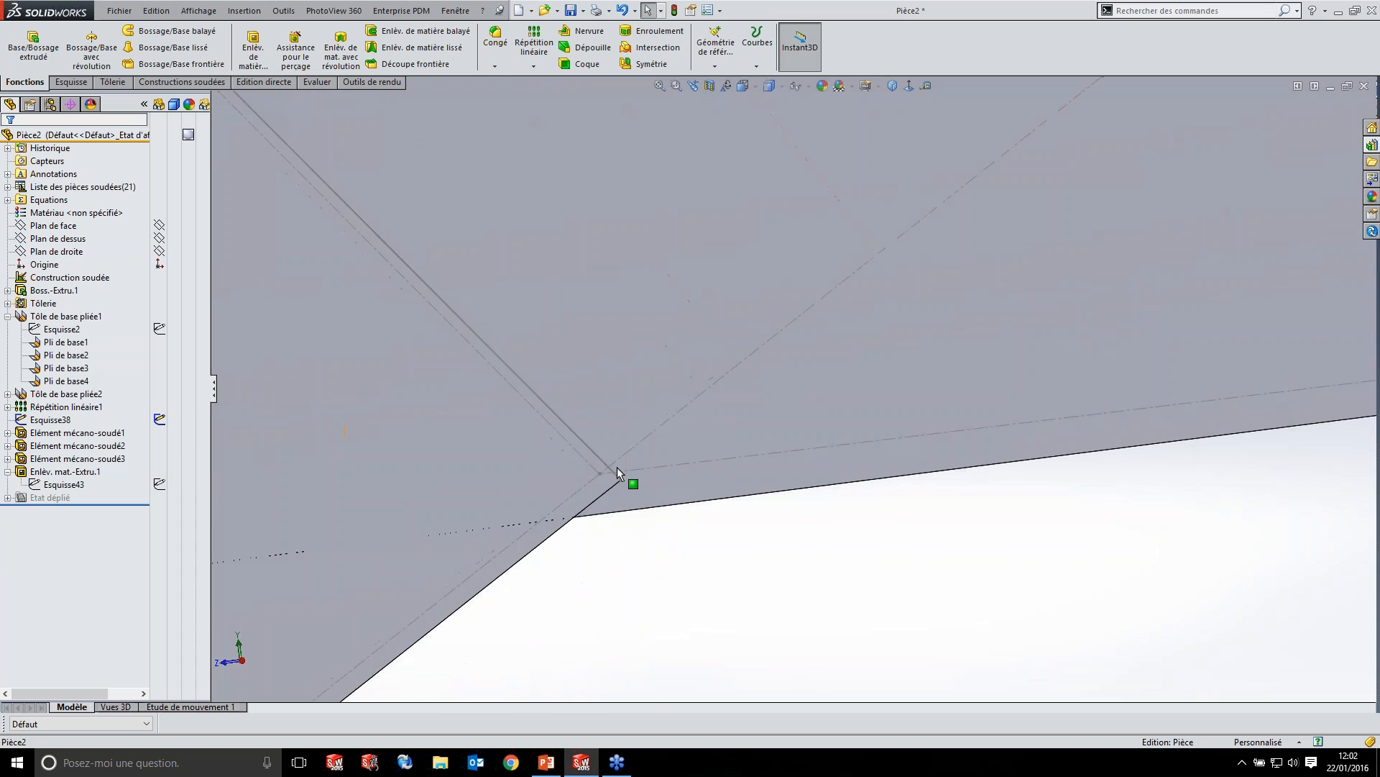
middle_click_drag(629, 502, 644, 501)
scroll(676, 455, "up", 5)
mouse_move(676, 455)
middle_mouse_down()
mouse_move(790, 374)
mouse_move(810, 382)
middle_mouse_up()
scroll(791, 368, "up", 4)
scroll(791, 368, "down", 3)
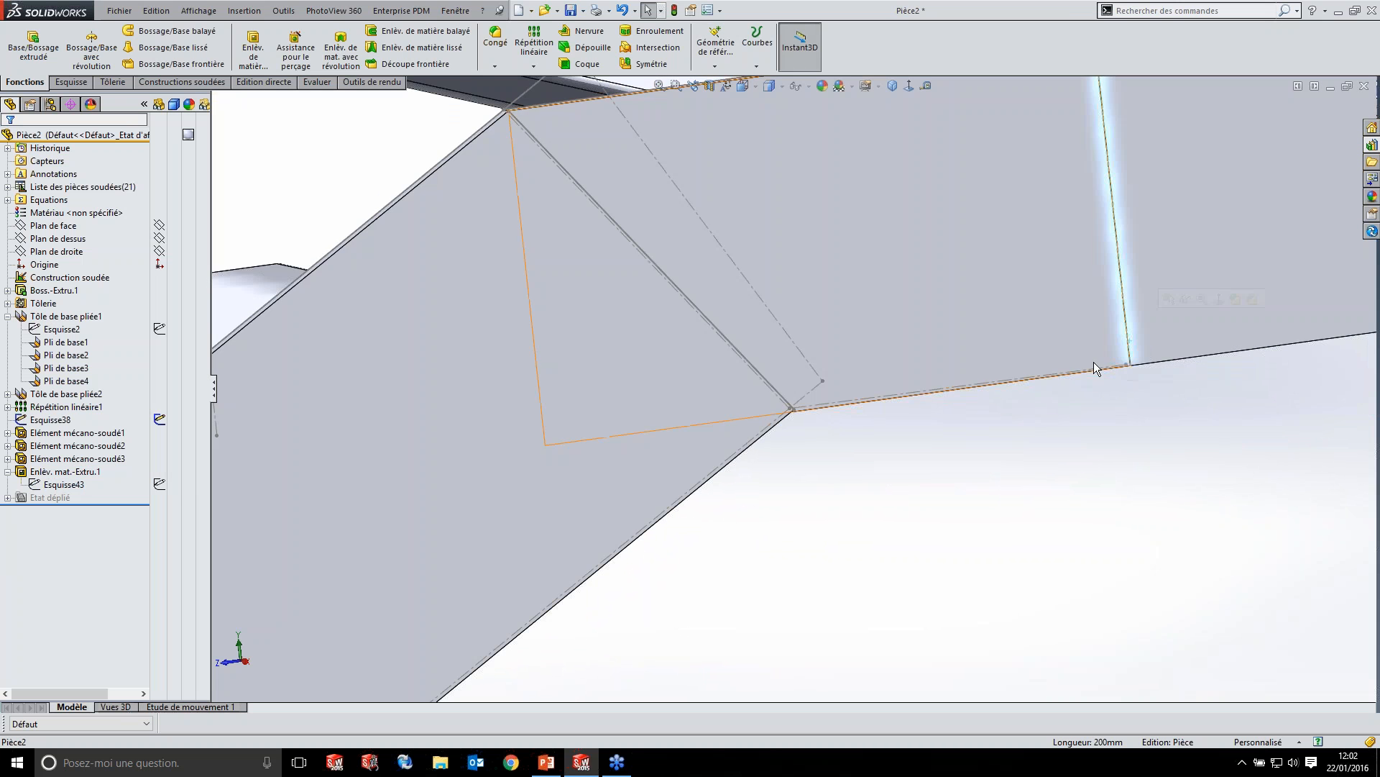
scroll(1093, 374, "up", 3)
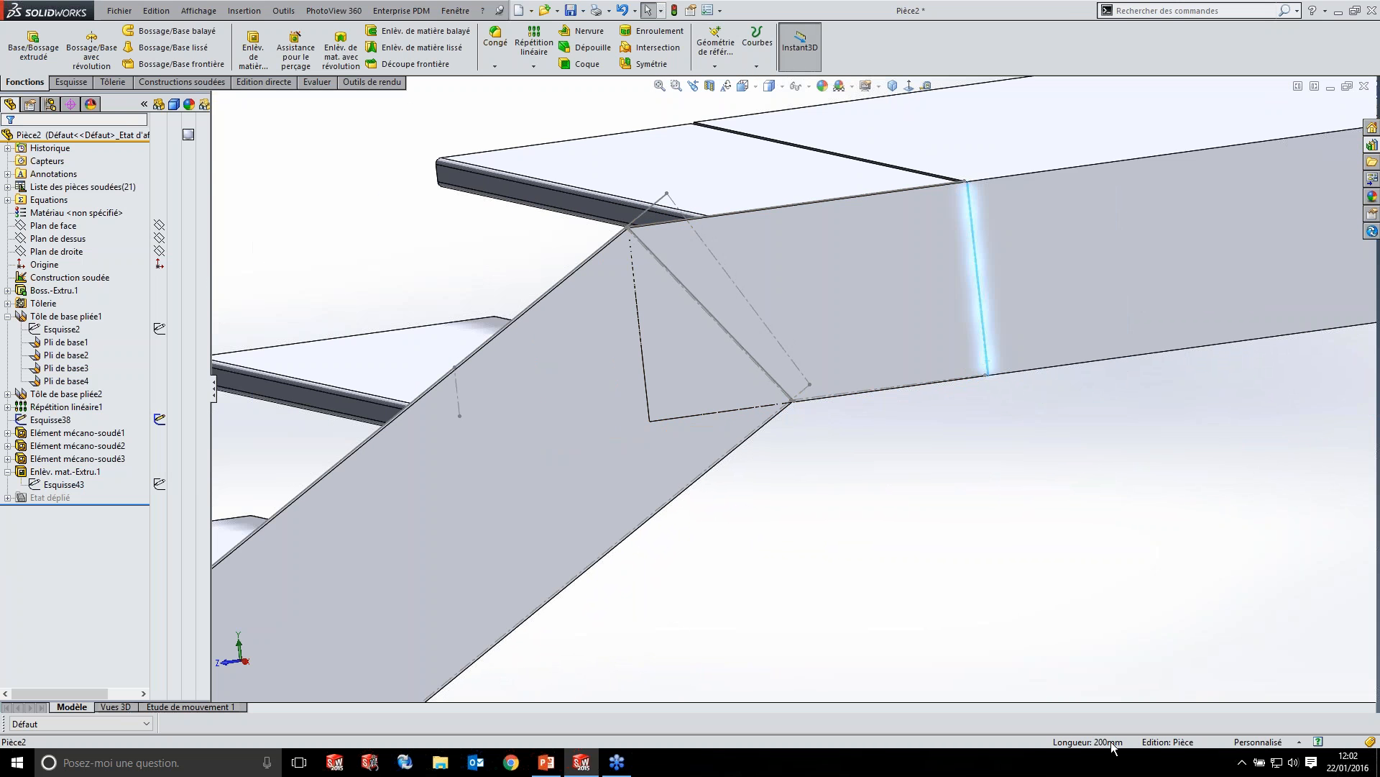
scroll(705, 327, "down", 3)
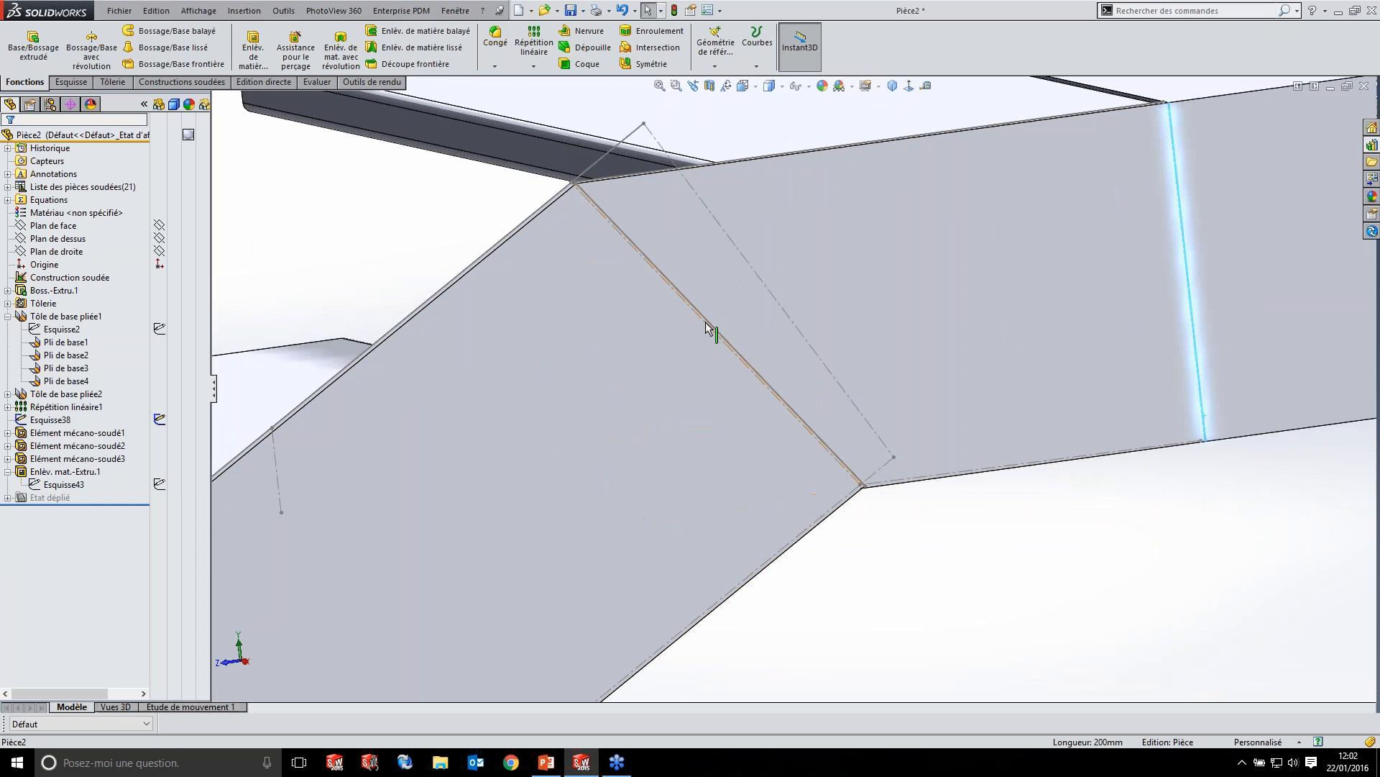
- Delete the extruded cut that trims the sloped flat at the landing joint, keeping its sketch
scroll(737, 392, "down", 5)
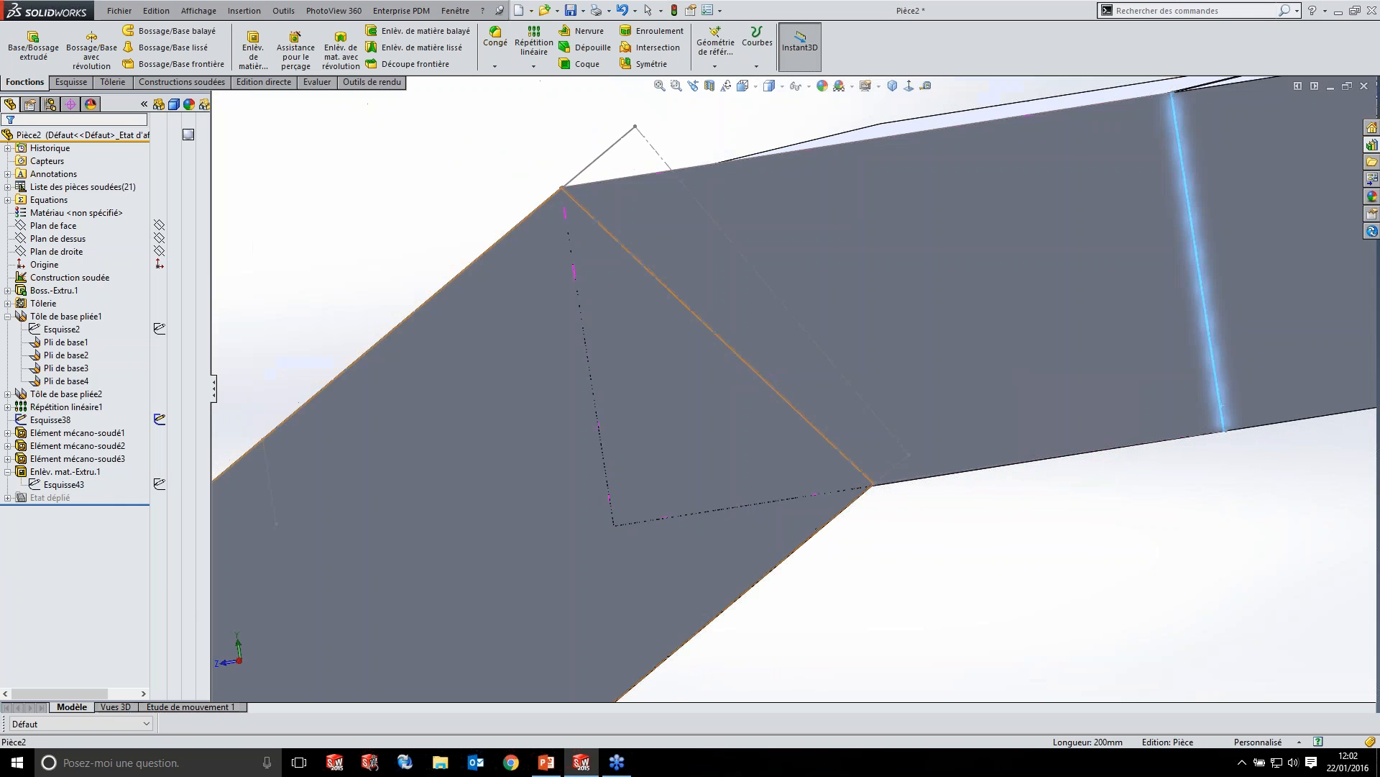
scroll(887, 471, "down", 4)
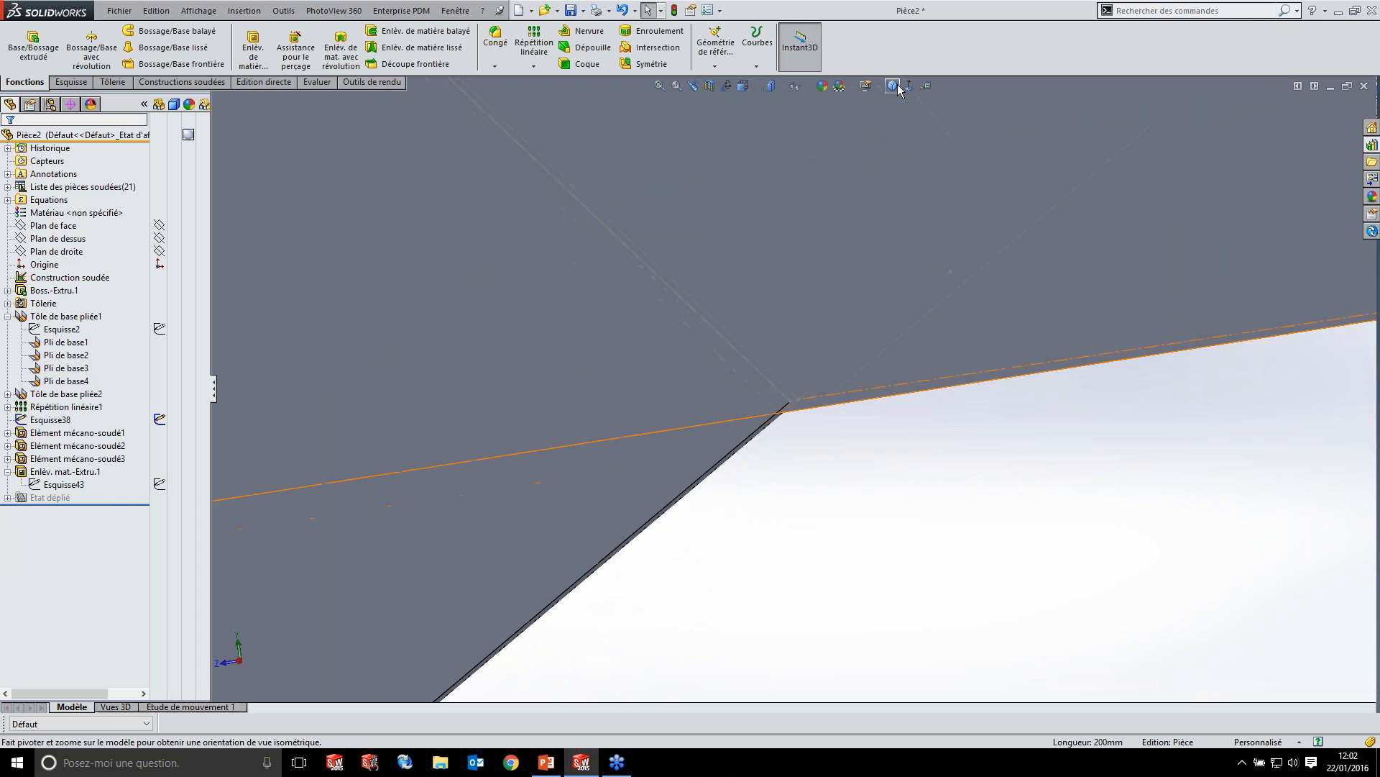
left_click(909, 90)
left_click(977, 280)
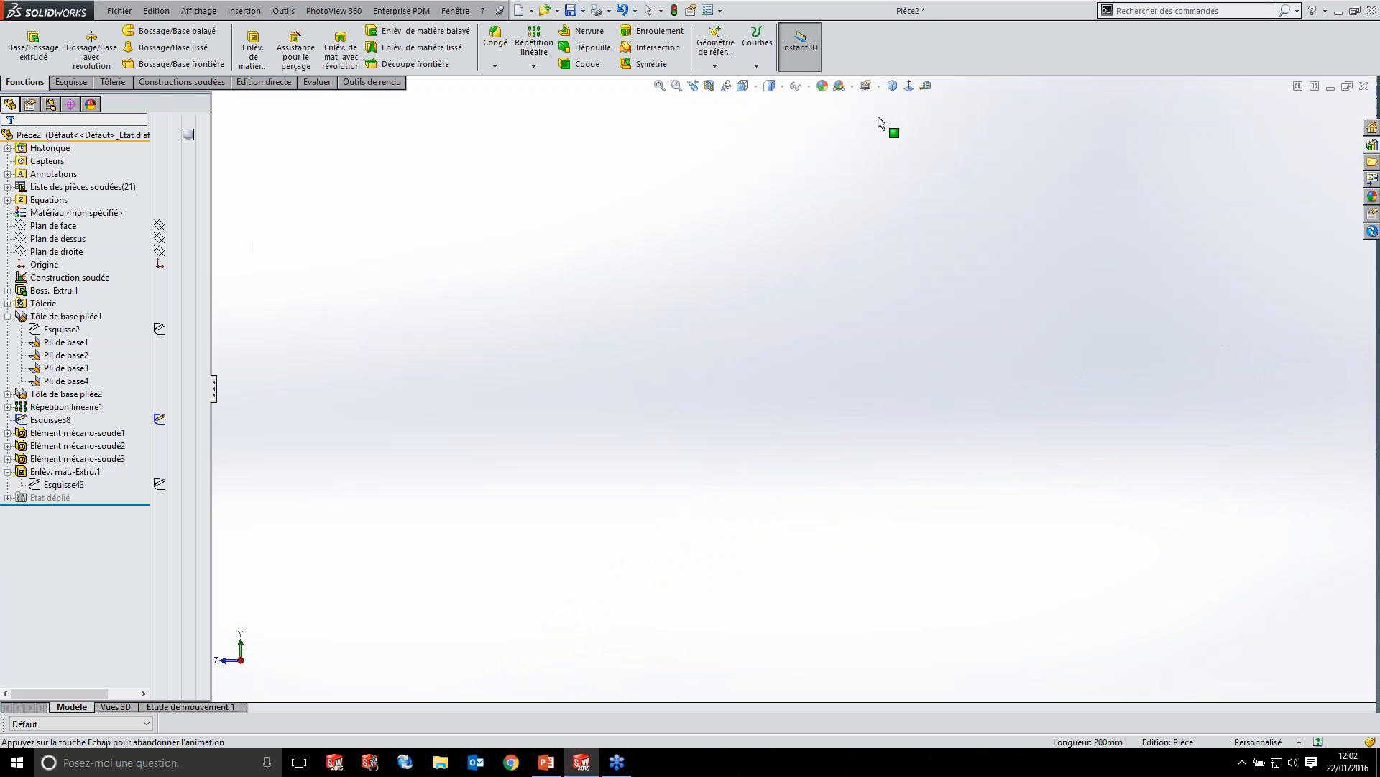
scroll(984, 279, "down", 6)
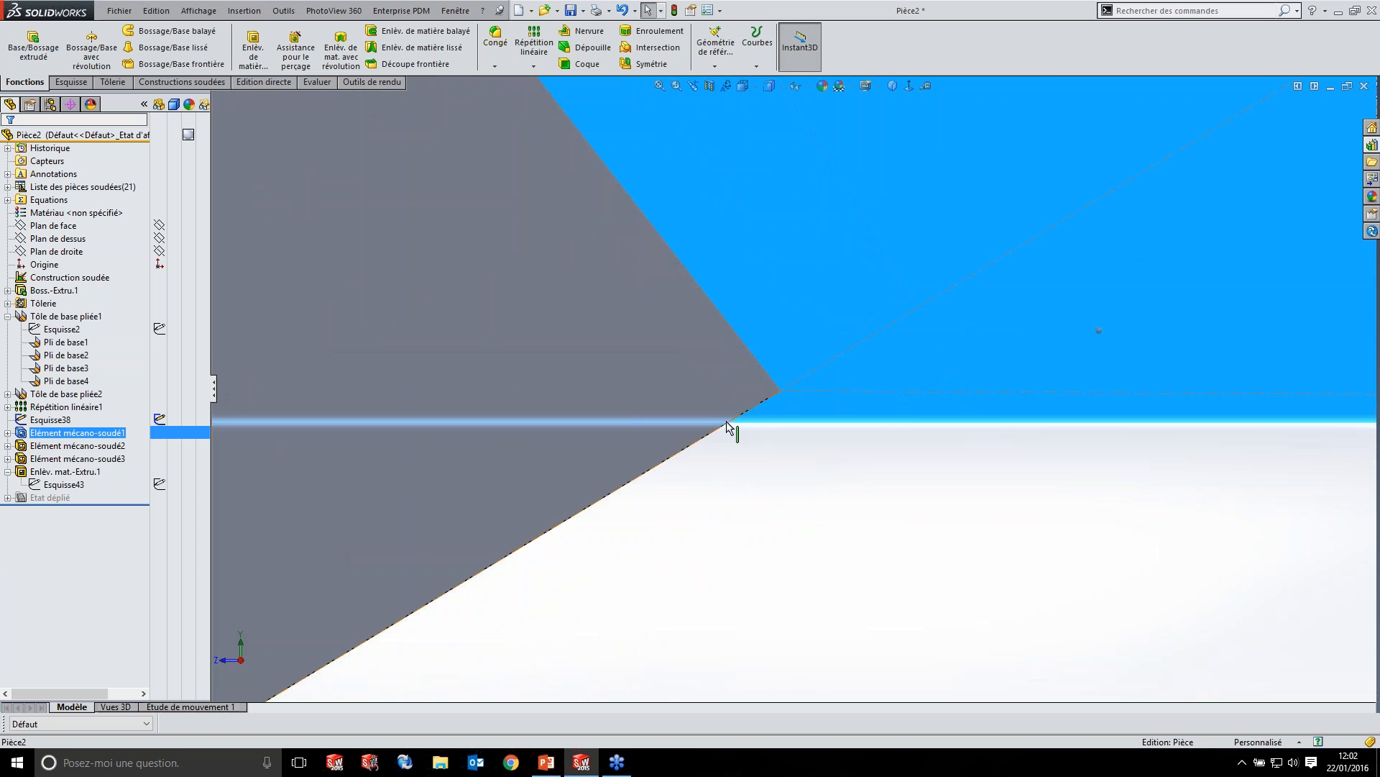
scroll(787, 395, "up", 3)
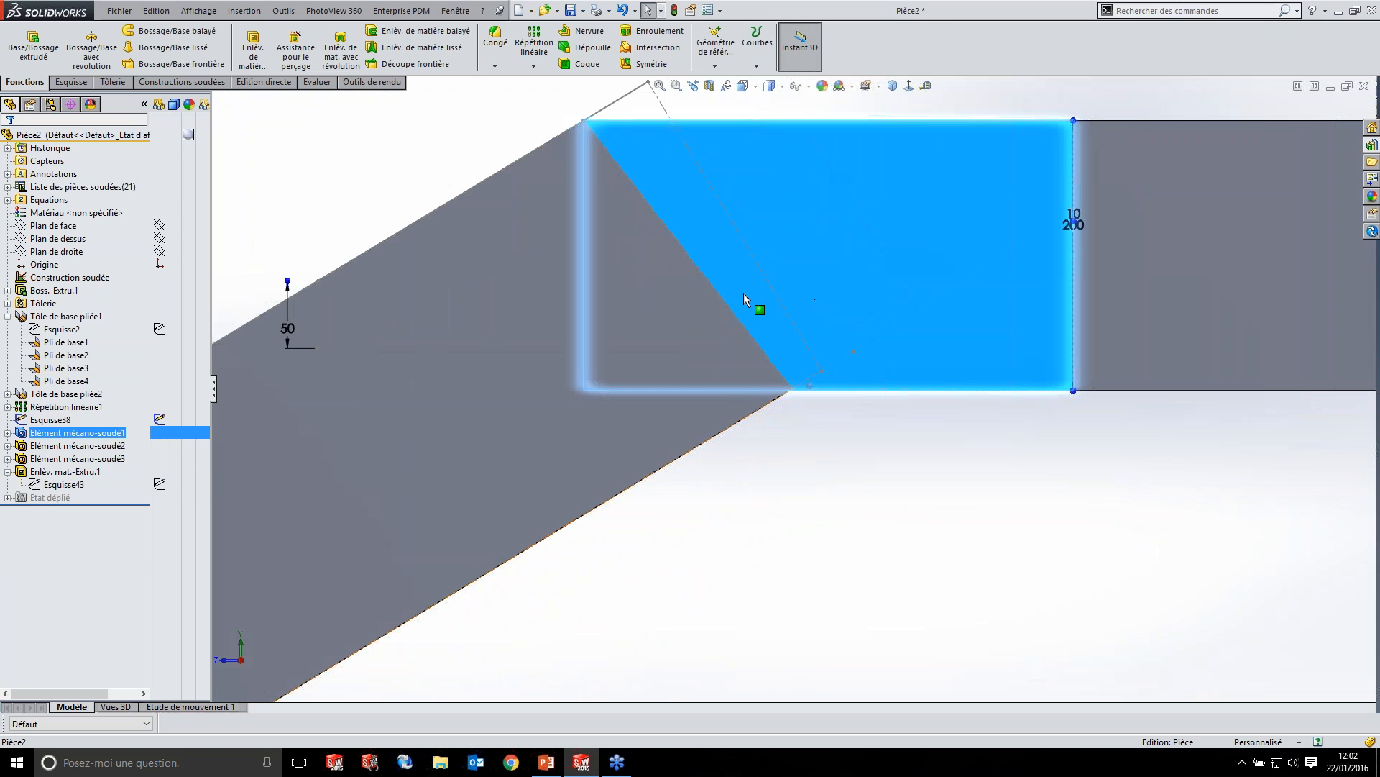
left_click(64, 471)
key("Delete")
left_click(780, 310)
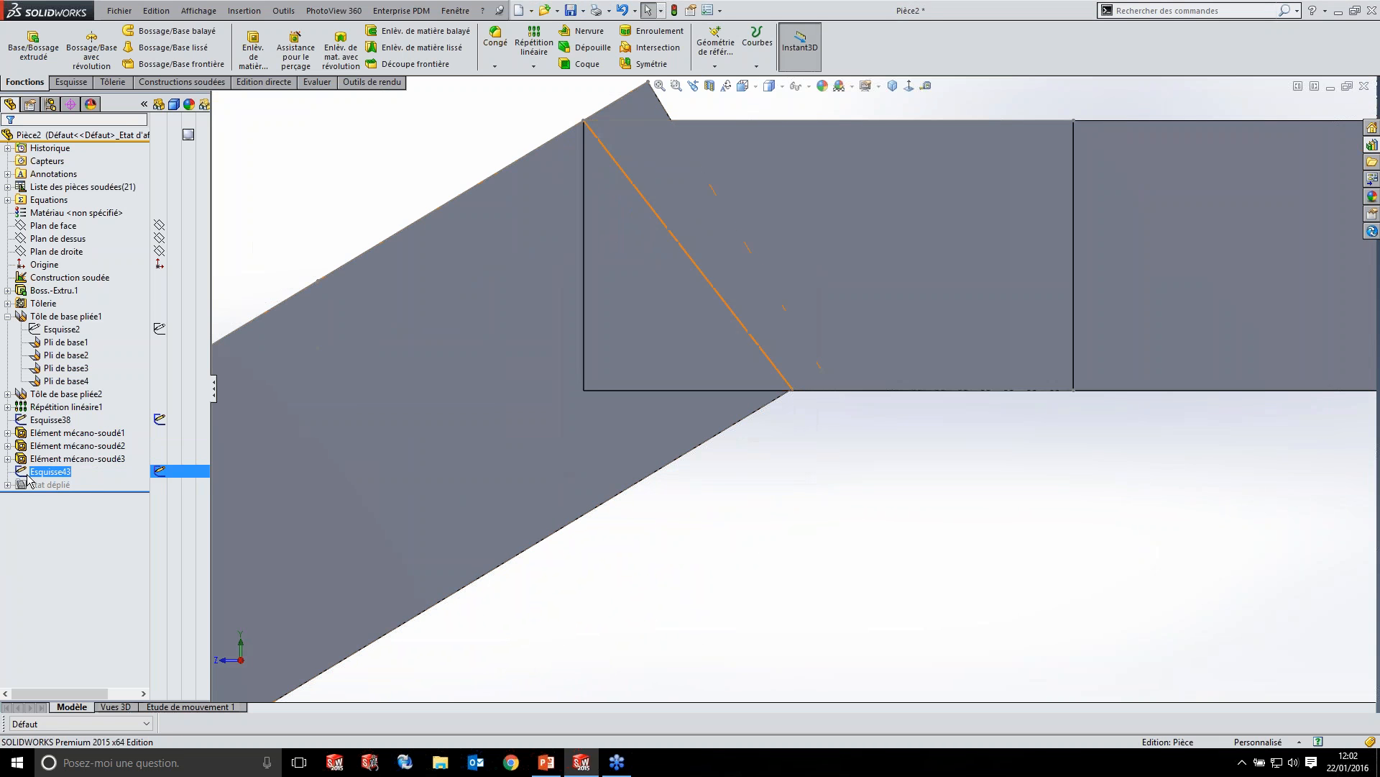
- Delete the leftover diagonal cut sketch at the joint between the sloped and horizontal flats
scroll(794, 392, "down", 5)
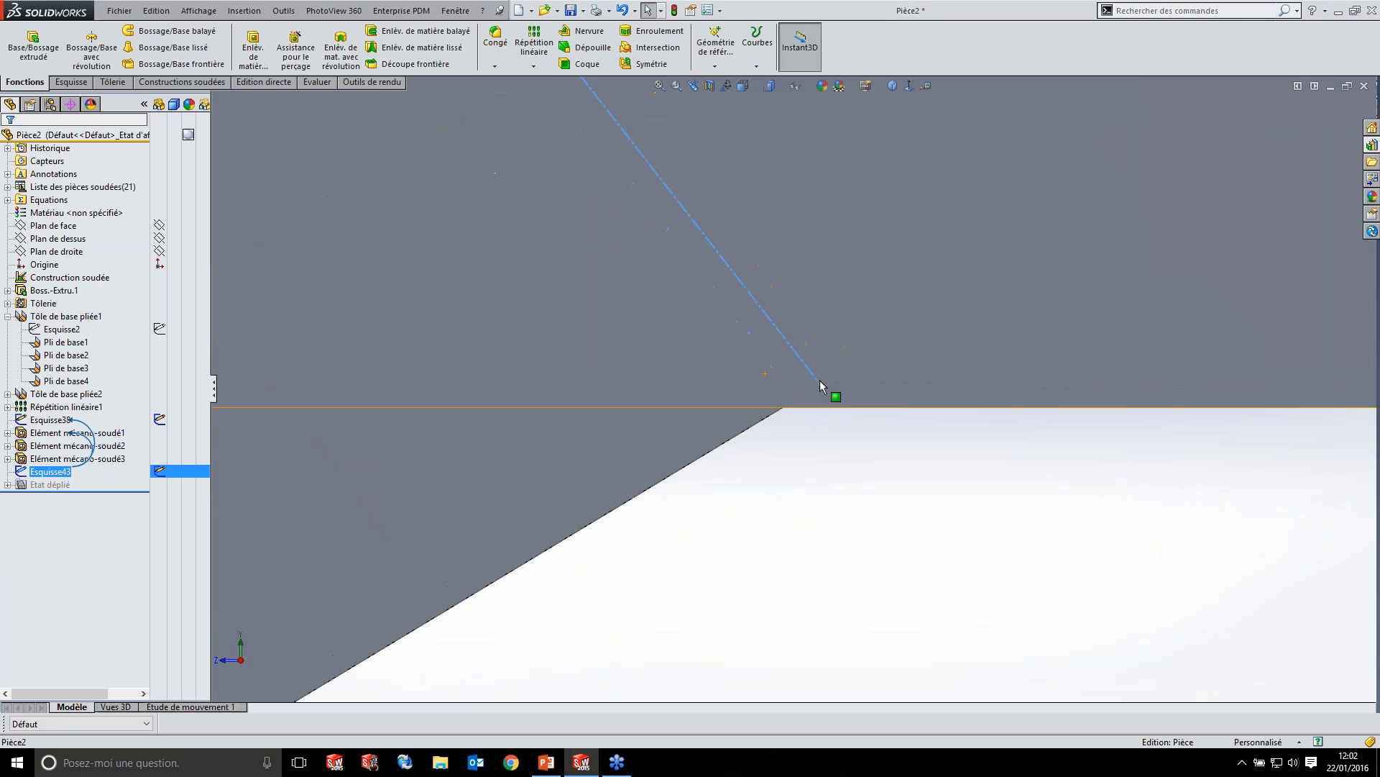
scroll(823, 390, "up", 5)
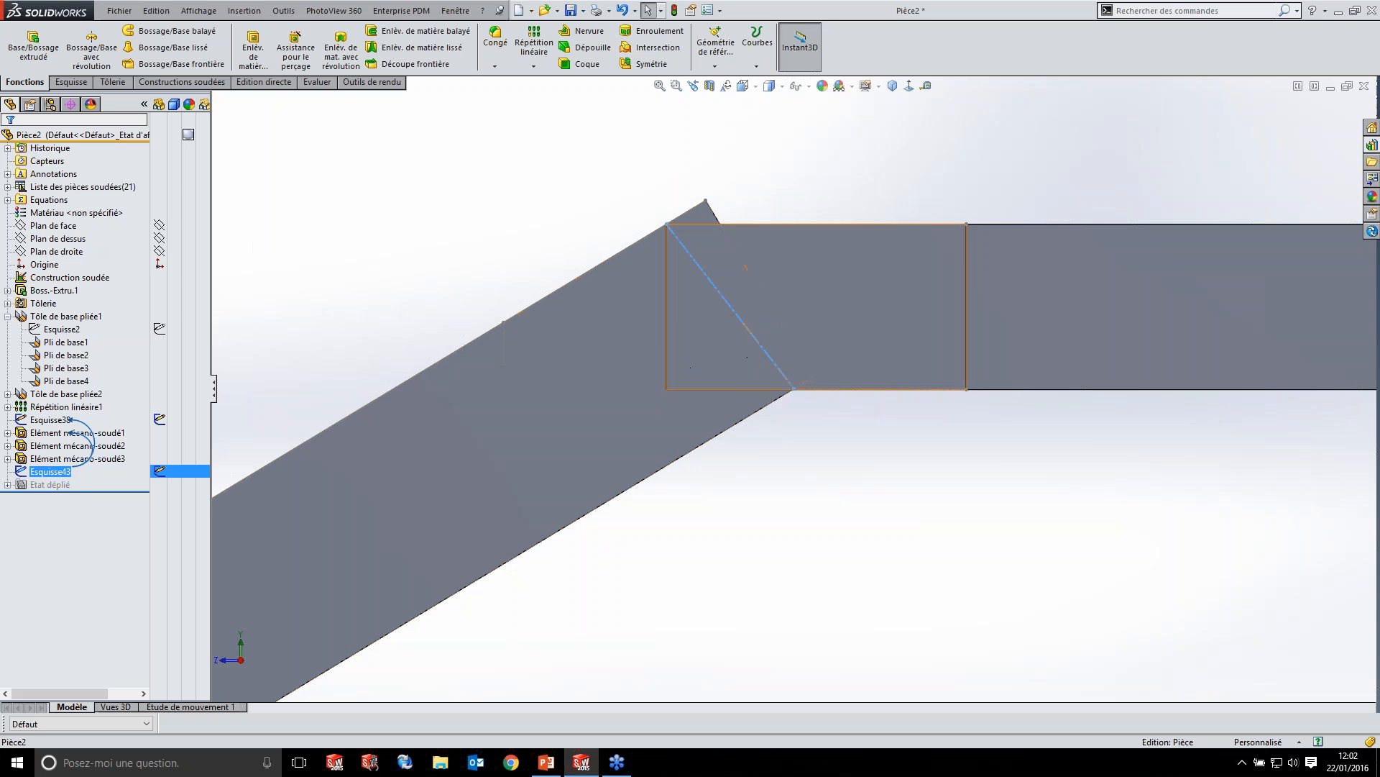
scroll(776, 381, "down", 5)
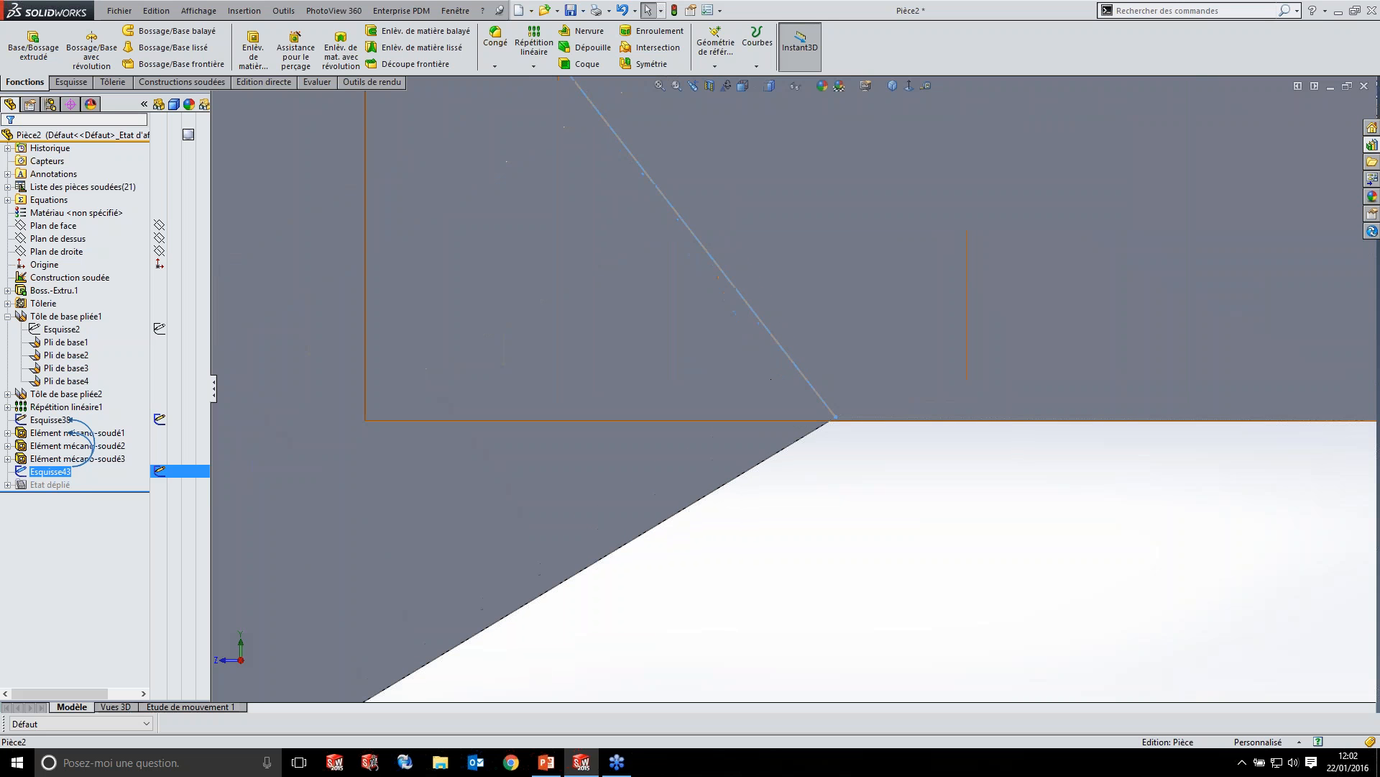
key("Delete")
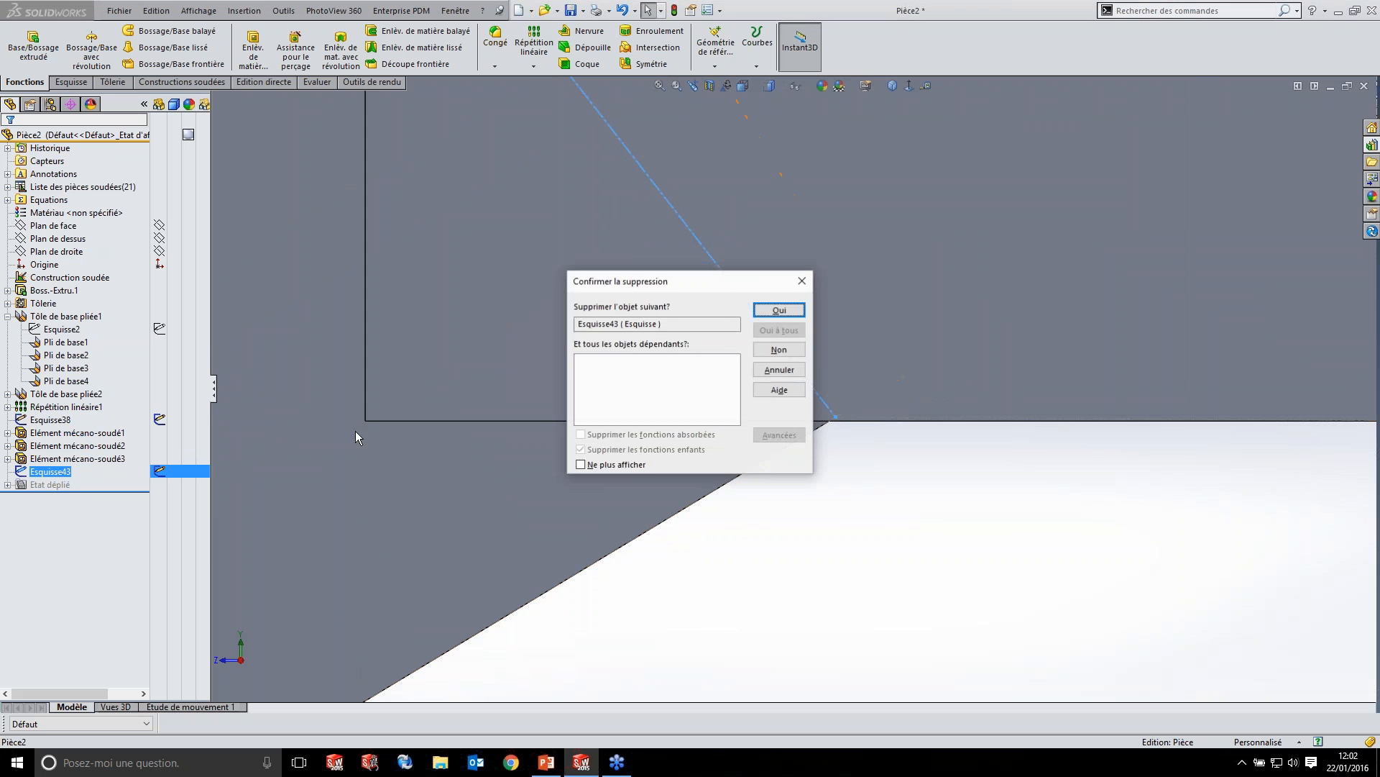
left_click(772, 316)
- On the horizontal flat's side face, sketch a diagonal line about 251 mm long from the joint's lower intersection to its upper corner
left_click(584, 336)
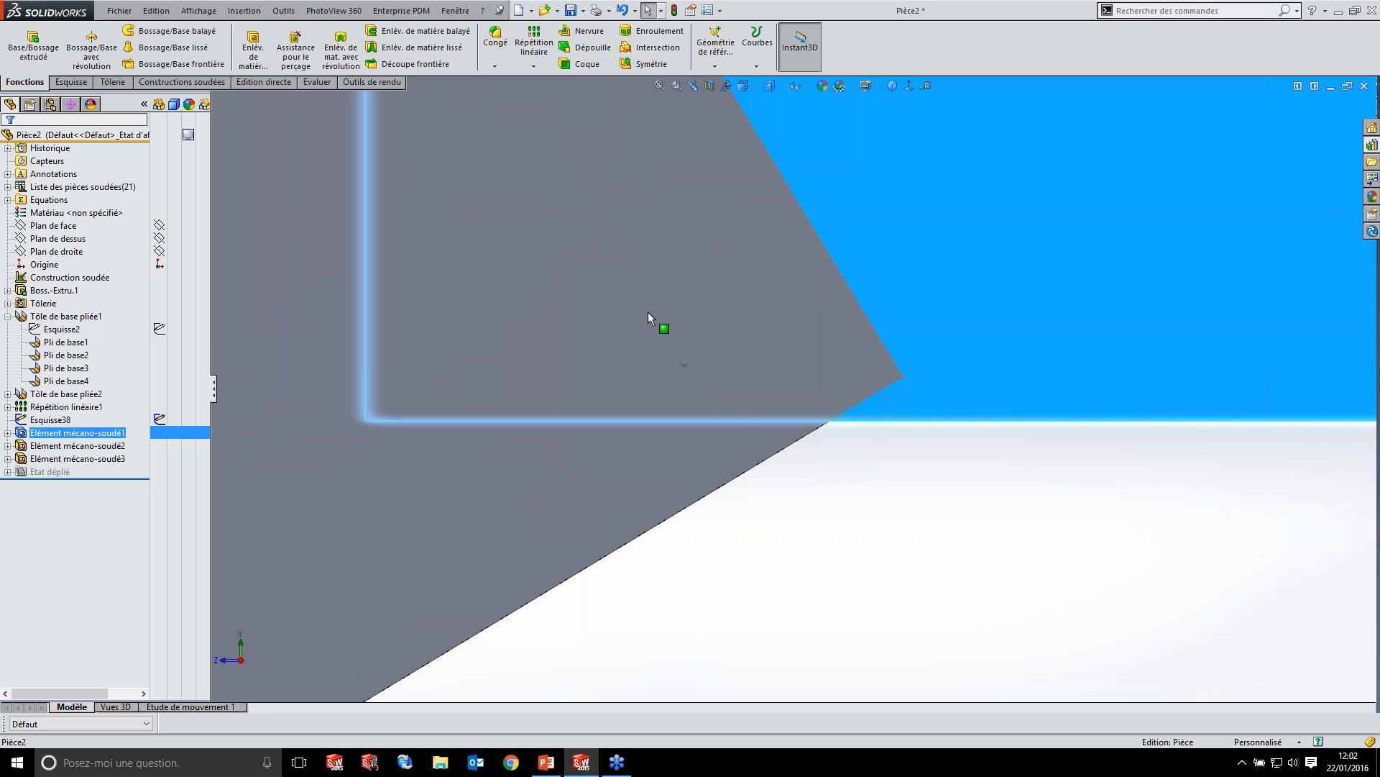
left_click(71, 81)
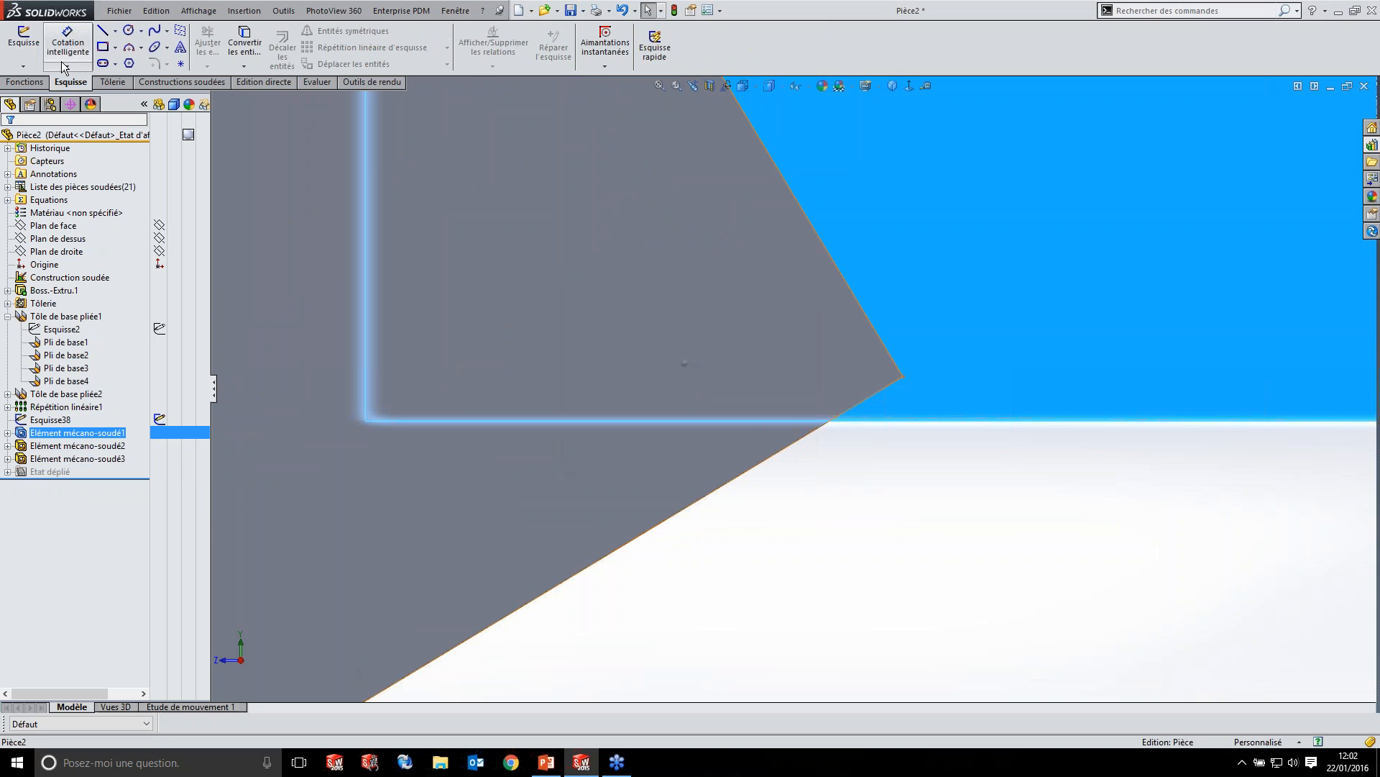
left_click(23, 43)
left_click(115, 32)
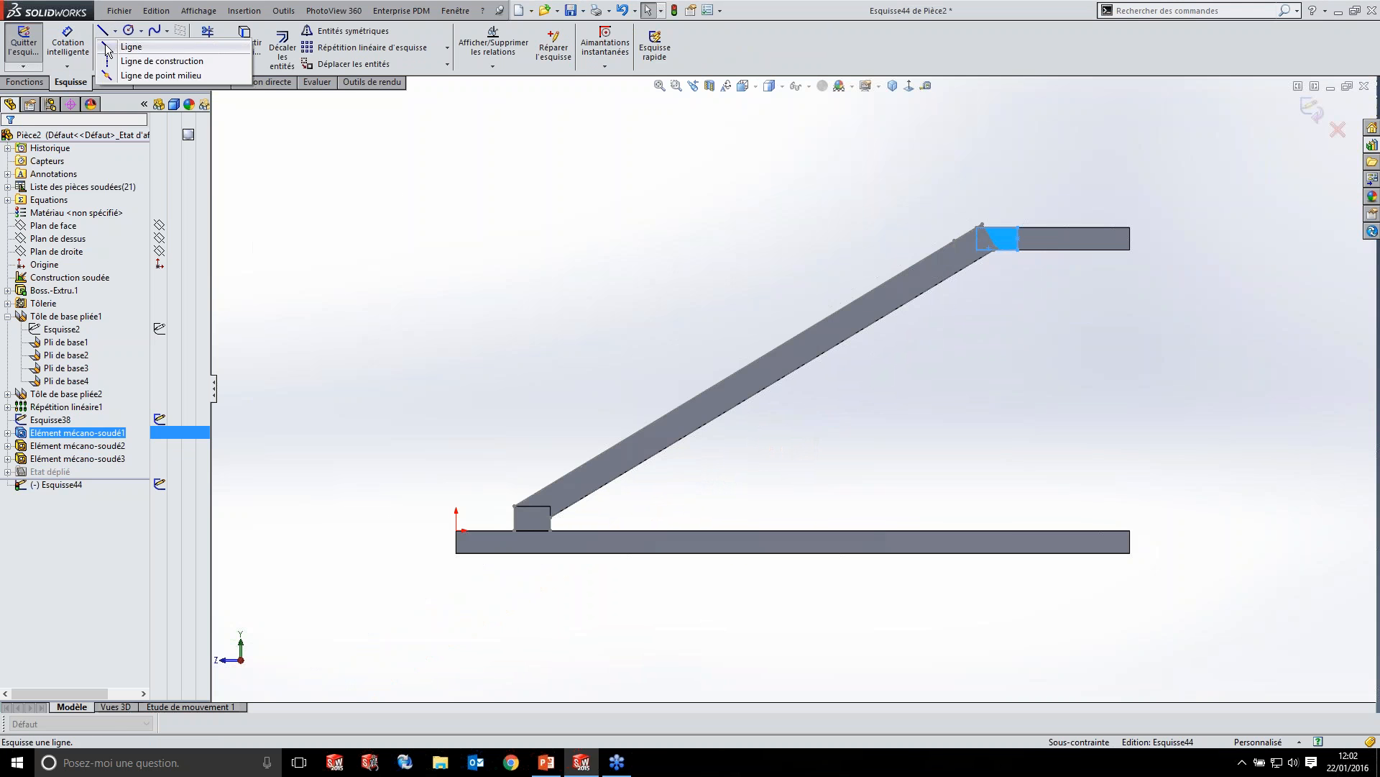
left_click(129, 48)
scroll(913, 244, "down", 8)
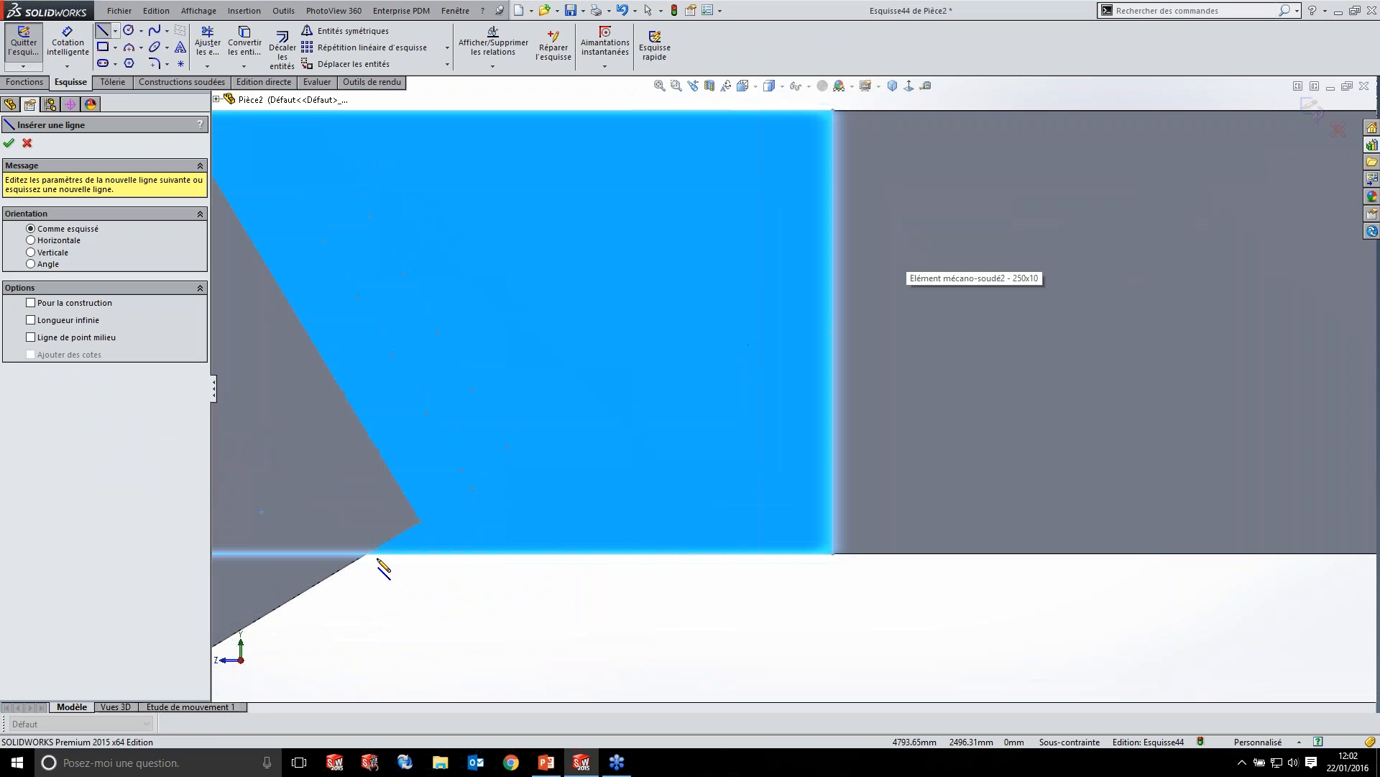
scroll(499, 506, "down", 8)
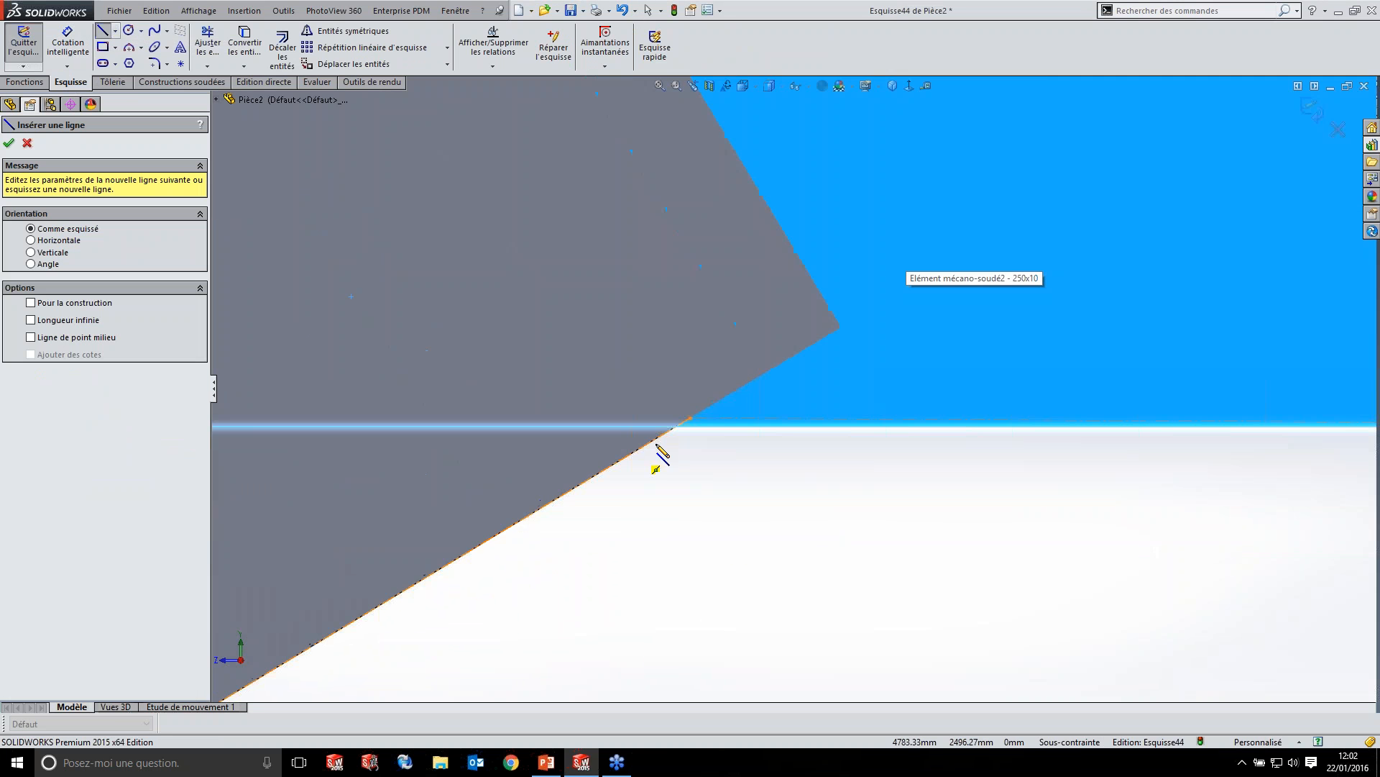
left_click(708, 409)
scroll(657, 331, "down", 6)
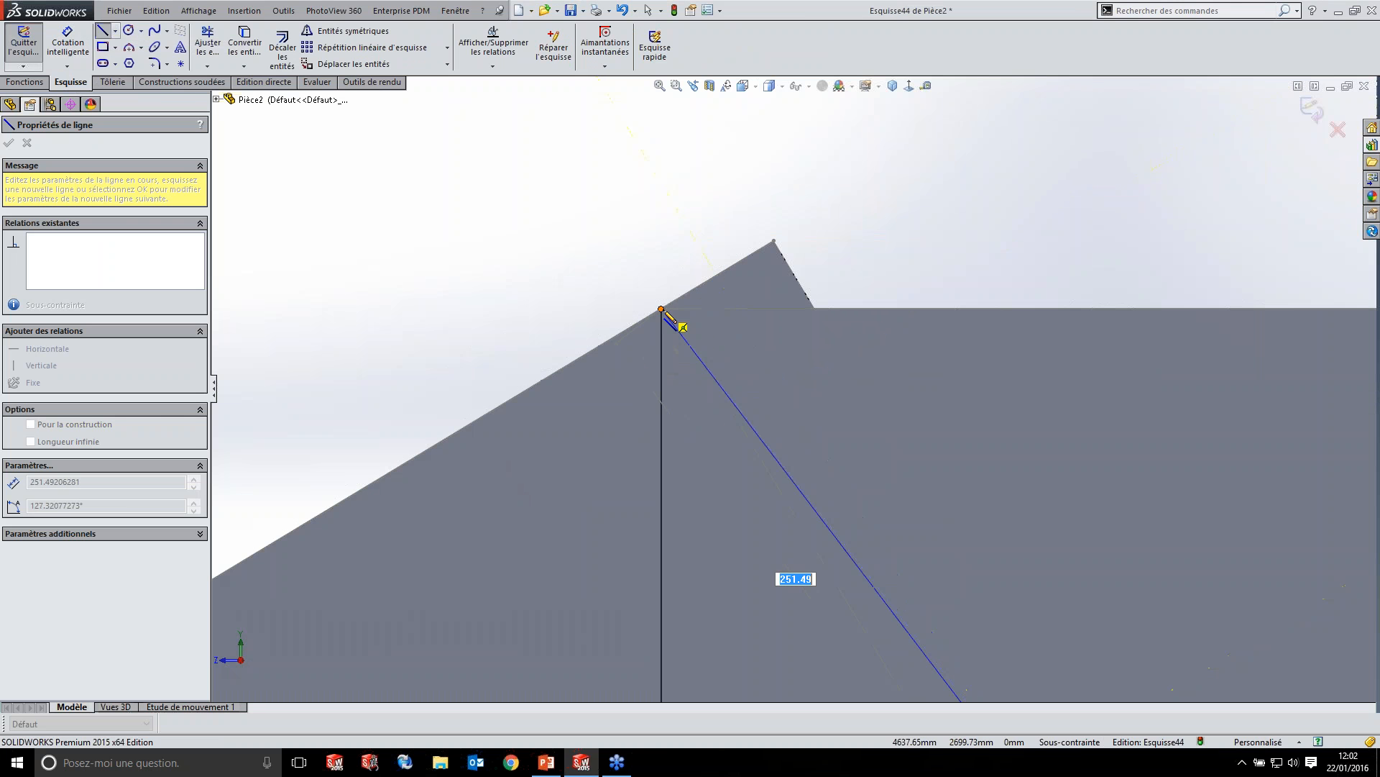
left_click(662, 310)
key("Escape")
scroll(826, 547, "down", 5)
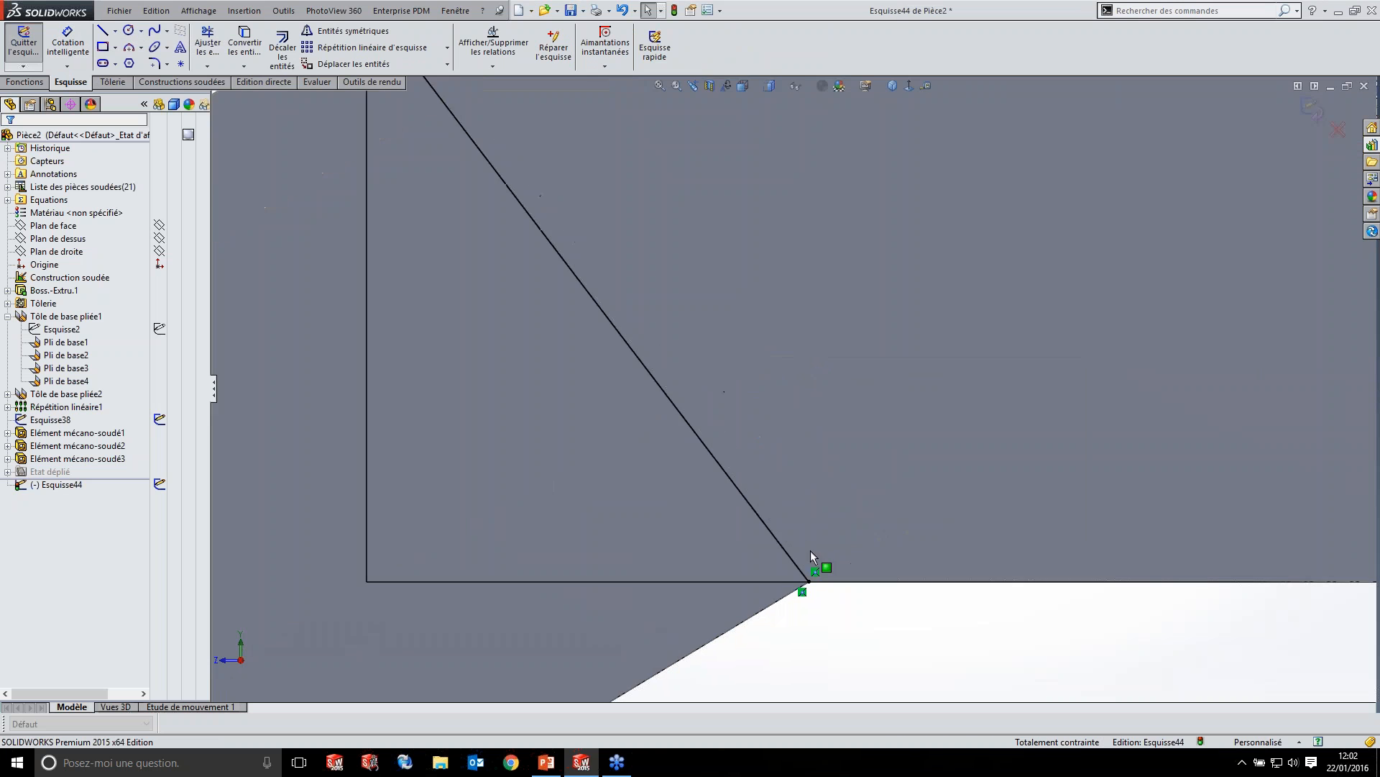
scroll(801, 554, "up", 8)
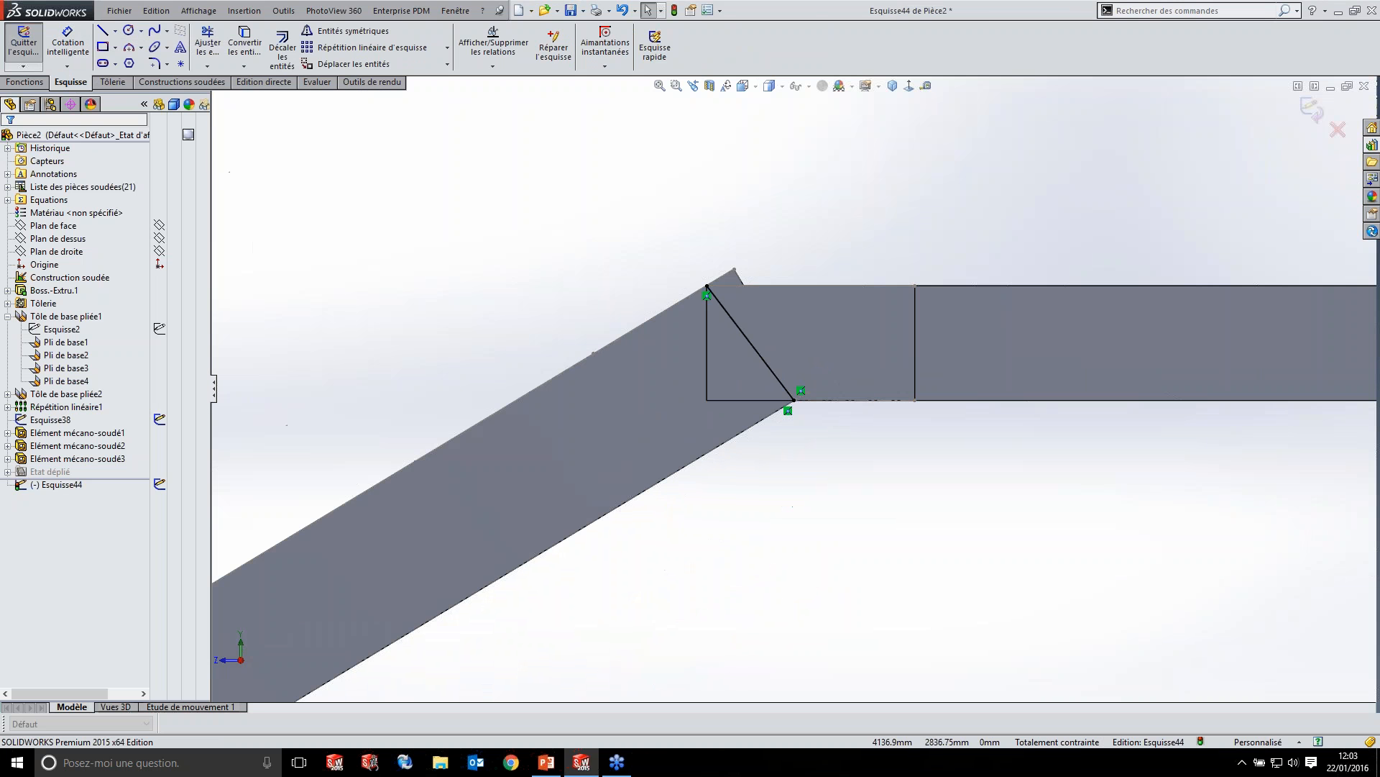
- Cut only the sloped stringer along the diagonal line with "A travers tout", flipping the side to remove and disabling automatic body selection
left_click(31, 83)
left_click(253, 46)
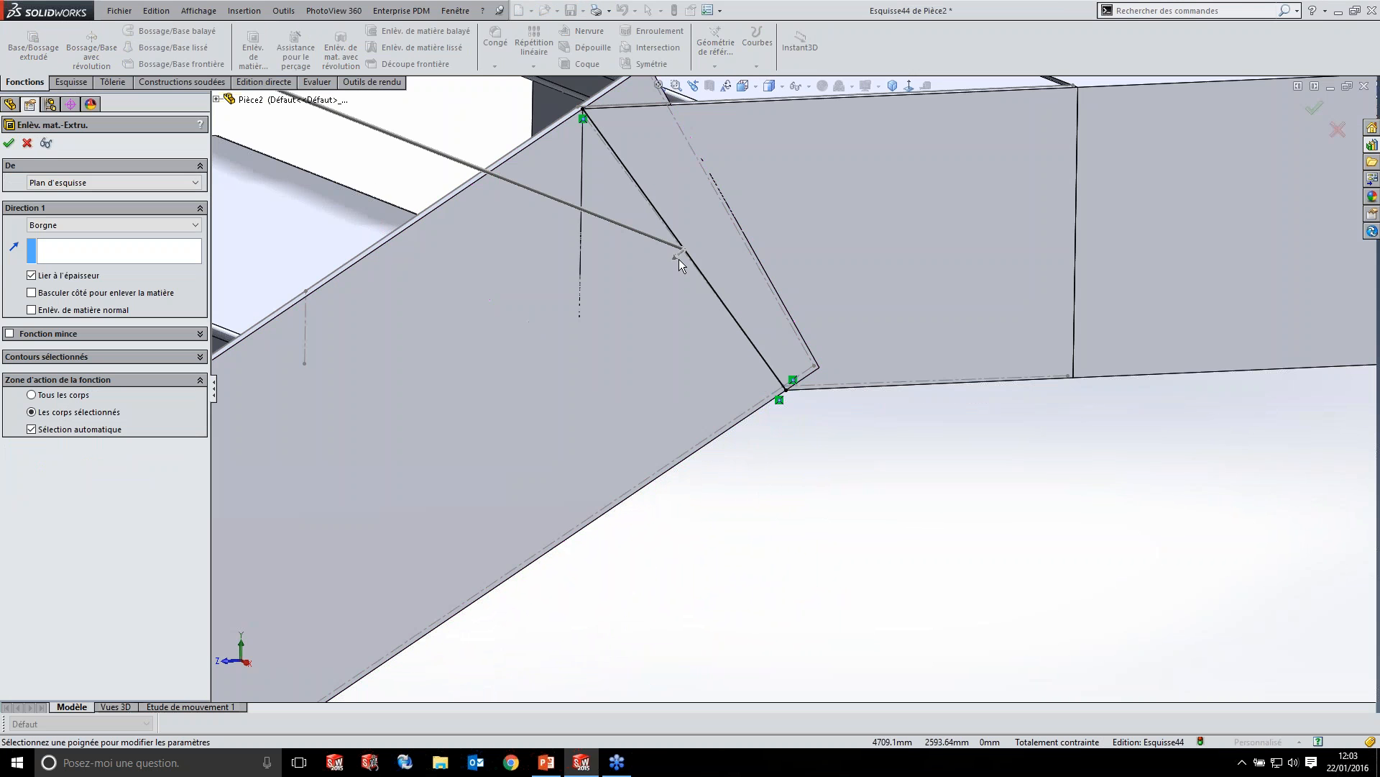
left_click(90, 225)
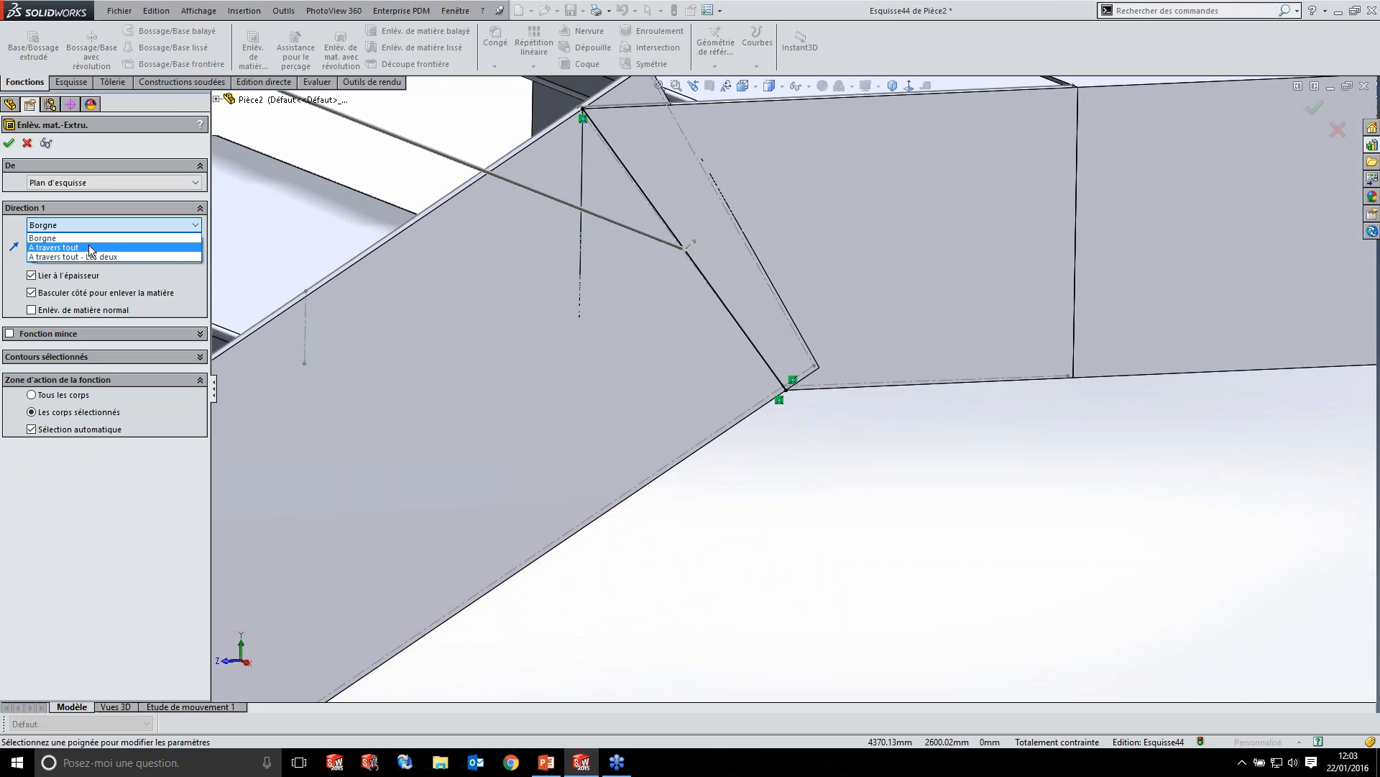
left_click(90, 248)
left_click(62, 518)
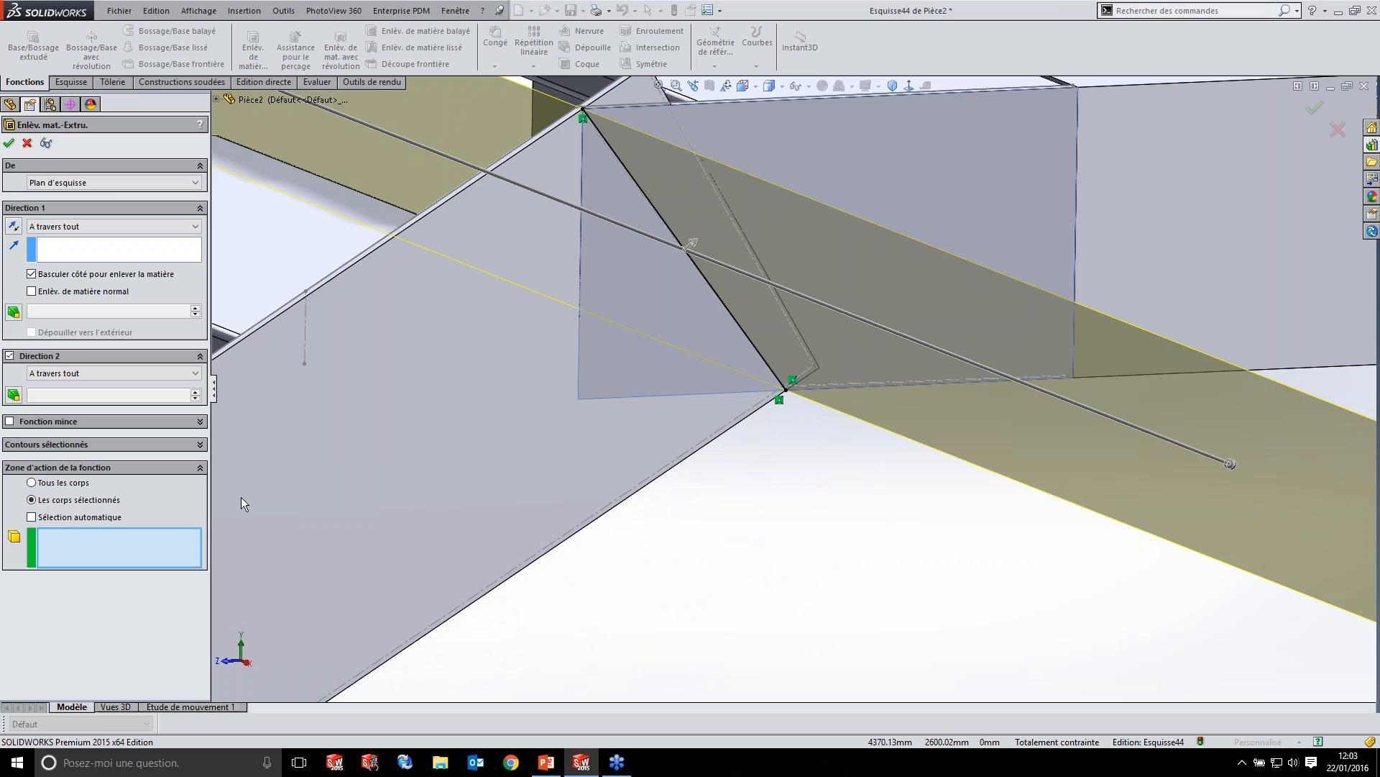
left_click(486, 431)
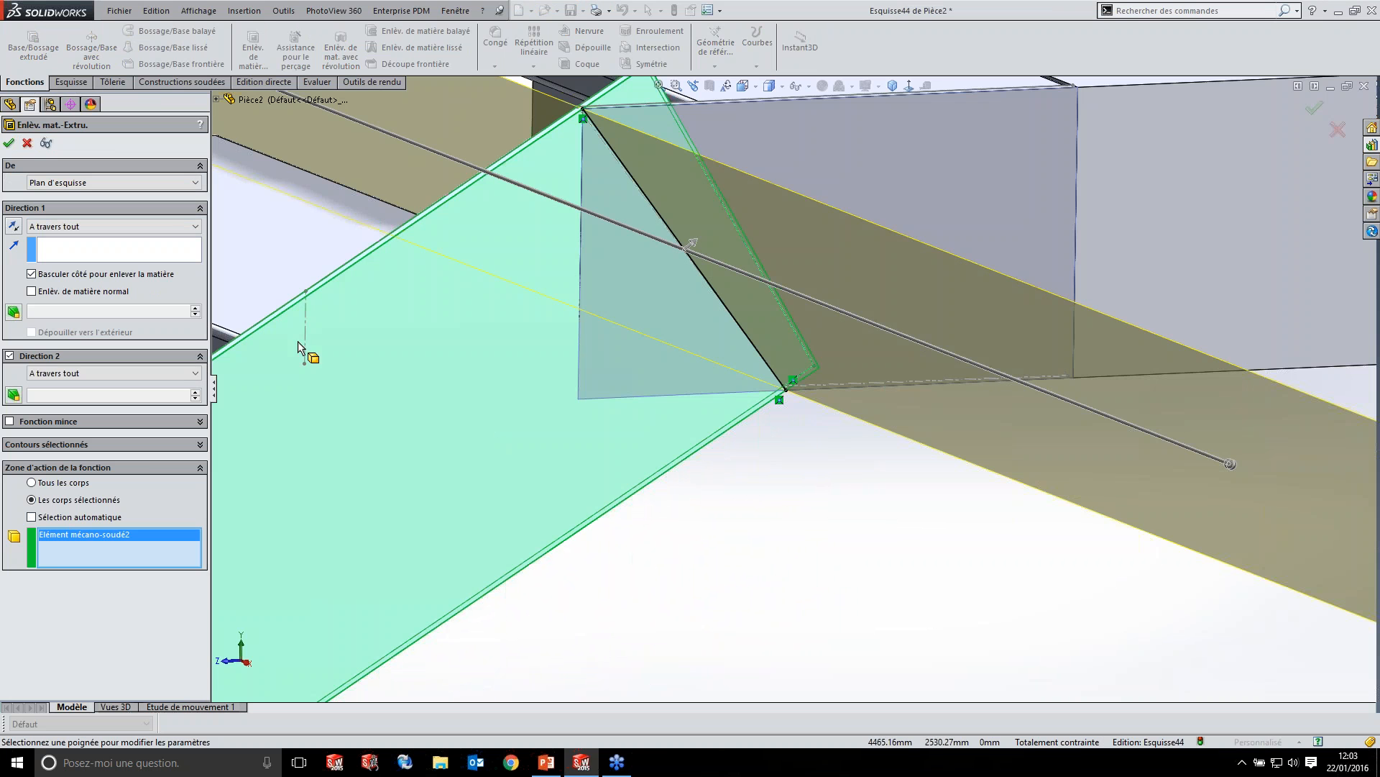
left_click(9, 144)
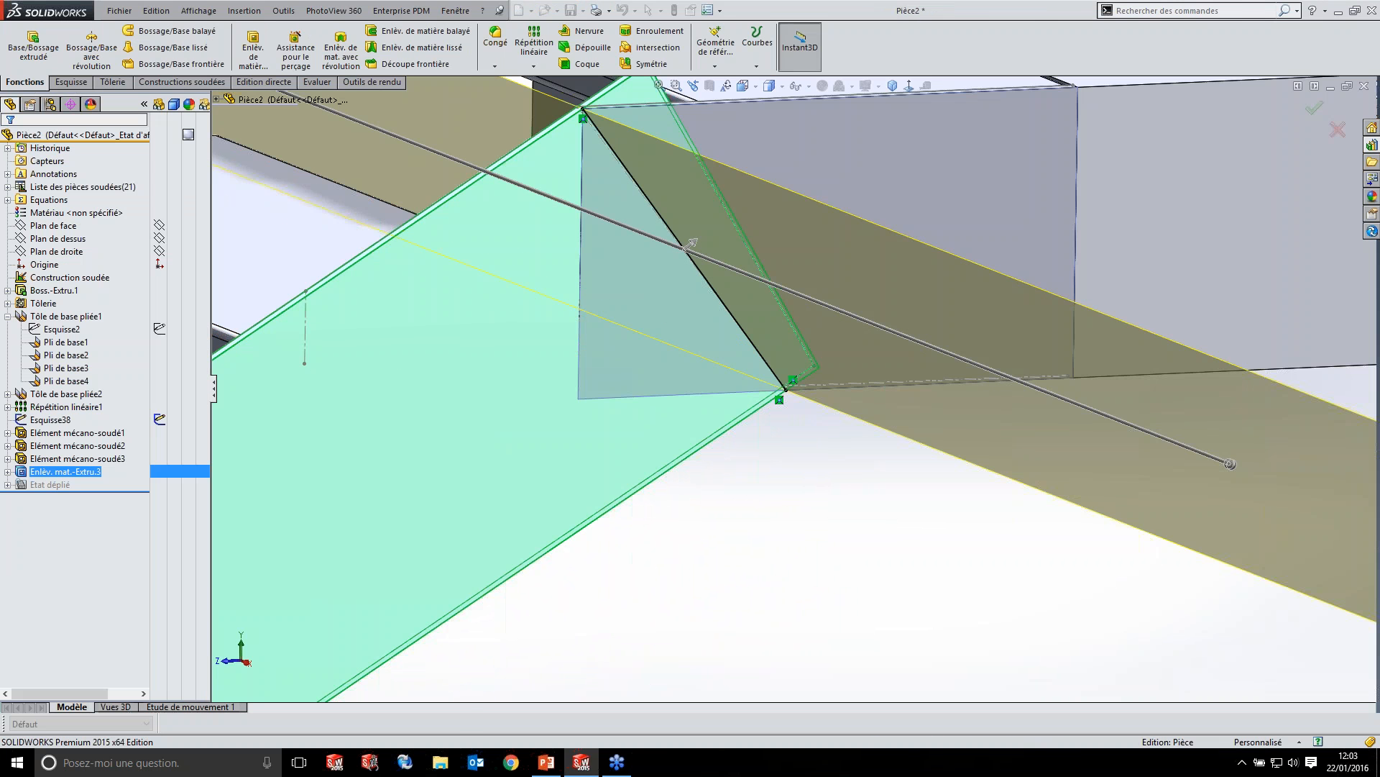
- Reuse the diagonal sketch for a second "A travers tout" extruded cut restricted to the horizontal flat at the landing
scroll(791, 330, "up", 3)
scroll(815, 339, "down", 2)
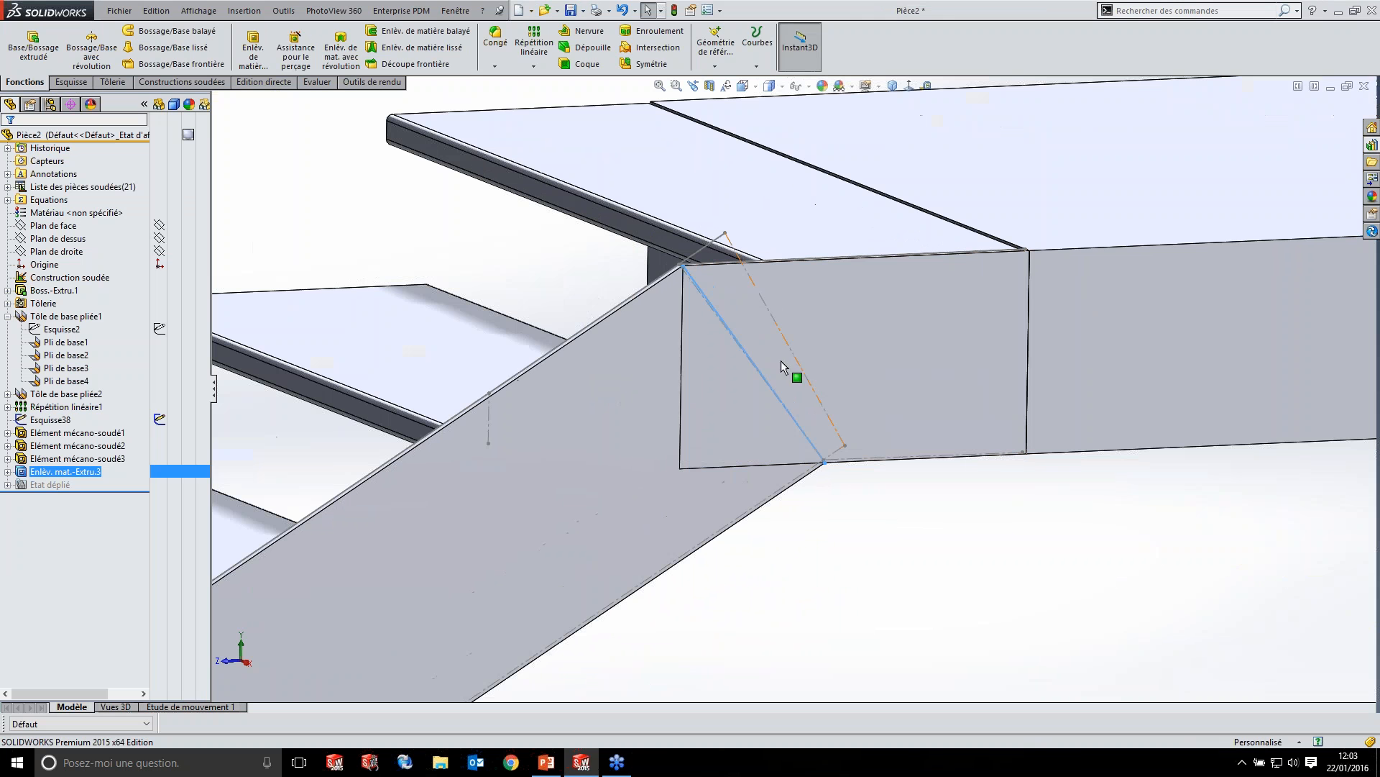
left_click(7, 472)
left_click(63, 484)
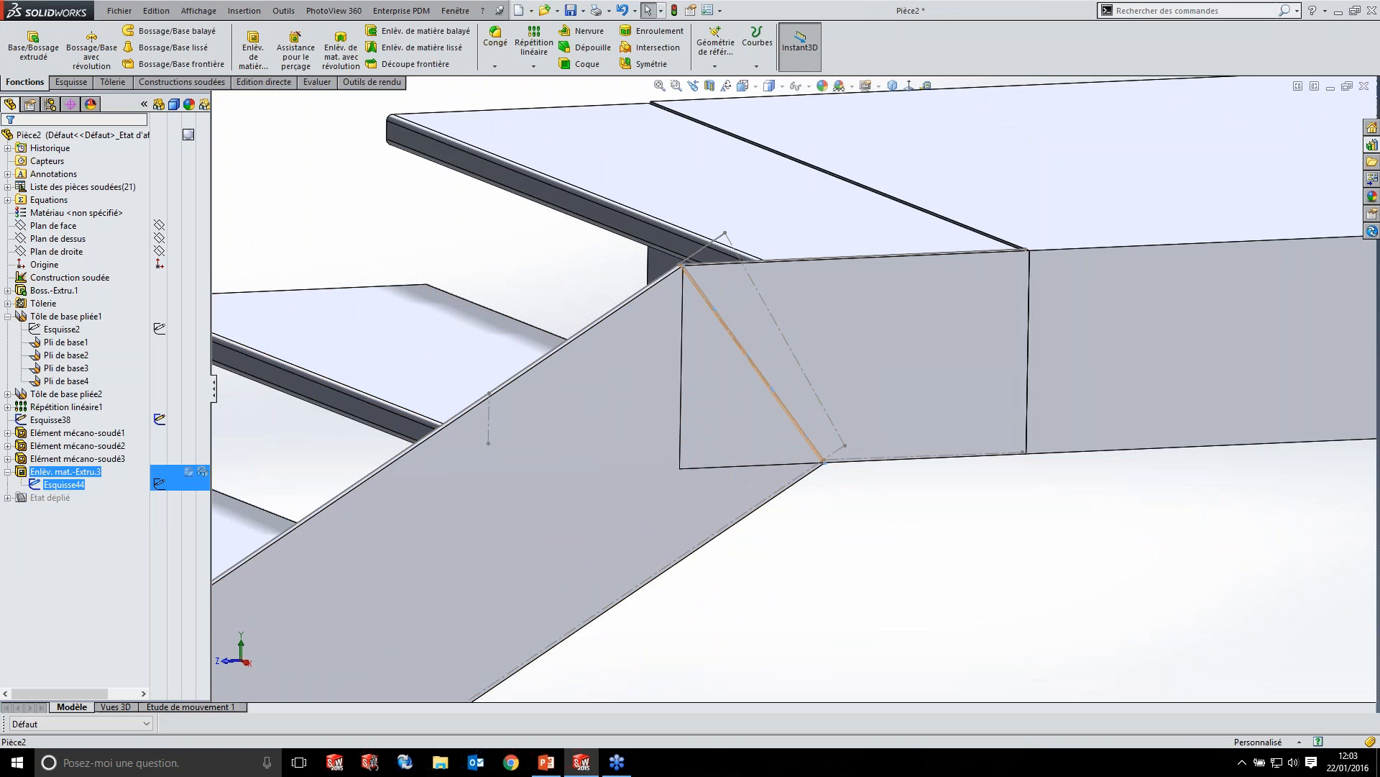
left_click(253, 44)
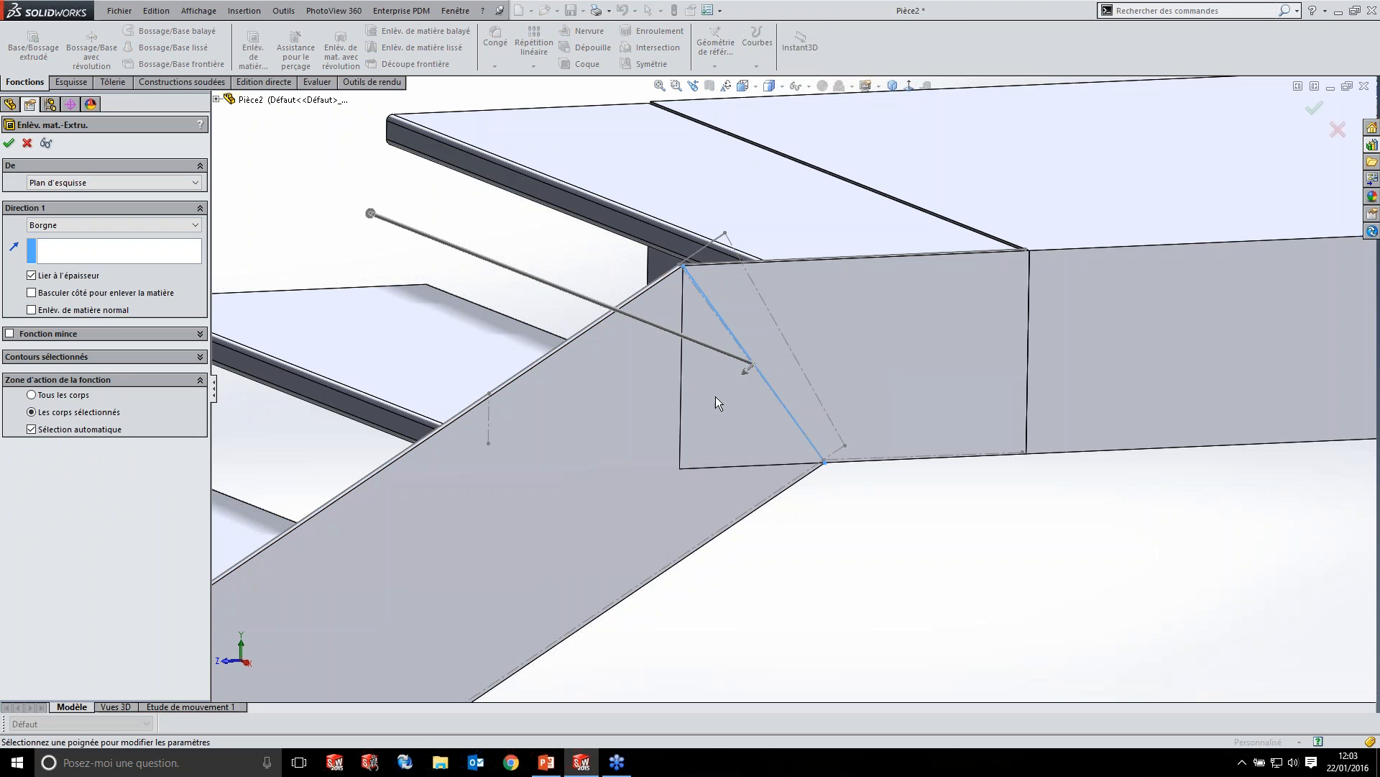
left_click(100, 227)
left_click(92, 244)
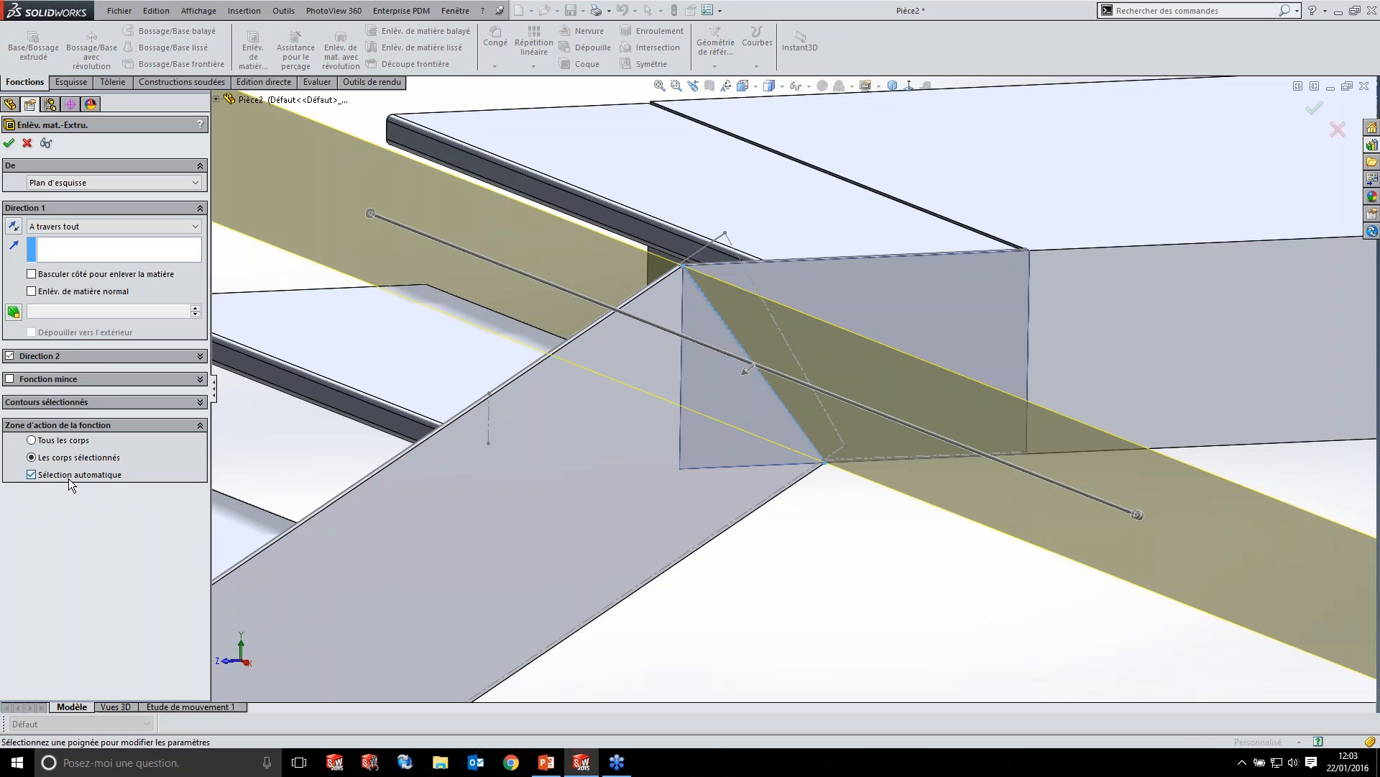
left_click(68, 476)
left_click(818, 277)
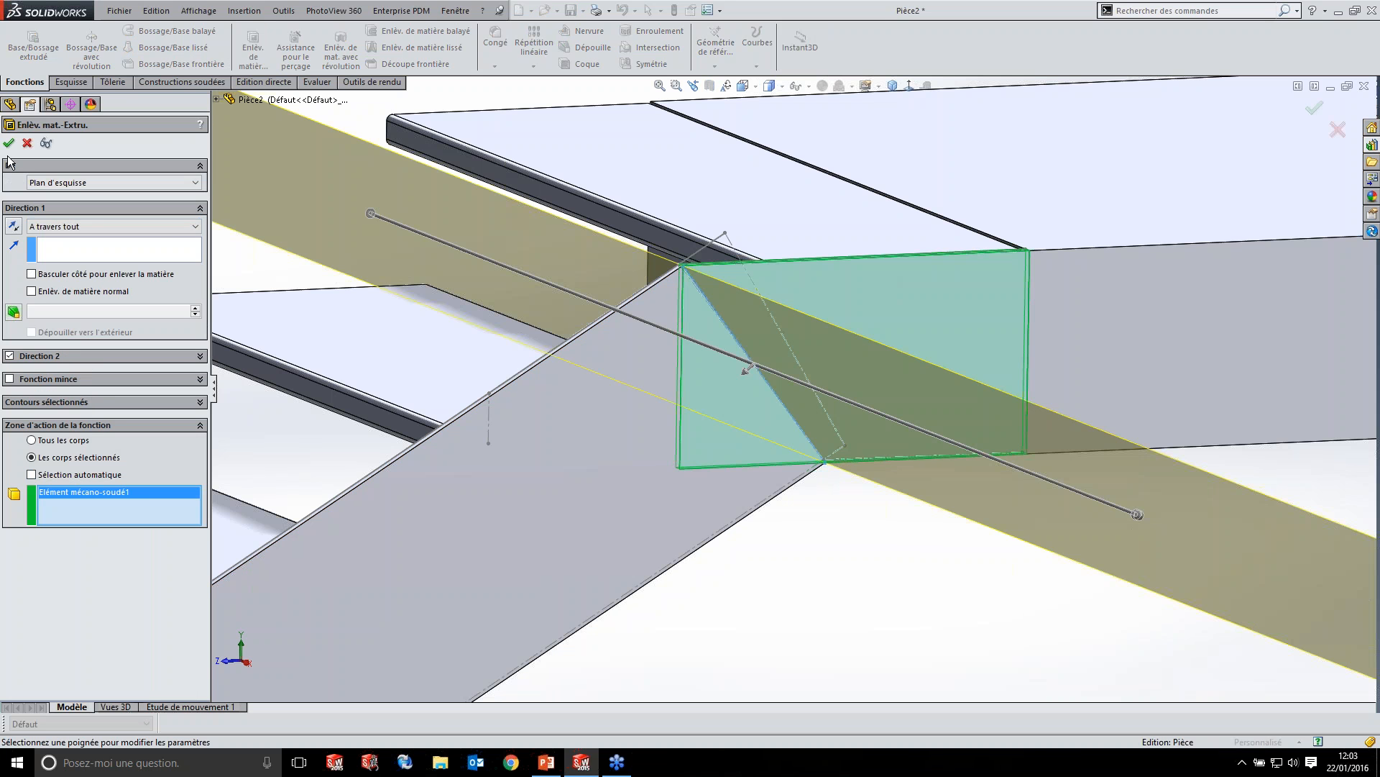
key("Return")
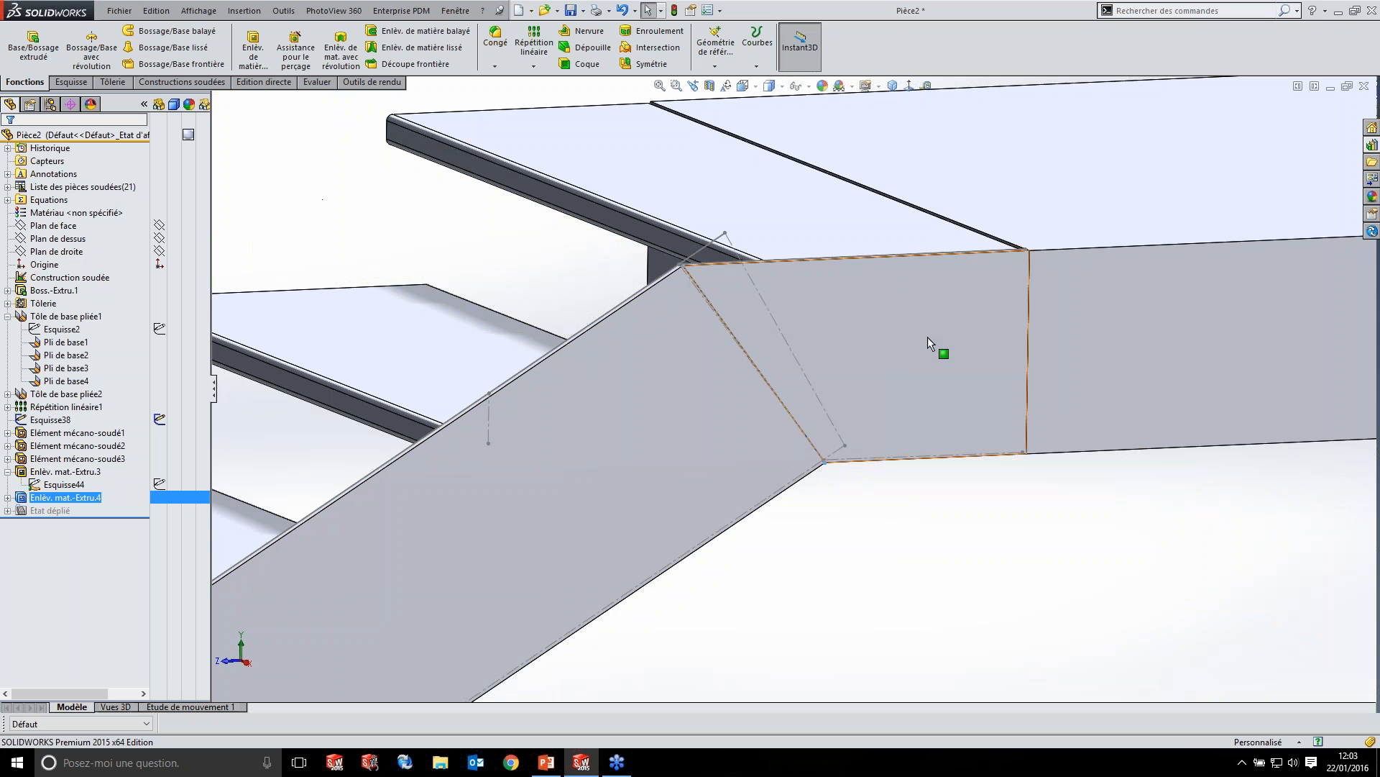
- In the stringer's path sketch, free the lower end of the vertical line at the stair's foot and raise it about 27 mm above the slab
scroll(786, 585, "up", 10)
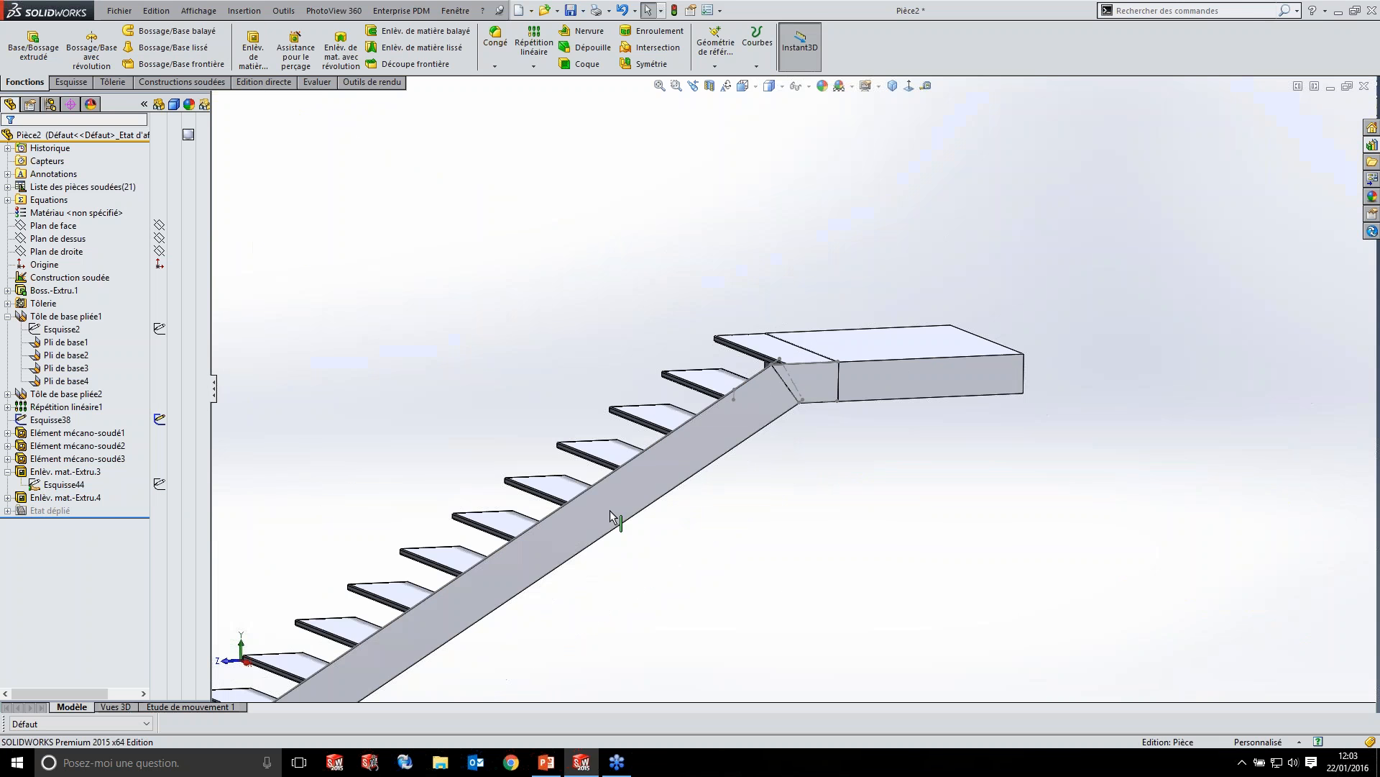
scroll(616, 518, "down", 8)
scroll(632, 477, "down", 5)
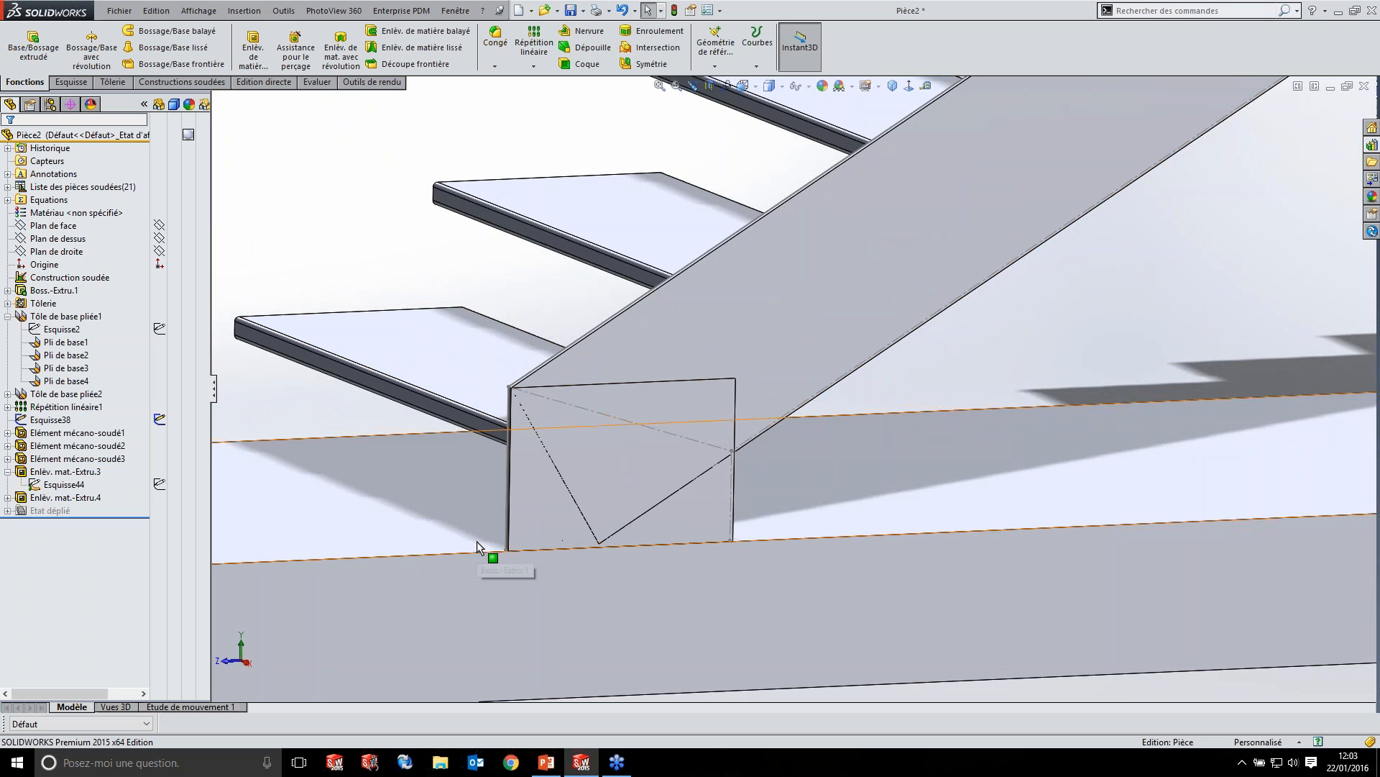
left_click(56, 422)
right_click(56, 425)
left_click(66, 391)
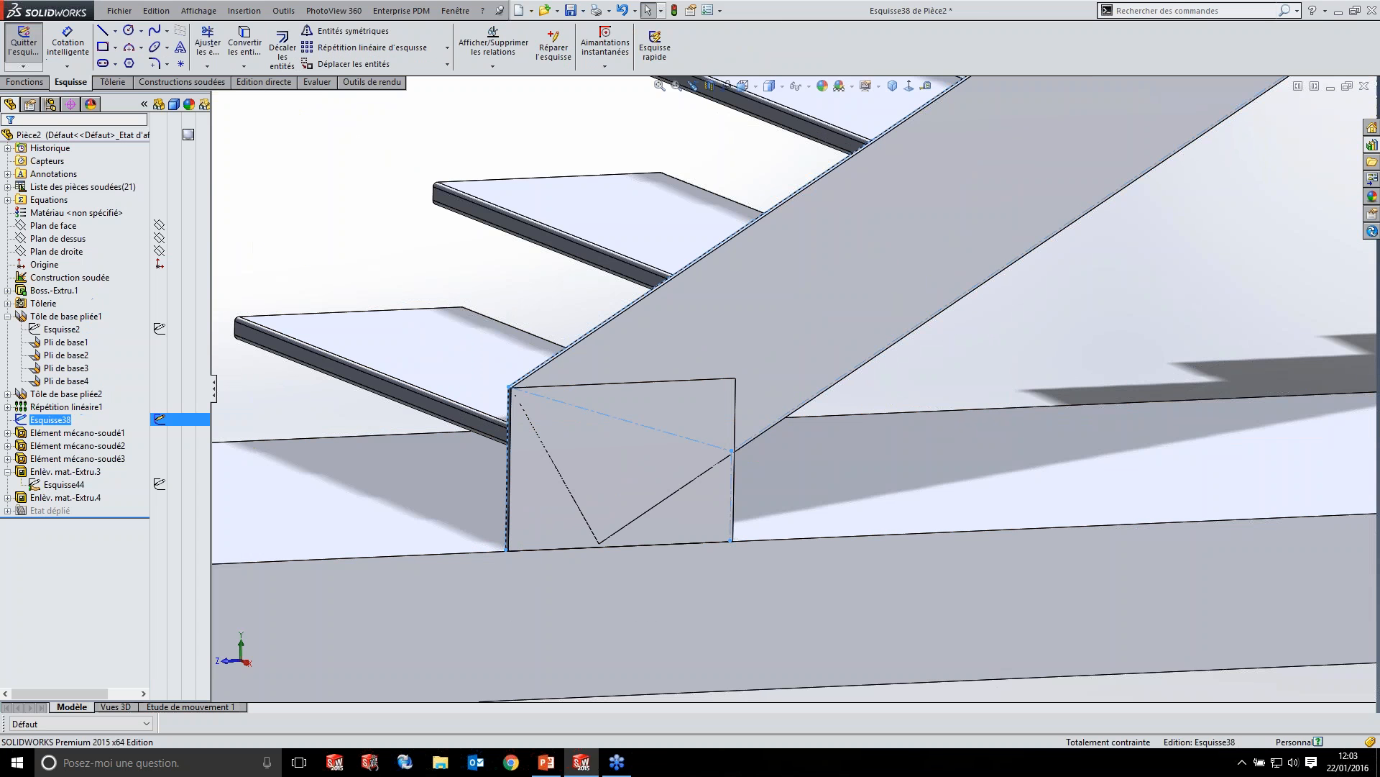
left_click(514, 516)
key("Delete")
left_click_drag(513, 526, 513, 496)
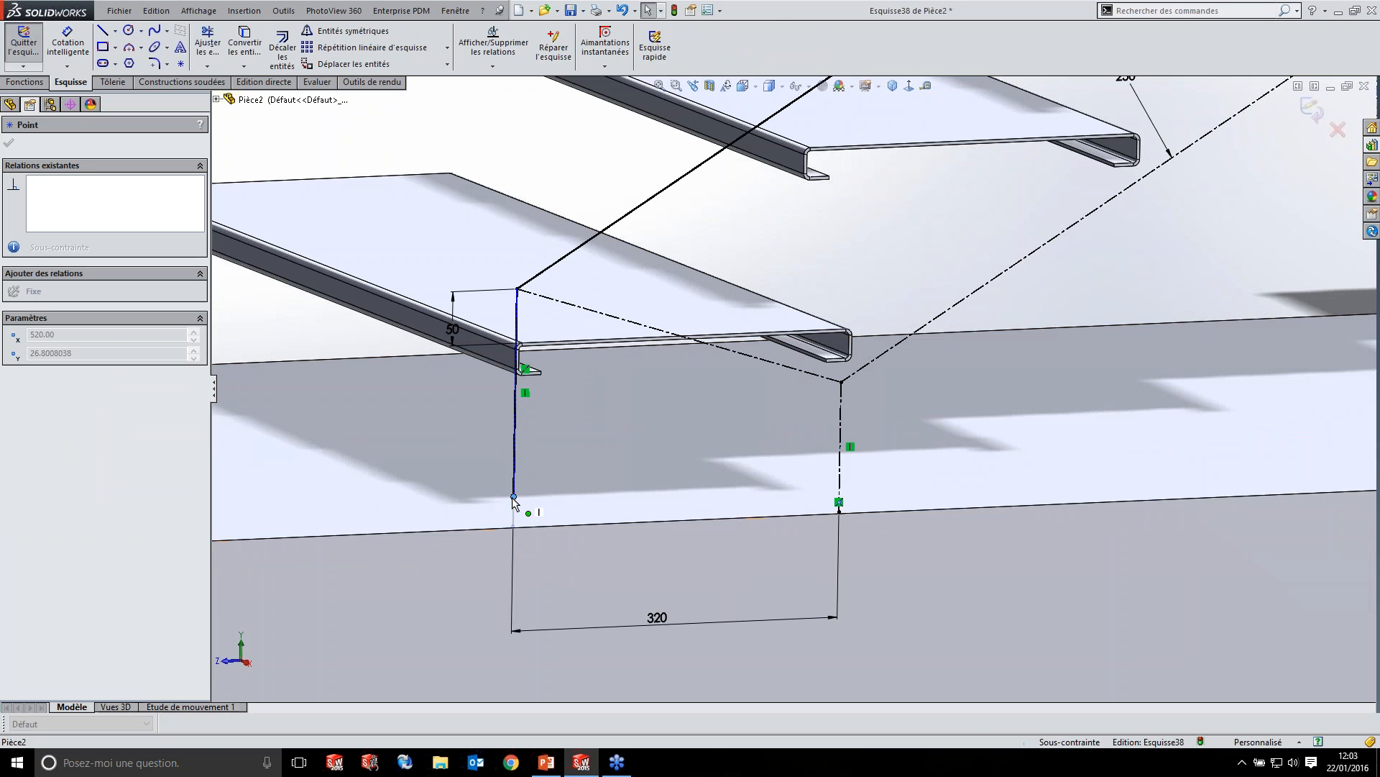
- Sketch a vertical construction line from the path's lower end to the slab's edge and dimension its length at 10 mm
left_click(116, 31)
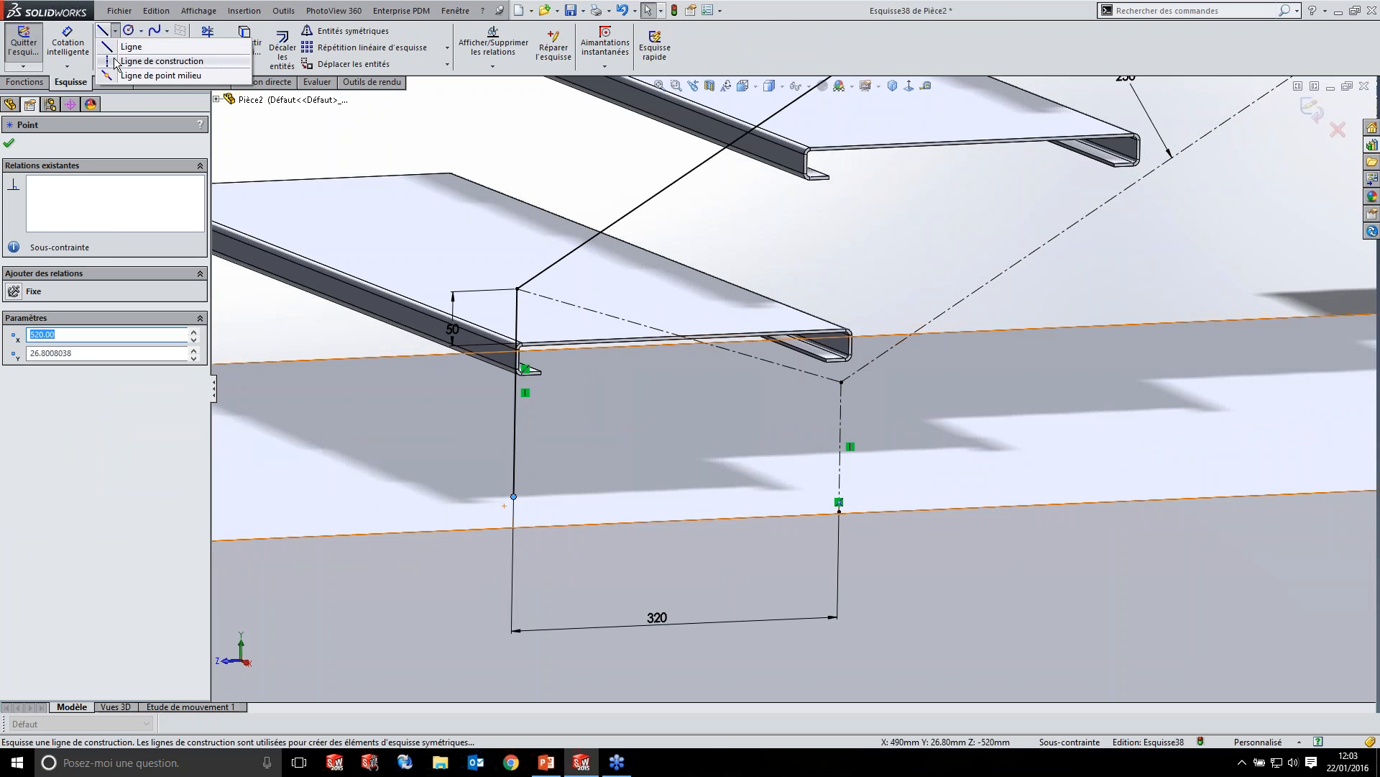
left_click(137, 52)
left_click(515, 497)
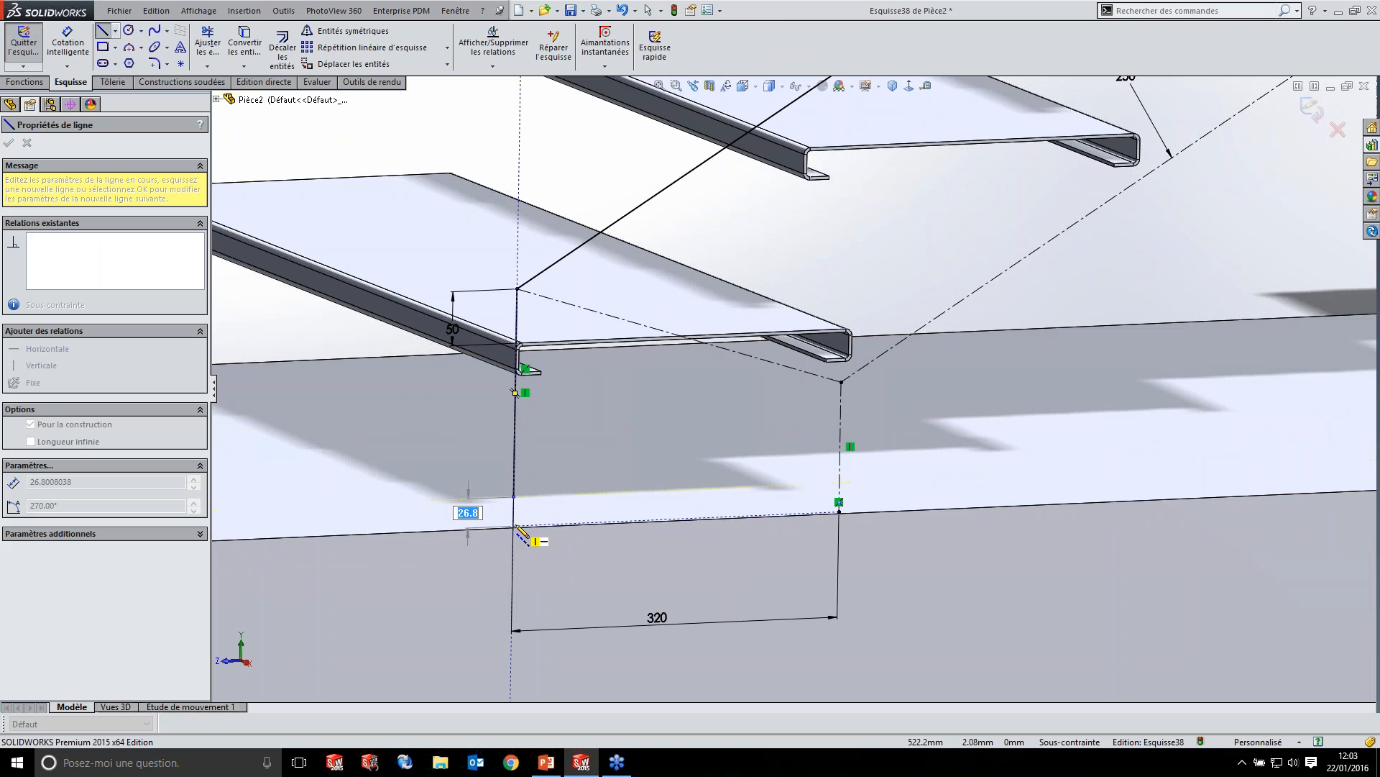
left_click(513, 527)
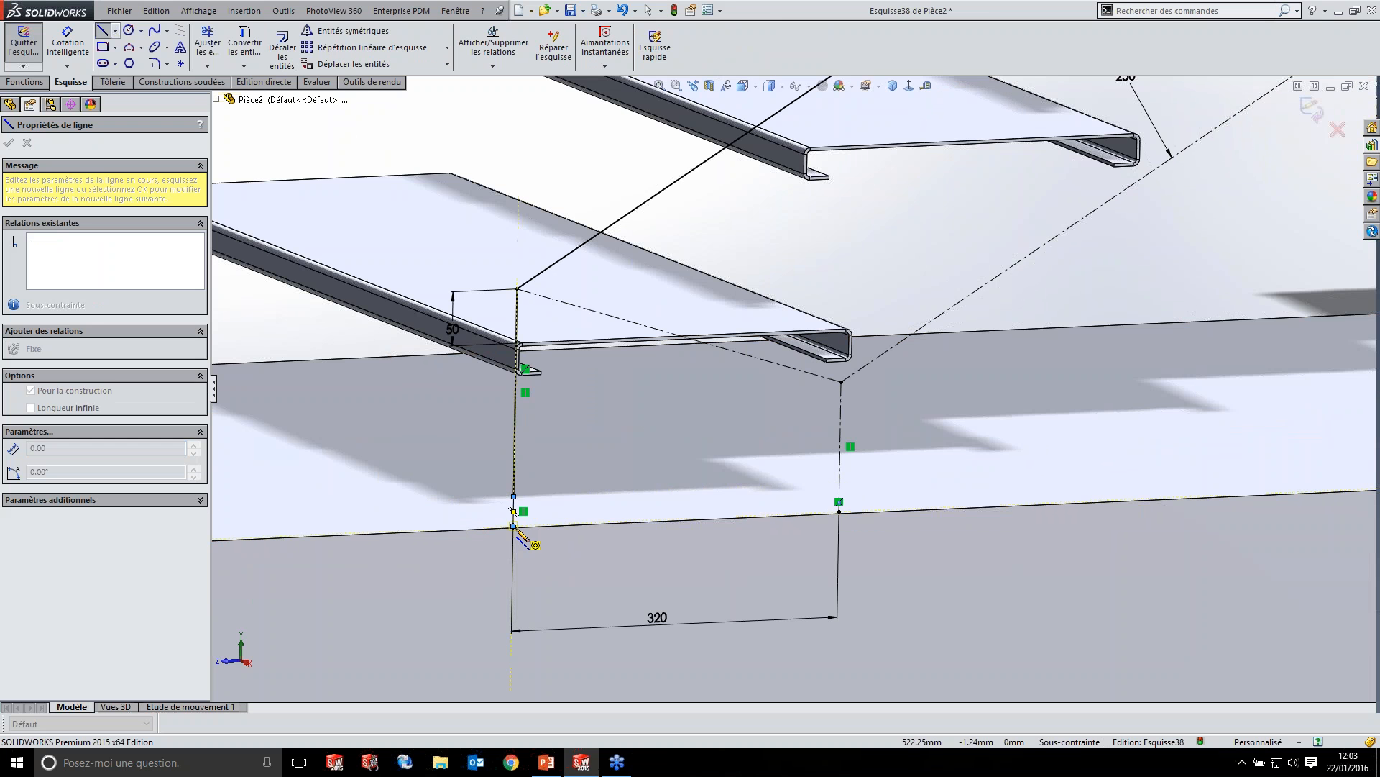
key("Escape")
left_click(68, 44)
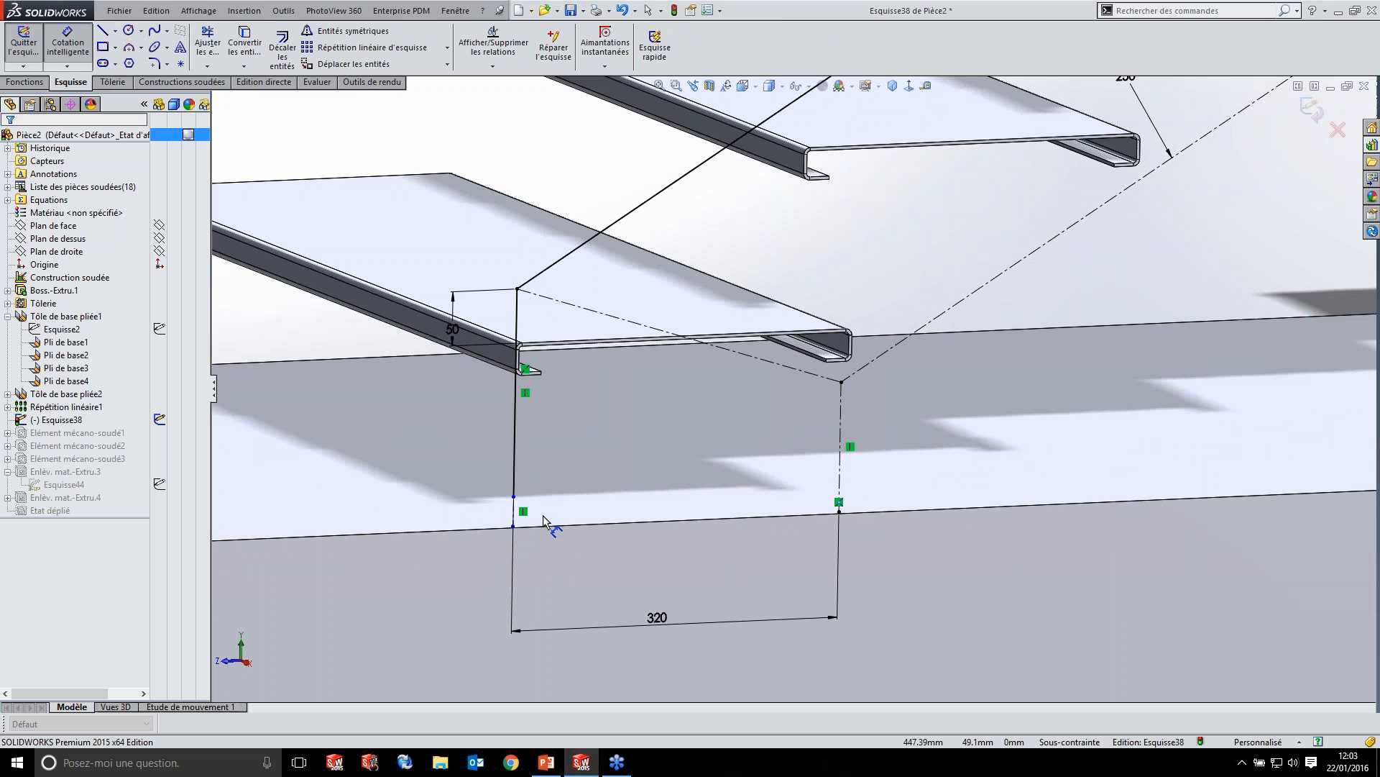
scroll(385, 464, "down", 5)
left_click(703, 586)
left_click(647, 588)
type("10")
key("Return")
key("Escape")
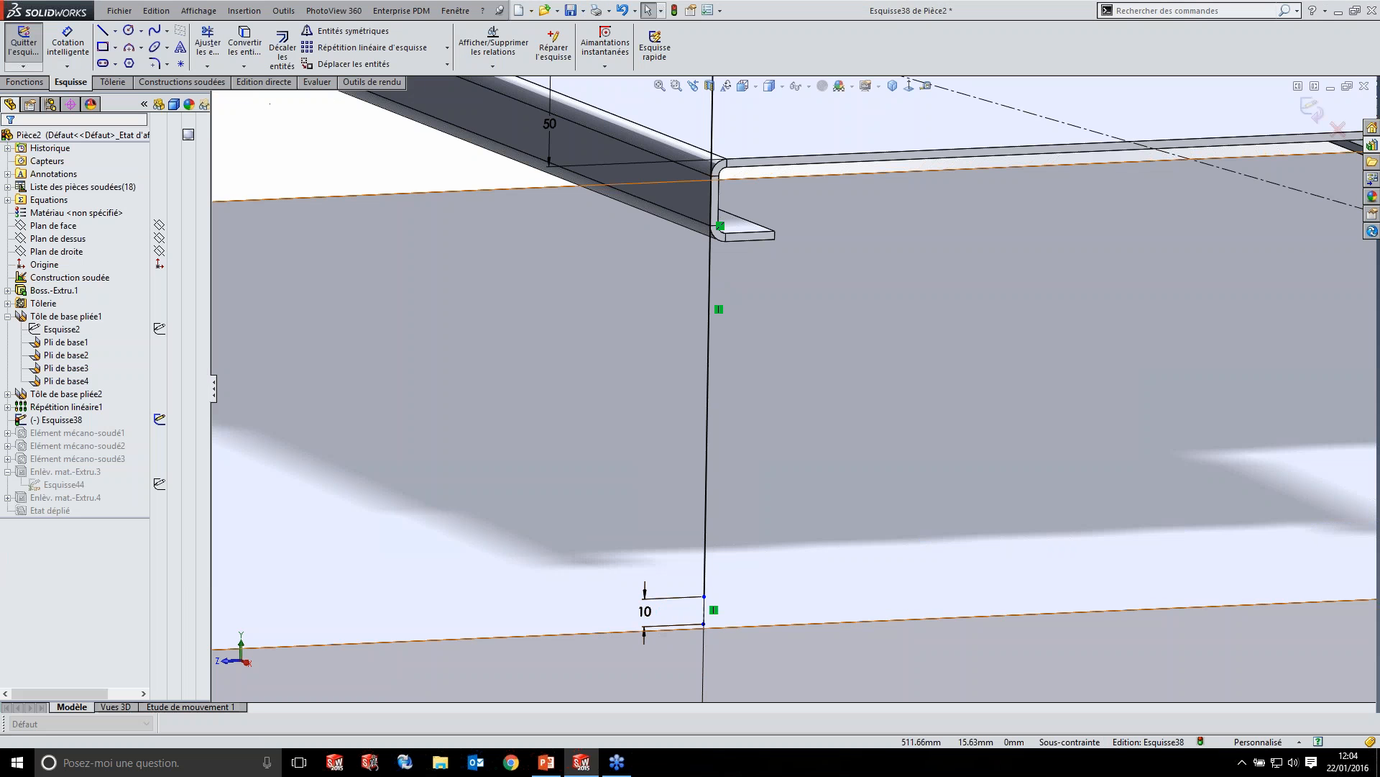
- Try to attach the construction line's lower endpoint to the slab's top edge with a "Point de rencontre" relation
scroll(726, 633, "down", 3)
left_click(688, 557)
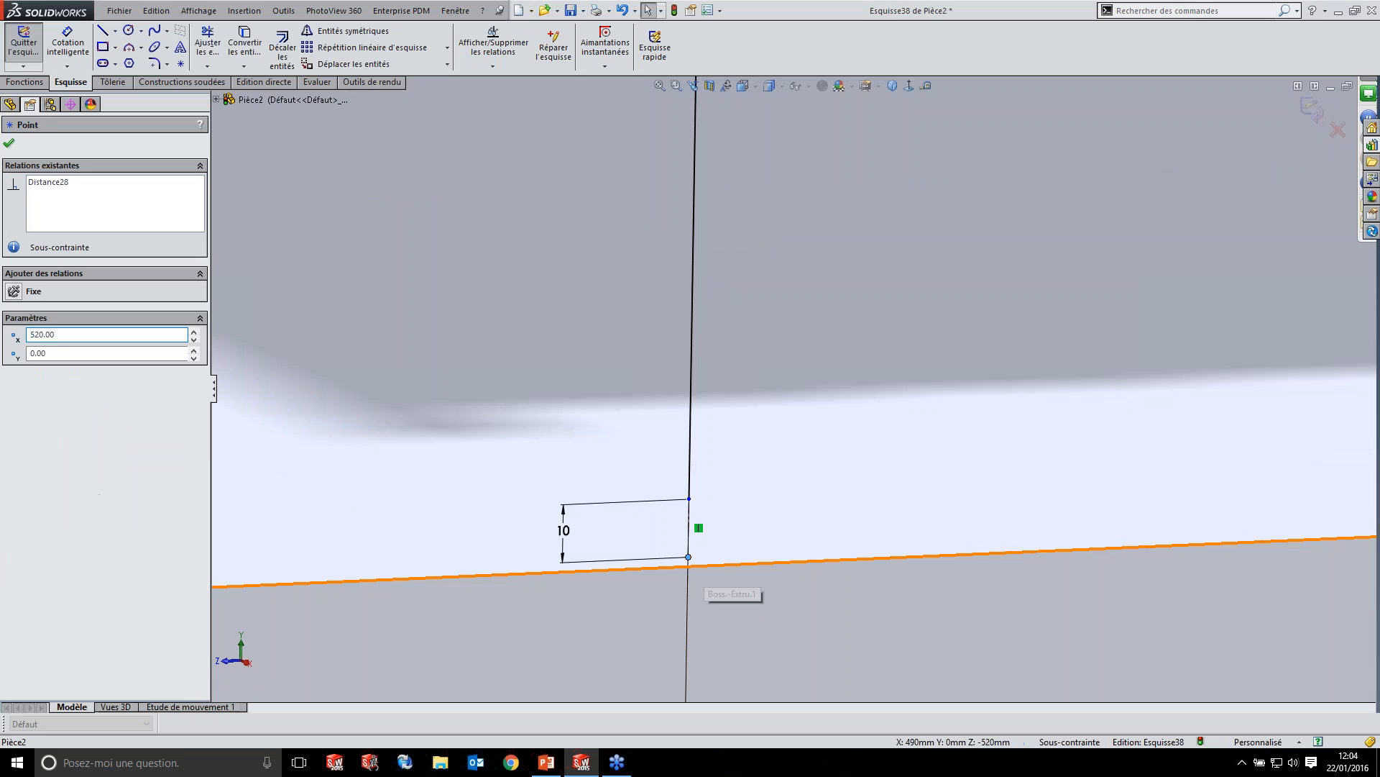
left_click(705, 566, "ctrl")
left_click(12, 409)
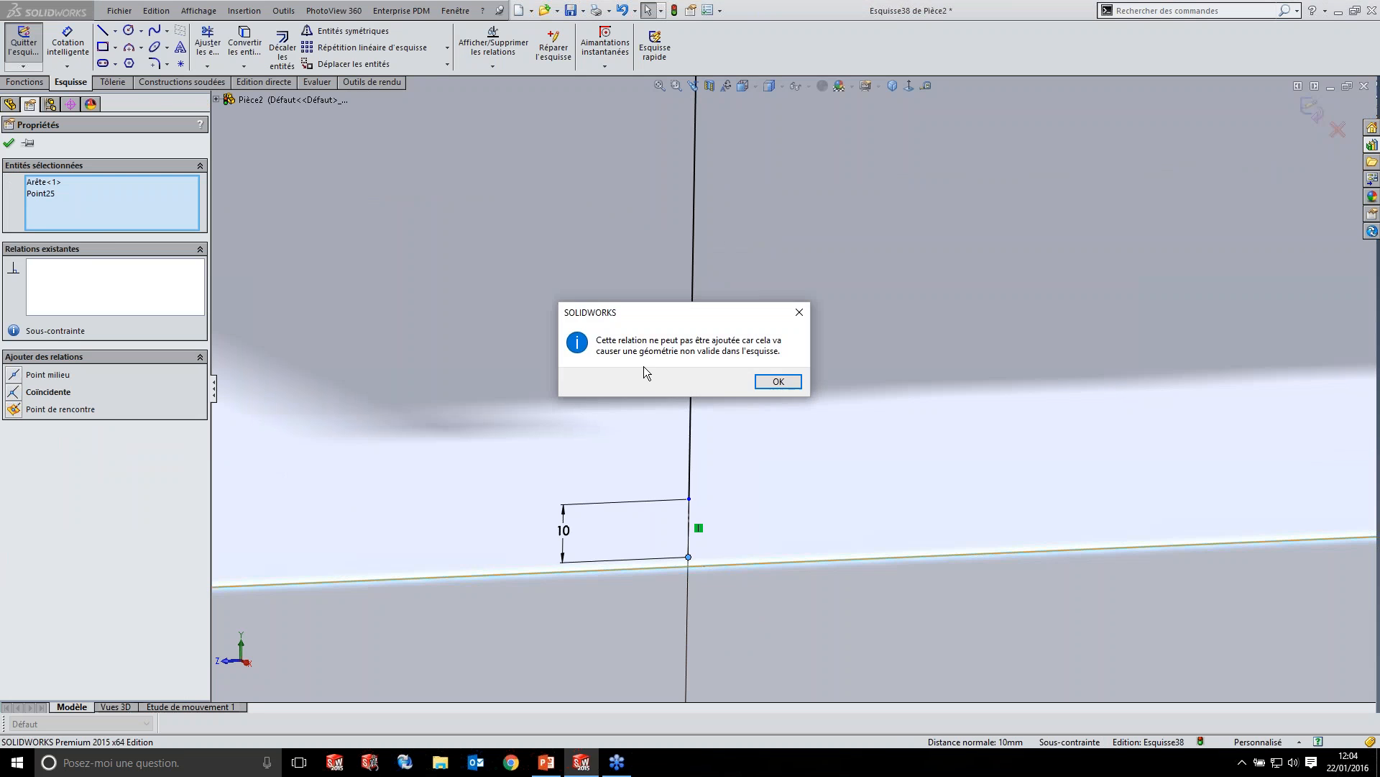
key("Return")
- Make the 10 mm construction line collinear with the path's vertical line and shift its lower end slightly below the slab's edge
left_click(689, 514)
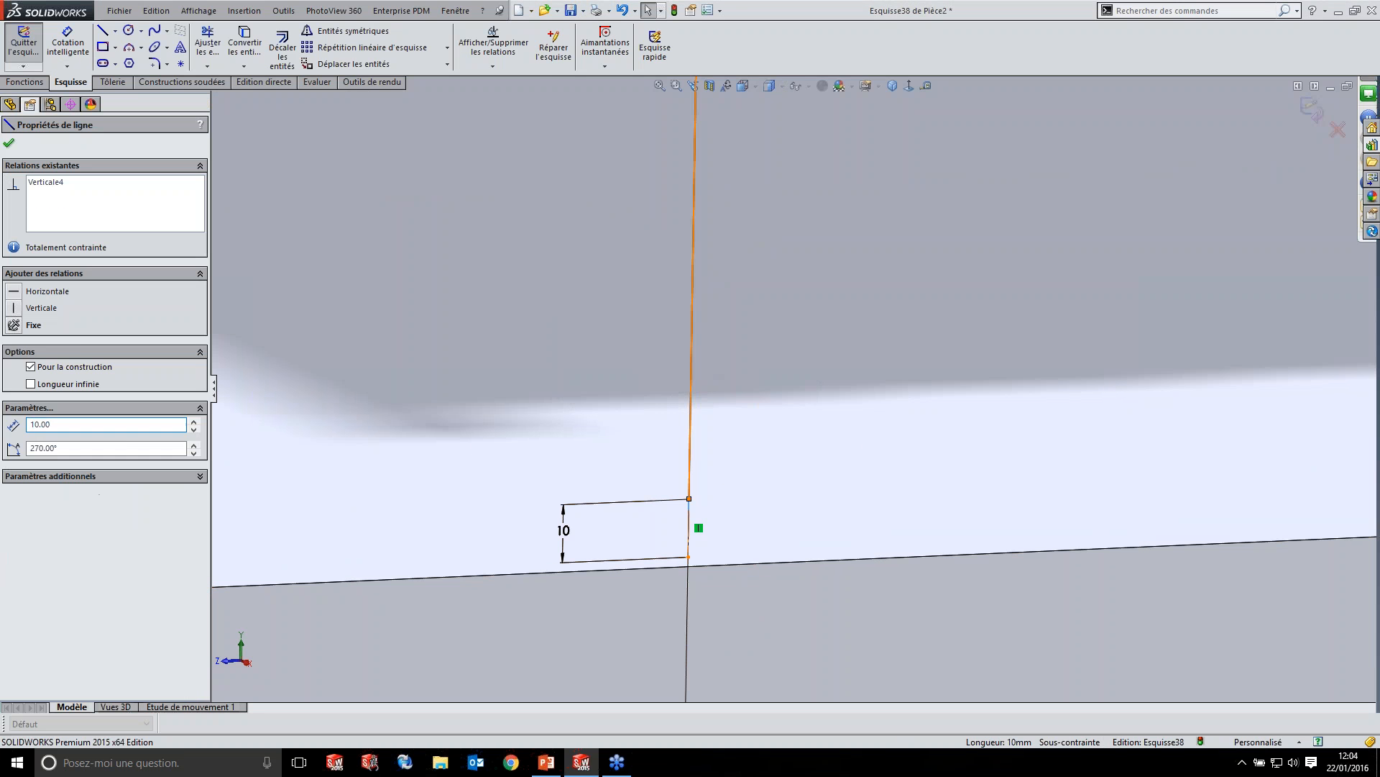
left_click(690, 463, "ctrl")
key("Escape")
scroll(797, 492, "up", 3)
left_click(746, 516)
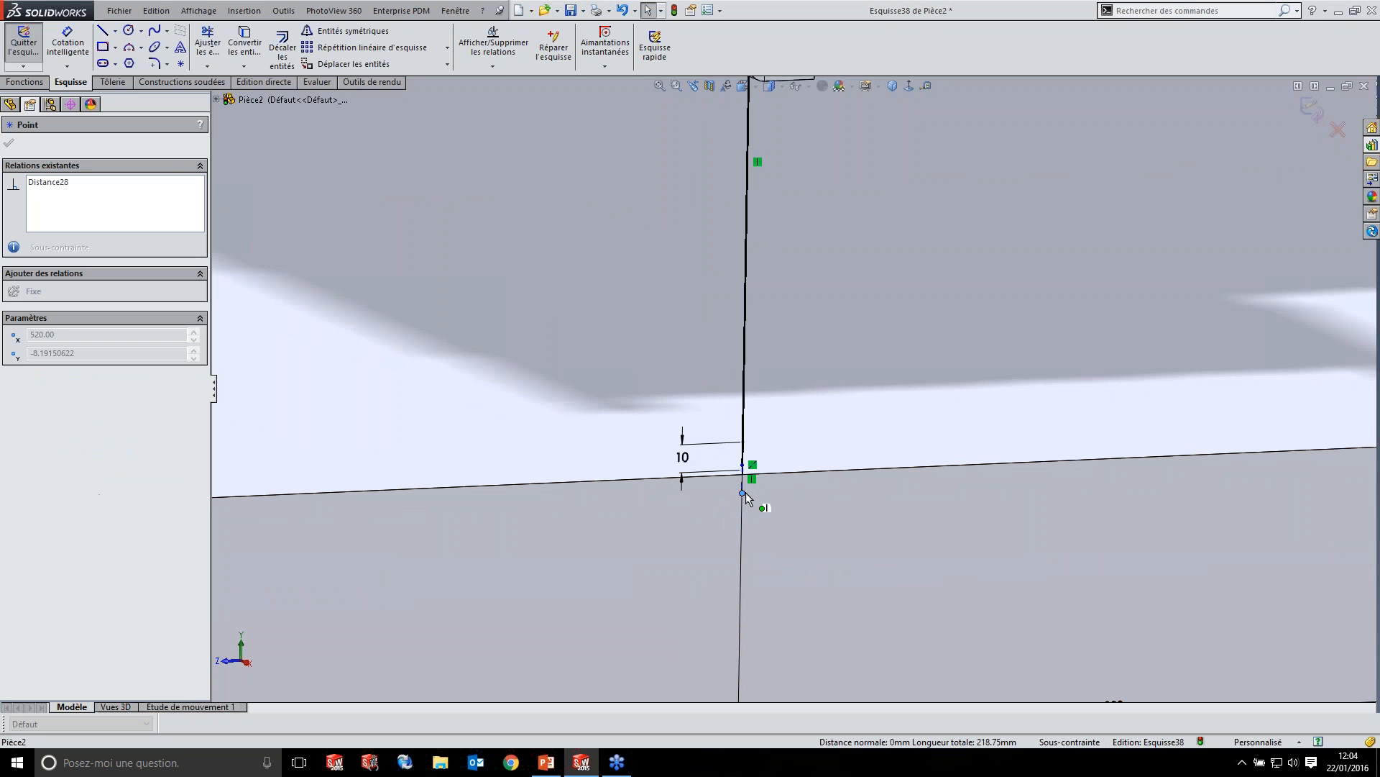
- Make the construction line's lower endpoint coincident with the slab's top edge and finish editing the path sketch
scroll(743, 481, "up", 3)
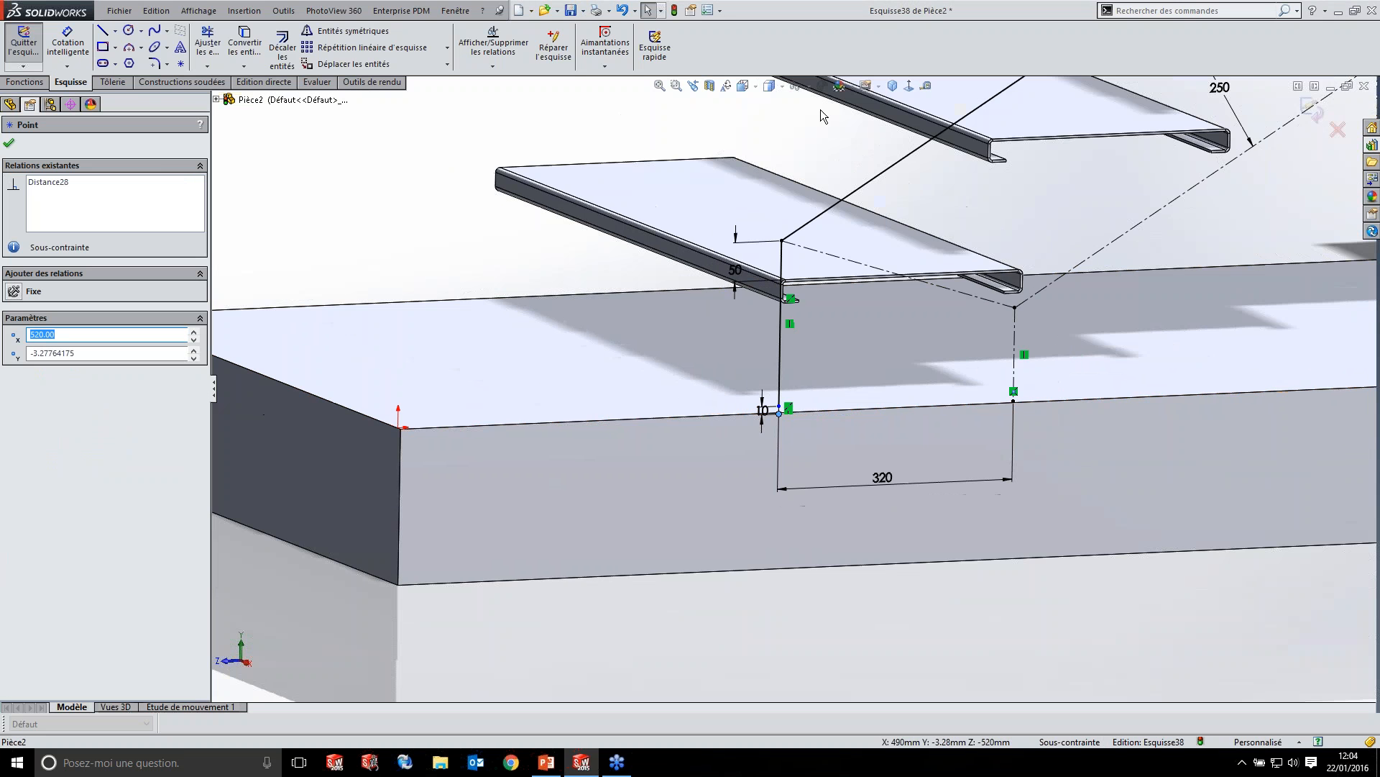
left_click(910, 85)
scroll(489, 546, "down", 6)
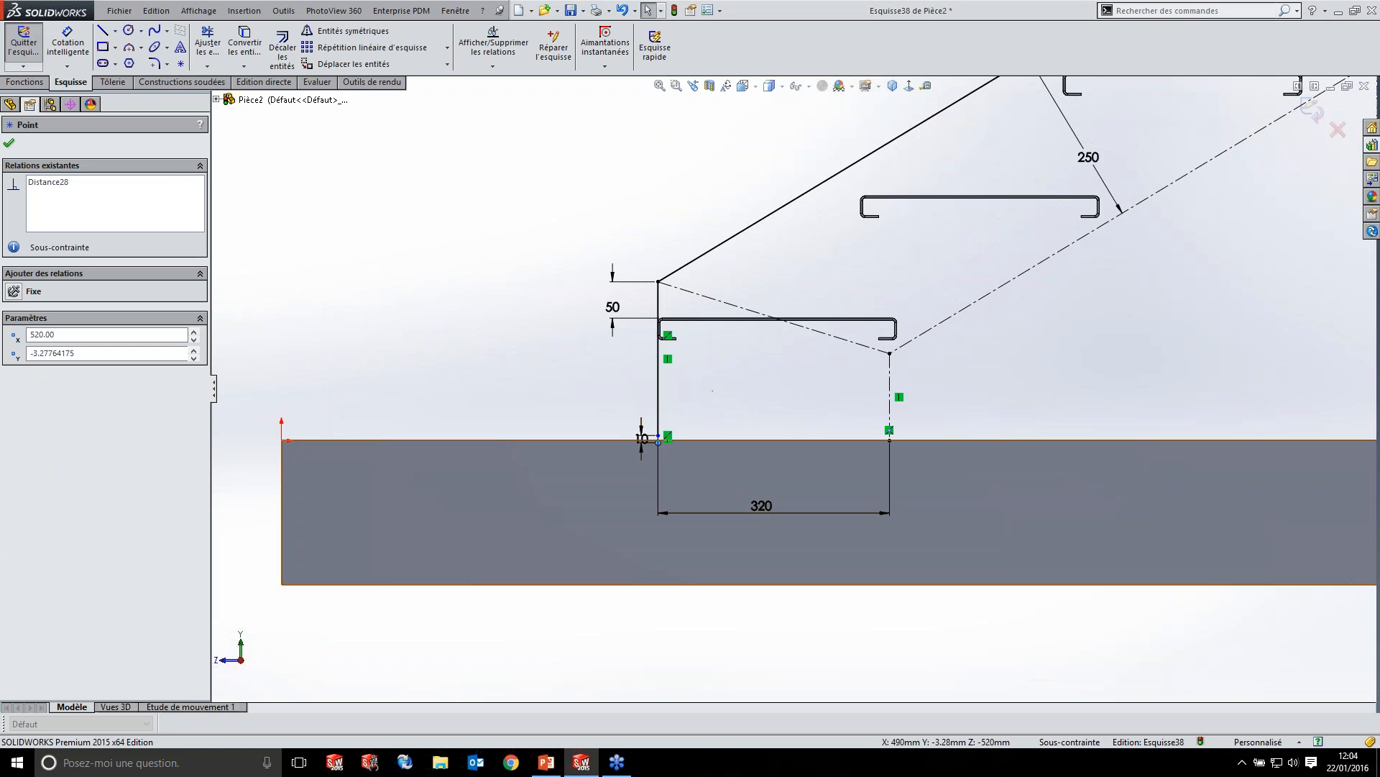
left_click(688, 440, "ctrl")
left_click(49, 392)
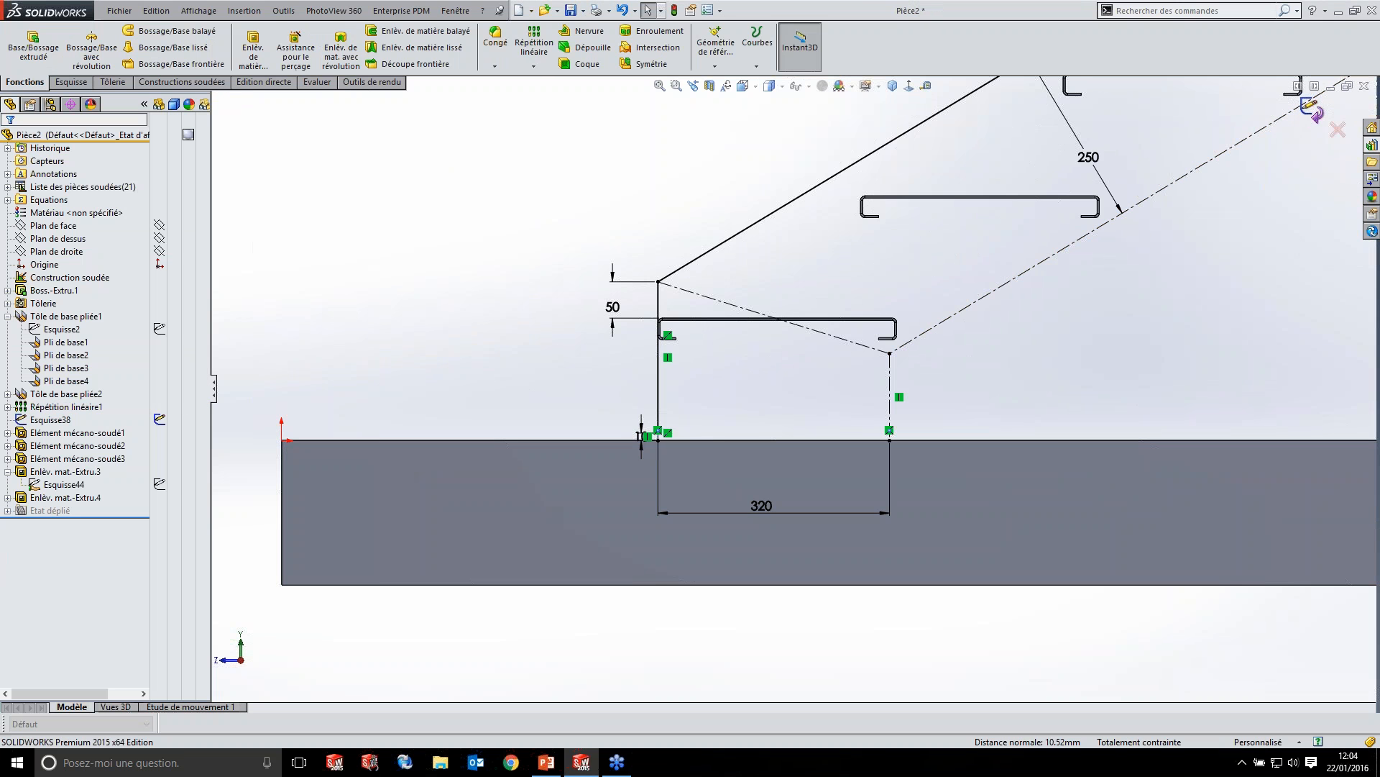
left_click(1312, 111)
- On the foot flat's side face, sketch a diagonal line from its upper outer corner to the joint's lower intersection under the sloped stringer
scroll(728, 430, "down", 4)
scroll(819, 448, "up", 8)
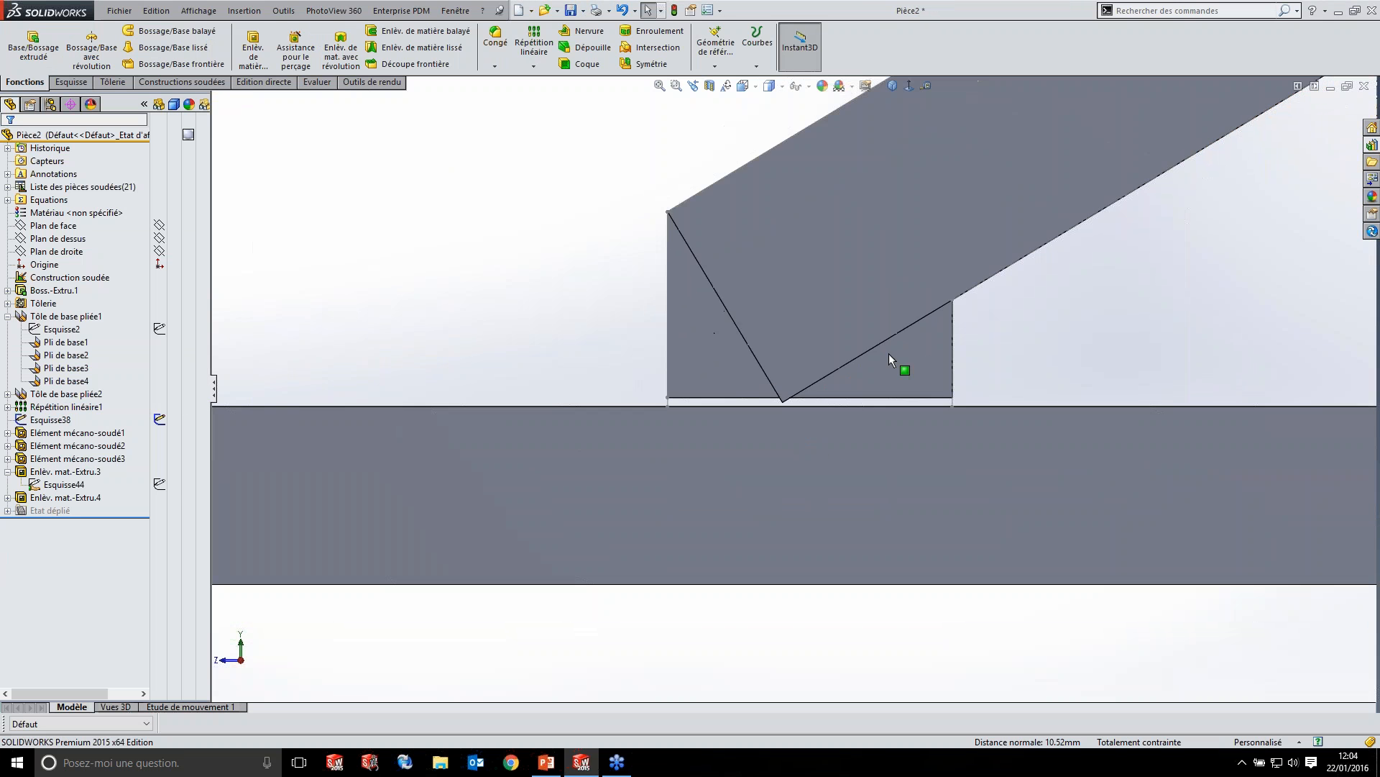
scroll(869, 342, "down", 4)
scroll(722, 433, "down", 3)
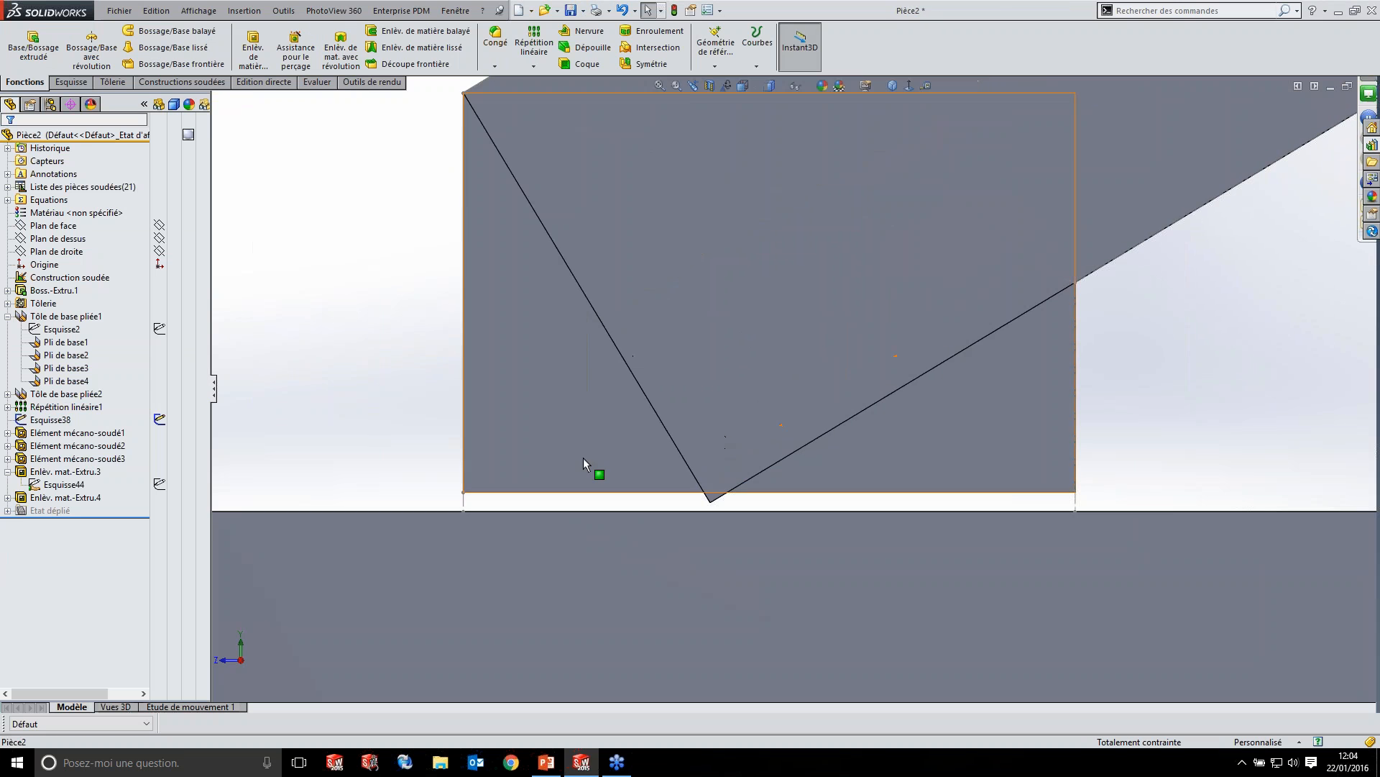
left_click(584, 457)
left_click(640, 412)
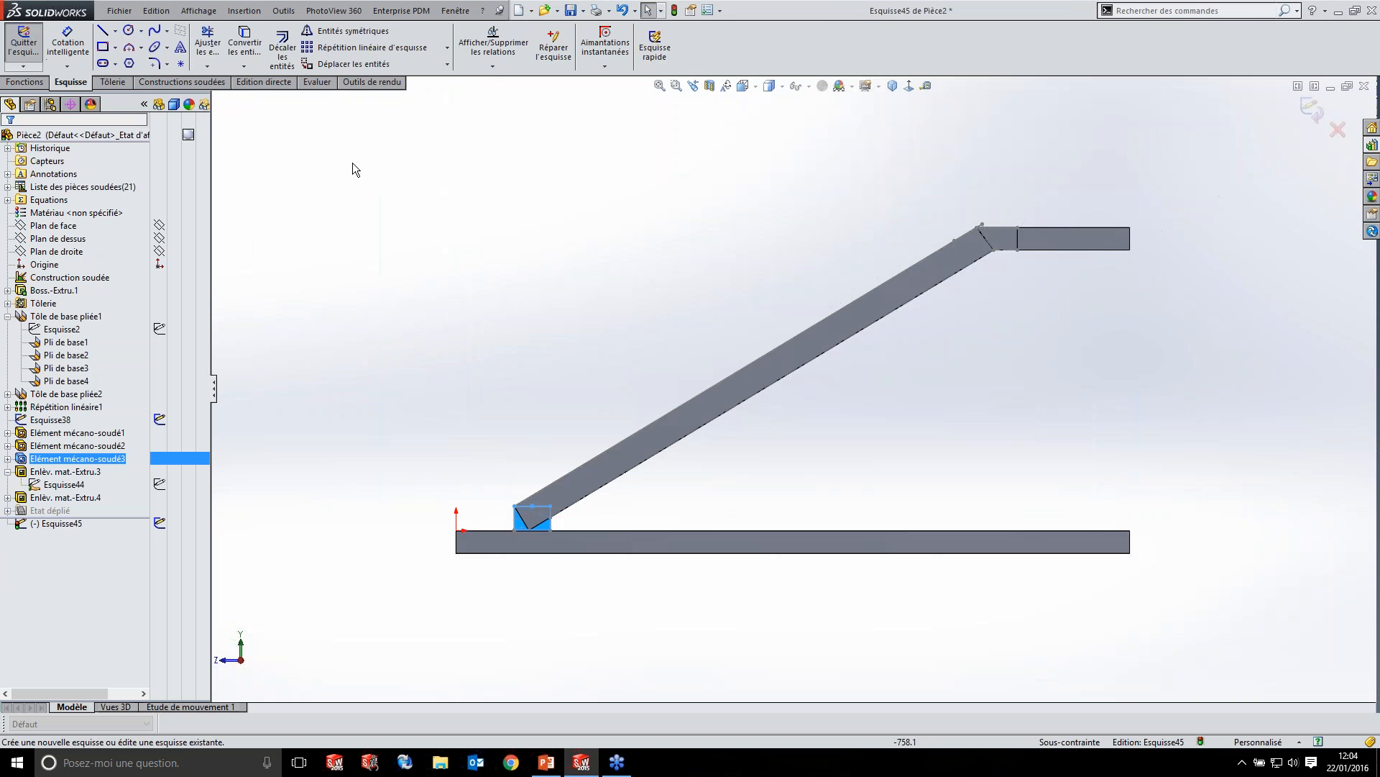
left_click(104, 31)
scroll(602, 533, "down", 8)
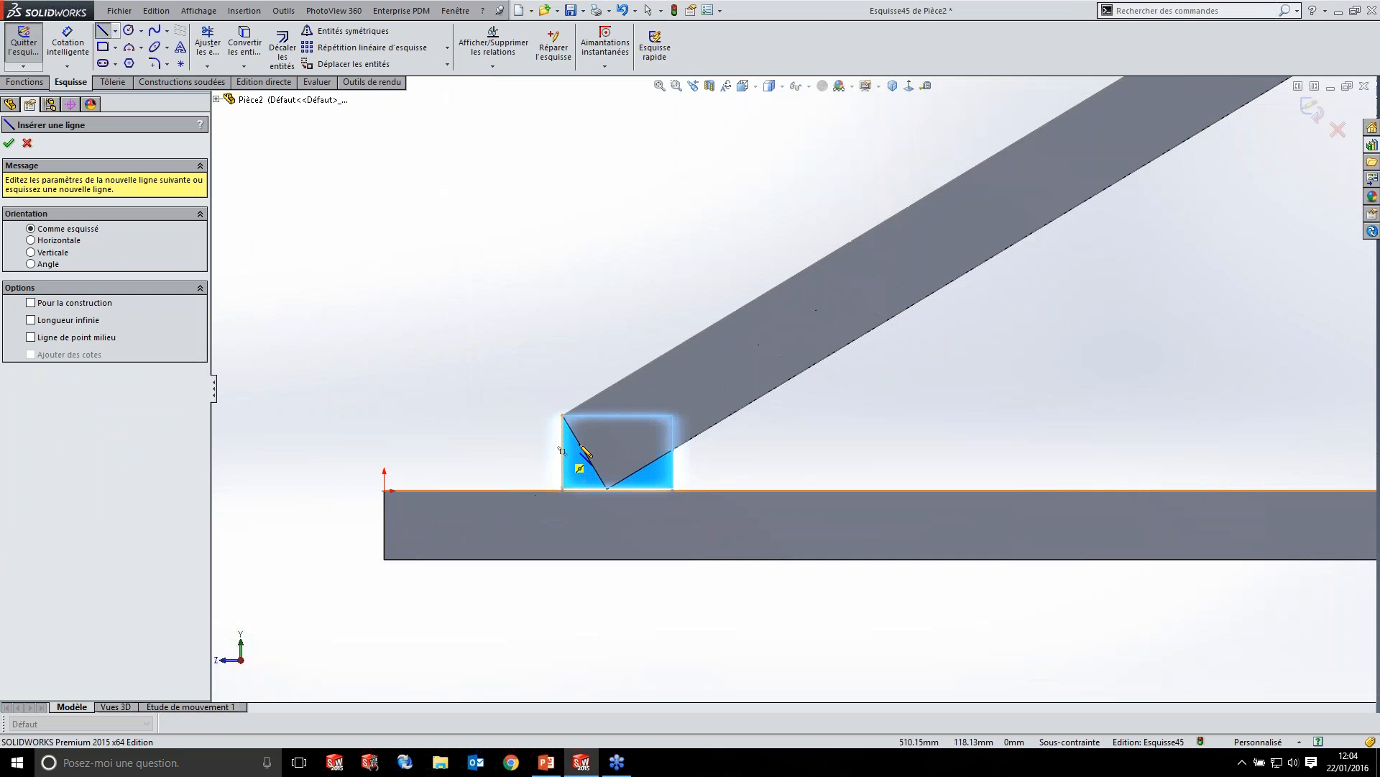
left_click(611, 332)
scroll(791, 389, "up", 3)
scroll(1042, 472, "down", 5)
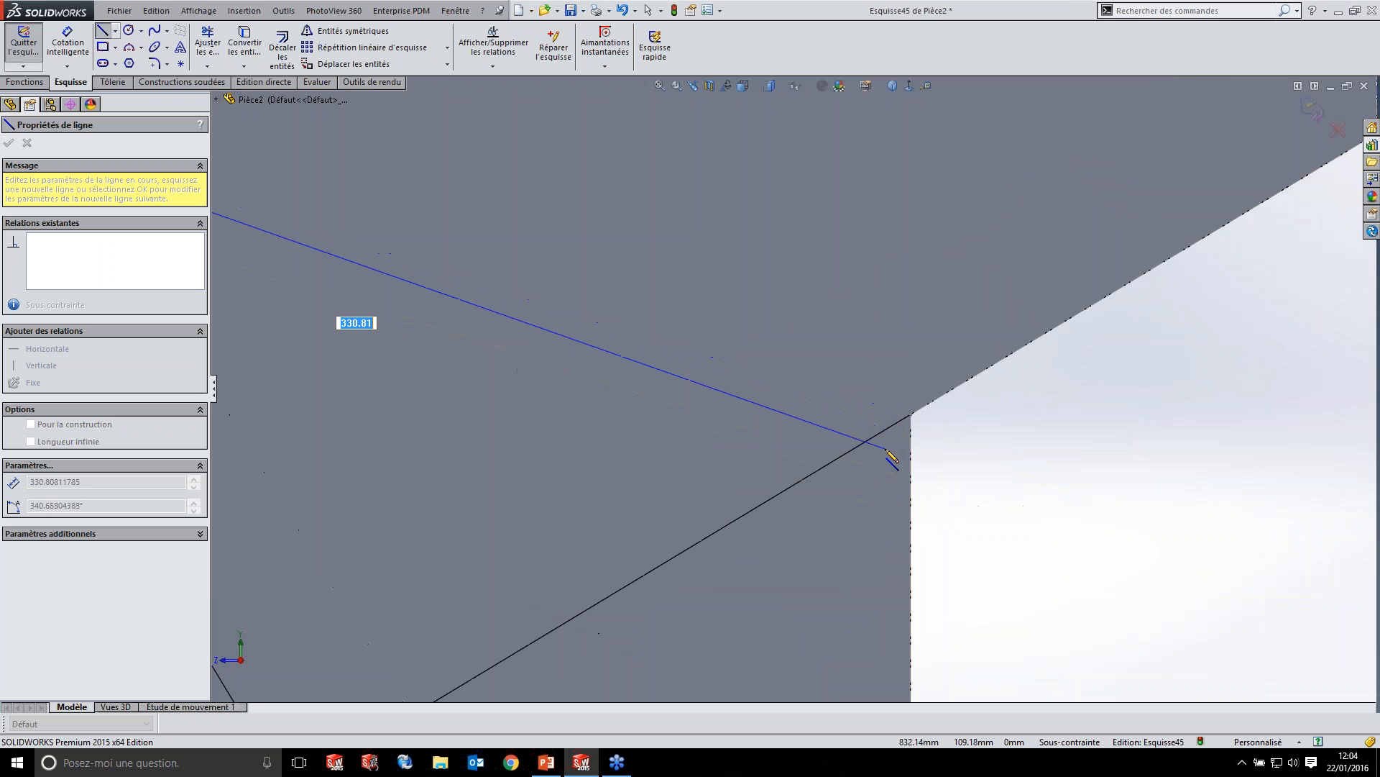
left_click(911, 414)
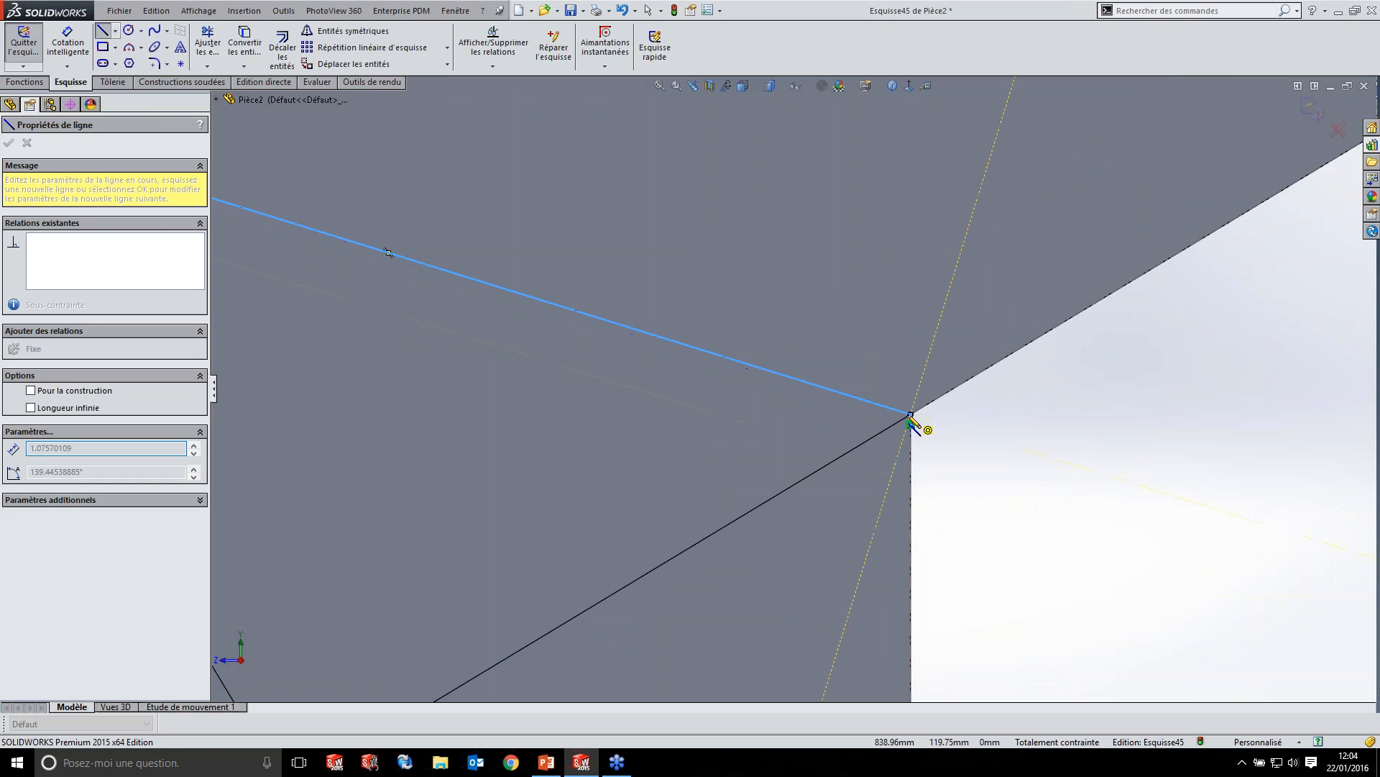
key("Escape")
scroll(911, 415, "up", 8)
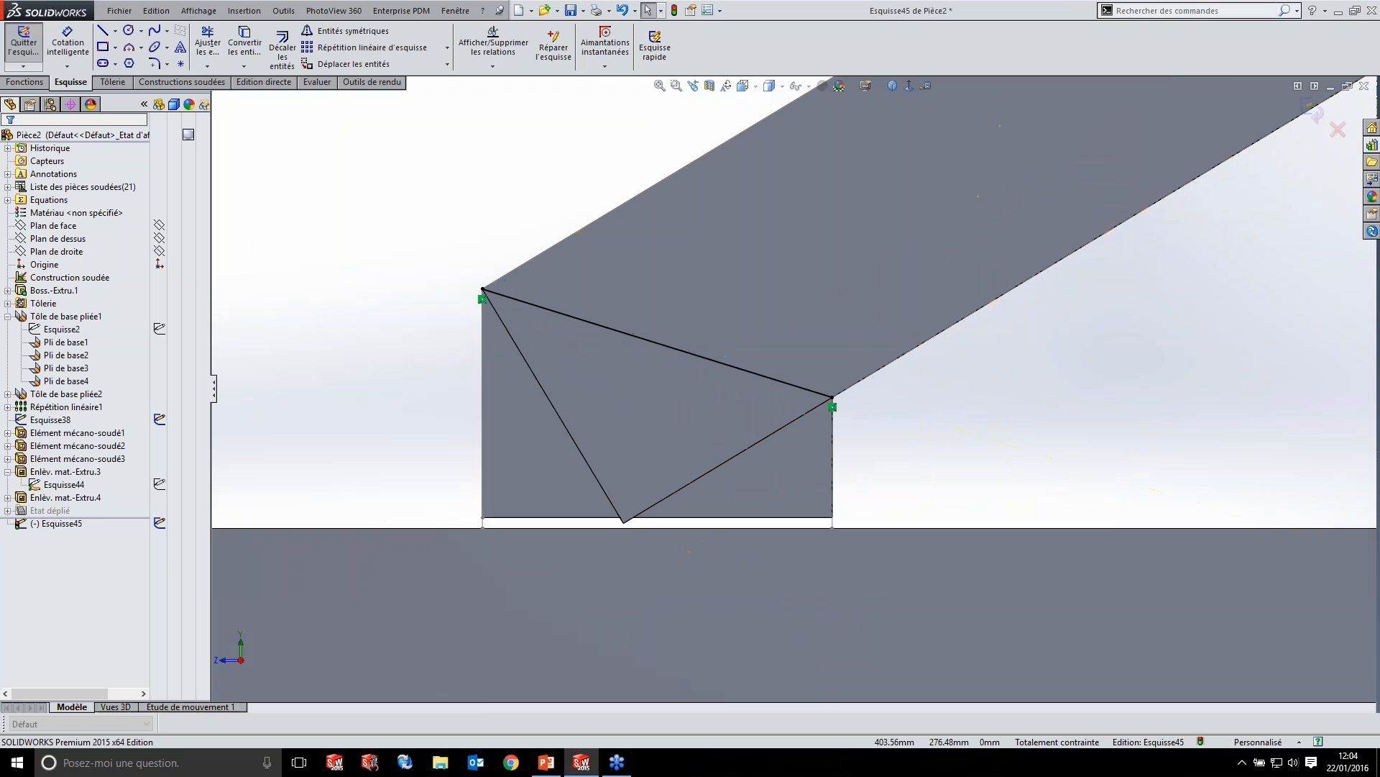
- Cut only the sloped stringer along the foot diagonal with "A travers tout", flipping the side to remove and disabling automatic body selection
left_click(14, 82)
left_click(254, 47)
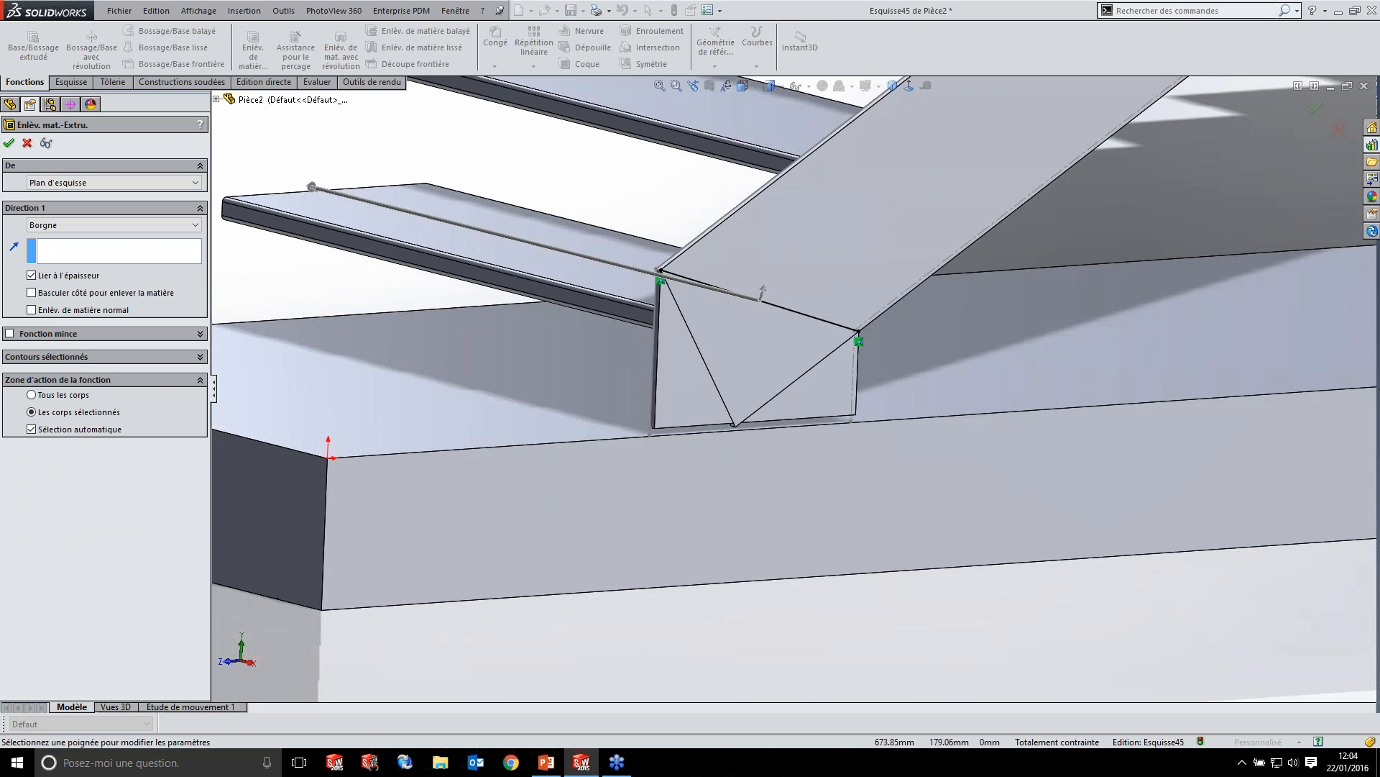
left_click(72, 430)
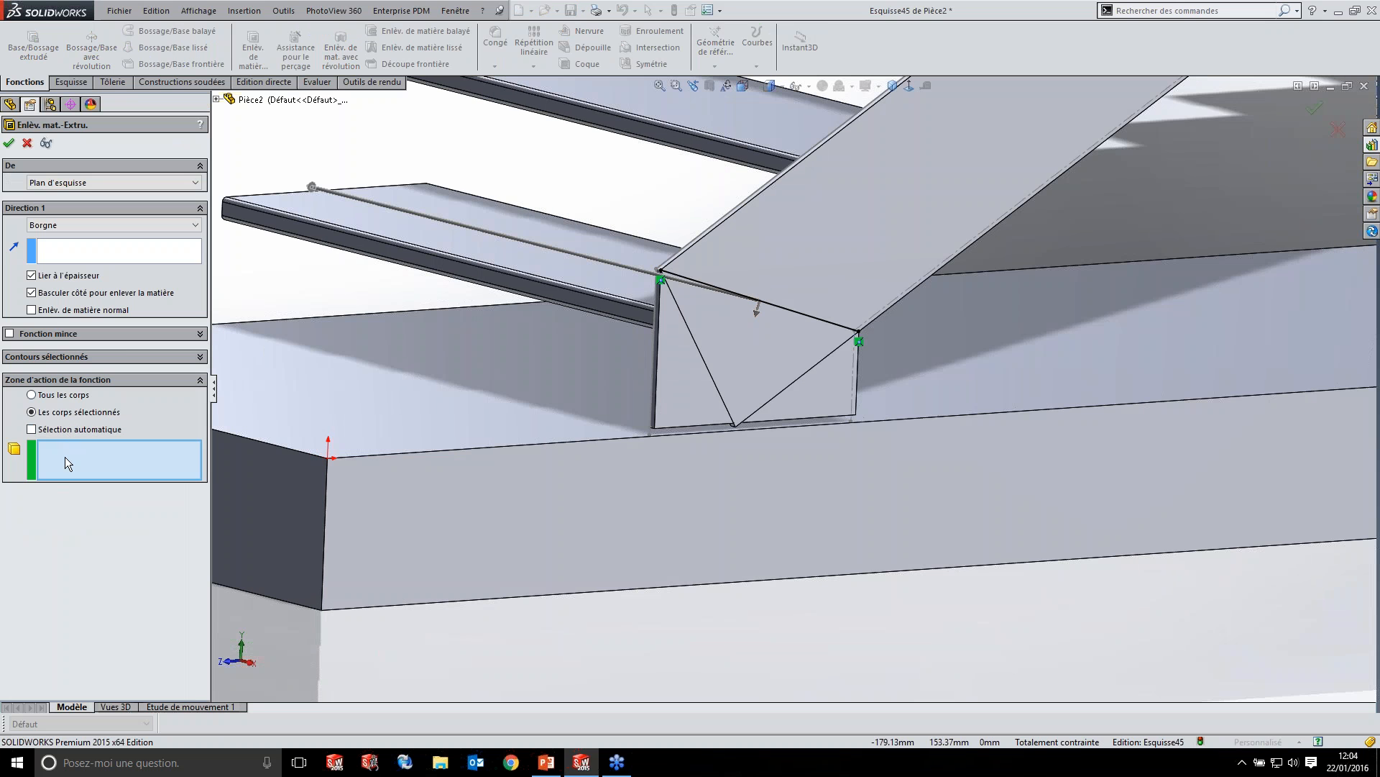
left_click(104, 240)
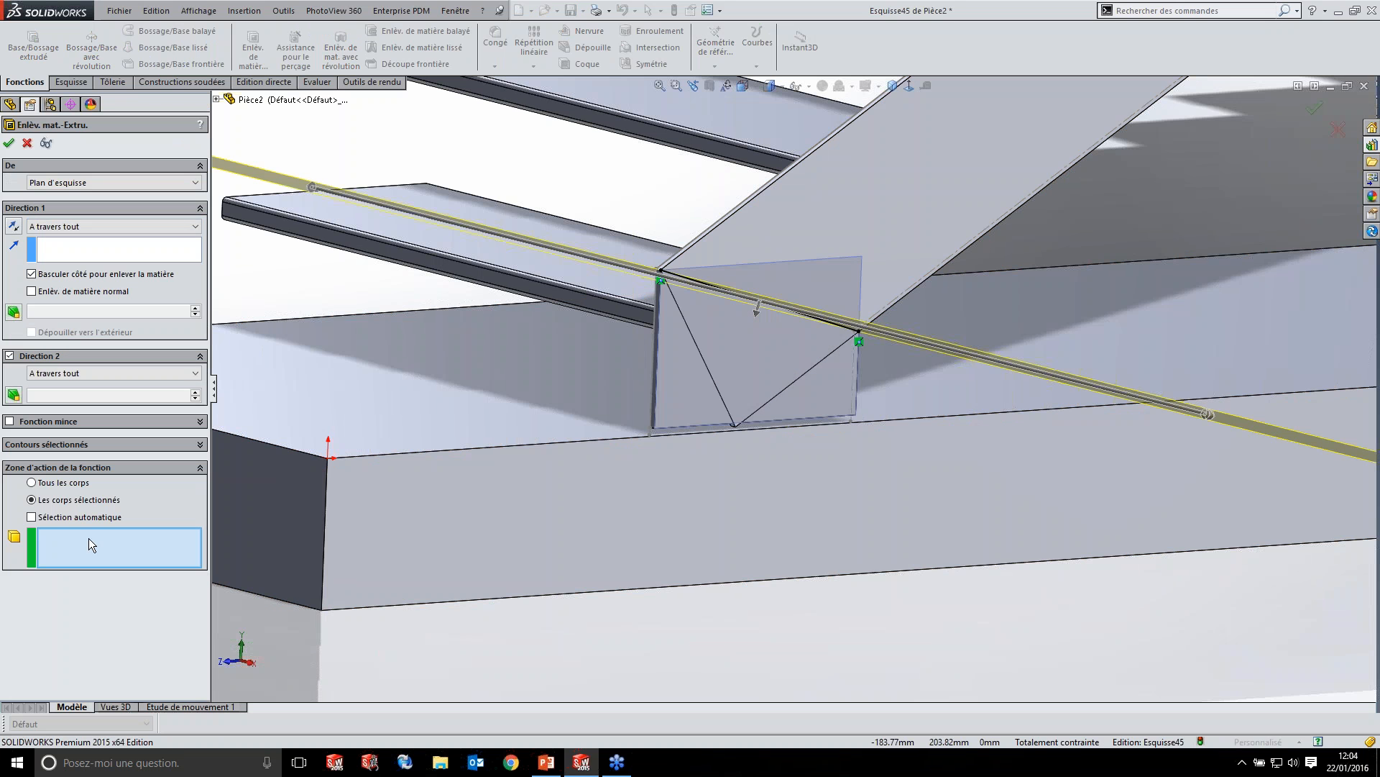
left_click(785, 180)
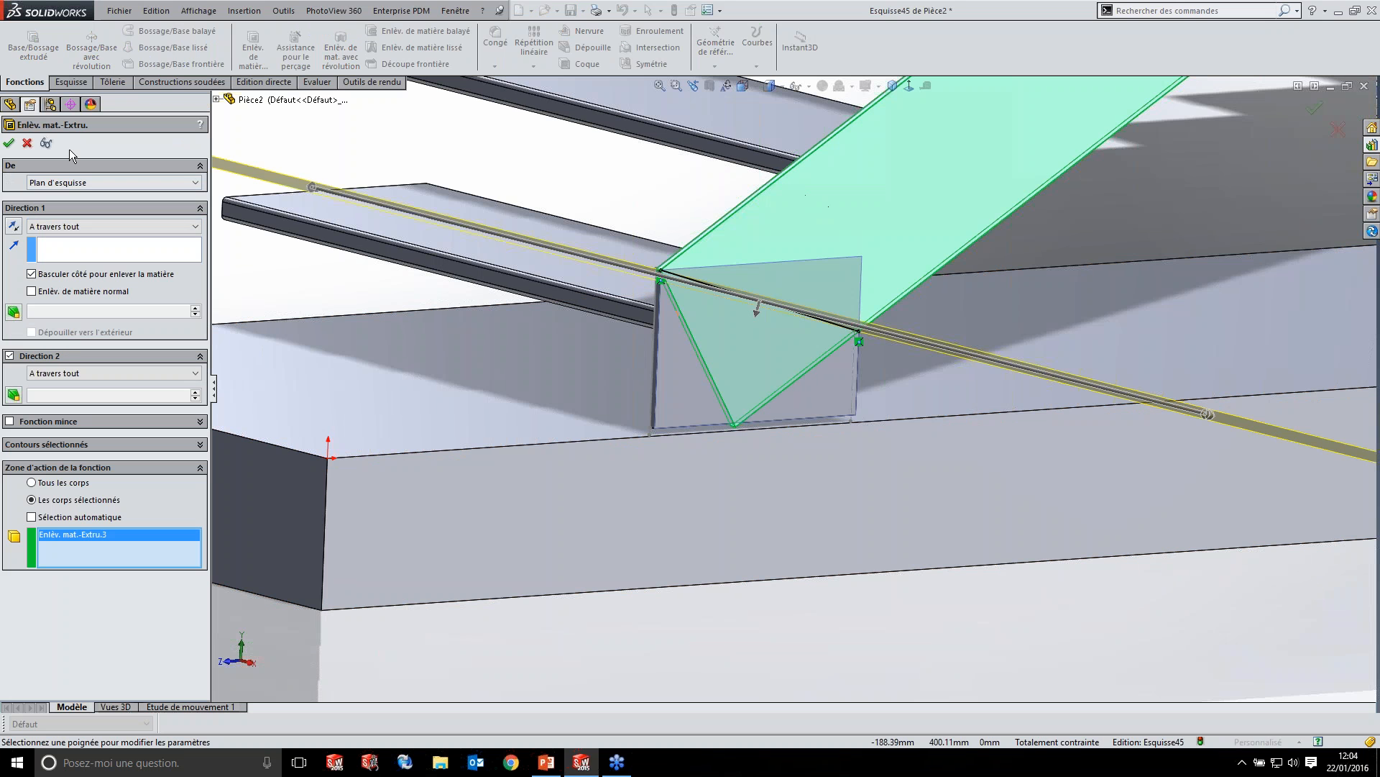
left_click(9, 144)
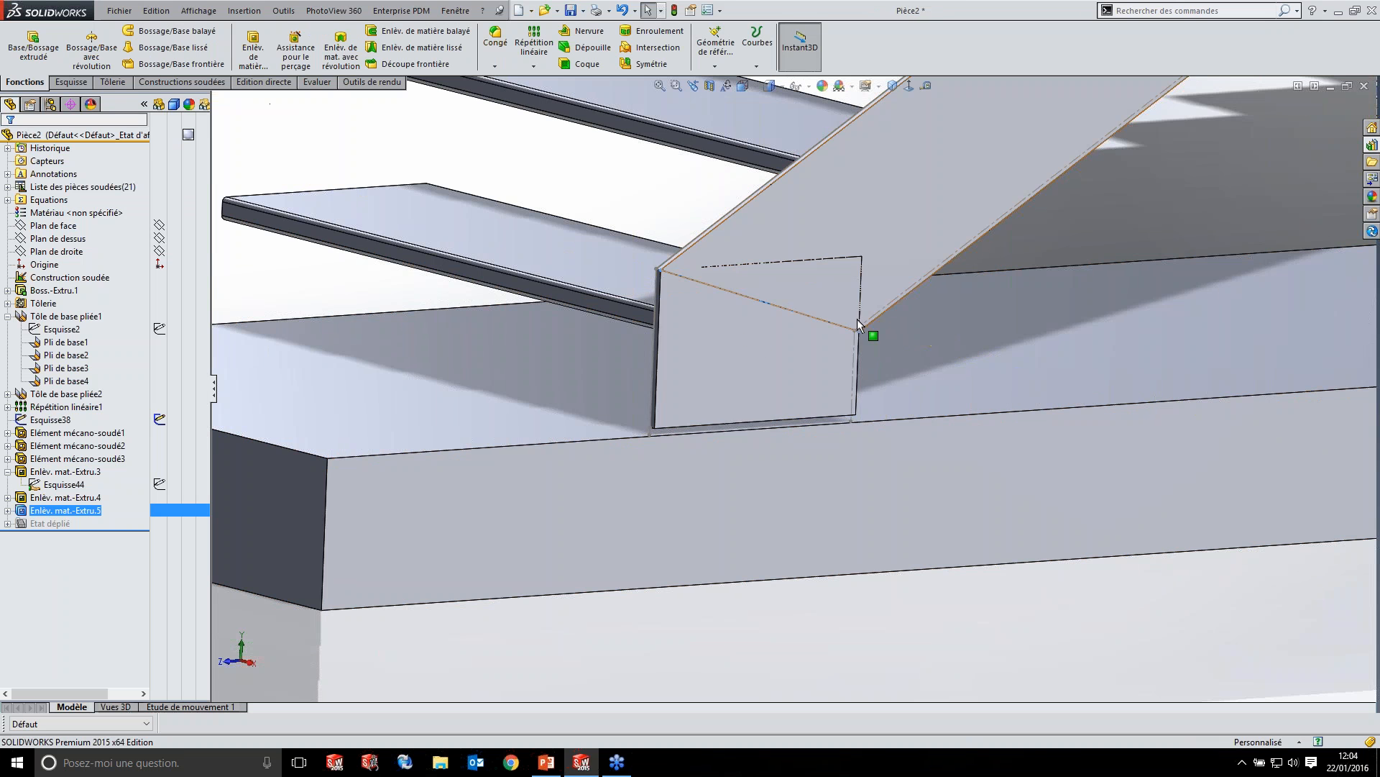
- Reuse the foot's diagonal sketch for a second "A travers tout" extruded cut restricted to the vertical flat at the foot
scroll(875, 331, "down", 2)
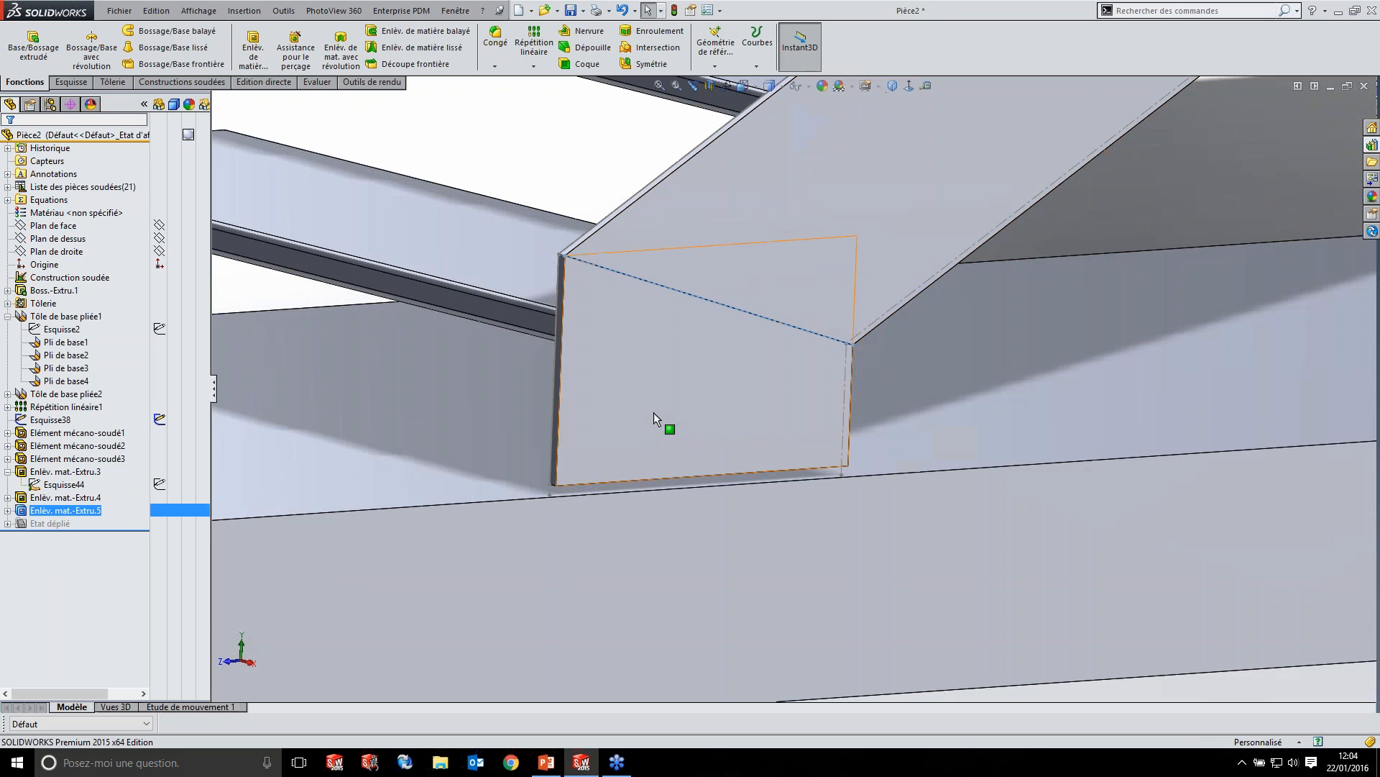
left_click(8, 510)
left_click(41, 528)
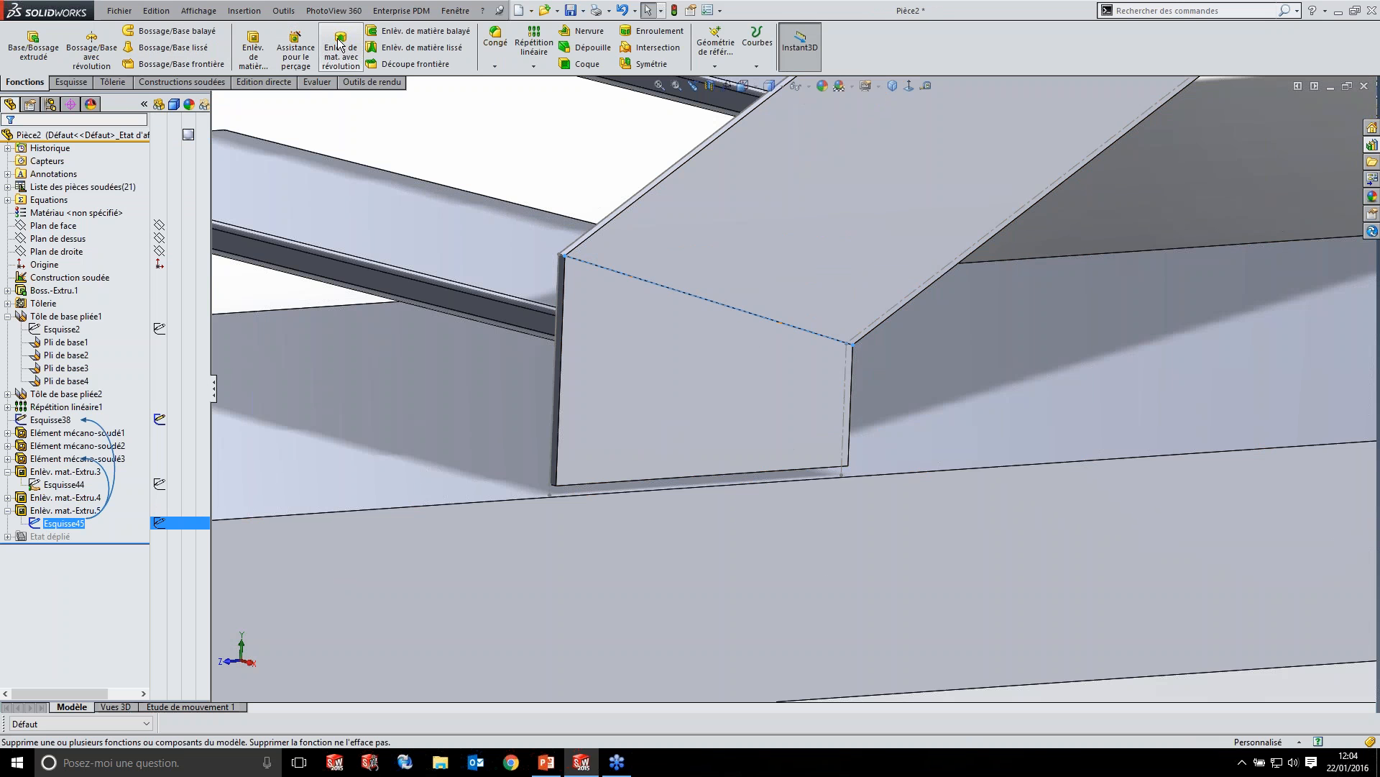
left_click(253, 47)
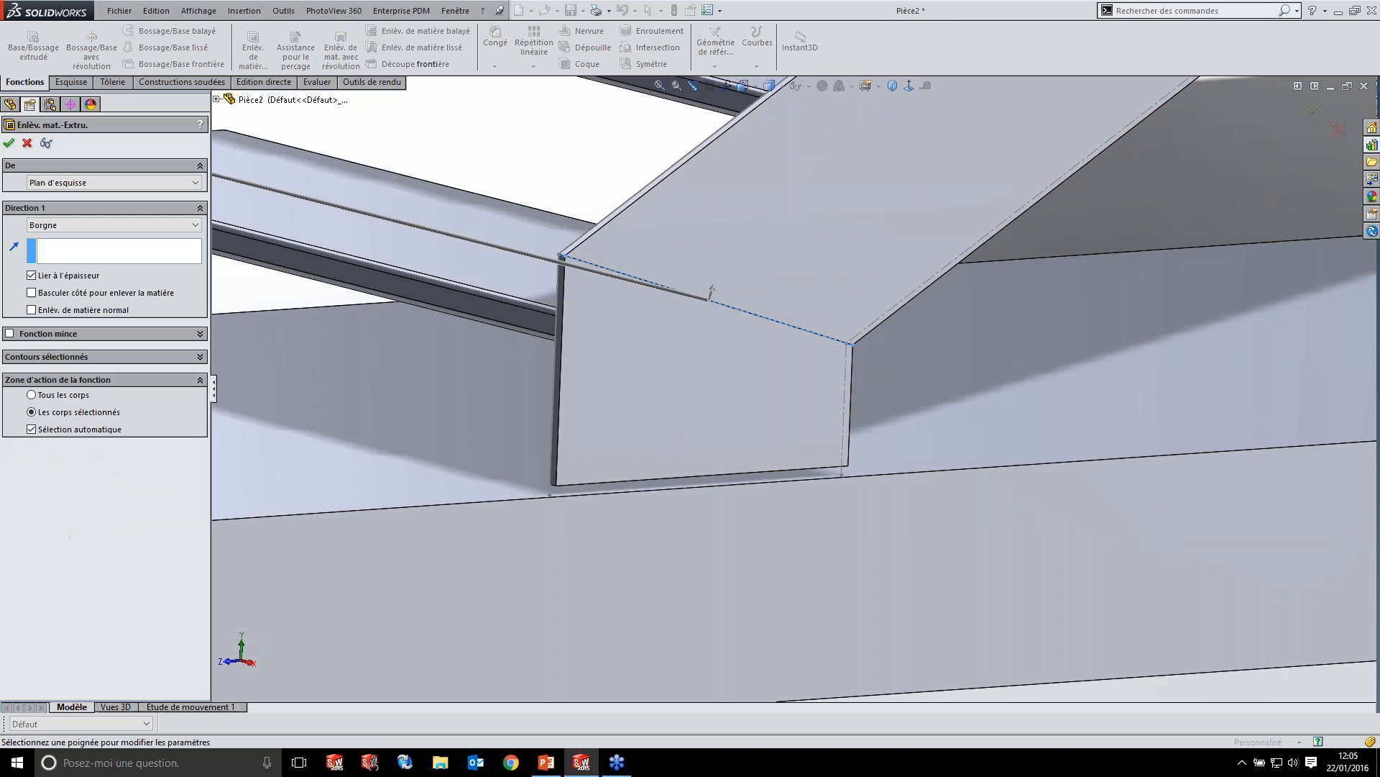
left_click(73, 251)
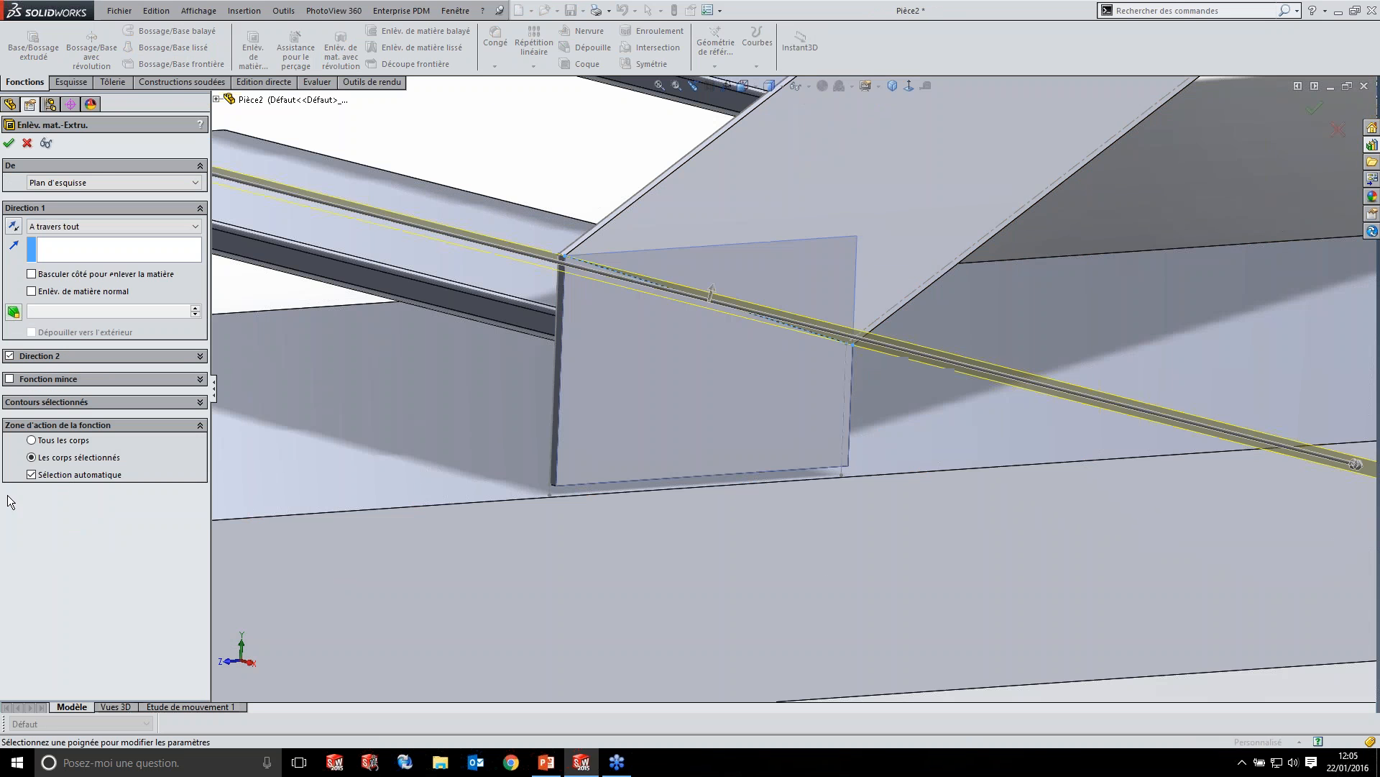
left_click(76, 476)
left_click(691, 346)
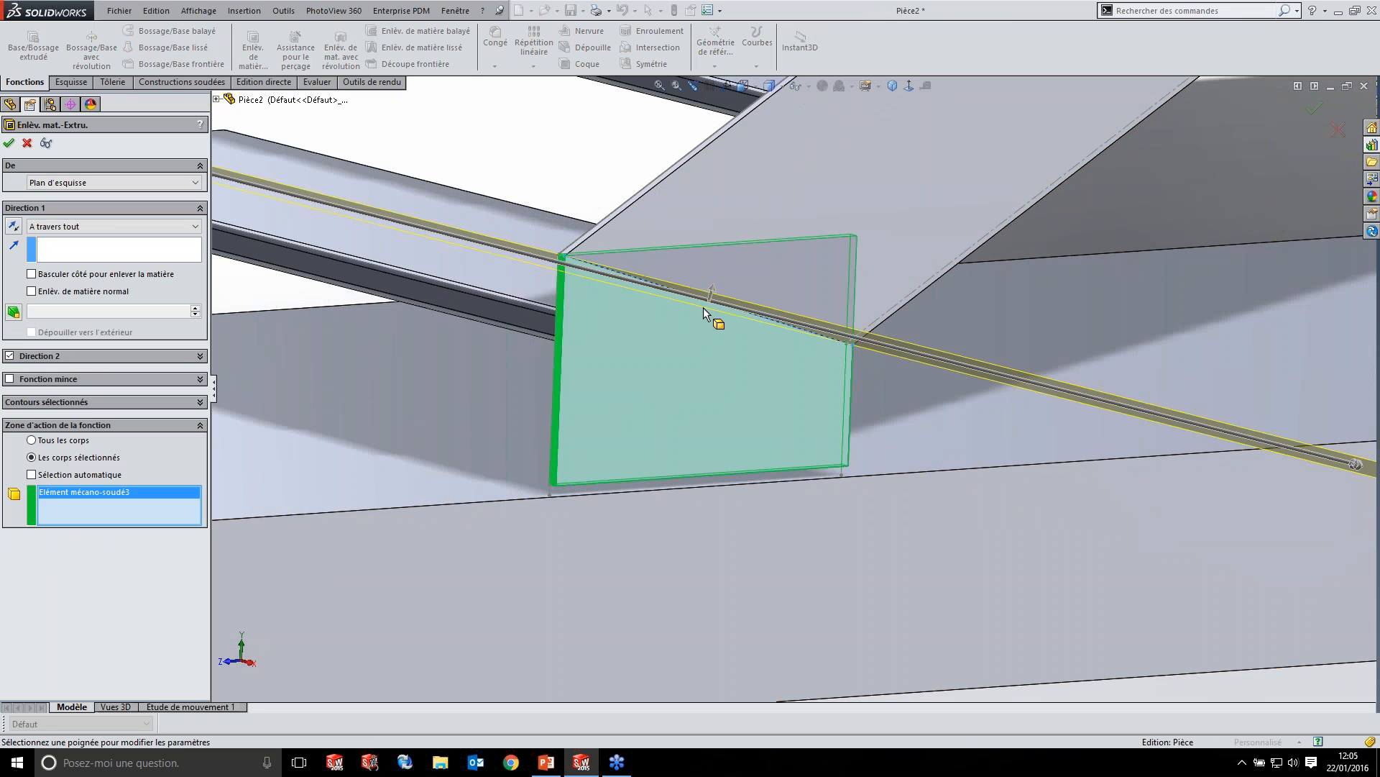
left_click(9, 143)
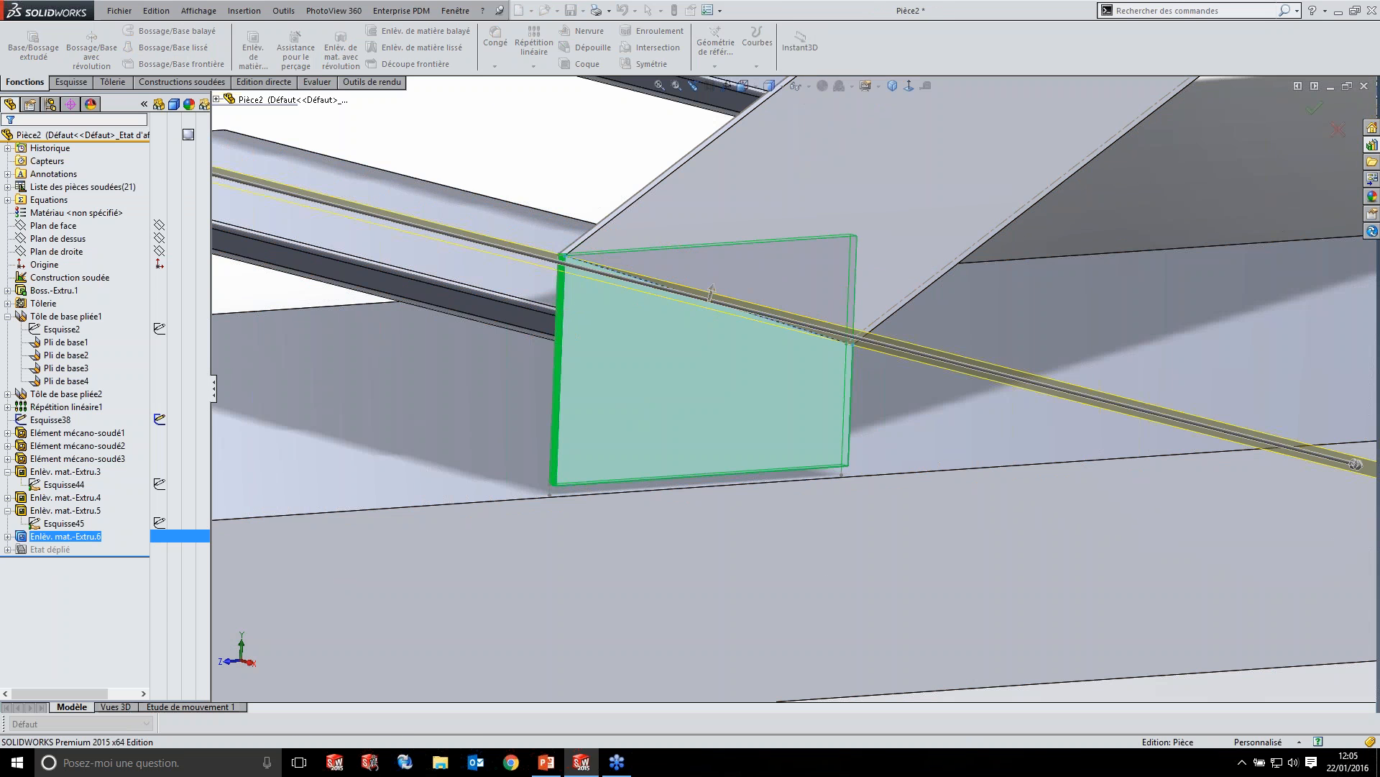
- Inspect the mitred stringer joints at the upper landing and at the stair's foot
scroll(714, 258, "up", 11)
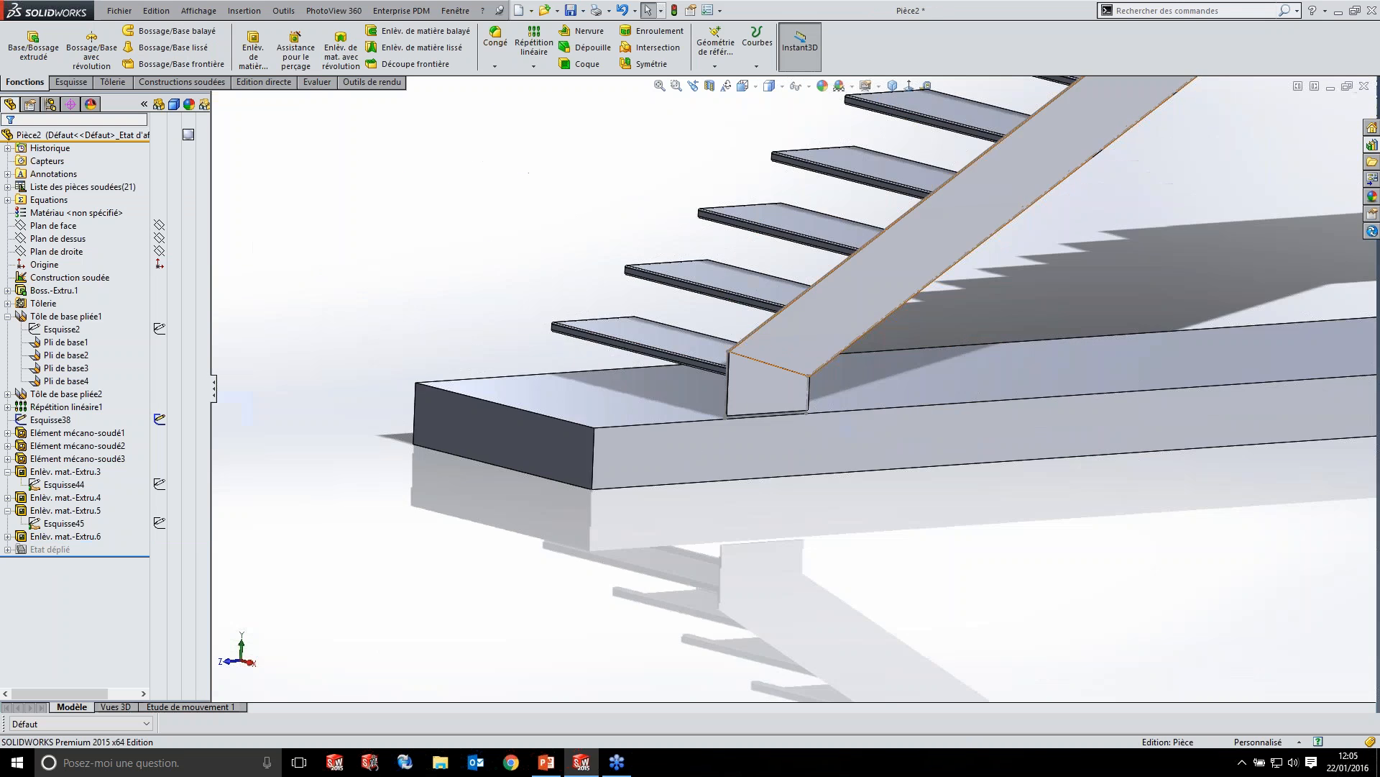
left_click(496, 277)
scroll(899, 339, "up", 2)
middle_click_drag(899, 340, 588, 538, "ctrl")
scroll(762, 378, "down", 1)
scroll(829, 324, "down", 10)
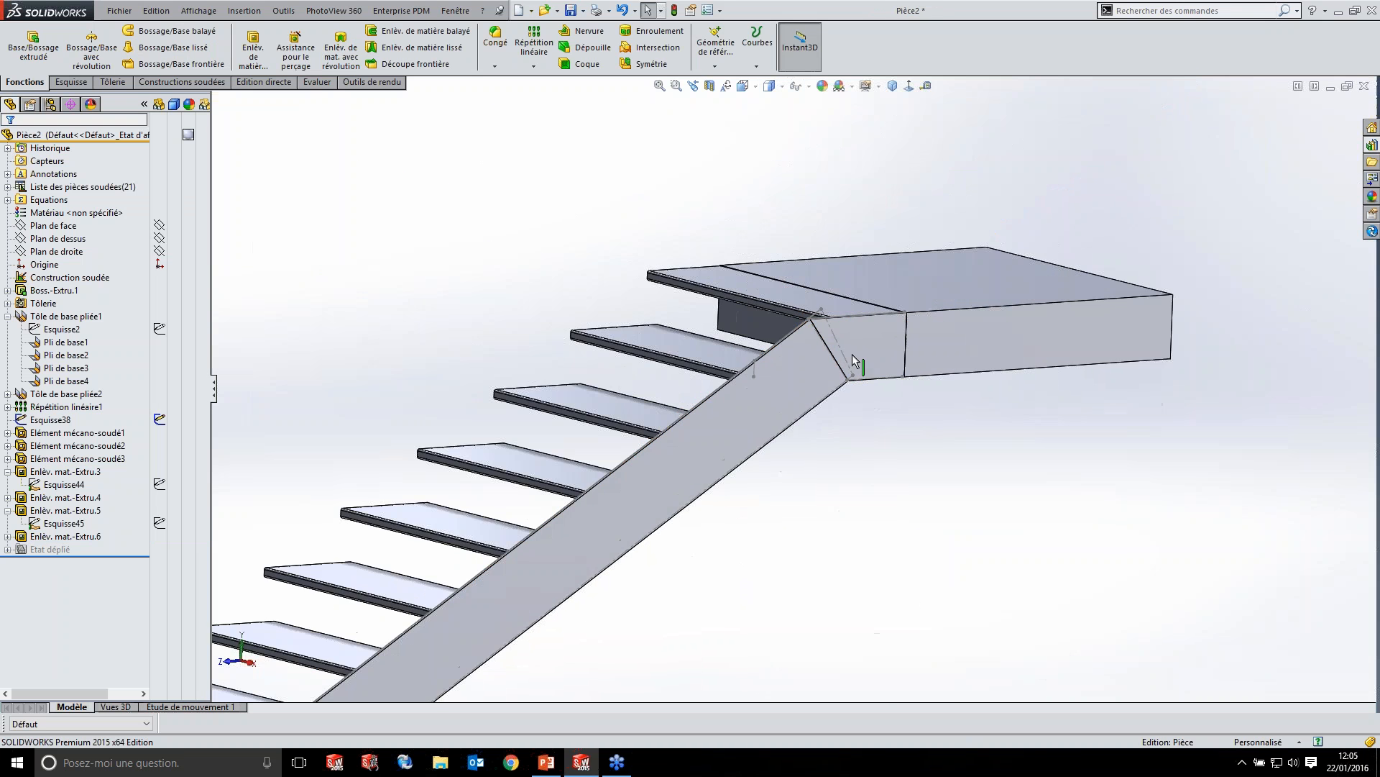
middle_click_drag(820, 370, 796, 401)
scroll(790, 403, "up", 10)
scroll(640, 553, "down", 3)
scroll(634, 545, "down", 10)
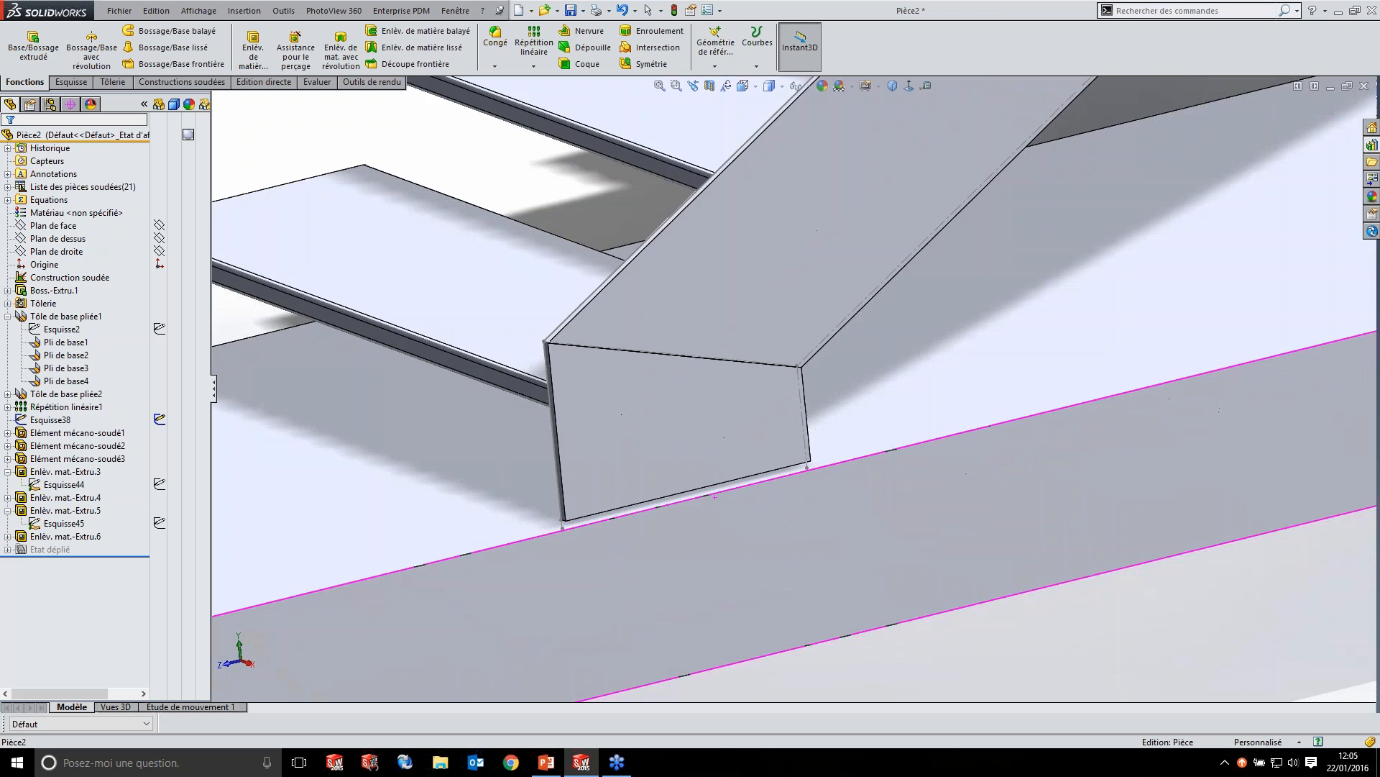
- Hide the lower slab's body, Boss.-Extru.1[1], through the weldment cut list
middle_click_drag(714, 496, 568, 578)
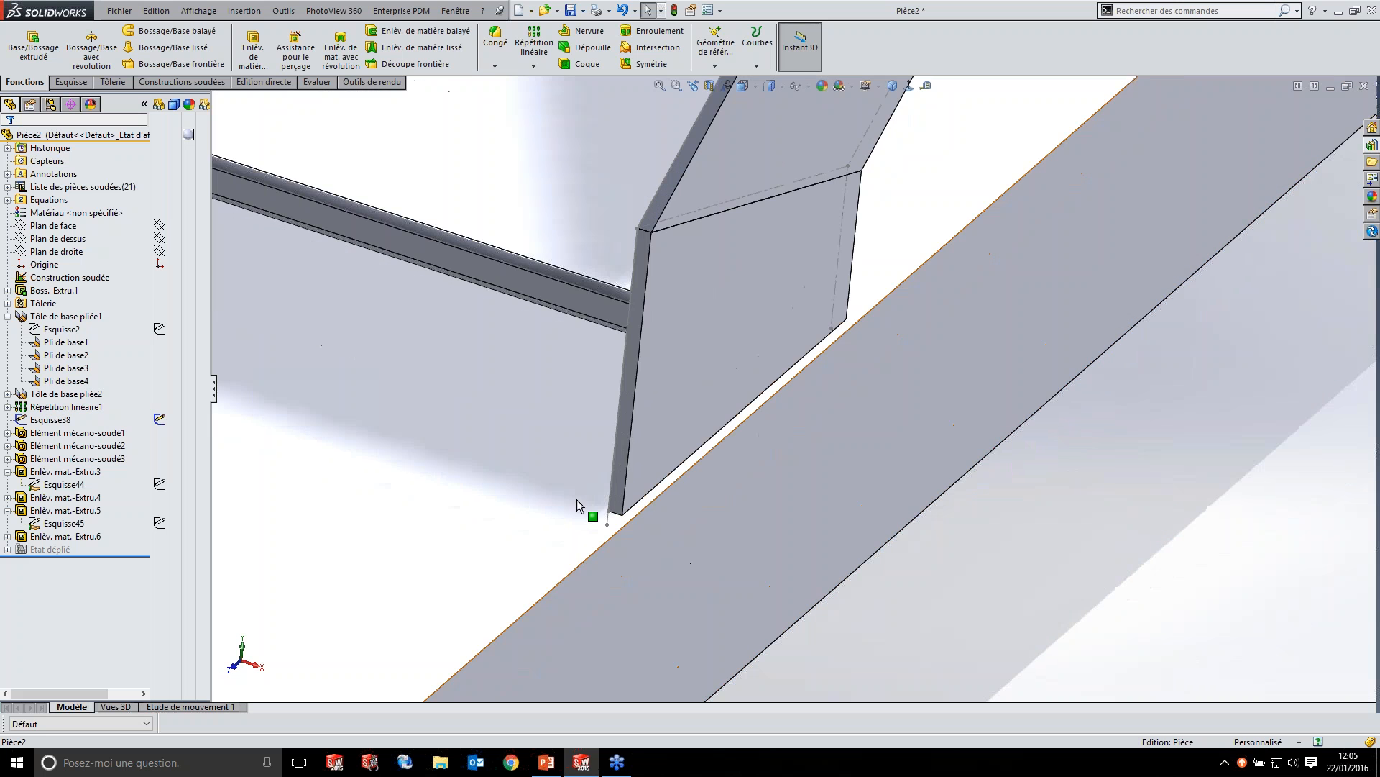
left_click(488, 583)
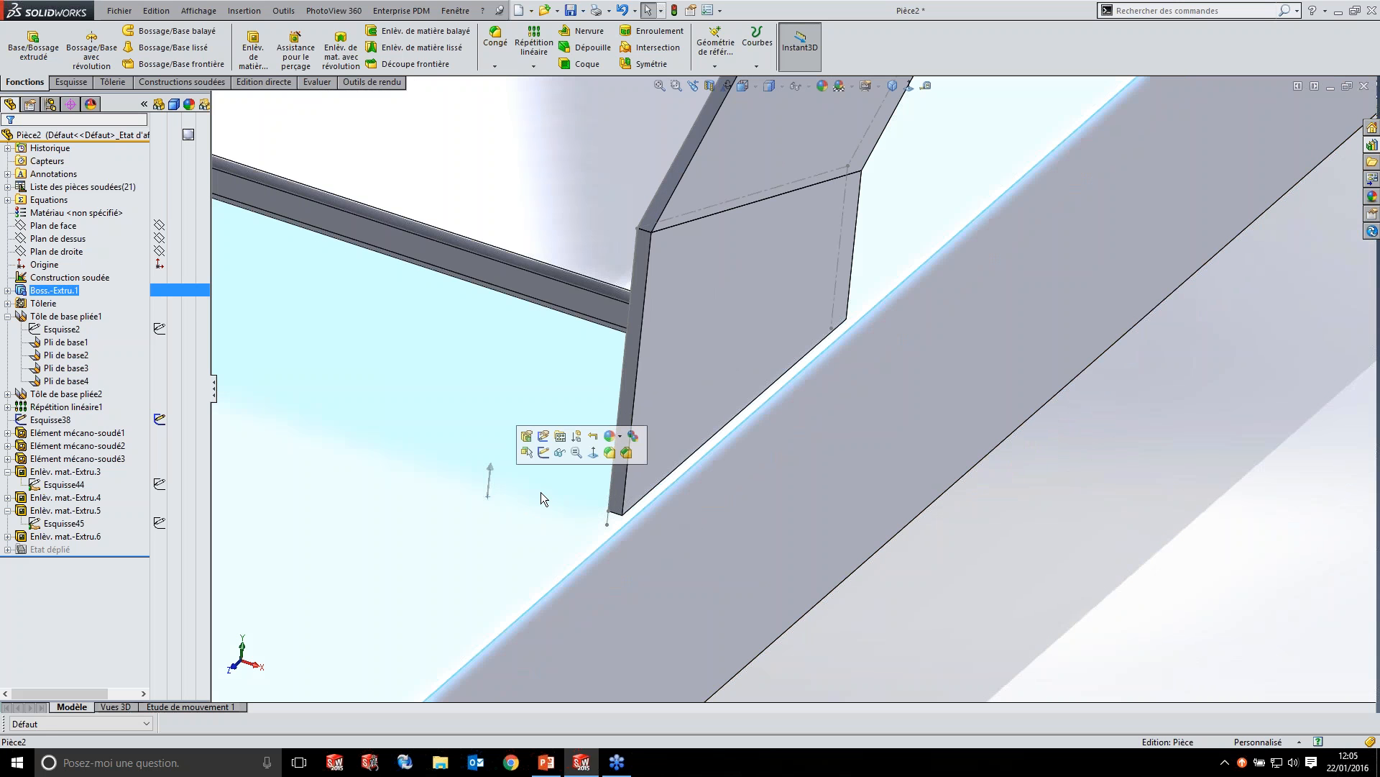
scroll(240, 294, "up", 5)
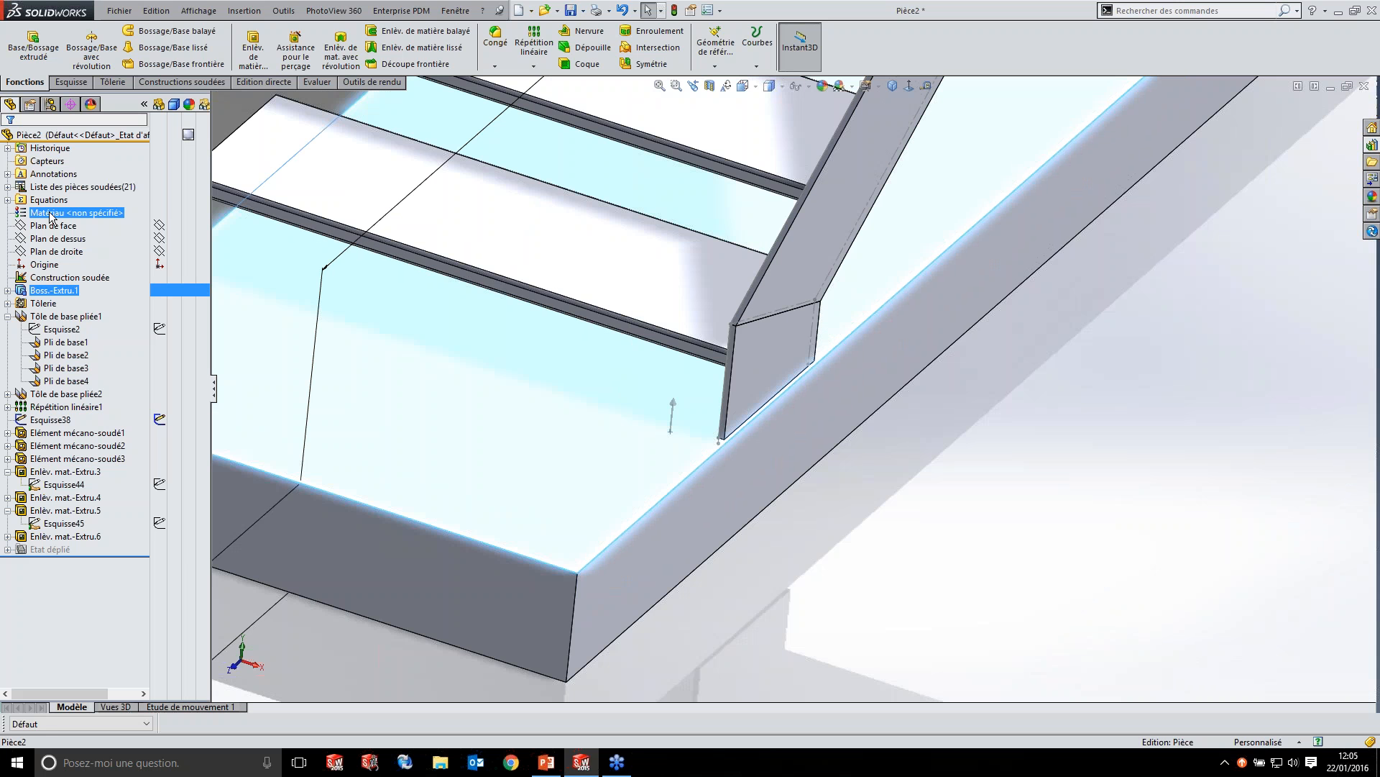
left_click(8, 187)
left_click(97, 213)
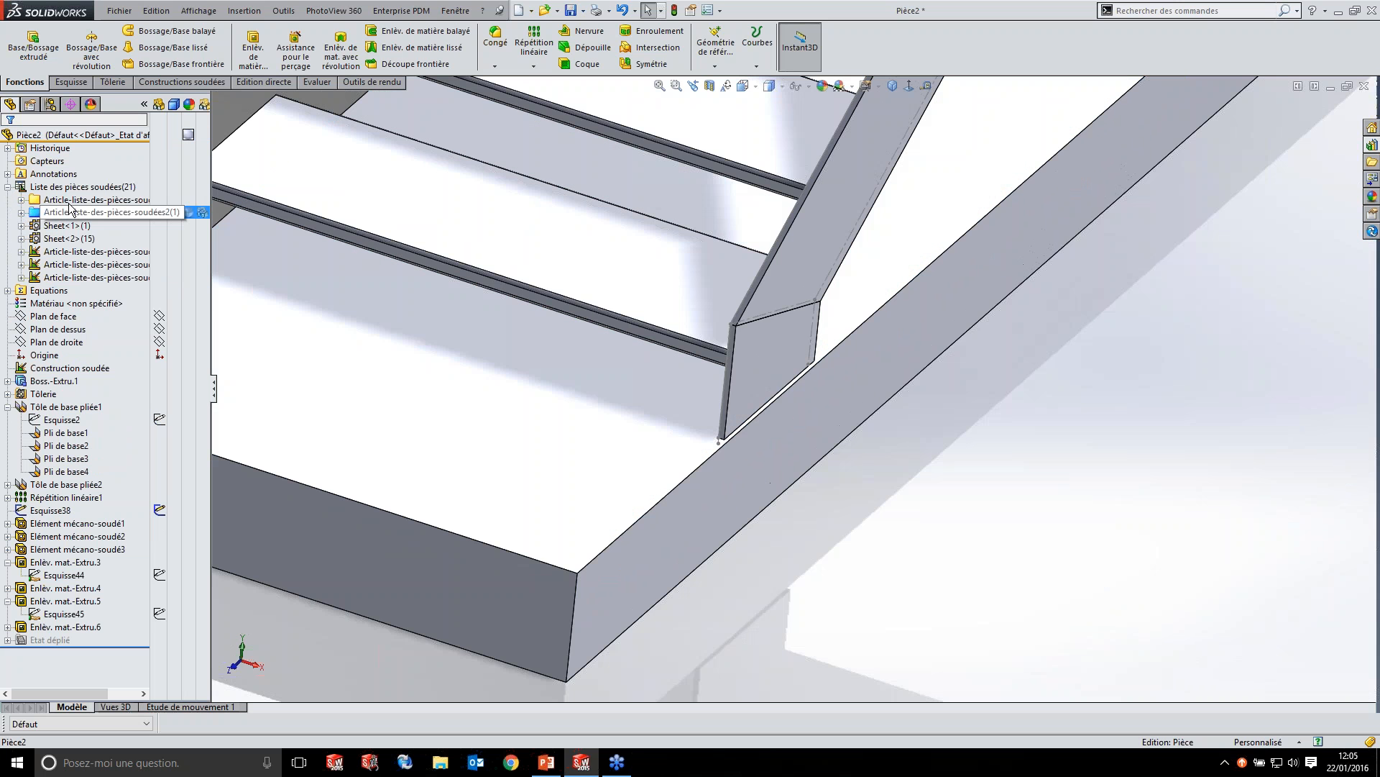
left_click(97, 200)
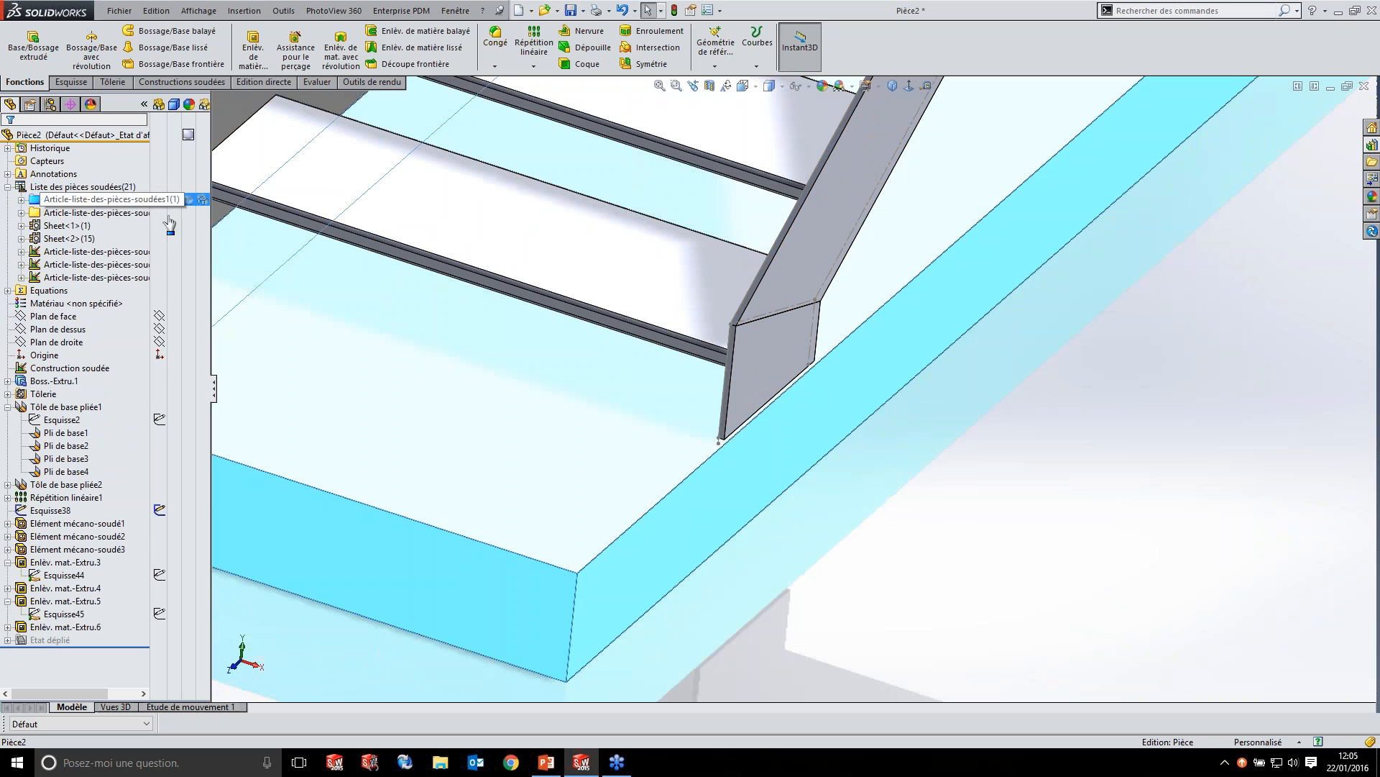
left_click(21, 200)
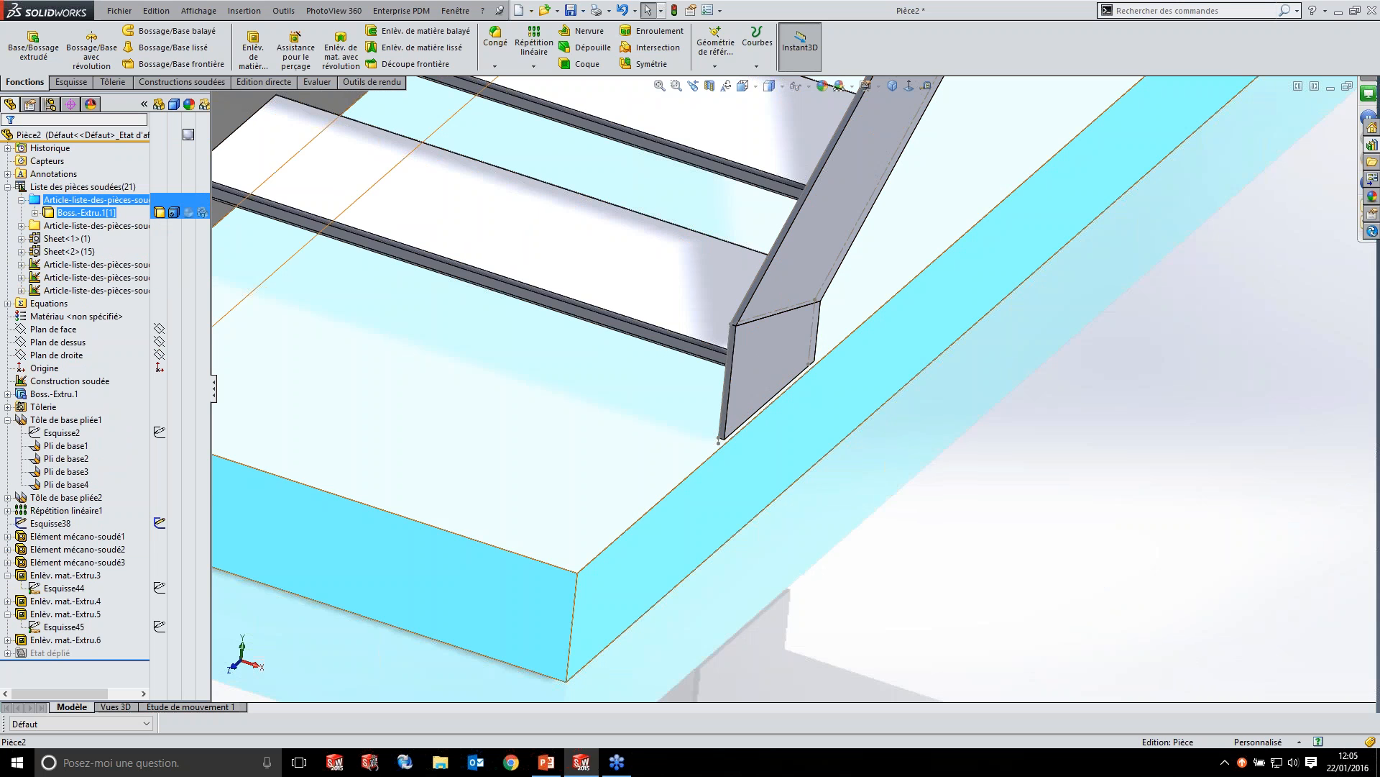
left_click(161, 214)
left_click(1216, 440)
- Start a sketch on the narrow bottom face of the stringer's vertical foot flat
scroll(1217, 440, "up", 4)
middle_click_drag(780, 379, 787, 144)
scroll(808, 428, "down", 5)
scroll(671, 438, "down", 4)
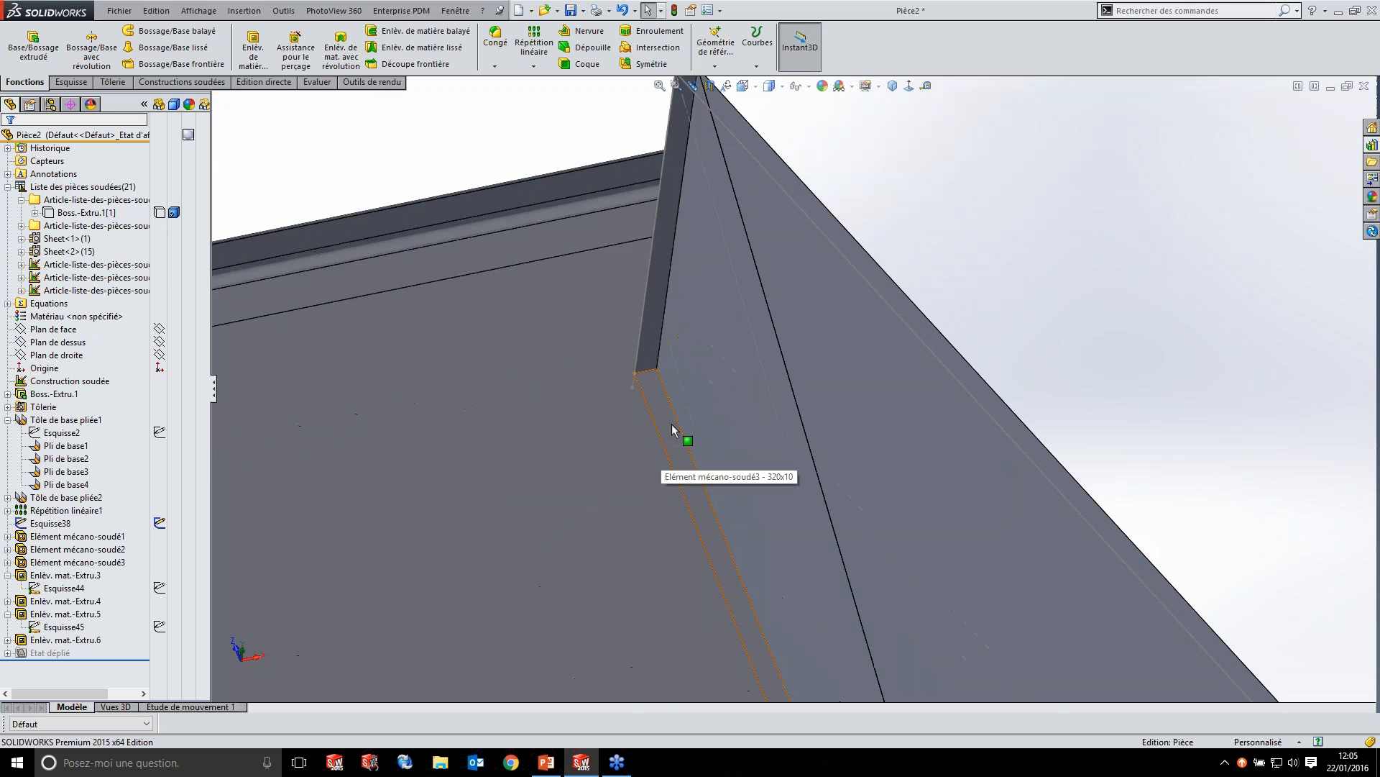
left_click(671, 424)
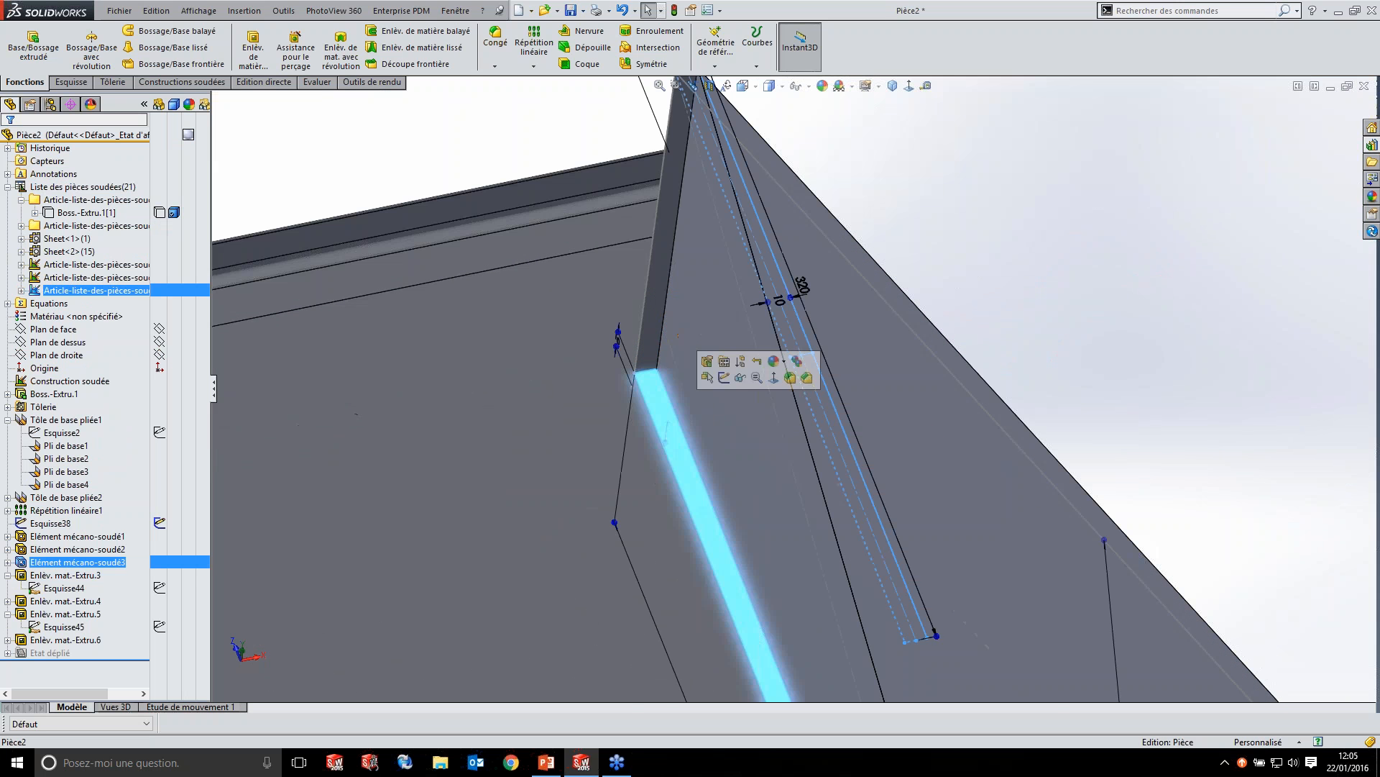
left_click(724, 378)
scroll(778, 254, "down", 3)
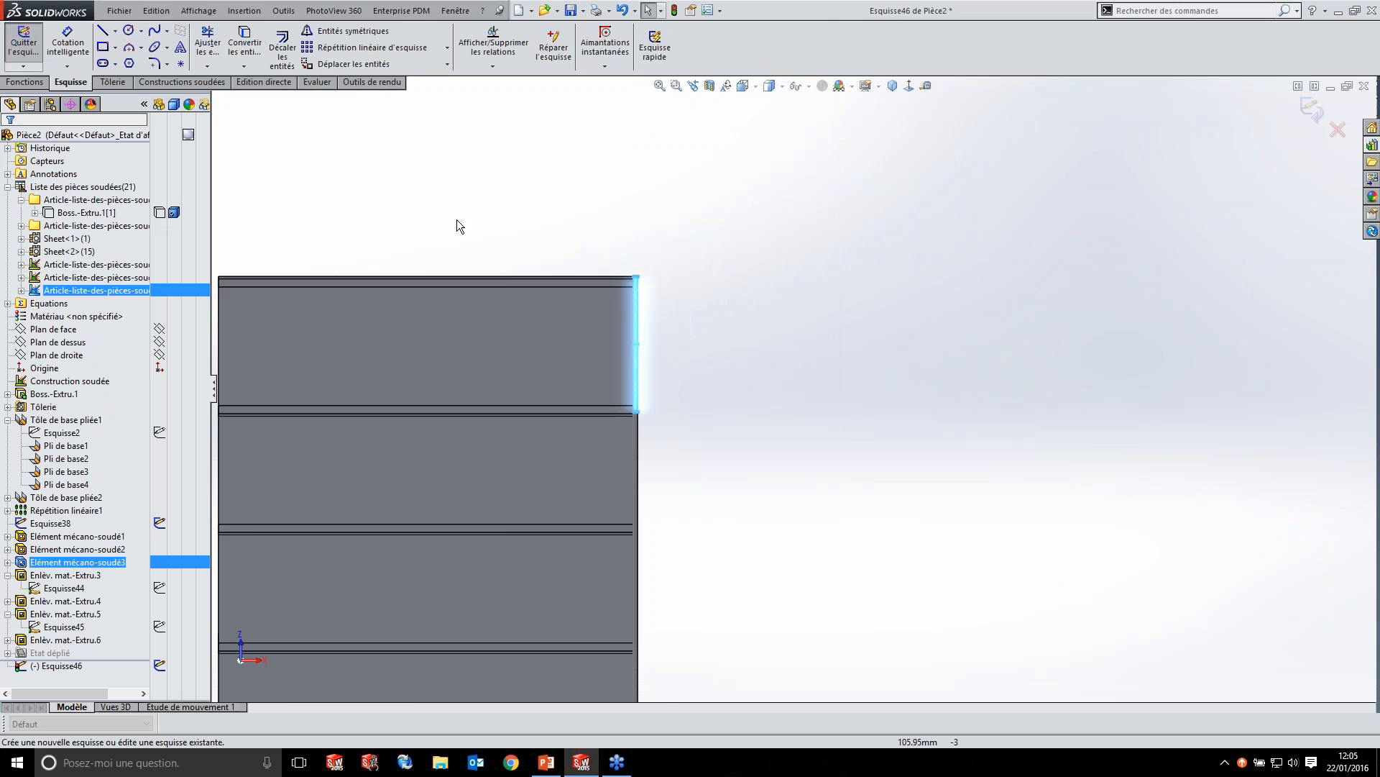
- Try to sketch a corner rectangle 320 mm long and 10 mm wide over the foot flat's bottom face
left_click(107, 50)
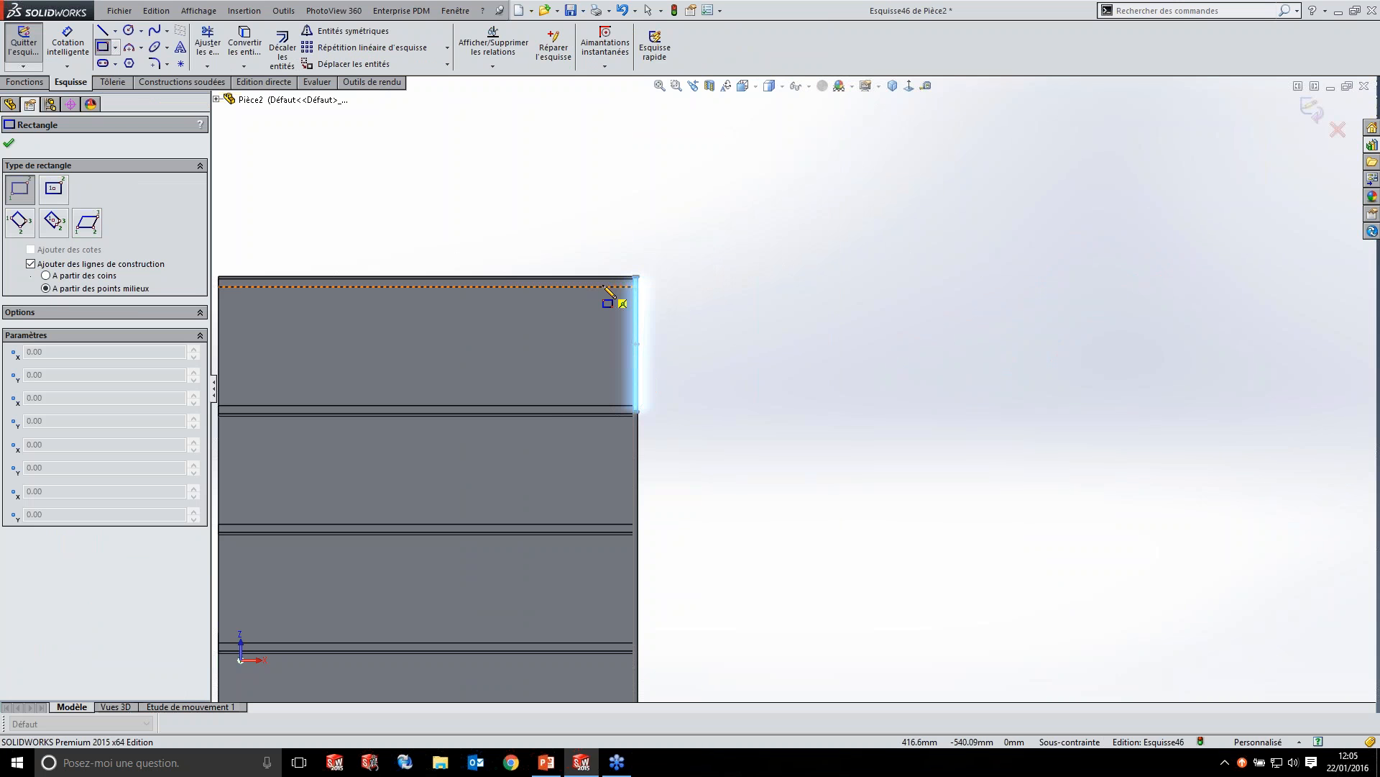
scroll(671, 292, "down", 5)
left_click(639, 359)
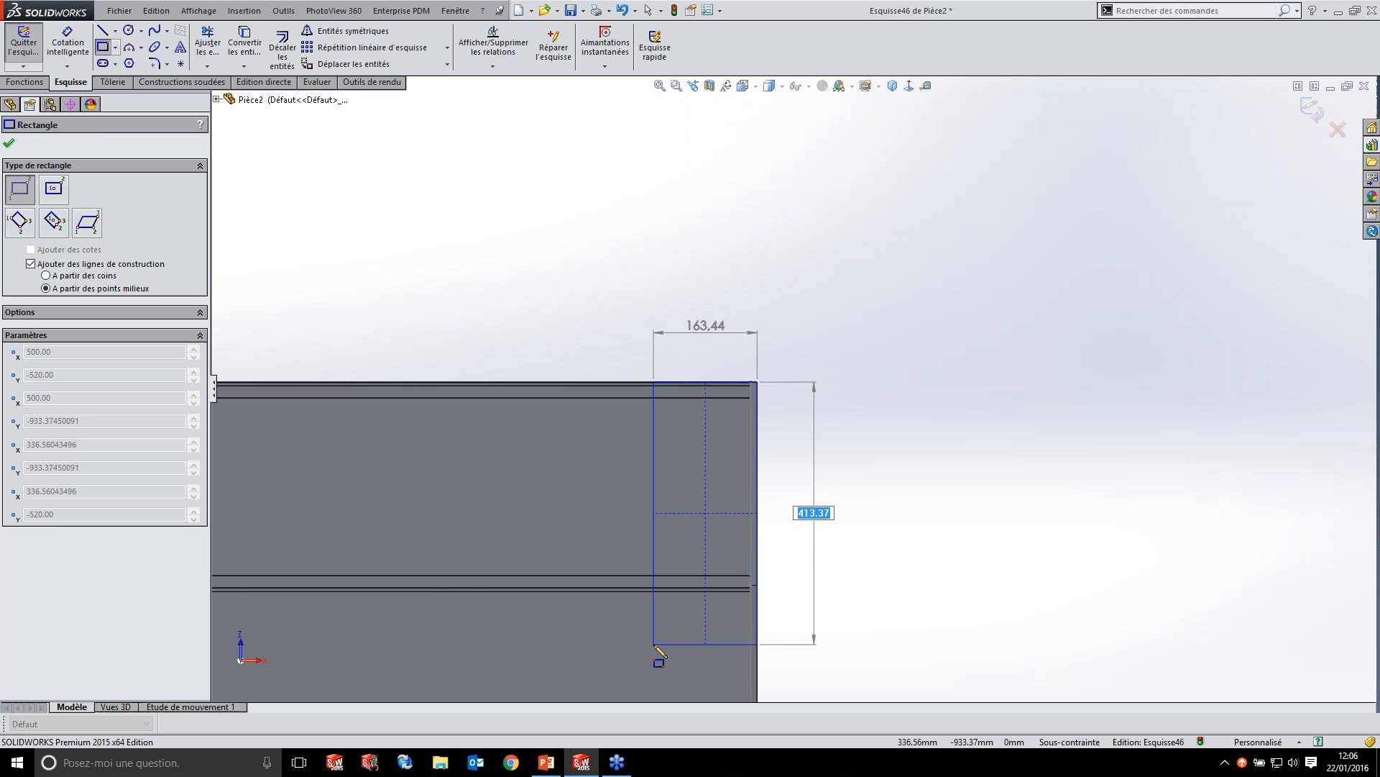
key("Tab")
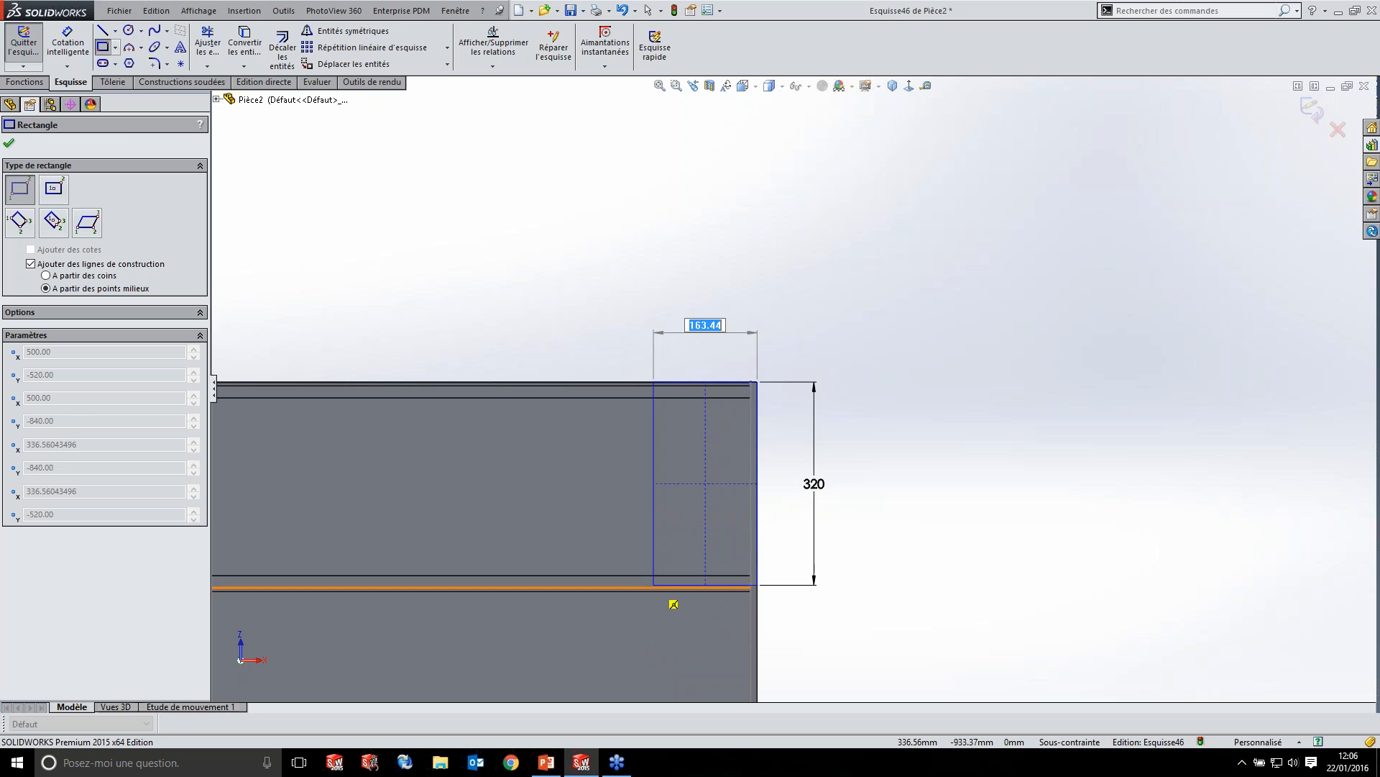
type("10")
key("Return")
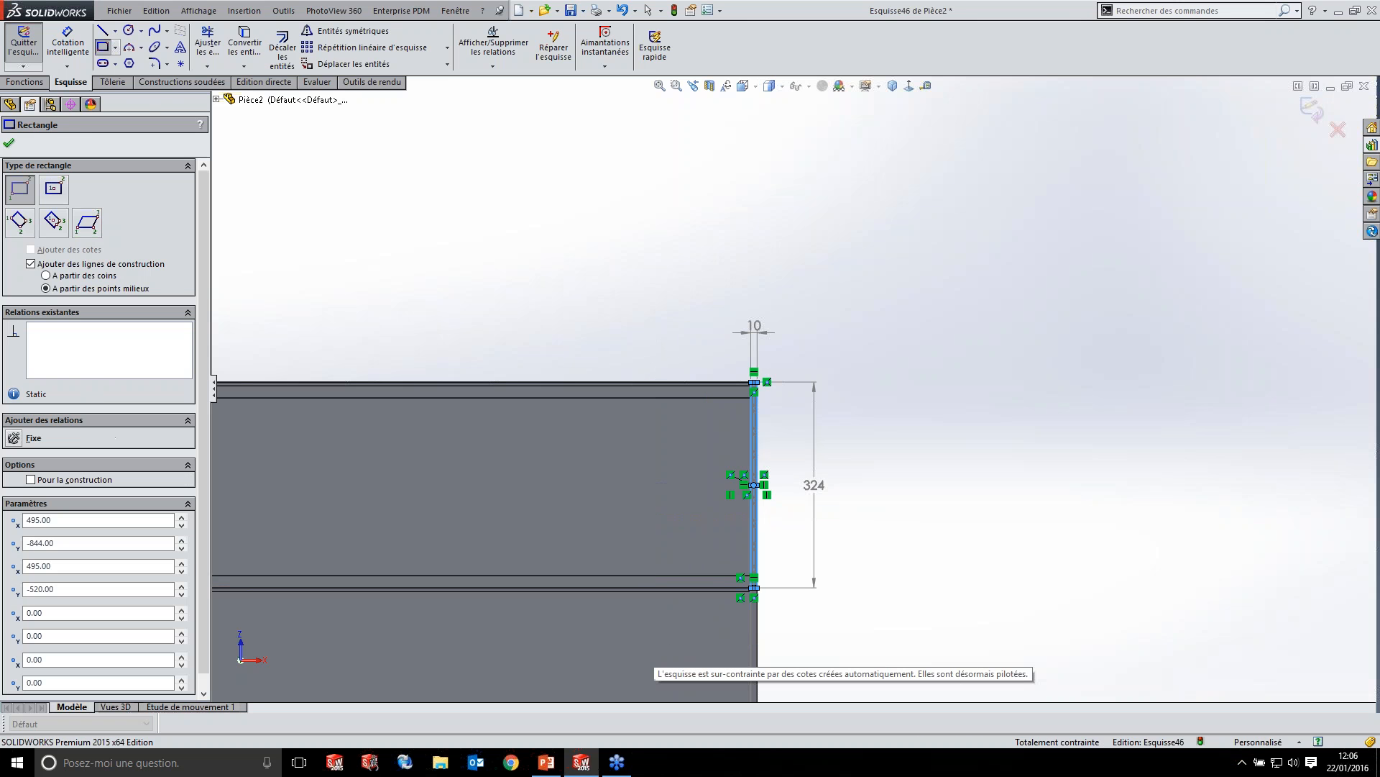
- Examine the rectangle's dimensions and how its outline fits the edges of the foot flat's bottom face
key("Escape")
double_click(753, 326)
left_click(778, 380)
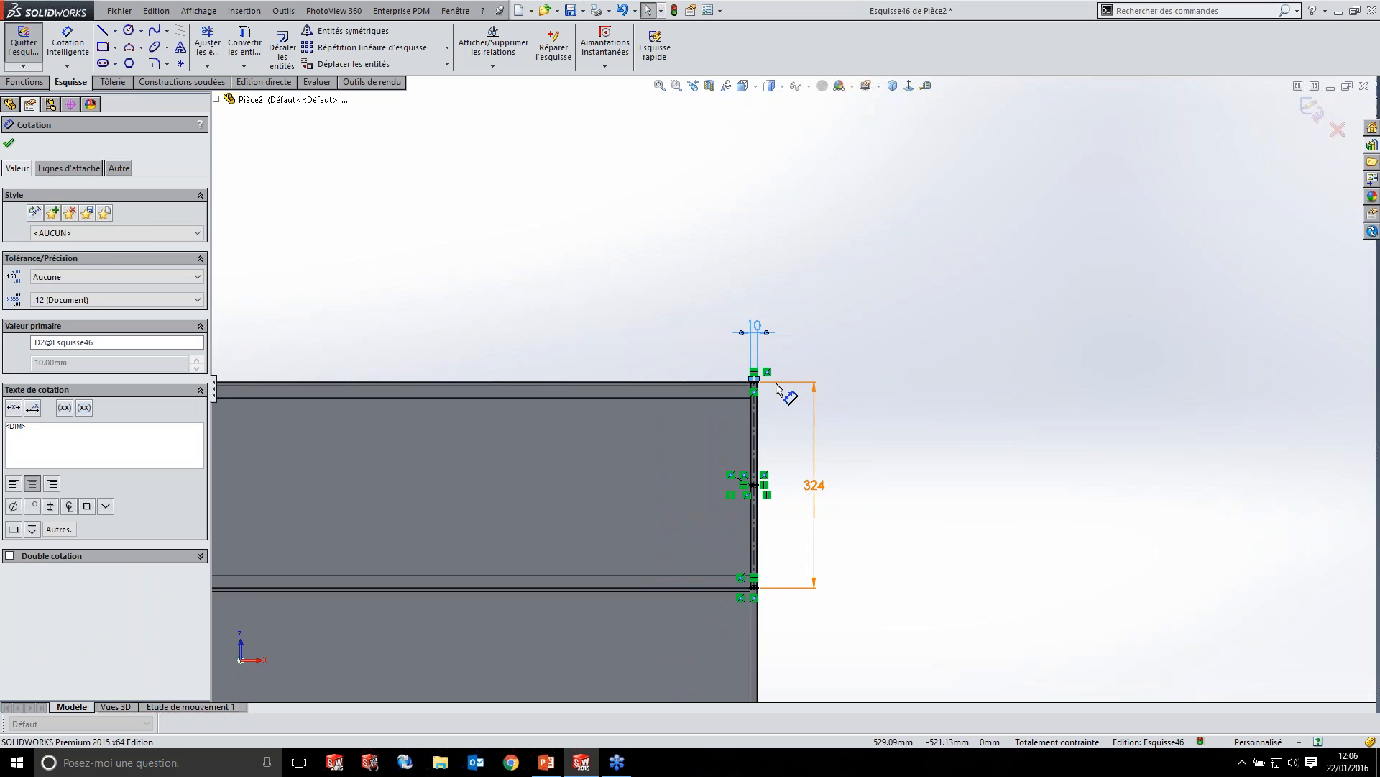
left_click(790, 393)
scroll(686, 417, "down", 4)
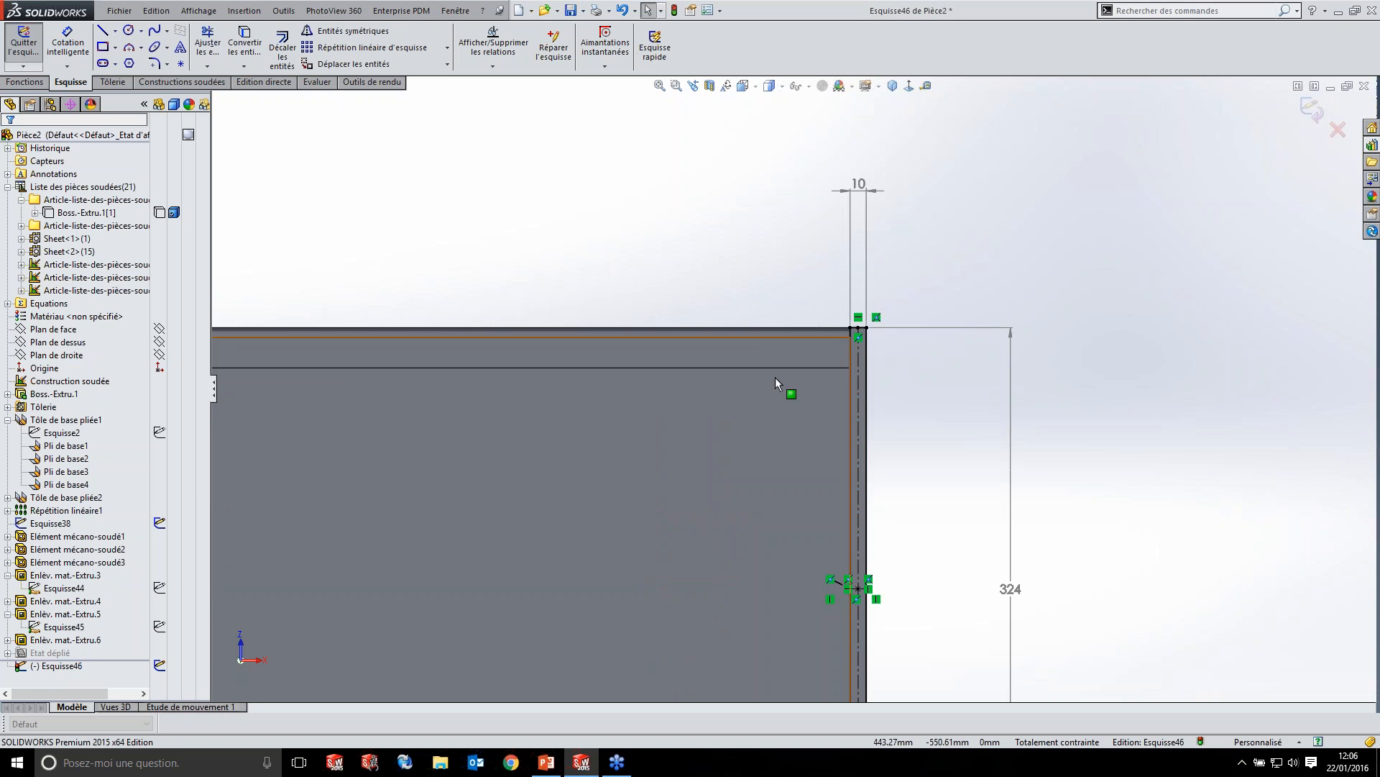
scroll(777, 381, "down", 5)
scroll(777, 381, "up", 4)
middle_click_drag(912, 431, 893, 472)
scroll(894, 476, "up", 5)
double_click(831, 314)
scroll(837, 431, "down", 3)
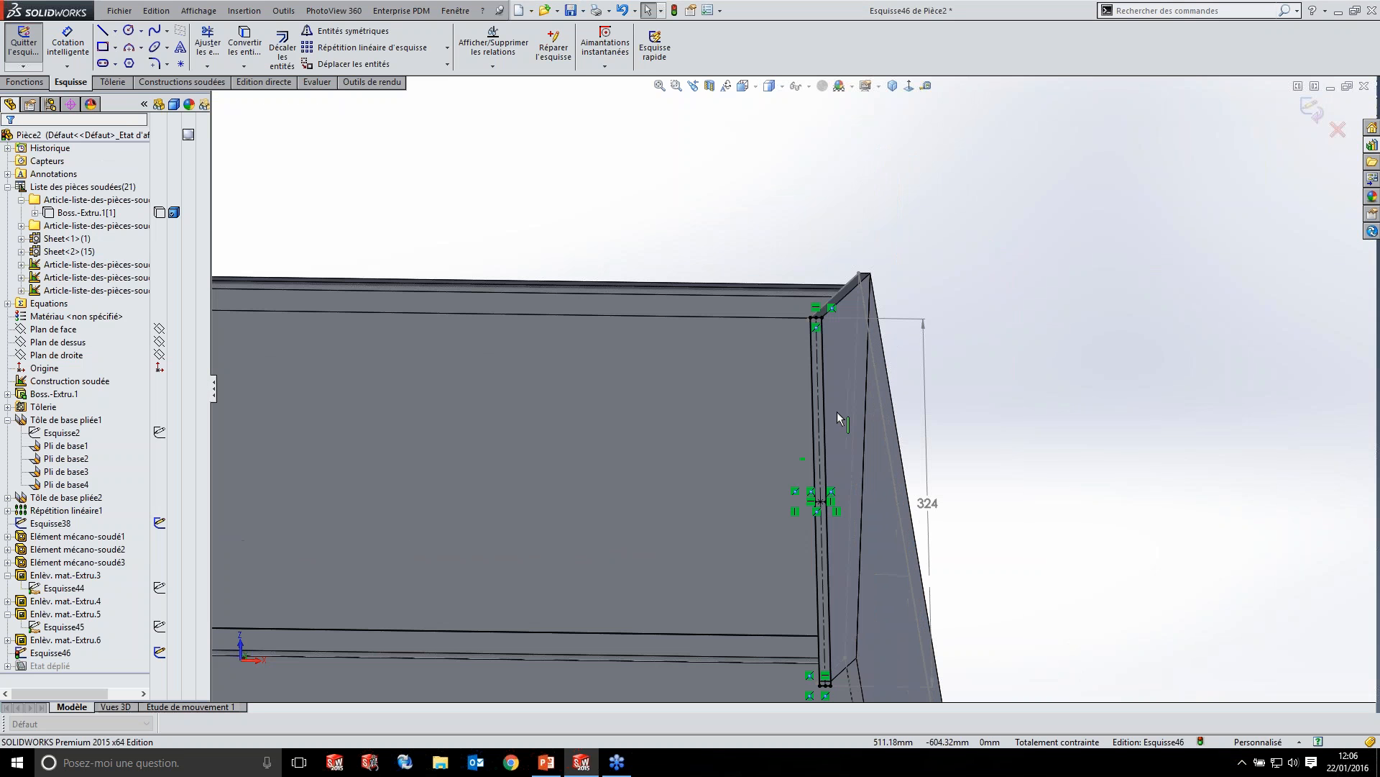
- Undo the rectangle drawn on the foot flat's bottom face
key("ctrl+z")
key("ctrl+z")
key("Escape")
- Sketch a new corner rectangle on the foot flat's bottom face
left_click(103, 47)
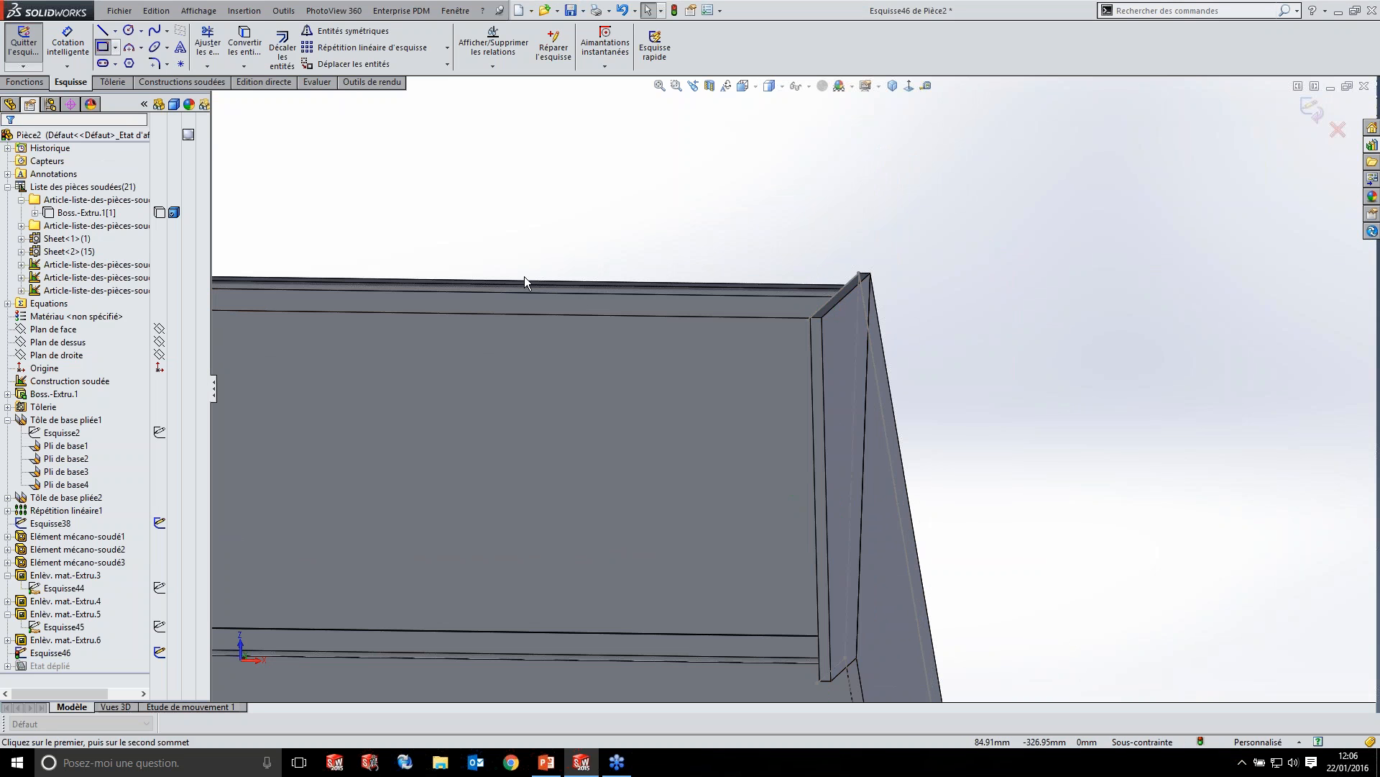
- Sketch a corner rectangle 320 mm by 80 mm from the upper outer corner of the stringer's end
left_click(822, 317)
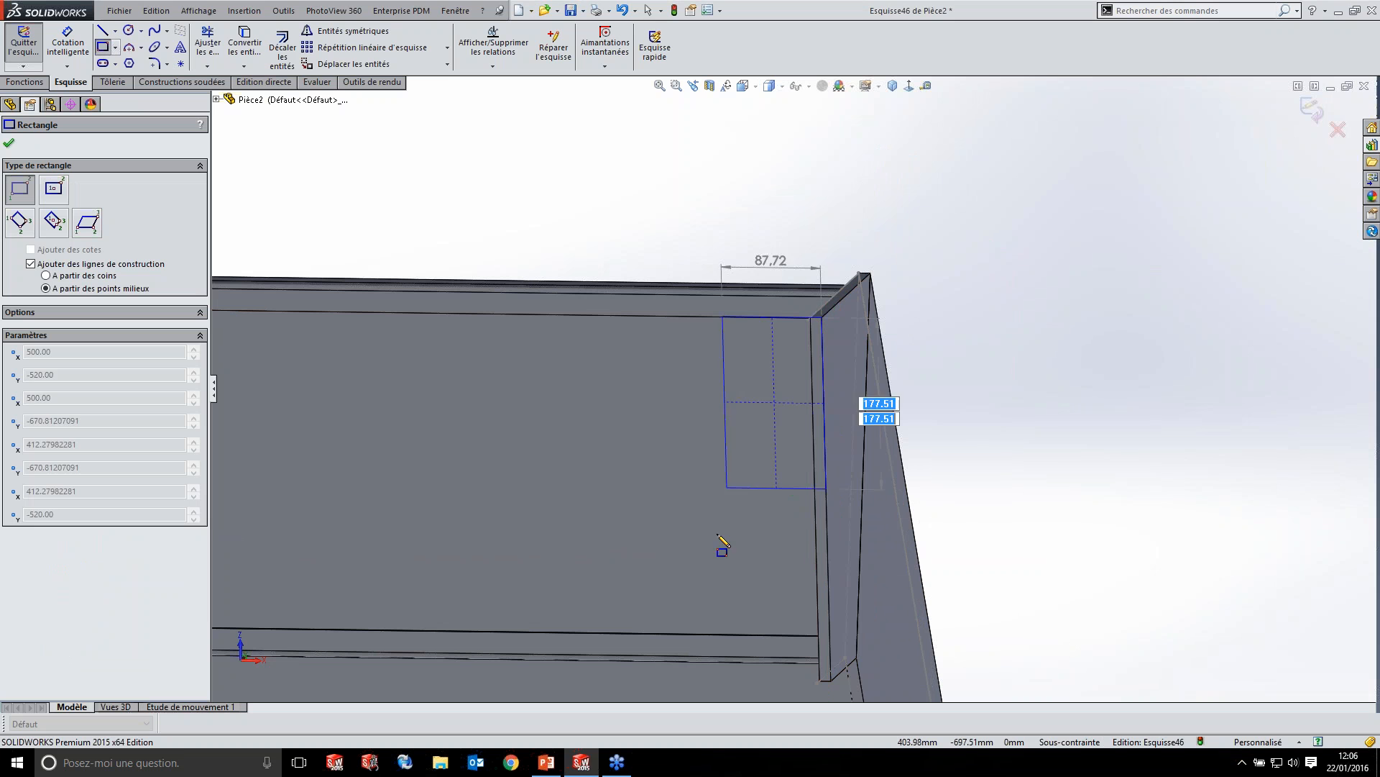
type("330")
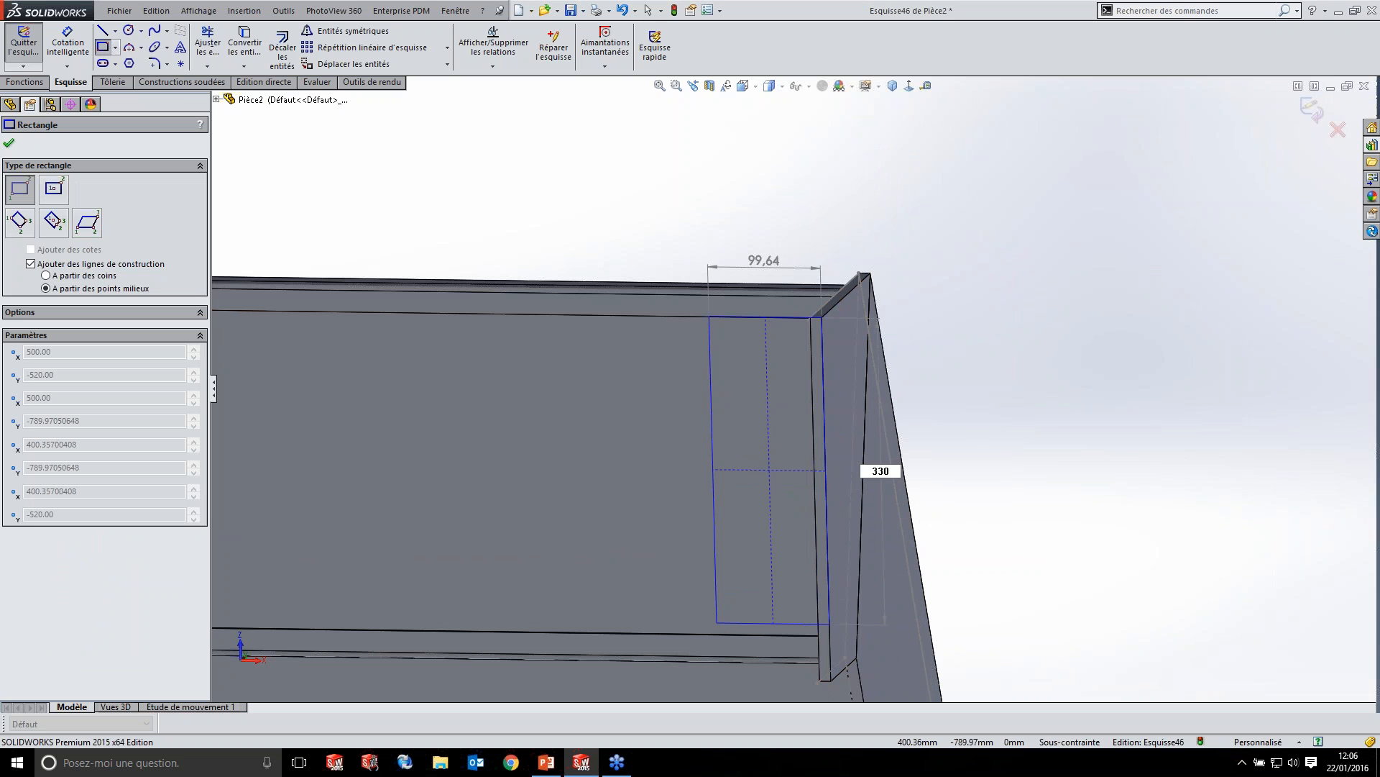
key("Tab")
type("80")
key("Return")
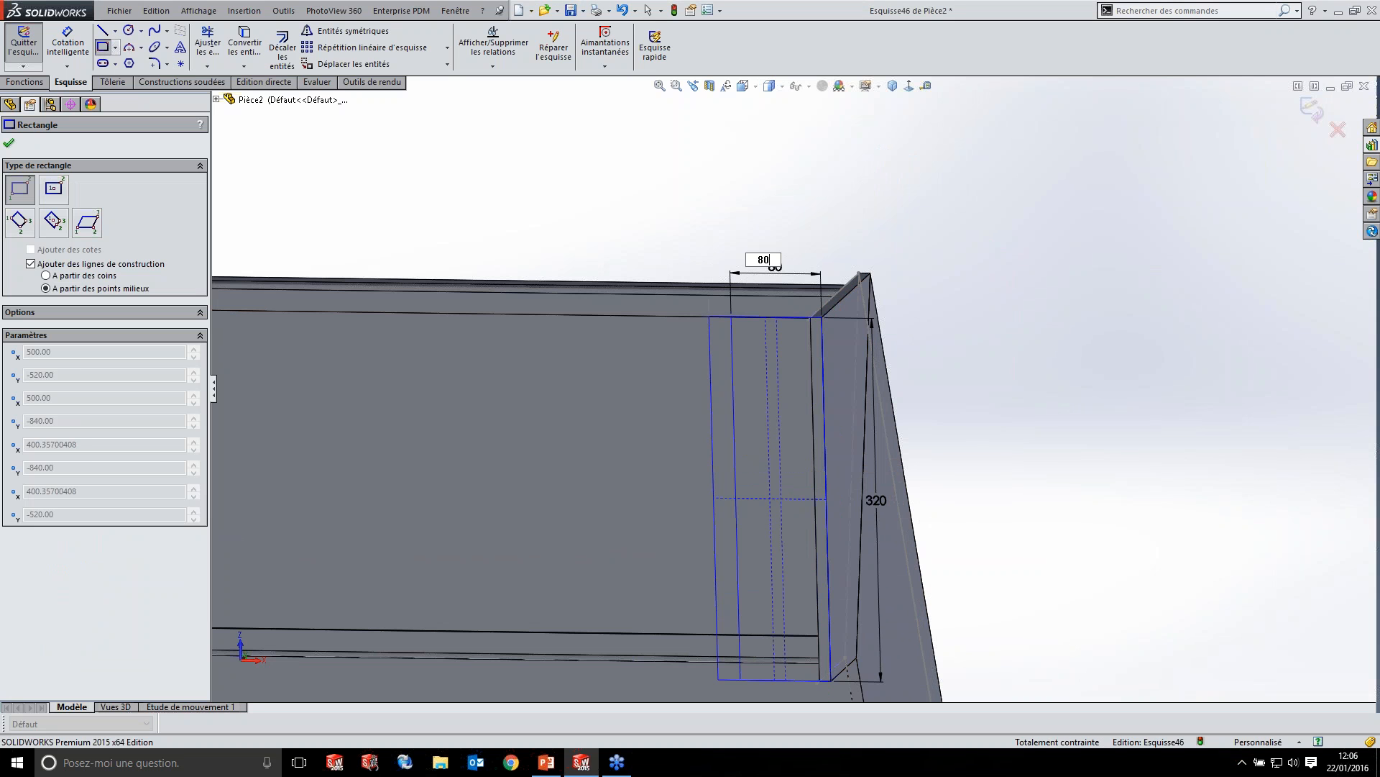
key("Escape")
scroll(798, 363, "down", 3)
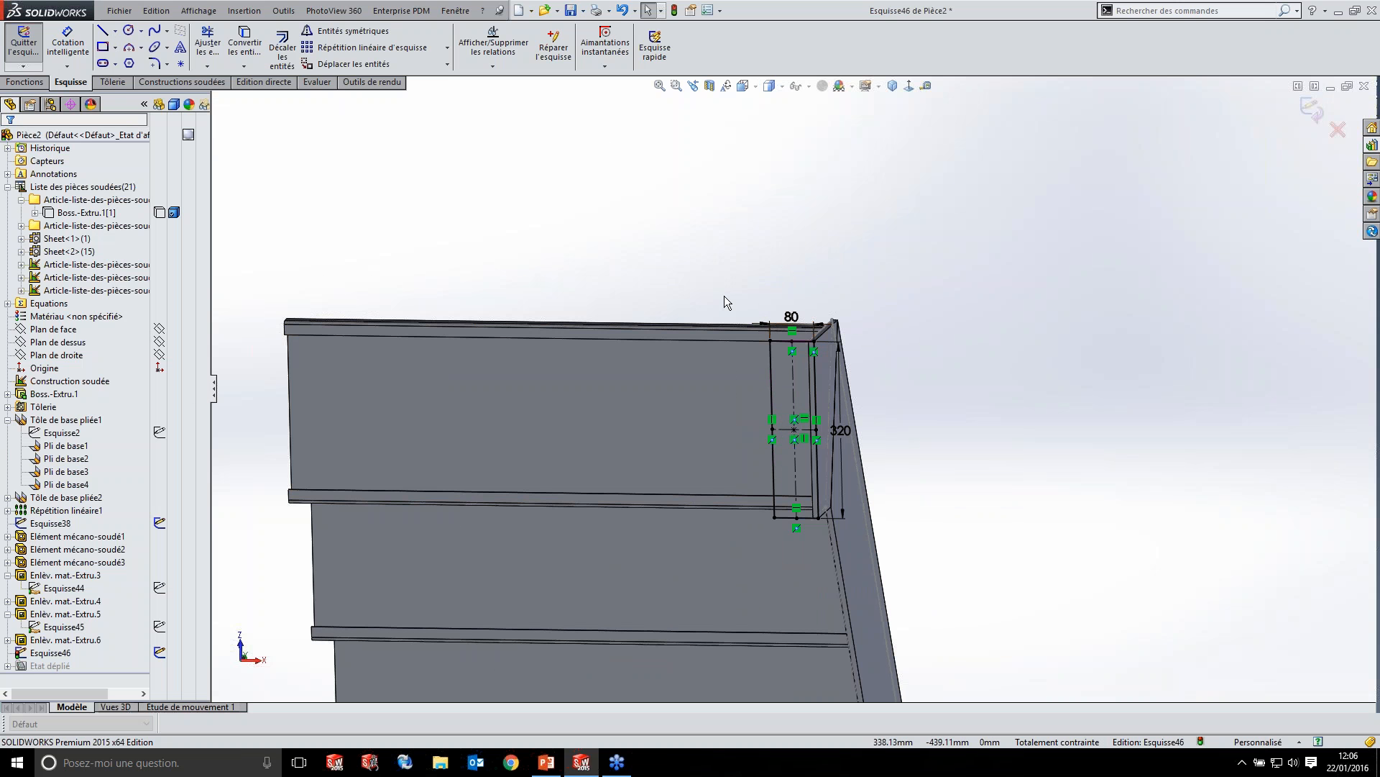
- Draw a 14.5 mm diameter circle on the rectangle's vertical centreline, above its midpoint
left_click(128, 30)
left_click(927, 85)
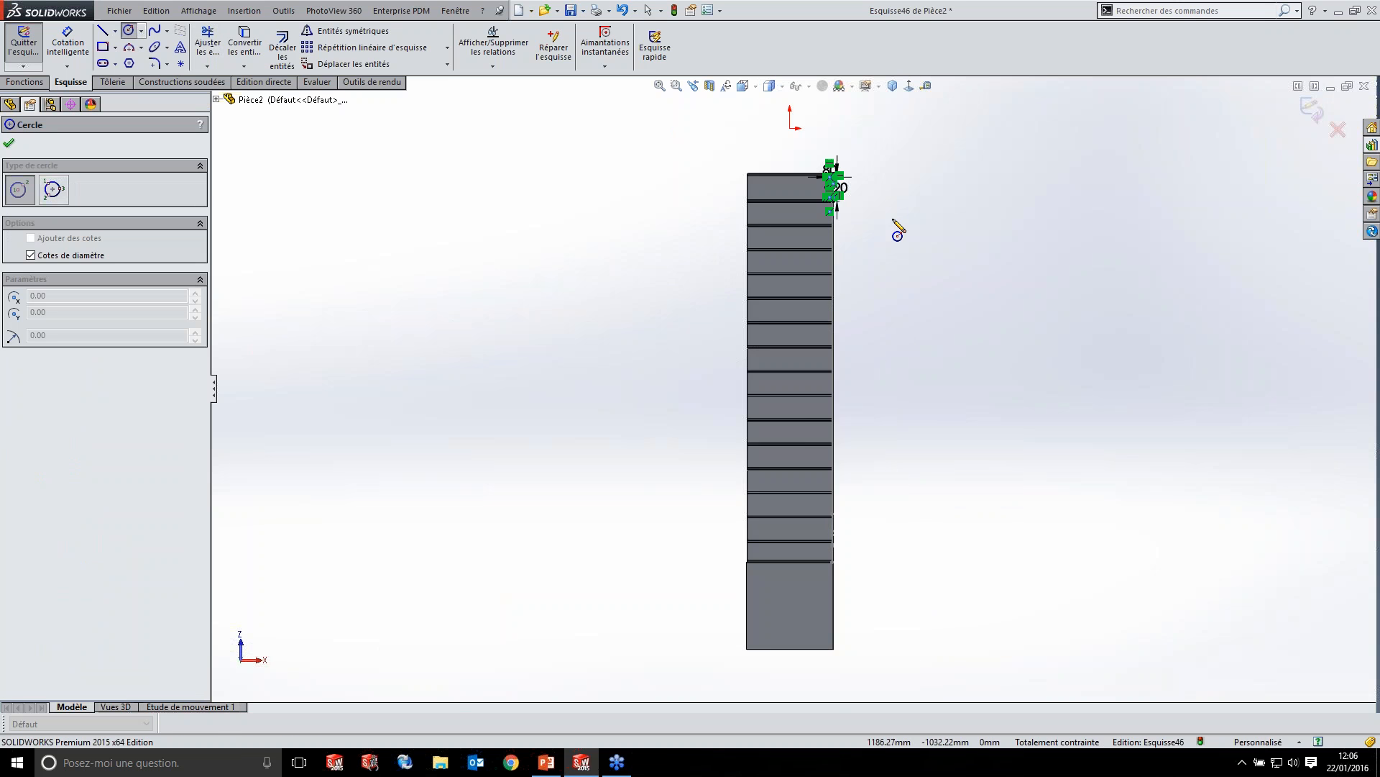
scroll(748, 184, "up", 5)
scroll(693, 370, "up", 2)
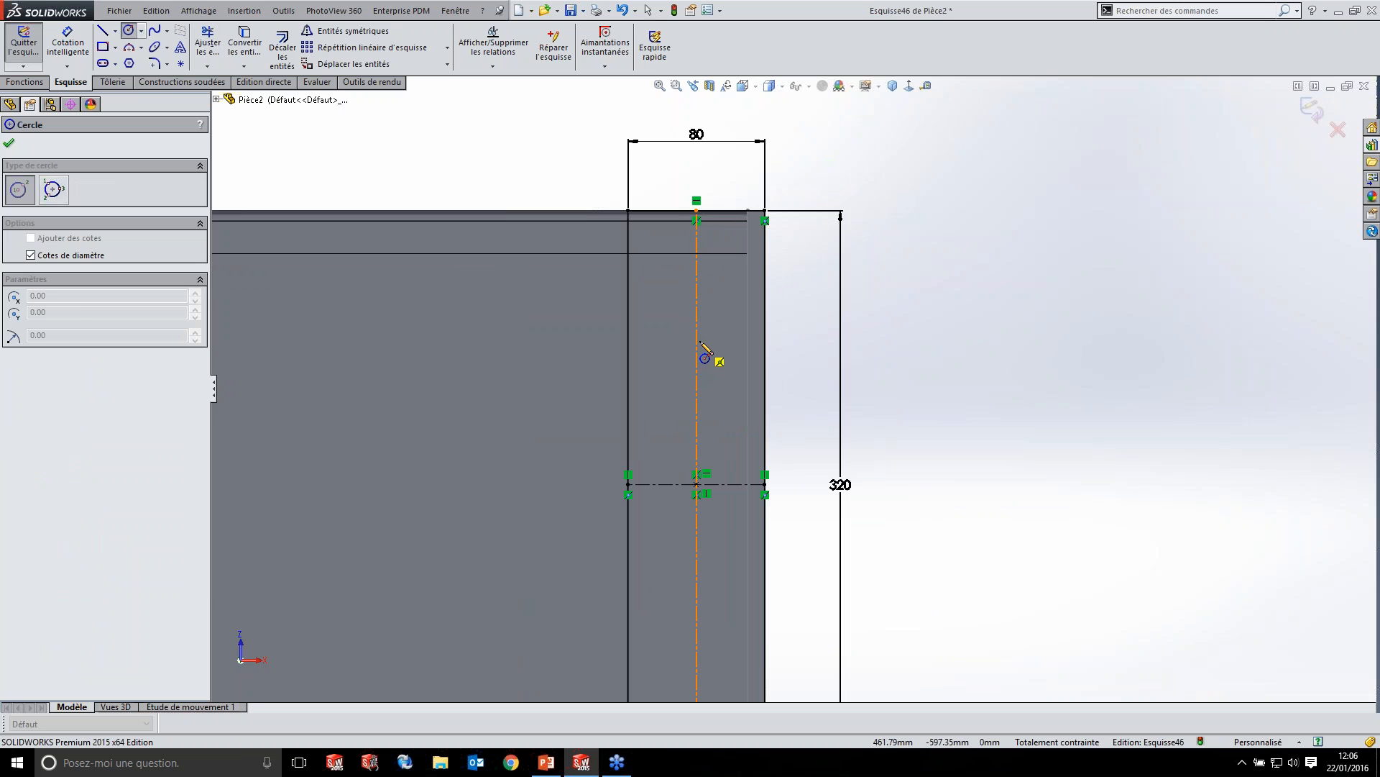
left_click(696, 340)
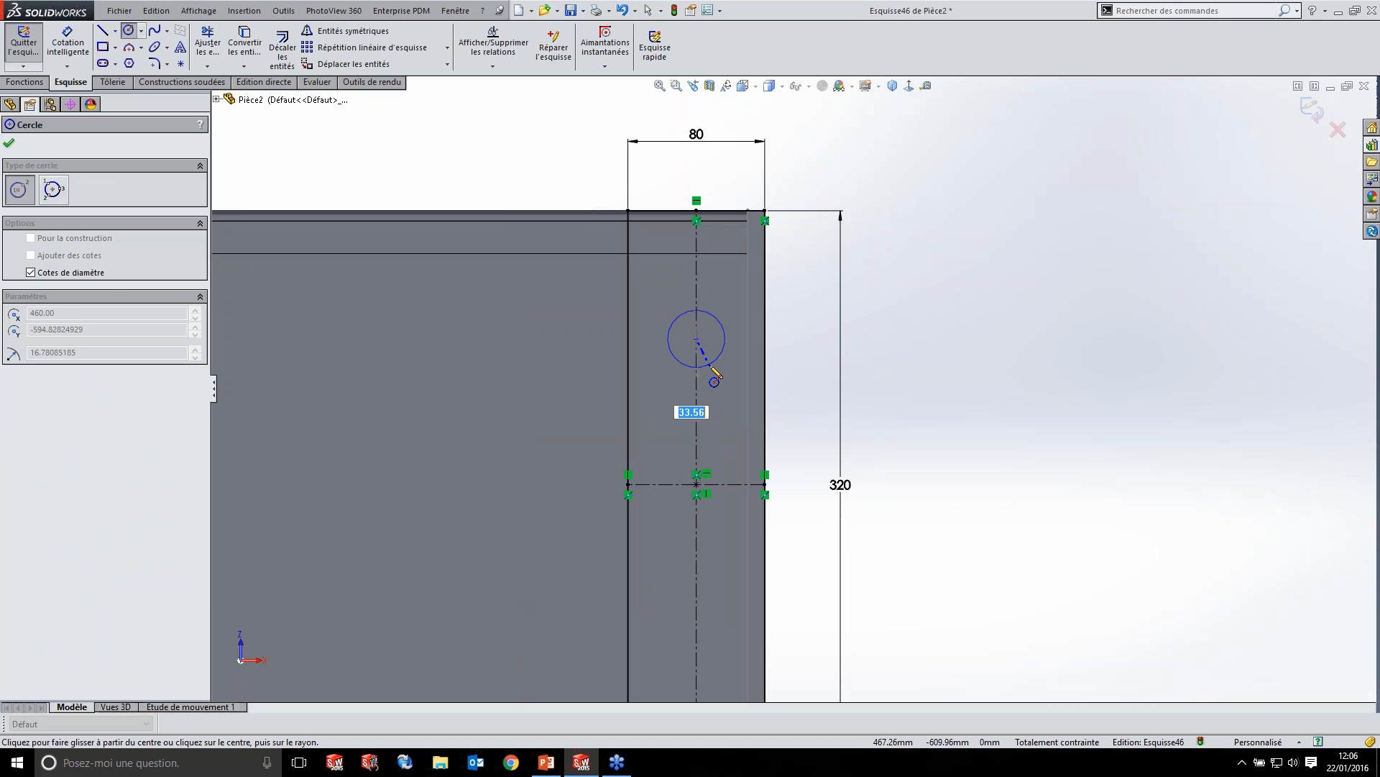
type("14.5")
key("Return")
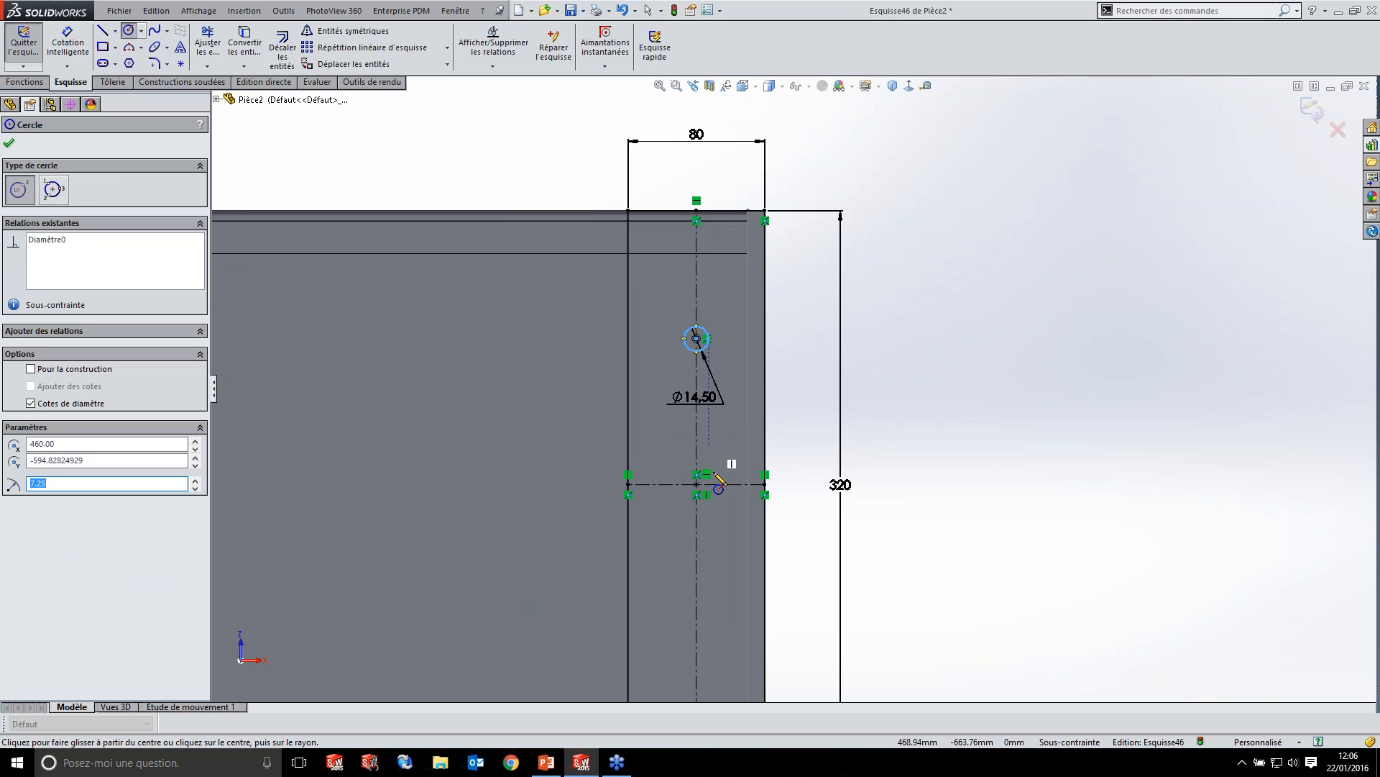
- Draw a second circle on the vertical centreline below the midpoint and make it equal to the first
left_click(696, 667)
left_click(673, 676)
key("Escape")
left_click(696, 338)
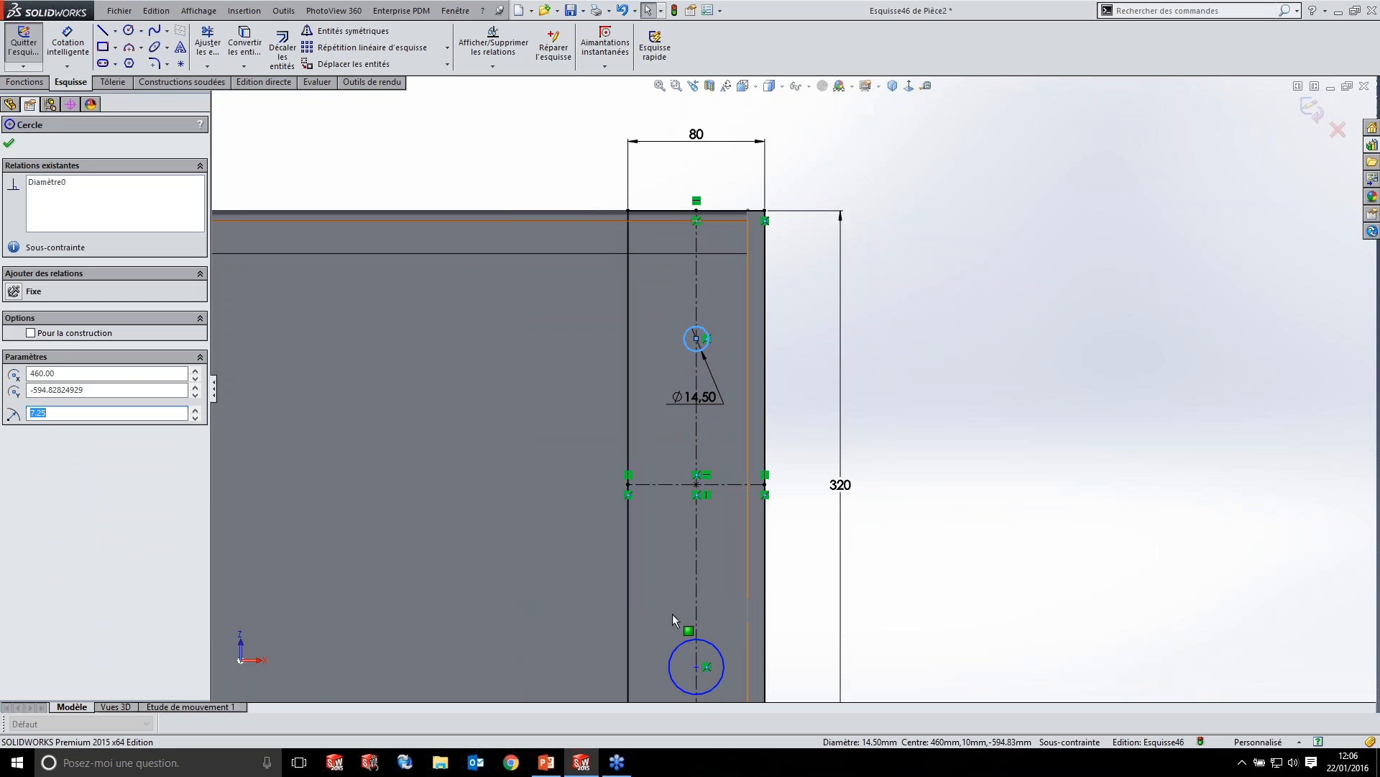
left_click(673, 675, "ctrl")
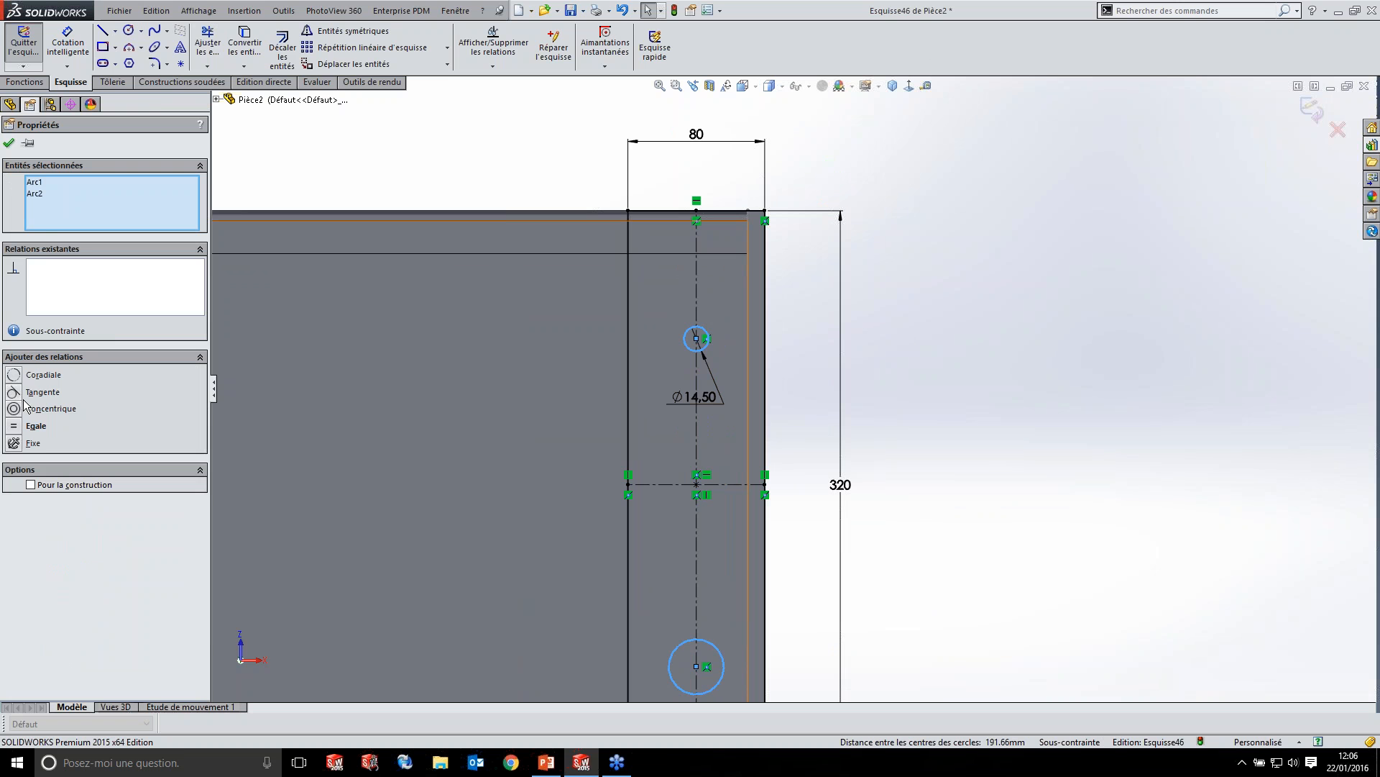
left_click(18, 427)
key("Escape")
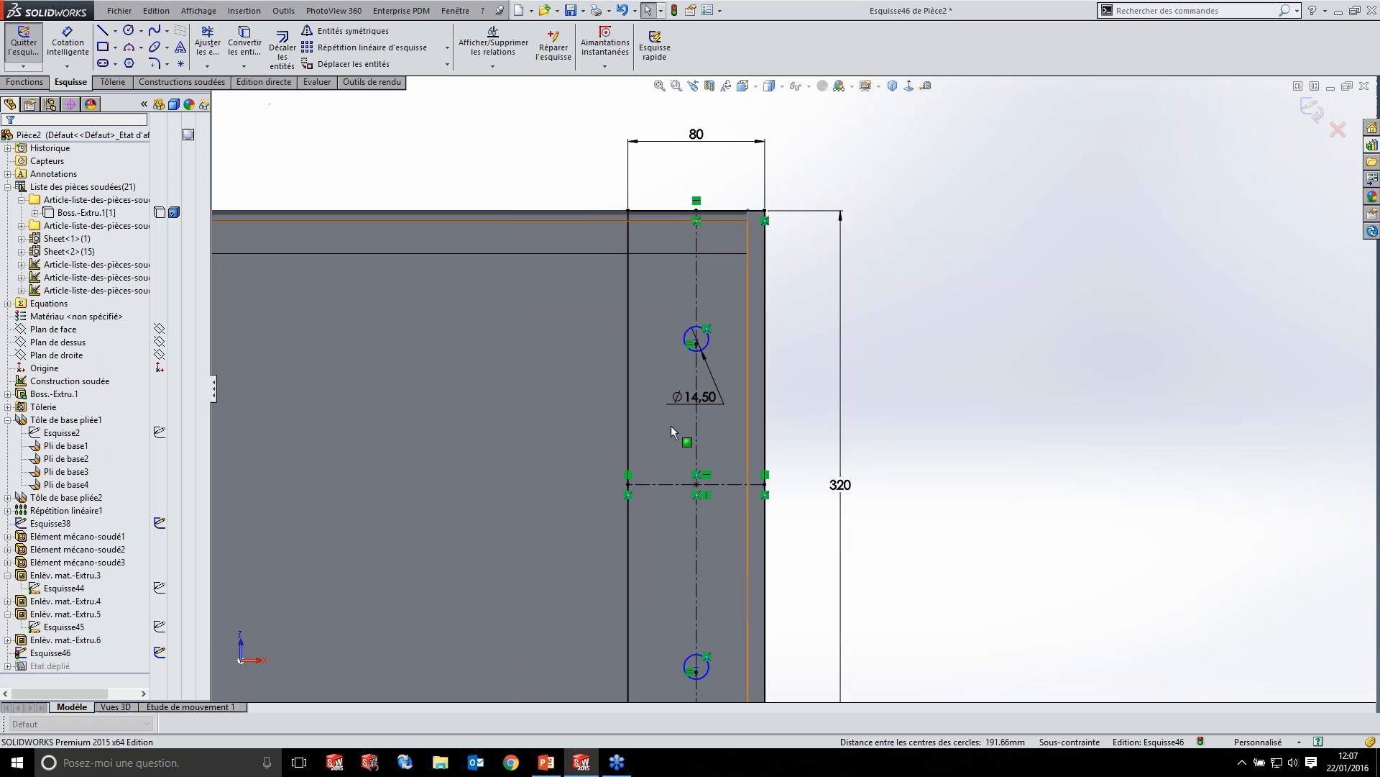
- Move the circle's diameter dimension outside the rectangle, beyond the 320 mm dimension
left_click_drag(702, 396, 912, 257)
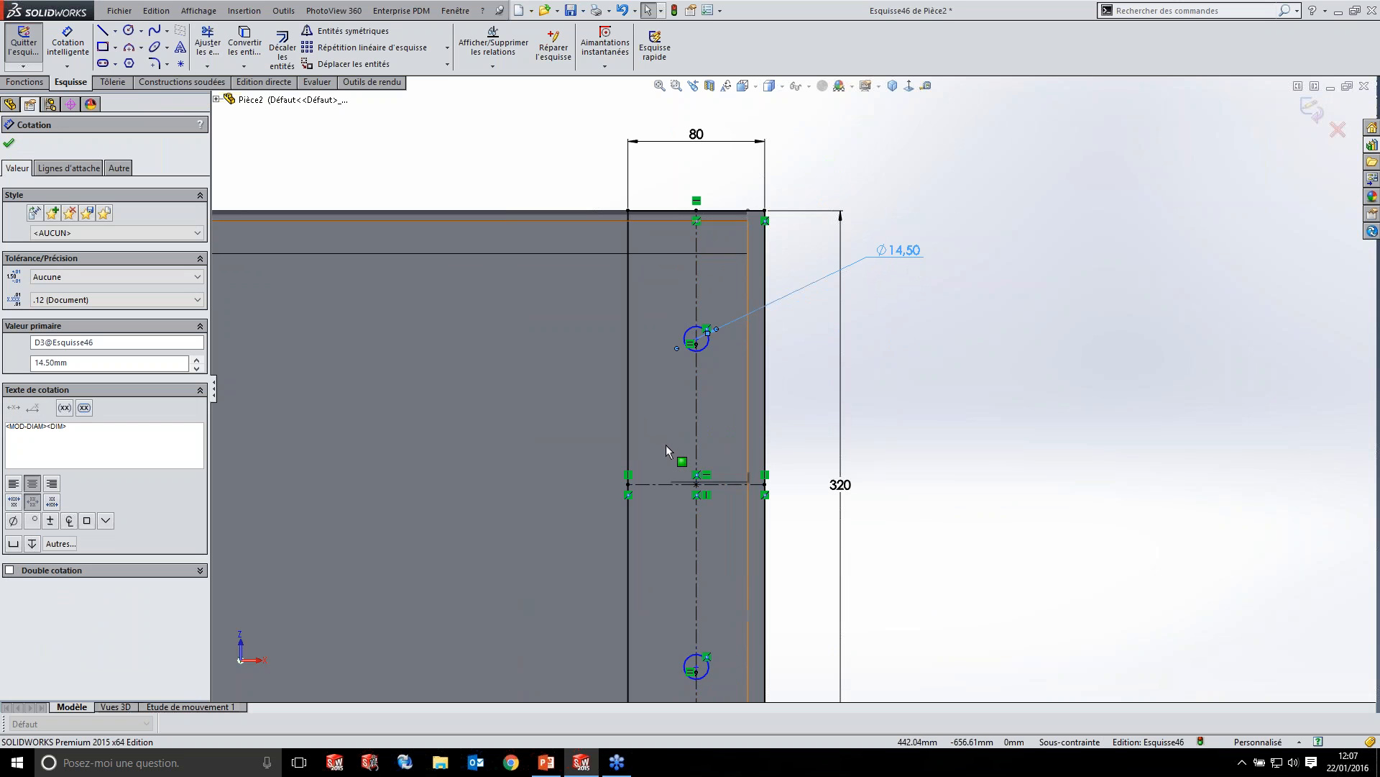
scroll(675, 454, "up", 2)
left_click(69, 45)
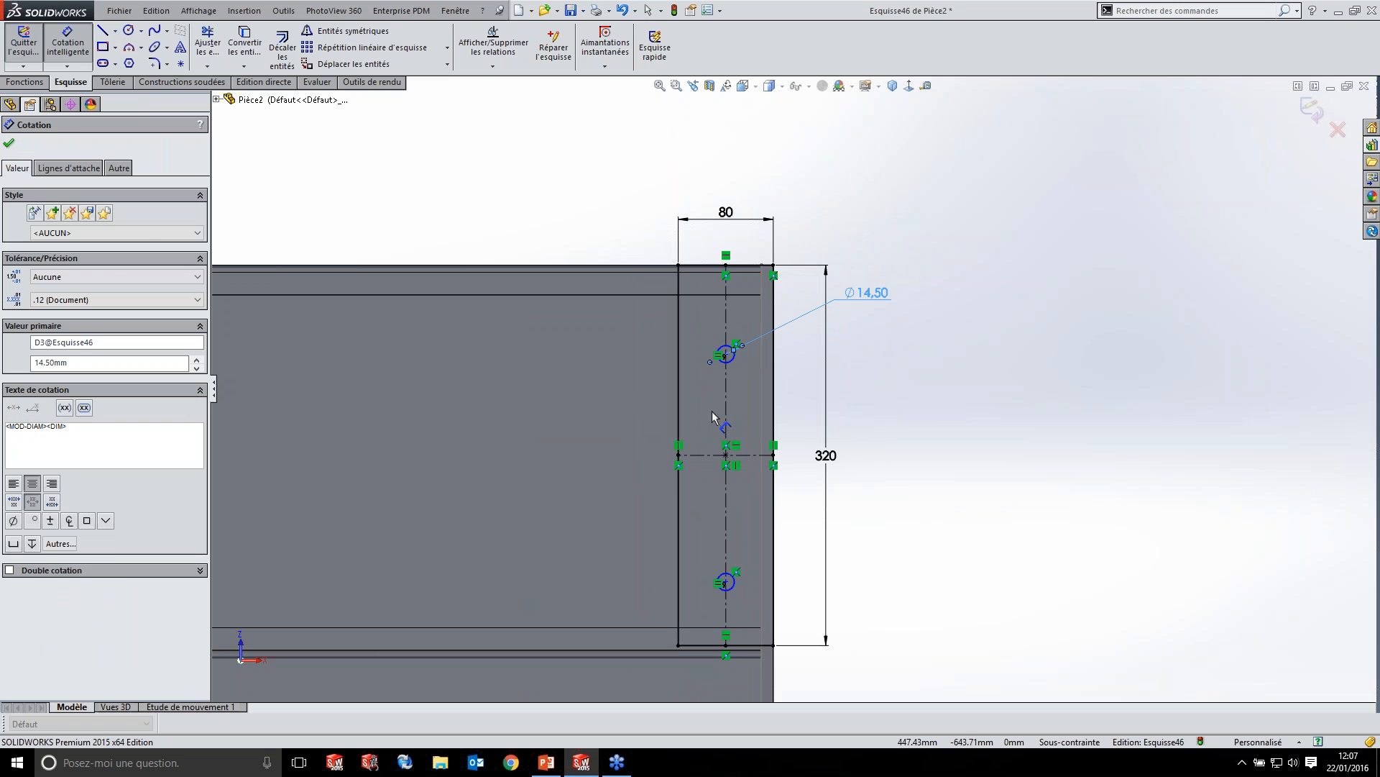
key("Escape")
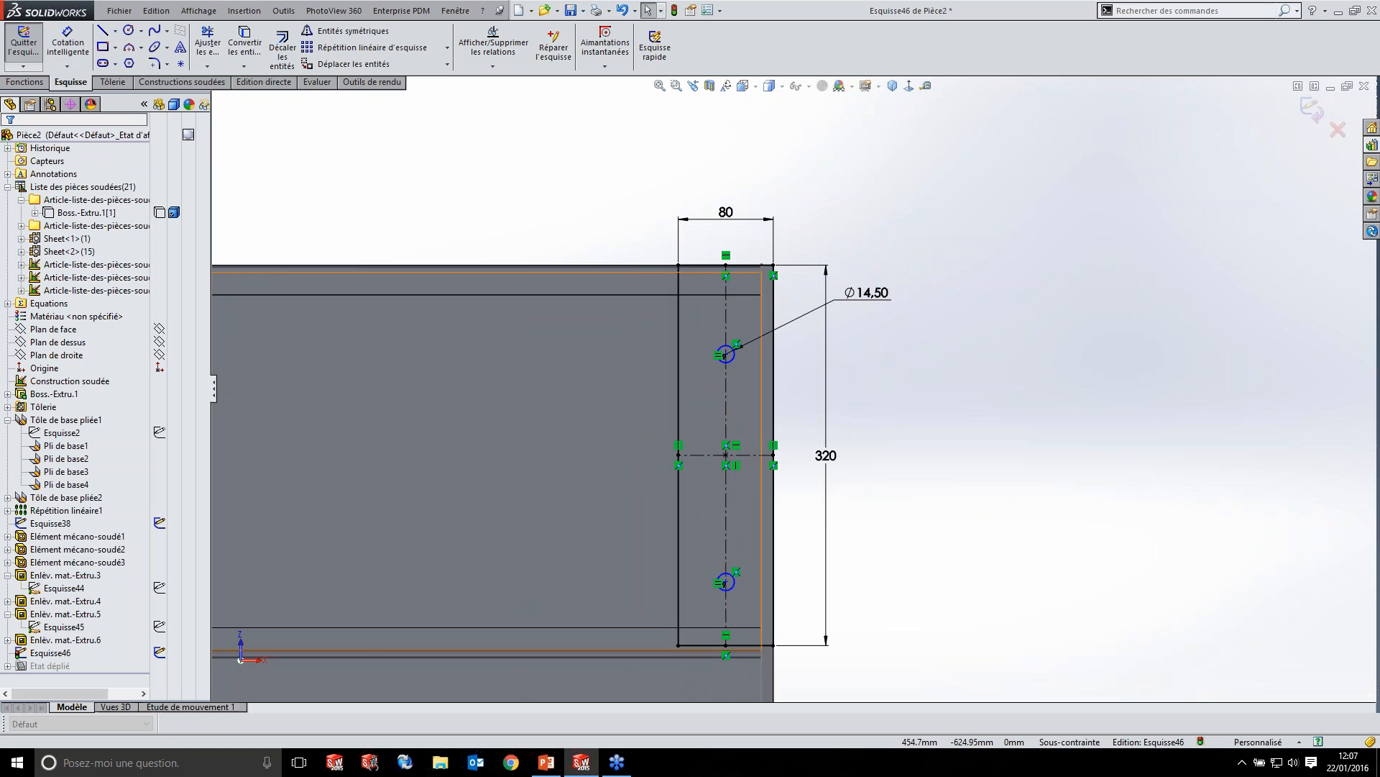
- Make the two circle centres symmetric about the rectangle's horizontal centreline
left_click(748, 455)
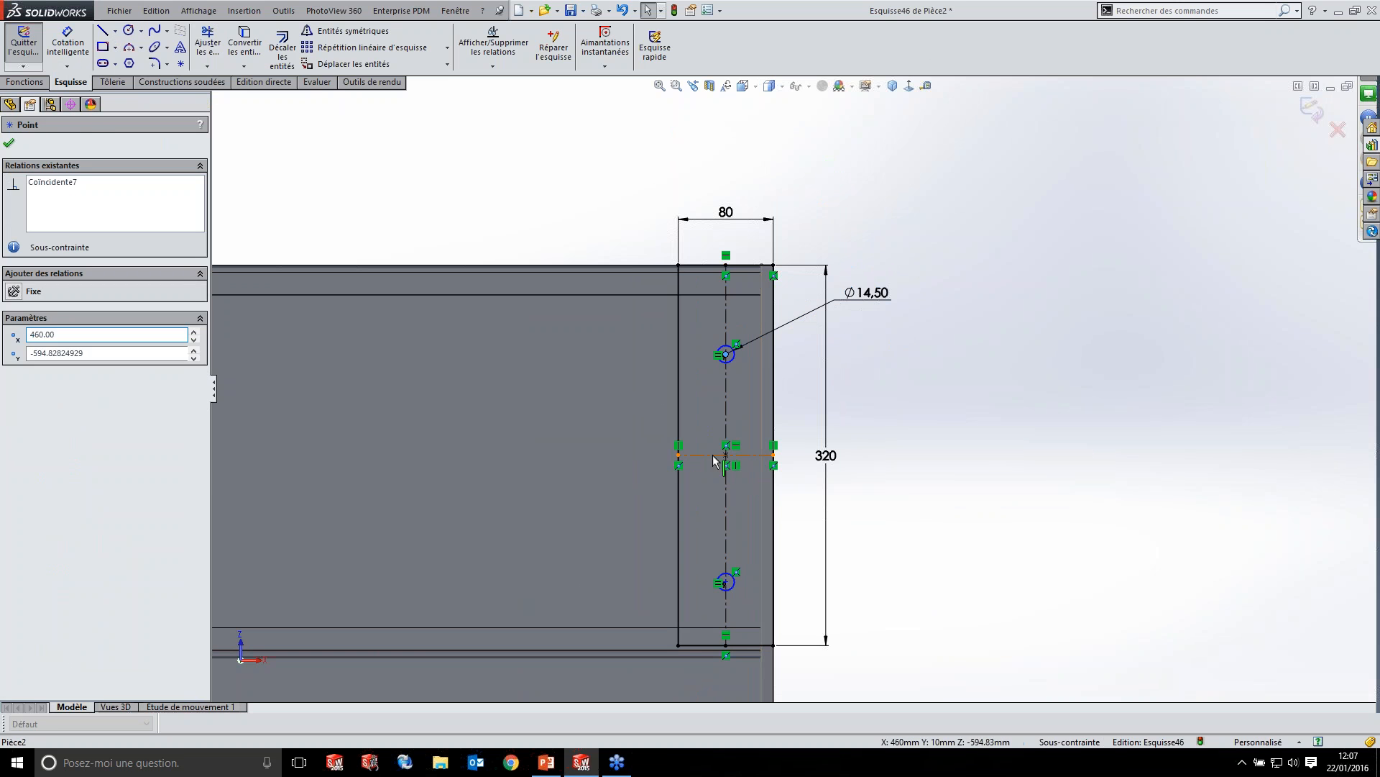
left_click(726, 454, "ctrl")
left_click(726, 582, "ctrl")
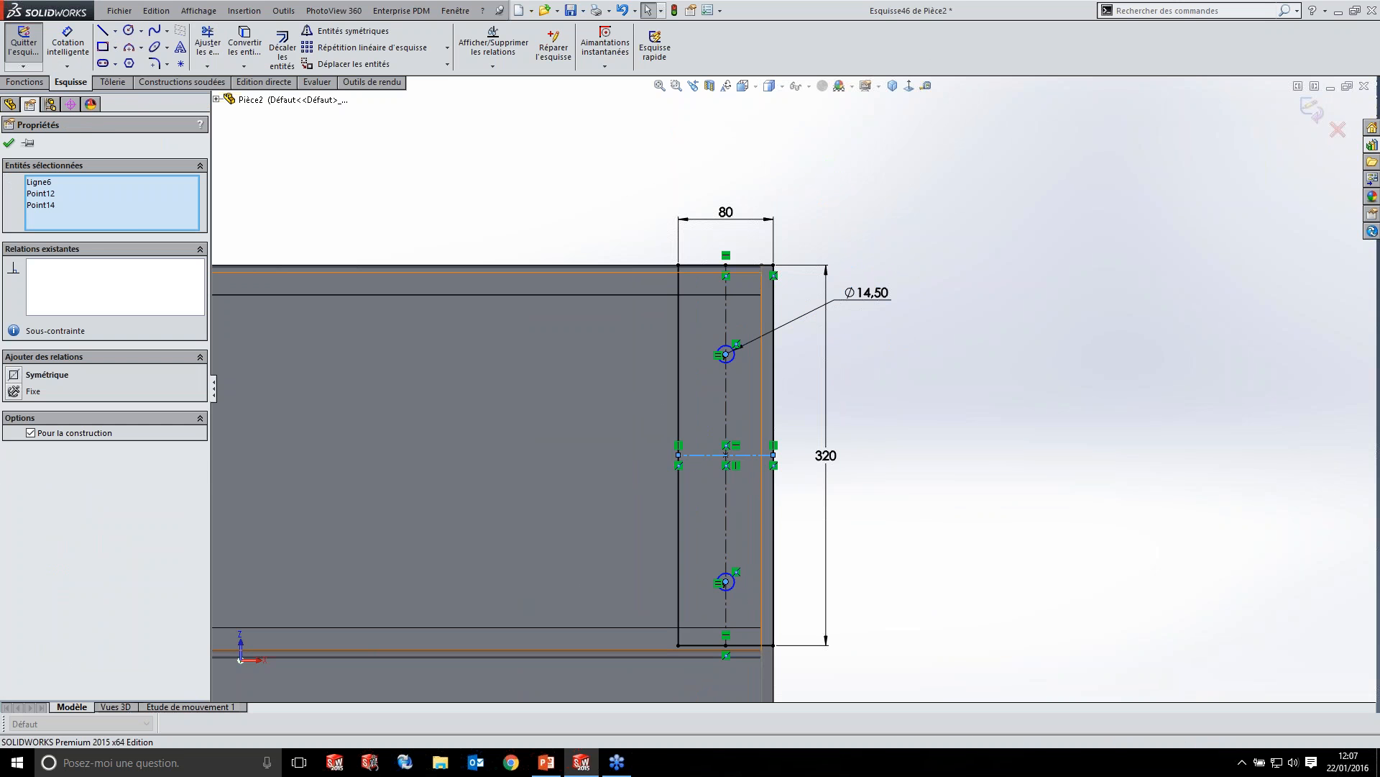
left_click(14, 374)
key("Escape")
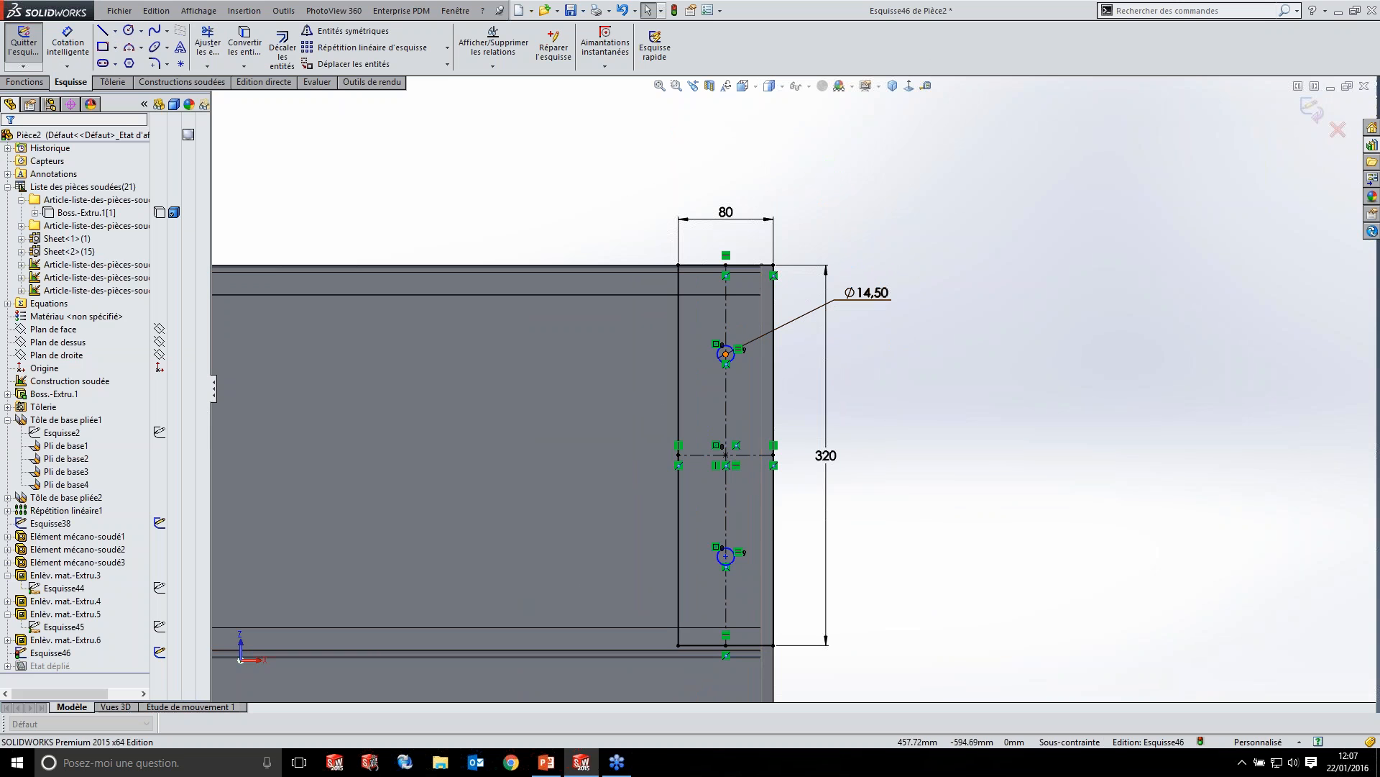
left_click_drag(726, 354, 727, 348)
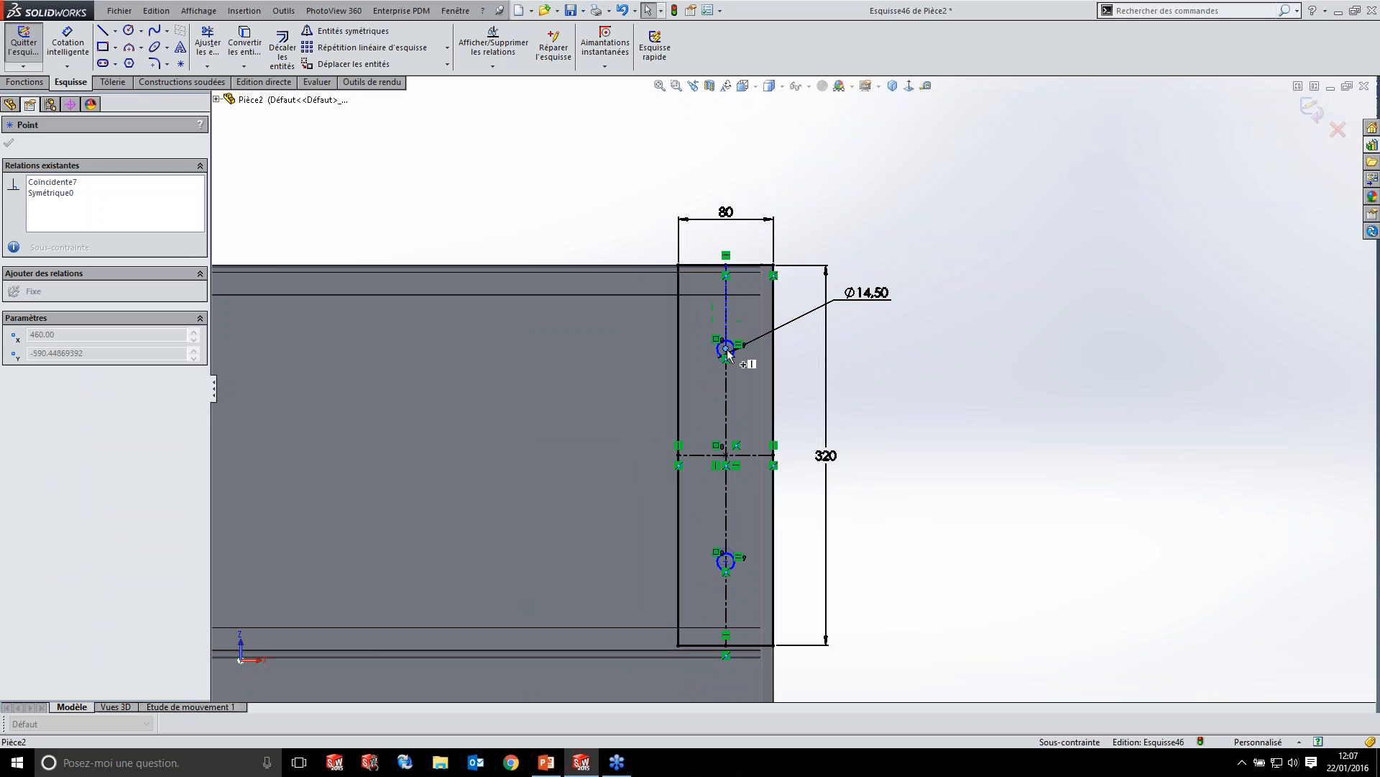
- Dimension the vertical spacing between the two circles to 200 mm
left_click(67, 43)
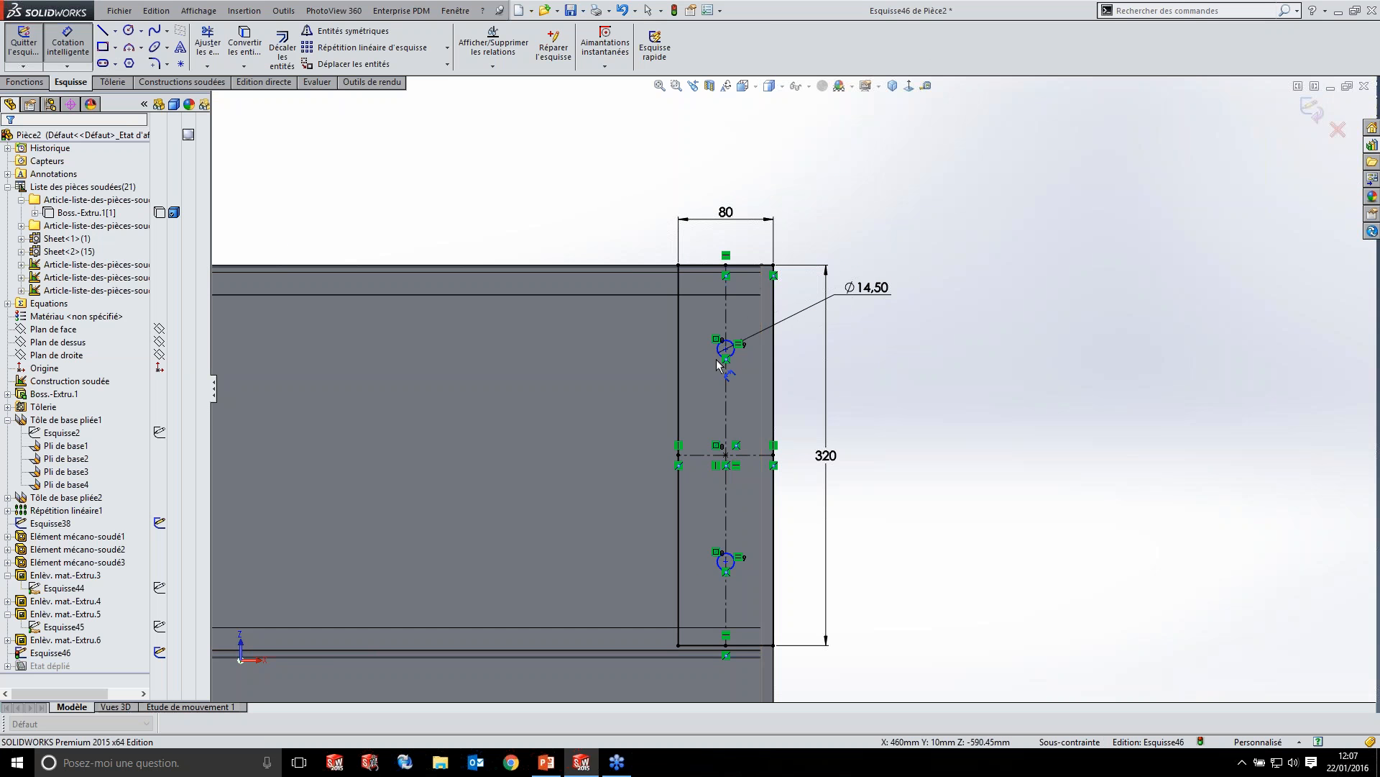
left_click(718, 356)
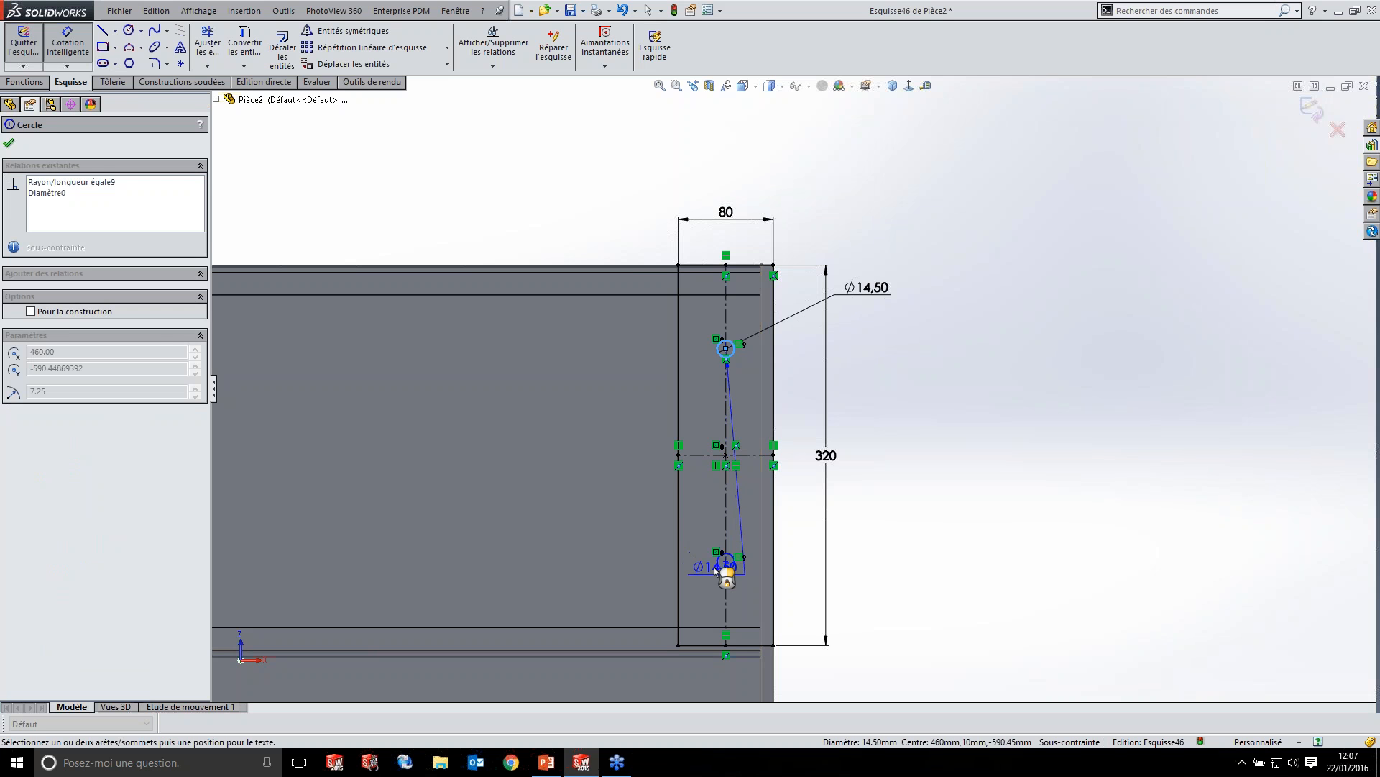
left_click(727, 562)
left_click(524, 469)
type("200")
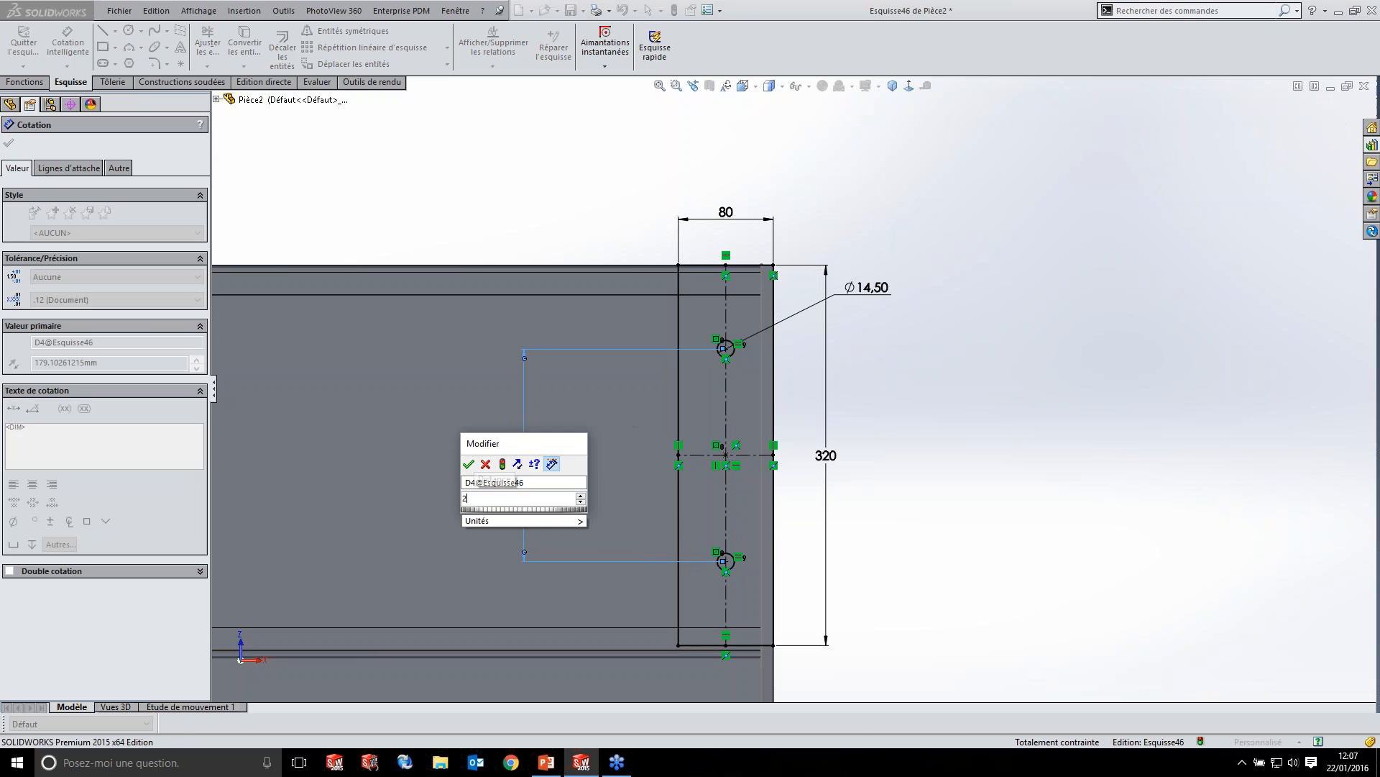
key("Return")
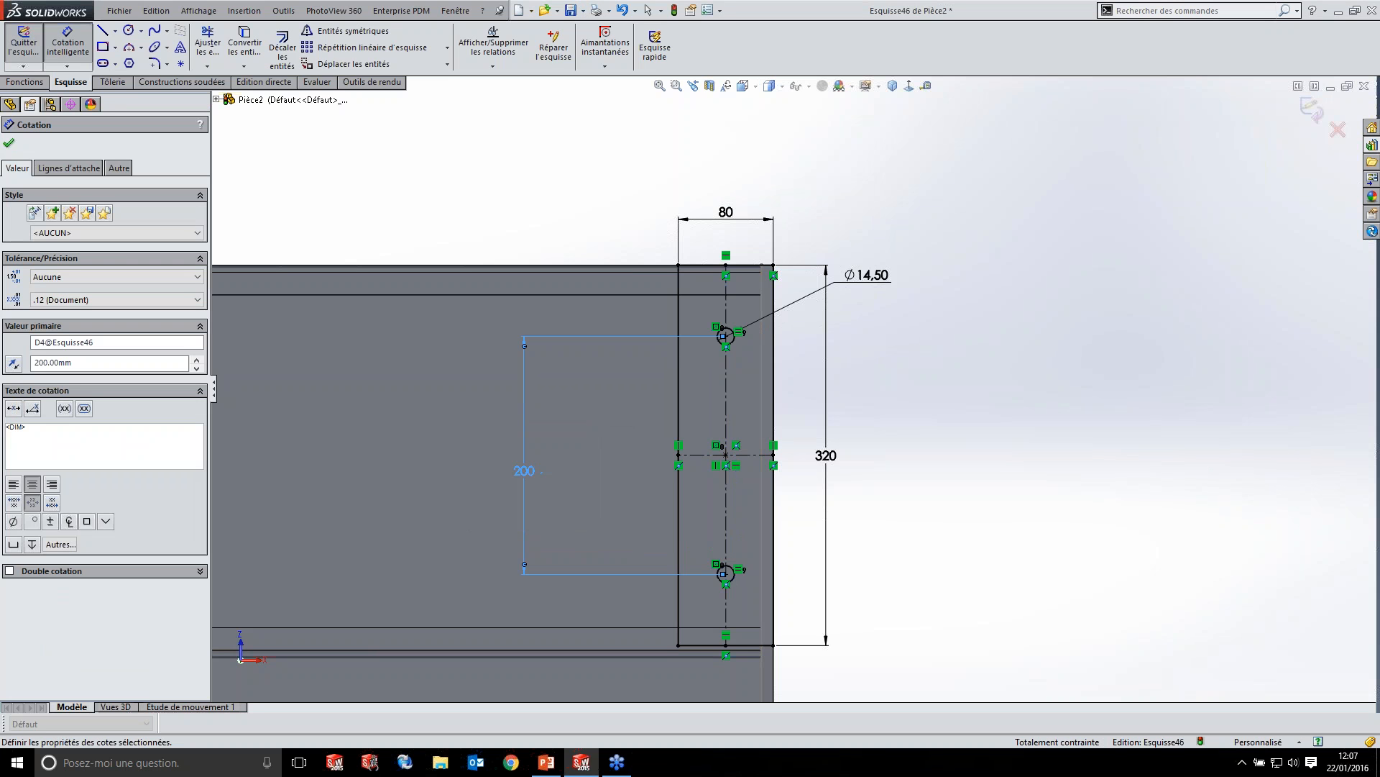
- Create a sheet-metal base flange from the sketch, overriding the default thickness with 10 mm and reversing the direction
left_click(112, 84)
left_click(29, 57)
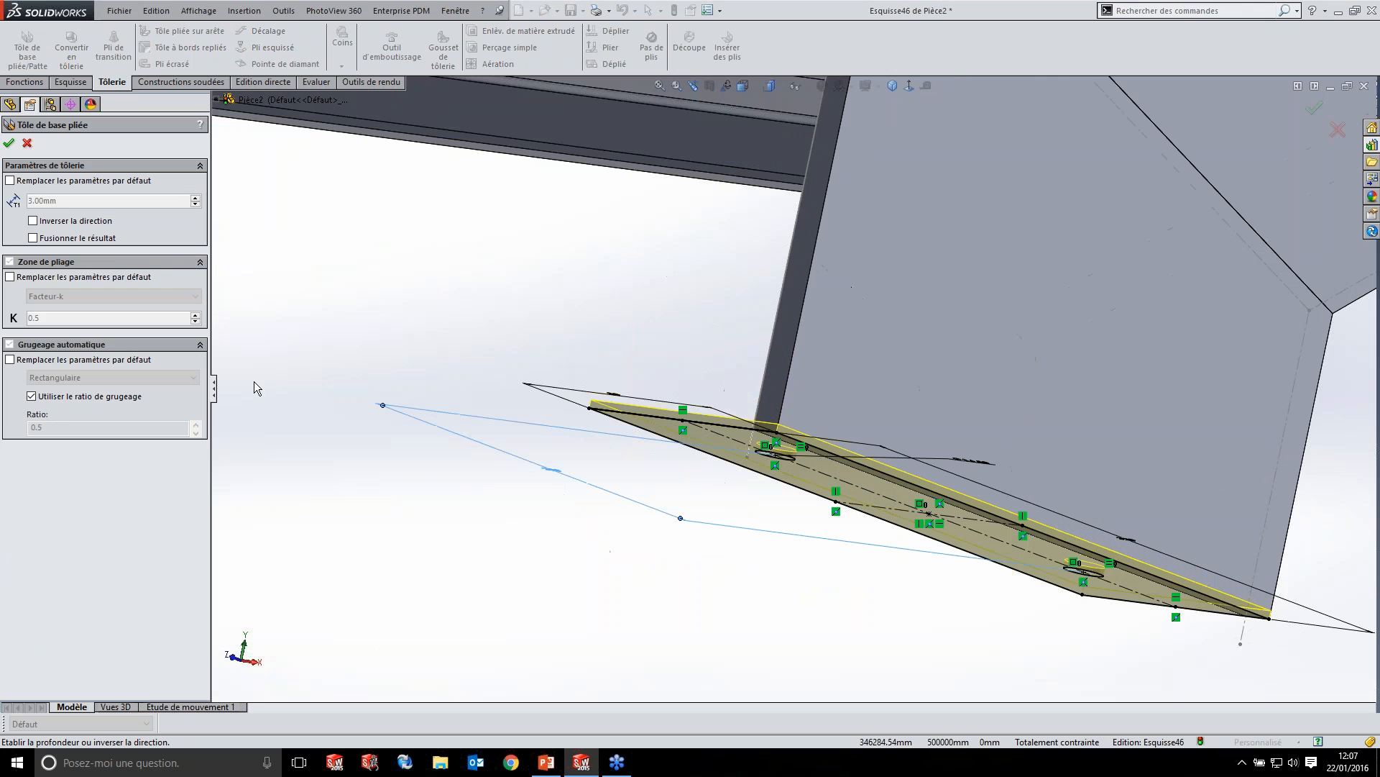
left_click(10, 278)
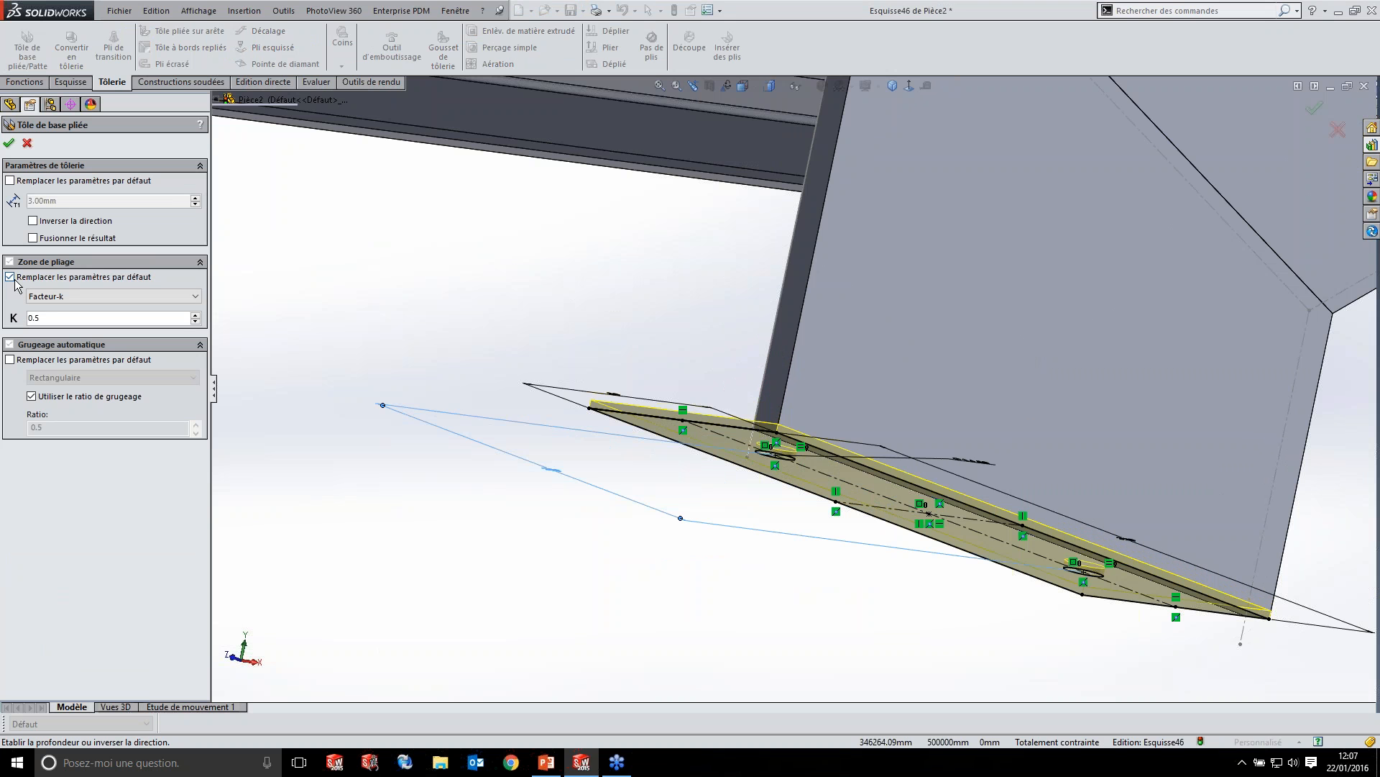
left_click(11, 279)
left_click(10, 180)
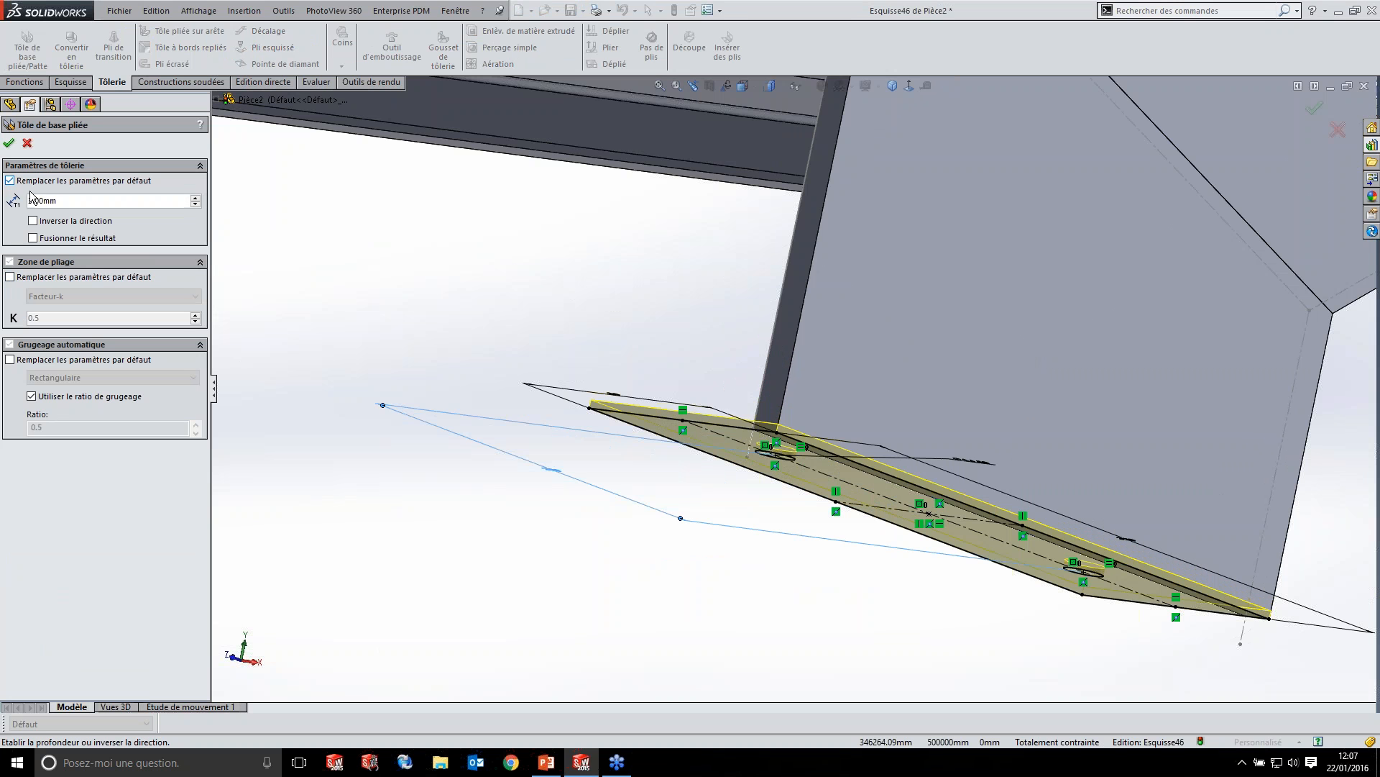
left_click(63, 202)
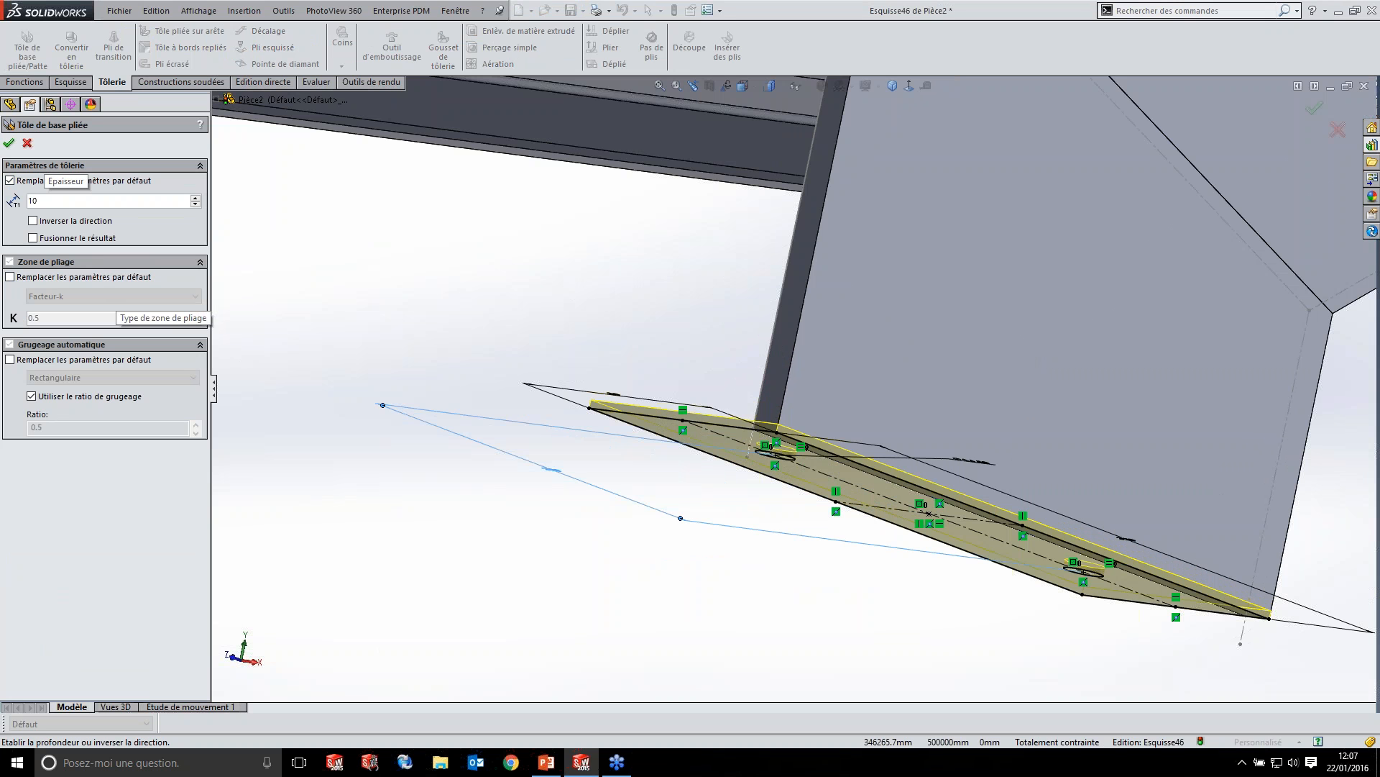
key("Return")
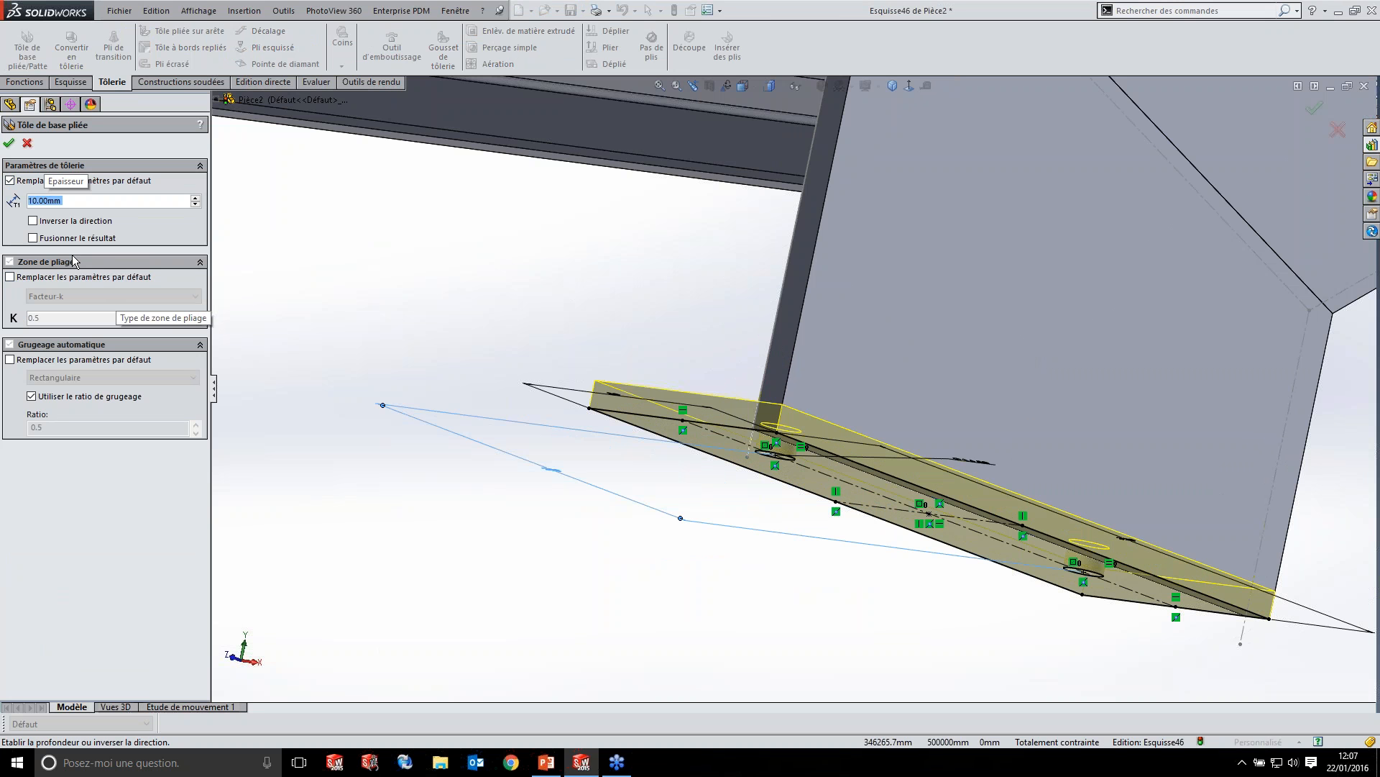
left_click(33, 221)
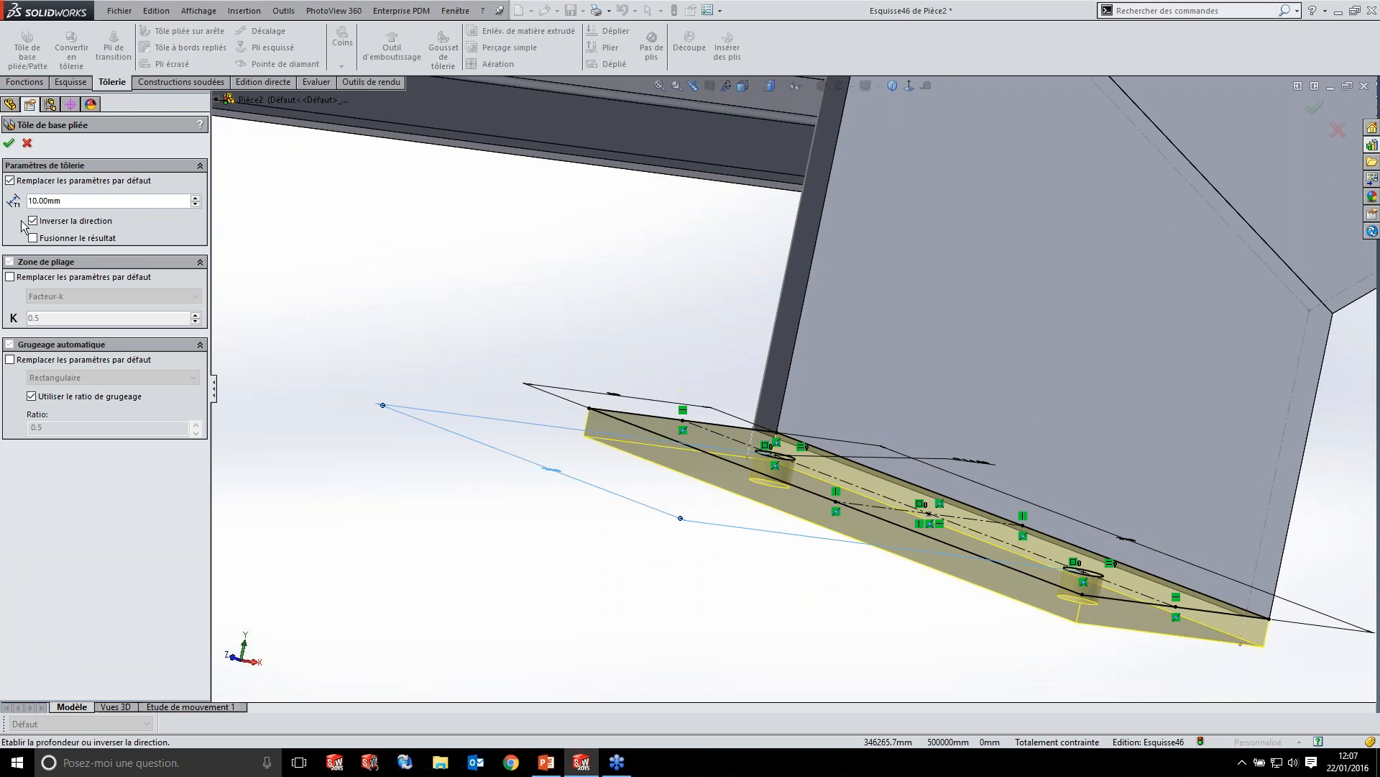
left_click(8, 146)
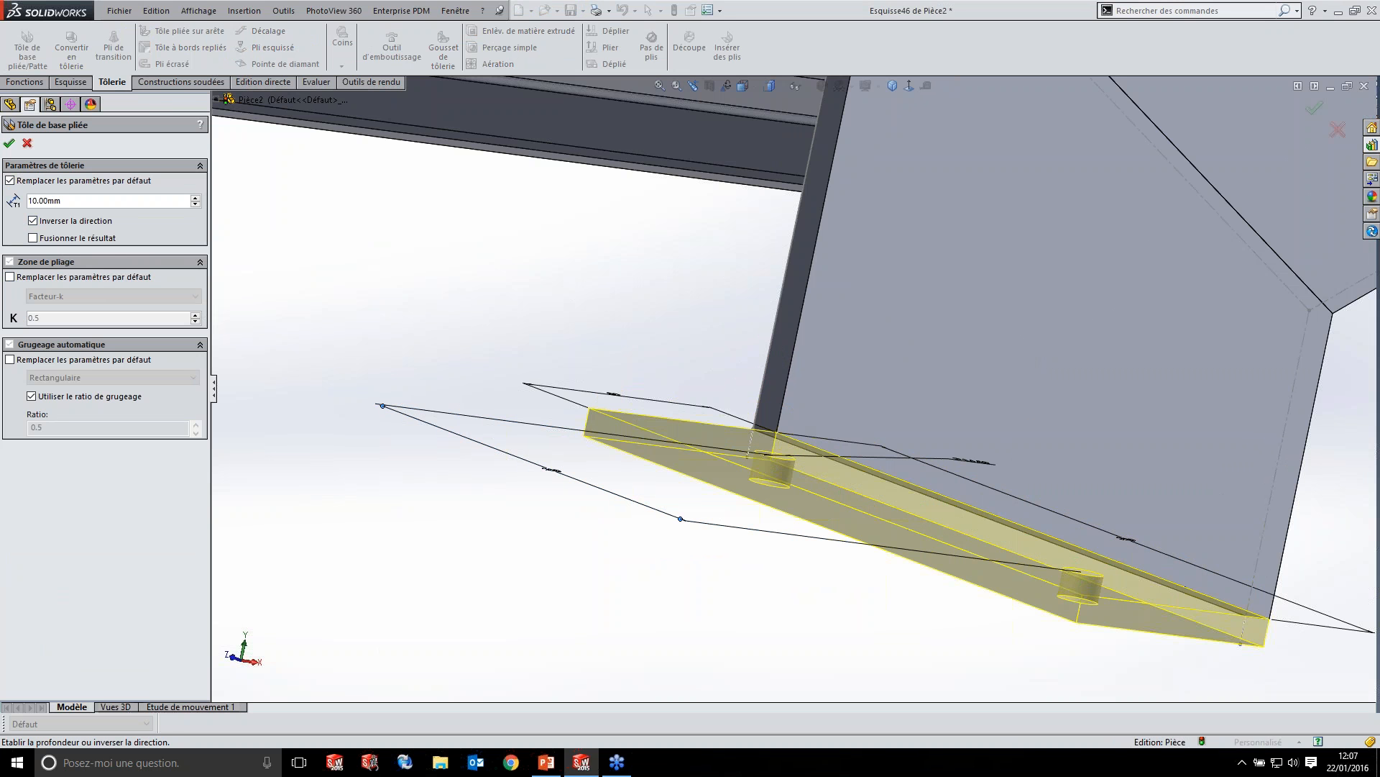
left_click(440, 353)
- Fillet the two outer vertical corner edges of the mounting plate with a 10 mm radius
scroll(614, 401, "up", 8)
scroll(689, 425, "down", 5)
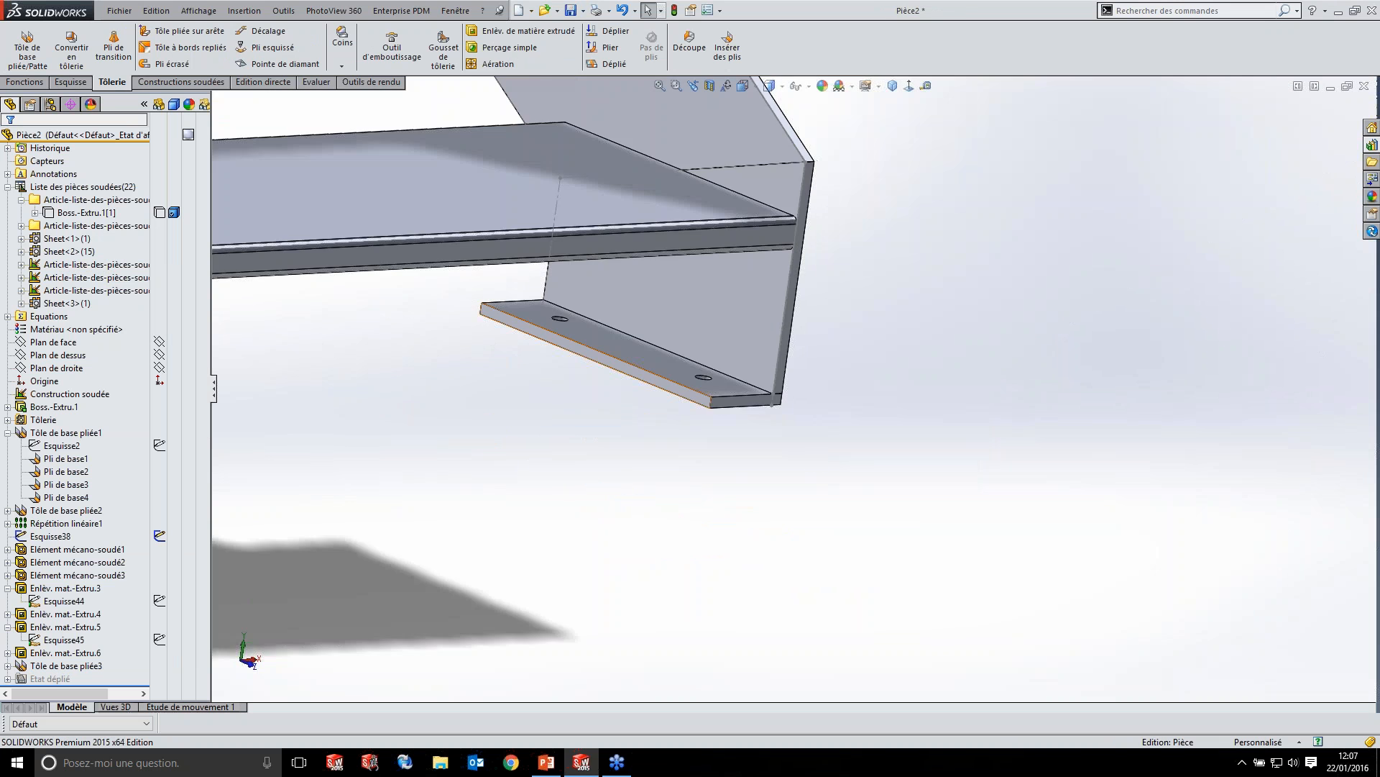
scroll(751, 371, "down", 5)
scroll(768, 404, "up", 5)
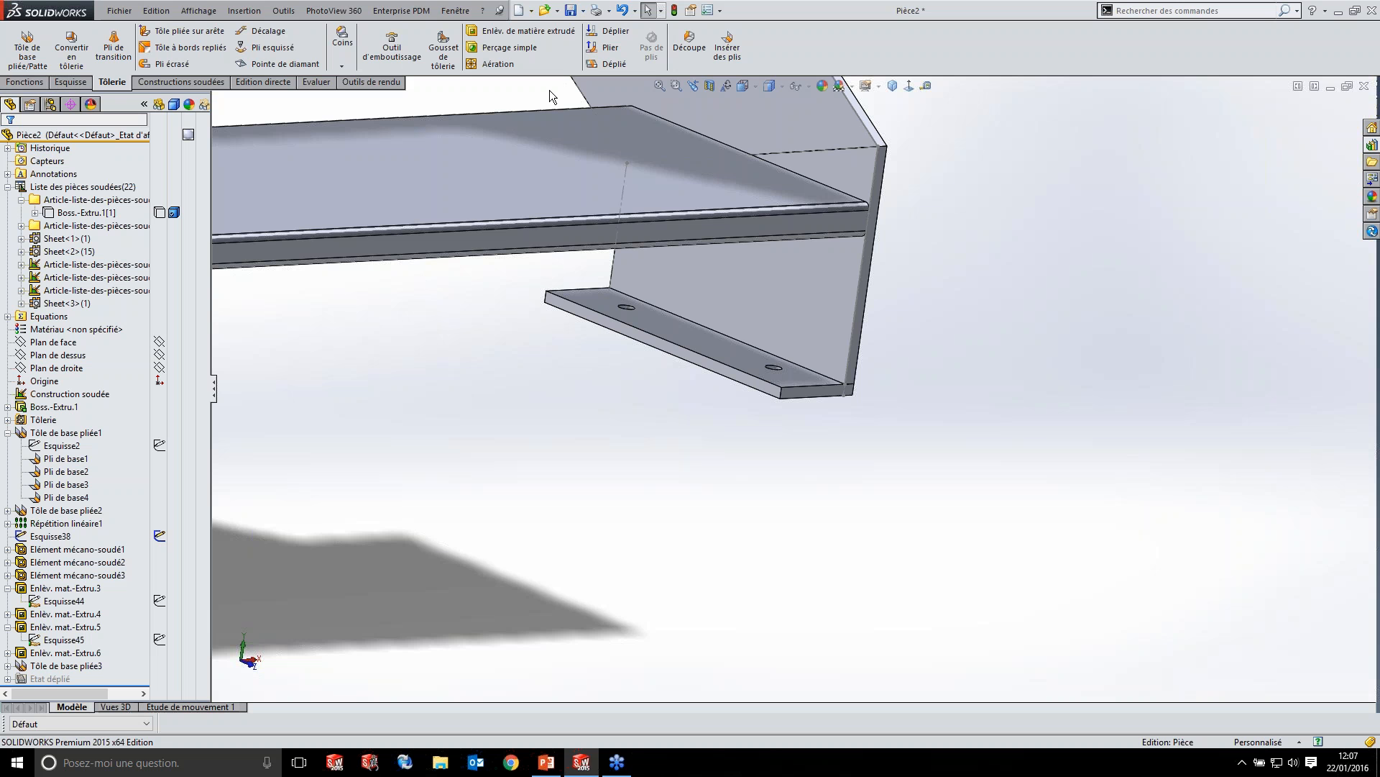
left_click(26, 82)
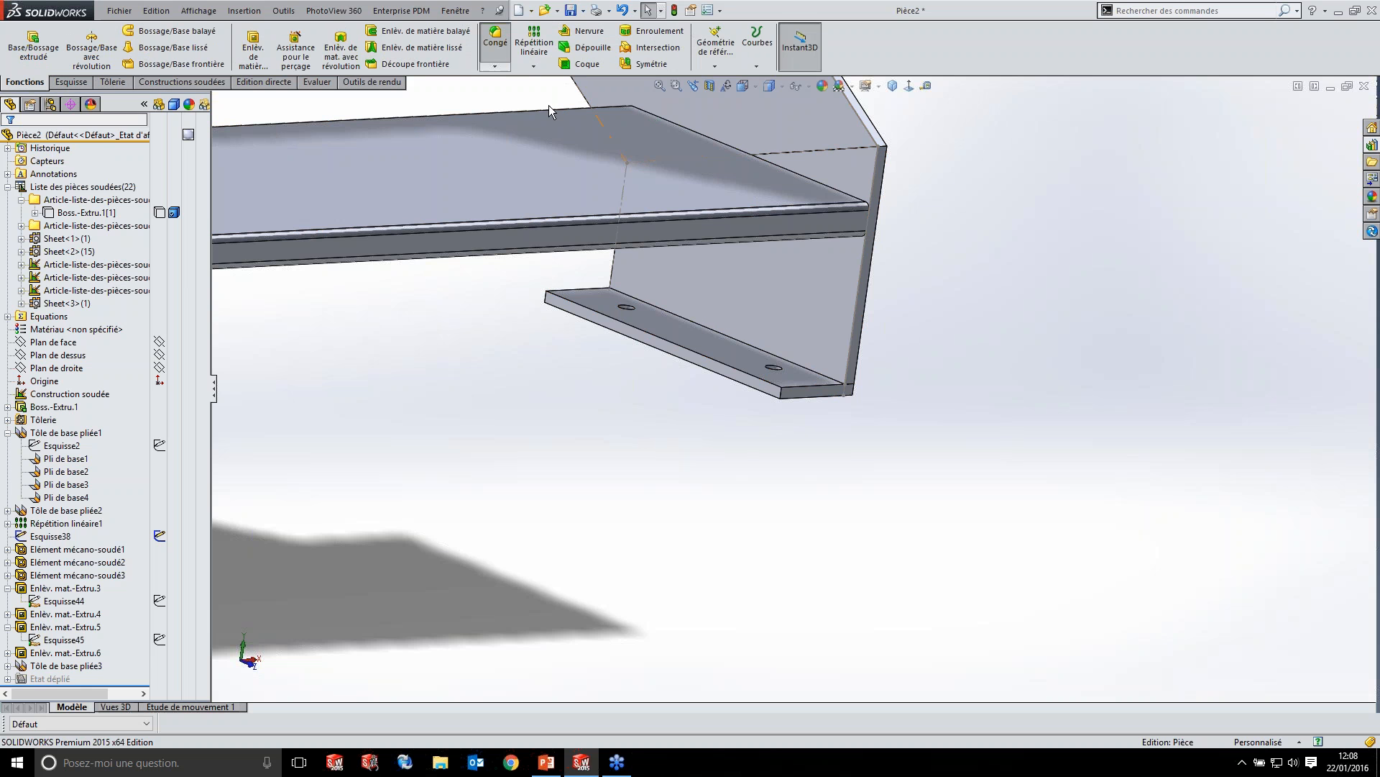
left_click(495, 42)
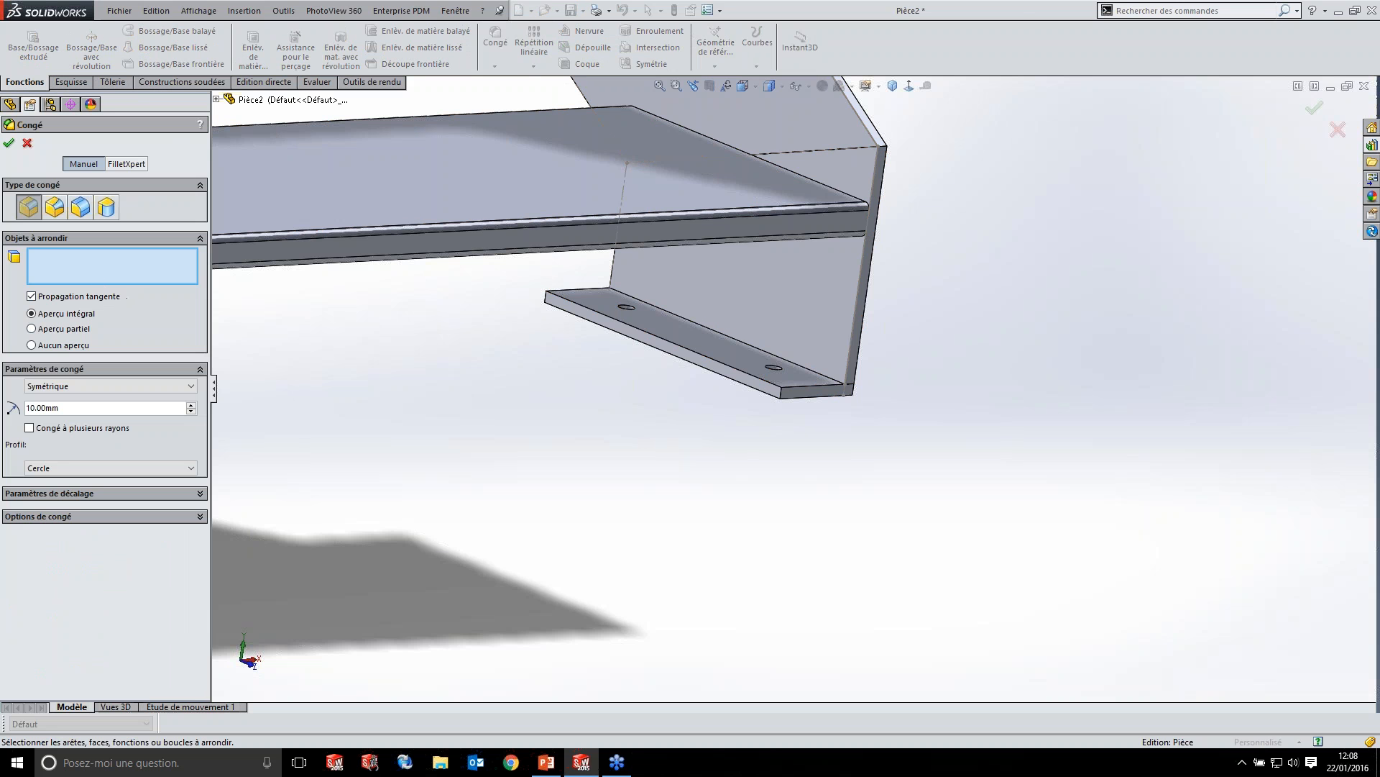
scroll(763, 435, "down", 5)
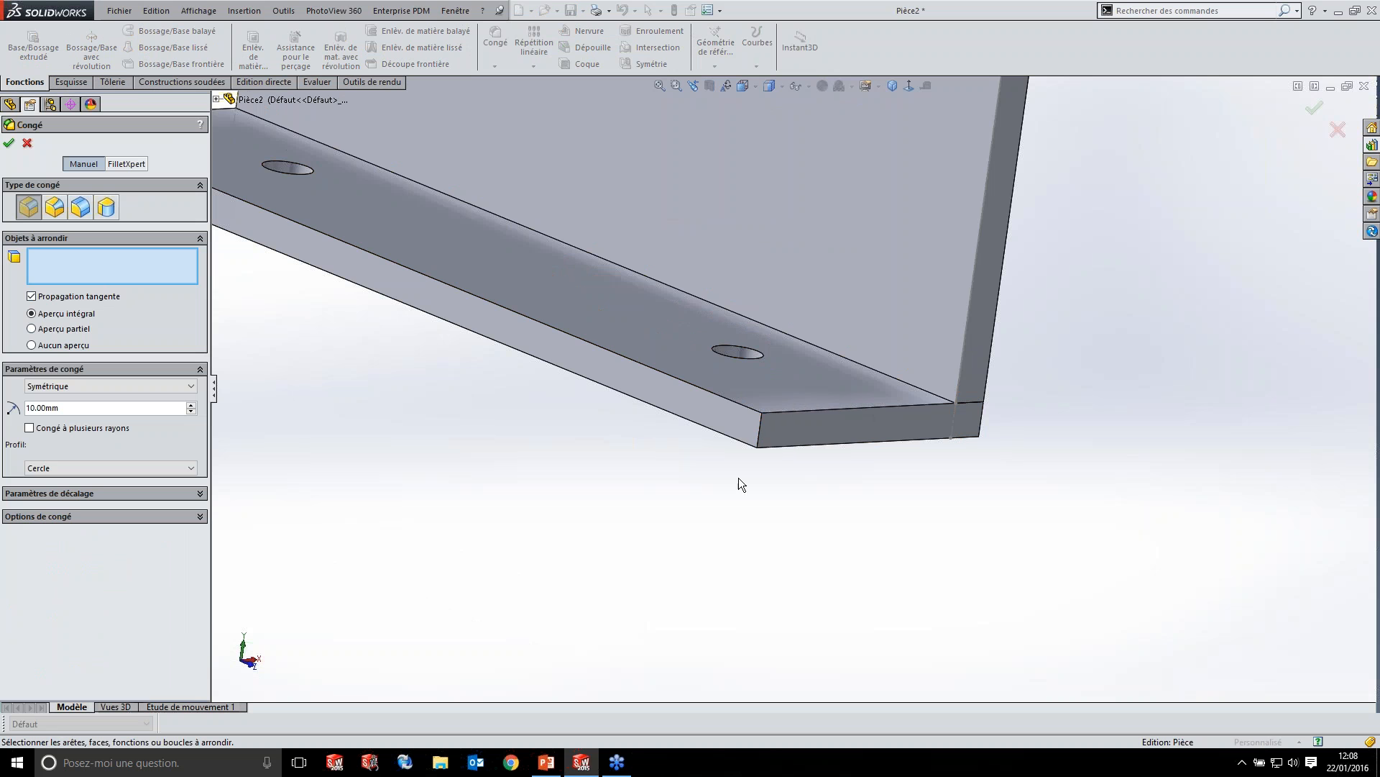
scroll(604, 467, "up", 1)
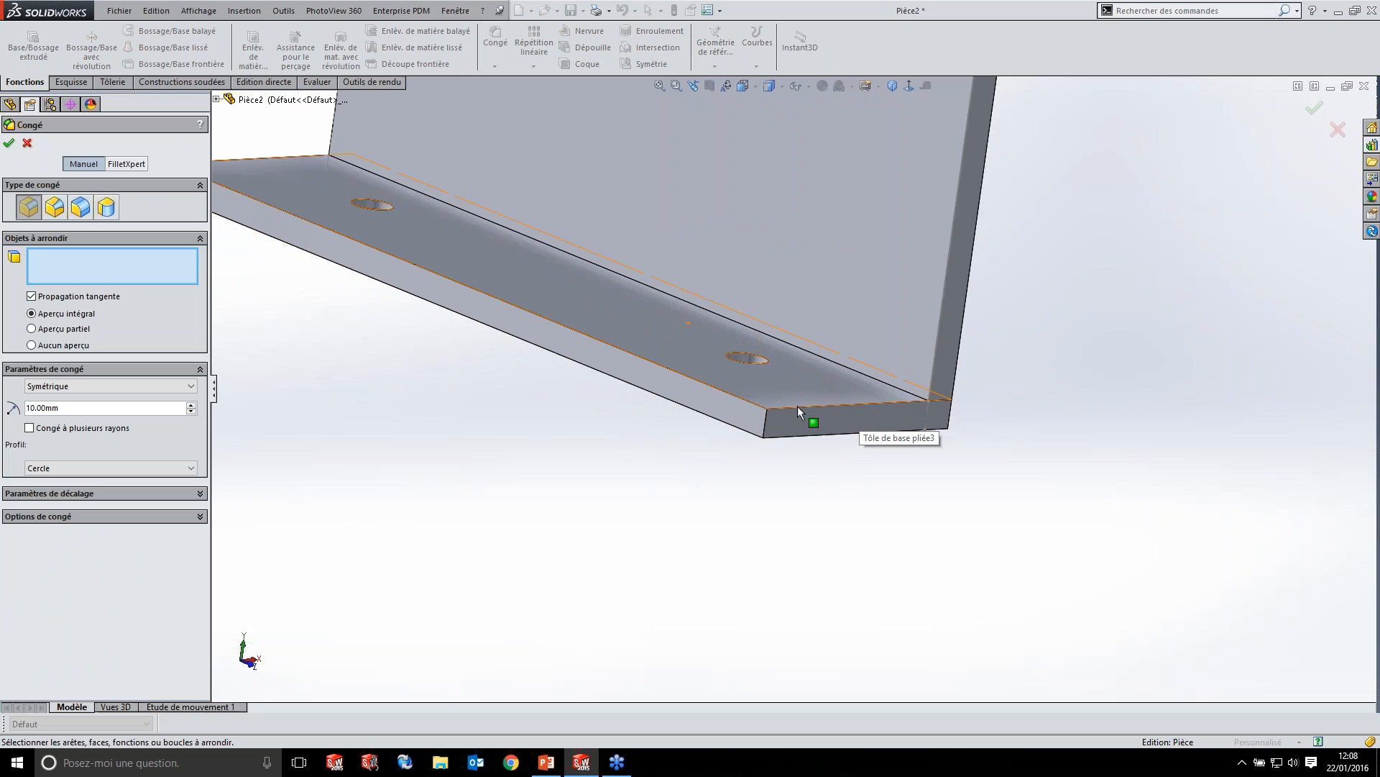
scroll(312, 379, "up", 2)
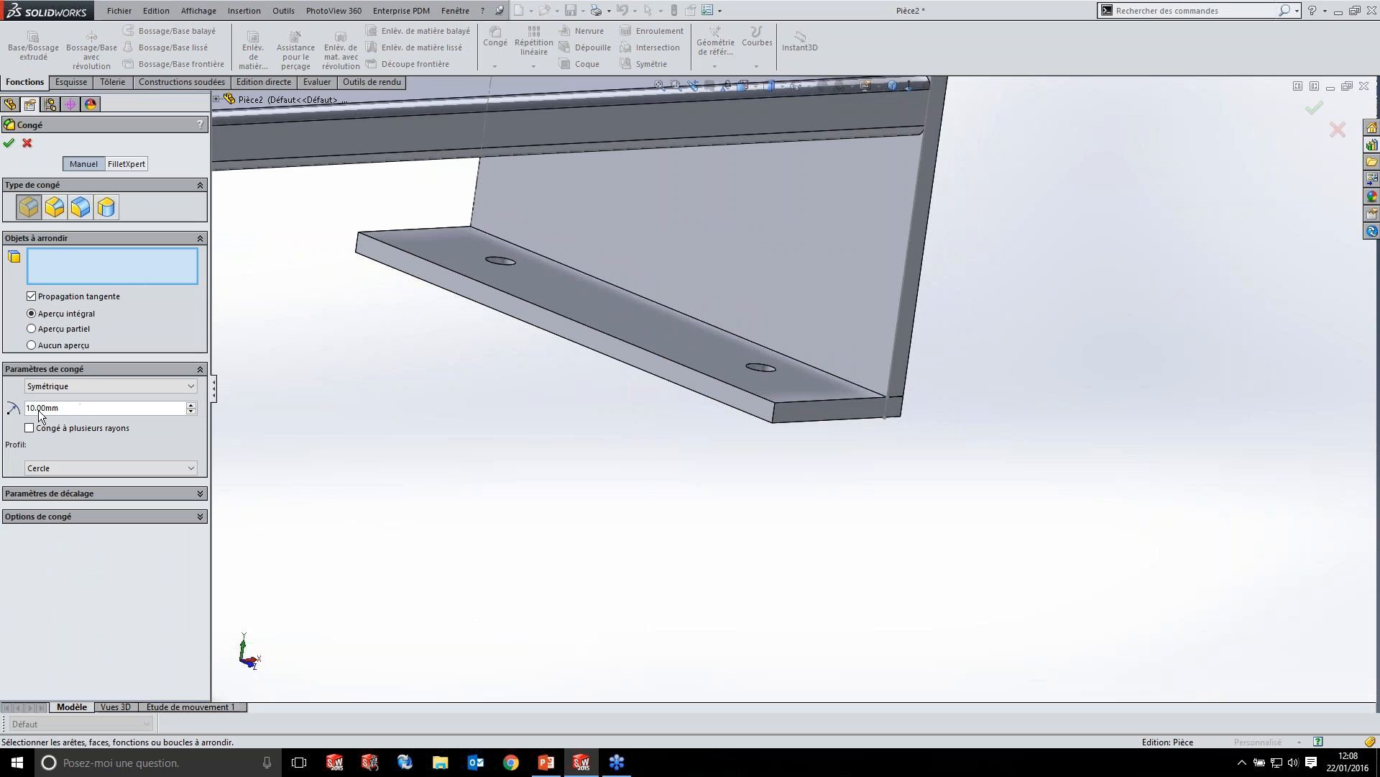
left_click(769, 419)
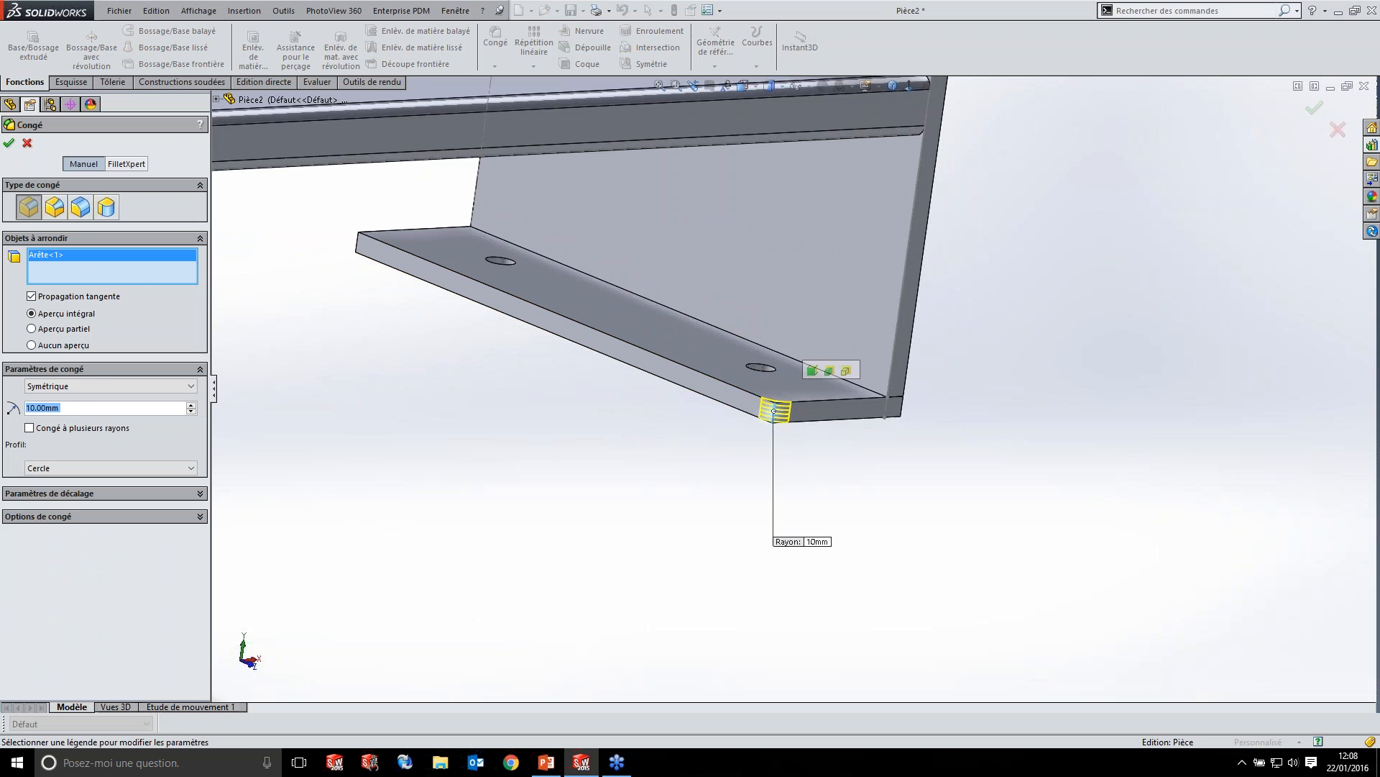
left_click(363, 252)
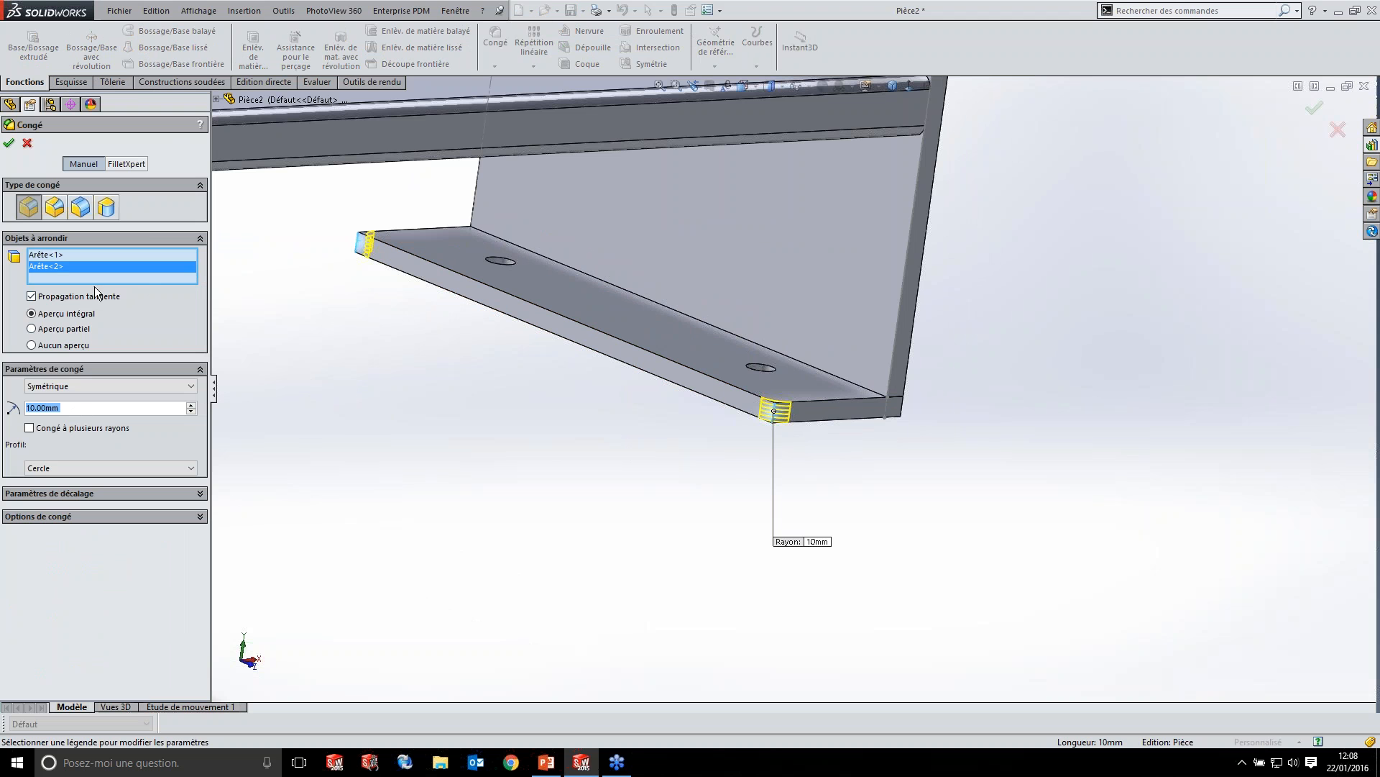
left_click(9, 144)
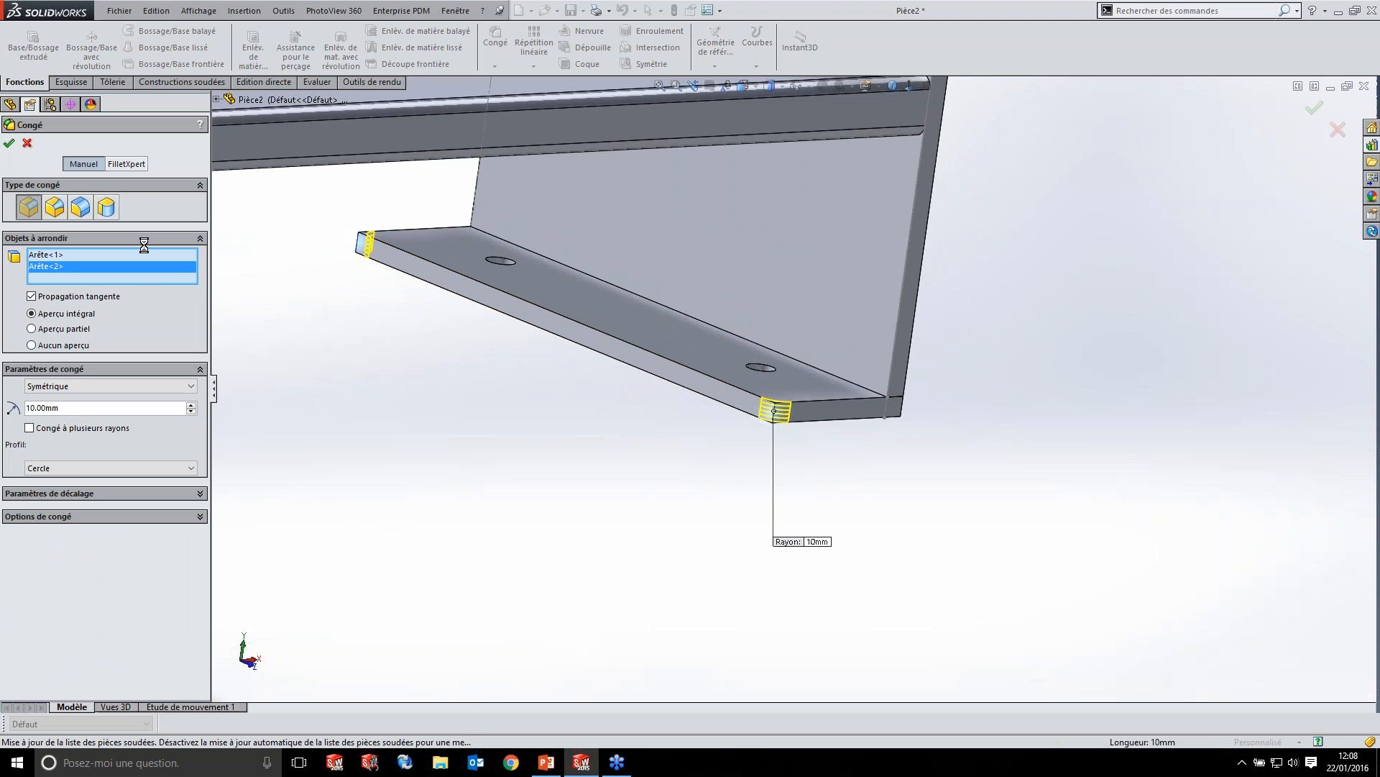
- Collapse the expanded weldment cut list in the feature tree and clear the selection
middle_click_drag(884, 416, 722, 440)
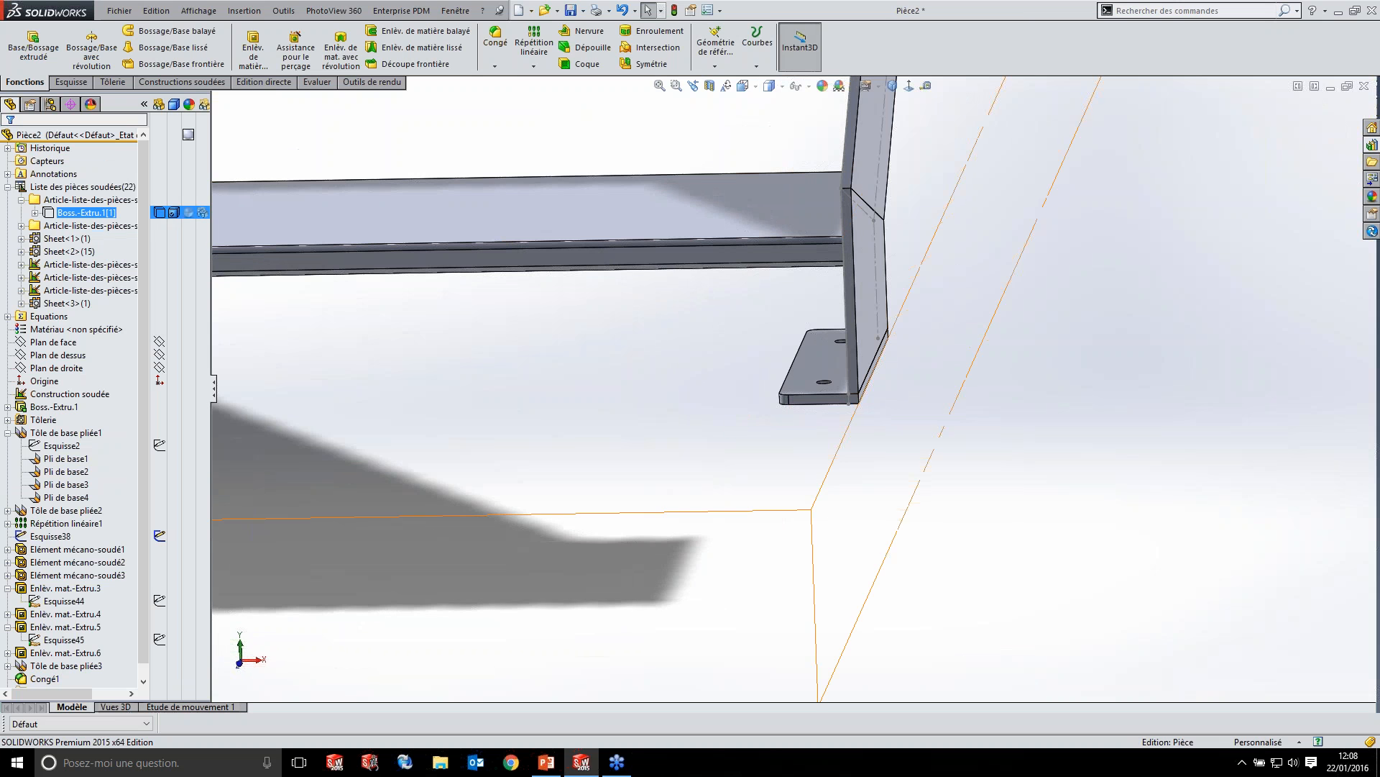
left_click(80, 213)
left_click(20, 199)
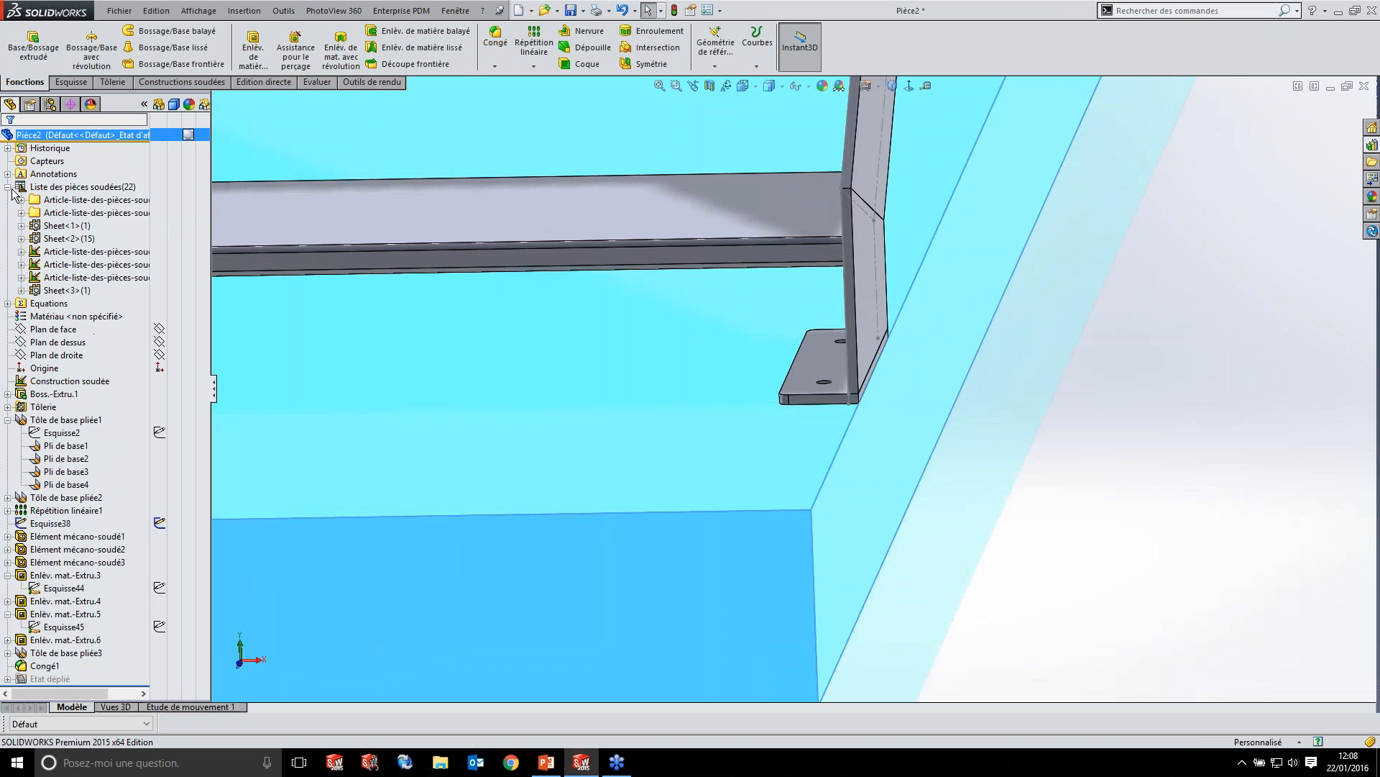
left_click(8, 187)
scroll(798, 384, "up", 7)
left_click(995, 380)
- Try to mirror the three stringer bodies about Plan de droite
middle_click_drag(995, 386, 693, 396)
scroll(814, 237, "up", 6)
scroll(879, 143, "down", 4)
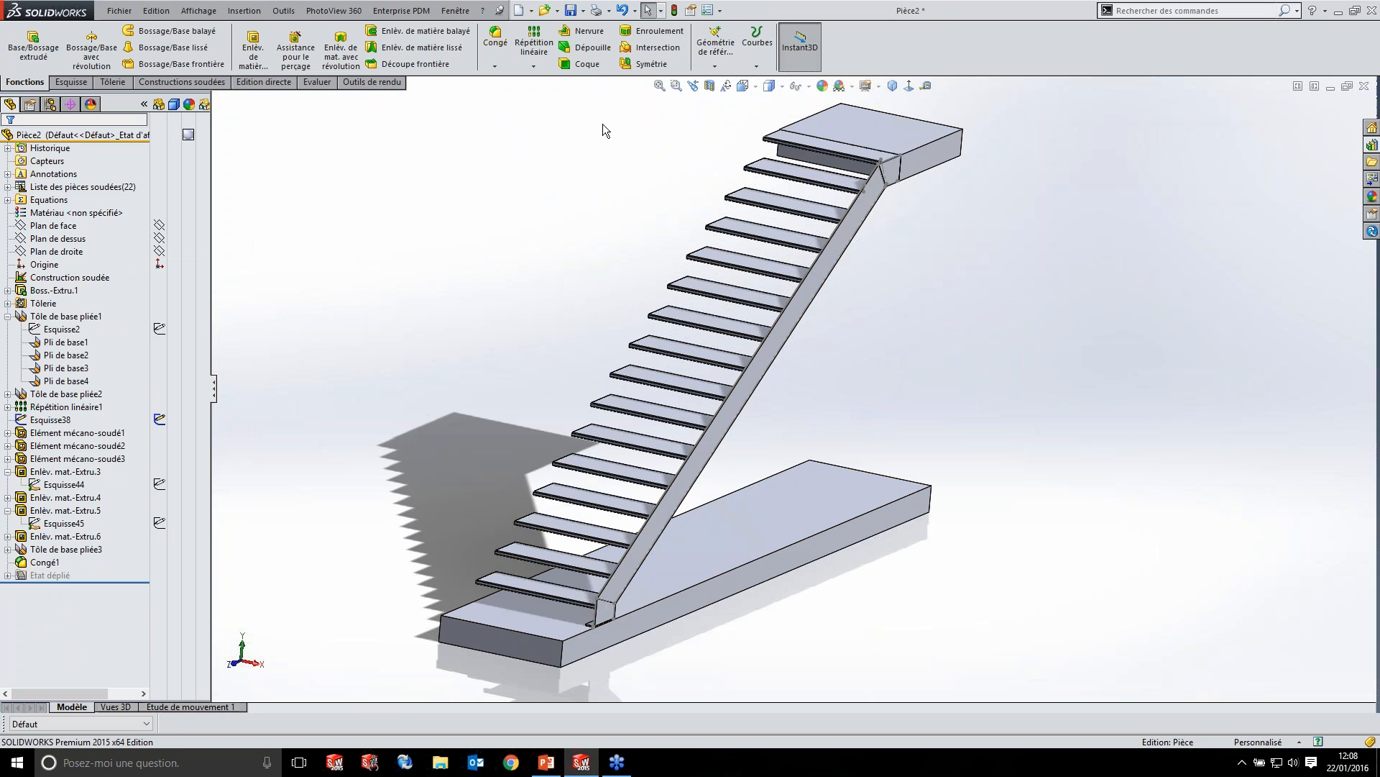
left_click(644, 64)
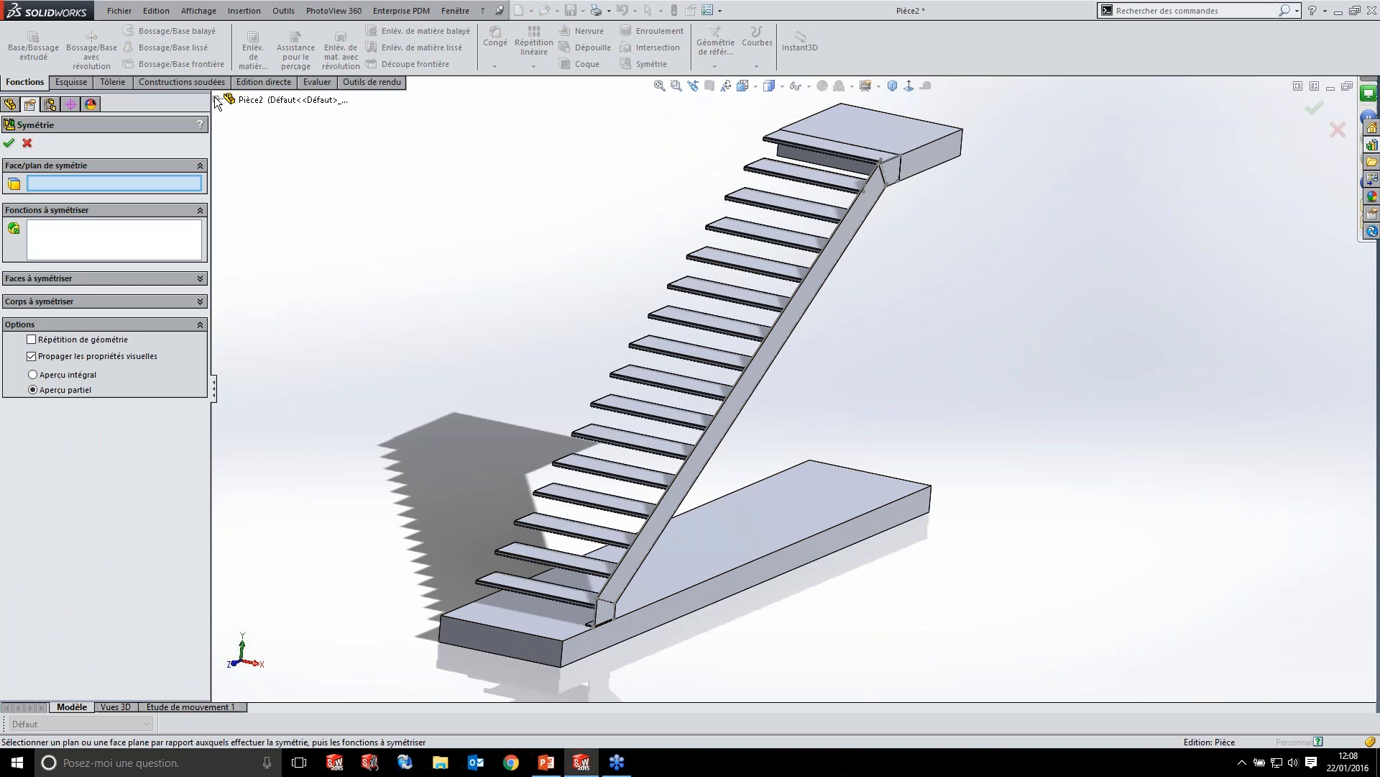
left_click(216, 98)
left_click(277, 216)
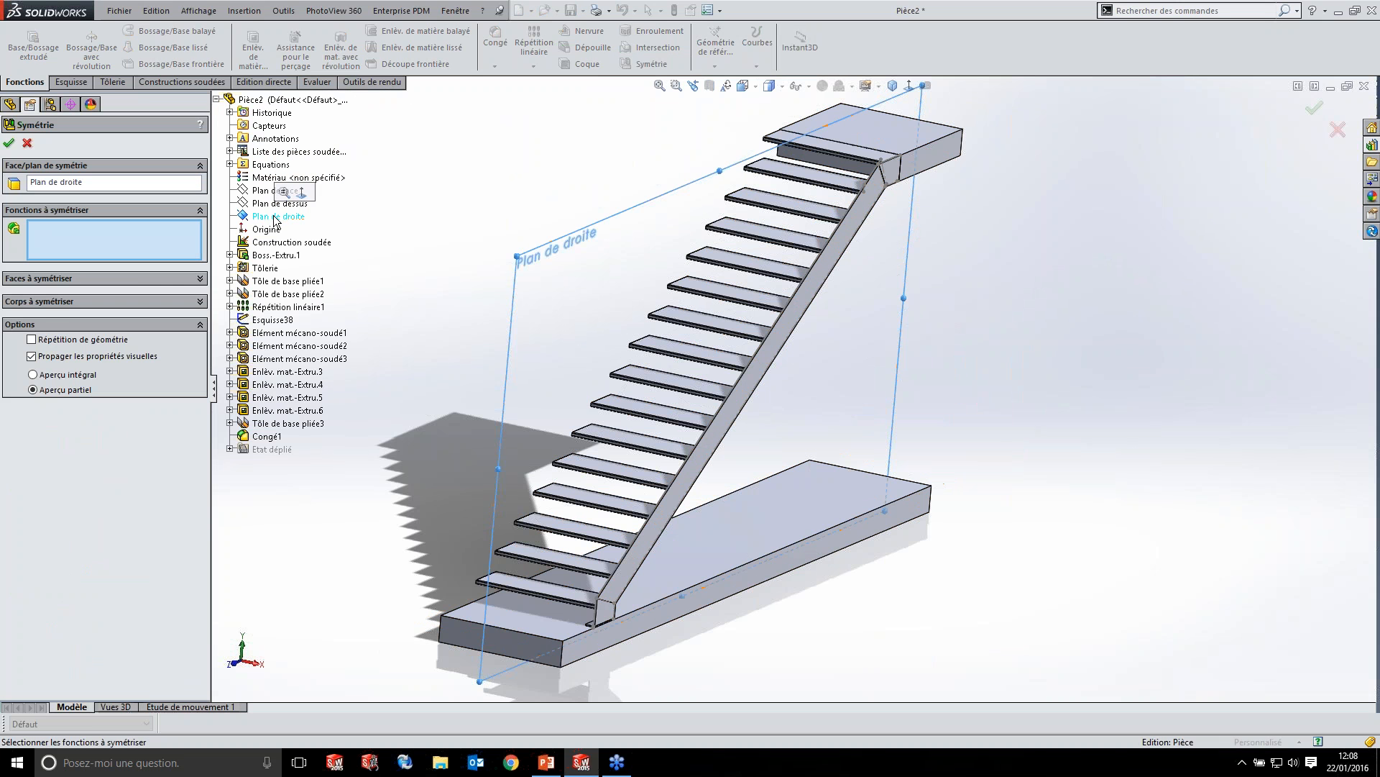
left_click(82, 299)
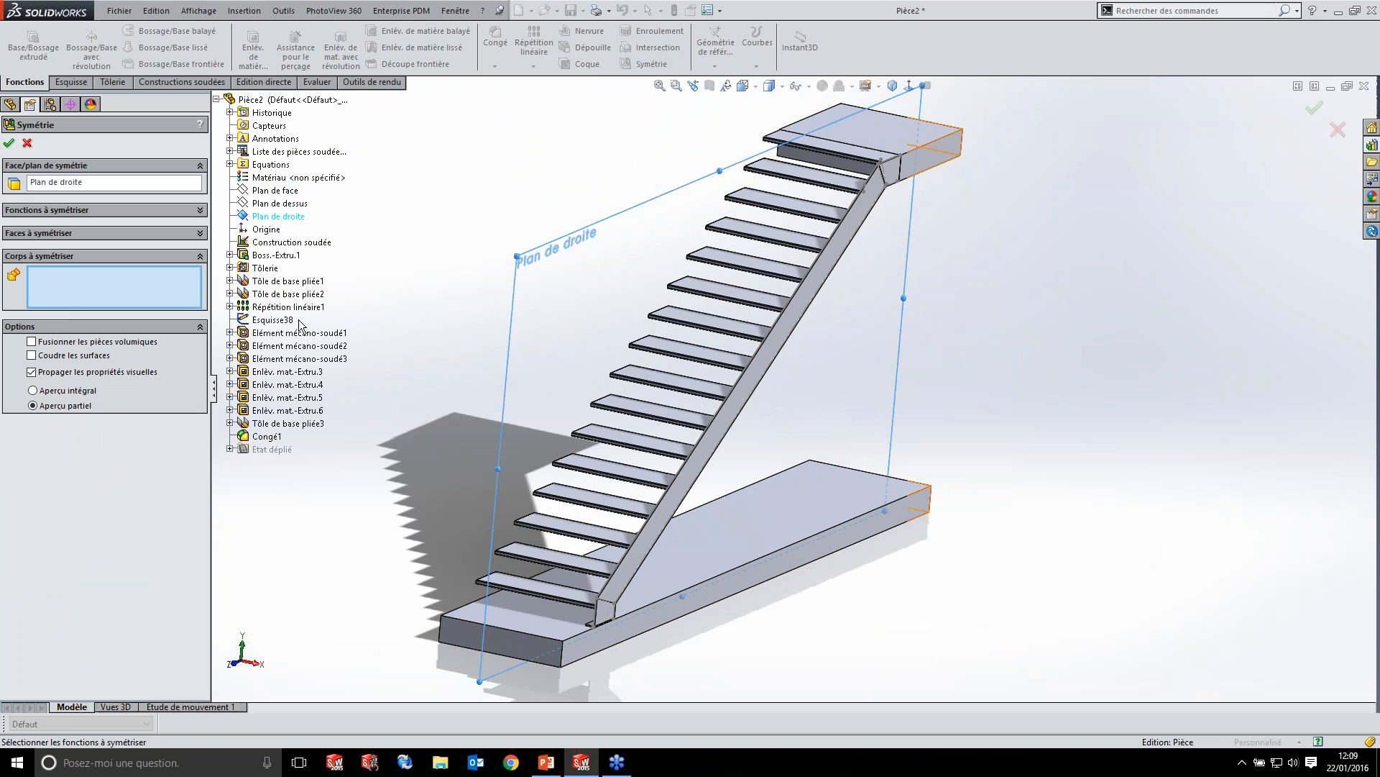
scroll(579, 553, "down", 6)
scroll(578, 553, "up", 10)
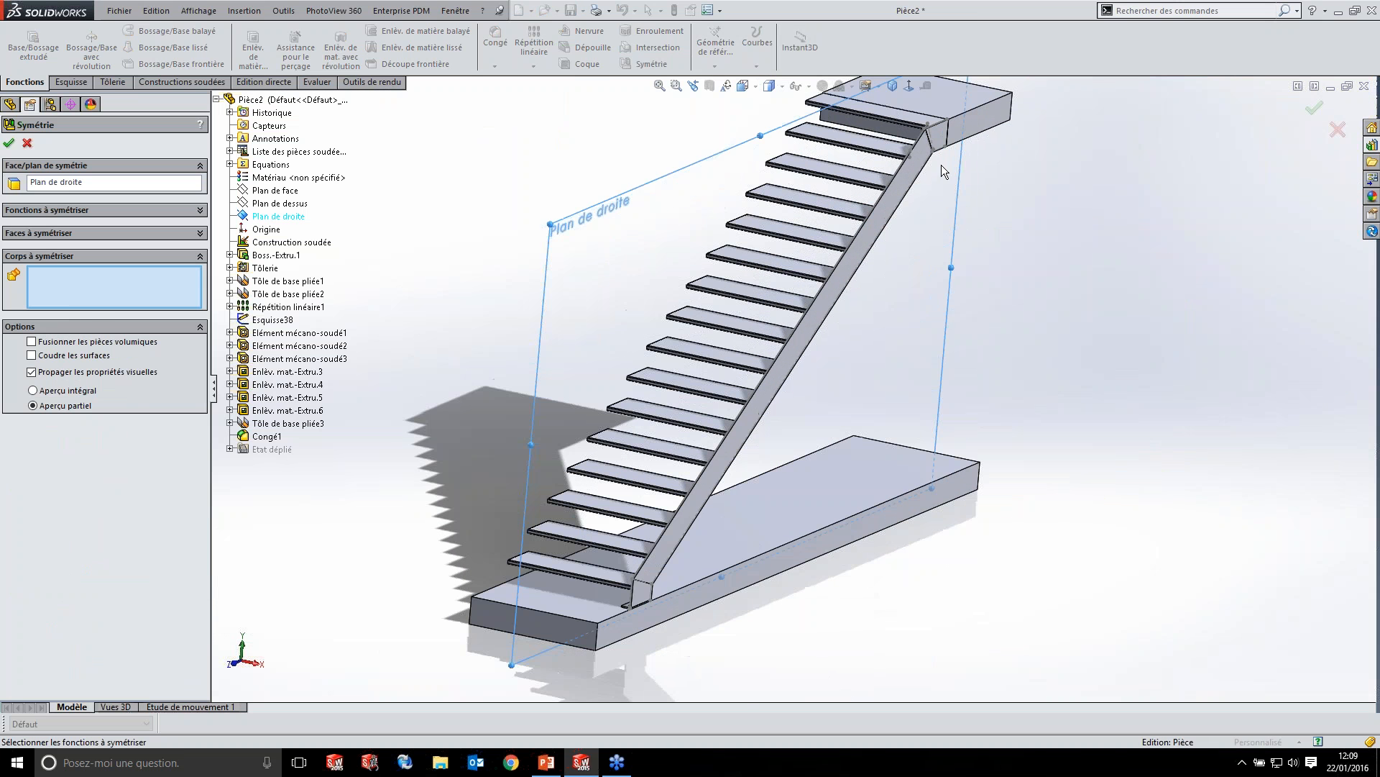
scroll(936, 171, "down", 6)
left_click(923, 153)
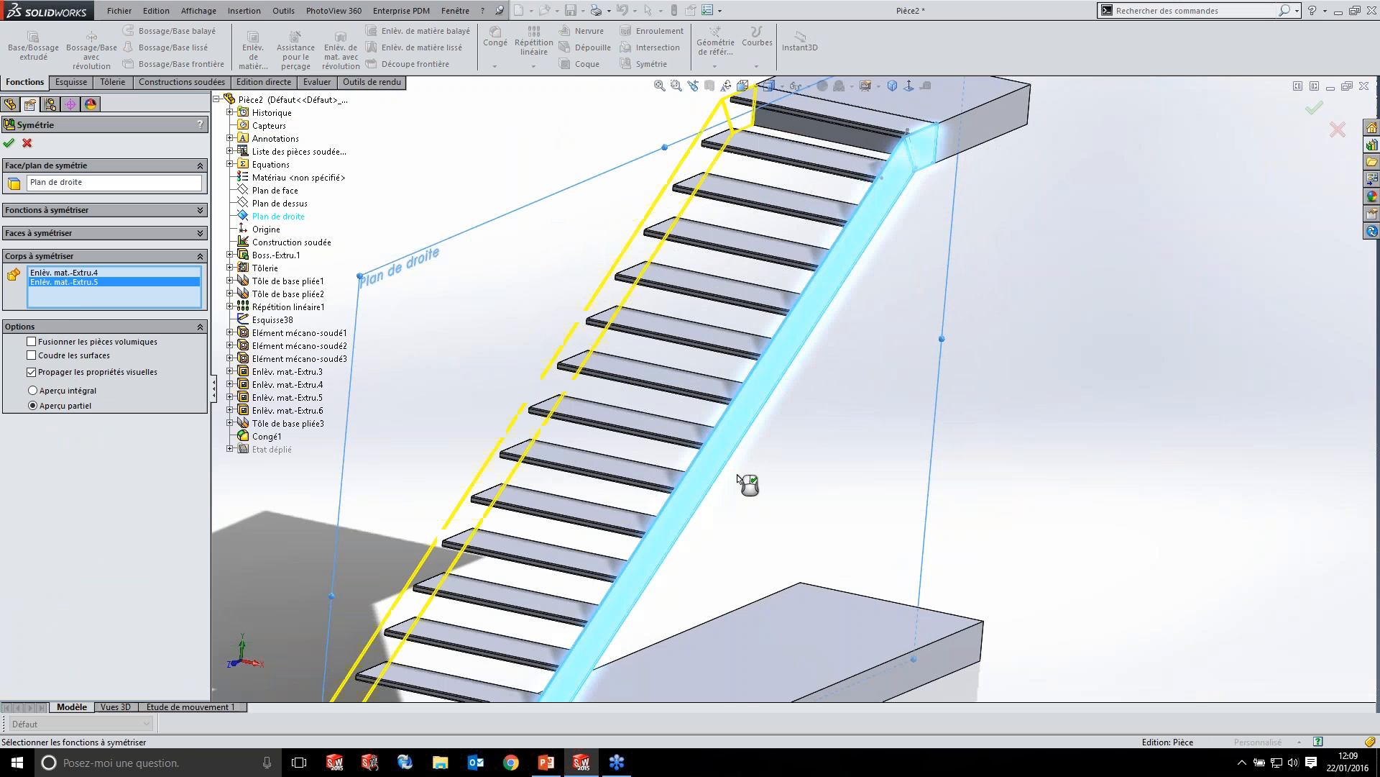
left_click(885, 205)
scroll(883, 209, "up", 4)
scroll(651, 575, "down", 6)
left_click(660, 563)
scroll(625, 604, "down", 6)
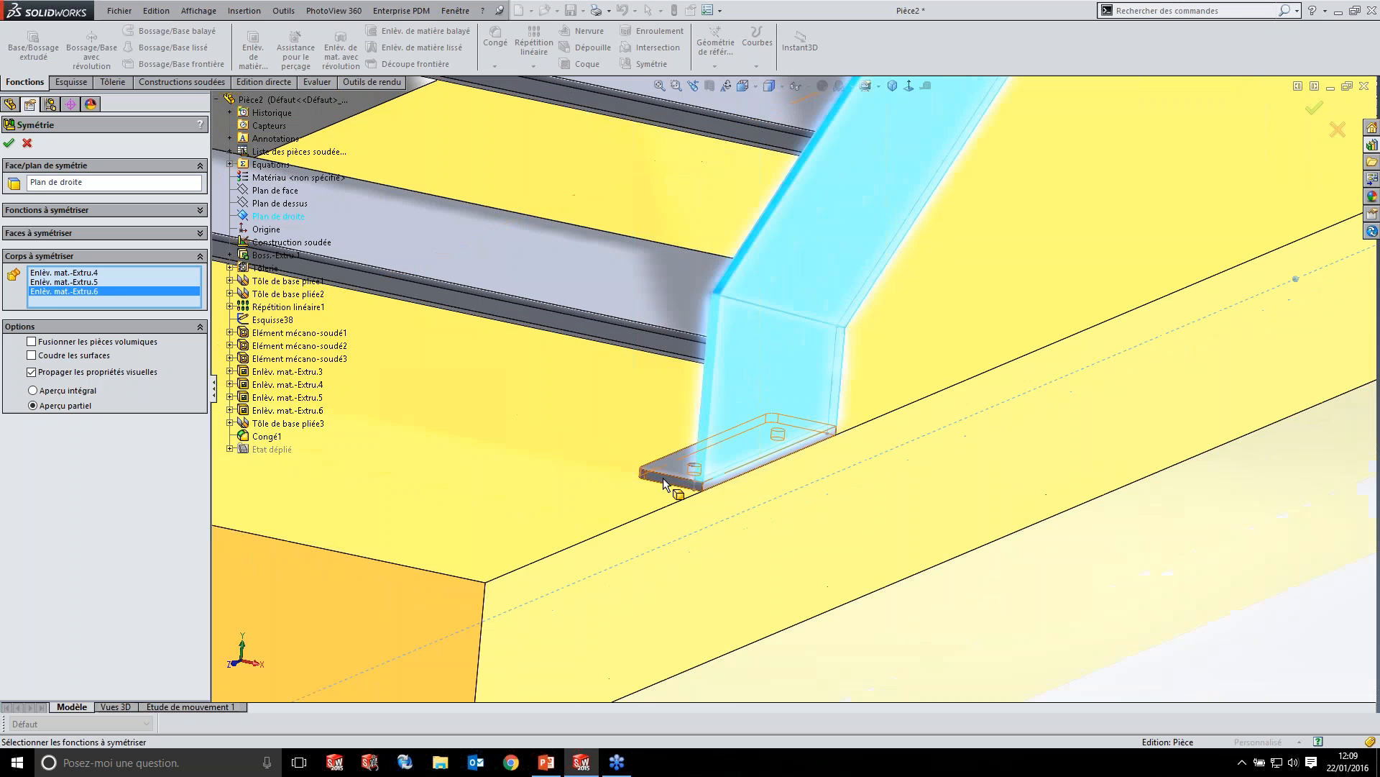
scroll(727, 417, "up", 5)
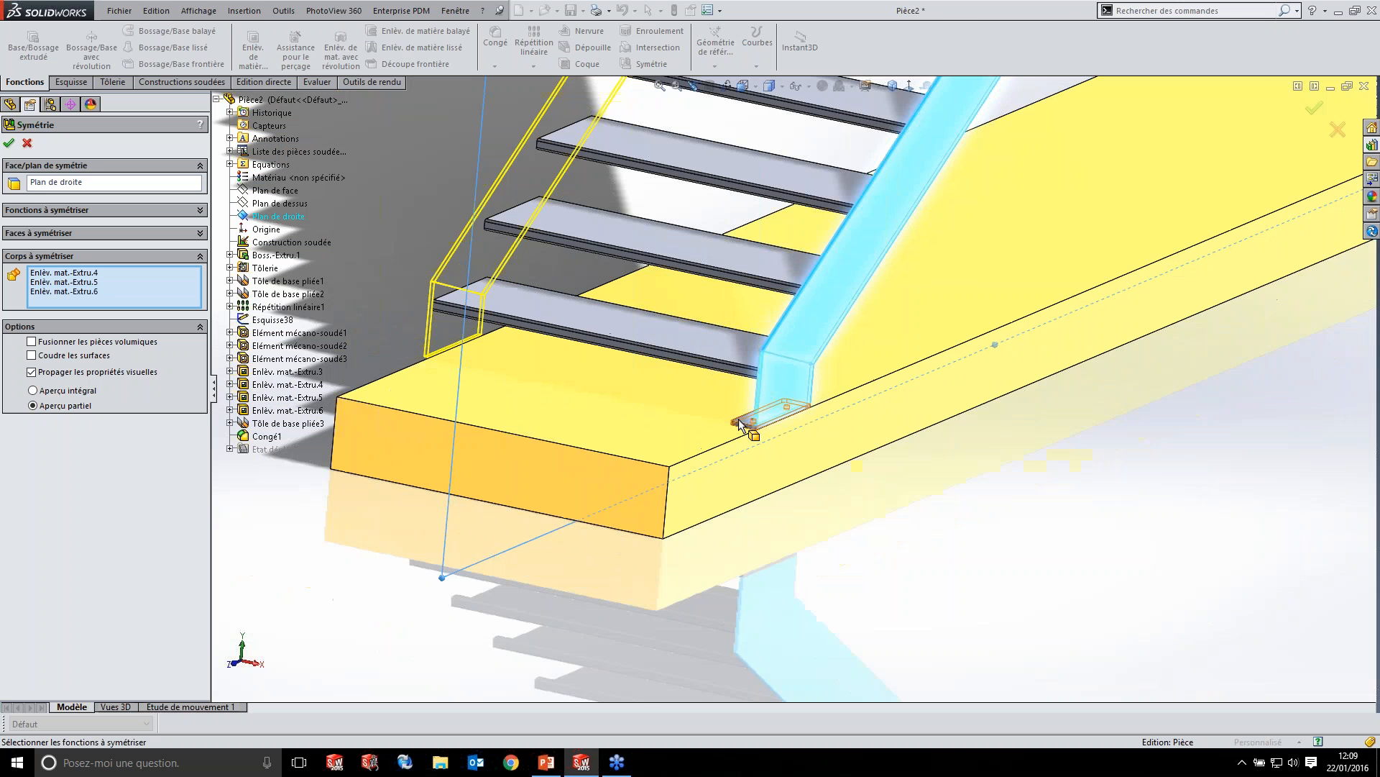
key("Return")
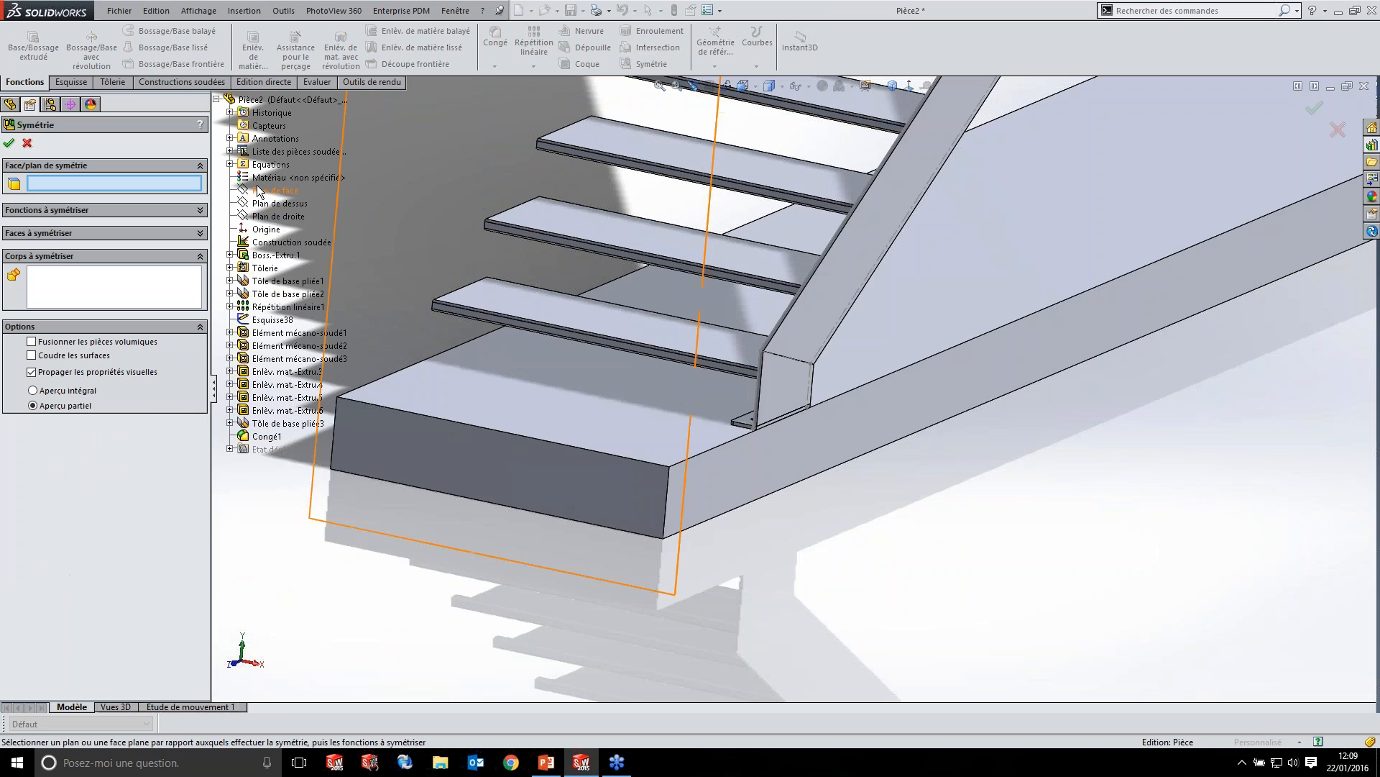
- Mirror the mounting plate and the three stringer bodies about Plan de droite, without merging solids
left_click(279, 216)
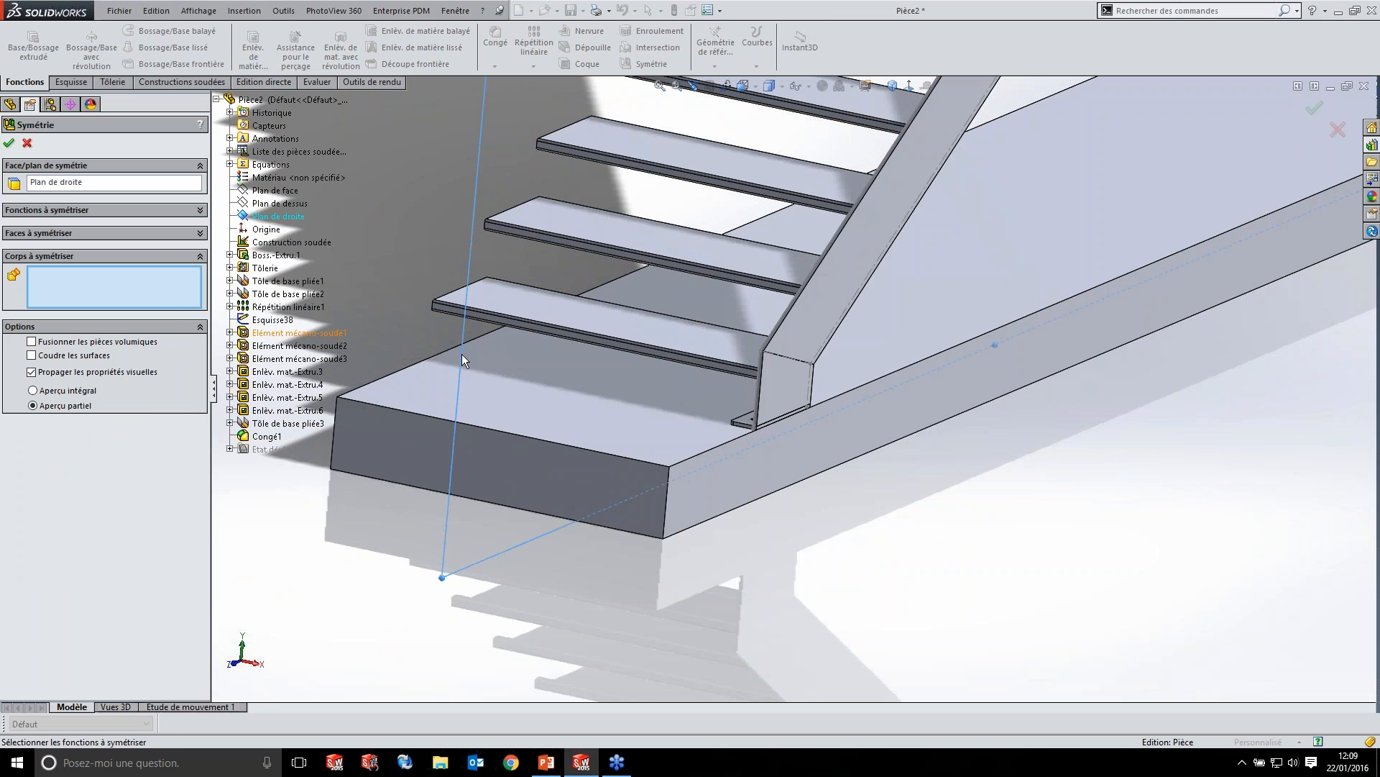
scroll(772, 373, "down", 5)
left_click(777, 375)
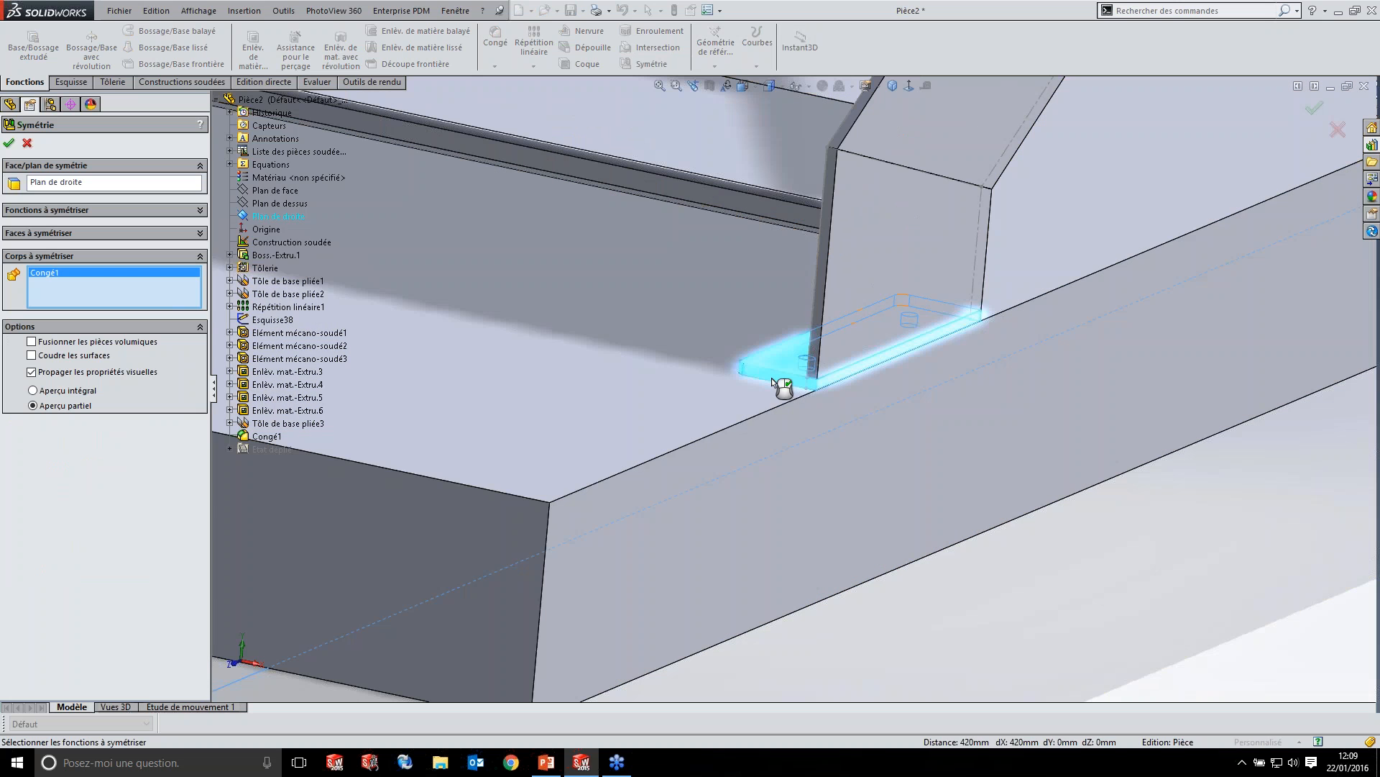
left_click(873, 288)
left_click(910, 147)
scroll(965, 249, "up", 6)
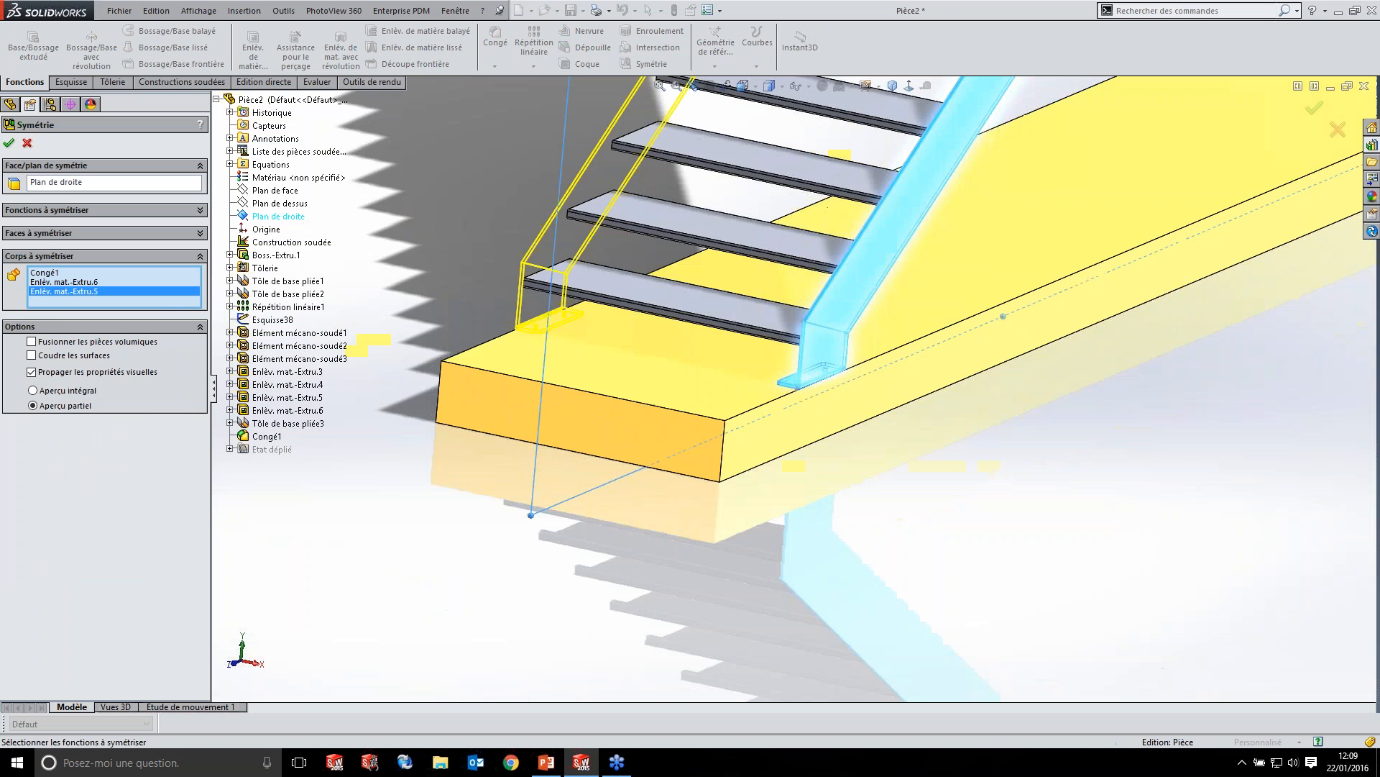
scroll(867, 236, "down", 6)
left_click(777, 121)
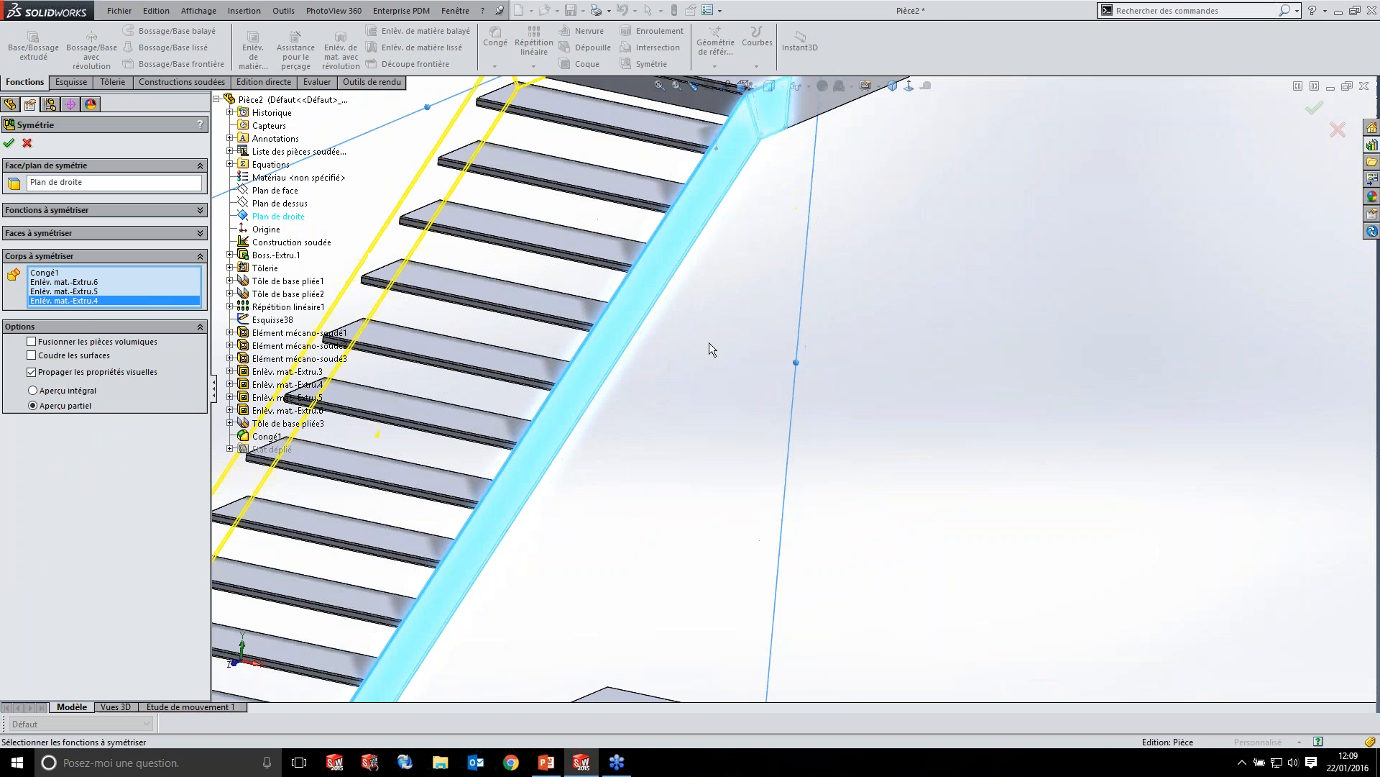
scroll(522, 455, "up", 6)
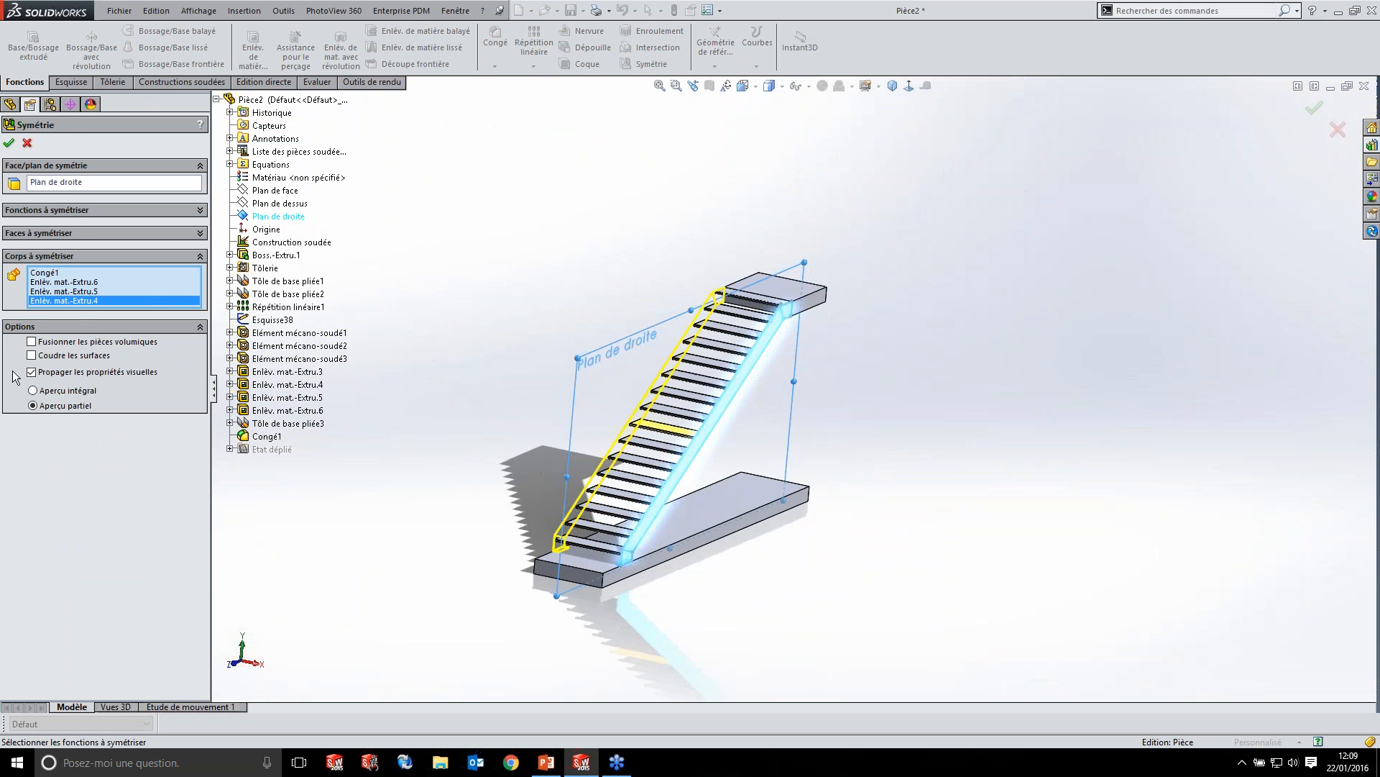
left_click(9, 144)
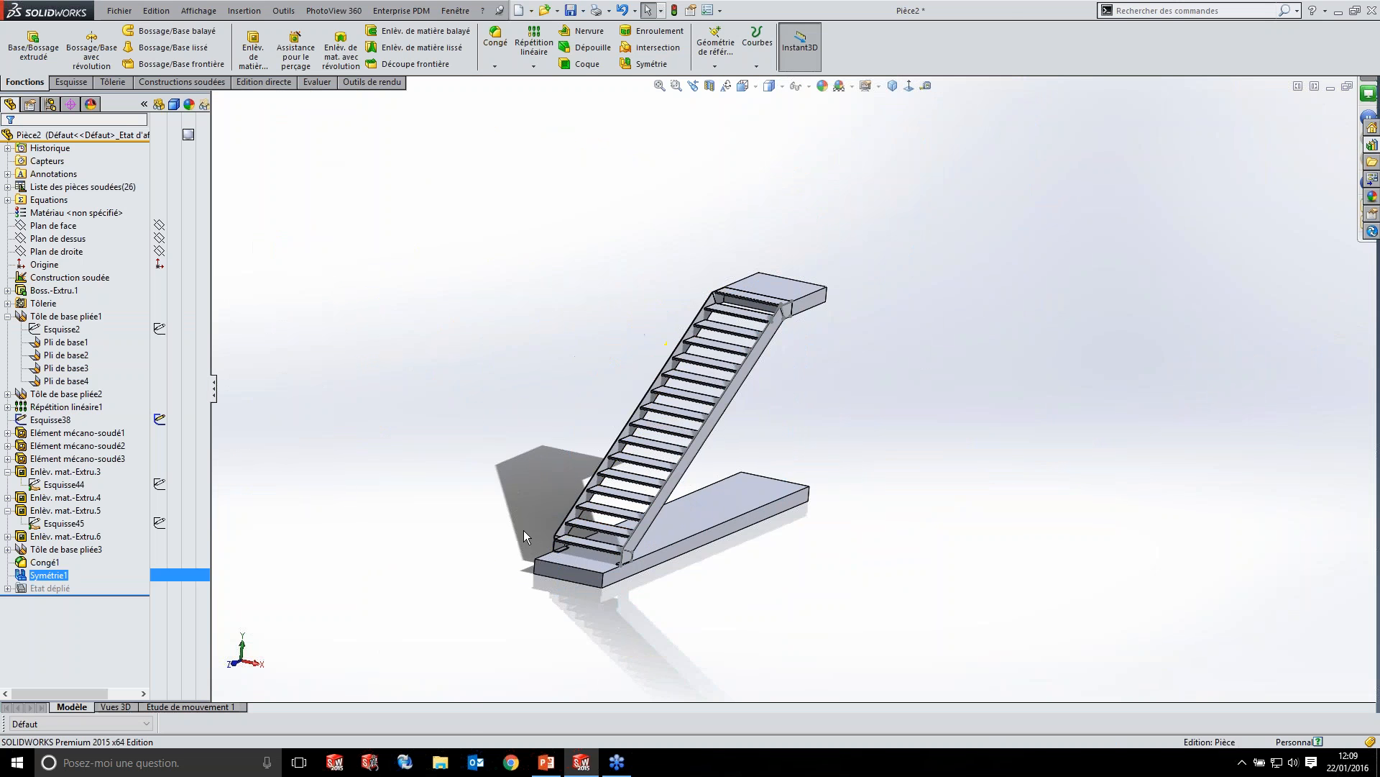
- Hide the upper landing slab behind the top of the staircase
scroll(528, 582, "down", 5)
scroll(912, 369, "up", 5)
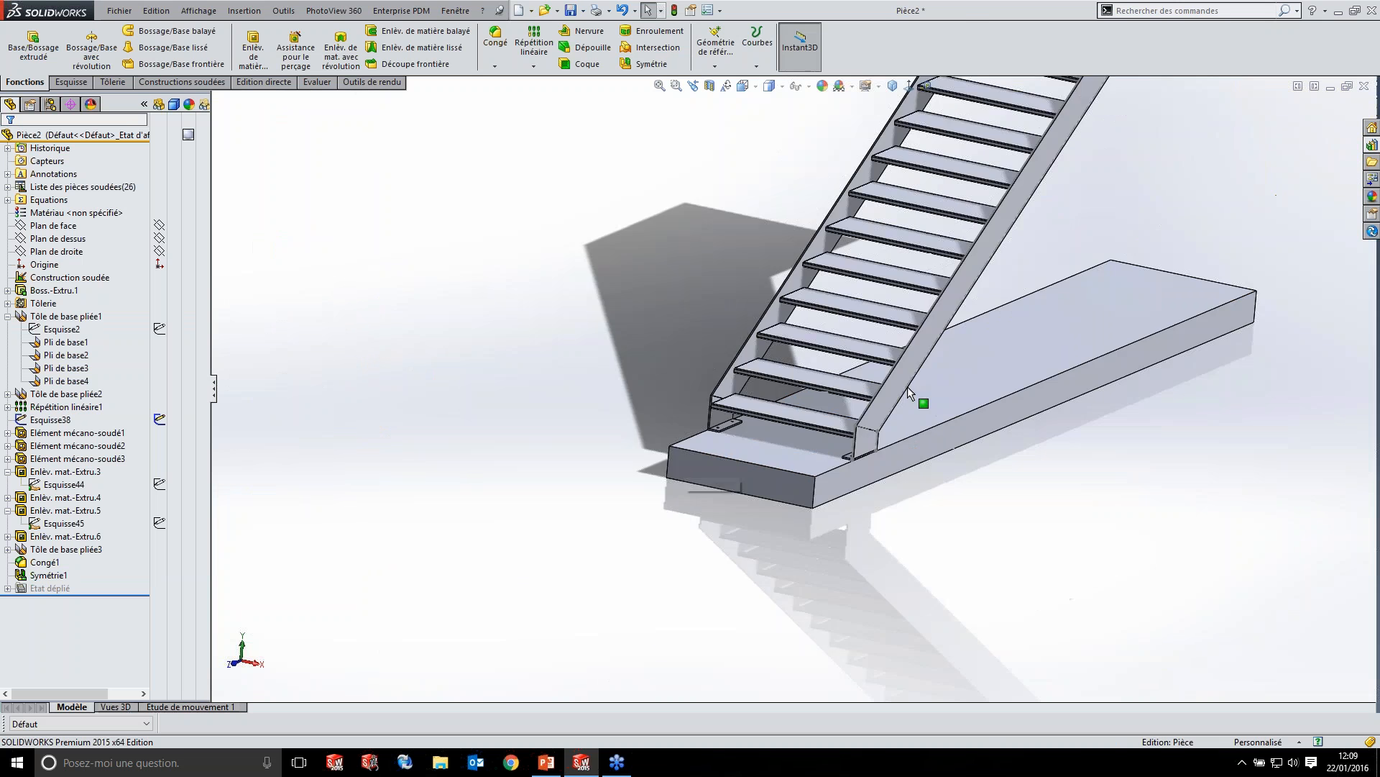
scroll(942, 154, "down", 5)
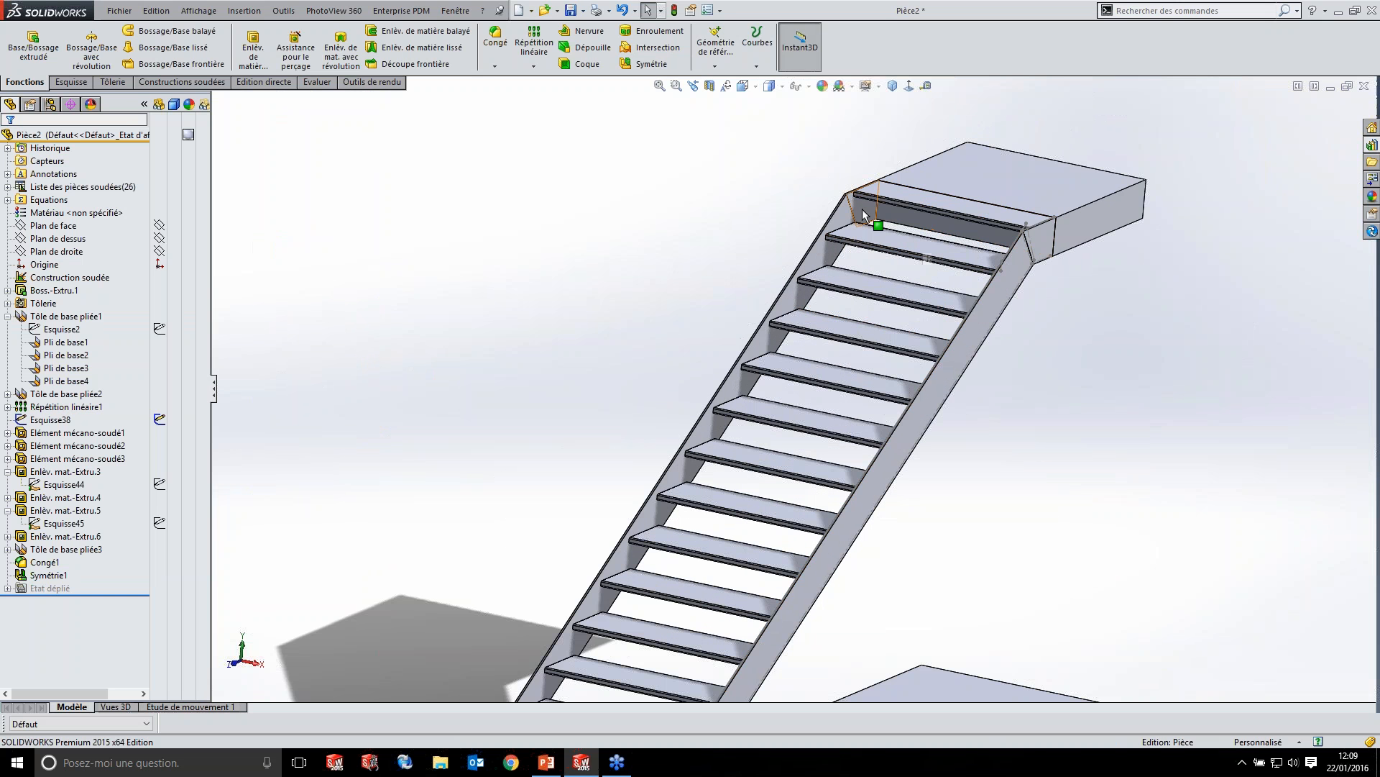
middle_click_drag(1113, 276, 1058, 264)
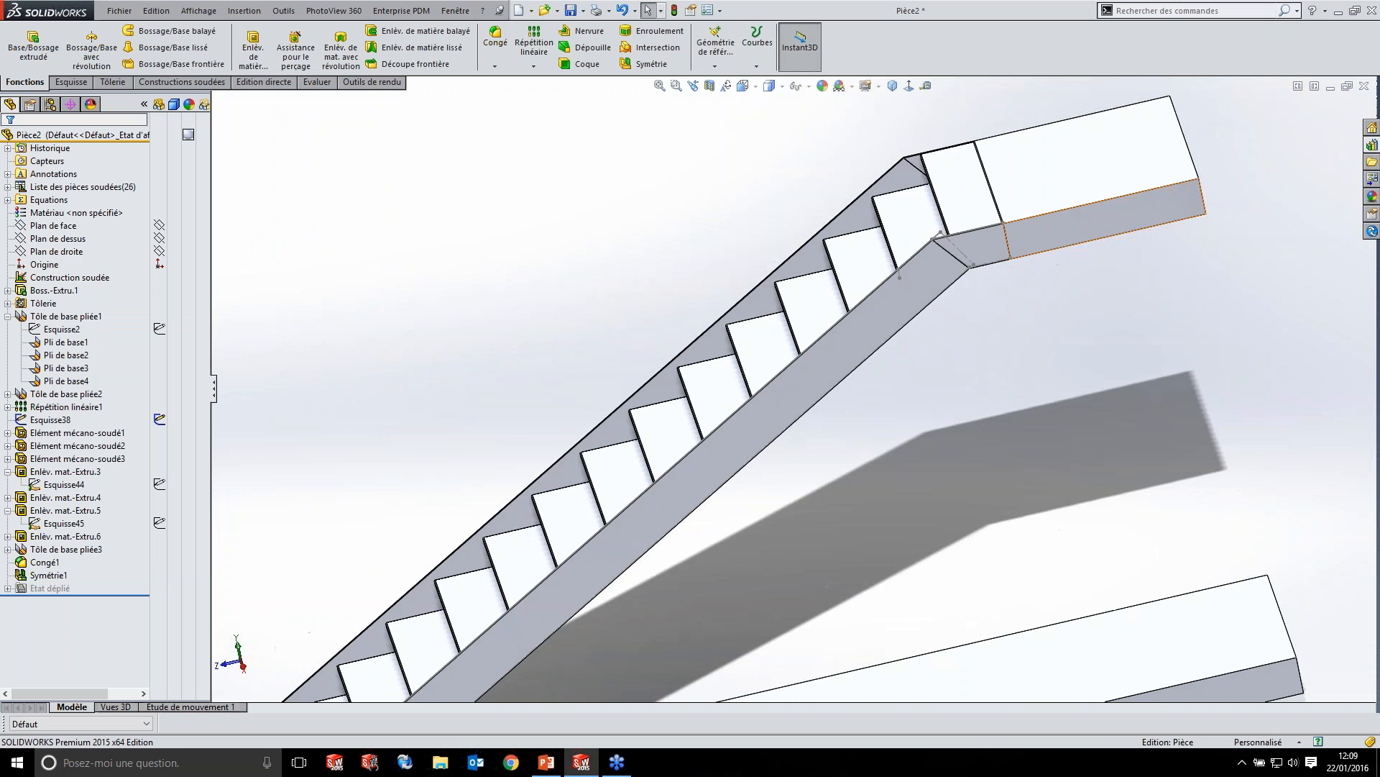
right_click(1042, 232)
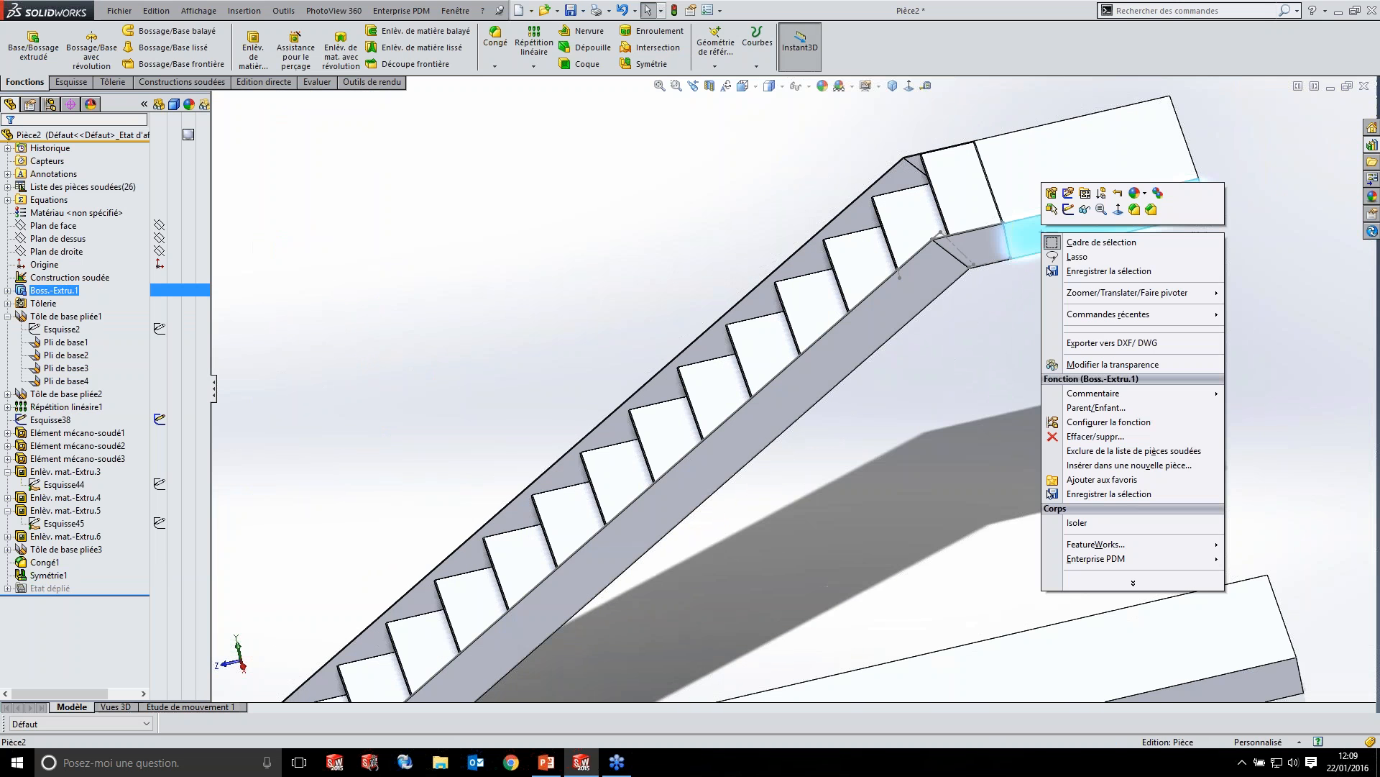
left_click(1089, 209)
middle_click_drag(1088, 210, 934, 259)
- Open a new sketch on the narrow 200 × 10 mm end face at the stringer's upper end
scroll(547, 298, "down", 4)
scroll(1021, 398, "up", 1)
scroll(639, 333, "down", 3)
scroll(719, 237, "down", 3)
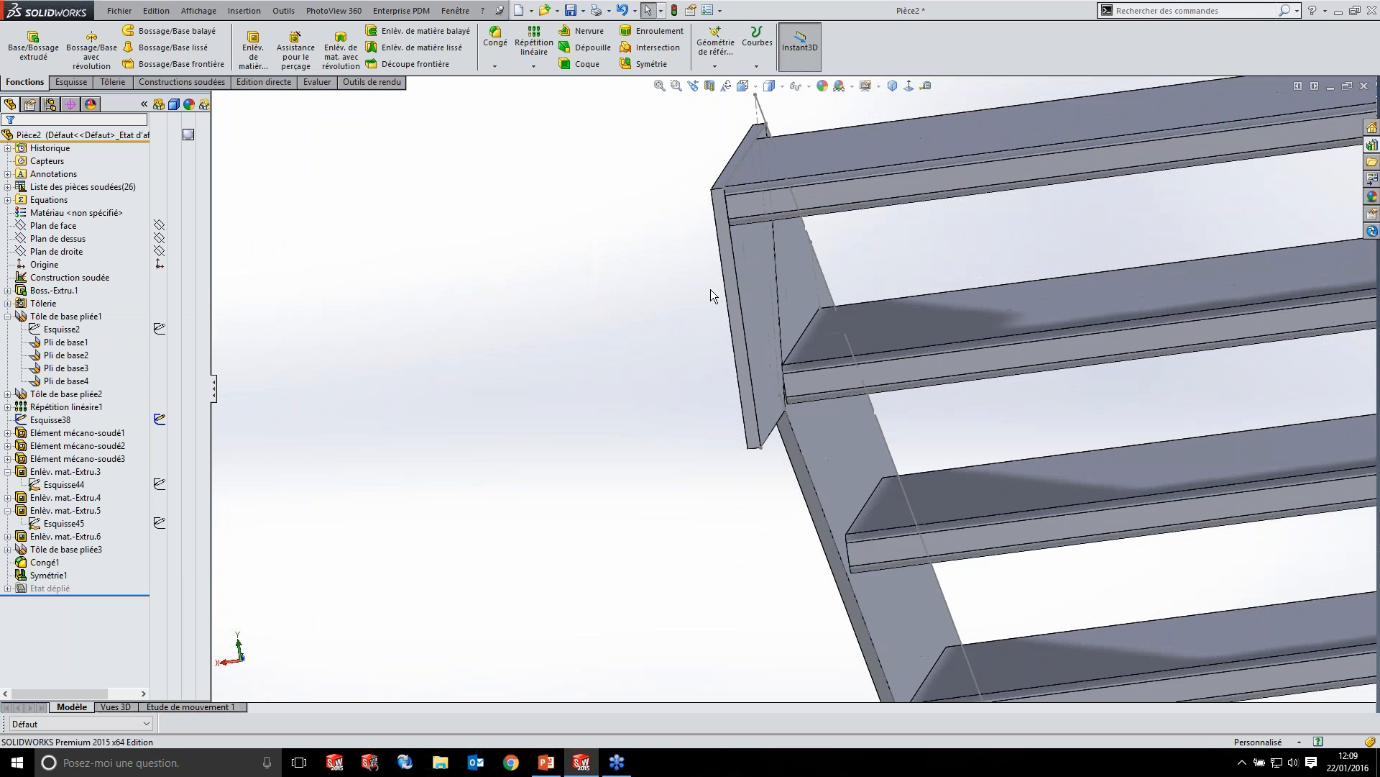
left_click(744, 238)
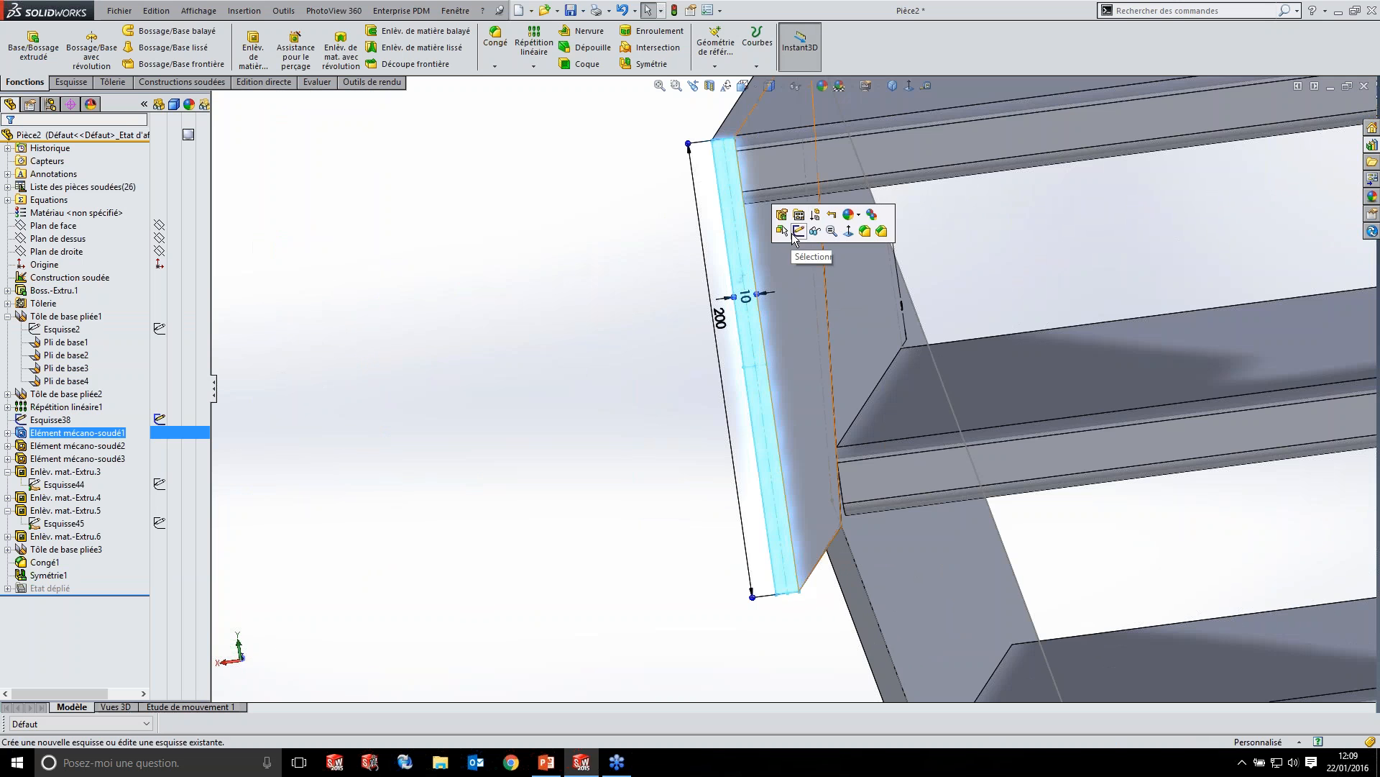
left_click(799, 231)
scroll(863, 158, "down", 3)
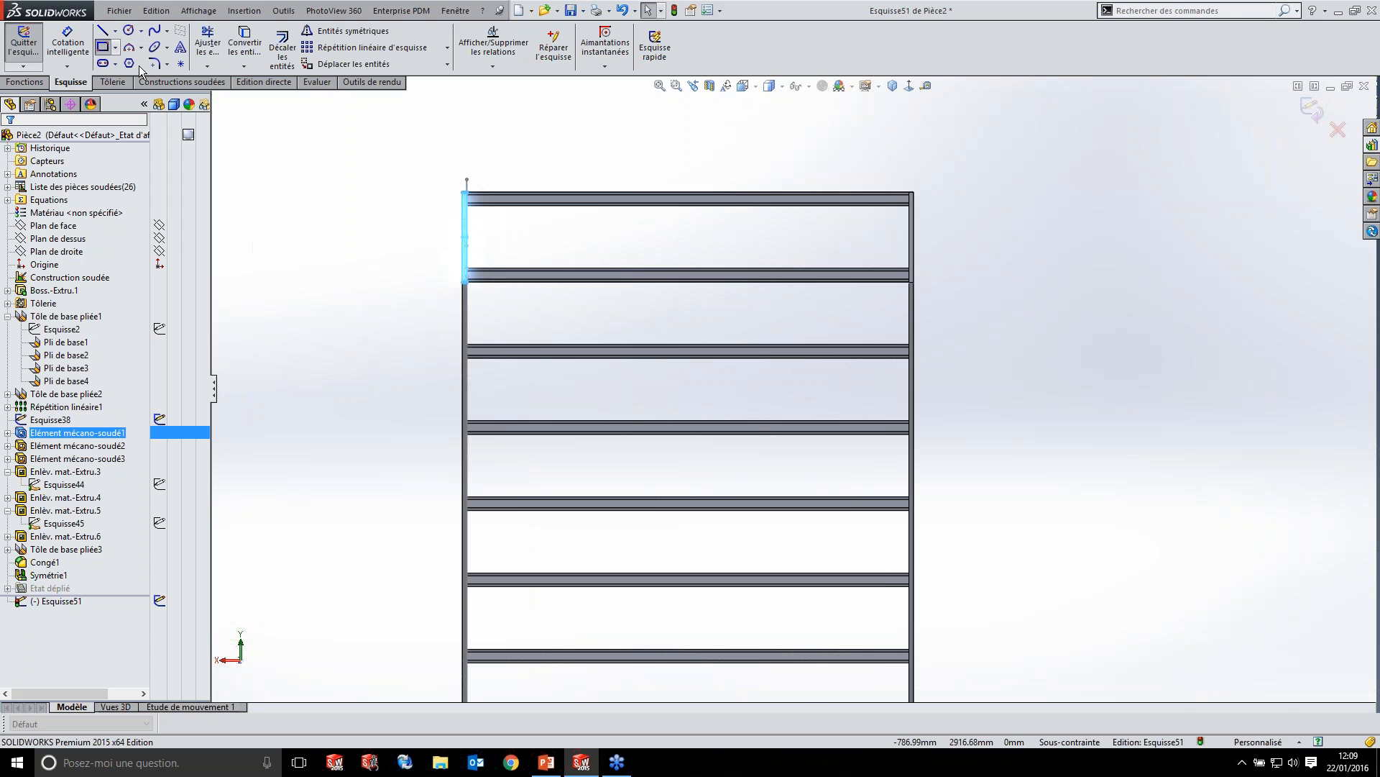
- Sketch a corner rectangle about 980 × 163 mm between the two stringers, ending at the opposite stringer's lower inner corner, with midpoint construction lines
left_click(104, 47)
scroll(497, 269, "down", 5)
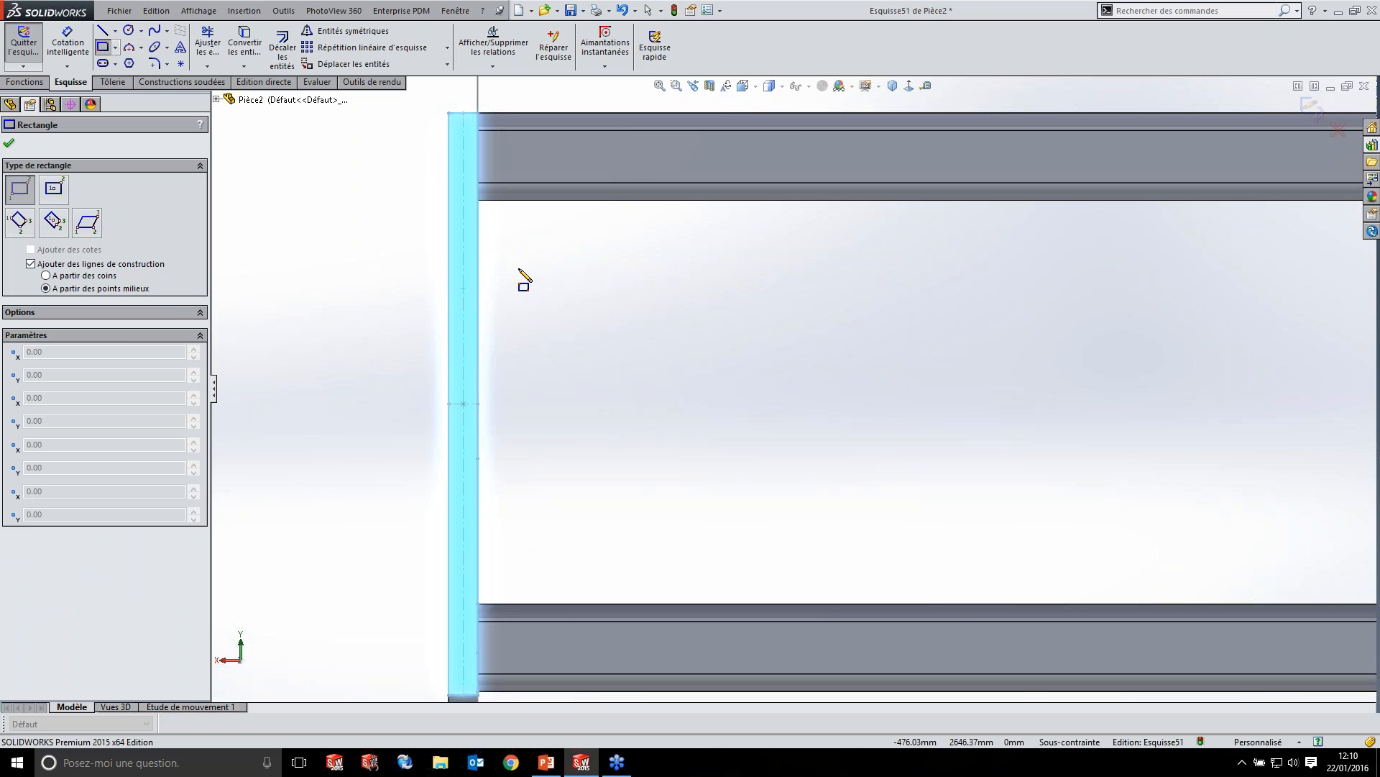
left_click(483, 230)
scroll(511, 262, "up", 5)
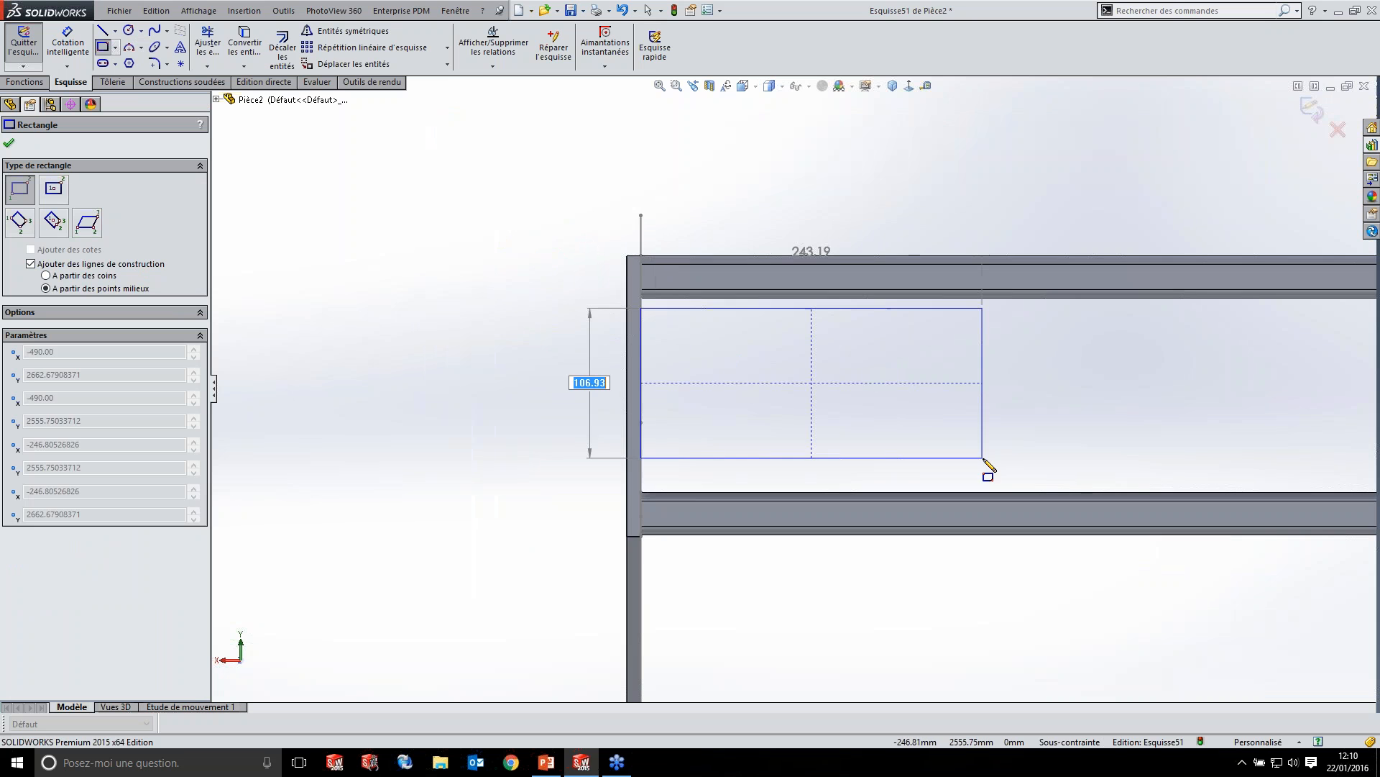
left_click(1019, 404)
scroll(981, 417, "down", 6)
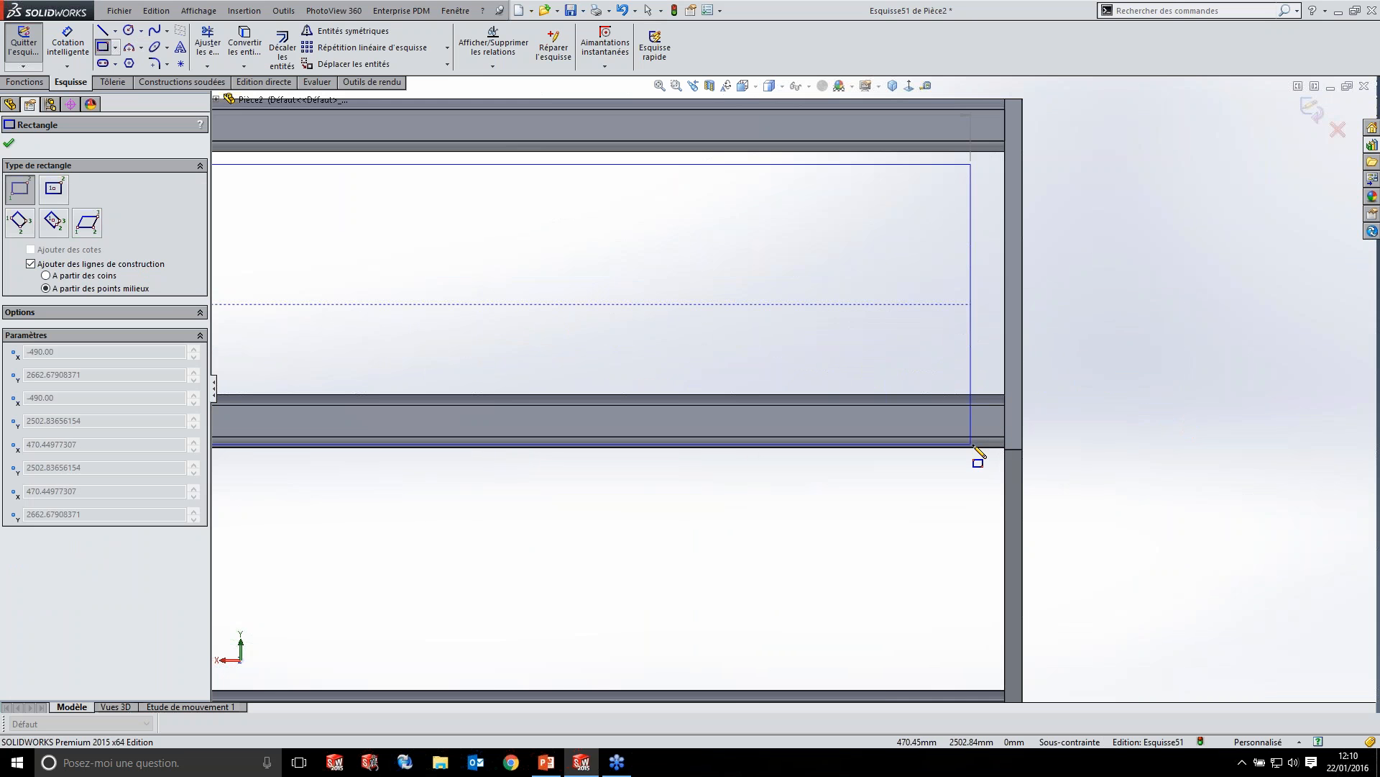
left_click(1008, 455)
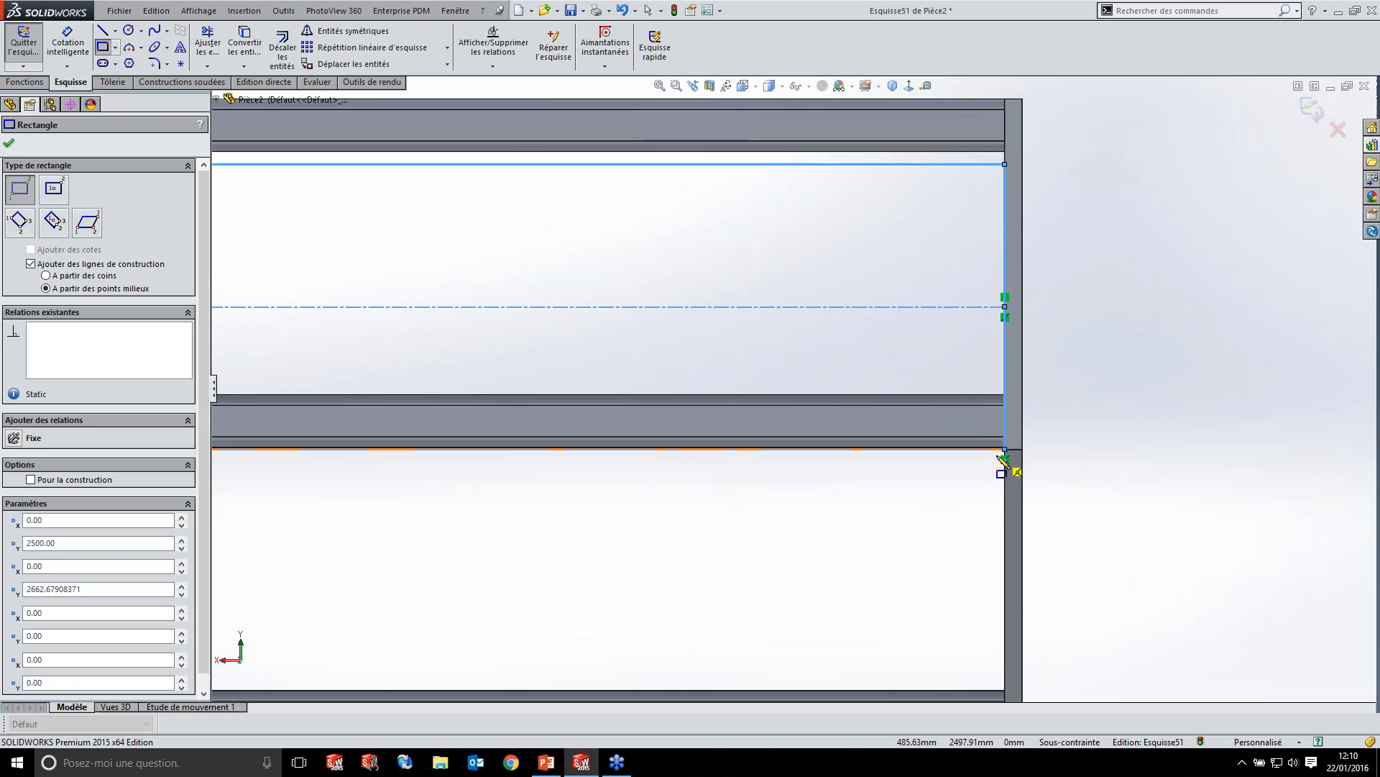
key("Escape")
- Dimension the gap between the rectangle's upper edge and the underside of the top tread as 5 mm
scroll(339, 364, "up", 4)
scroll(379, 311, "down", 8)
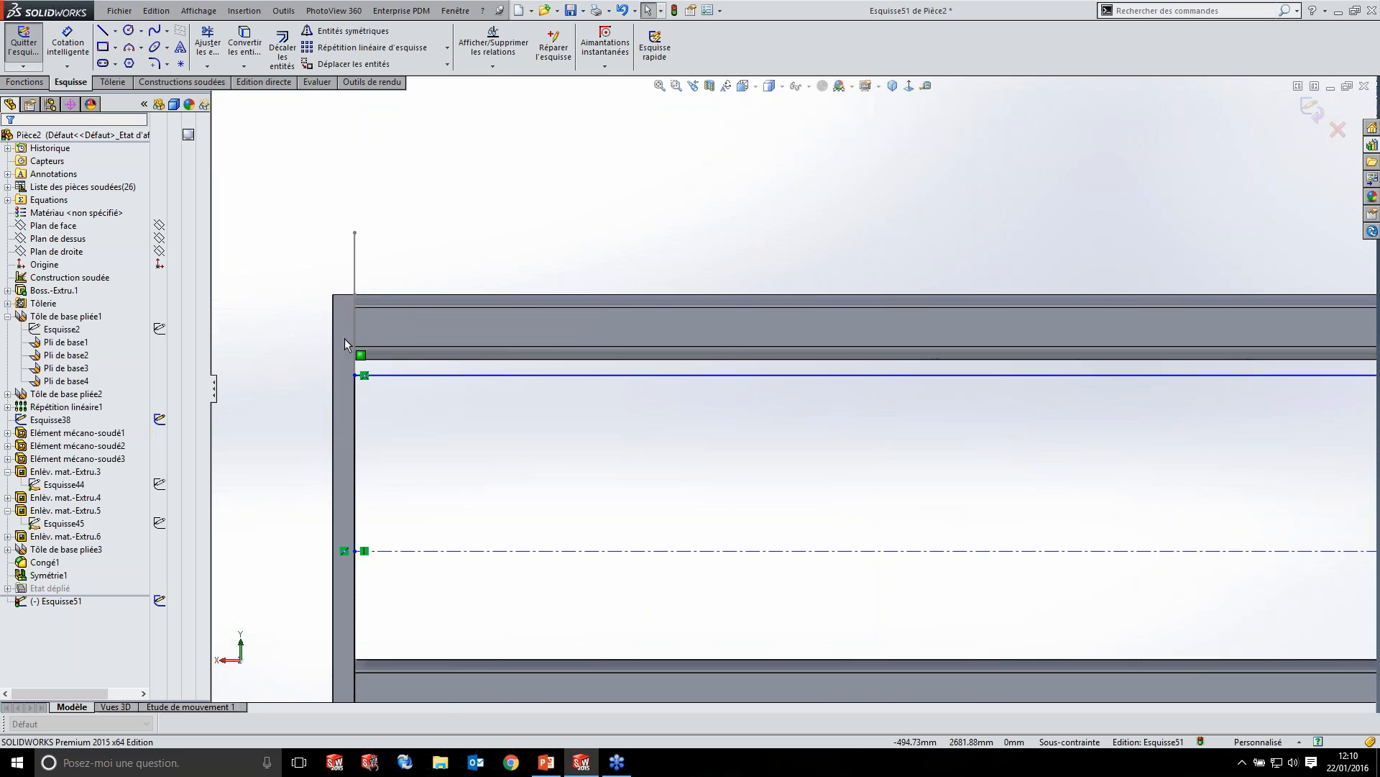
left_click(67, 44)
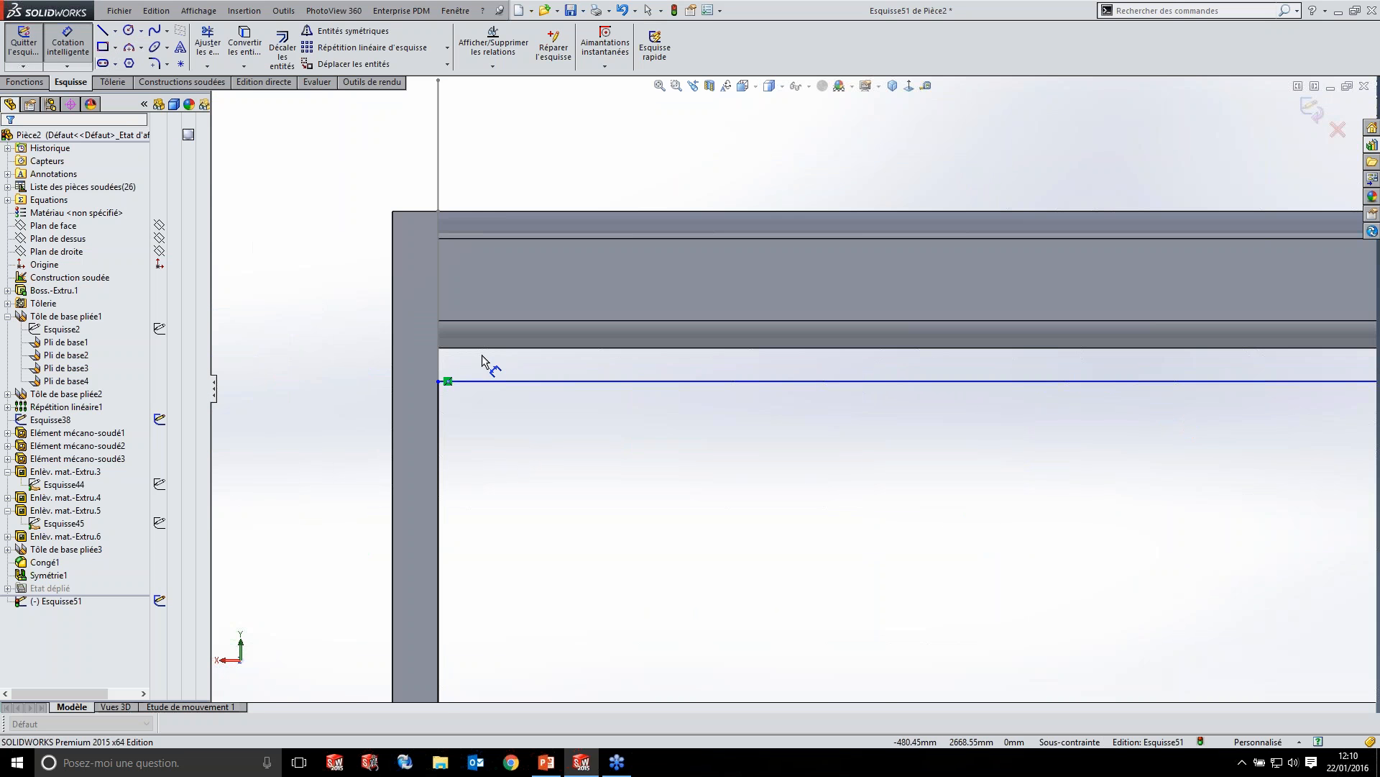
left_click(485, 381)
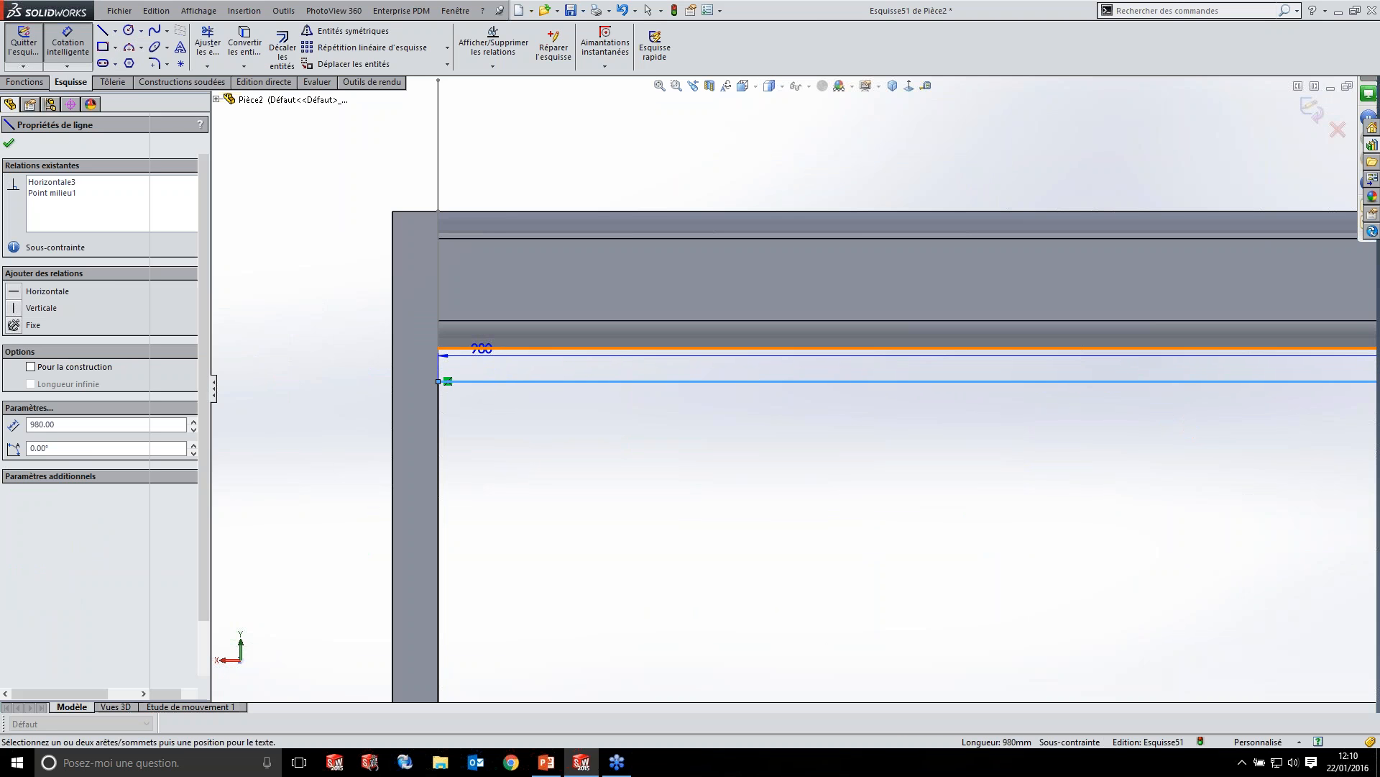
left_click(482, 348)
left_click(307, 366)
type("5")
key("Return")
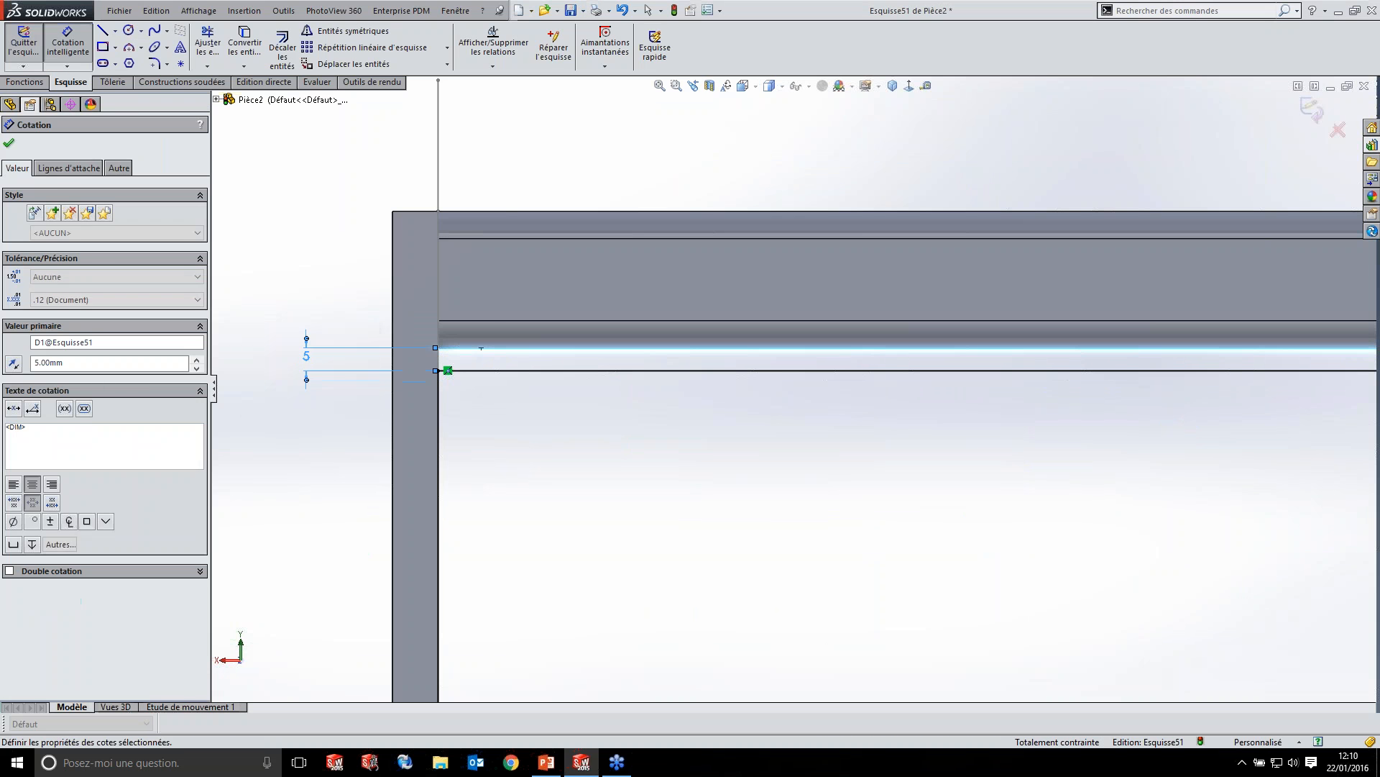
- Draw a 14.5 mm diameter circle on the rectangle's horizontal centreline, near the stringer where the rectangle starts
scroll(595, 397, "up", 5)
scroll(642, 386, "down", 3)
middle_click_drag(748, 384, 669, 387)
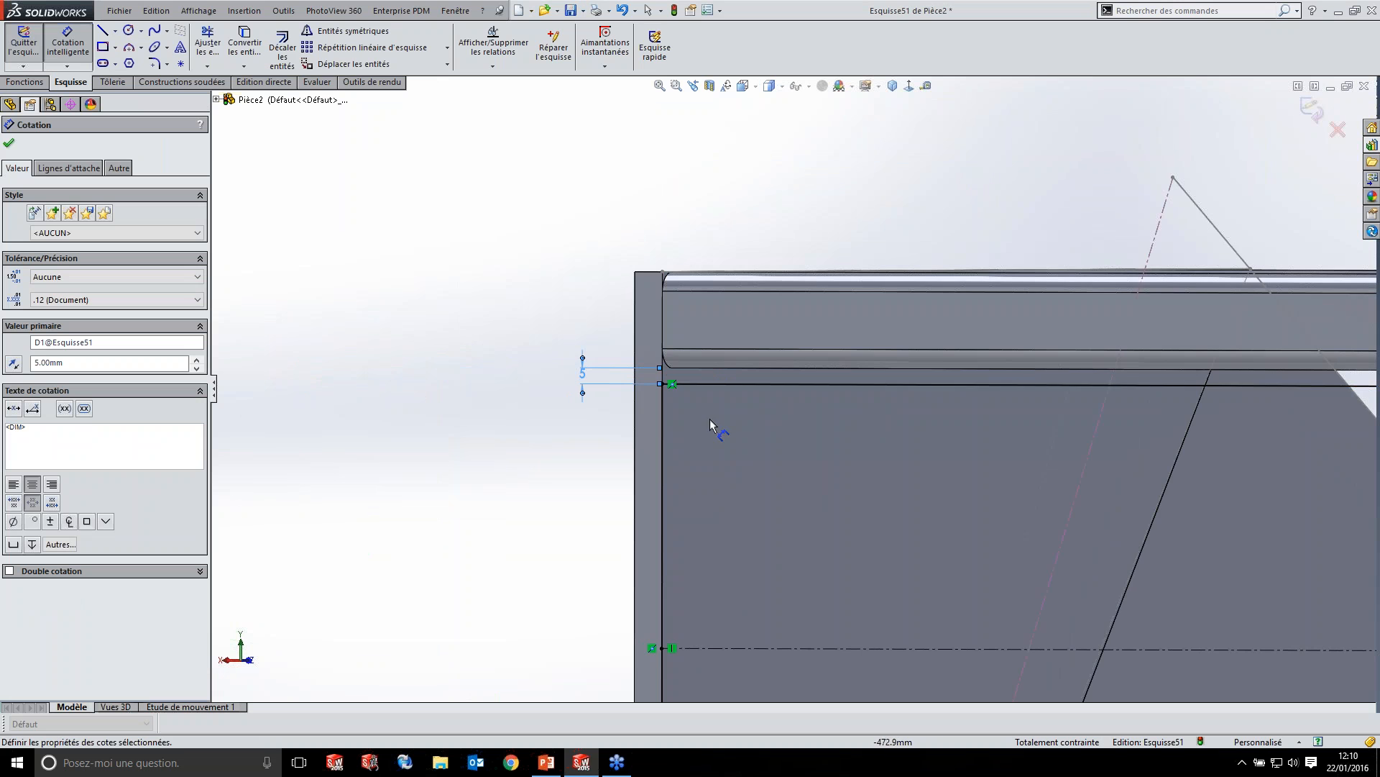
scroll(826, 504, "up", 6)
scroll(778, 453, "down", 2)
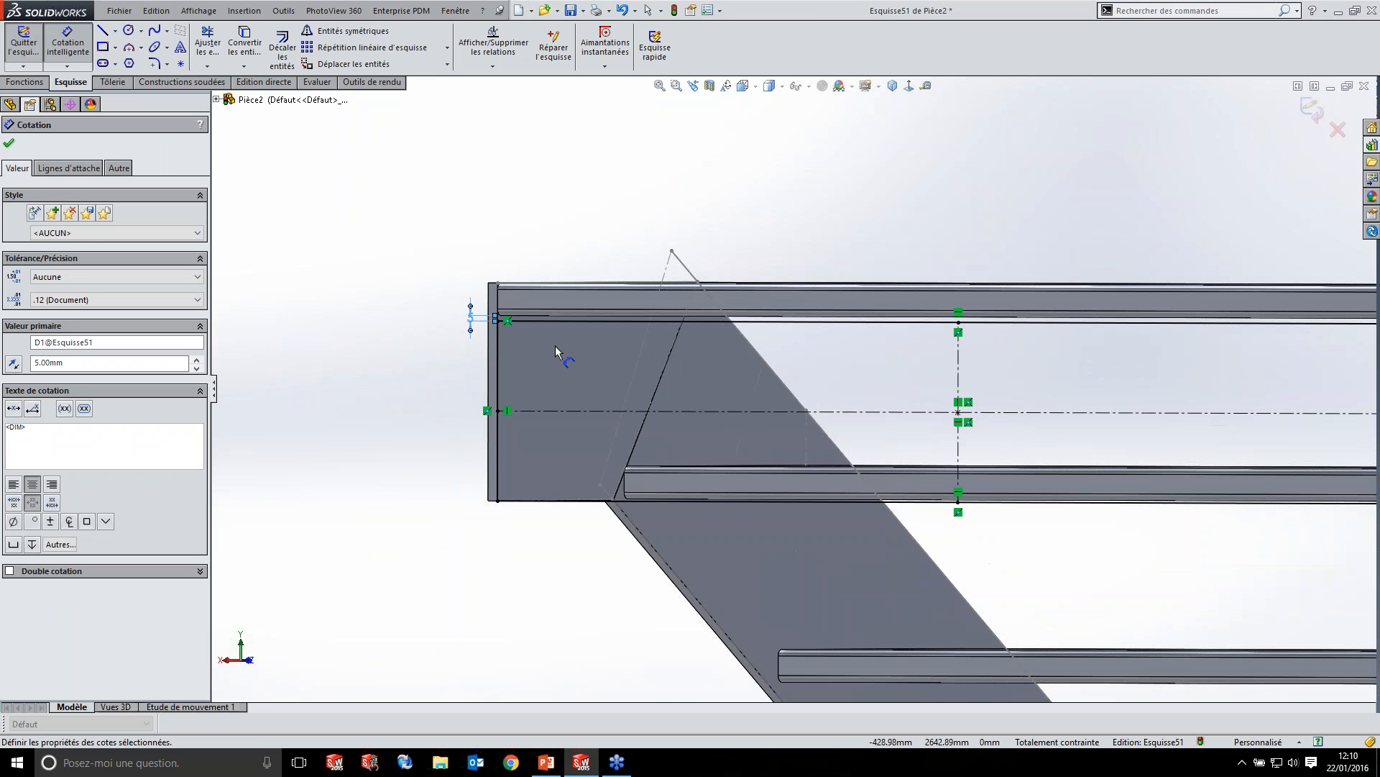
left_click(128, 30)
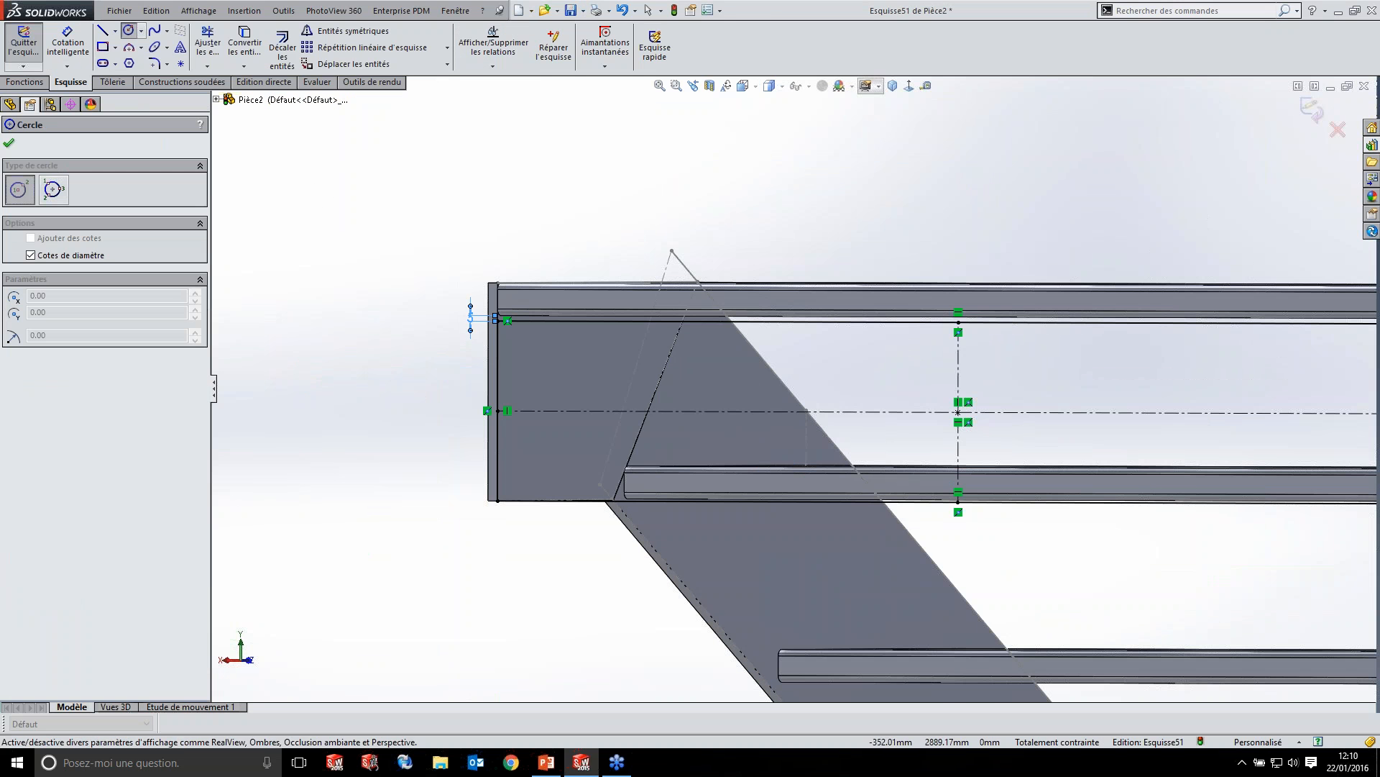
left_click(909, 86)
scroll(741, 226, "down", 5)
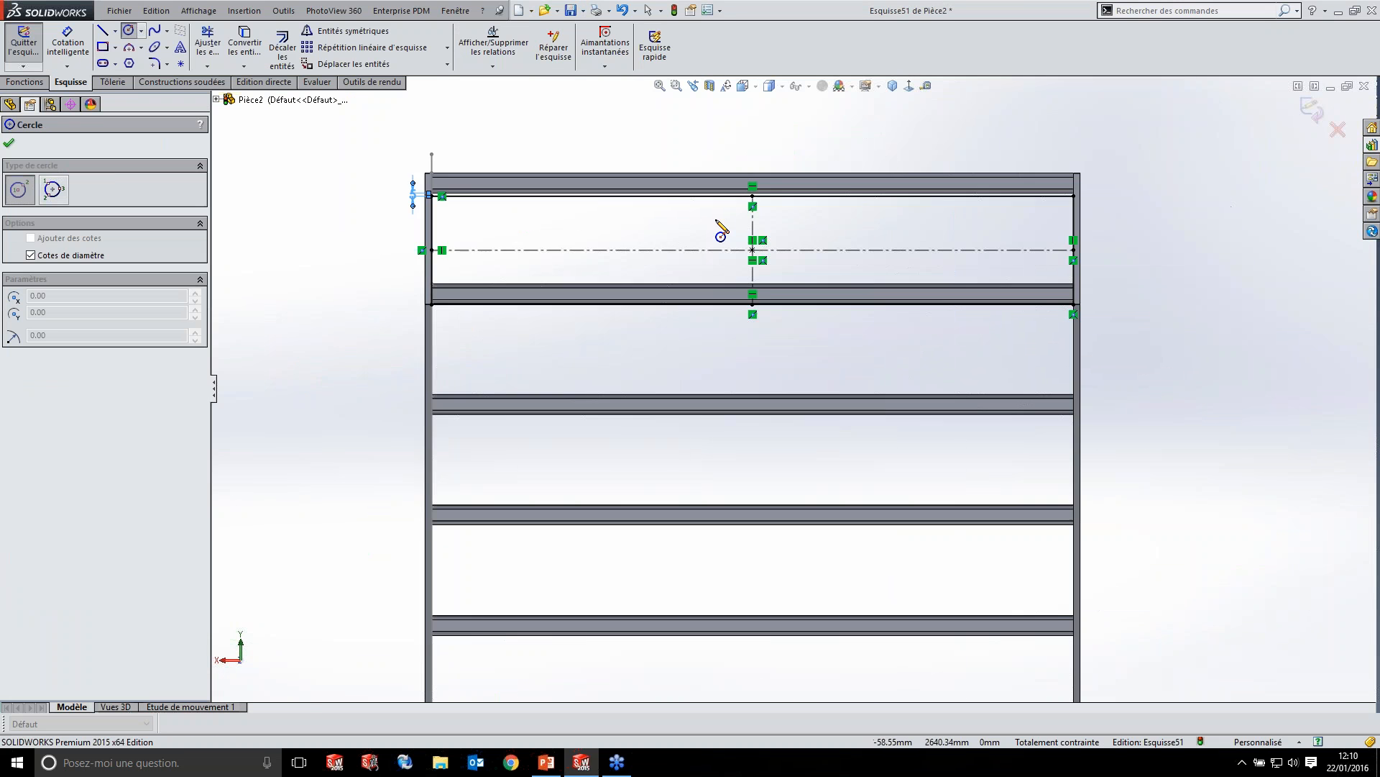
scroll(443, 332, "up", 3)
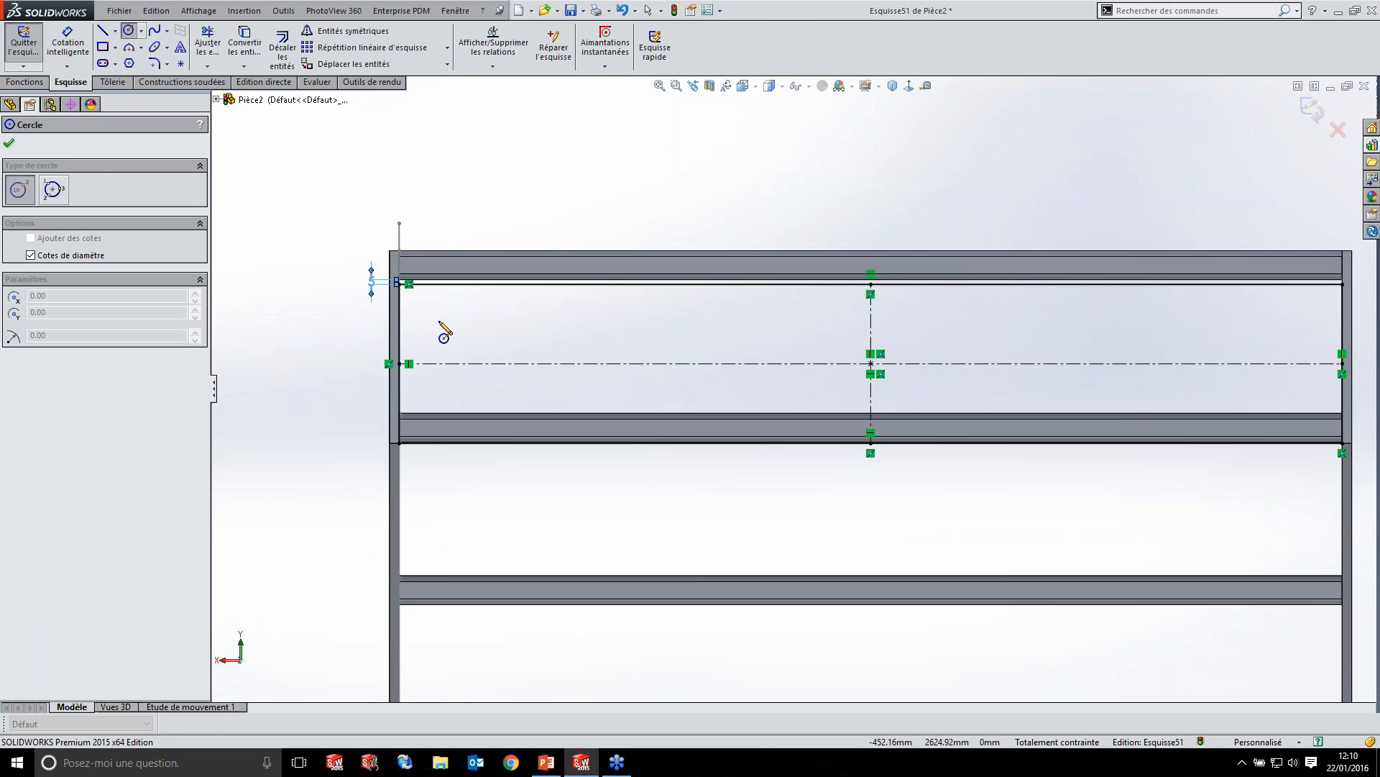
left_click(551, 364)
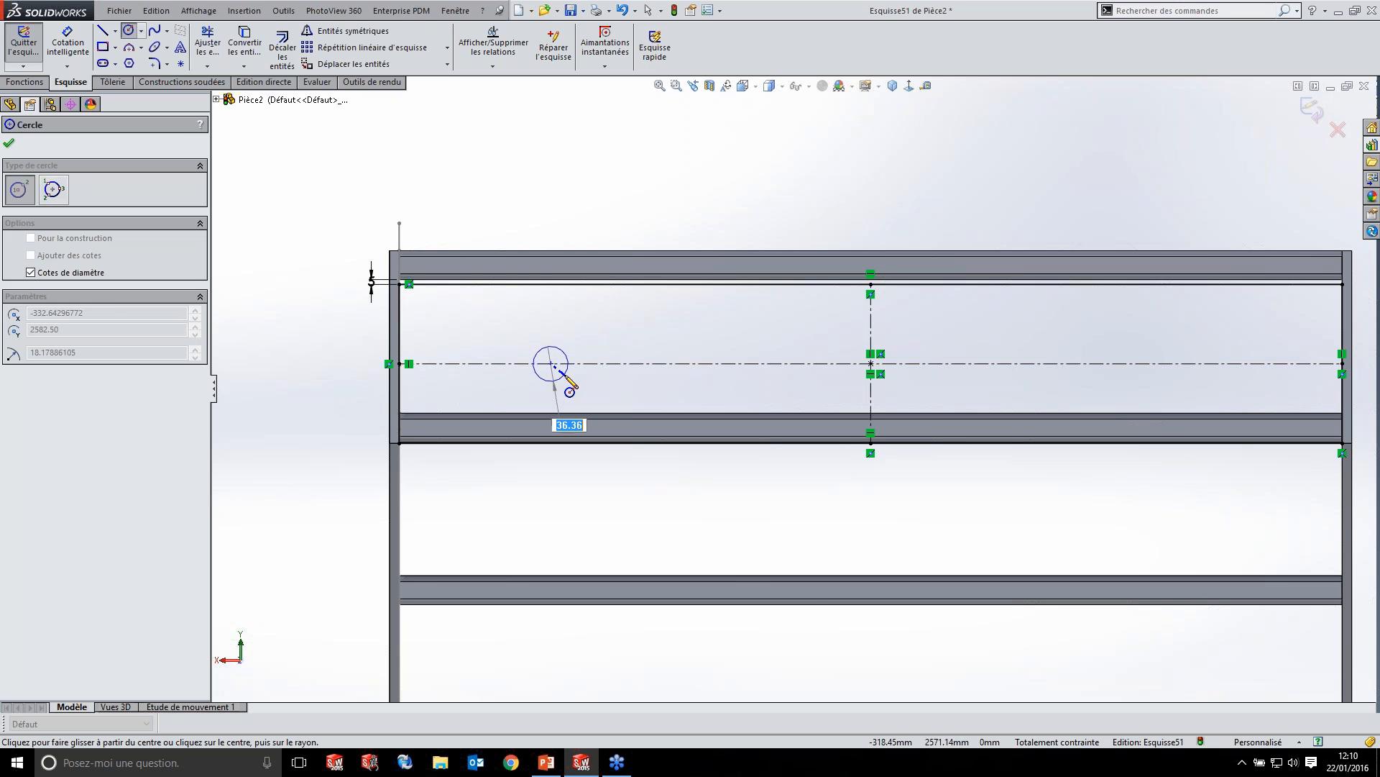
type("14.5")
key("Return")
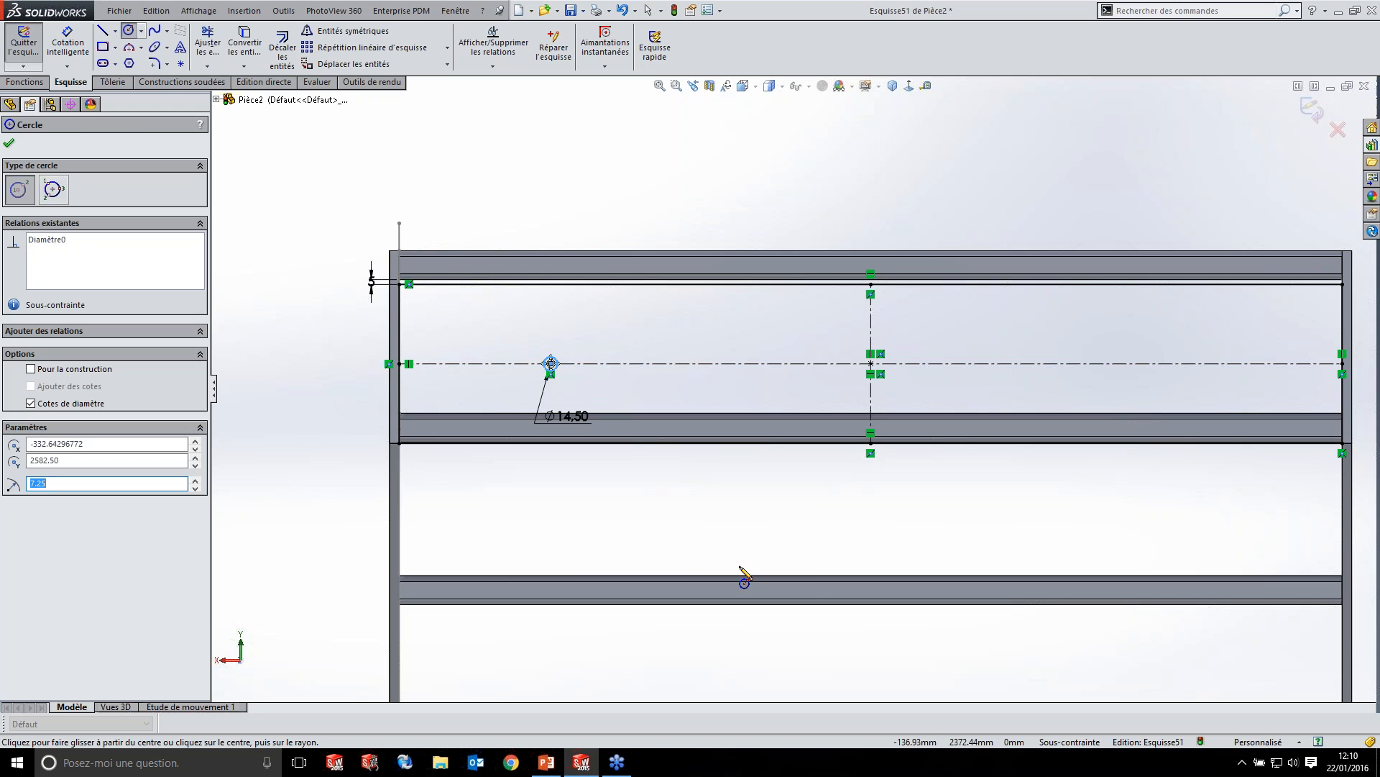
- Draw a second 14.5 mm diameter circle on the horizontal centreline, on the other side of the vertical centreline
left_click(1178, 363)
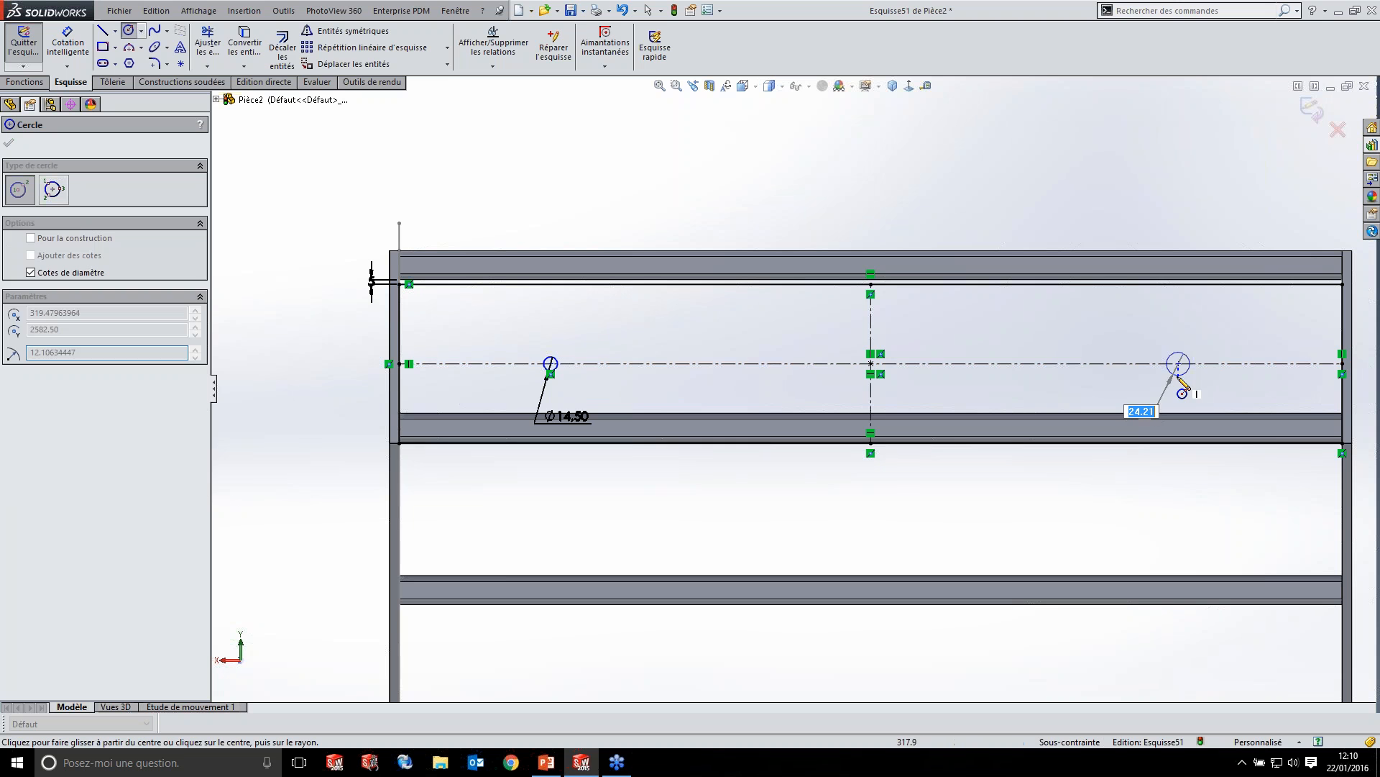
type("14.5")
key("Return")
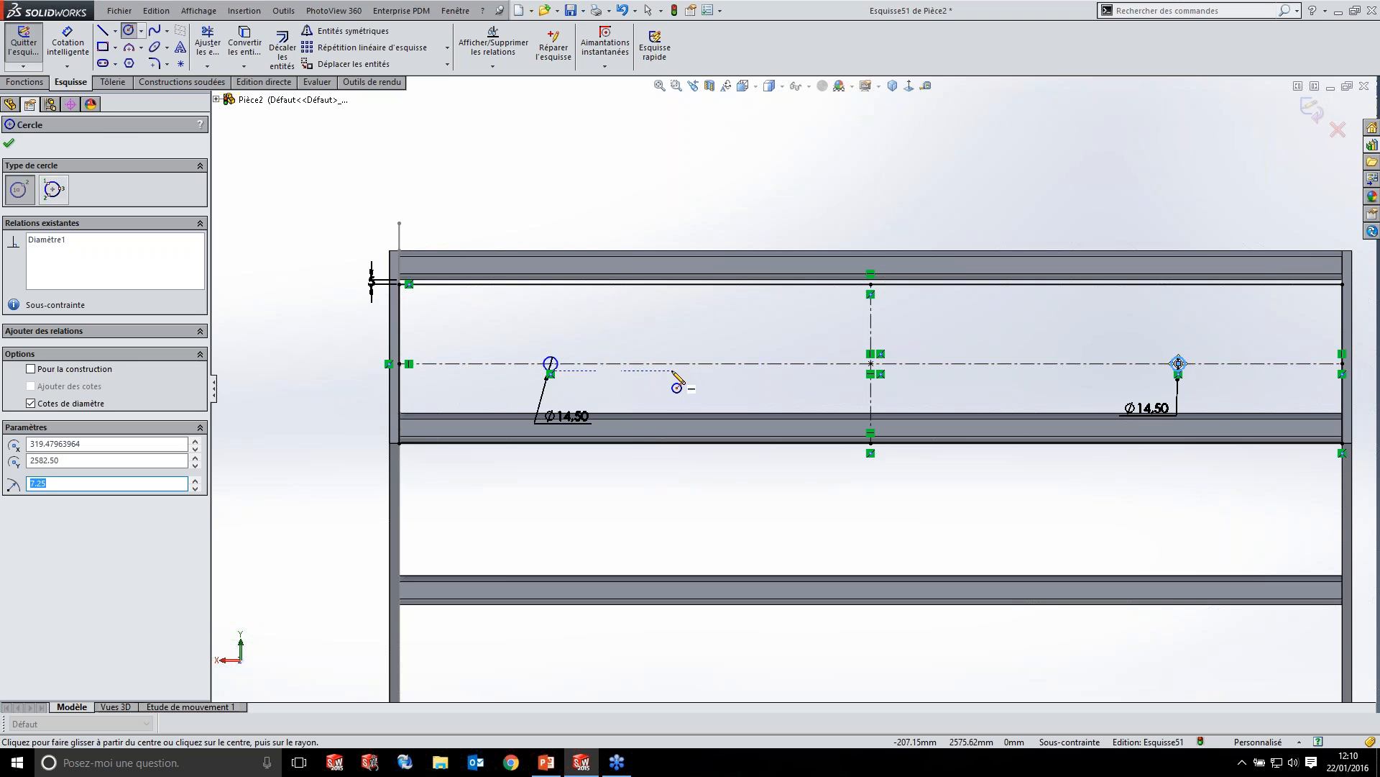
key("Escape")
- Make the two circle centres symmetric about the rectangle's vertical centreline
scroll(561, 359, "down", 3)
left_click(583, 374)
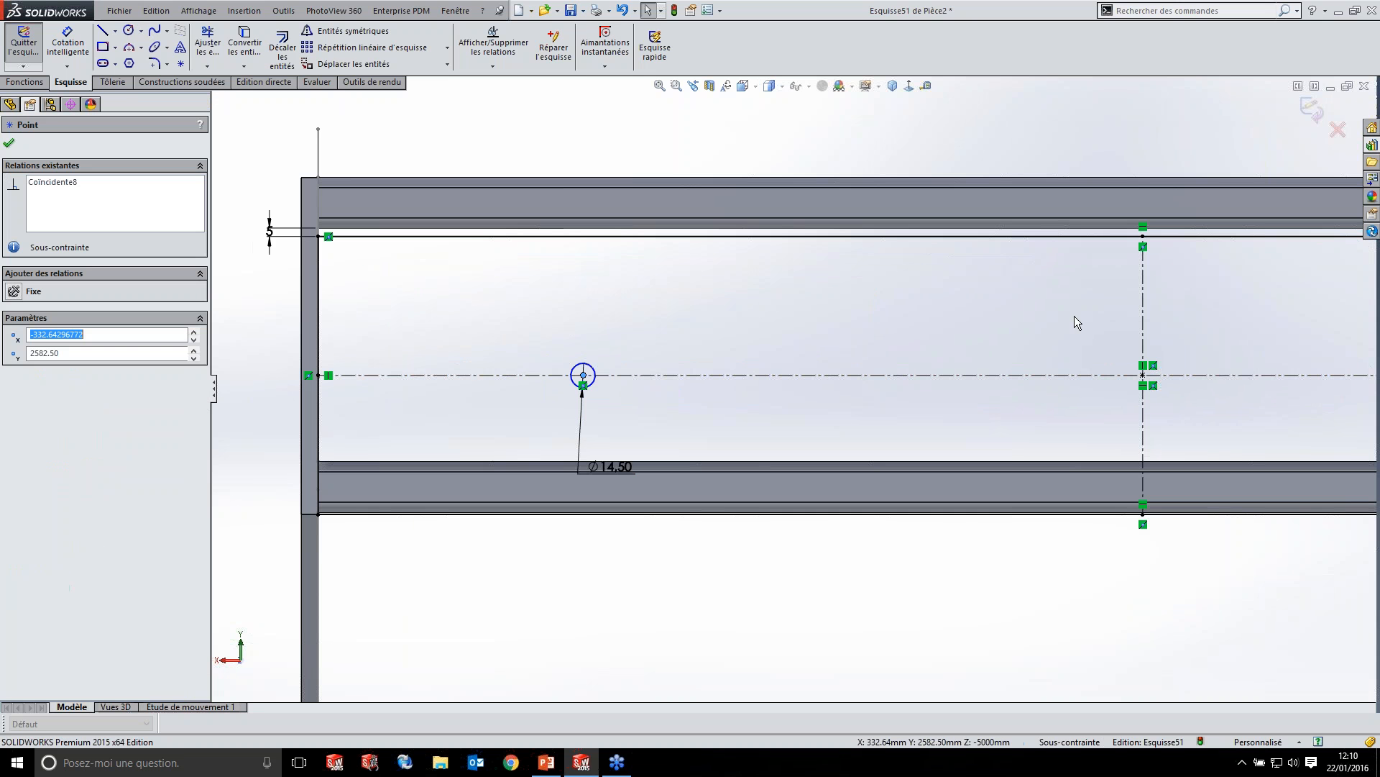
left_click(1143, 325, "ctrl")
scroll(1151, 330, "up", 6)
scroll(1186, 357, "down", 4)
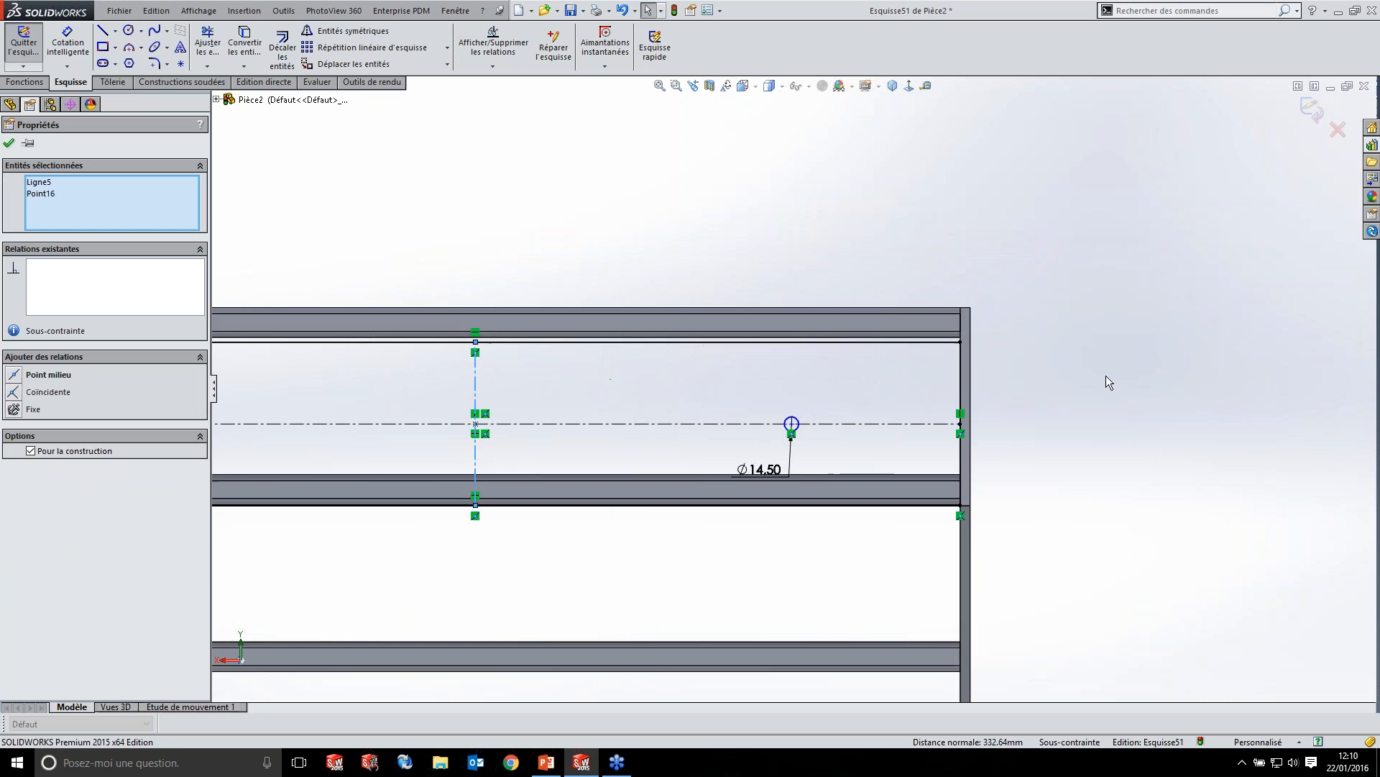
left_click(792, 424, "ctrl")
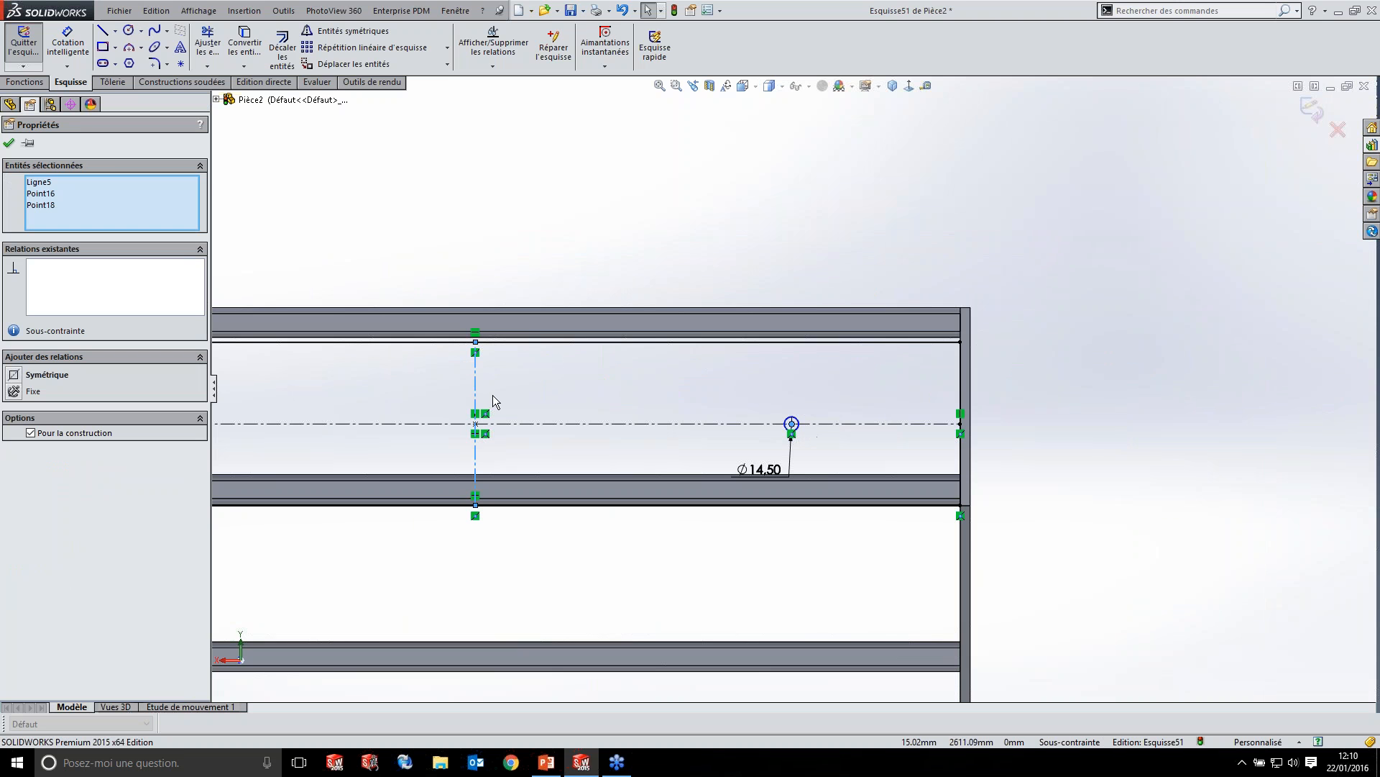
scroll(792, 422, "up", 2)
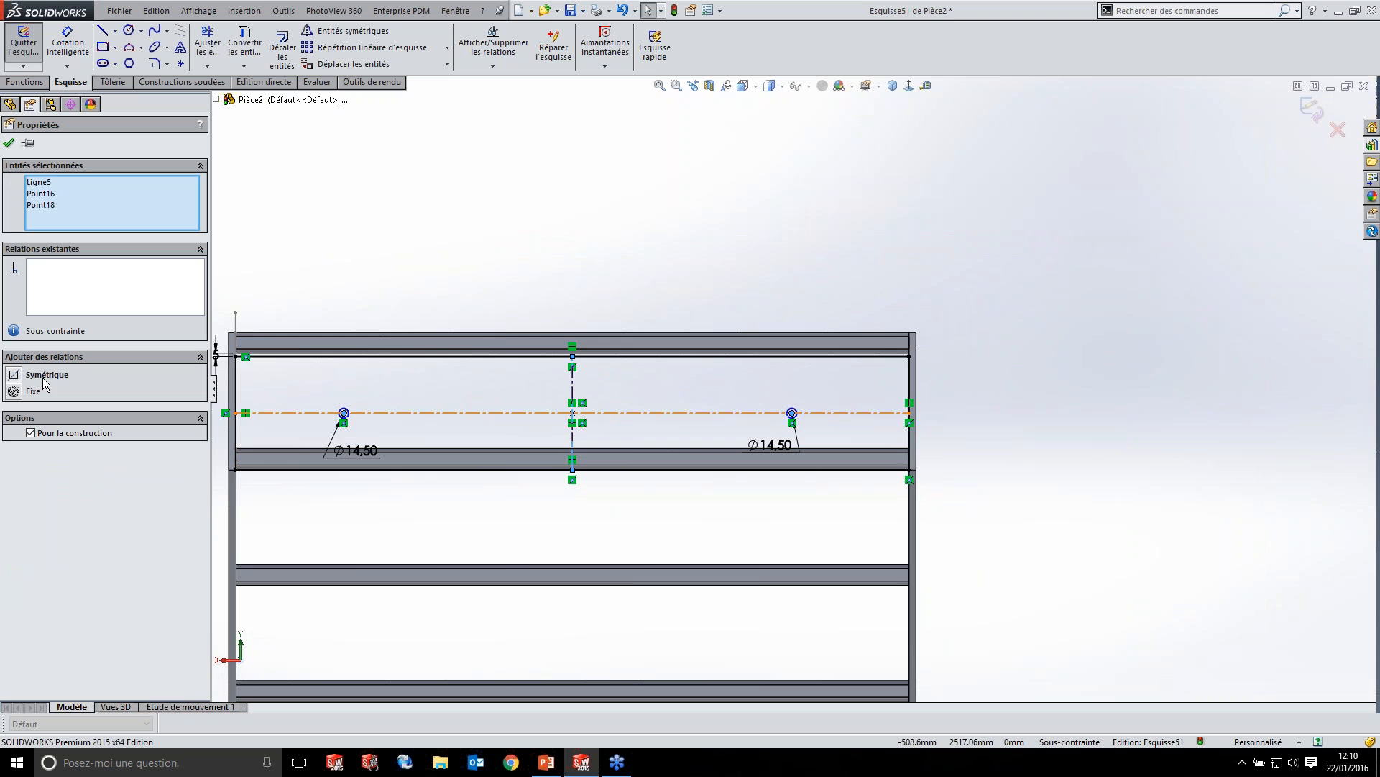
left_click(13, 376)
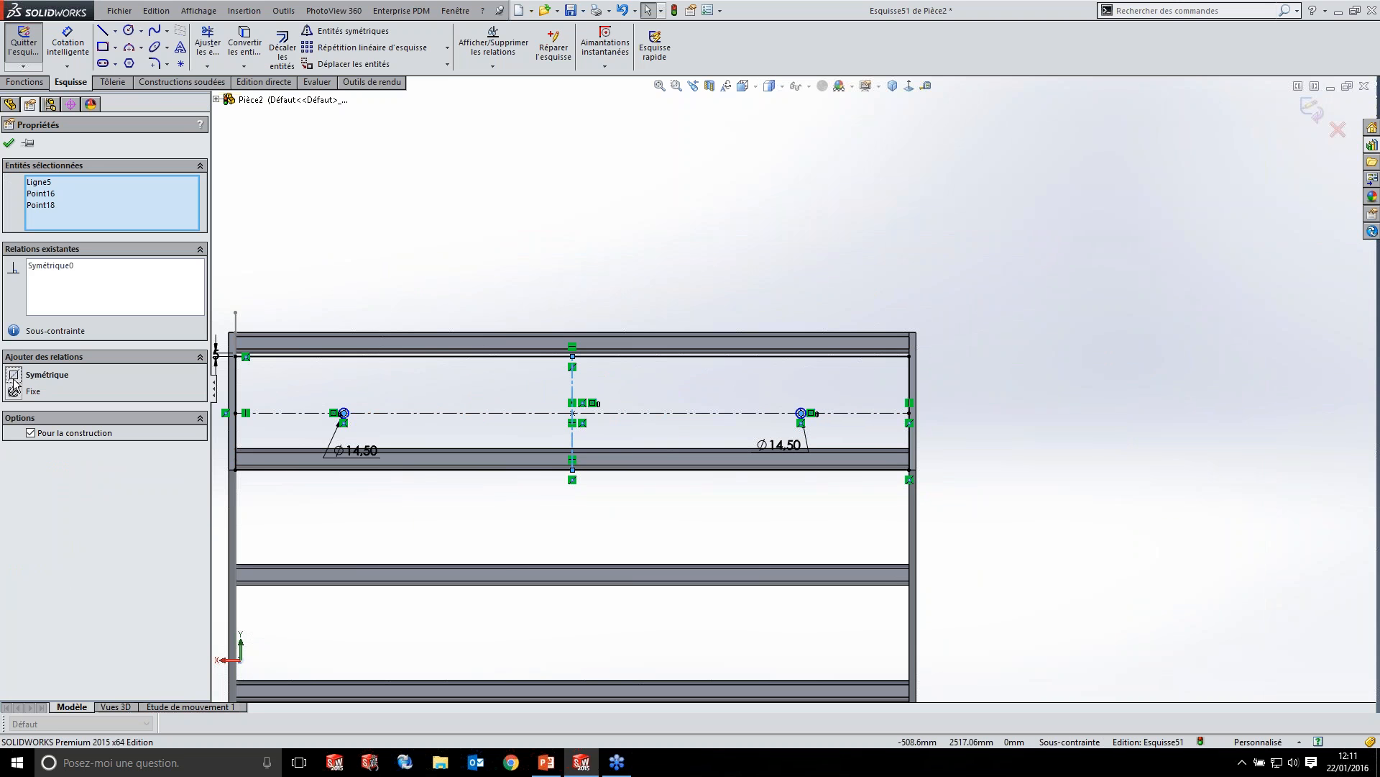
- Dimension the distance between the two hole centres as 680 mm
left_click(67, 43)
scroll(417, 413, "down", 3)
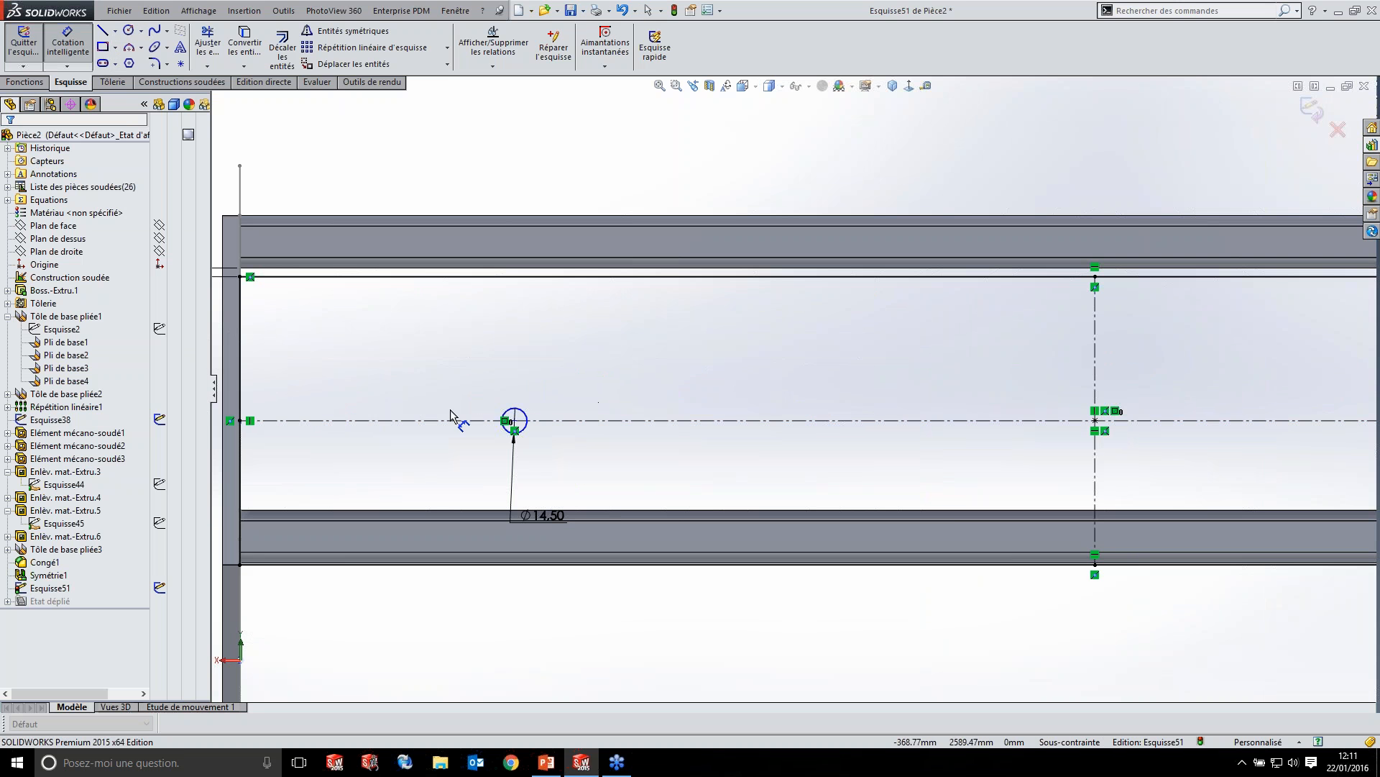
left_click(521, 420)
scroll(755, 389, "up", 4)
scroll(1007, 388, "down", 3)
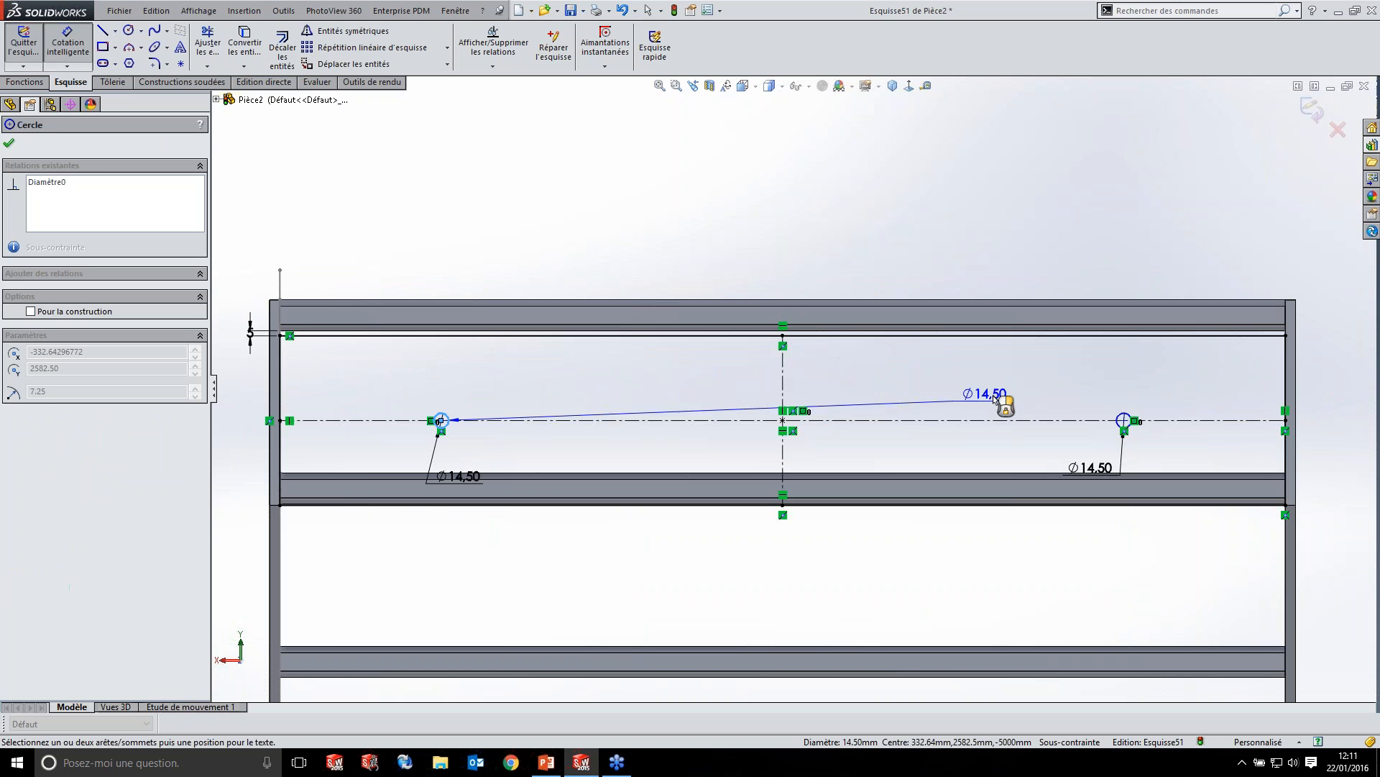
left_click(1124, 420)
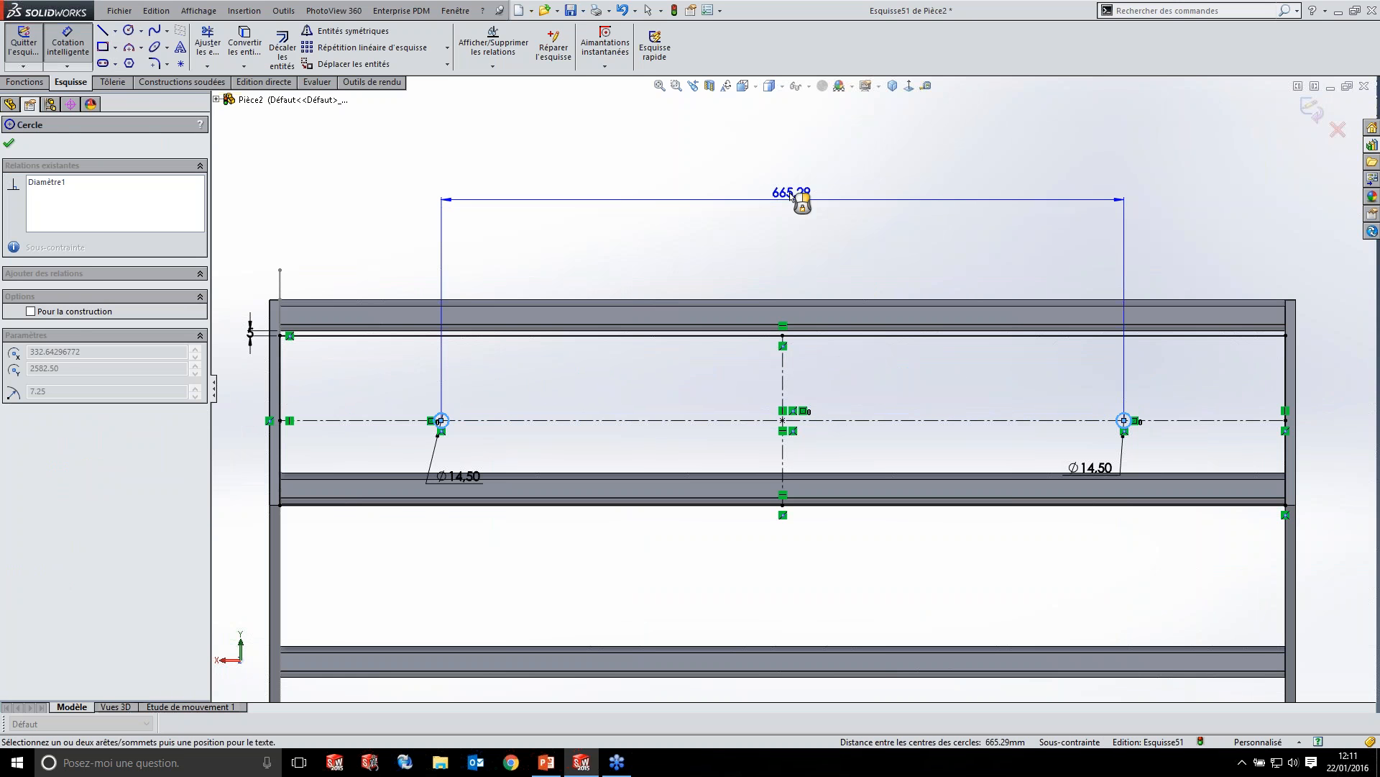
left_click(790, 201)
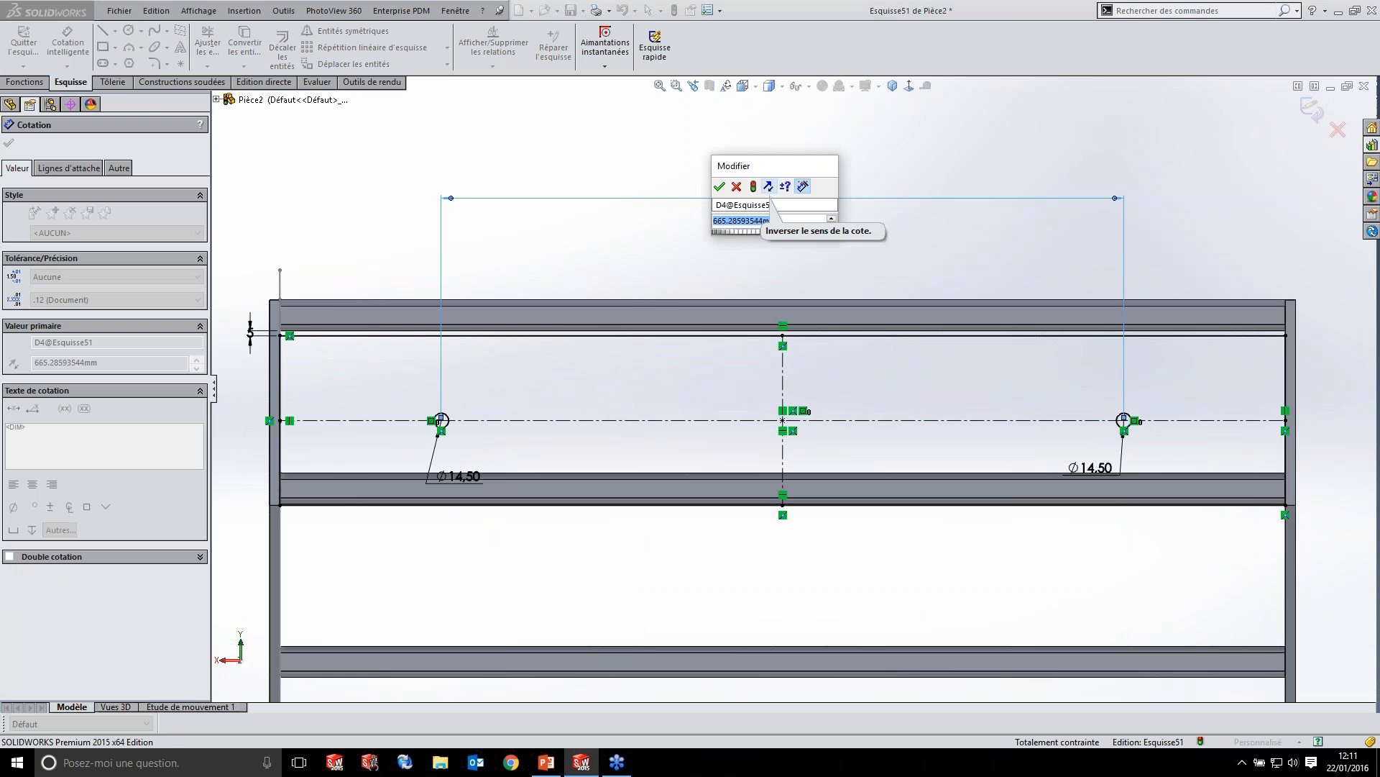
type("680")
key("Return")
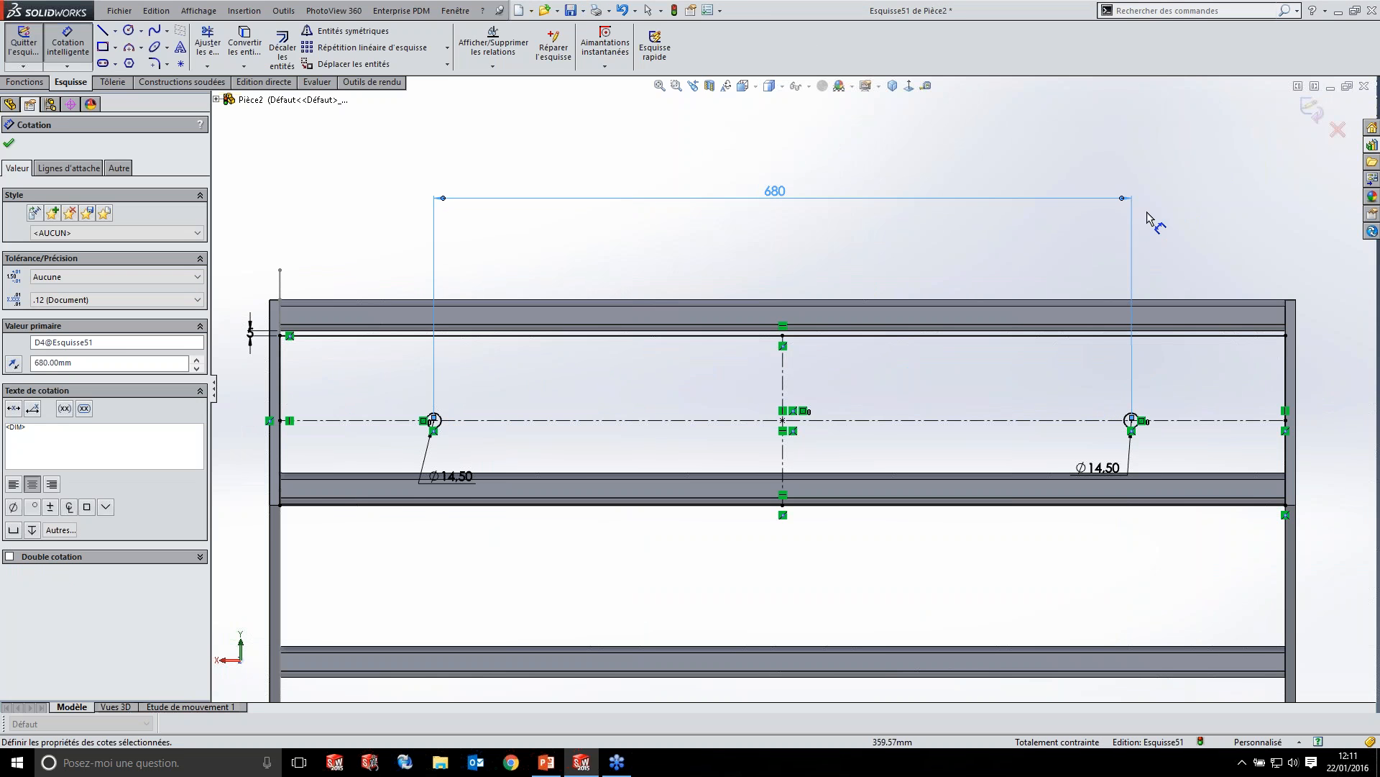
- Create a 10 mm thick sheet-metal base flange from the drilled plate sketch, overriding the default parameters, and clear the selection
left_click(112, 81)
left_click(28, 47)
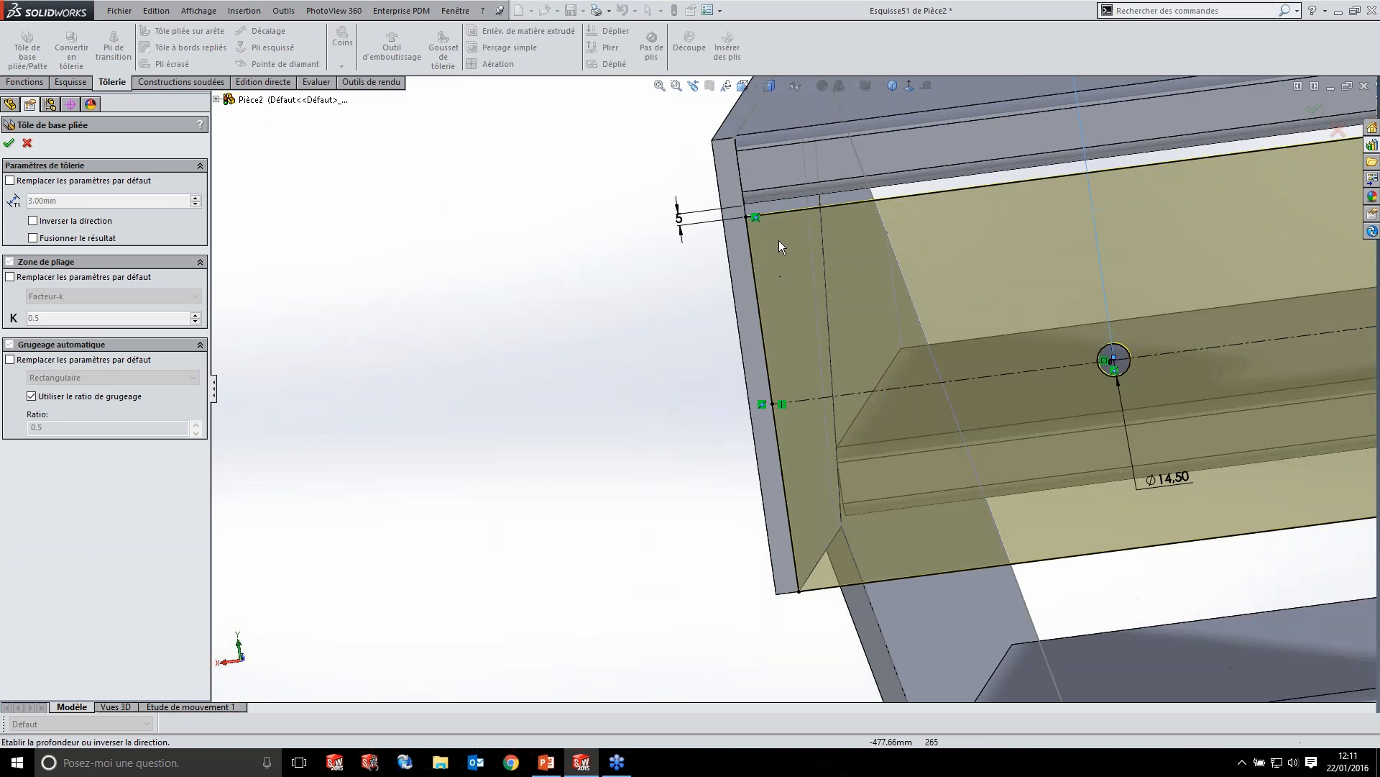
left_click(10, 180)
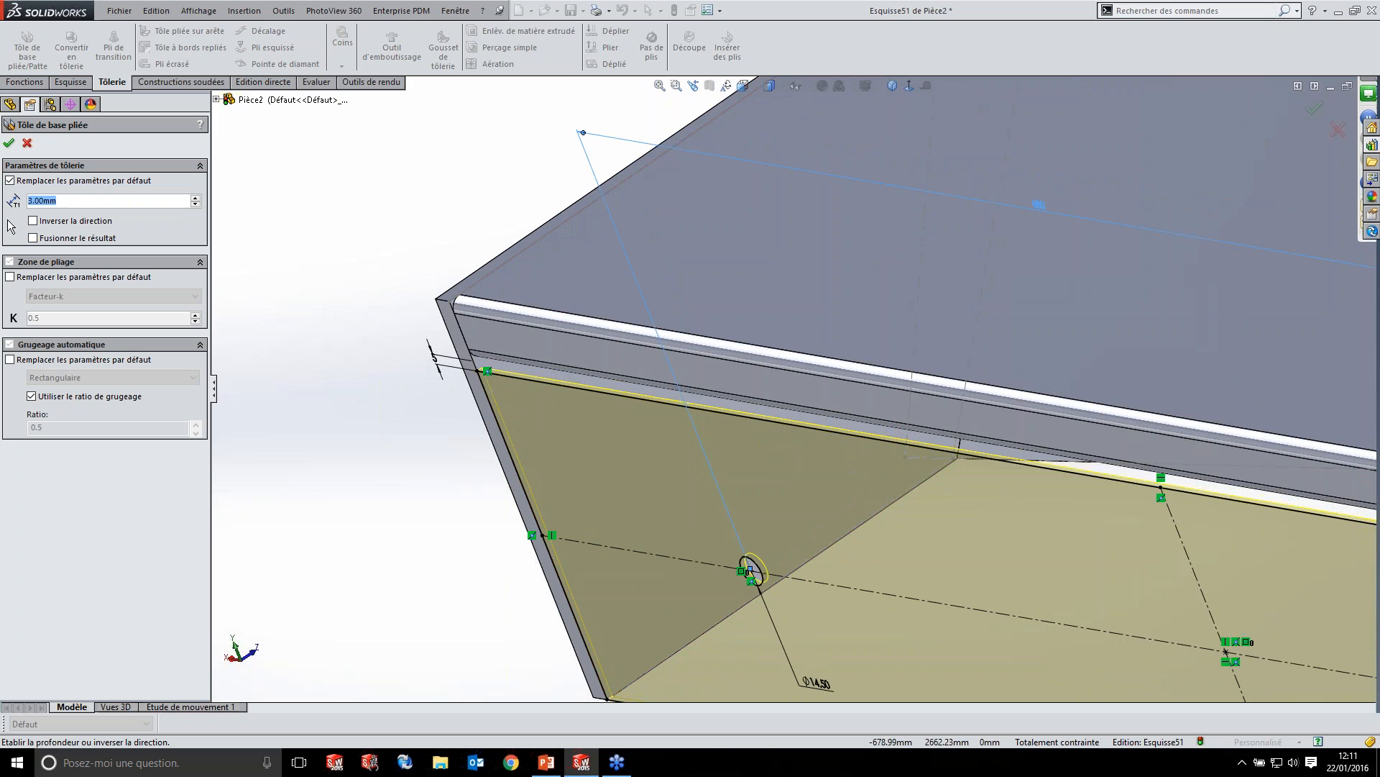
type("10")
key("Return")
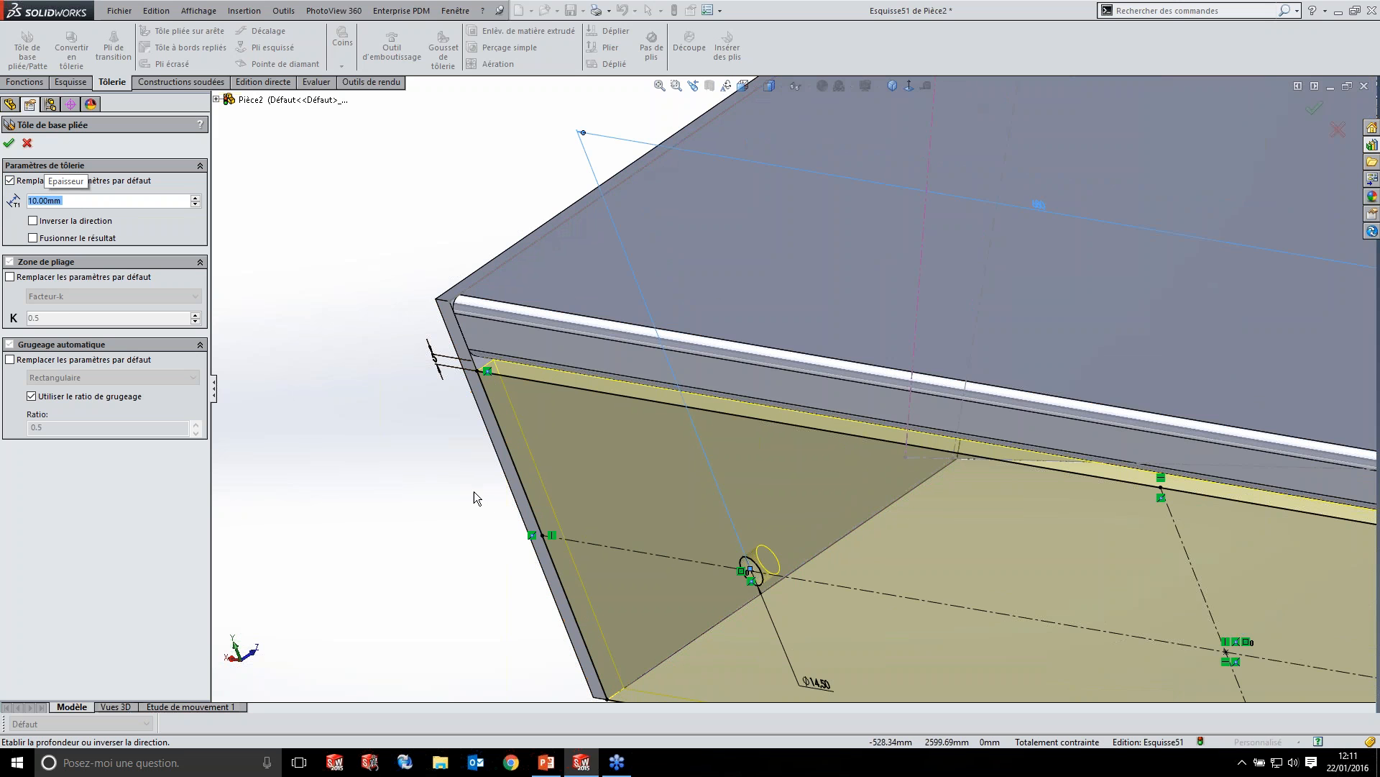
left_click(8, 146)
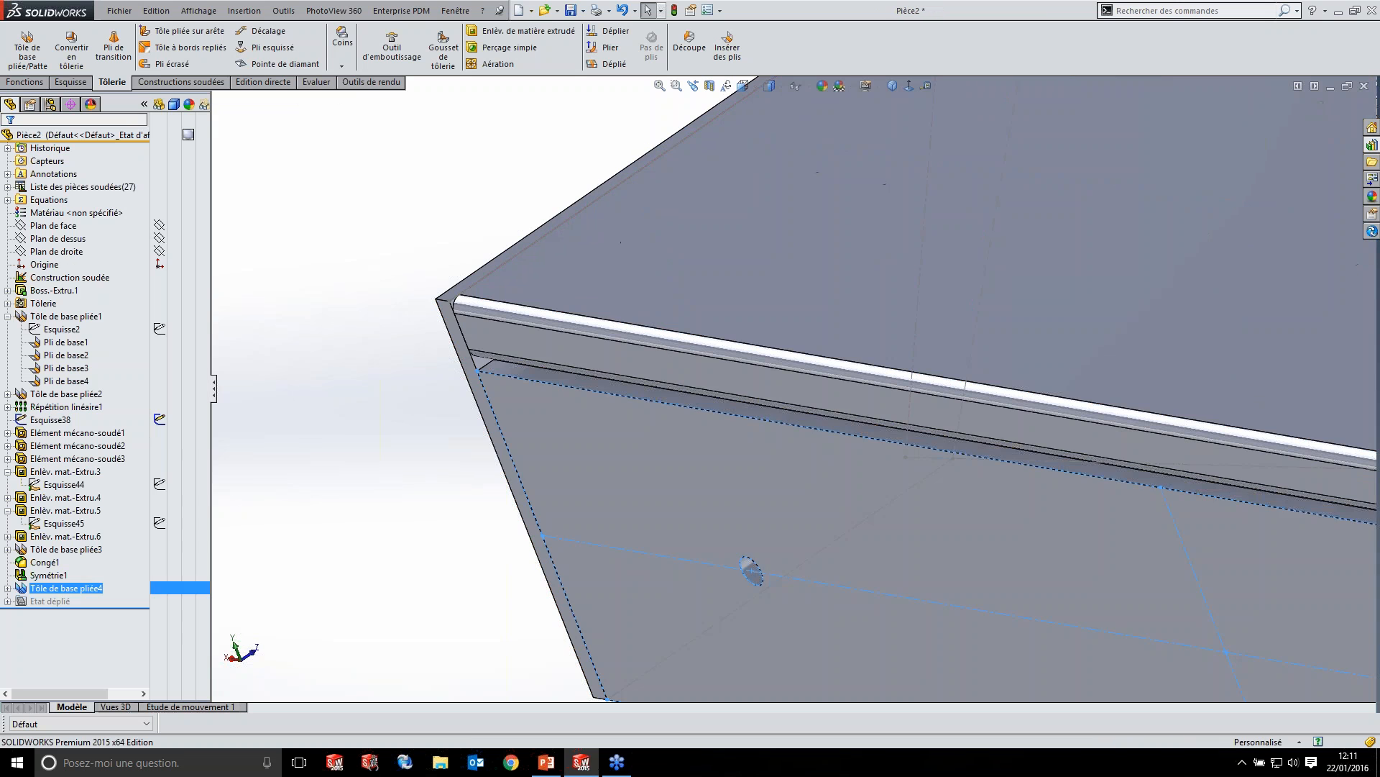
left_click(380, 412)
scroll(380, 412, "up", 8)
middle_click_drag(380, 412, 1054, 404)
scroll(920, 392, "up", 7)
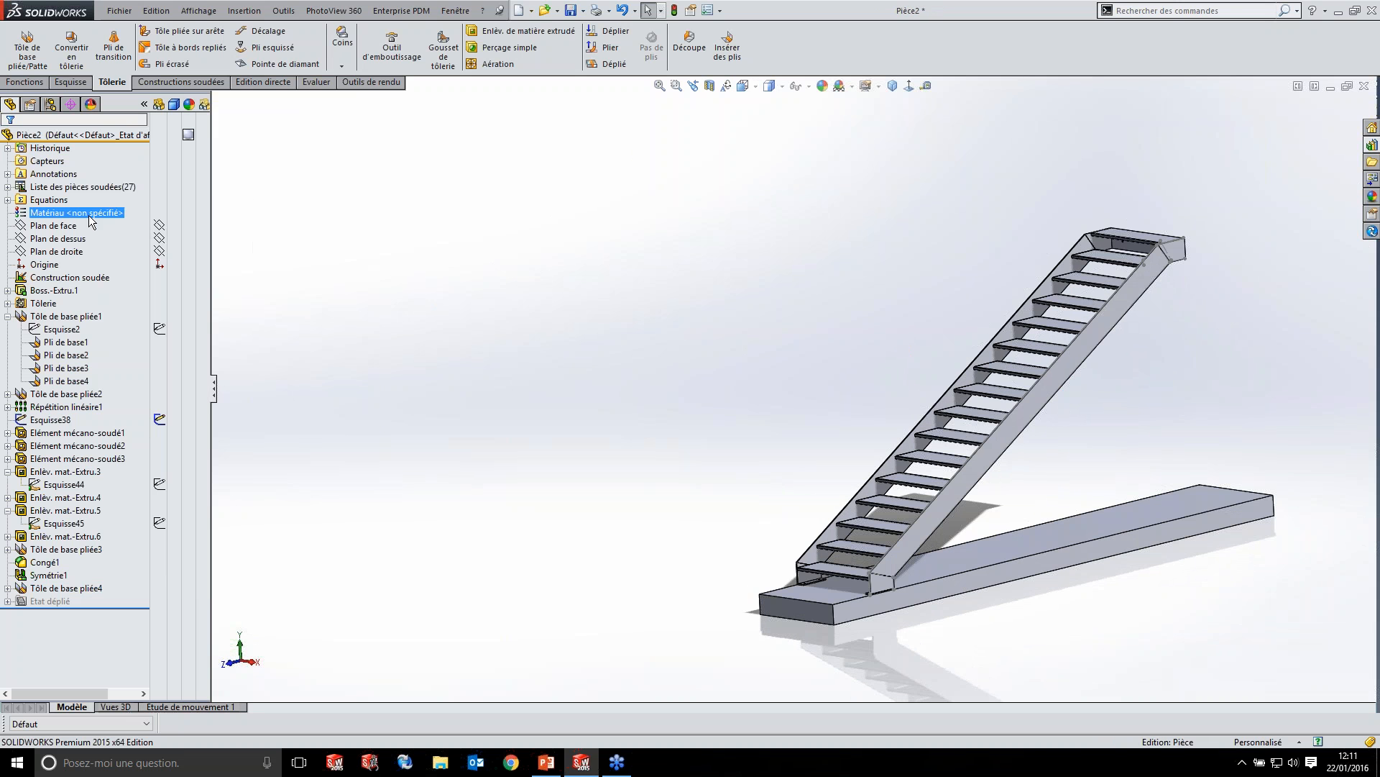
- Expand the weldment cut list and show the hidden upper landing slab body, Boss.-Extru.1[2]
scroll(1104, 451, "up", 3)
scroll(992, 430, "down", 3)
middle_click_drag(906, 435, 874, 427)
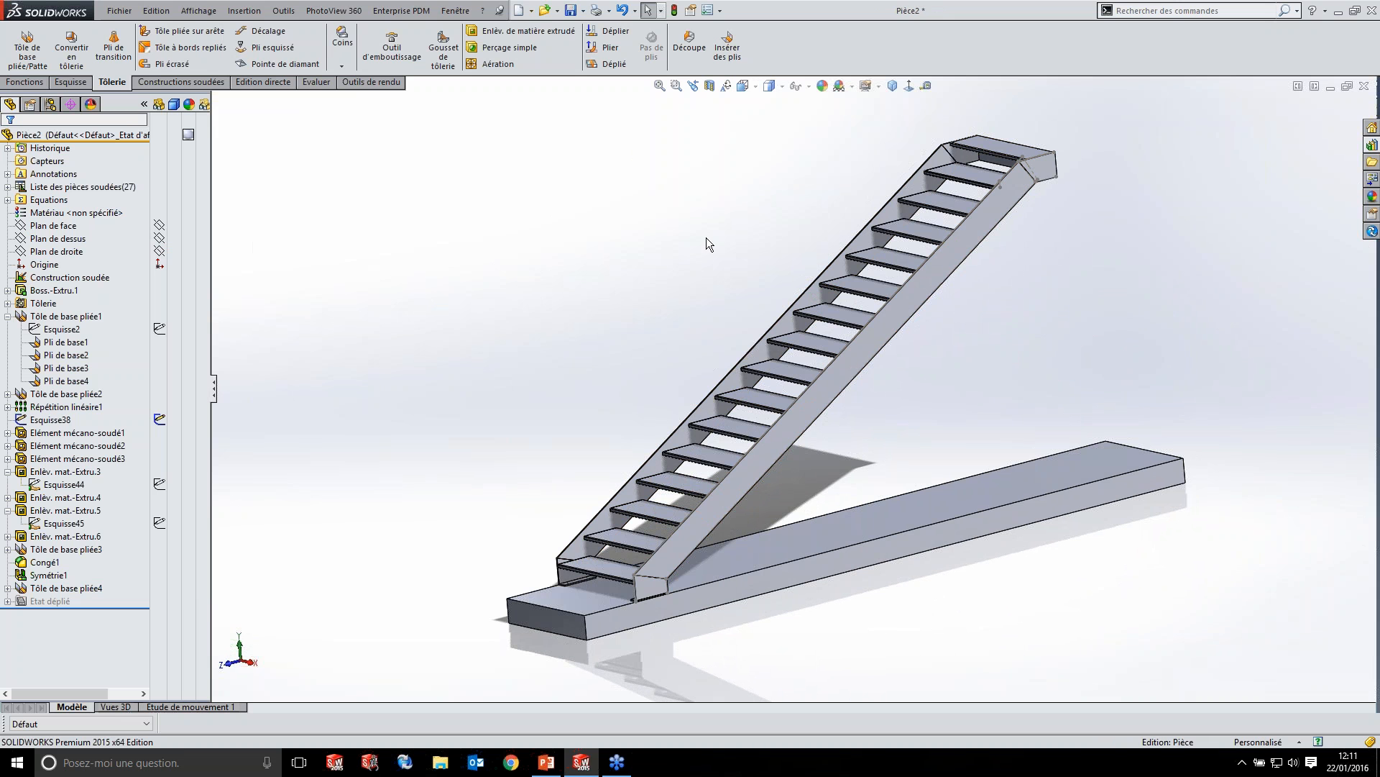
left_click(8, 187)
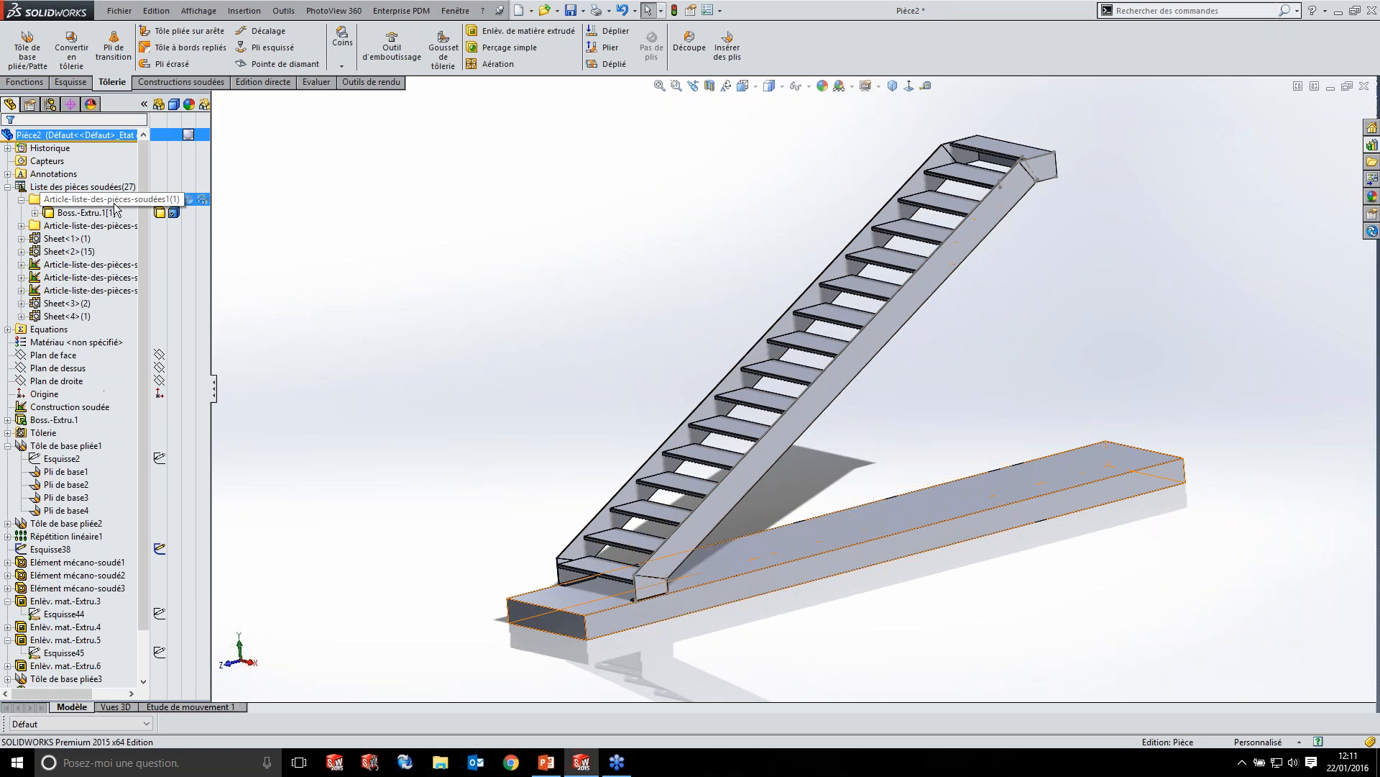
left_click(21, 226)
left_click(174, 239)
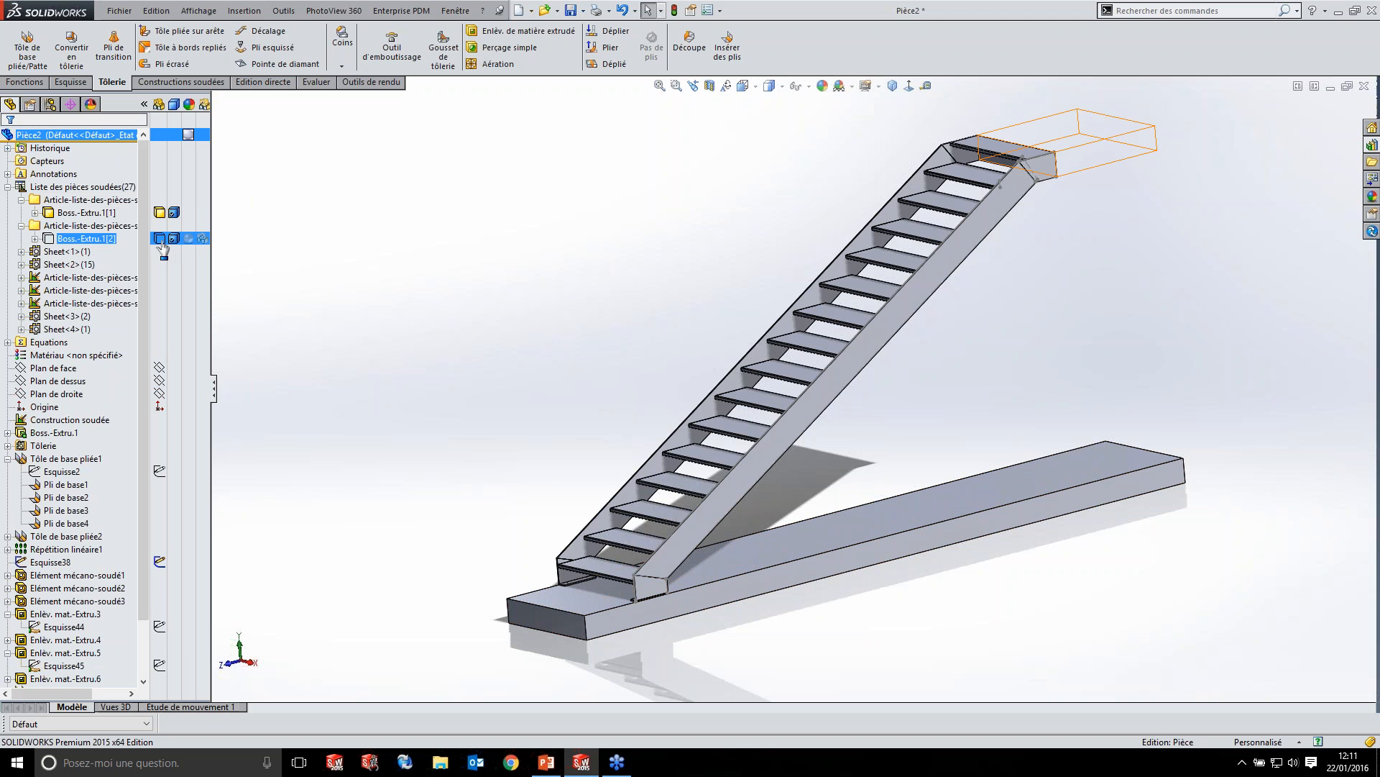
left_click(321, 267)
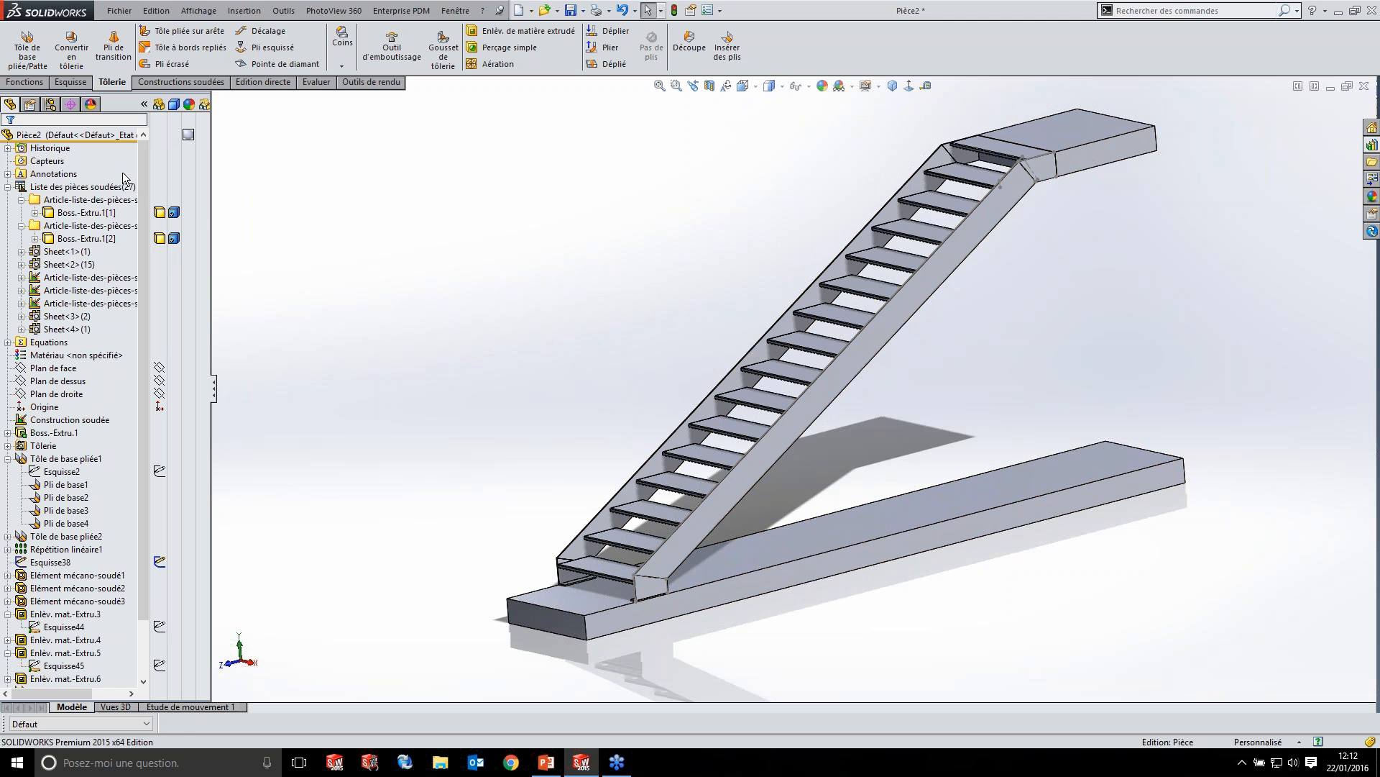
- Exclude the lower floor slab and upper landing slab items from the weldment cut list
right_click(55, 203)
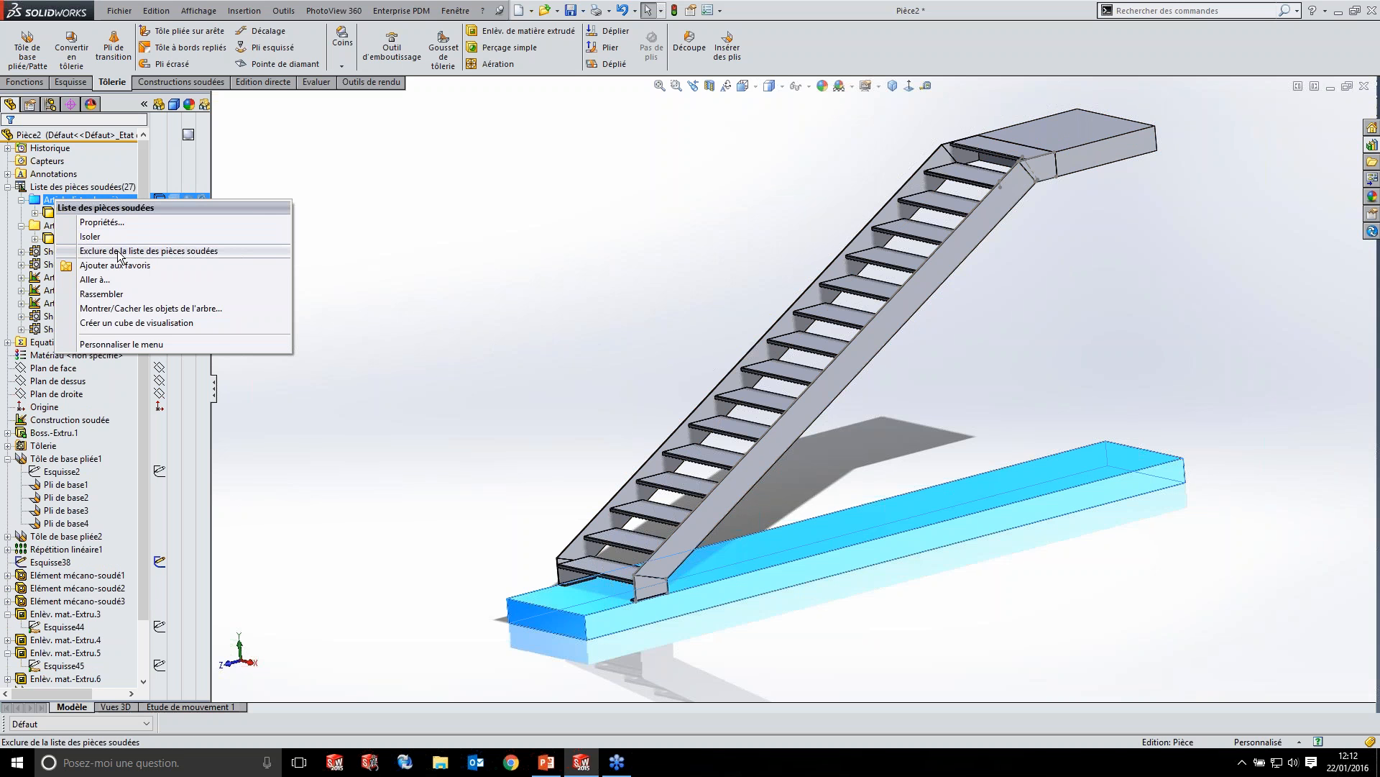
key("Escape")
right_click(80, 230)
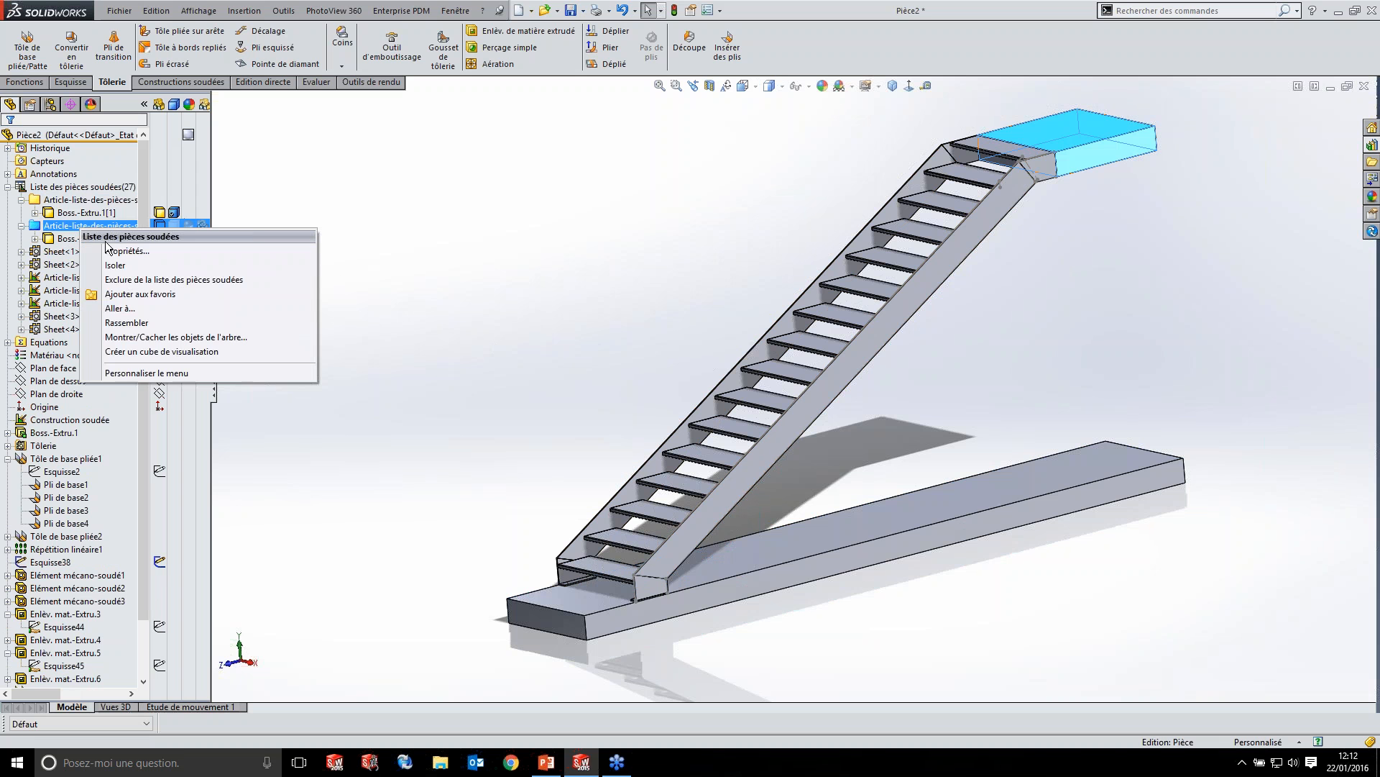
left_click(131, 282)
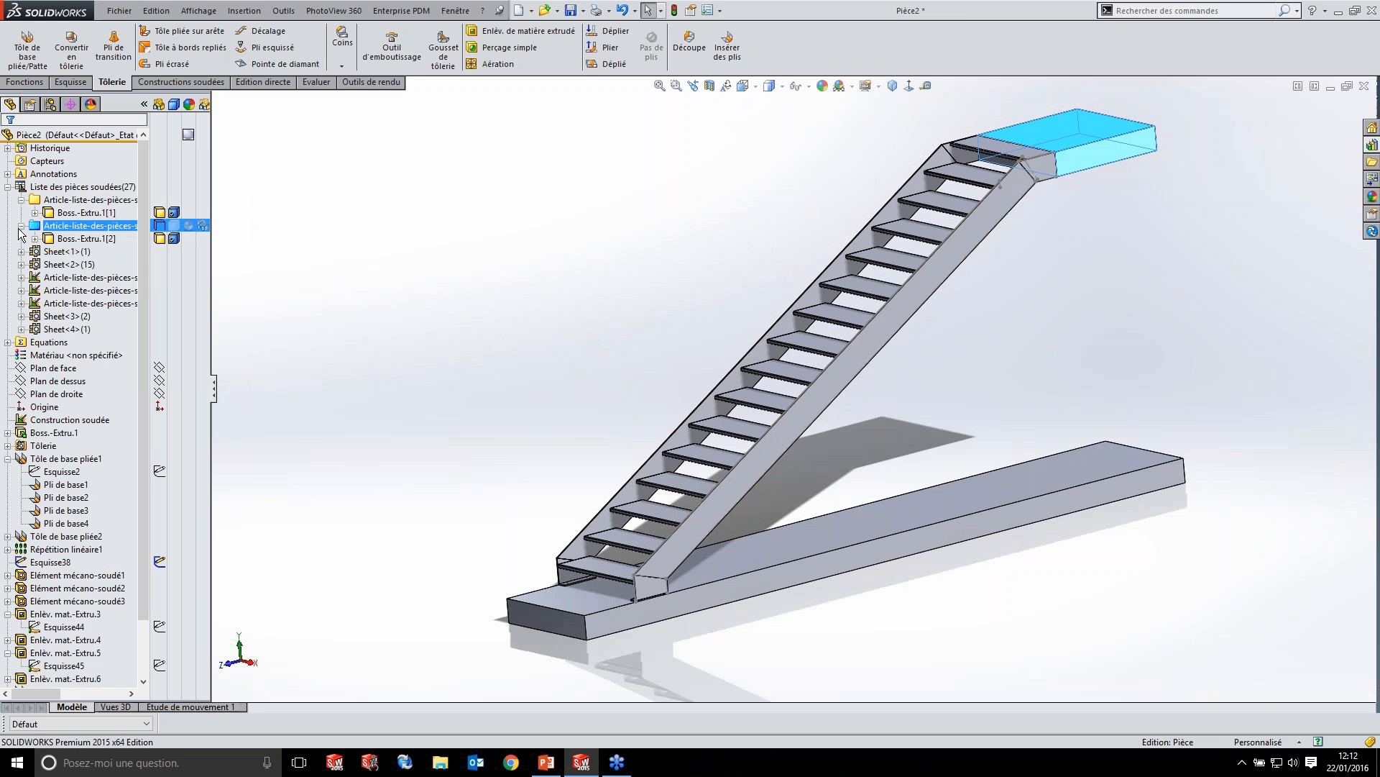
left_click(22, 226)
left_click(22, 200)
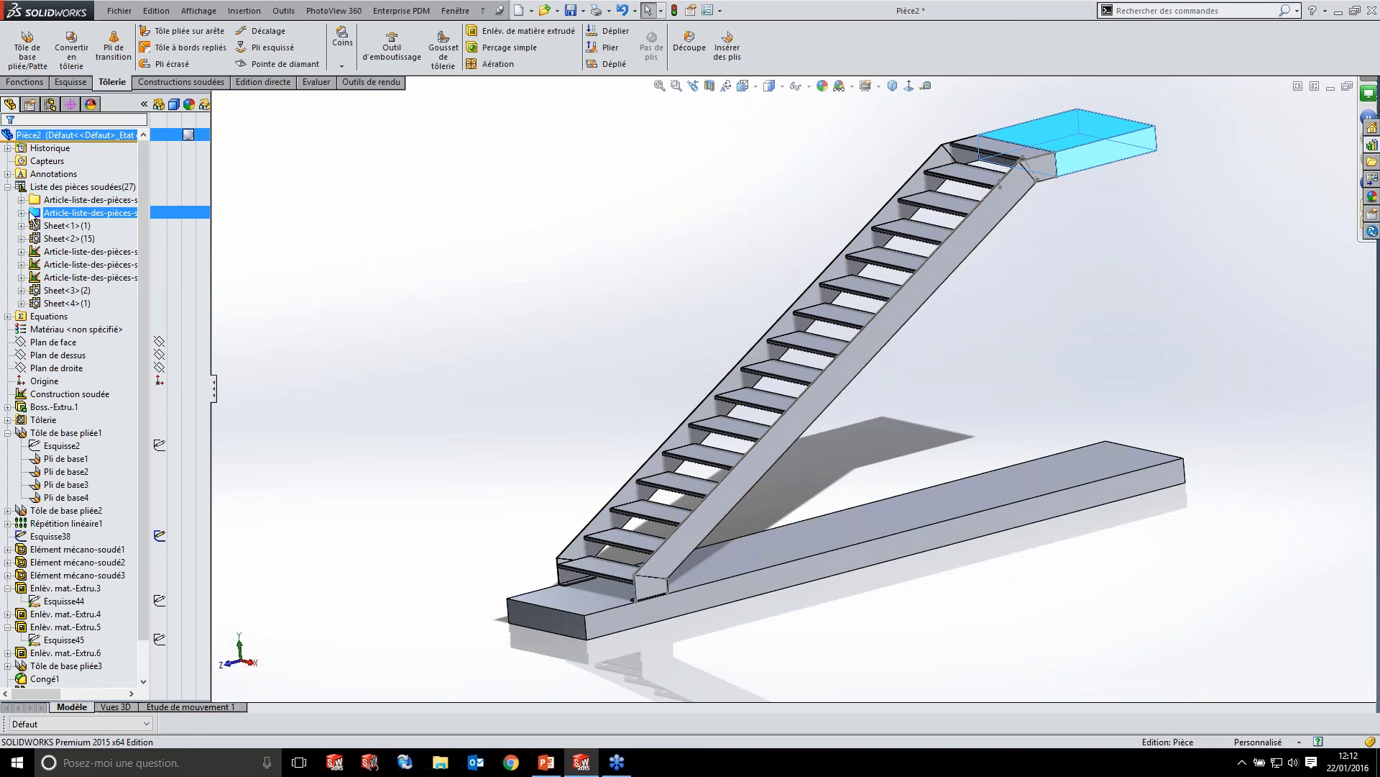
left_click(518, 290)
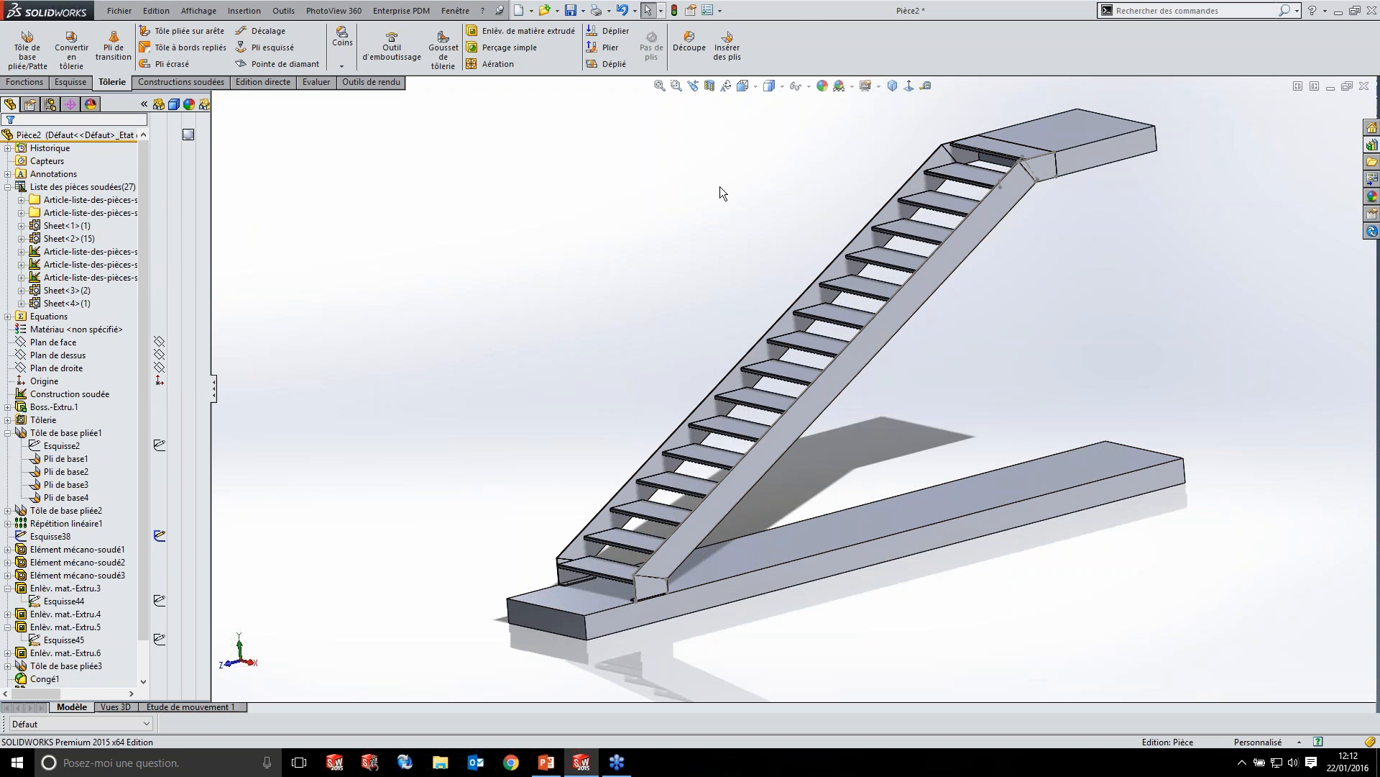
- In the cut list properties, set the Description of the top tread item, Sheet<1>, to "MARCHE PALIER 280x30"
left_click(50, 227)
left_click(154, 274)
left_click(71, 228)
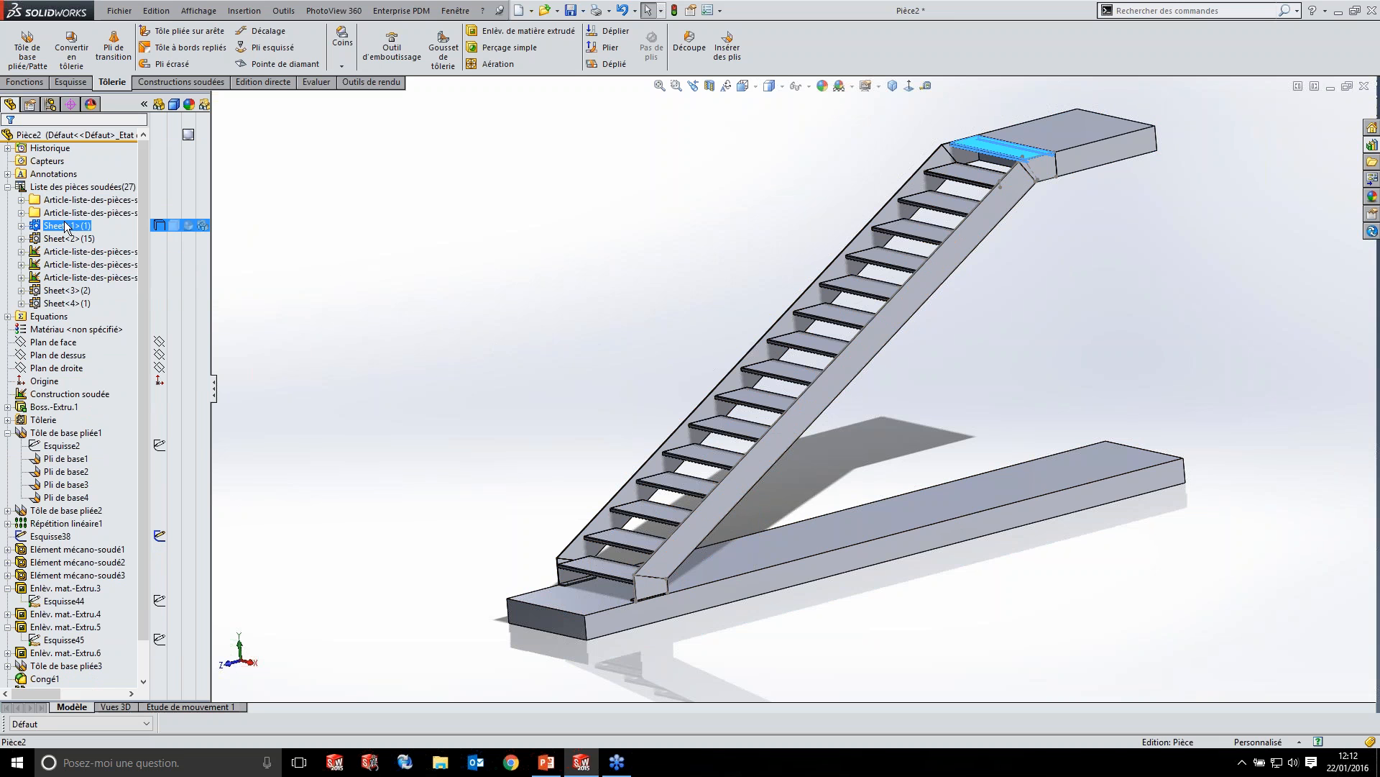
right_click(58, 228)
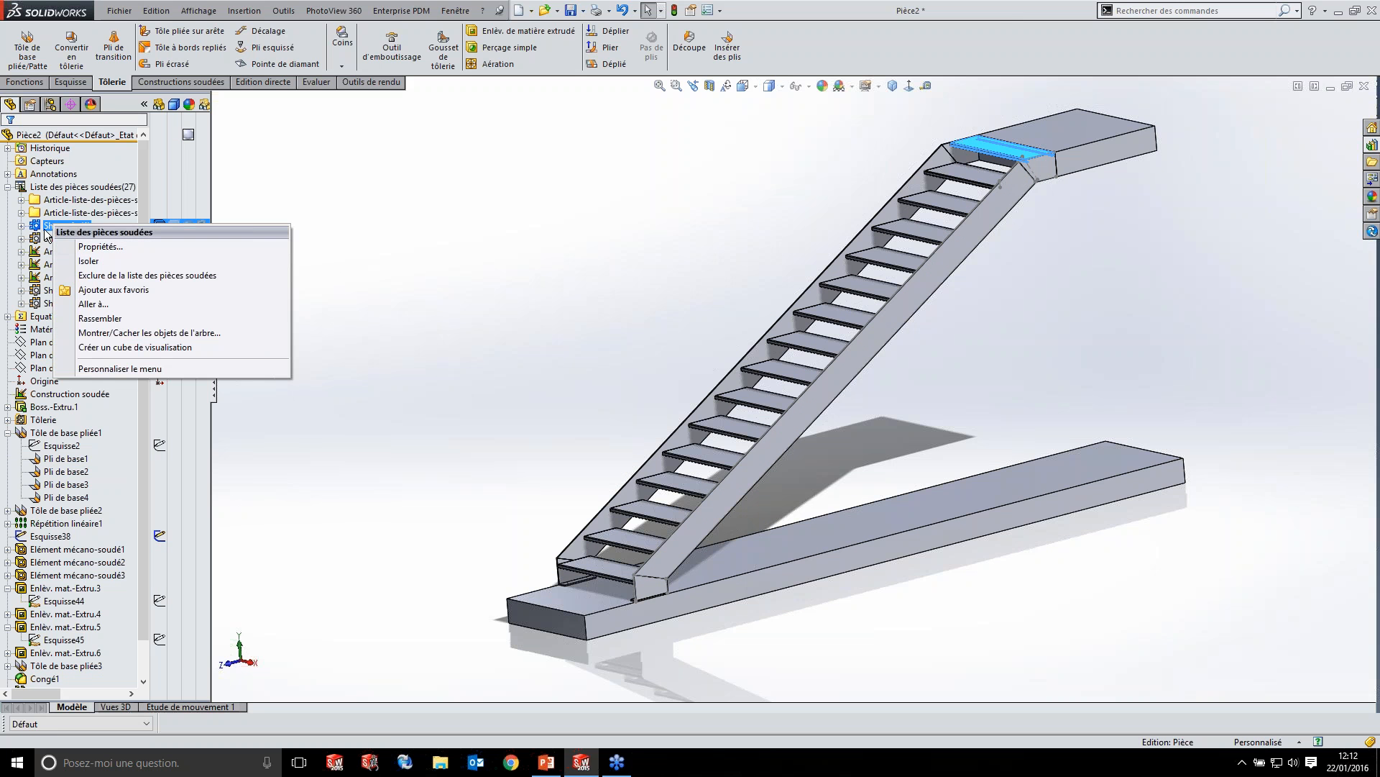
left_click(98, 245)
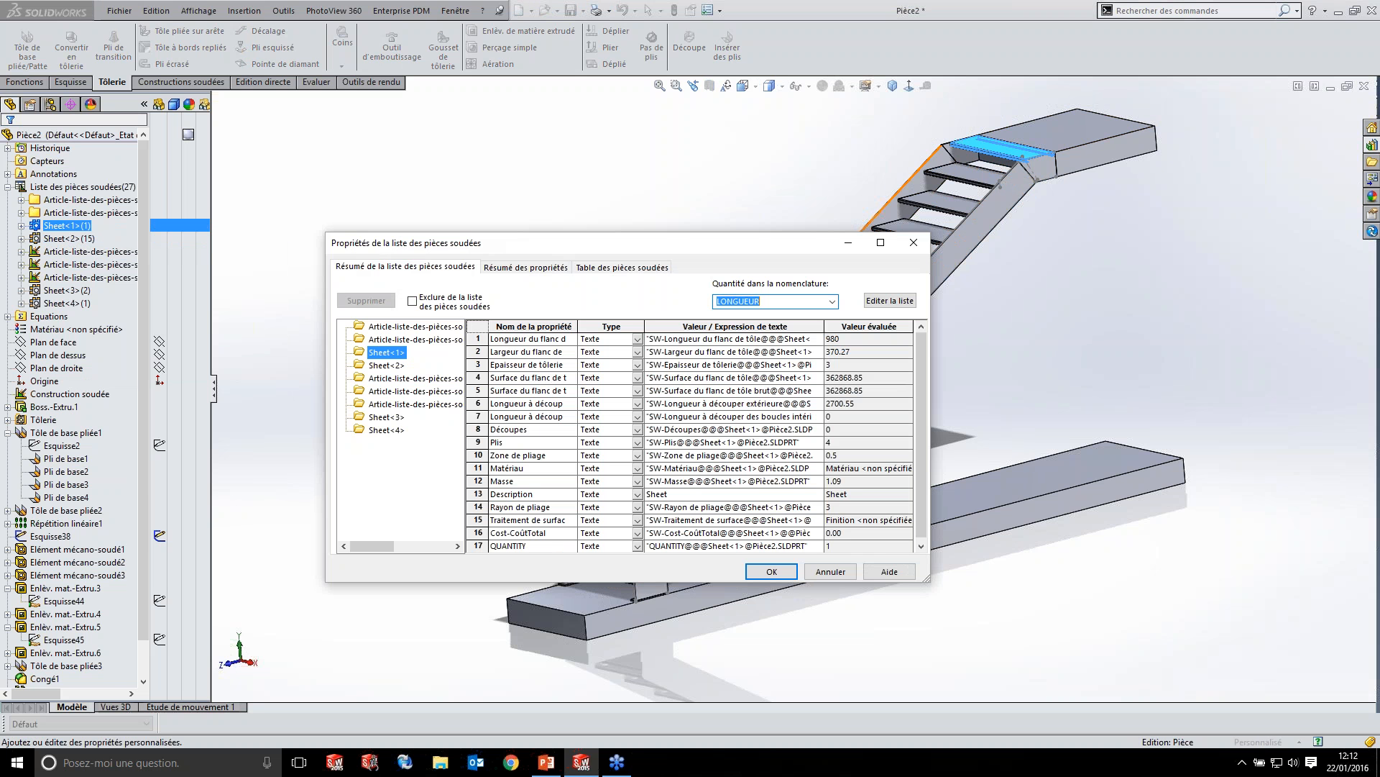
left_click(669, 494)
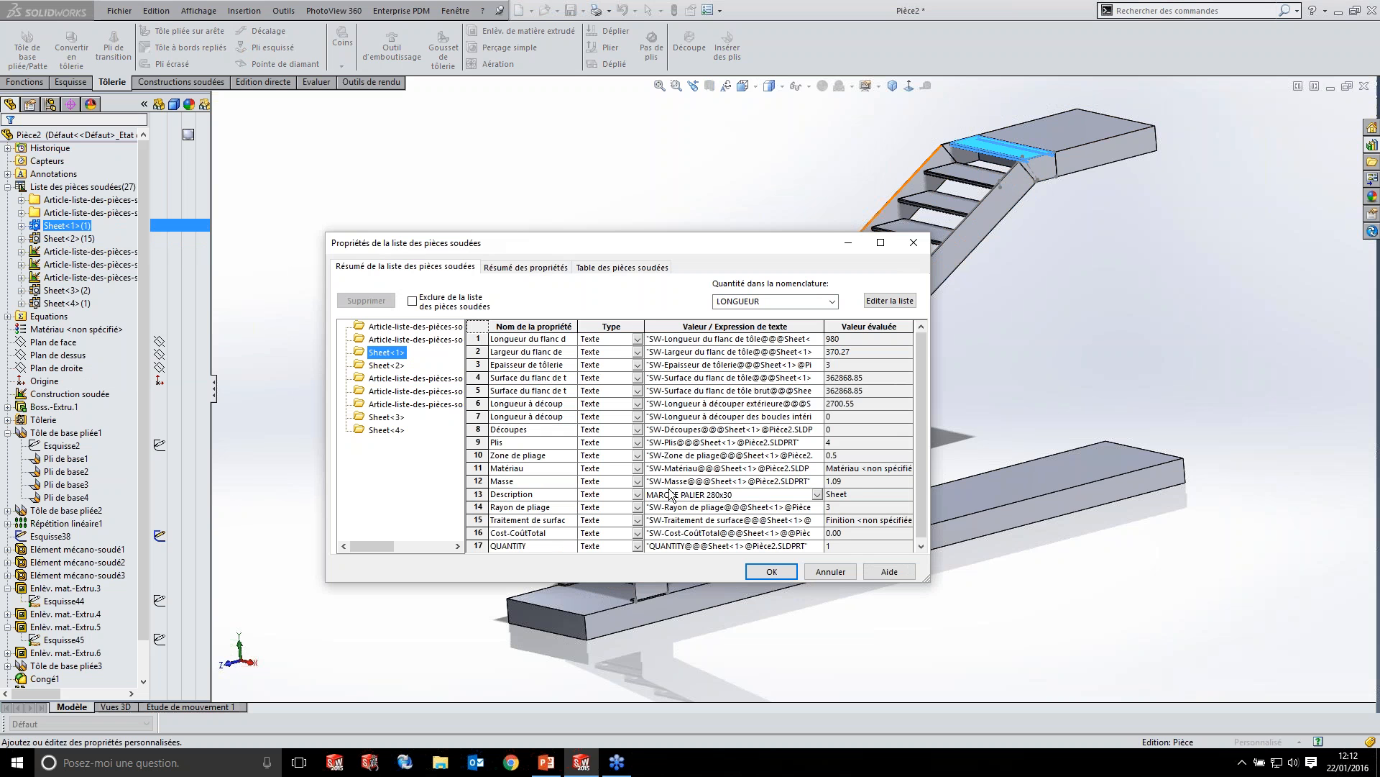
left_click(781, 508)
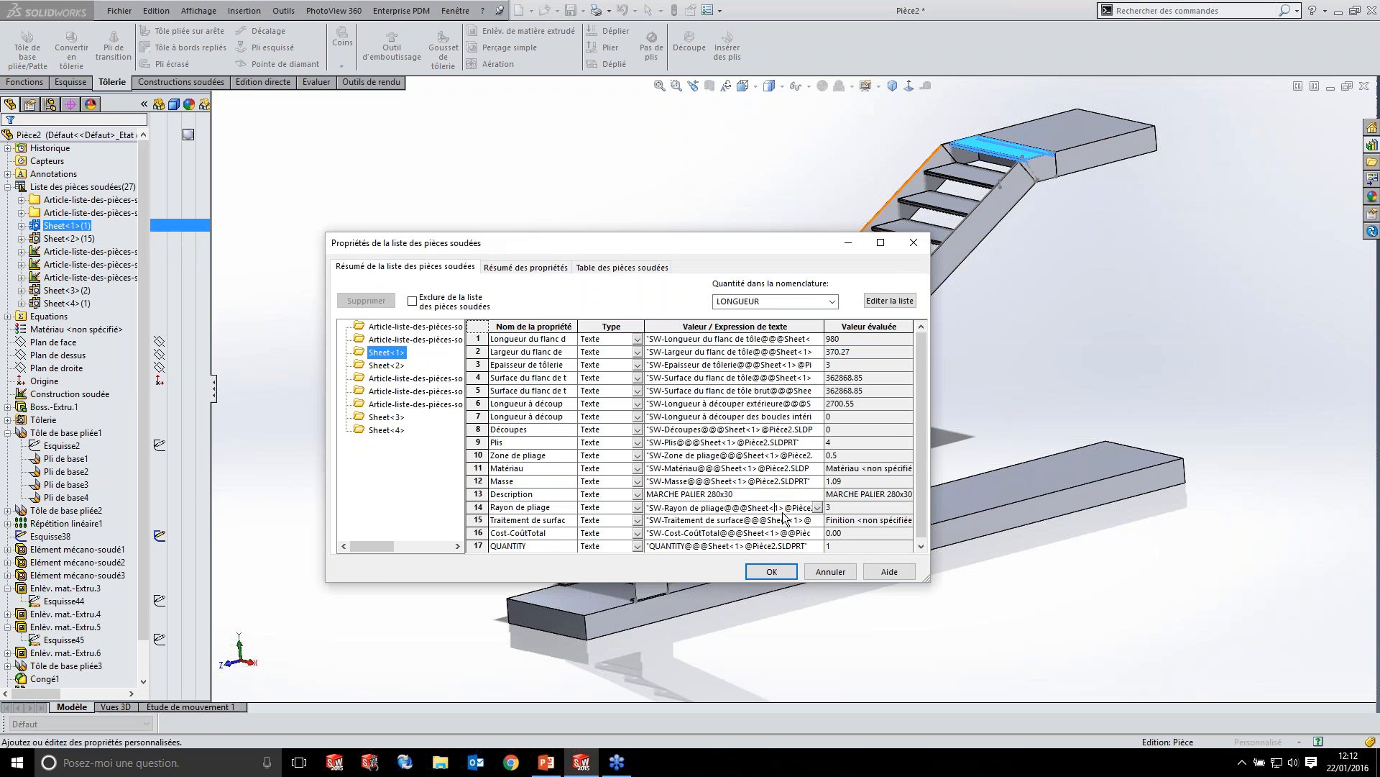
- Set the Description of the repeated tread item, Sheet<2>, to "MARCHE 330x30"
left_click(386, 365)
left_click_drag(572, 246, 527, 248)
left_click(637, 500)
type("MAR")
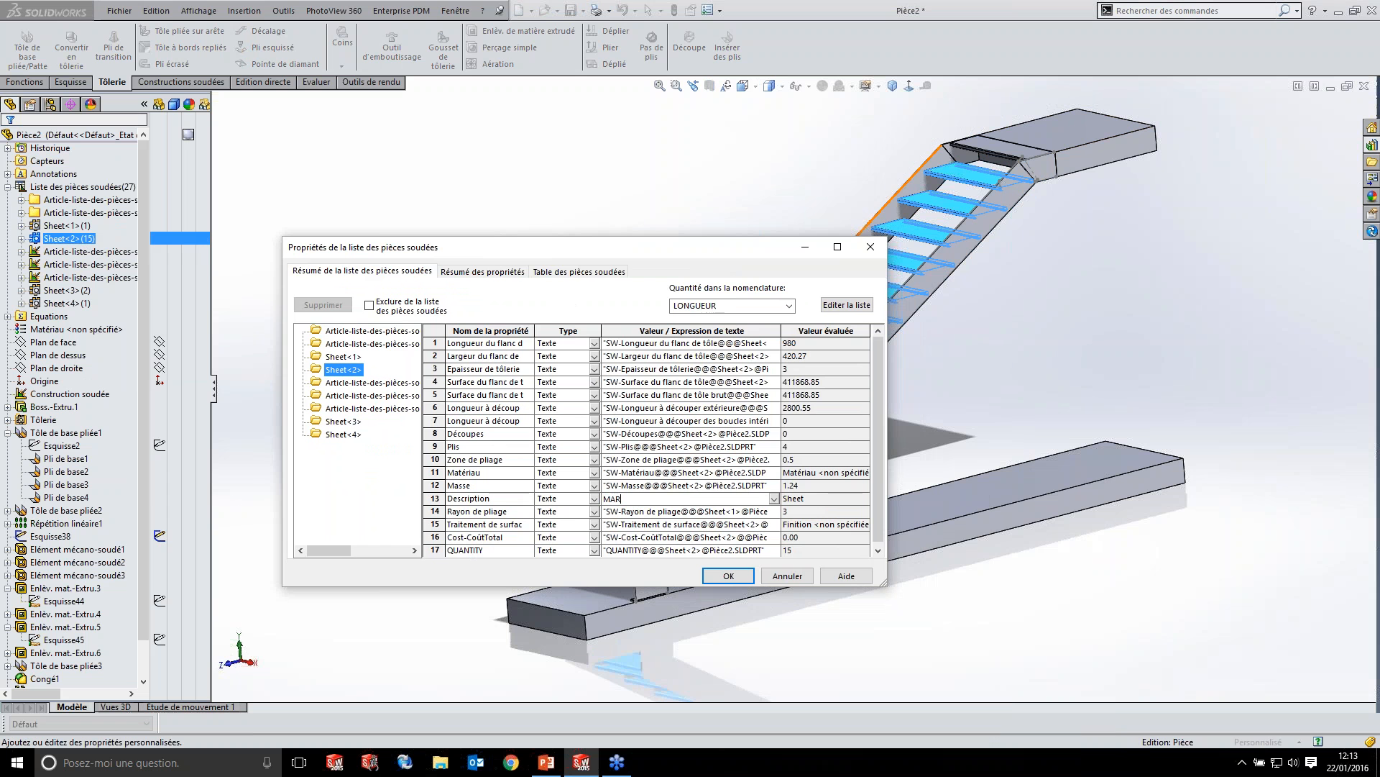
type("CHE 330x30")
key("Return")
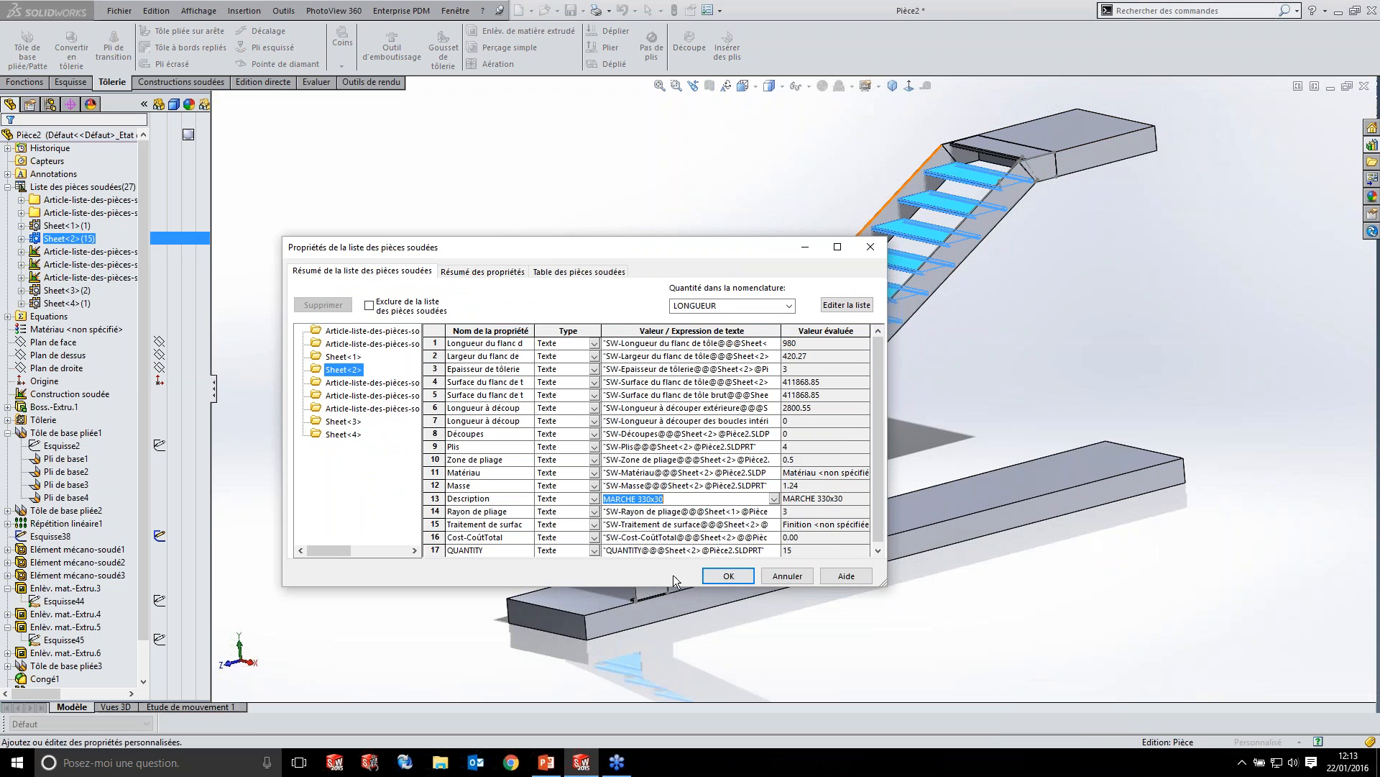
- Add a DESCRIPTION property with the value "PLAT DE 200x10" to the short upper stringer item
left_click(367, 382)
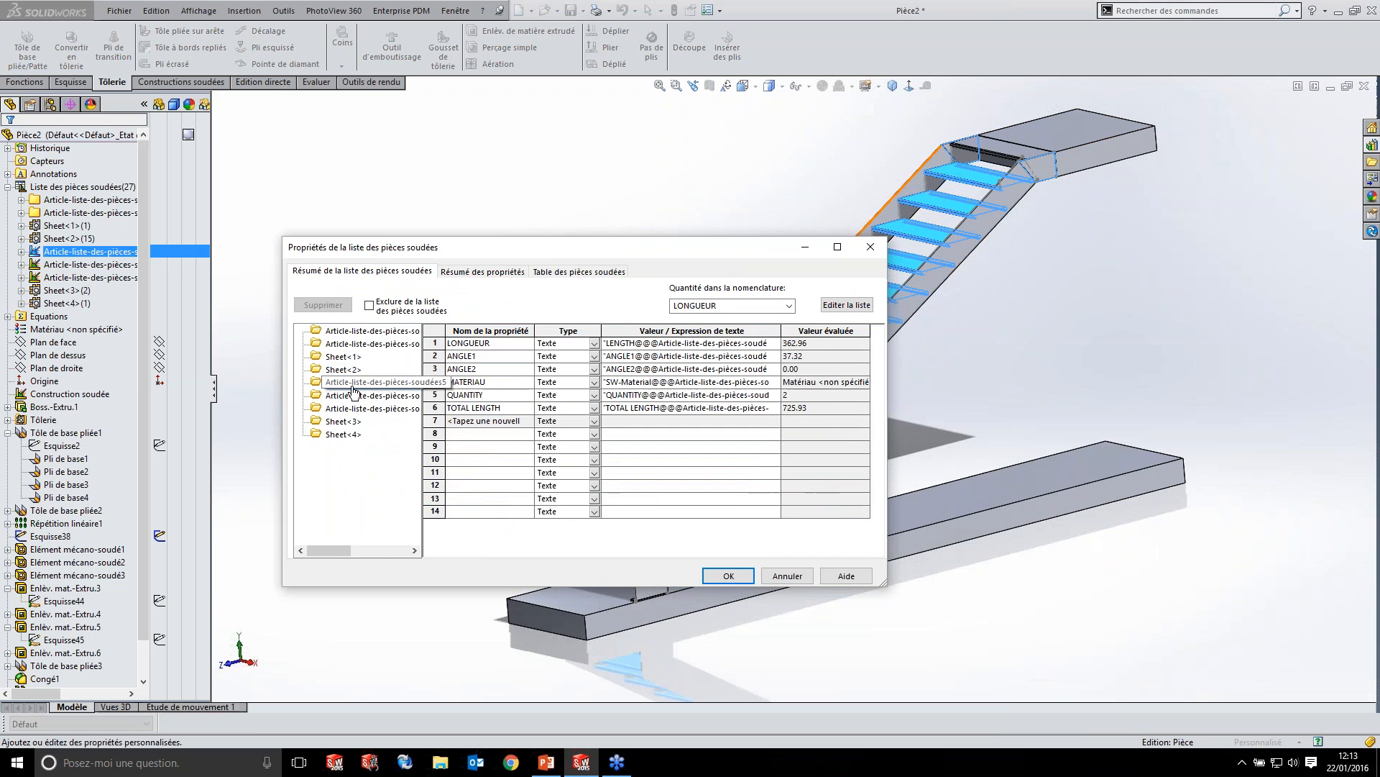
left_click_drag(529, 252, 635, 335)
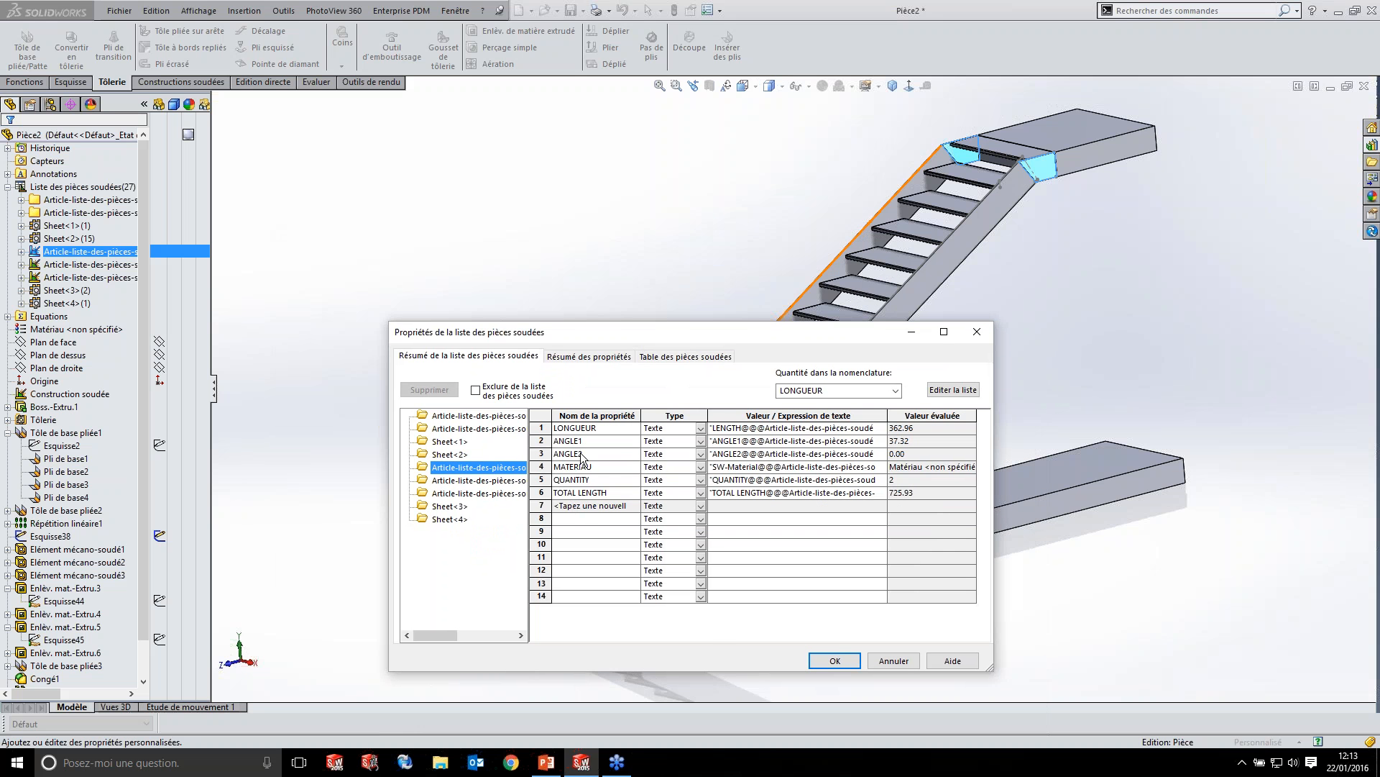
left_click(580, 506)
type("DESCRIPTION")
key("Tab")
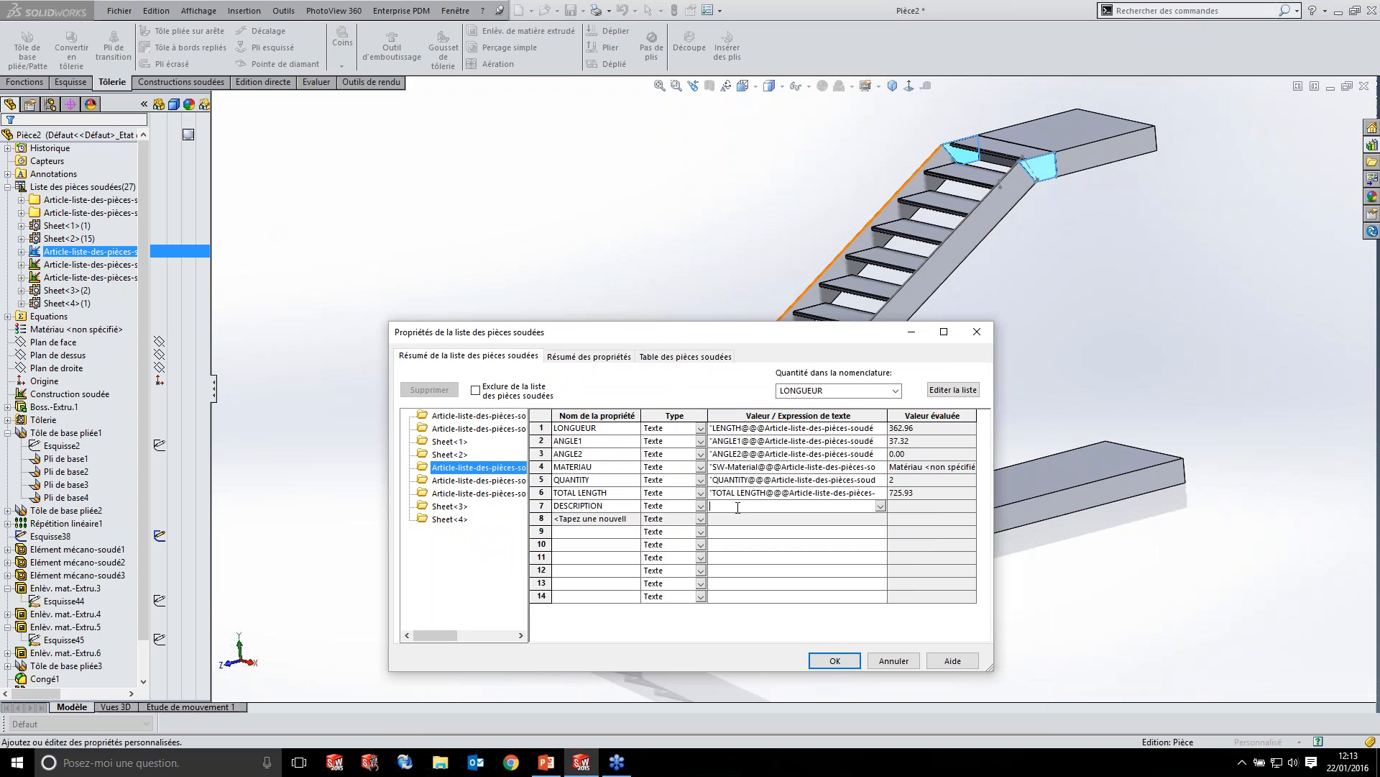
type("PLAT DE 200x10")
left_click(809, 514)
- Add a DESCRIPTION property with the value "PLAT DE 250x10" to the long inclined stringer item
left_click(474, 480)
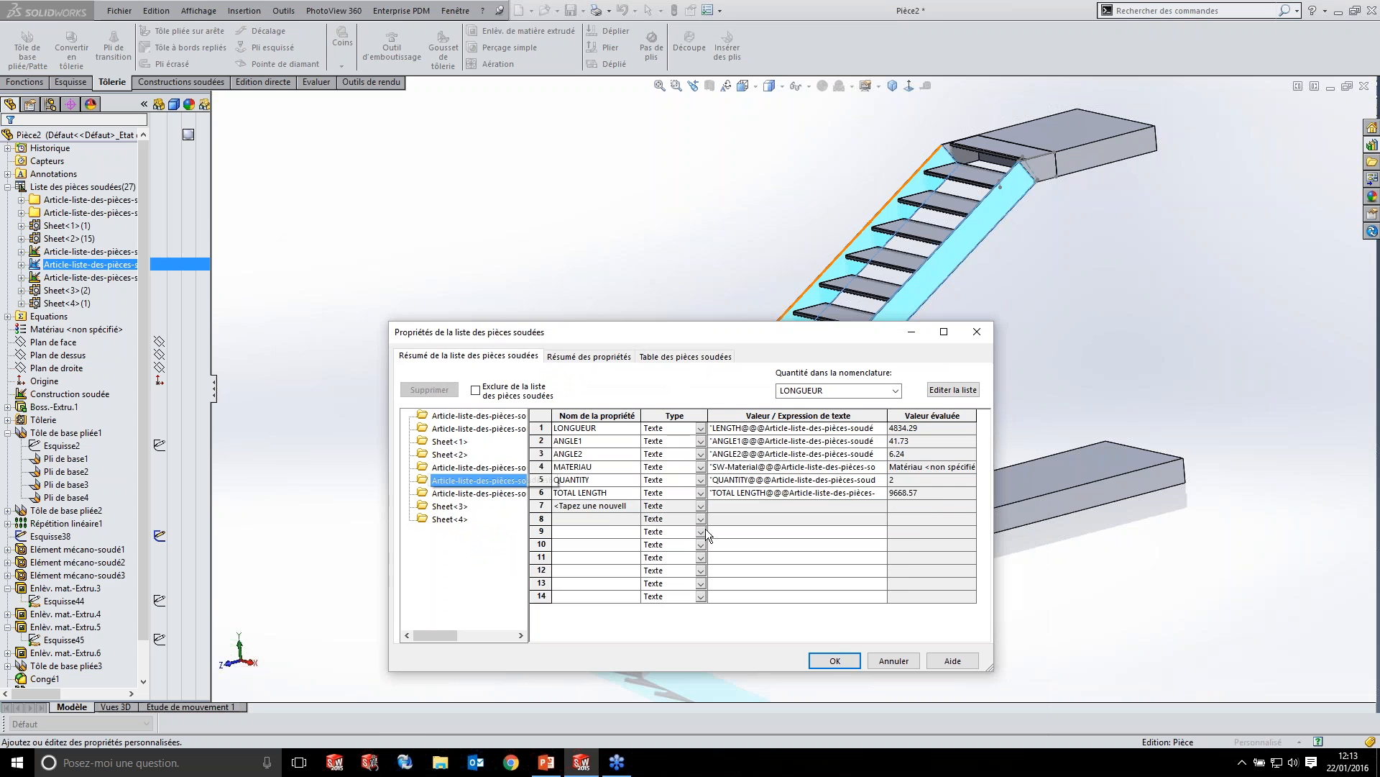
left_click(627, 506)
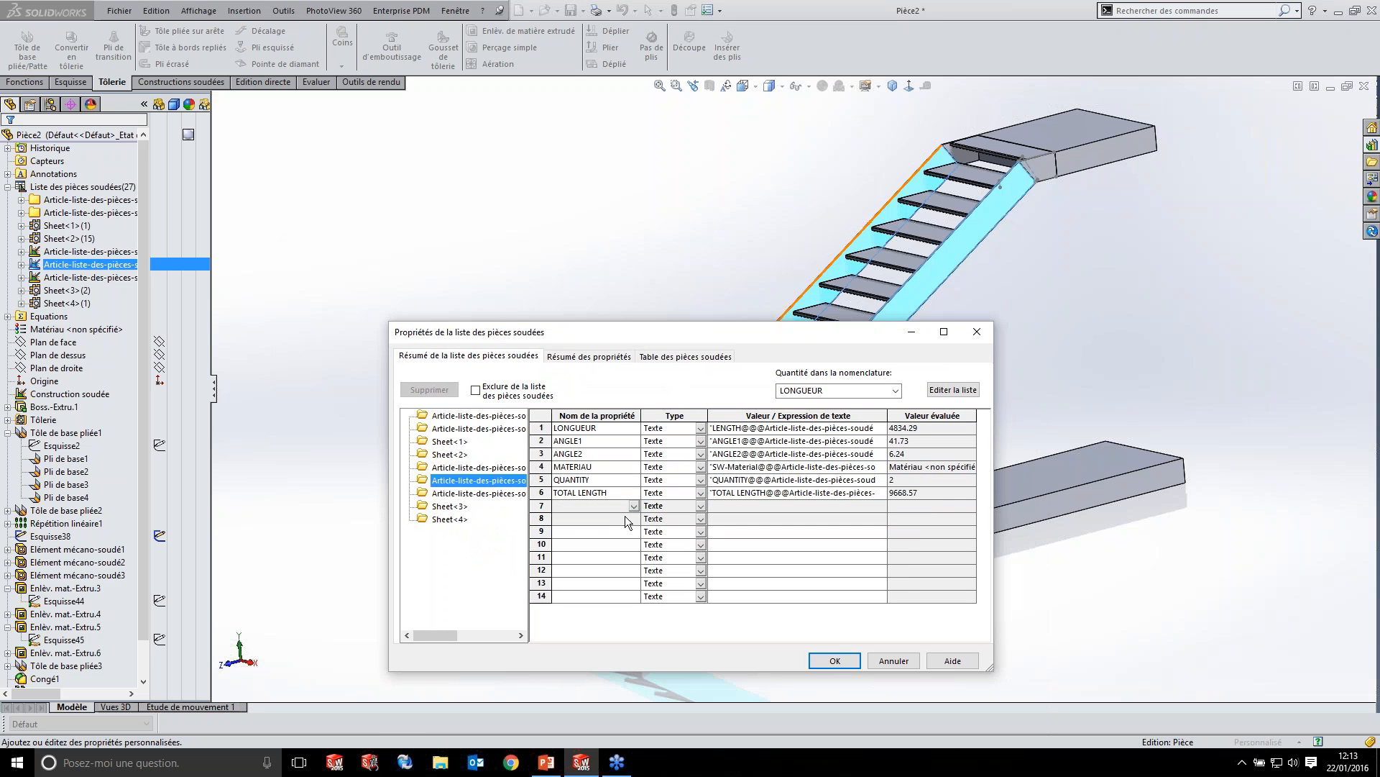
type("DESCRIPTION")
left_click(774, 508)
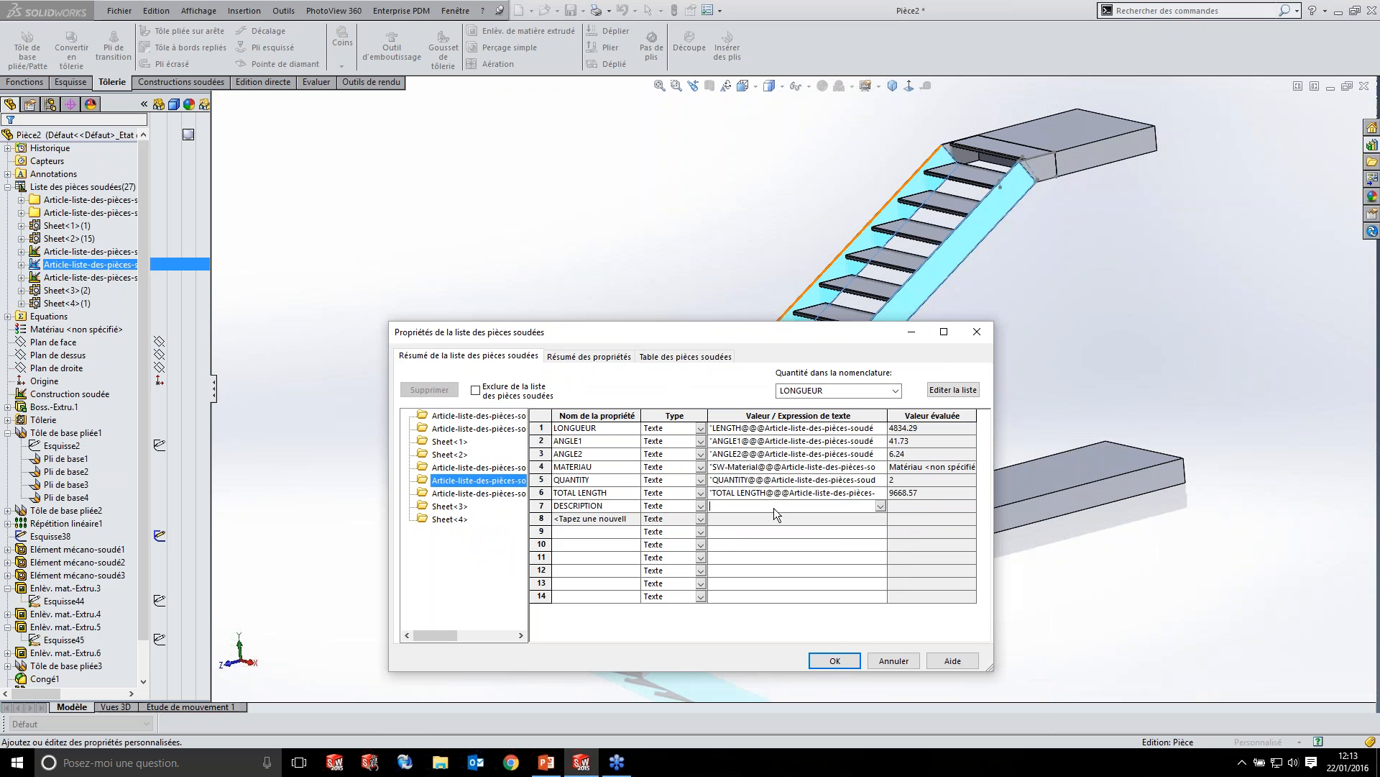
type("PLAT DE 250x10")
left_click(603, 540)
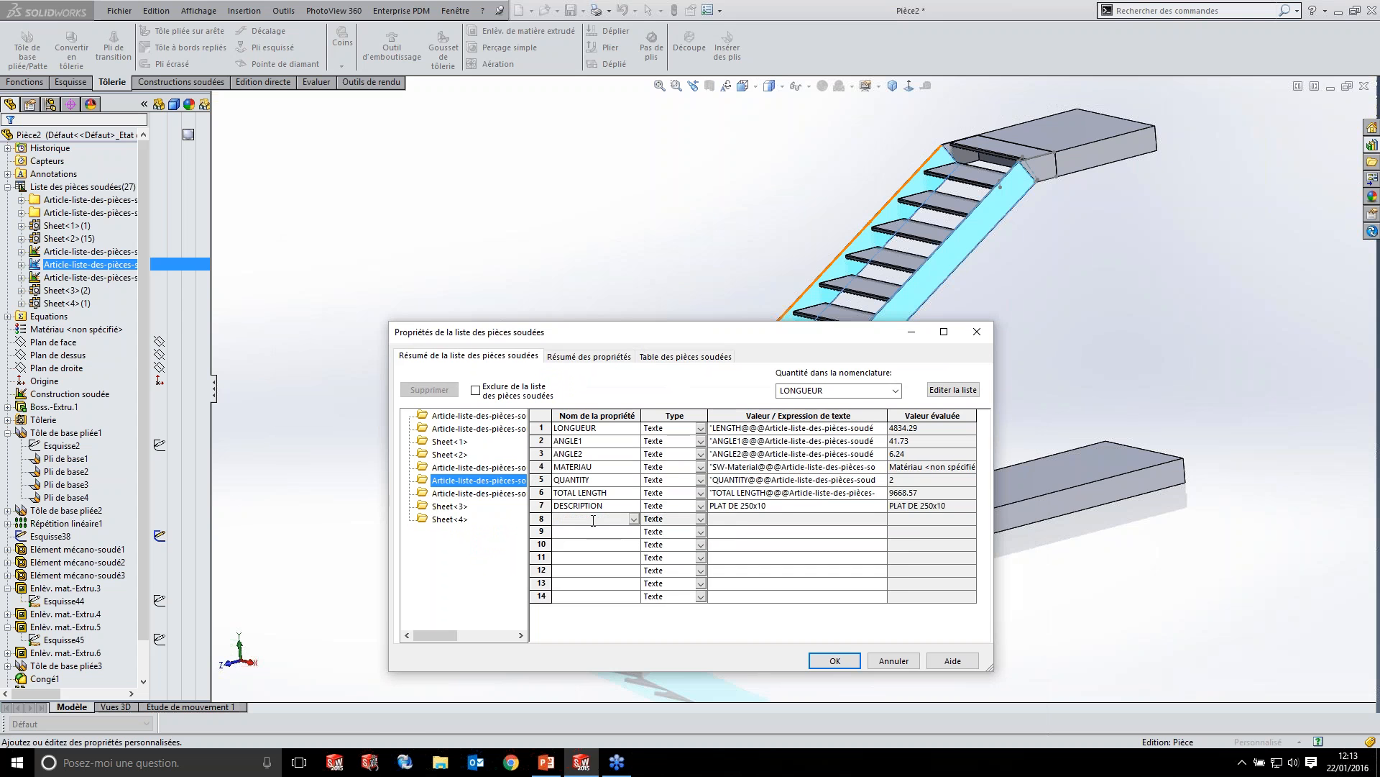
- Add a DESCRIPTION property with the value "PLAT DE 320x10" to the remaining flat-bar item at the stair foot
left_click(478, 493)
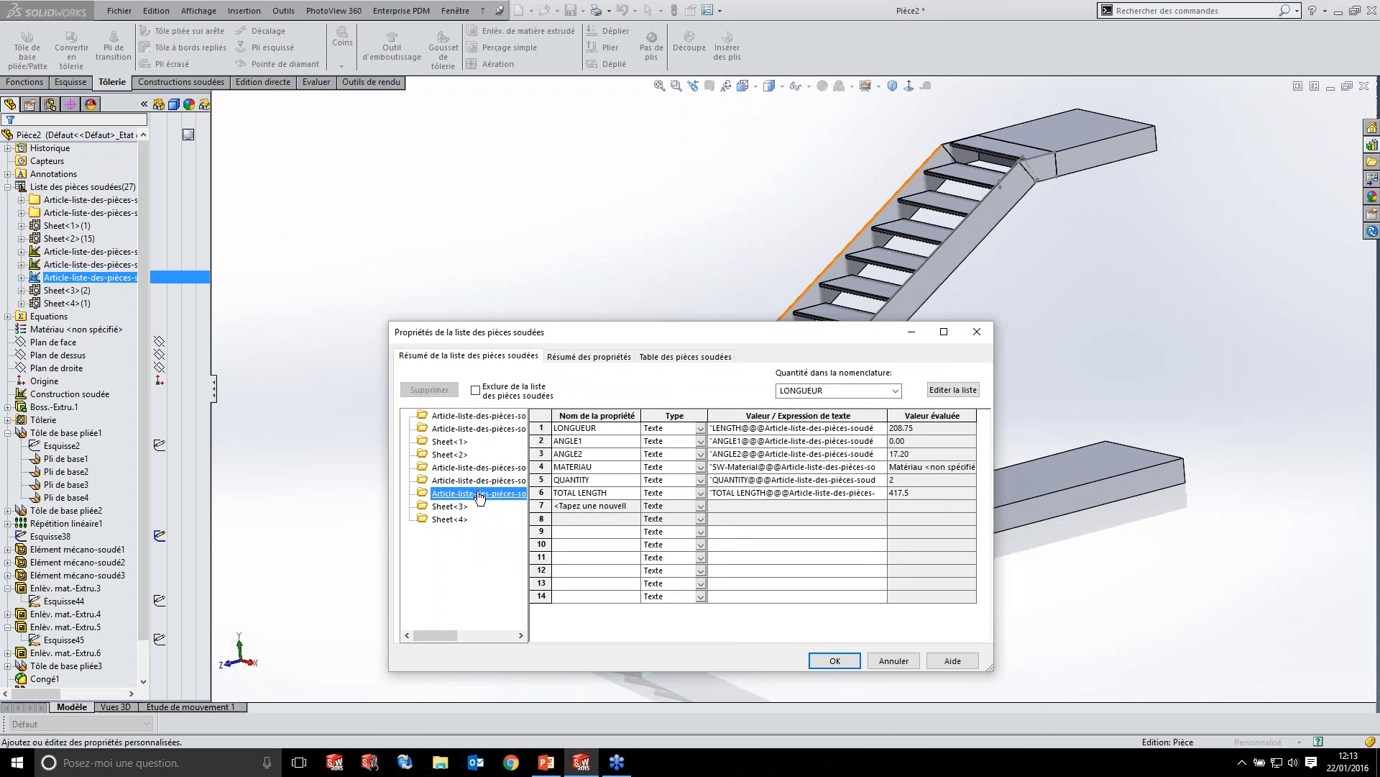
left_click(591, 508)
left_click_drag(796, 333, 729, 340)
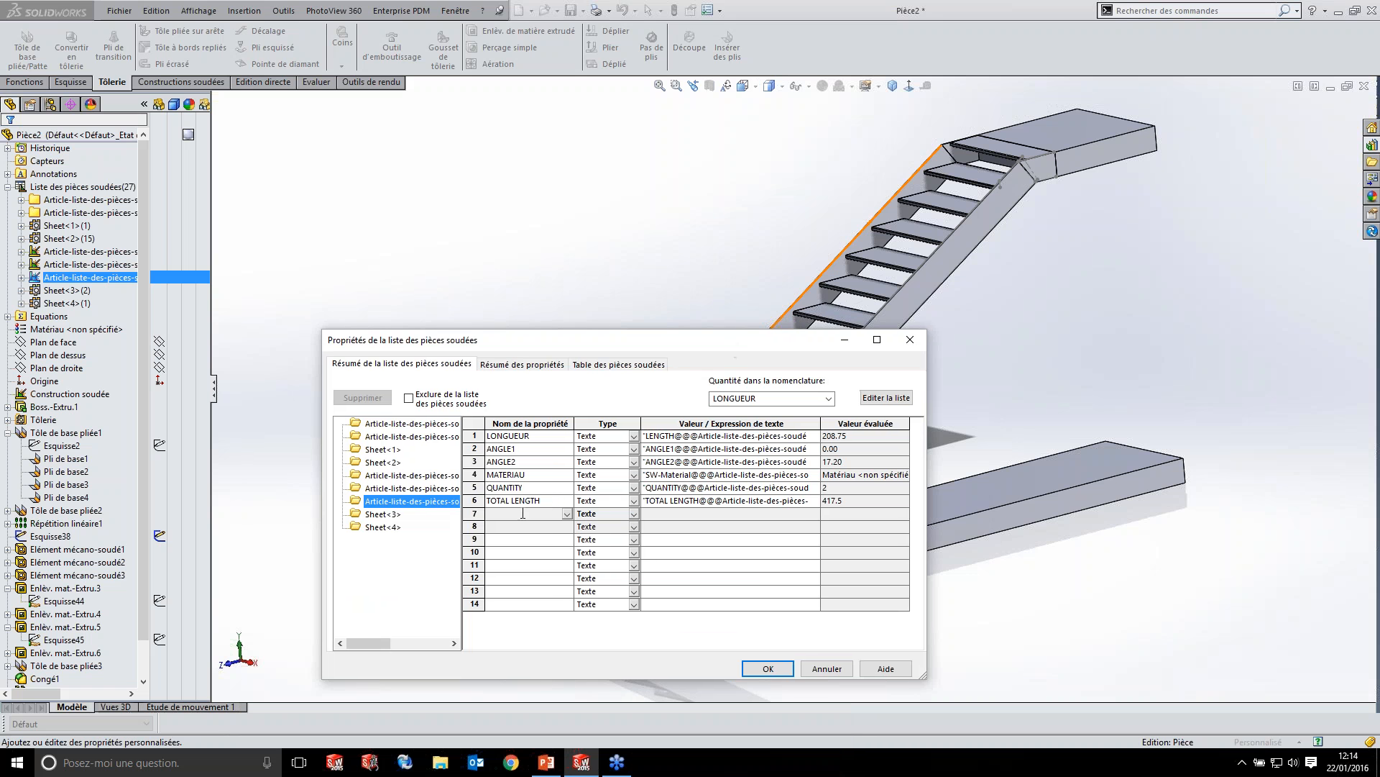
left_click(504, 499)
left_click(507, 513)
type("DESCRIPTION")
left_click(671, 512)
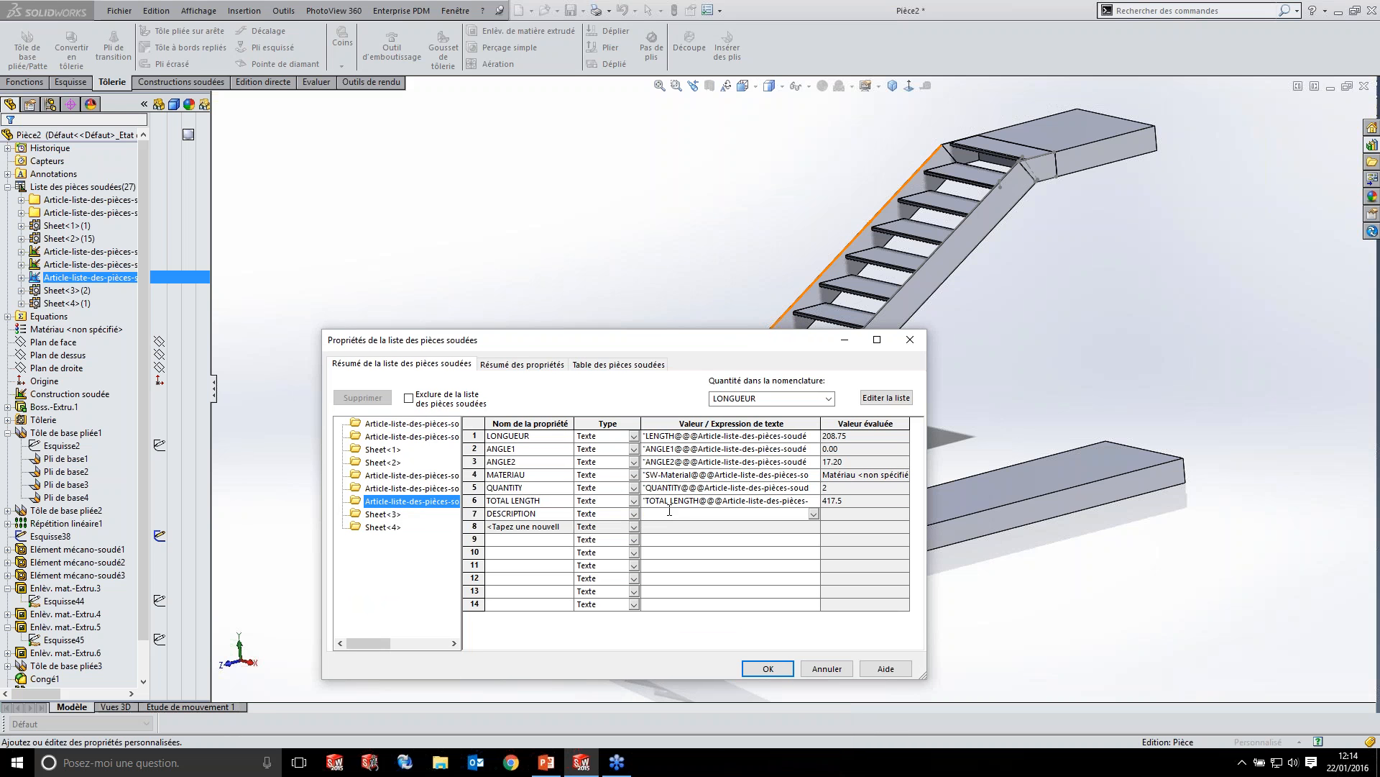
type("PLAT DE 320x10")
left_click(683, 528)
- Set the Description of the foot mounting plate item, Sheet<3>, to "PLATINE PIED EN PLAT D10"
left_click(383, 514)
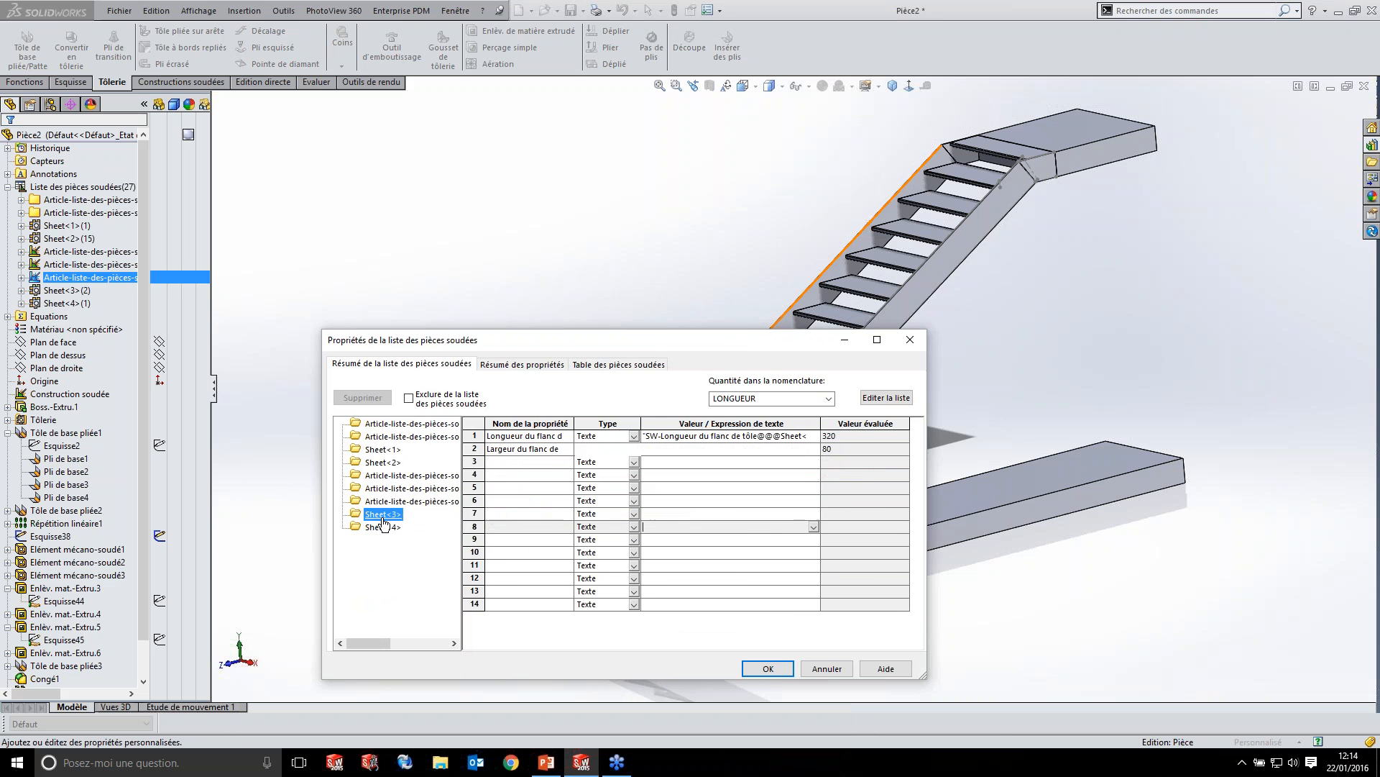
left_click_drag(654, 345, 601, 246)
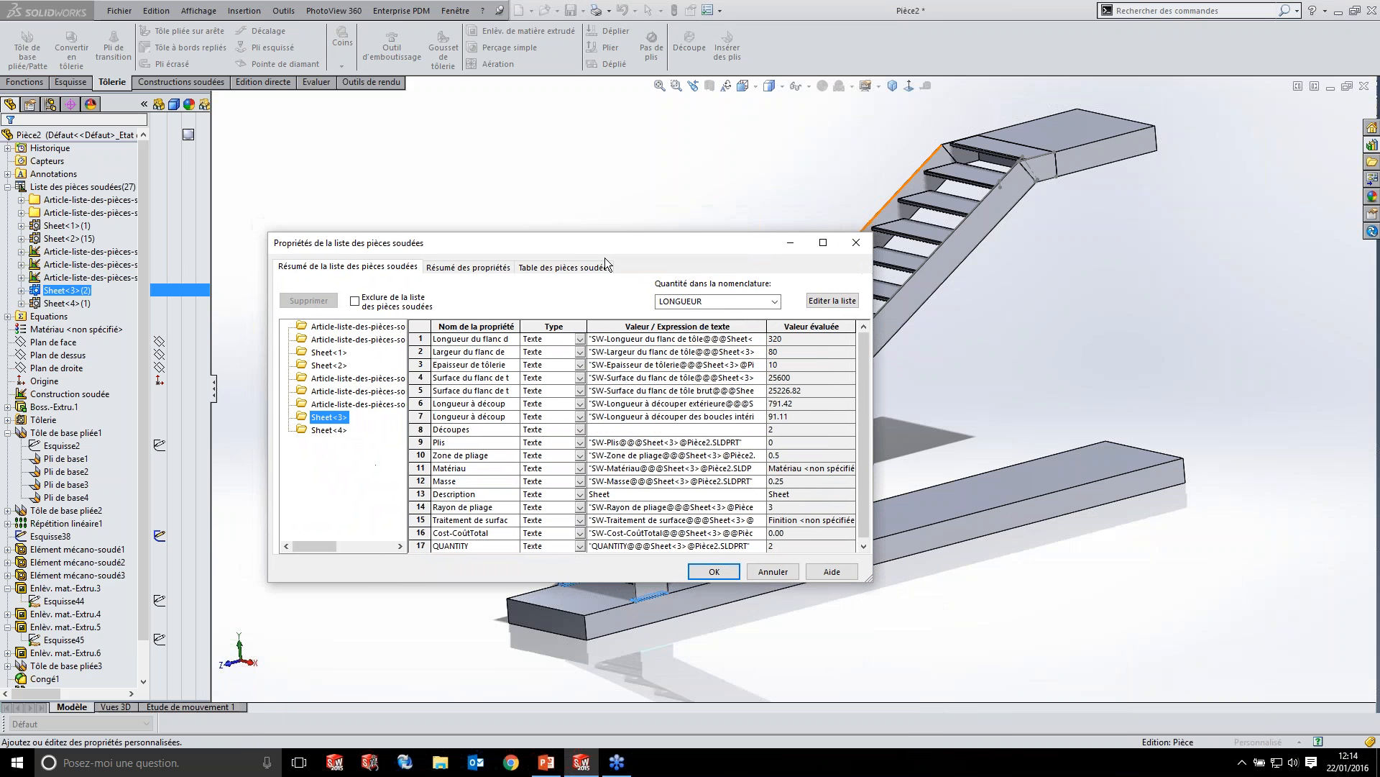
left_click(620, 496)
type("PLATINE PIED EN PLAT D10")
left_click(714, 481)
- Set the Description of the upper fixing plate item, Sheet<4>, to "PLATINE PALIER" and apply the cut list properties
left_click(329, 429)
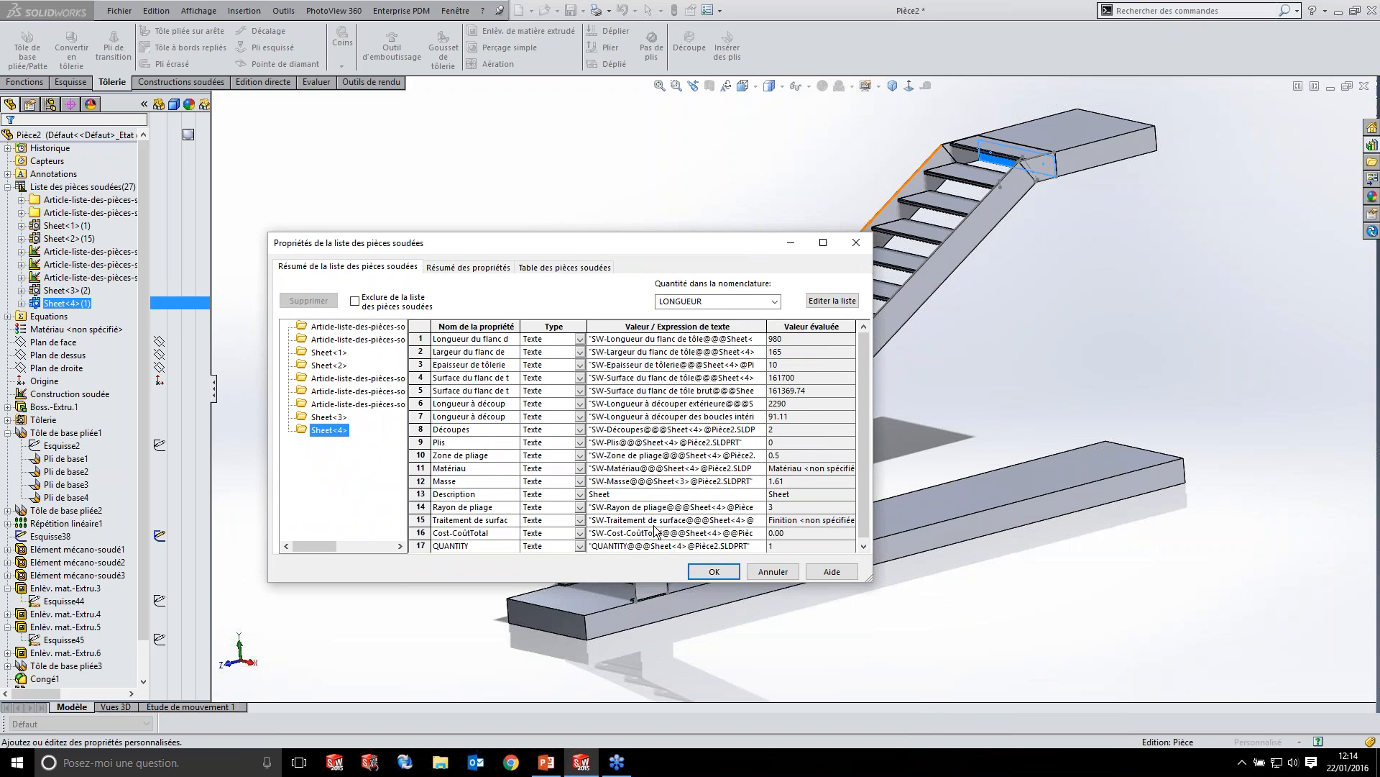
left_click(656, 495)
type("PLATINE PALIER")
left_click(712, 571)
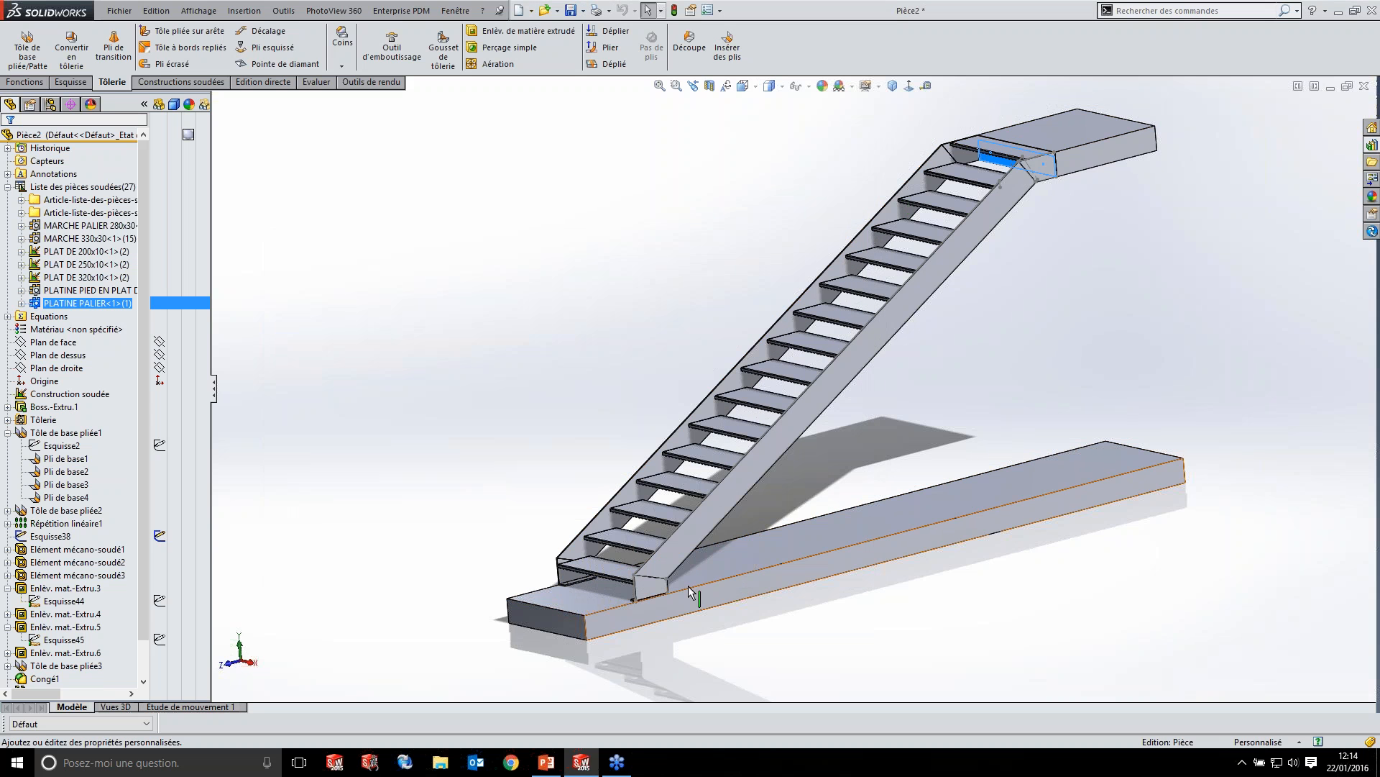
left_click(685, 277)
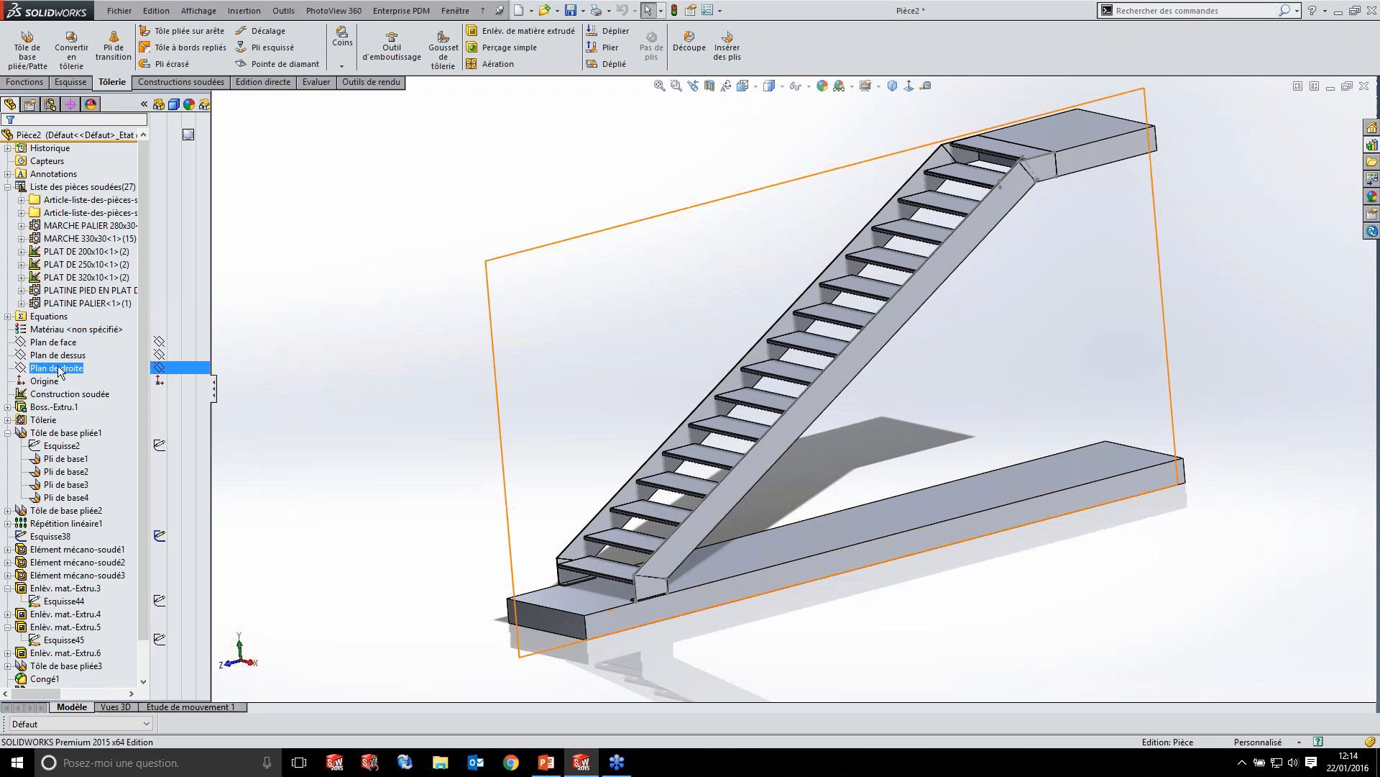
- Examine the bodies grouped under the two tread items and the excluded slab items in the cut list
left_click(65, 331)
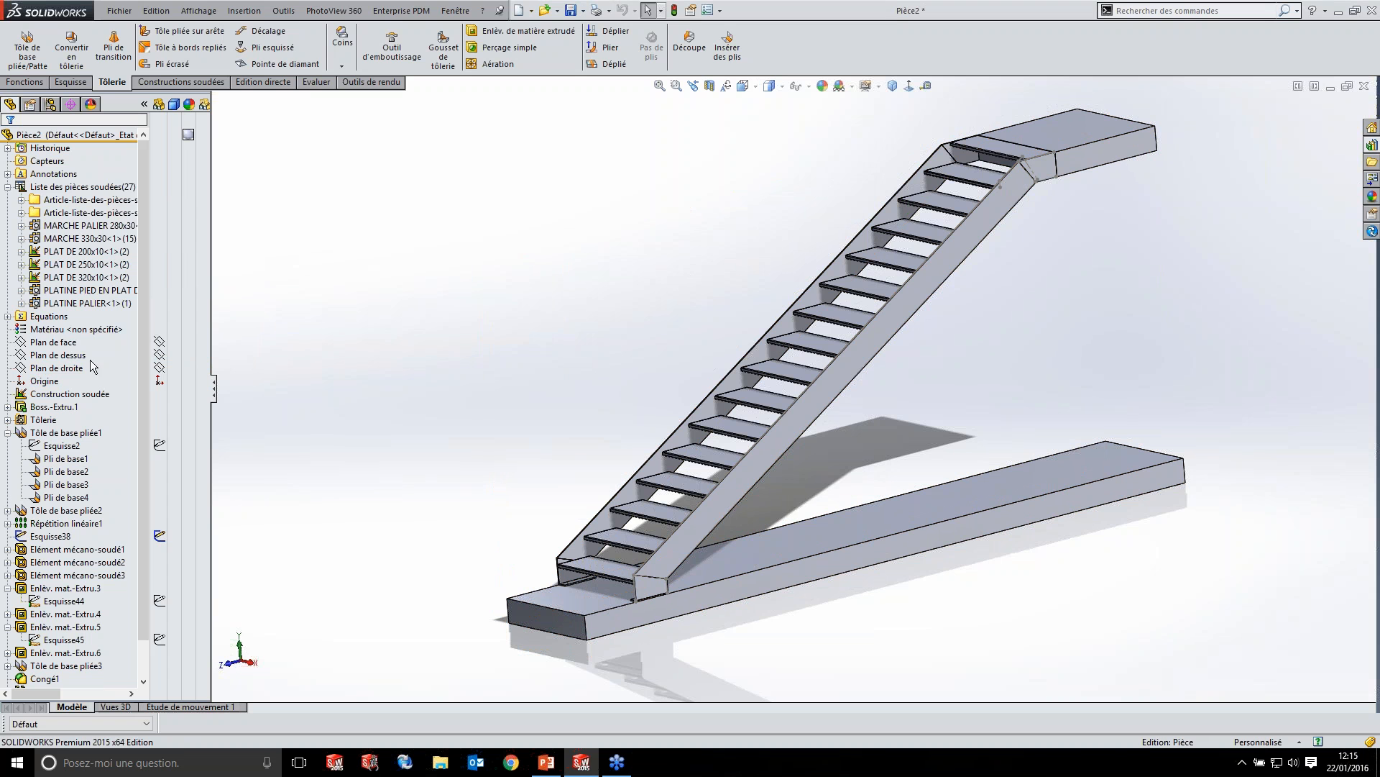
left_click(65, 318)
left_click(22, 226)
left_click(21, 252)
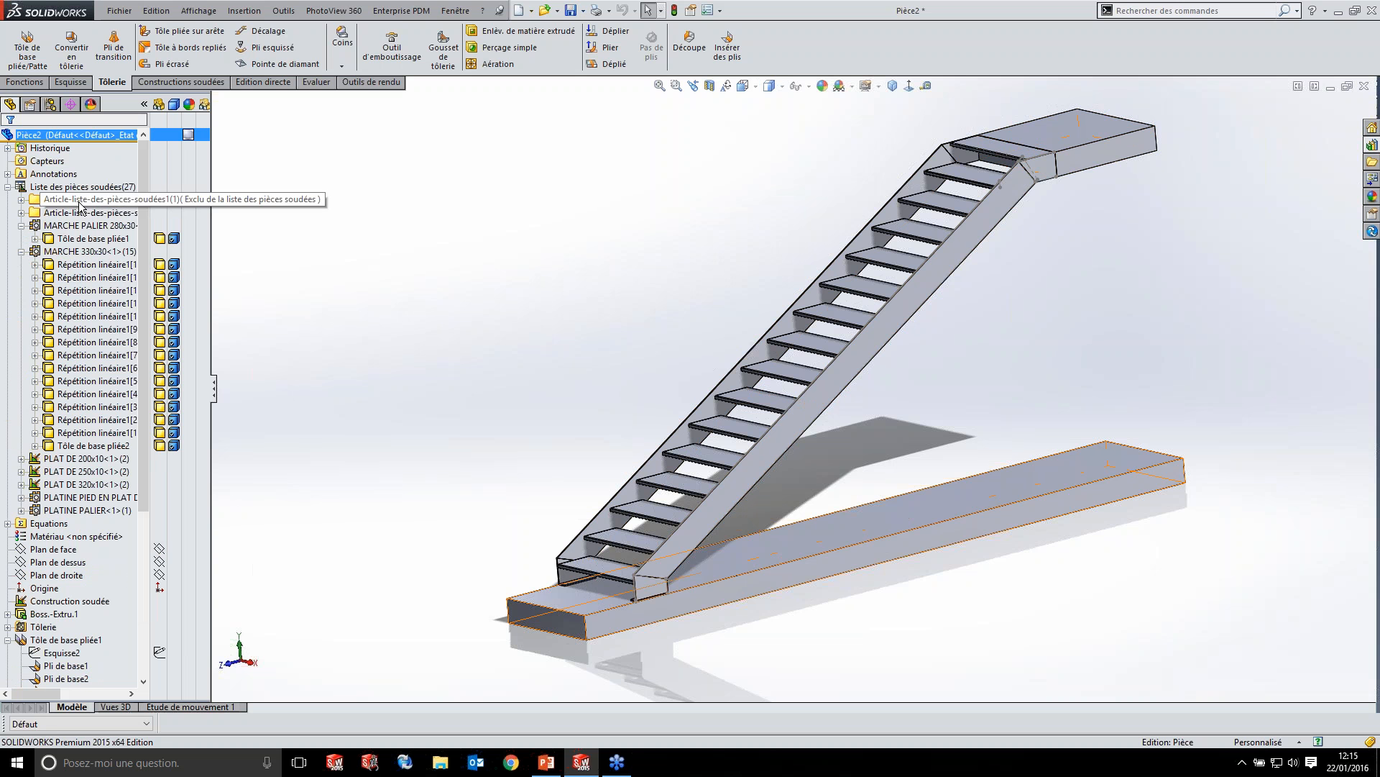
left_click(128, 214)
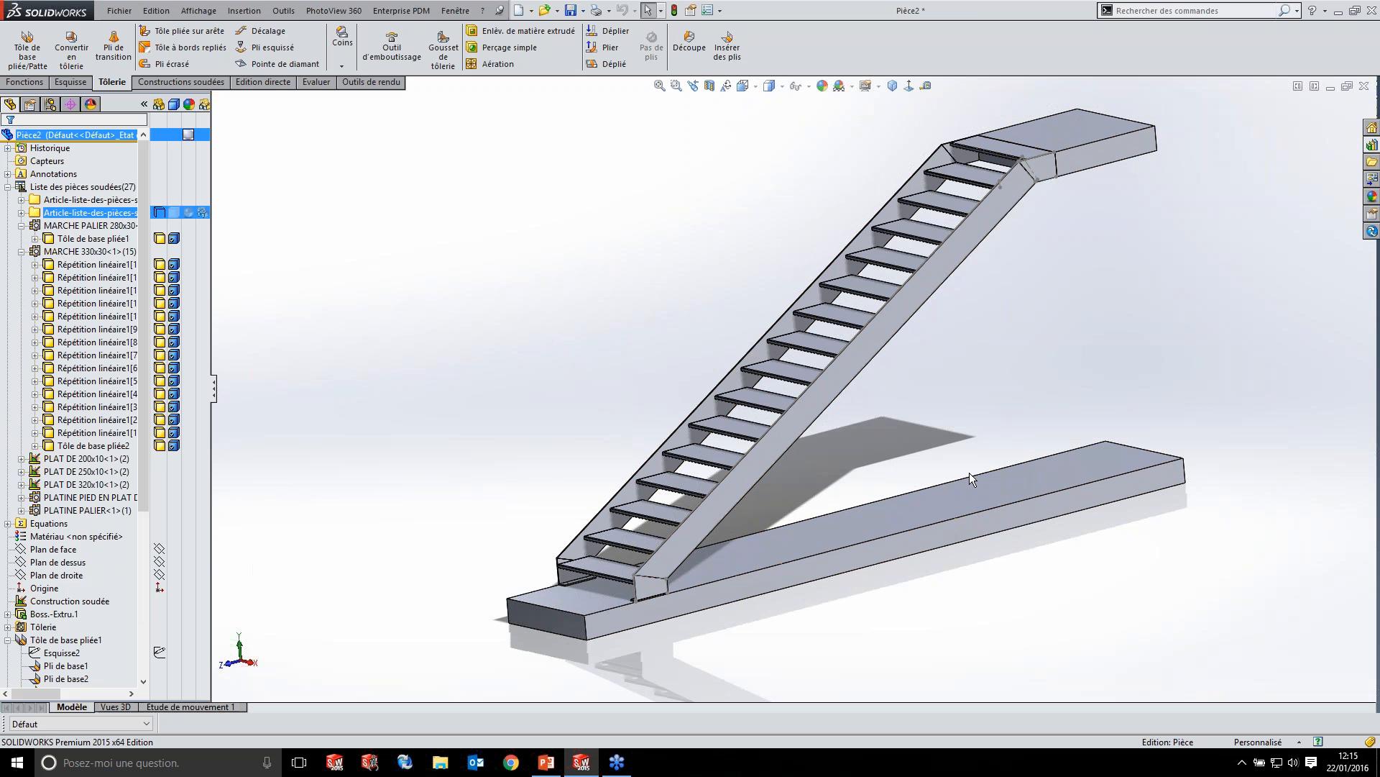
left_click(22, 251)
left_click(22, 226)
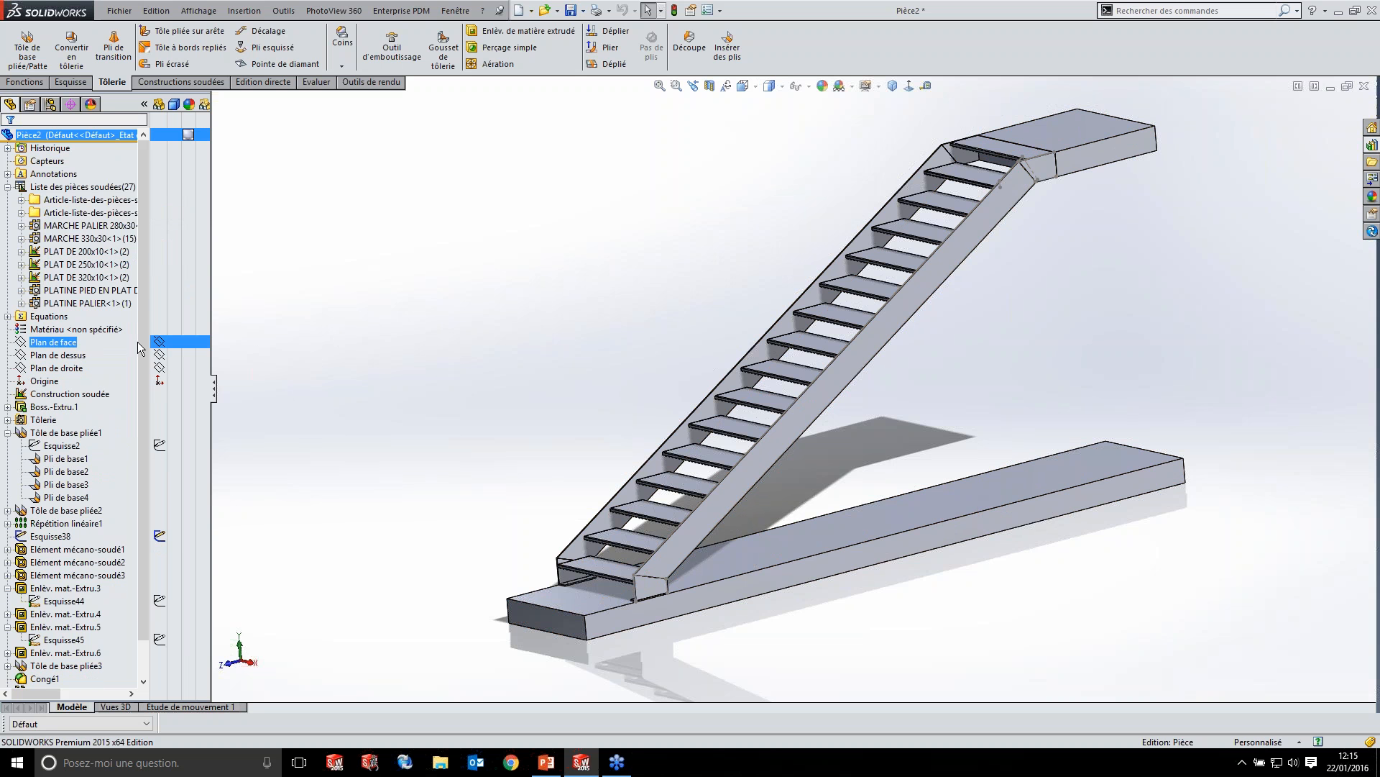
- Assign the material 1.0037 (S235JR) from DIN Acier (construction) to the staircase part
left_click(76, 329)
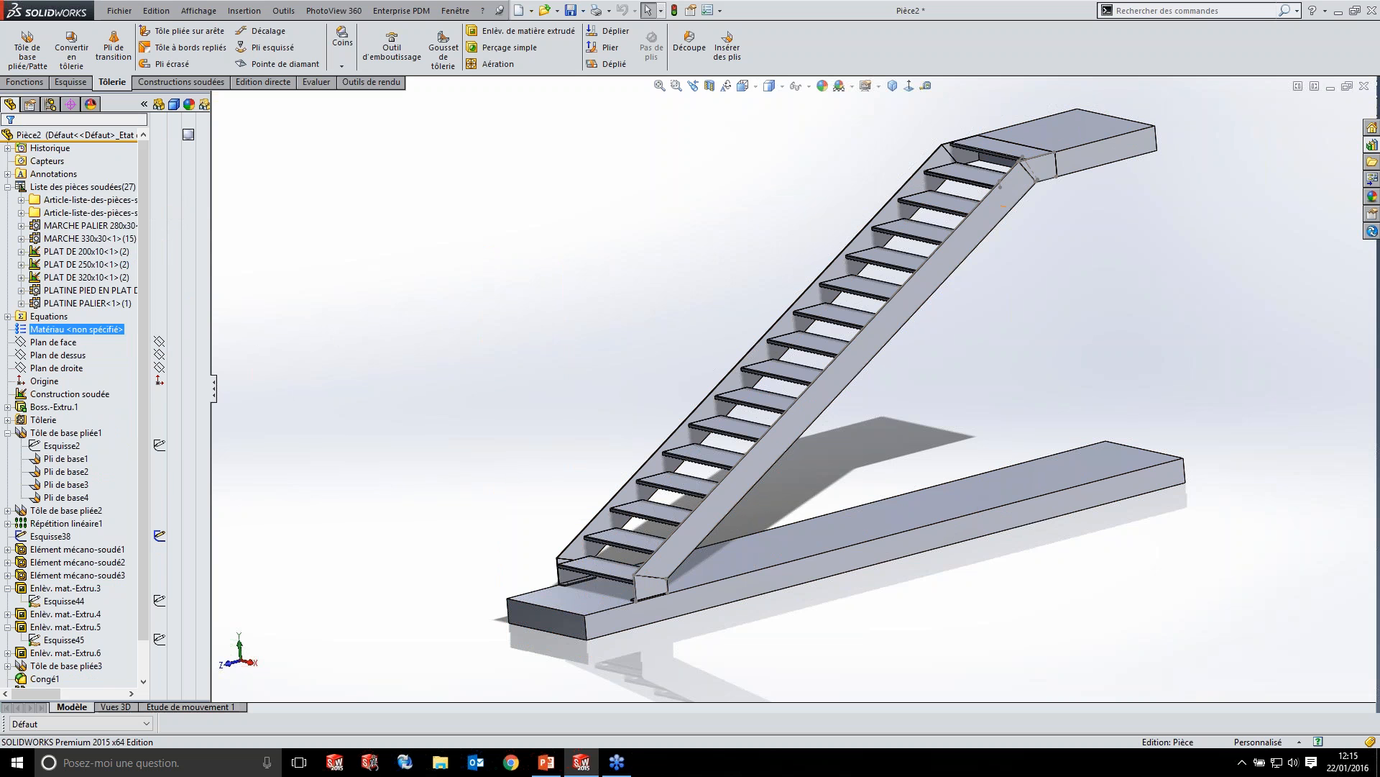
right_click(70, 330)
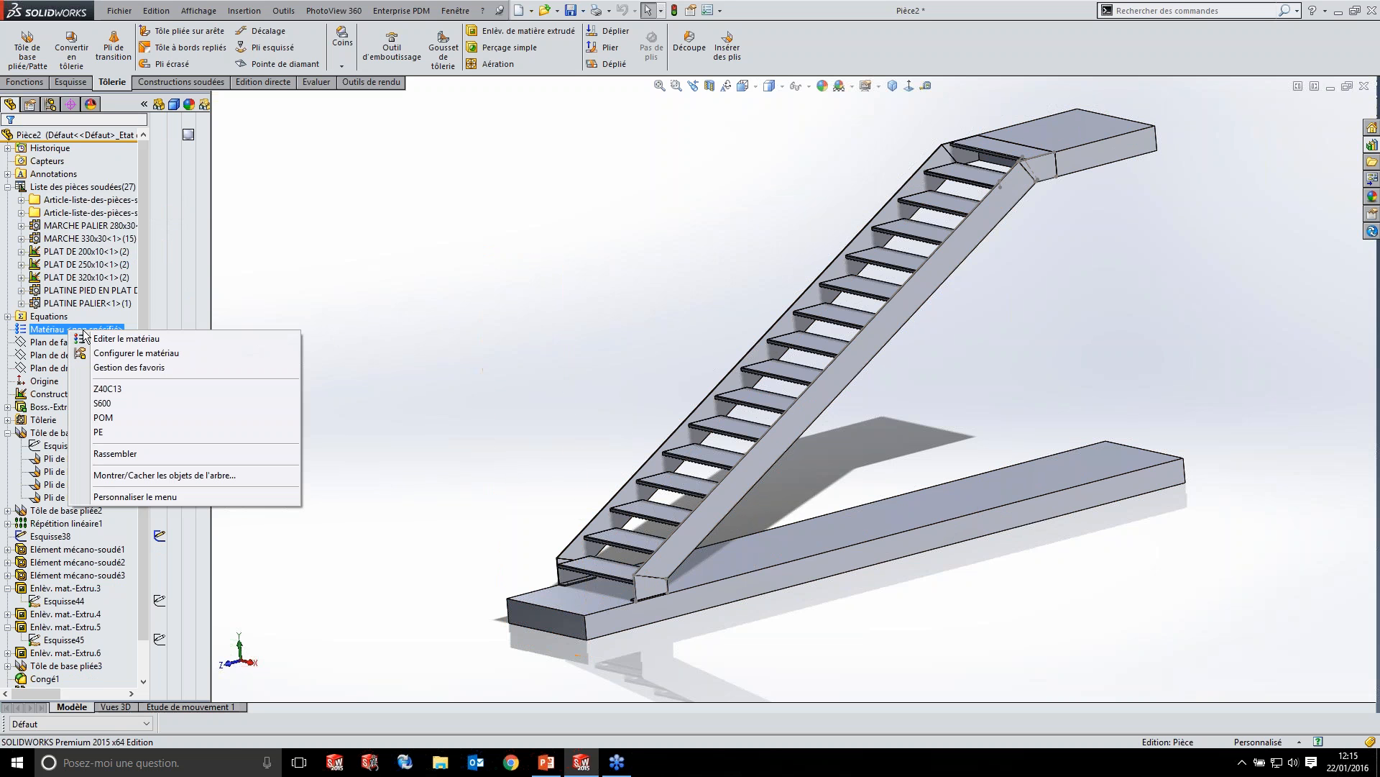
left_click(103, 338)
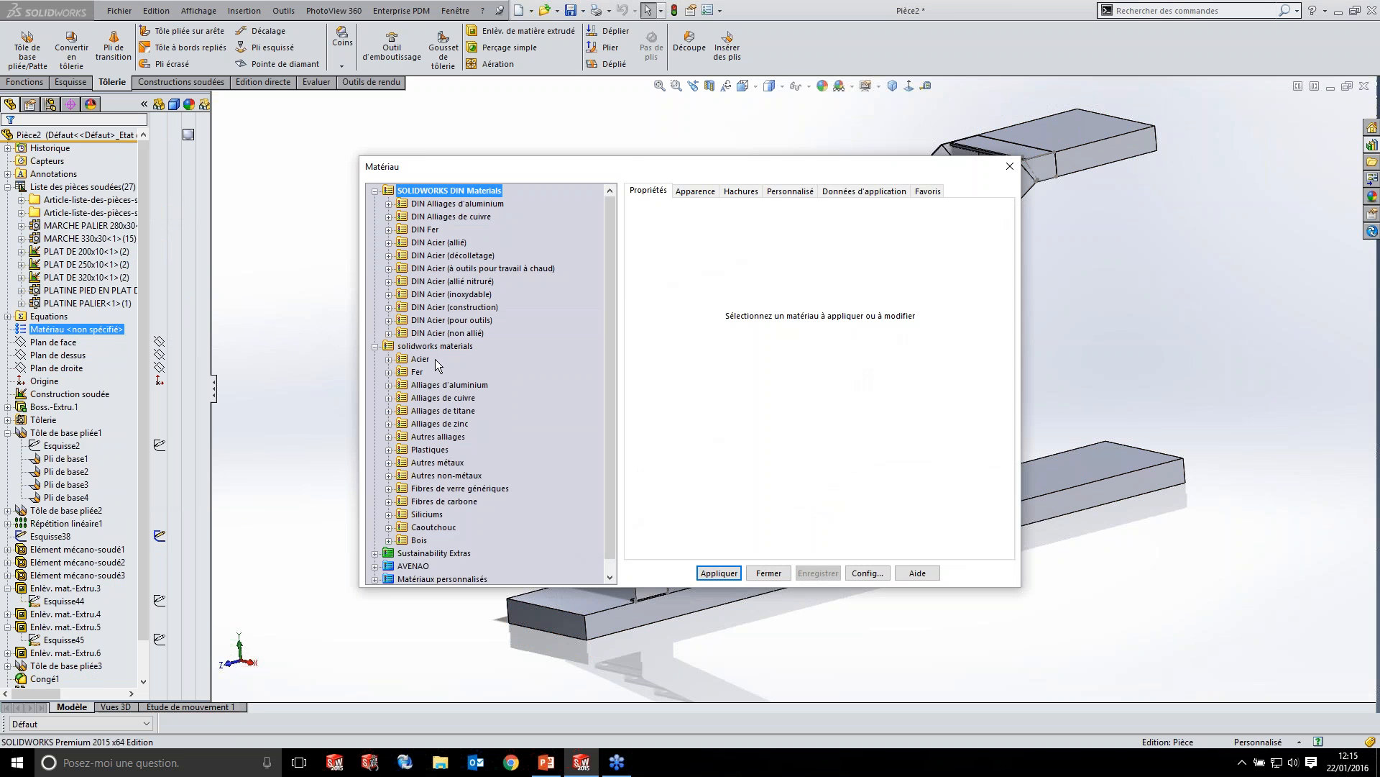
left_click_drag(519, 170, 519, 148)
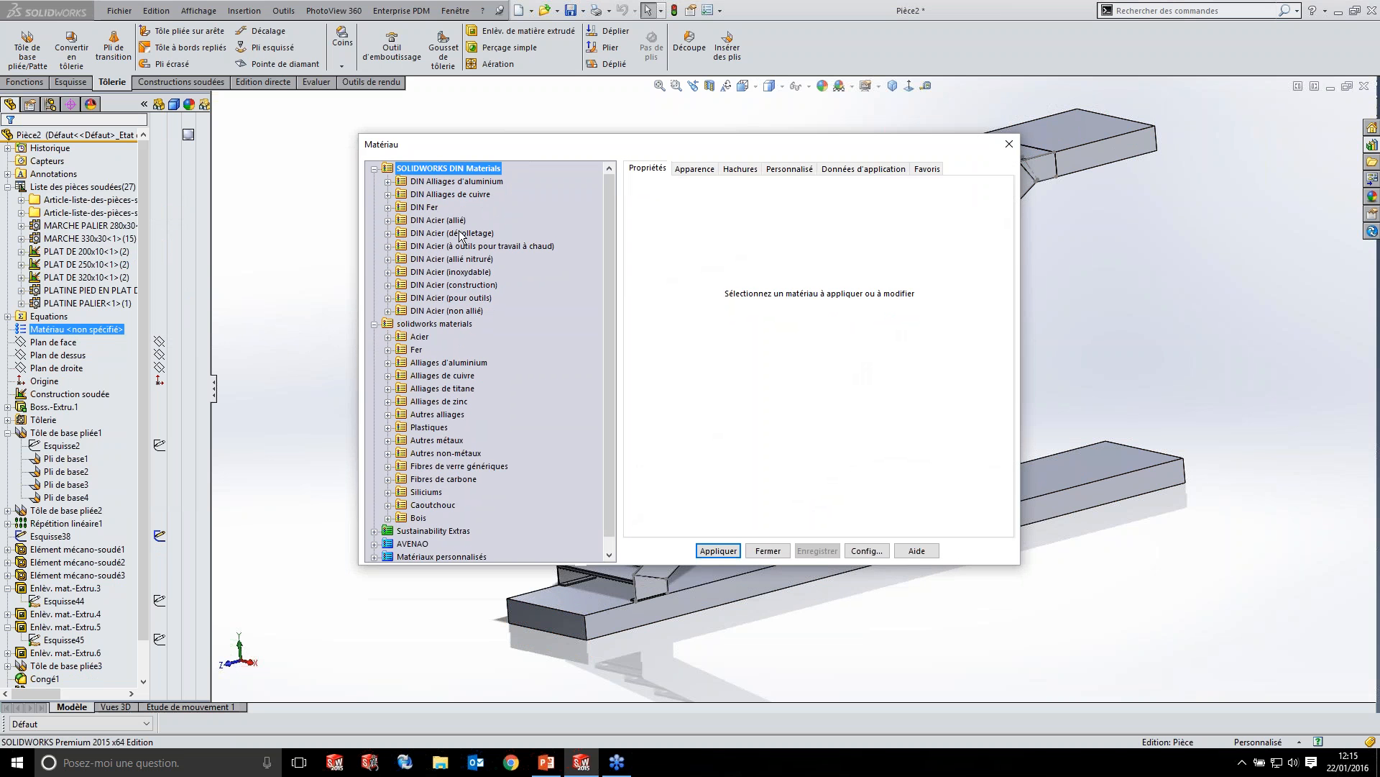
double_click(424, 285)
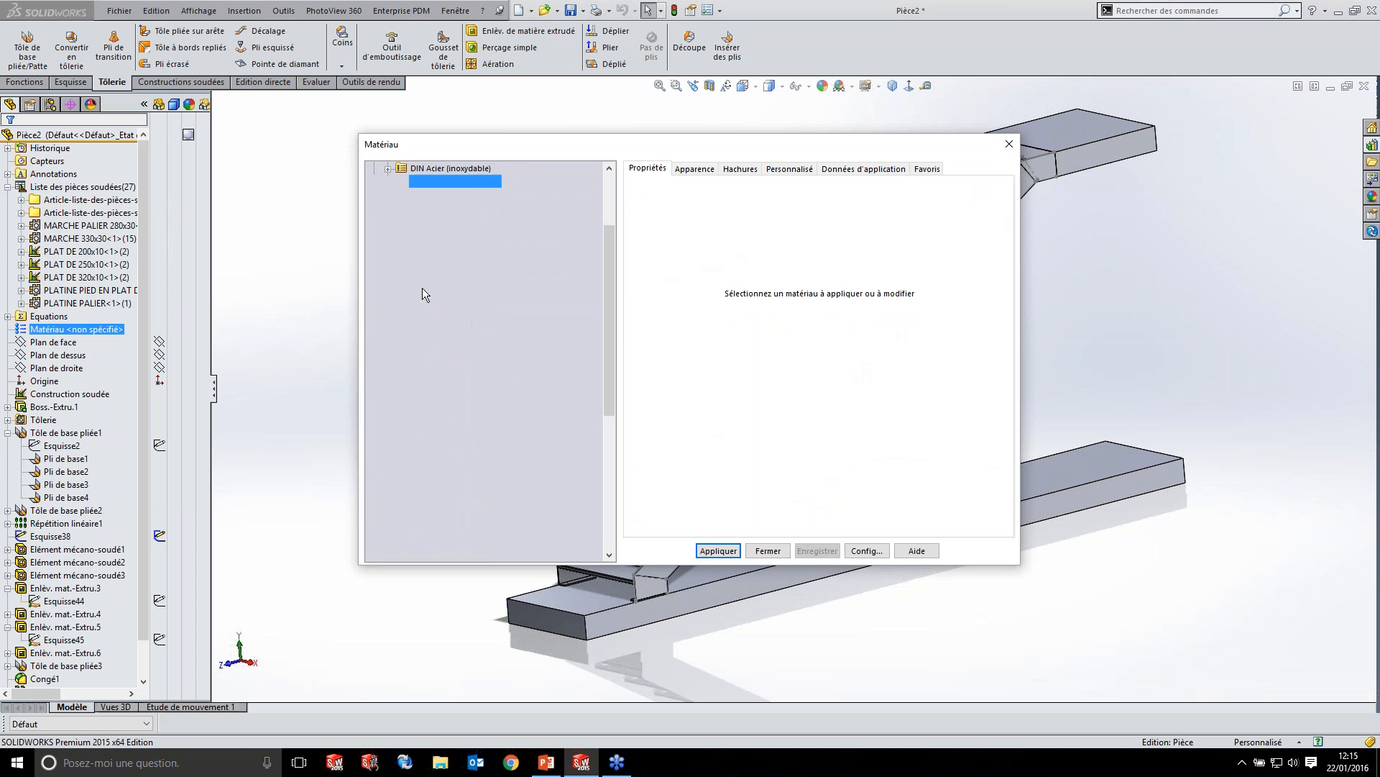
left_click(450, 221)
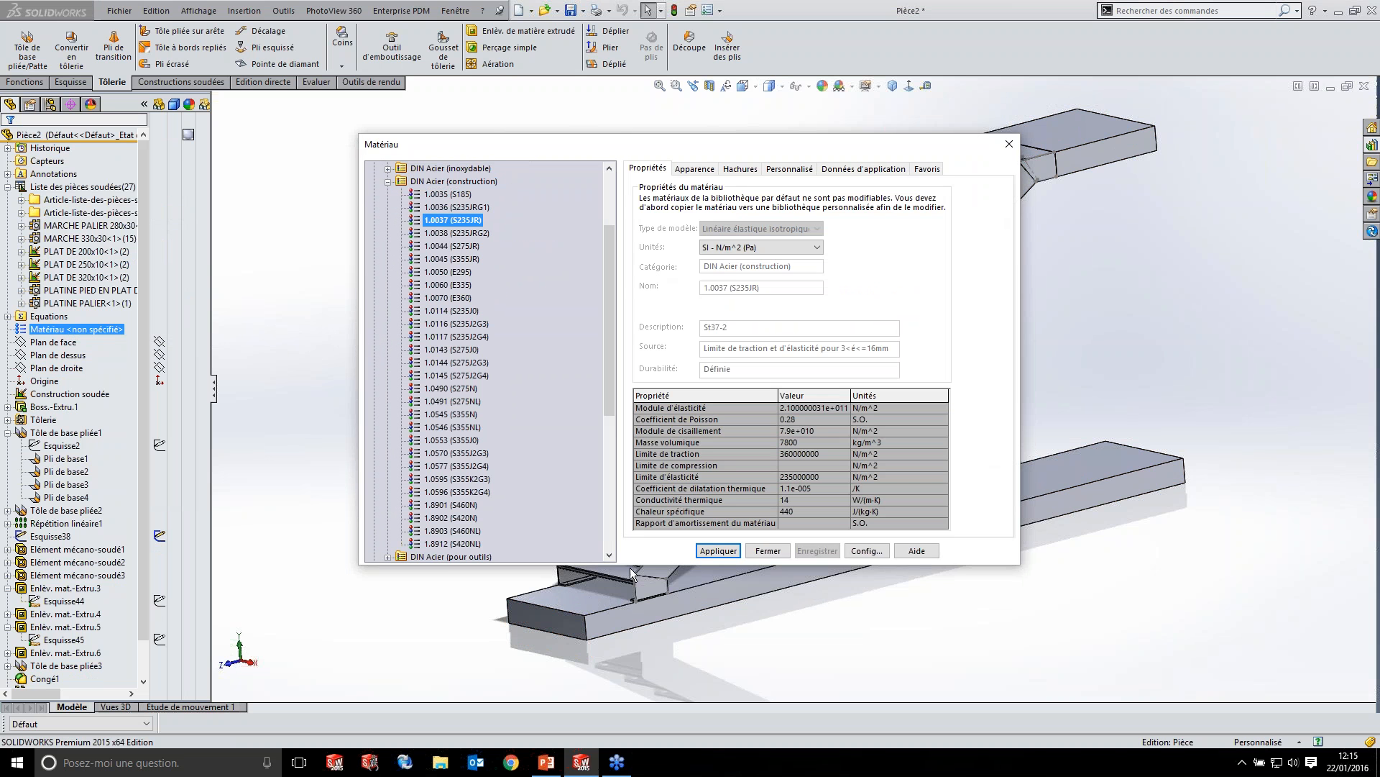
left_click(719, 551)
left_click(768, 551)
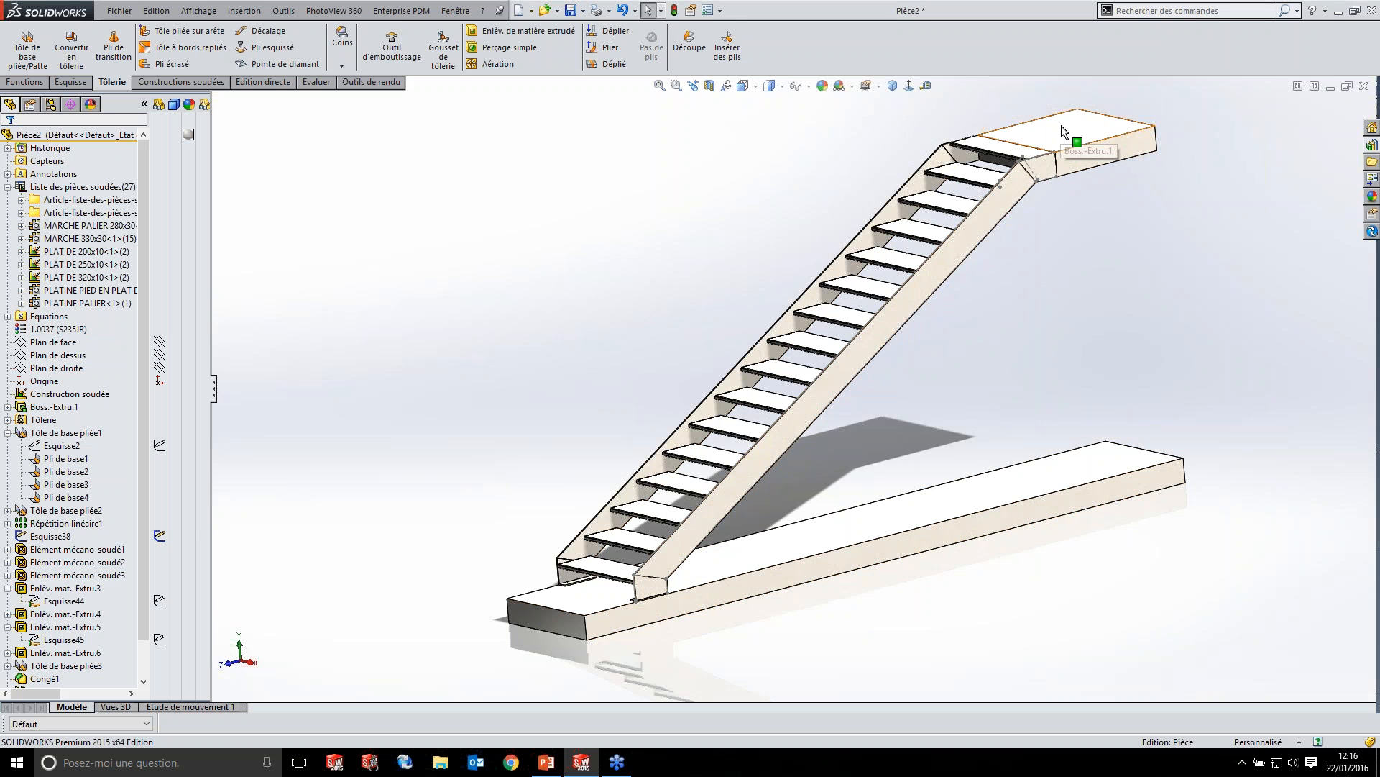
- Make the Surfaces toolset available in the command bar and switch to it
middle_click_drag(666, 257, 762, 258)
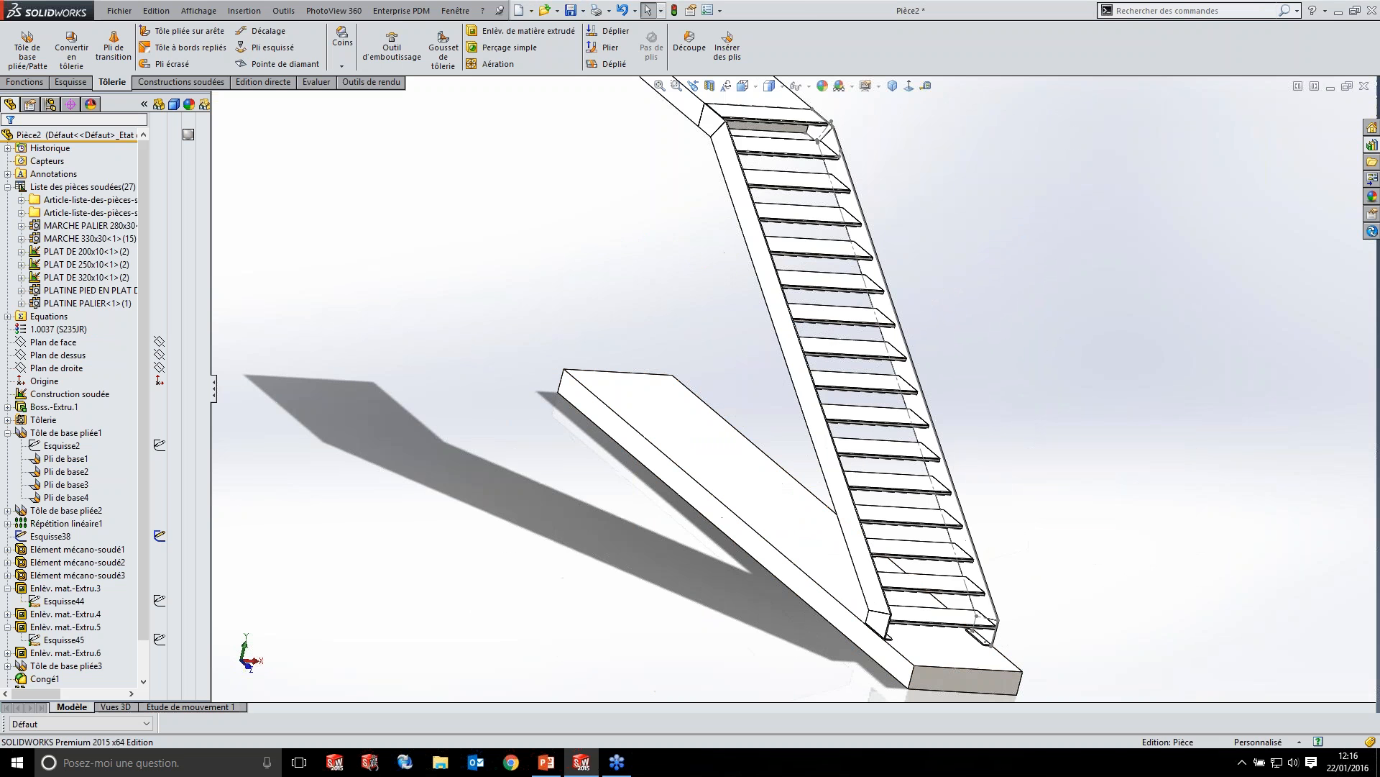
middle_click_drag(762, 143, 739, 146)
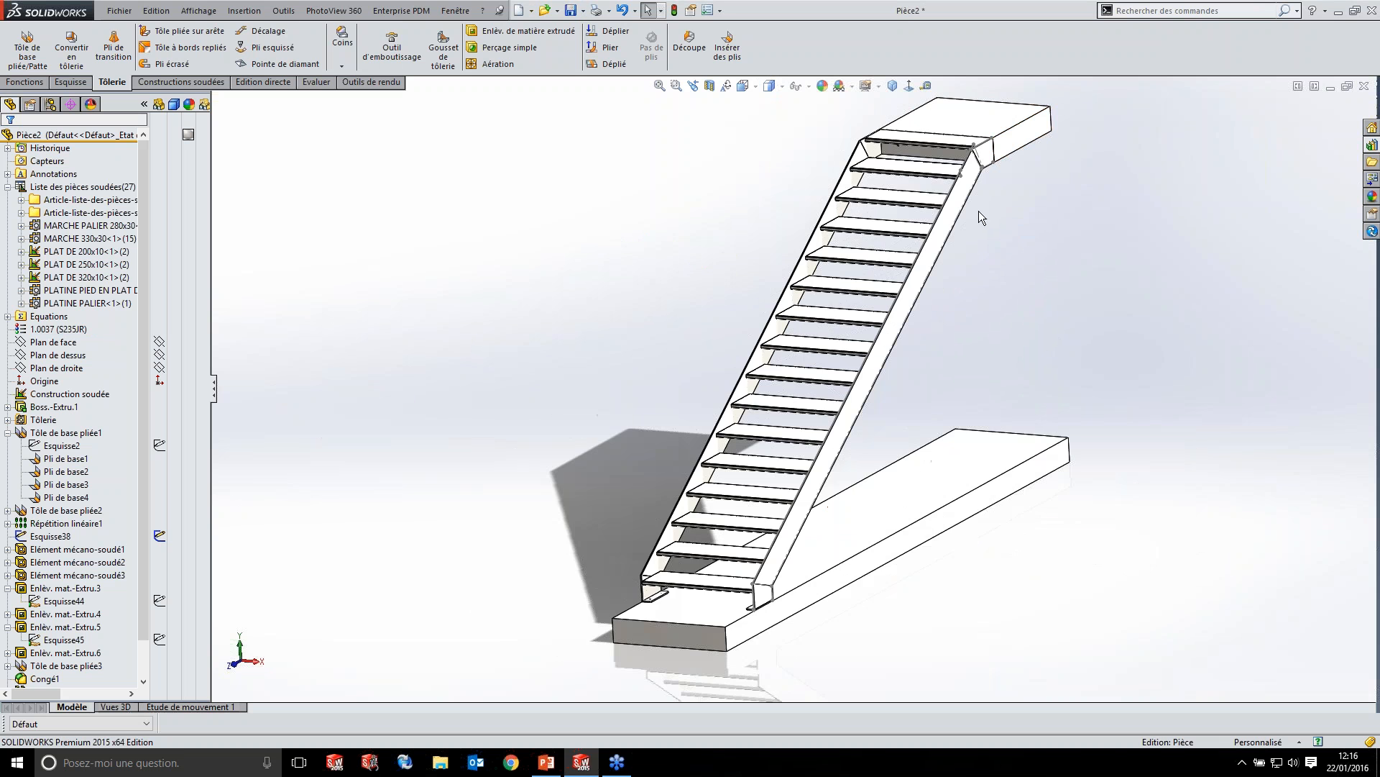
middle_click_drag(1014, 216, 1134, 147)
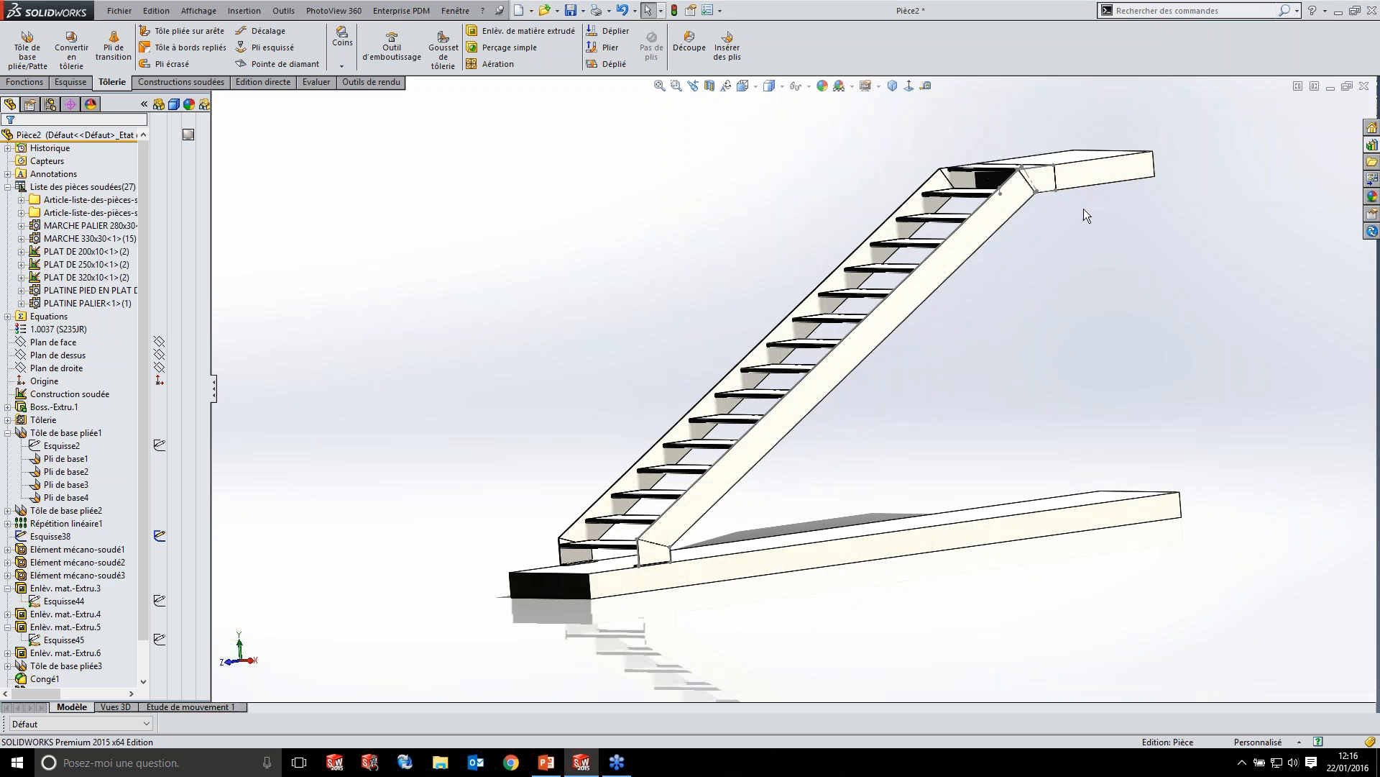
left_click(318, 83)
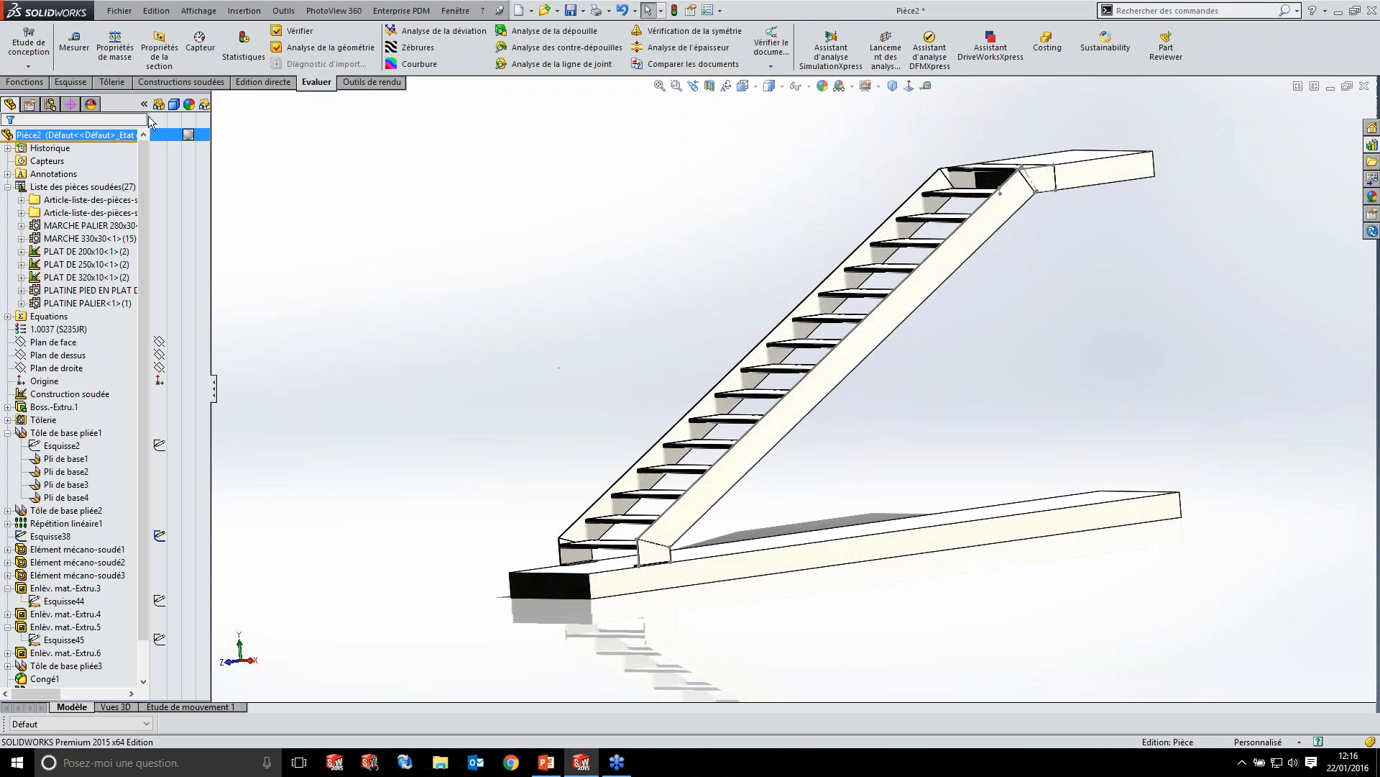
right_click(121, 88)
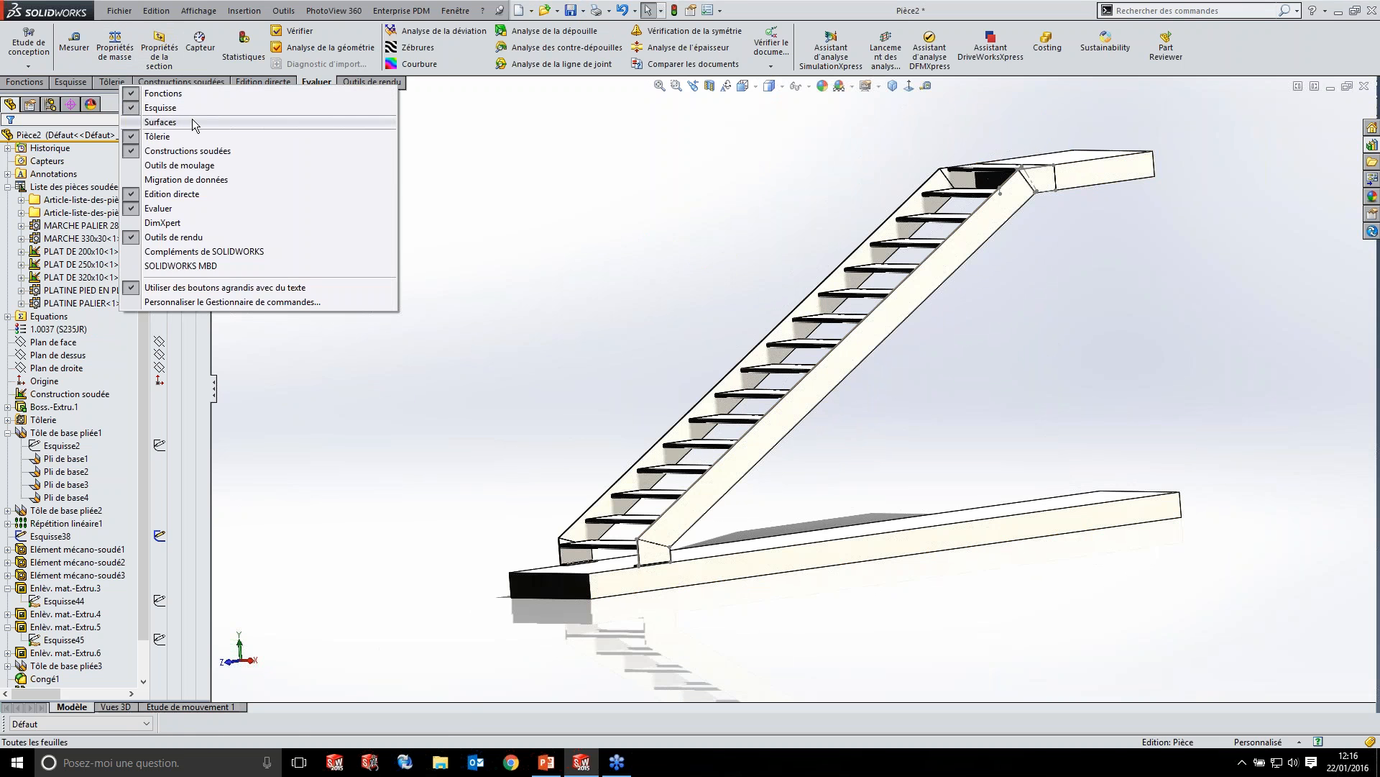
left_click(162, 122)
left_click(114, 82)
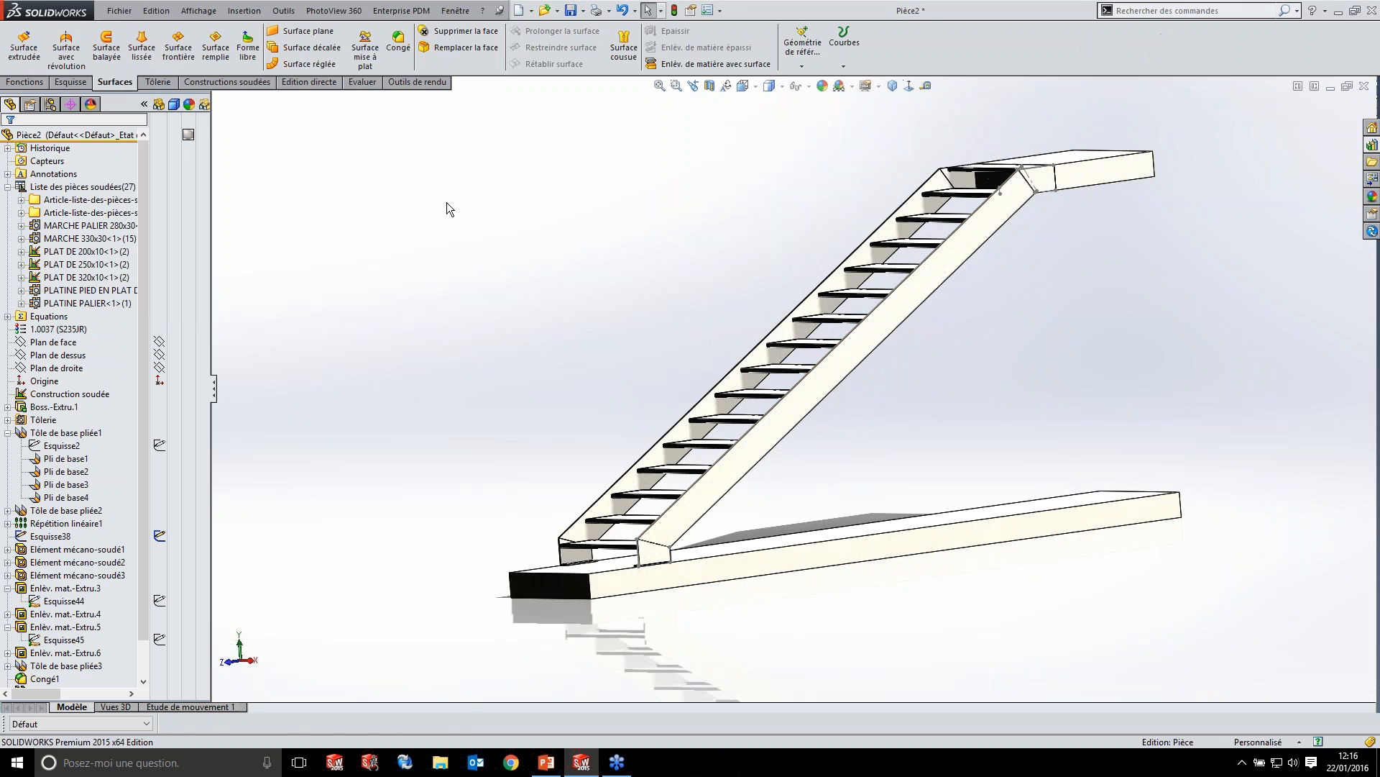
- Delete one side face from the upper landing slab and one from the lower floor slab, using the plain Supprimer option
middle_click_drag(481, 197, 509, 85)
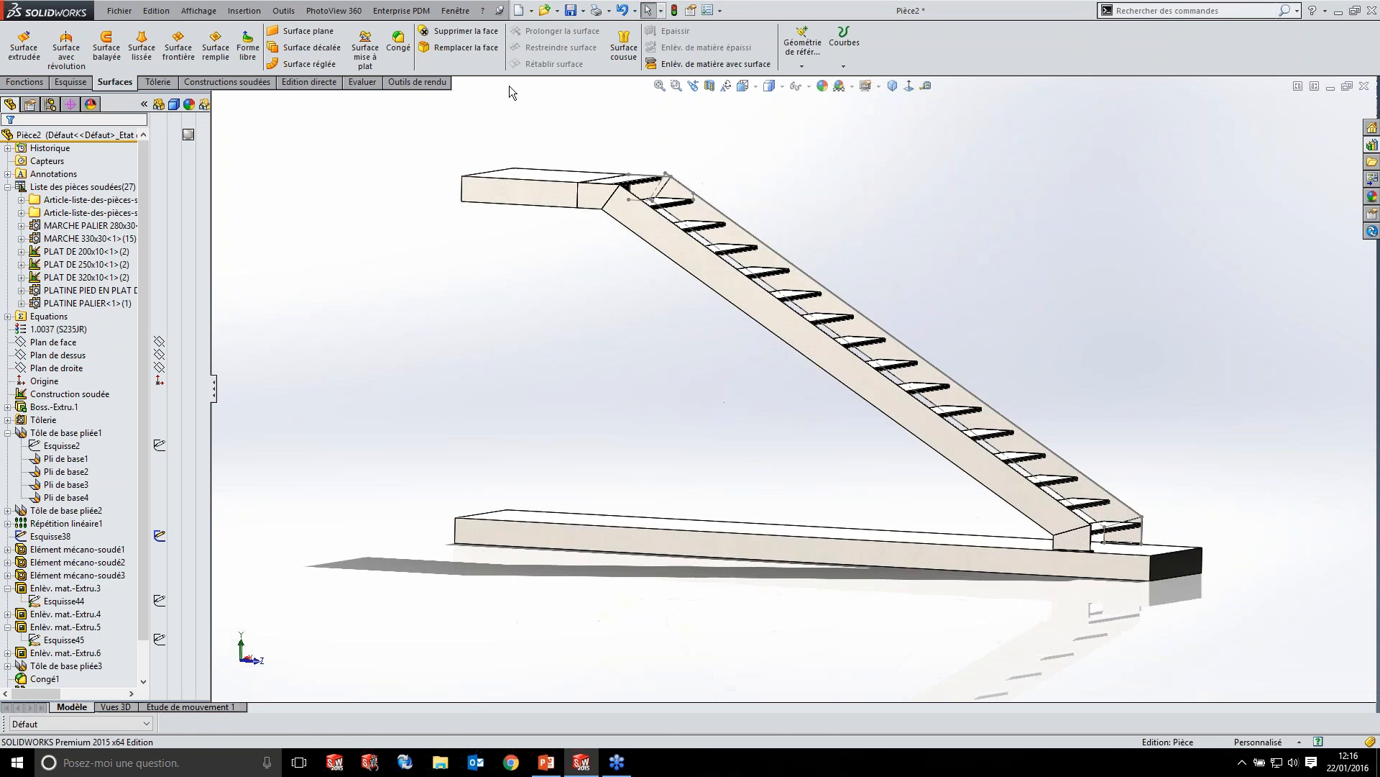
left_click(461, 31)
left_click(486, 200)
left_click(510, 536)
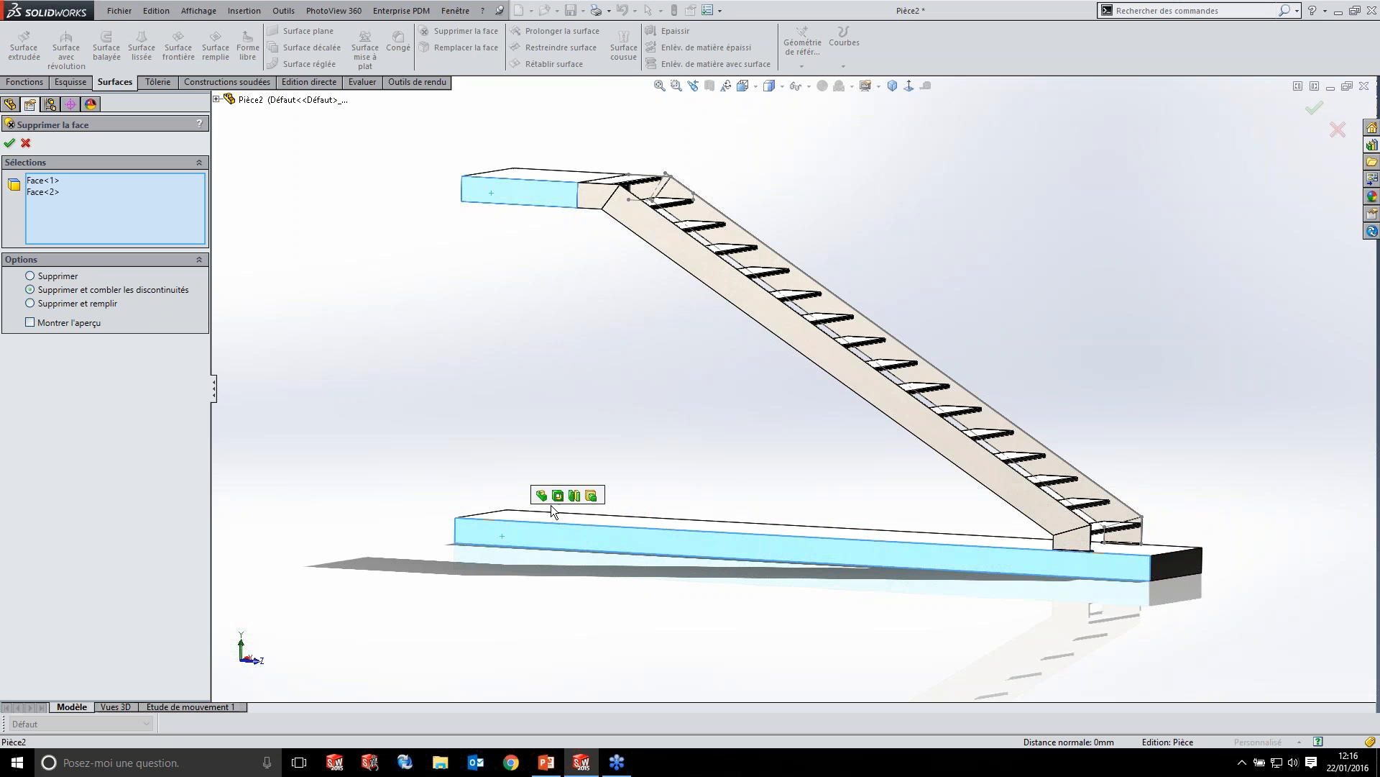
left_click(65, 274)
left_click(9, 143)
- Check the mass properties of the whole staircase part
middle_click_drag(467, 280, 508, 258)
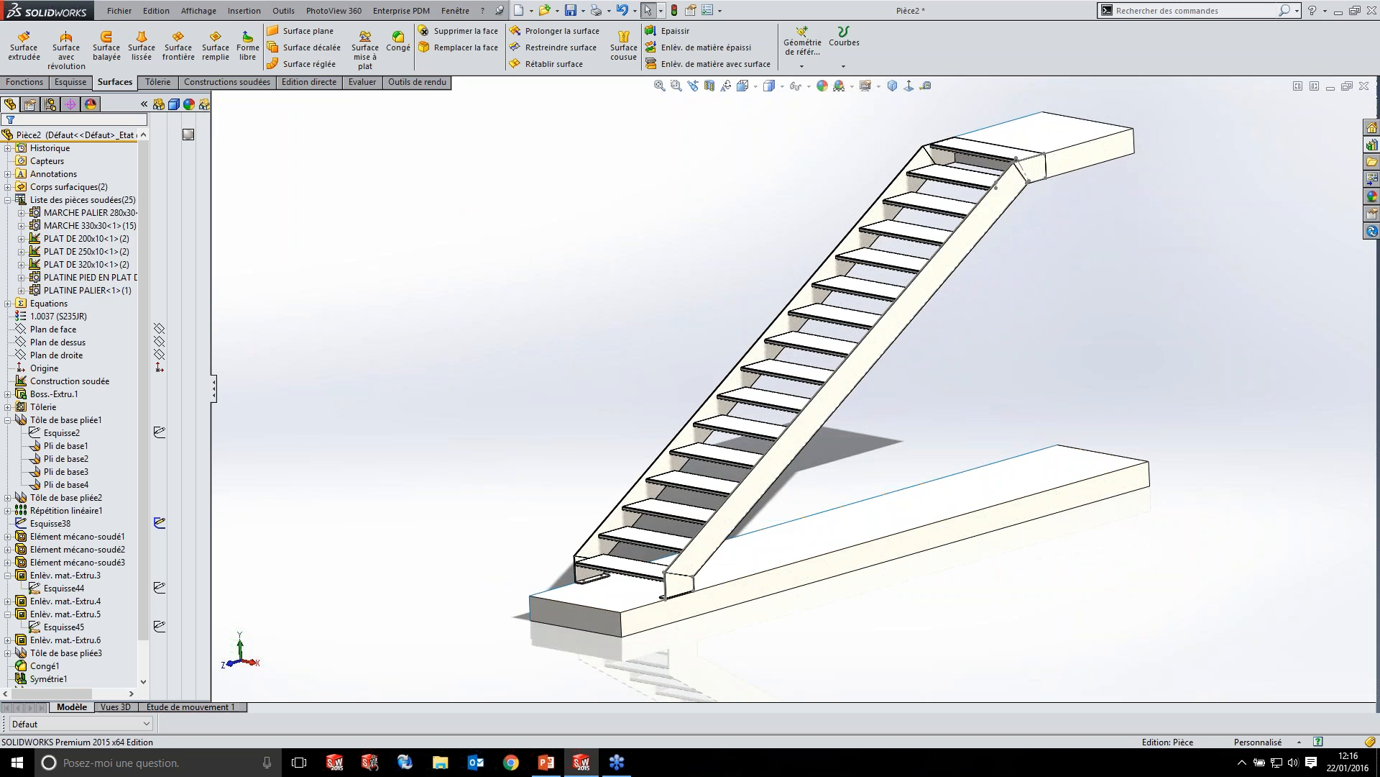
left_click(355, 84)
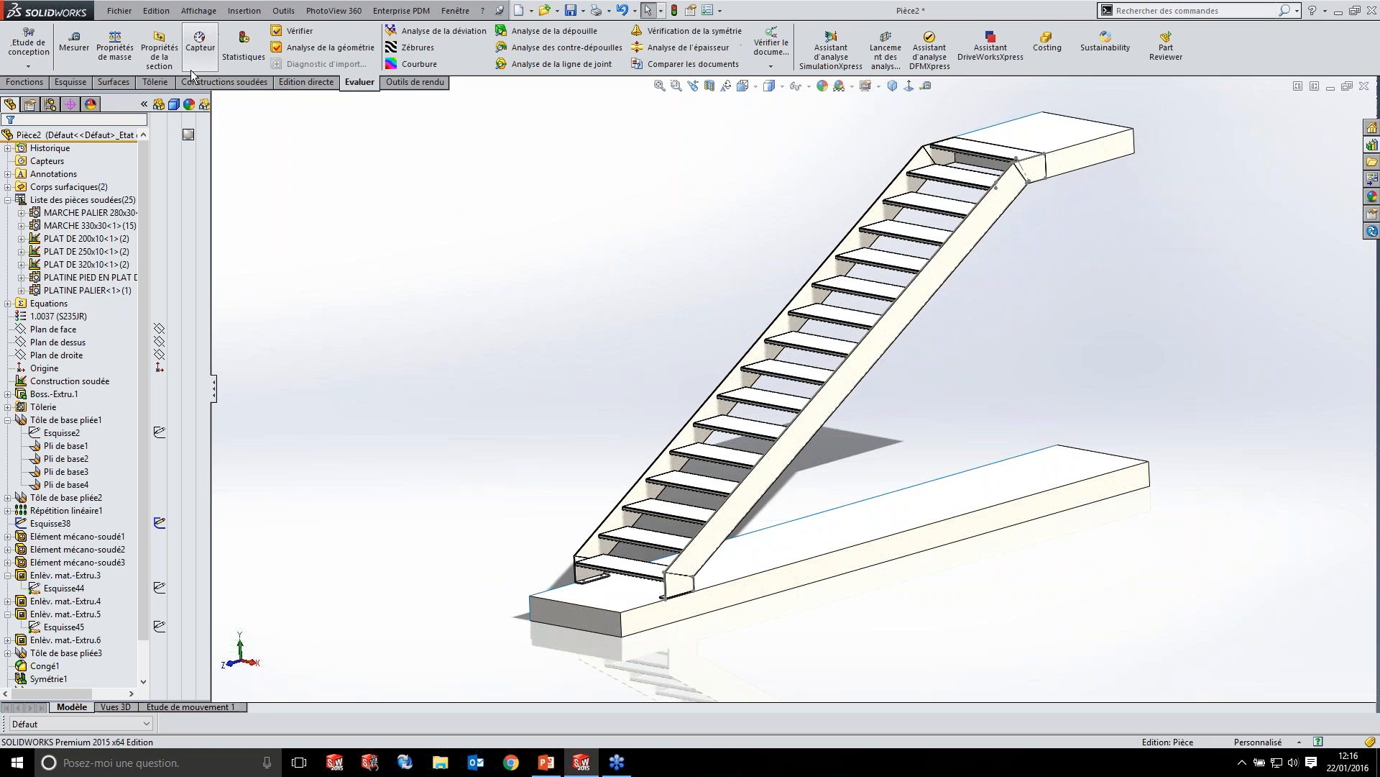
left_click(122, 47)
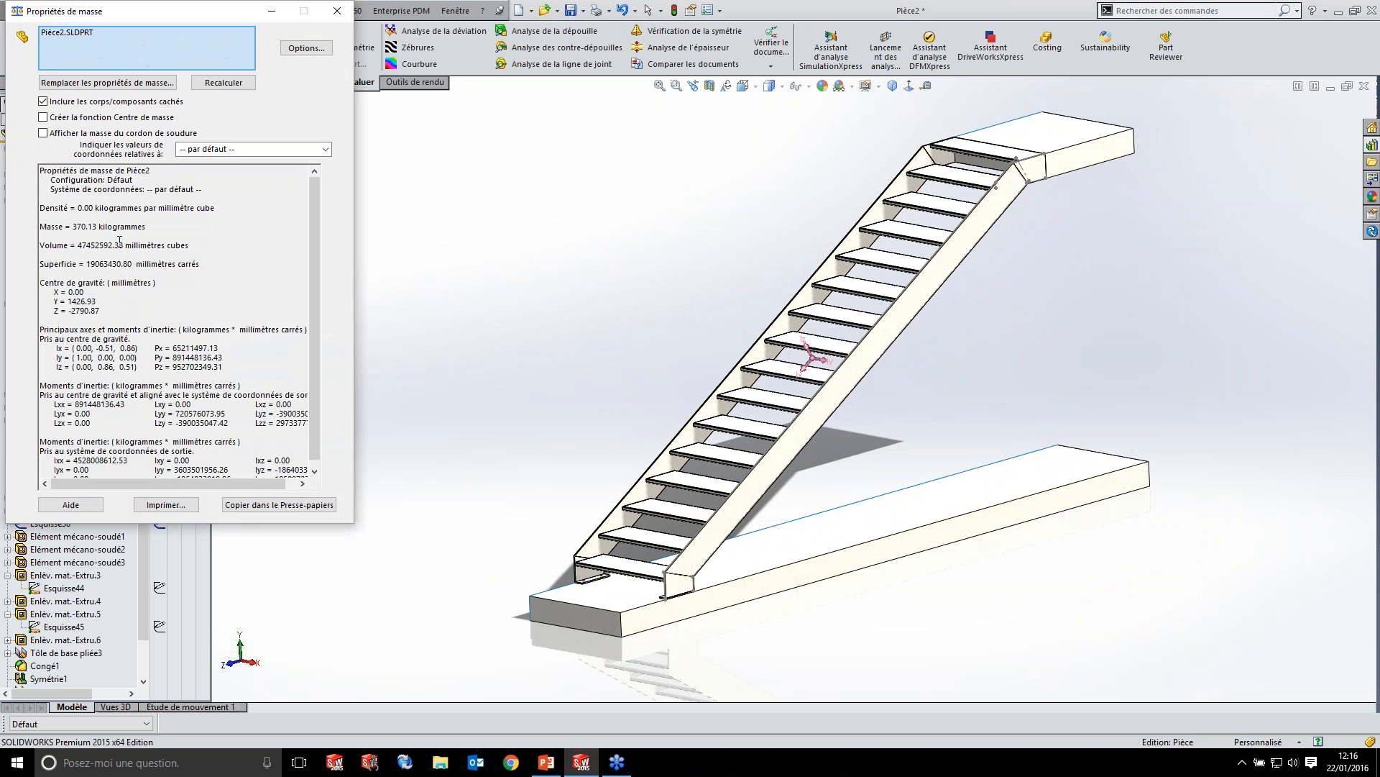
left_click_drag(72, 227, 86, 227)
left_click(503, 259)
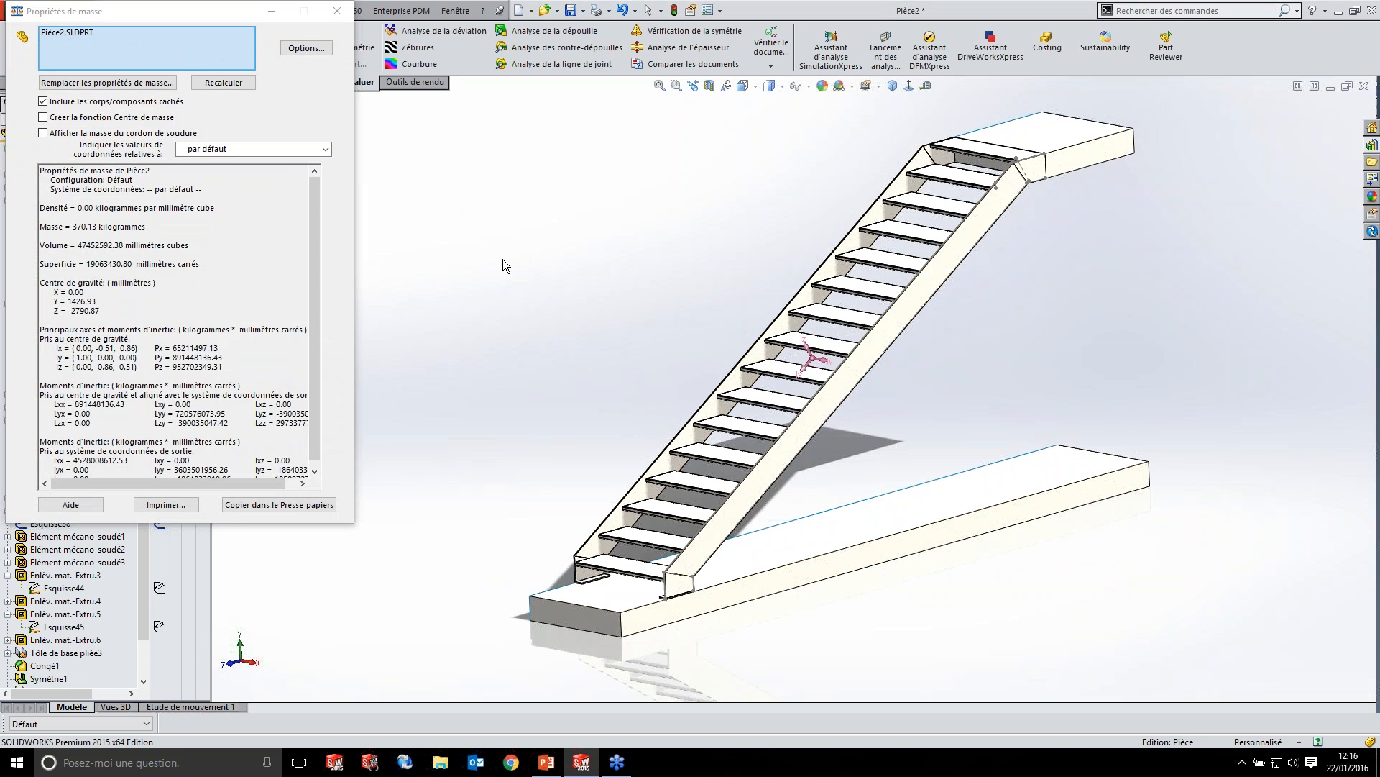
left_click(336, 11)
- Save the part to the desktop (Bureau) under the name "ESCALIER DROIT"
middle_click_drag(467, 399, 503, 431)
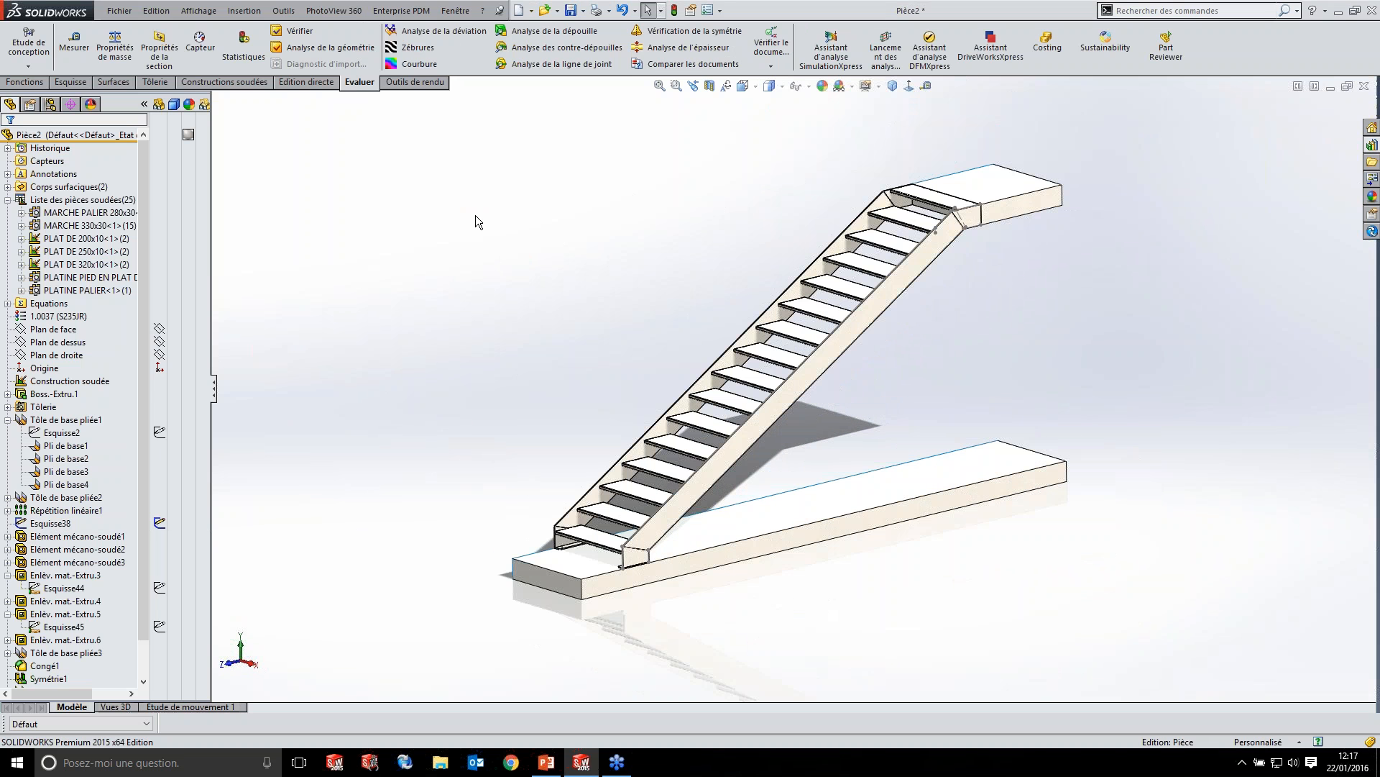
left_click(125, 12)
left_click(189, 133)
left_click(259, 220)
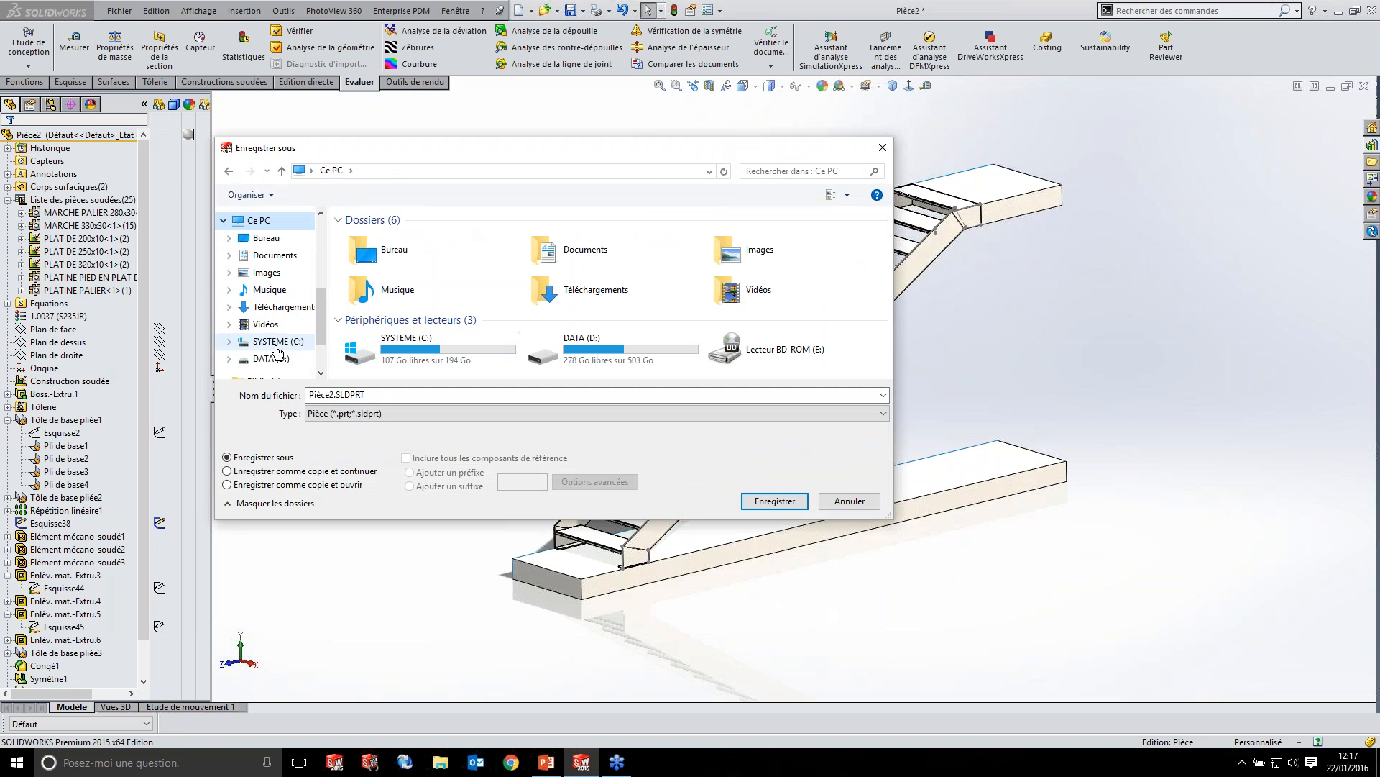
left_click(265, 238)
left_click(424, 394)
type("ESCALIER DROIT")
key("Return")
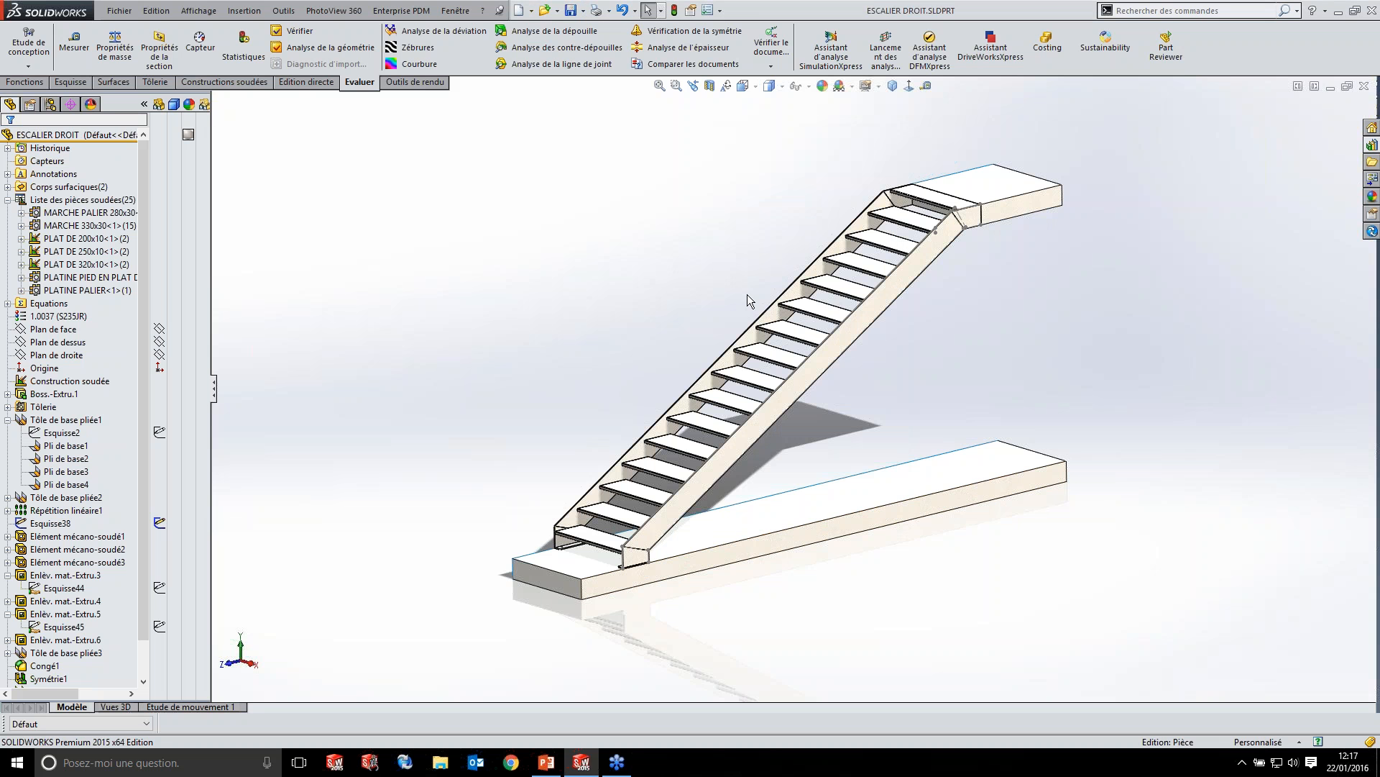
- Hide the sketch Esquisse38 near the top of the stringer
scroll(1015, 248, "down", 4)
right_click(863, 248)
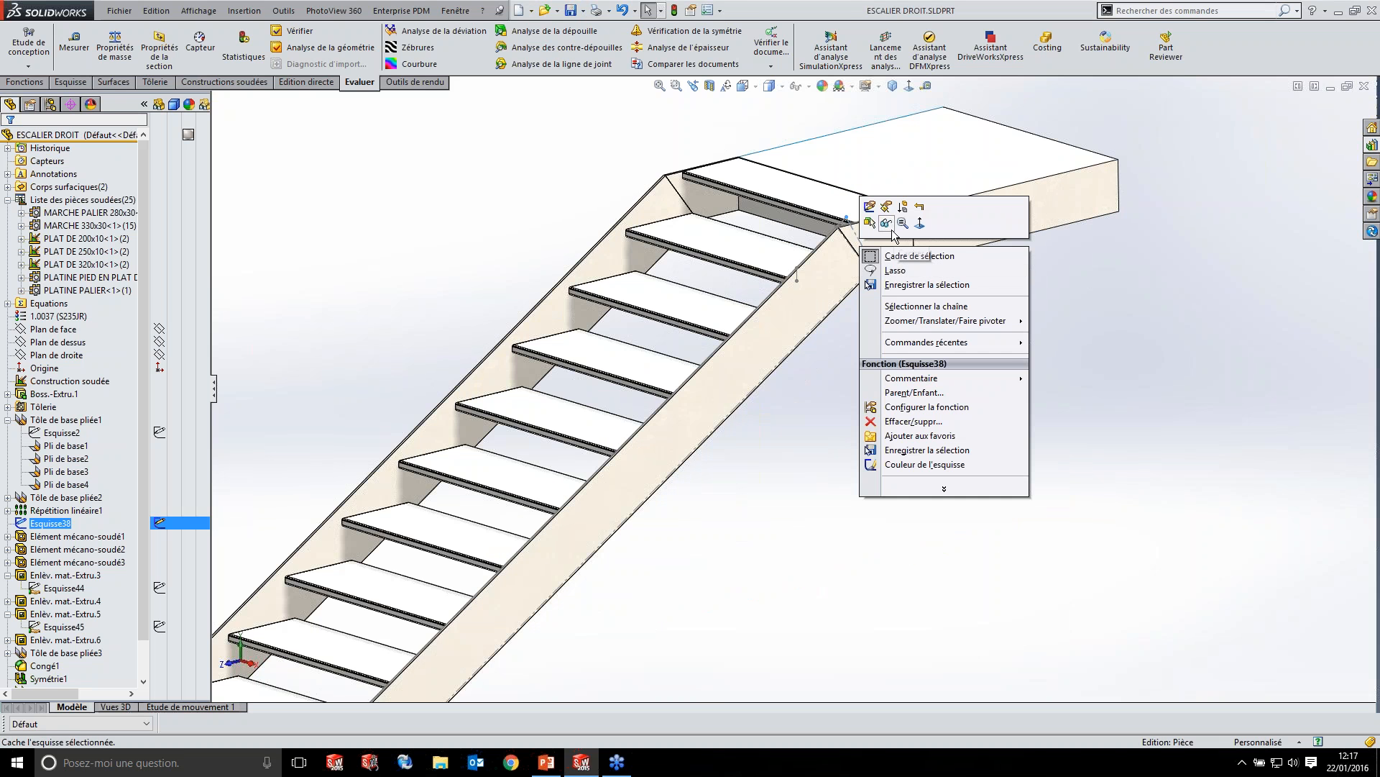
left_click(886, 223)
scroll(1021, 368, "up", 4)
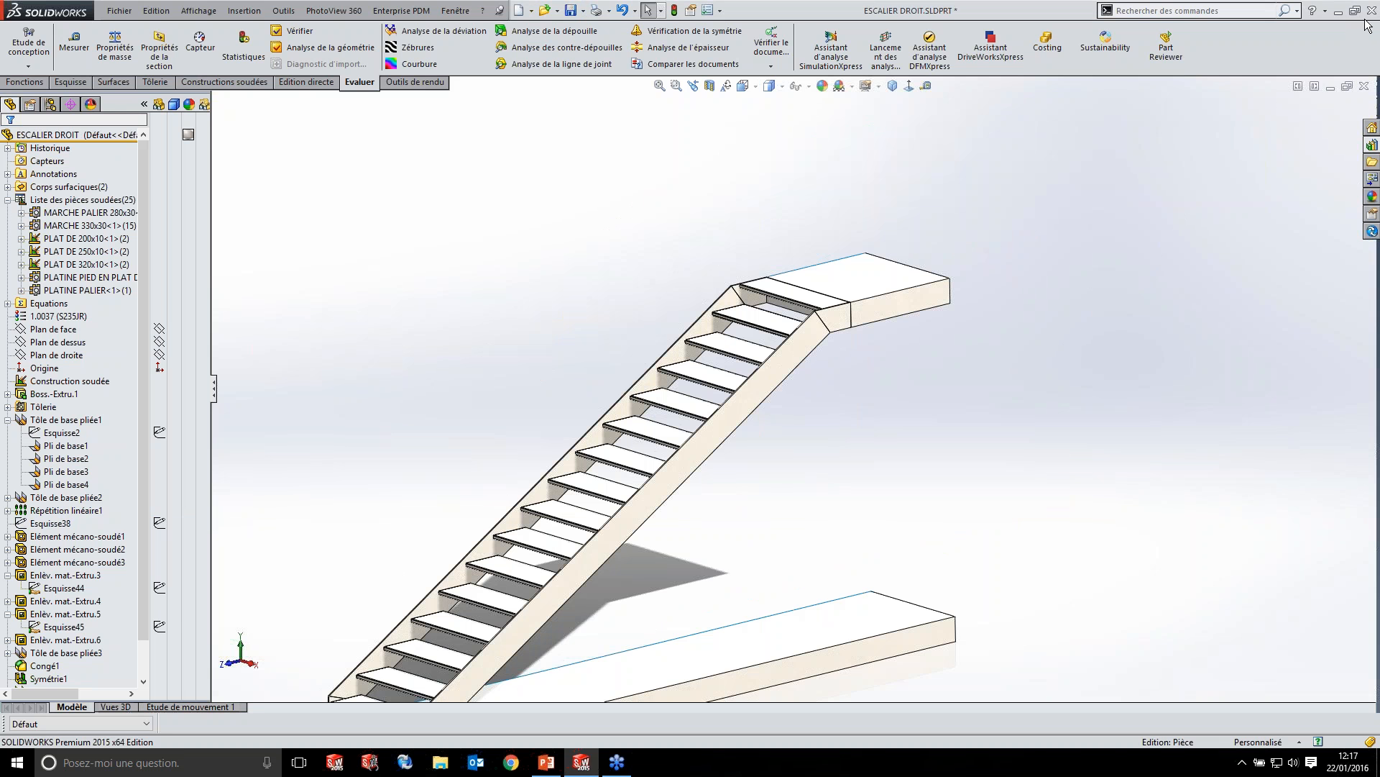
- Fill in the part's custom properties Client with the customer's name and Affaire with the job number
left_click(1371, 82)
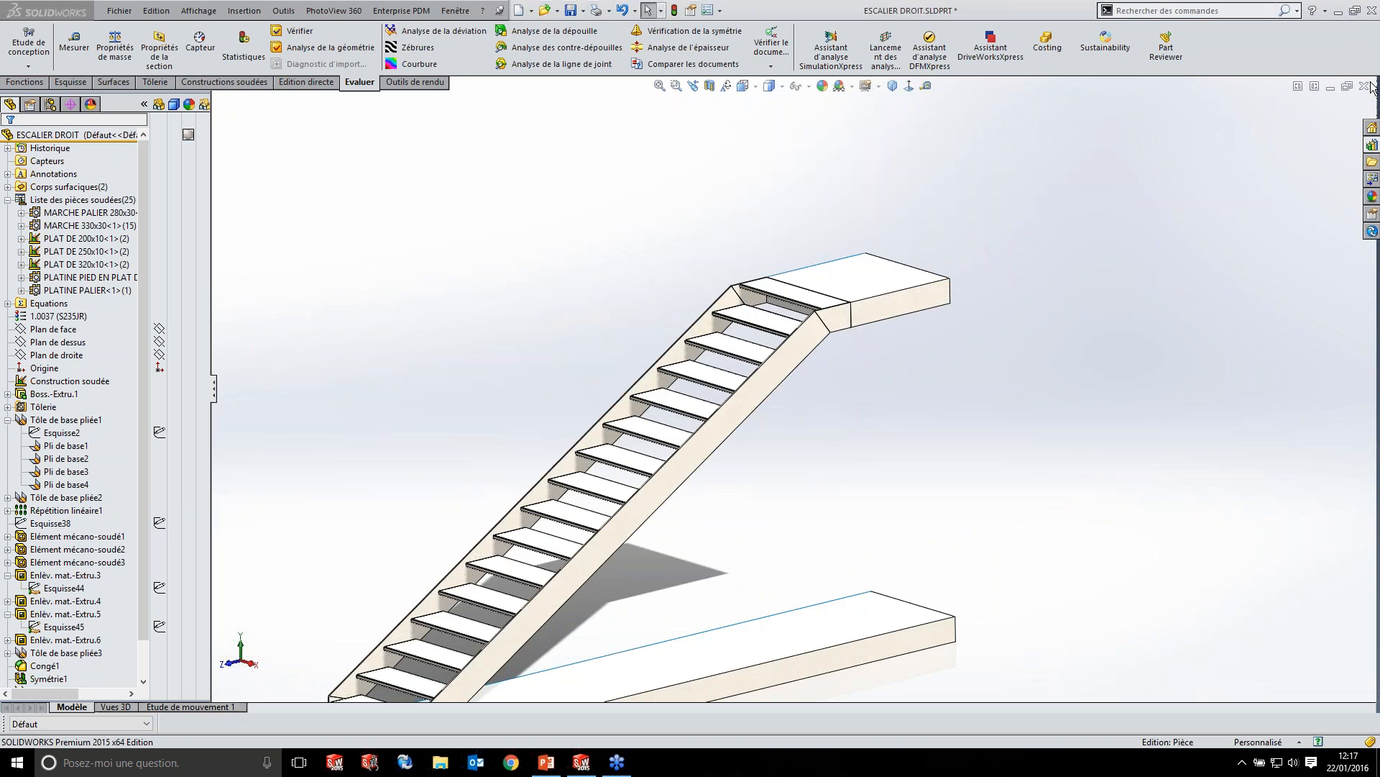
left_click(1372, 214)
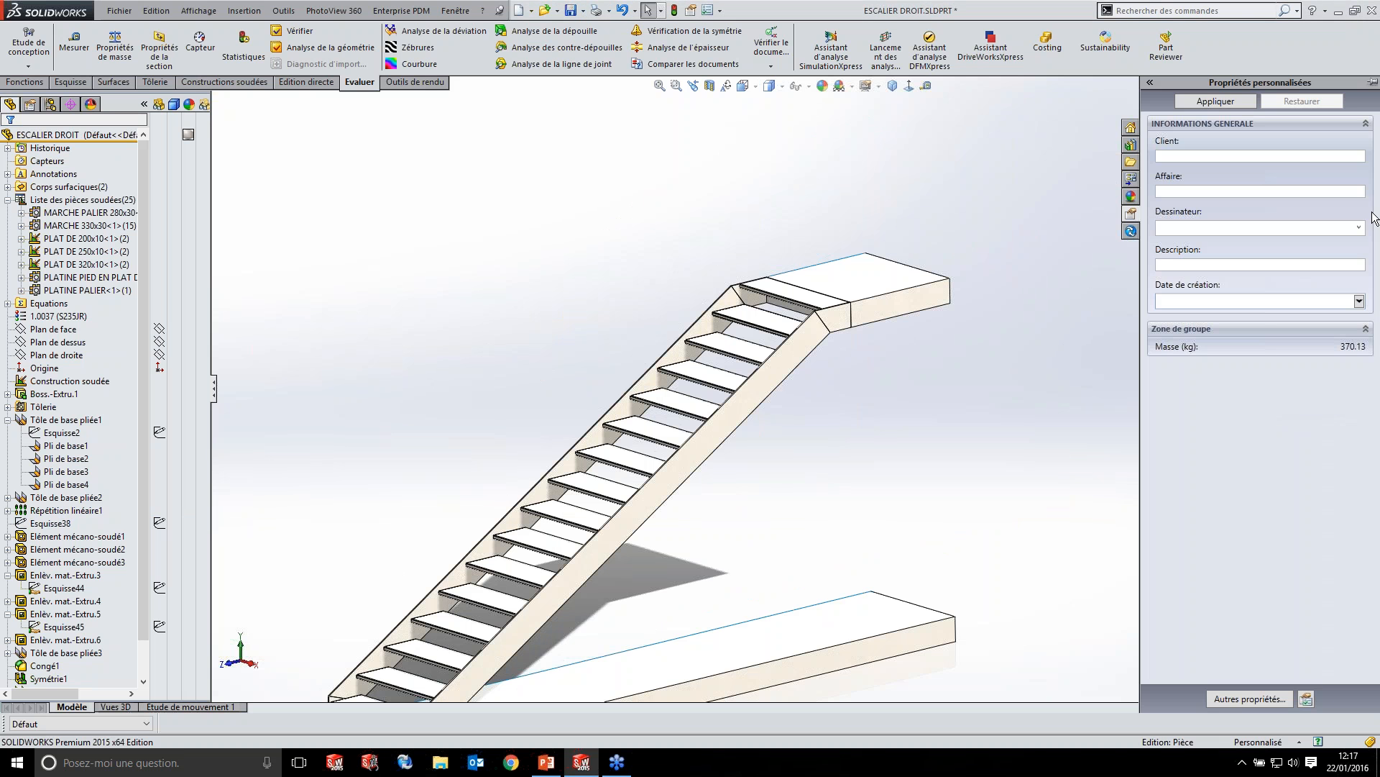
scroll(1271, 52, "up", 1)
left_click(1251, 156)
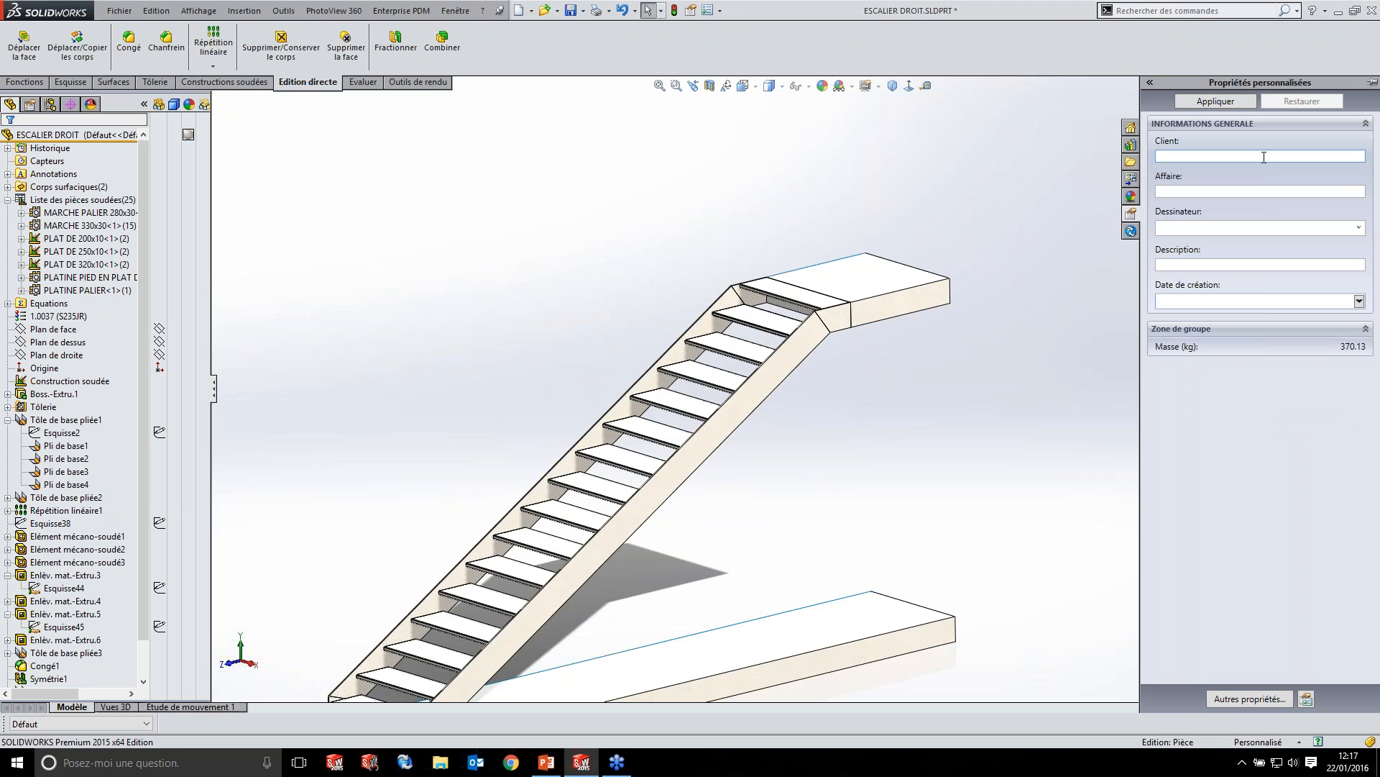
type("DUPONT")
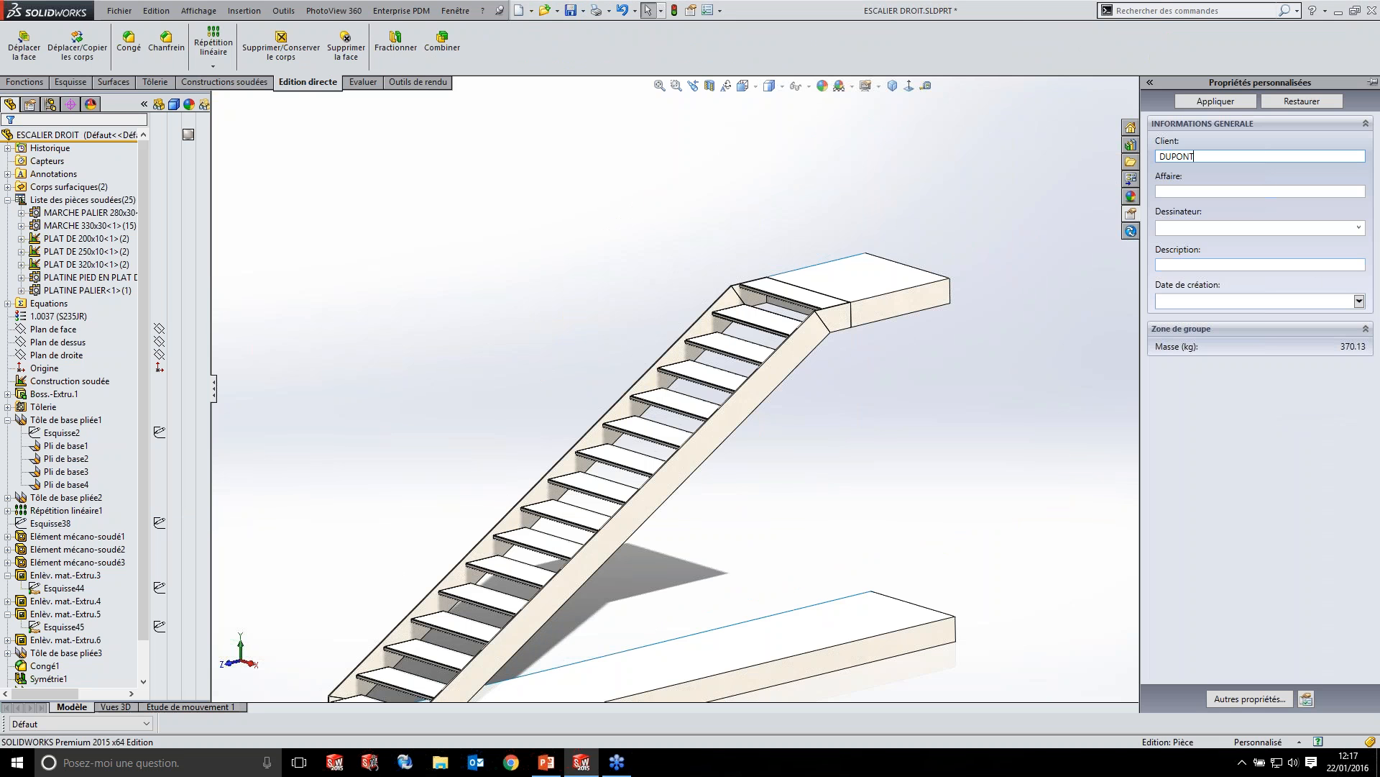
left_click(1268, 194)
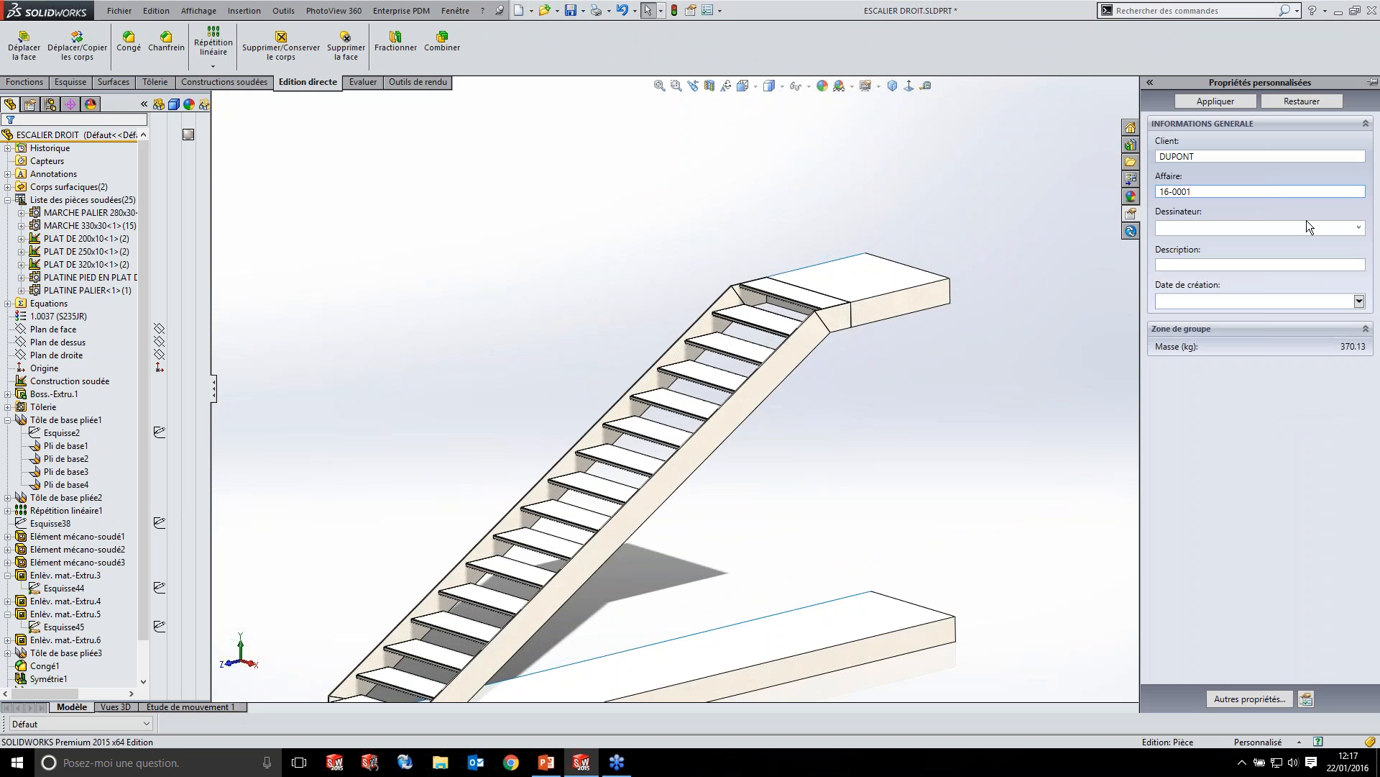
- Enter the draughtsman's initials under Dessinateur and set the Description property to "ESCALIER DROIT DOMICILE"
left_click(1355, 230)
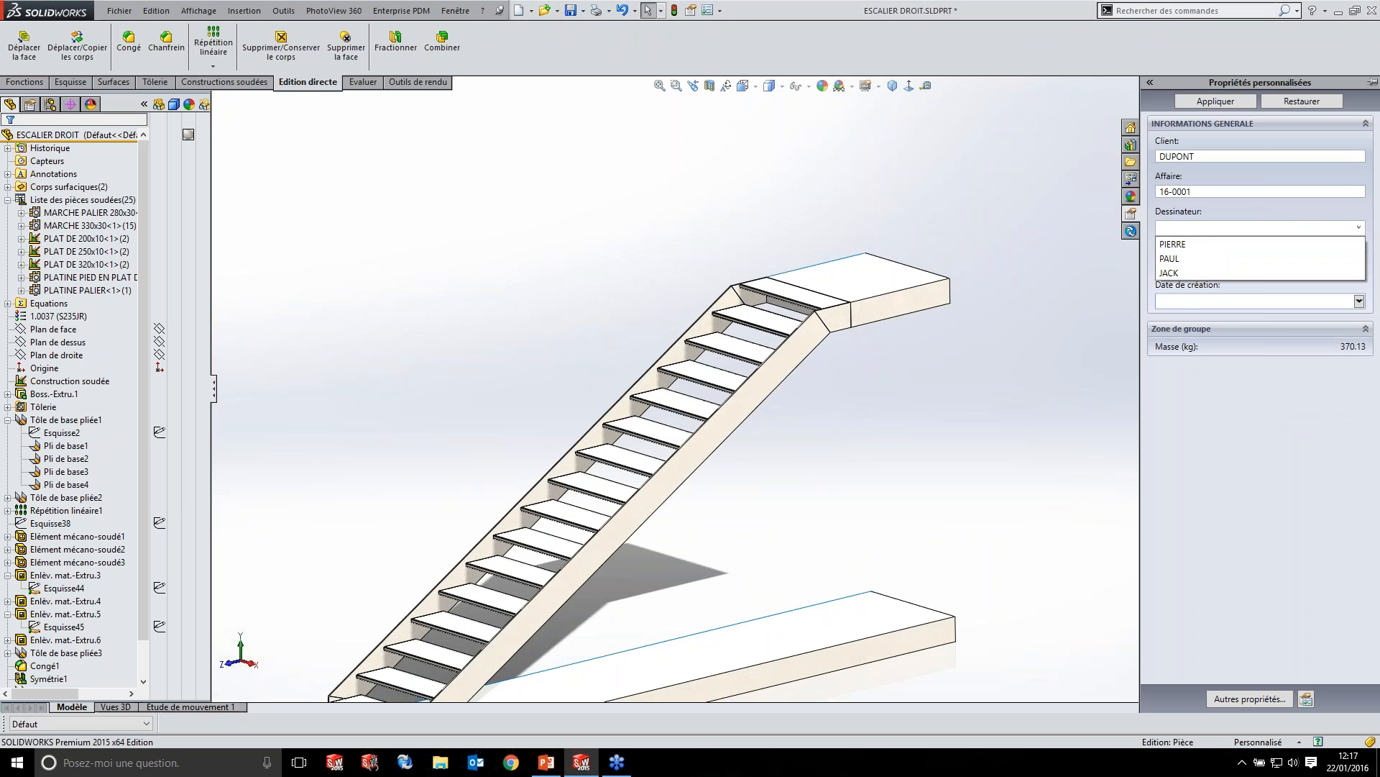
left_click(1188, 244)
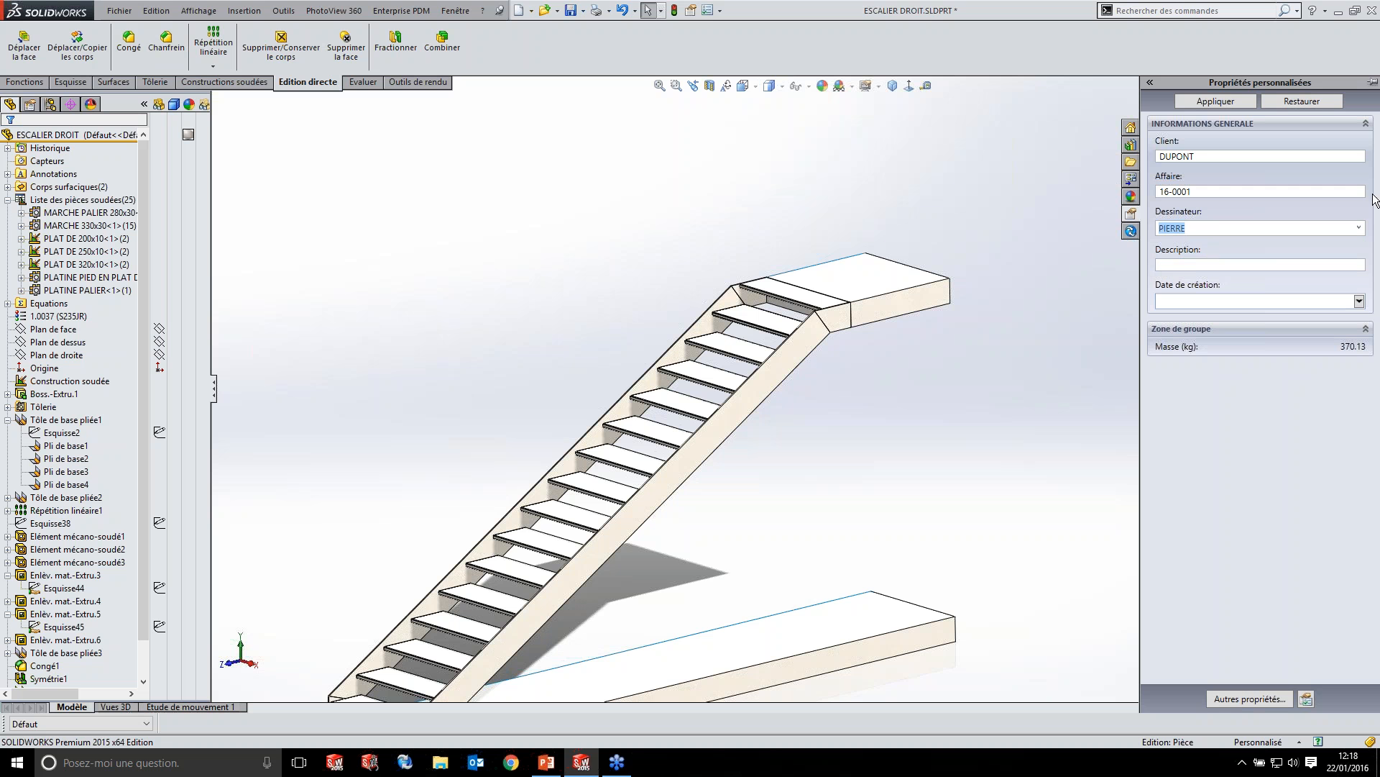
key("BackSpace")
type("JPA")
left_click(1185, 263)
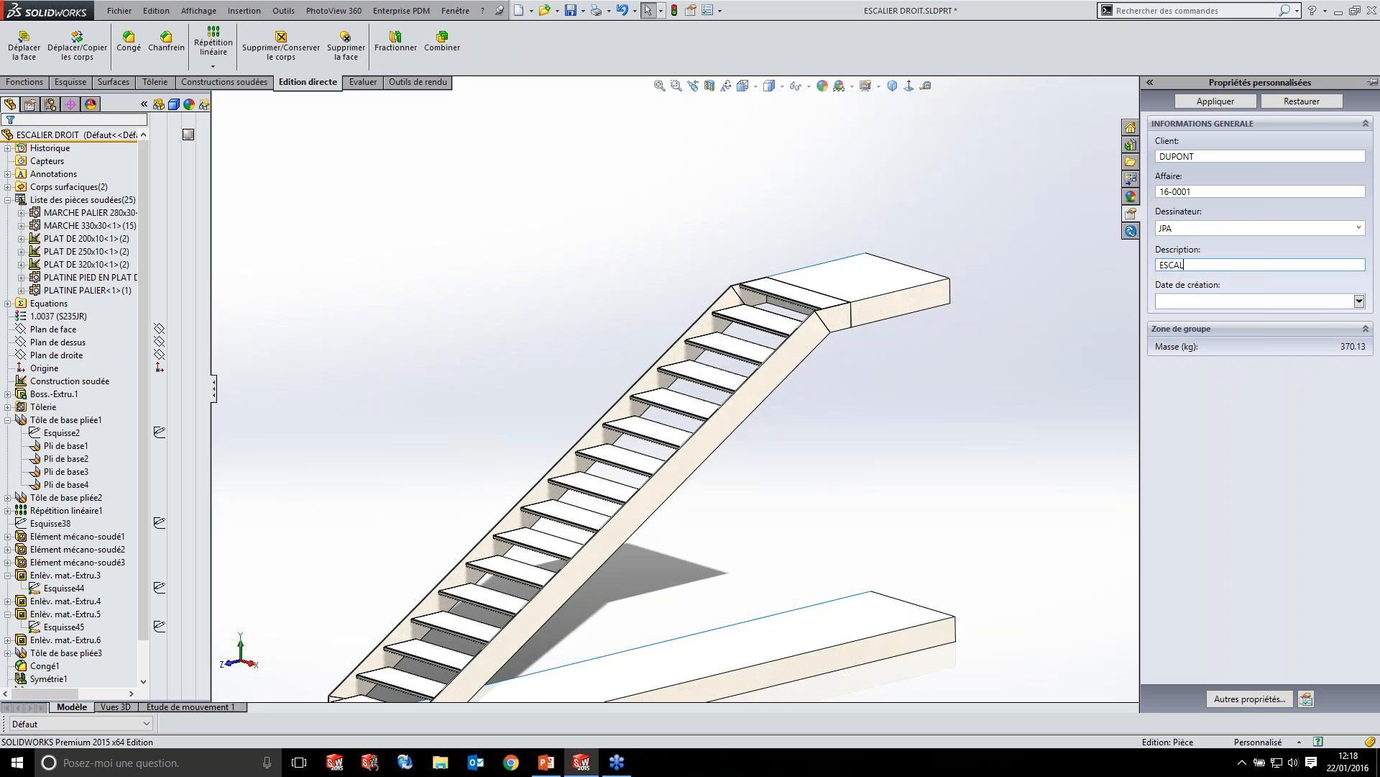
type("ESCALIER DROIT DOMICILE")
- Set the Date de création property to 22/01/2016 and apply the custom properties to the part
left_click(1247, 301)
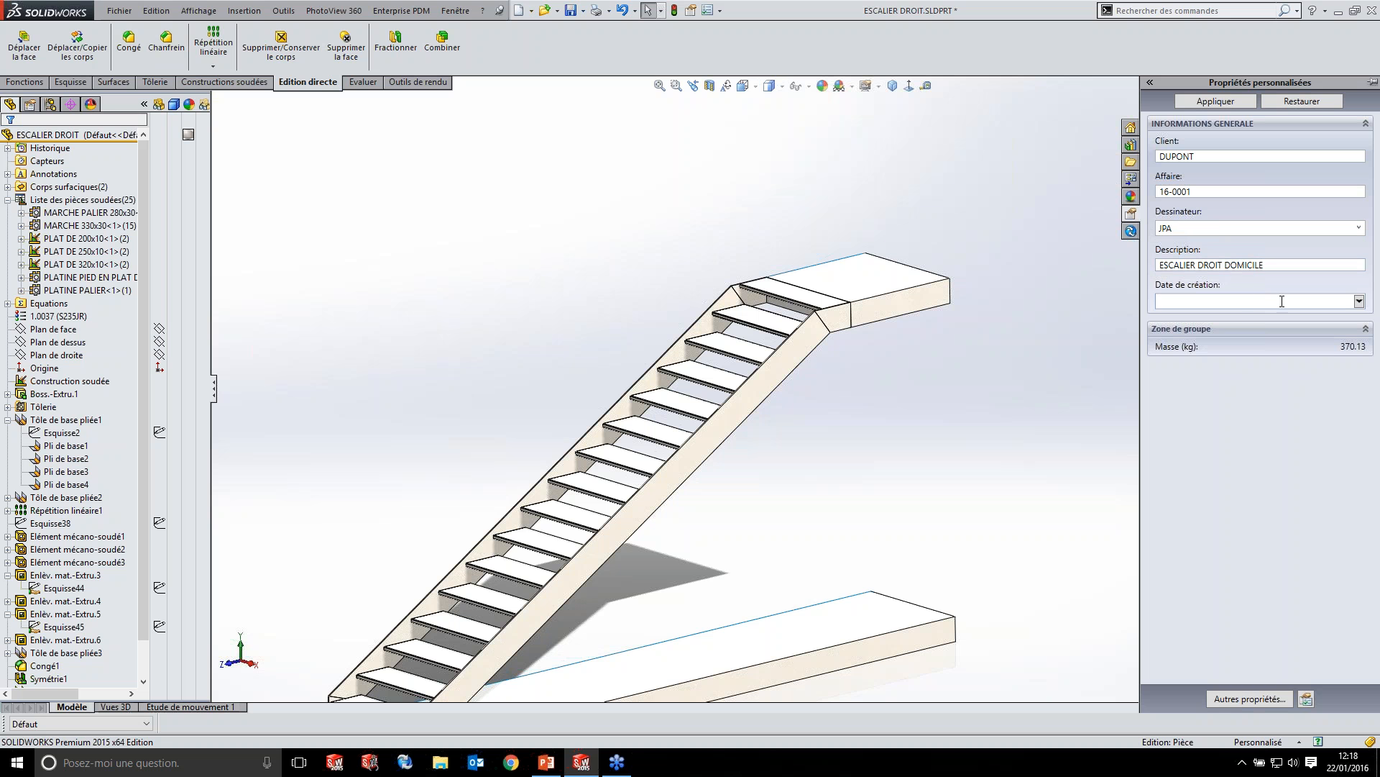
left_click(1372, 351)
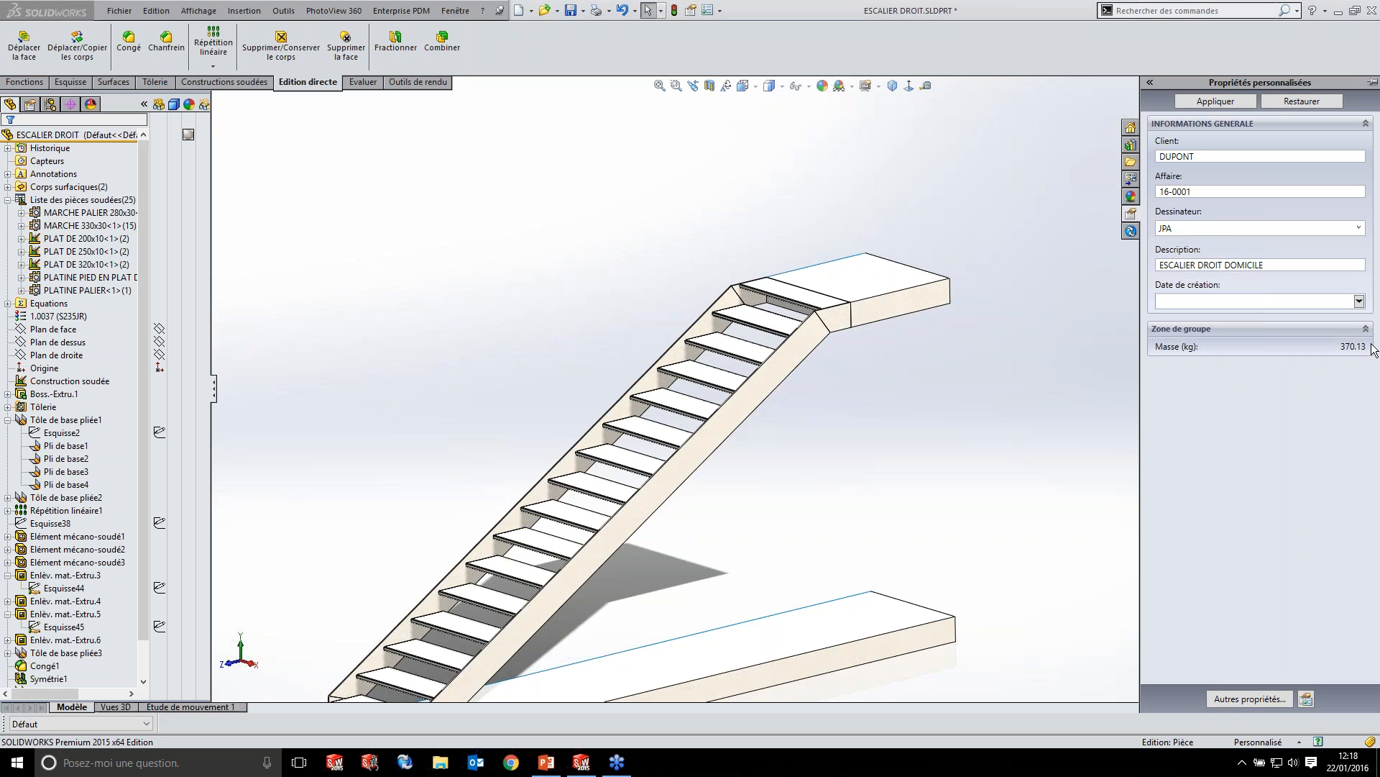
left_click(1358, 302)
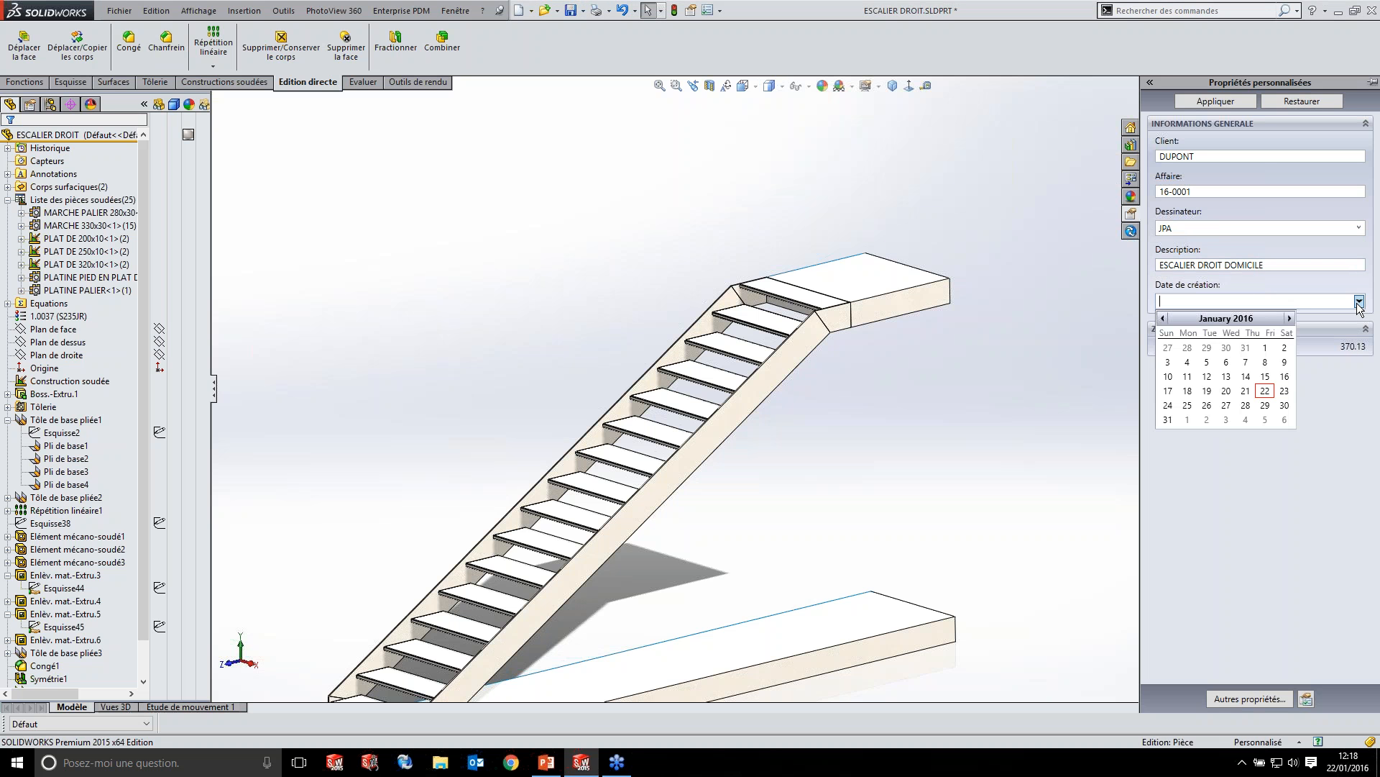
left_click(1265, 392)
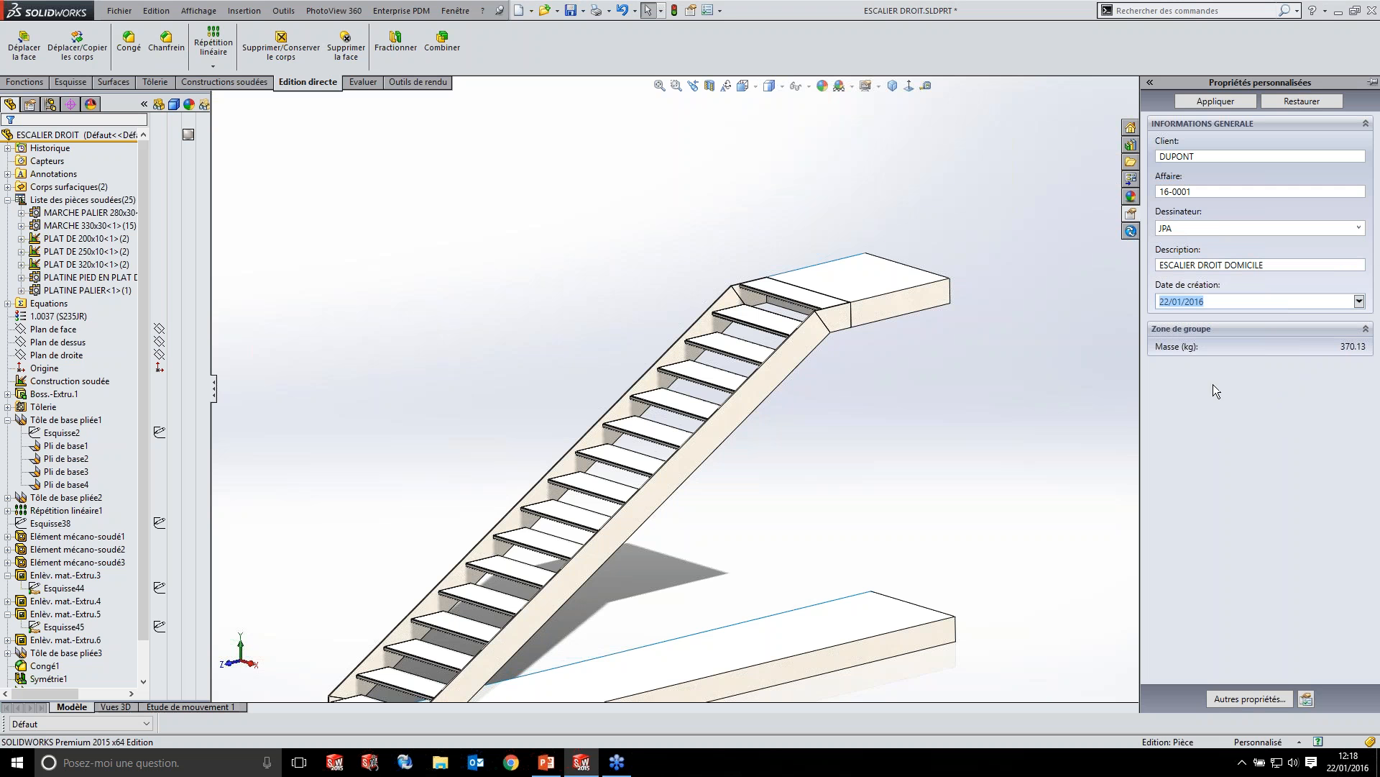
left_click(1215, 102)
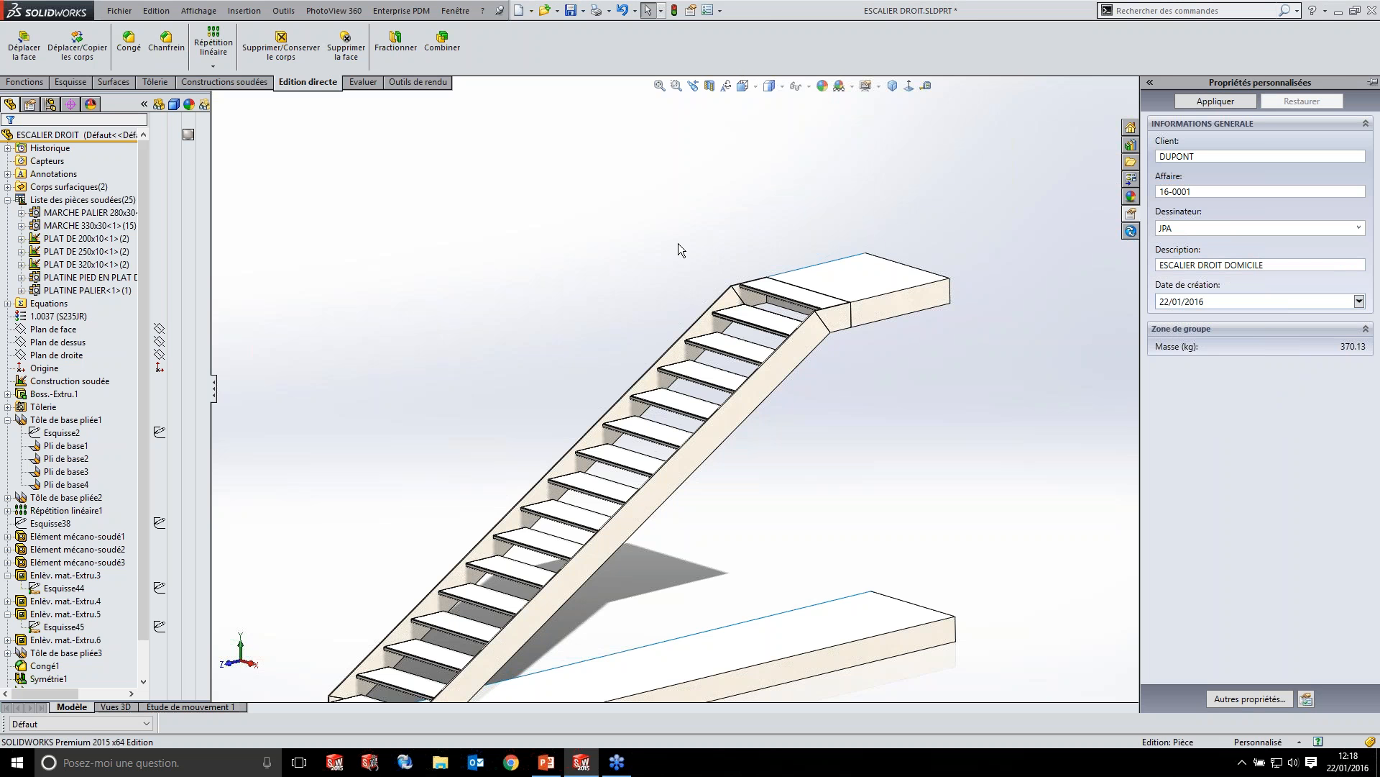
left_click(681, 223)
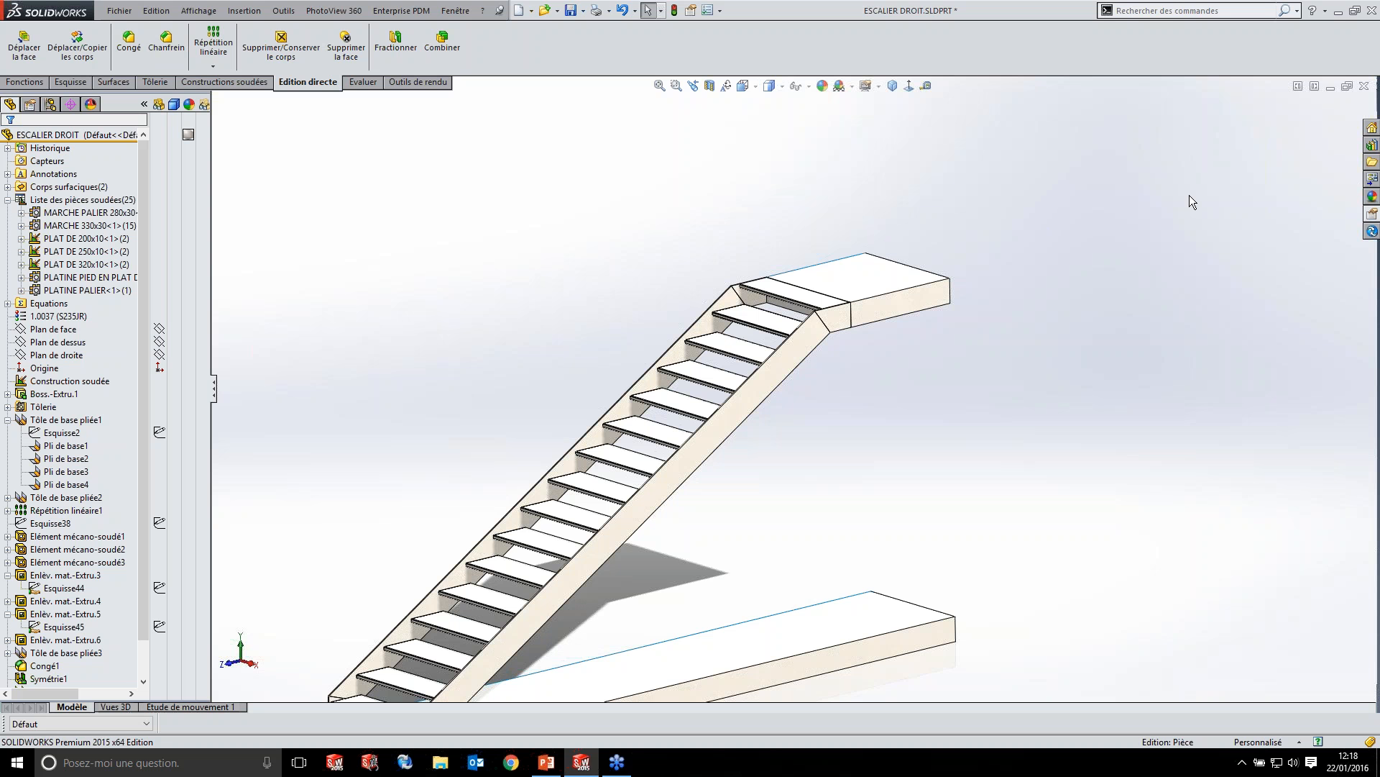
- Create a drawing from the part with an empty template and the A3-PAYSAGE-AS3D sheet format
left_click(133, 16)
left_click(151, 81)
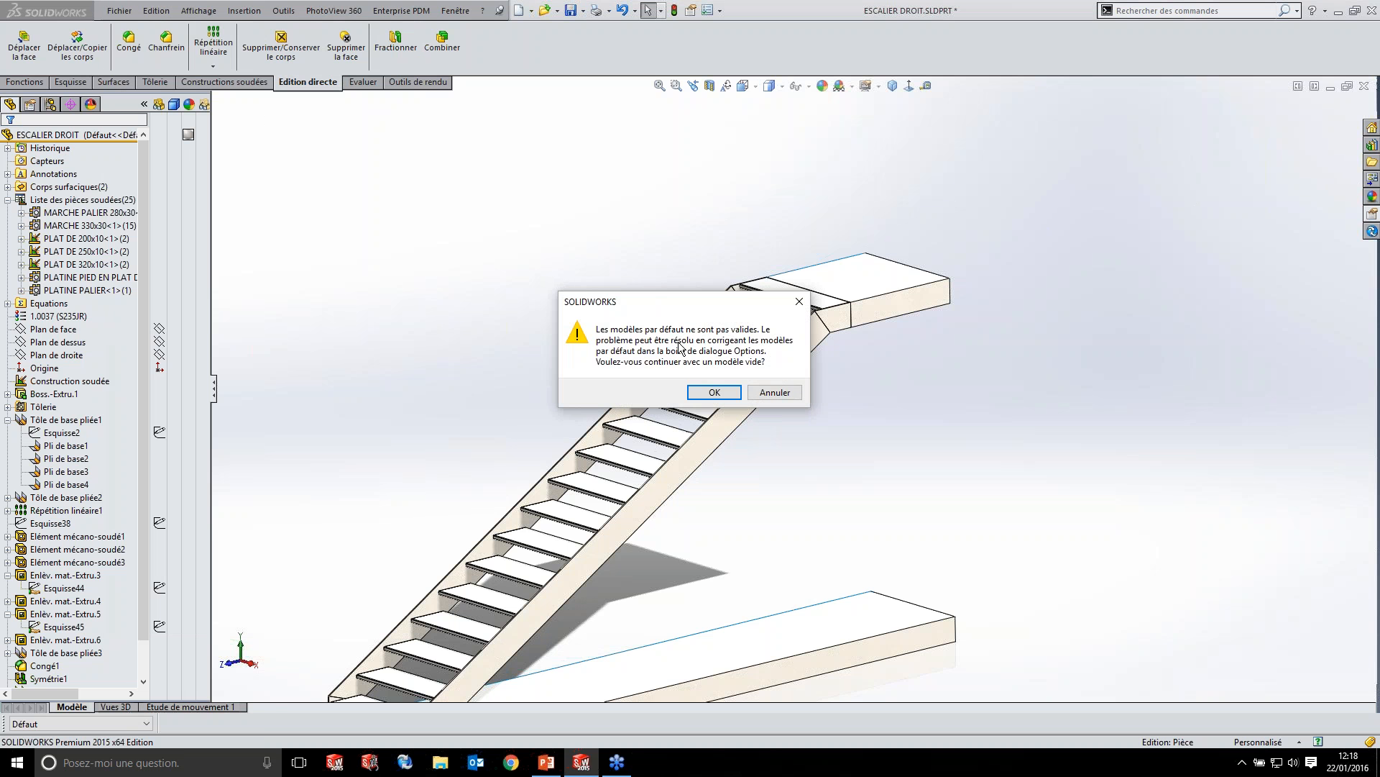
left_click(715, 392)
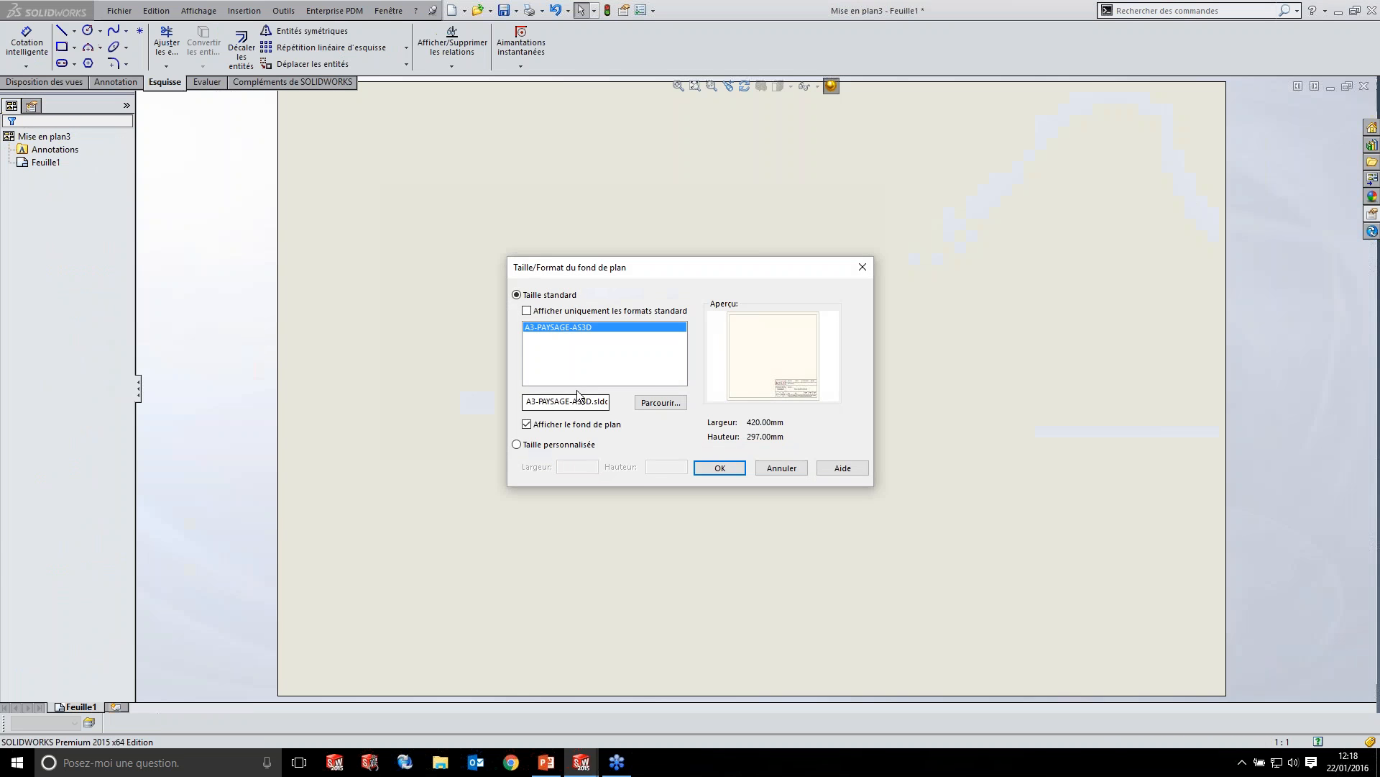
left_click(719, 469)
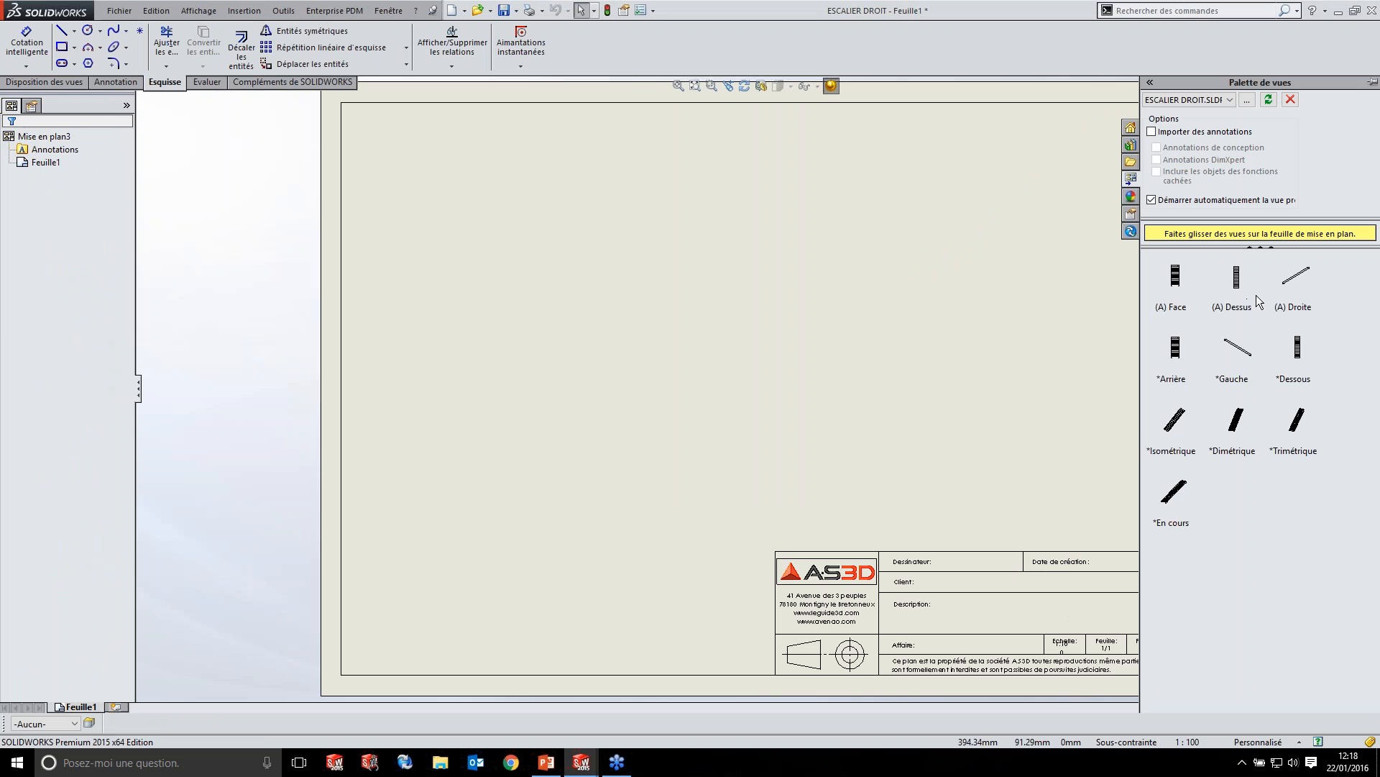
- Place the staircase's front view (Face) on the sheet with a projected side view beside it
left_click_drag(1181, 283, 532, 291)
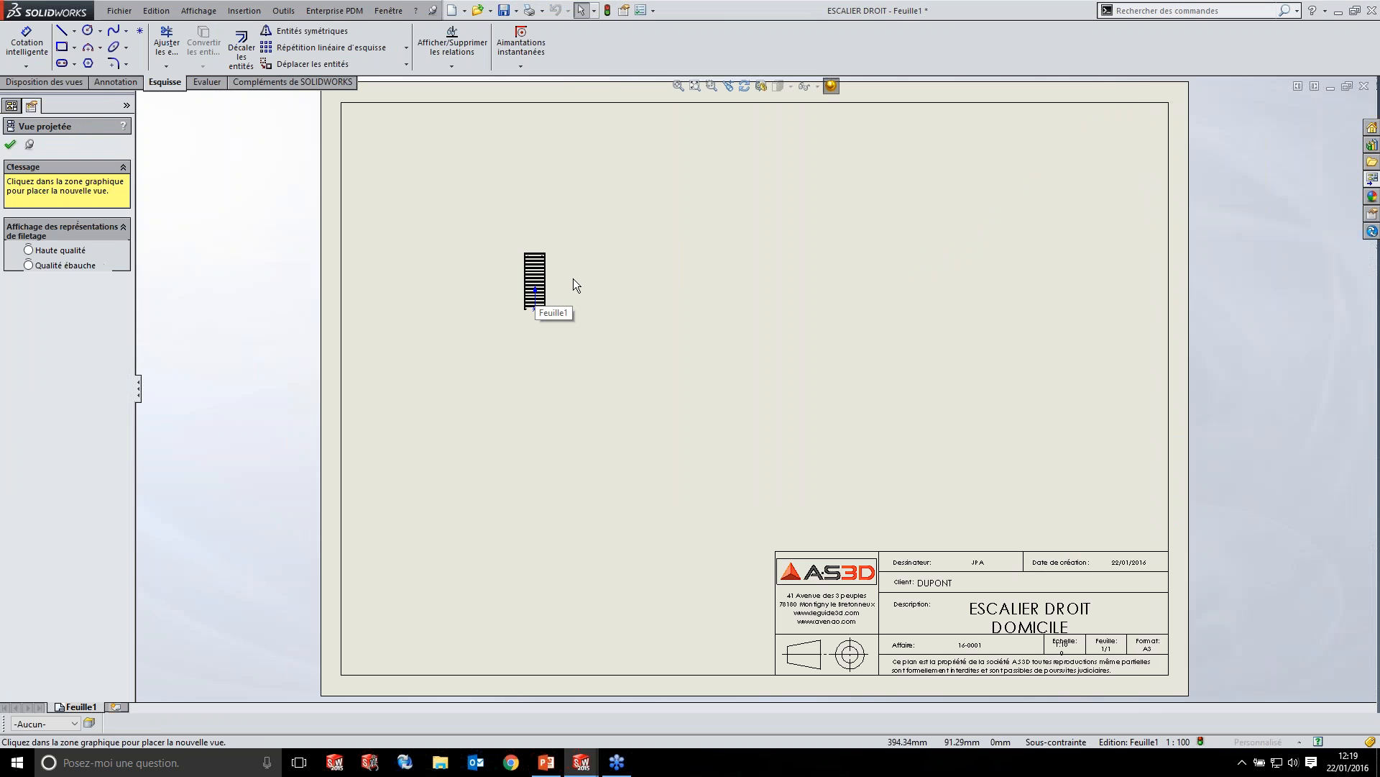
left_click(669, 290)
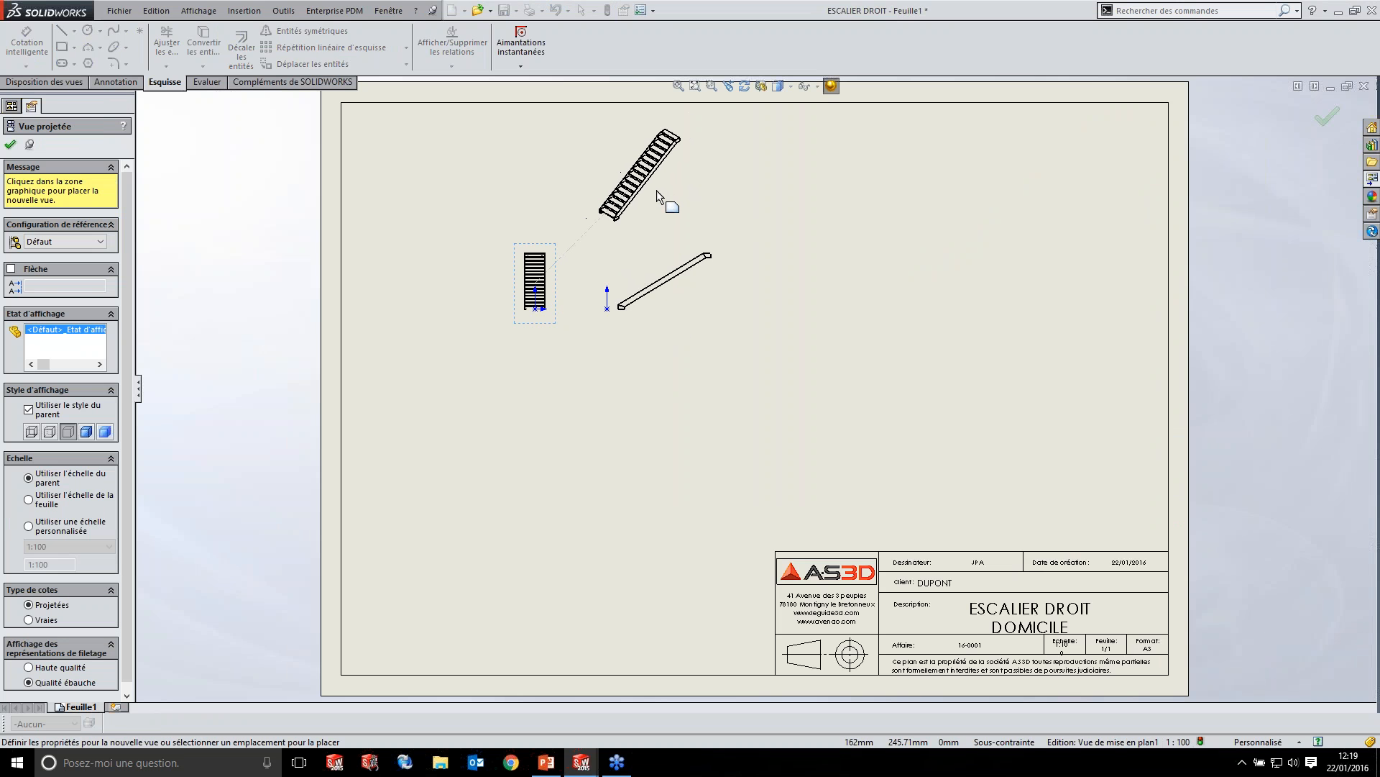
key("Escape")
- Project a top view from the side view and place it directly below
left_click(47, 82)
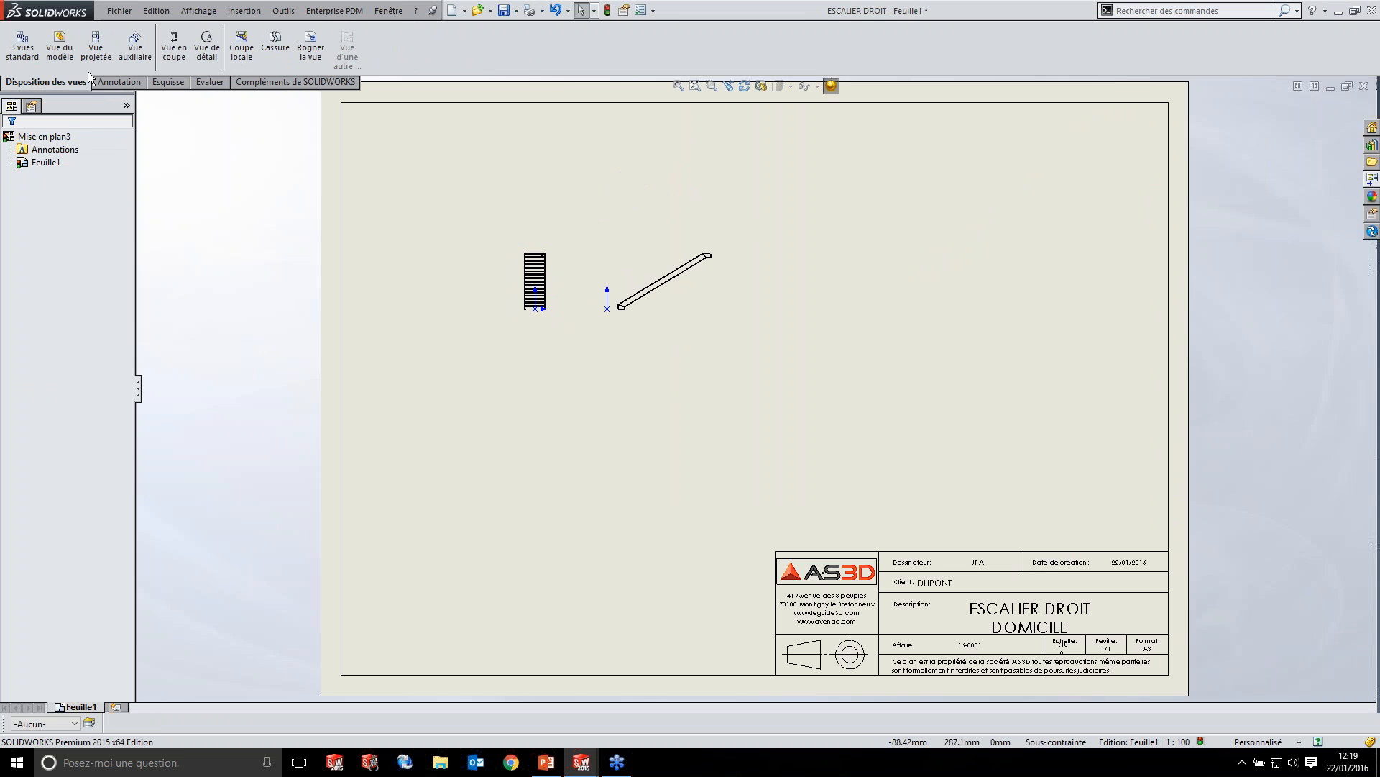
left_click(96, 45)
left_click(701, 306)
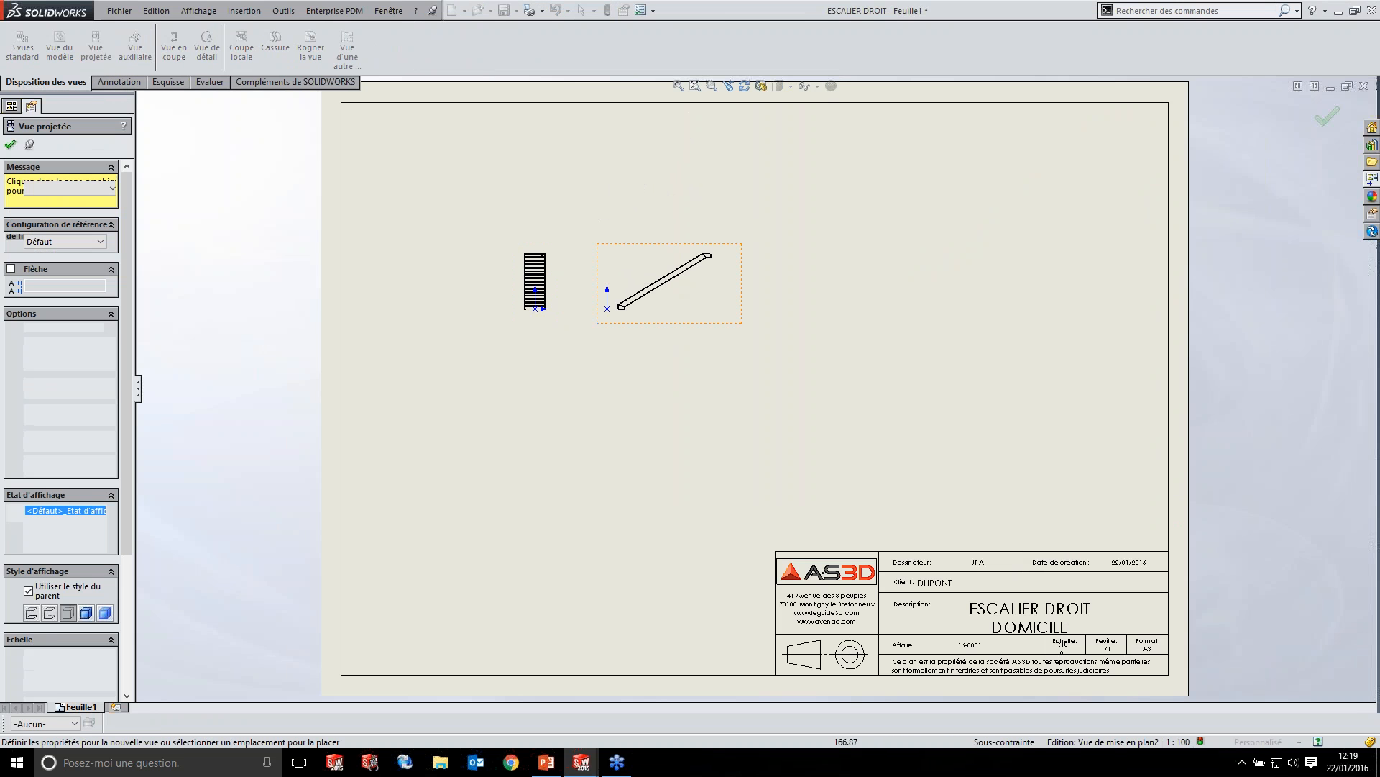
left_click(669, 412)
key("Escape")
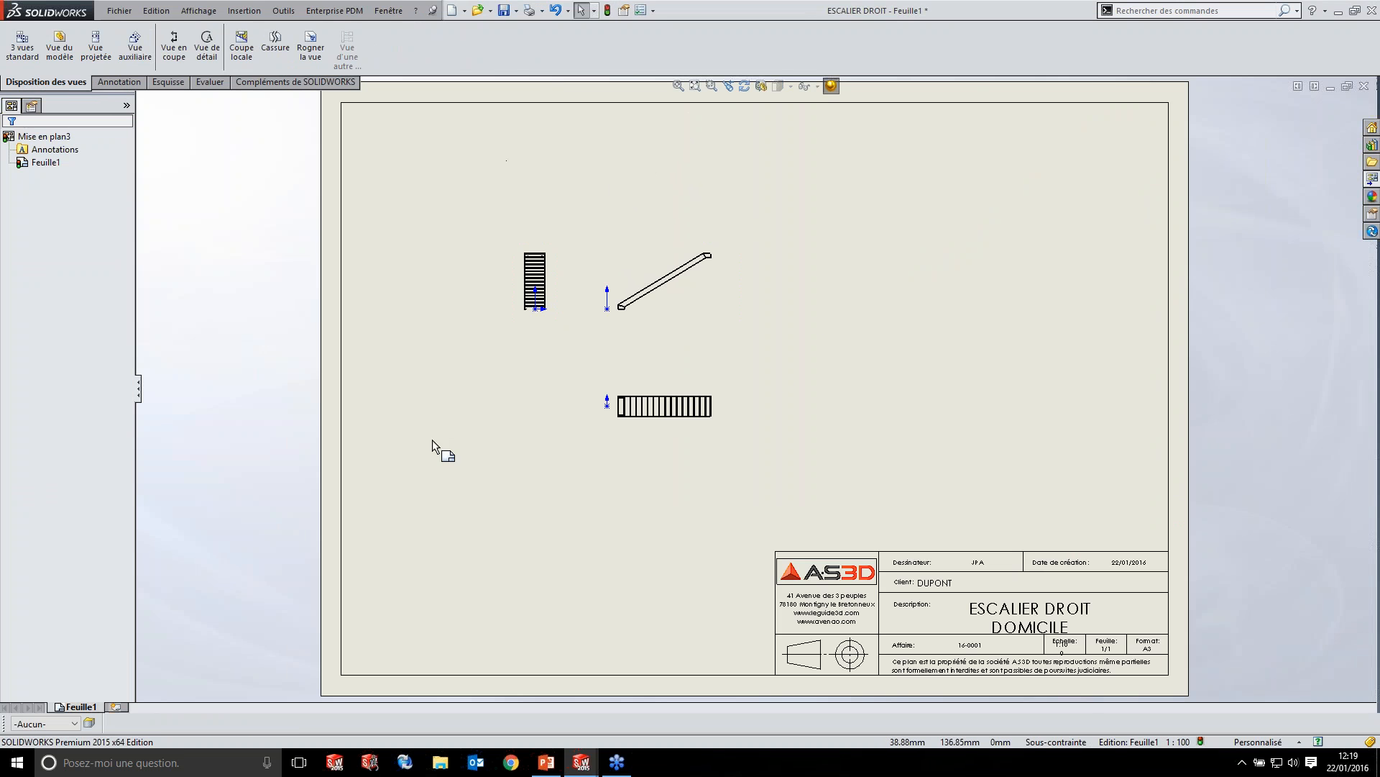
- Set the sheet scale to 1:50
right_click(871, 384)
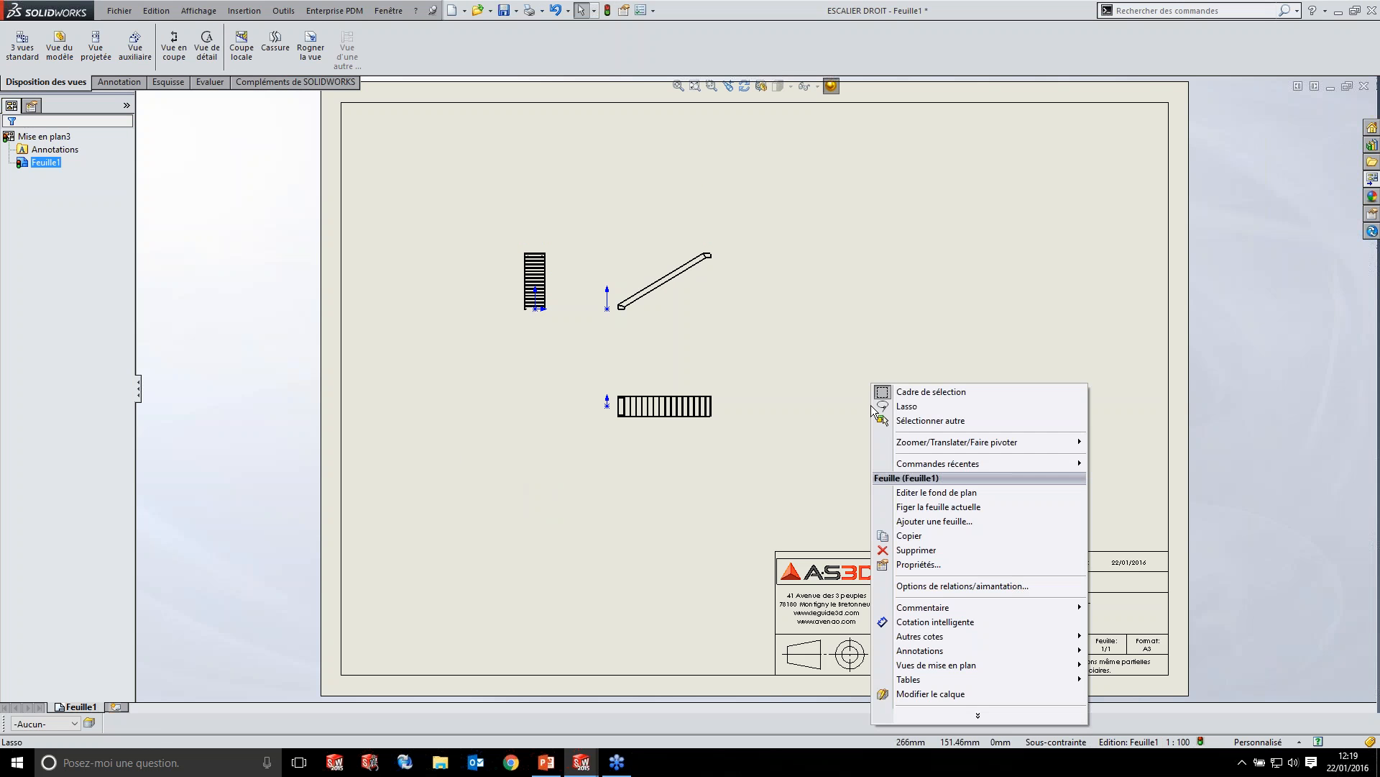
left_click(907, 563)
left_click_drag(391, 260, 339, 260)
type("50")
key("Return")
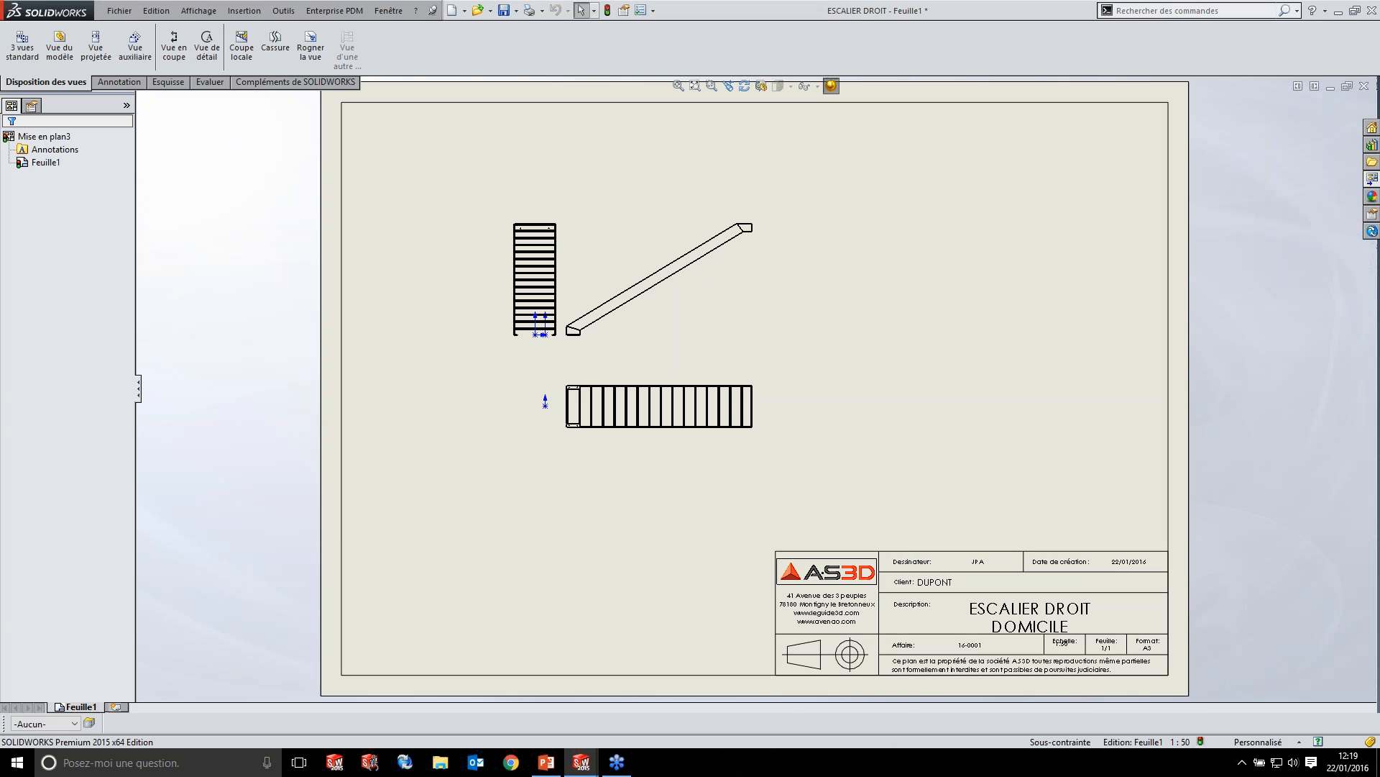
- Set the sheet scale to 1:20
left_click(744, 339)
right_click(744, 339)
right_click(986, 374)
left_click(1034, 555)
double_click(384, 259)
type("20")
key("Return")
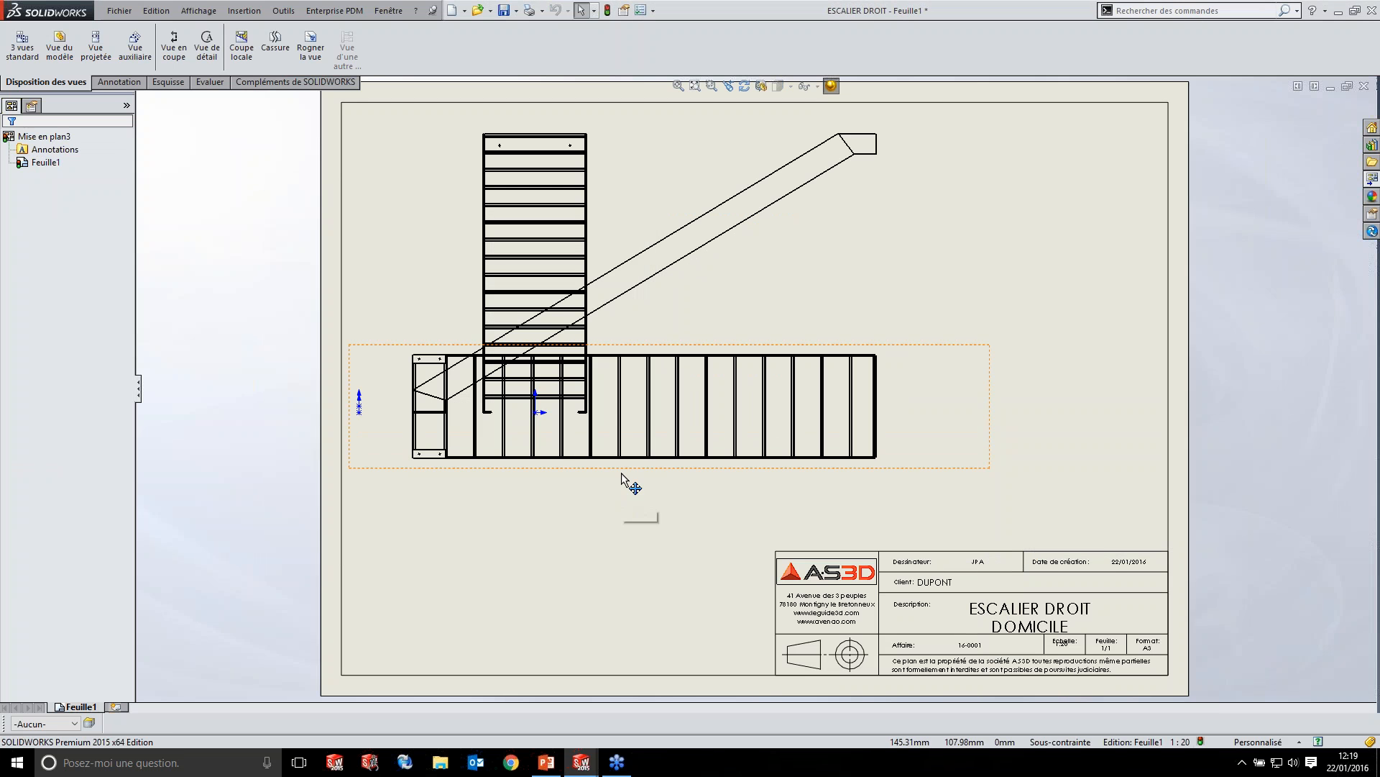
- Spread out the three views: front view at the sheet's left edge, side view at the right, top view between the side view and title block
left_click_drag(619, 481, 640, 573)
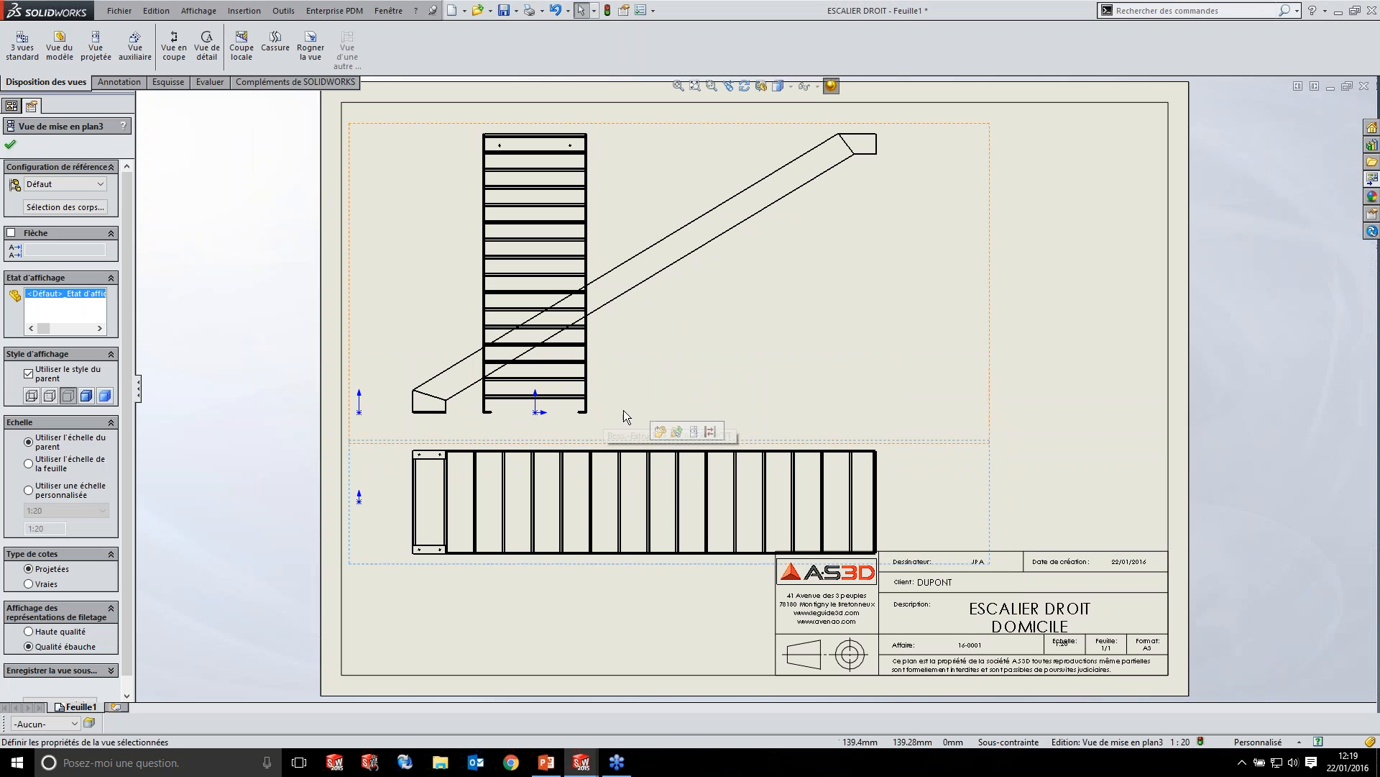
left_click_drag(995, 422, 1219, 418)
left_click_drag(483, 440, 395, 425)
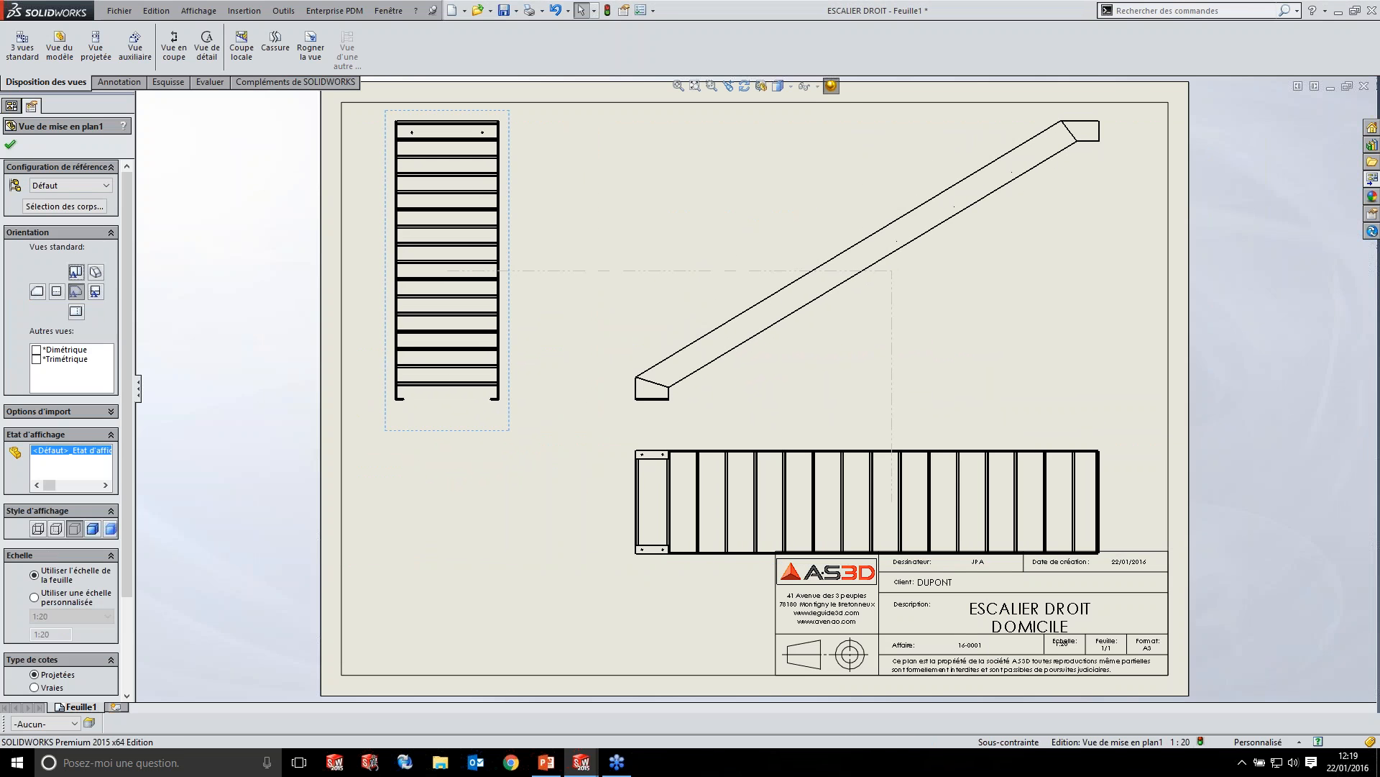
left_click(575, 532)
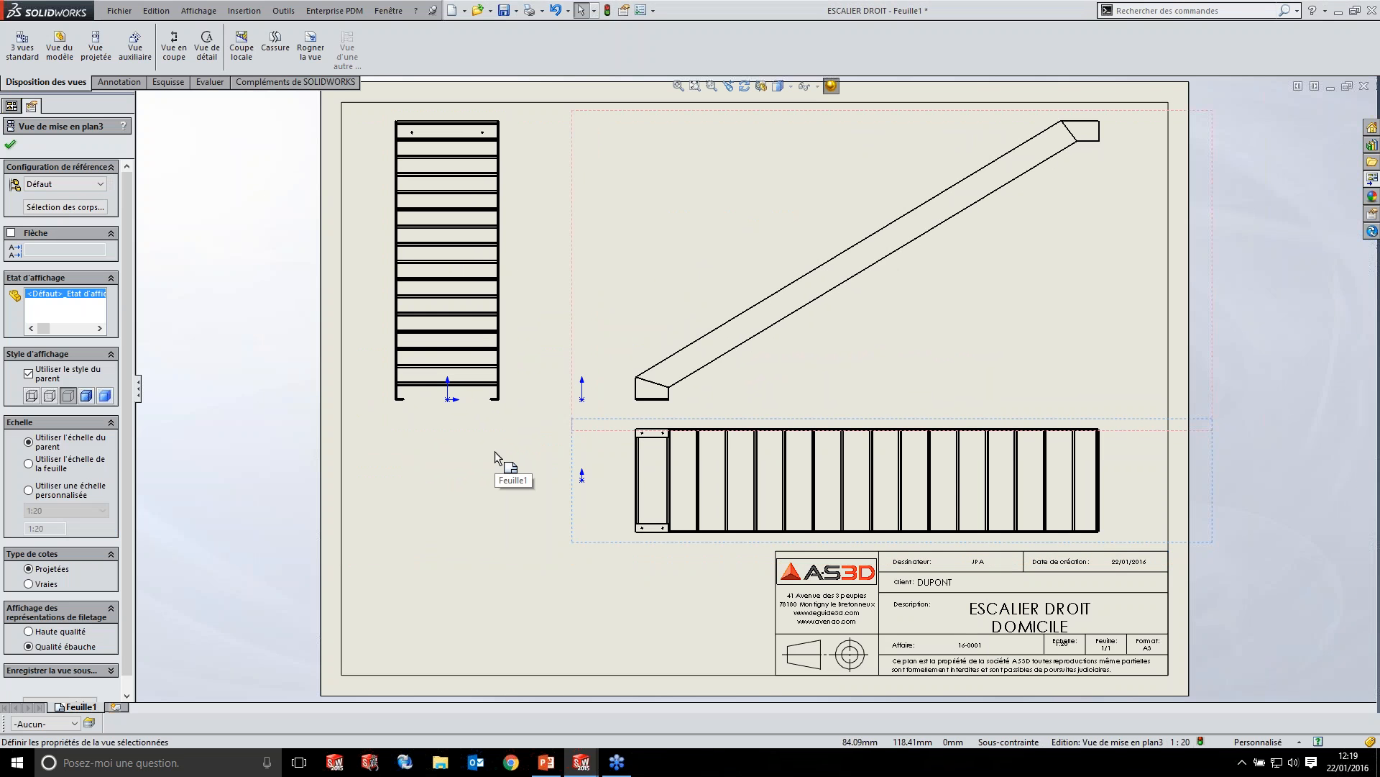
left_click(443, 611)
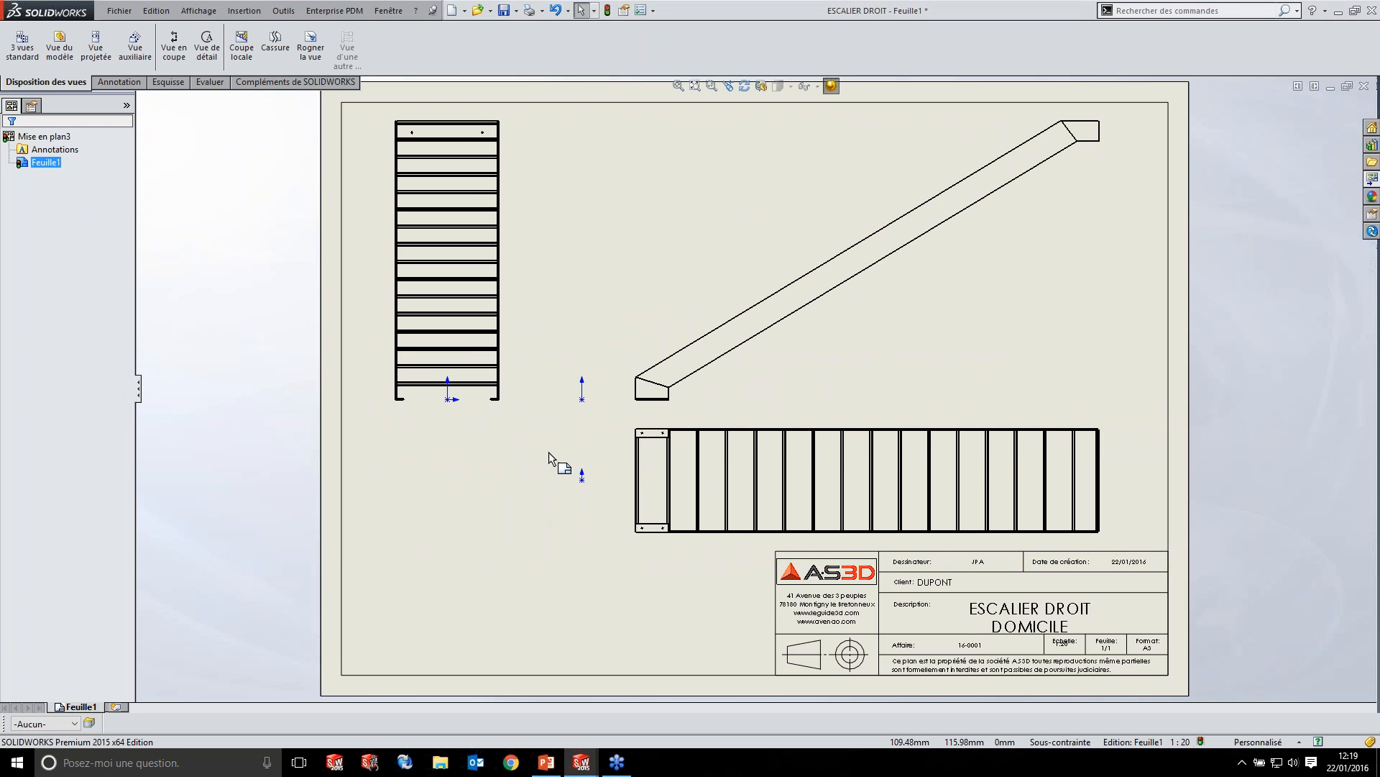
- Insert a weldment cut list table for the front view with the "cut list" template, placed beside the title block
left_click(118, 82)
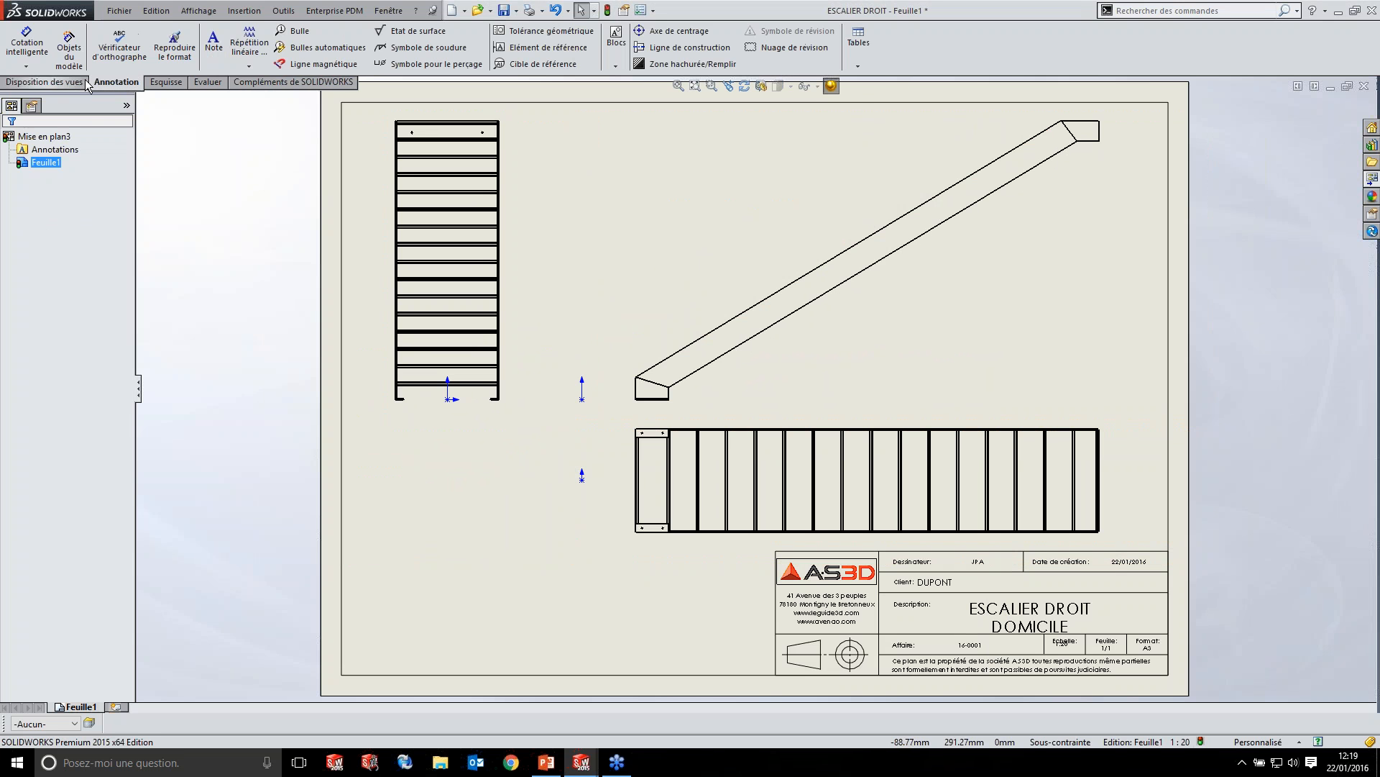
left_click(859, 58)
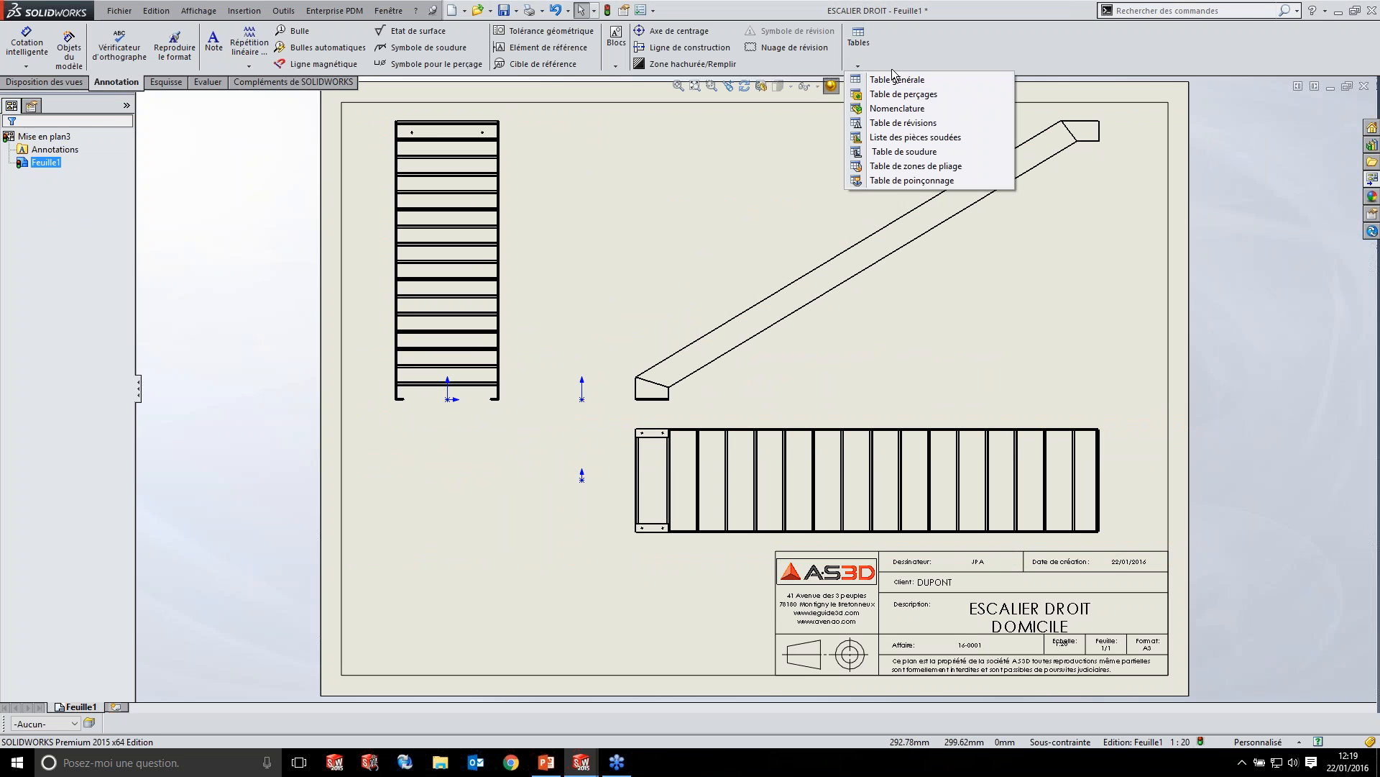
left_click(913, 137)
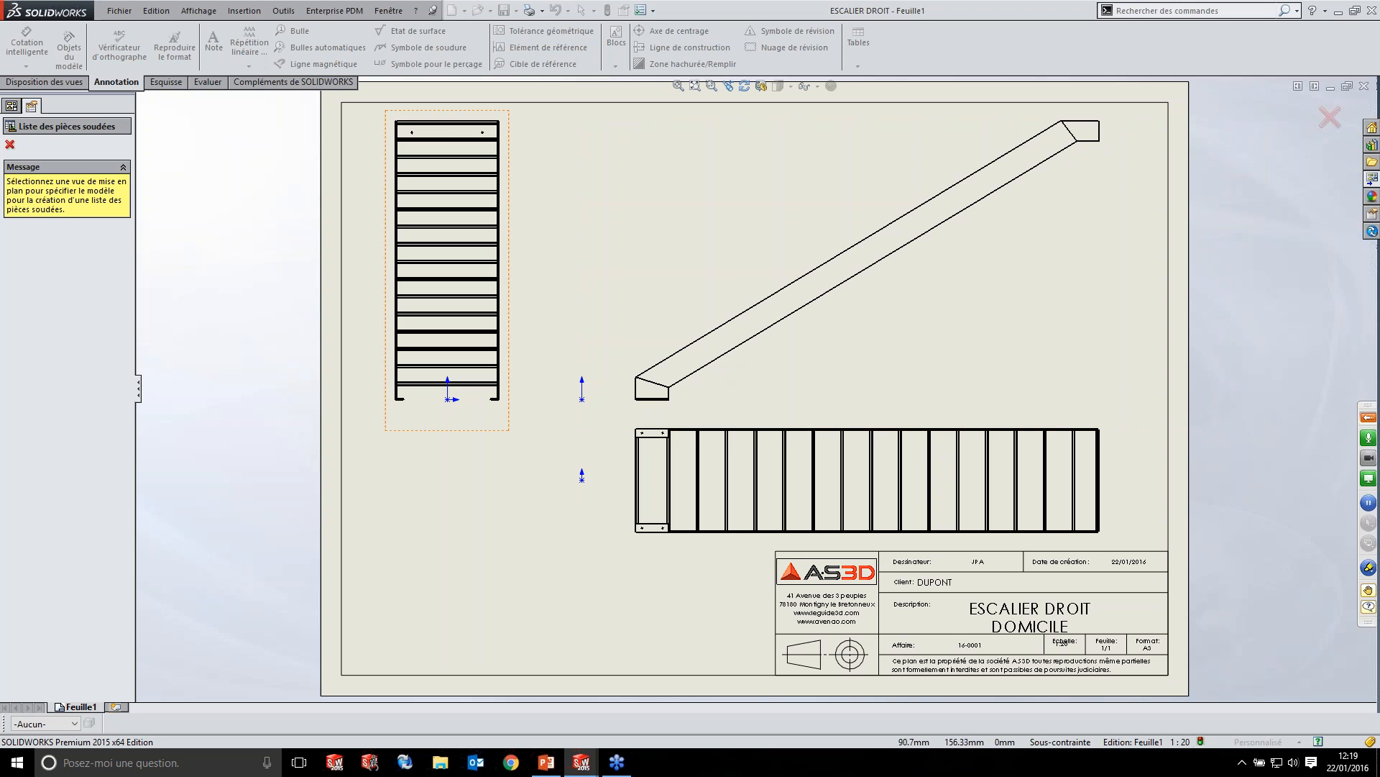
left_click(448, 269)
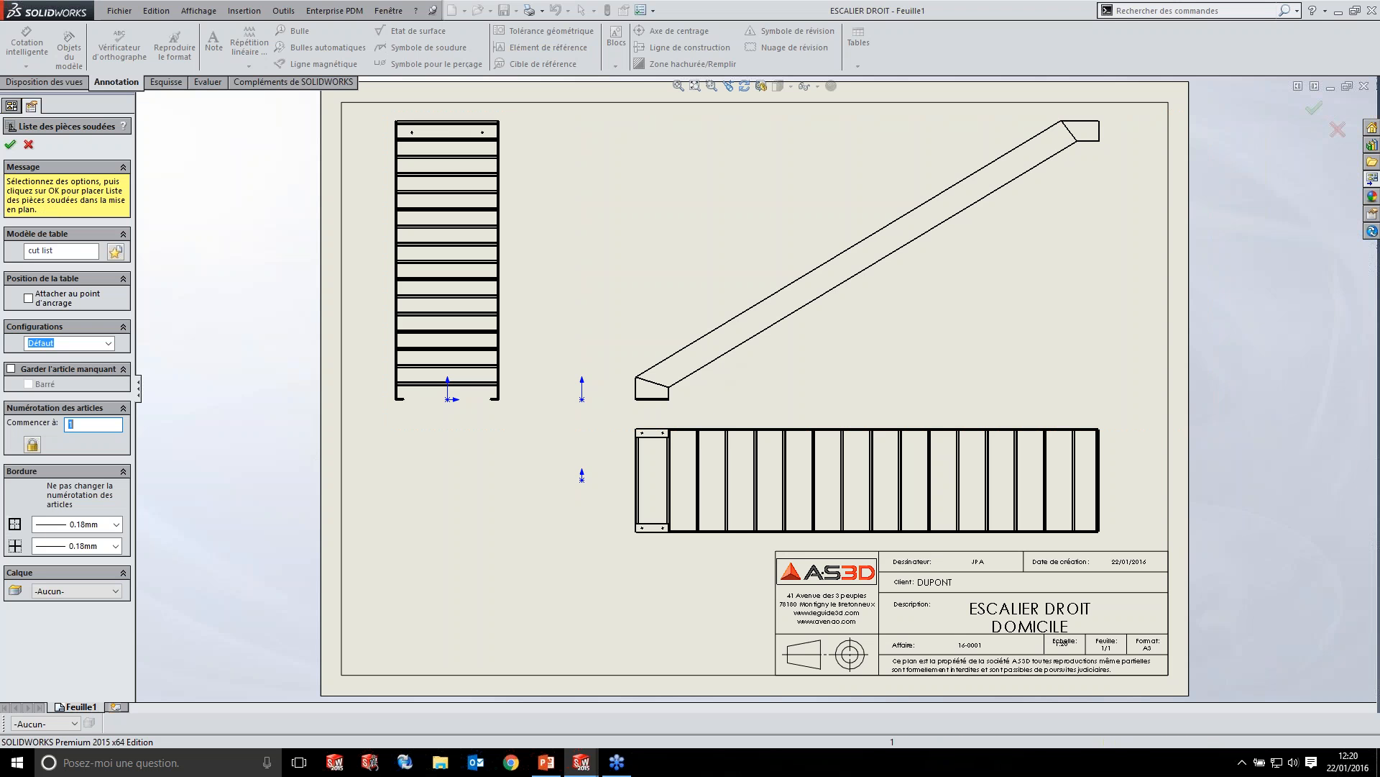
left_click(10, 145)
left_click(363, 544)
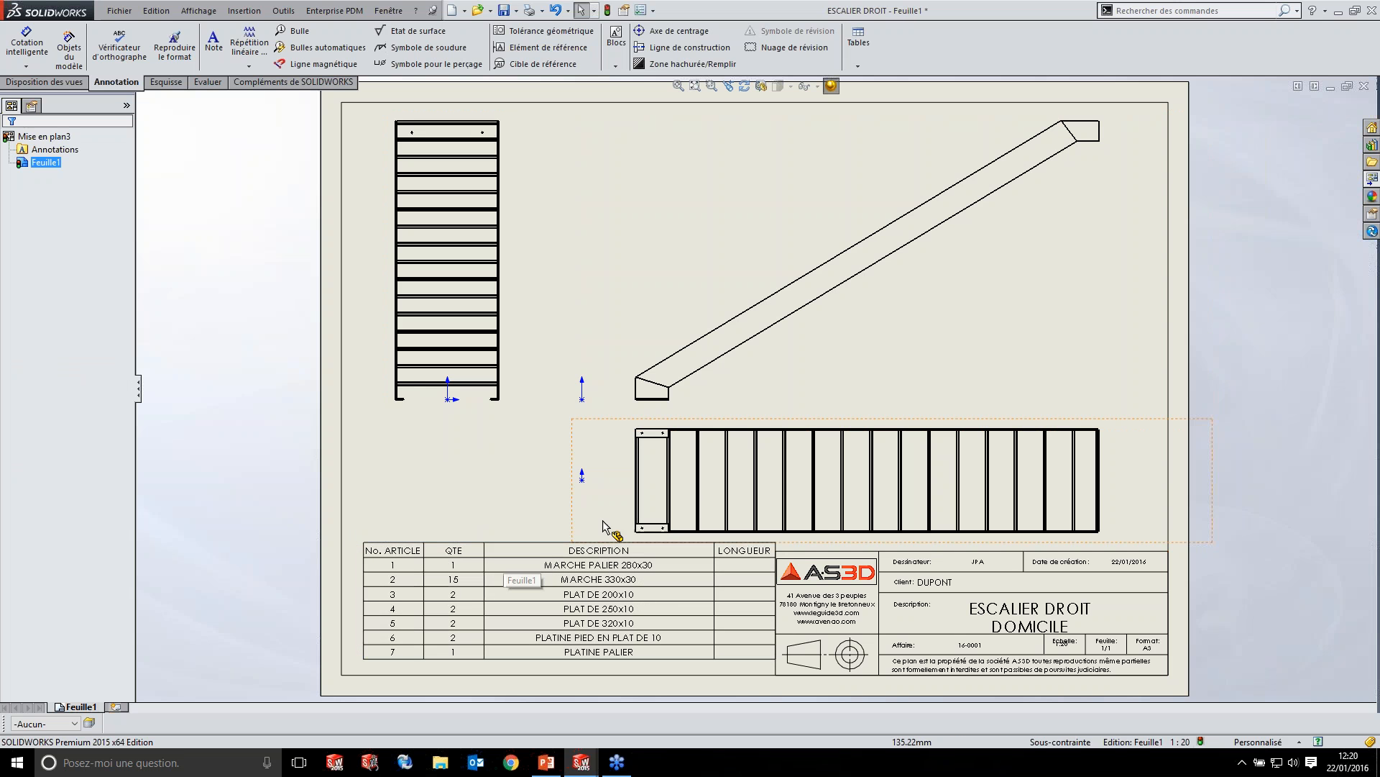
- Change the cut list table's LONGUEUR column to show the cut list item property Matériau
left_click(614, 578)
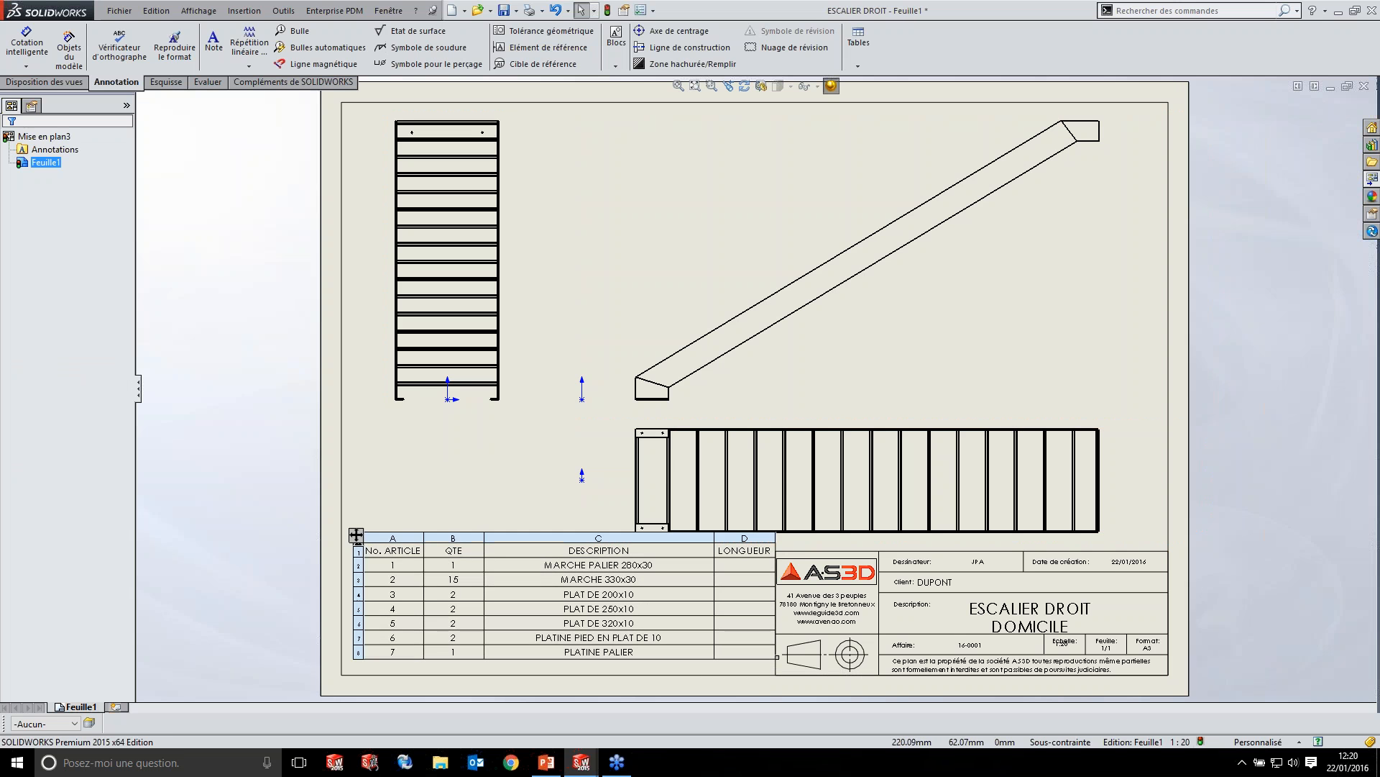
key("Escape")
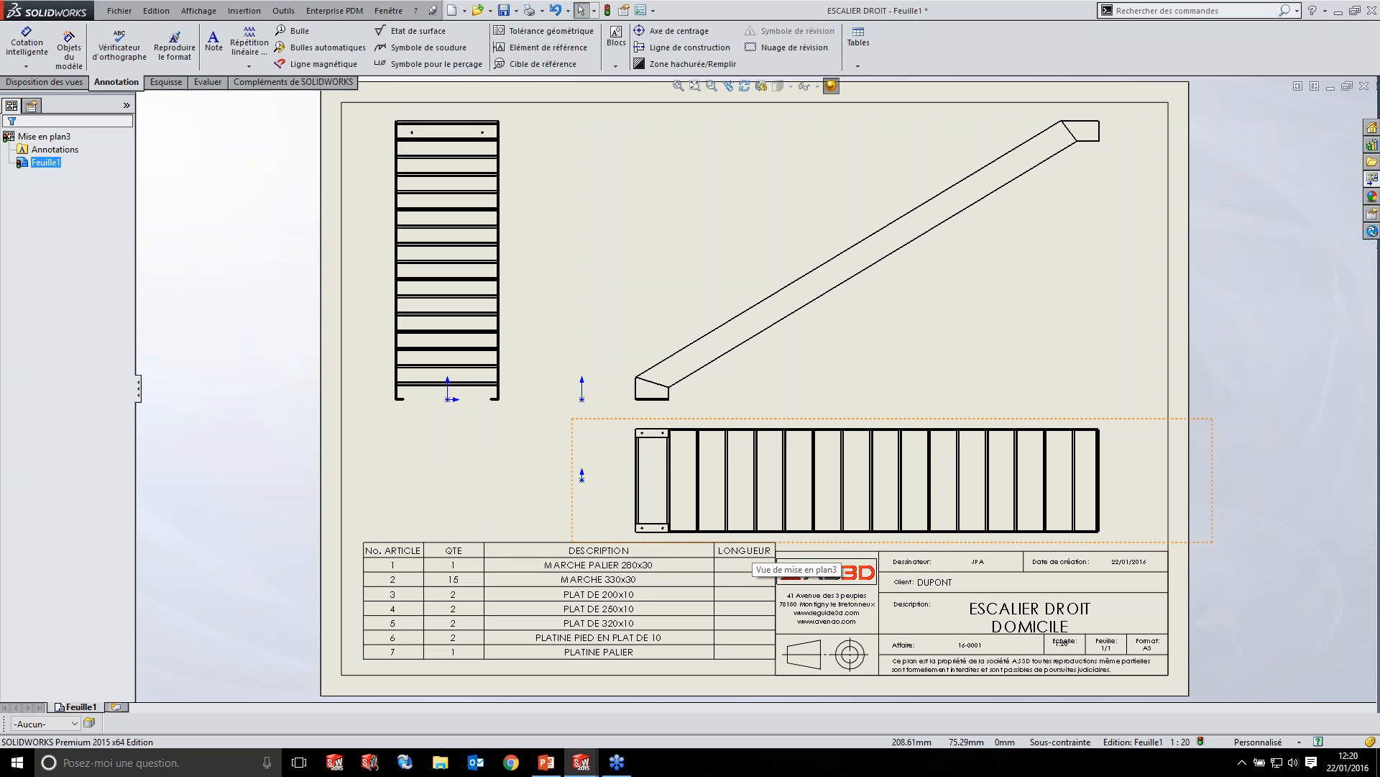
left_click(752, 544)
right_click(752, 544)
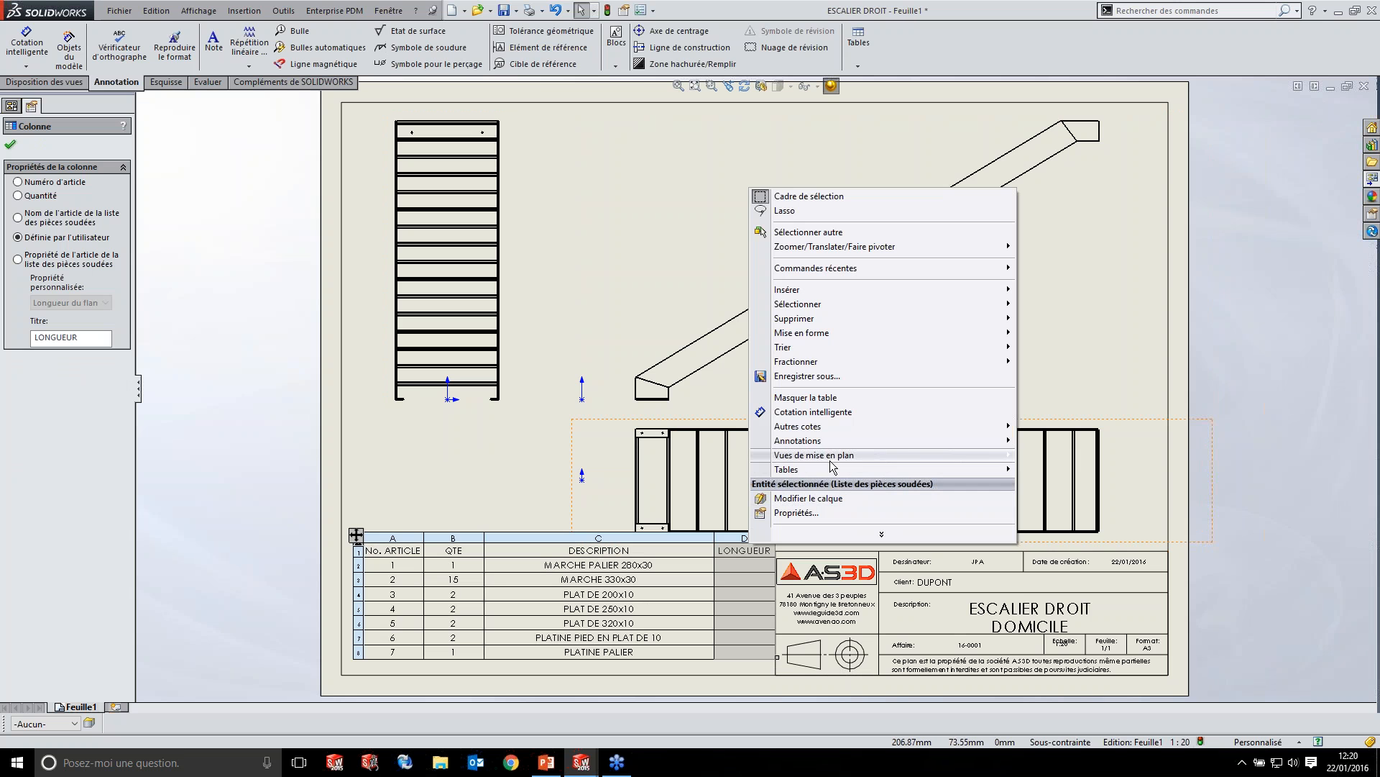
mouse_move(832, 459)
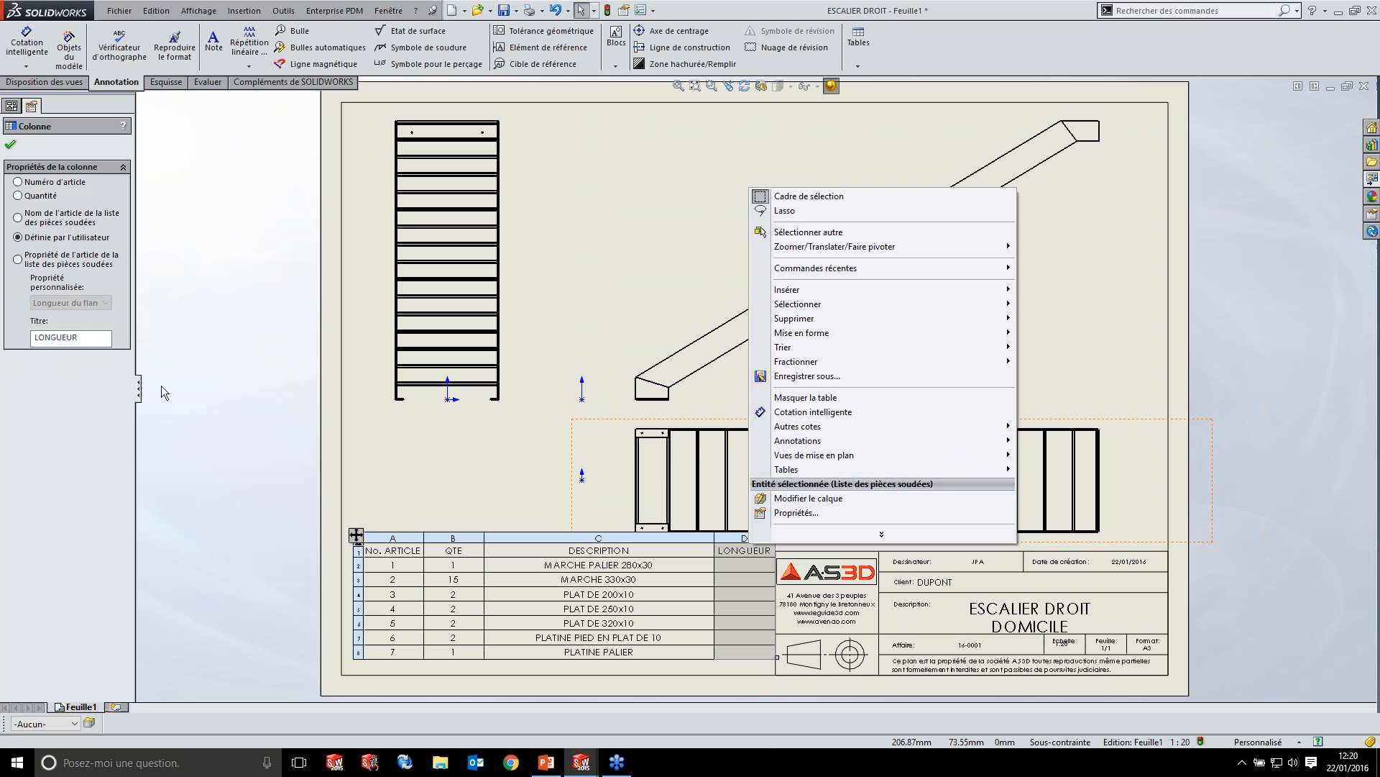
left_click(36, 267)
left_click(105, 302)
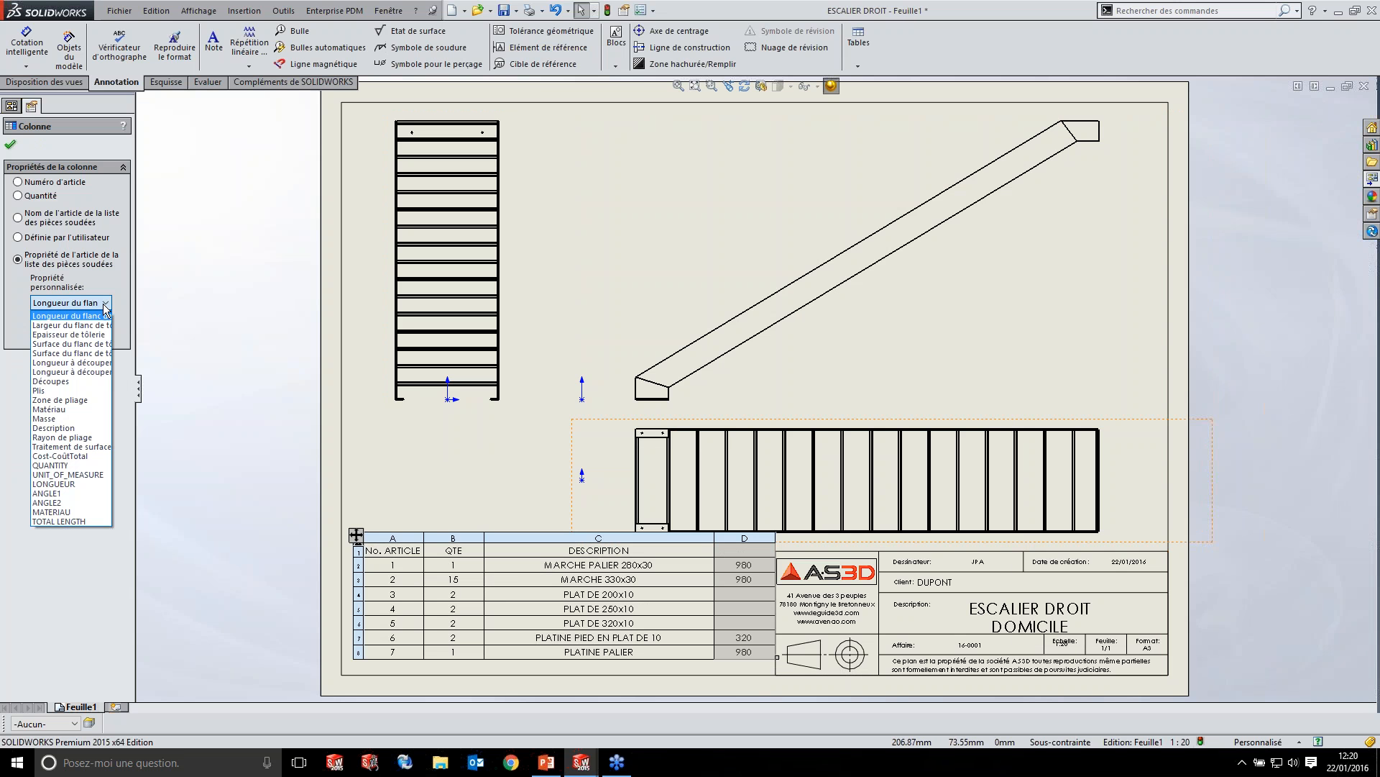
left_click(64, 409)
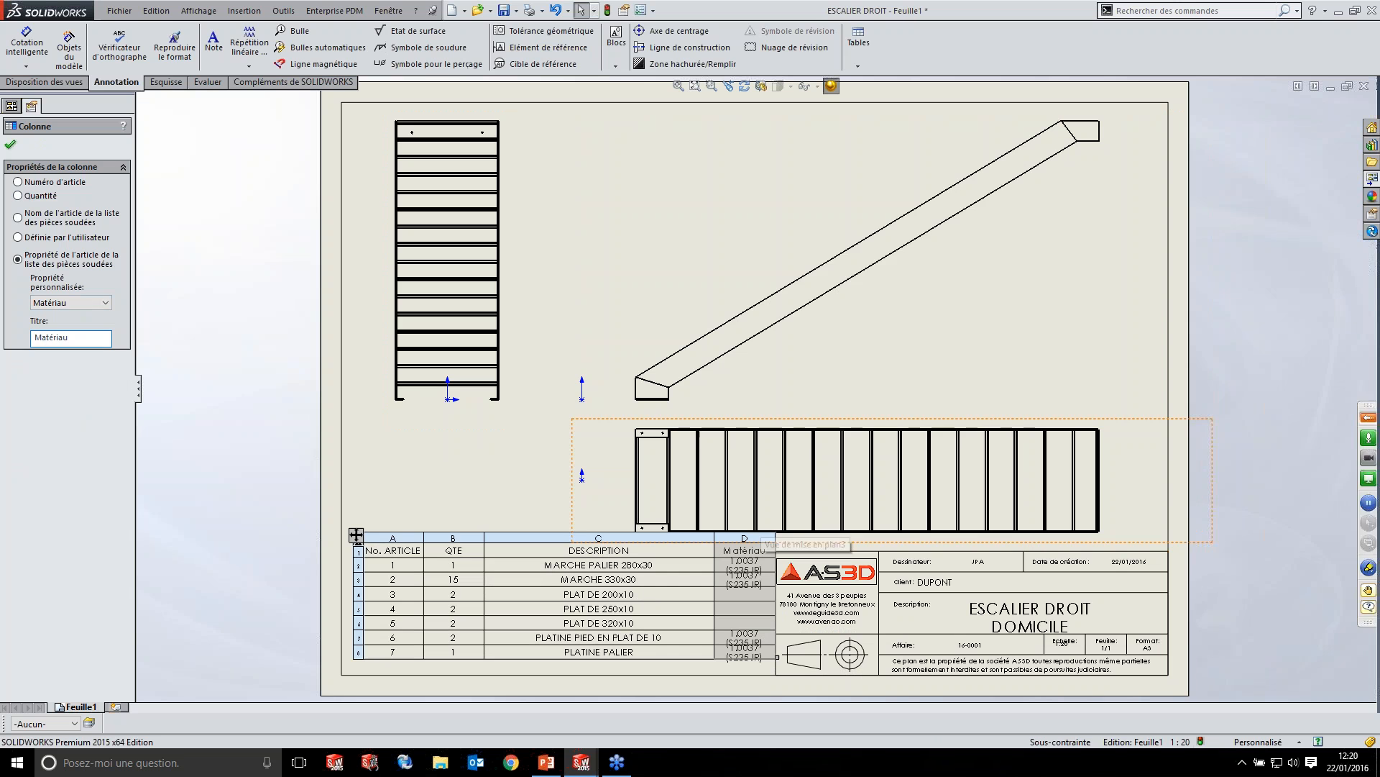
- Insert a column right of Matériau in the cut list table, showing the cut list item property Masse
right_click(762, 182)
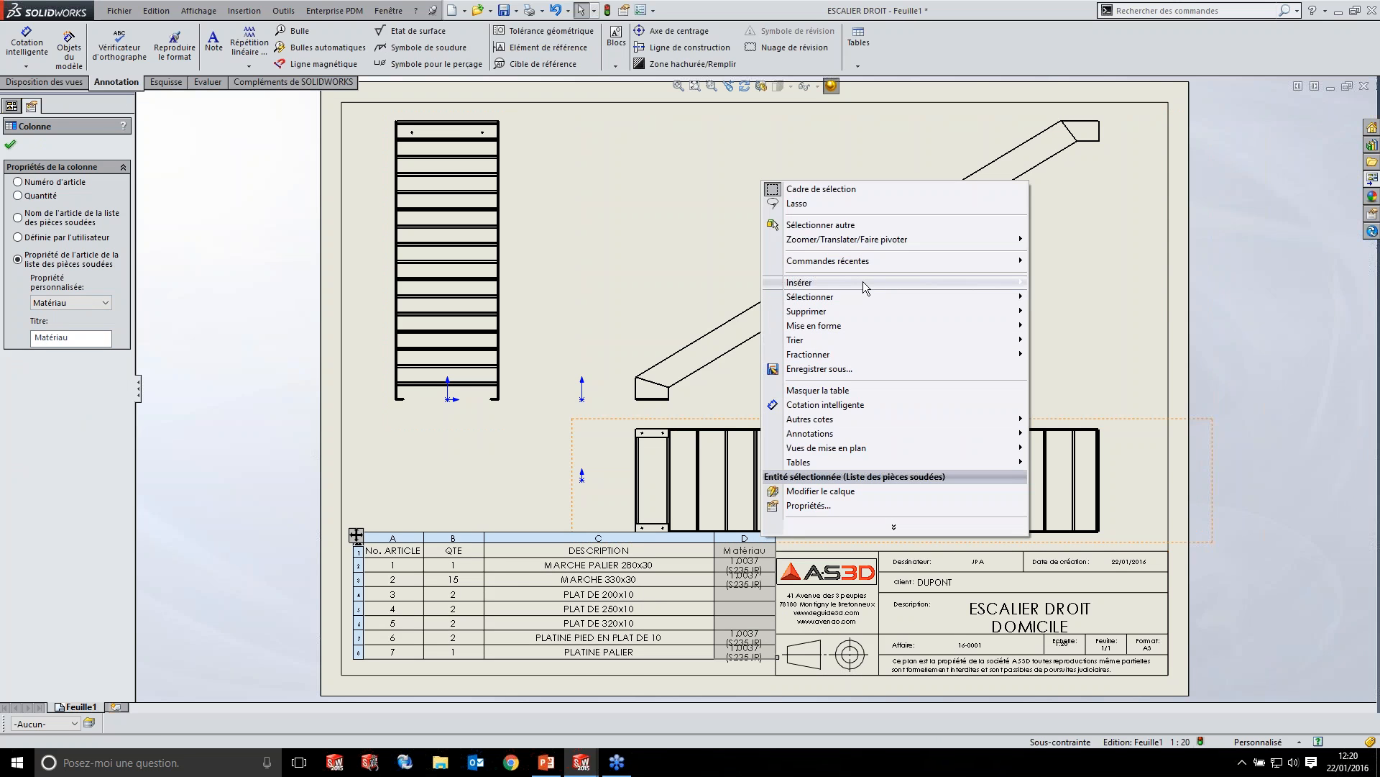
mouse_move(855, 287)
left_click(1057, 284)
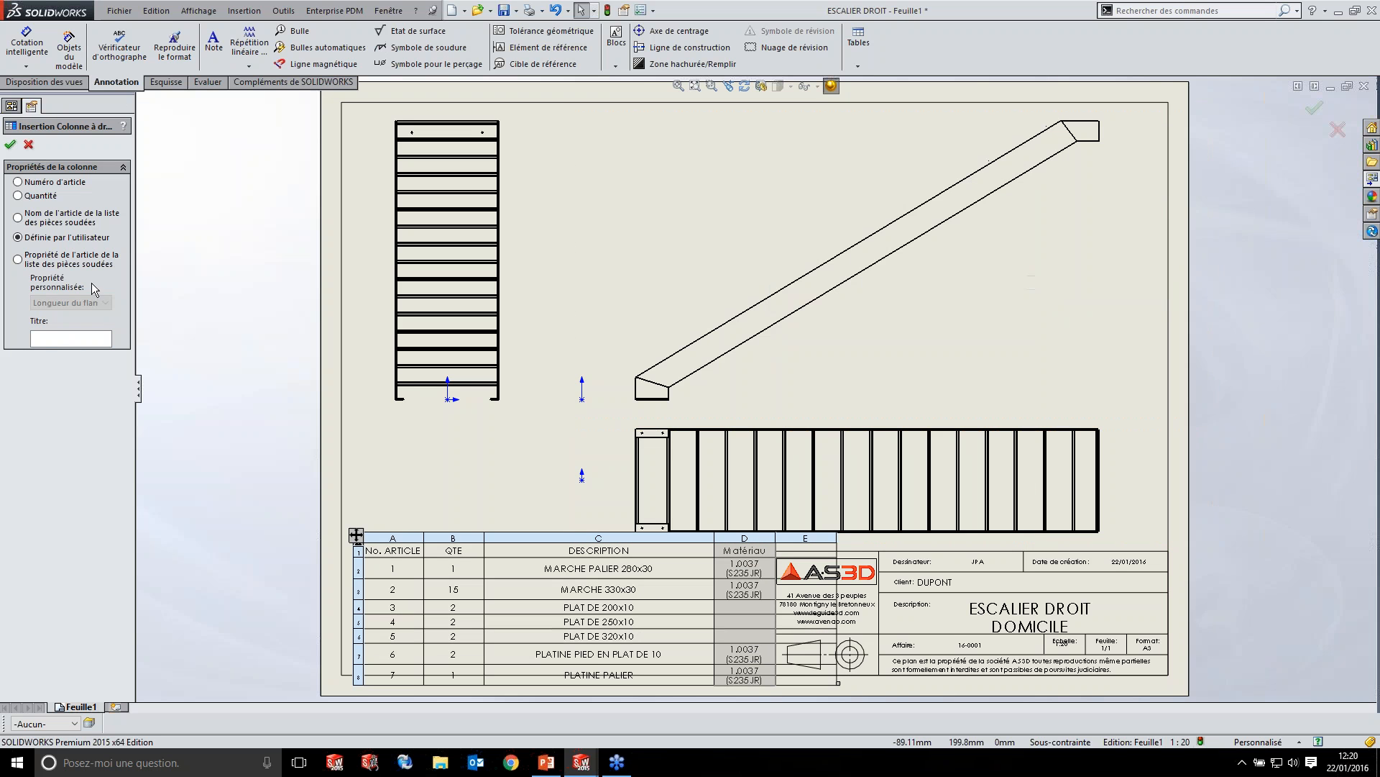
left_click(17, 259)
left_click(71, 302)
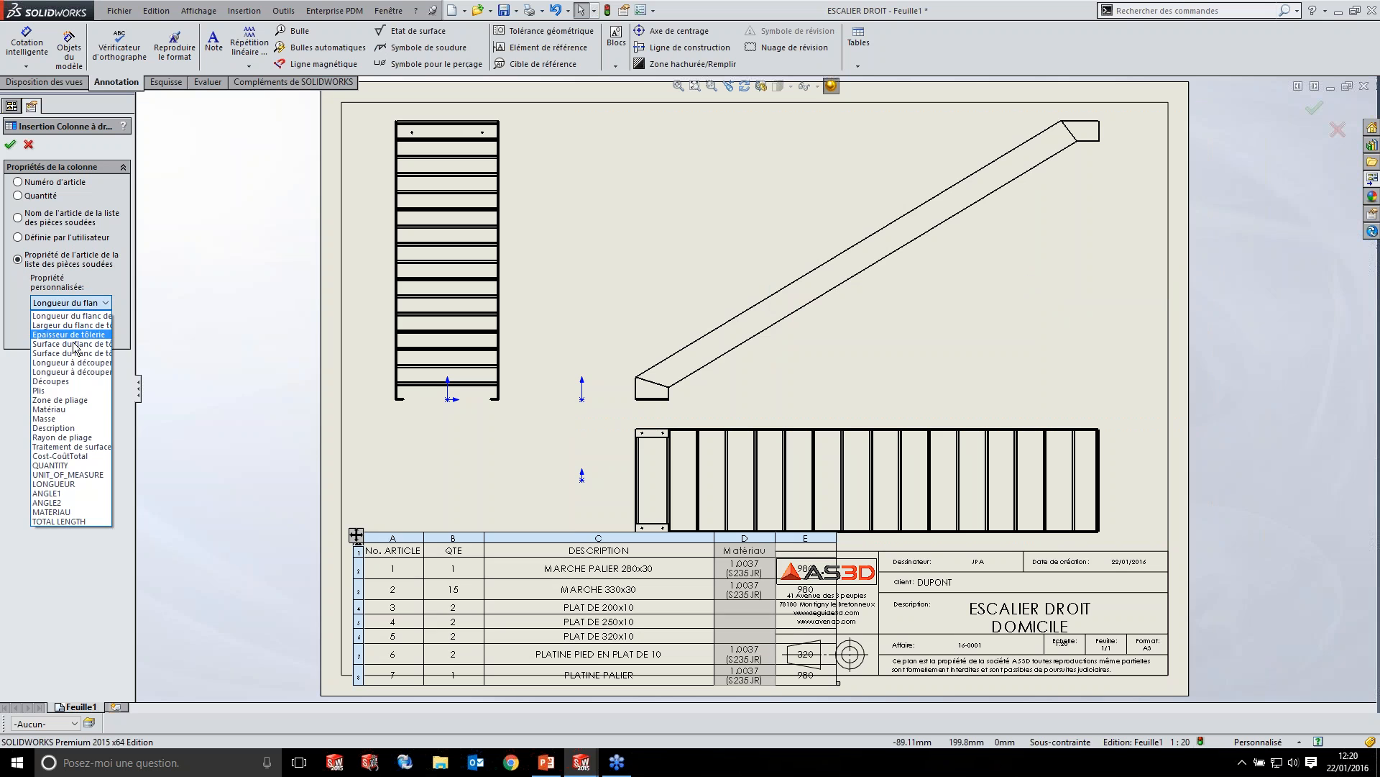
left_click(65, 418)
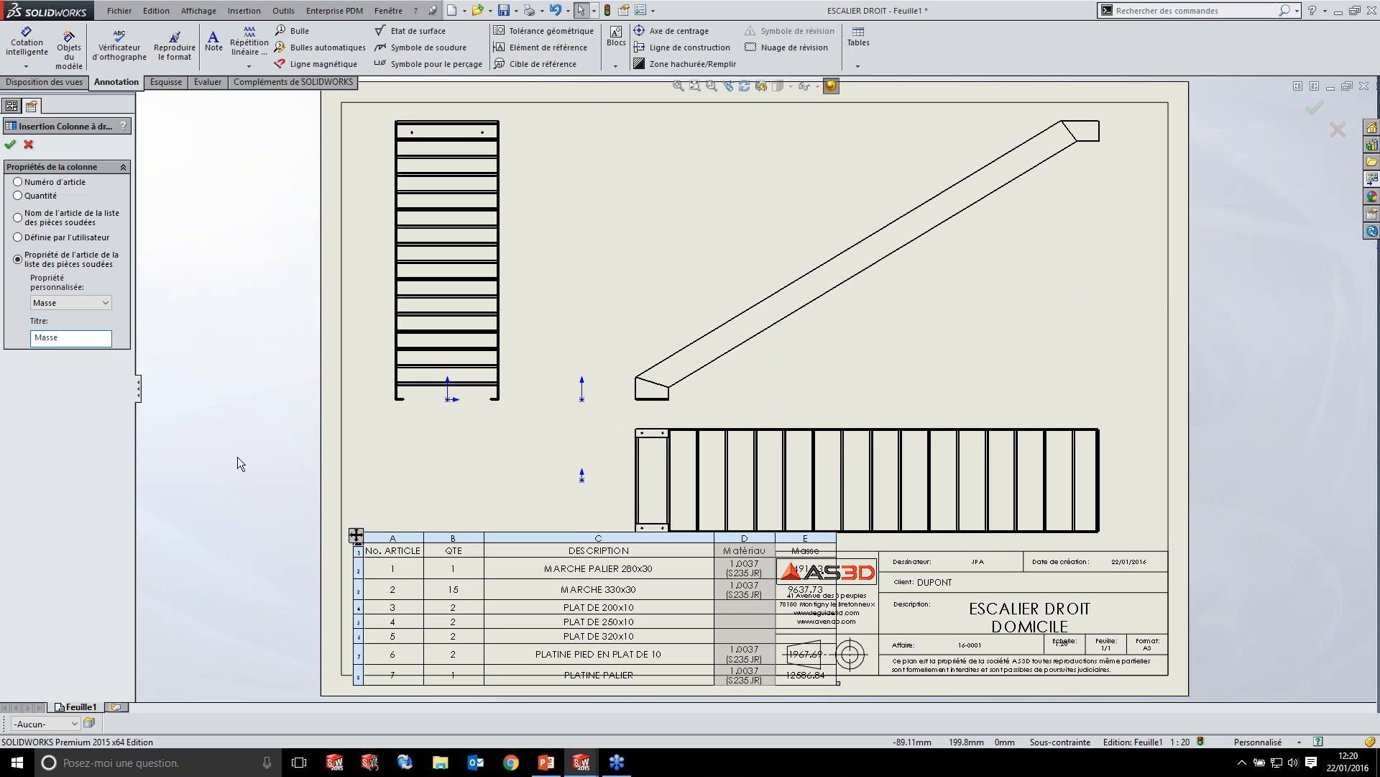
left_click(10, 145)
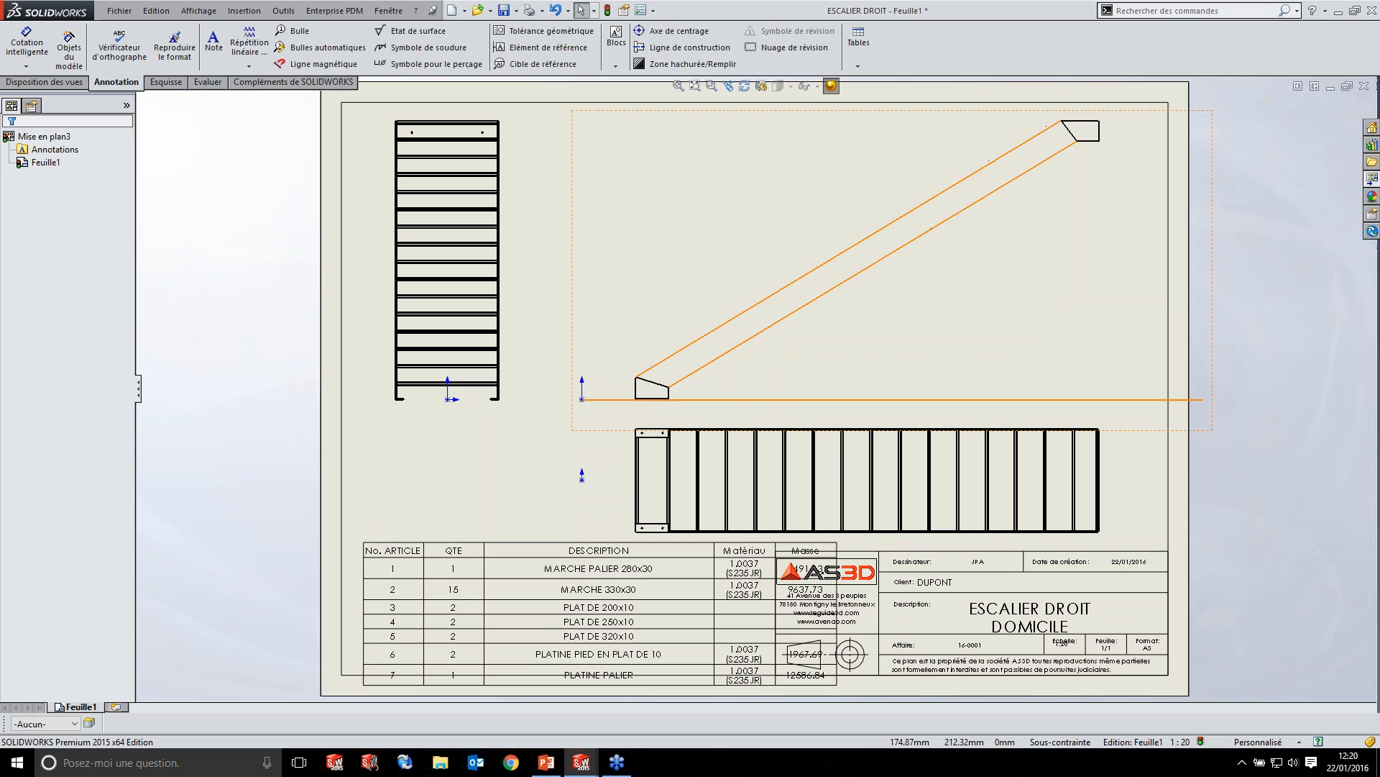
- Move the cut list table left, clear of the title block, and rename its No. ARTICLE header to REP
left_click_drag(692, 111, 691, 83)
left_click_drag(364, 543, 295, 524)
double_click(337, 538)
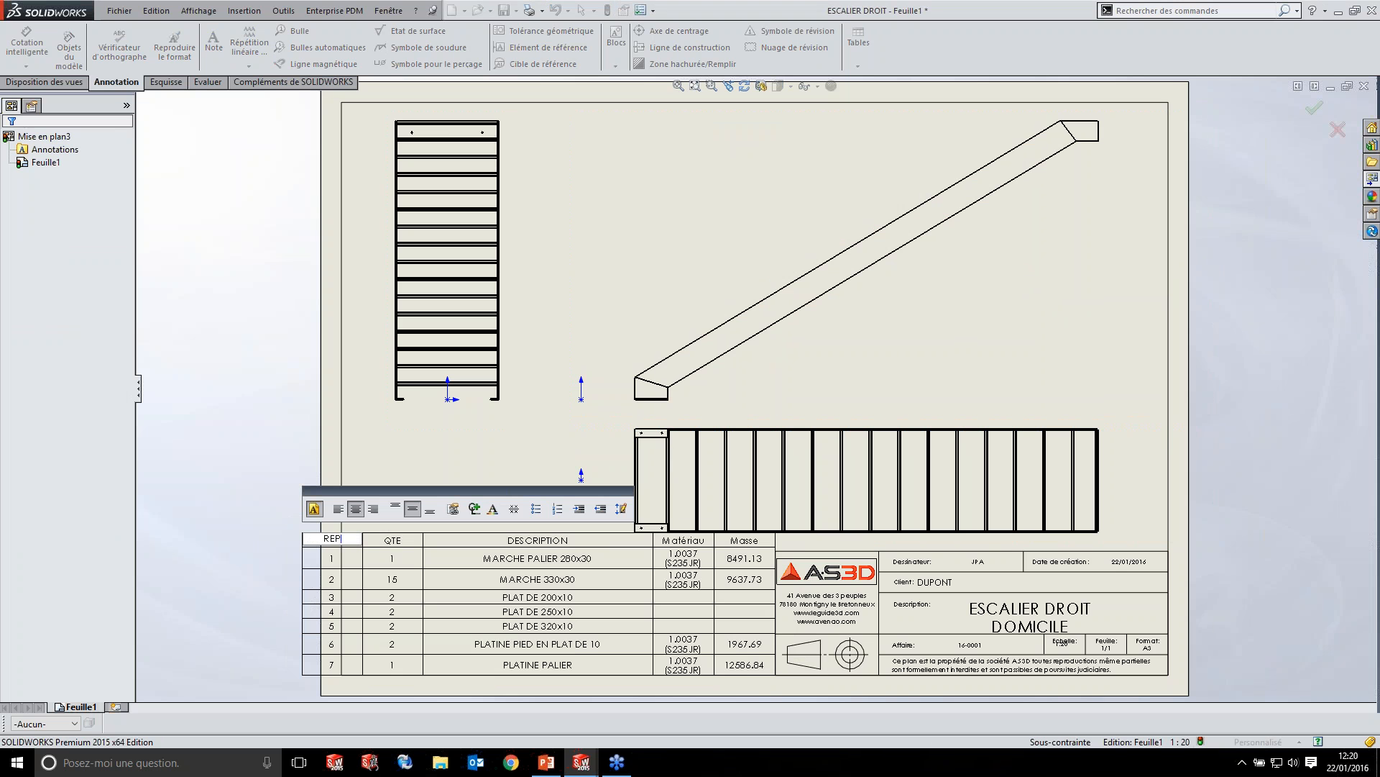
key("Return")
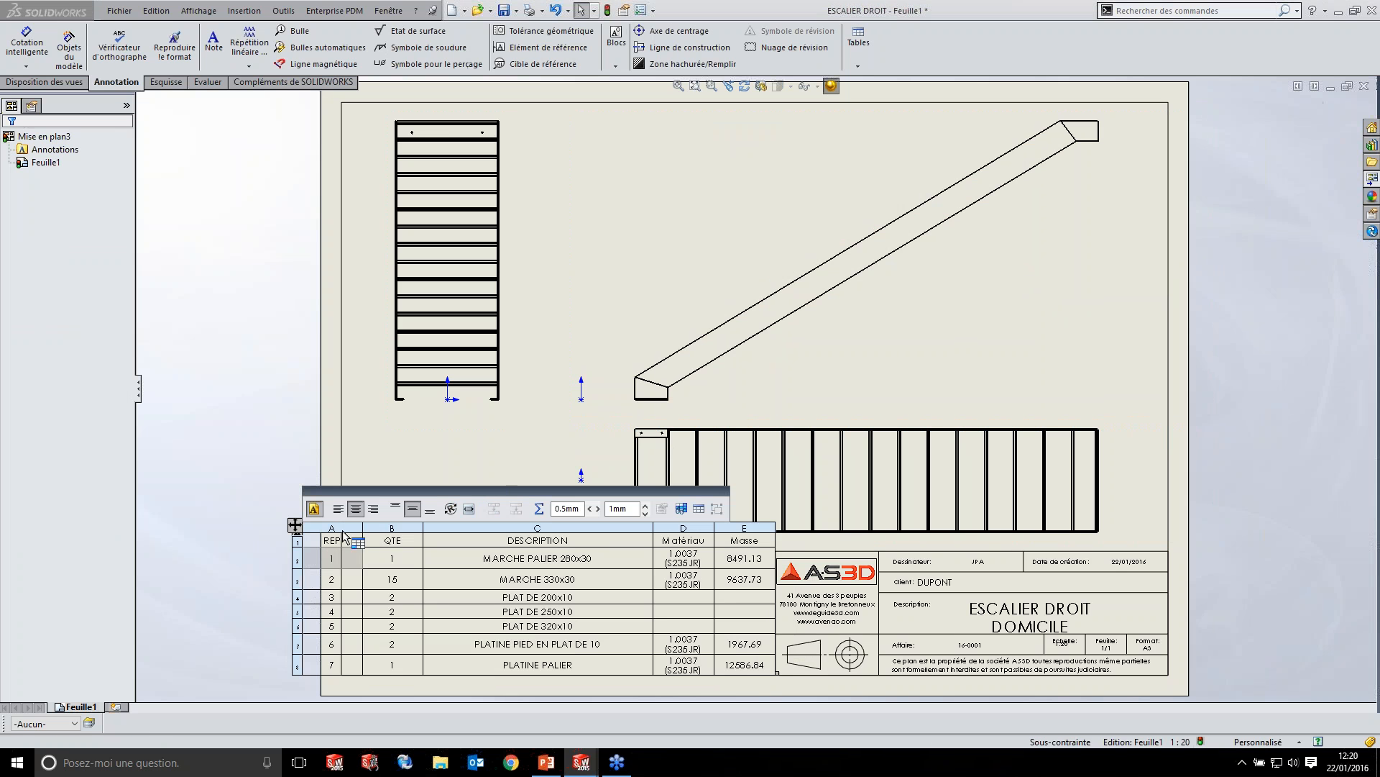
- Narrow the REP and QTE columns to fit their contents and place the table in the sheet frame's lower-left corner
left_click(295, 525)
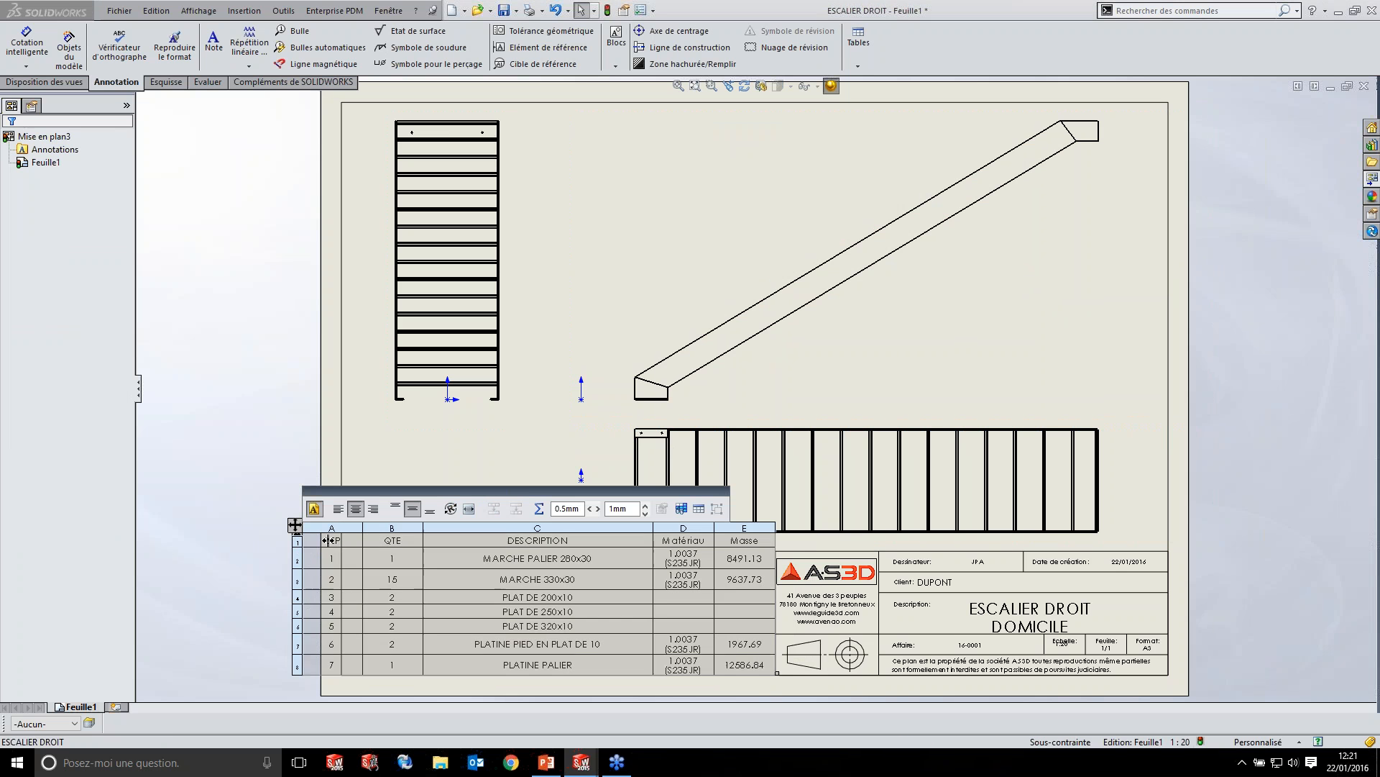
double_click(376, 543)
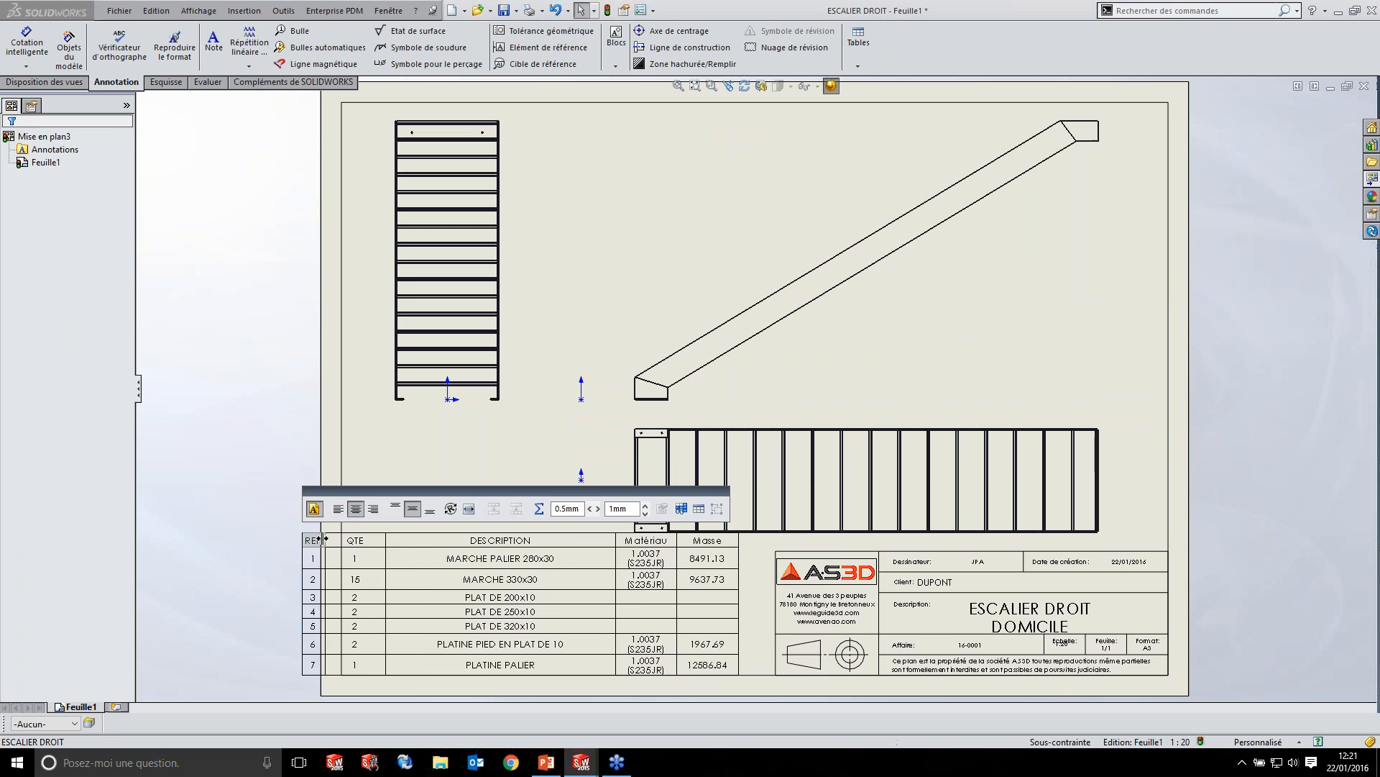
double_click(387, 537)
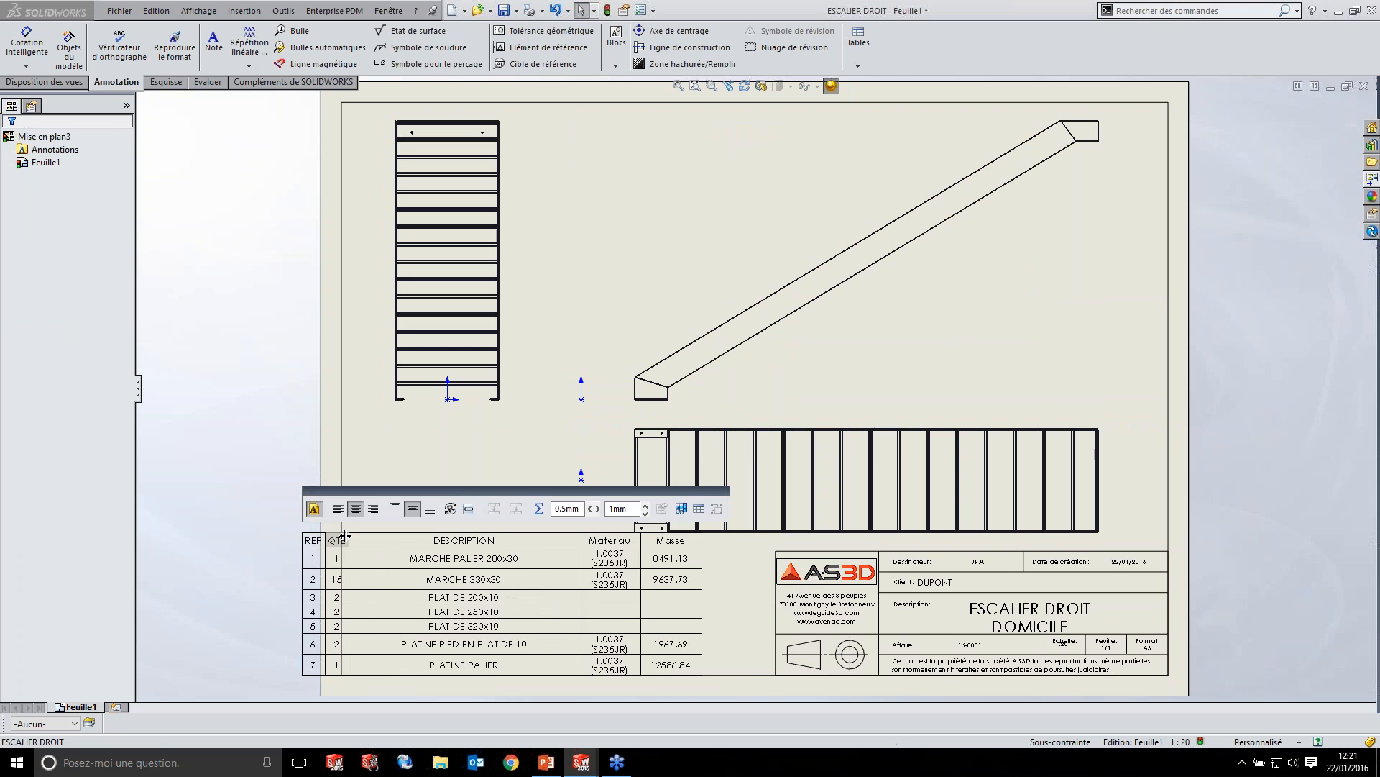
left_click(295, 525)
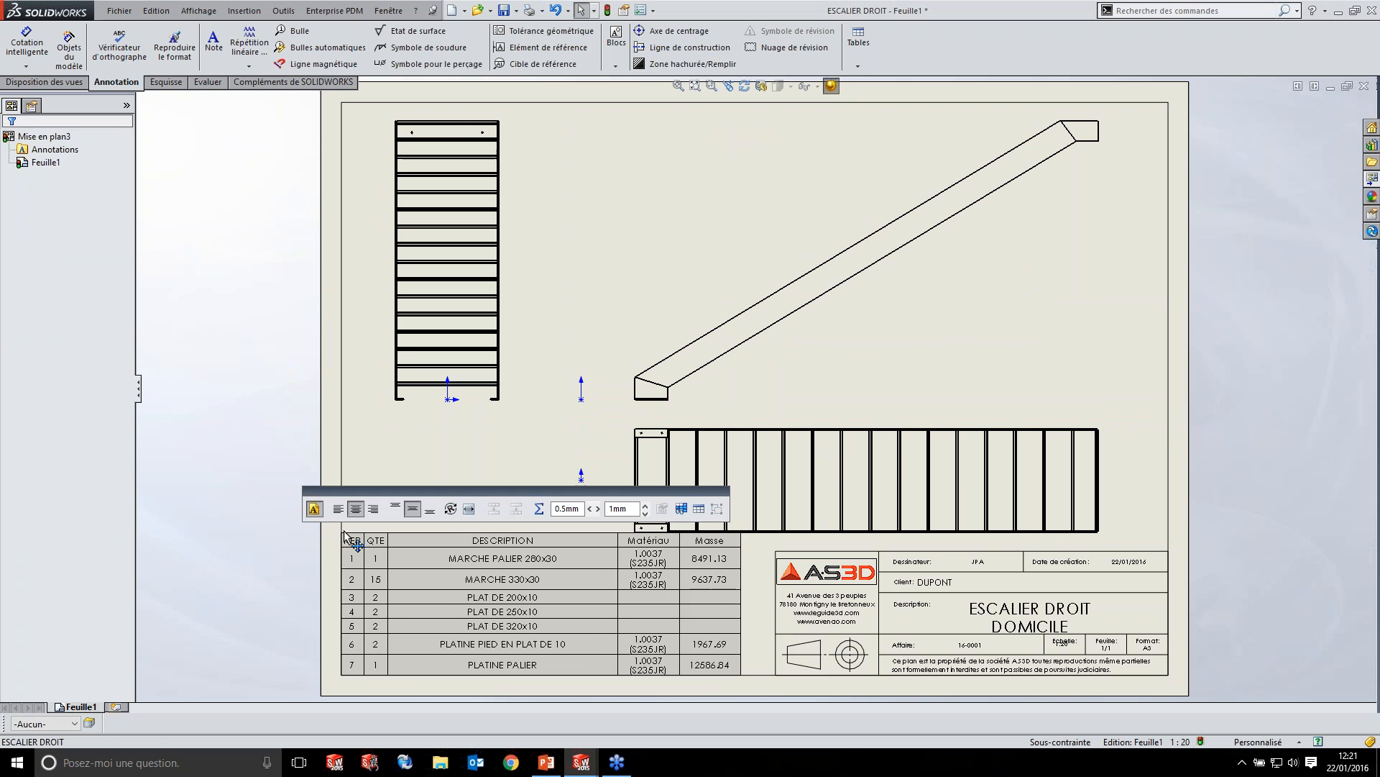
left_click(188, 603)
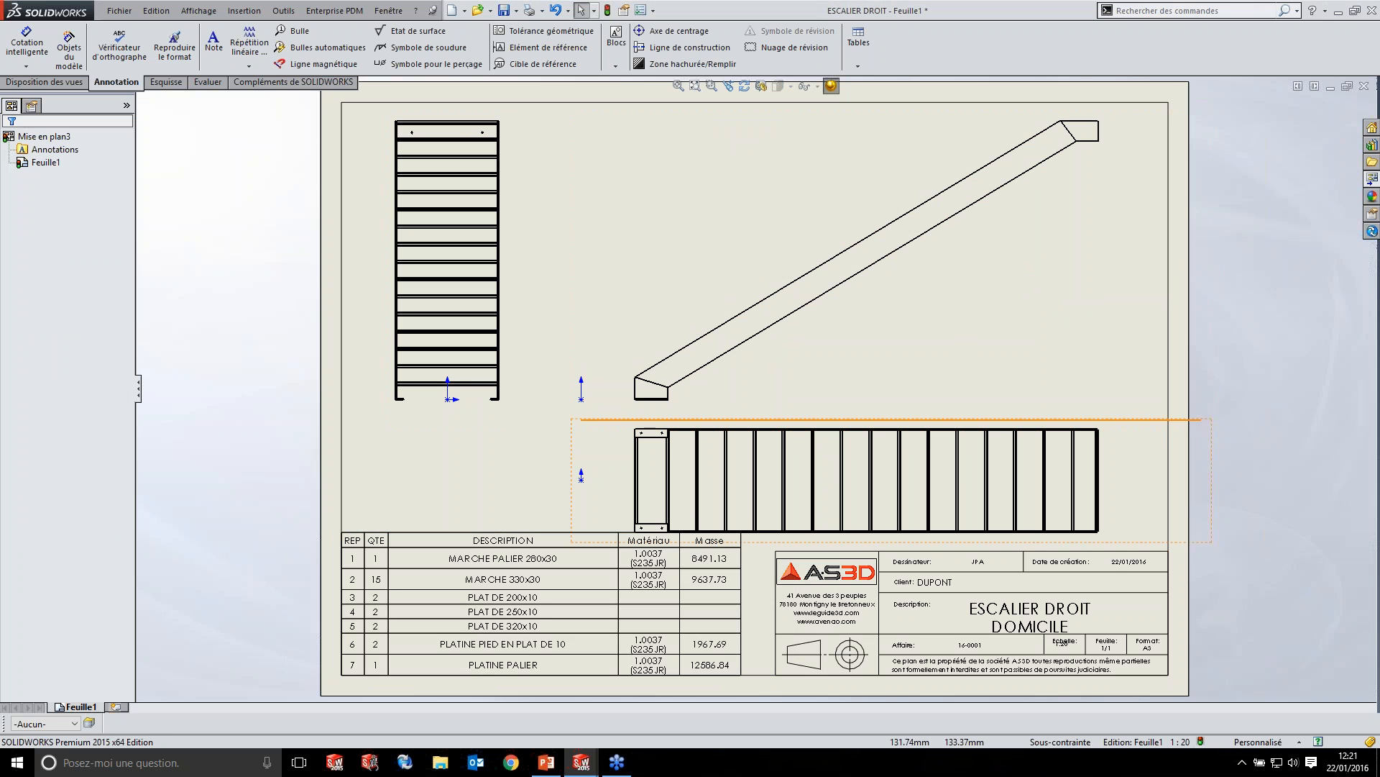
- Move the front and side views up near the sheet frame and raise the top view clear of the cut list table
mouse_move(494, 431)
left_mouse_down()
mouse_move(496, 407)
mouse_move(496, 419)
left_mouse_up()
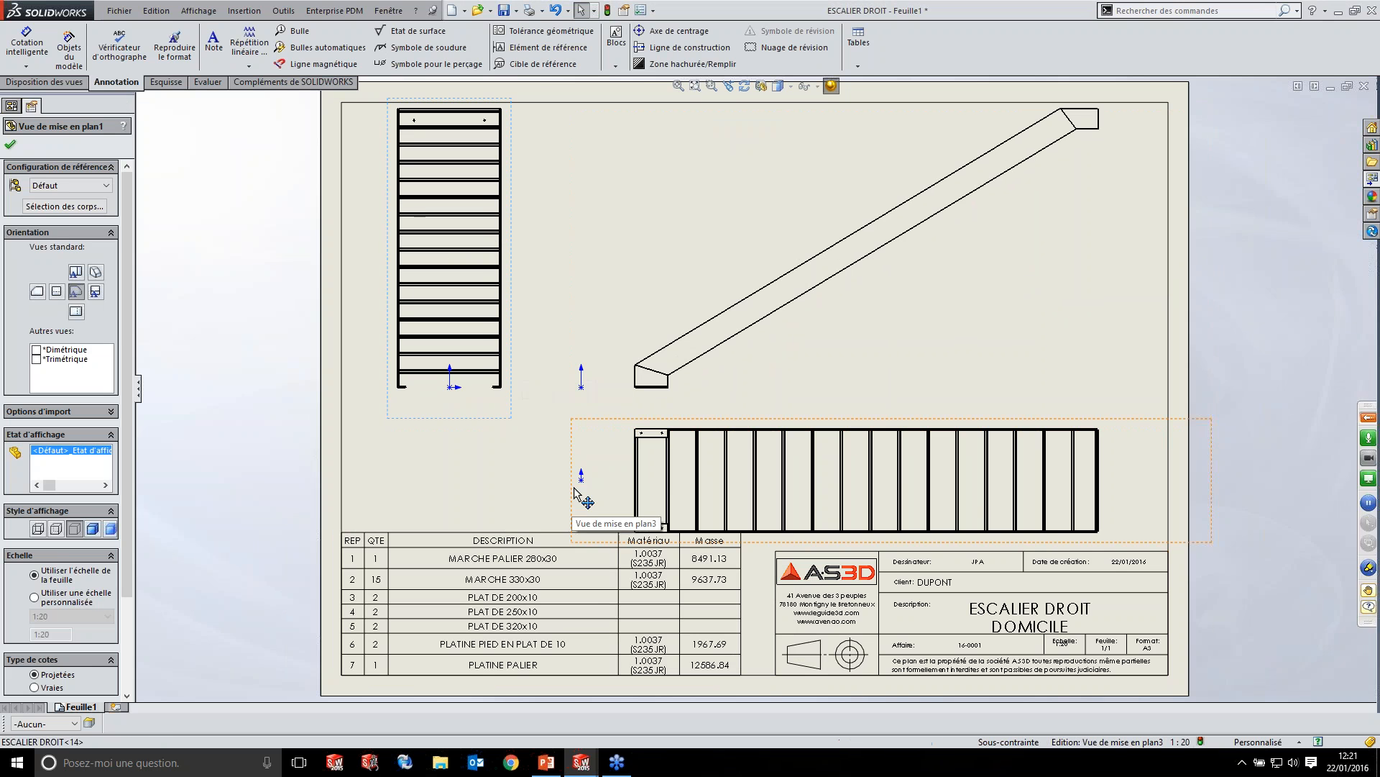
left_click_drag(573, 496, 573, 478)
left_click(456, 485)
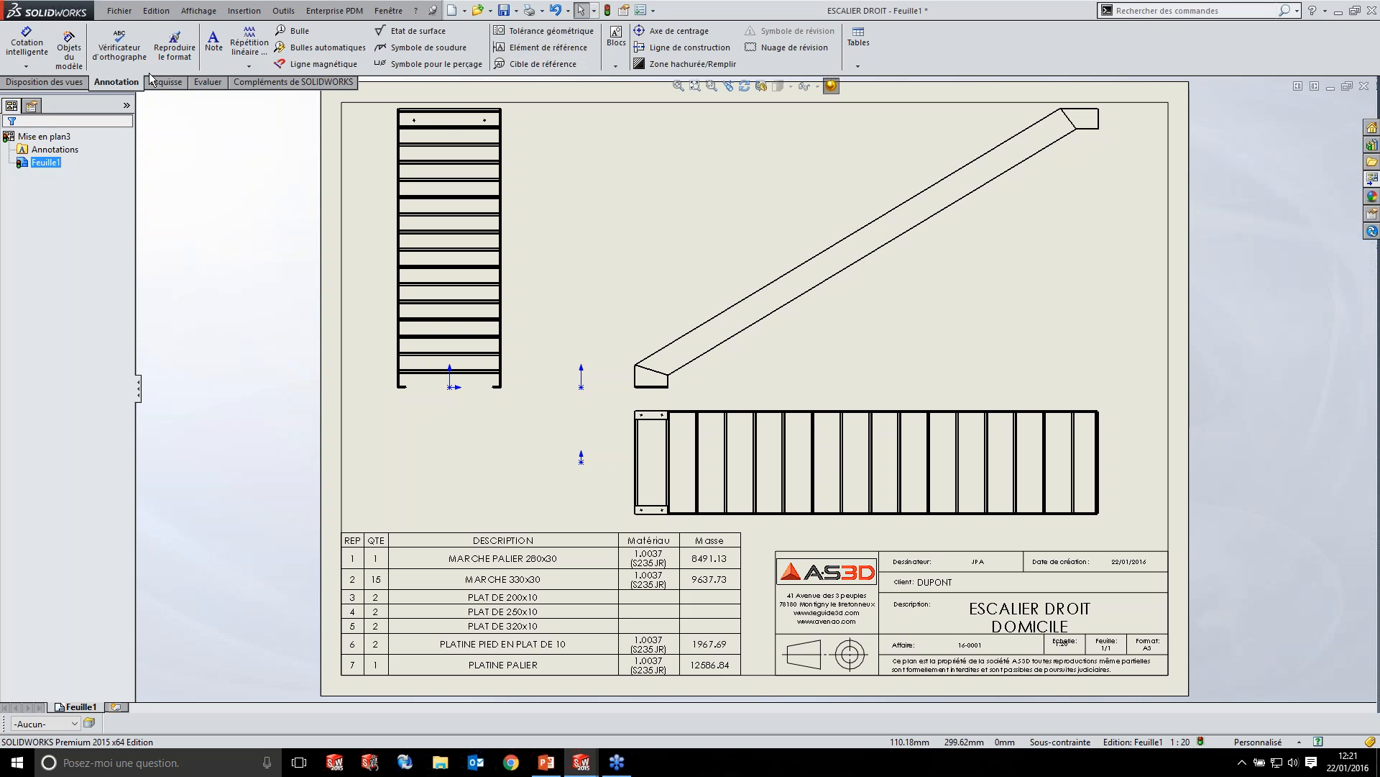
- Add automatic balloons to the front view with circular two-character balloons attached to edges and showing item numbers
left_click(322, 48)
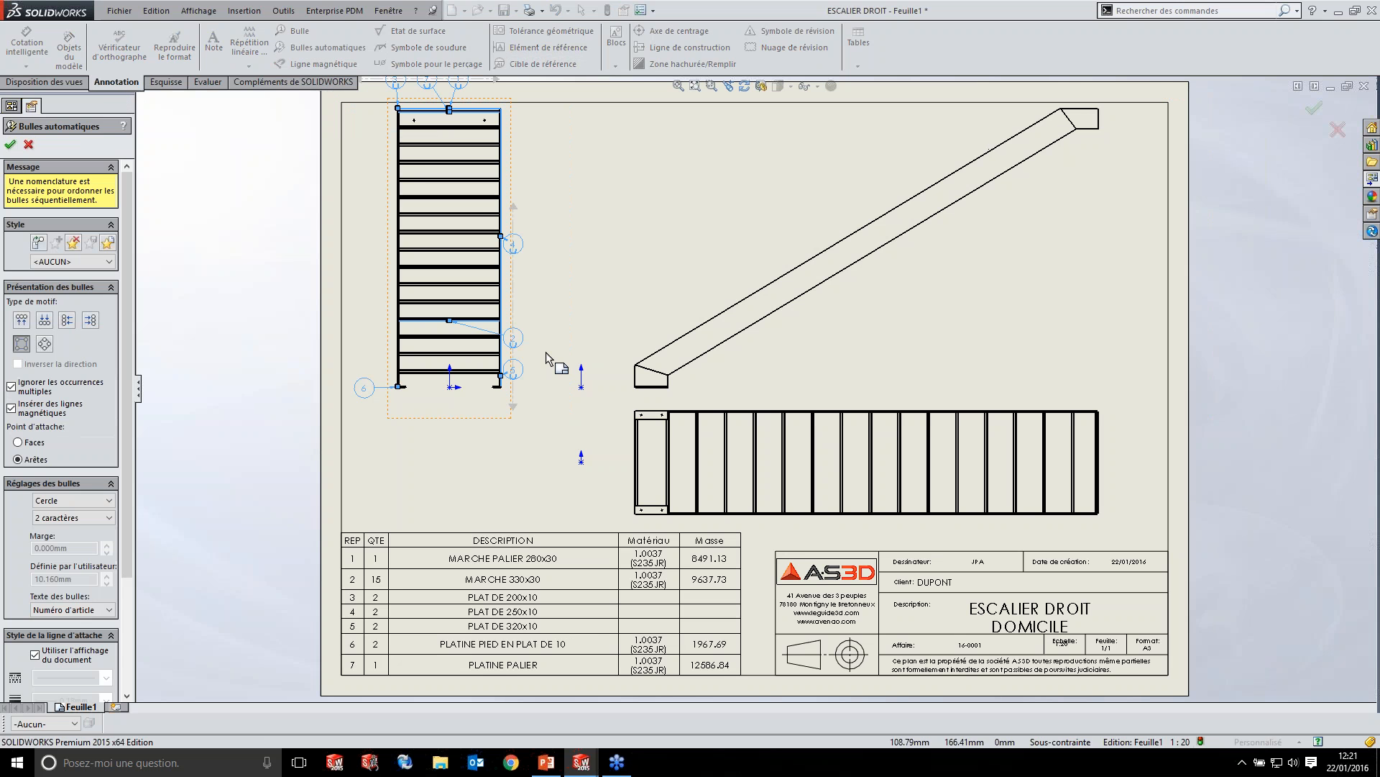
scroll(545, 361, "down", 2)
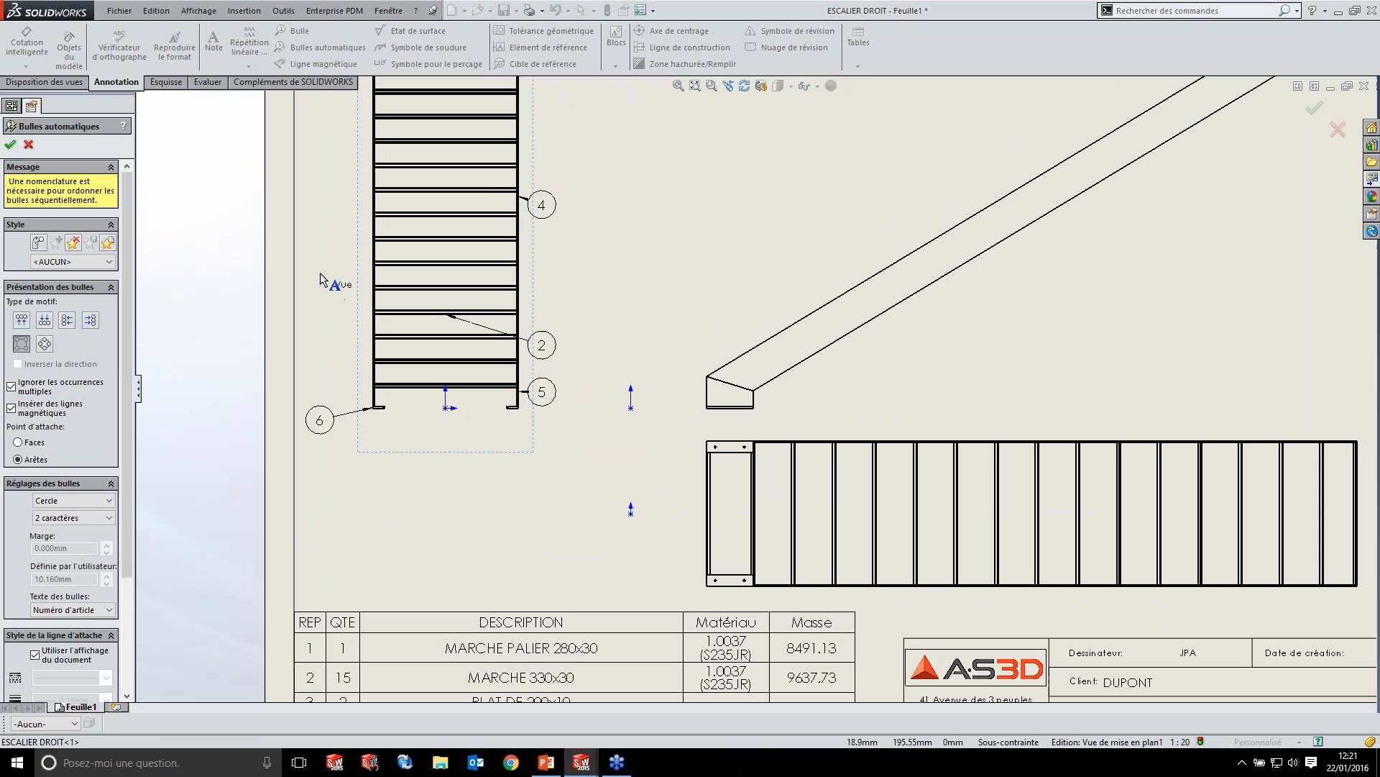
left_click(10, 149)
- Rearrange the balloons at the front view's upper edge so they are staggered around its upper-left corner
scroll(474, 237, "up", 3)
scroll(519, 108, "down", 2)
left_click_drag(530, 118, 488, 202)
left_click_drag(571, 123, 548, 166)
left_click(382, 300)
scroll(392, 302, "up", 5)
scroll(847, 449, "down", 1)
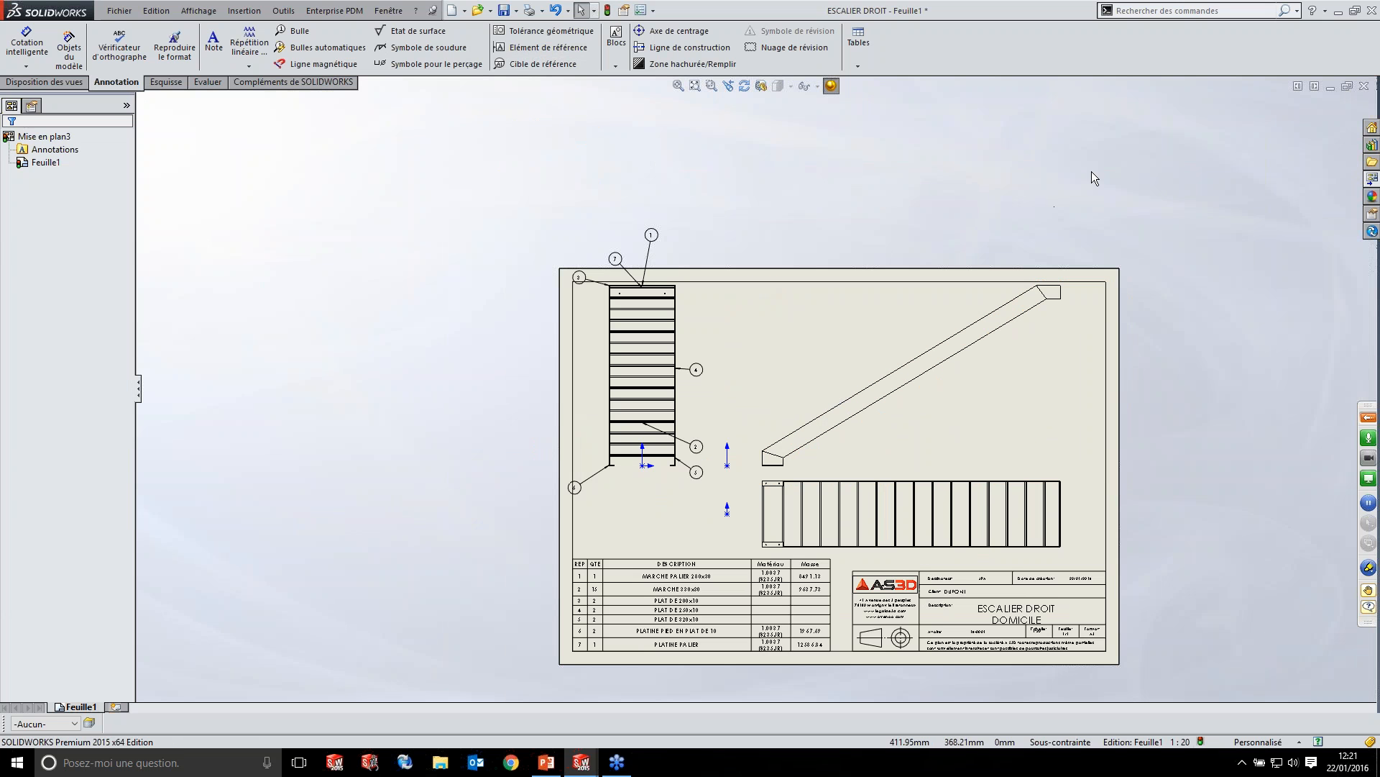
- Save the drawing as ESCALIER DROIT together with its modified part
key("ctrl+s")
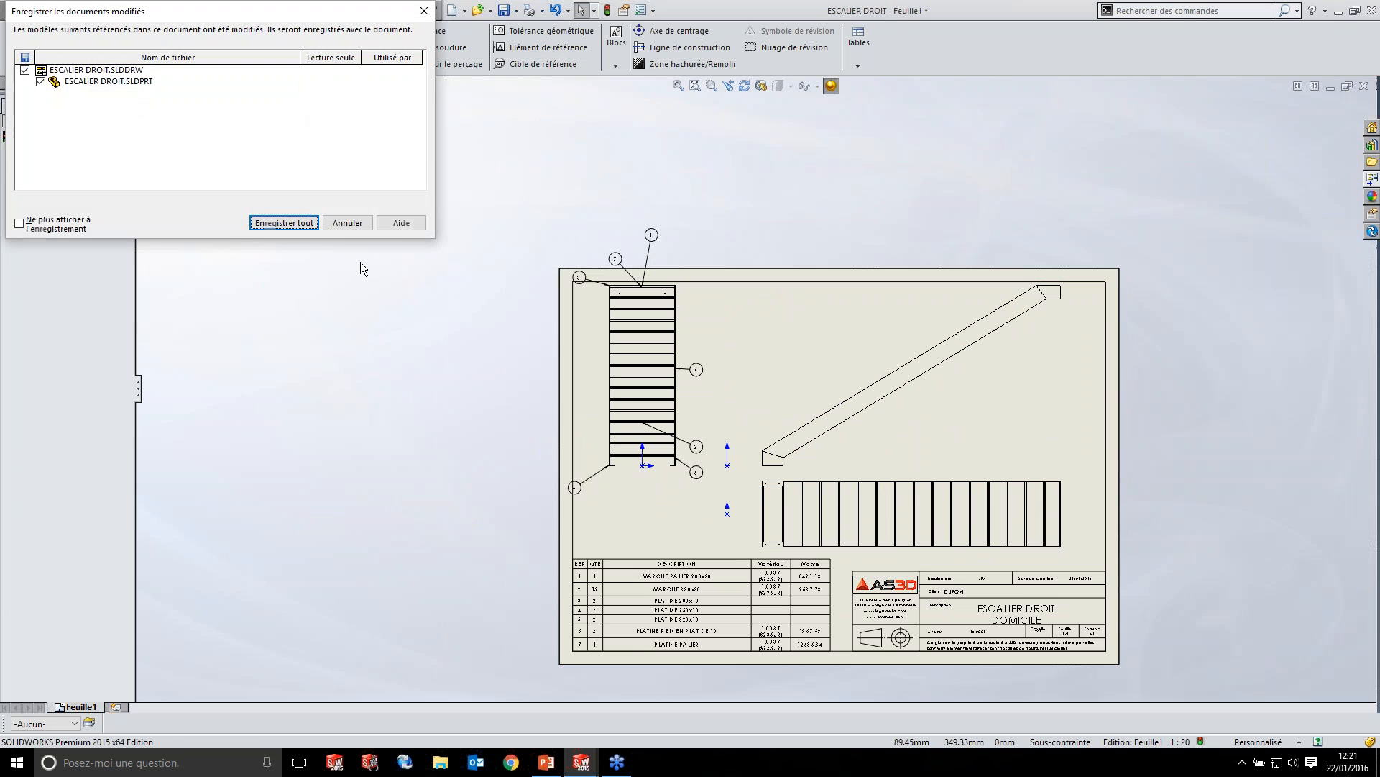
left_click(284, 223)
key("Return")
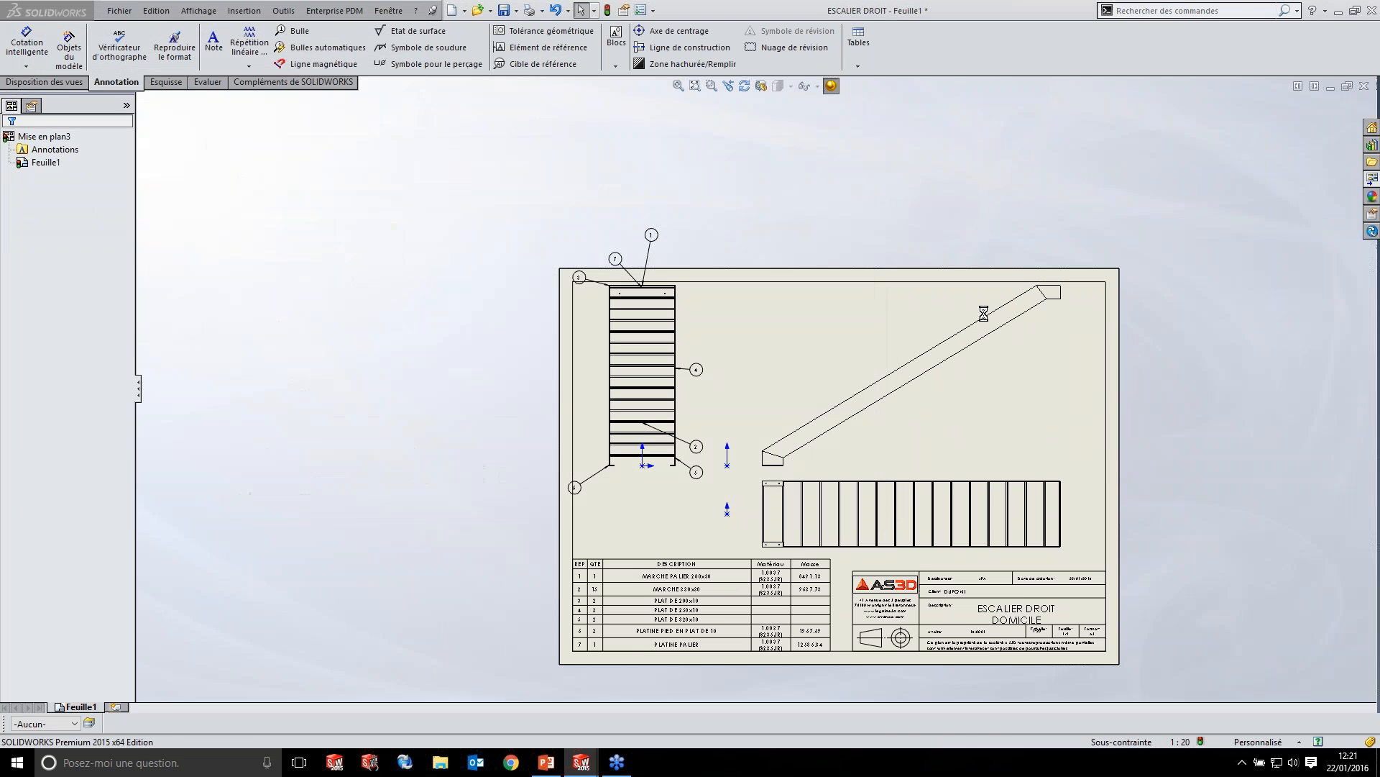
- Open the ESCALIER PARAMETRIQUE part from the design library's ESCALIER LIMON CENTRAL folder and inspect the staircase in 3D
left_click(1372, 147)
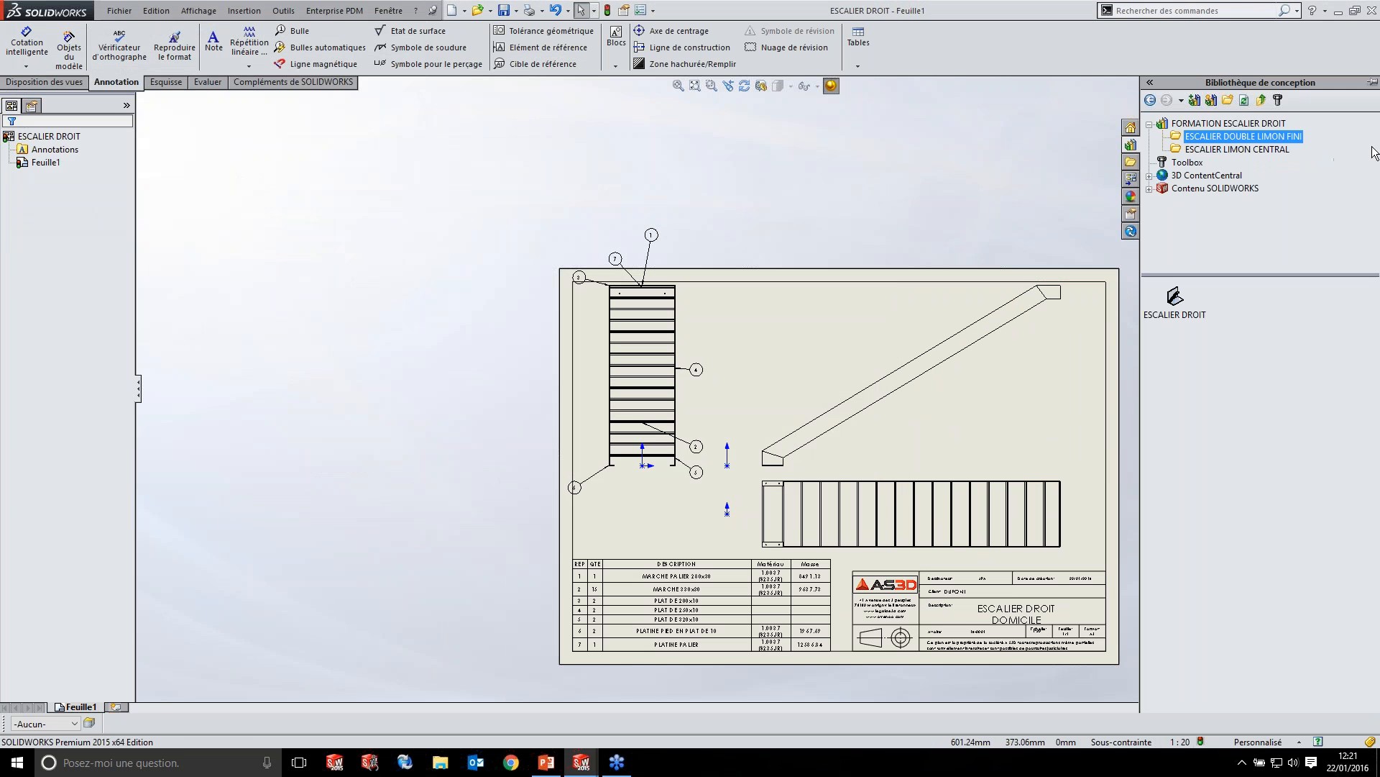
left_click(1203, 149)
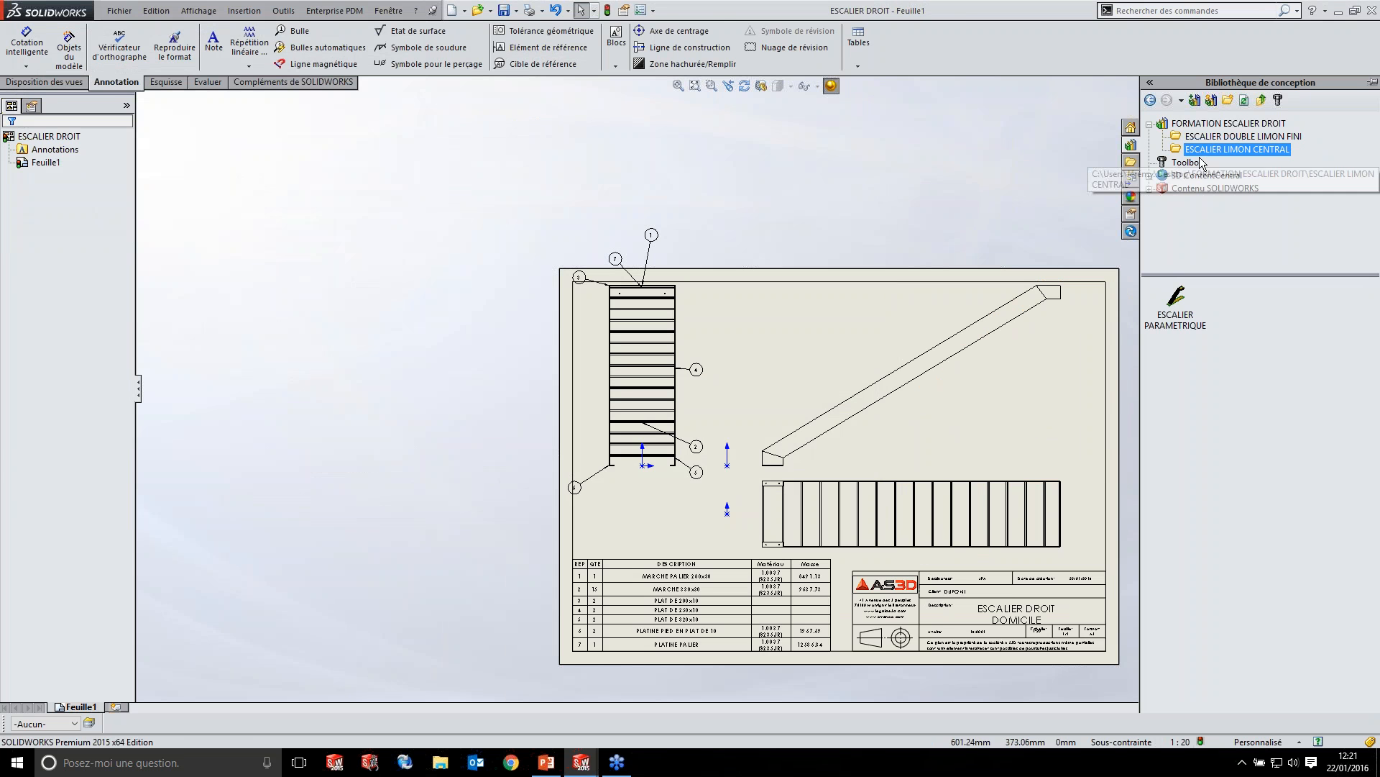
double_click(1181, 296)
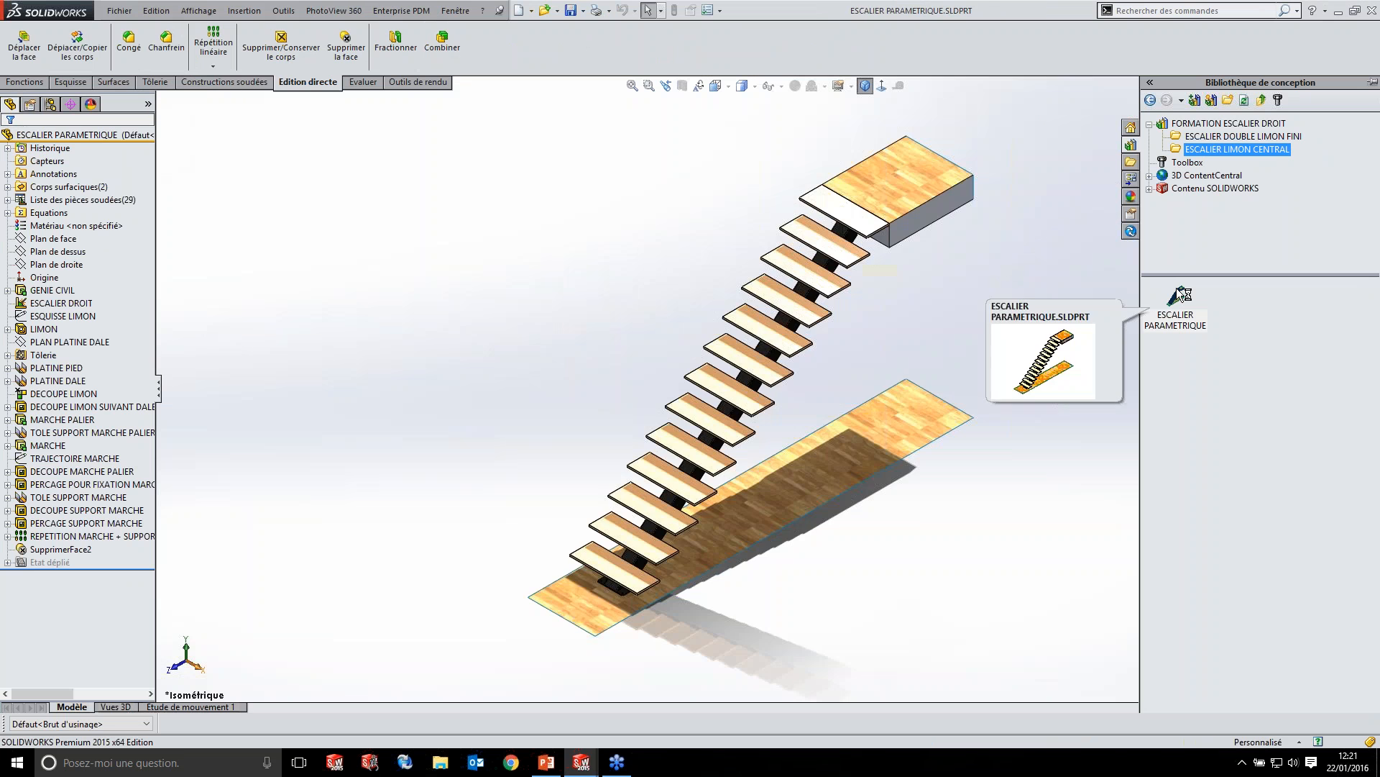
middle_click_drag(719, 287, 821, 426)
scroll(804, 335, "down", 4)
scroll(763, 366, "up", 4)
scroll(821, 425, "down", 2)
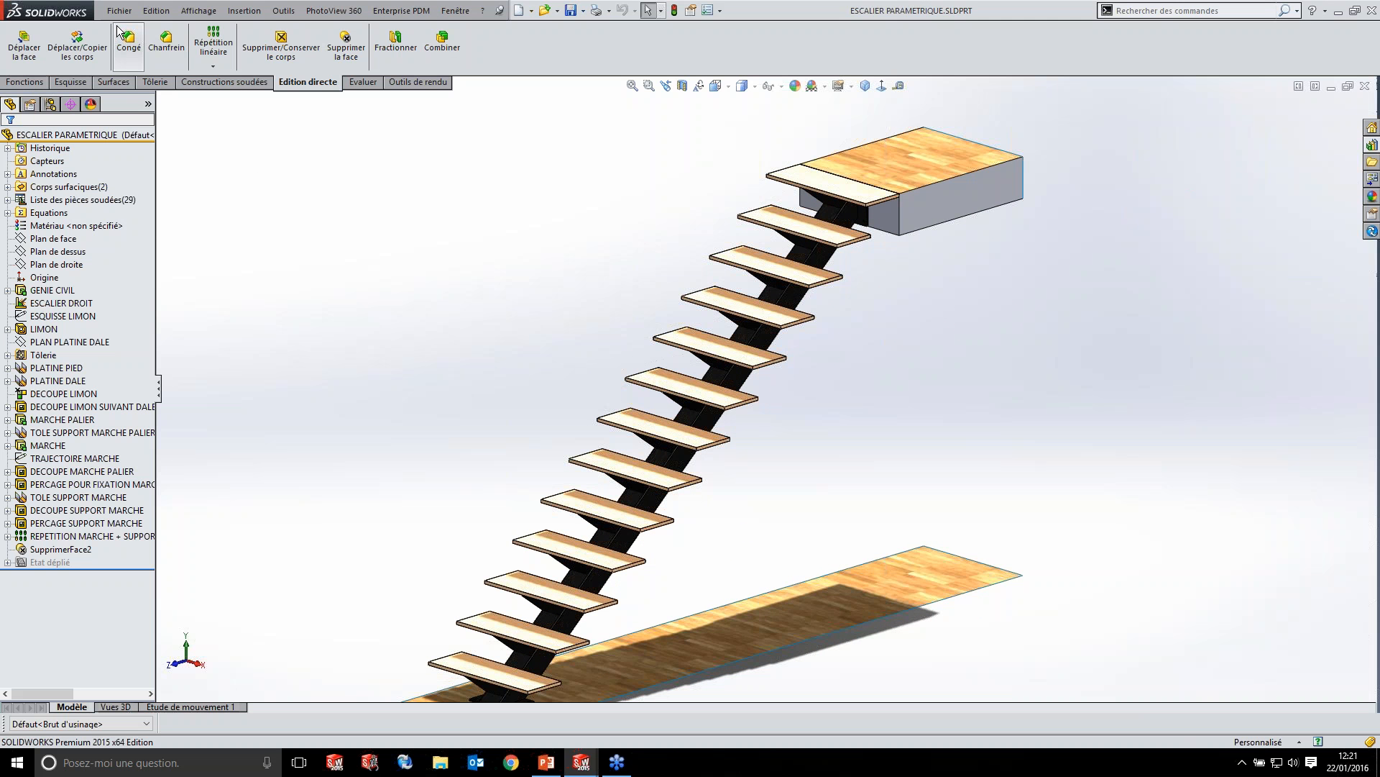
- Open the drawing associated with the ESCALIER PARAMETRIQUE part
right_click(41, 137)
right_click(41, 136)
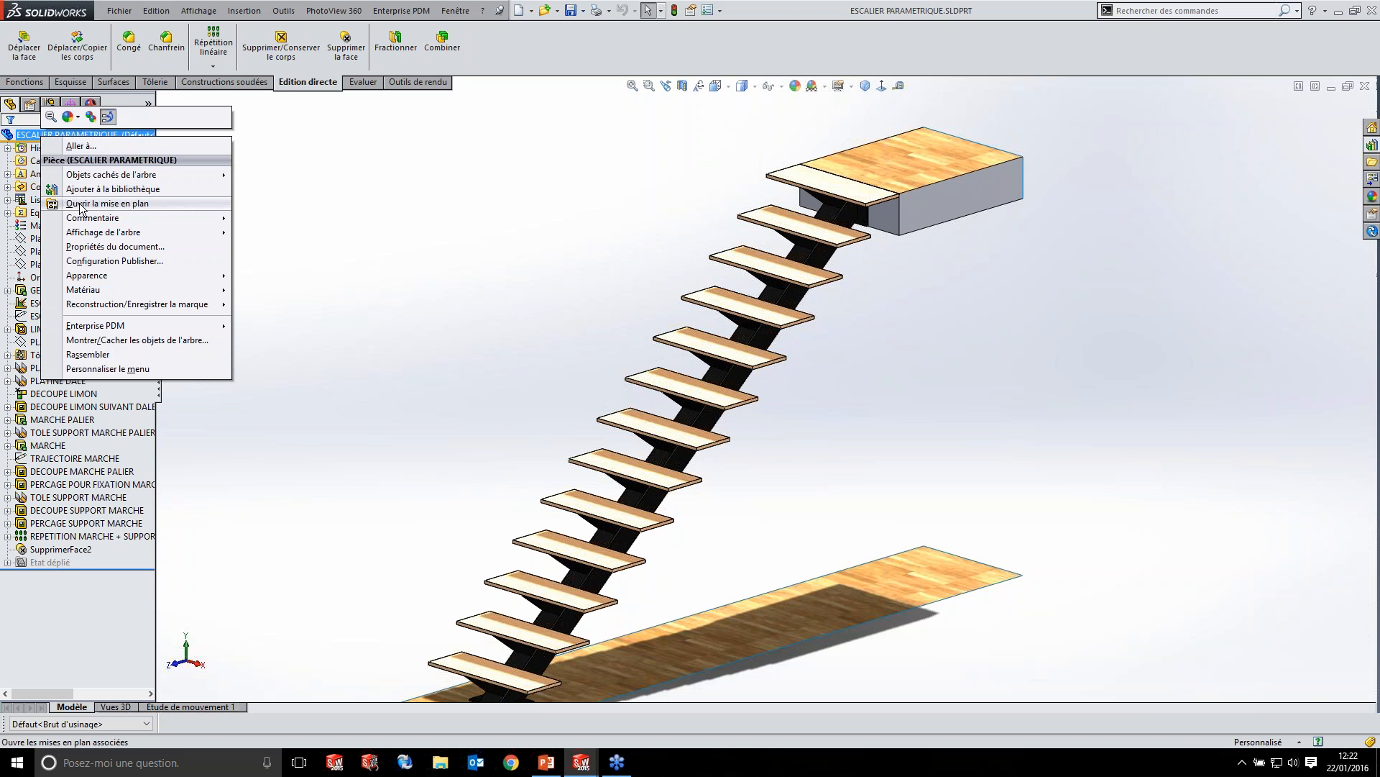
left_click(101, 204)
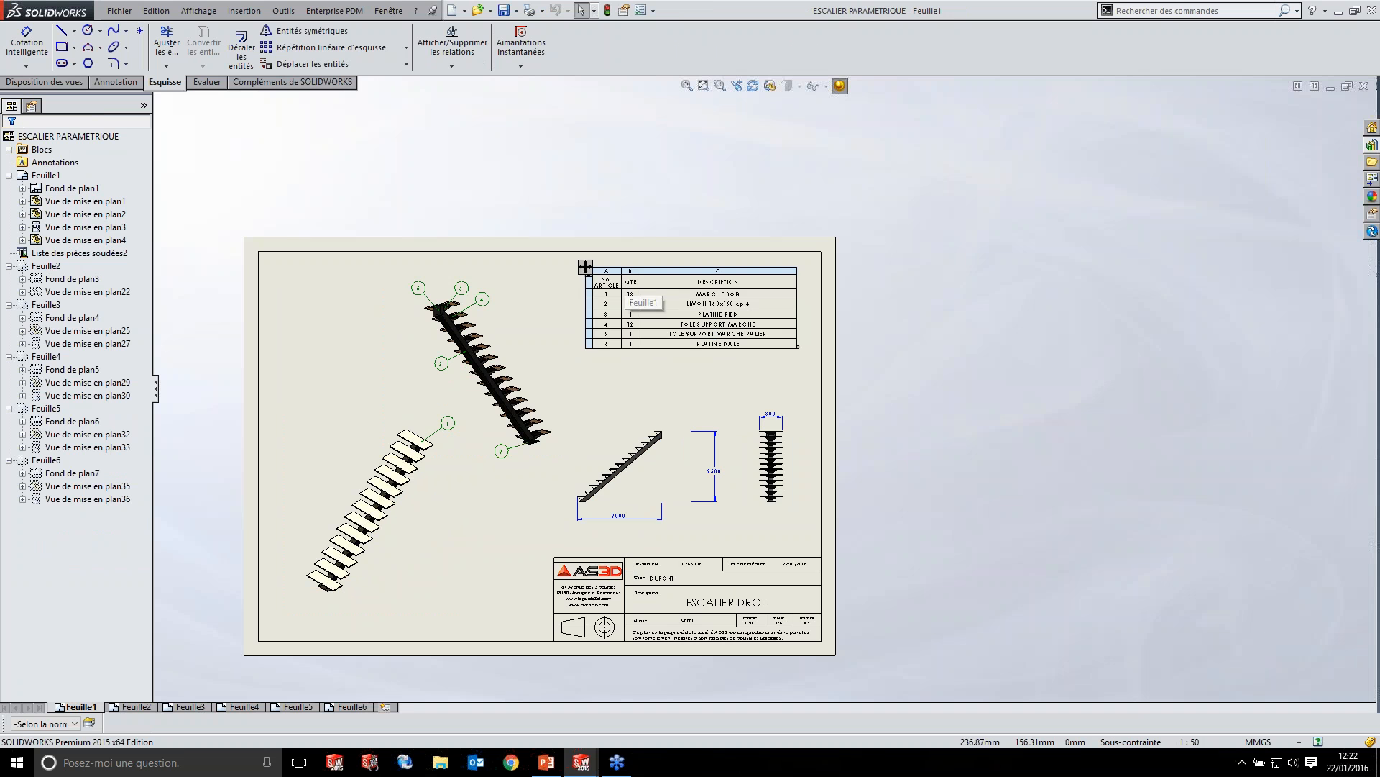
- Review the detail drawings of the stringer, tread, tread support and plates on sheets Feuille2 to Feuille6
left_click(121, 709)
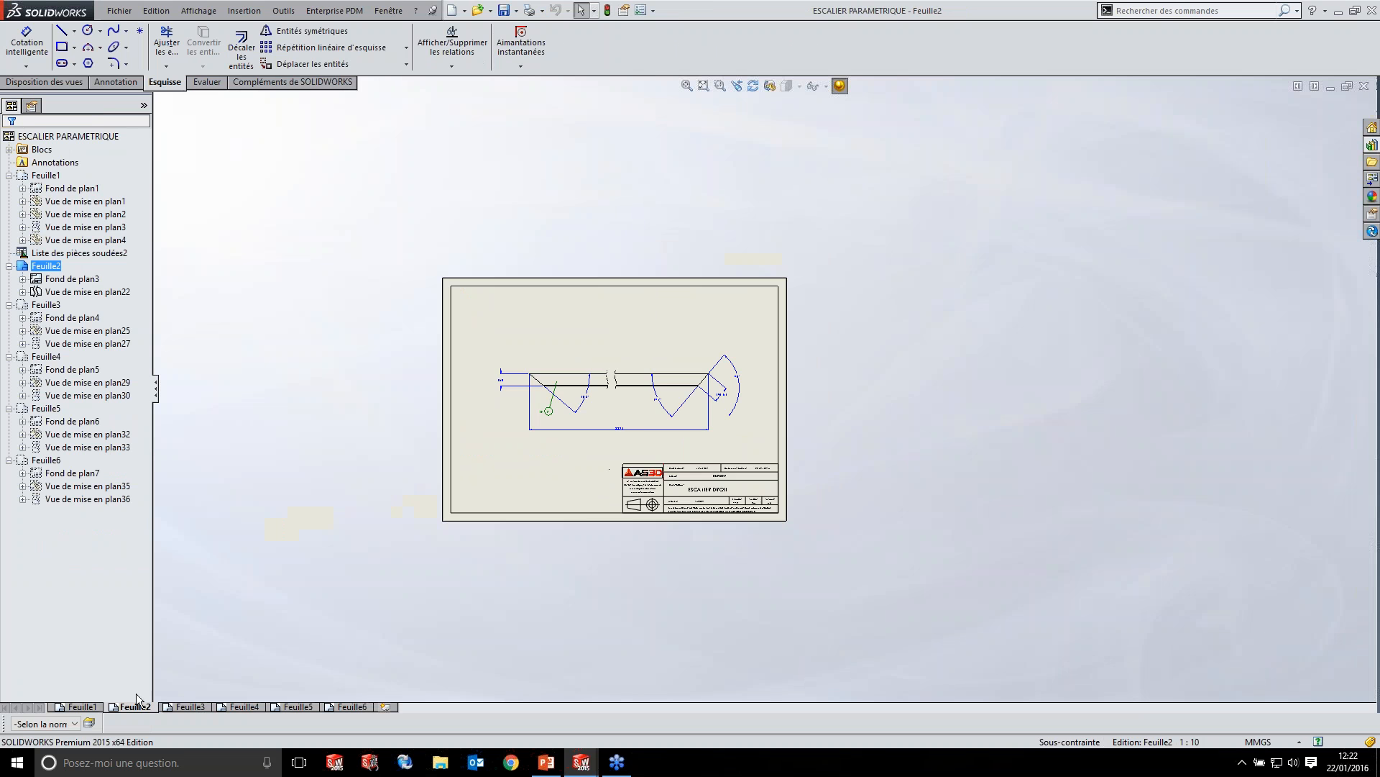
scroll(631, 397, "down", 5)
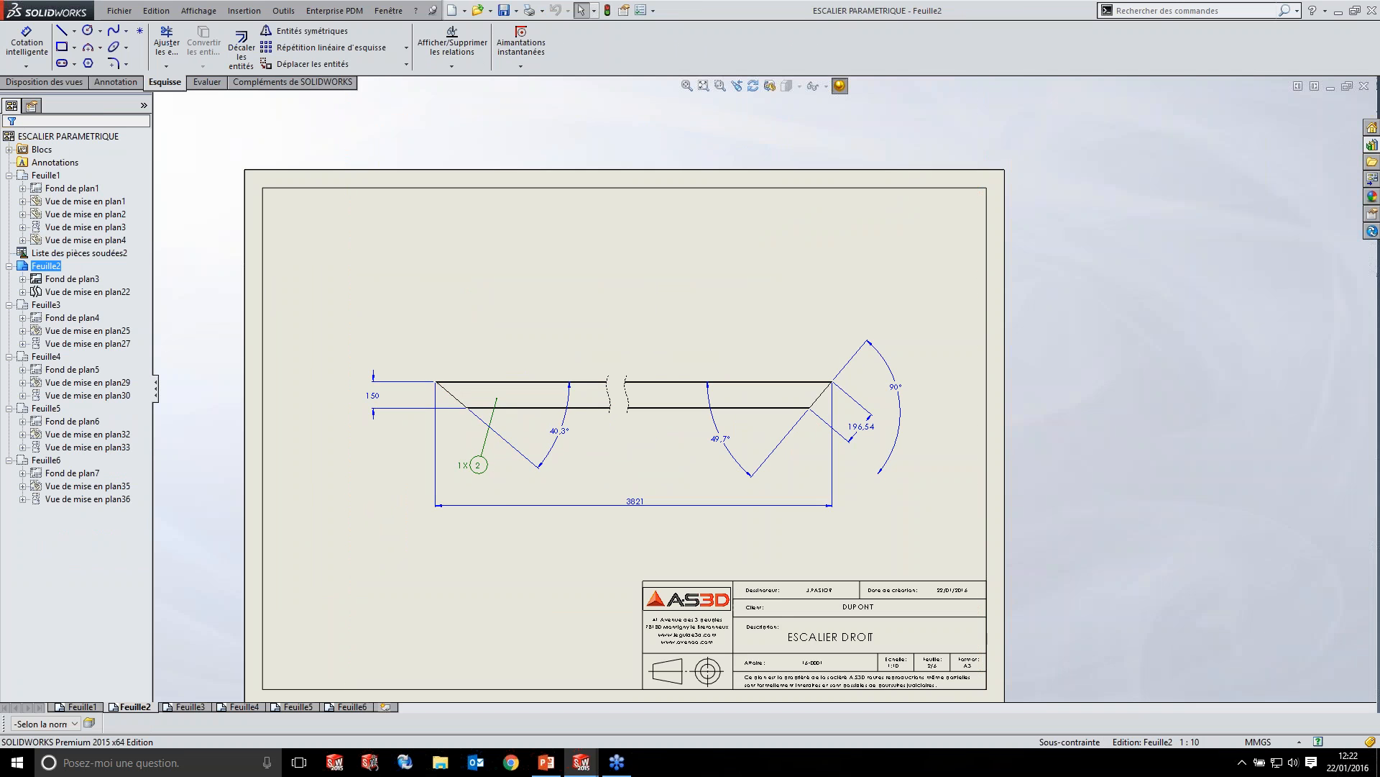
left_click(188, 707)
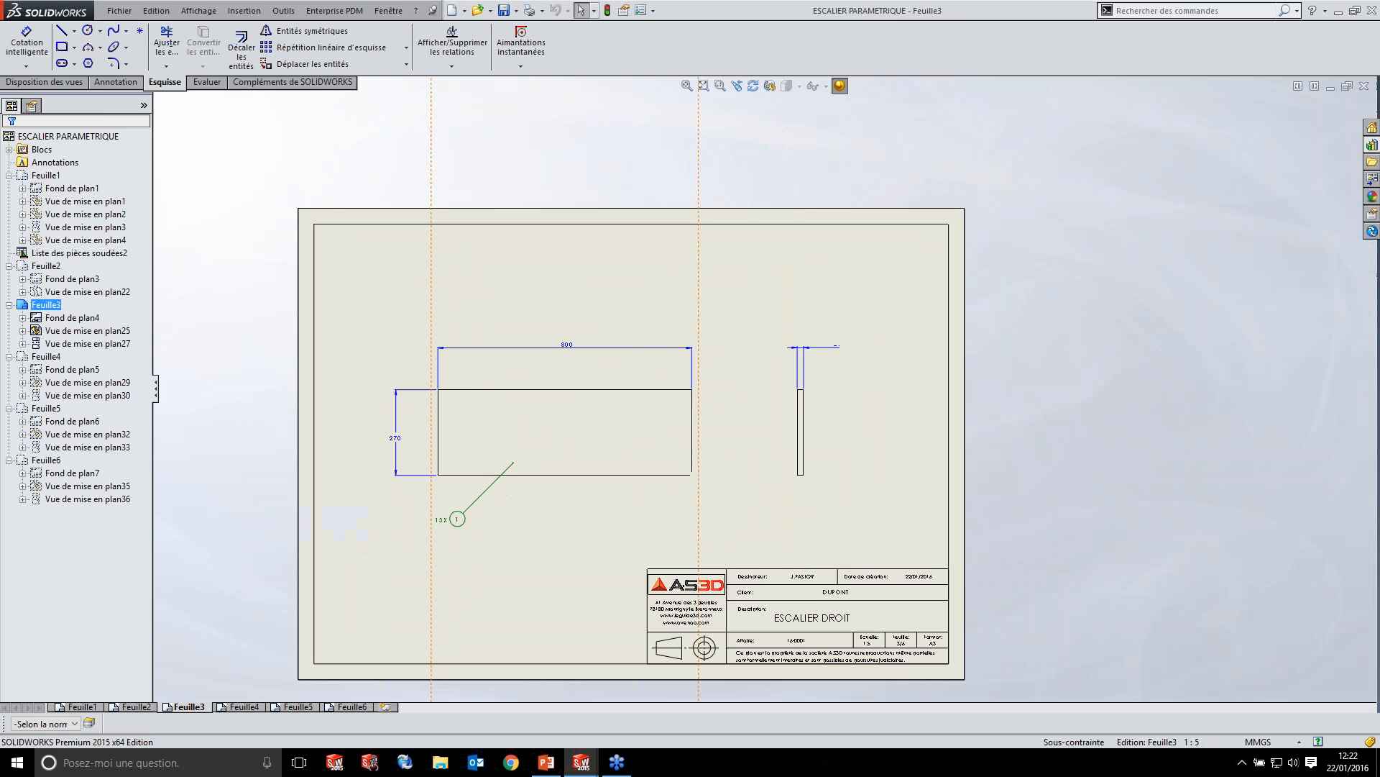
left_click(227, 707)
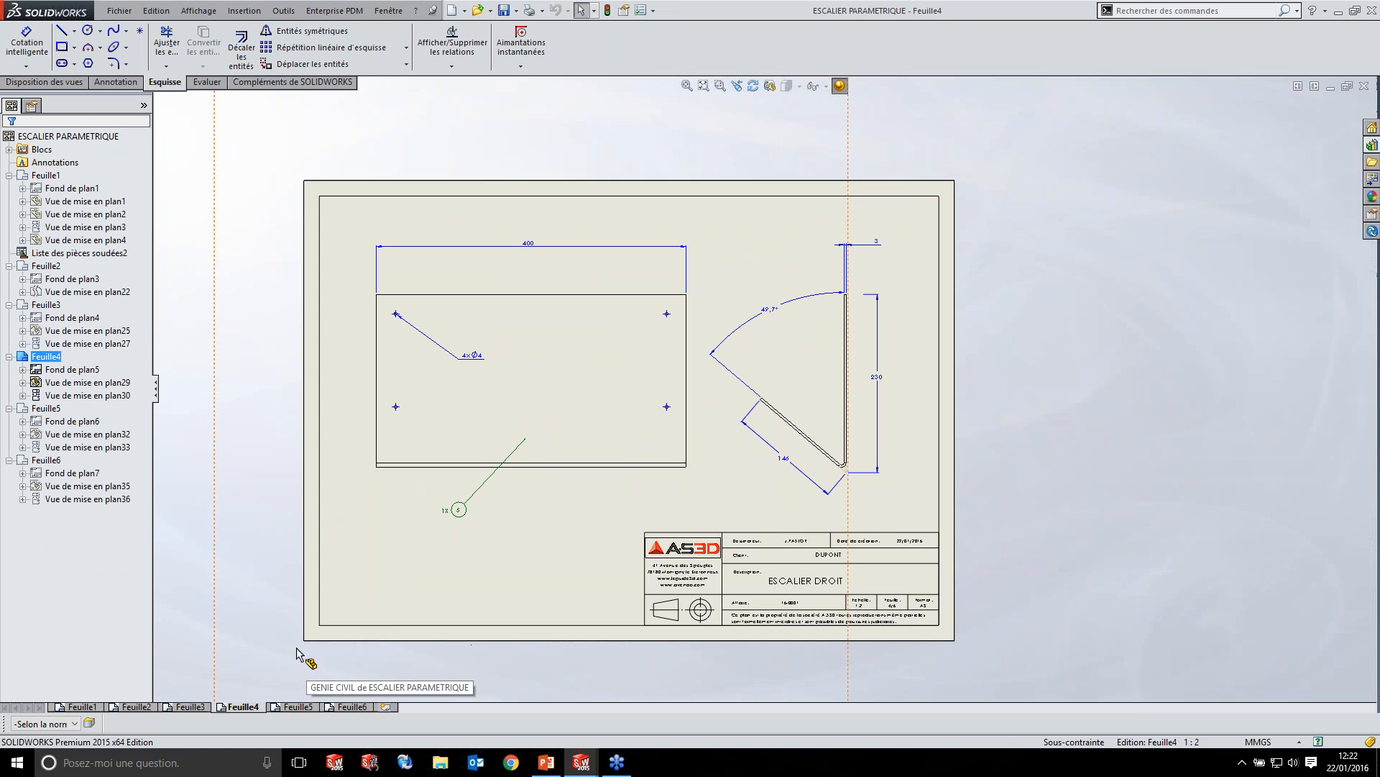
left_click(294, 707)
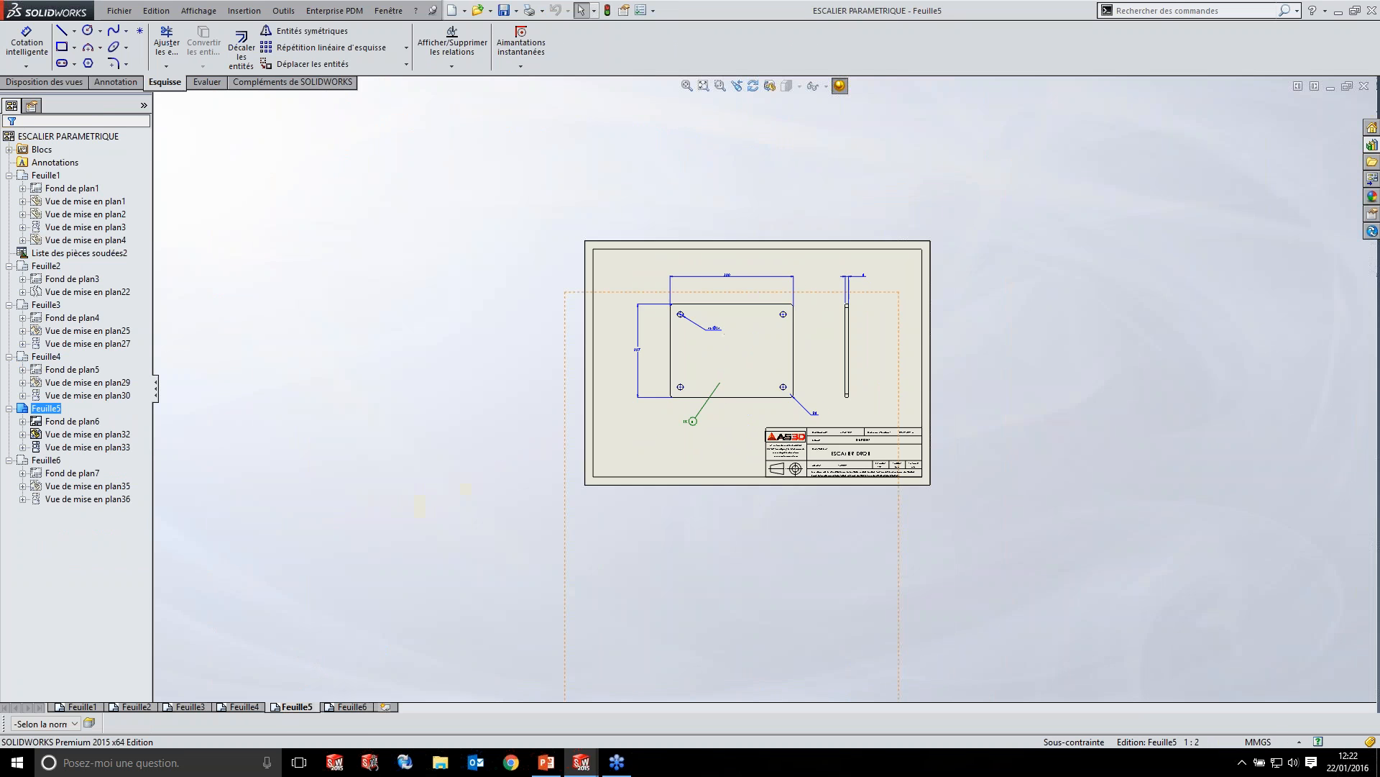
left_click(349, 708)
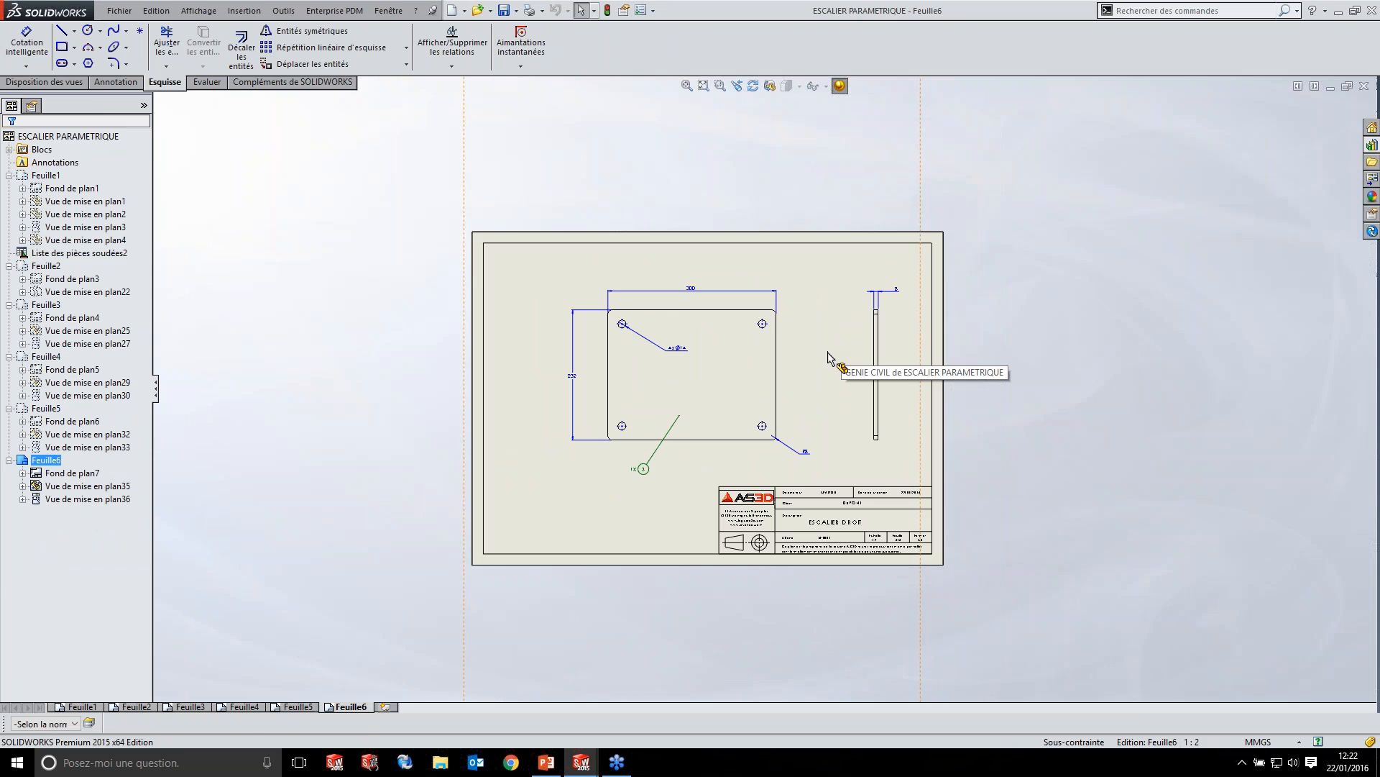
left_click(251, 709)
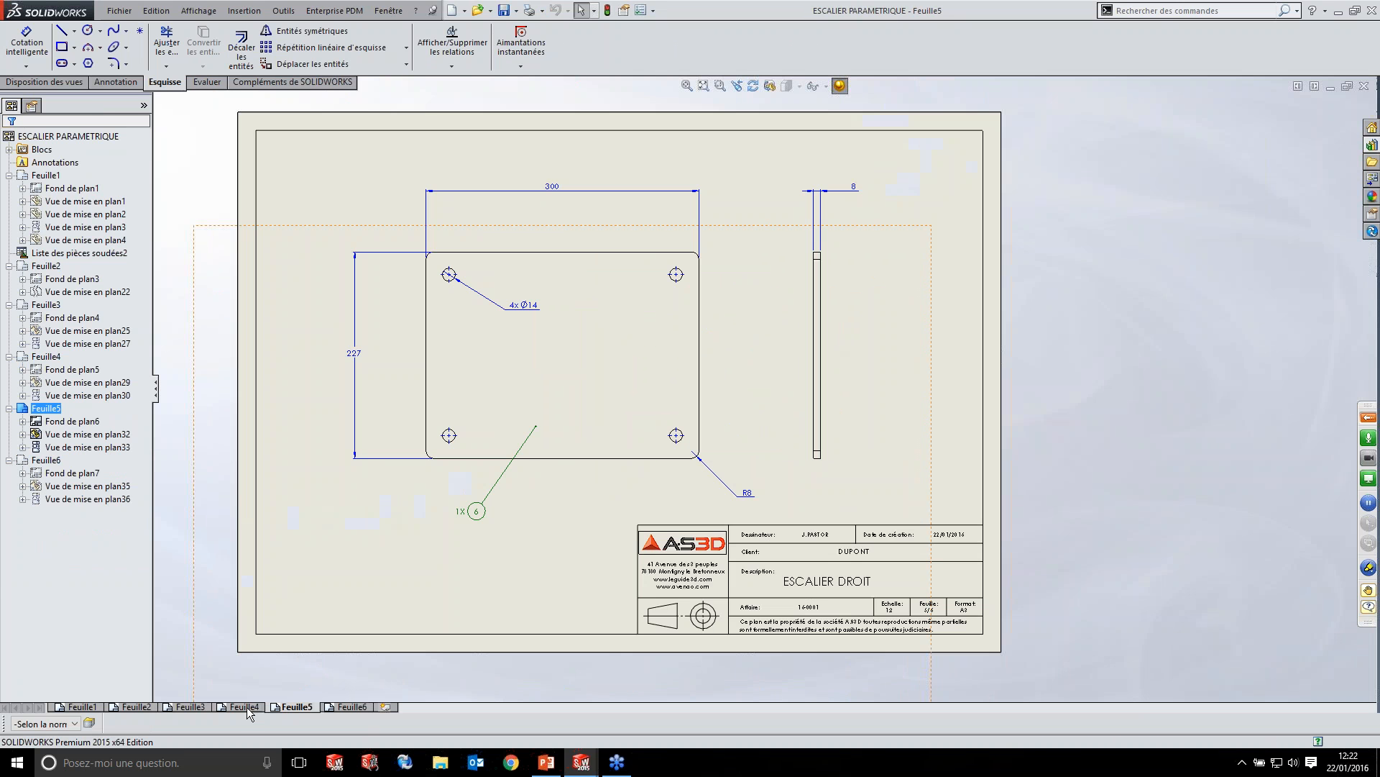
left_click(190, 708)
left_click(134, 707)
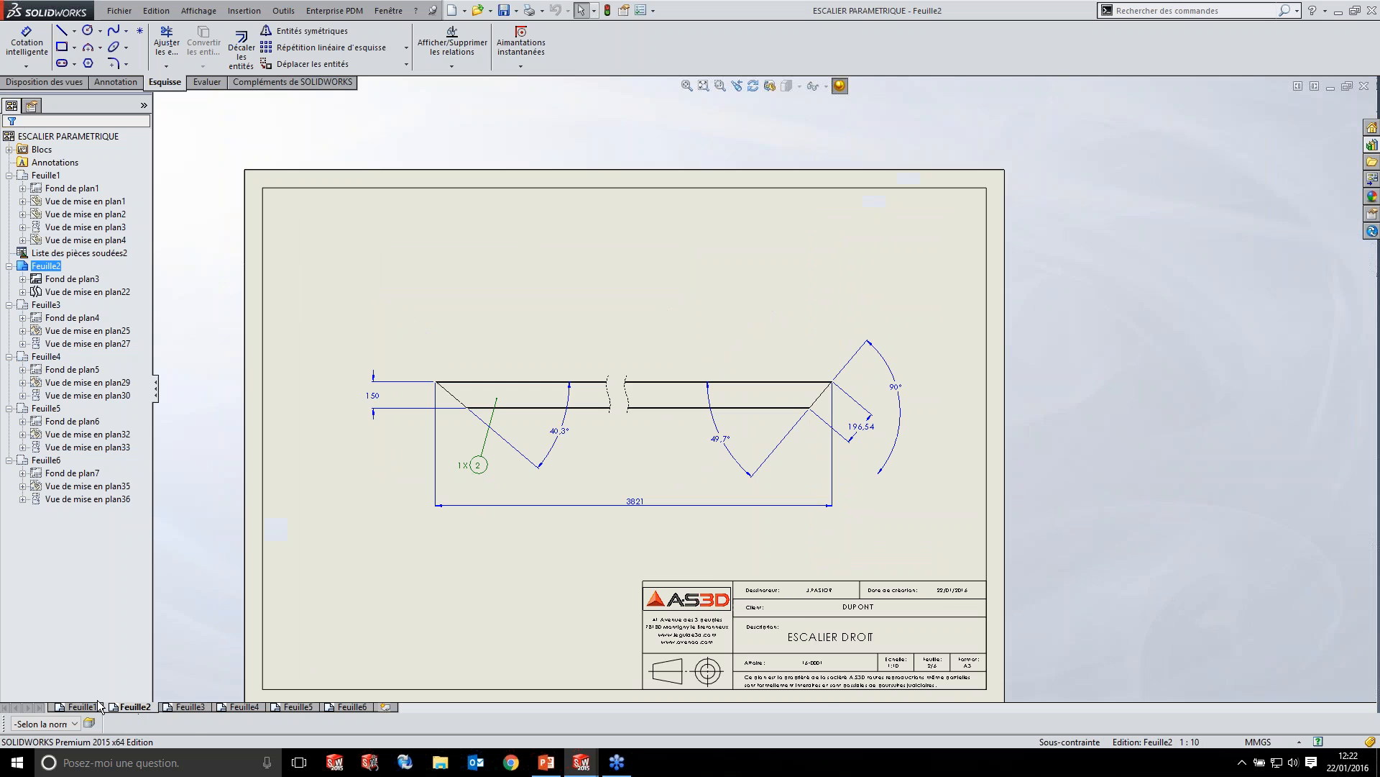
left_click(188, 707)
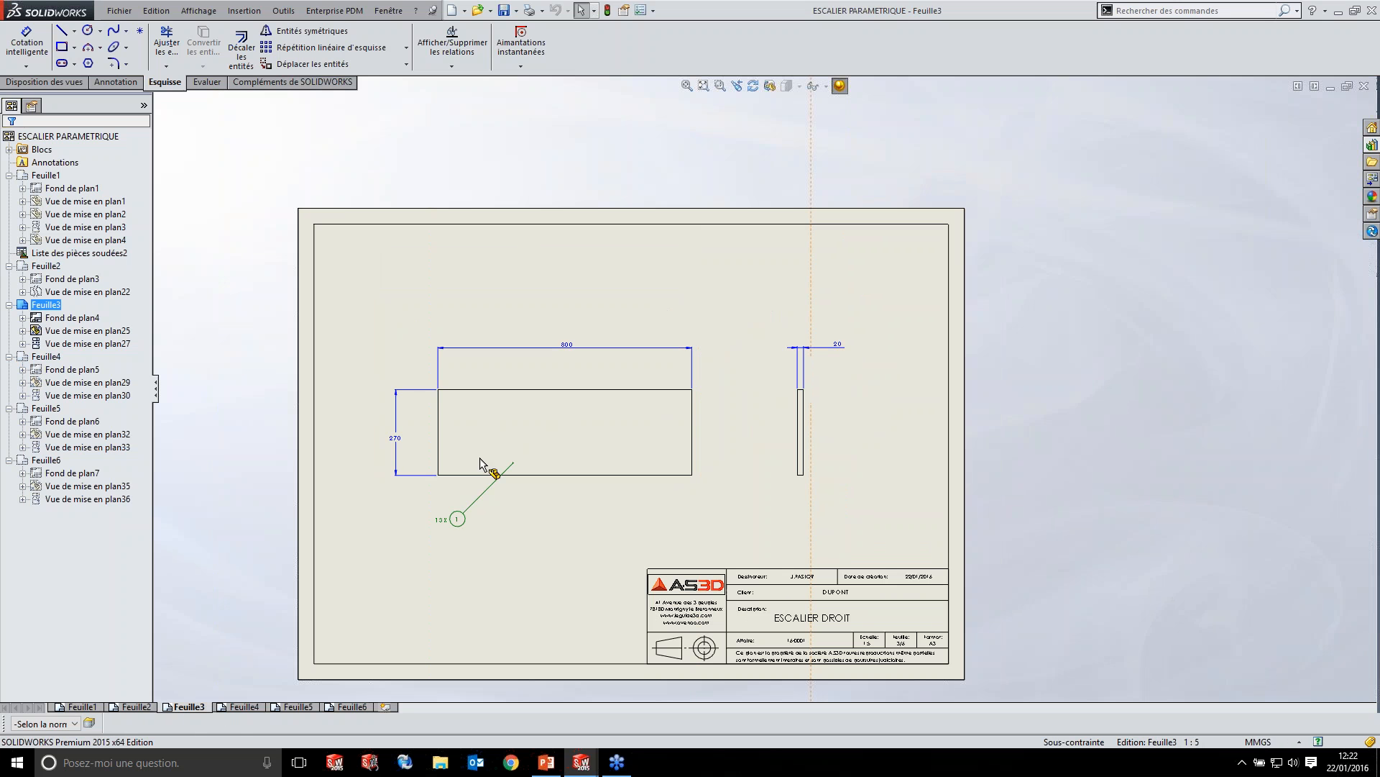
left_click(244, 707)
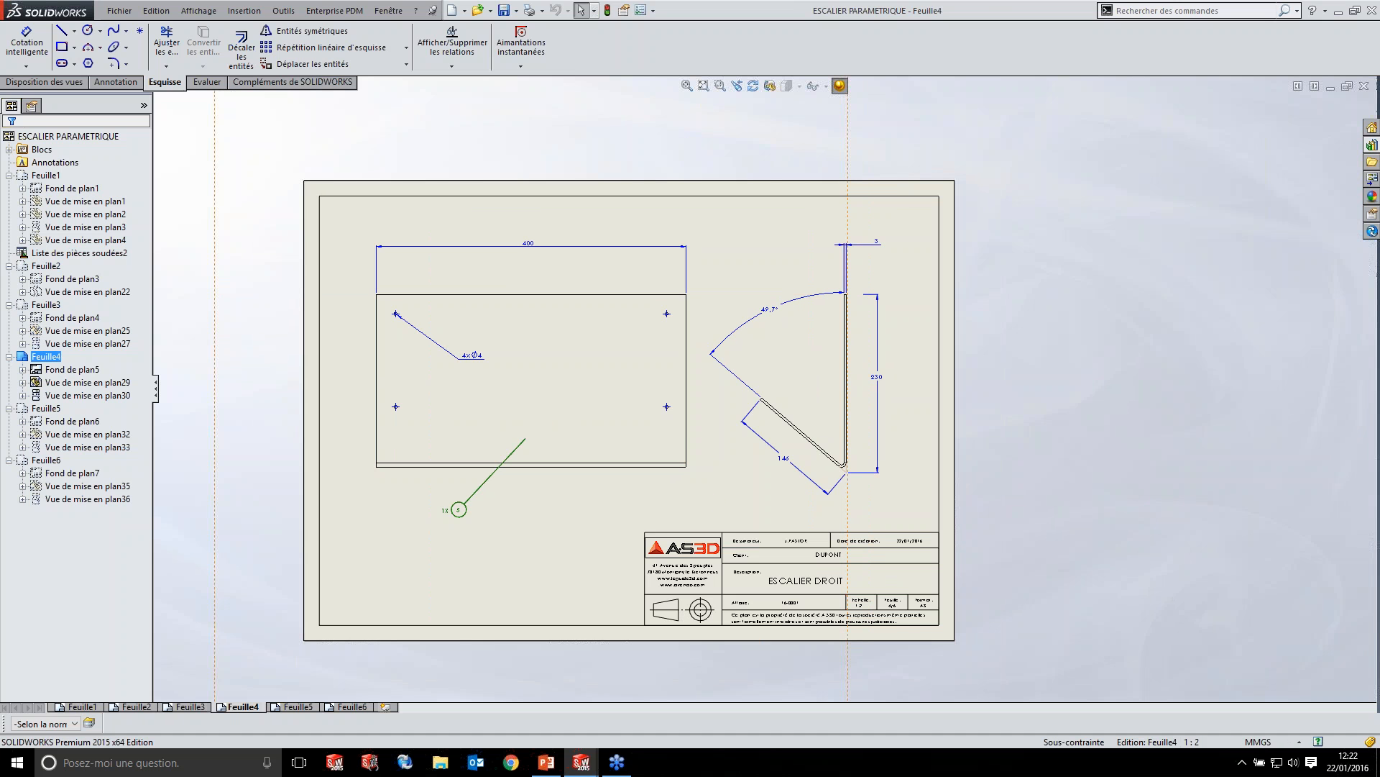
- Review the plate detail drawings on sheets Feuille5 and Feuille6, and return to the overall drawing on Feuille1
left_click(297, 707)
left_click(356, 709)
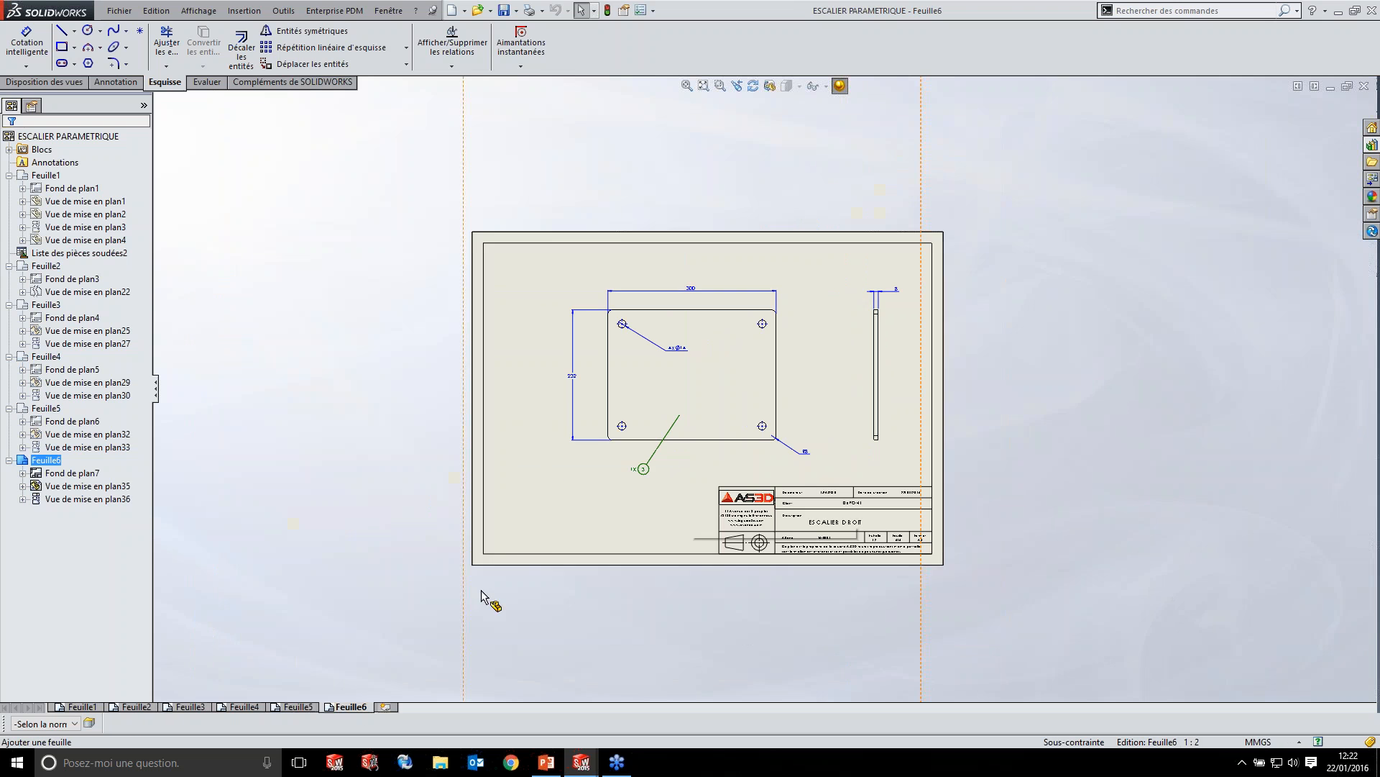
left_click(79, 707)
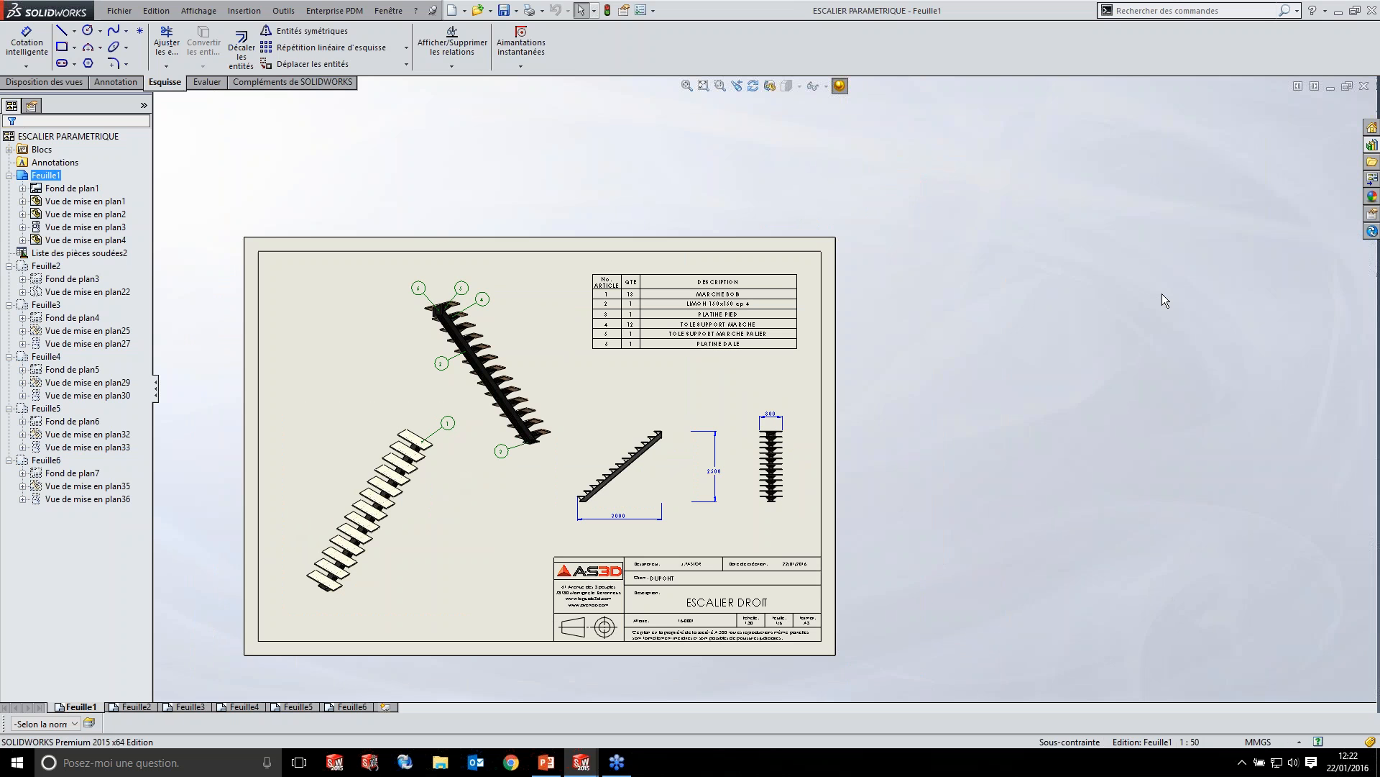
- Switch to the ESCALIER DROIT drawing and examine the area between the staircase views and the cut list table
key("ctrl+Tab")
key("ctrl+Tab")
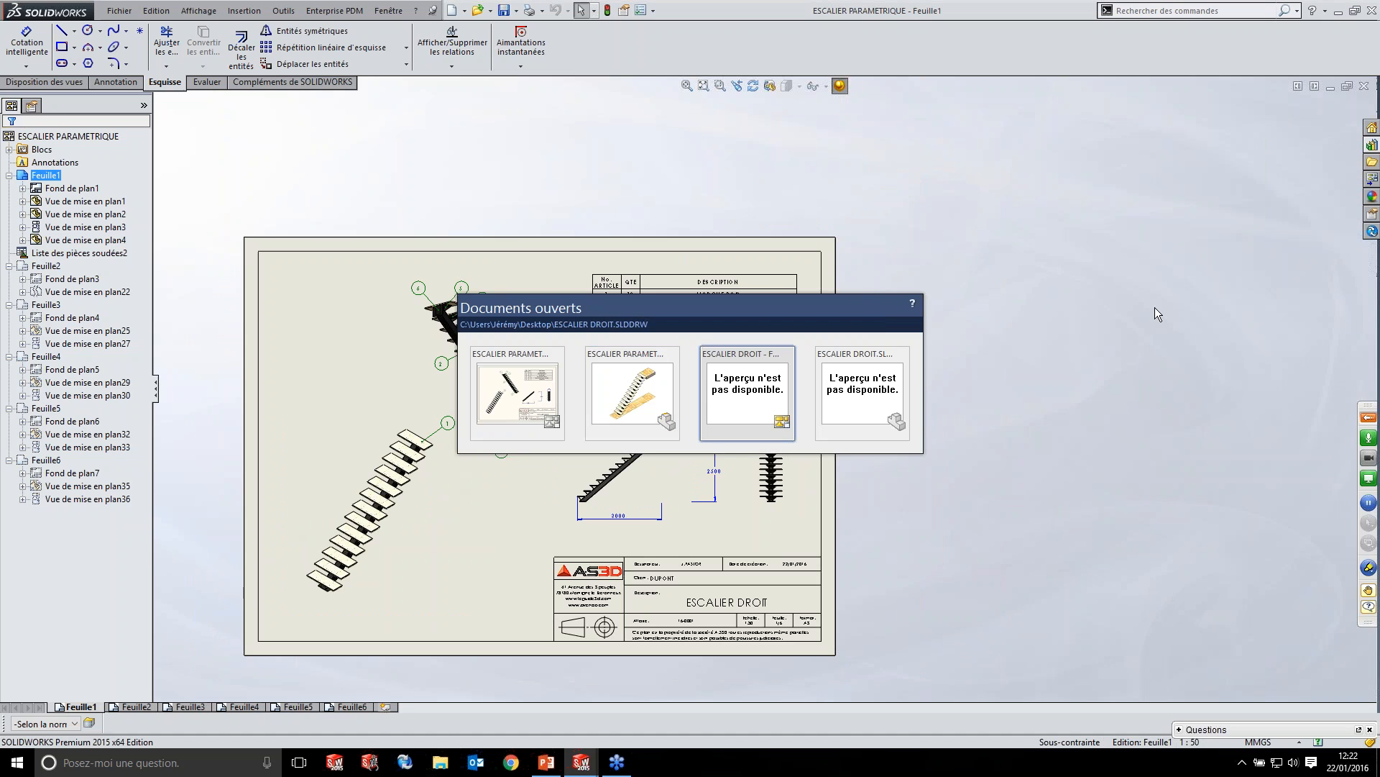
scroll(1071, 553, "down", 3)
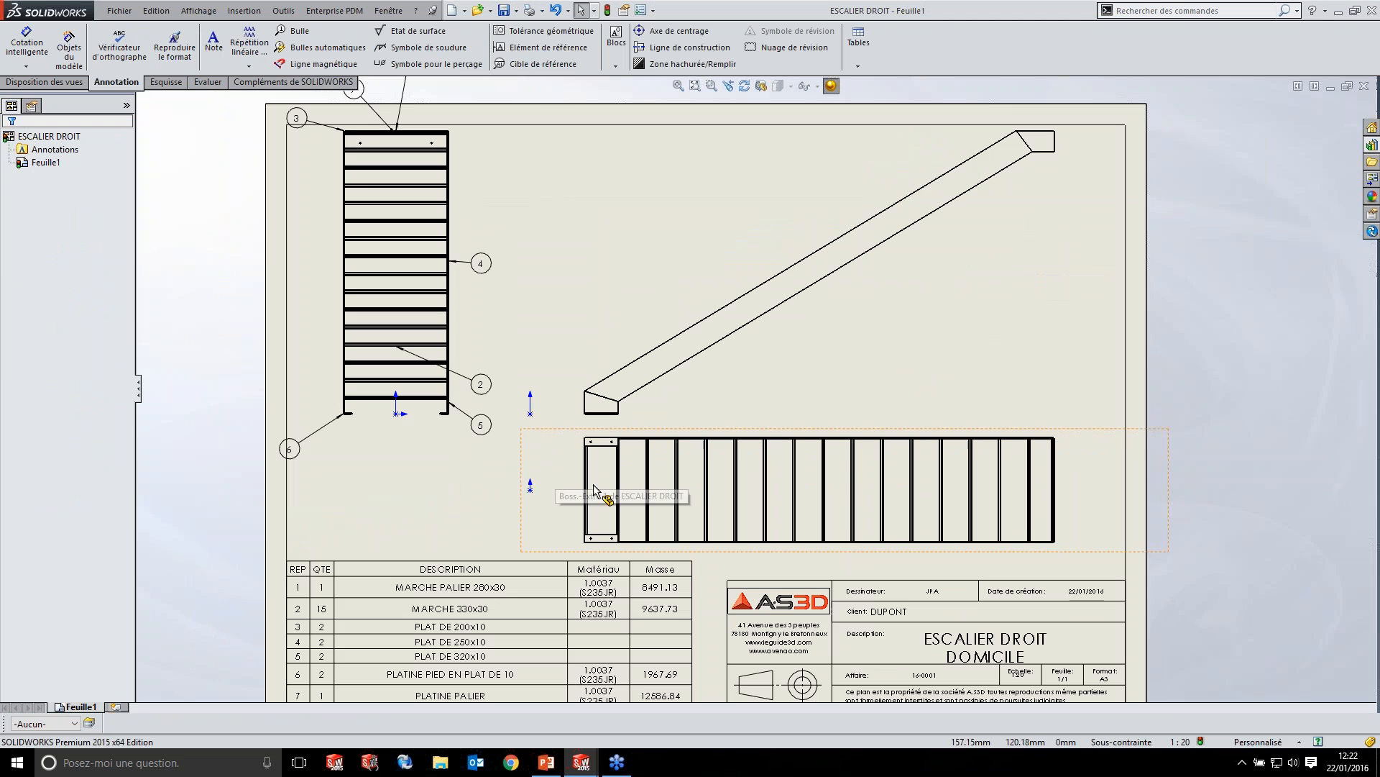
scroll(606, 464, "down", 2)
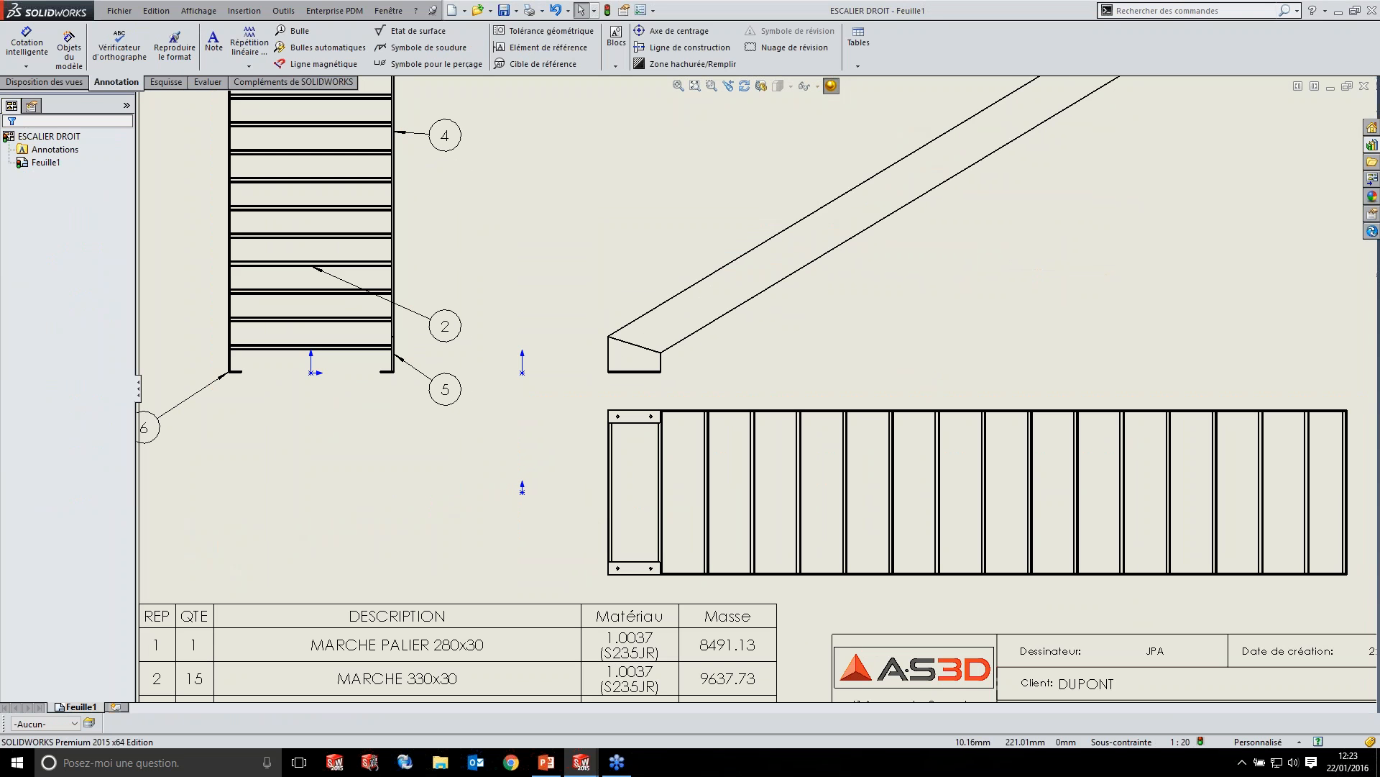
- Insert a model view of only the ESCALIER DROIT foot plate body above the cut list table, with a projected view beside it
left_click(79, 84)
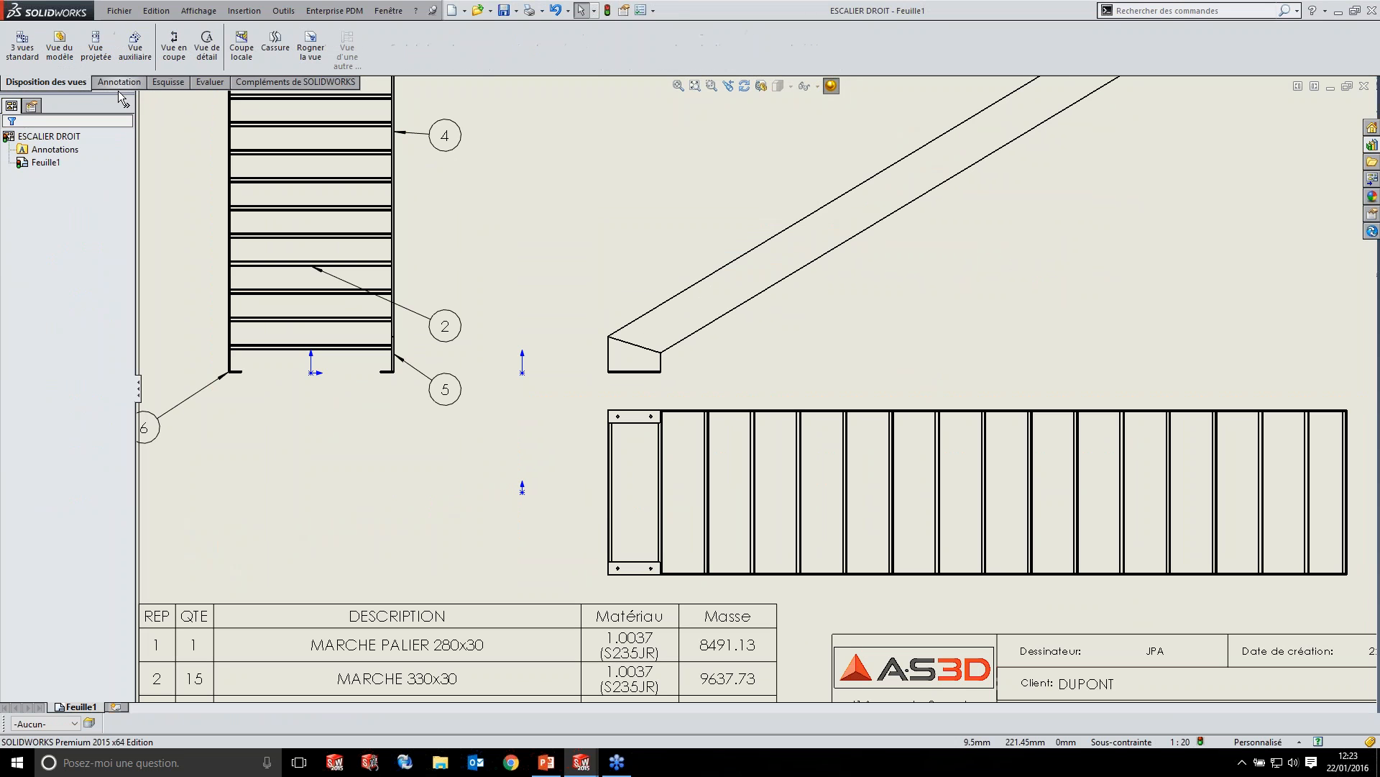
left_click(60, 44)
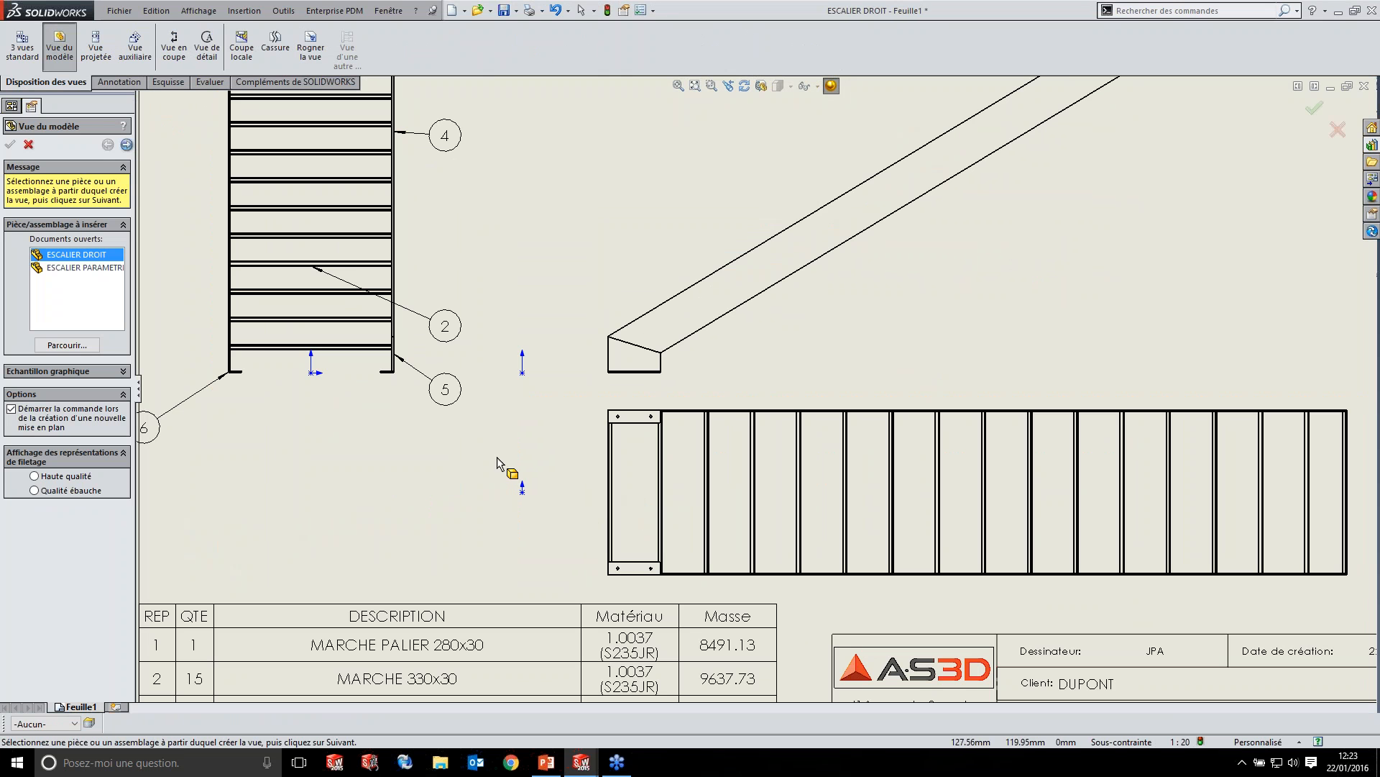
left_click(125, 144)
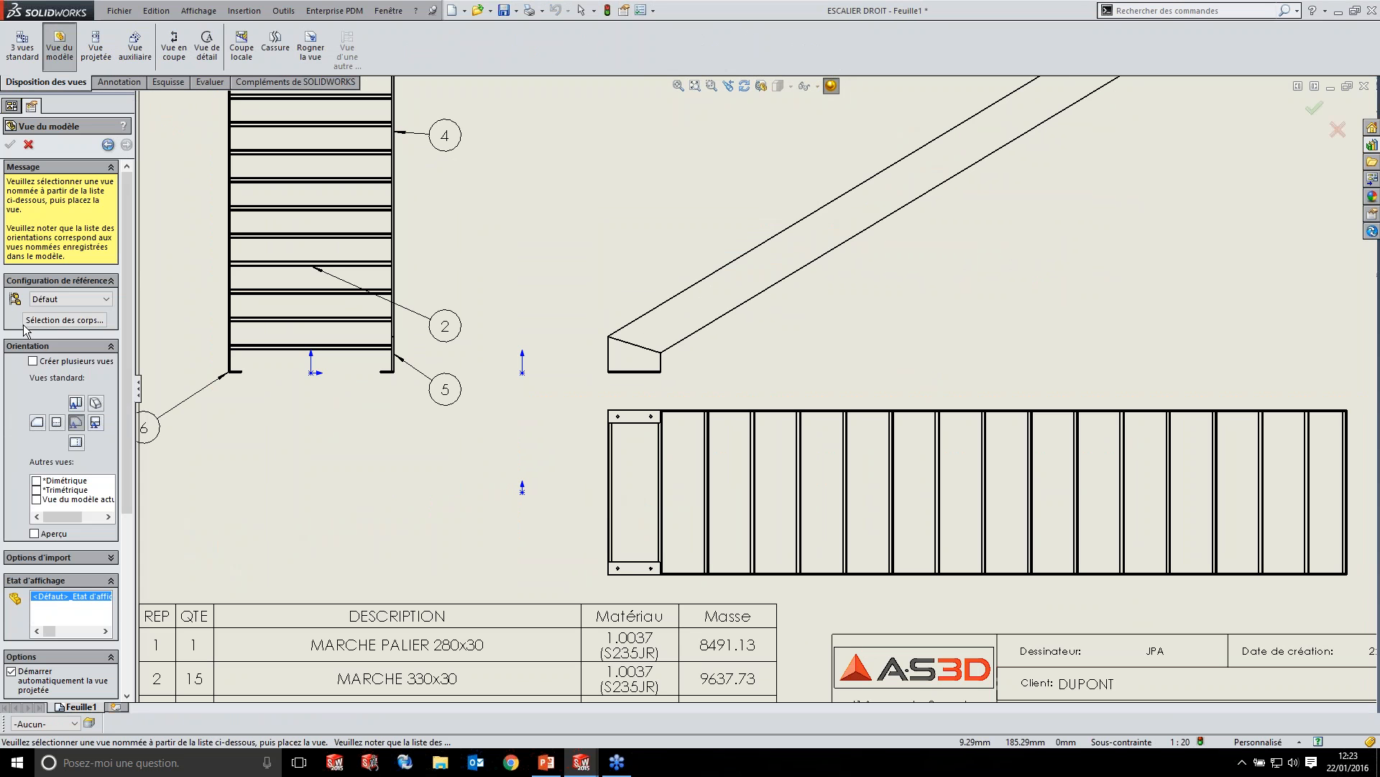
left_click(47, 323)
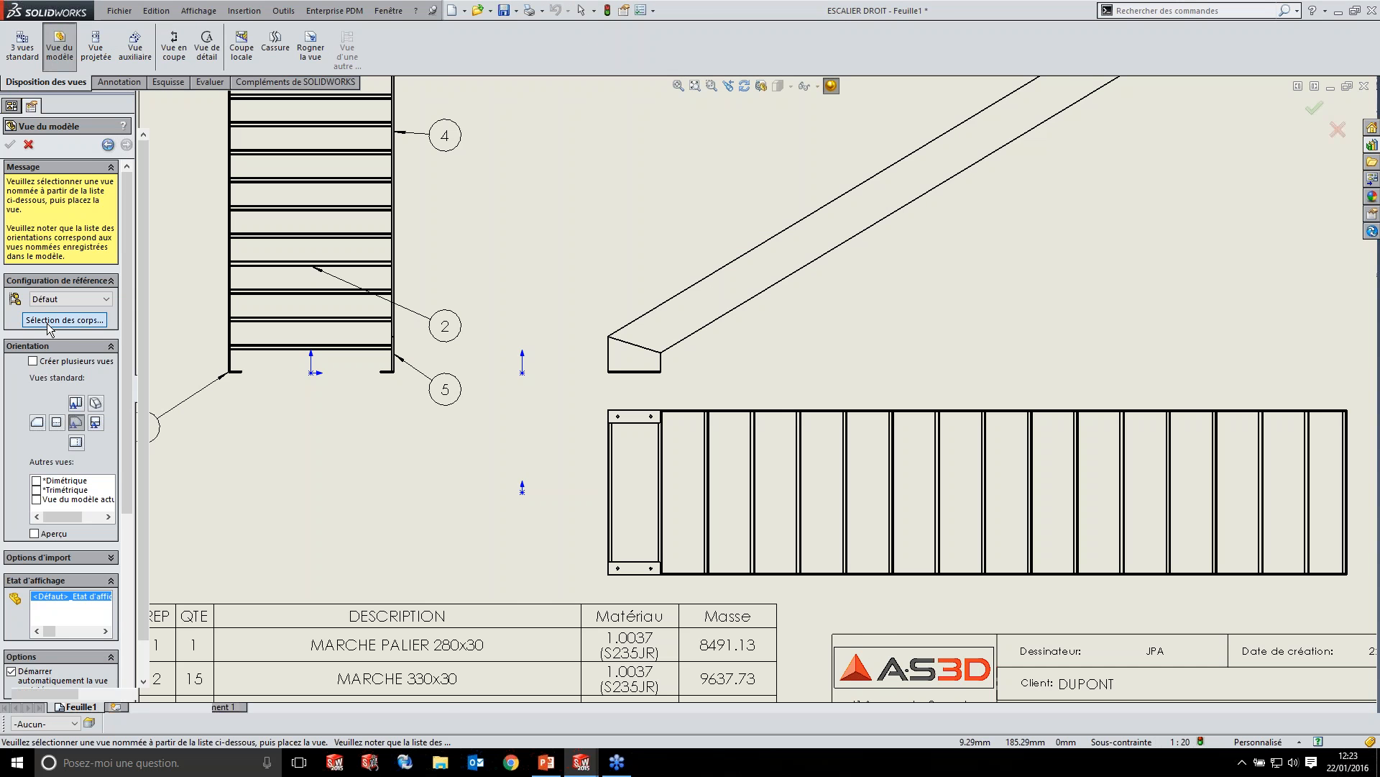
scroll(645, 527, "down", 10)
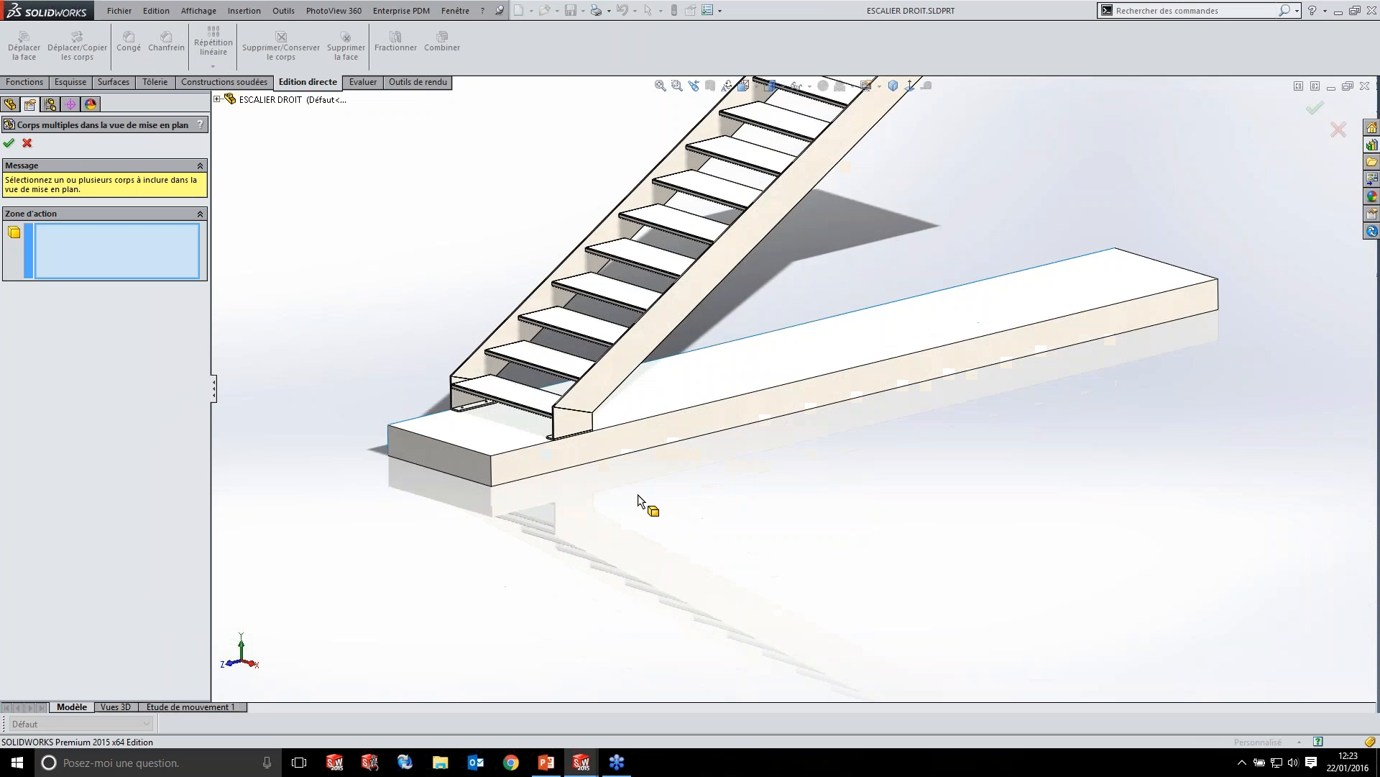
left_click(812, 383)
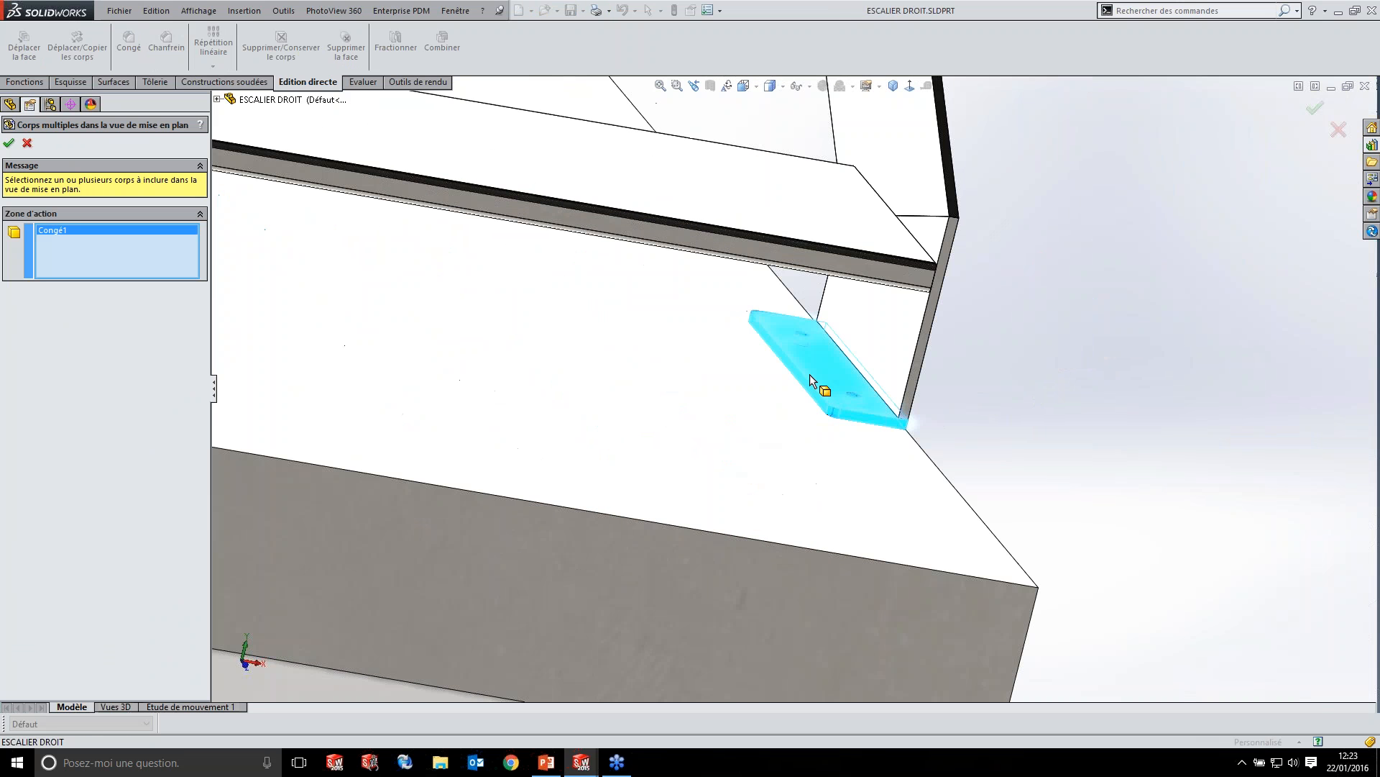
left_click(9, 143)
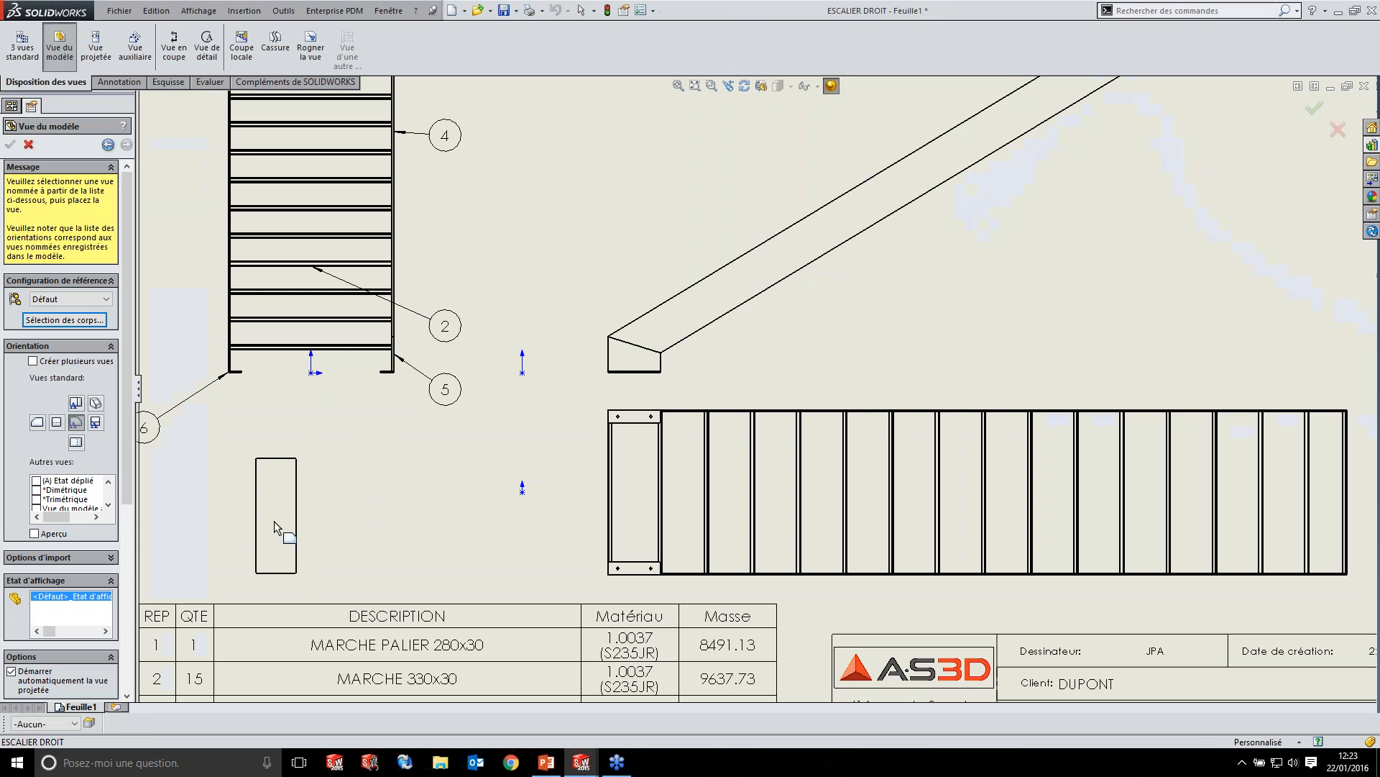
left_click(356, 512)
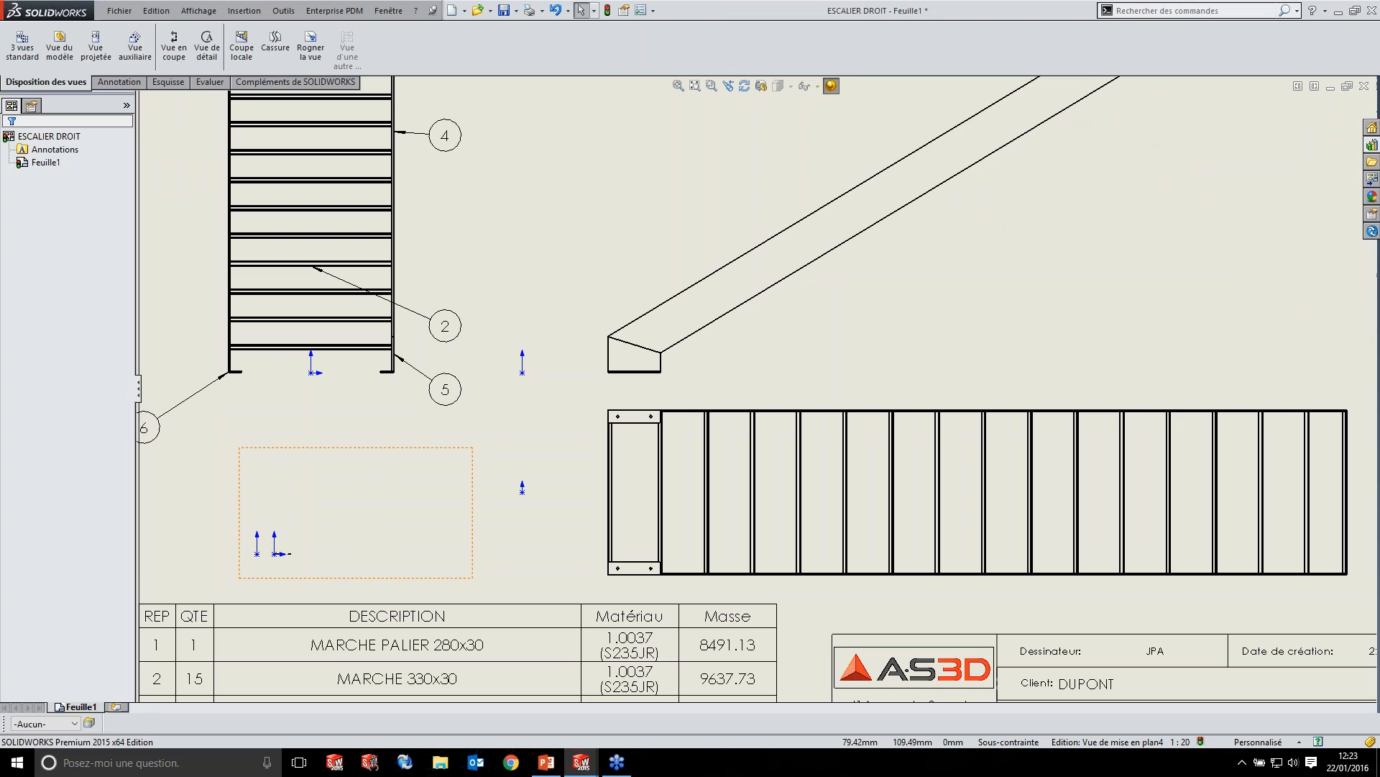
- Examine the foot plate's model view and projected view on the sheet at close range
key("f")
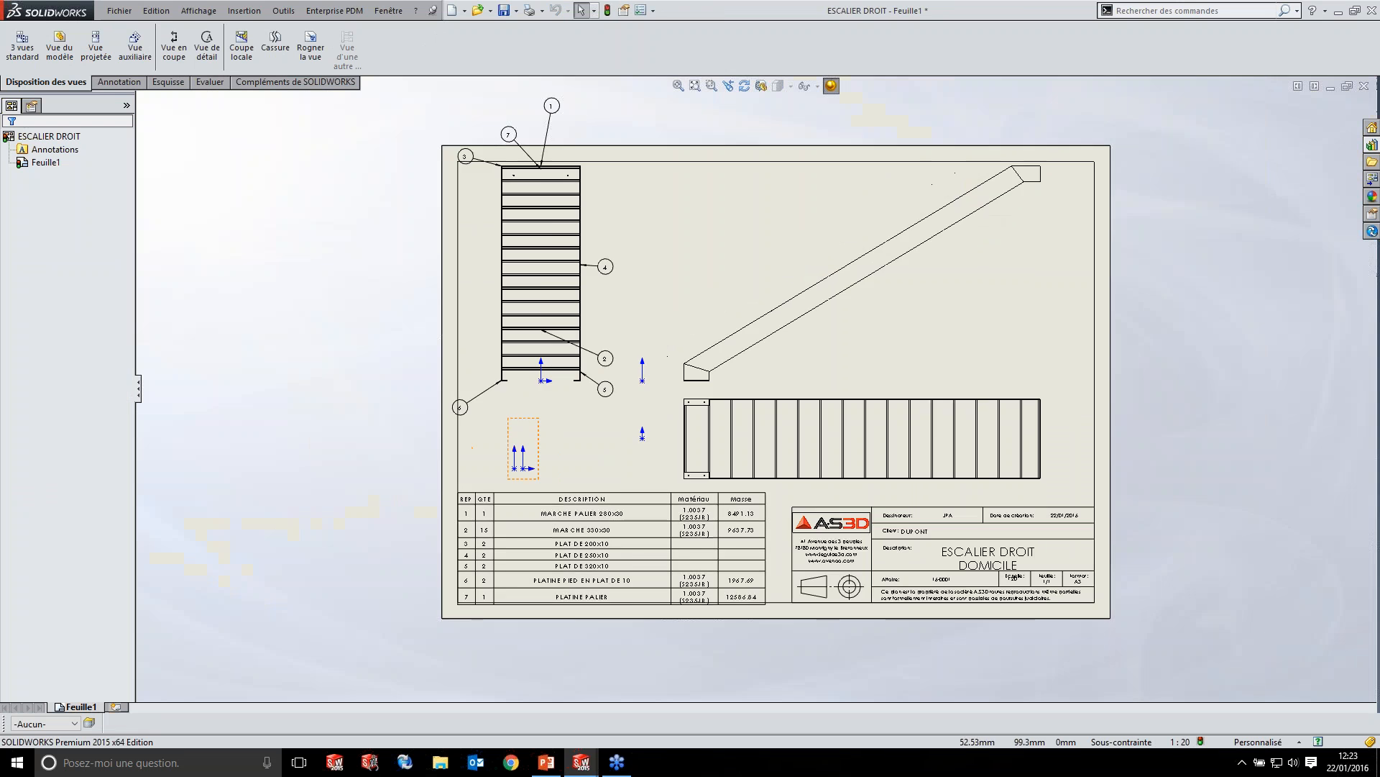
scroll(568, 451, "down", 5)
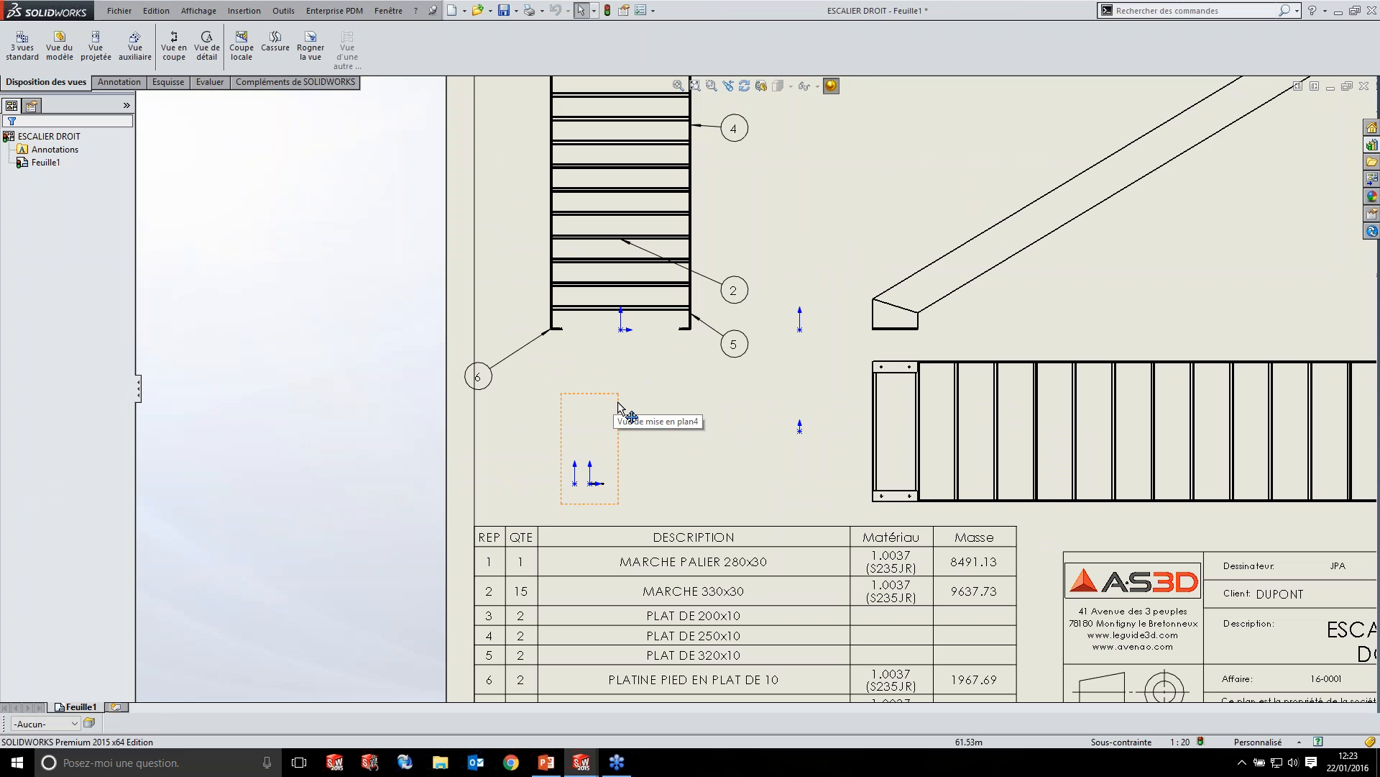
left_click(699, 403)
scroll(700, 410, "down", 6)
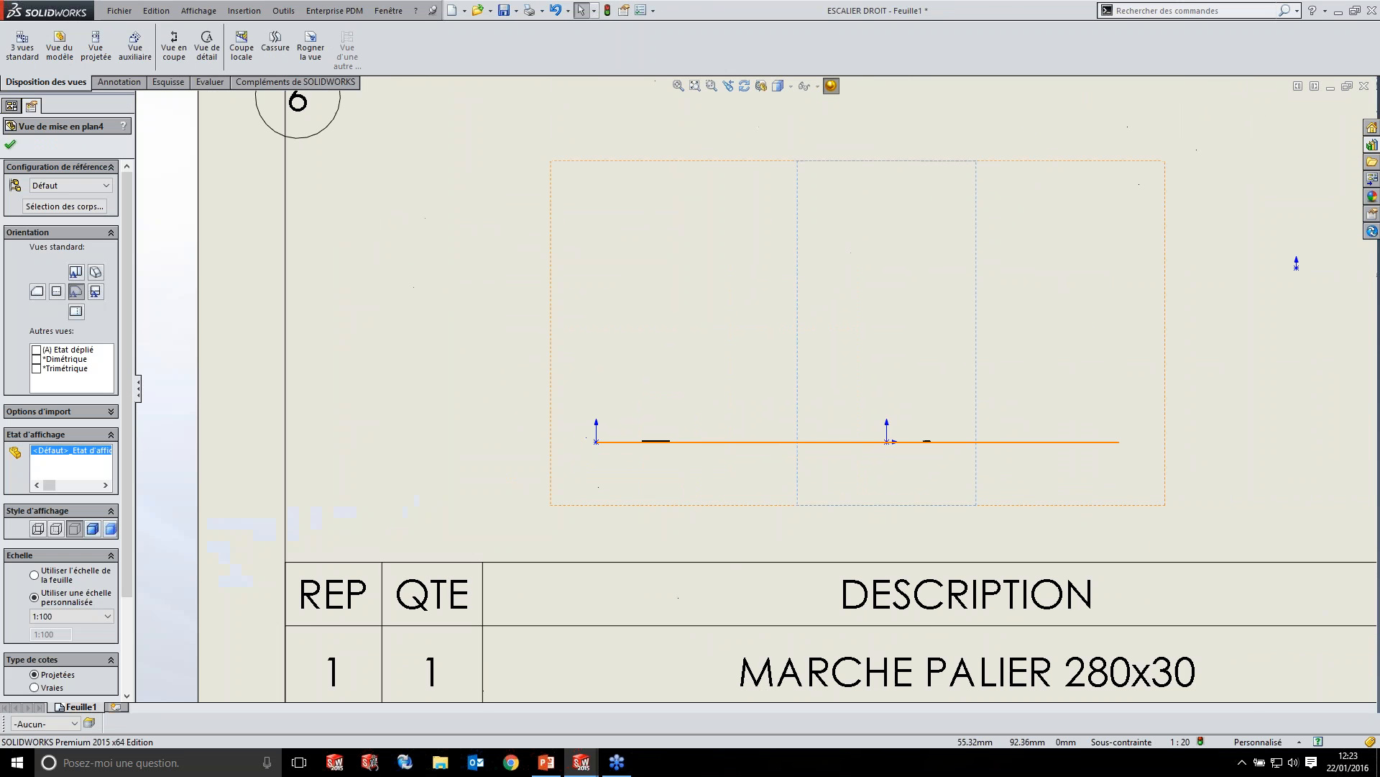
scroll(705, 410, "up", 3)
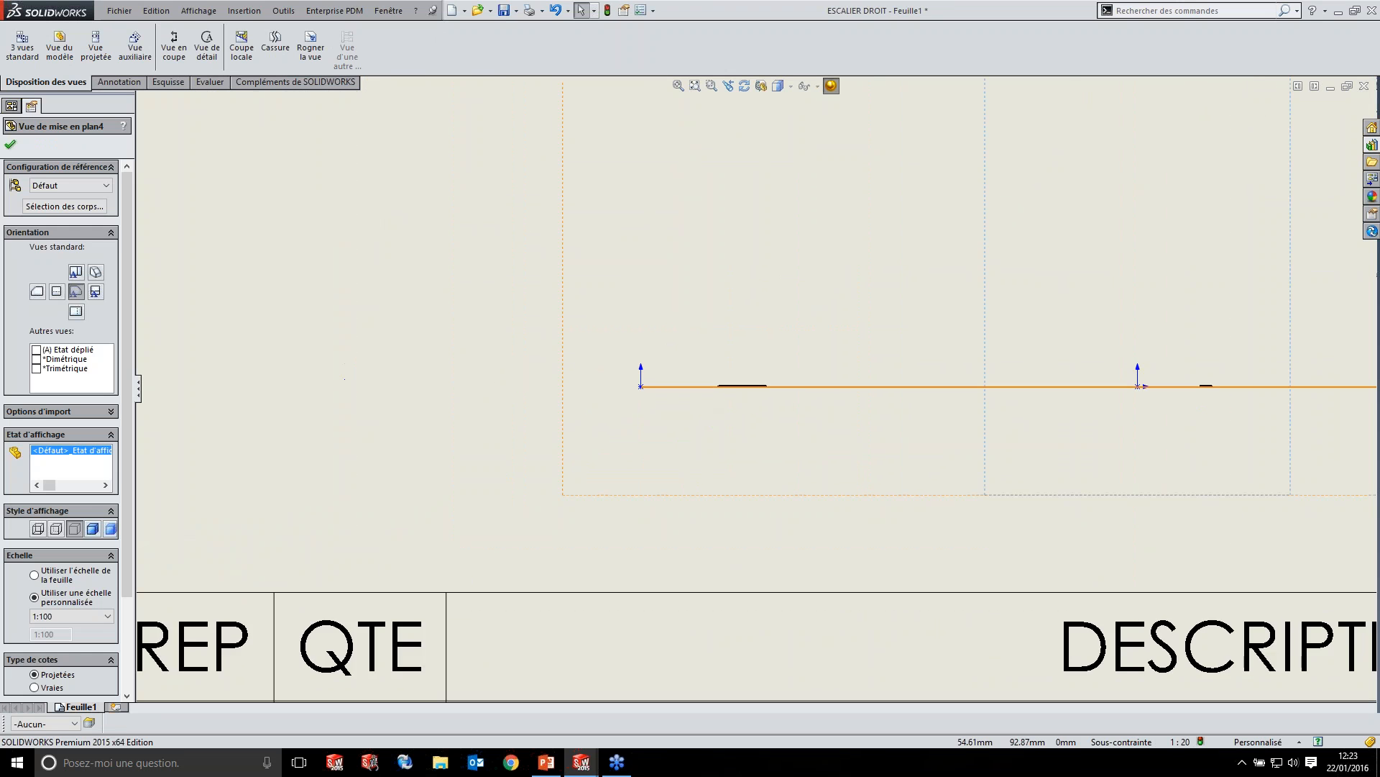
scroll(767, 408, "down", 2)
key("Escape")
left_click(686, 413)
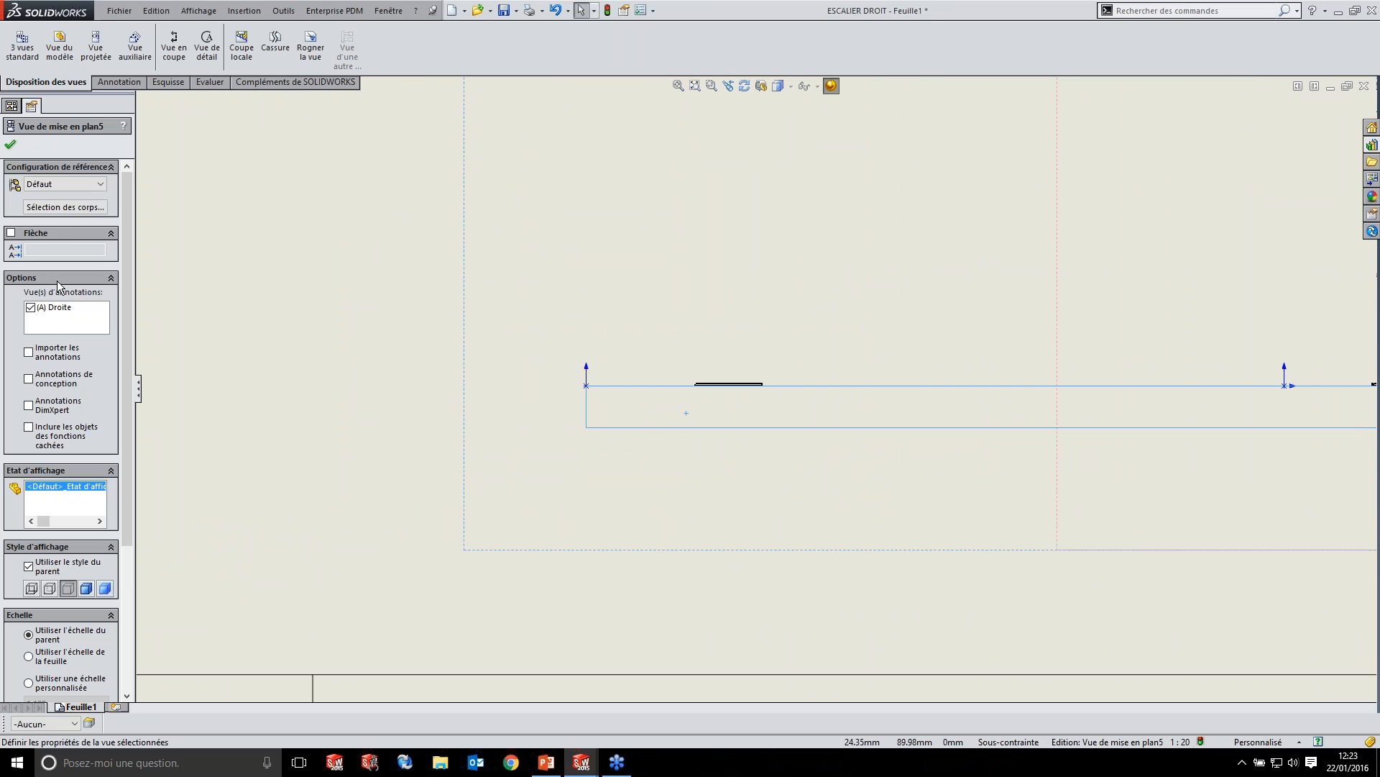
scroll(727, 330, "up", 4)
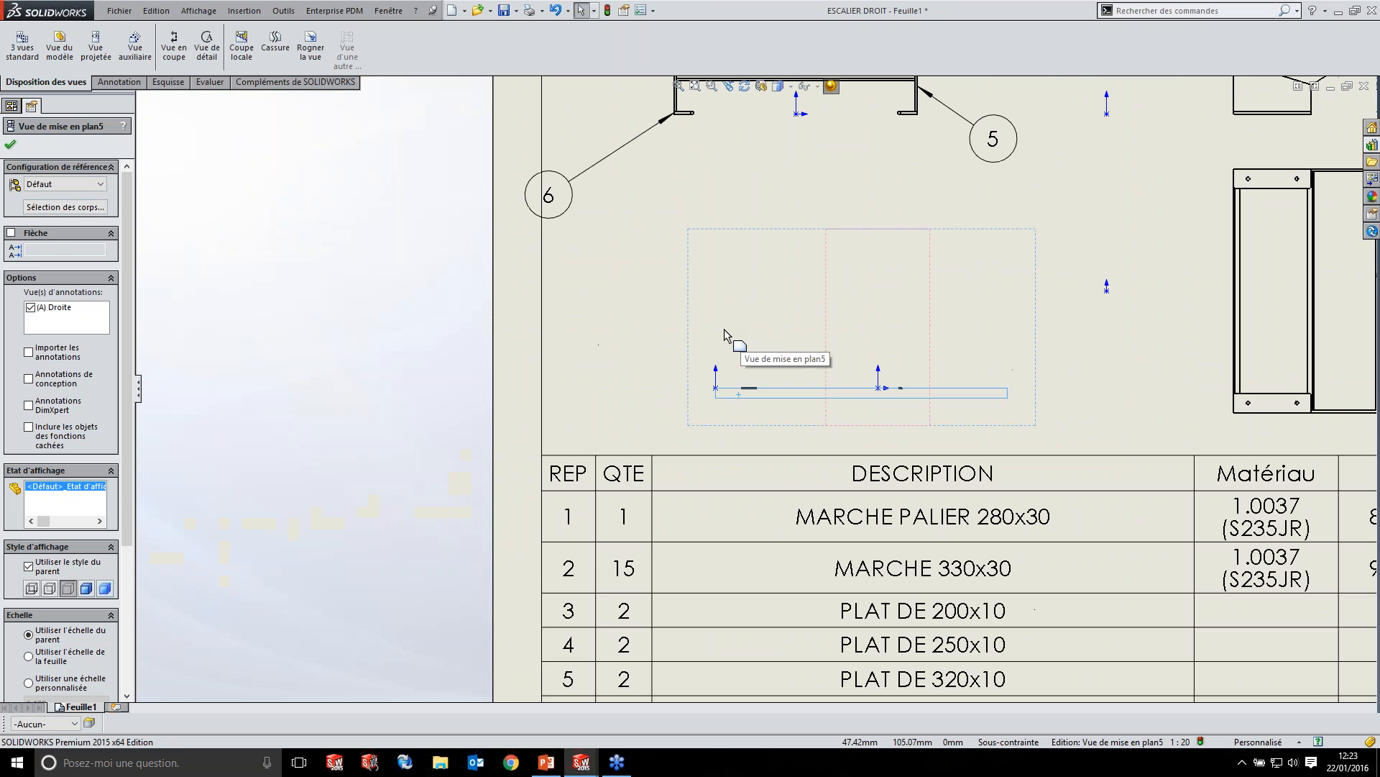
key("Escape")
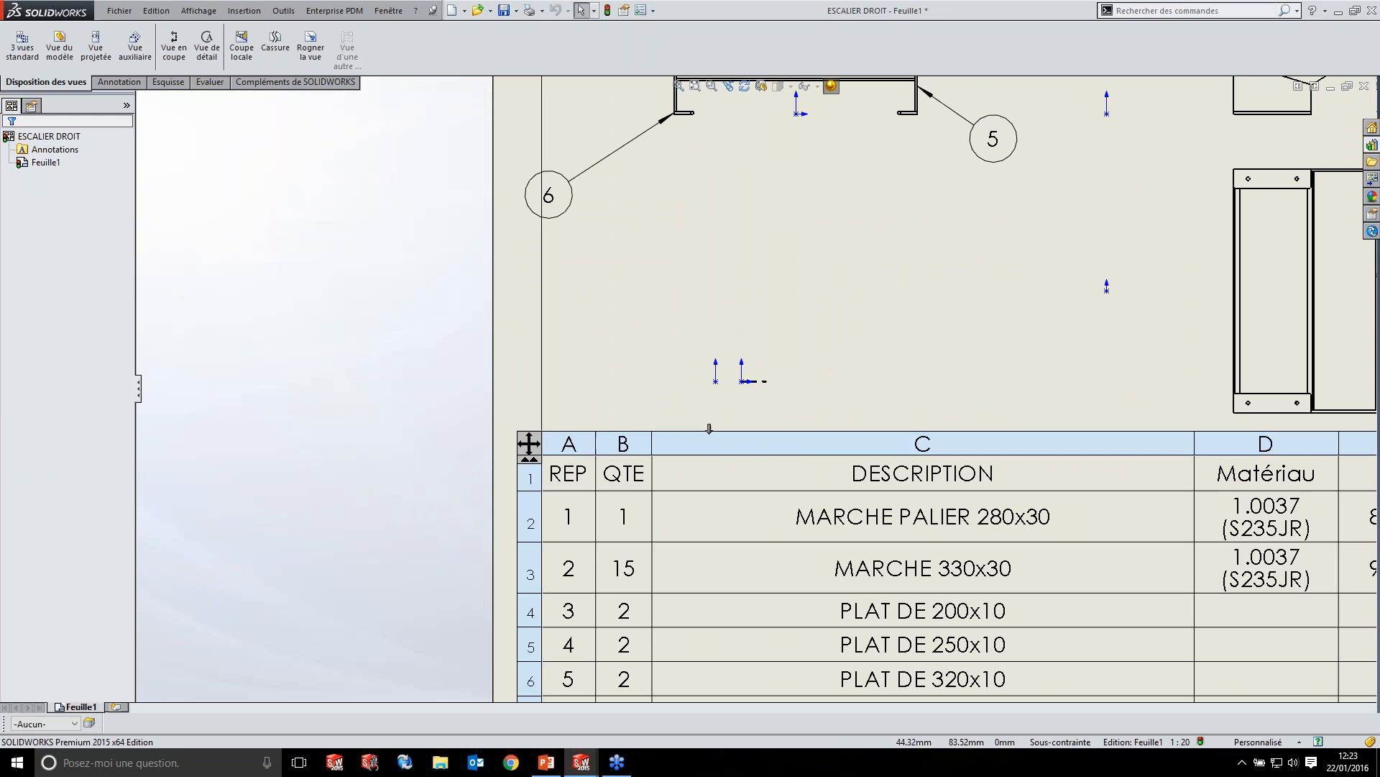
- Delete the foot plate's model view and its projected view from the sheet
left_click(768, 353)
key("Delete")
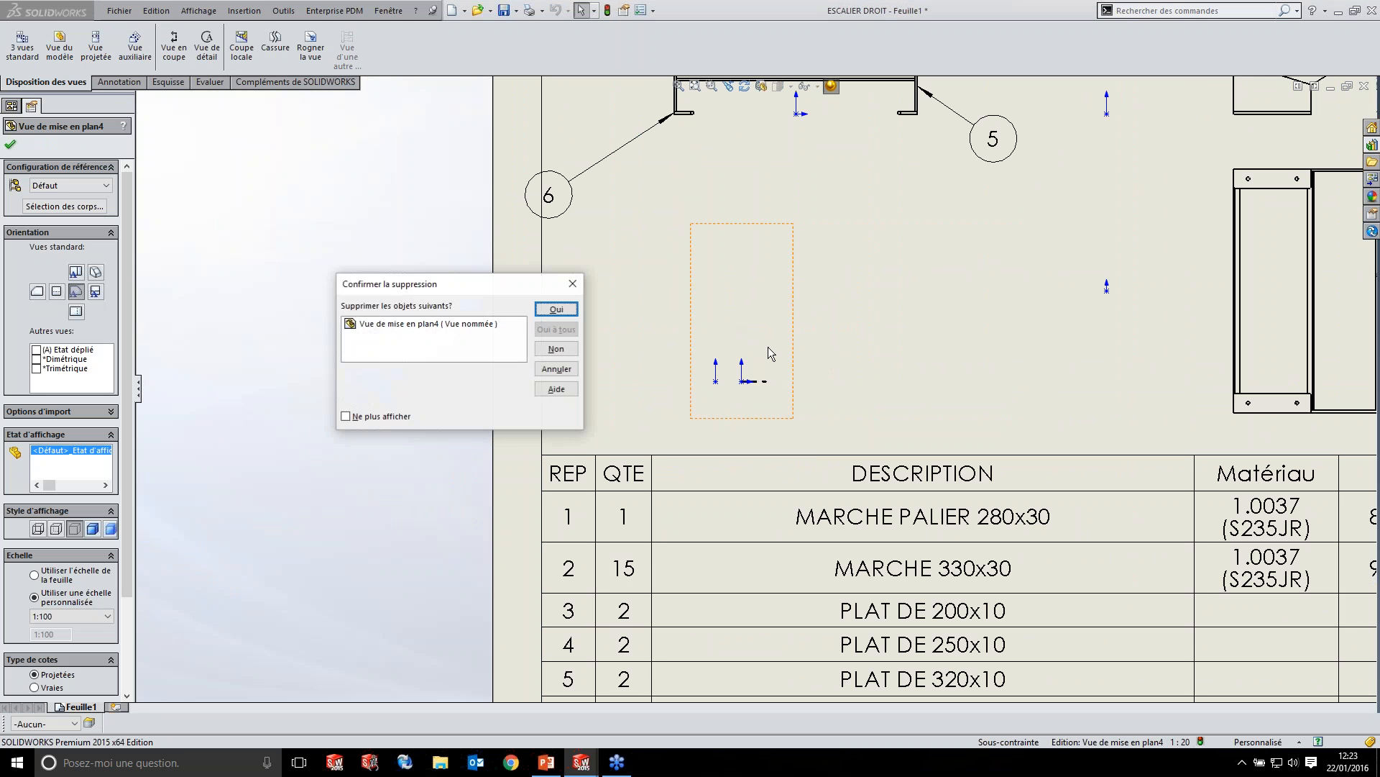
left_click(557, 310)
left_click(690, 376)
key("Delete")
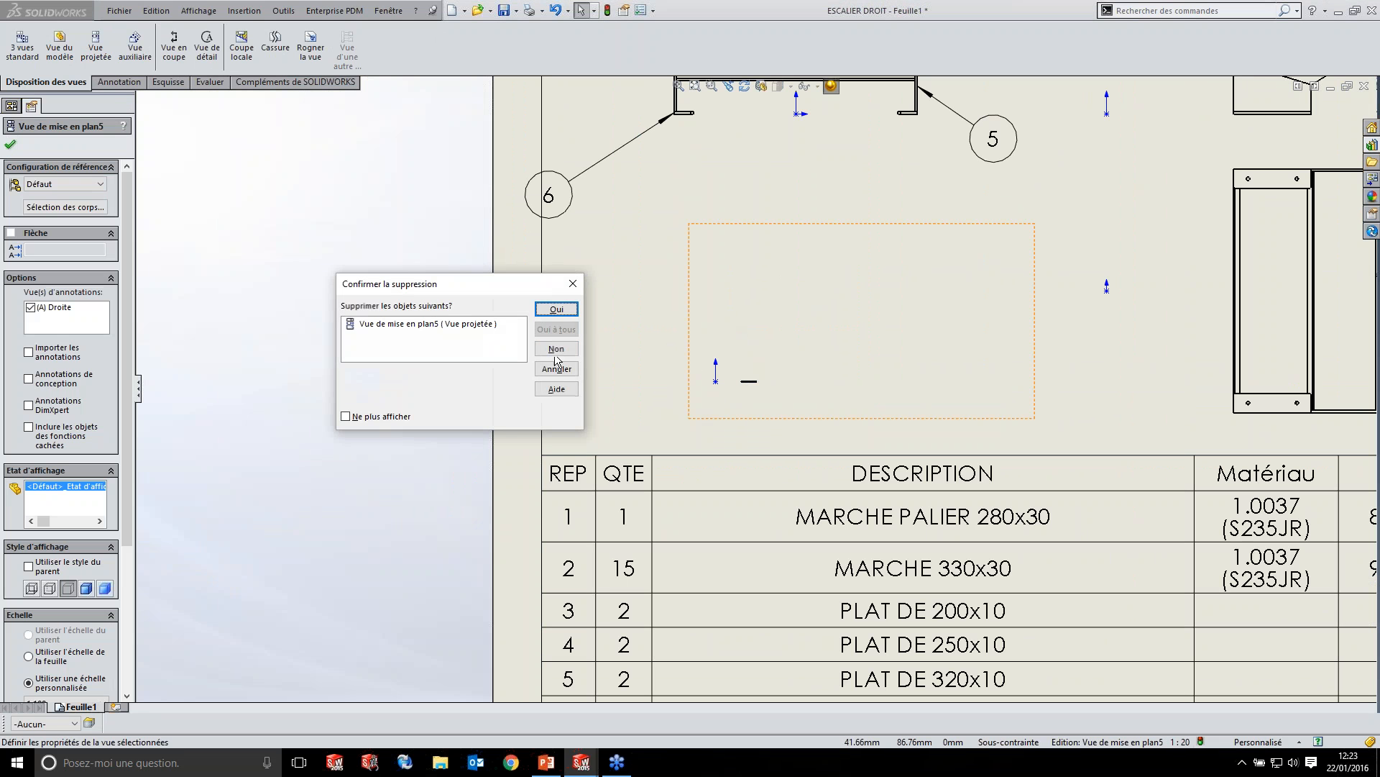
left_click(558, 310)
- Insert a model view of only the foot plate body in another standard orientation, between the stair front view and the inclined stringer view
scroll(777, 323, "up", 5)
scroll(834, 295, "down", 3)
scroll(760, 425, "up", 1)
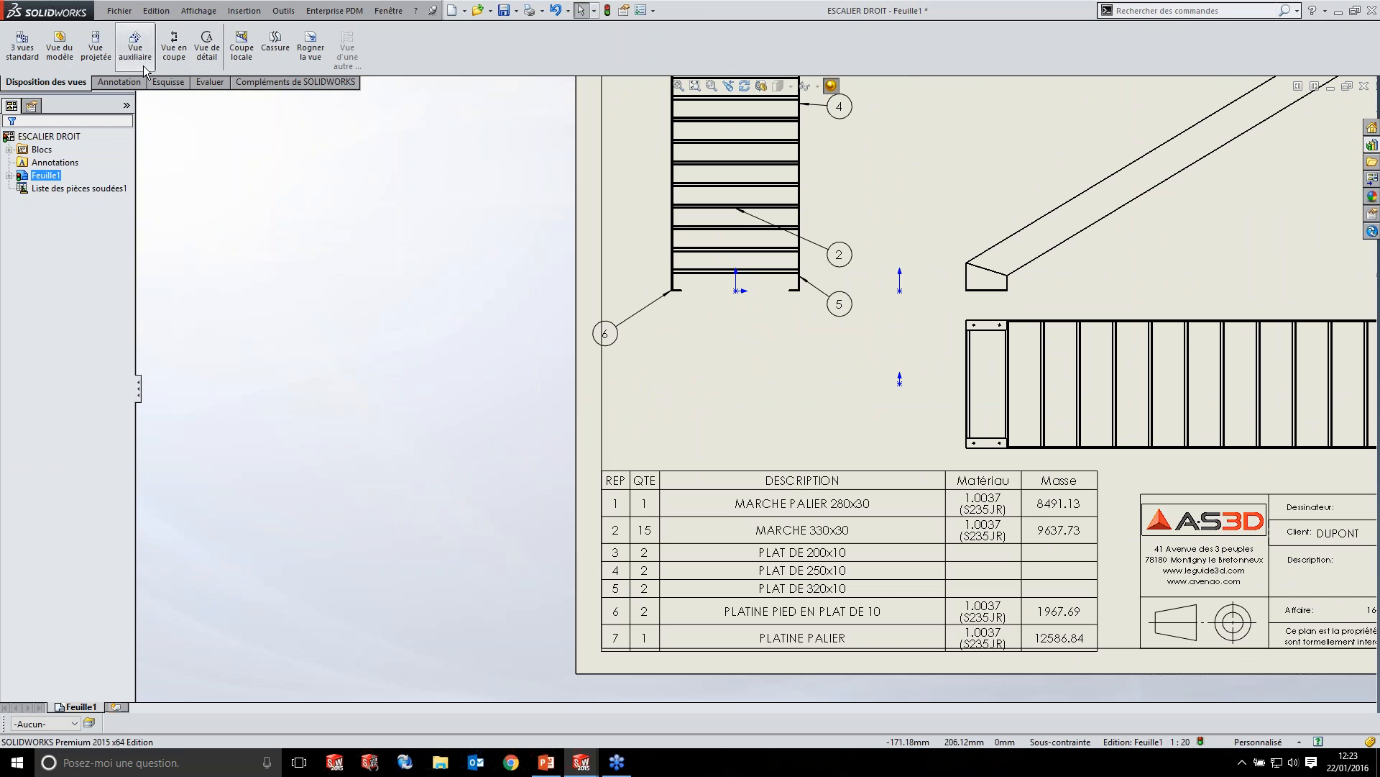
left_click(59, 45)
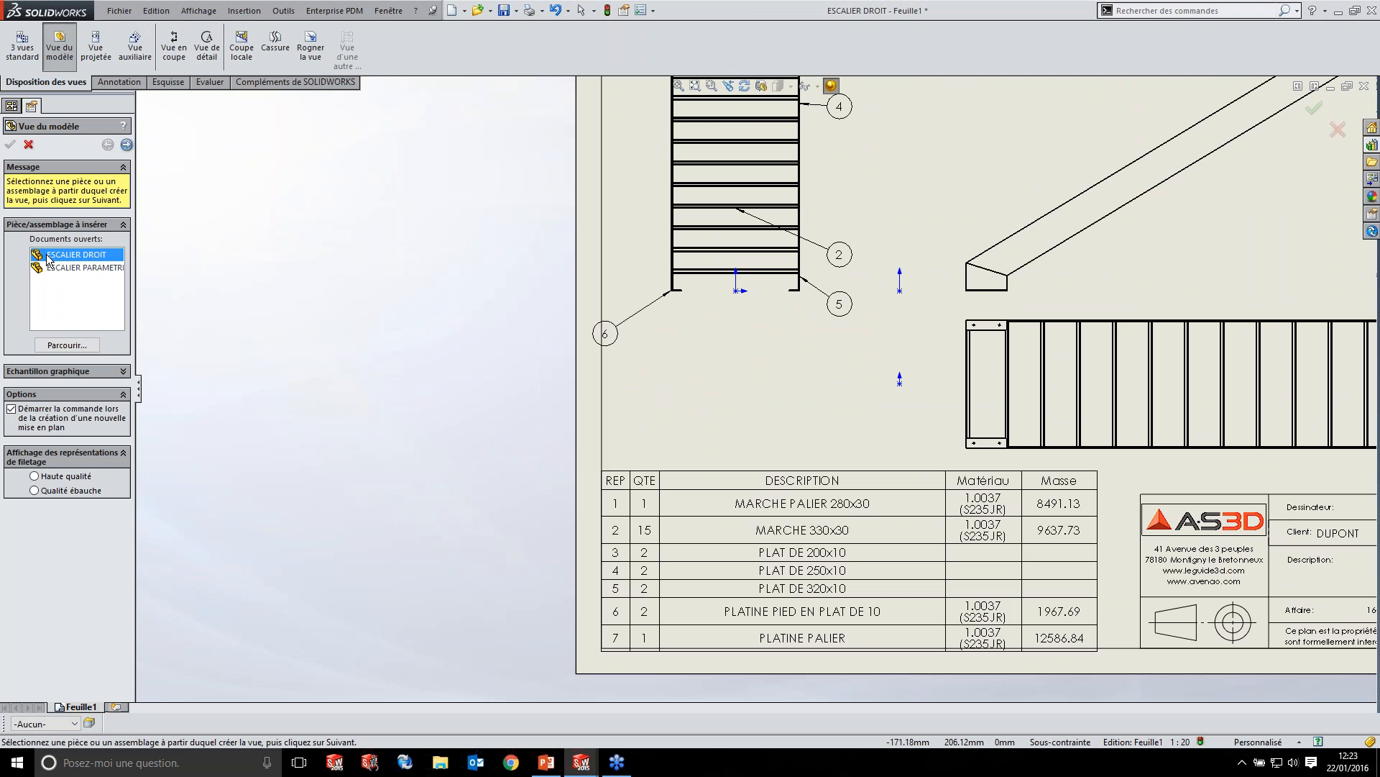
left_click(125, 146)
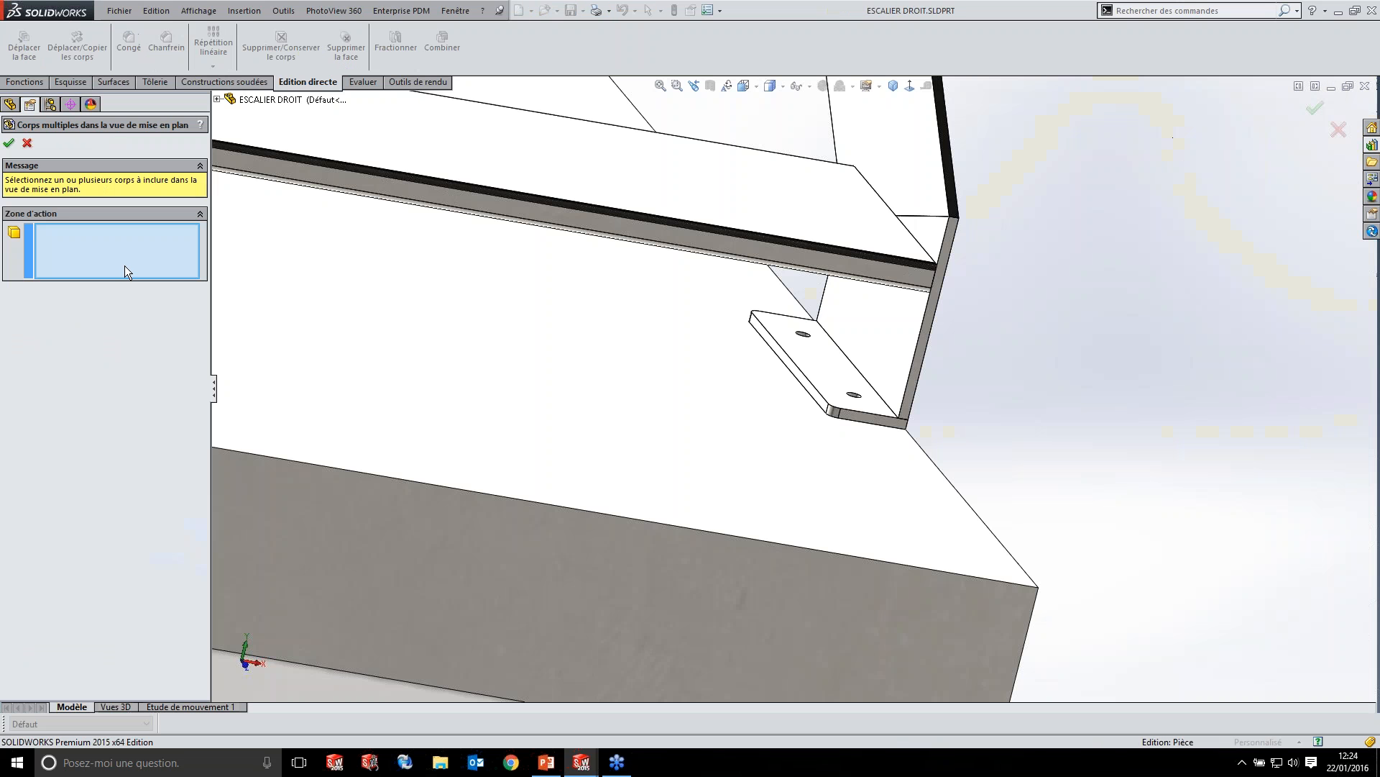
left_click(860, 376)
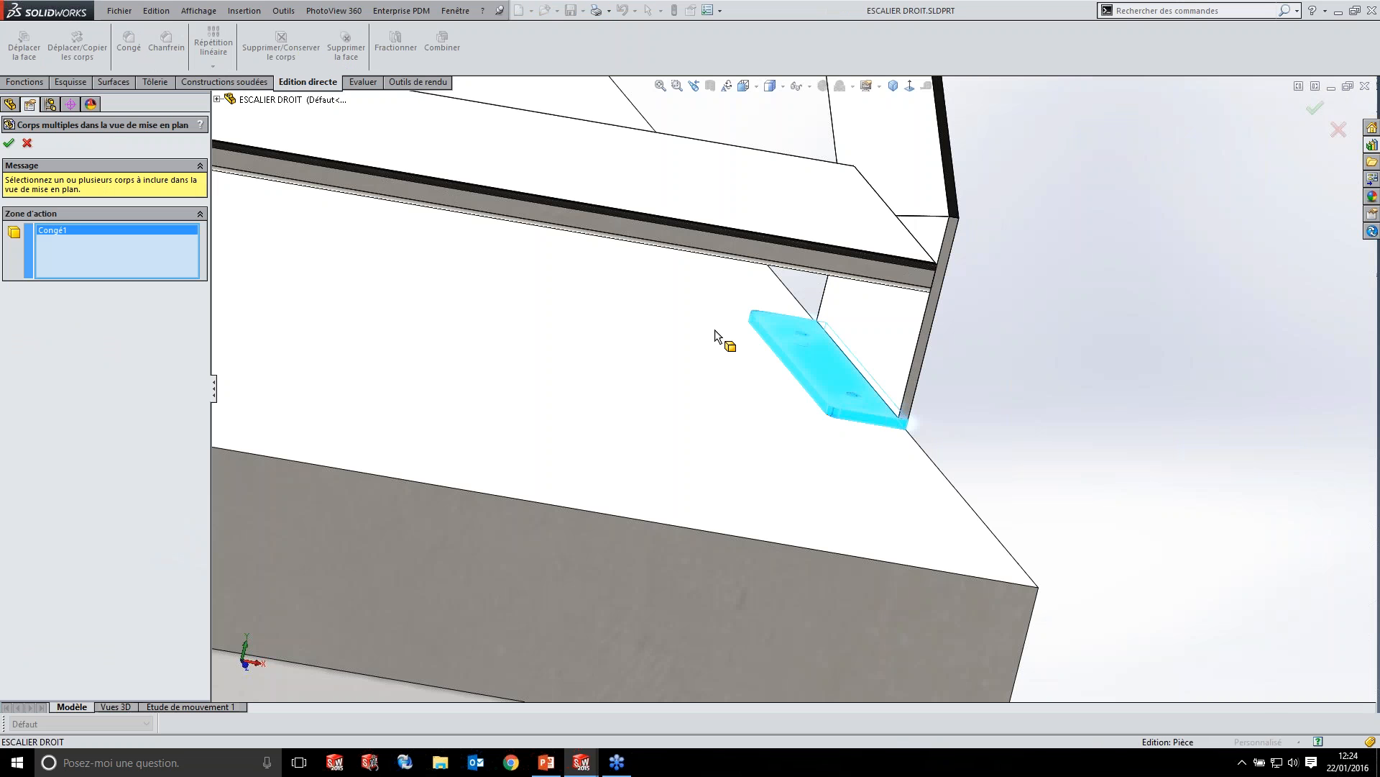
left_click(9, 143)
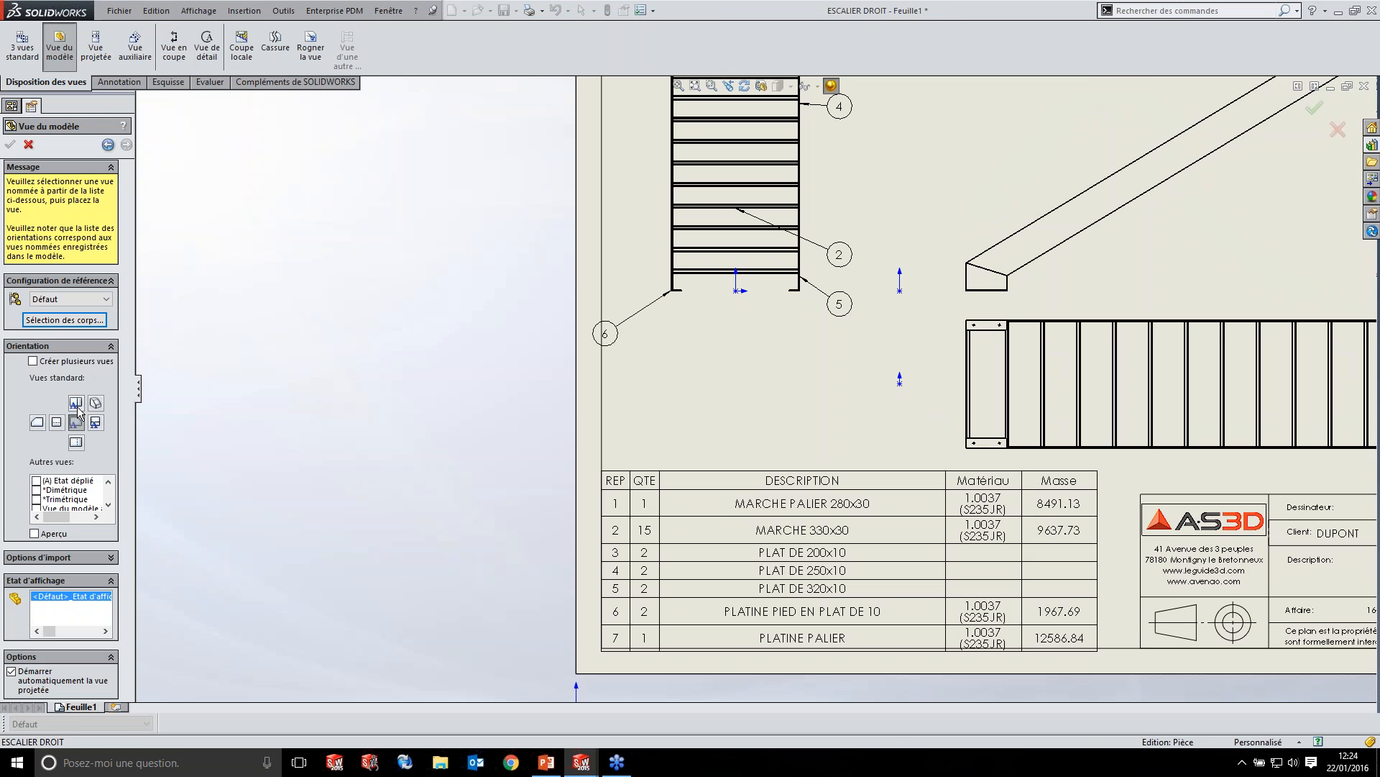
left_click(76, 403)
scroll(748, 403, "up", 3)
scroll(837, 244, "down", 2)
left_click(854, 236)
- Examine the foot plate view and leave the projected view command without placing another view
scroll(815, 318, "down", 3)
scroll(808, 323, "down", 3)
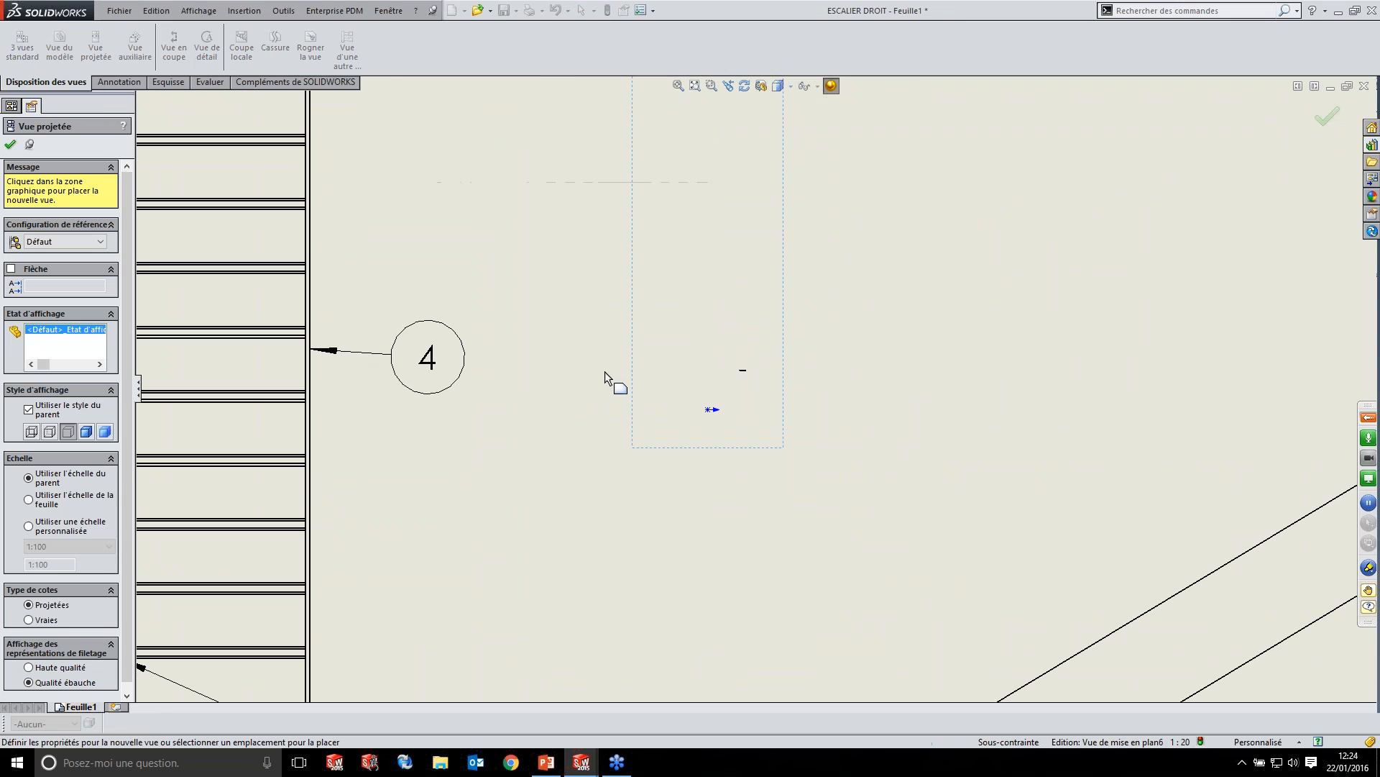
scroll(604, 378, "up", 5)
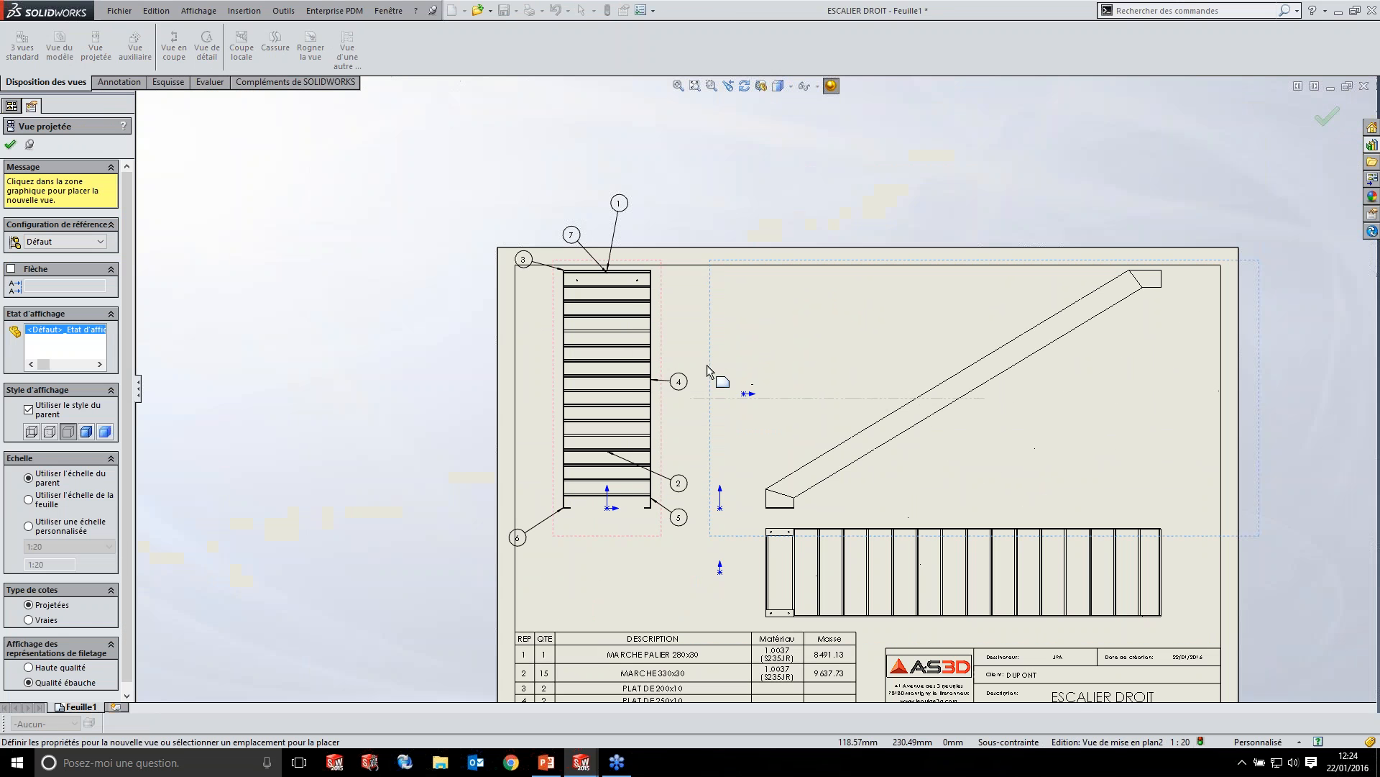
scroll(718, 381, "down", 3)
key("Escape")
scroll(762, 383, "down", 5)
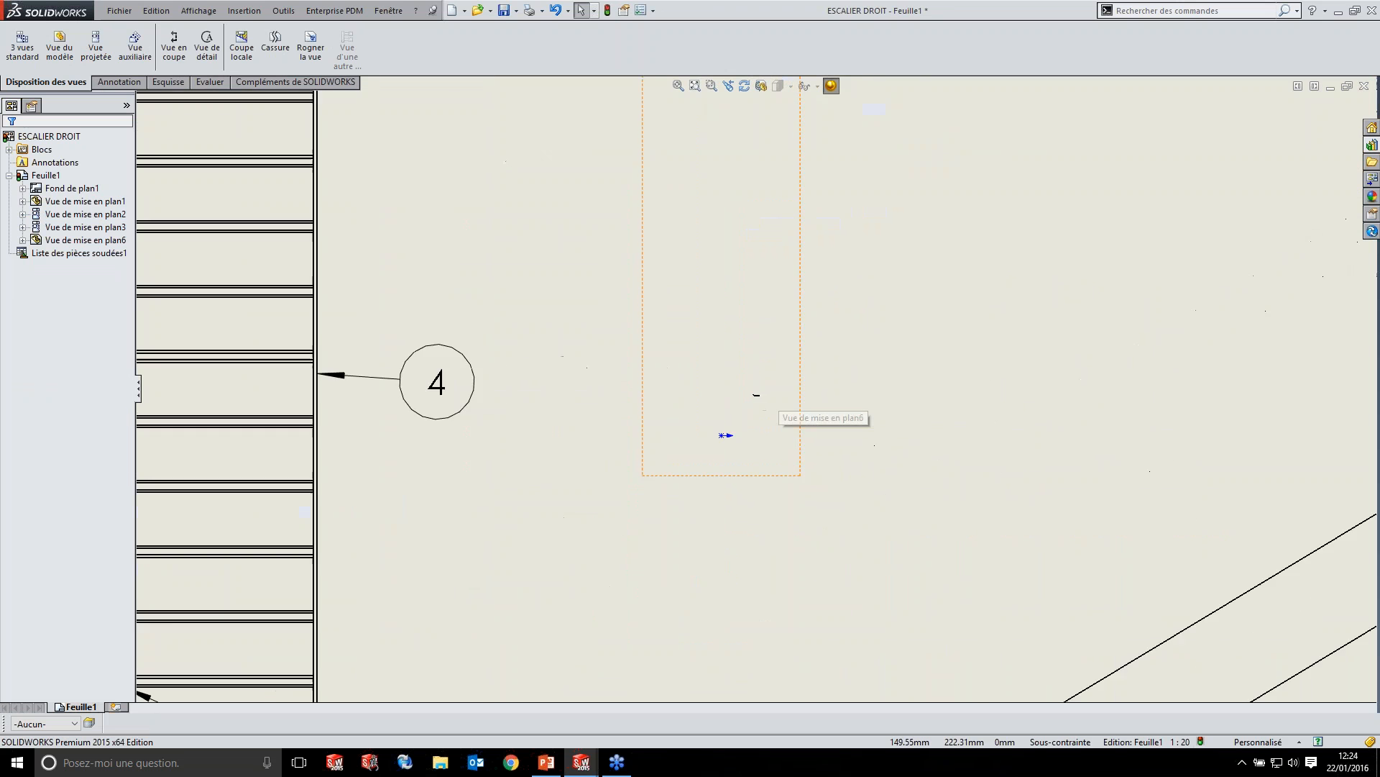
scroll(762, 383, "up", 2)
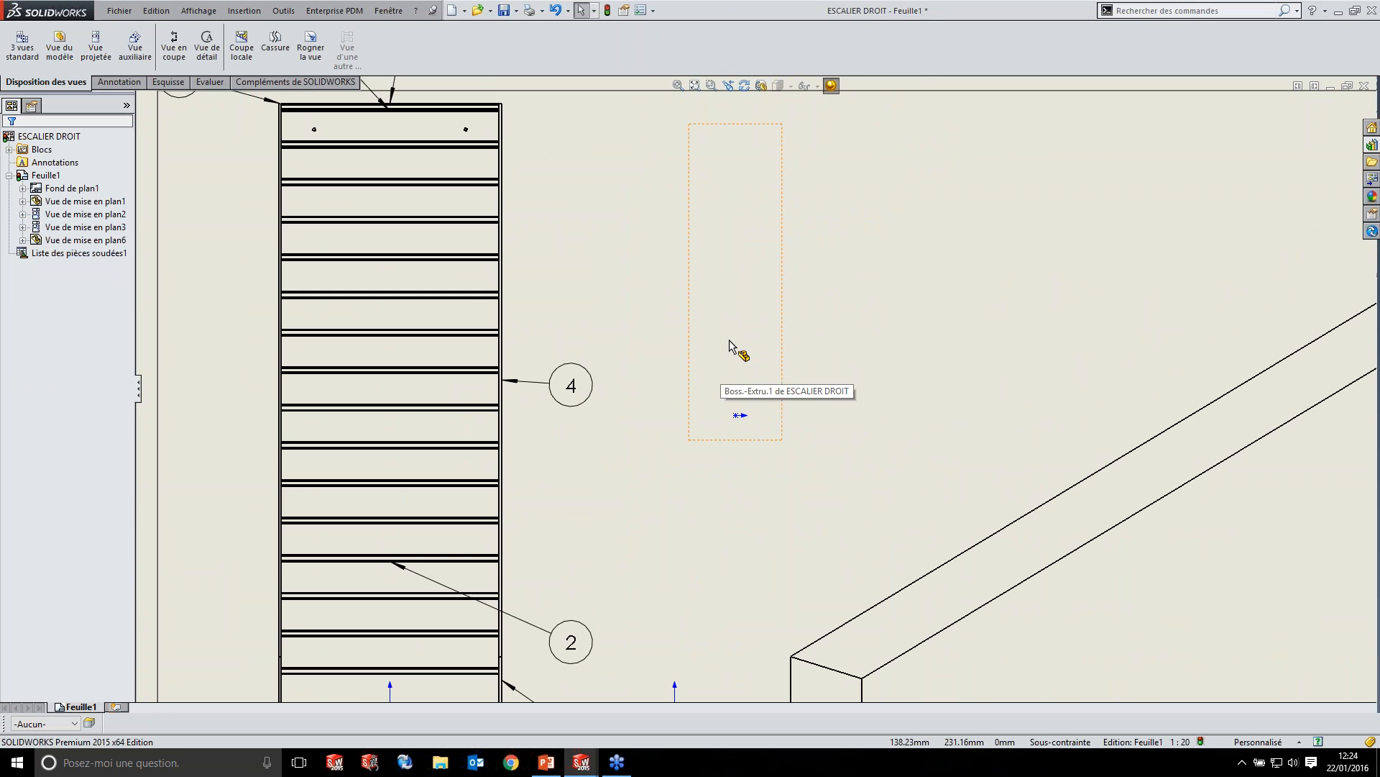
scroll(732, 352, "up", 6)
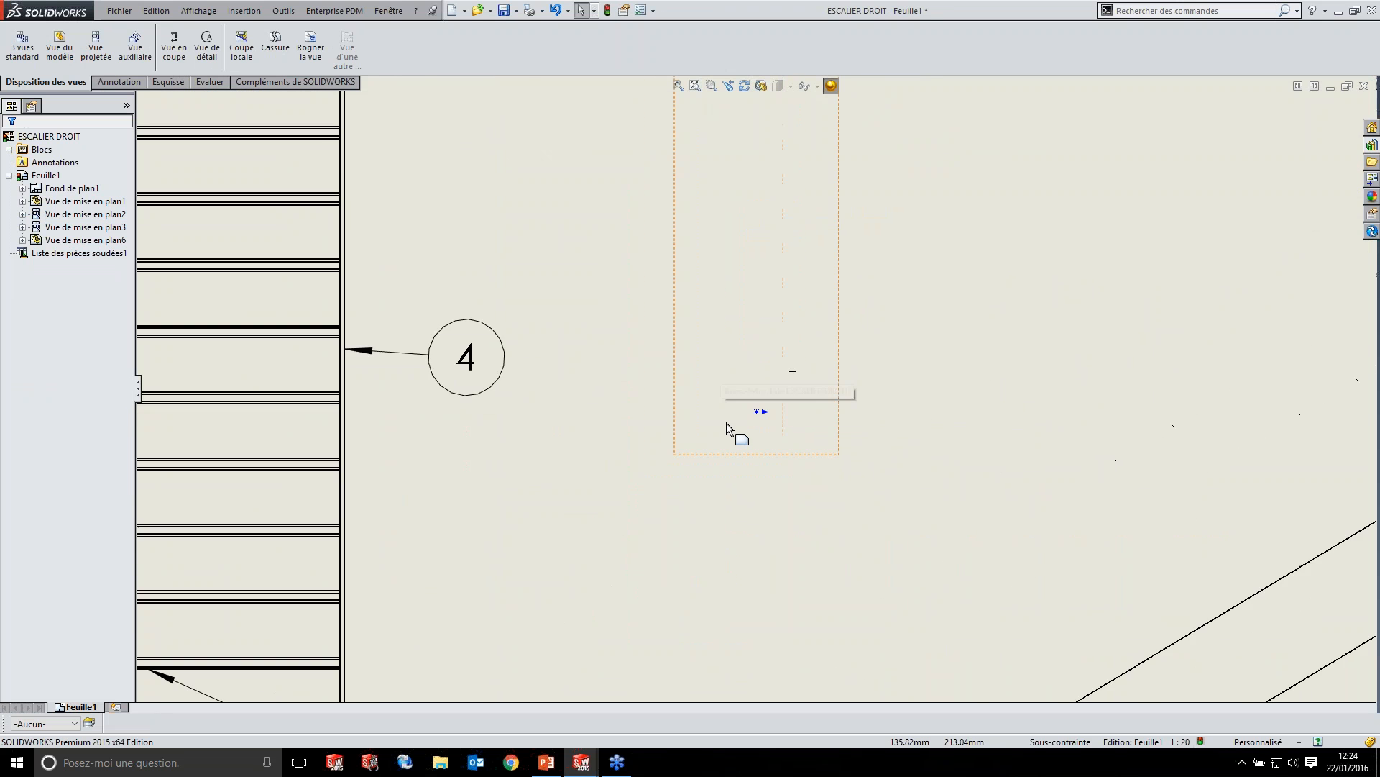
- Switch to the ESCALIER PARAMETRIQUE drawing and display the wooden tread's detail drawing on sheet Feuille3
key("ctrl+Tab")
key("ctrl+Tab")
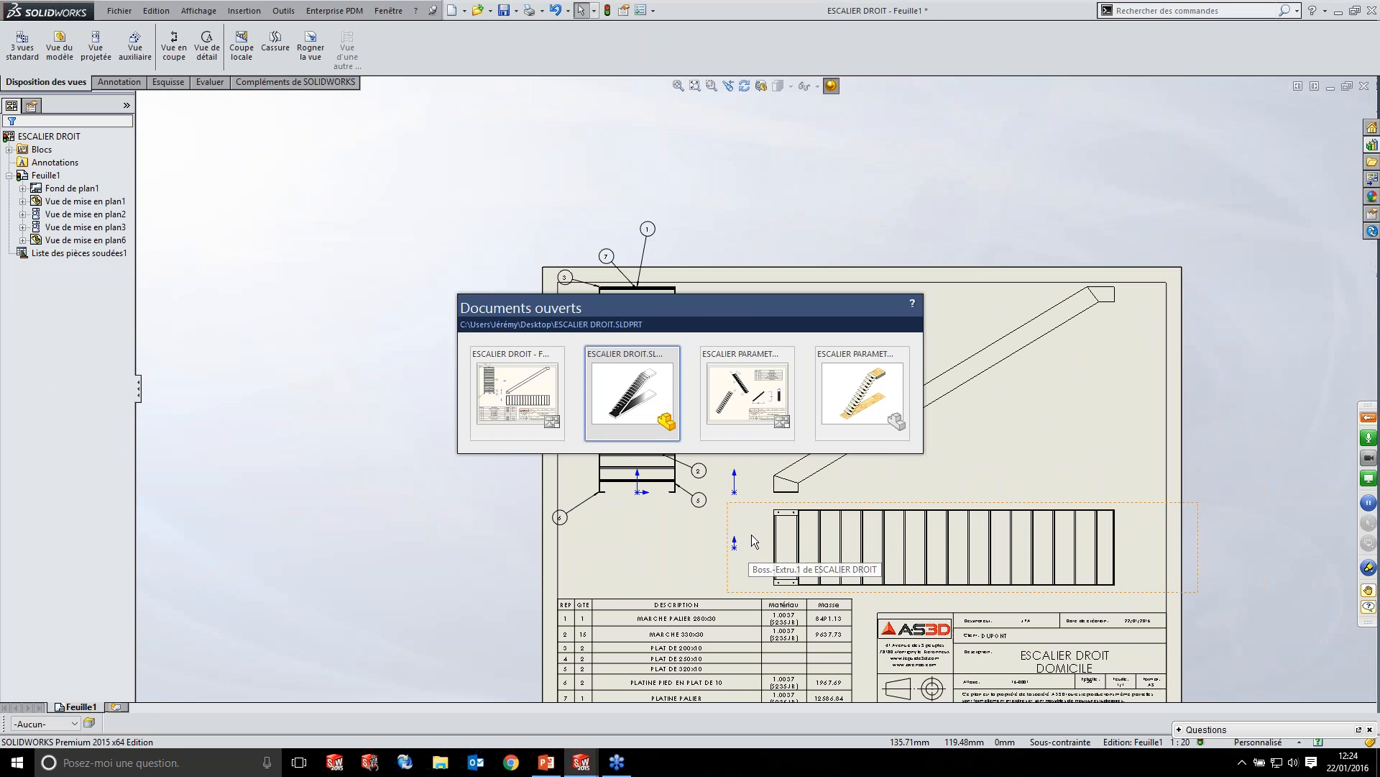
scroll(668, 399, "down", 1)
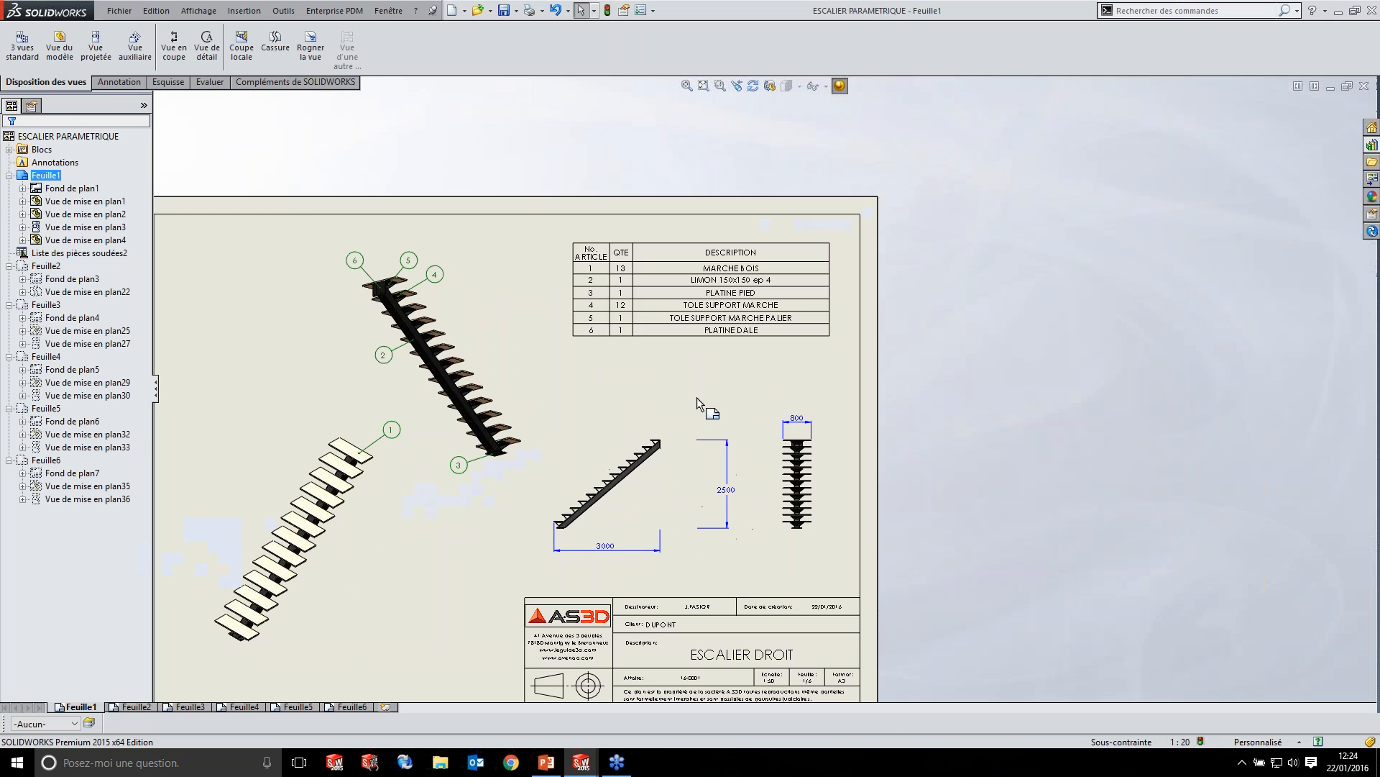
left_click(178, 708)
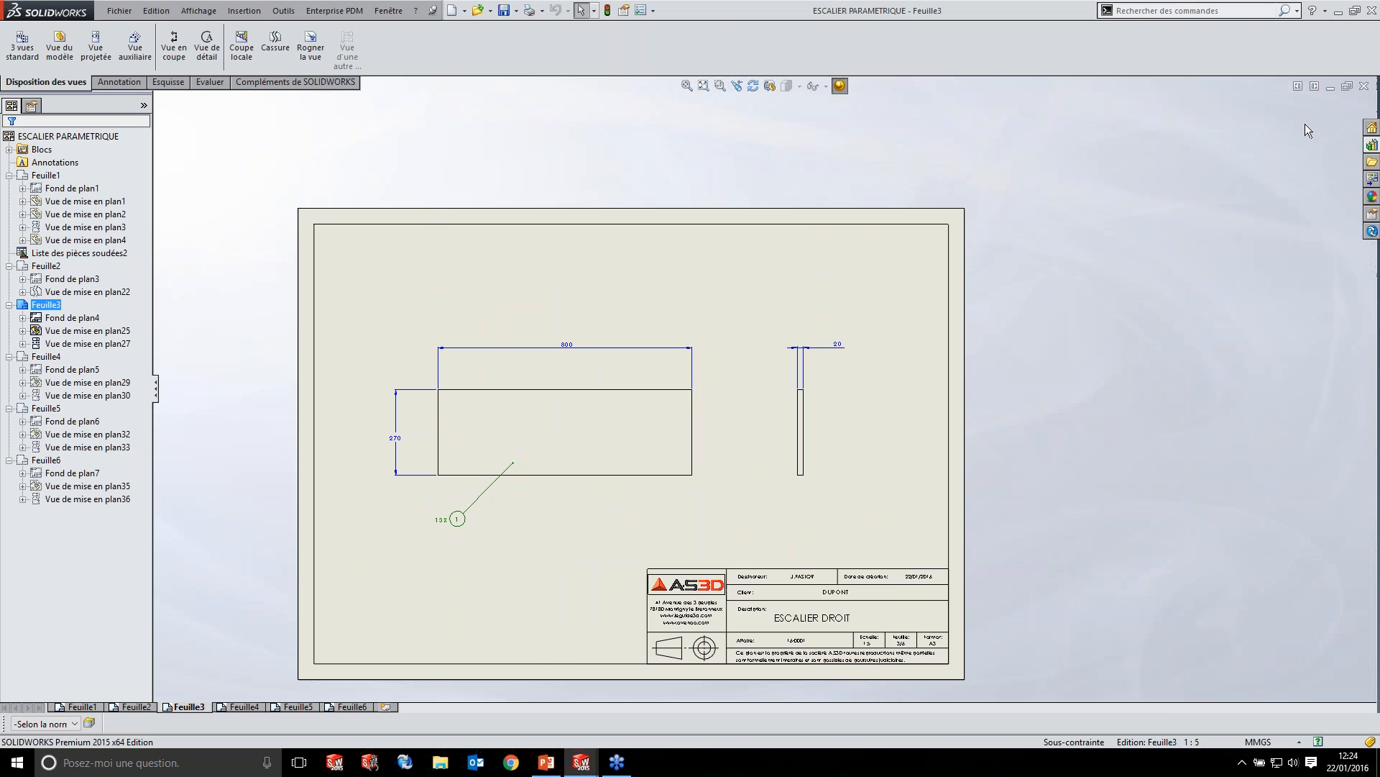
- Close the ESCALIER PARAMETRIQUE drawing and try to open ESCALIER DROIT from the ESCALIER DOUBLE LIMON FINI library folder
left_click(1364, 86)
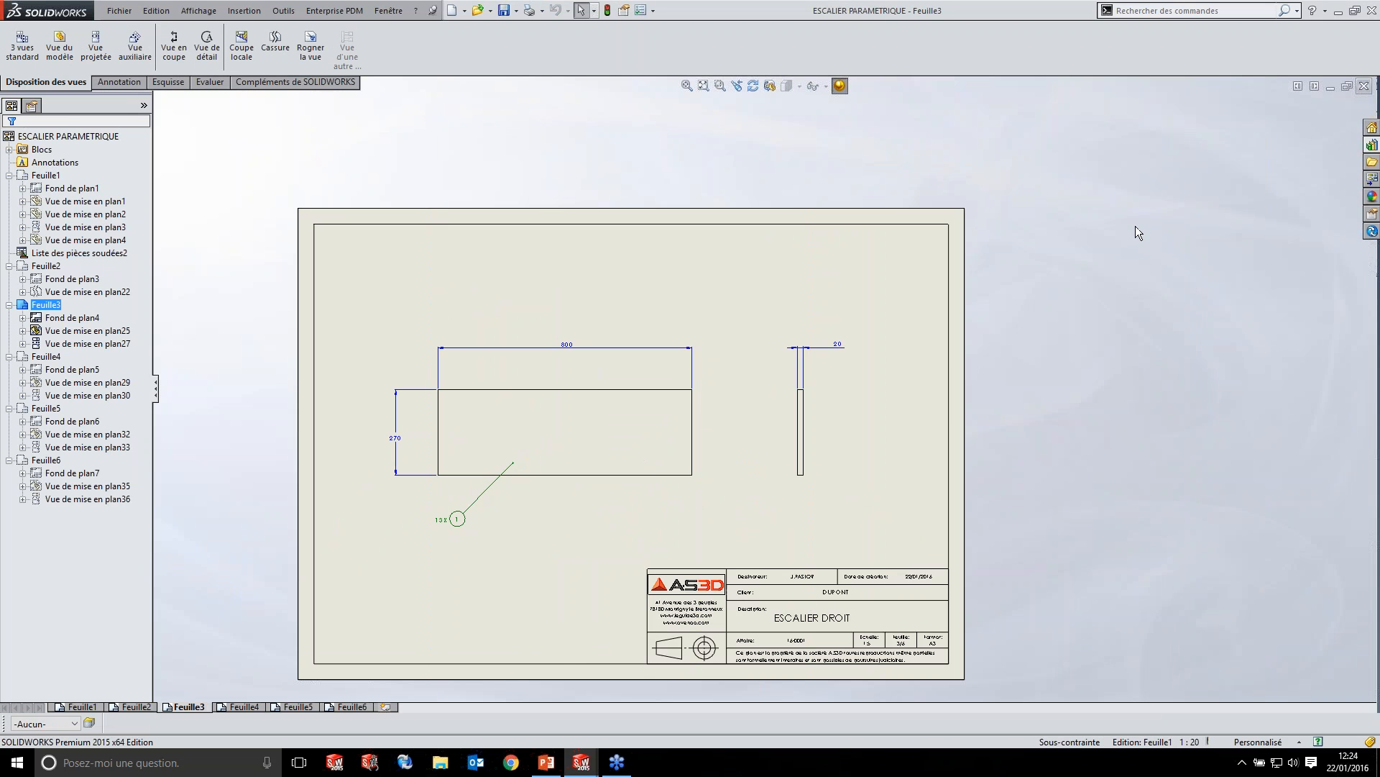
left_click(1369, 178)
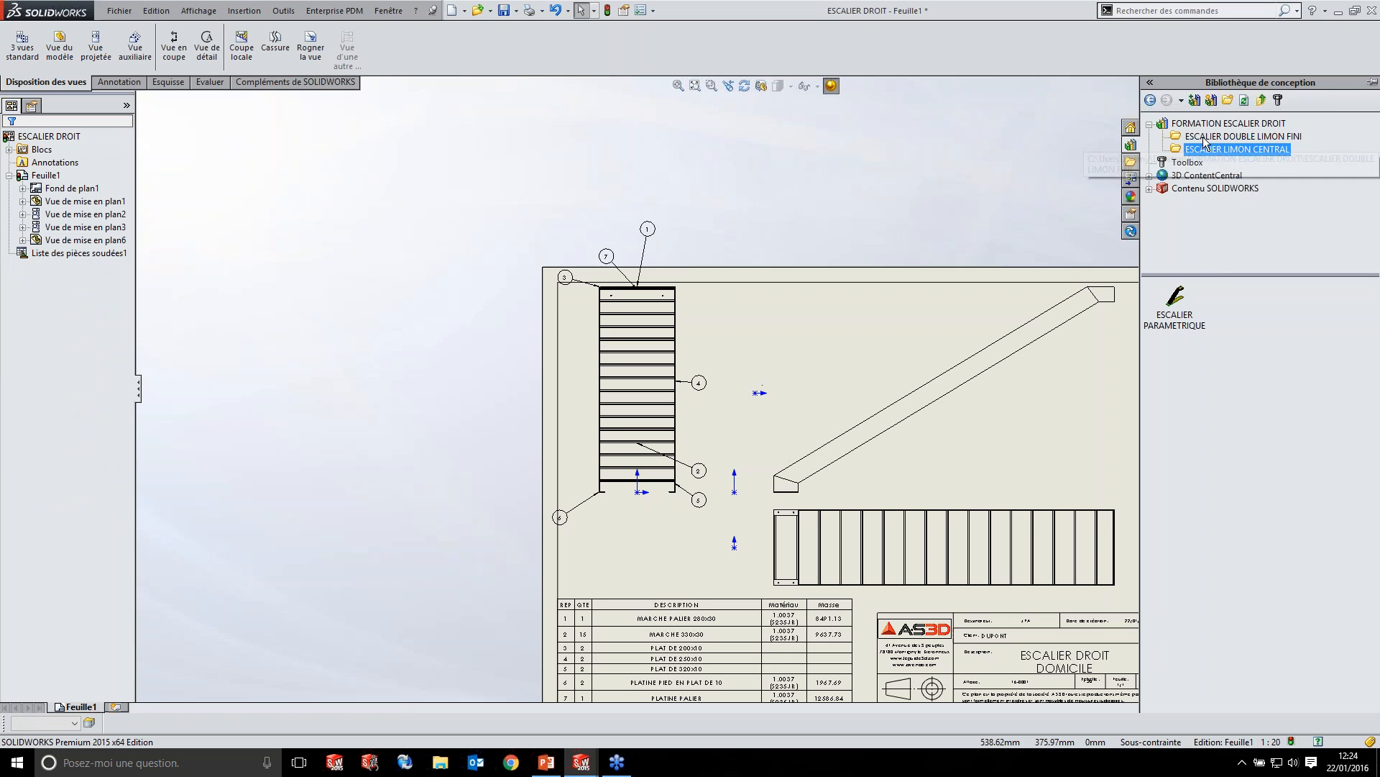
left_click(1214, 136)
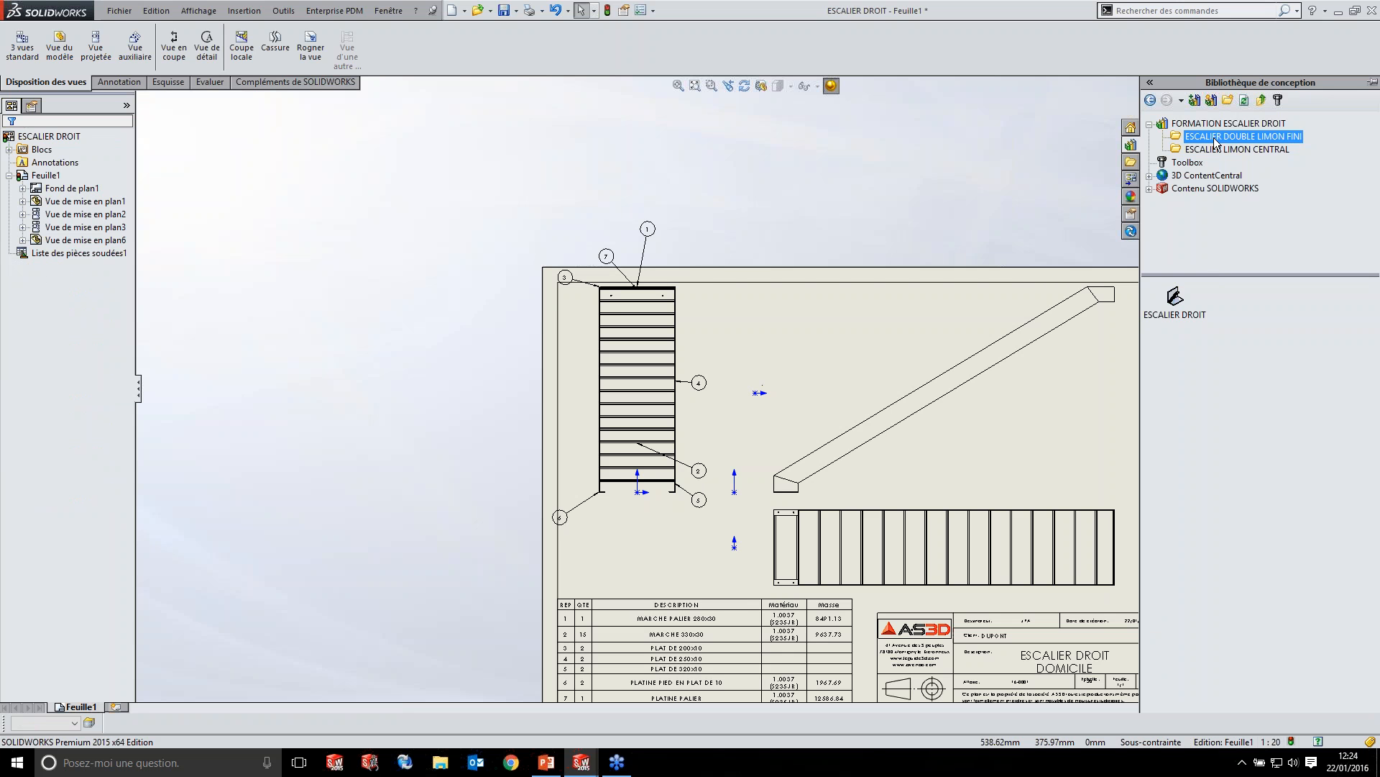
double_click(1170, 296)
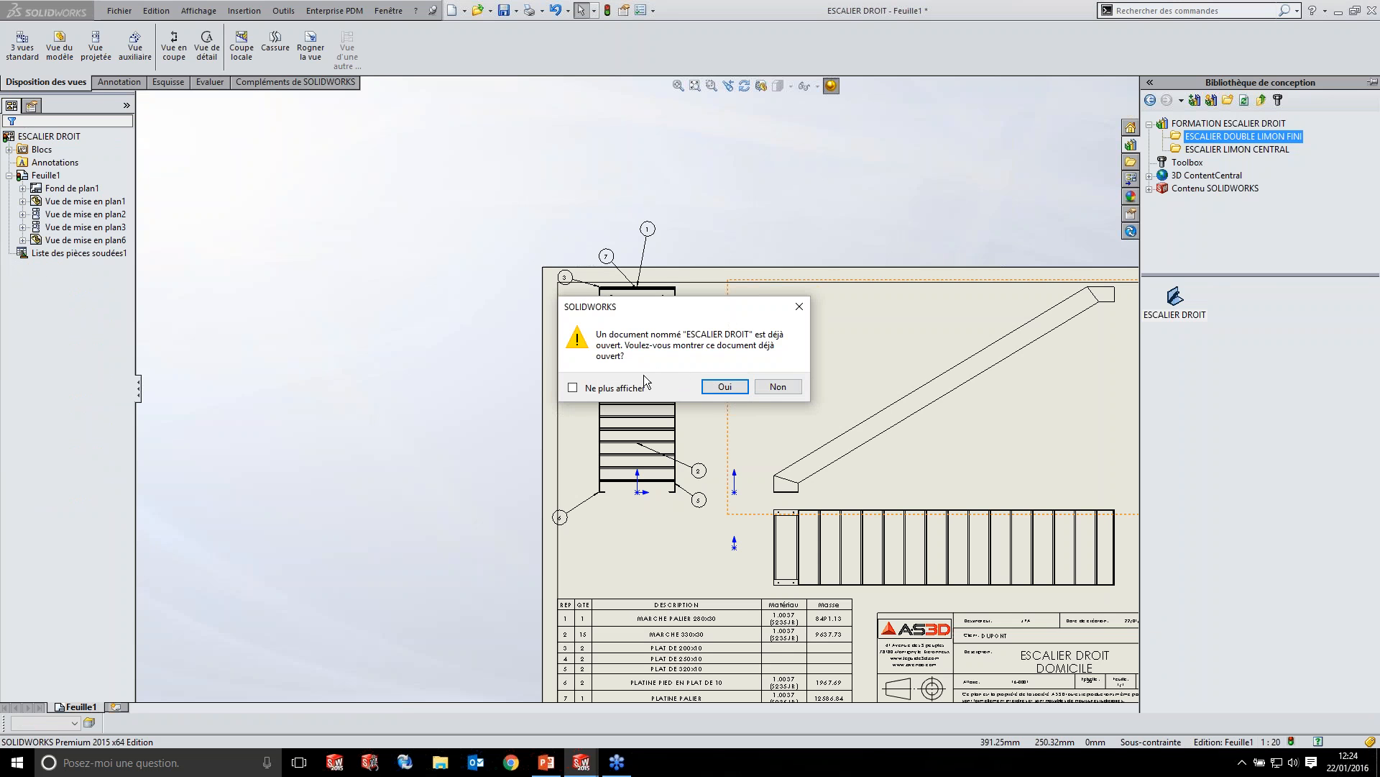
left_click(777, 386)
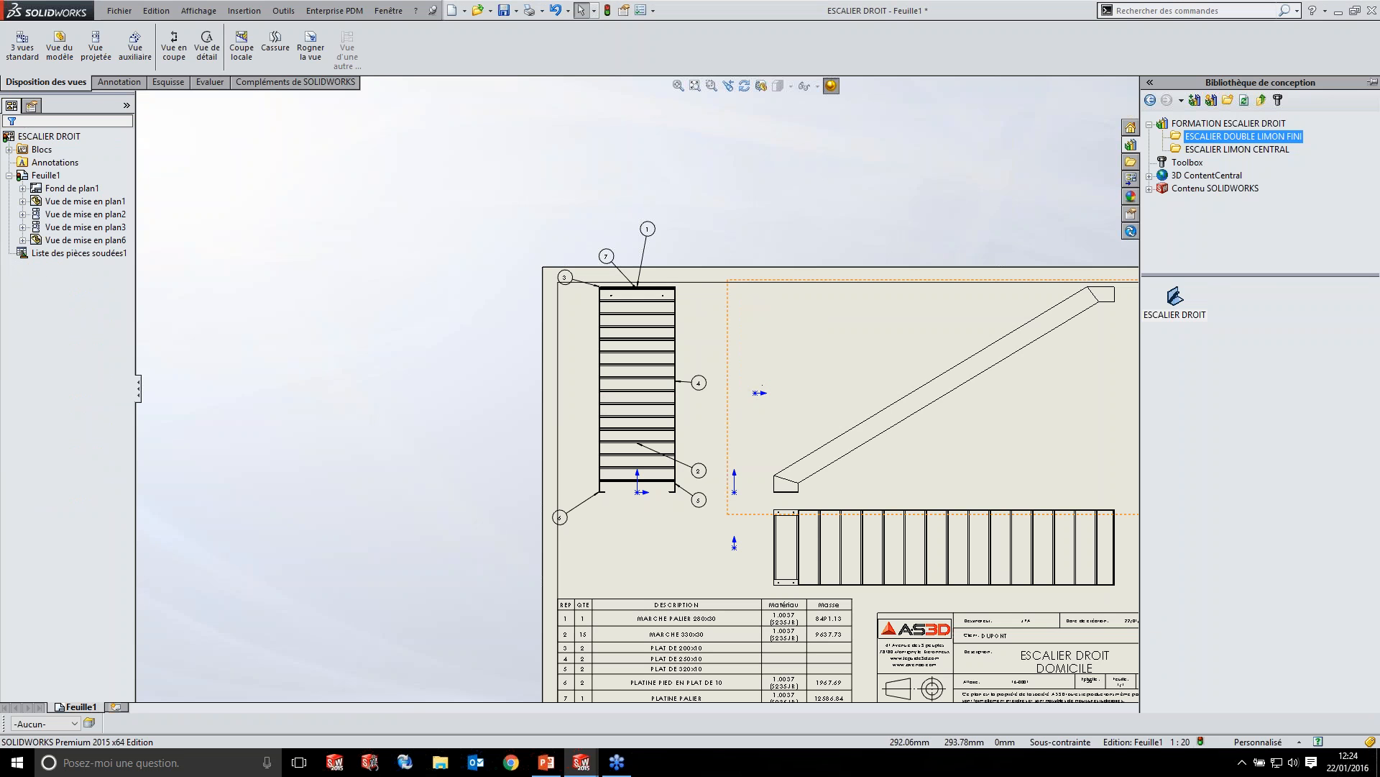
- Close the open ESCALIER DROIT drawing and its part document
left_click(979, 302)
scroll(979, 303, "up", 4)
key("ctrl+Tab")
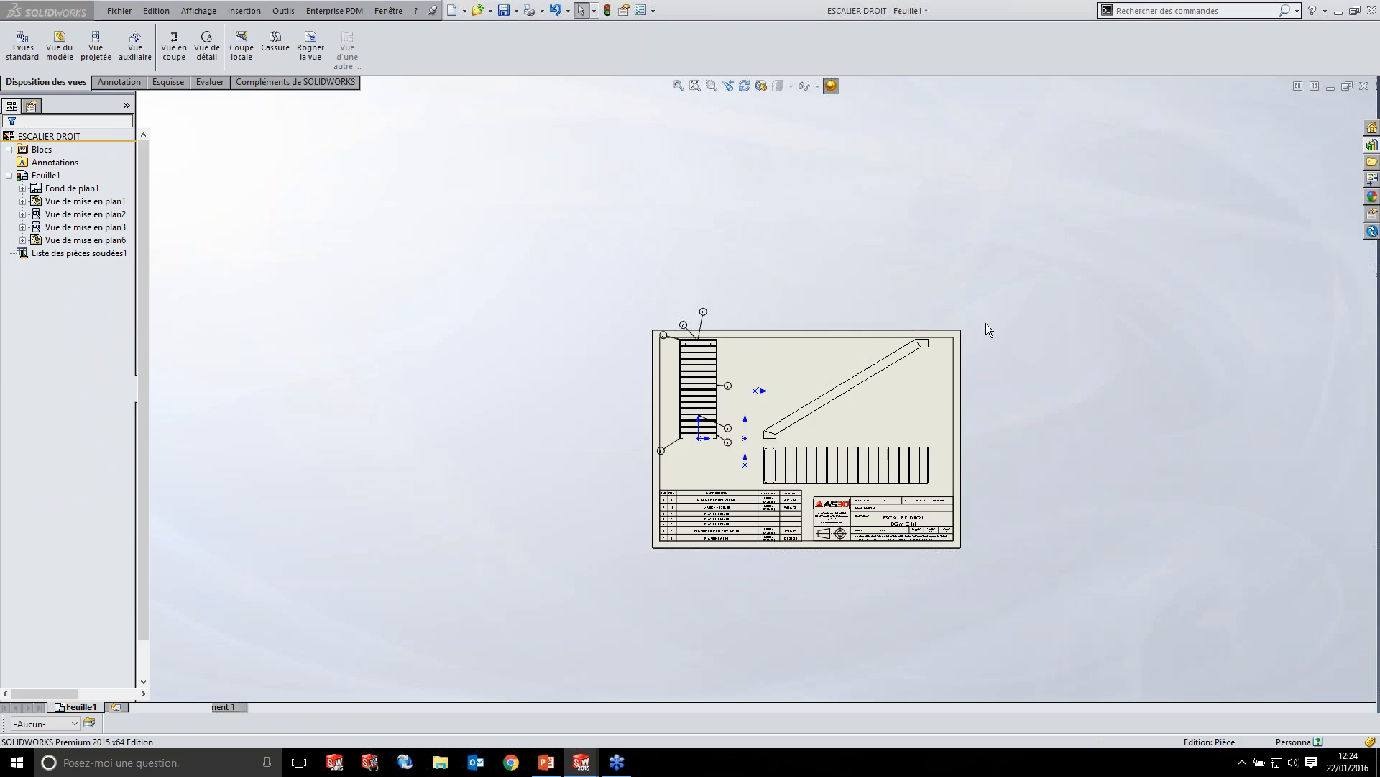
scroll(1046, 233, "up", 4)
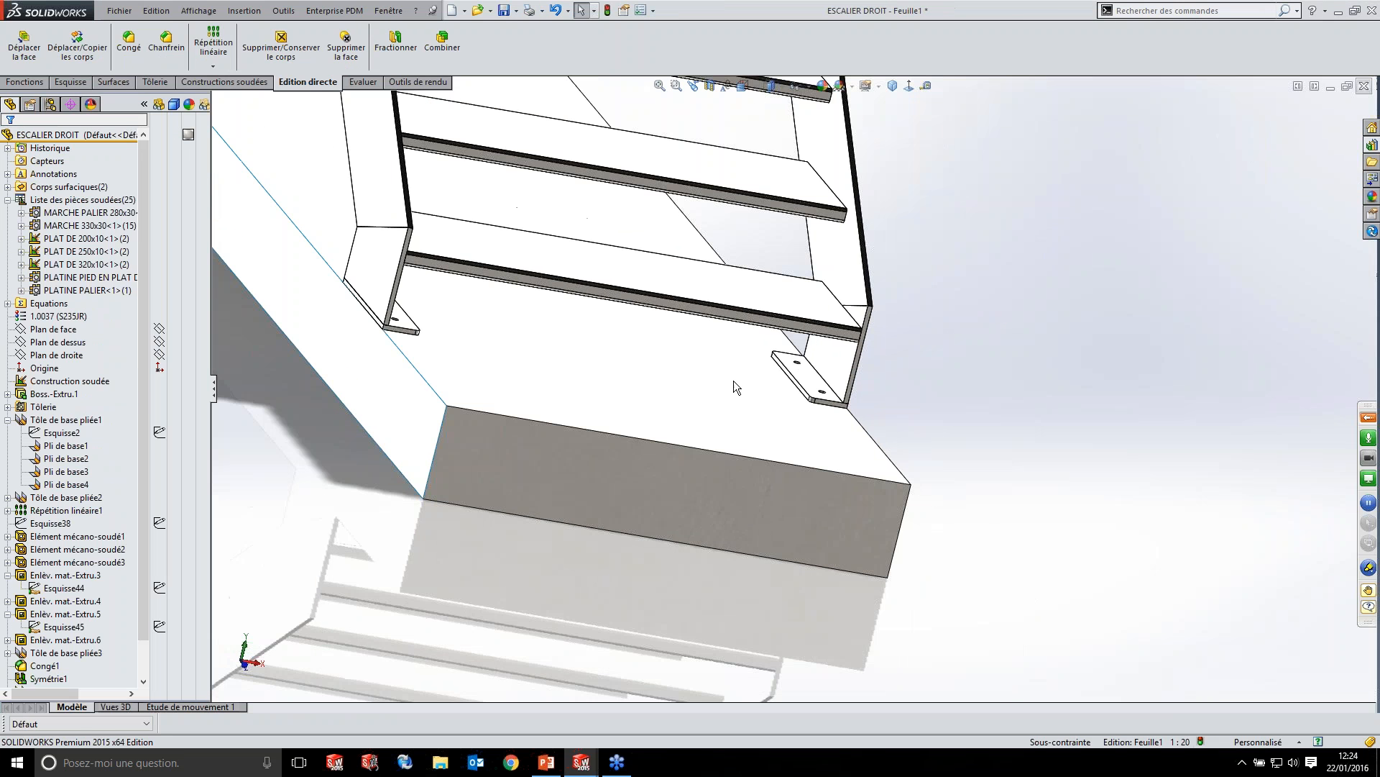
key("ctrl+Tab")
left_click(1363, 85)
left_click(708, 407)
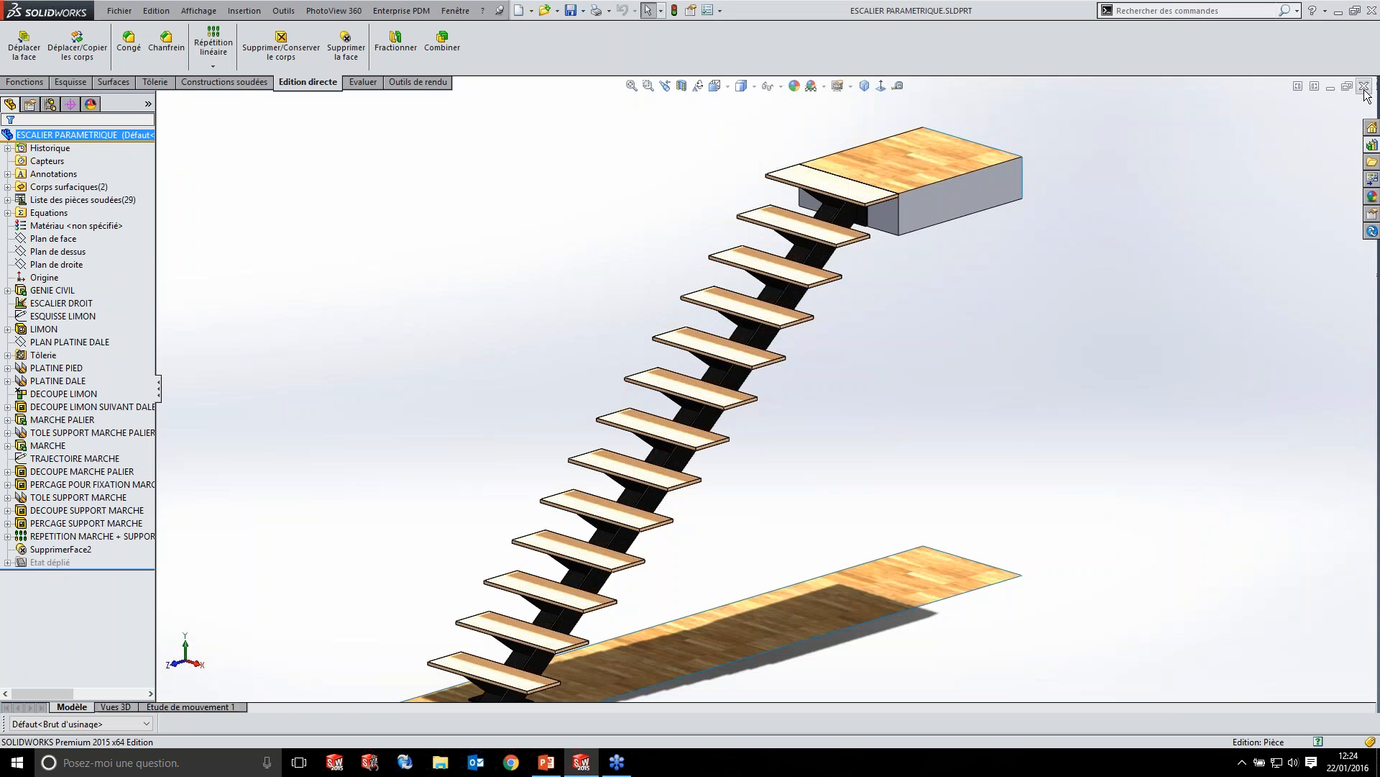
- Open the finished ESCALIER DROIT part from the ESCALIER DOUBLE LIMON FINI library folder and examine its sheet-metal treads
left_click(1373, 162)
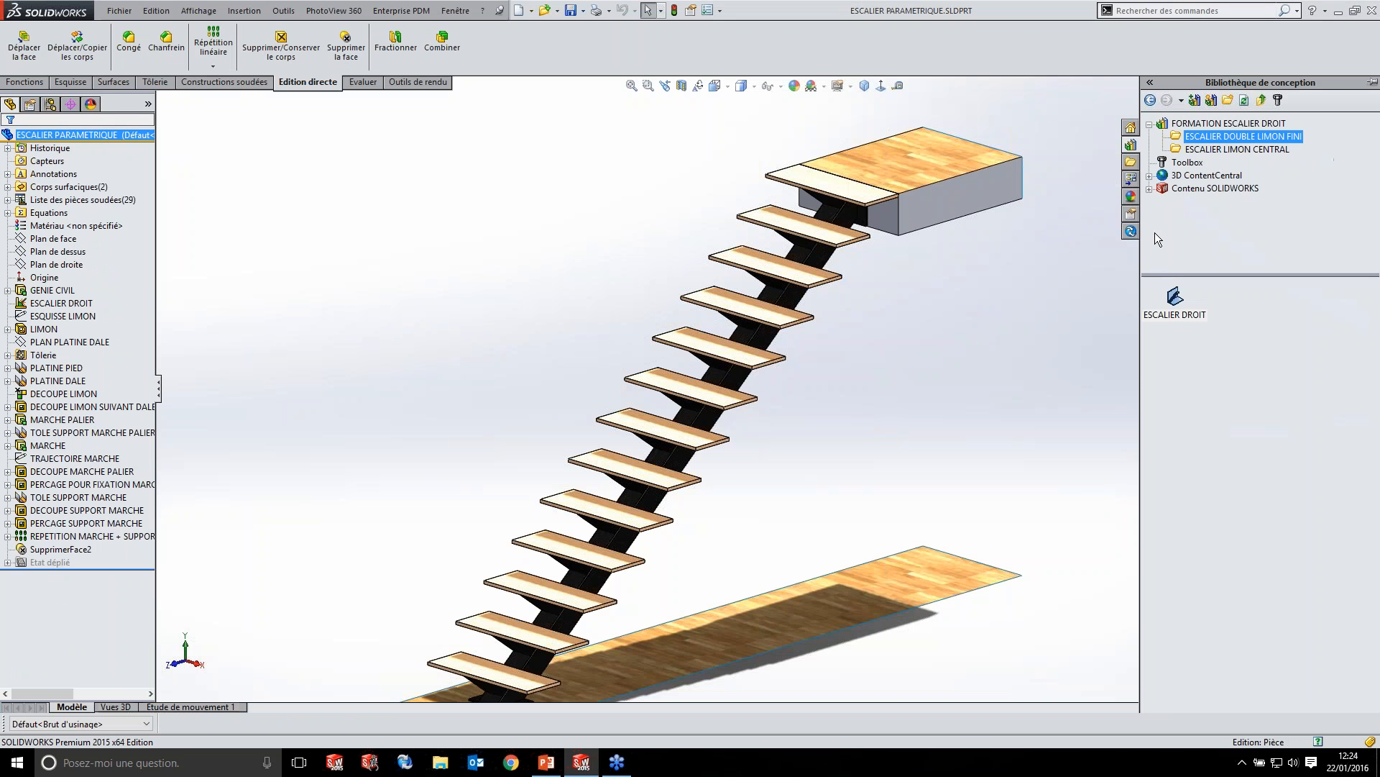
left_click(1205, 150)
left_click(1202, 136)
double_click(1173, 296)
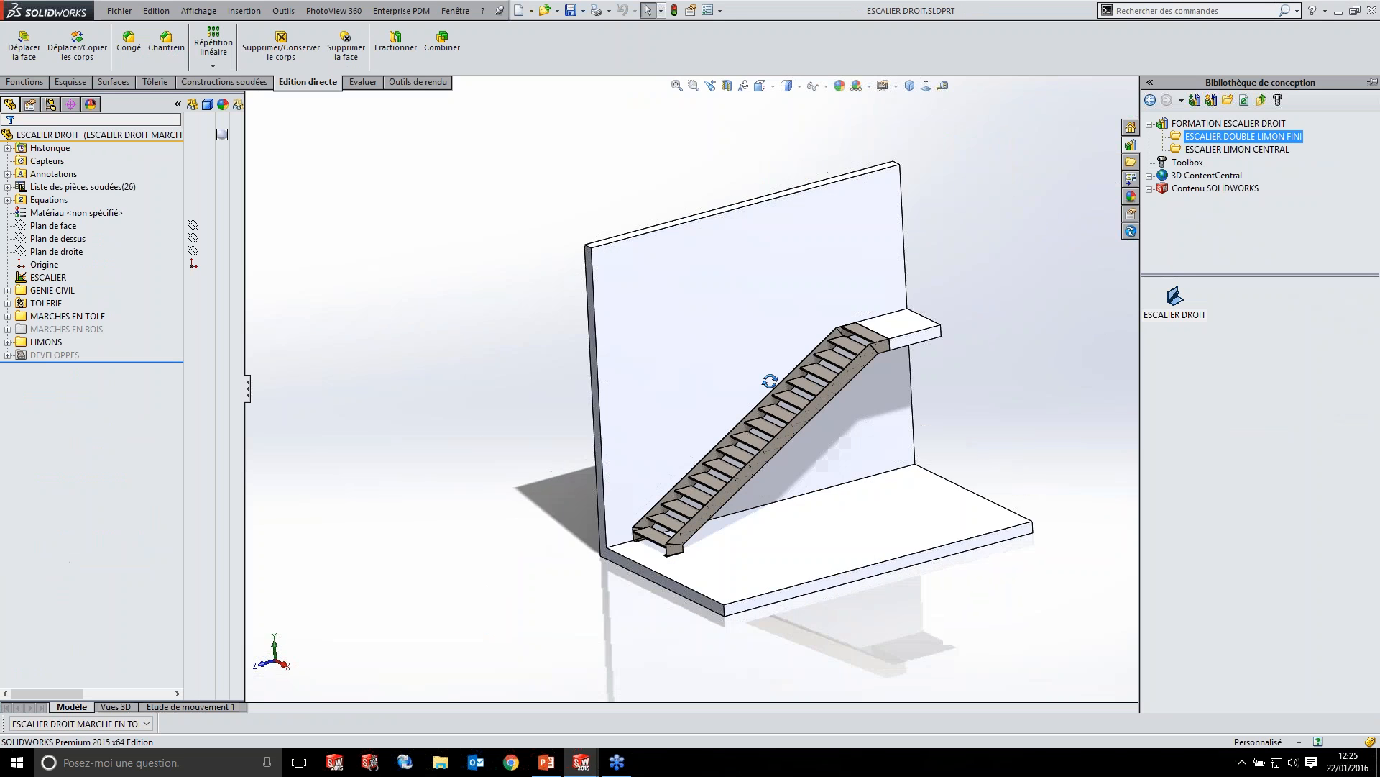
scroll(766, 432, "down", 5)
scroll(816, 409, "up", 4)
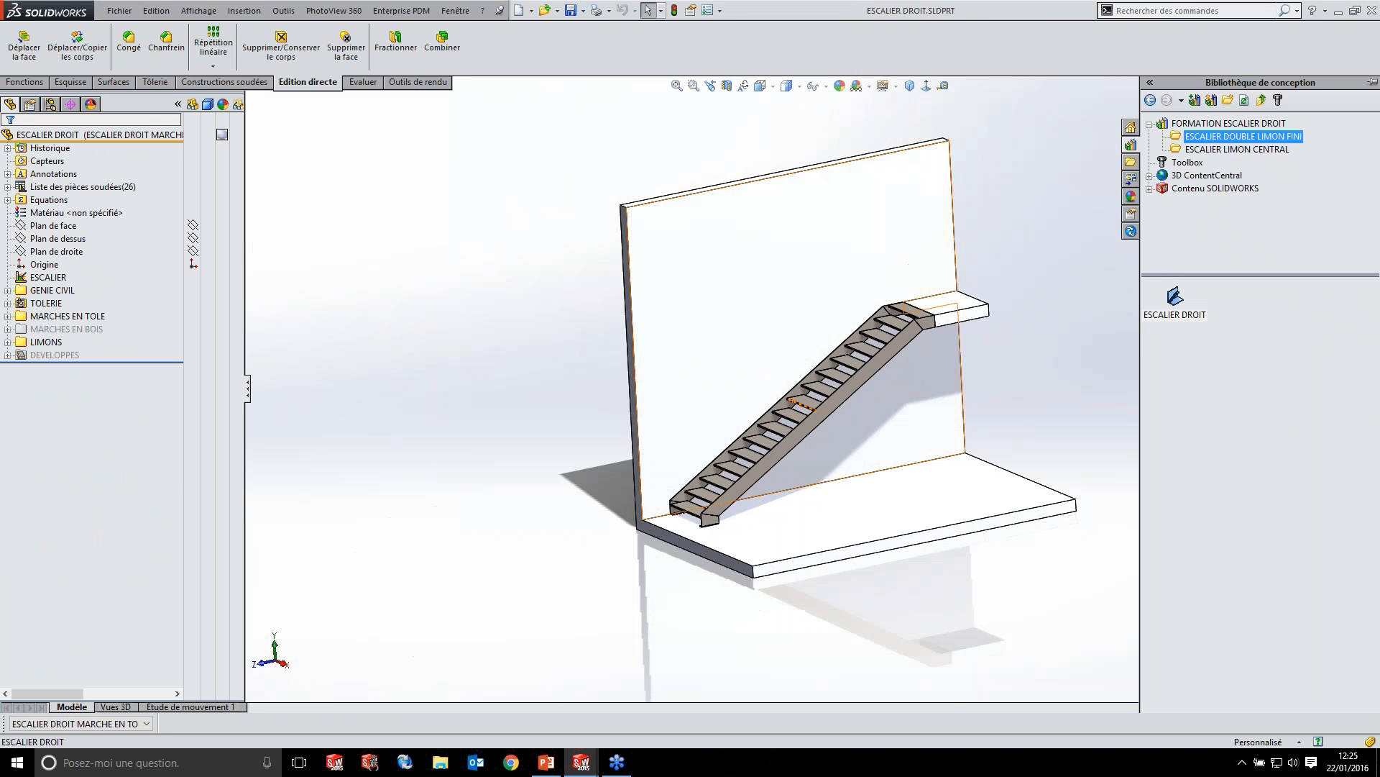
scroll(872, 373, "down", 2)
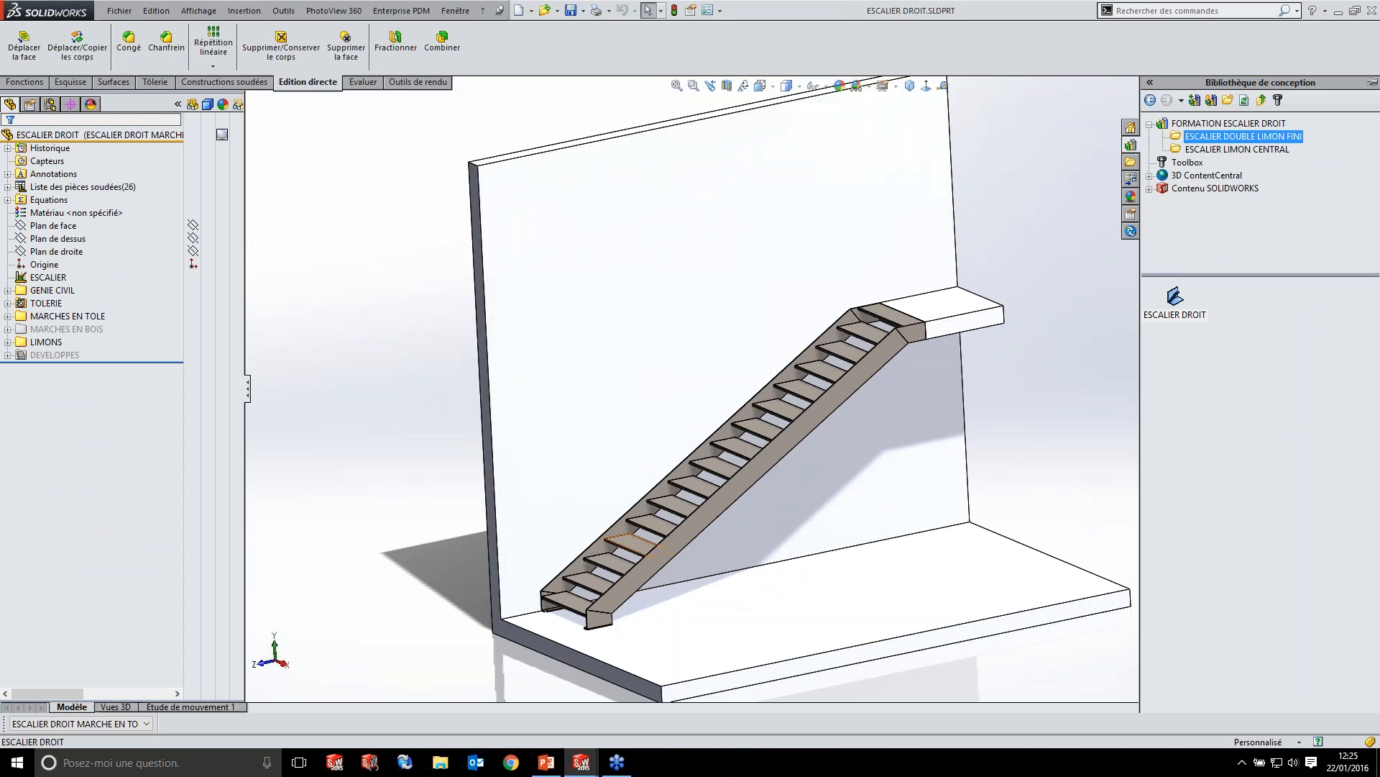
scroll(604, 582, "down", 2)
scroll(942, 285, "down", 3)
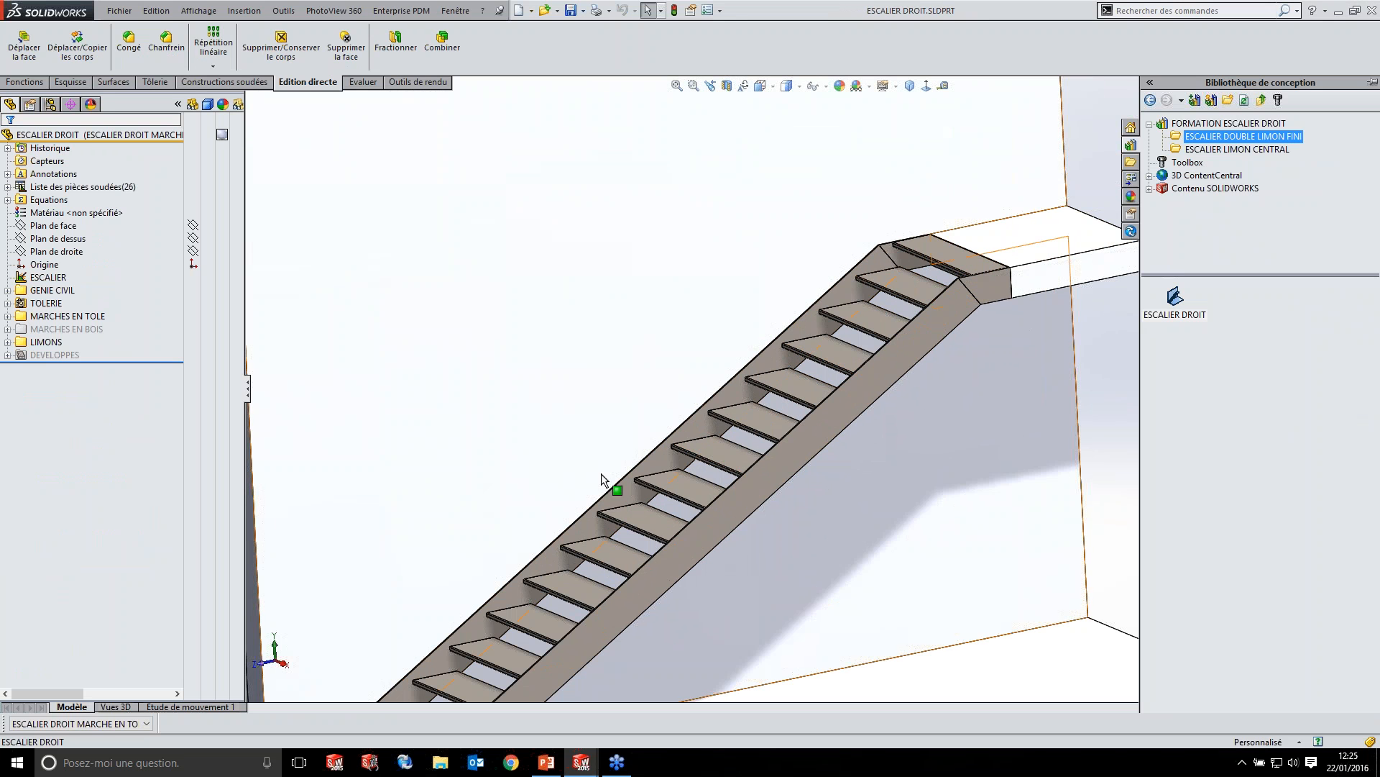
- Activate the ESCALIER DROIT MARCHE BOIS configuration, inspect the wooden treads and stringer holes, and return to ESCALIER DROIT MARCHE EN TOLE
left_click(115, 725)
left_click(114, 735)
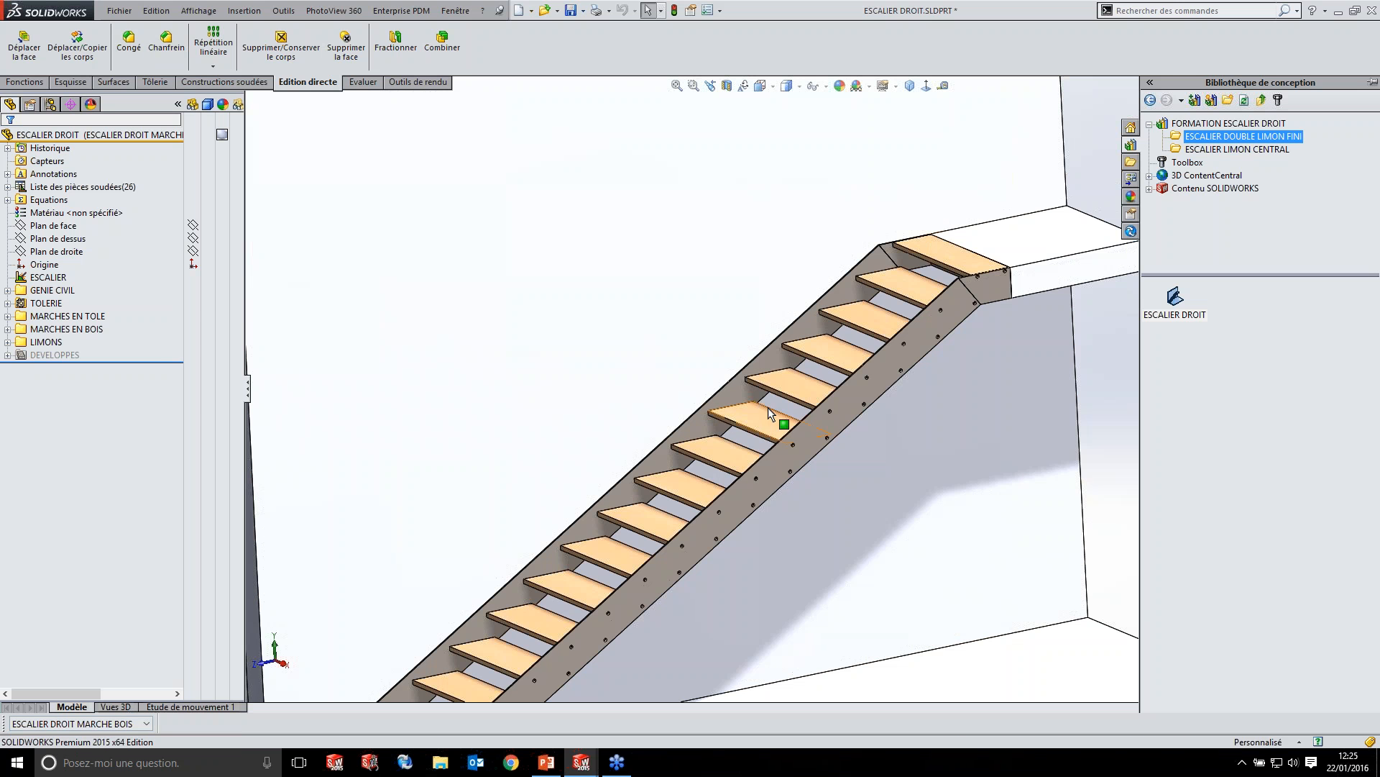
scroll(876, 328, "down", 5)
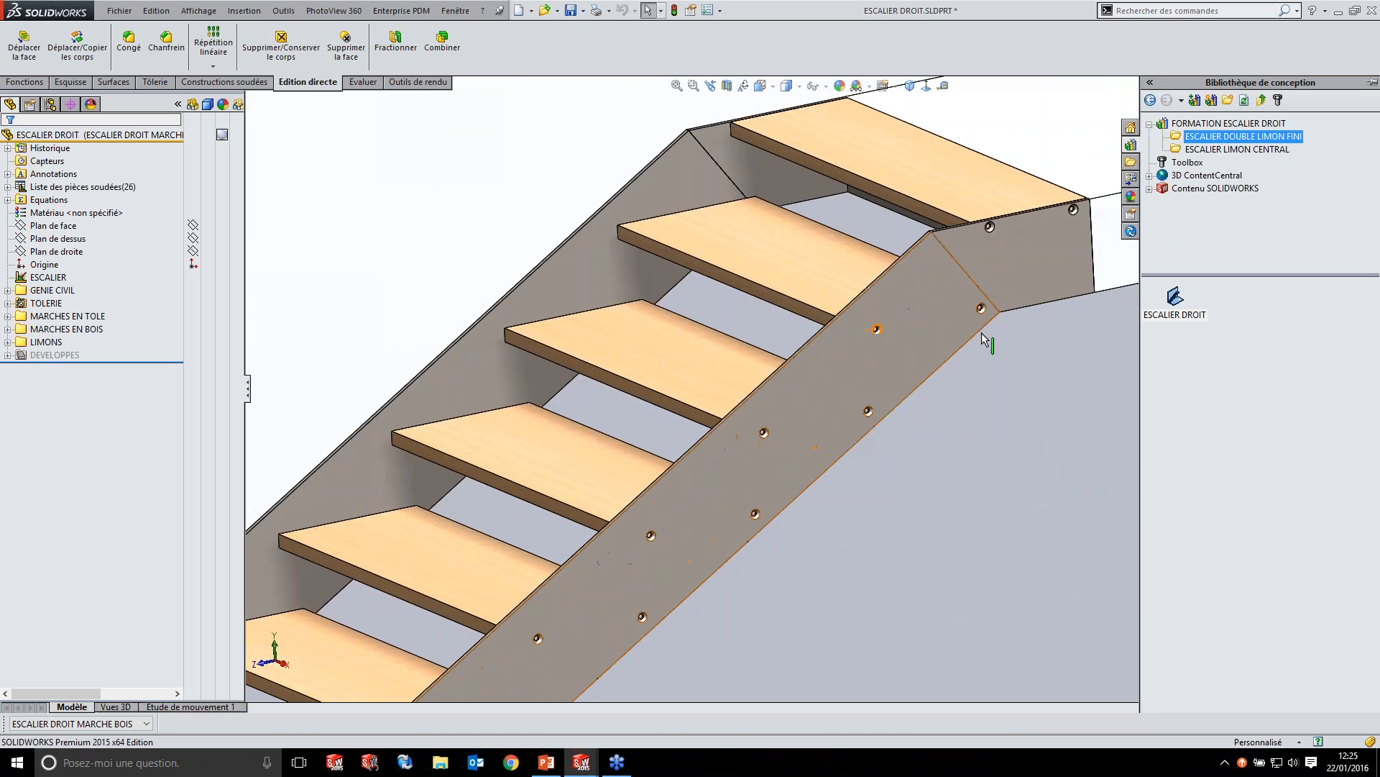
scroll(850, 331, "up", 3)
scroll(846, 321, "up", 5)
mouse_move(729, 499)
middle_mouse_down()
mouse_move(779, 485)
mouse_move(718, 500)
mouse_move(733, 496)
middle_mouse_up()
left_click(135, 725)
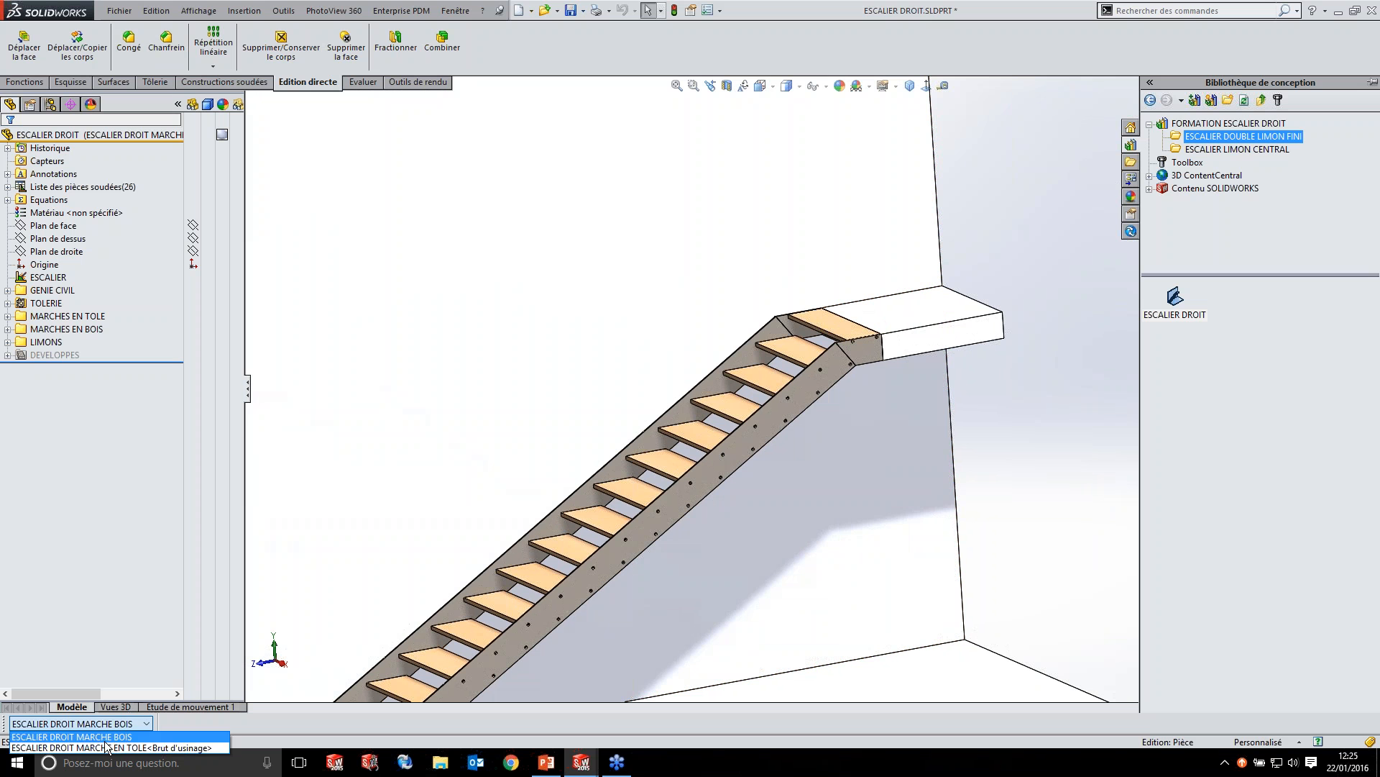
left_click(101, 747)
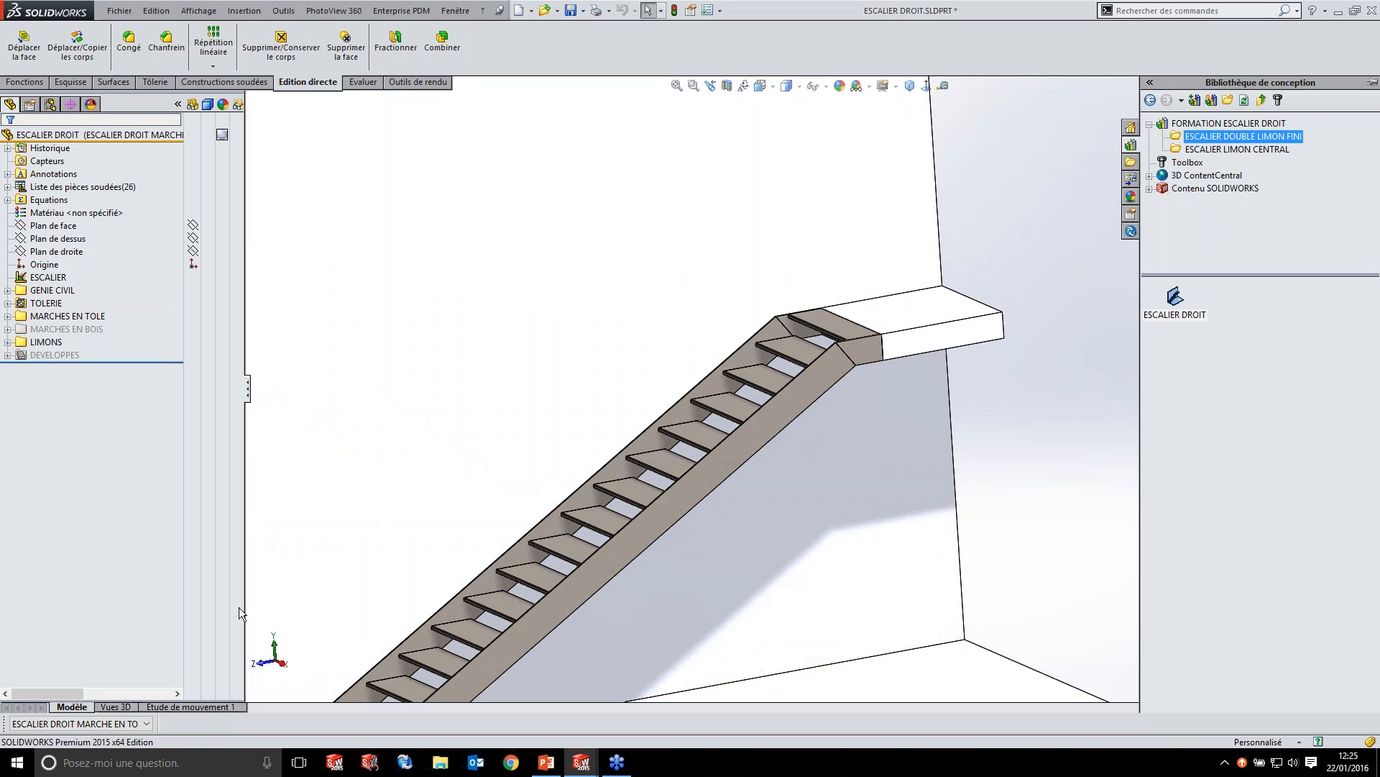
- Open the sketch of the PREMIERE MARCHE feature in the MARCHES EN TOLE folder and examine its equation-driven dimensions
left_click(20, 316)
double_click(20, 315)
left_click(57, 329)
right_click(58, 328)
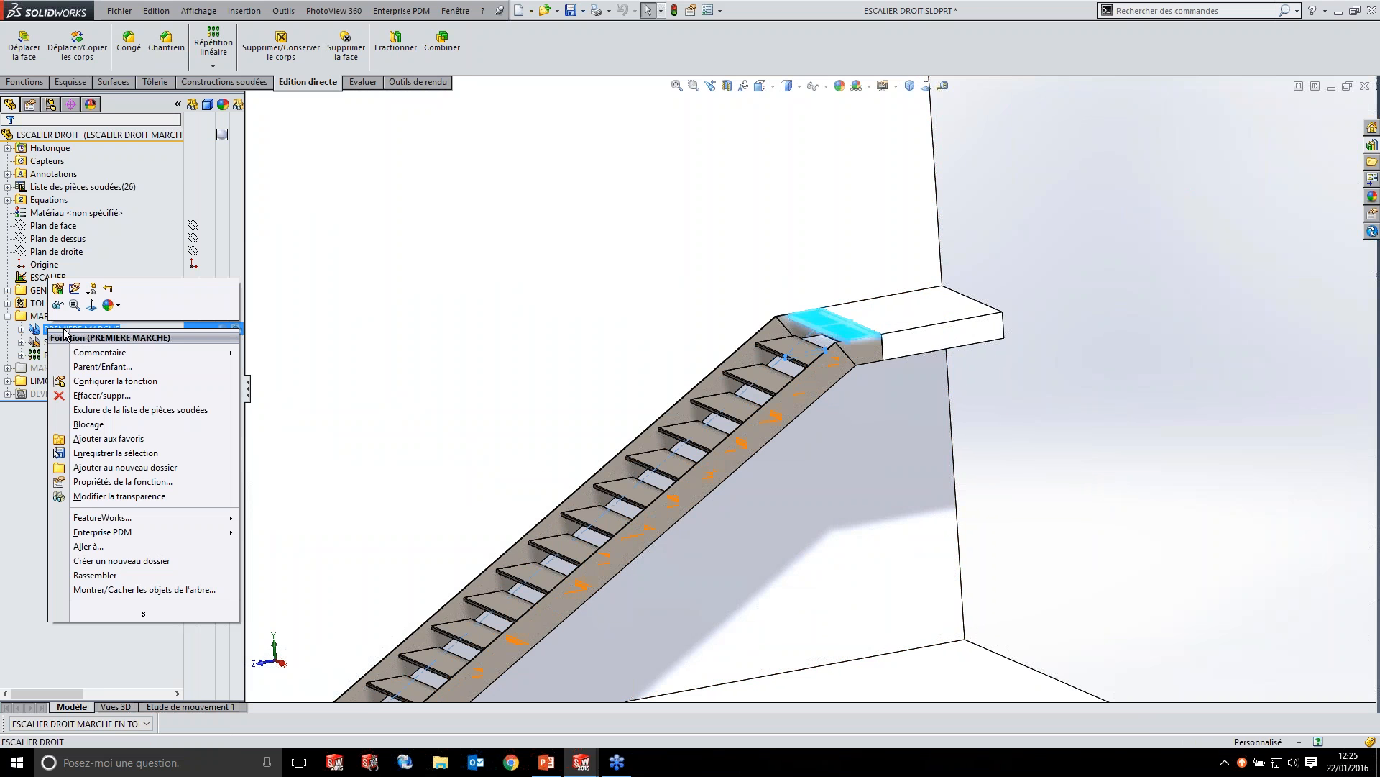
left_click(74, 288)
middle_click_drag(775, 363, 706, 334)
scroll(704, 331, "down", 4)
left_click(821, 265)
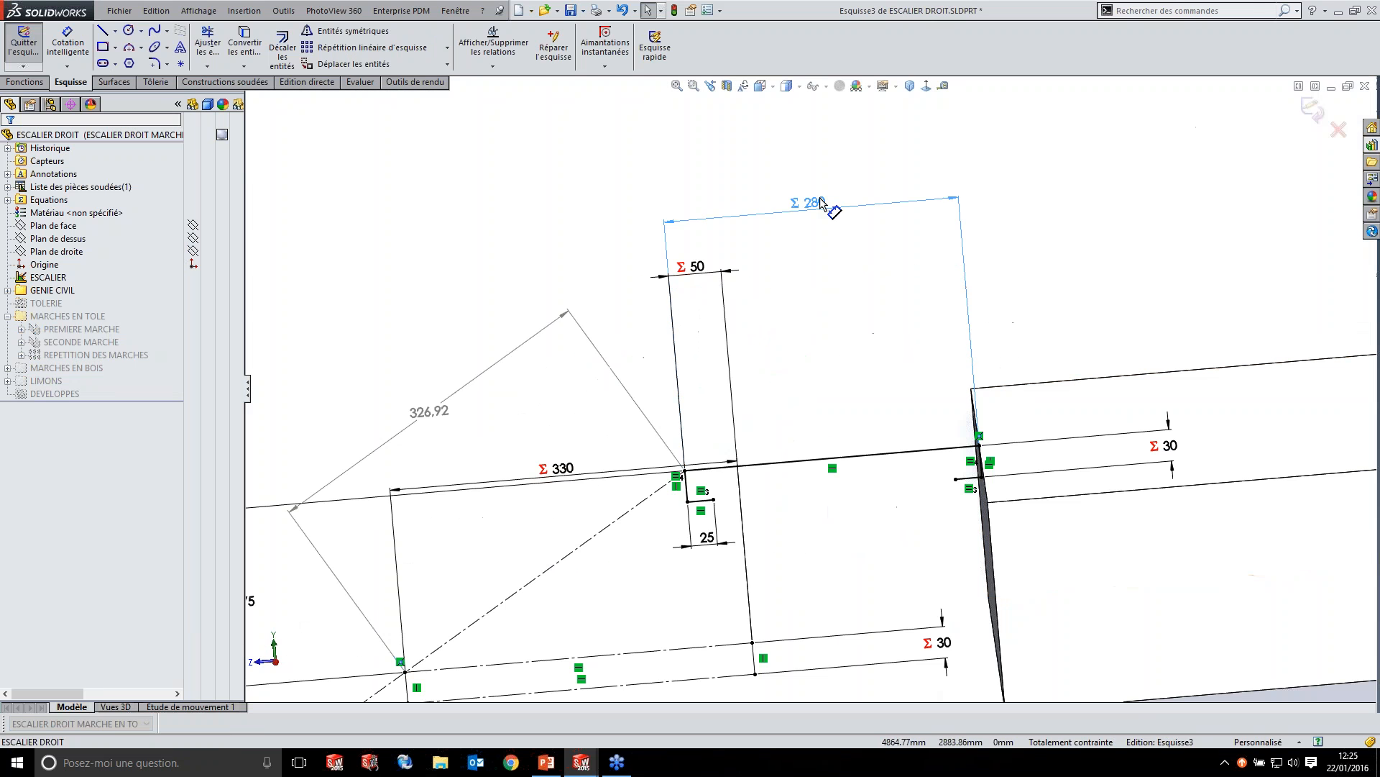
scroll(811, 389, "up", 3)
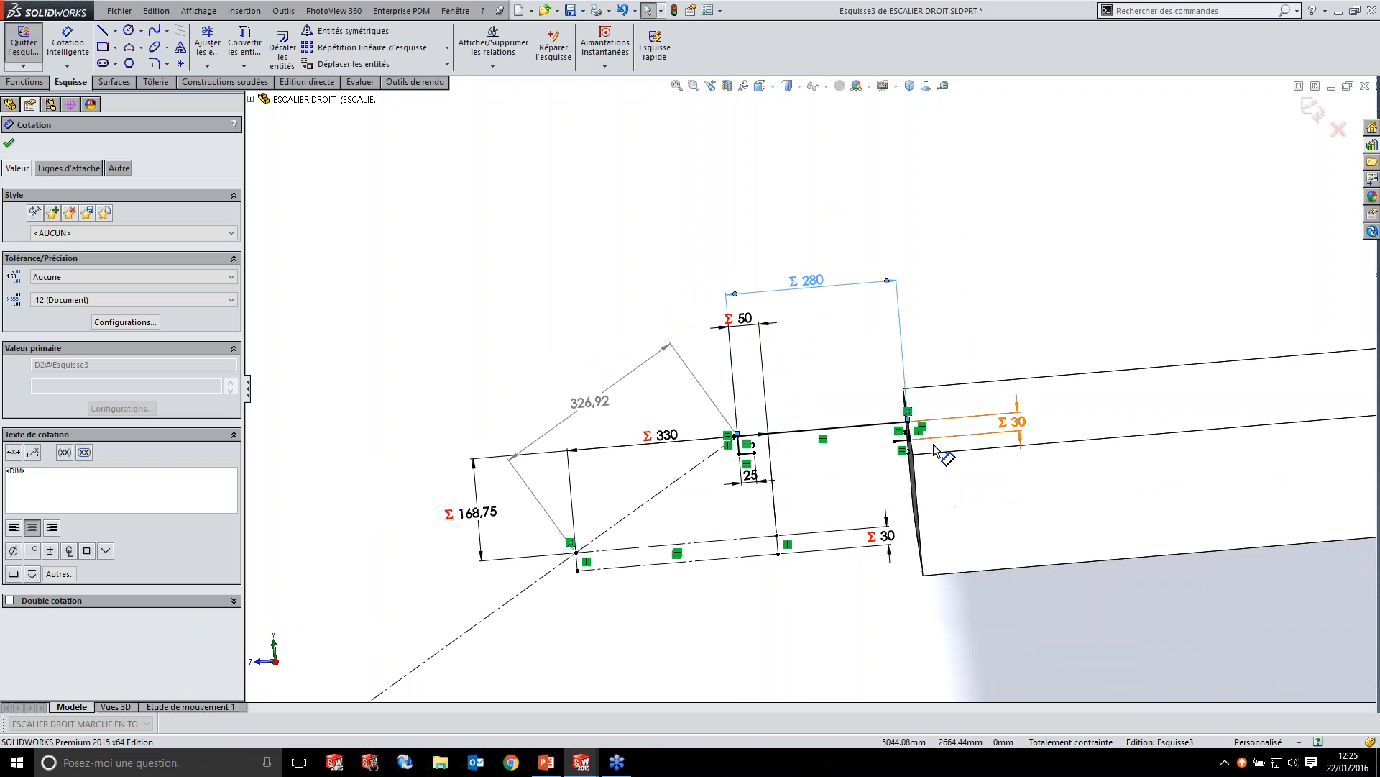
- Leave the sketch and close both the finished ESCALIER DROIT part and the ESCALIER PARAMETRIQUE part
left_click(1315, 114)
left_click(1364, 86)
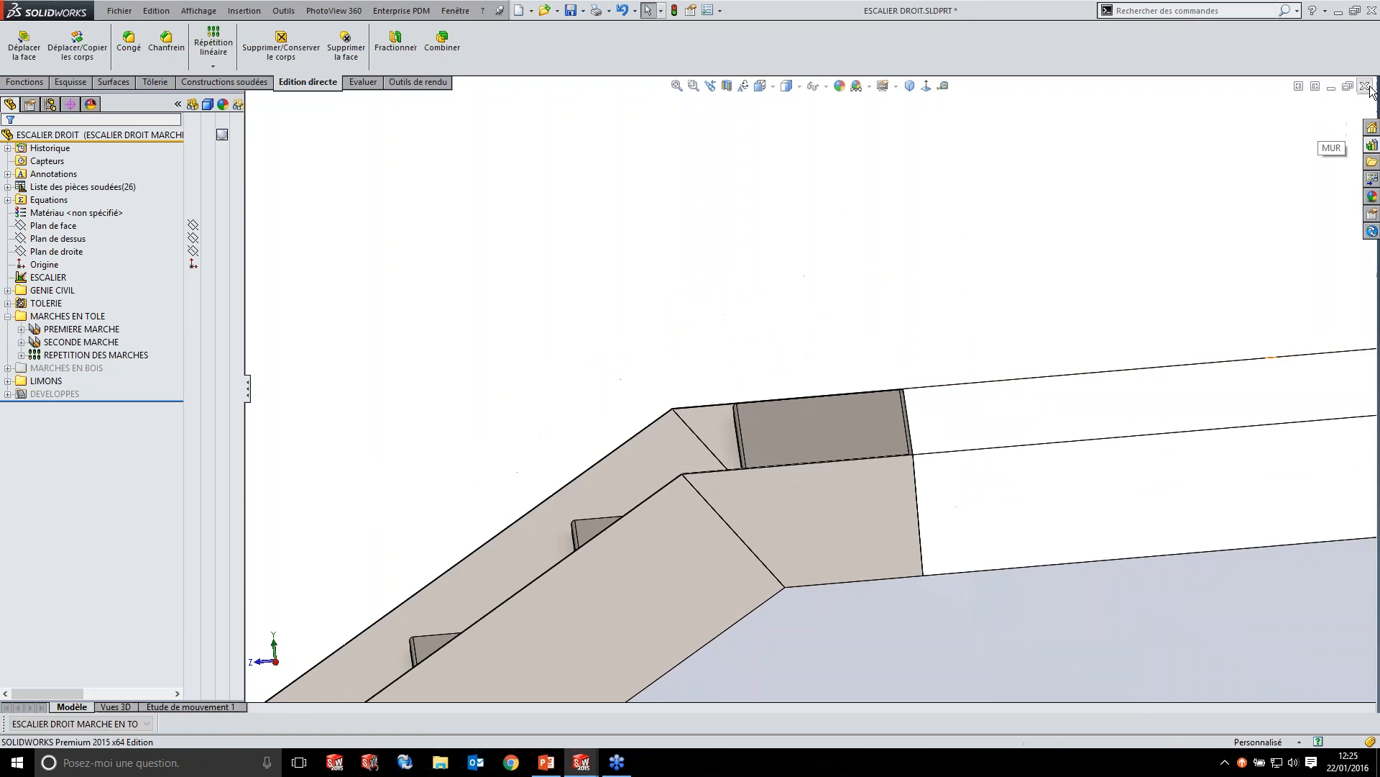
left_click(639, 392)
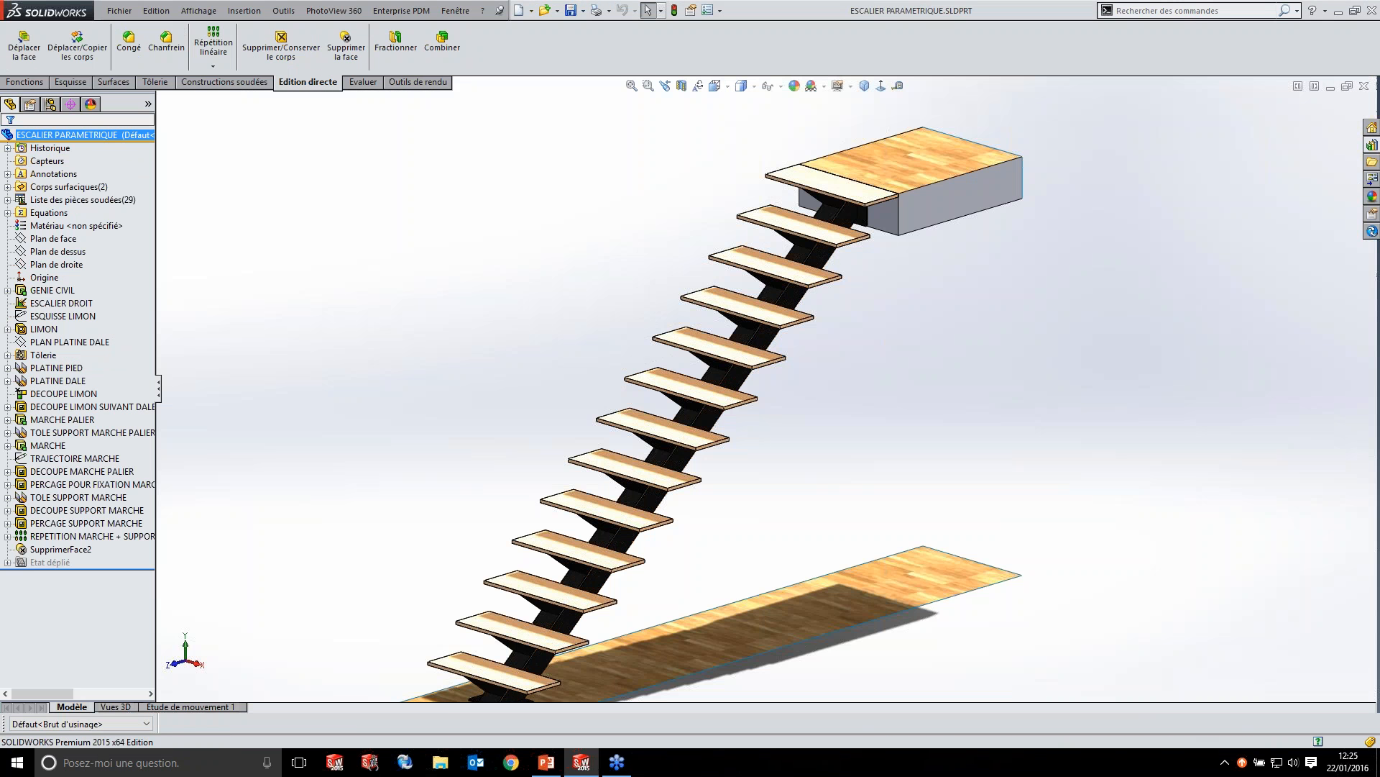
left_click(1363, 87)
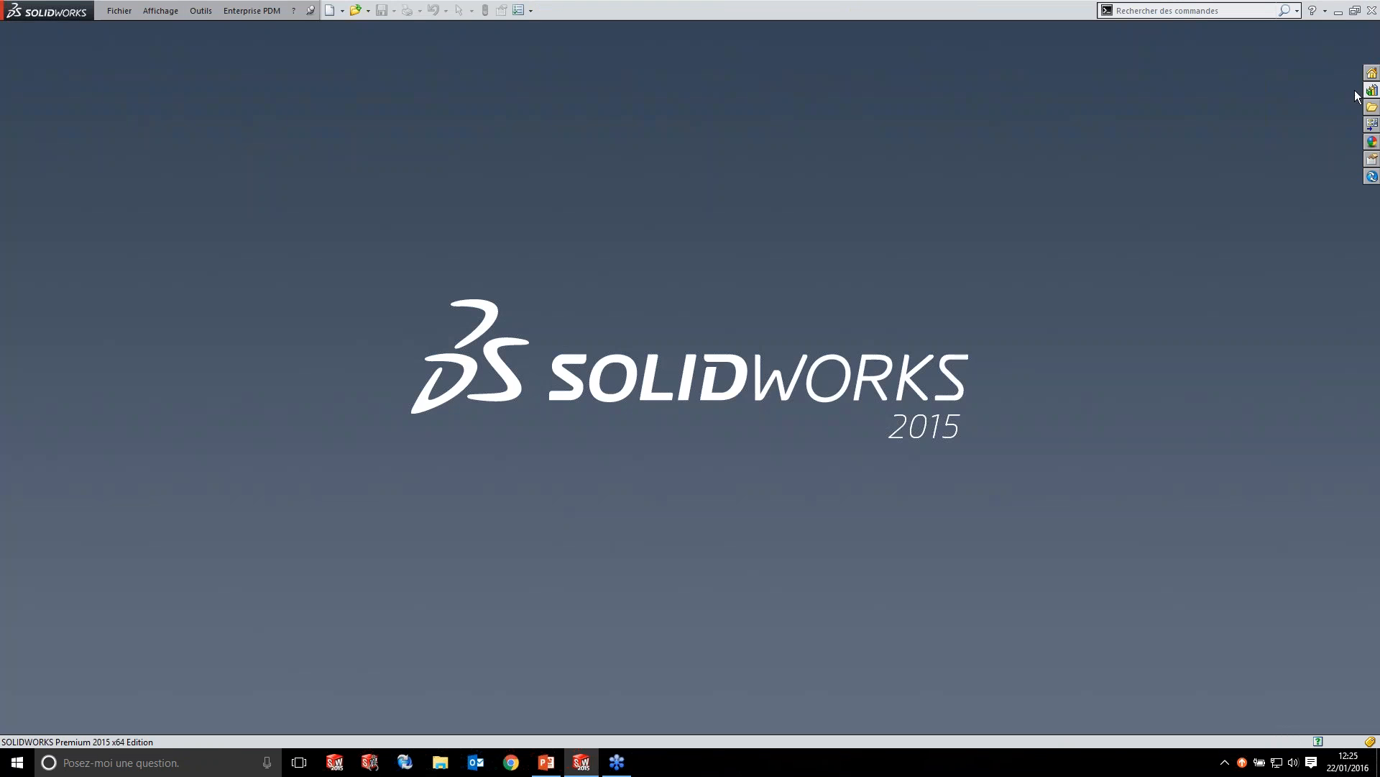
- Reopen the original ESCALIER DROIT.SLDPRT part from the recent documents, not the finished library version
left_click(124, 14)
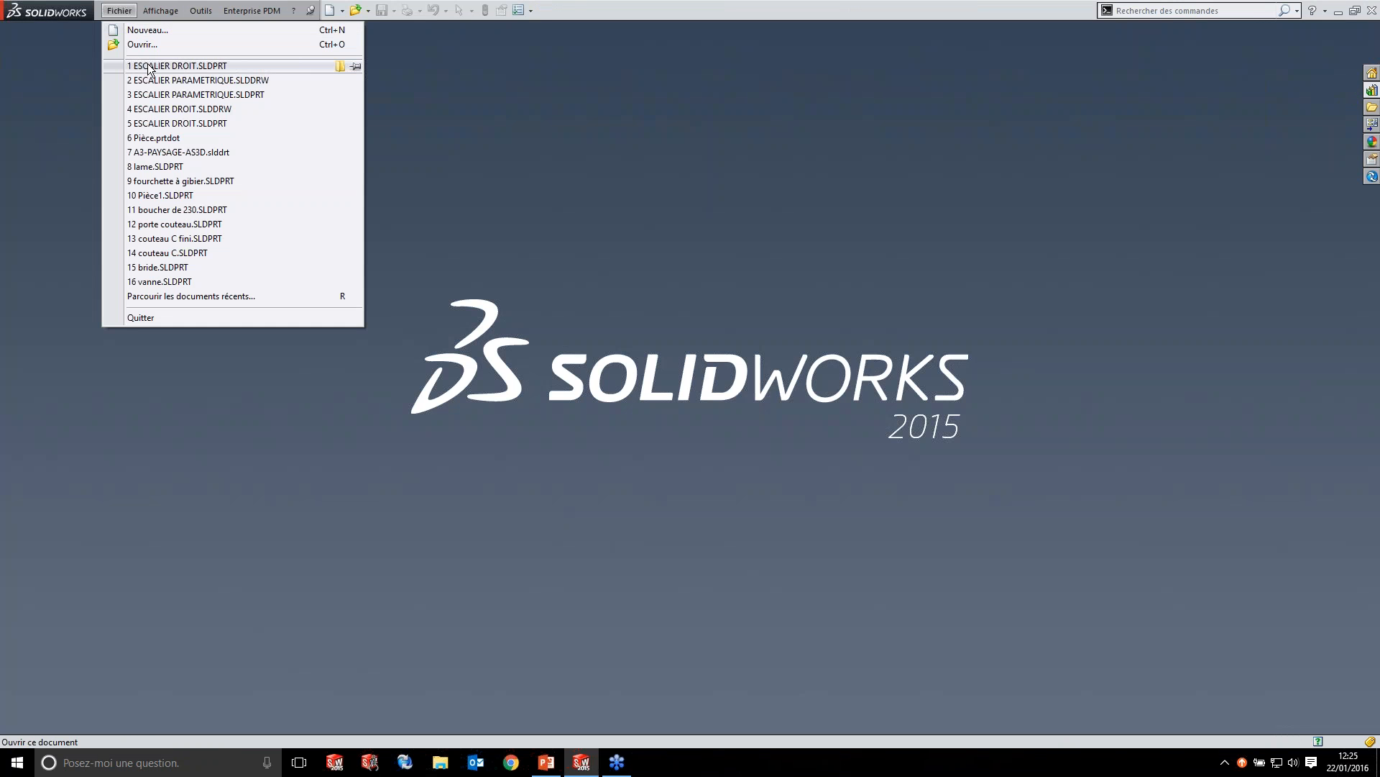
left_click(160, 123)
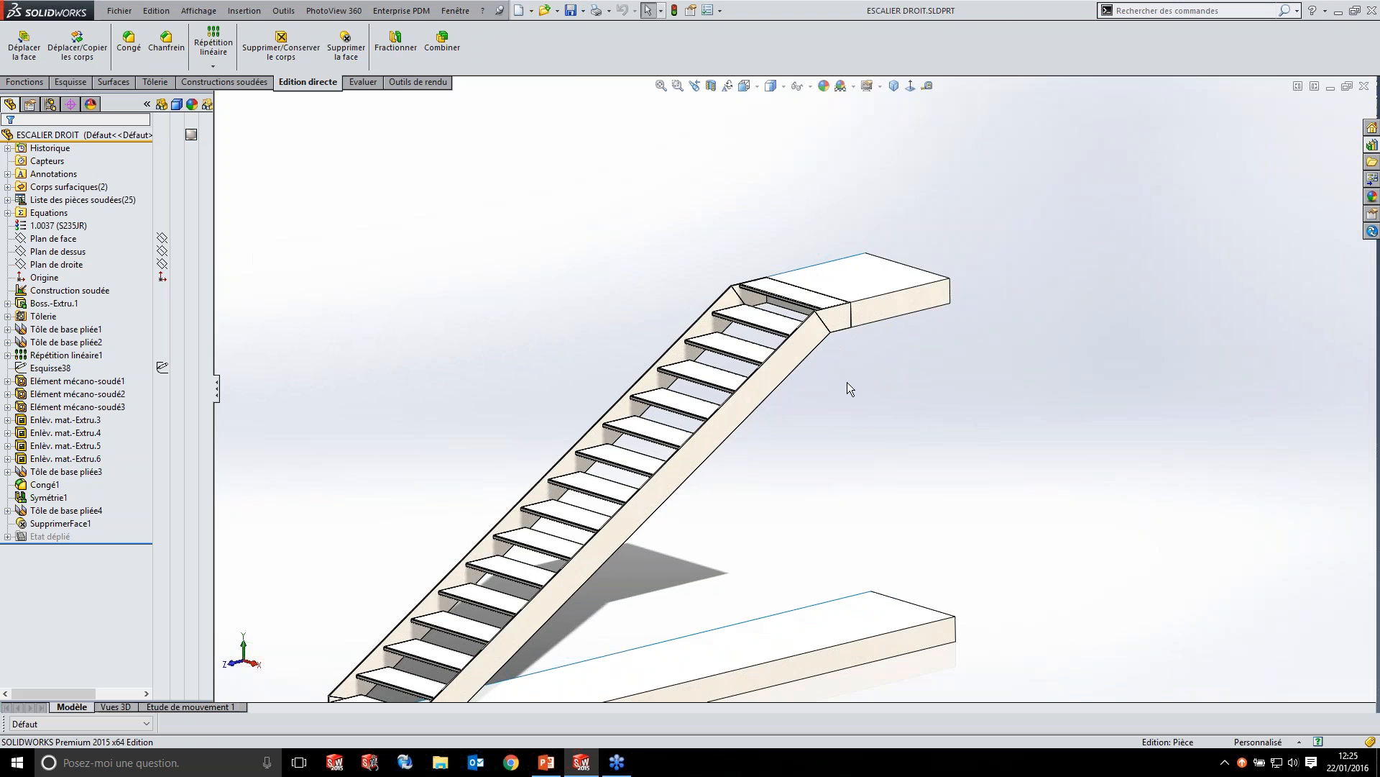
scroll(795, 389, "down", 3)
scroll(814, 355, "down", 5)
- Edit the sketch of Tôle de base pliée1 and link the landing tread's 280 mm dimension to a new global variable GIRON
left_click(42, 431)
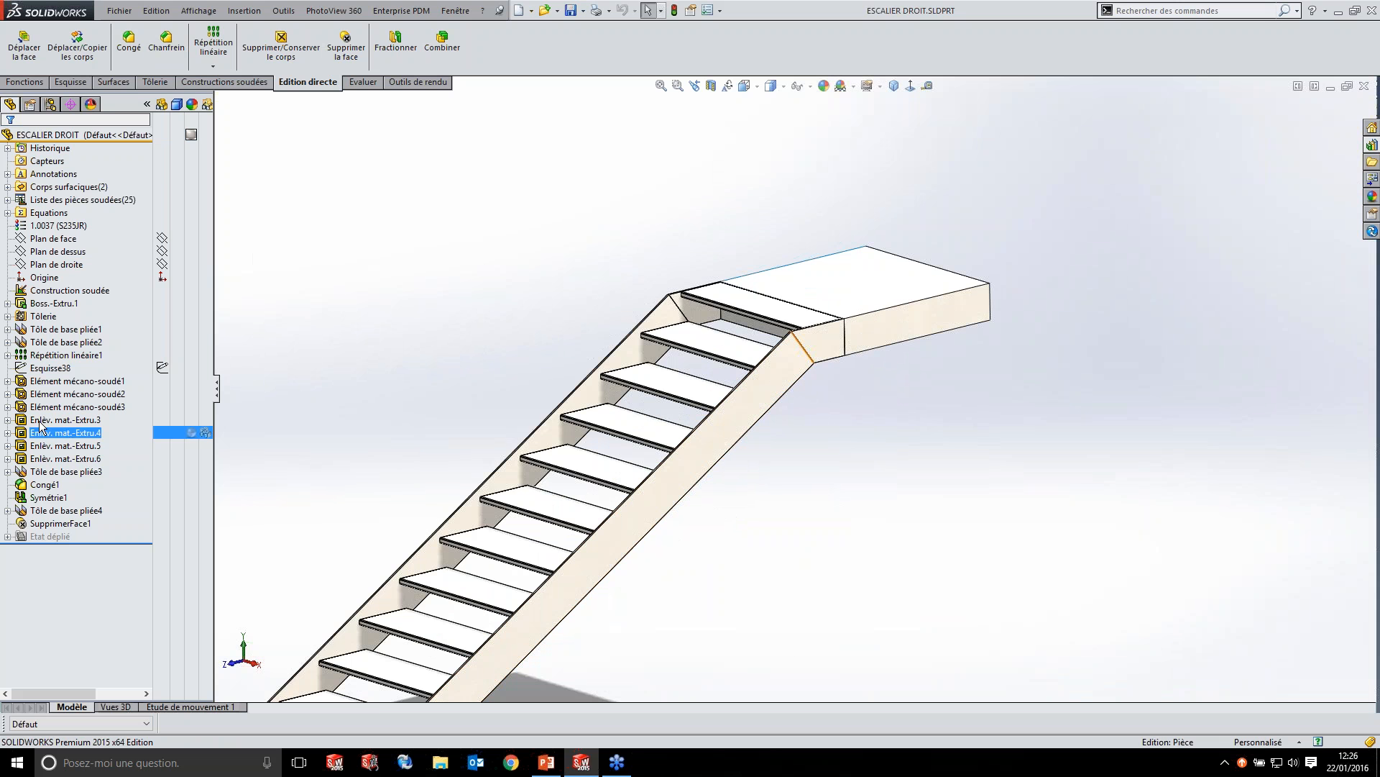
right_click(49, 329)
left_click(68, 289)
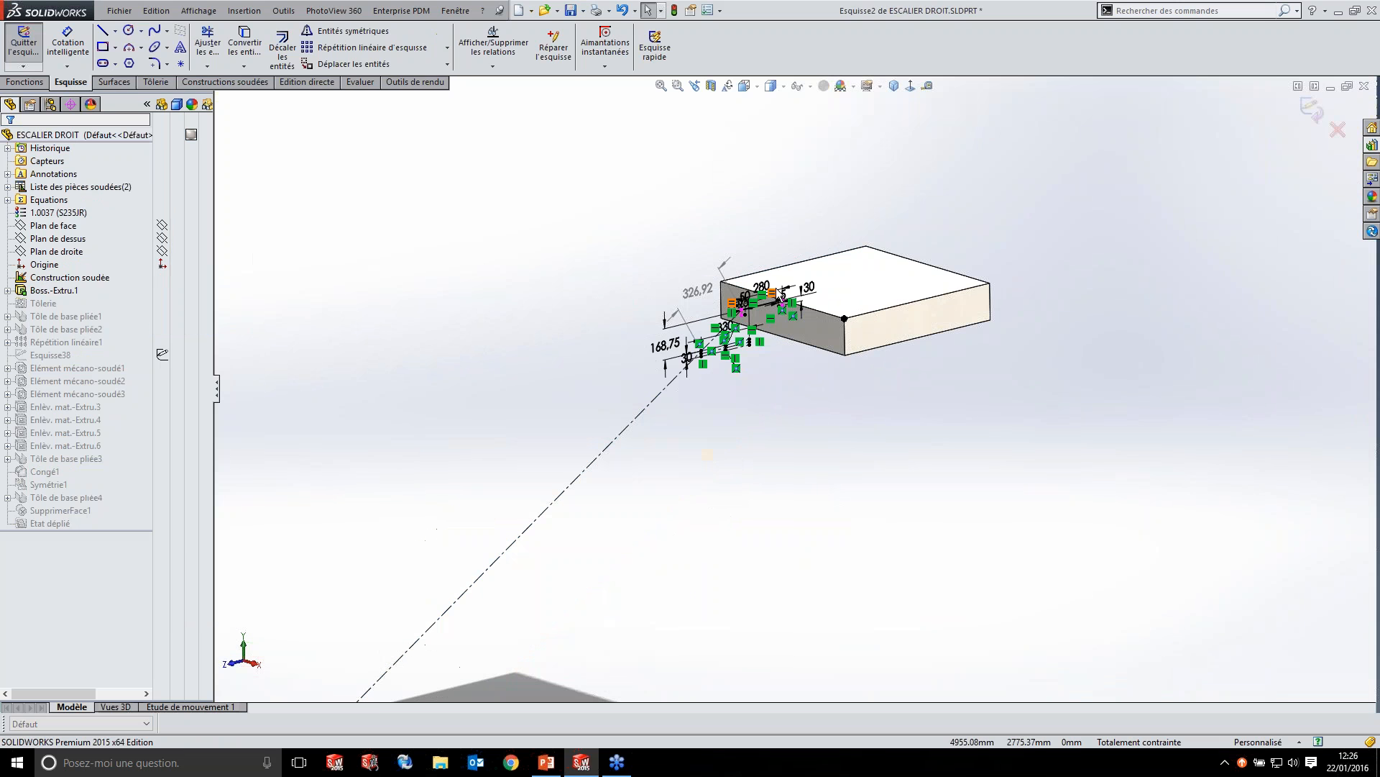
scroll(755, 437, "down", 5)
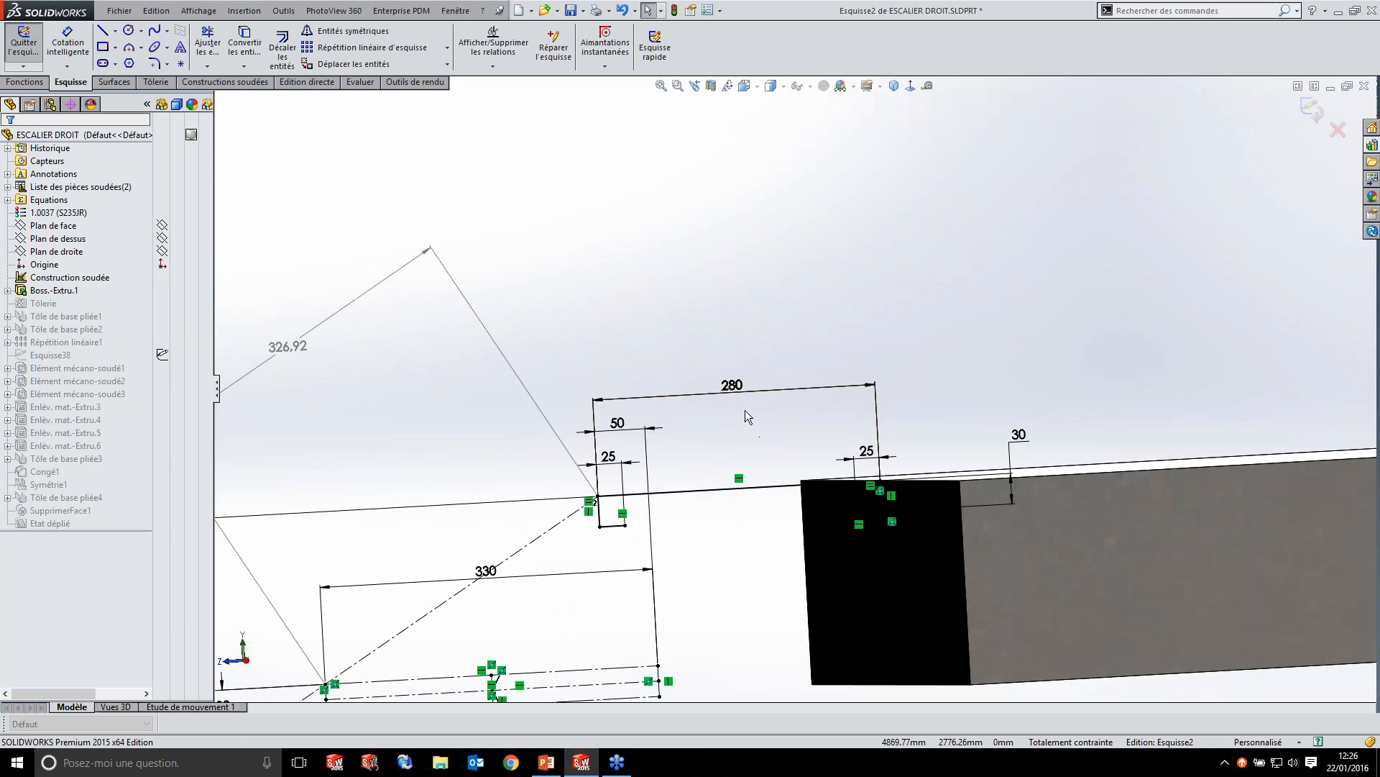
double_click(732, 384)
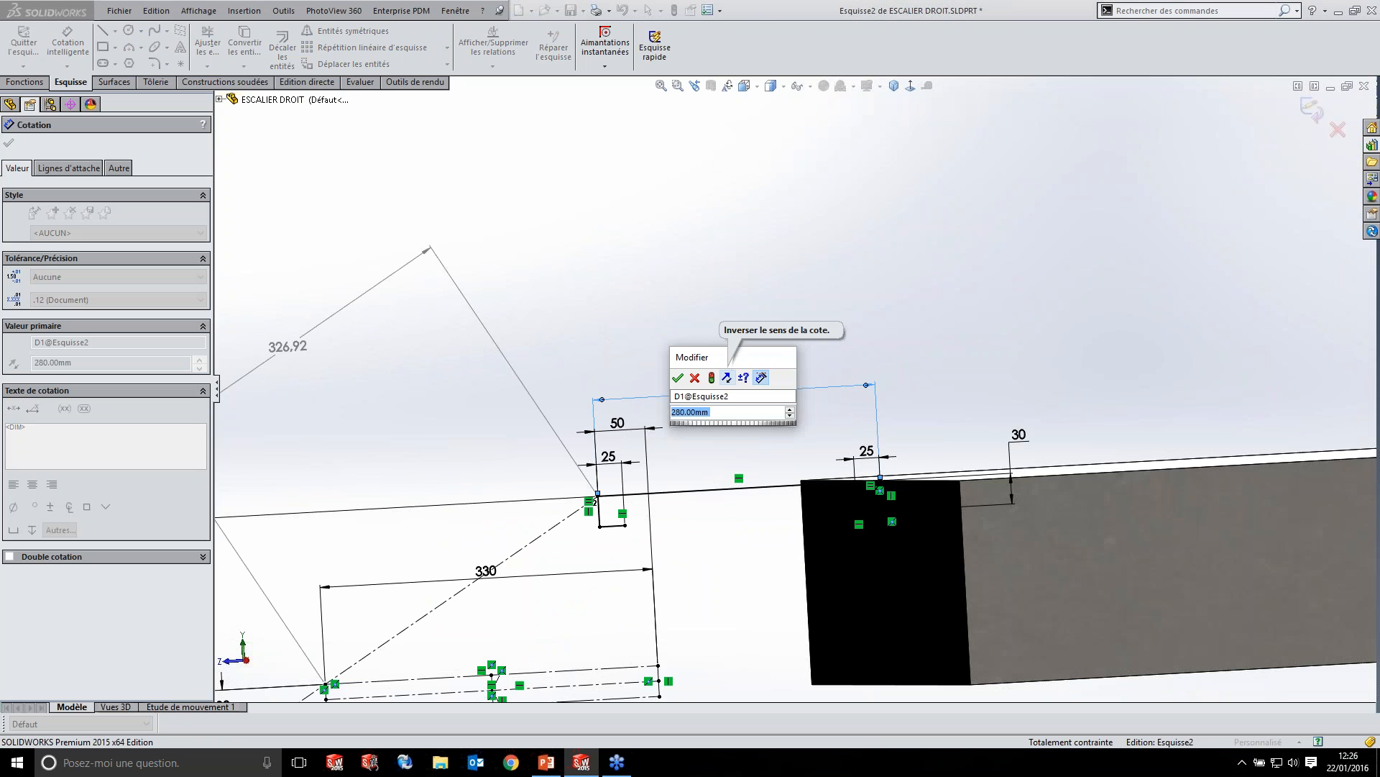
type("=G")
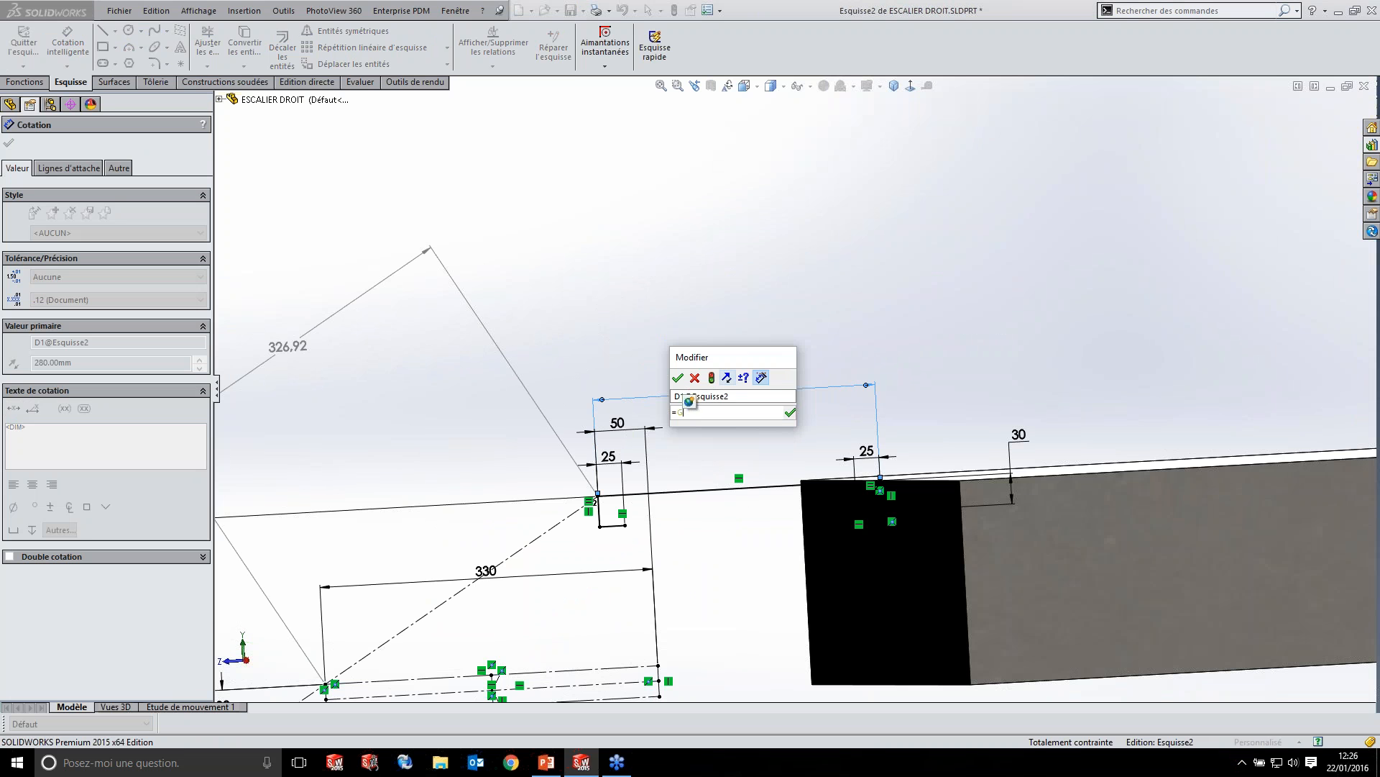
key("Return")
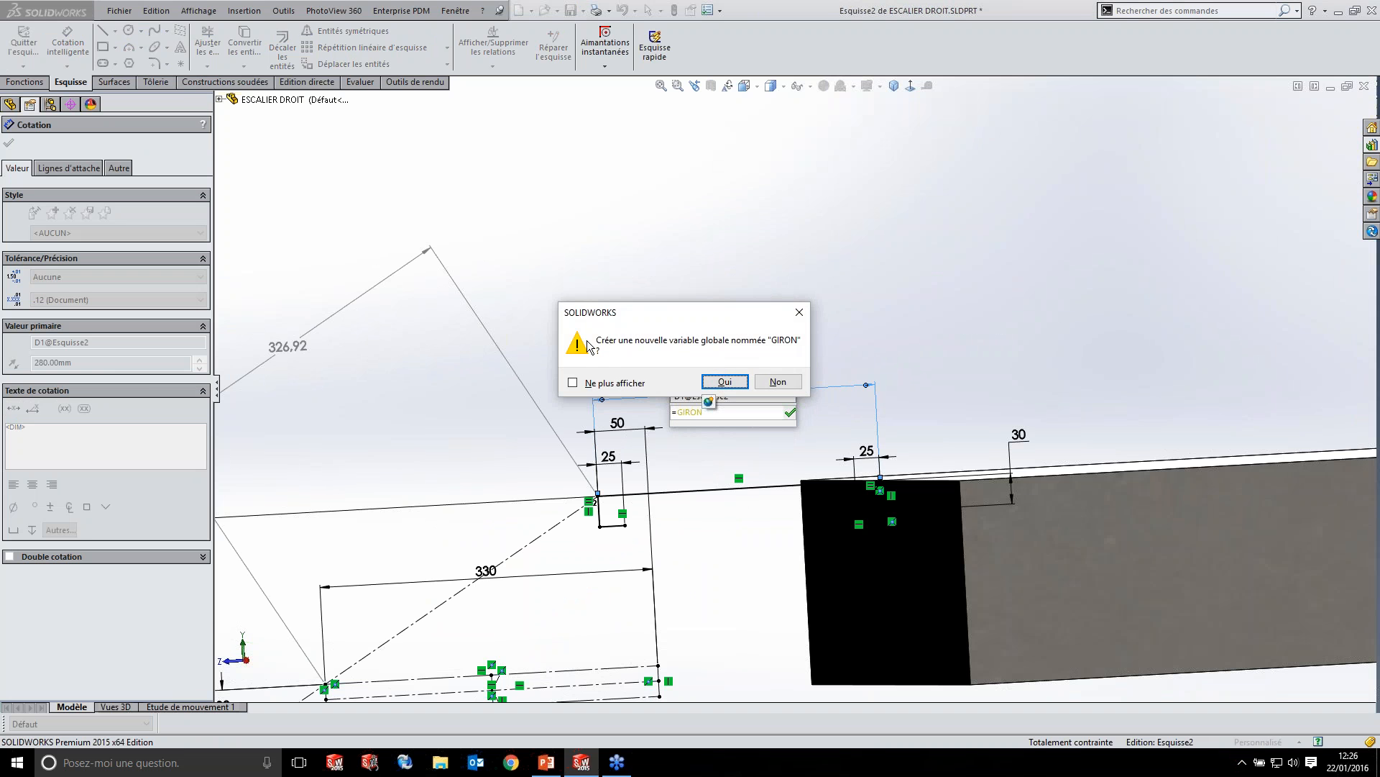
left_click(724, 381)
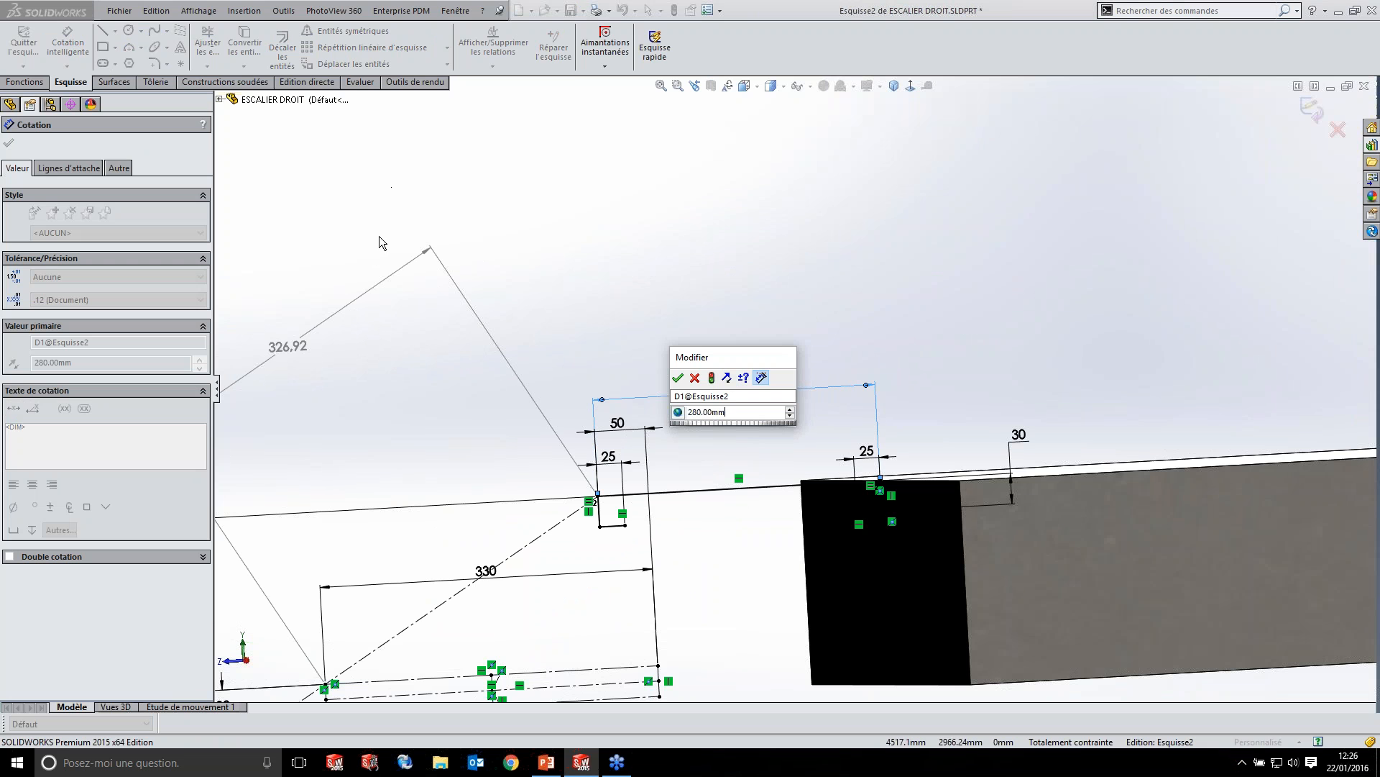
left_click(677, 378)
- Link the 50 mm tread overlap dimension in the sketch to a new global variable RECOUVREMENT
left_click(617, 423)
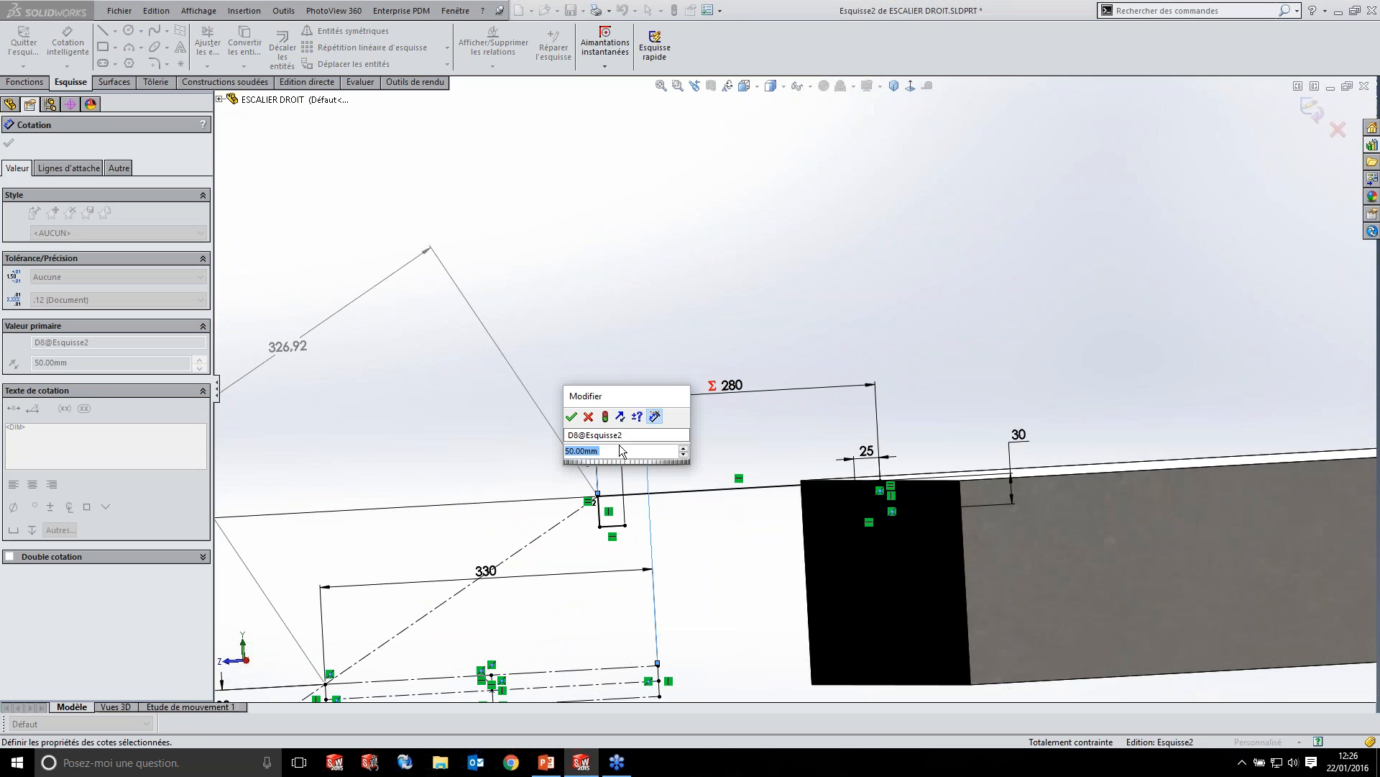
type("=RECOUVR")
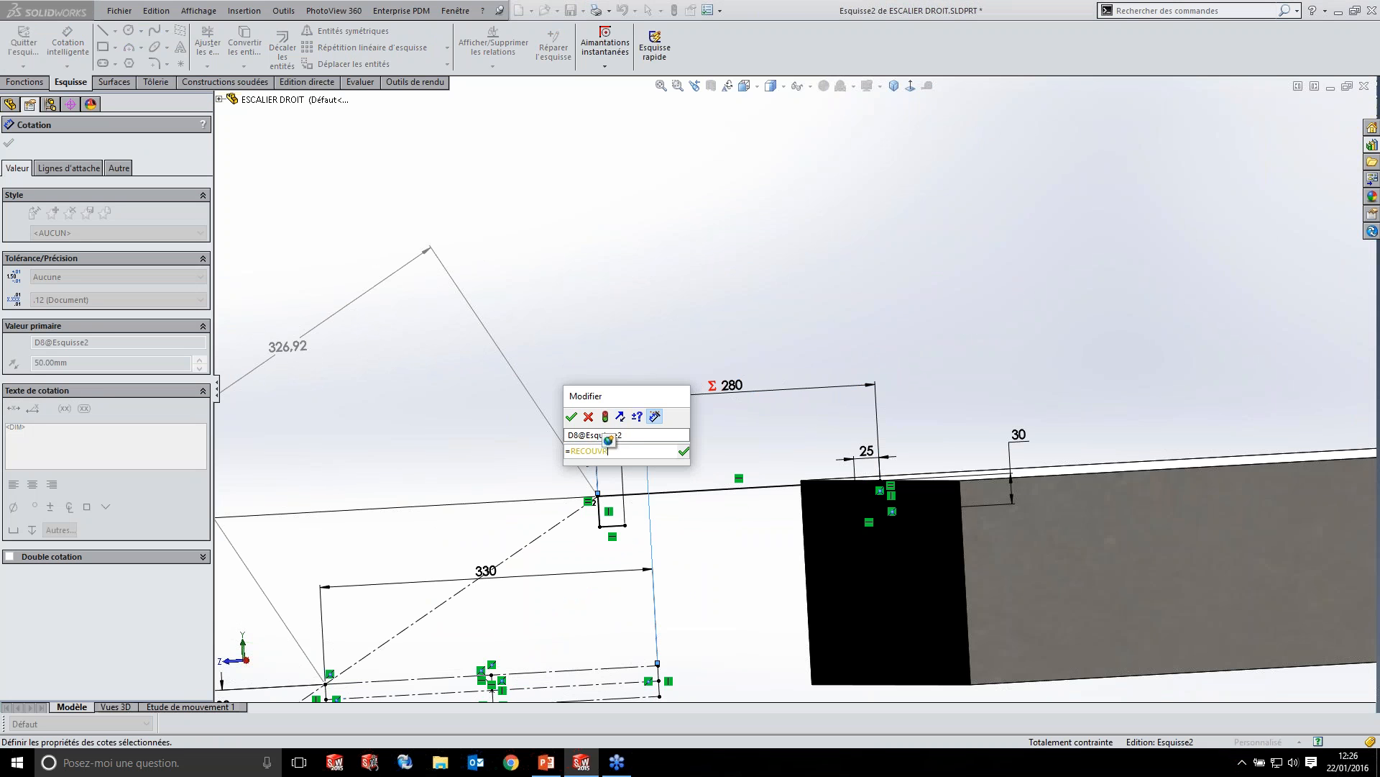
type("EMENT")
key("Return")
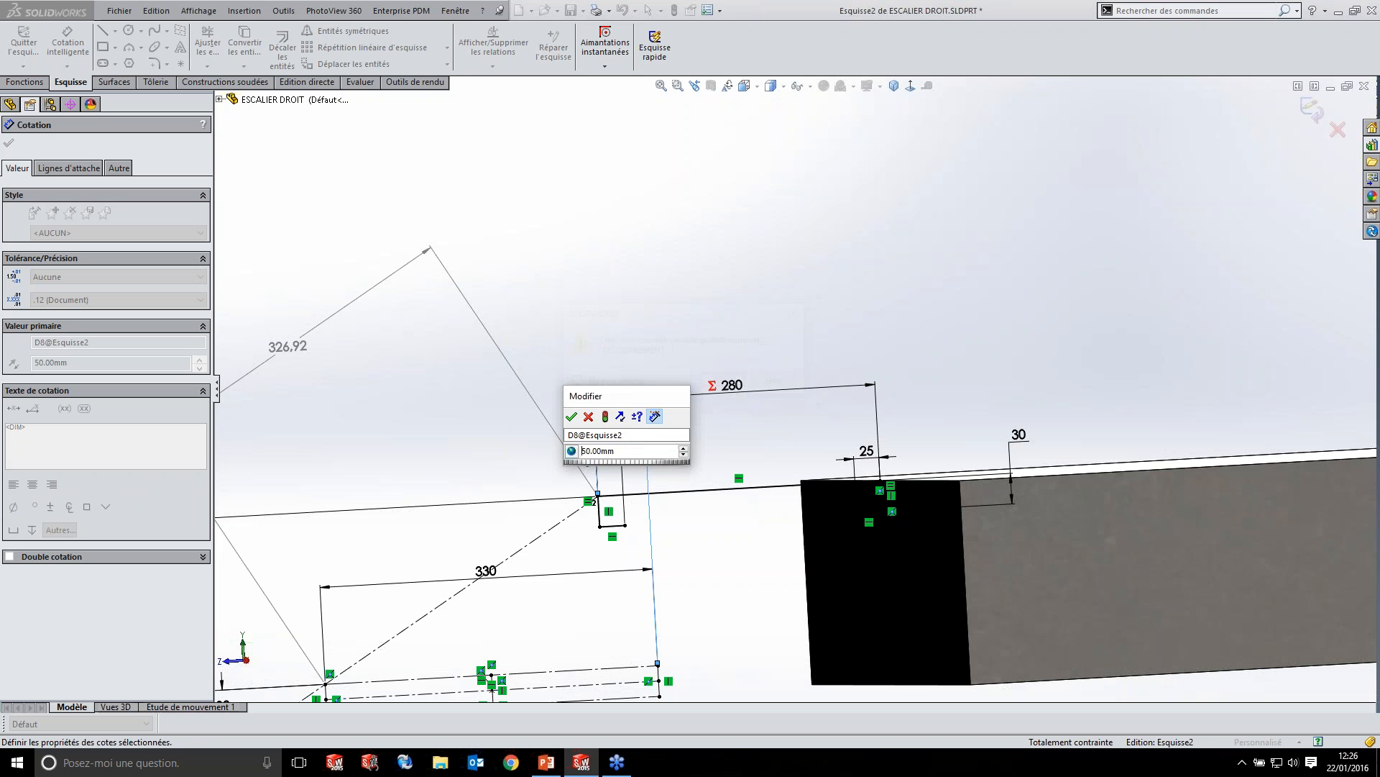
left_click(715, 379)
key("Return")
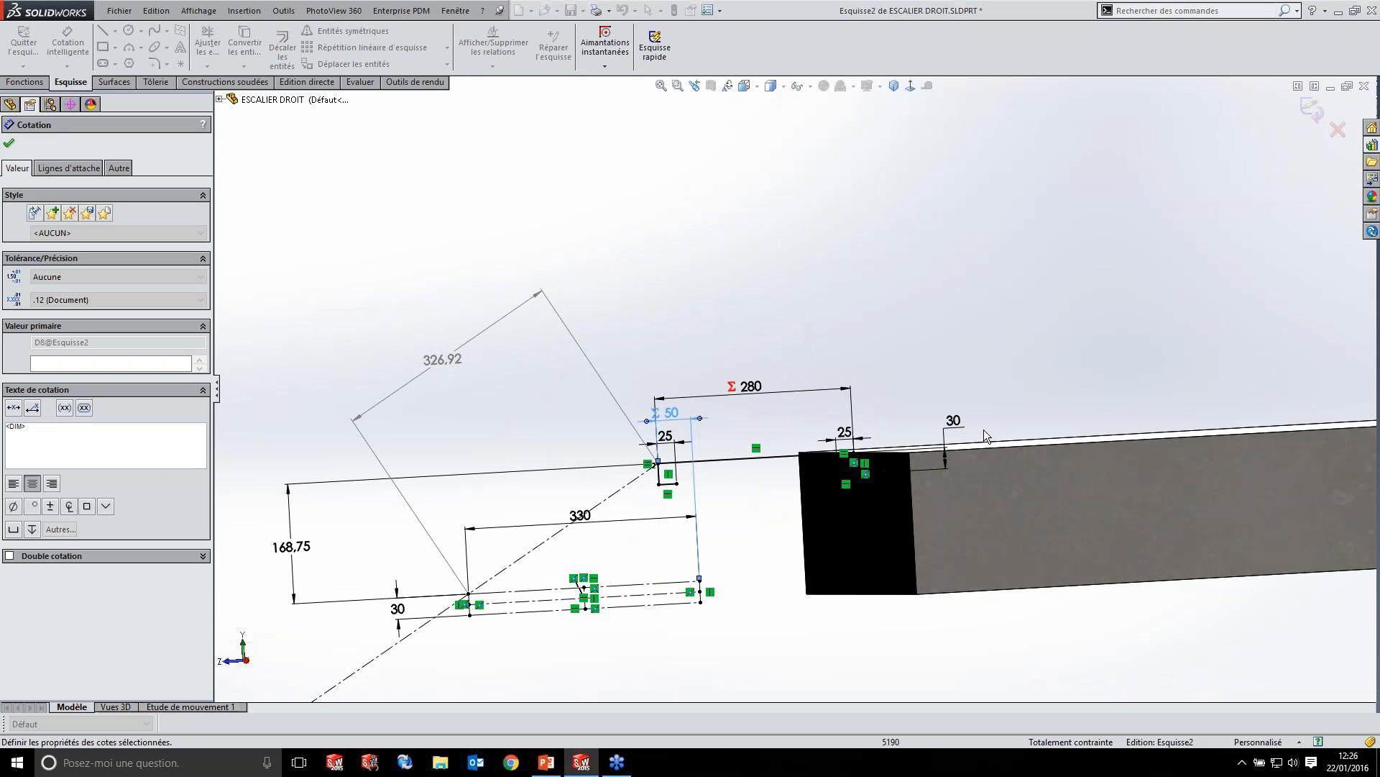
- Try to link the 30 mm dimension at the landing slab edge to a new global variable EPAISSEUR_MARCHE
left_click(953, 421)
type("=EPAISSEUR")
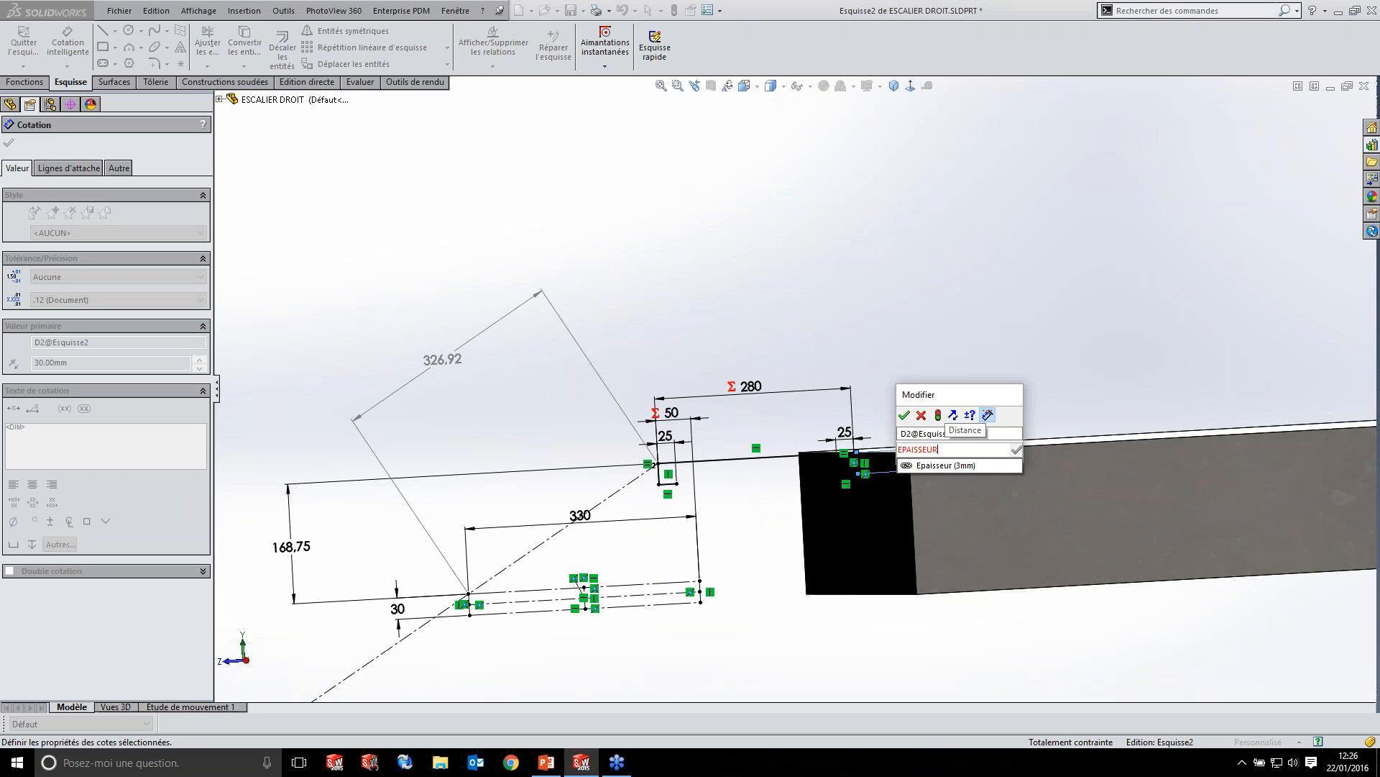
key("Return")
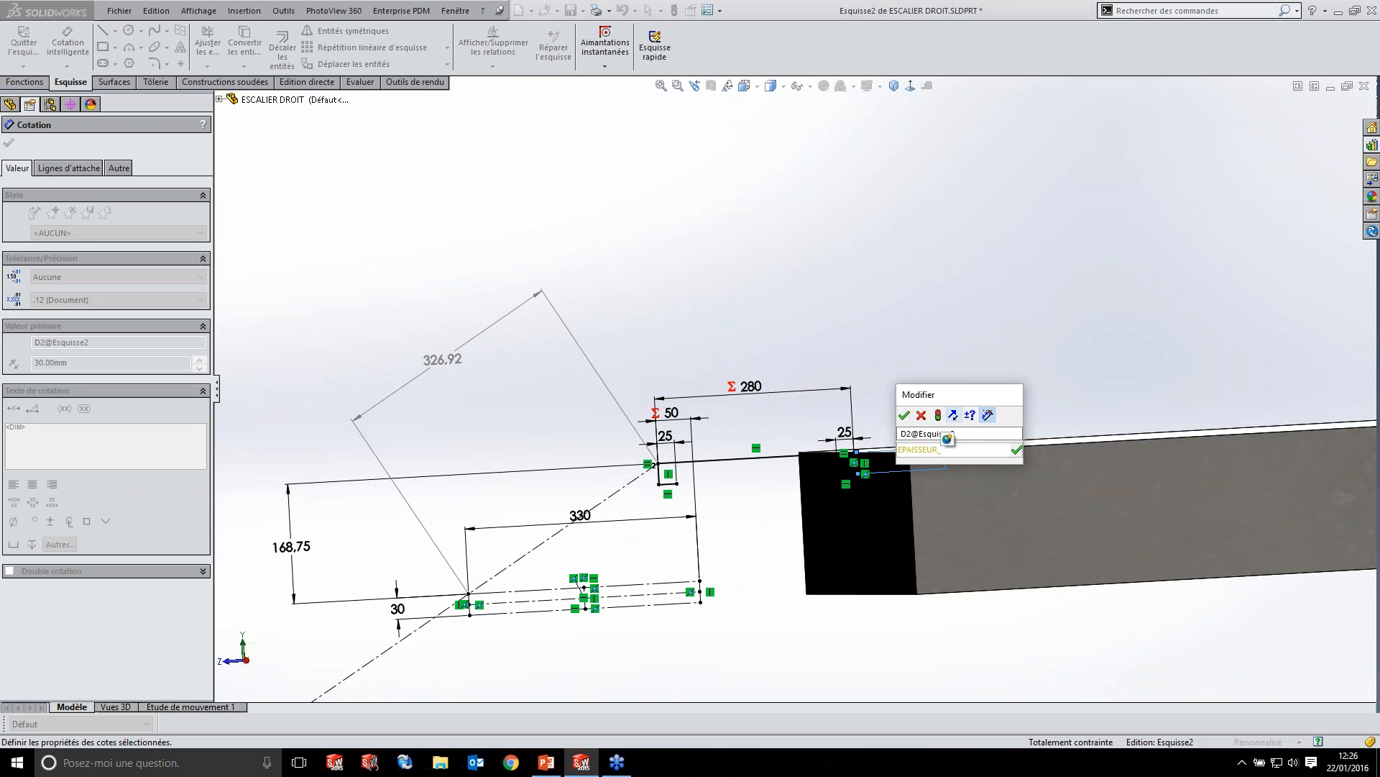
type("_MARCHE")
key("Return")
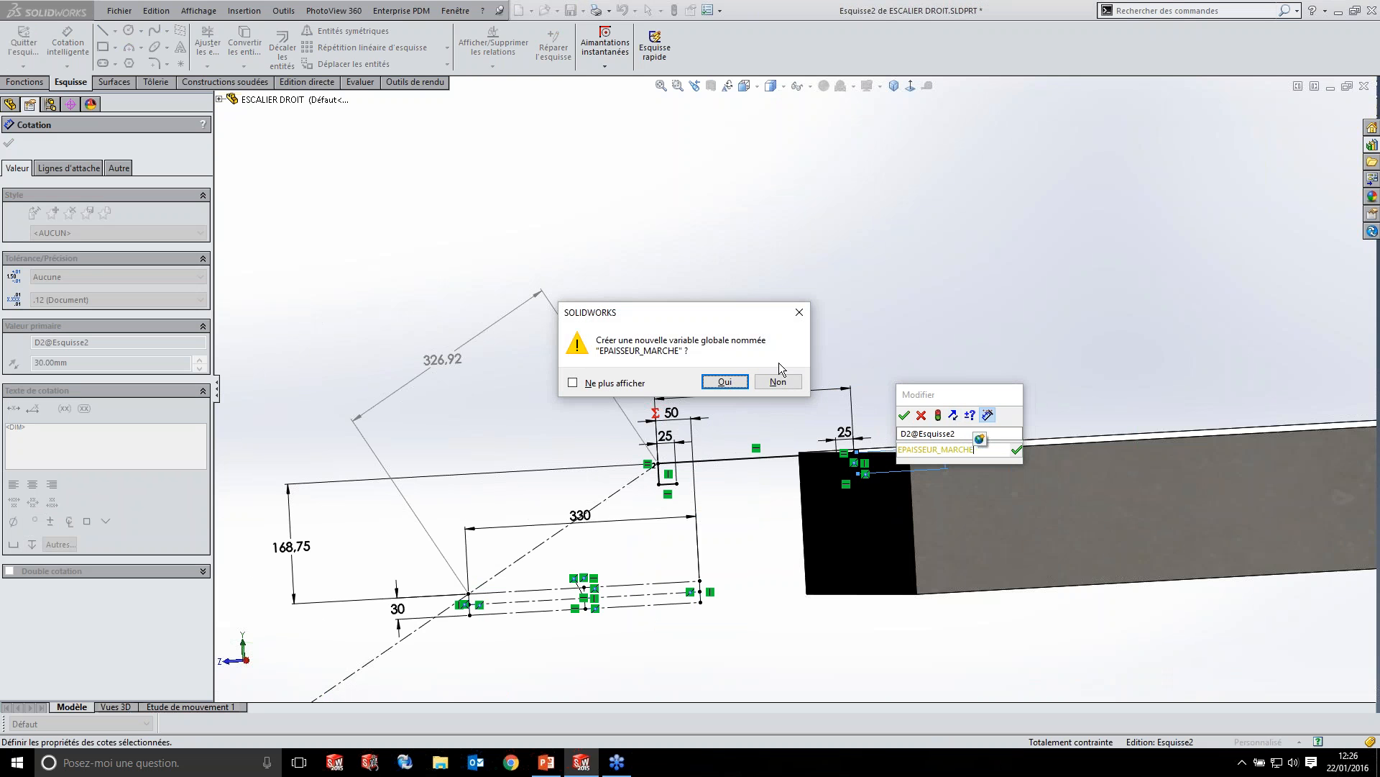
left_click(726, 385)
left_click(904, 415)
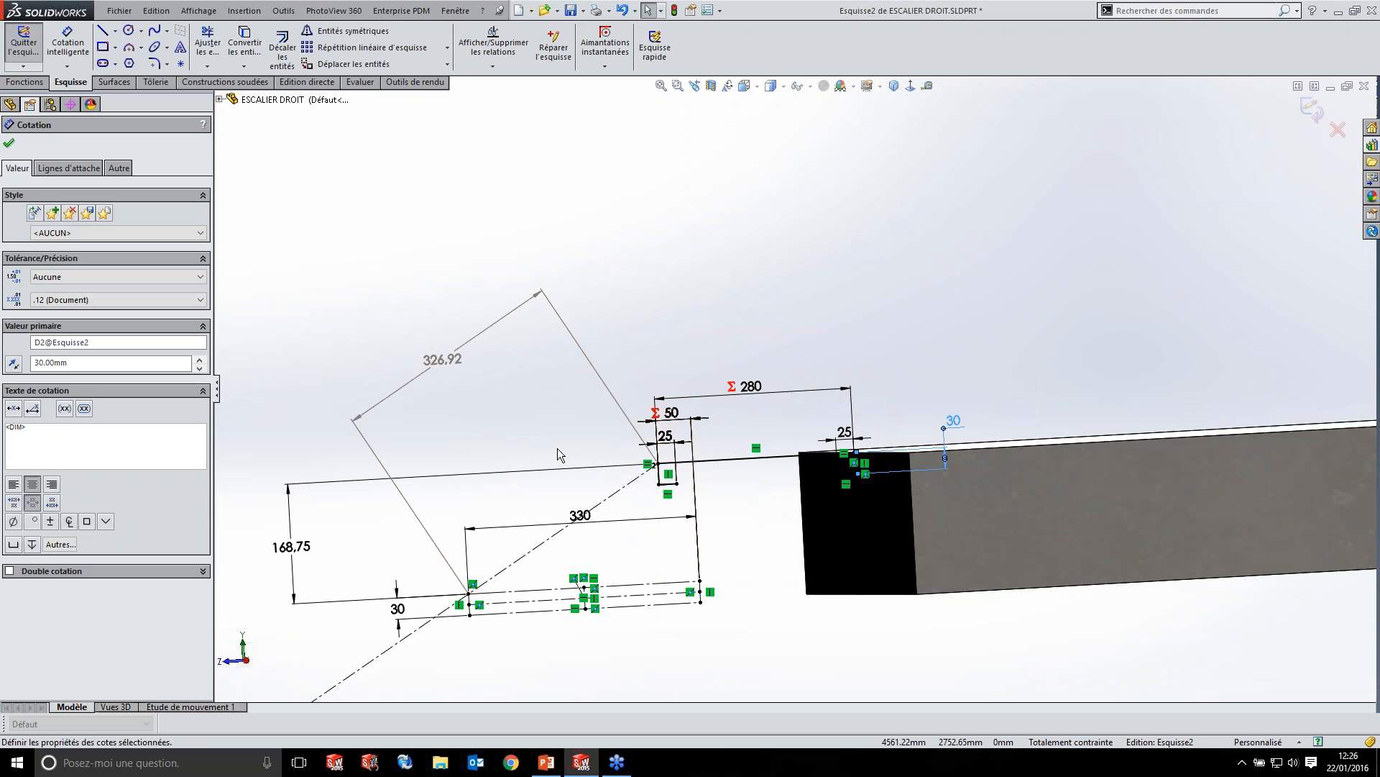
- Link the 168.75 mm vertical step height dimension to a new global variable HAUTEUR_DE_MARCHE
double_click(294, 546)
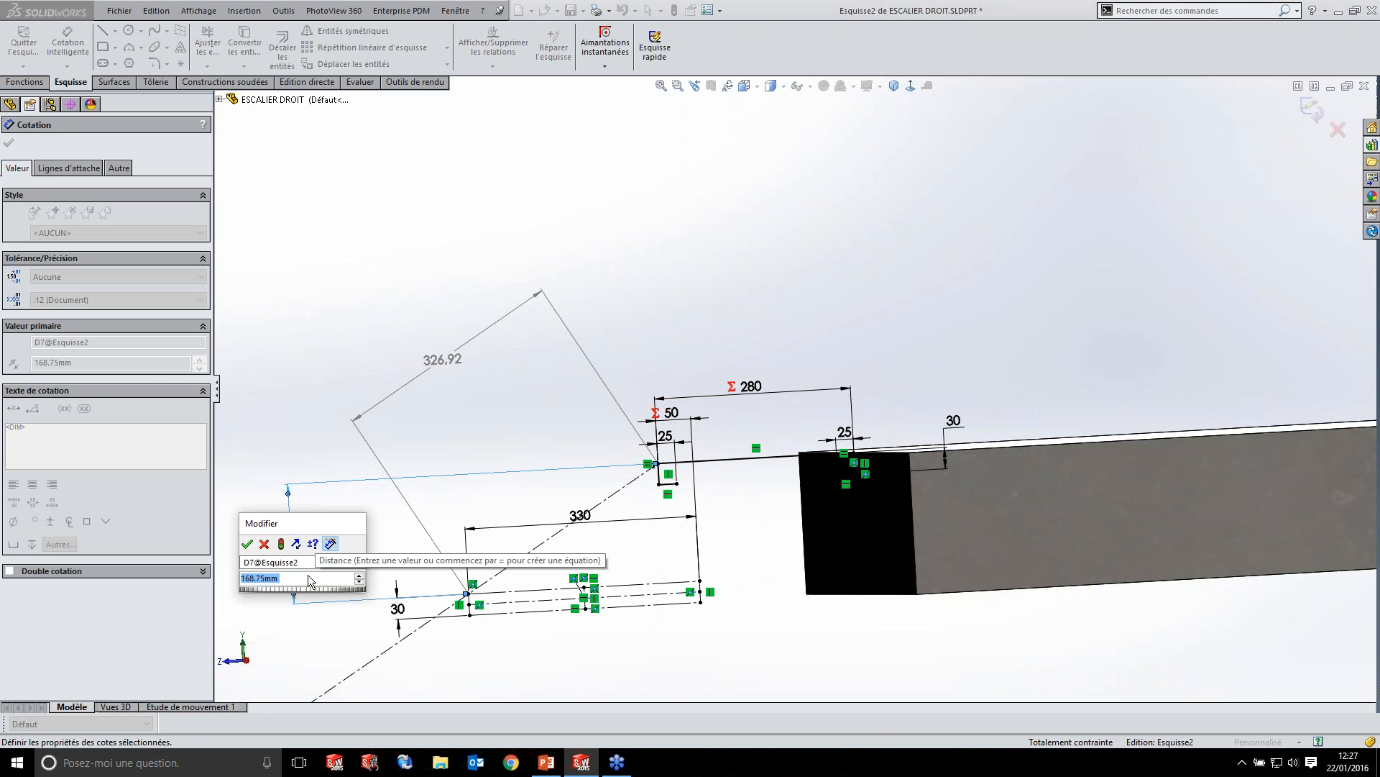
type("=HAUTEUR DE MARCHE")
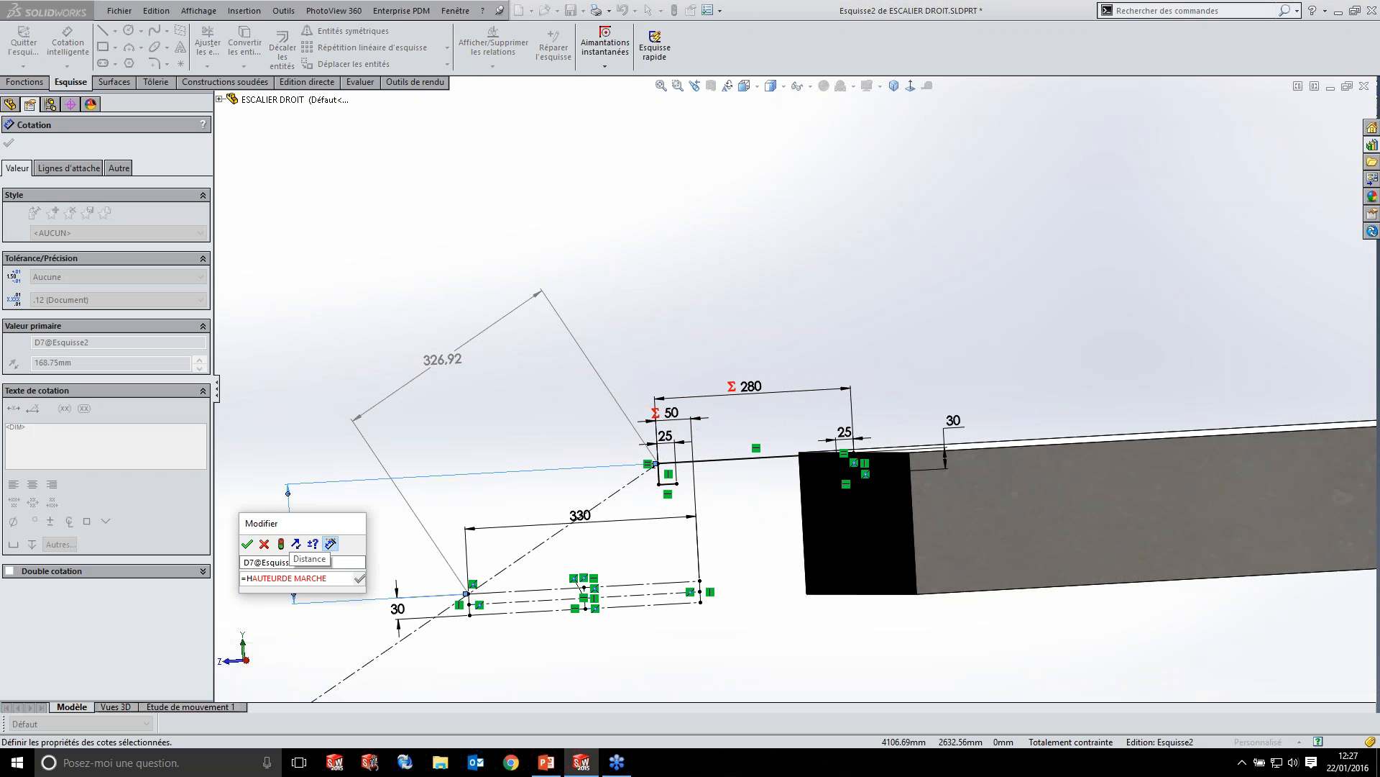
type("_")
key("Right")
key("Right")
key("Right")
type("_")
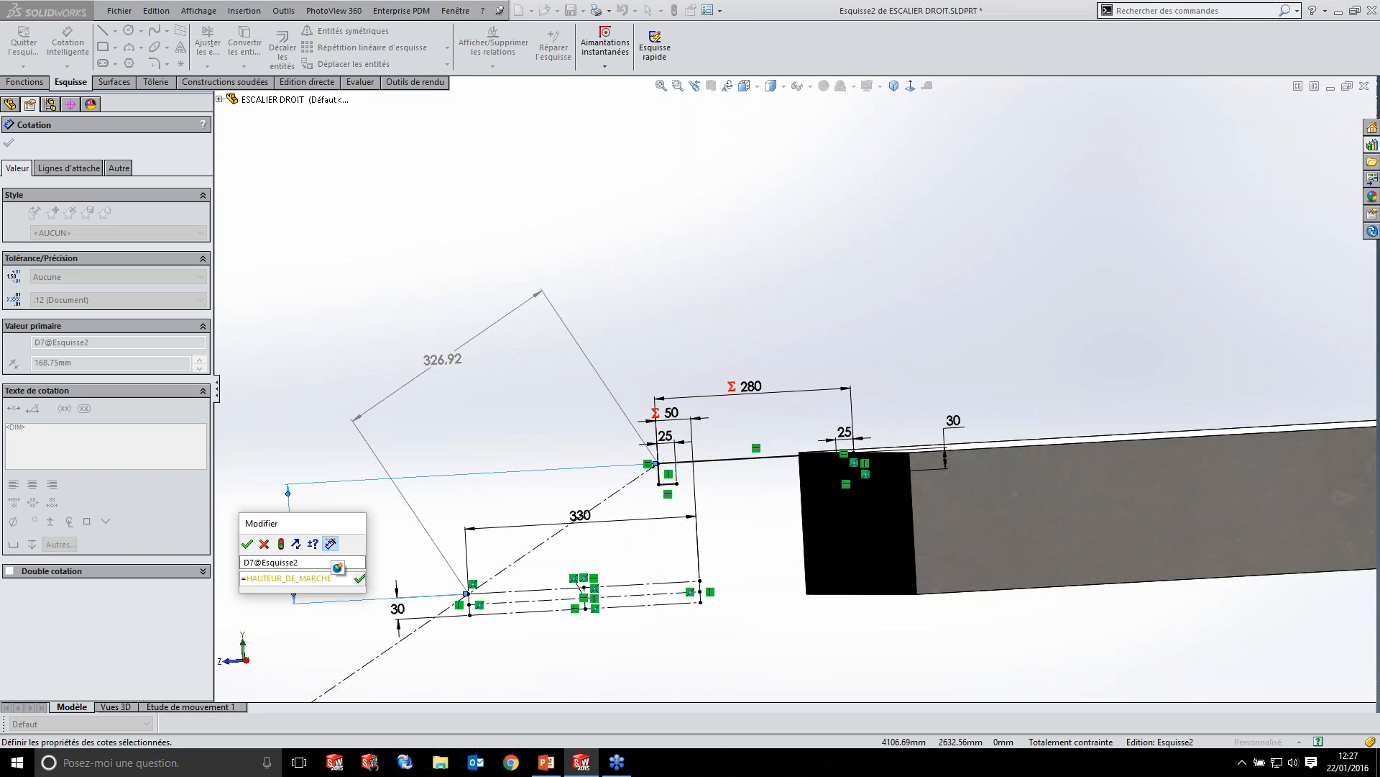
key("Return")
key("Return")
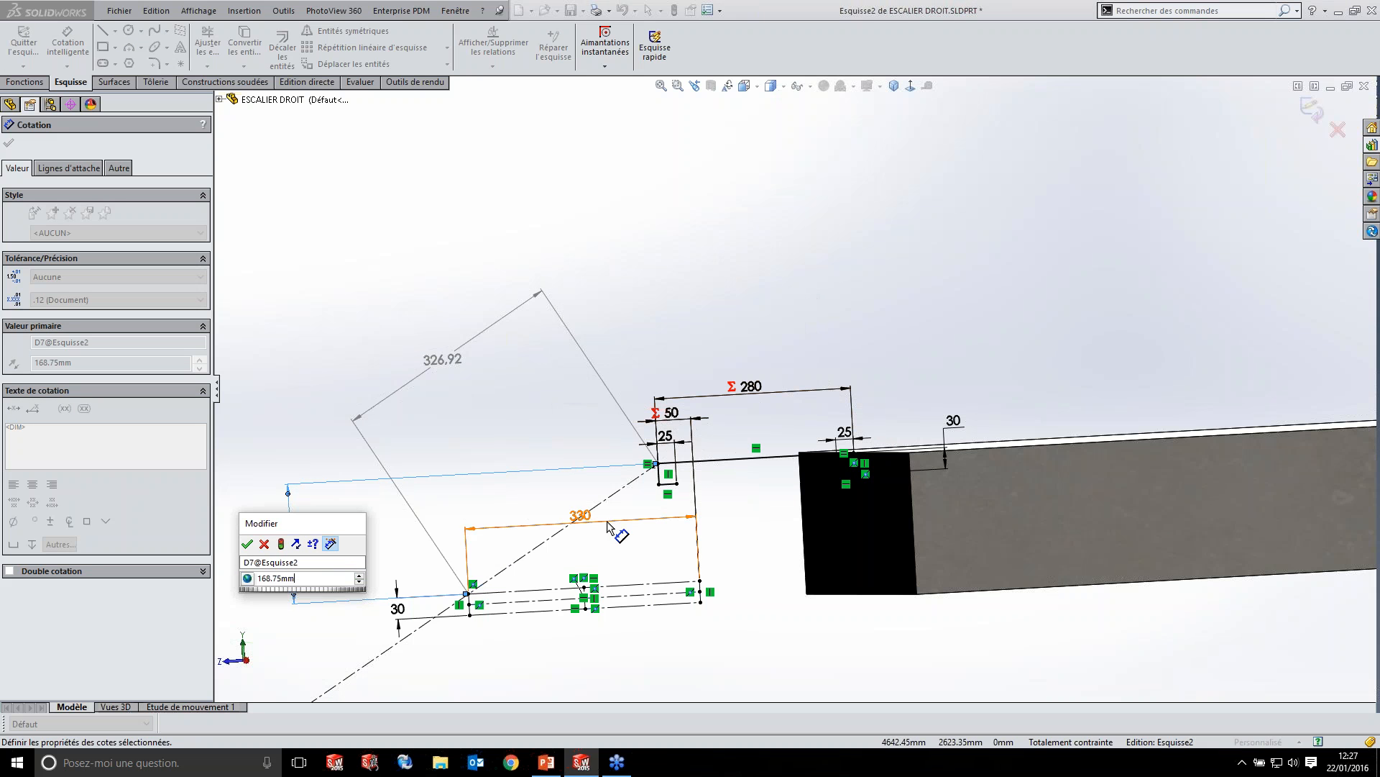
key("Return")
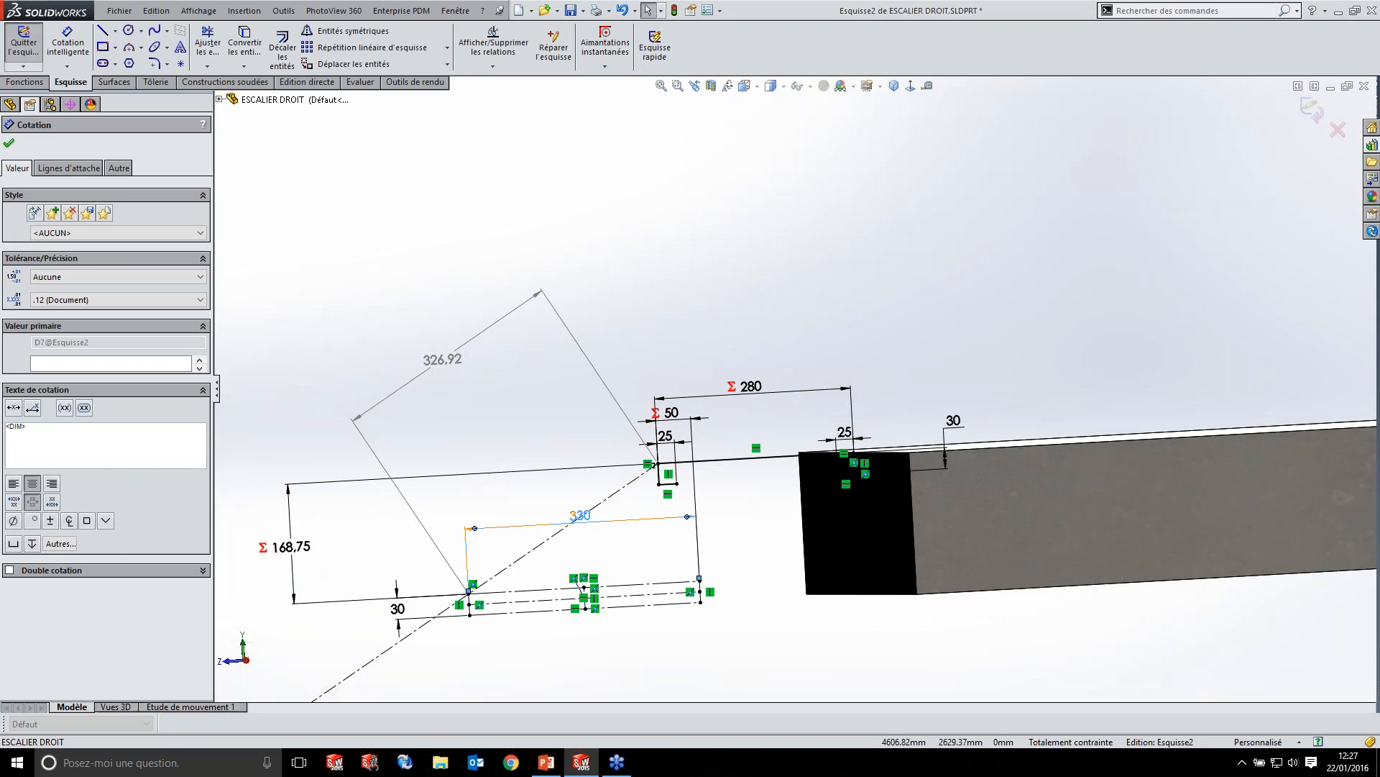
- Try to link the 330 mm tread depth dimension to a new global variable PROFONDEUR_DE_MARCHE
double_click(583, 521)
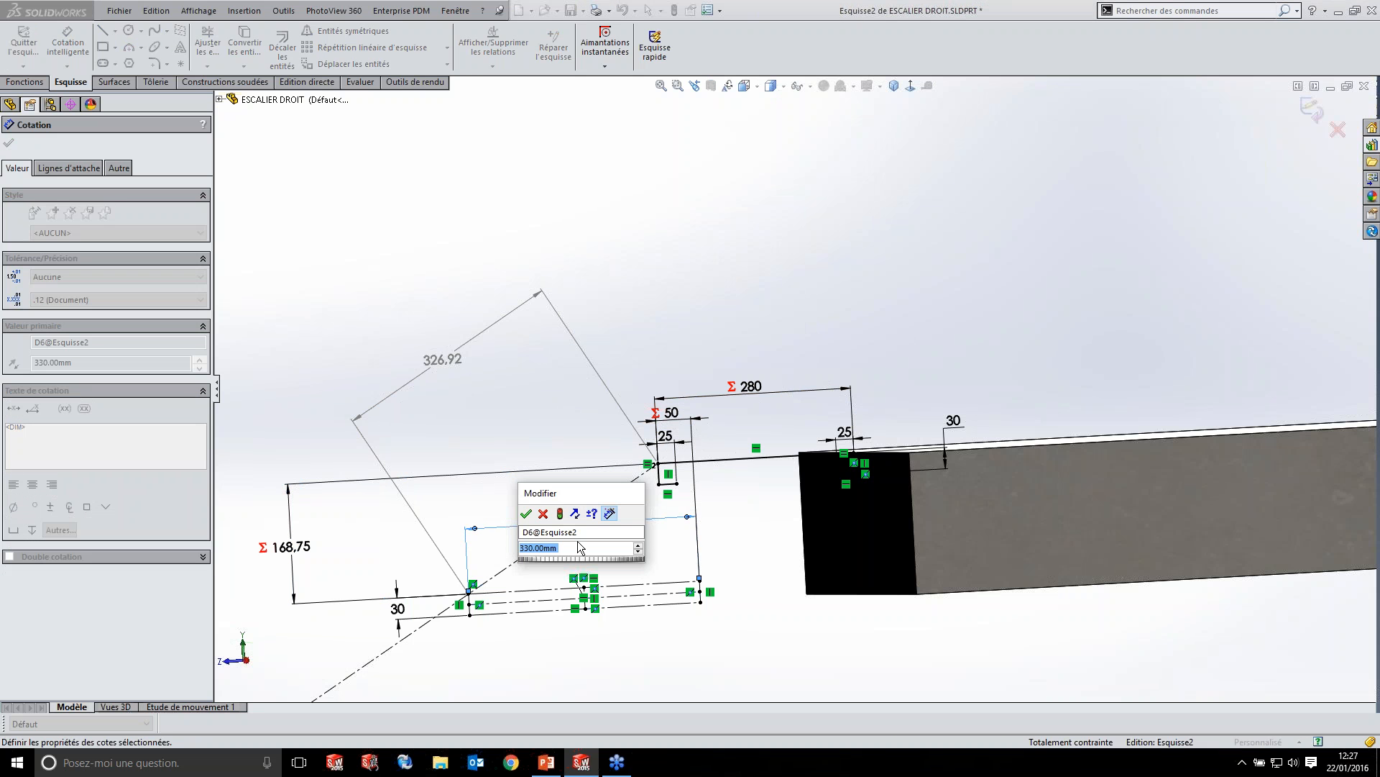
type("=PROFONDEU")
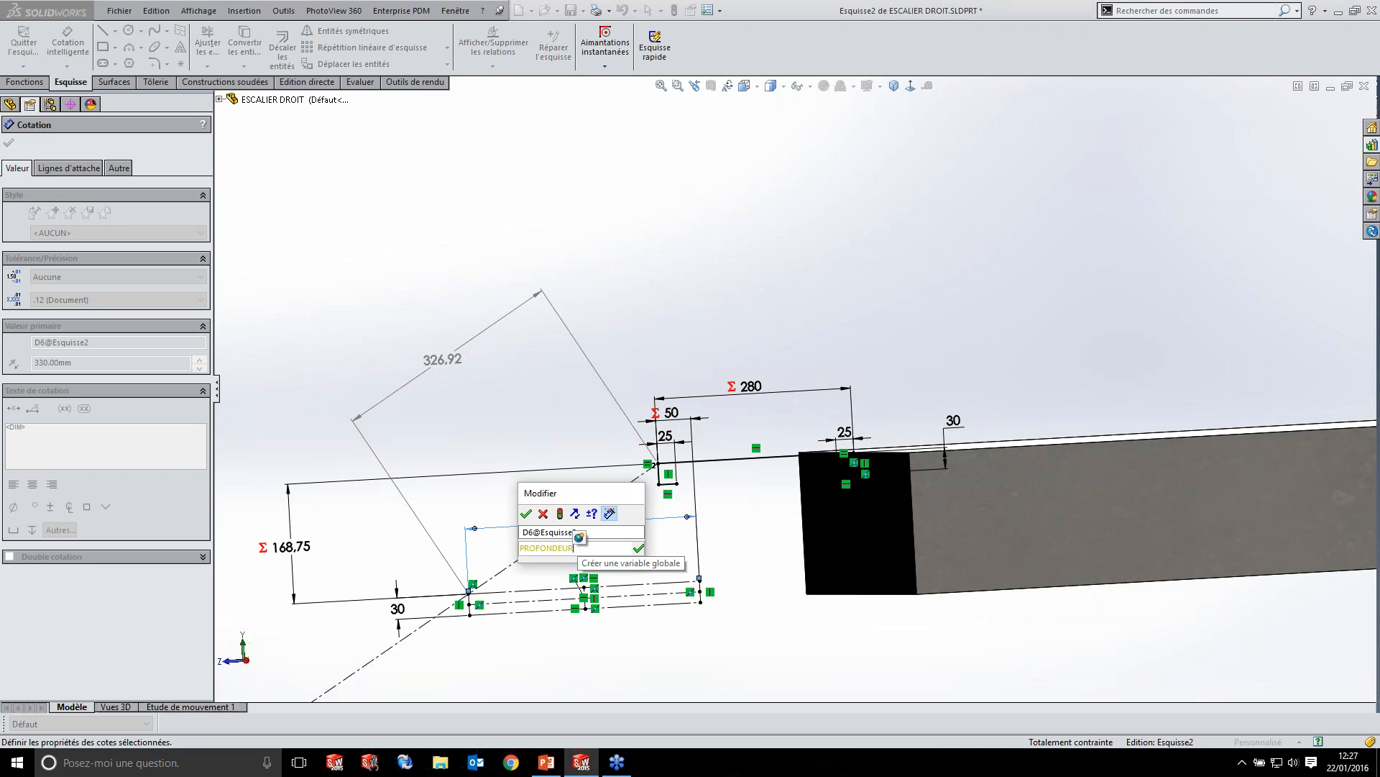
type("R_DE")
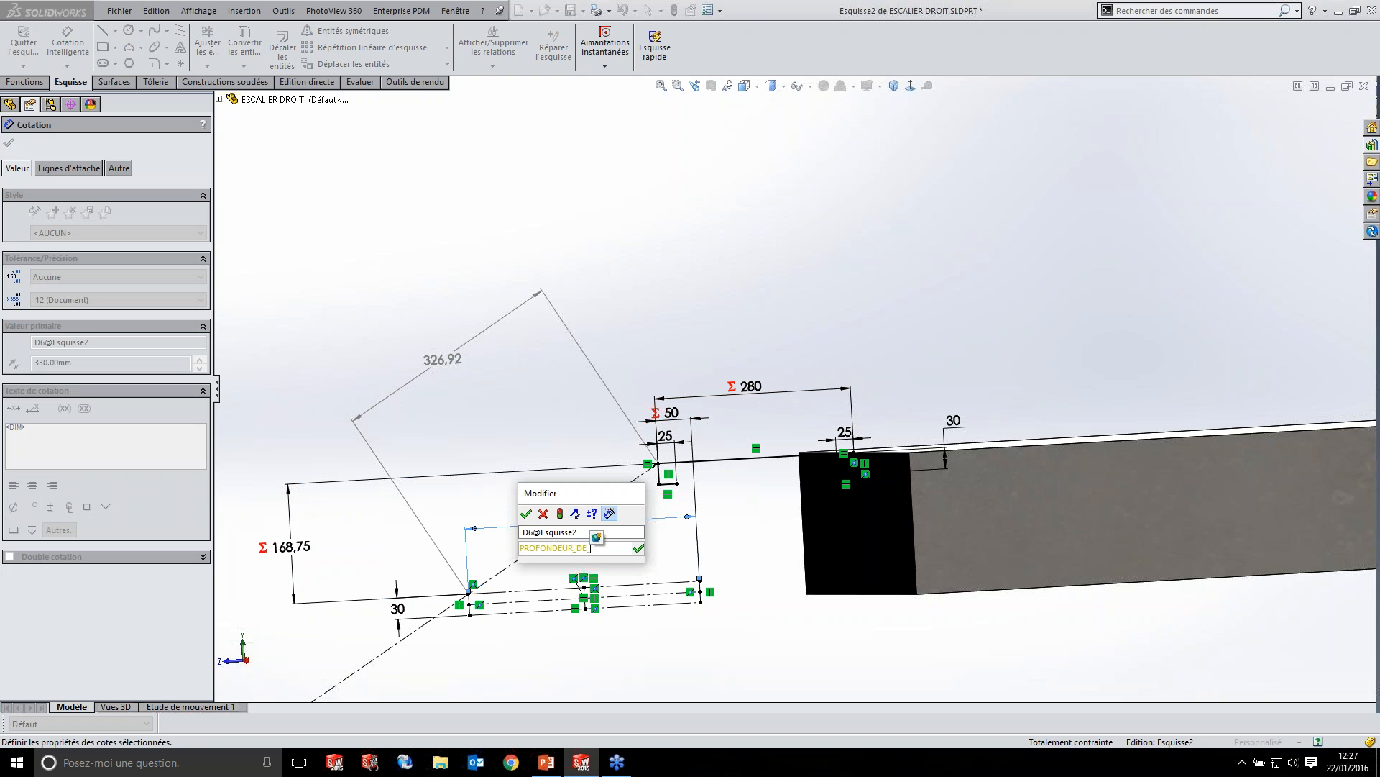
type("_MARCHE")
key("Return")
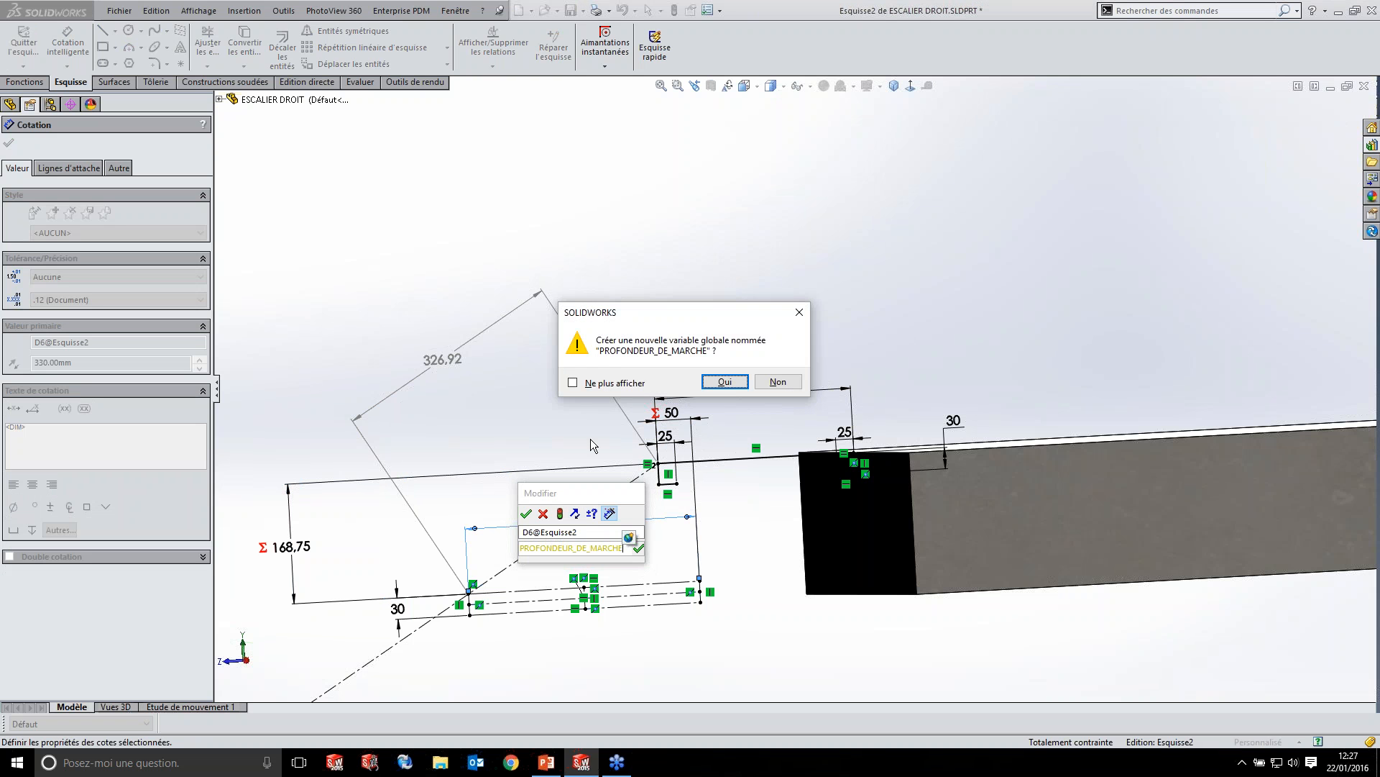
left_click(725, 382)
left_click(526, 514)
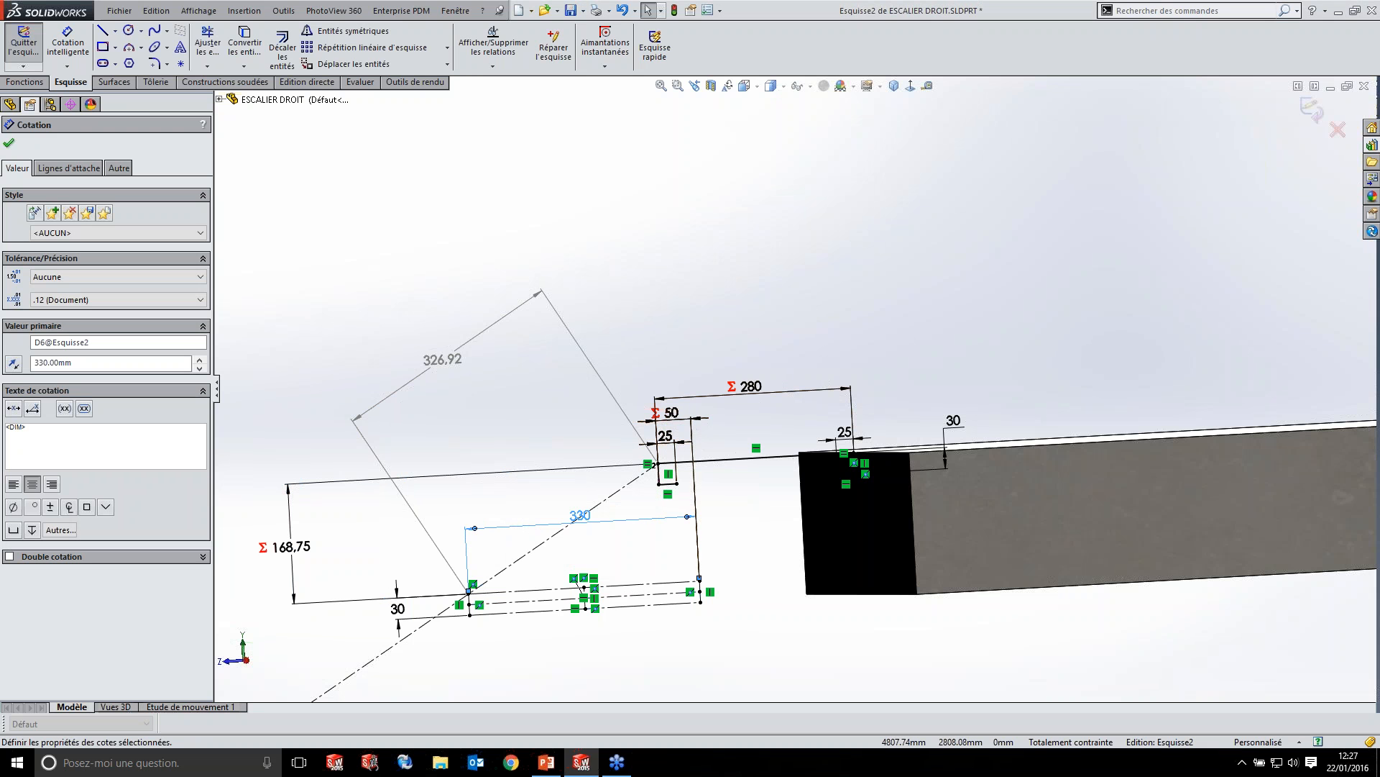
- Exit the sketch and link the vertical height dimension between the two slabs of Boss.-Extru.1 to a new global variable HAUTEUR_TOTALE
scroll(995, 440, "up", 6)
scroll(996, 440, "down", 1)
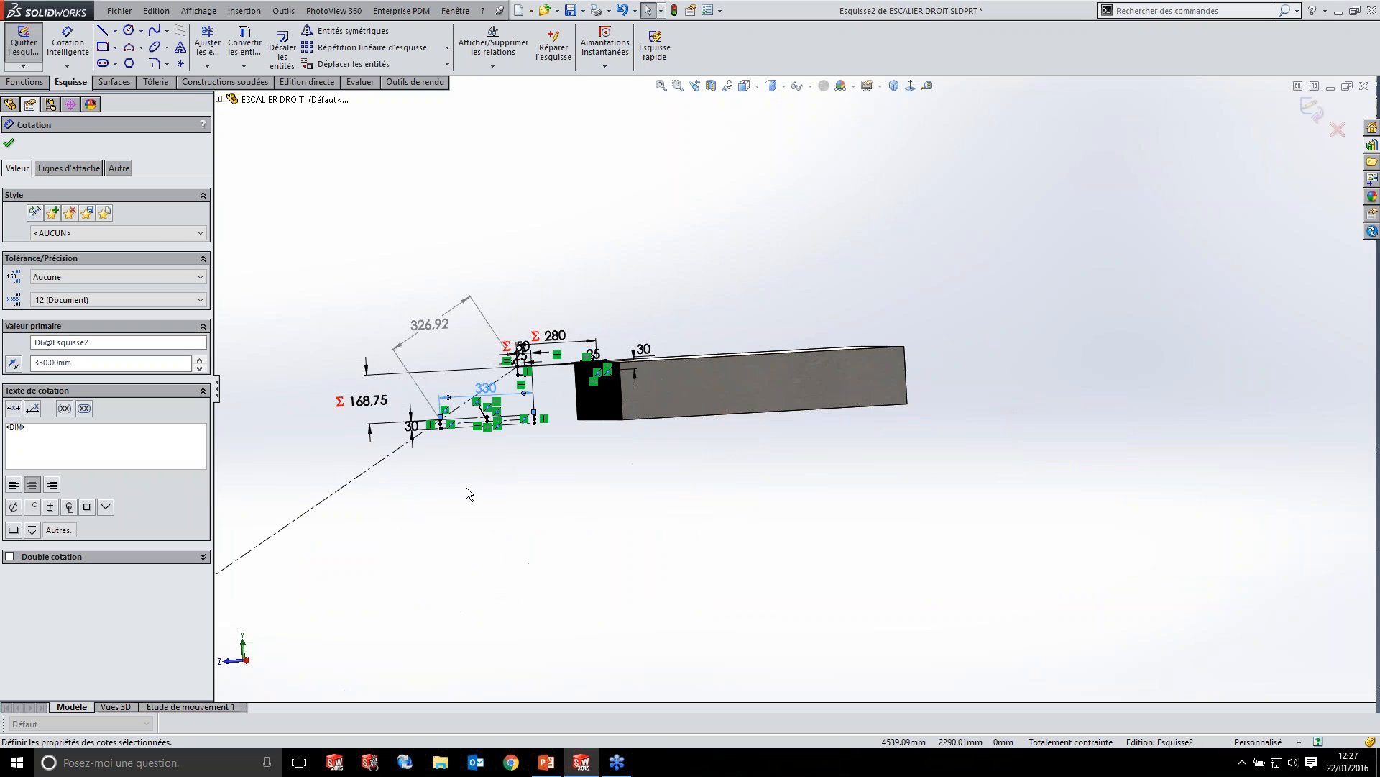
left_click(1311, 110)
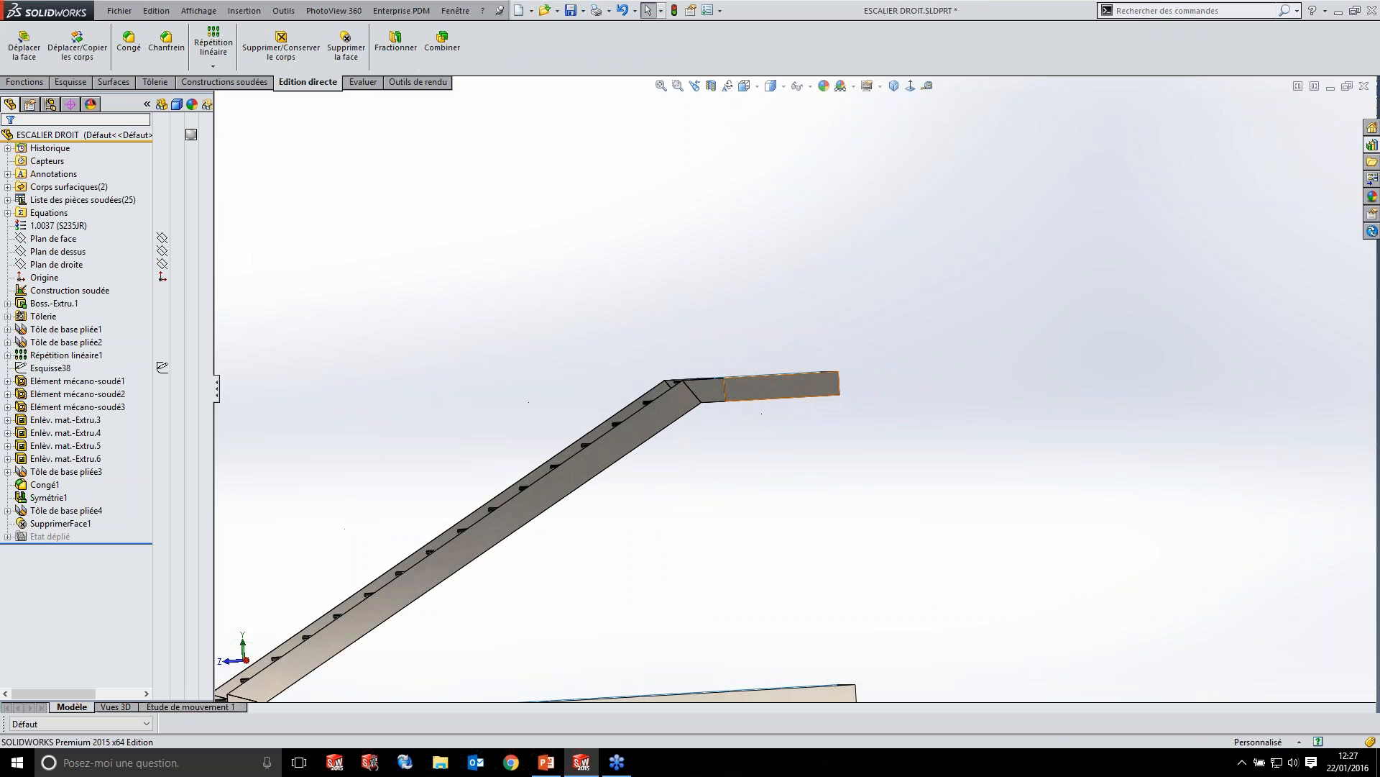
left_click(766, 390)
double_click(996, 557)
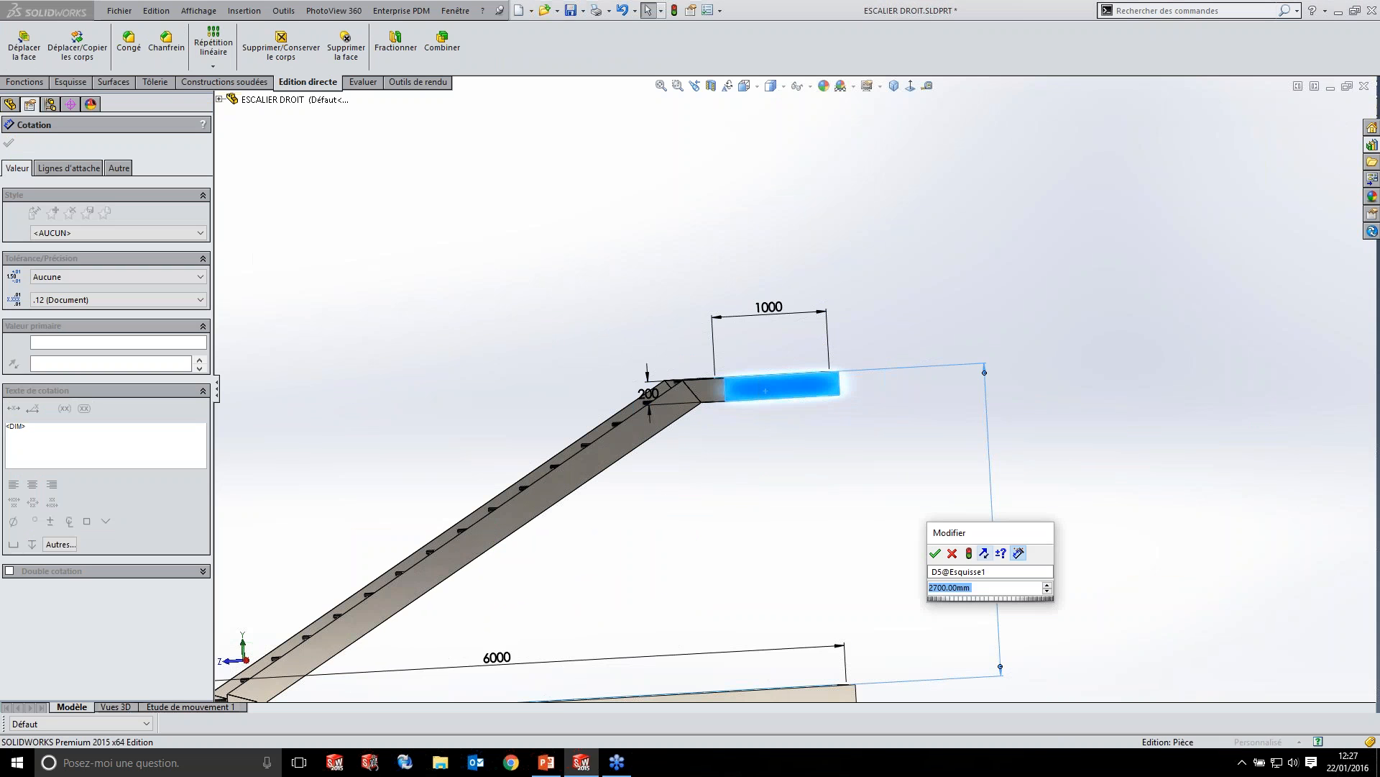
type("=H")
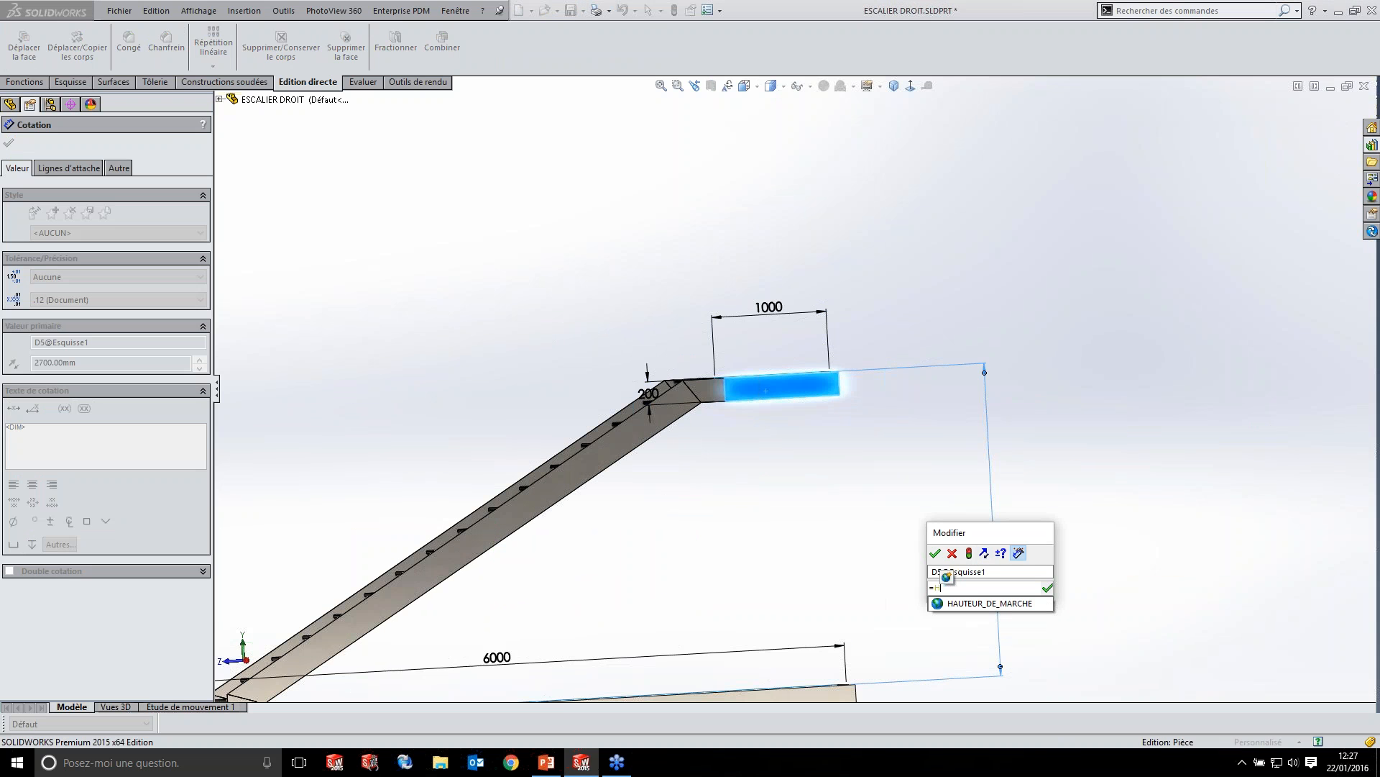
type("AUTEUR_TOTALE")
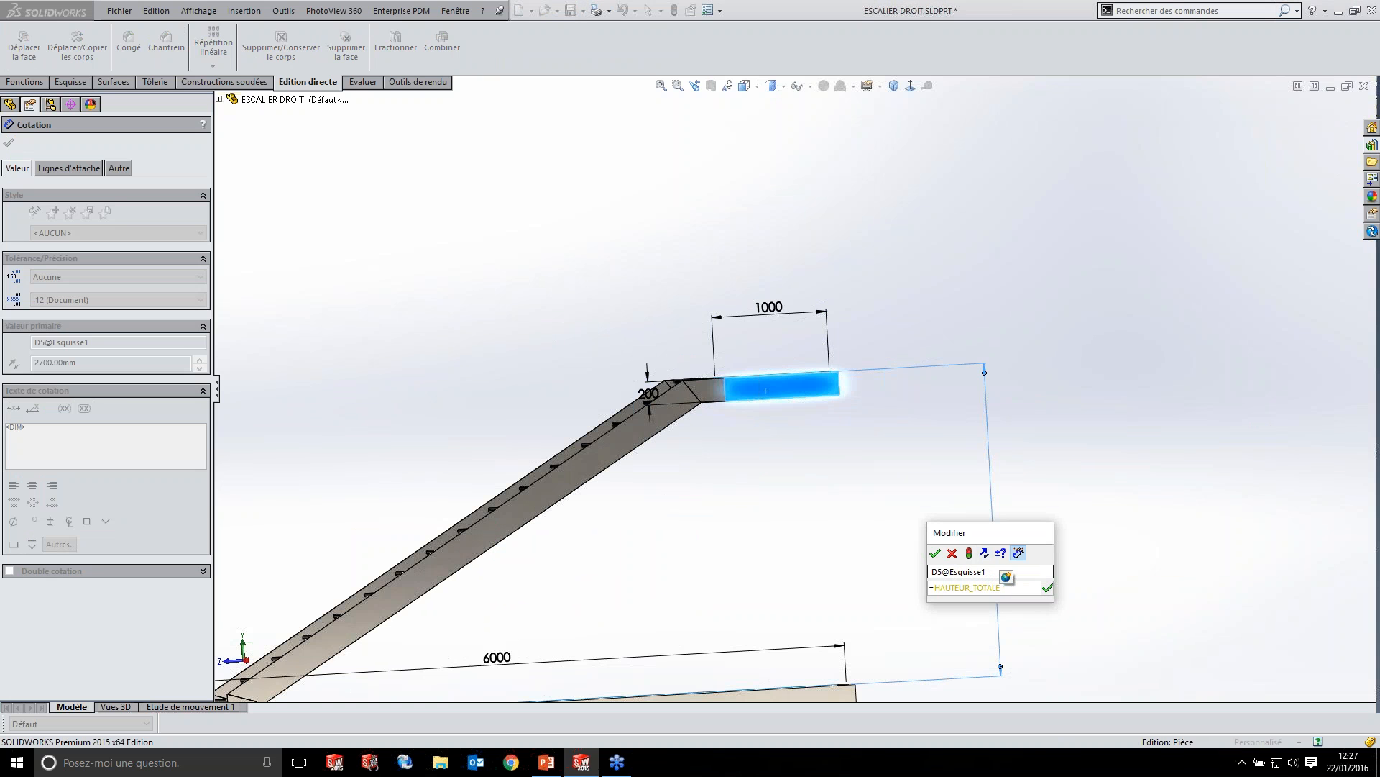
key("Return")
key("Return")
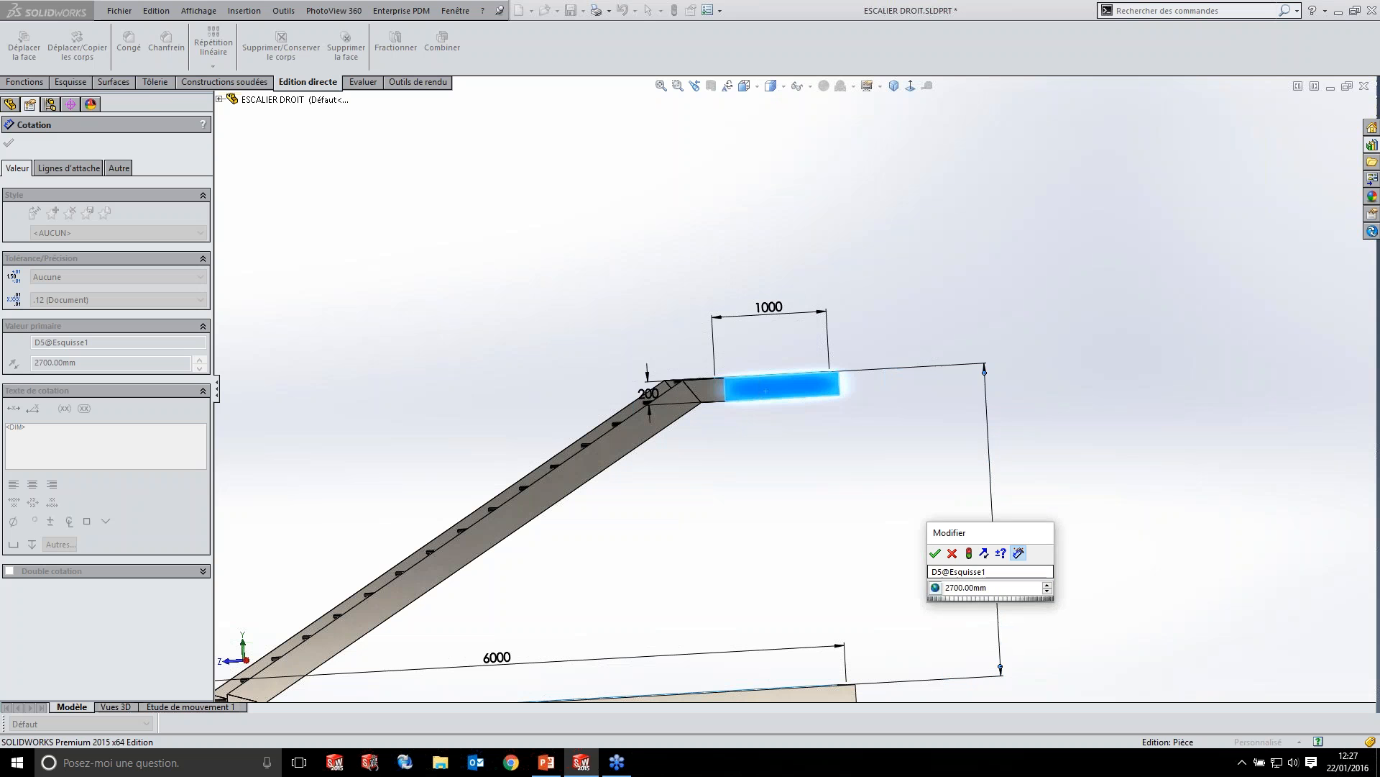
left_click(935, 553)
left_click(839, 532)
- Link the extrusion depth of the Boss.-Extru.1 slabs to a new global variable EMMARCHEMENT
scroll(809, 524, "up", 5)
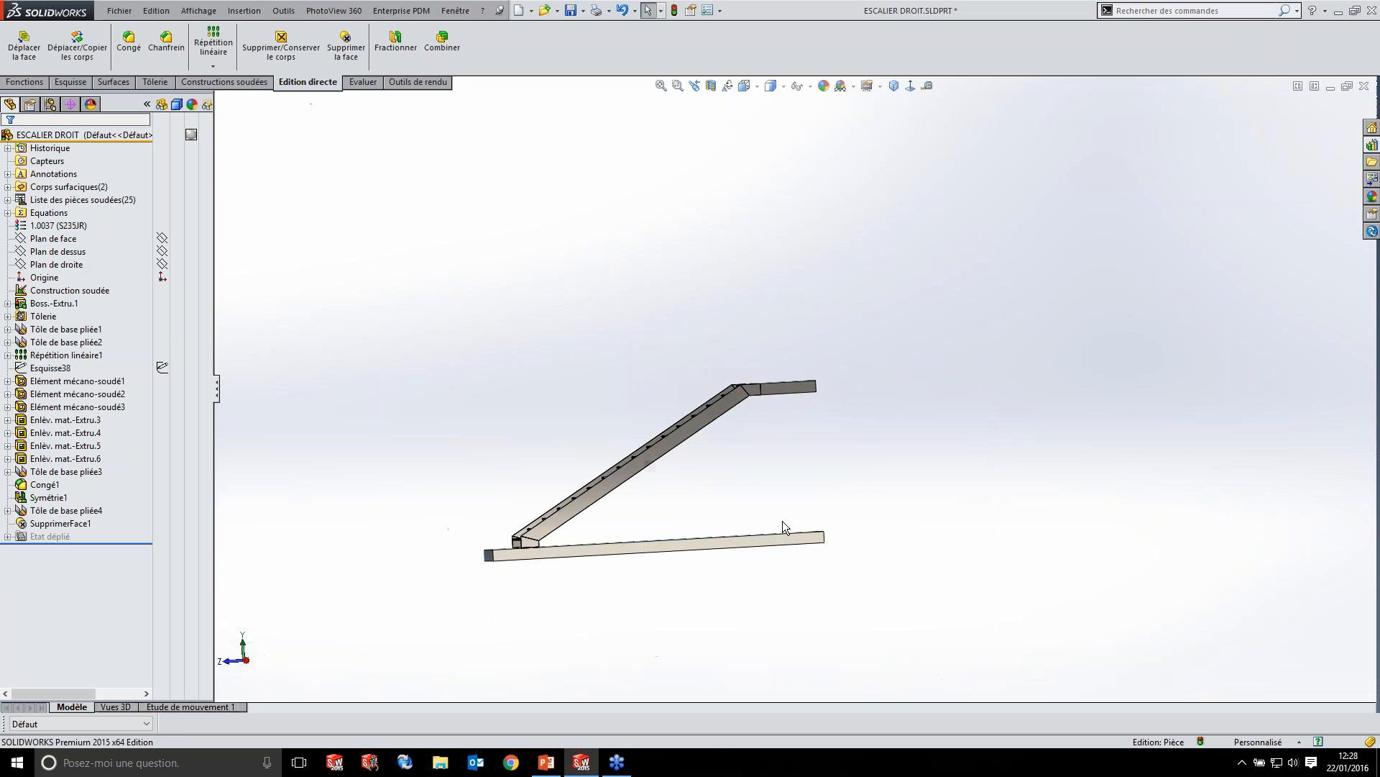
middle_click_drag(751, 497, 813, 511)
scroll(775, 371, "down", 6)
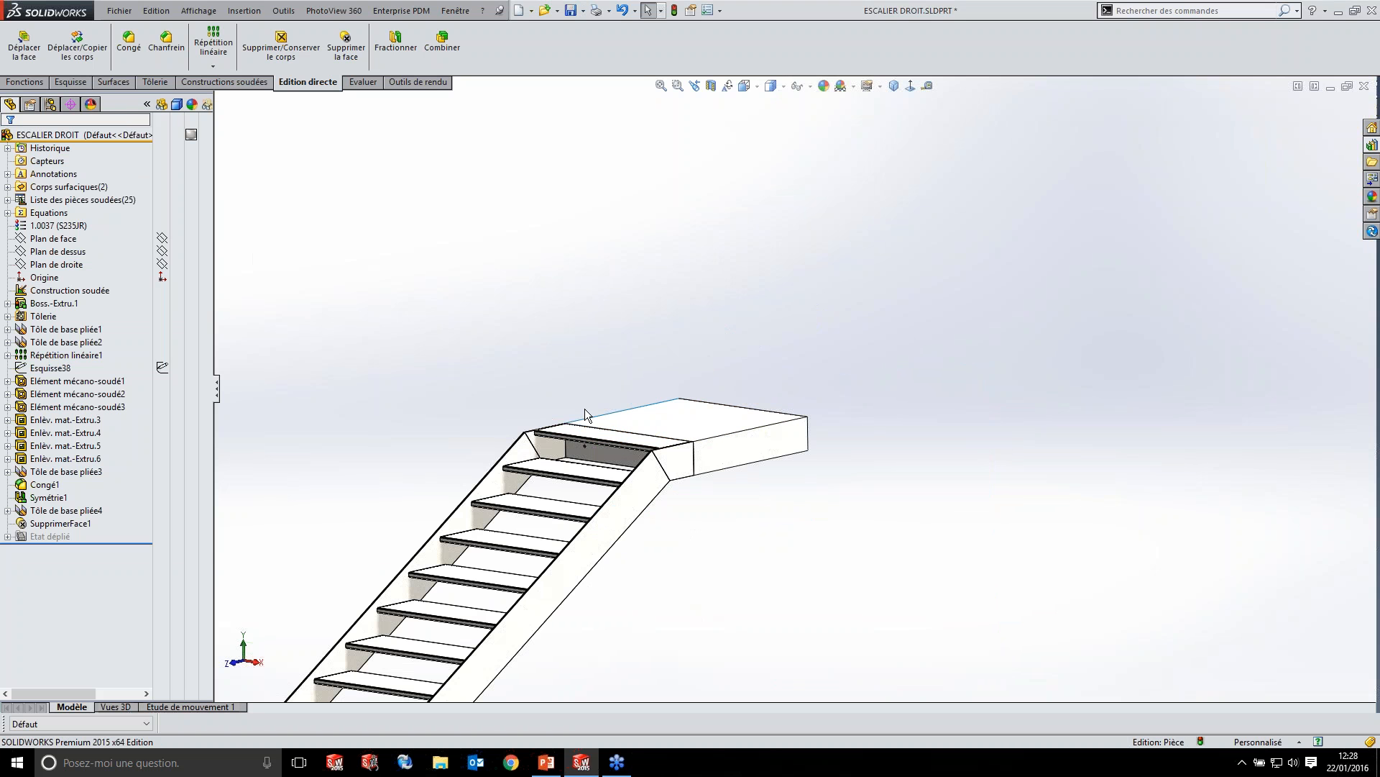
scroll(711, 431, "down", 4)
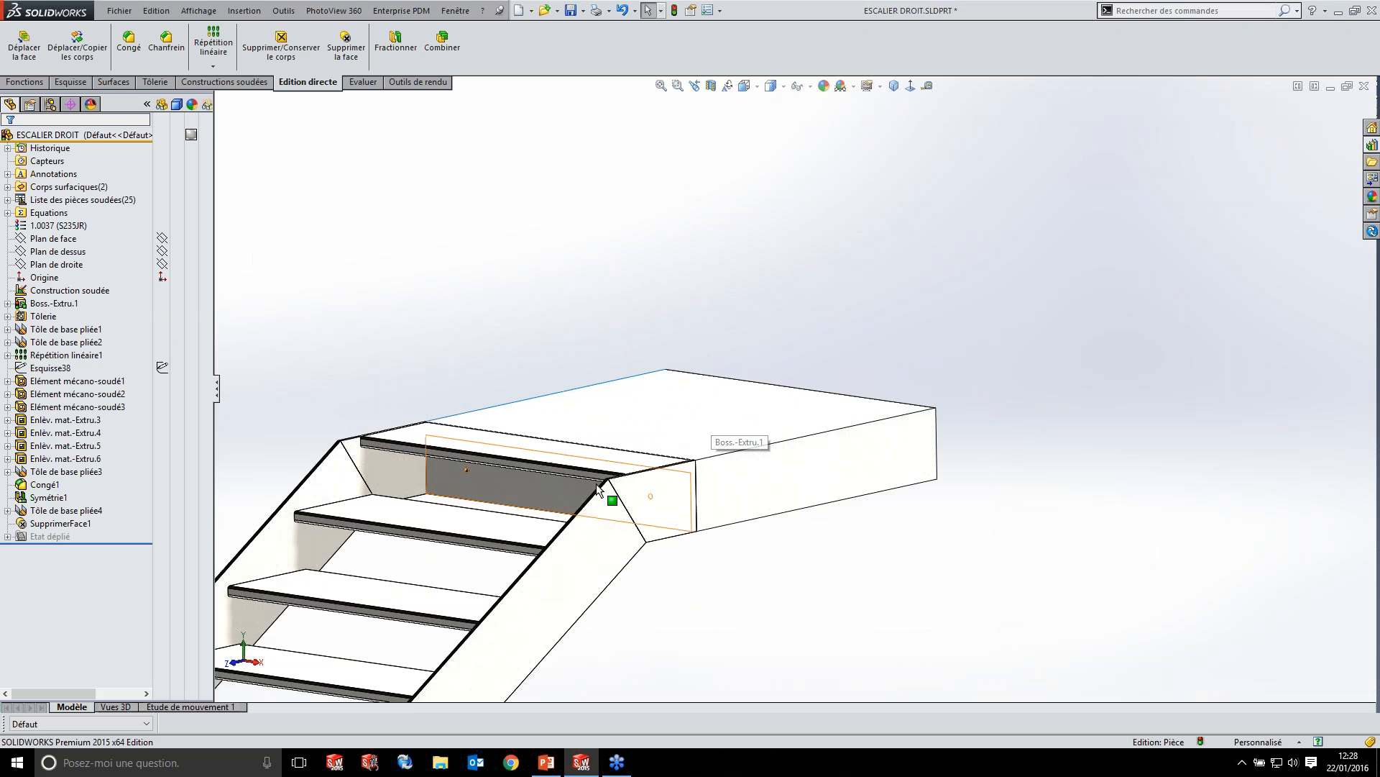
scroll(711, 431, "up", 2)
left_click(670, 397)
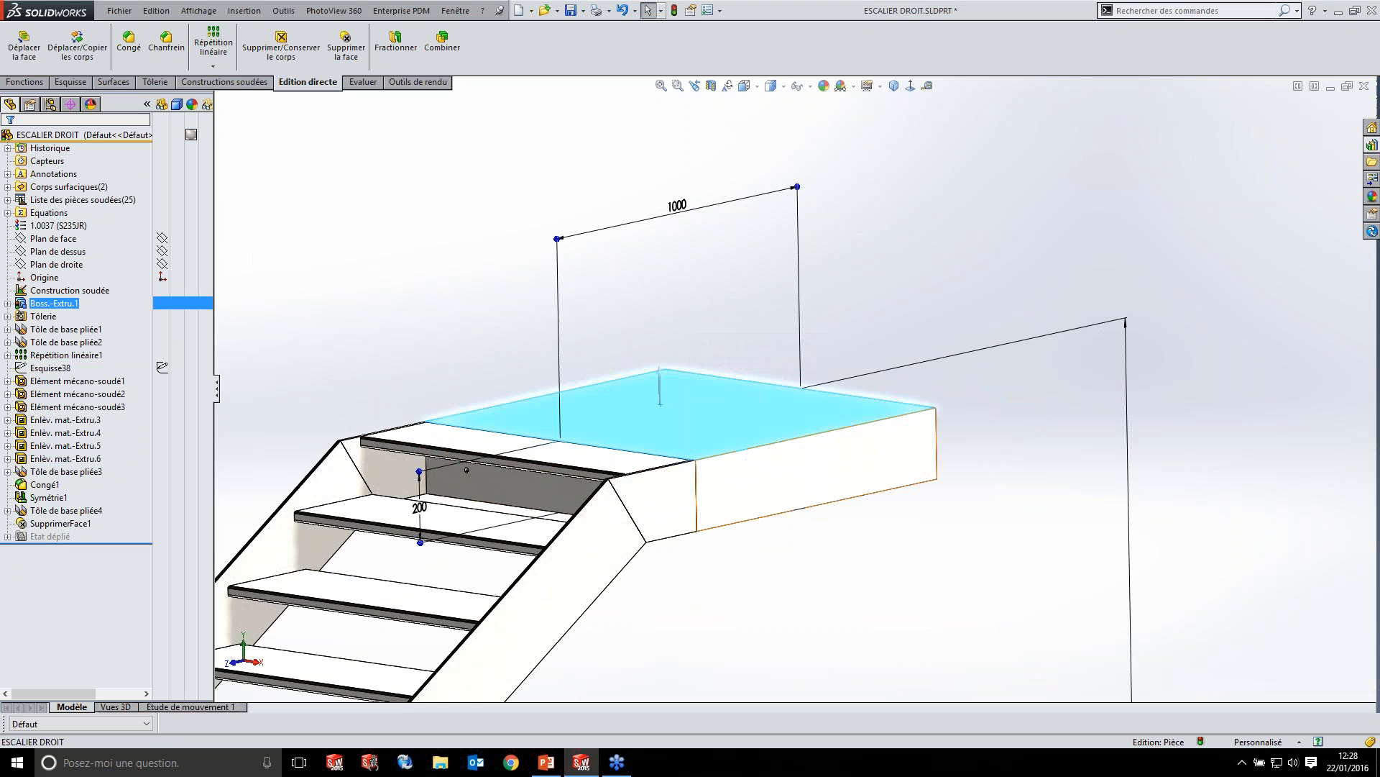
scroll(733, 530, "up", 2)
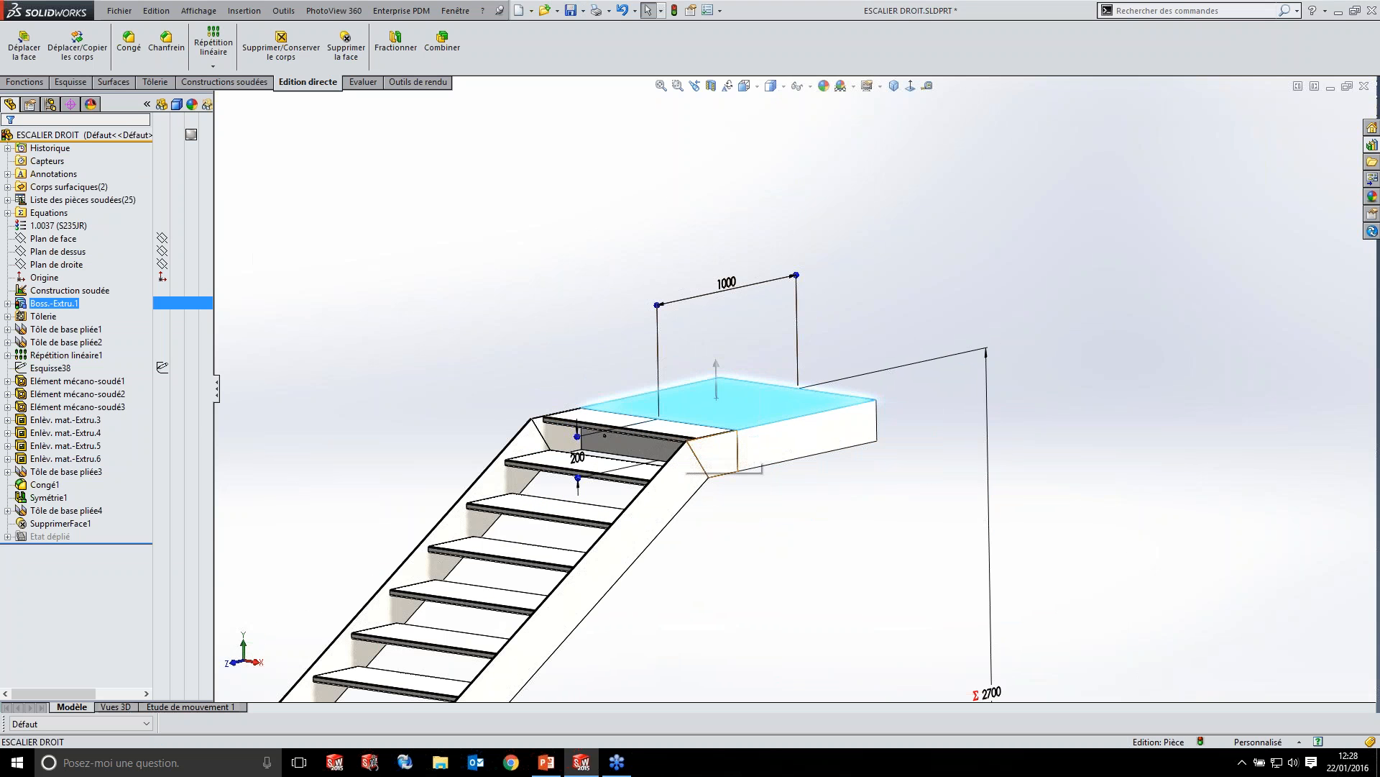
scroll(803, 501, "up", 2)
scroll(803, 501, "up", 2)
scroll(787, 539, "down", 1)
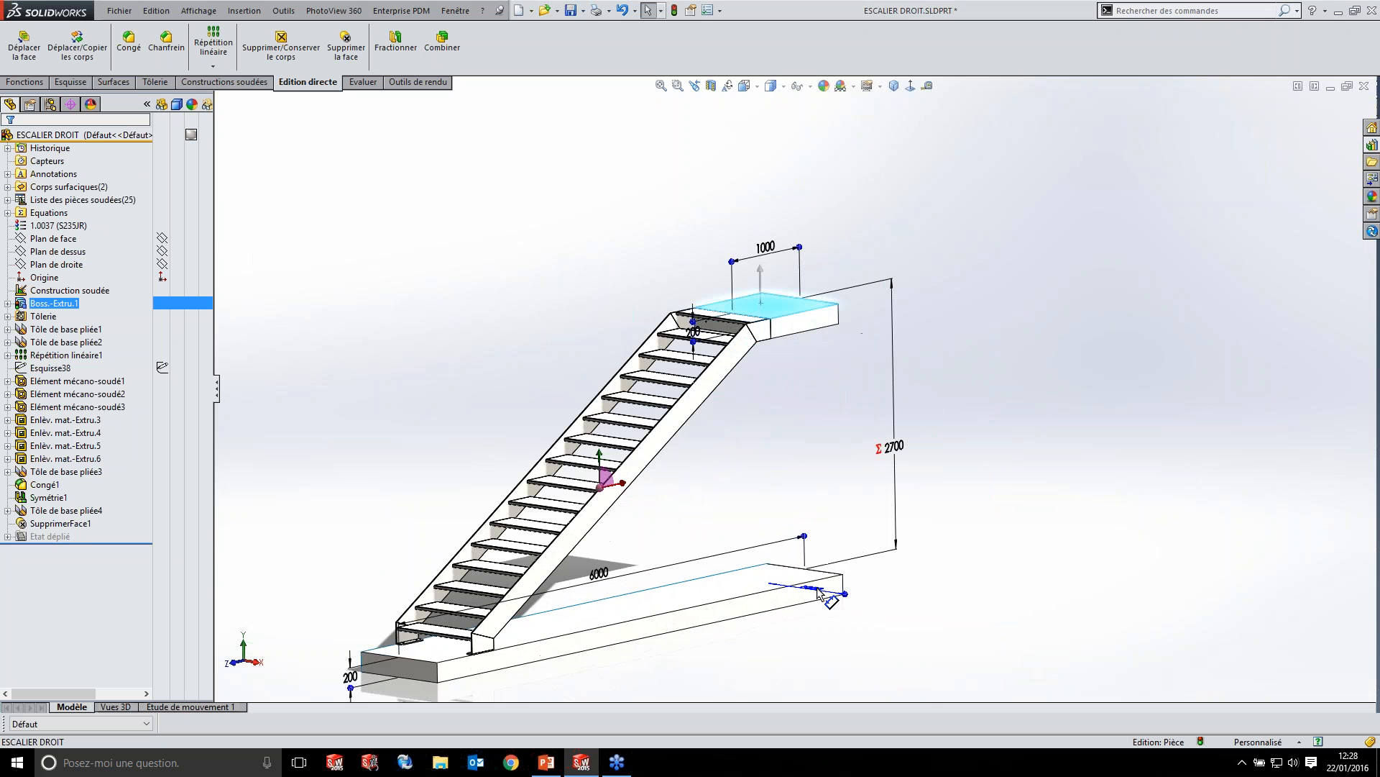
double_click(824, 595)
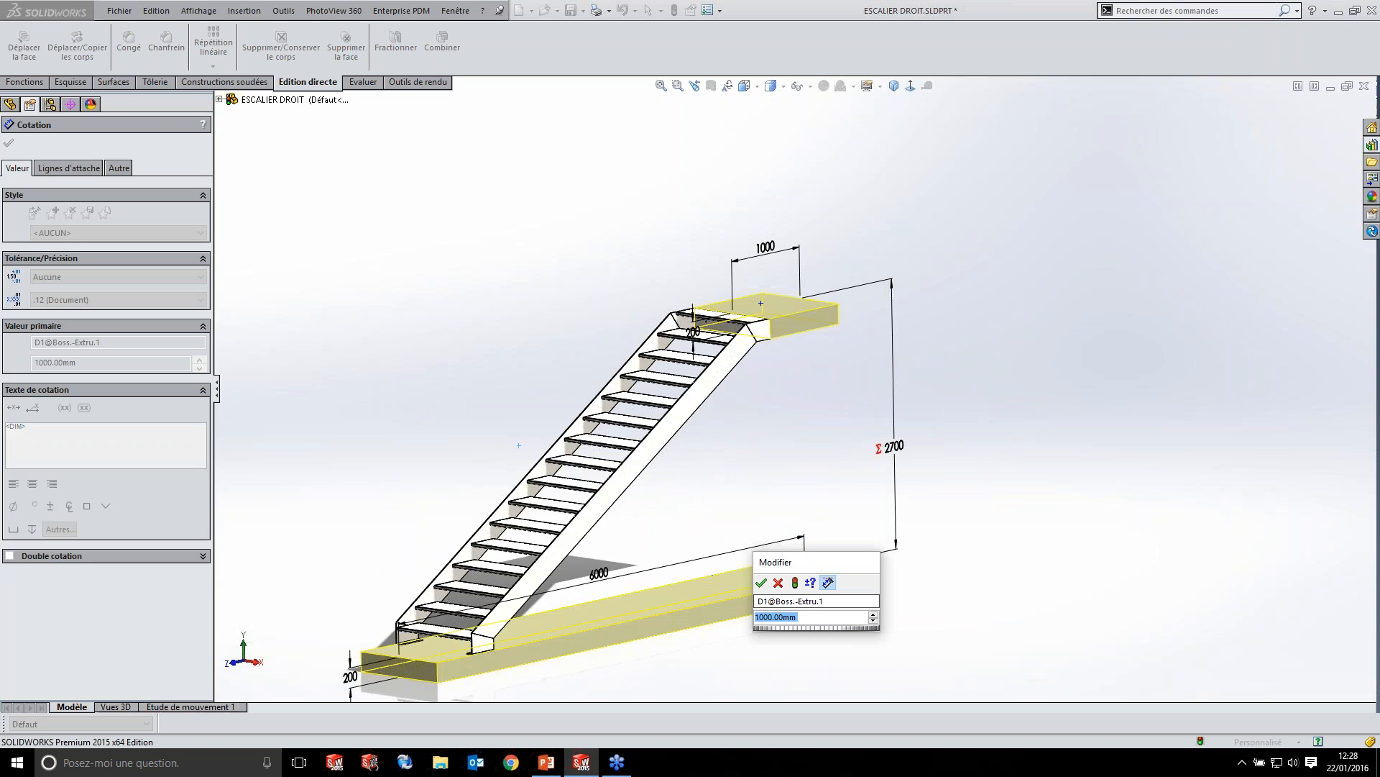
type("=")
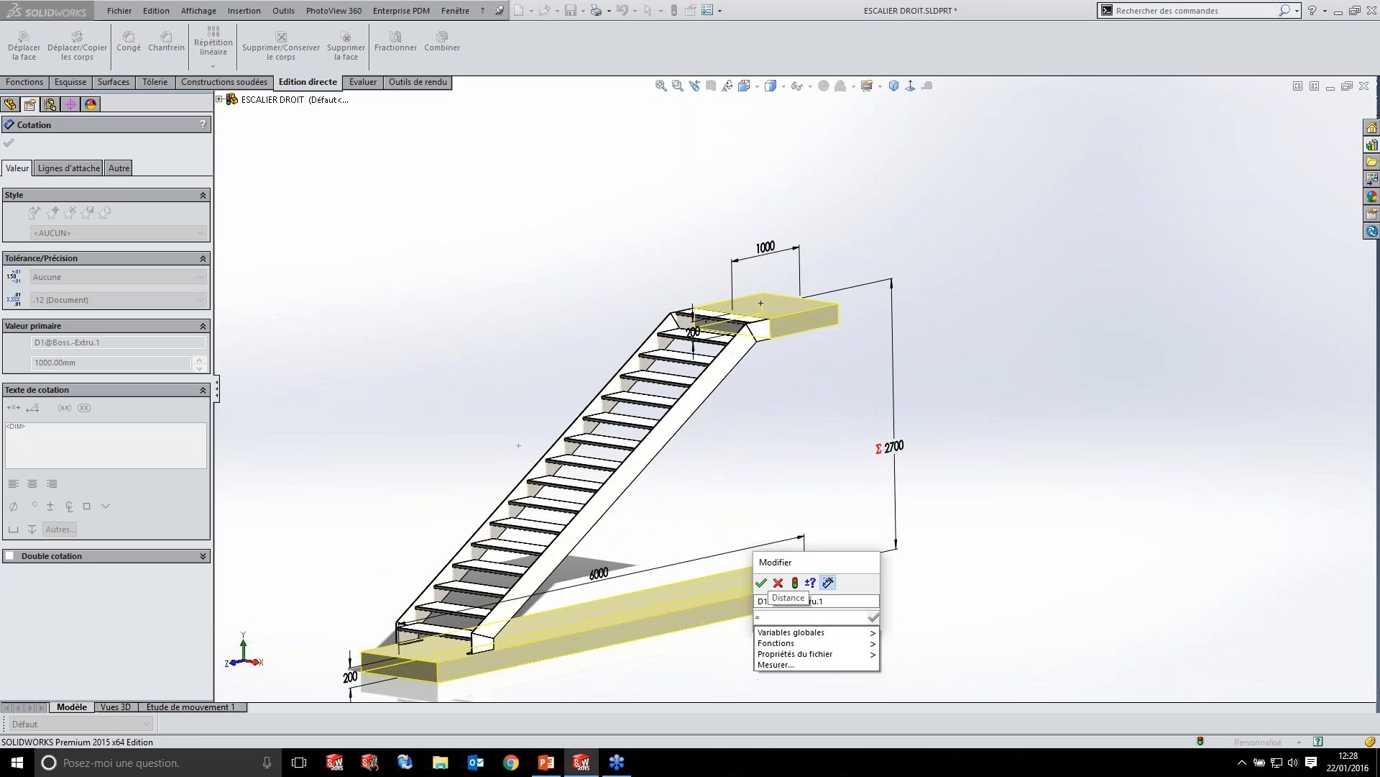
type("EMMARCHEMENT")
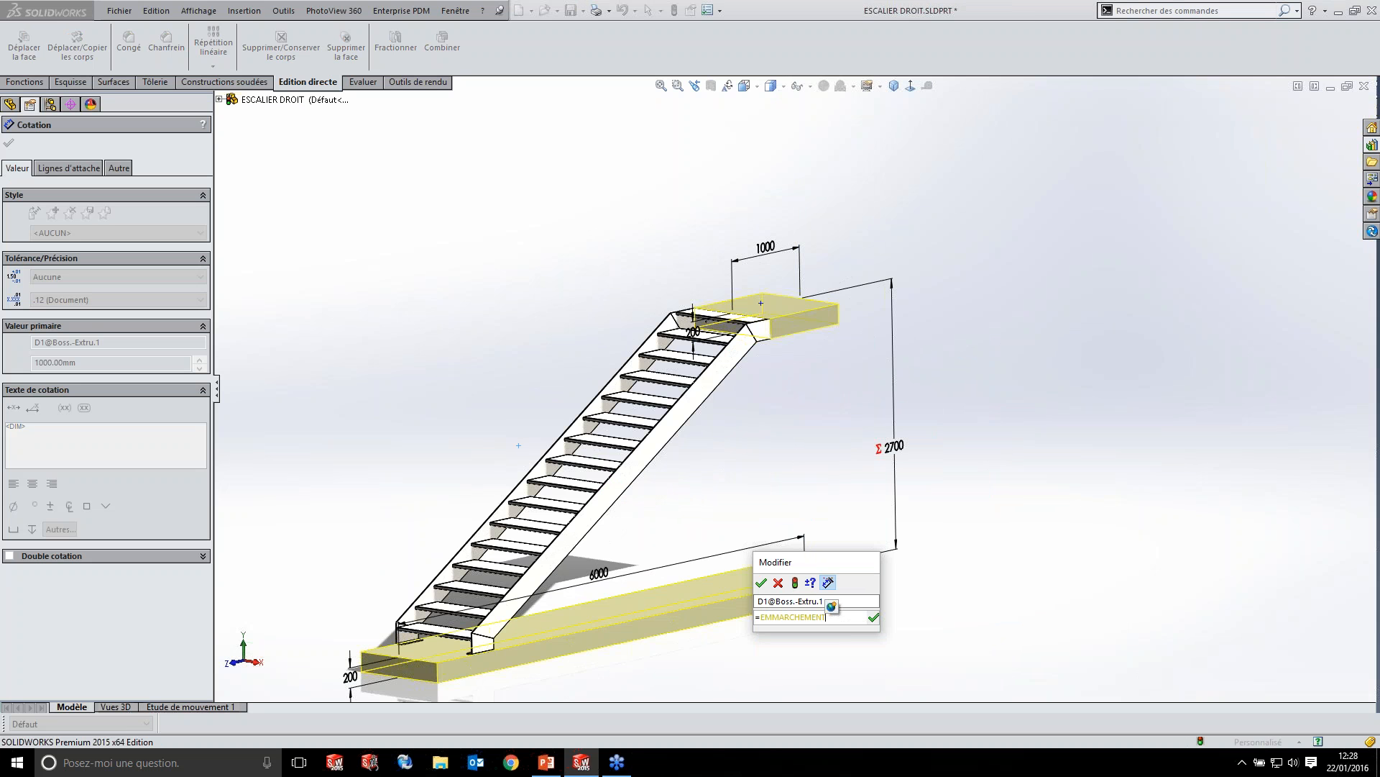
left_click(832, 606)
left_click(725, 382)
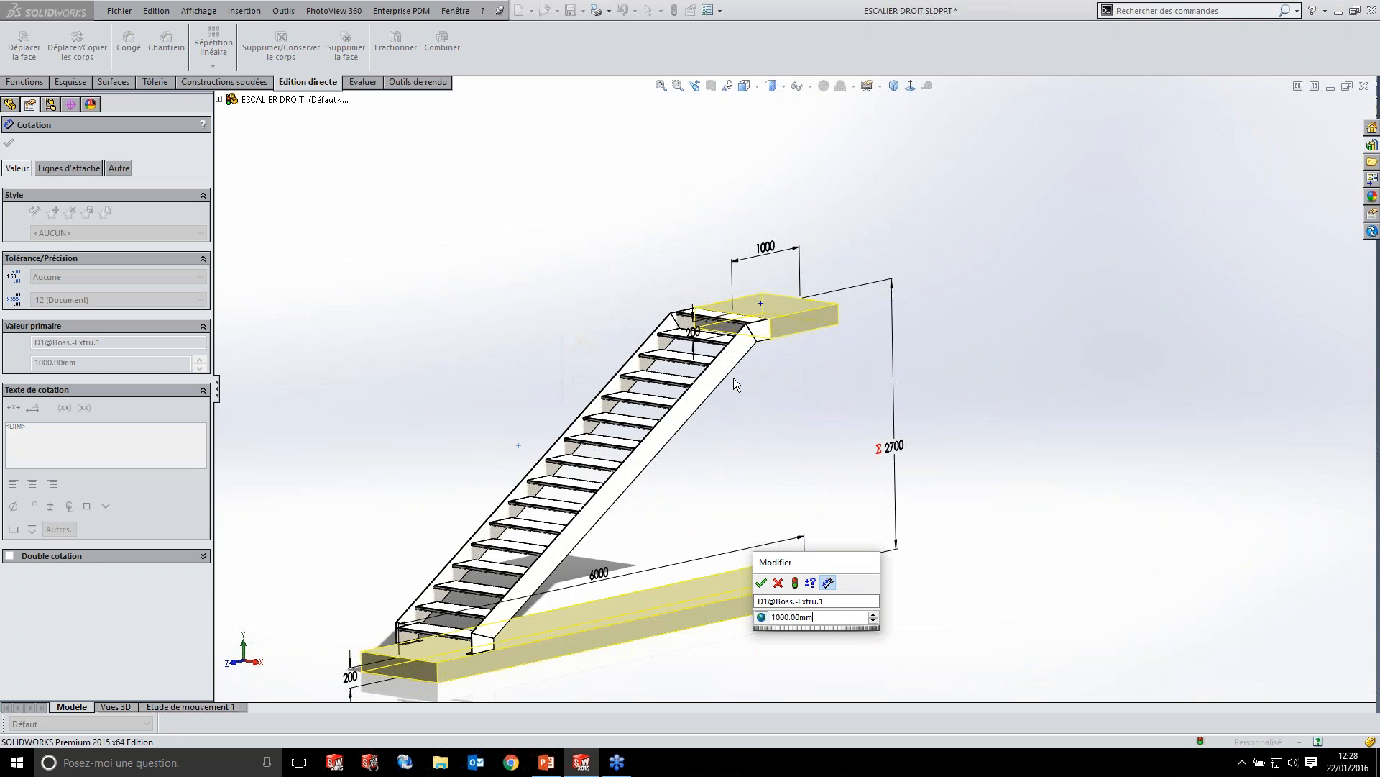
left_click(761, 583)
left_click(769, 451)
scroll(739, 349, "down", 5)
left_click(825, 315)
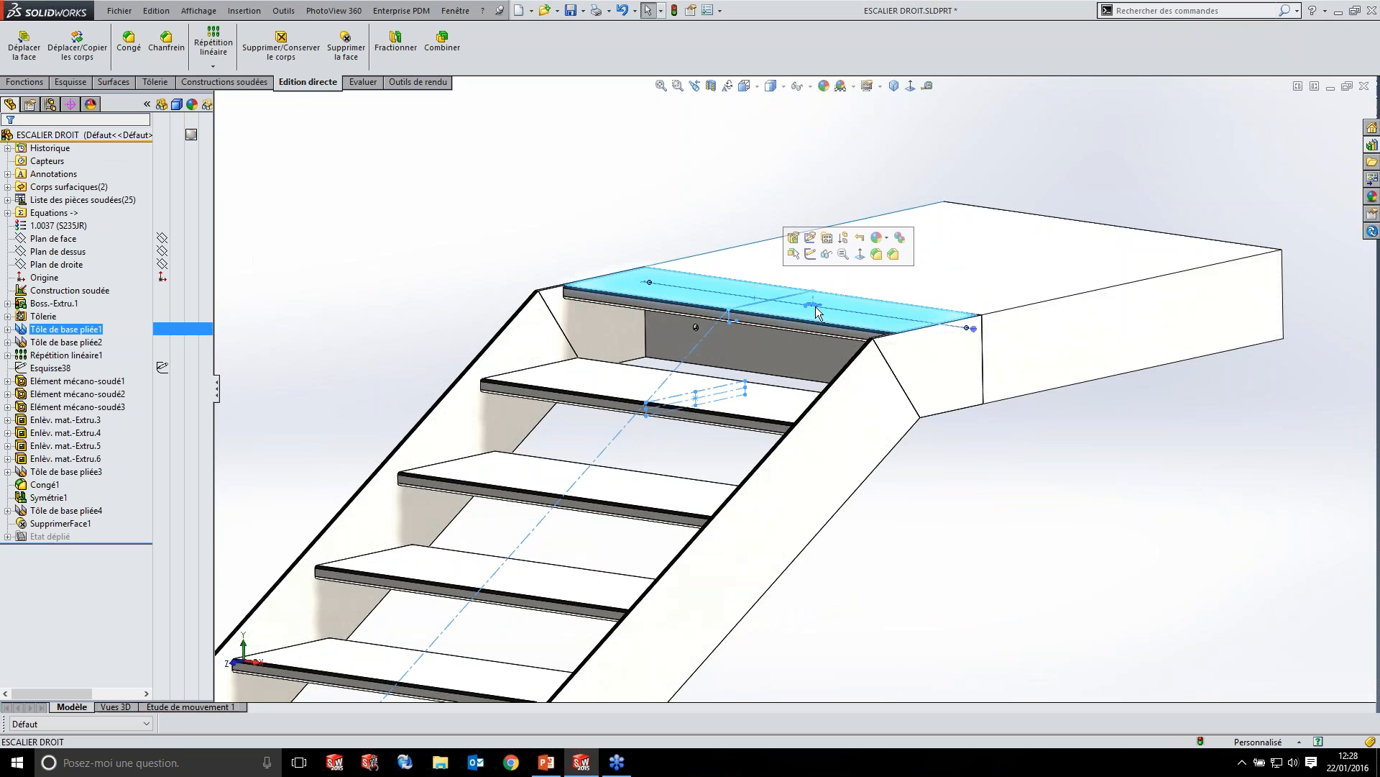
double_click(692, 196)
double_click(674, 208)
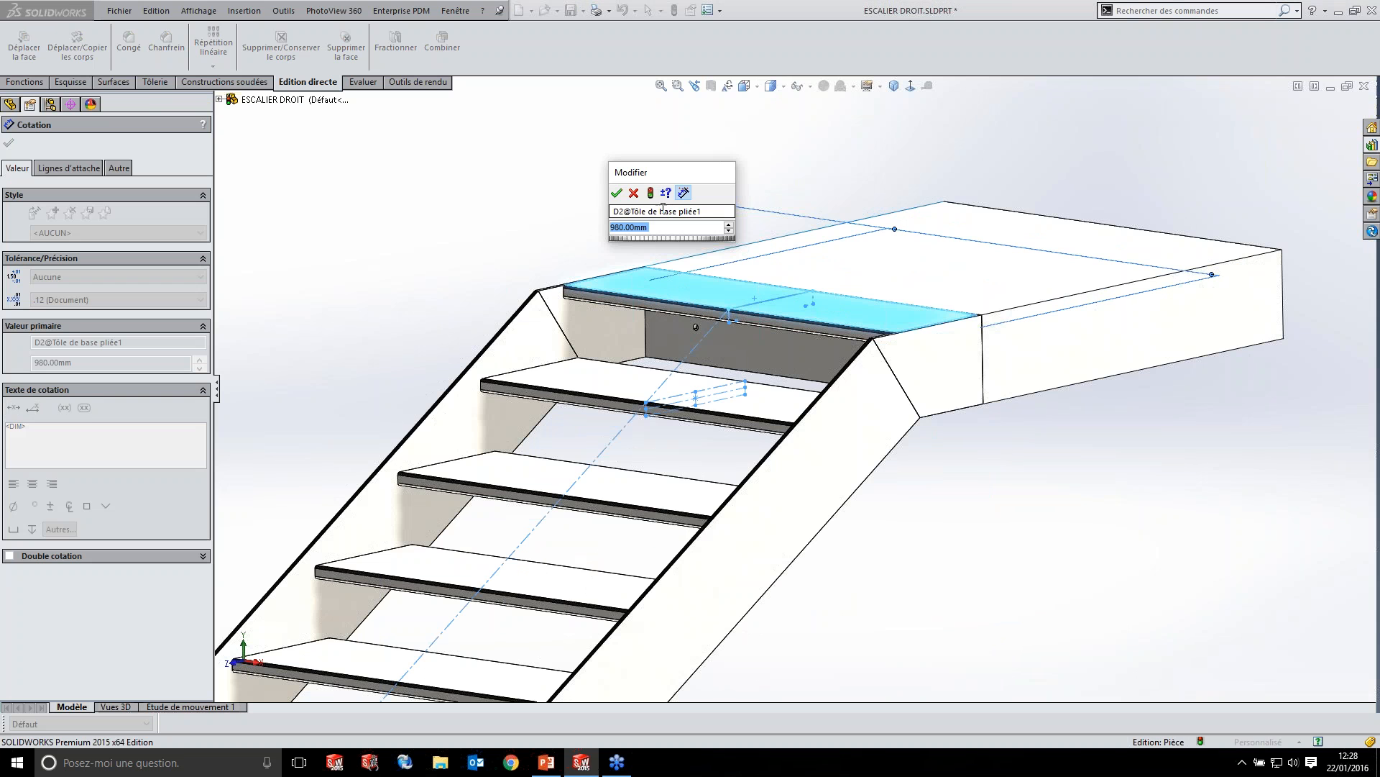
left_click(634, 192)
- Link the 10 mm thickness dimension of the stringer's flat bar profile to a new global variable EPAISSEUR_LIMON
scroll(886, 377, "up", 3)
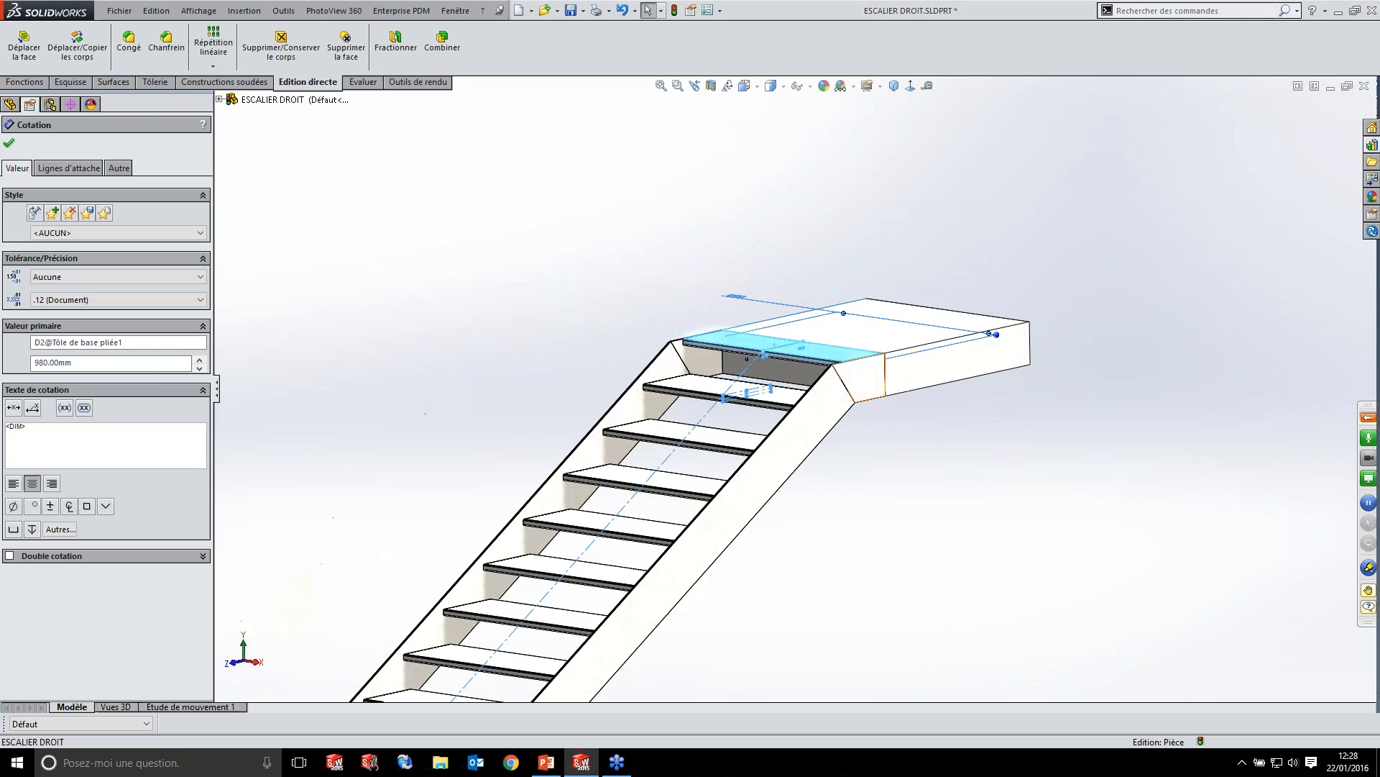
left_click(886, 381)
scroll(886, 381, "down", 8)
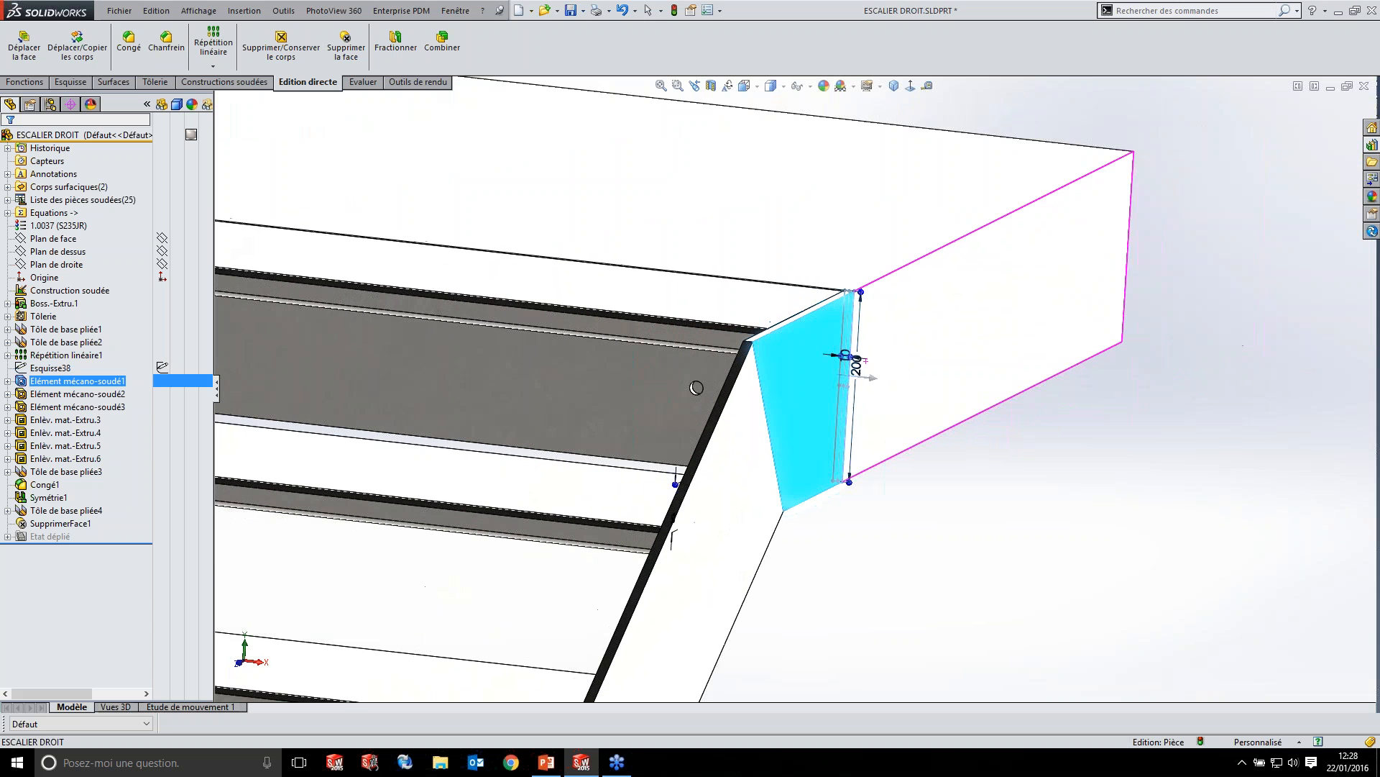
left_click_drag(866, 345, 1179, 578)
double_click(1173, 568)
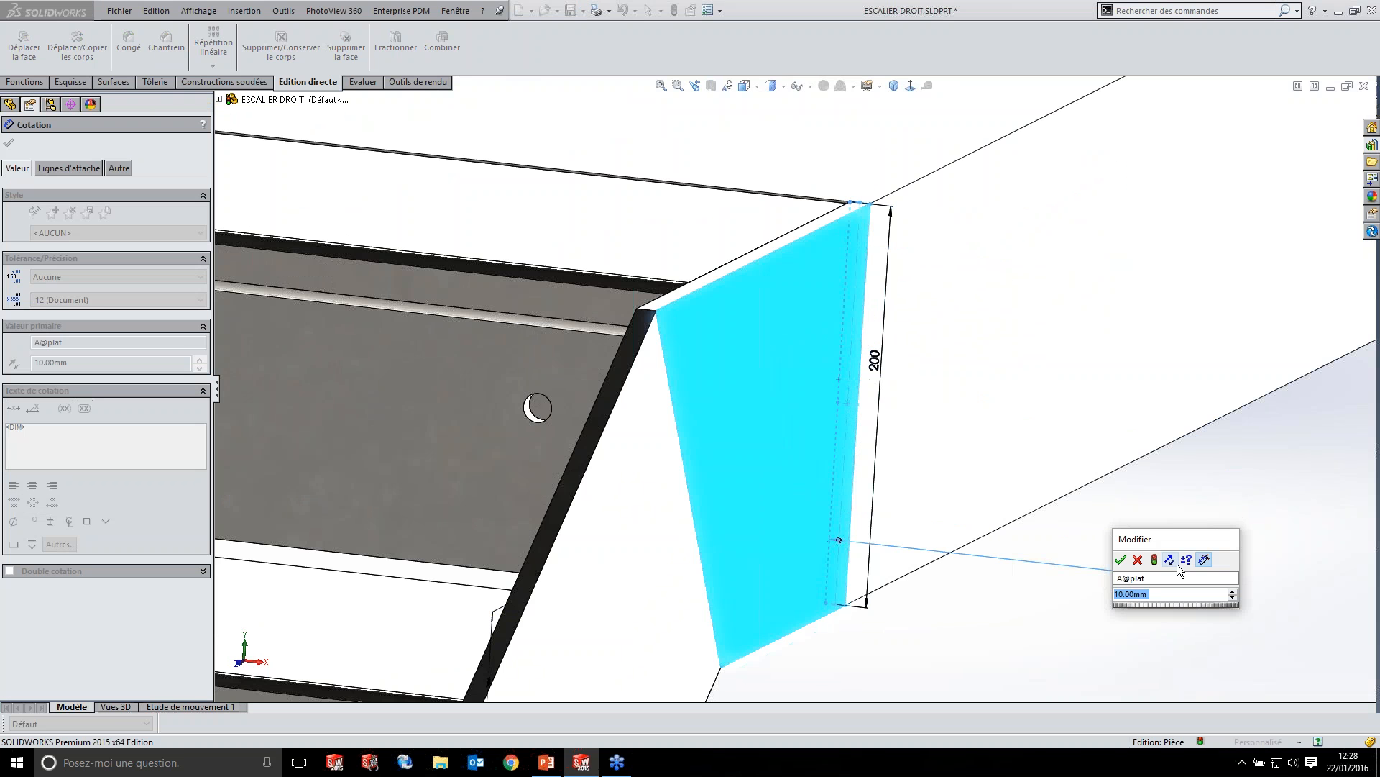
type("=E")
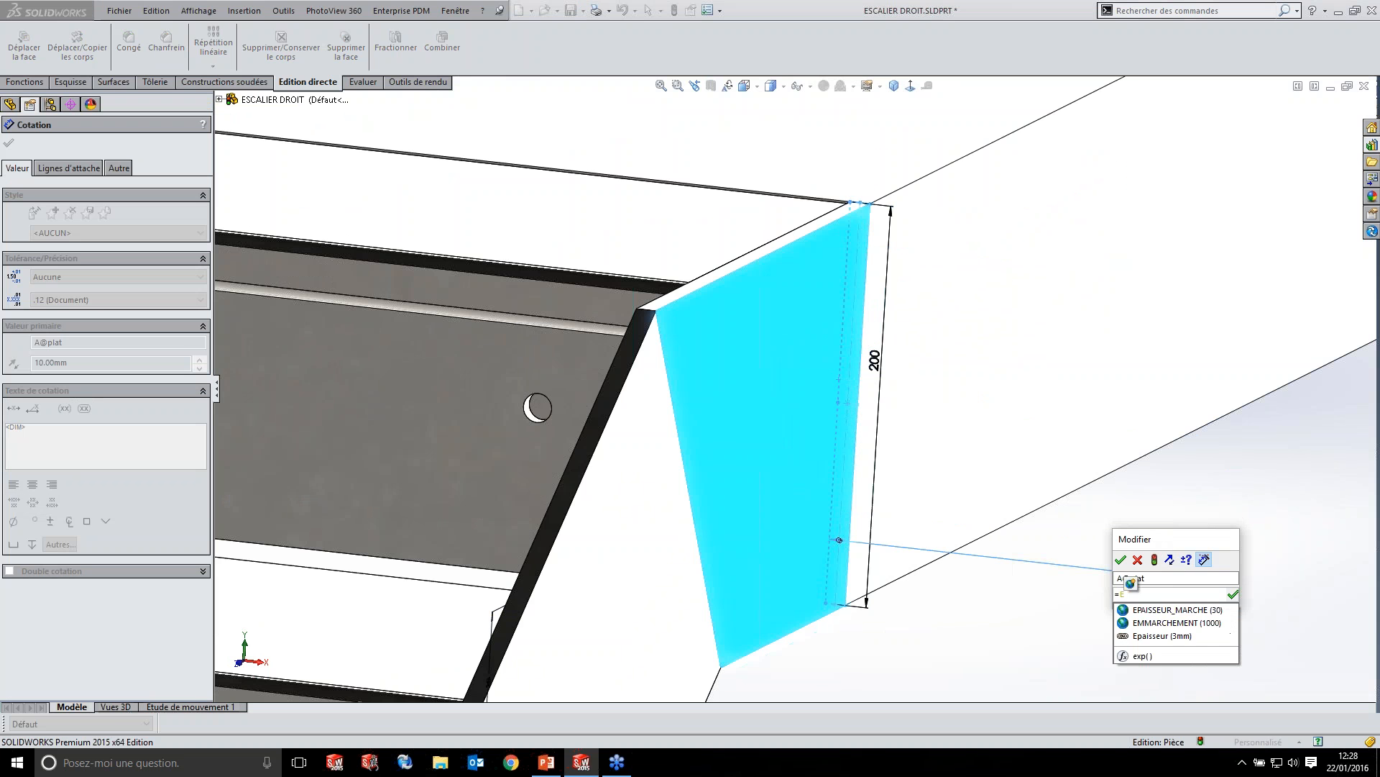
type("PAISSEUR")
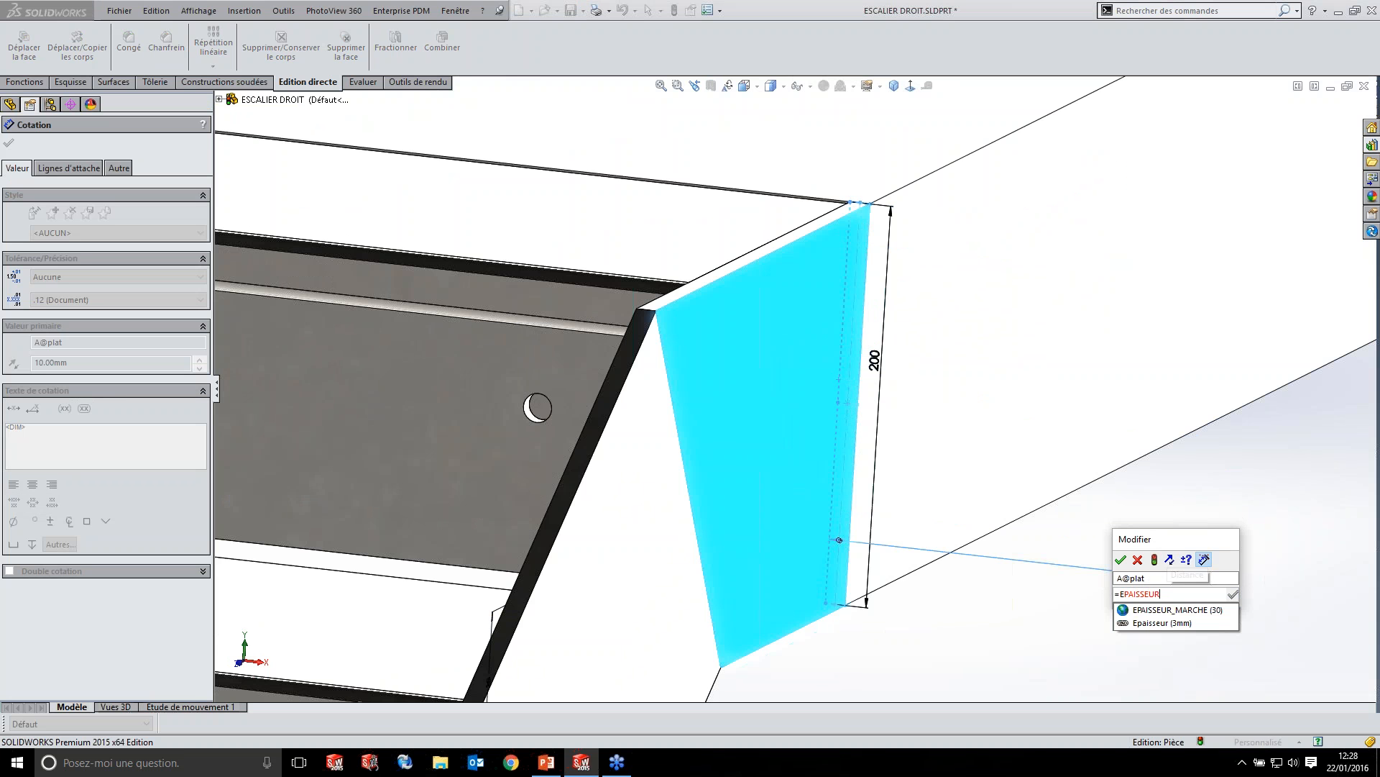
key("BackSpace")
type("_")
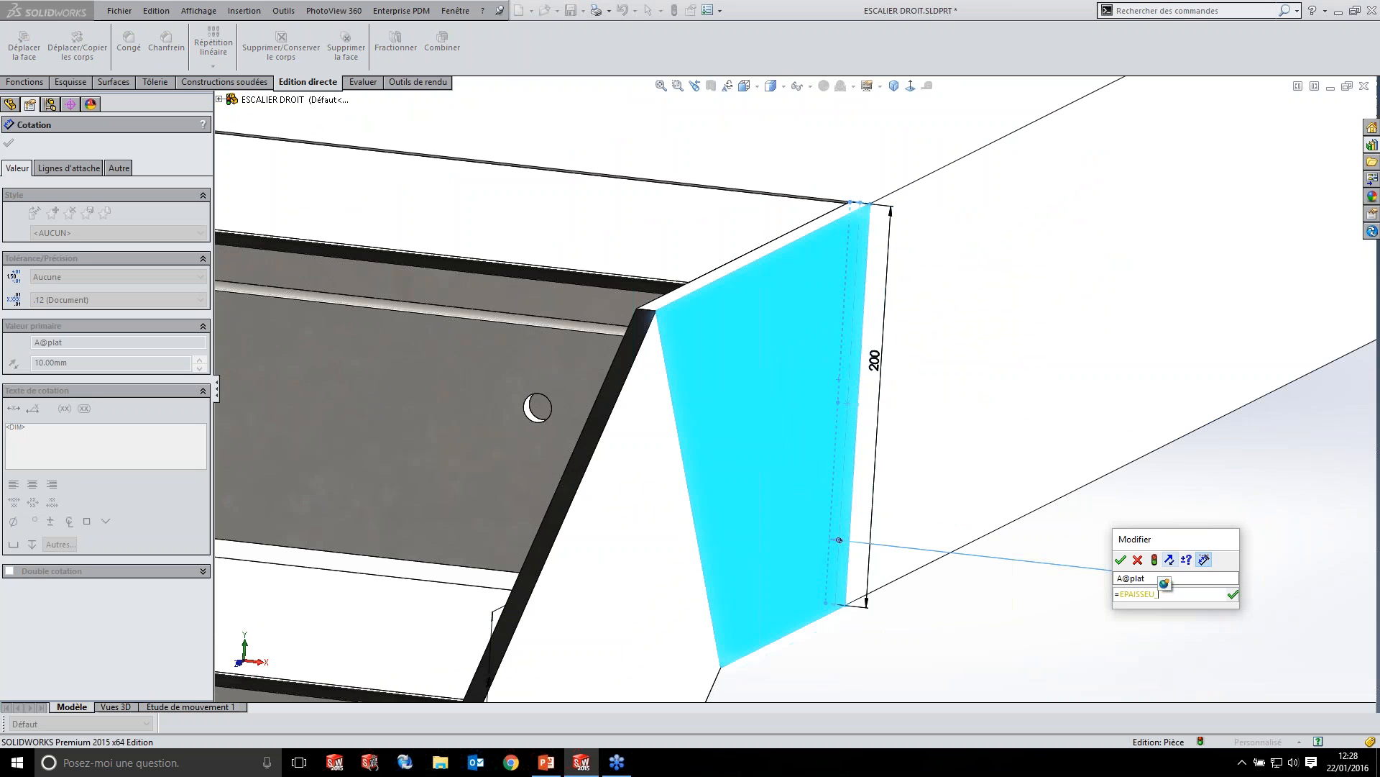
key("BackSpace")
type("R_LIMON")
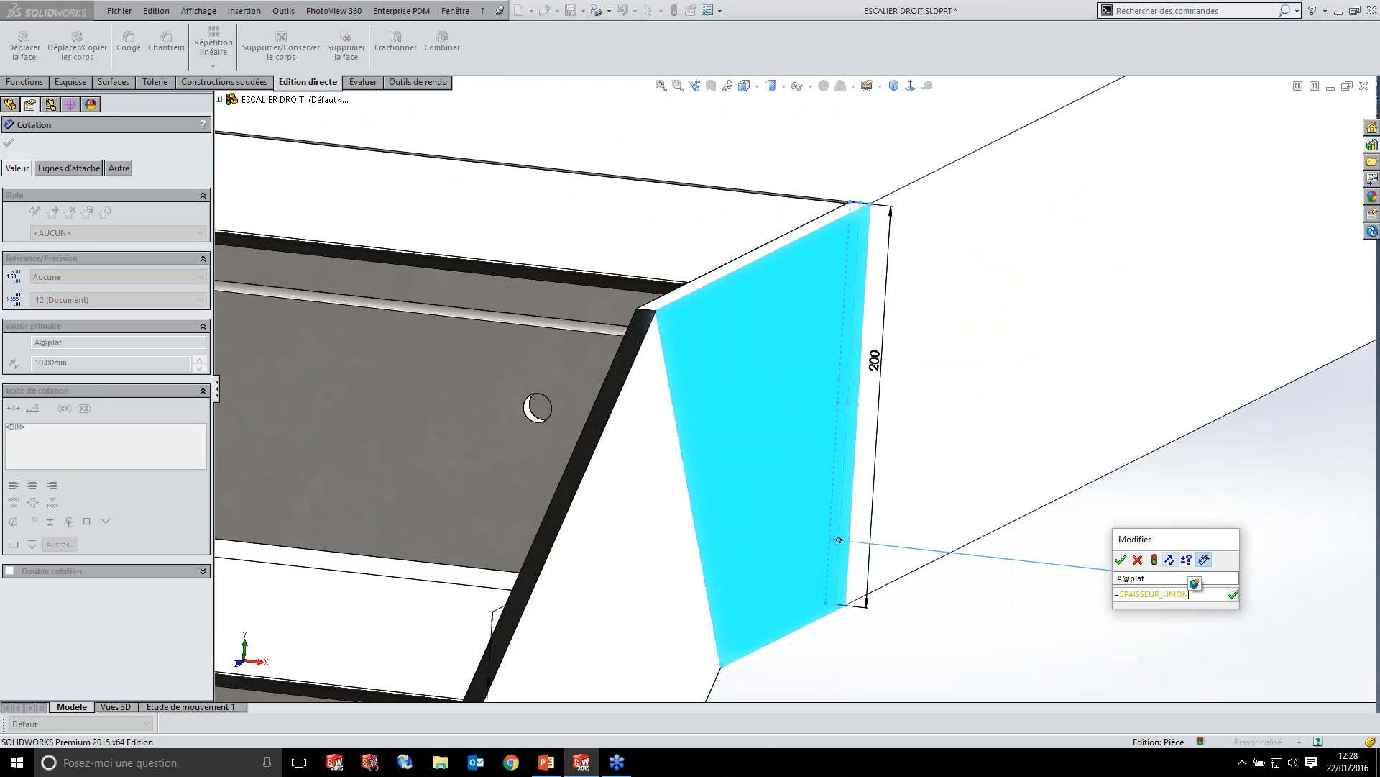
key("Return")
left_click(722, 382)
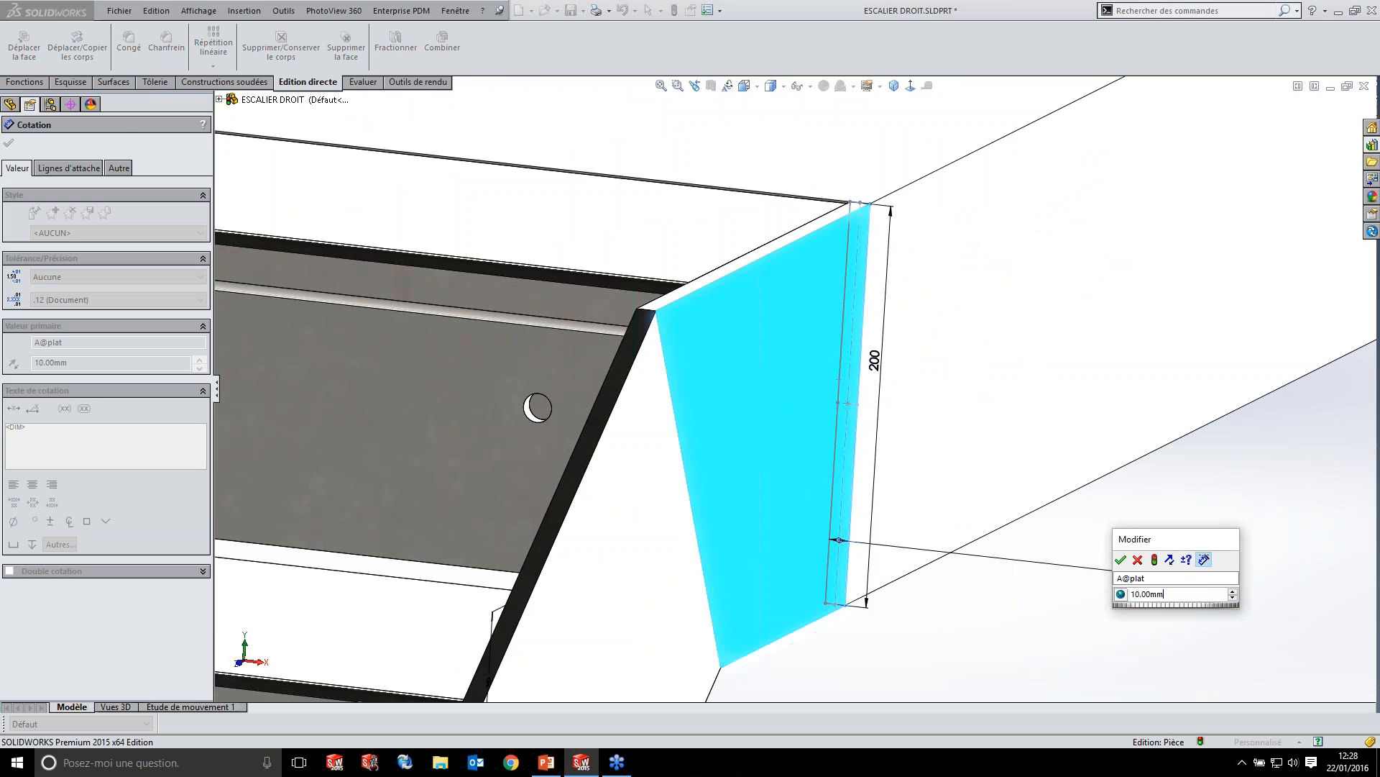
scroll(784, 387, "up", 3)
left_click(1119, 559)
left_click(966, 581)
- Set the top tread's width dimension to the equation "EMMARCHEMENT"-("EPAISSEUR_LIMON"*2)
scroll(909, 562, "up", 5)
scroll(644, 370, "down", 4)
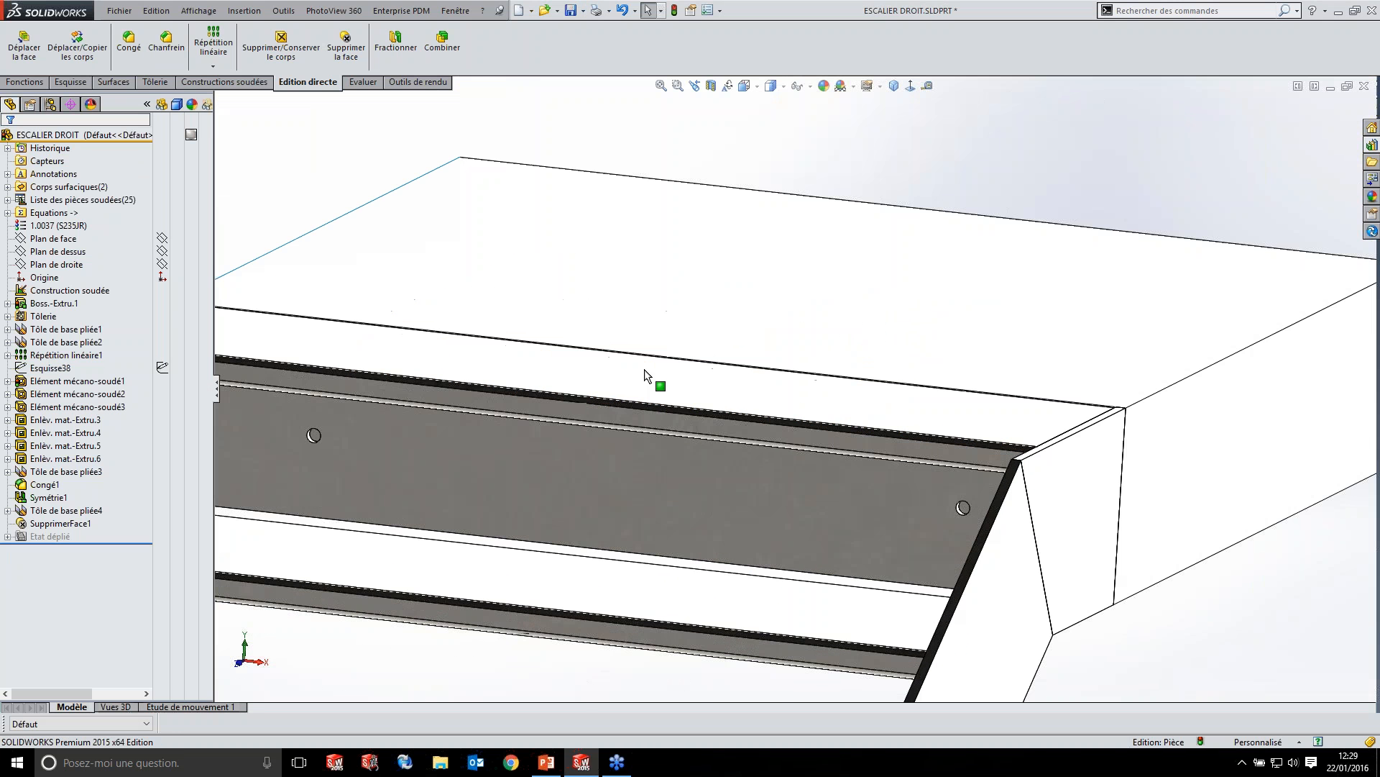
scroll(714, 382, "up", 3)
left_click(715, 382)
scroll(708, 384, "up", 3)
double_click(463, 307)
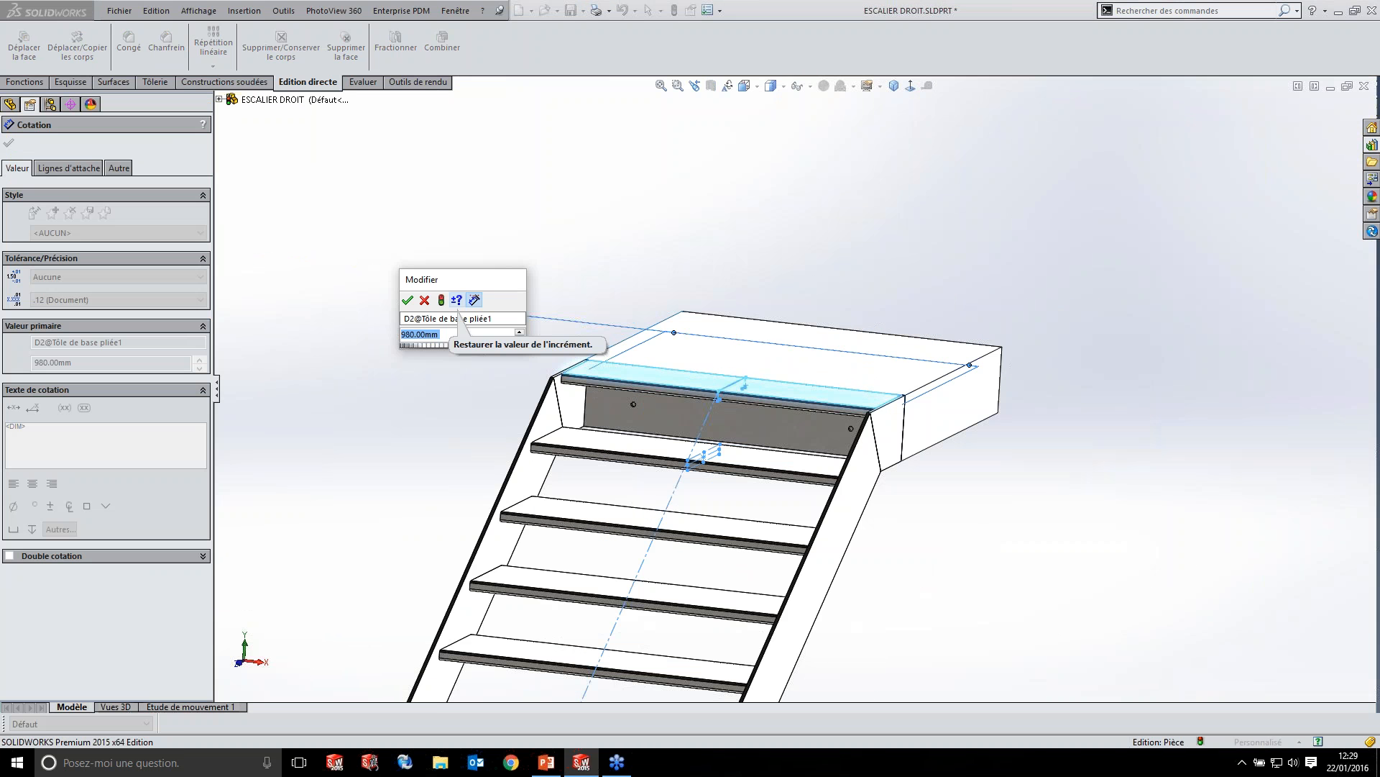
type("=")
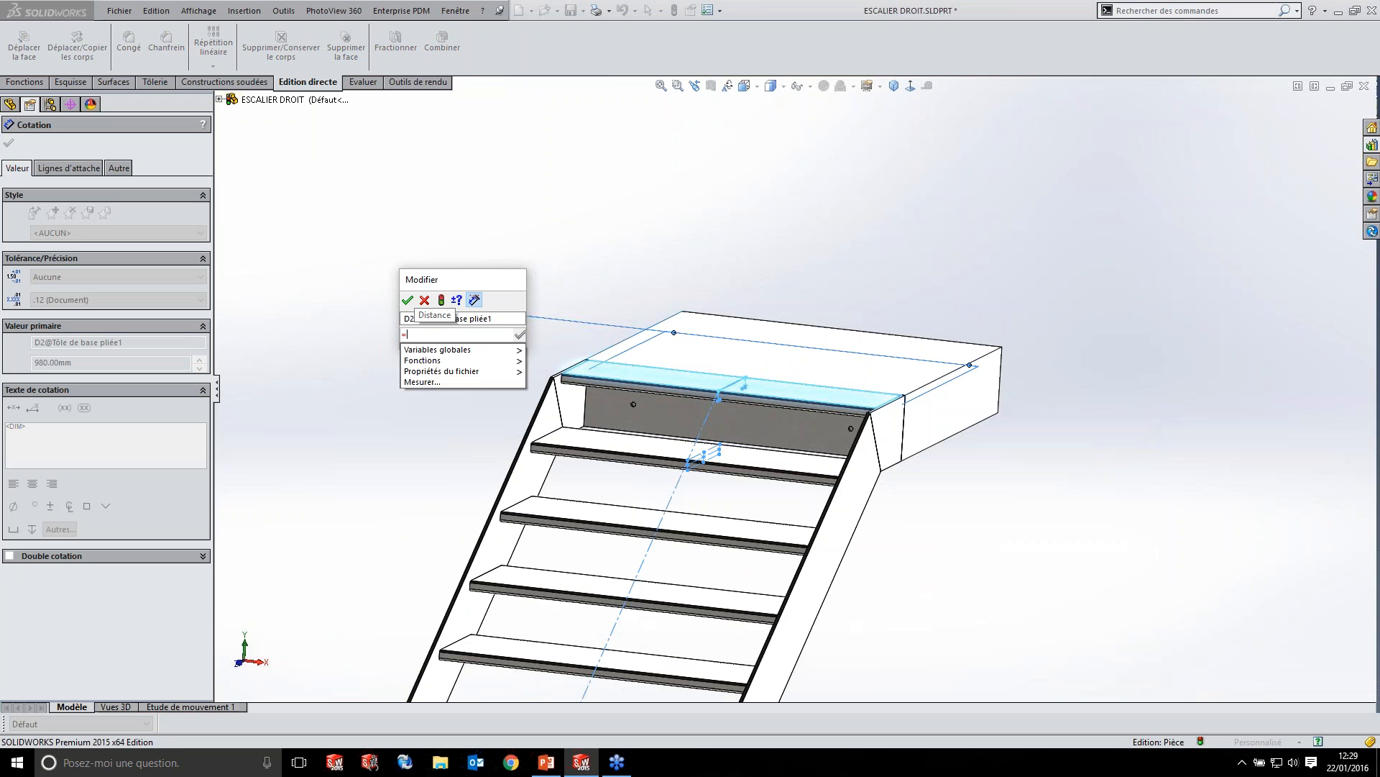
mouse_move(512, 350)
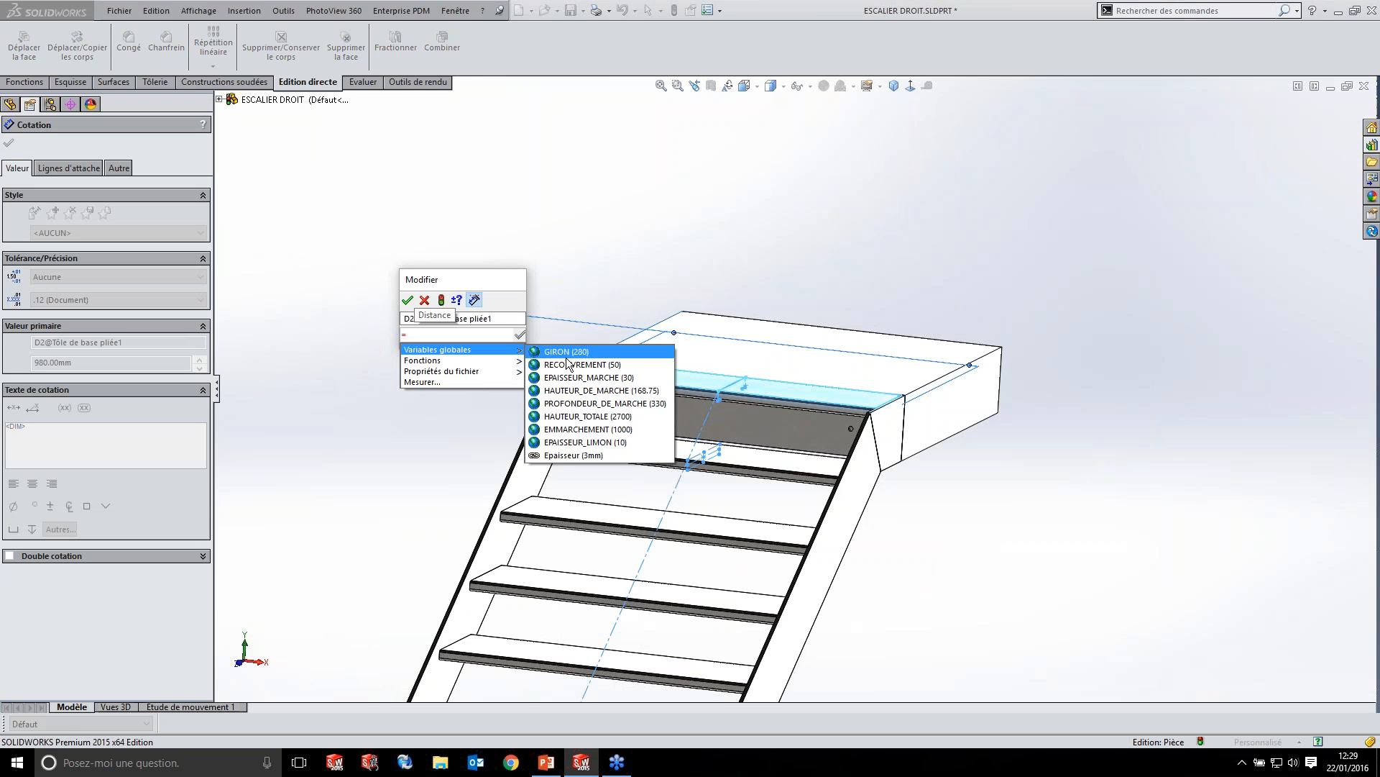
left_click(606, 429)
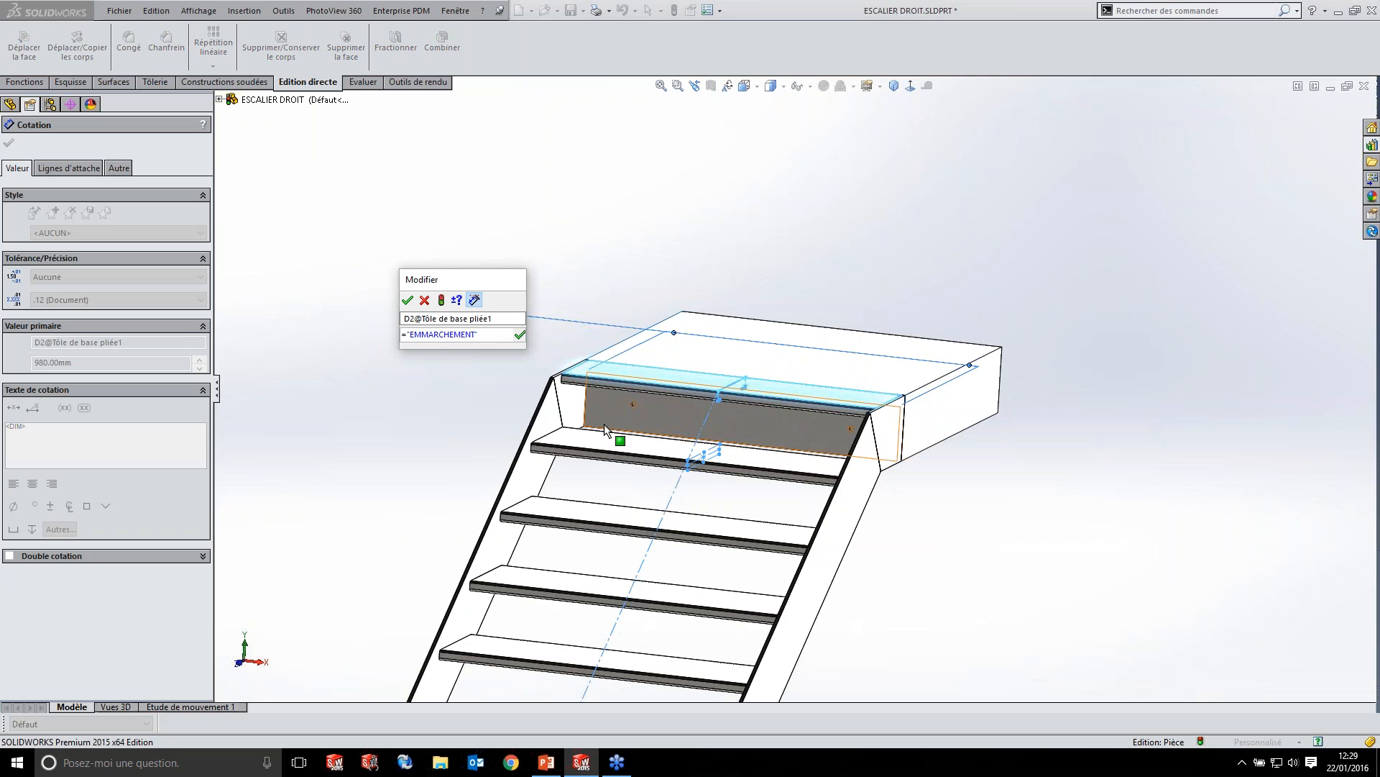
type("-(")
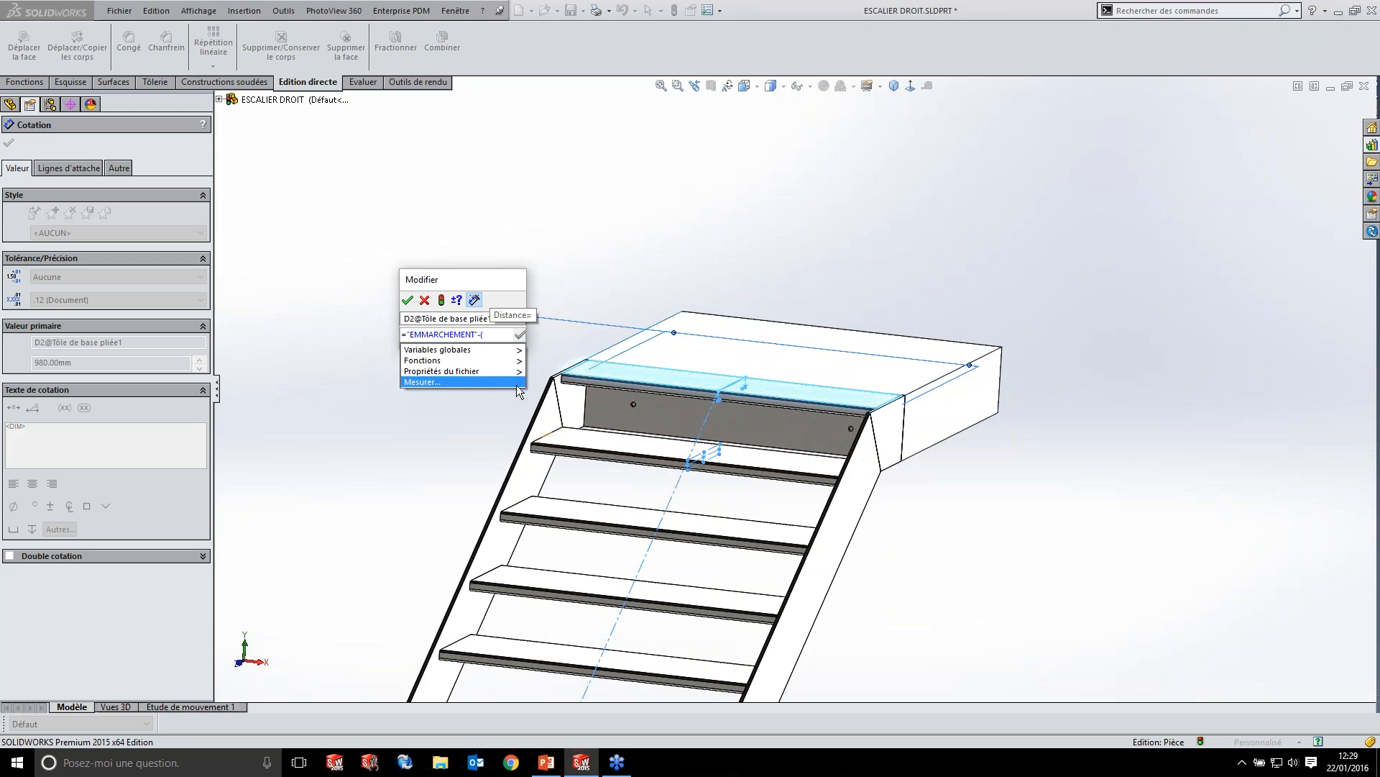
mouse_move(475, 349)
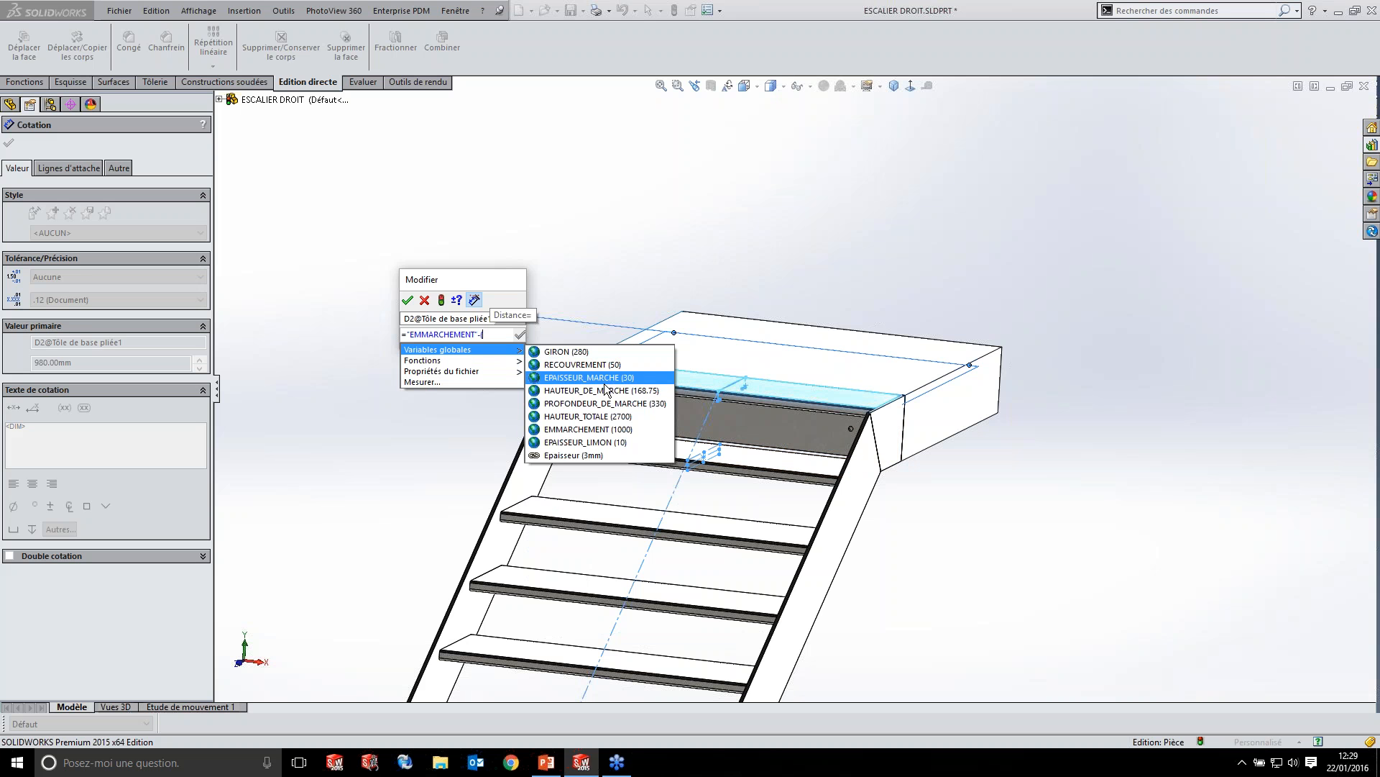
type("(")
left_click(586, 442)
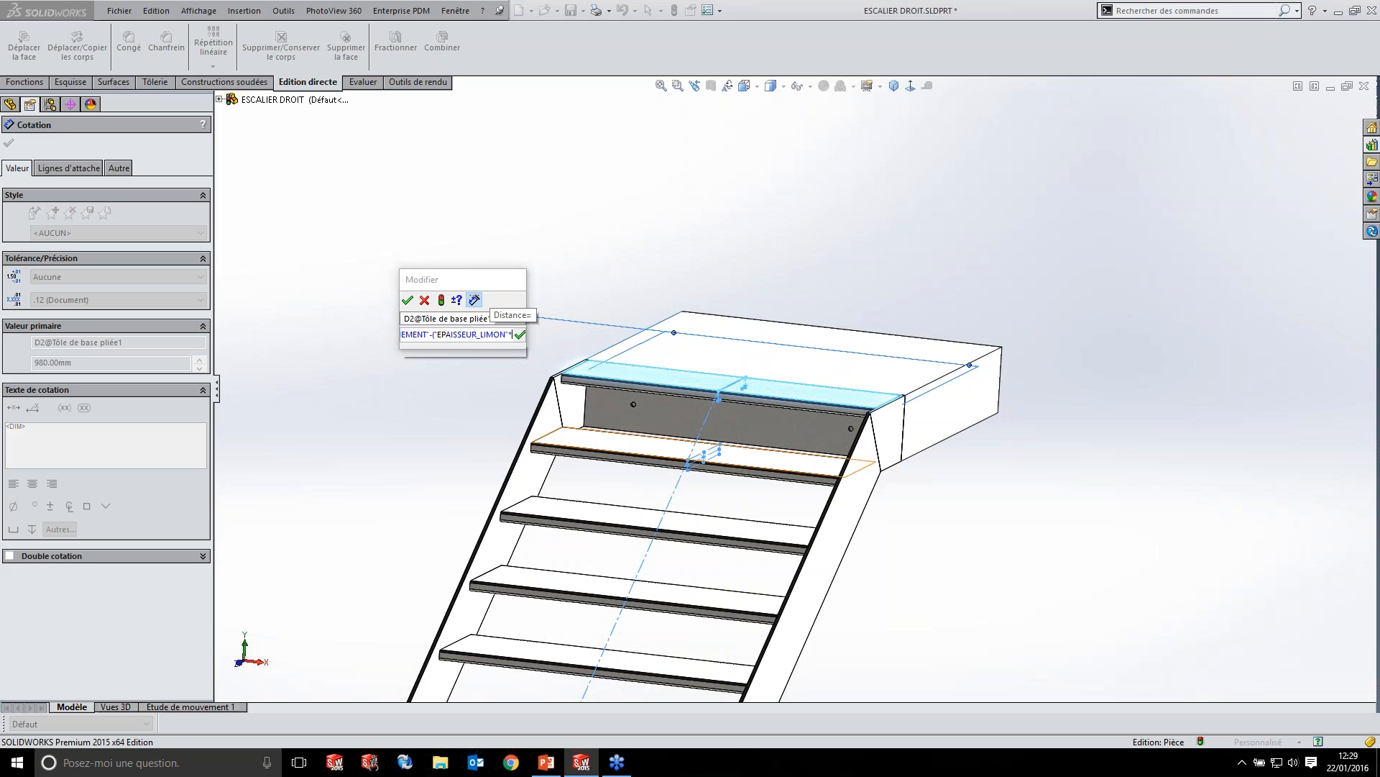
type("*2)")
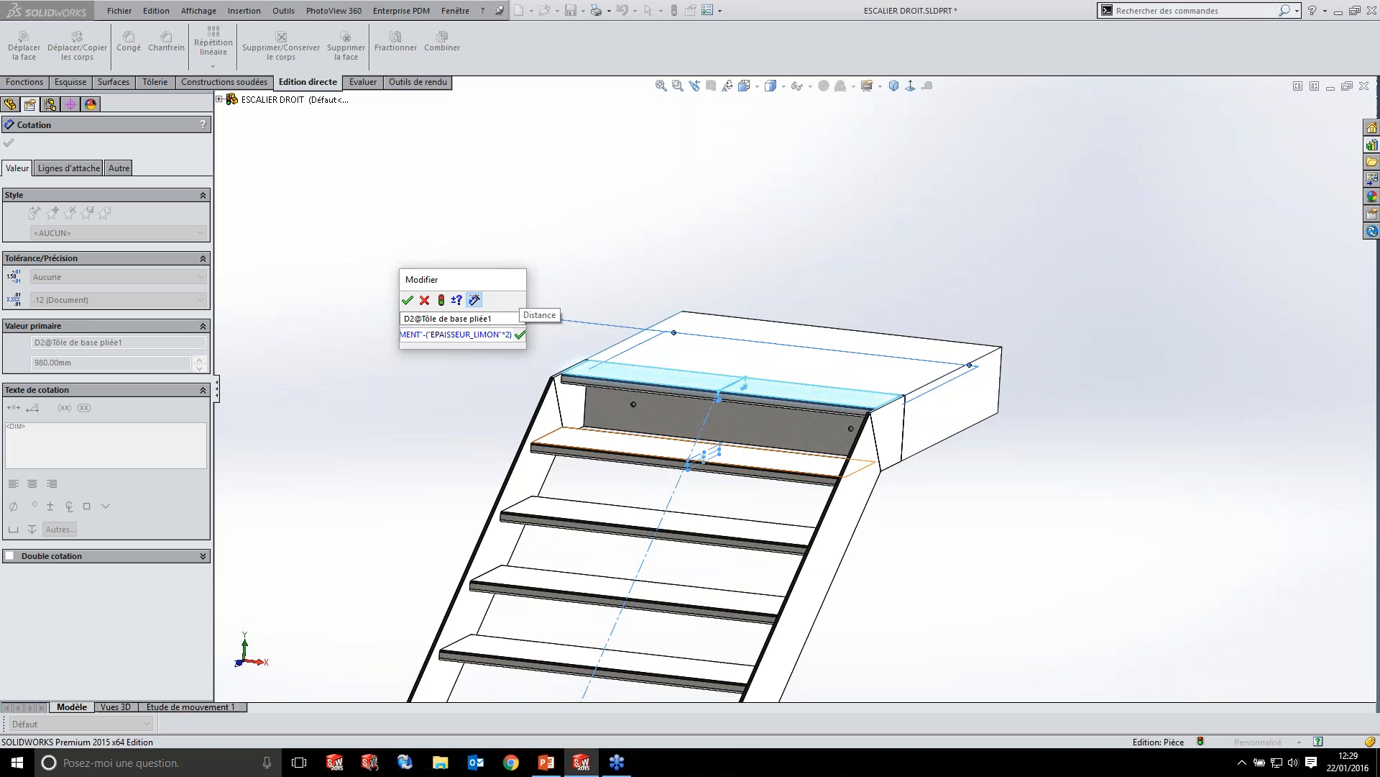
key("Return")
left_click(408, 302)
left_click(936, 477)
middle_click_drag(936, 476, 834, 493)
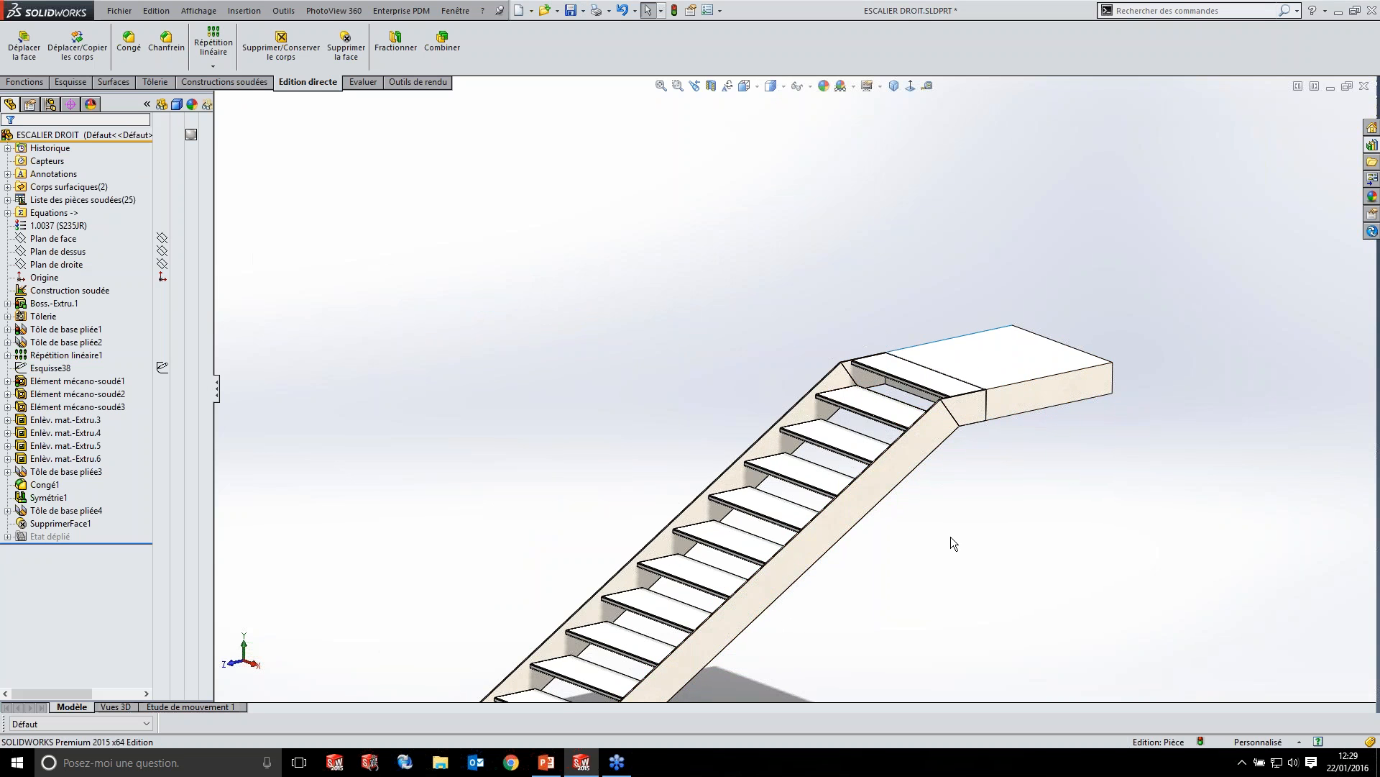
scroll(942, 521, "up", 4)
scroll(877, 423, "down", 4)
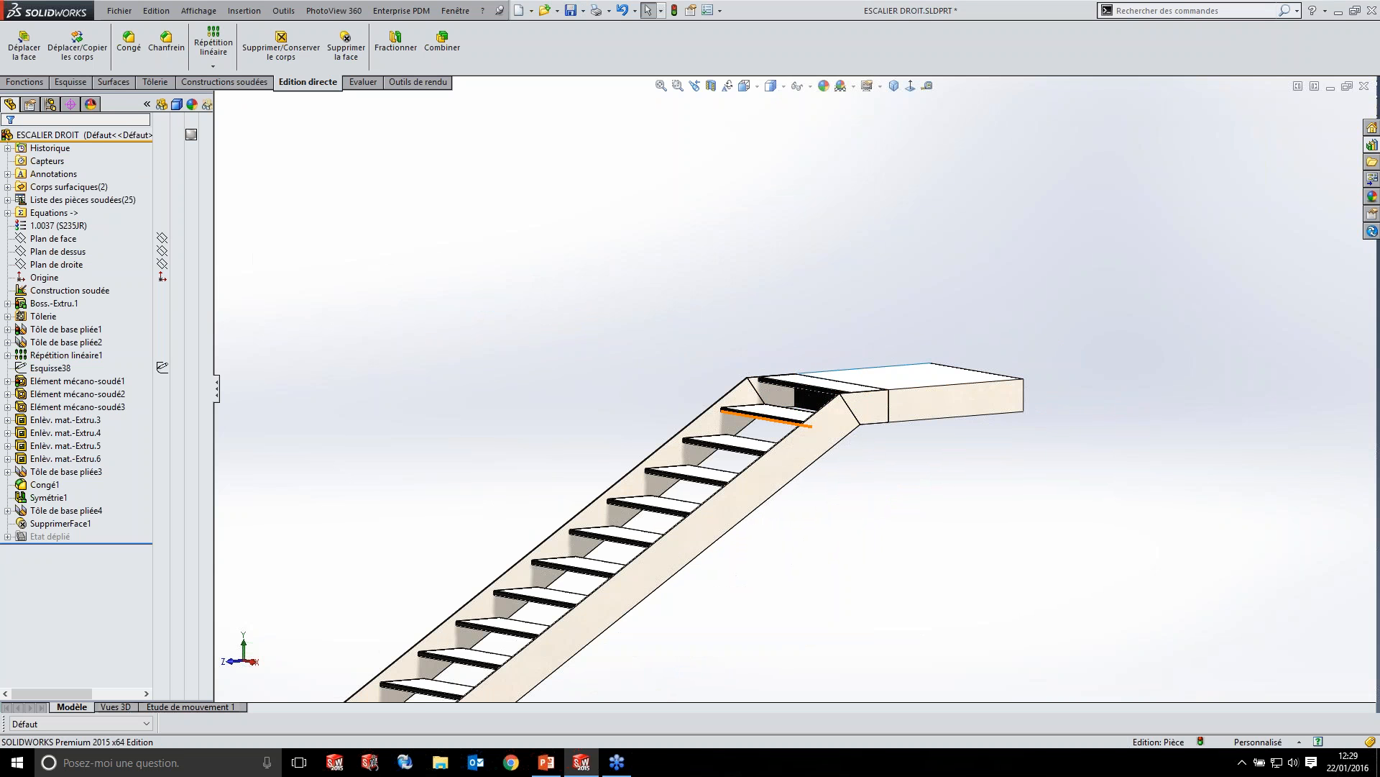
scroll(740, 465, "up", 5)
scroll(726, 471, "down", 5)
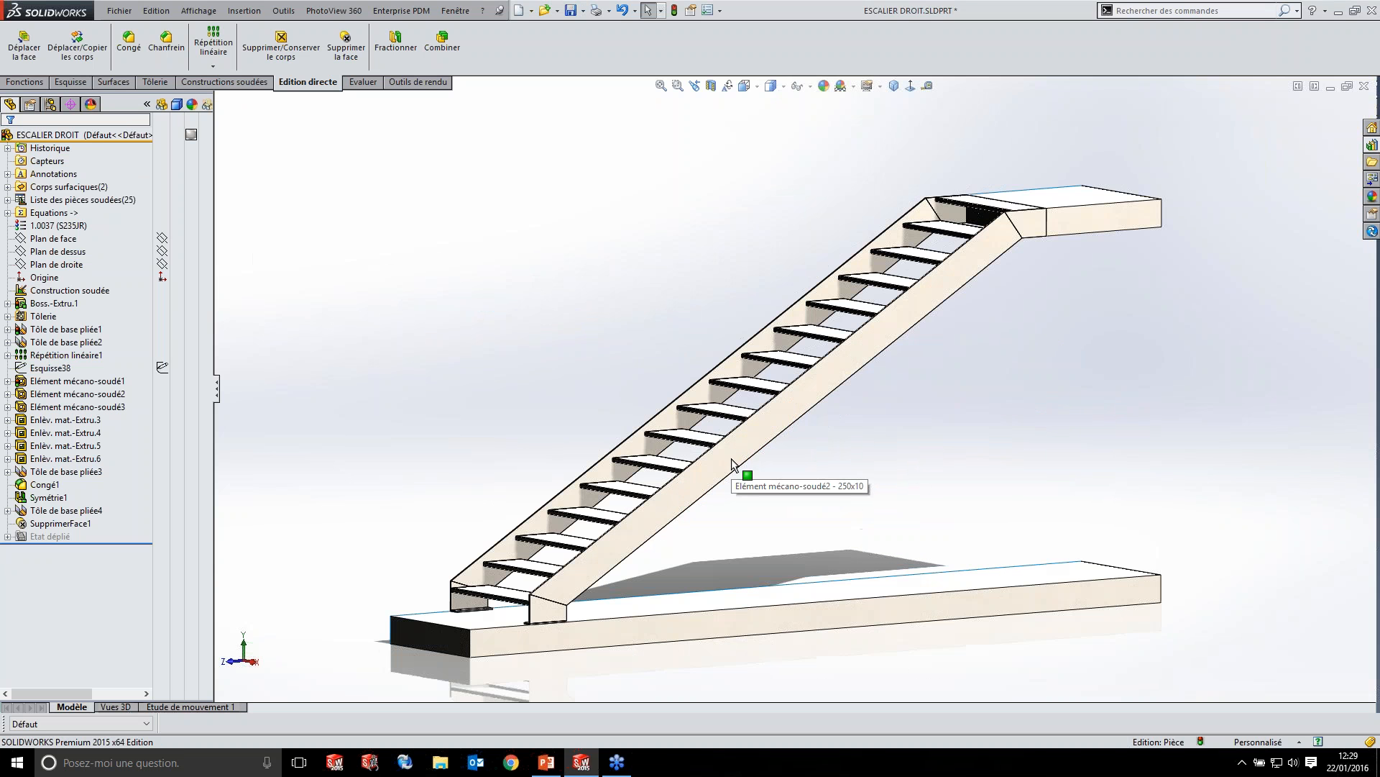
left_click(888, 345)
left_click(905, 485)
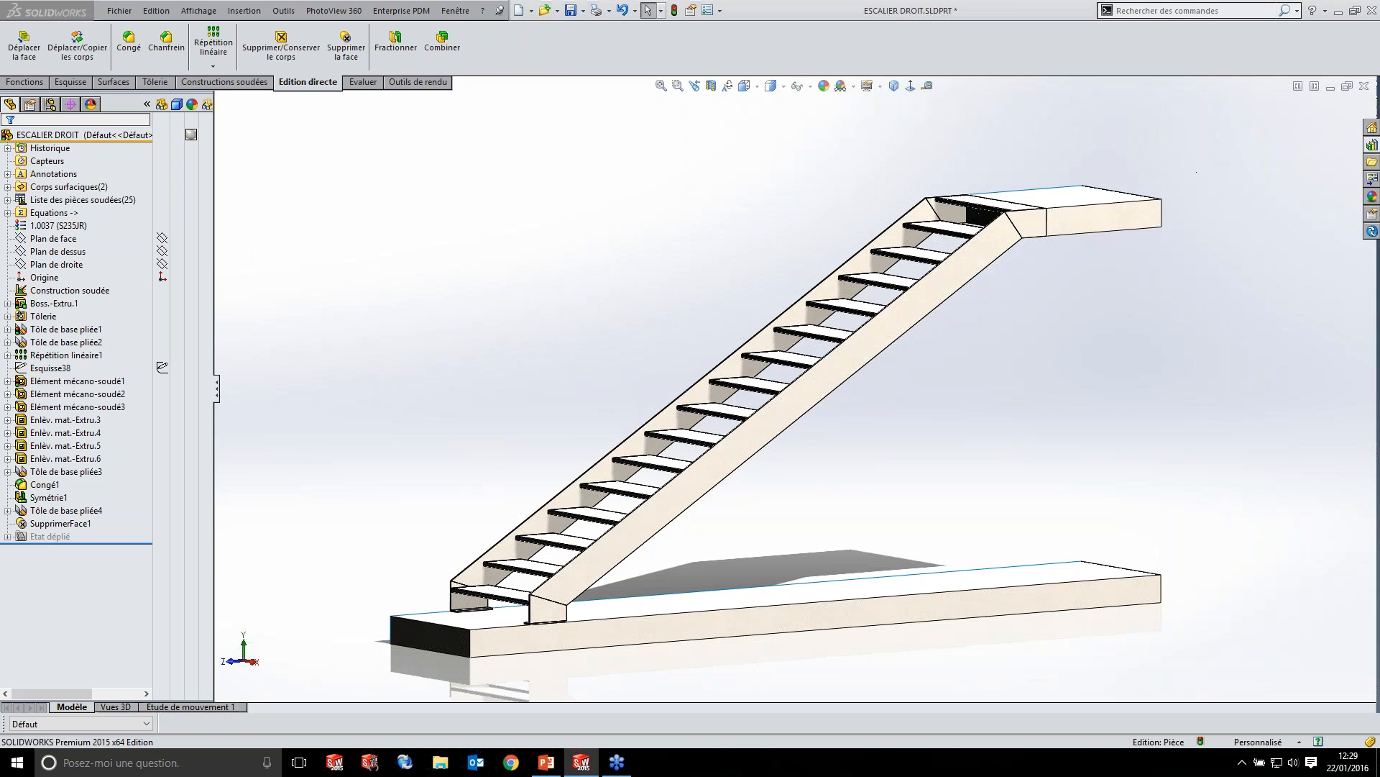
- Save the ESCALIER DROIT part and close it
key("ctrl+s")
left_click(679, 327)
left_click(1364, 86)
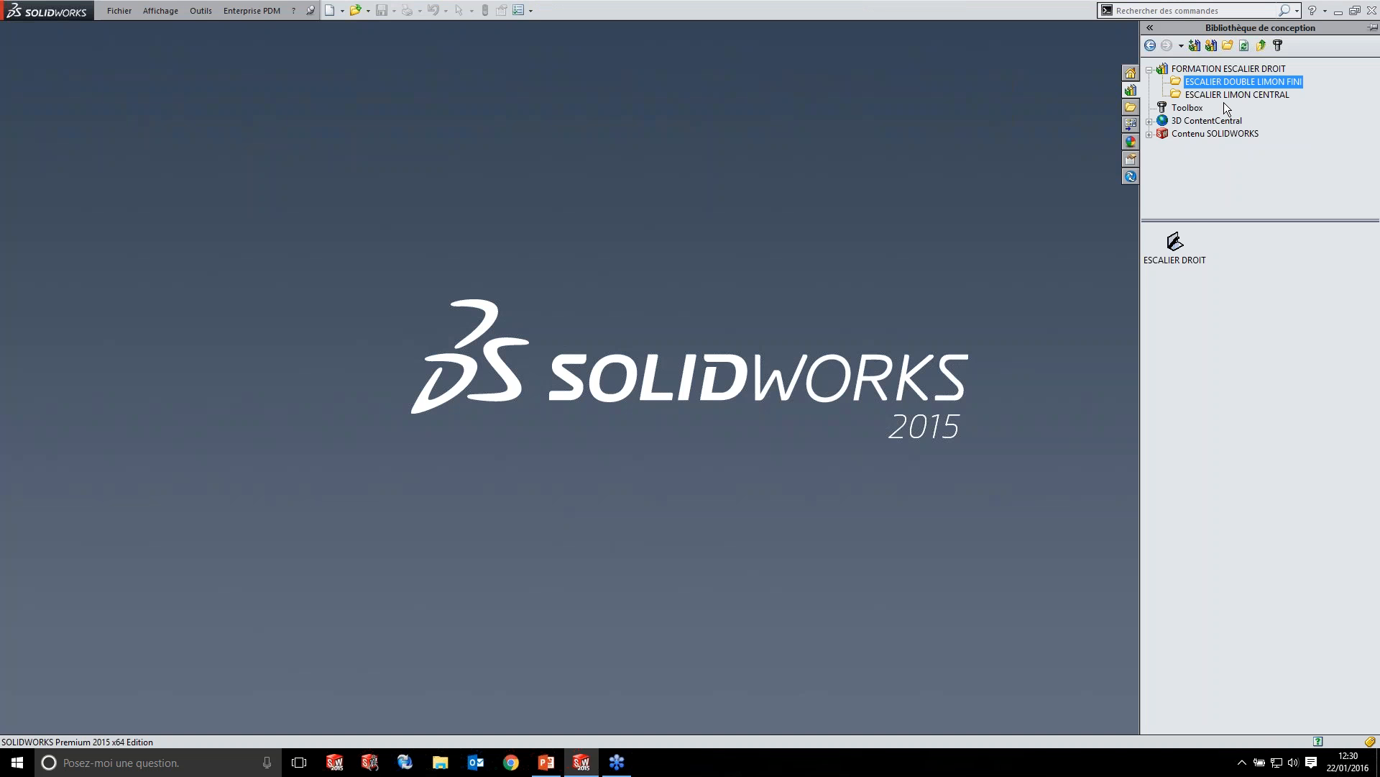
- Open the finished ESCALIER DROIT part from the ESCALIER DOUBLE LIMON FINI folder of the design library
double_click(1169, 237)
middle_click_drag(819, 400, 696, 351)
scroll(791, 352, "down", 5)
- Examine the finished staircase's global variables, equations and comments in an enlarged equation manager, and close it
left_click(54, 226)
left_click(43, 202)
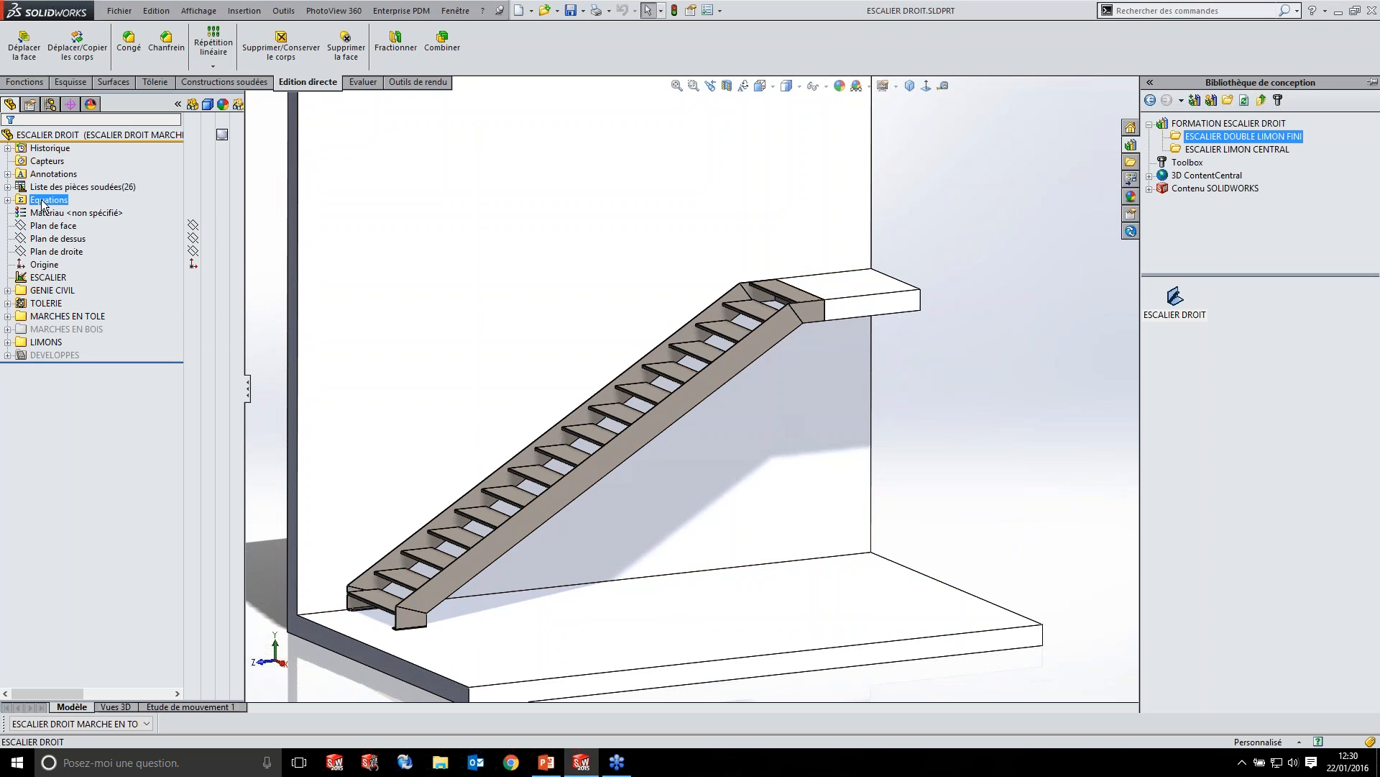
right_click(41, 203)
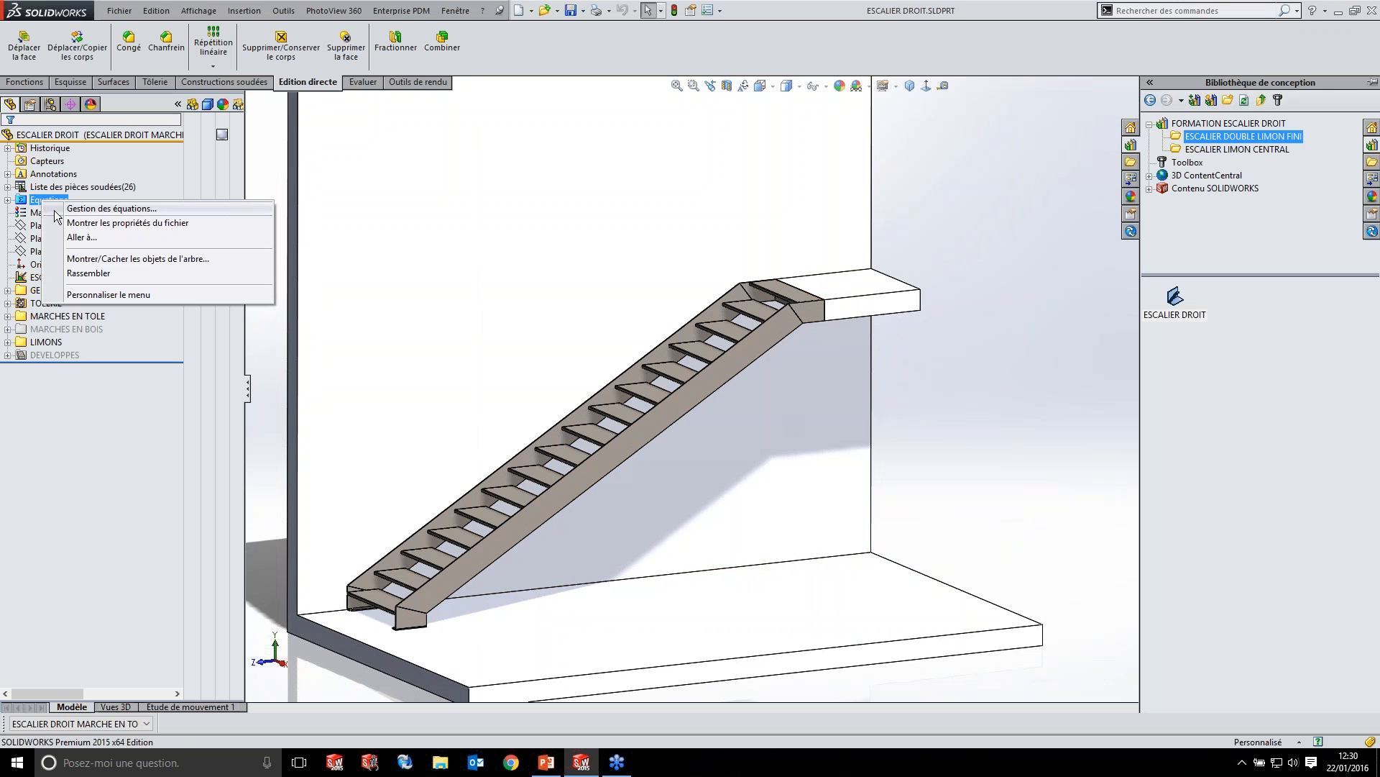
left_click(57, 212)
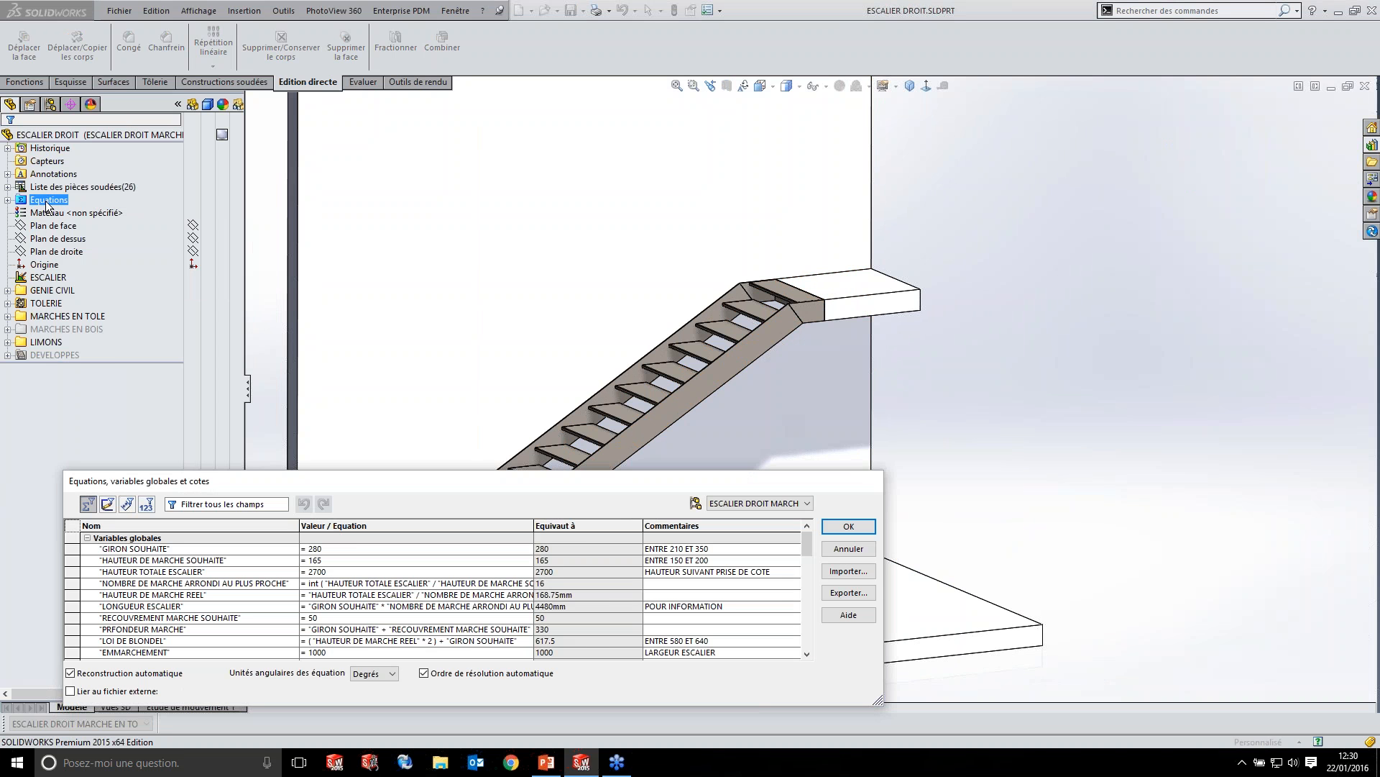
left_click(44, 265)
left_click_drag(383, 486, 481, 291)
left_click(72, 213)
left_click(68, 200)
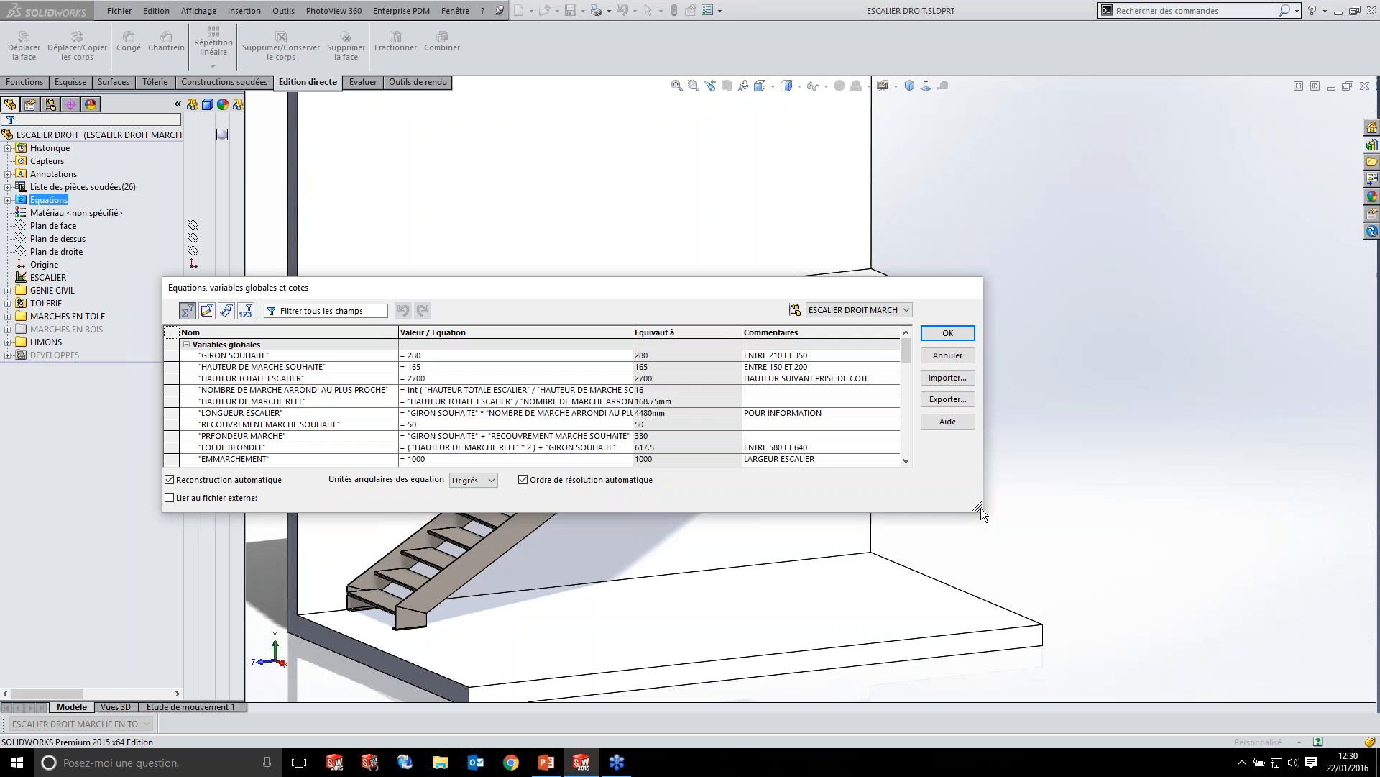
left_click_drag(980, 509, 1098, 654)
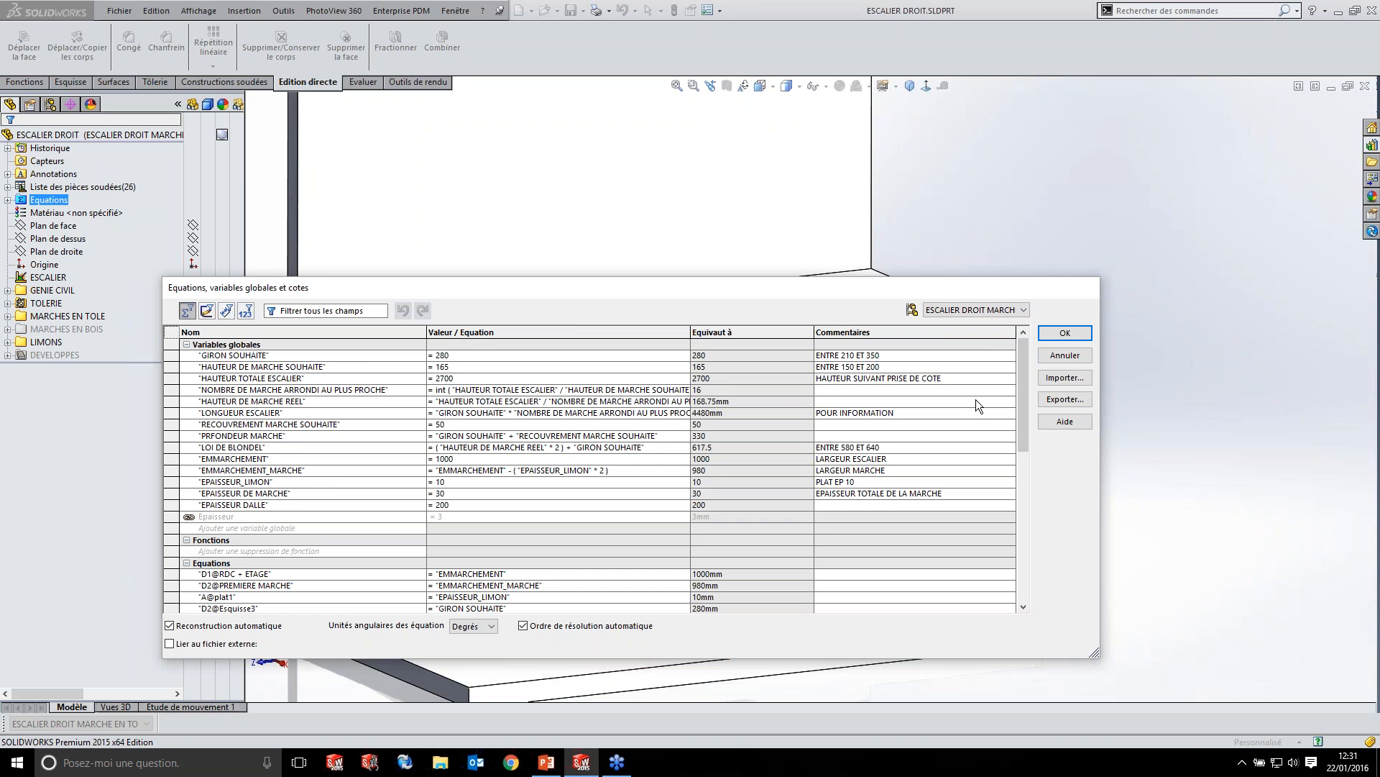
left_click(1066, 333)
- Reopen the equation manager beside the staircase model and set the global variable HAUTEUR TOTALE ESCALIER to 2500
right_click(51, 207)
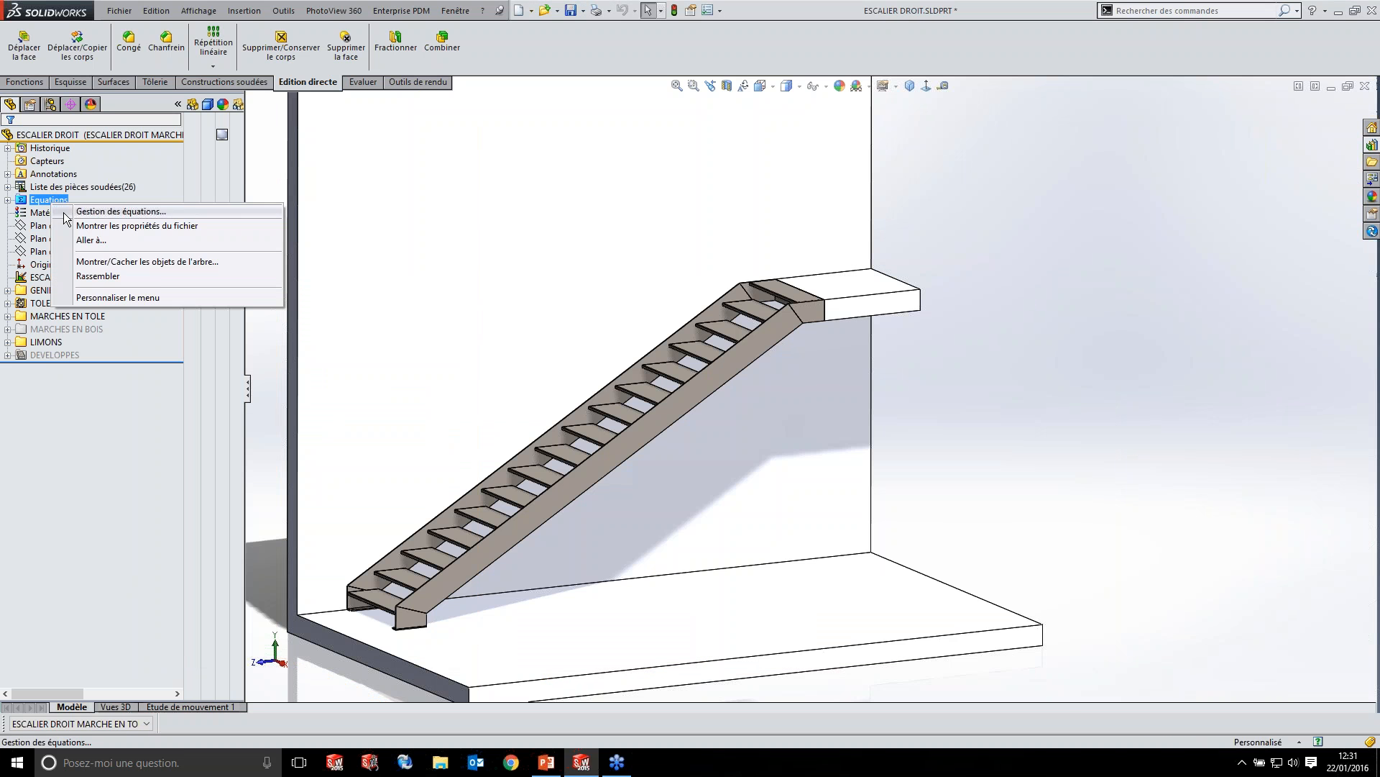
left_click(100, 210)
left_click_drag(1094, 654, 738, 577)
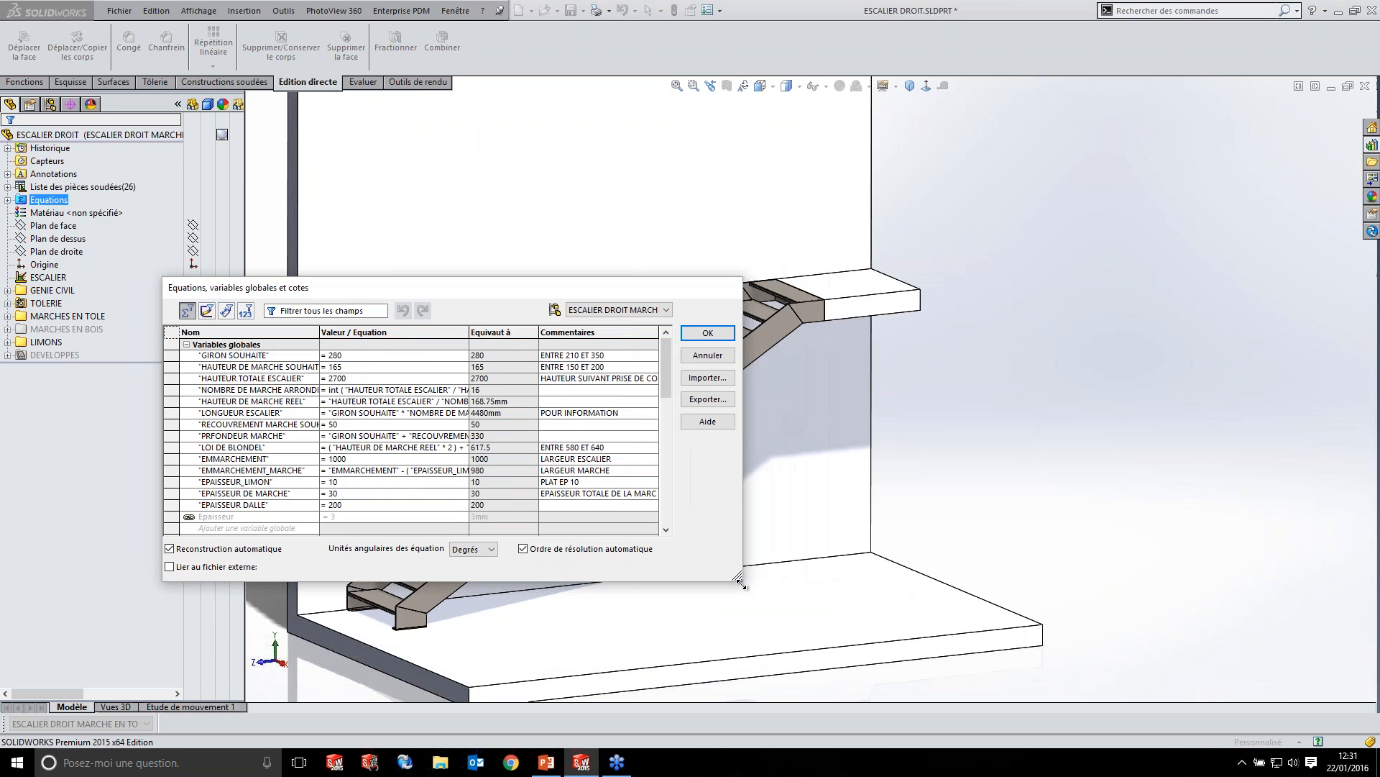
middle_click_drag(887, 470, 1276, 463, "ctrl")
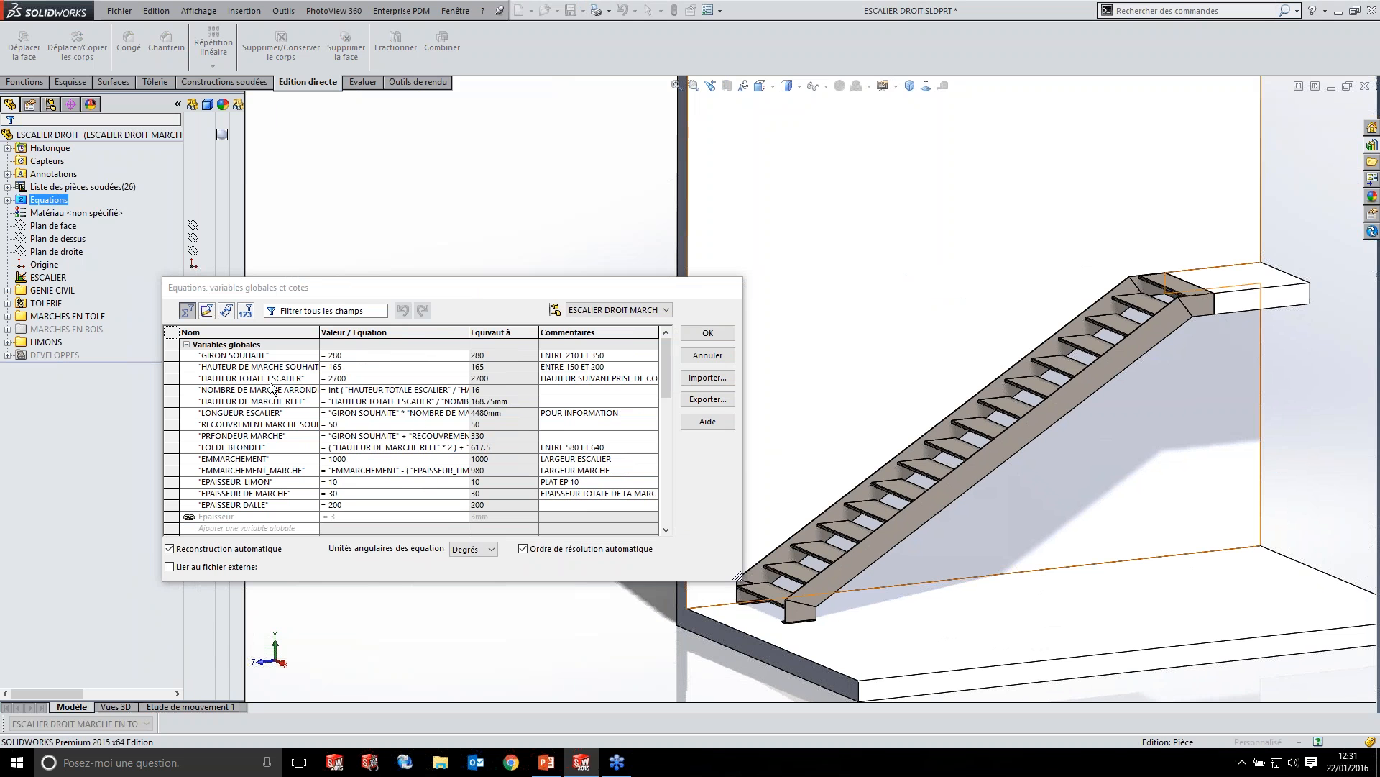
left_click(351, 378)
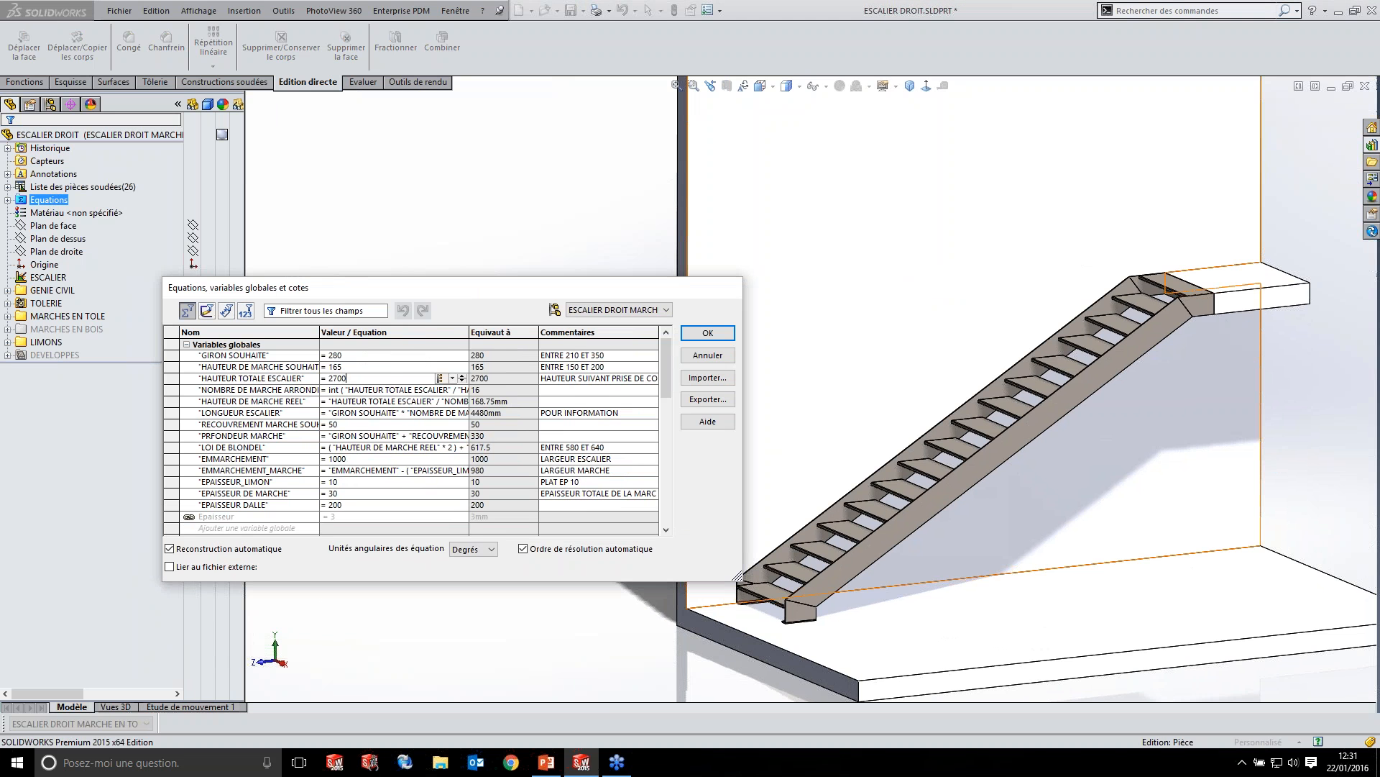
key("BackSpace")
key("BackSpace")
key("BackSpace")
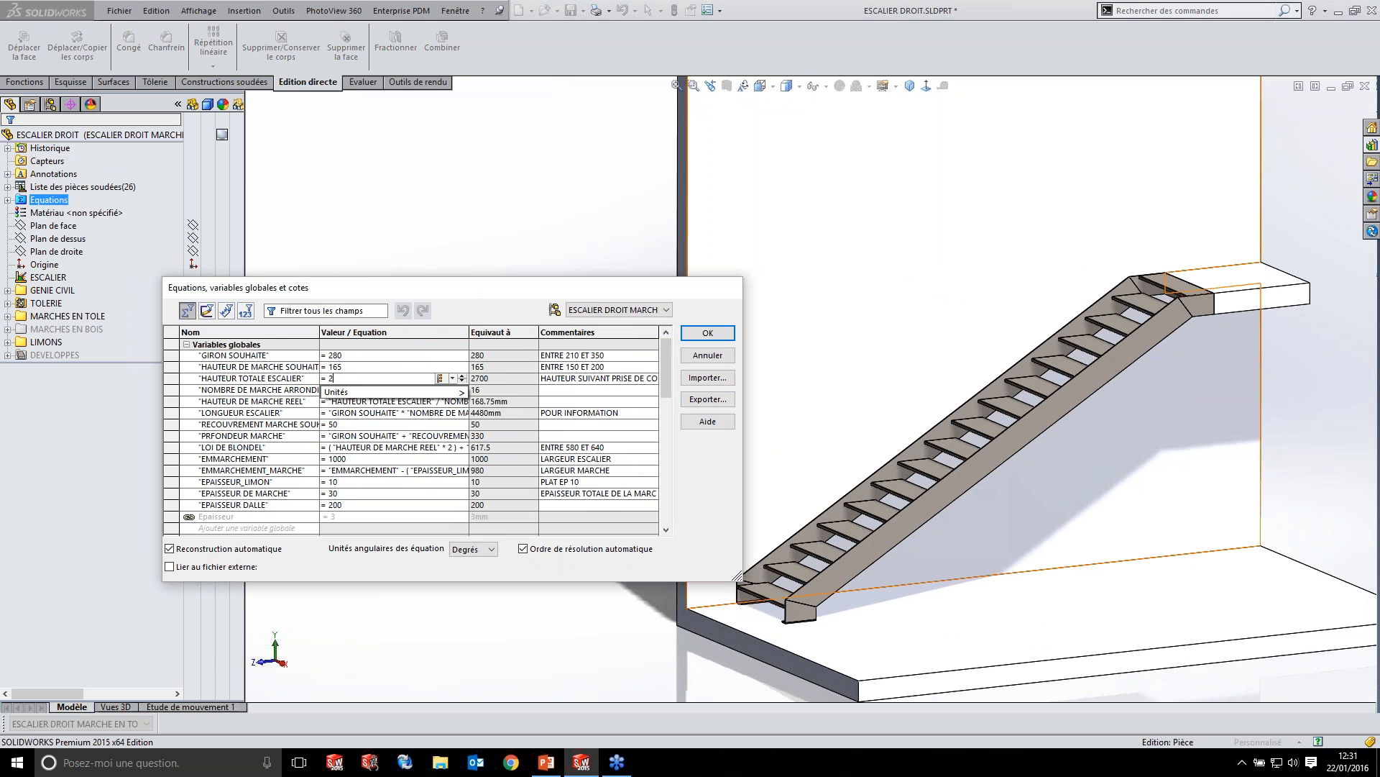
type("500")
key("Return")
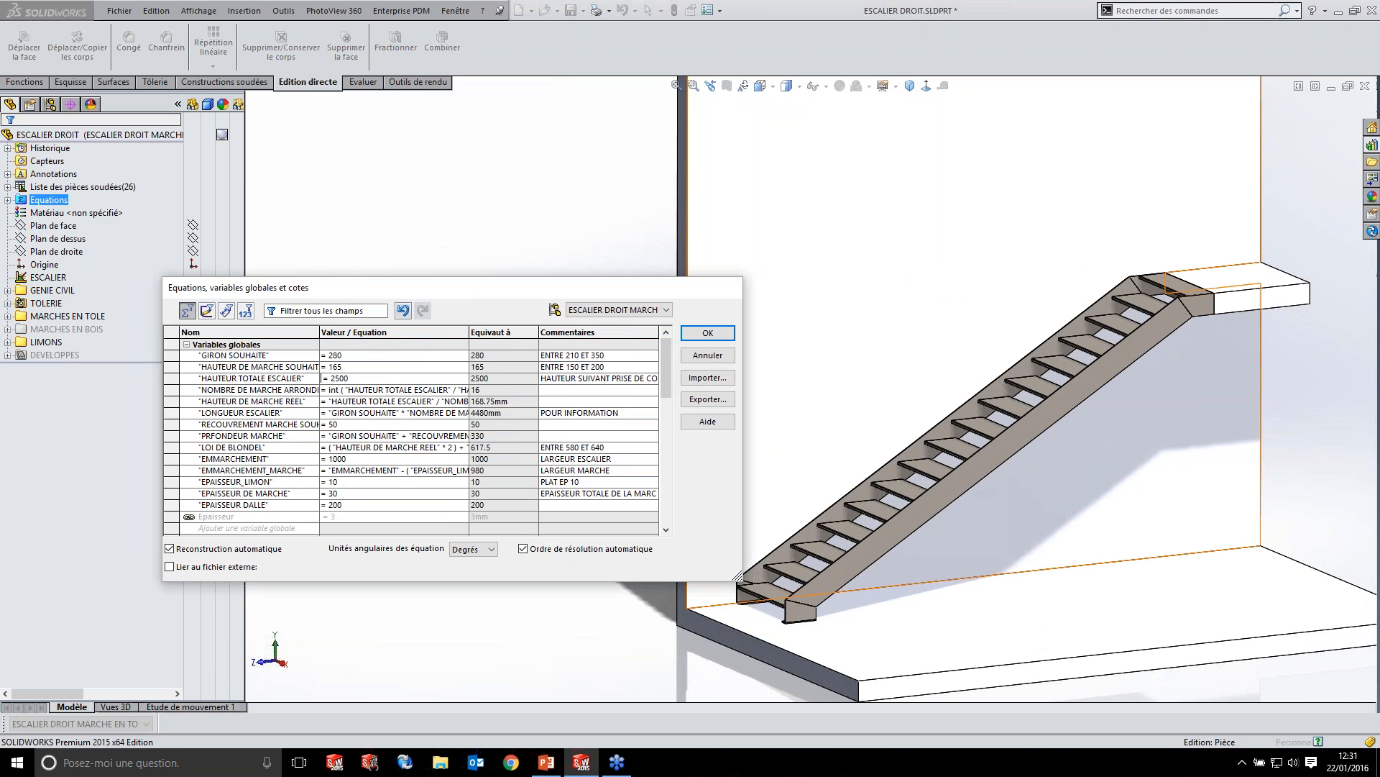
- Set the global variable HAUTEUR TOTALE ESCALIER to 3000 and accept the changes in the equation manager
key("Tab")
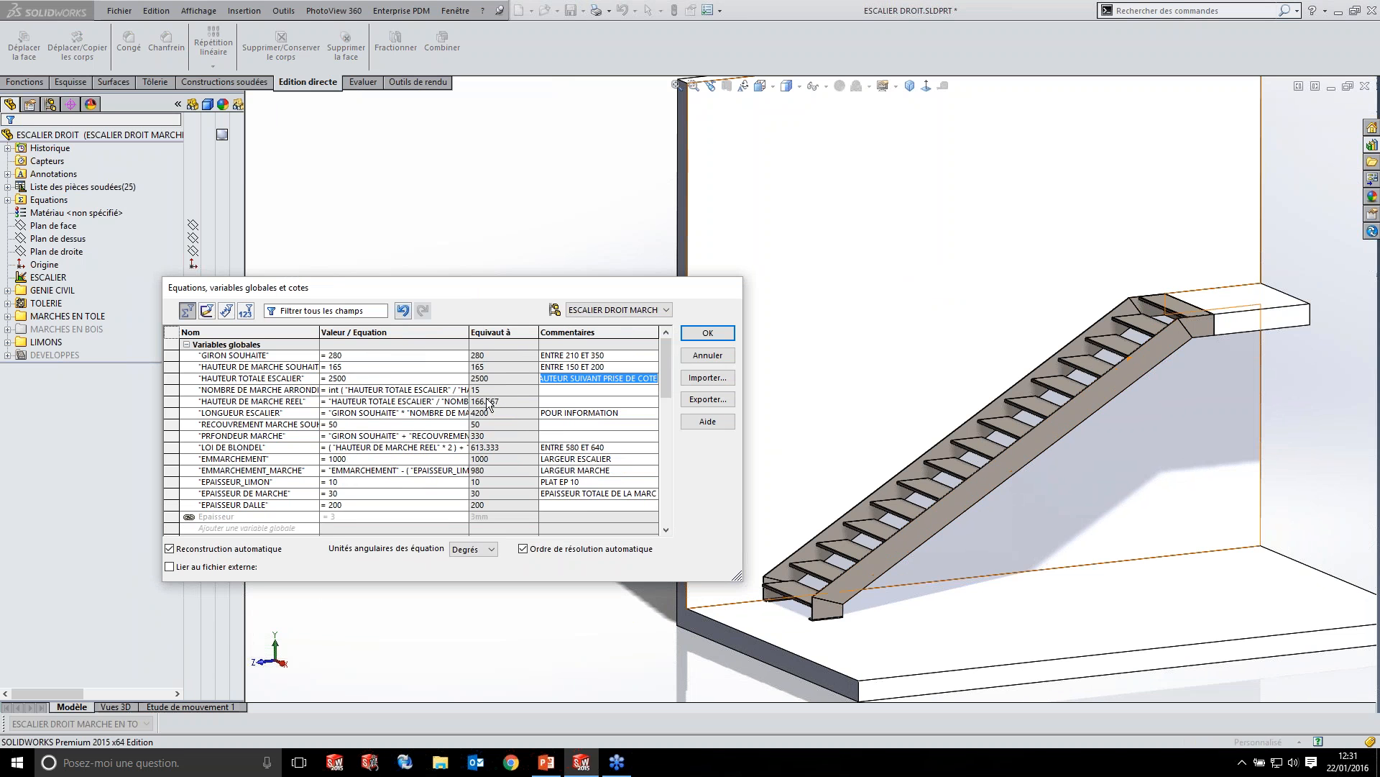
left_click(377, 378)
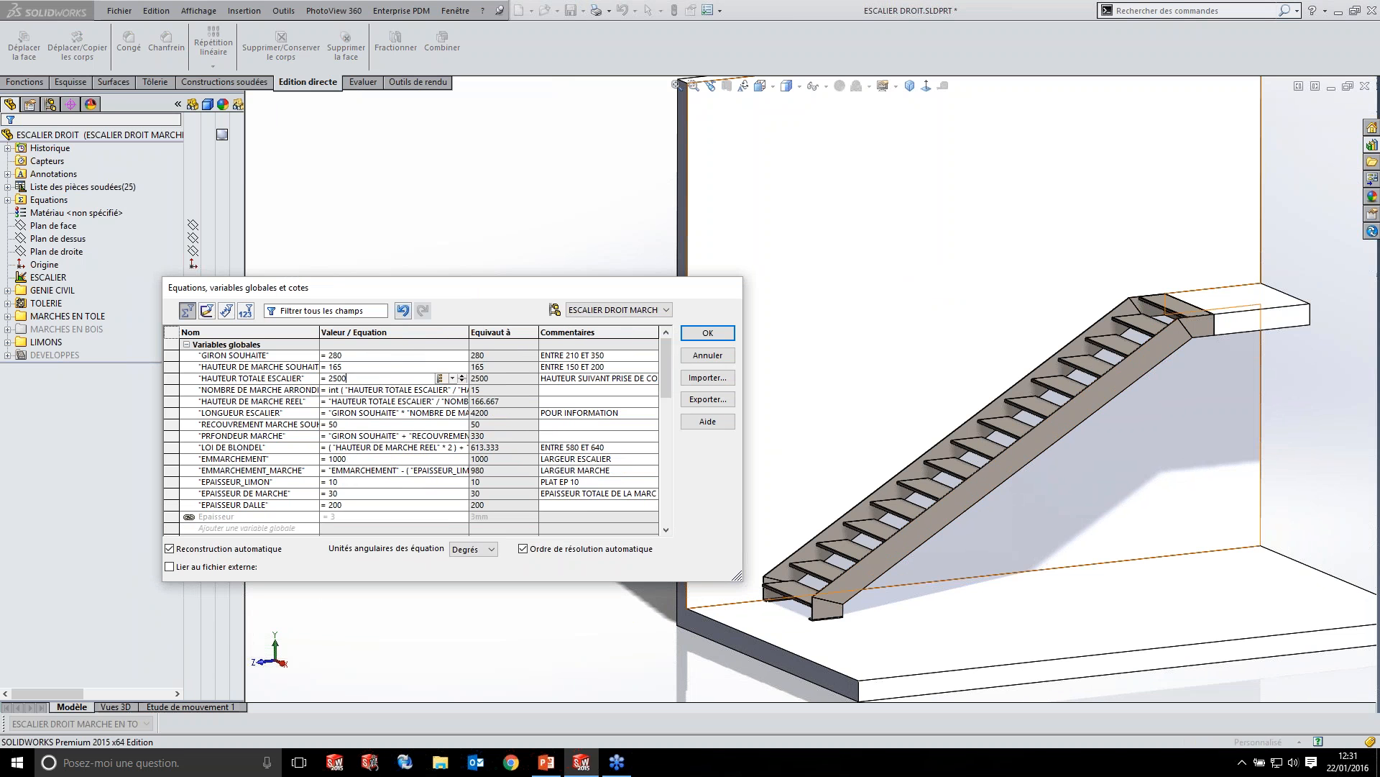
key("BackSpace")
key("BackSpace")
key("BackSpace")
key("BackSpace")
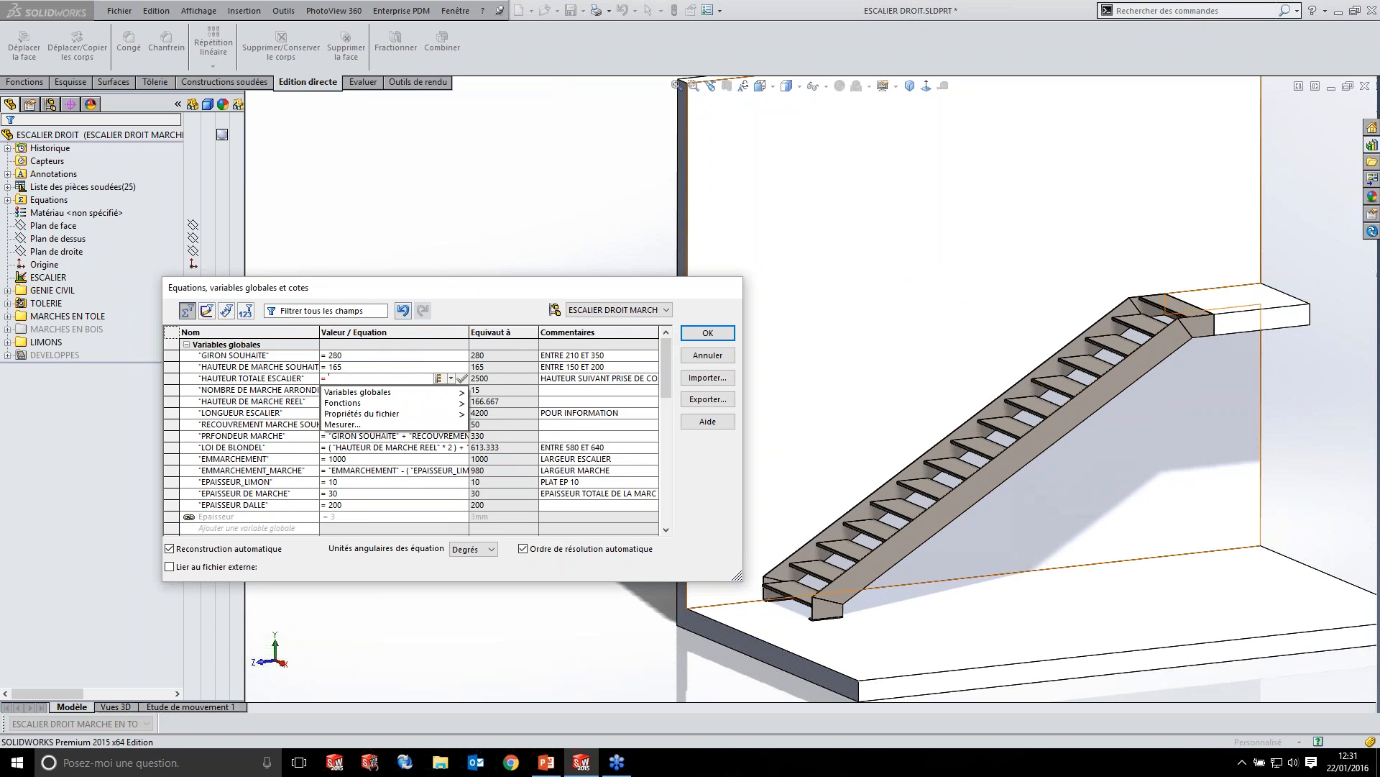
type("300")
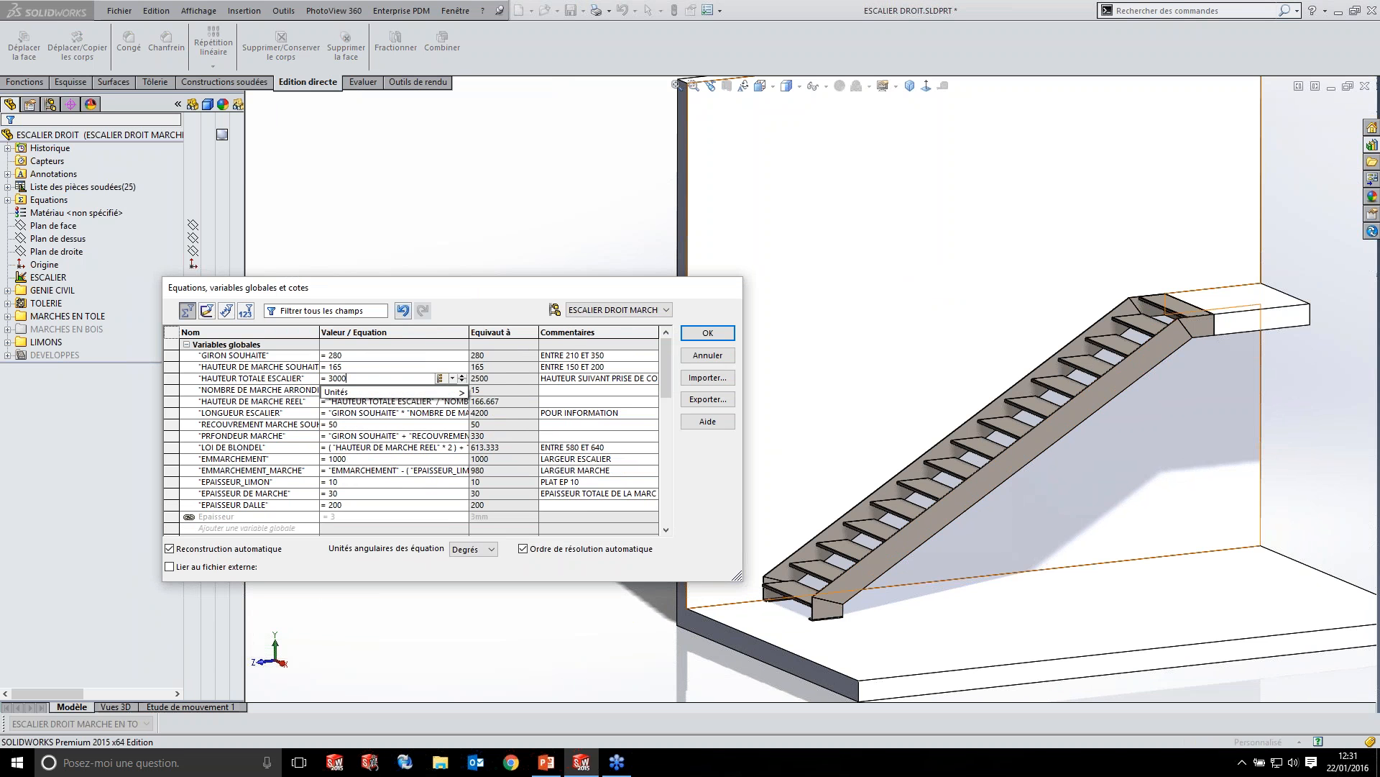
type("0")
key("Return")
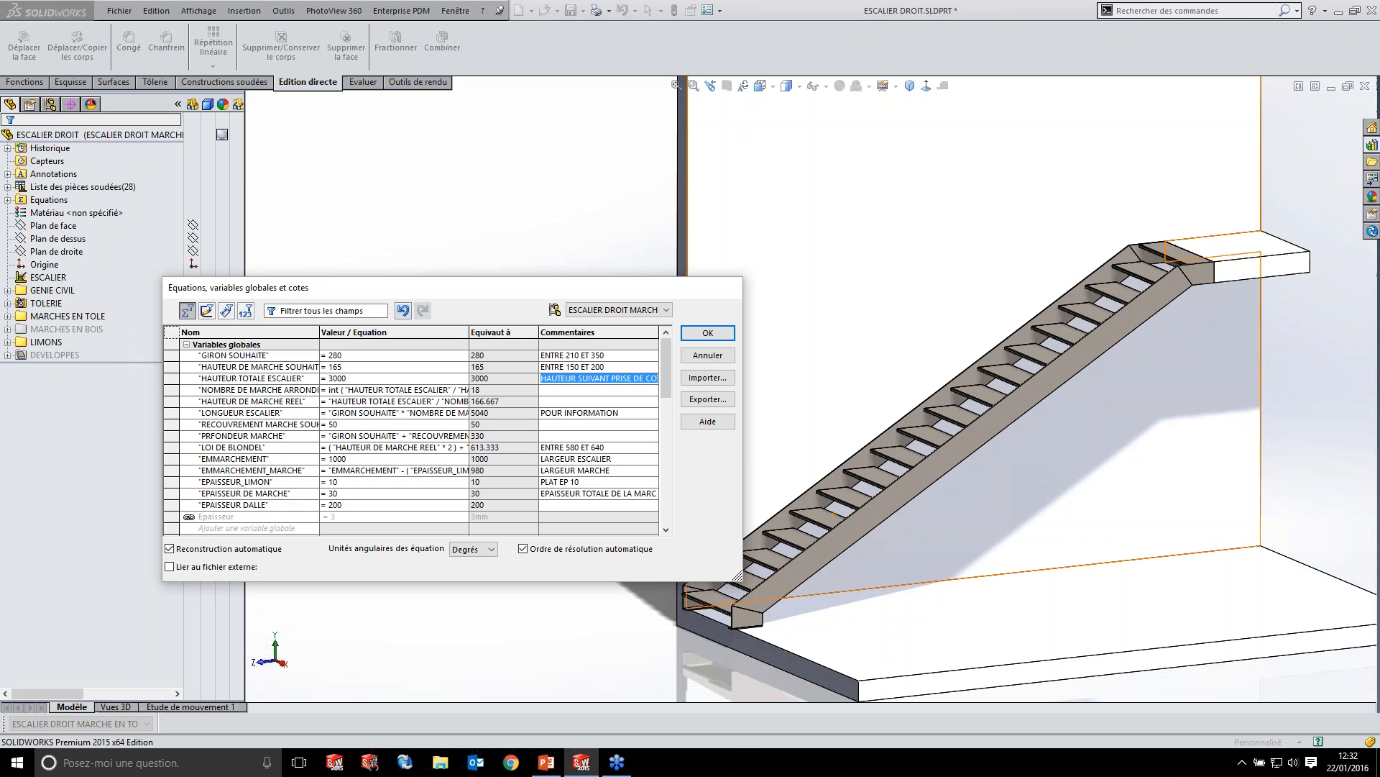
left_click(708, 335)
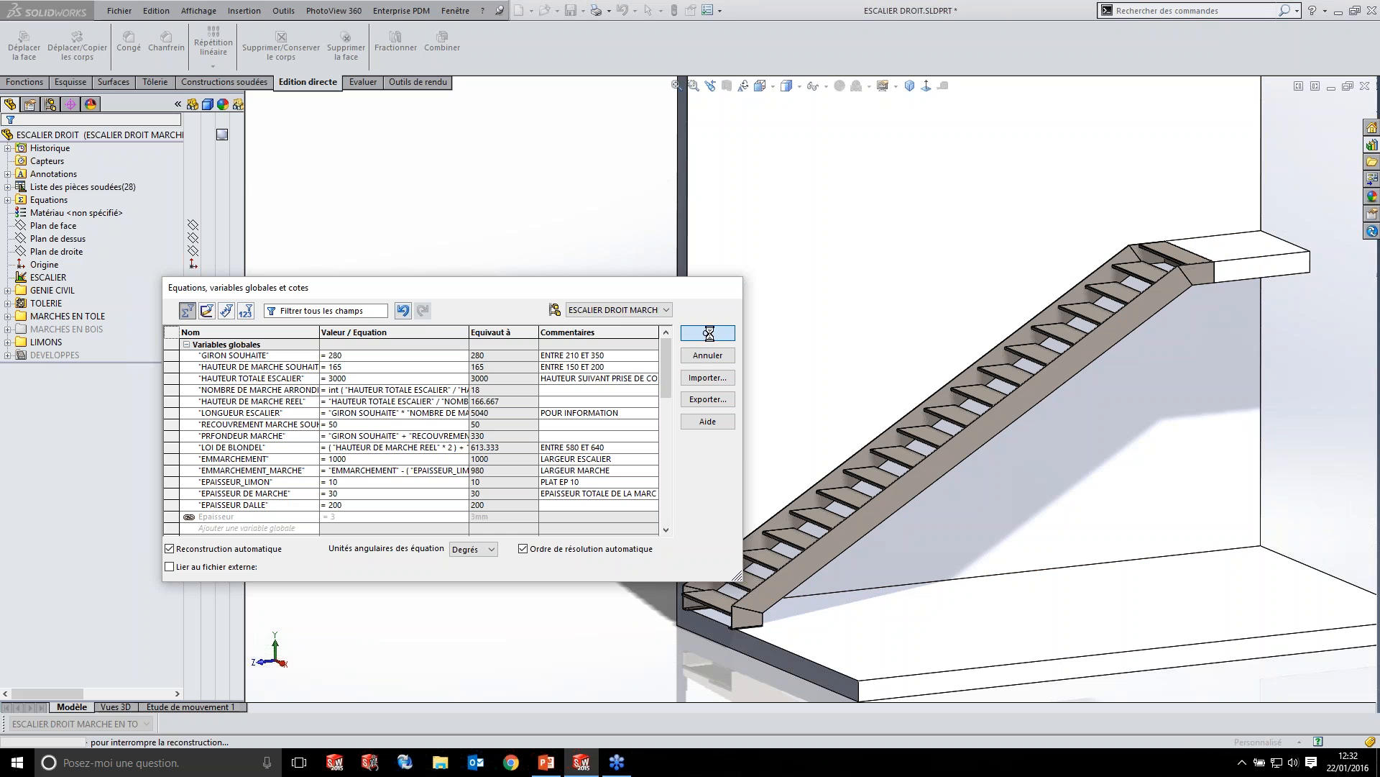
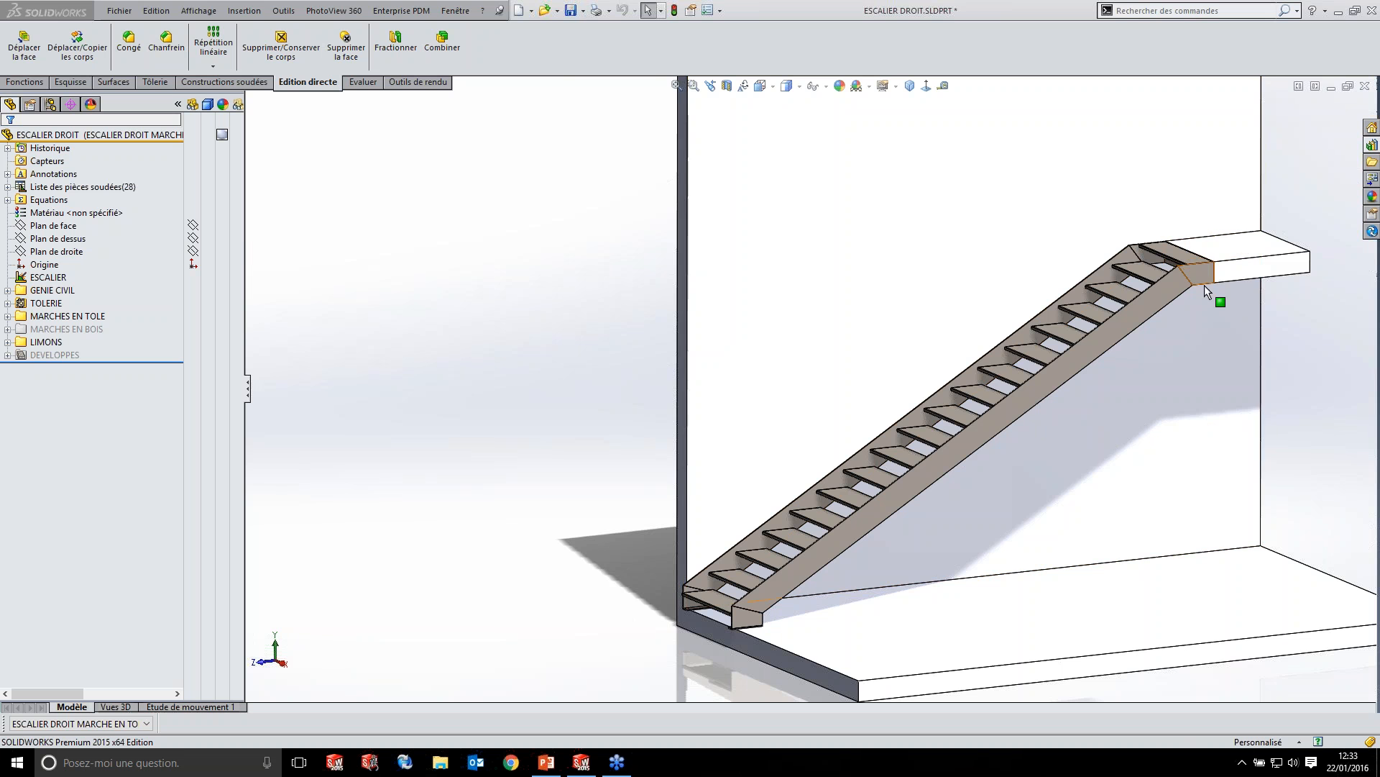
- Start a DXF export of the staircase's uppermost tread, saving it on the desktop (Bureau) as MARCHE GIRON S235JR EP3 QTE 1
scroll(1194, 288, "down", 3)
scroll(1122, 297, "down", 2)
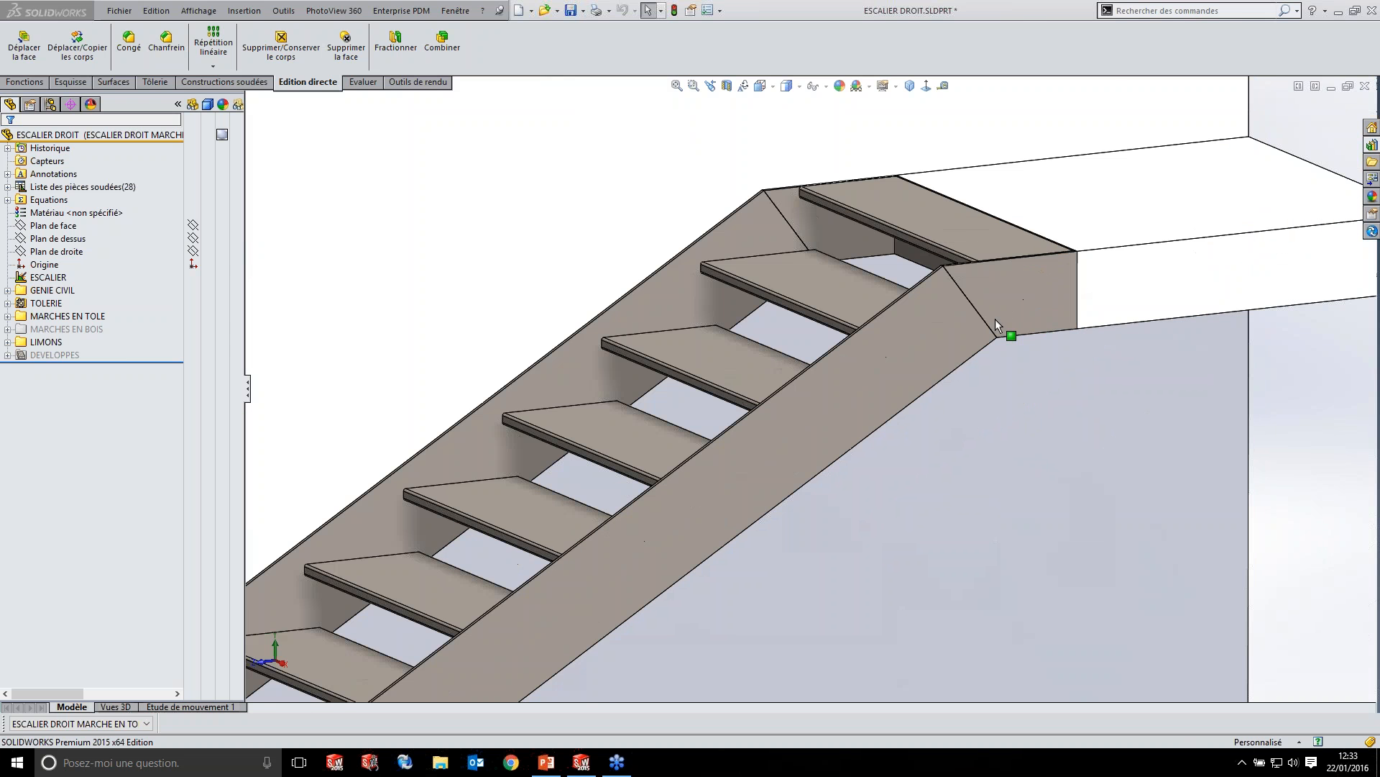
scroll(999, 328, "up", 5)
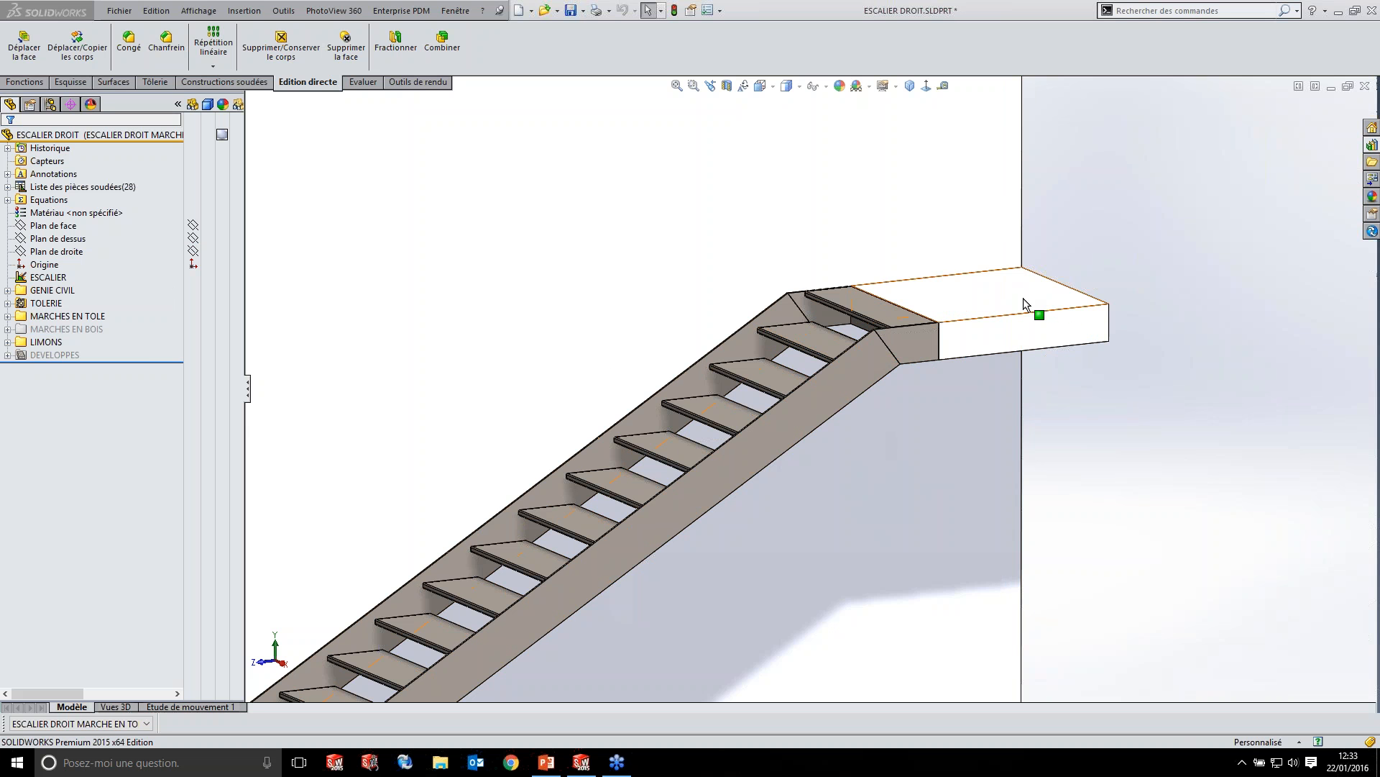
scroll(927, 356, "down", 5)
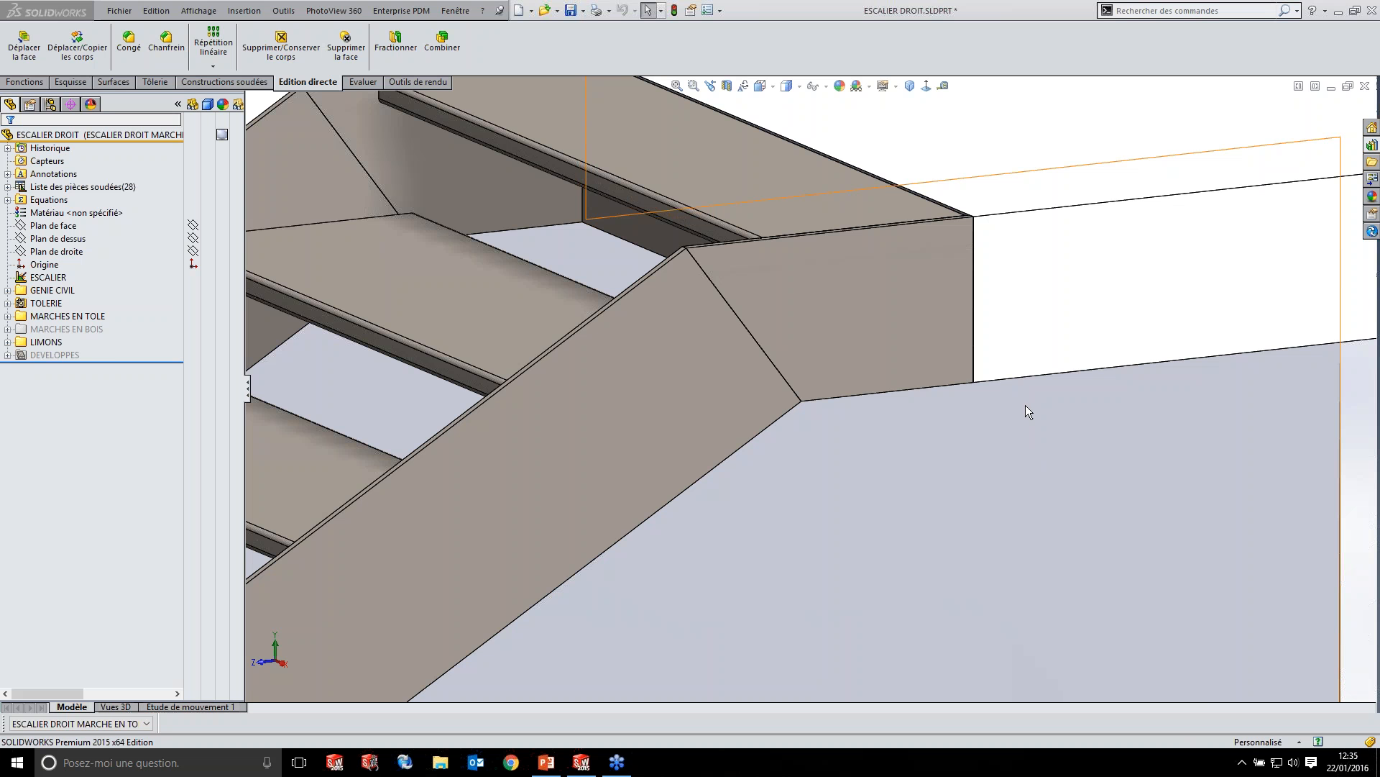
scroll(931, 371, "up", 4)
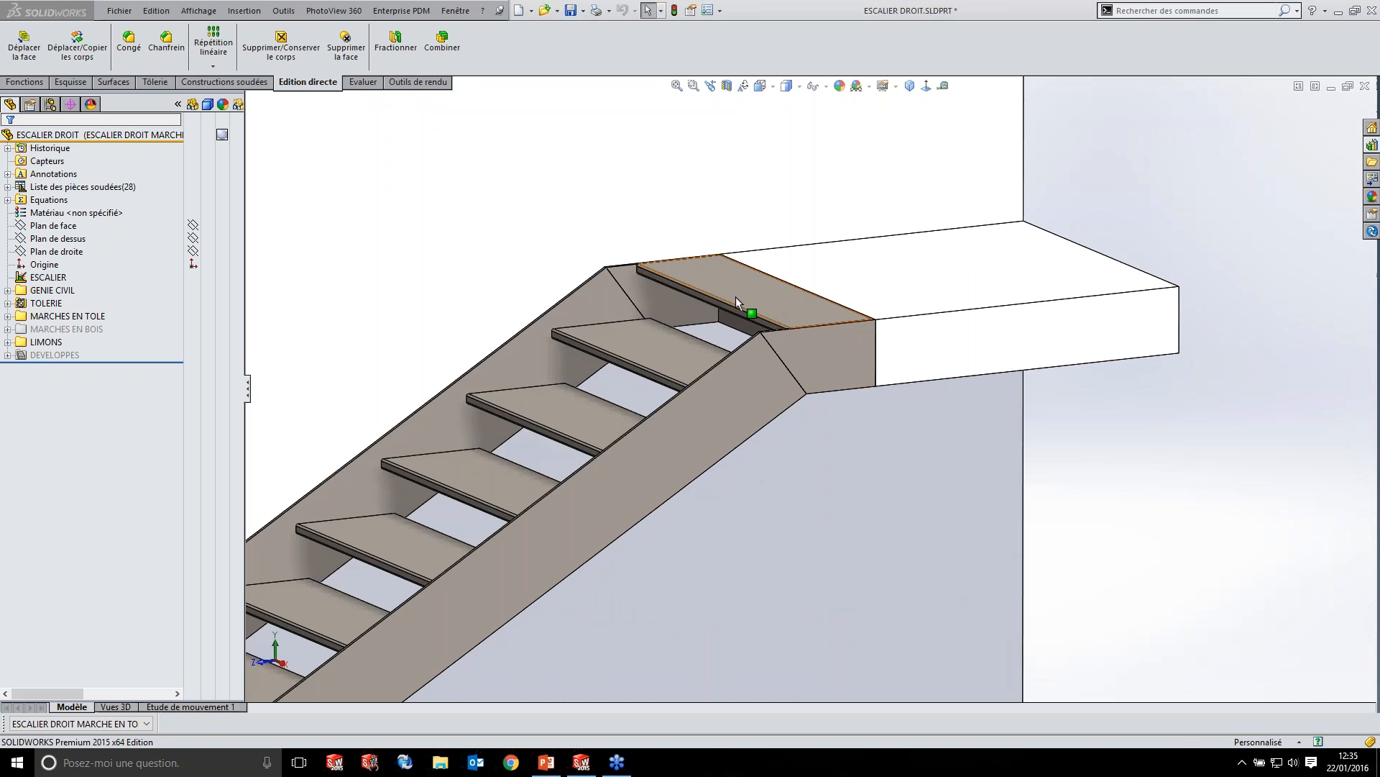
left_click(46, 342)
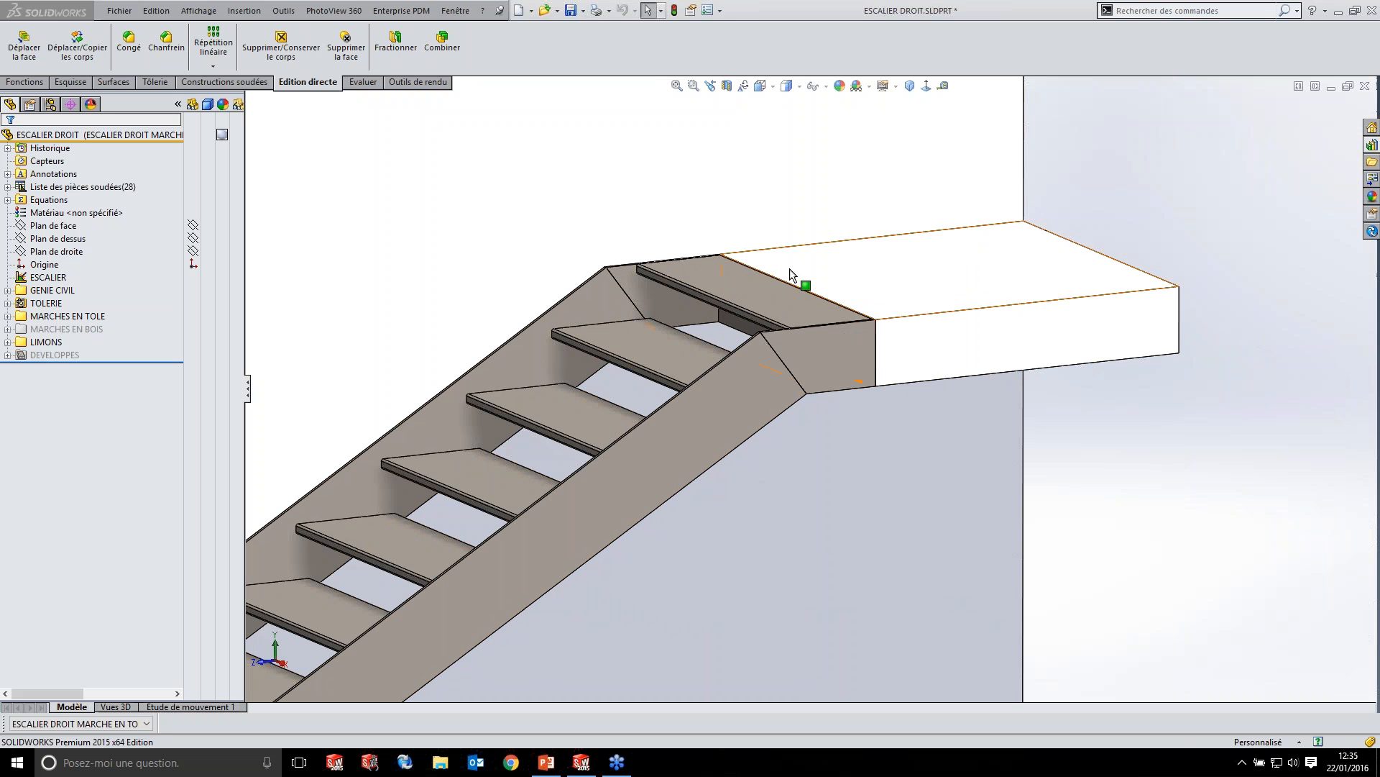
right_click(730, 288)
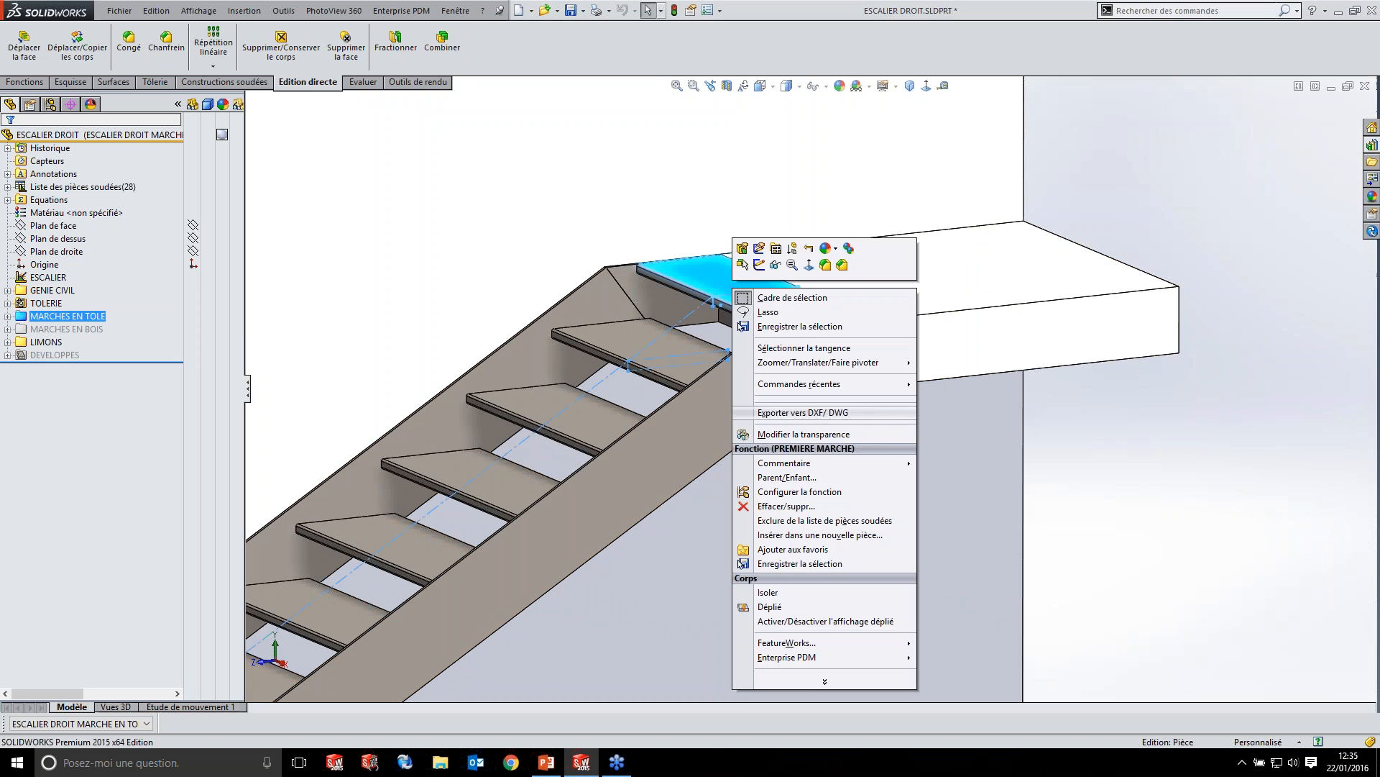
left_click(818, 414)
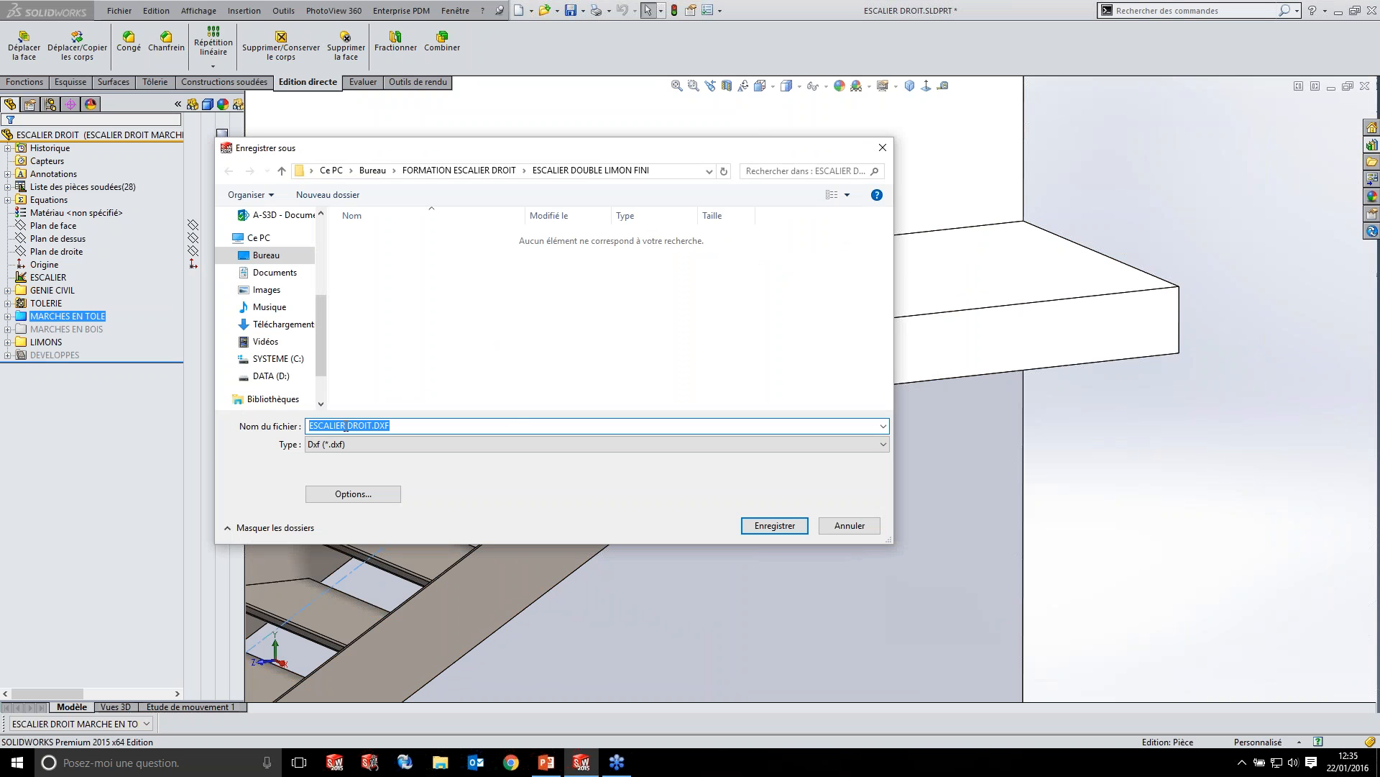
type("MARCHE GIRON")
type("S235JR EP3 QTE 1")
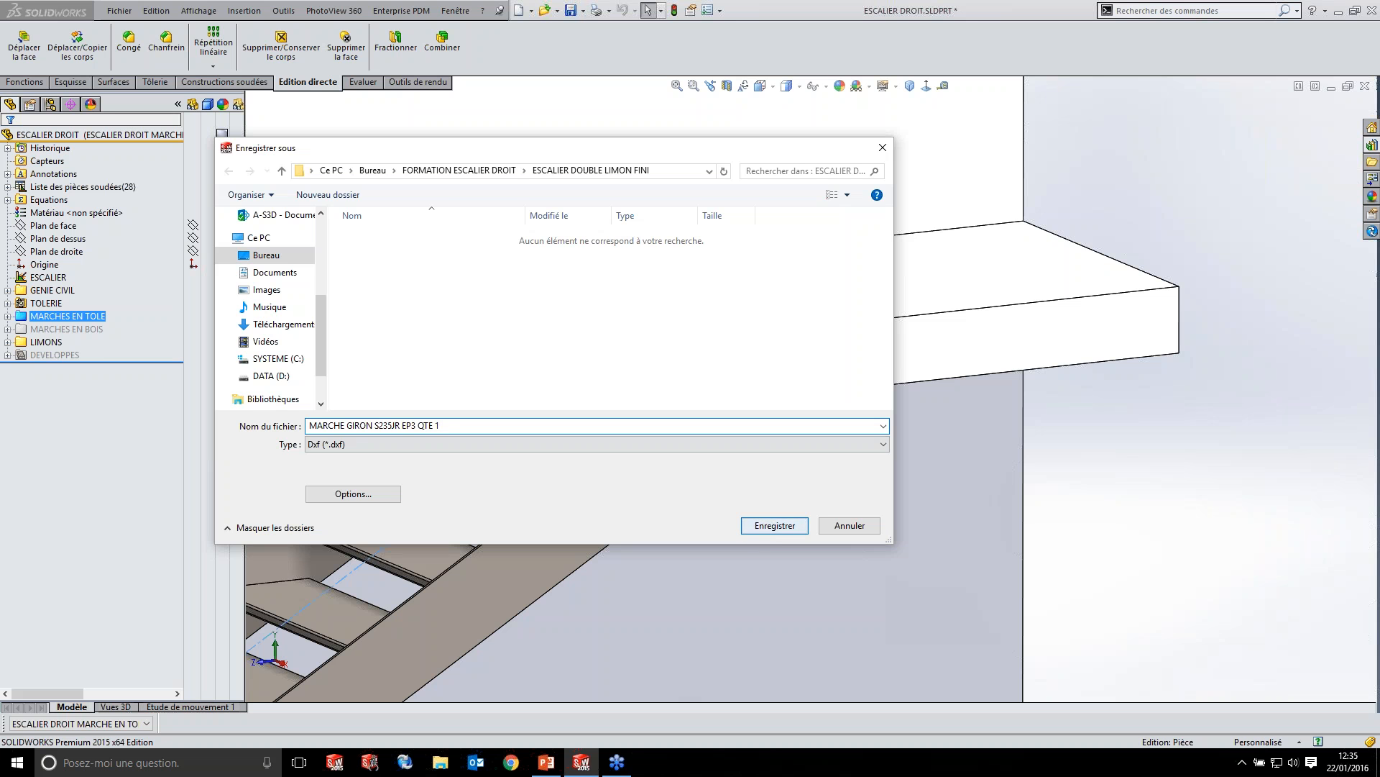
left_click(306, 256)
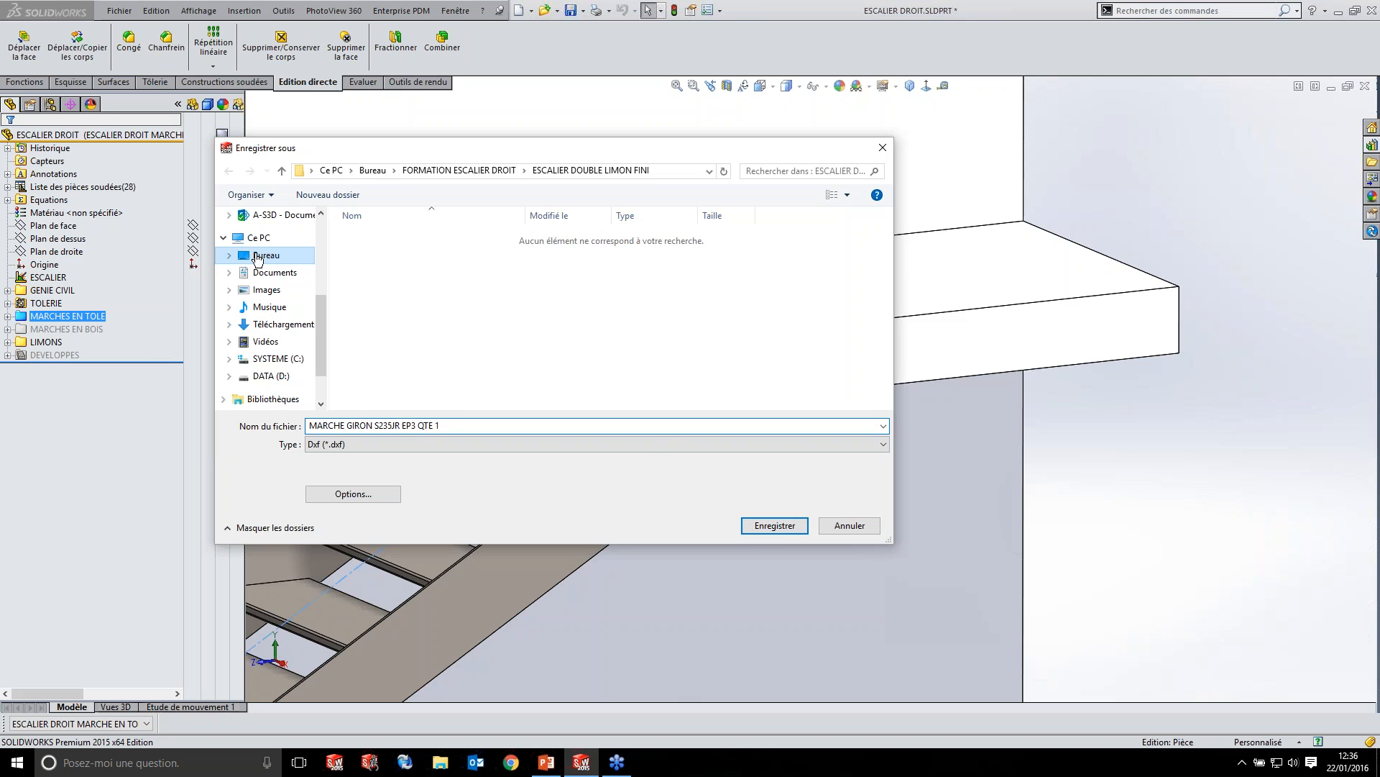
left_click(775, 525)
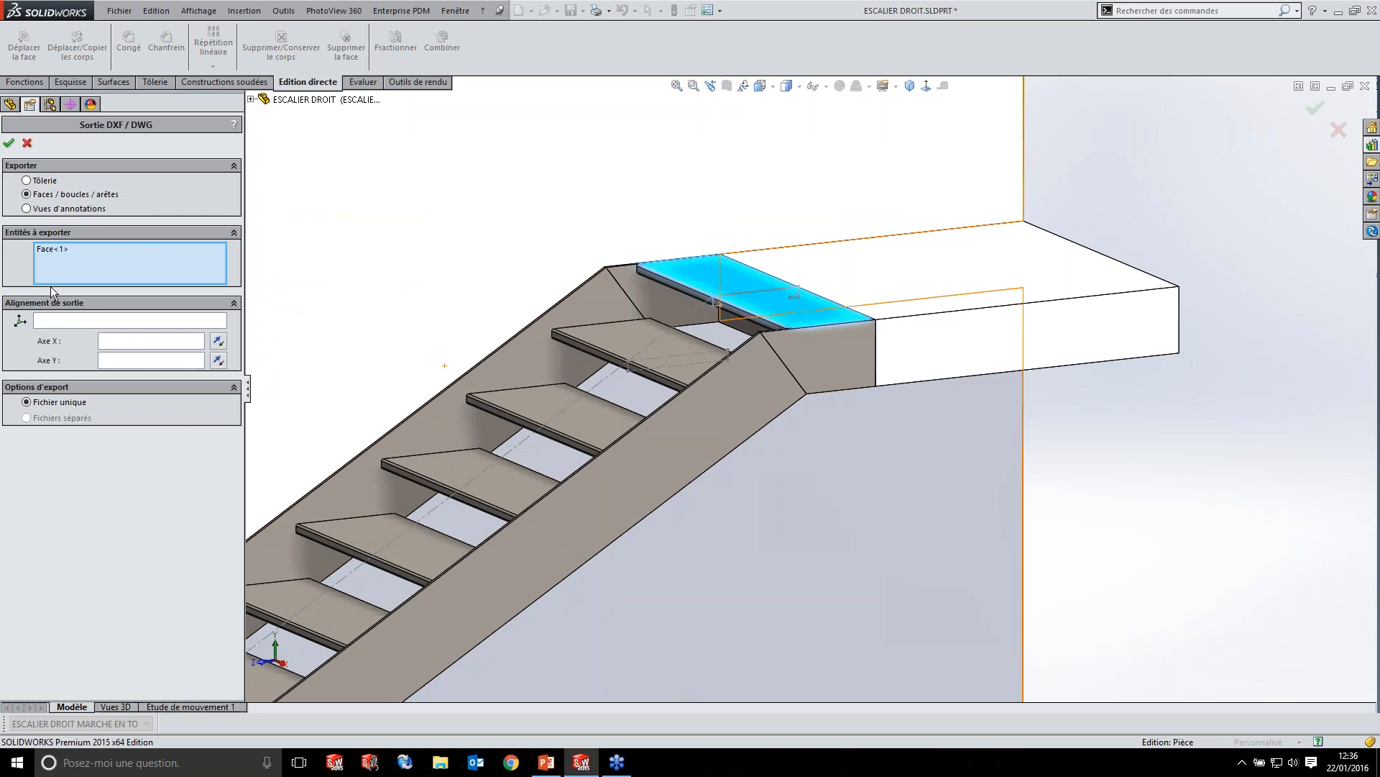
- Export the tread as sheet metal (Tôlerie) with geometry and bend lines, check the flat pattern preview and save the DXF
left_click(26, 181)
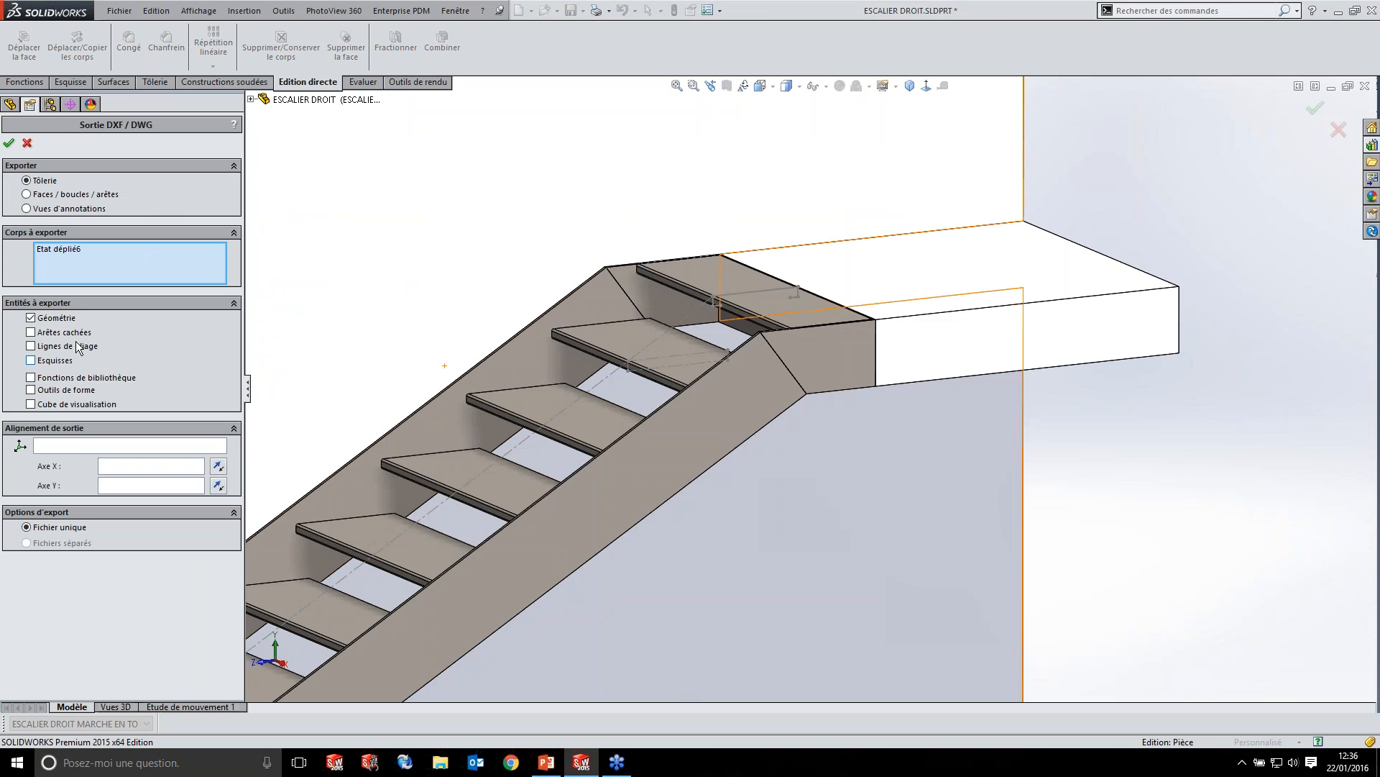
left_click(32, 346)
left_click(8, 146)
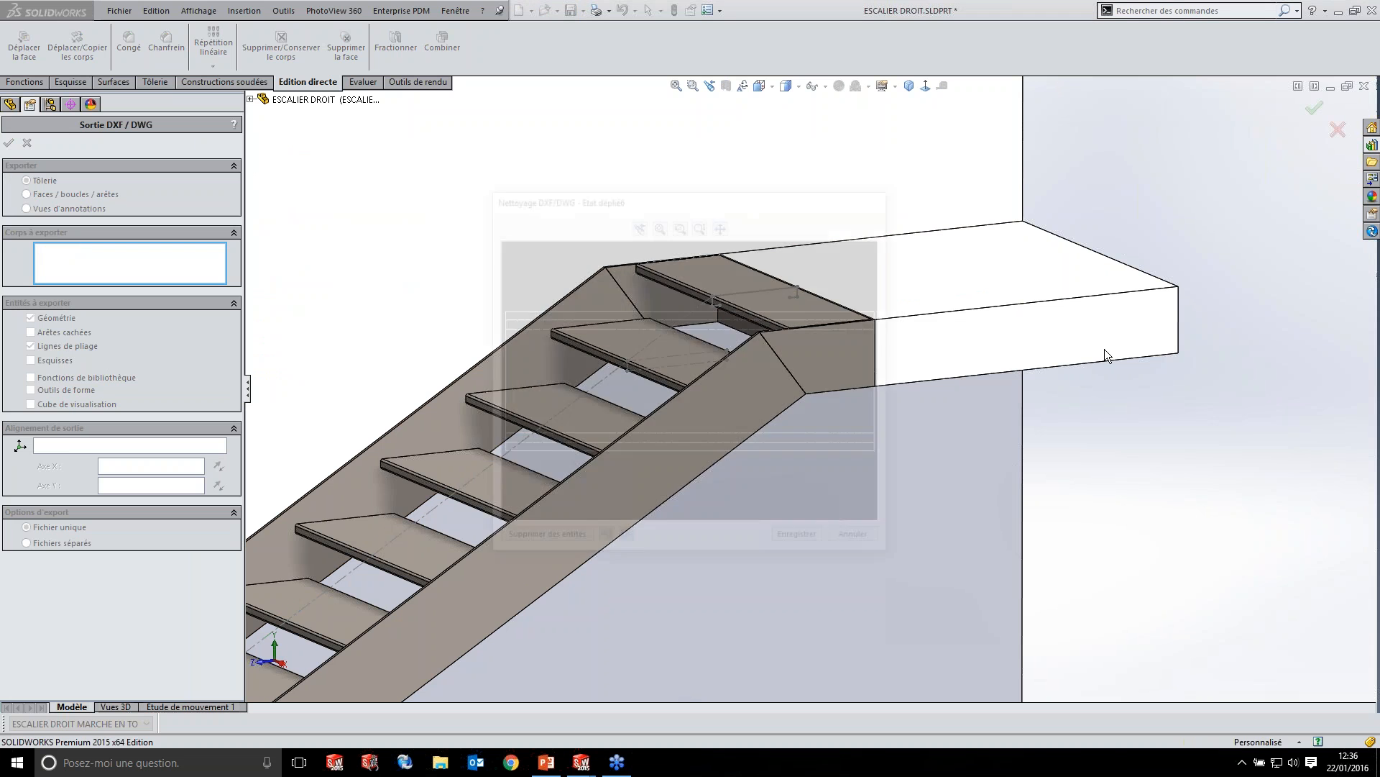
scroll(594, 352, "down", 1)
scroll(598, 349, "up", 2)
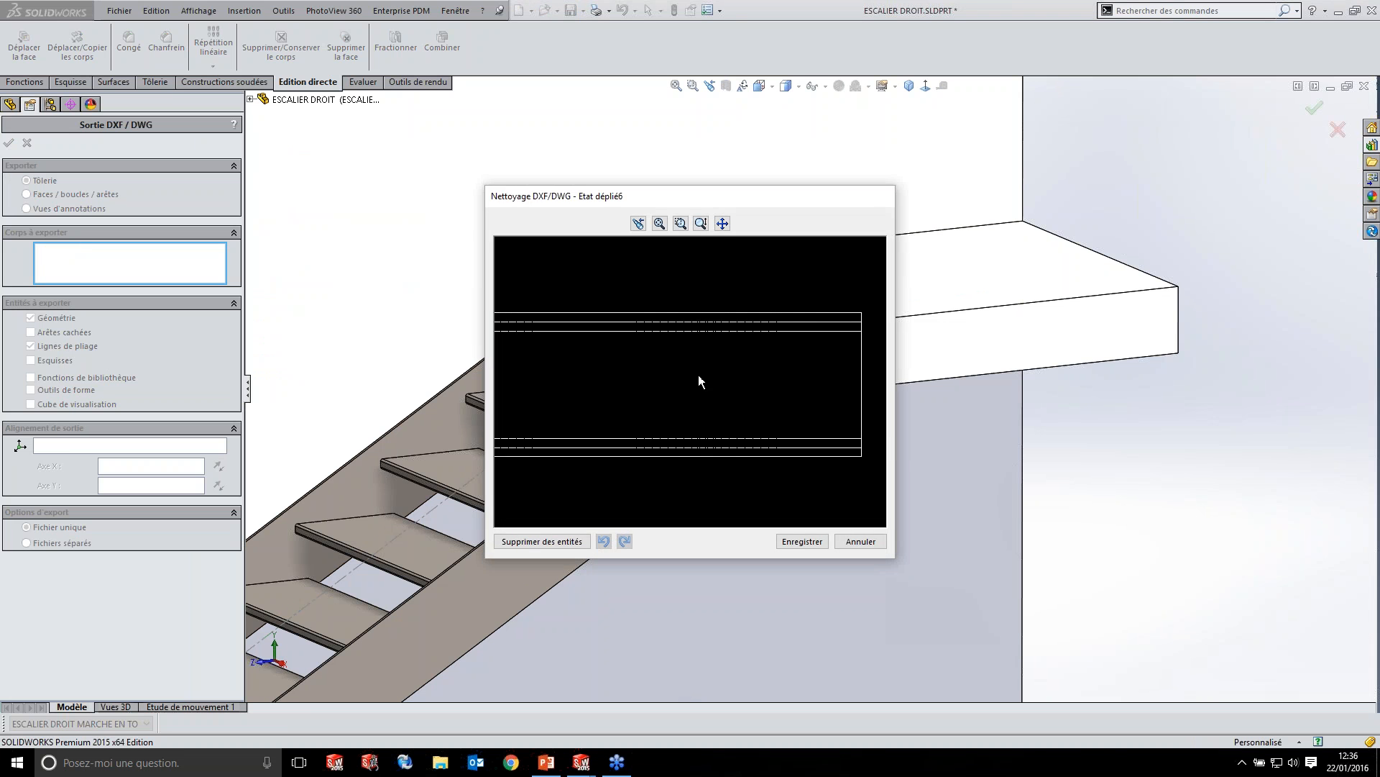
scroll(610, 378, "down", 1)
scroll(610, 378, "up", 1)
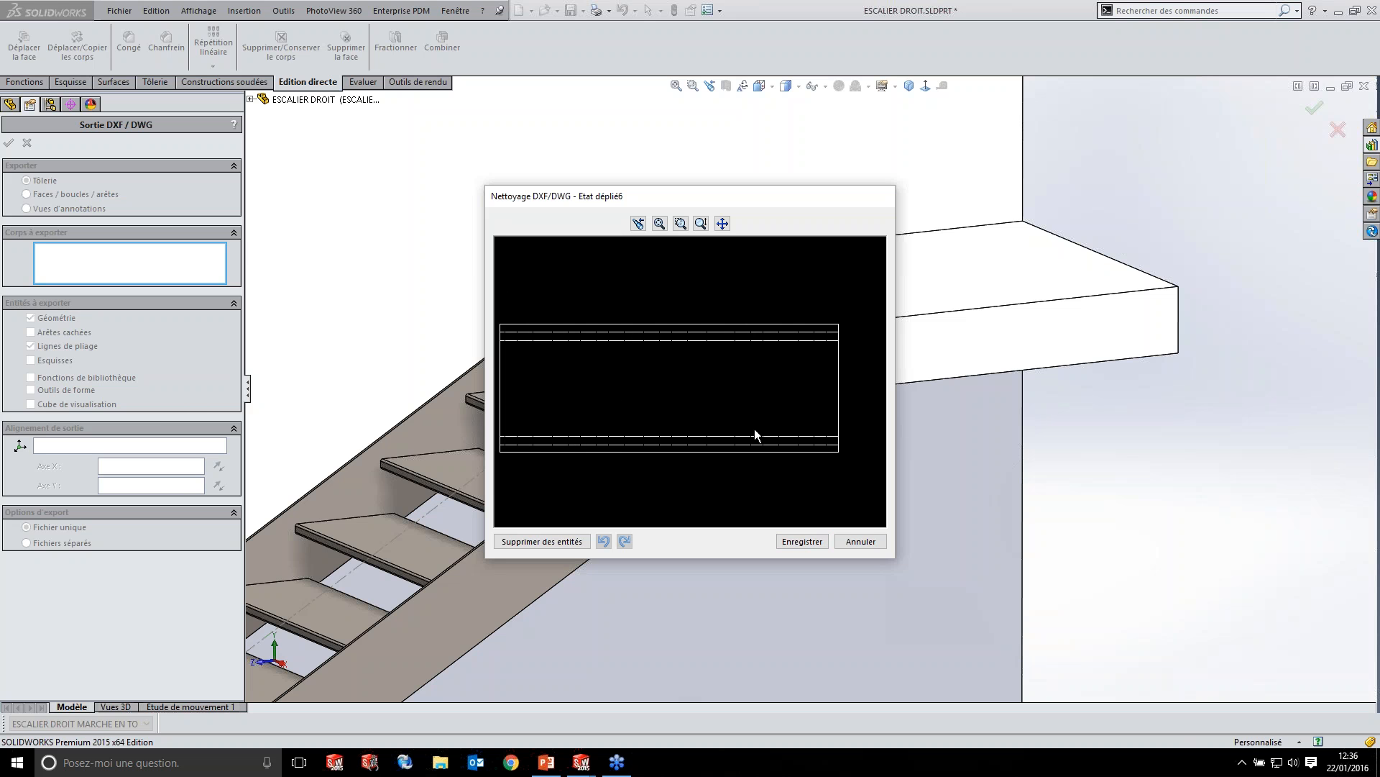
left_click(812, 541)
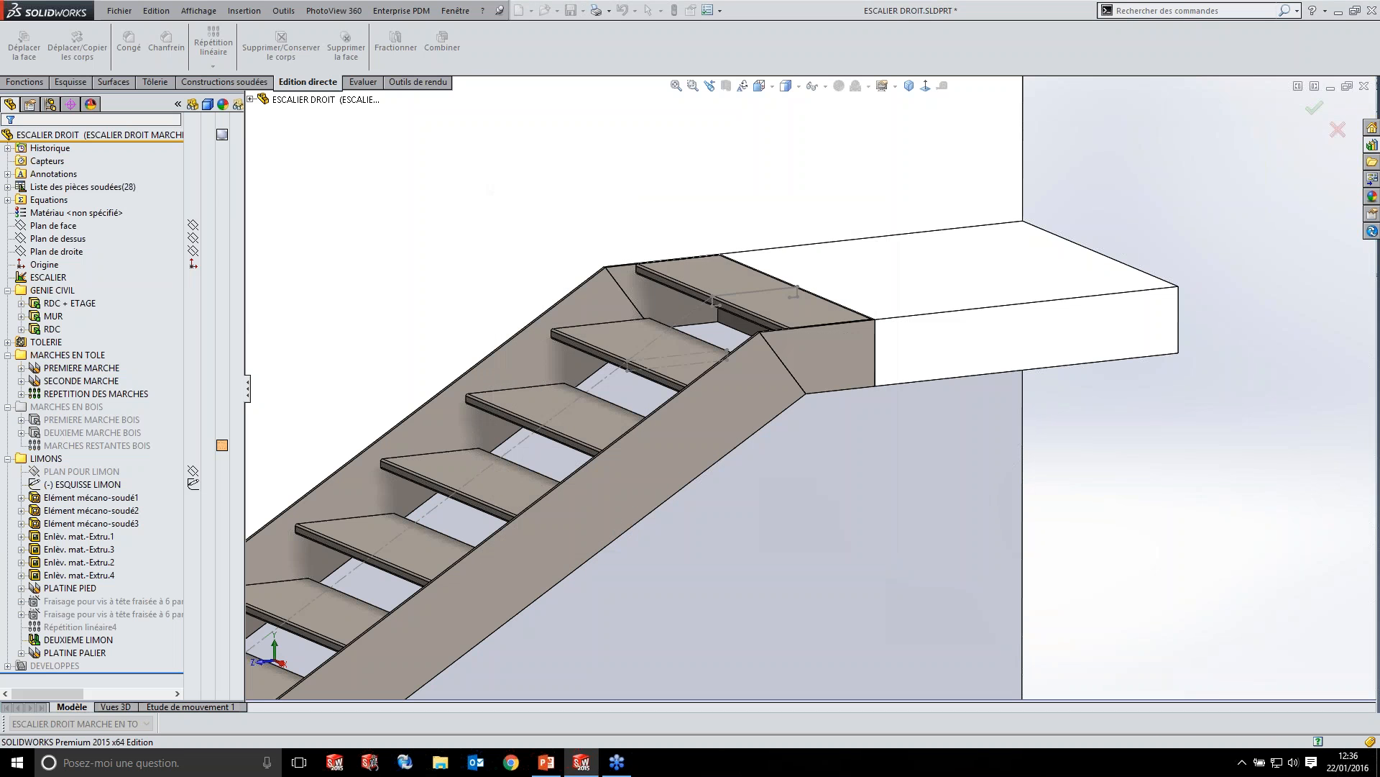